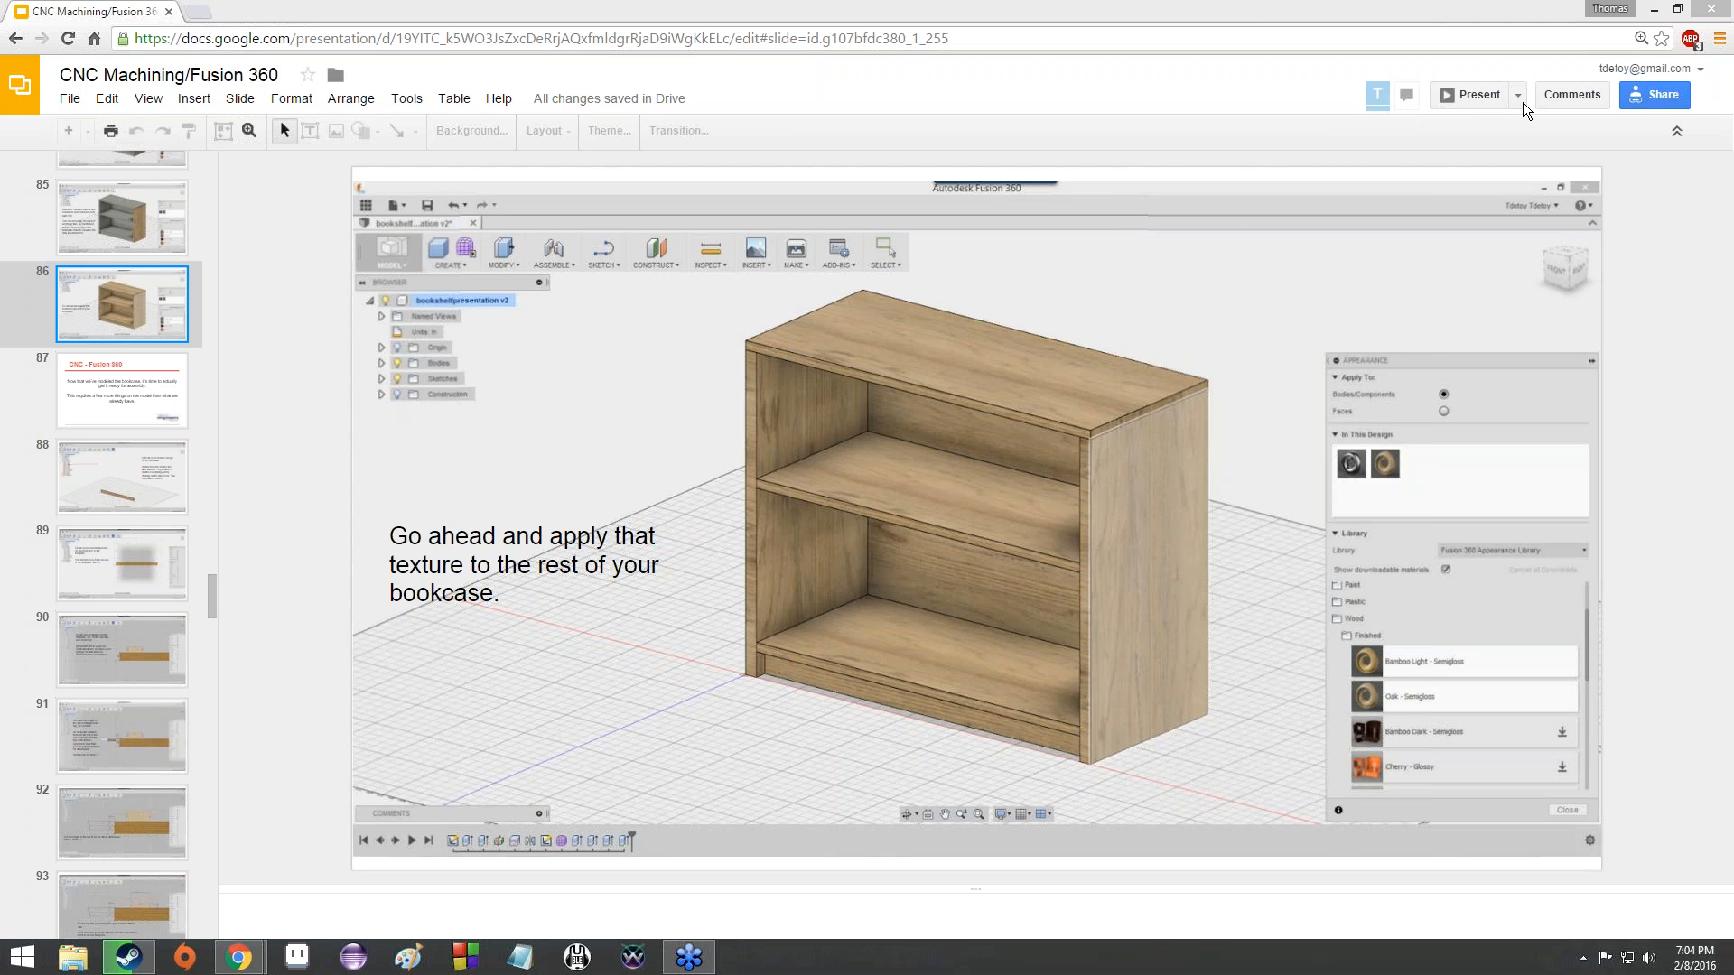
- Launch Autodesk Fusion 360 from the desktop and maximize the browser window with the presentation again
{"action": "left_click_drag", "start_coordinate": [1255, 8], "coordinate": [1360, 340]}
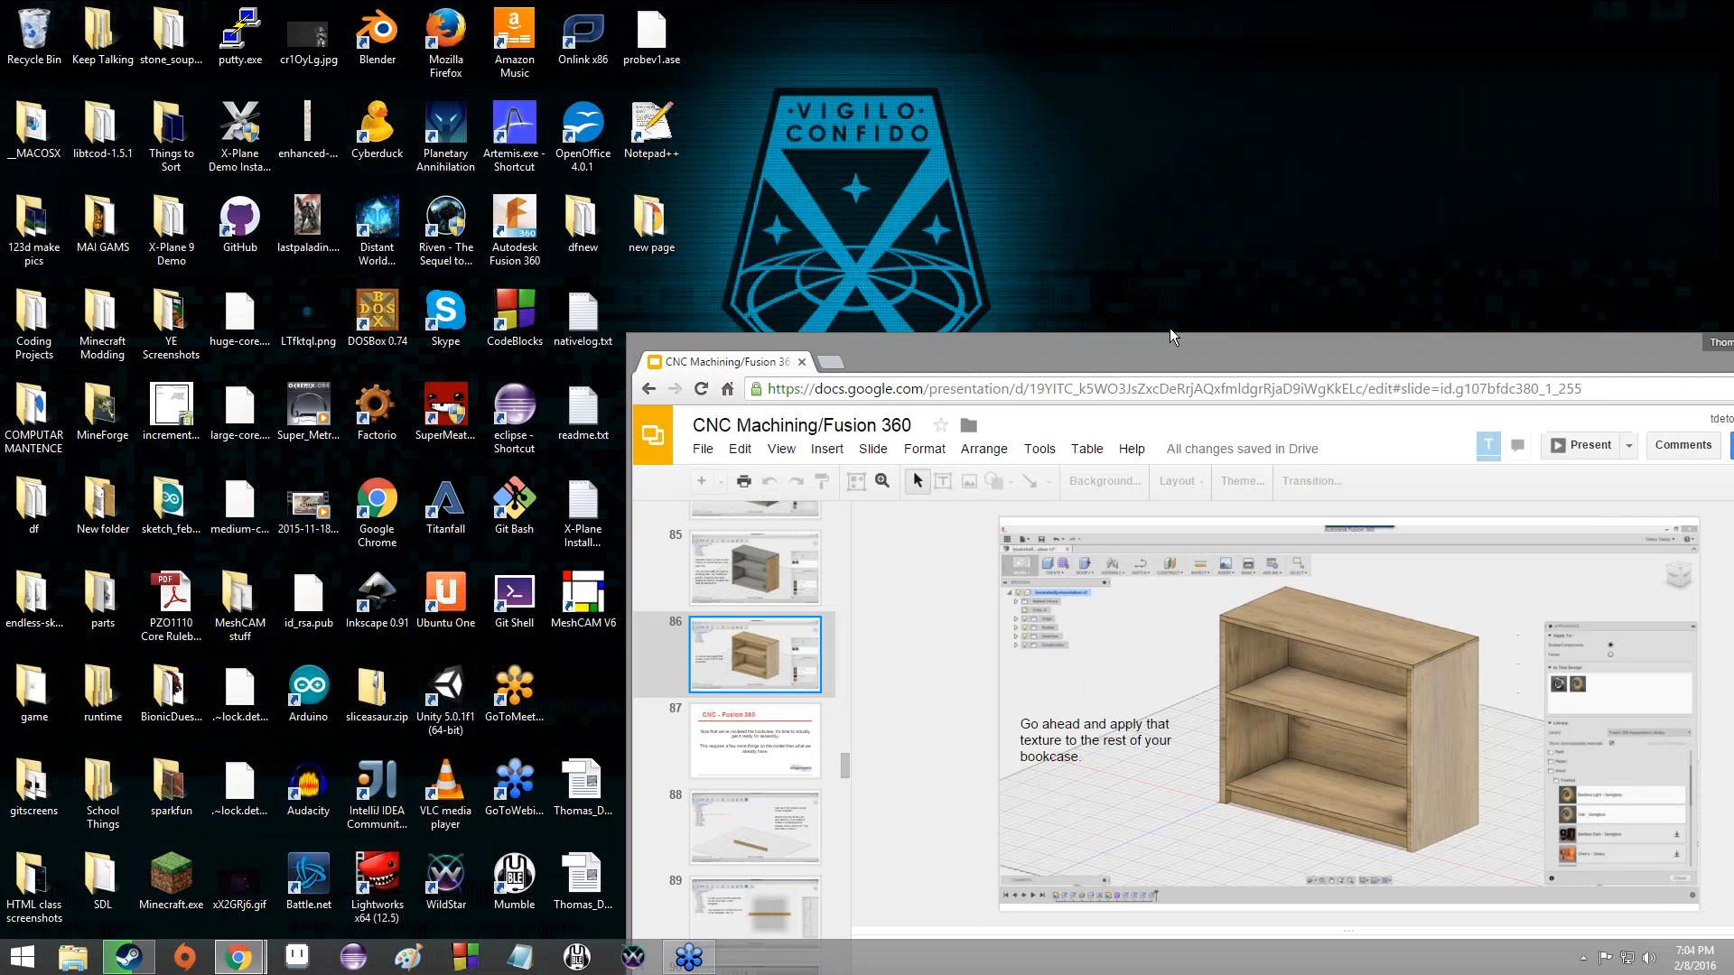
{"action": "left_click", "coordinate": [531, 228]}
{"action": "double_click", "coordinate": [532, 227]}
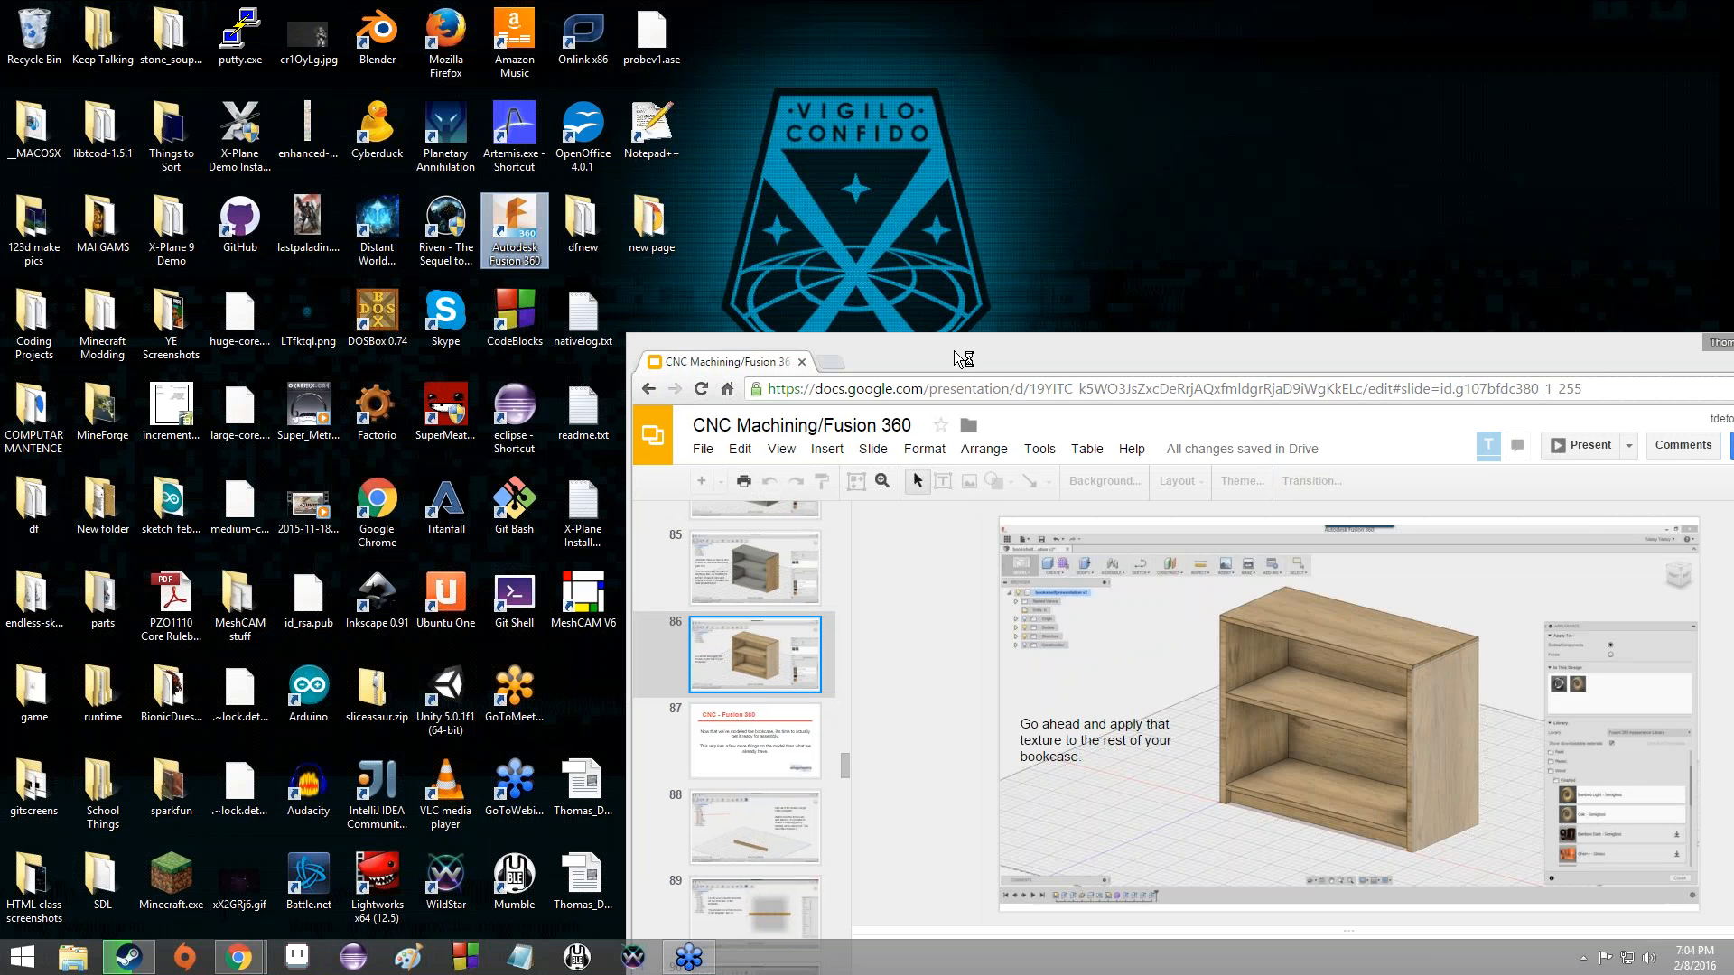
{"action": "double_click", "coordinate": [953, 350]}
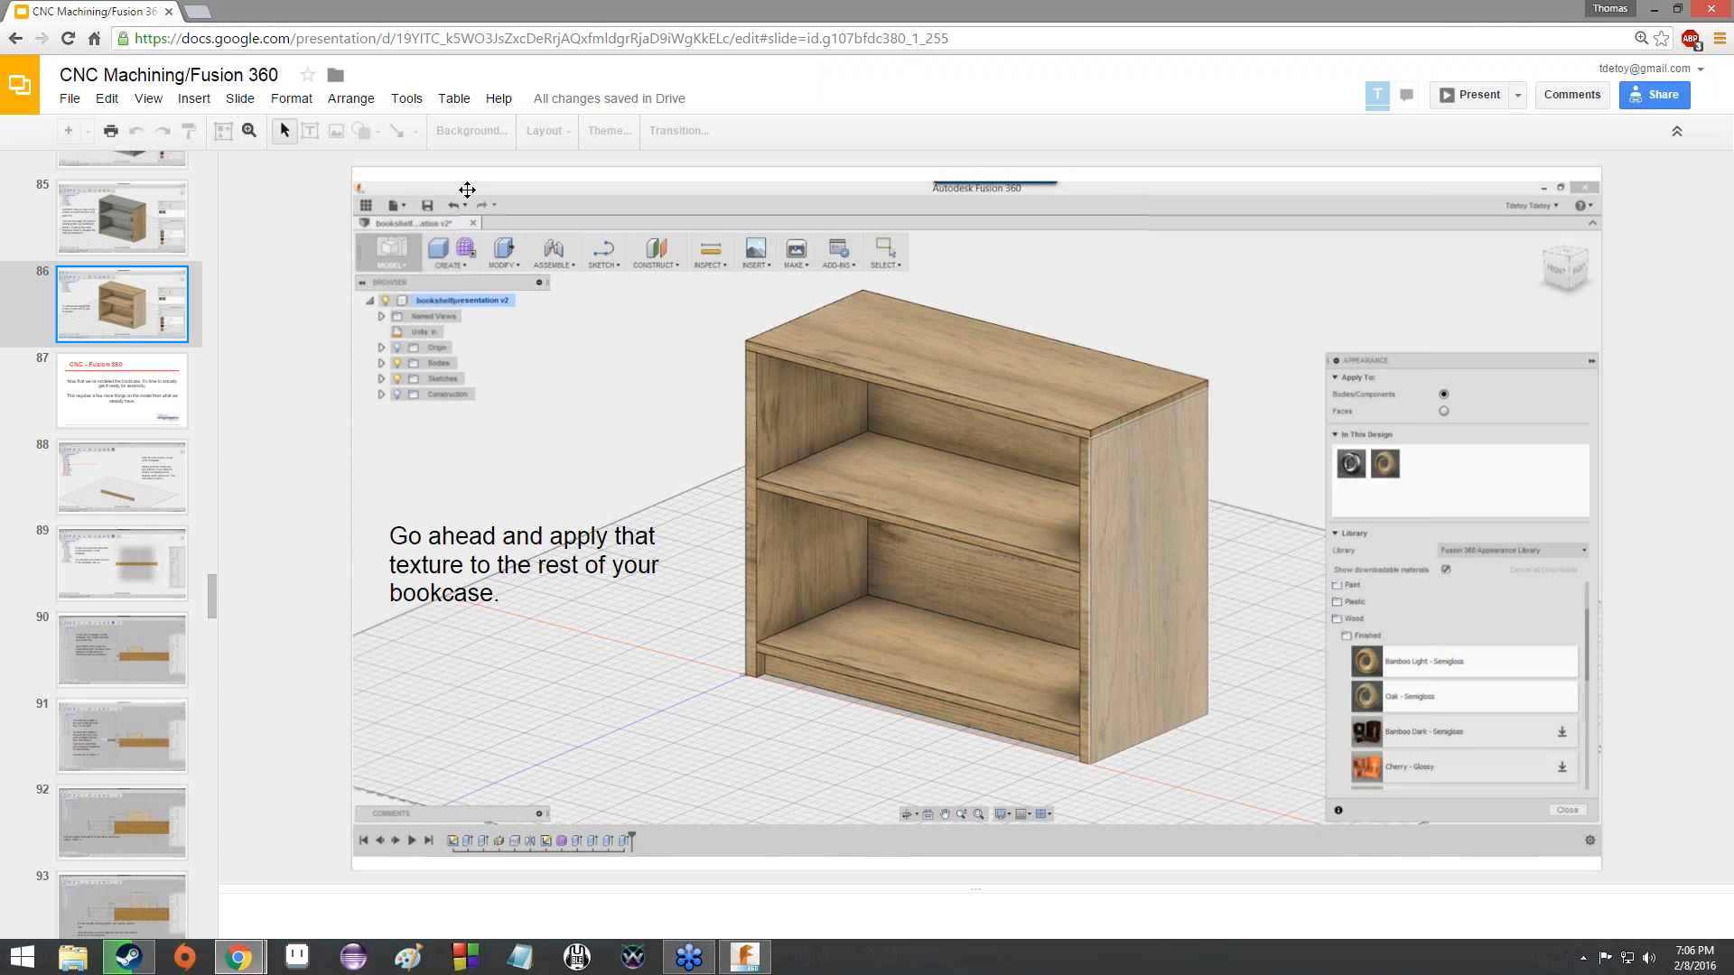
- Switch to Fusion 360 and open the design bookshelf7pm from the recent data, closing the data list once it loads
{"action": "mouse_move", "coordinate": [746, 958]}
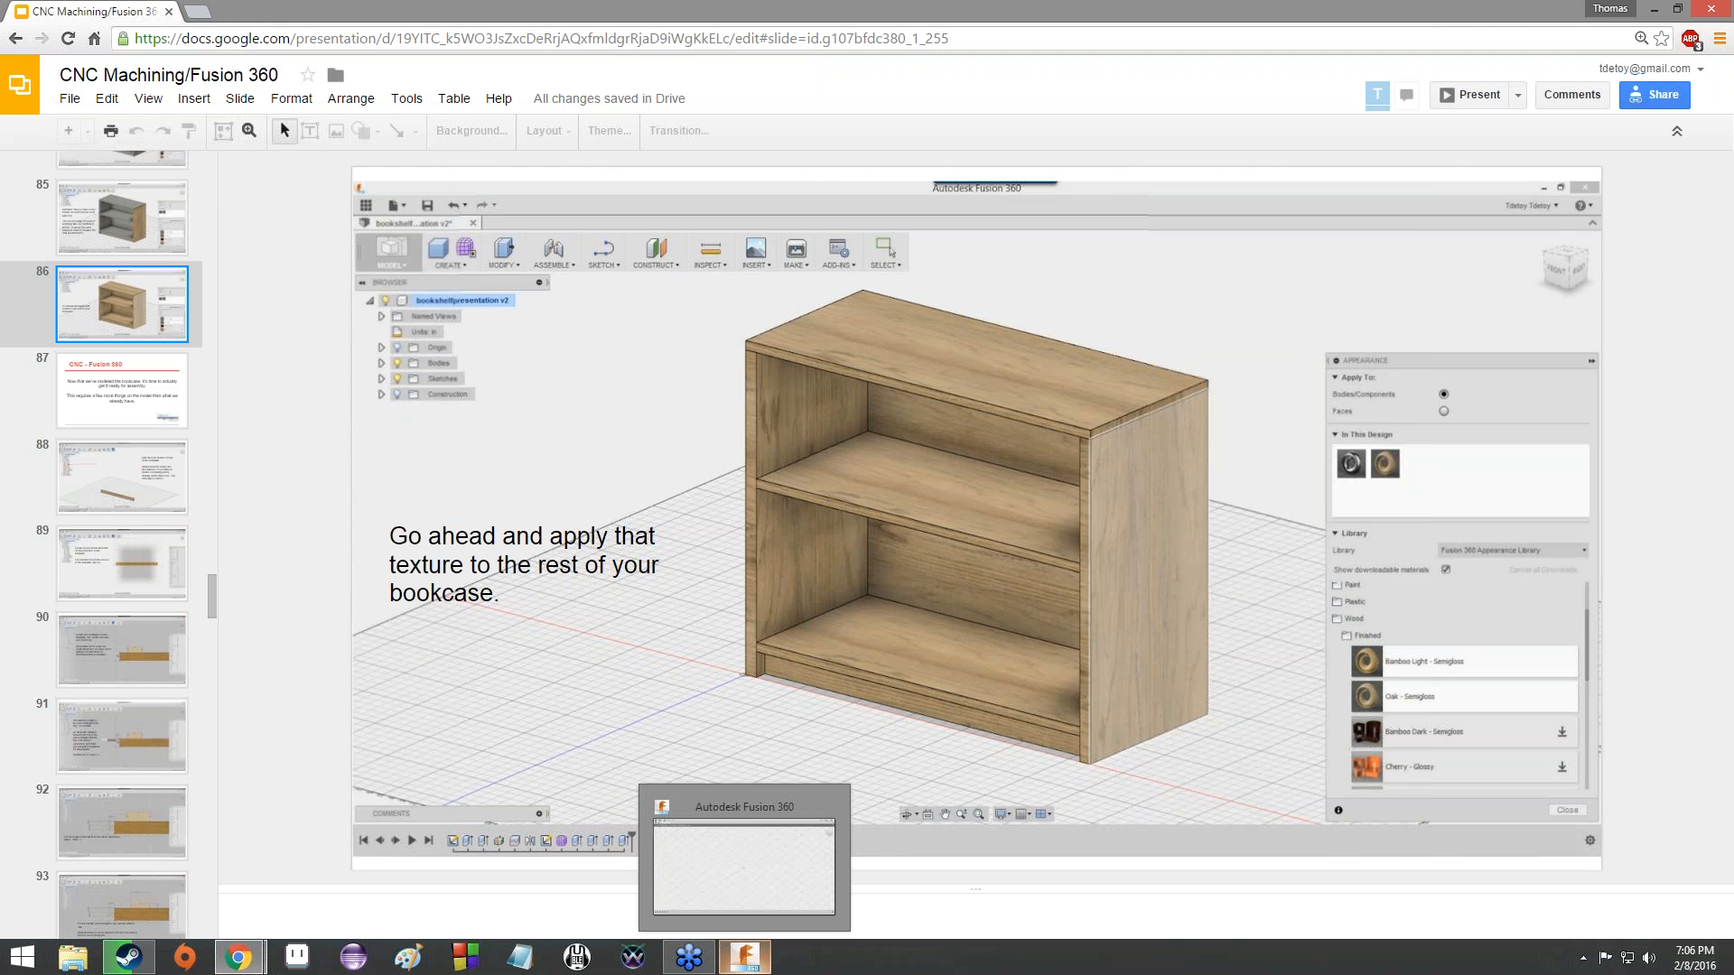
{"action": "left_click", "coordinate": [762, 902]}
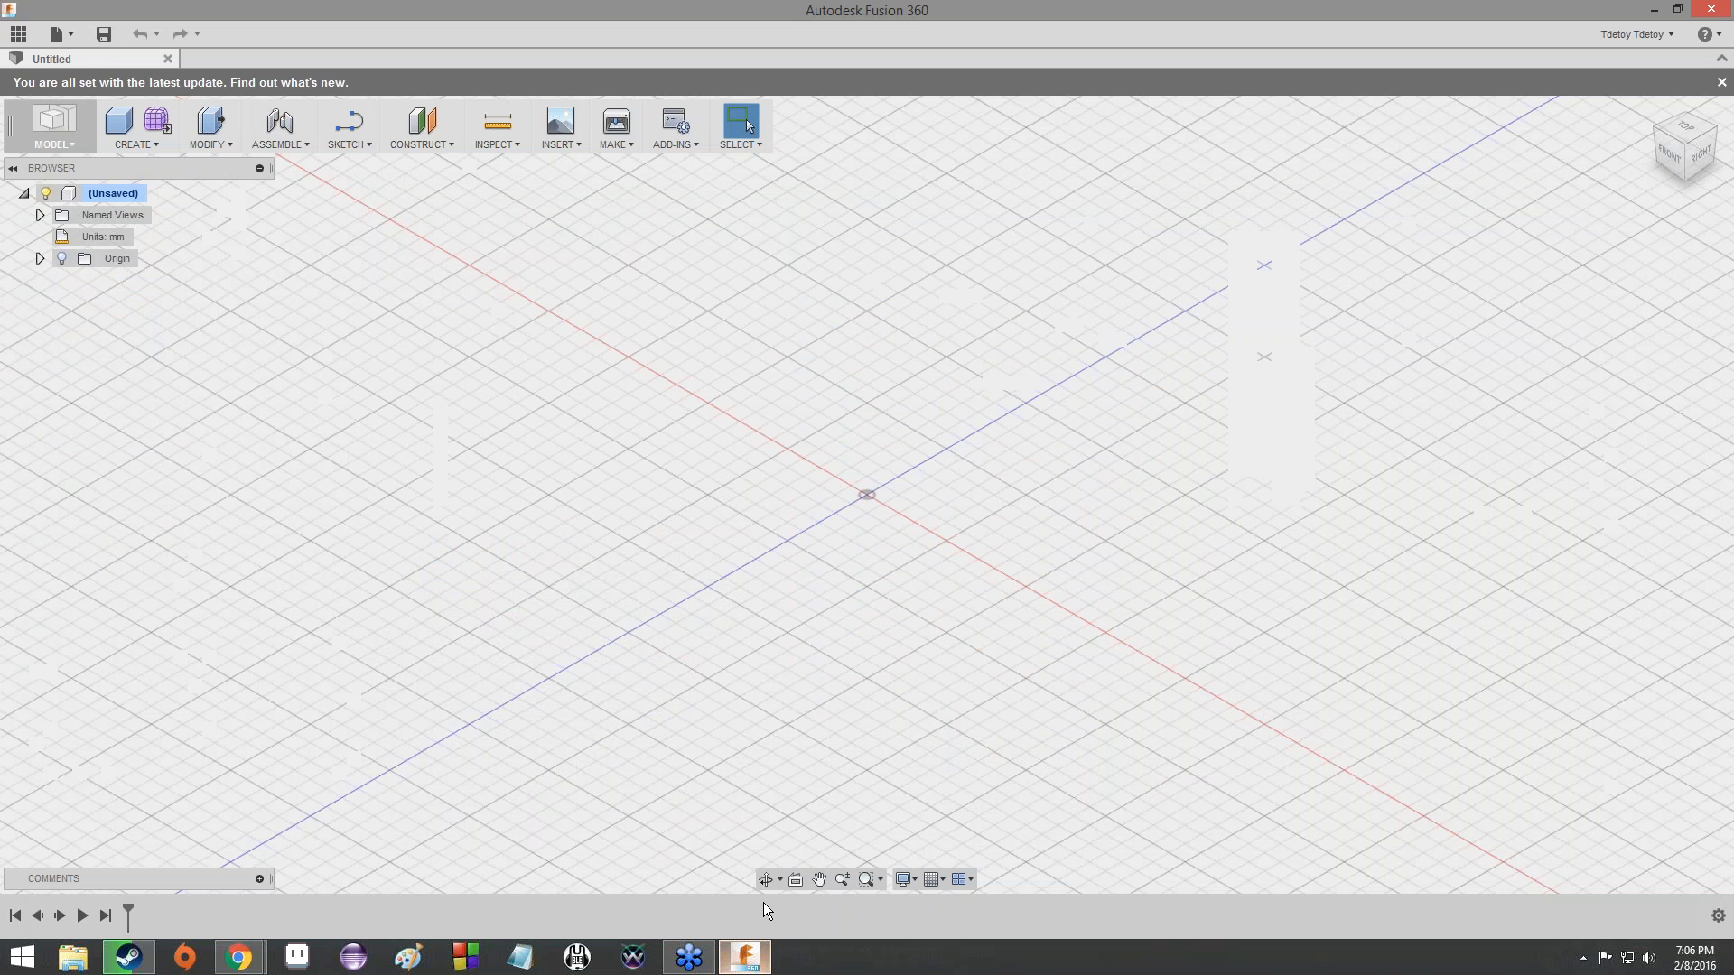
{"action": "left_click", "coordinate": [31, 39]}
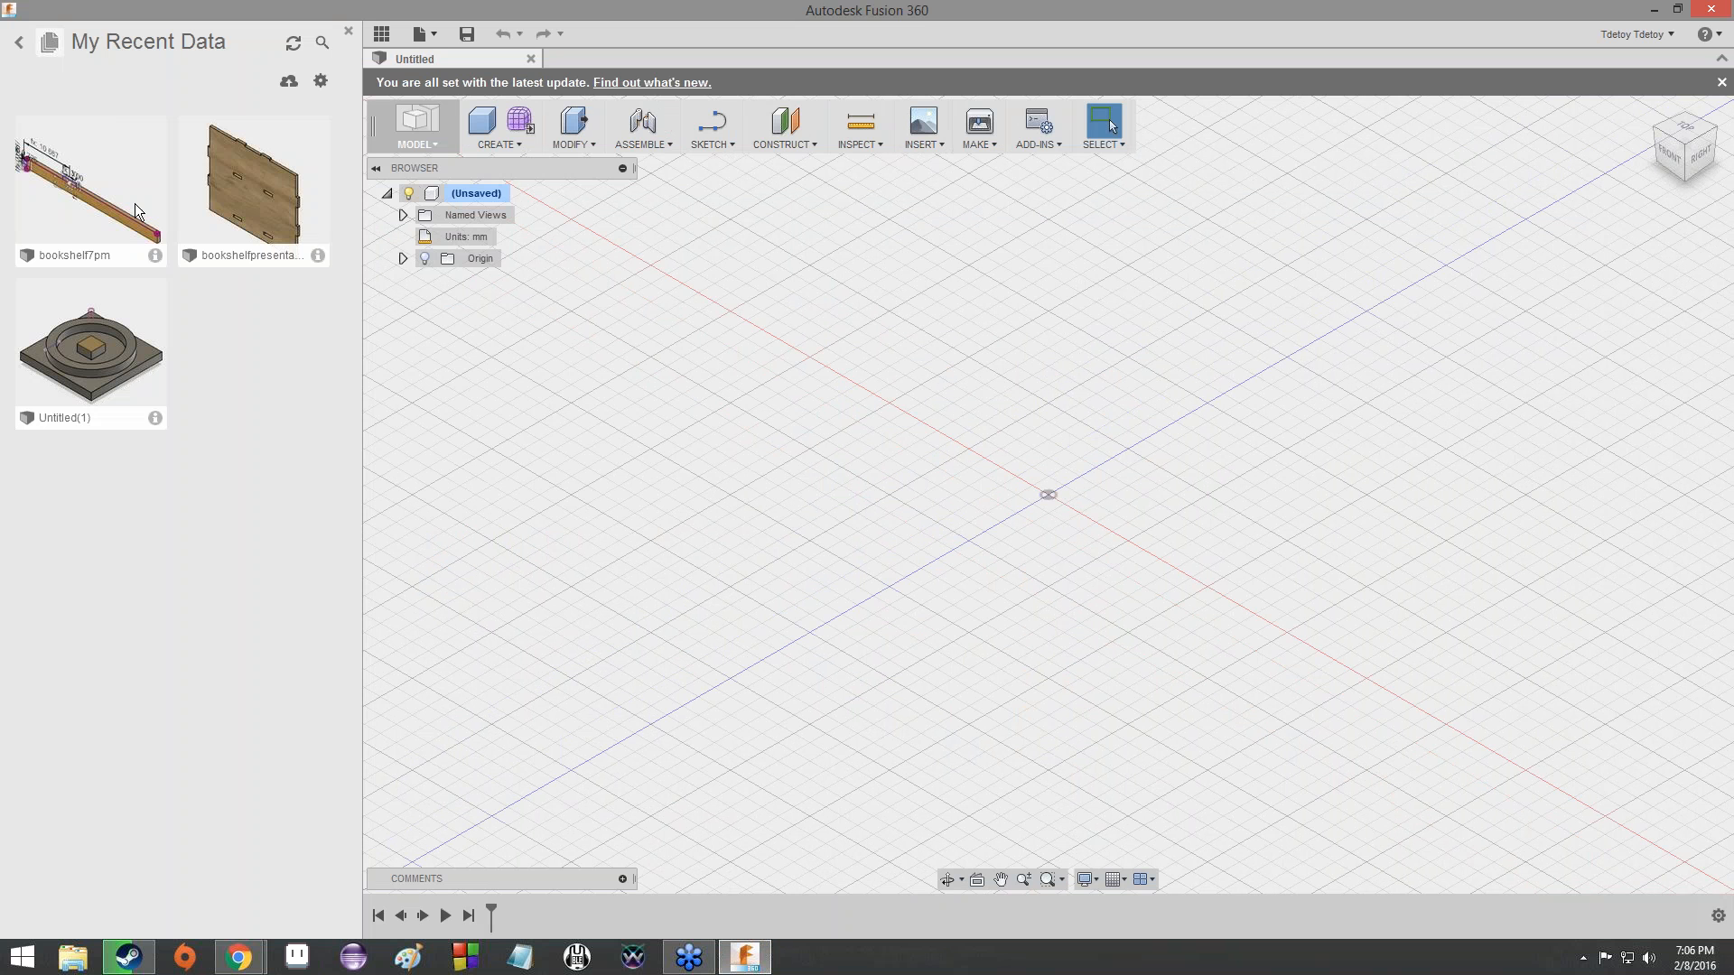
{"action": "double_click", "coordinate": [133, 207]}
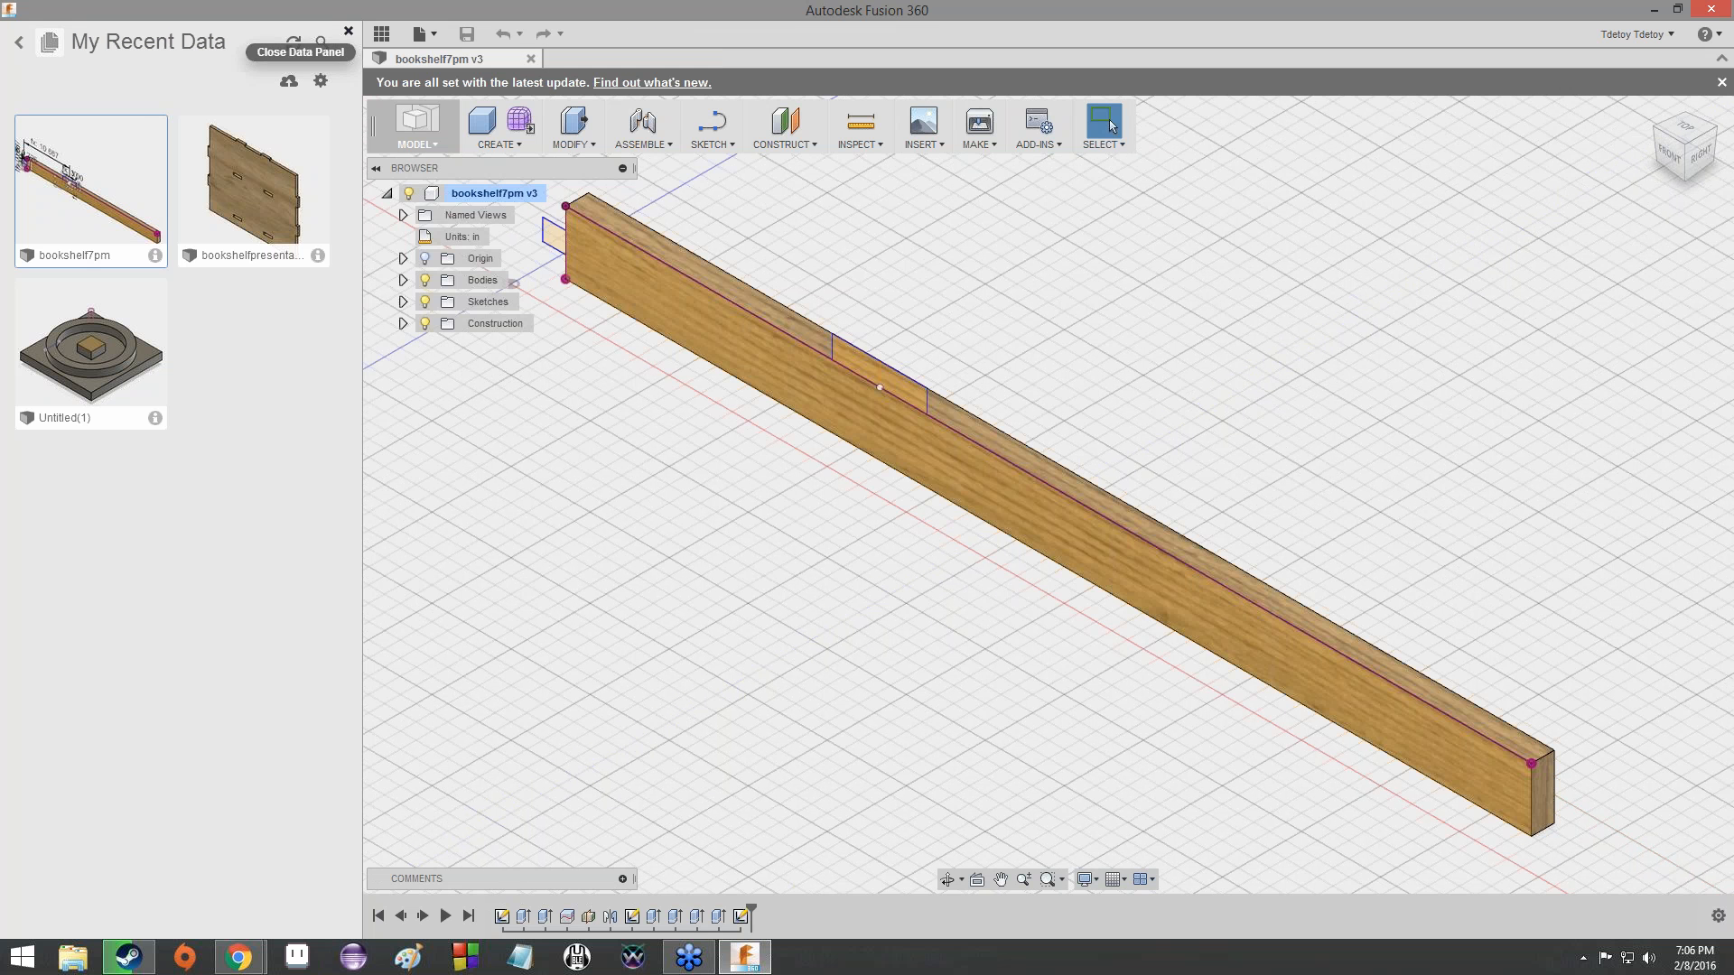
{"action": "left_click", "coordinate": [380, 35]}
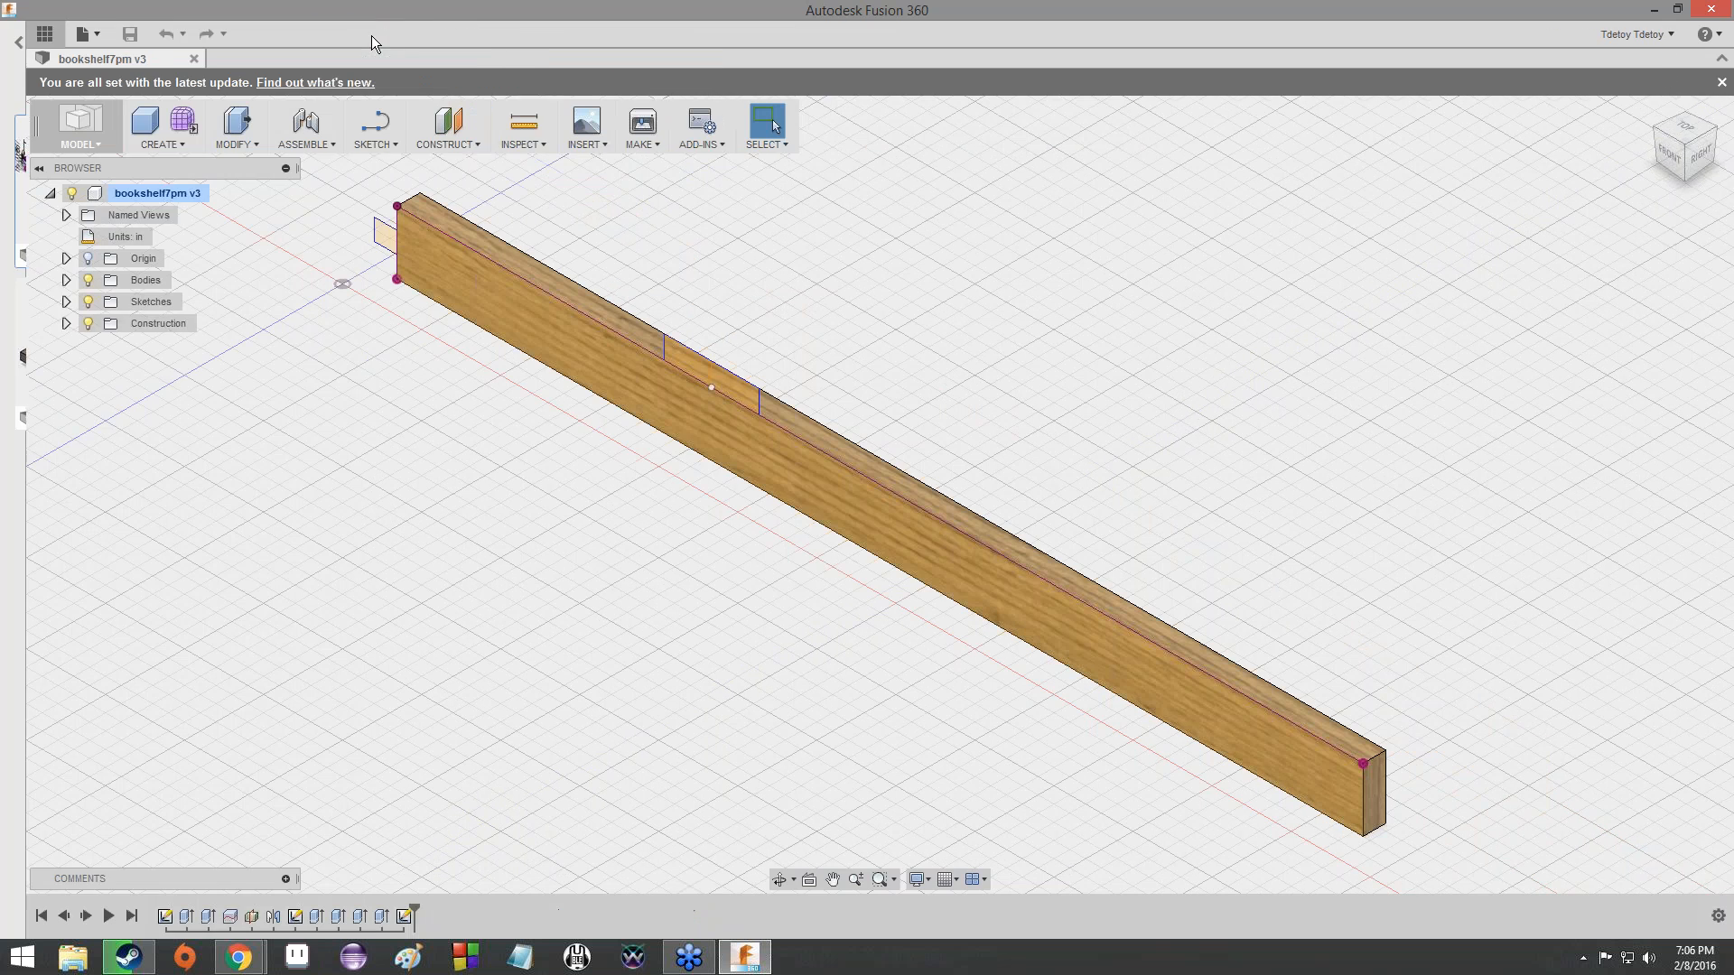
- Expand the bodies list, display the Top and Left Wall bodies with the Kick, and hide both again
{"action": "left_click", "coordinate": [40, 280]}
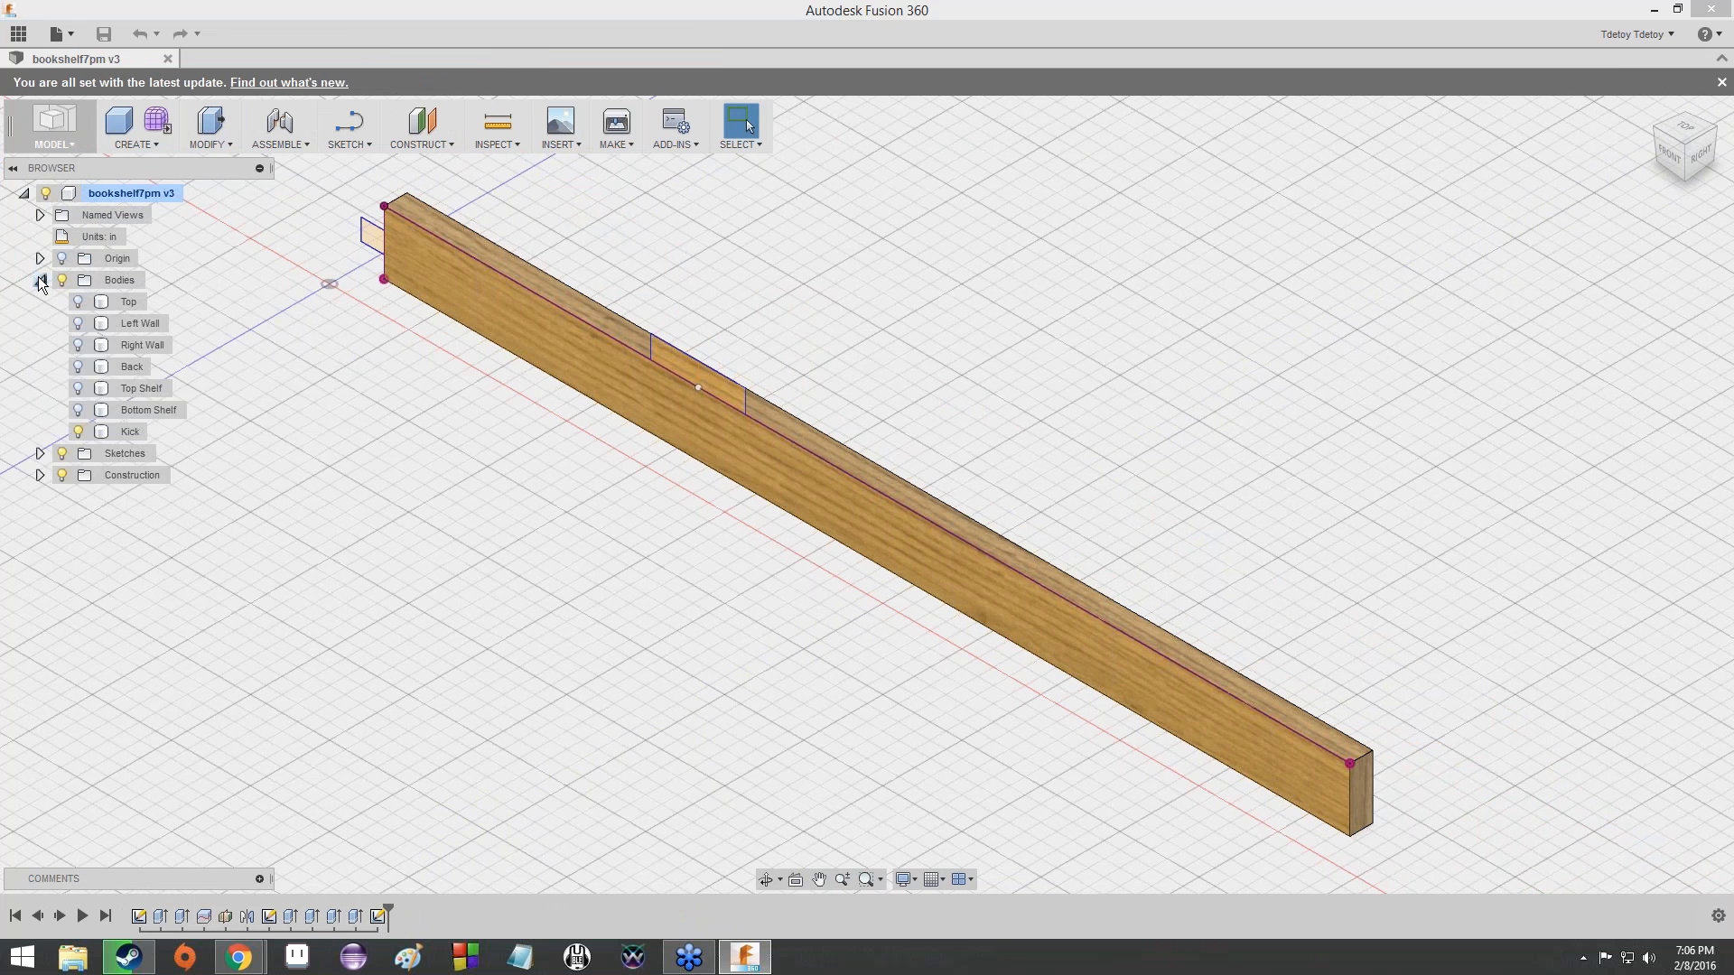
{"action": "left_click", "coordinate": [78, 302]}
{"action": "left_click", "coordinate": [78, 323]}
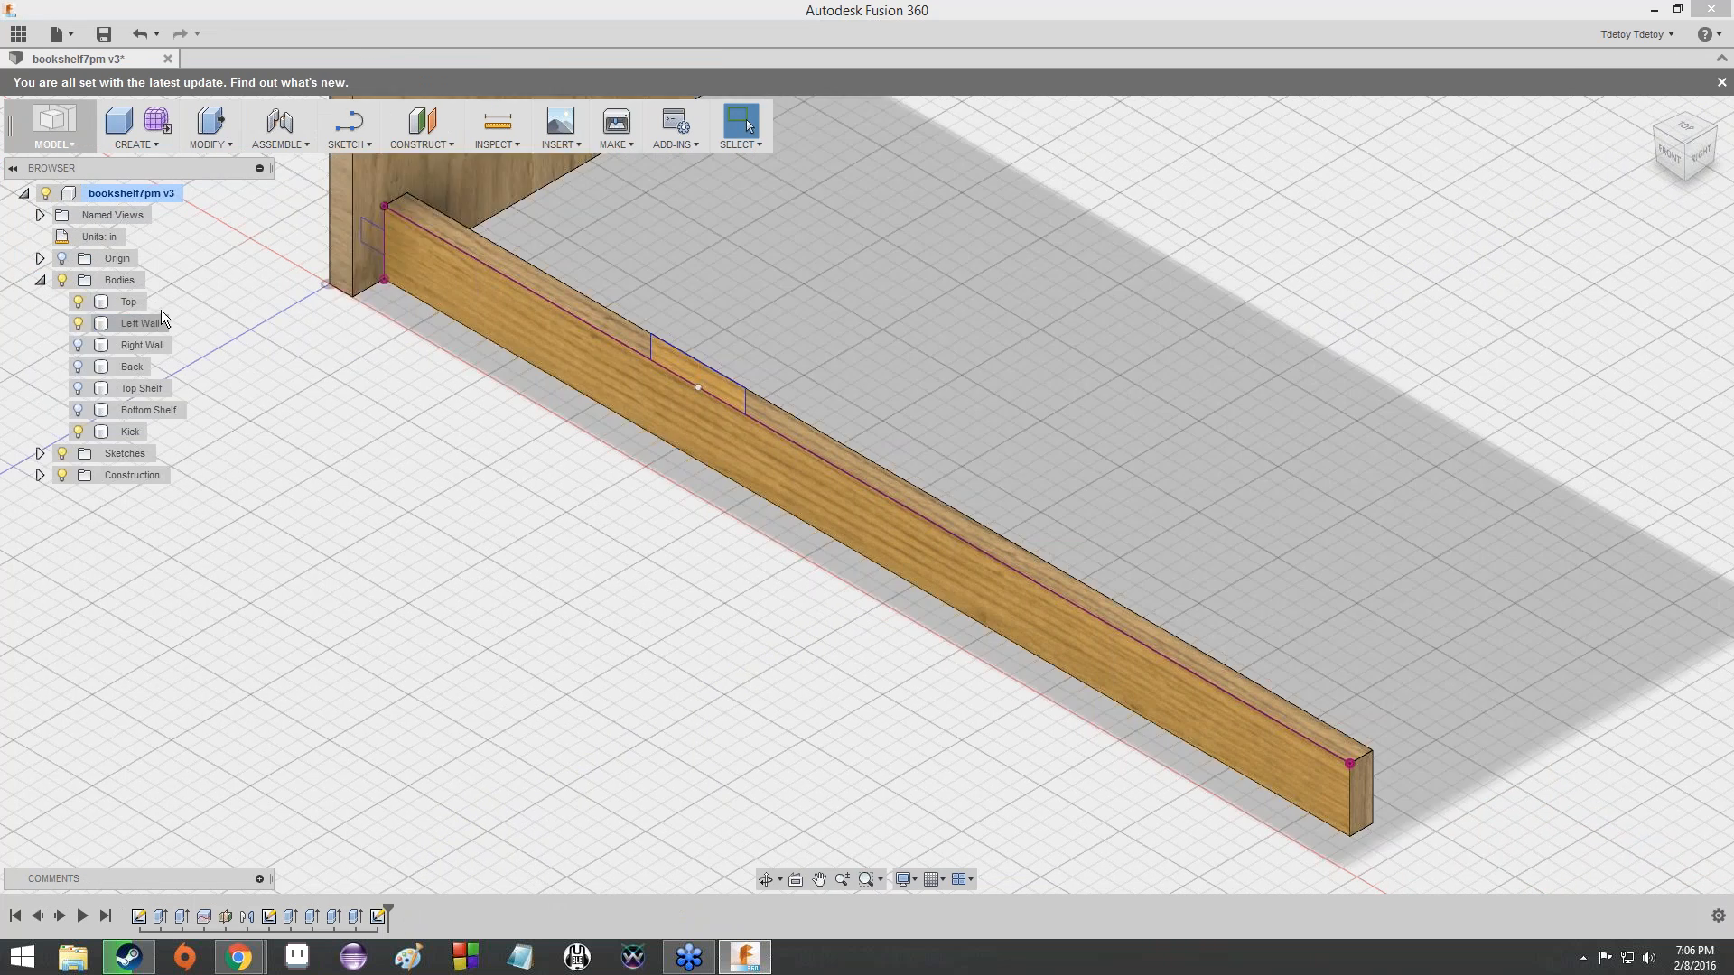
{"action": "scroll", "coordinate": [366, 302], "scroll_direction": "up", "scroll_amount": 2}
{"action": "scroll", "coordinate": [406, 263], "scroll_direction": "down", "scroll_amount": 3}
{"action": "scroll", "coordinate": [408, 262], "scroll_direction": "down", "scroll_amount": 5}
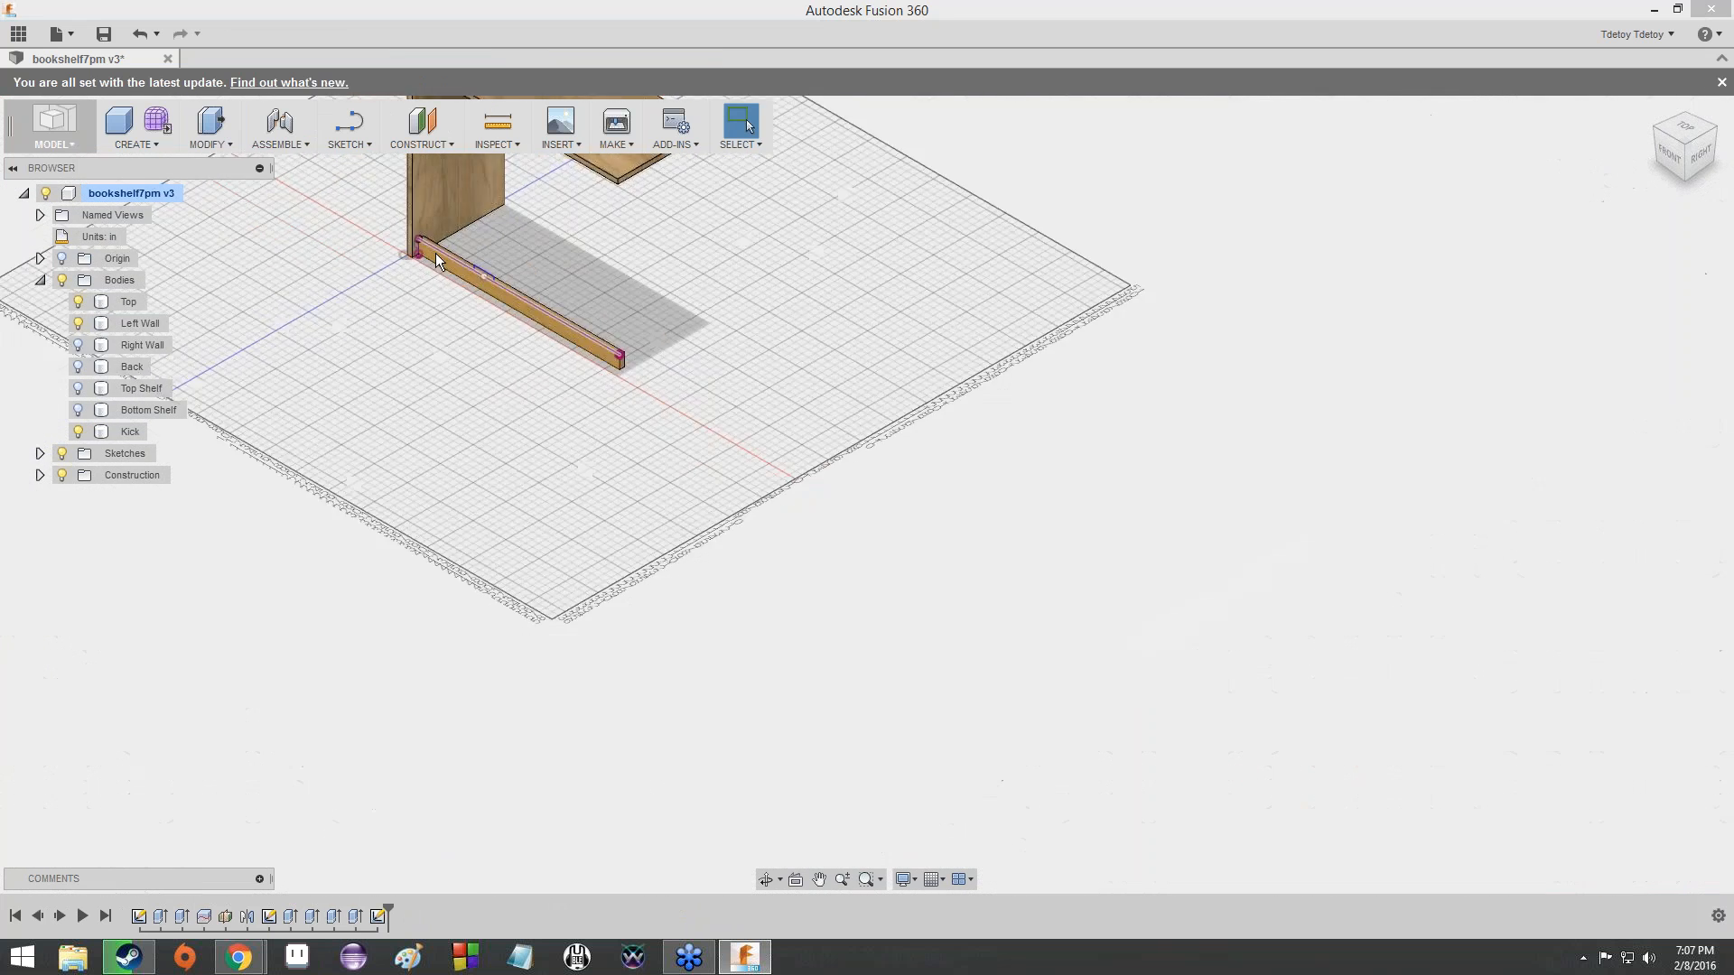
{"action": "scroll", "coordinate": [571, 392], "scroll_direction": "up", "scroll_amount": 2}
{"action": "scroll", "coordinate": [571, 392], "scroll_direction": "up", "scroll_amount": 1}
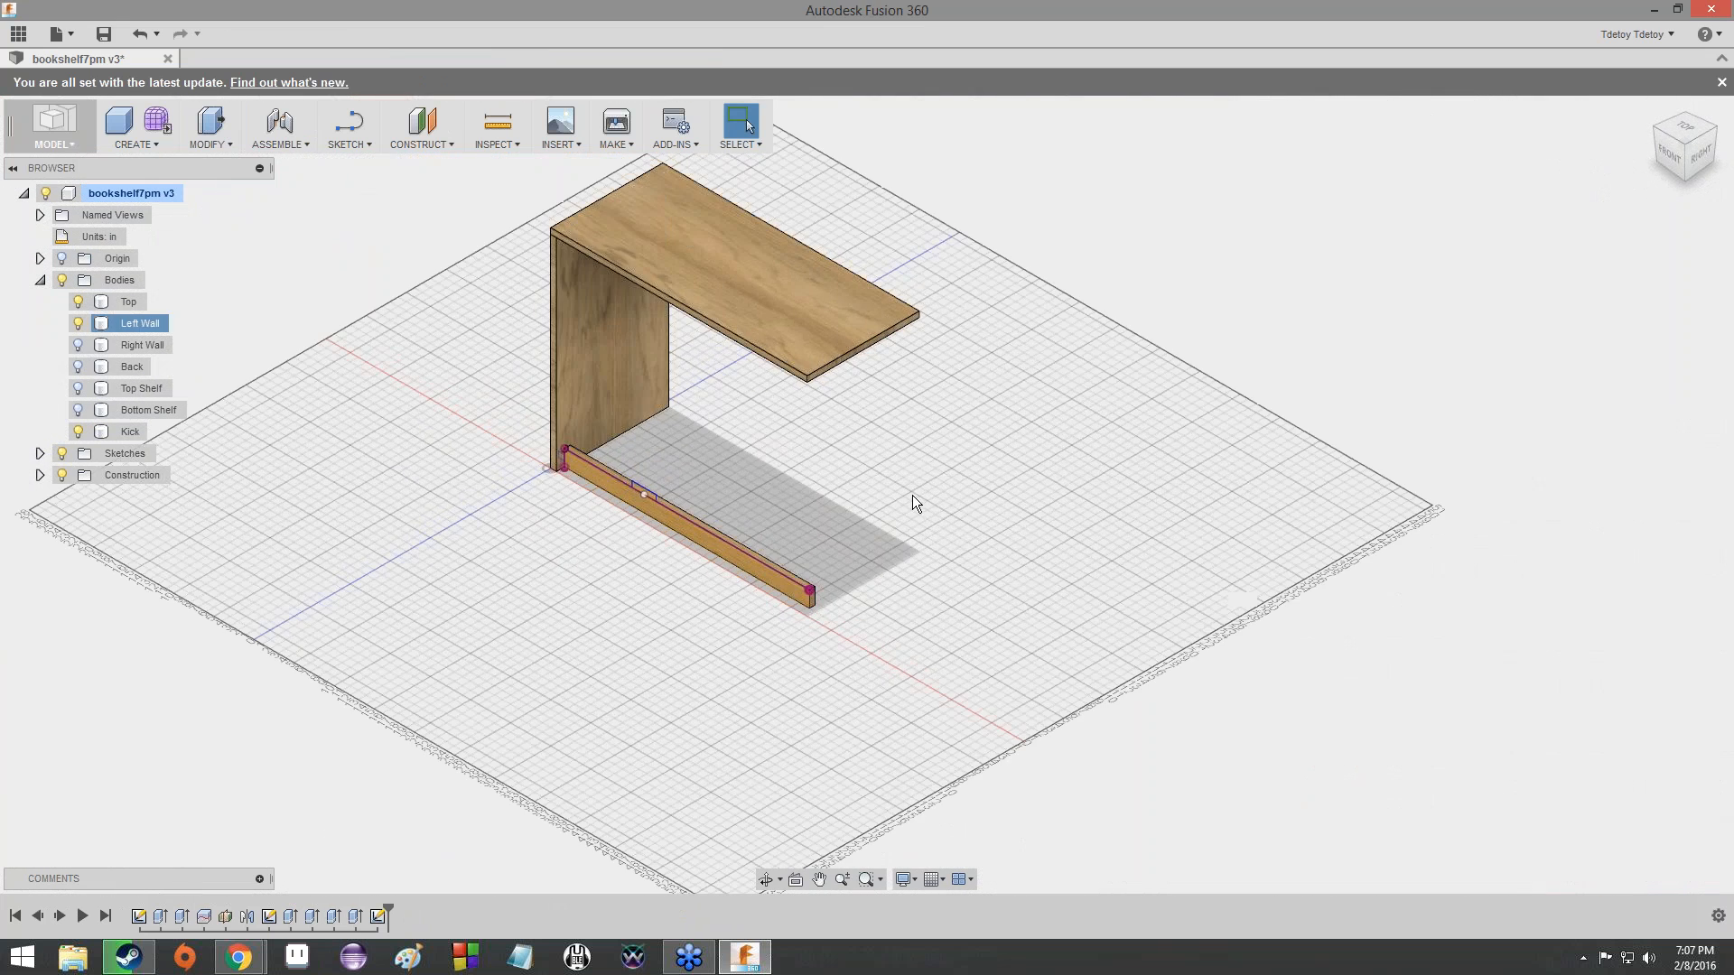
{"action": "left_click", "coordinate": [84, 320]}
{"action": "left_click", "coordinate": [79, 302]}
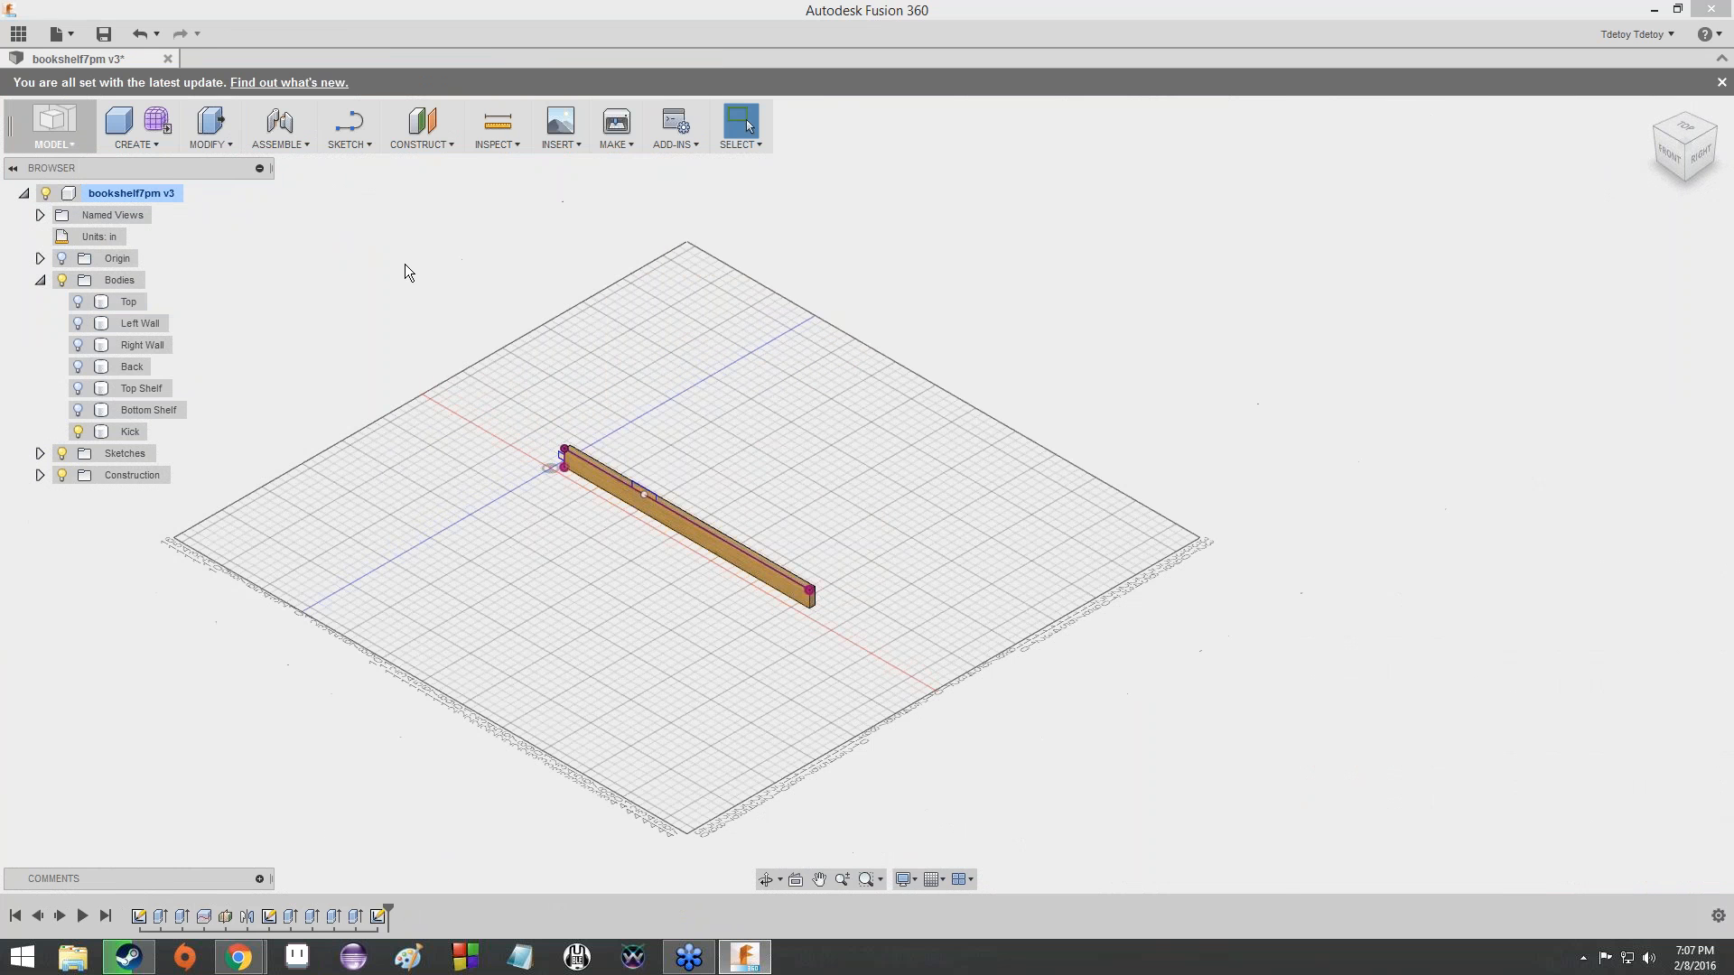
- Open Sketch3, the sketch with the tab rectangles on the Kick body, for editing
{"action": "scroll", "coordinate": [722, 456], "scroll_direction": "up", "scroll_amount": 6}
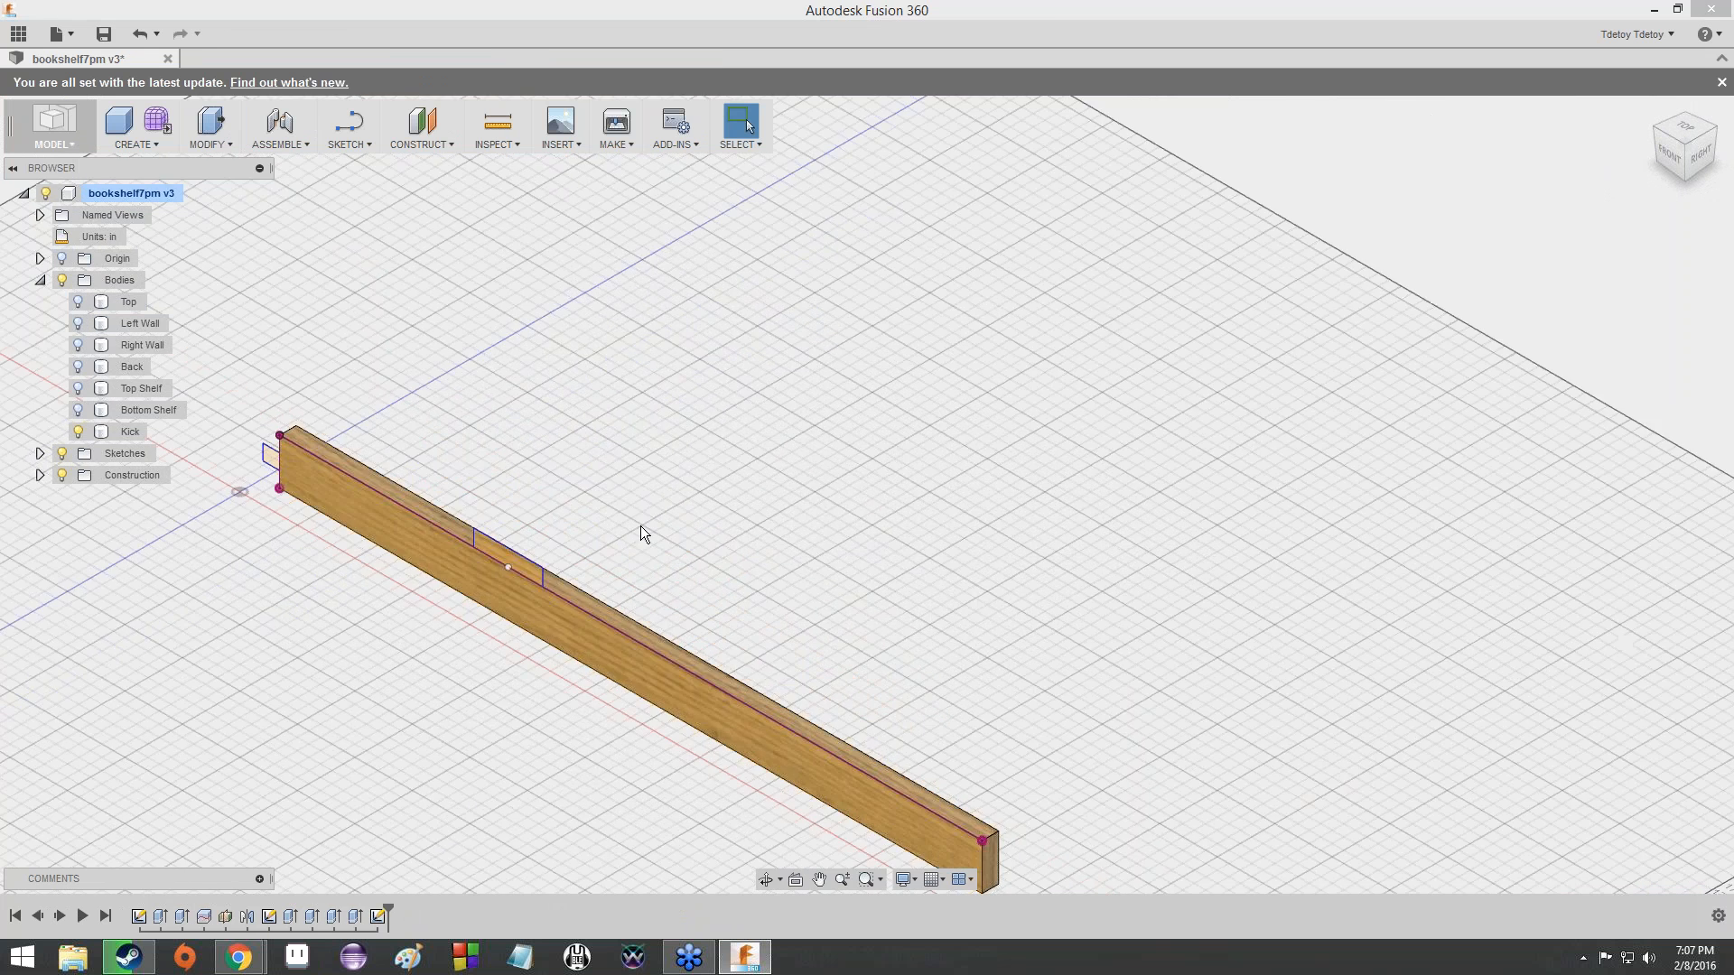
{"action": "scroll", "coordinate": [759, 402], "scroll_direction": "down", "scroll_amount": 8}
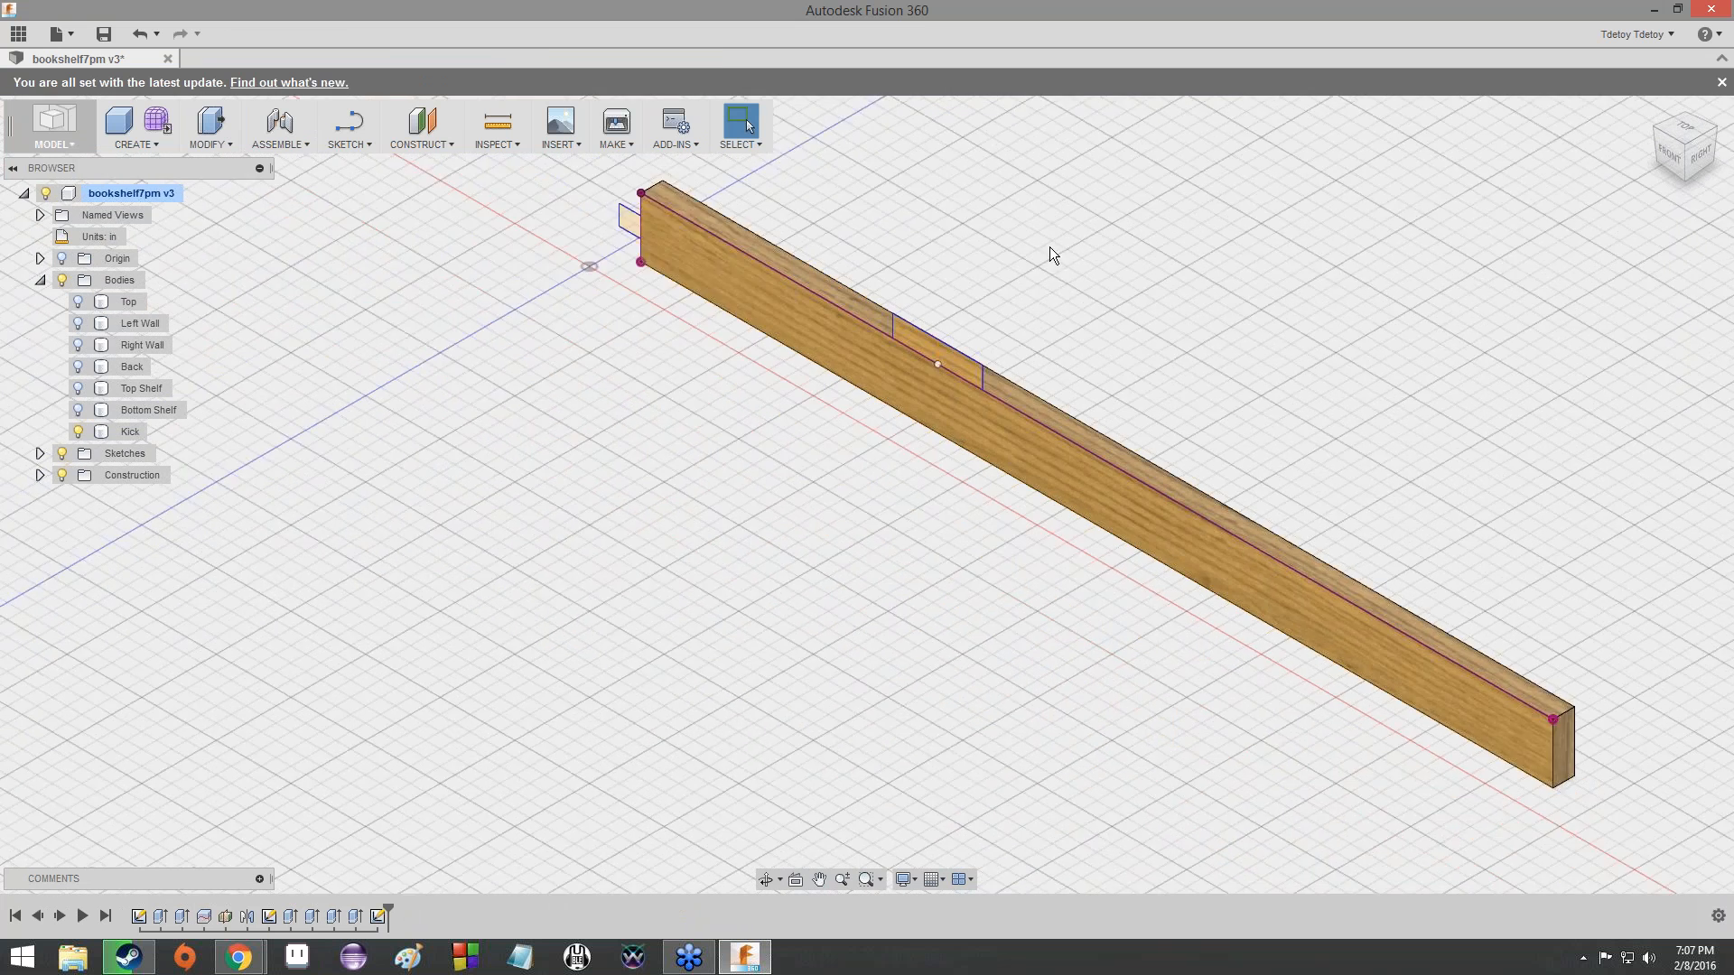
{"action": "left_click", "coordinate": [794, 440]}
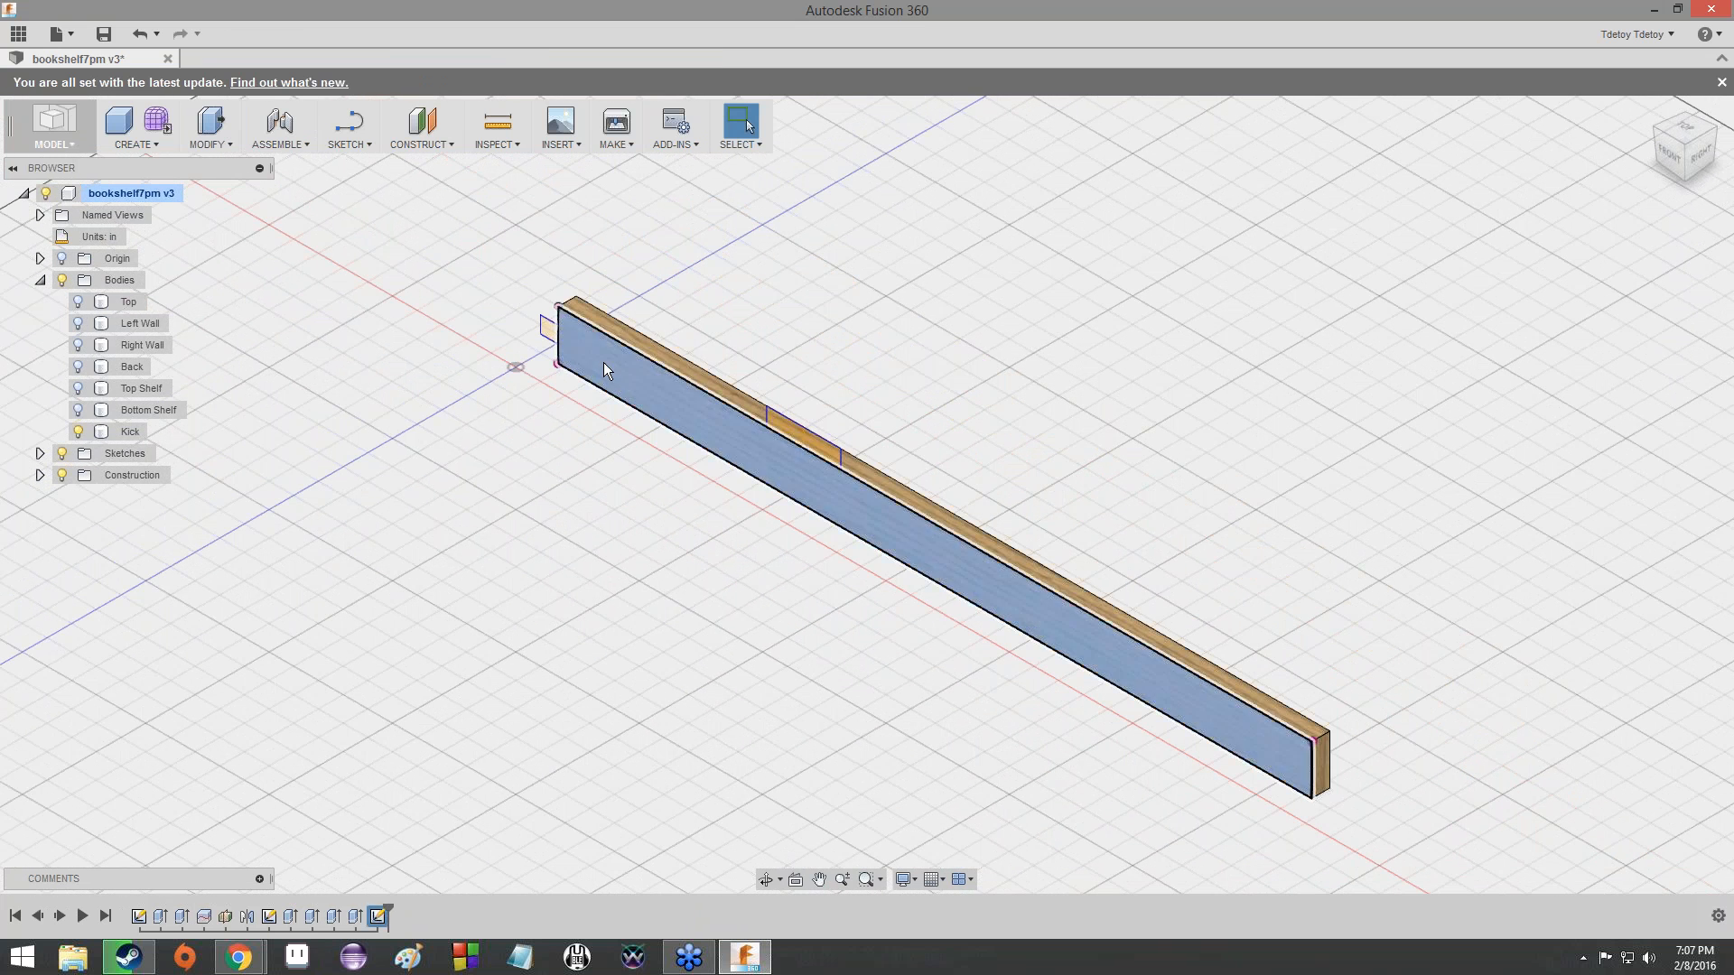
{"action": "left_click", "coordinate": [372, 142]}
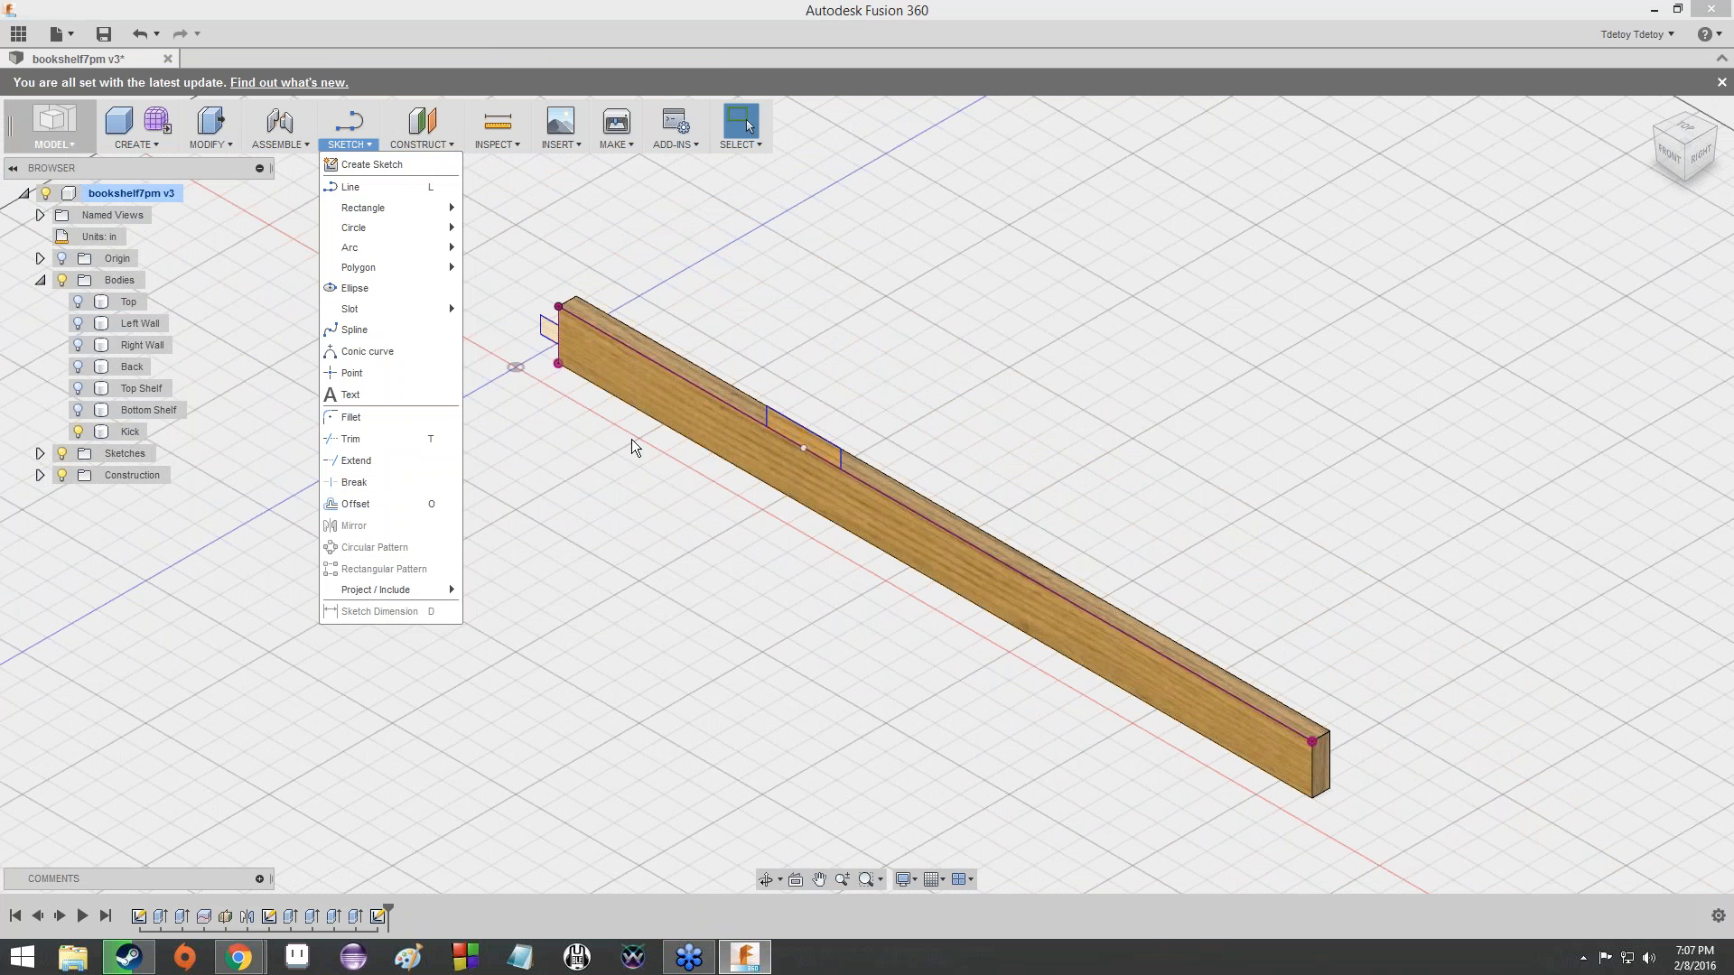
{"action": "left_click", "coordinate": [40, 454]}
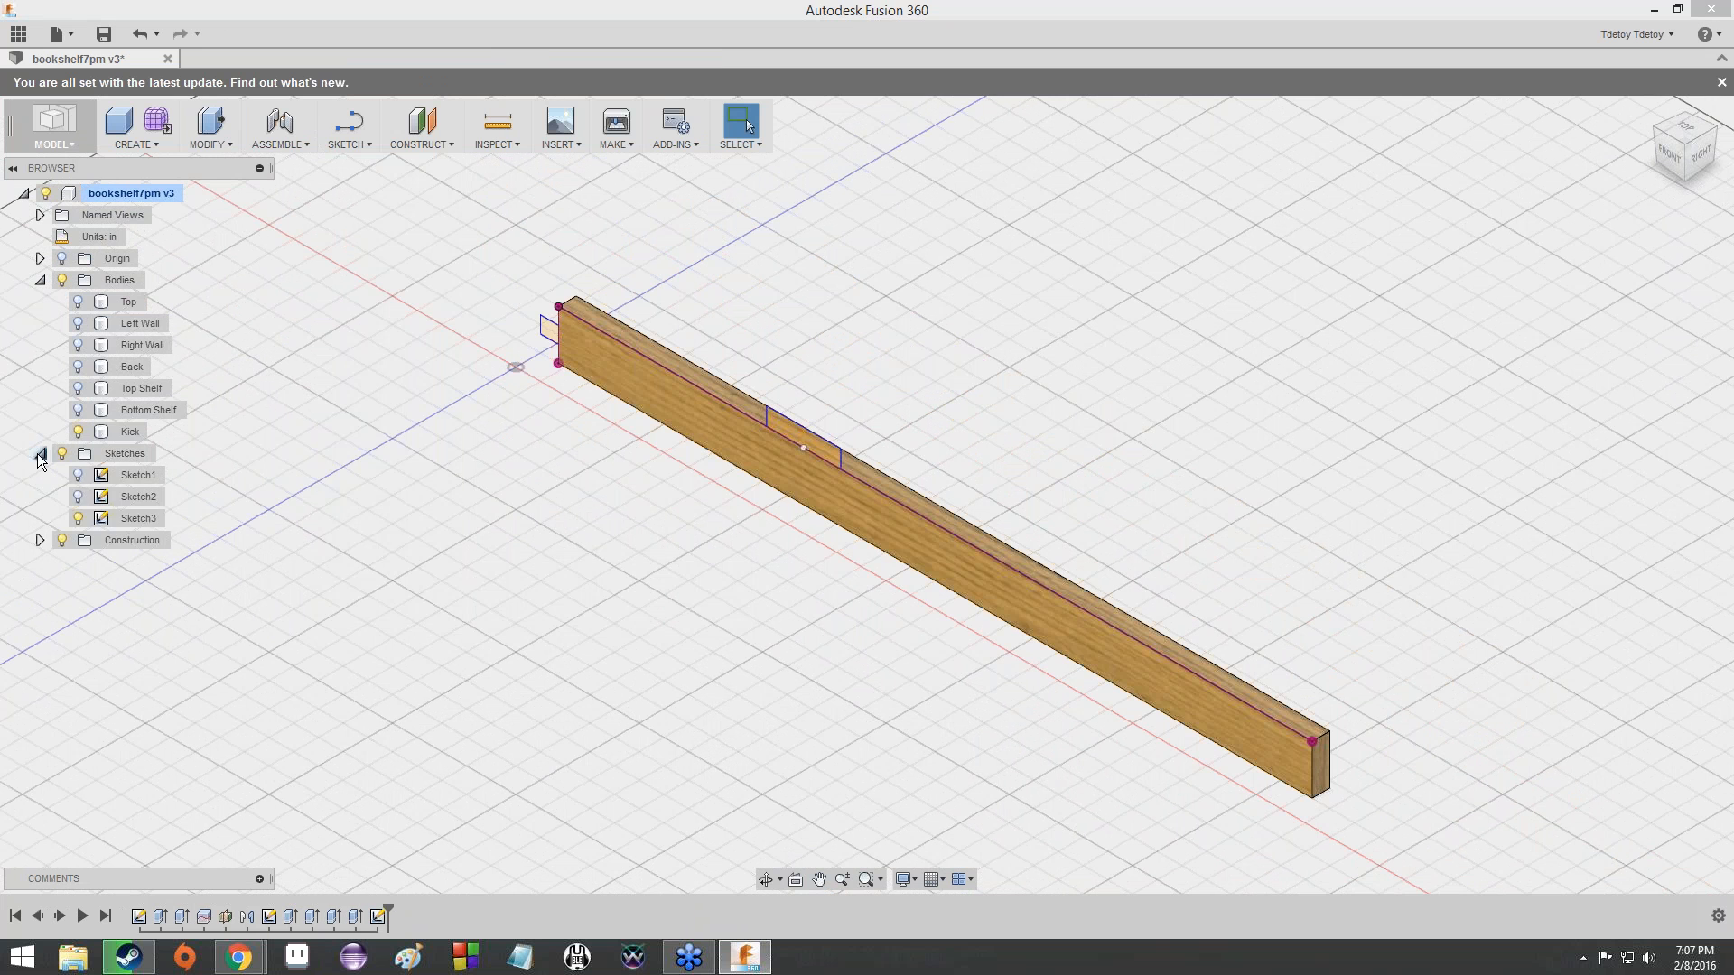
{"action": "double_click", "coordinate": [126, 519]}
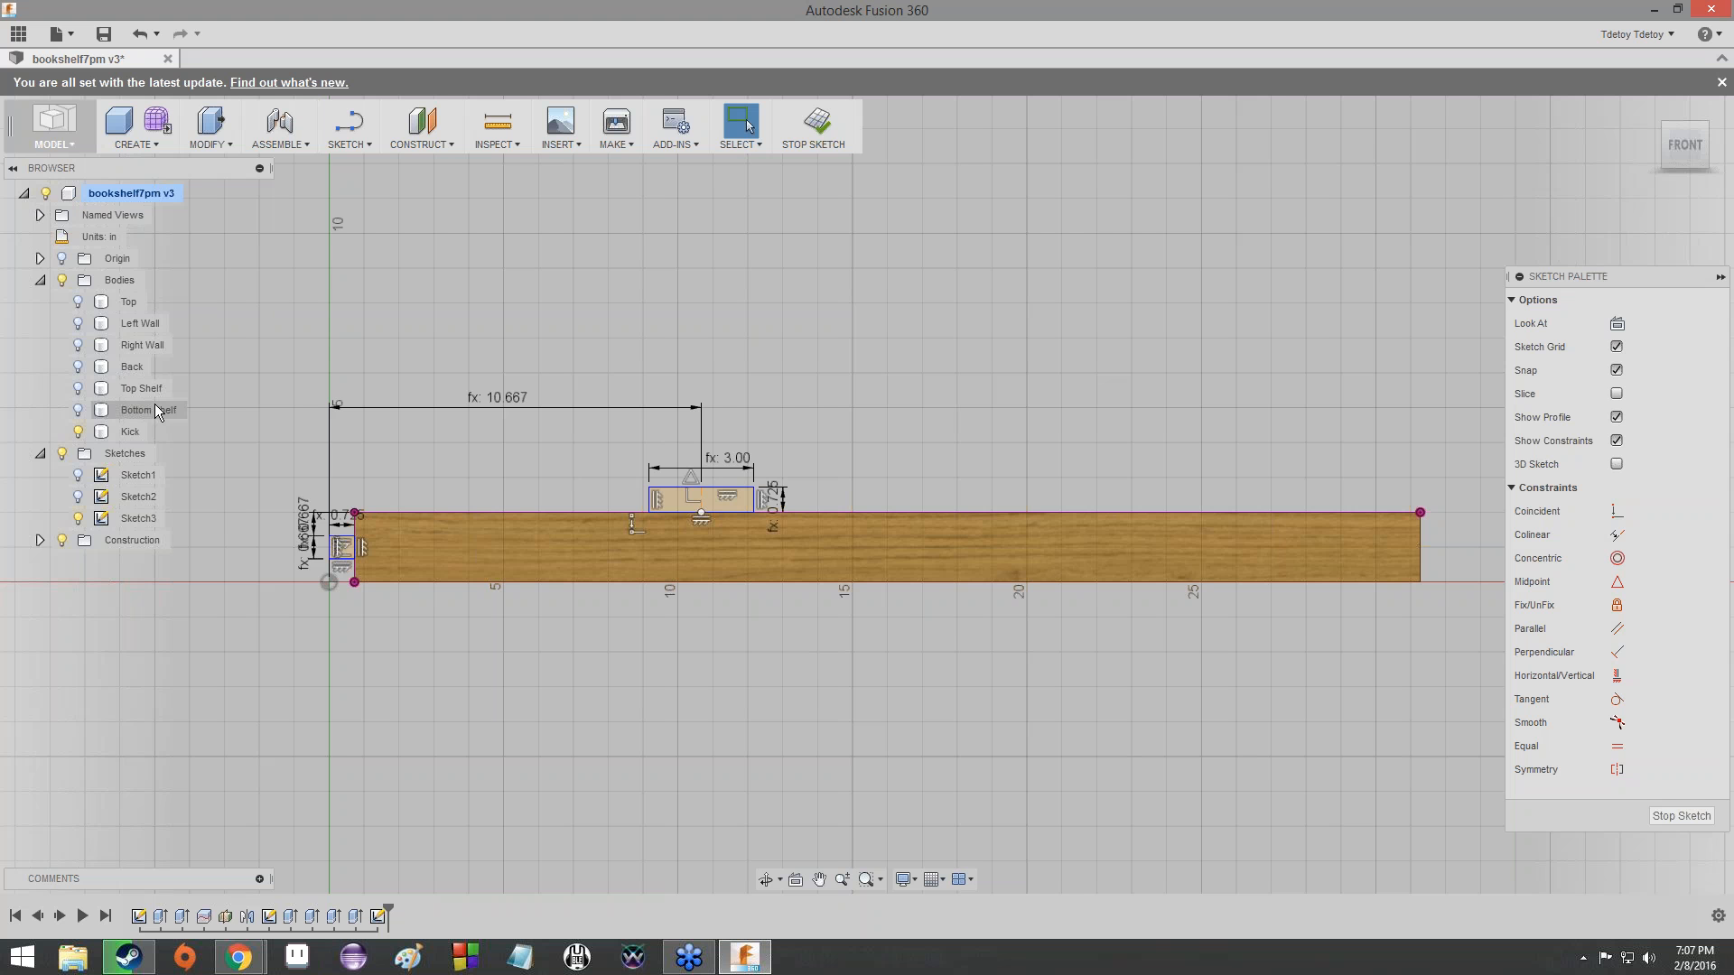
- Show the shelves, Back, both side walls and Top bodies while Sketch3 is open
{"action": "left_click", "coordinate": [79, 410]}
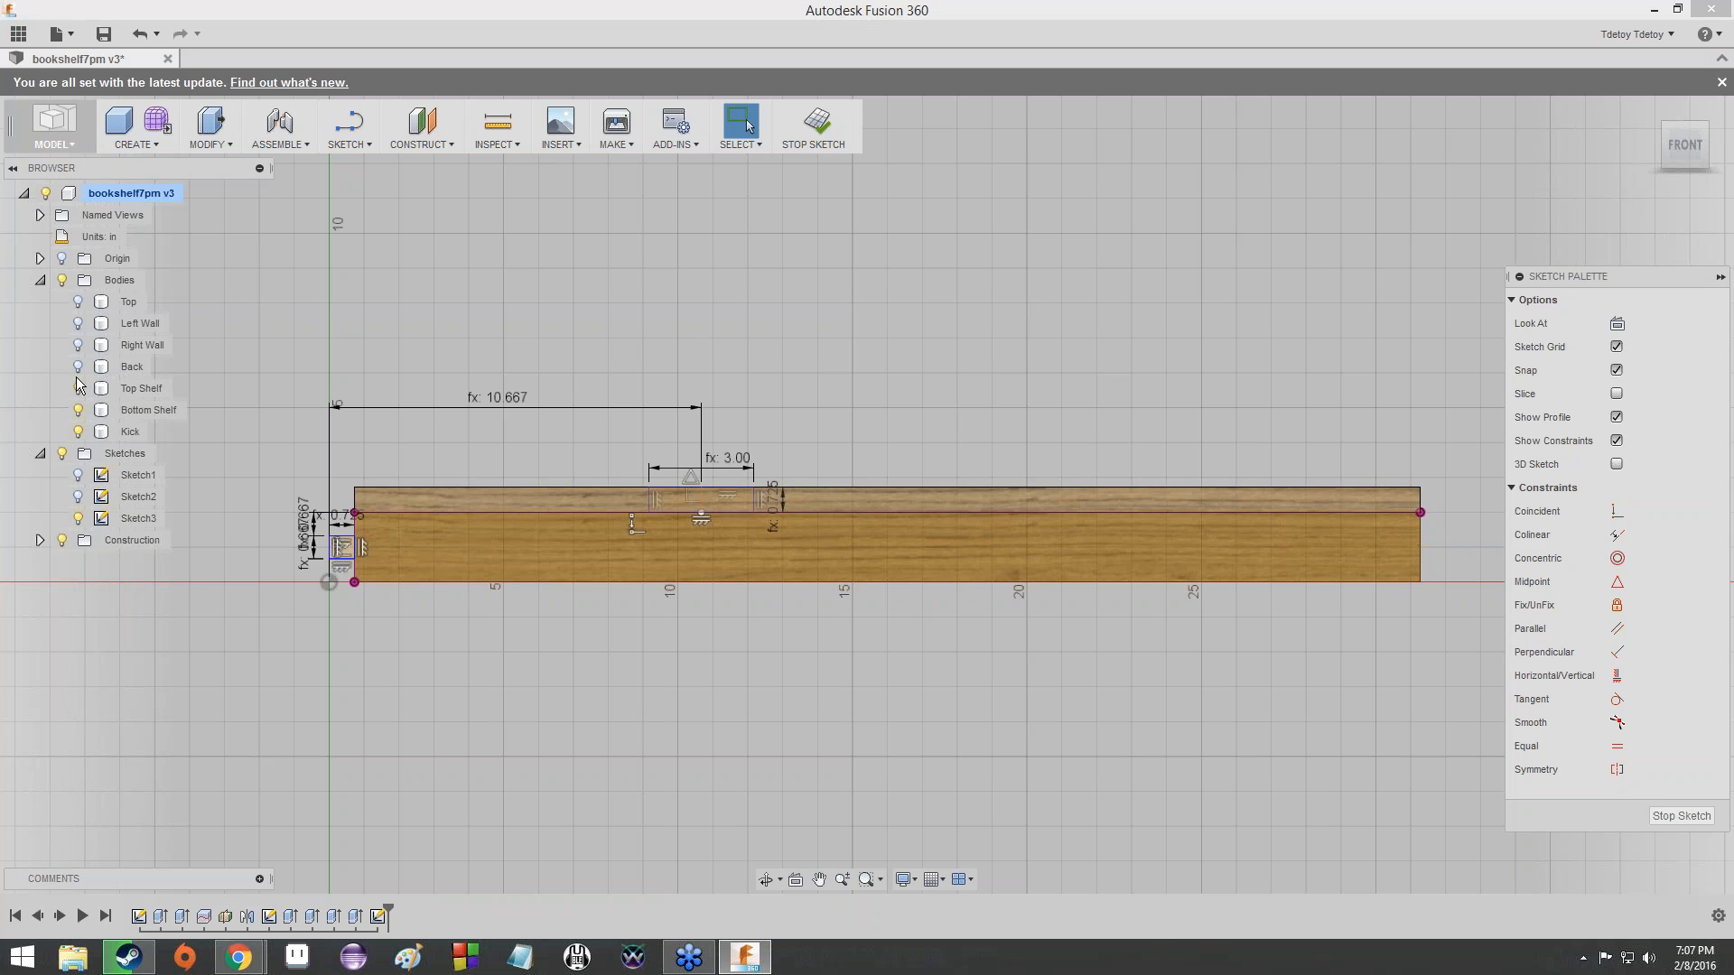
{"action": "left_click", "coordinate": [78, 367]}
{"action": "left_click", "coordinate": [78, 345]}
{"action": "left_click", "coordinate": [79, 302]}
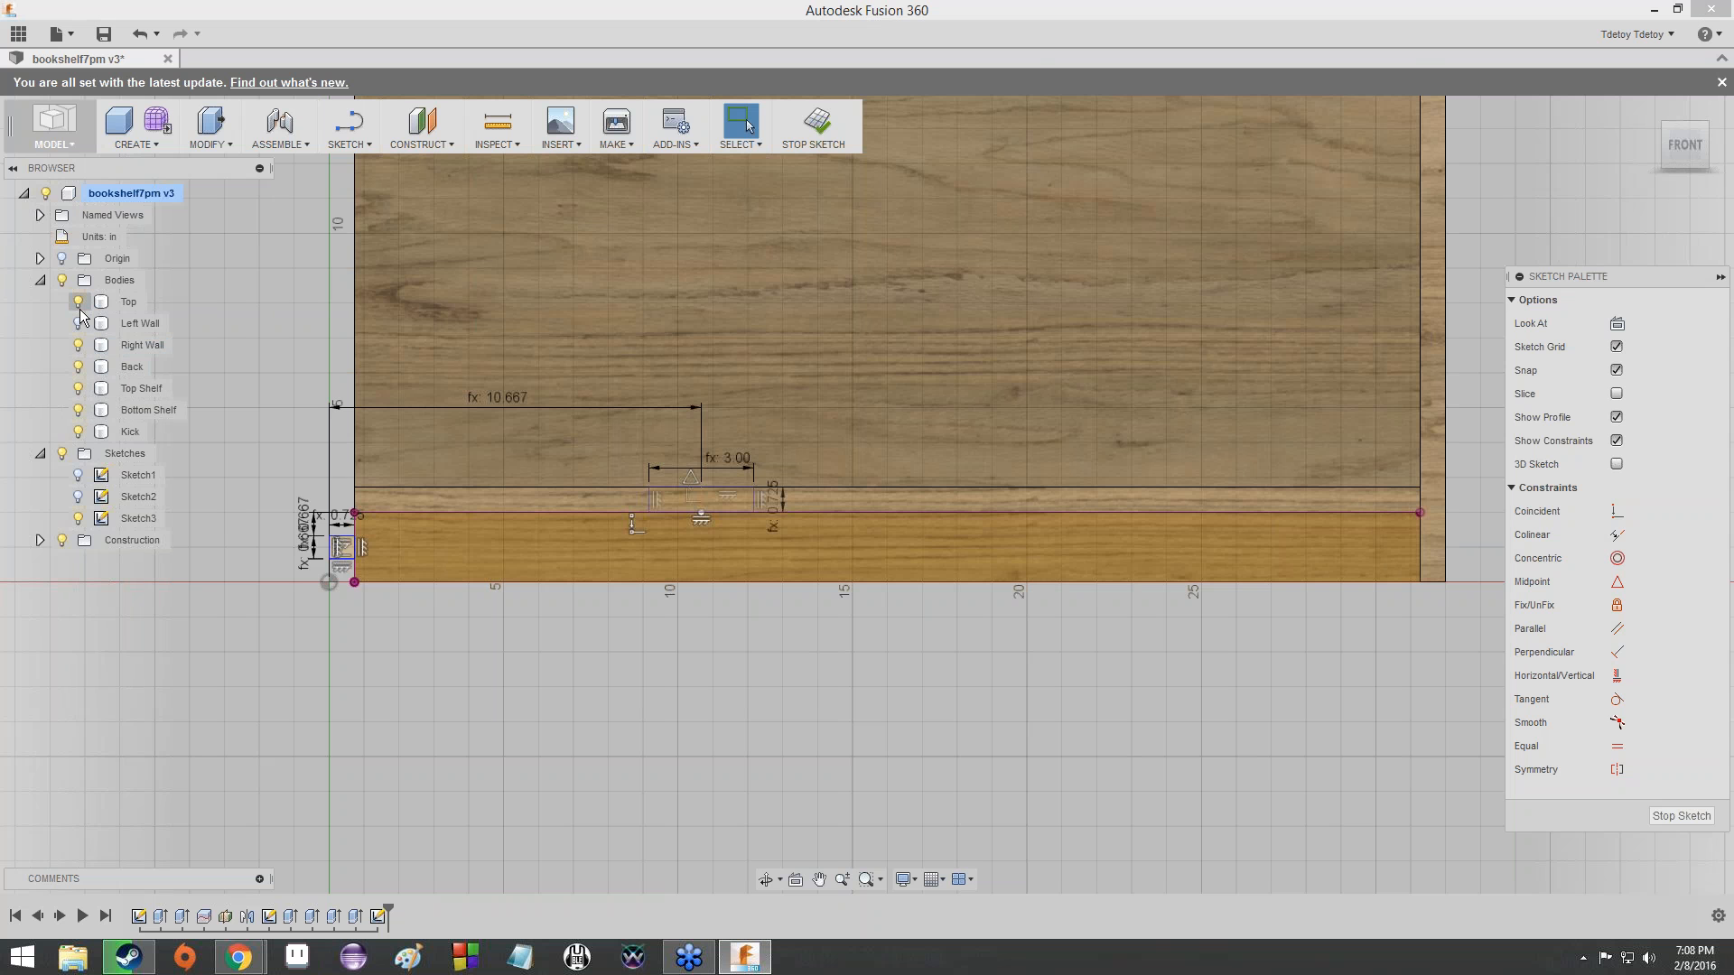
{"action": "left_click", "coordinate": [78, 323]}
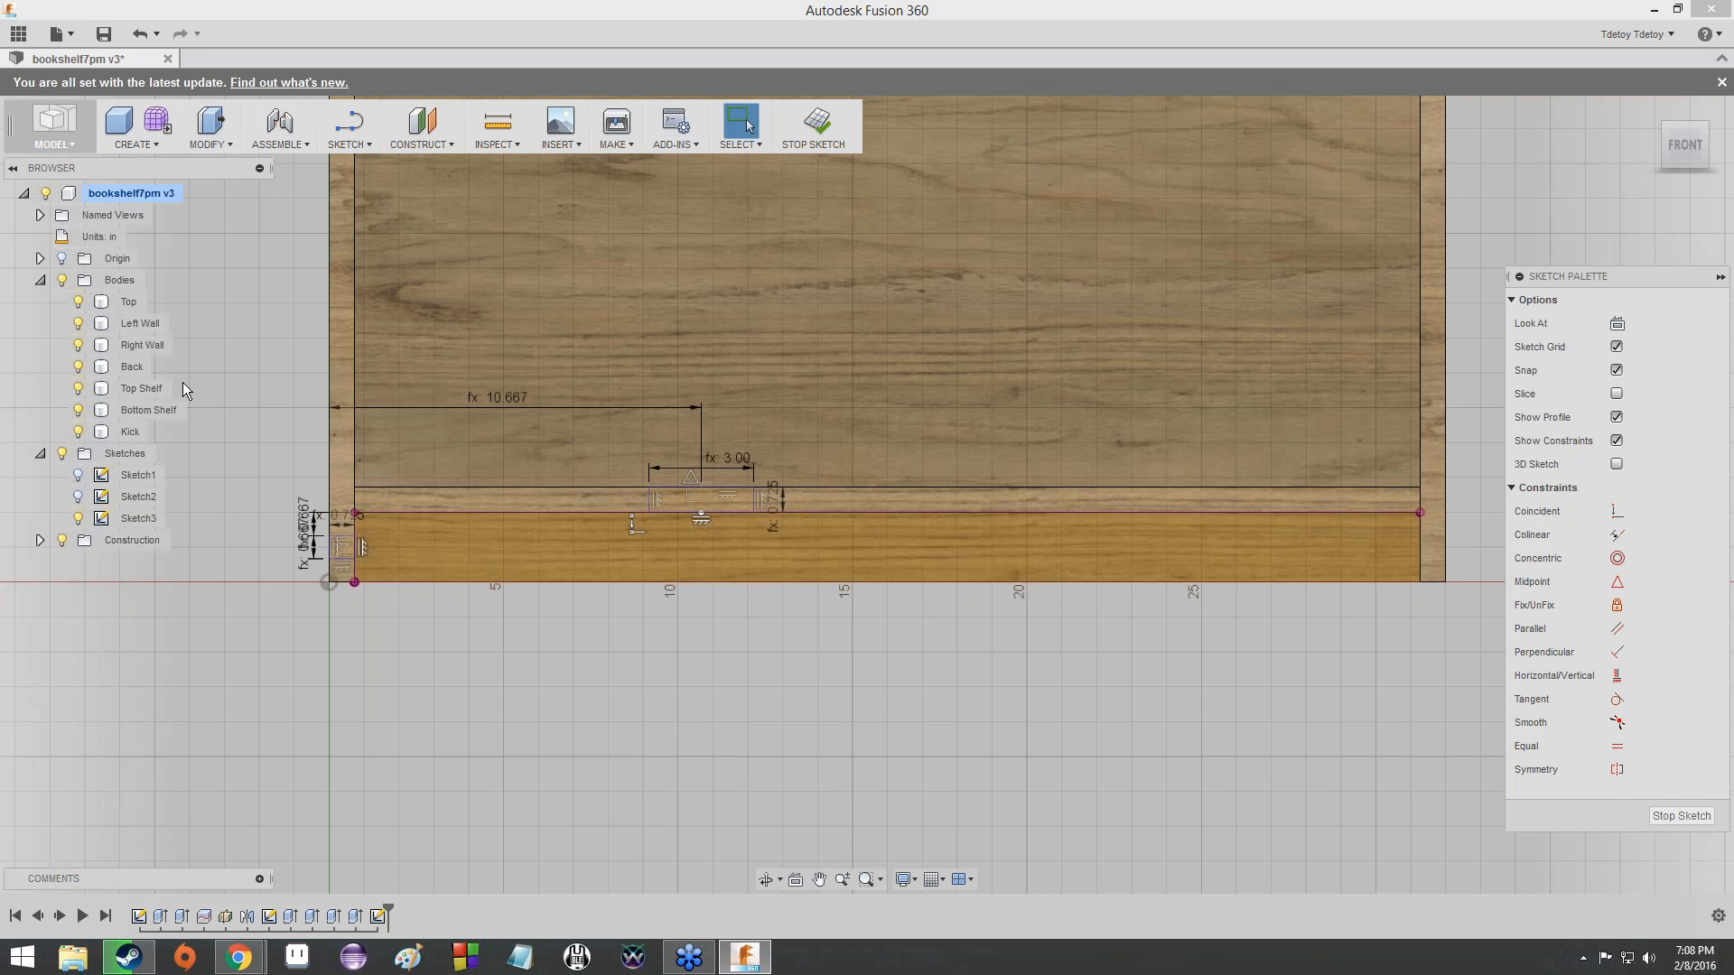
- Hide every bookshelf body except the Kick
{"action": "left_click", "coordinate": [78, 302]}
{"action": "left_click", "coordinate": [78, 323]}
{"action": "left_click", "coordinate": [78, 344]}
{"action": "left_click", "coordinate": [79, 366]}
{"action": "left_click", "coordinate": [79, 389]}
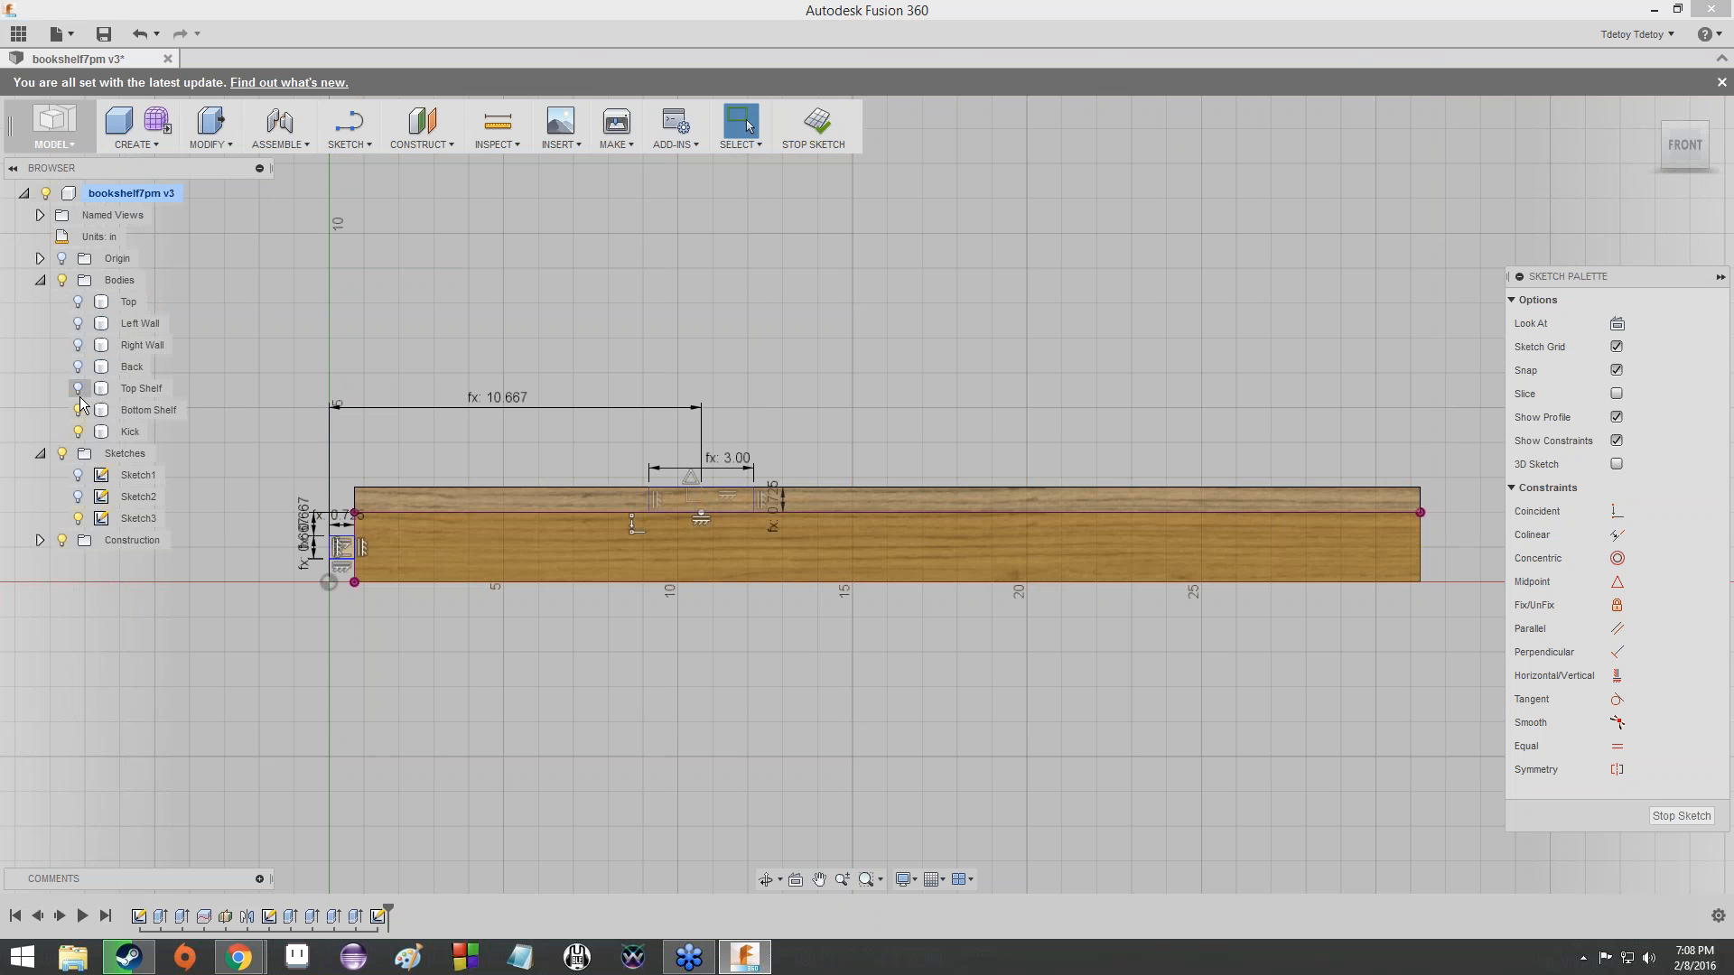
{"action": "left_click", "coordinate": [78, 411]}
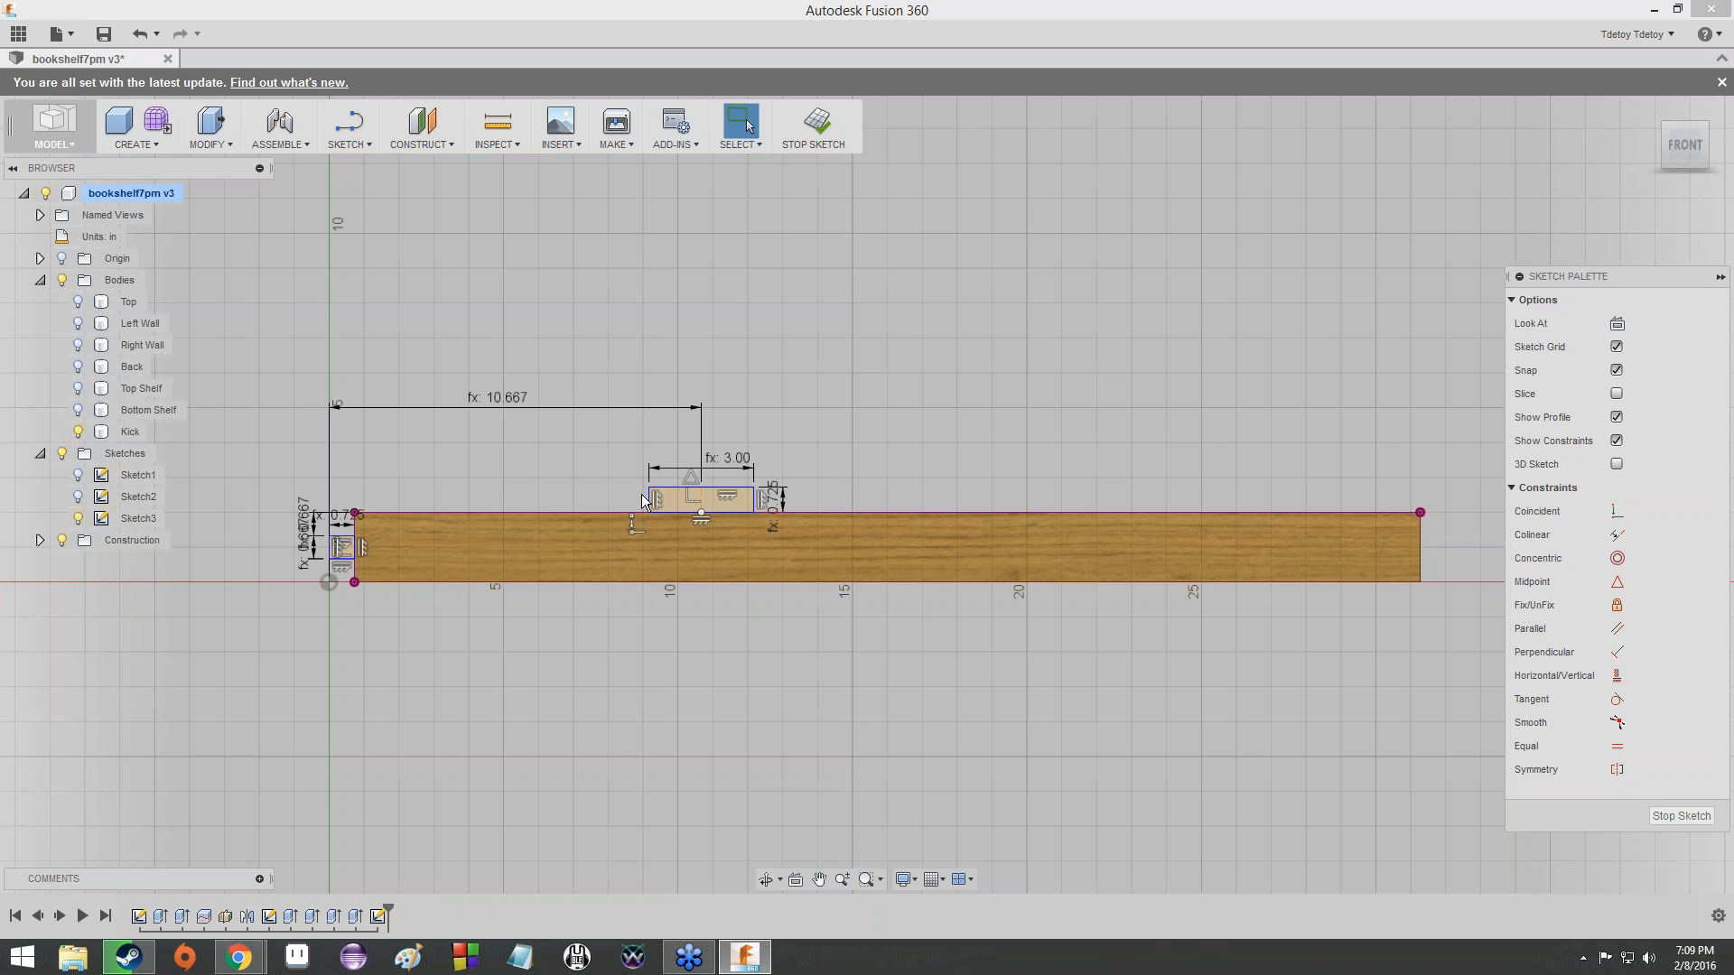
- Start the Split Body command, leaving the Sketch3 edit
{"action": "left_click", "coordinate": [251, 145]}
{"action": "left_click", "coordinate": [213, 145]}
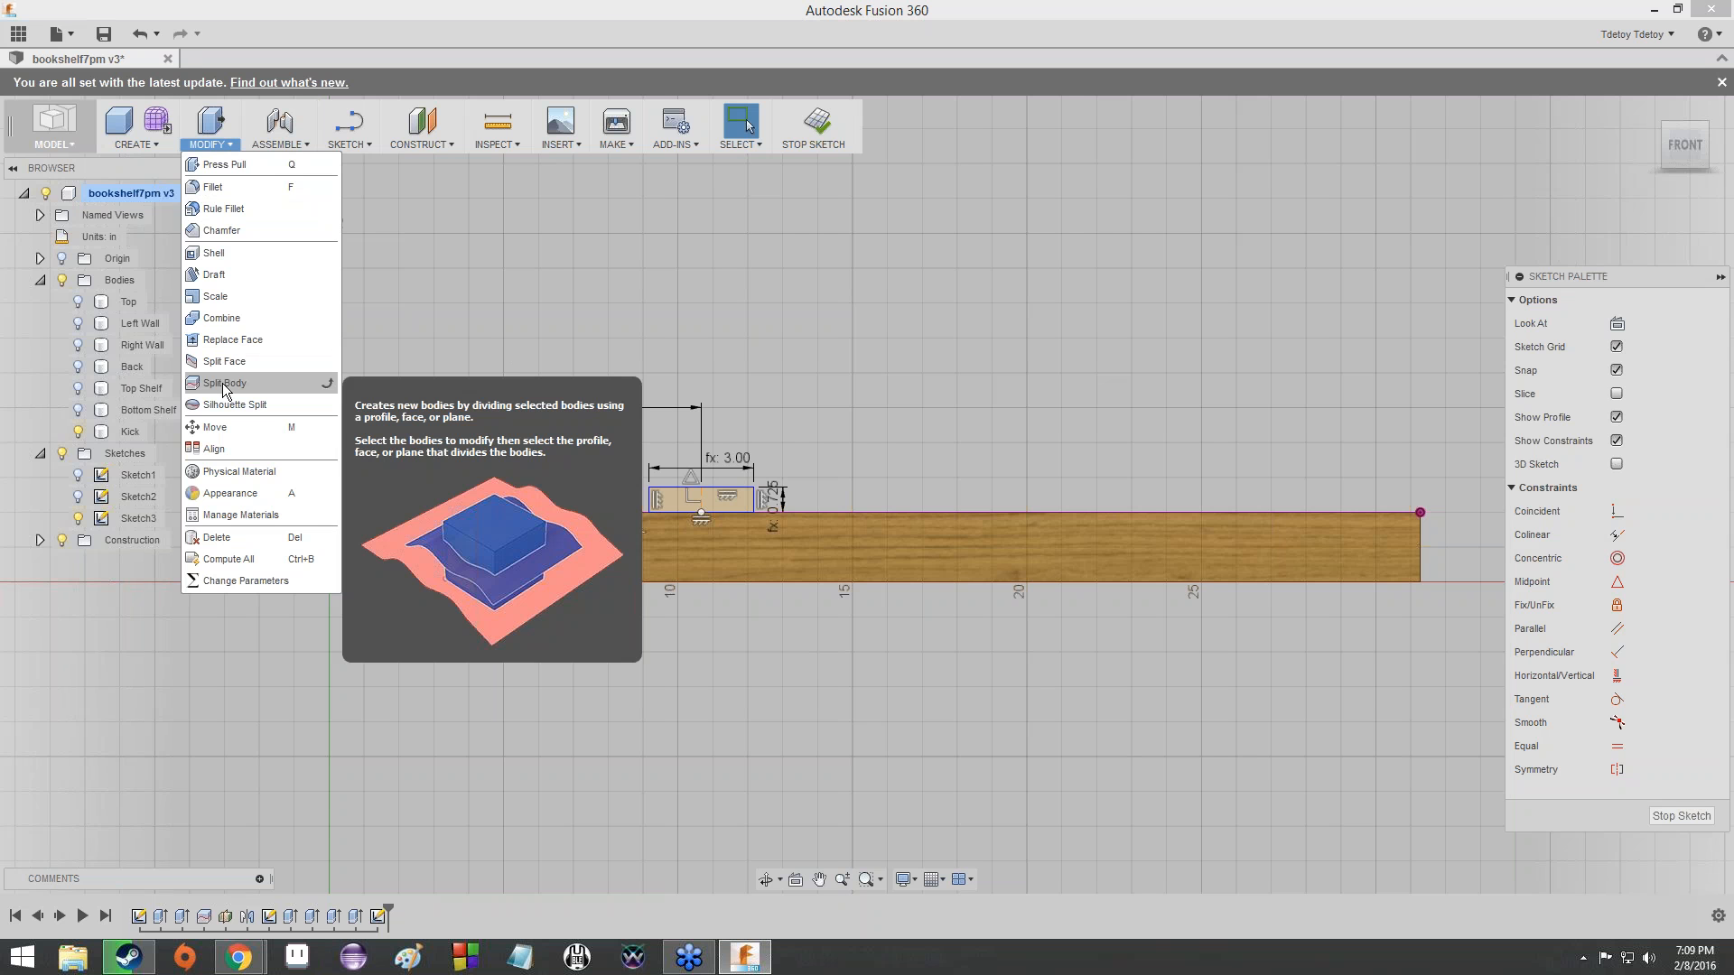
{"action": "left_click", "coordinate": [541, 325]}
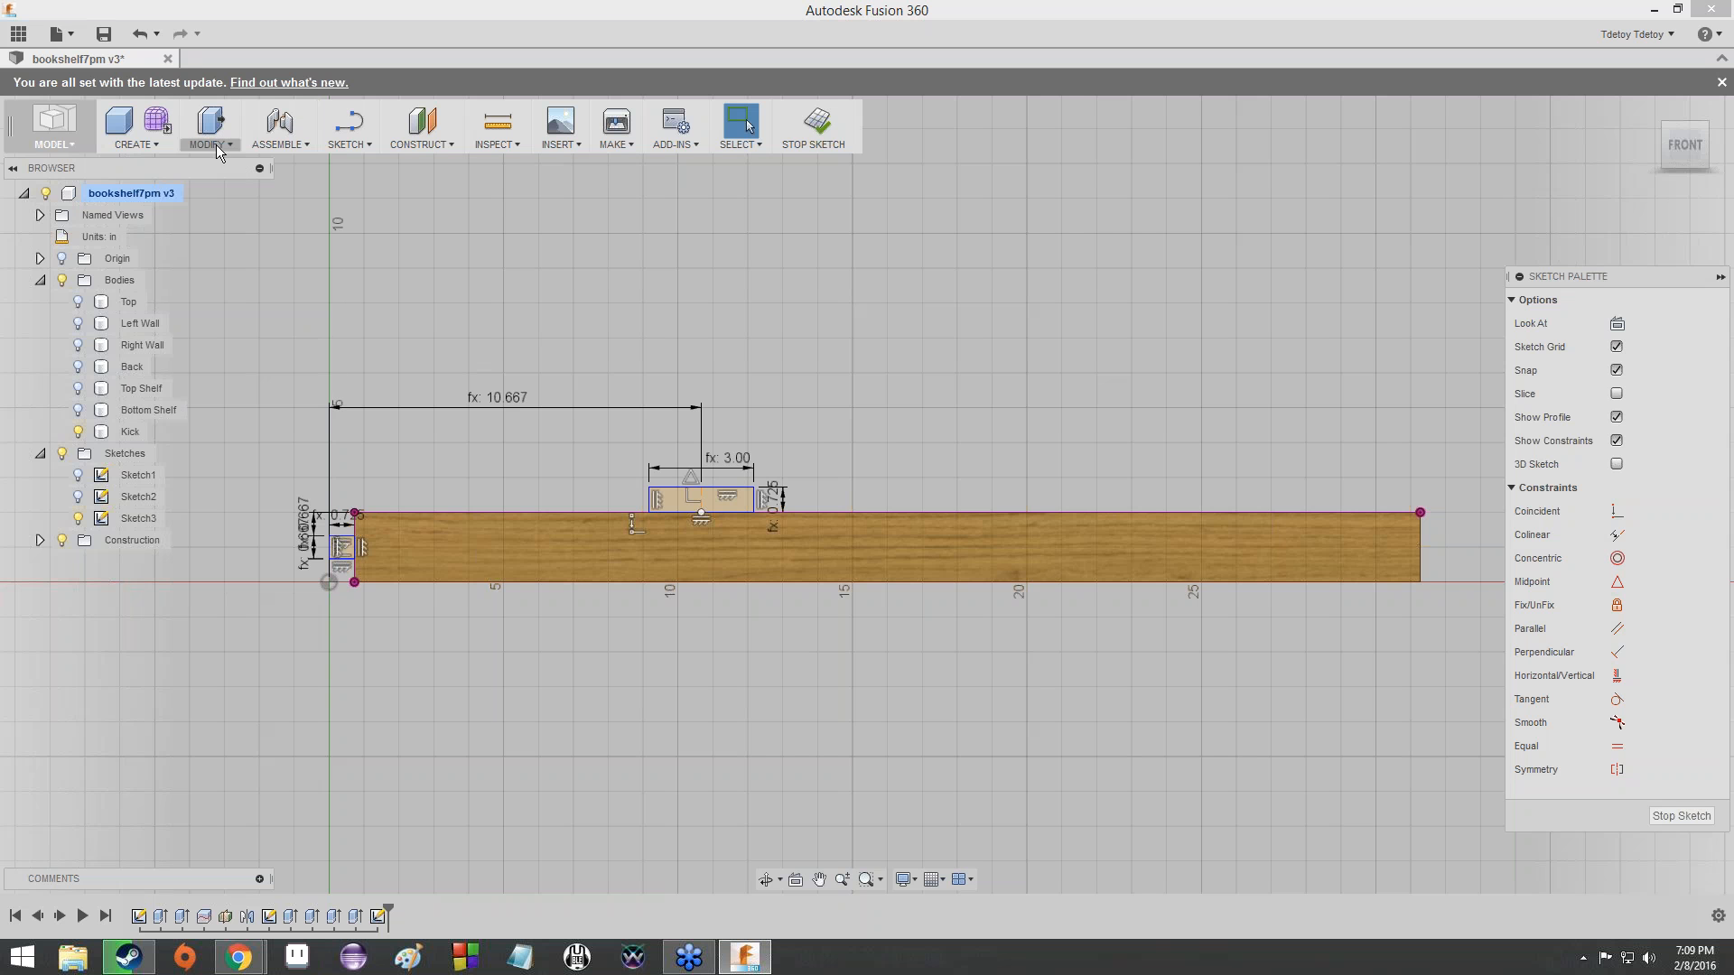
{"action": "left_click", "coordinate": [205, 142]}
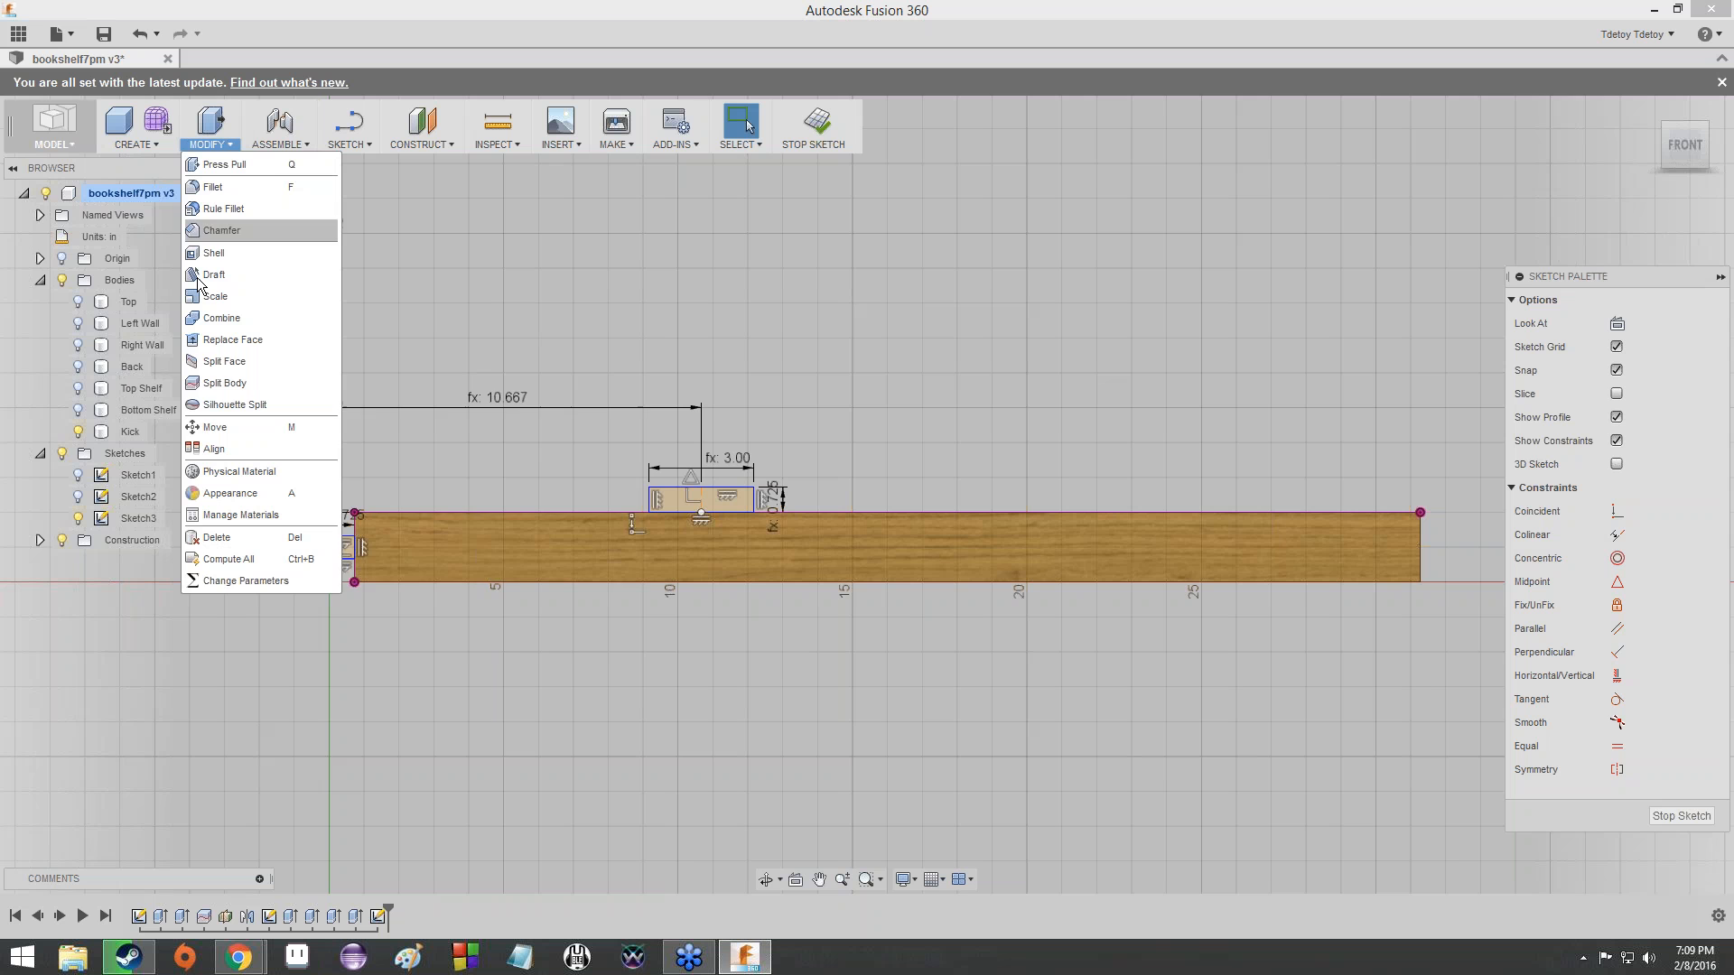
{"action": "left_click", "coordinate": [220, 385]}
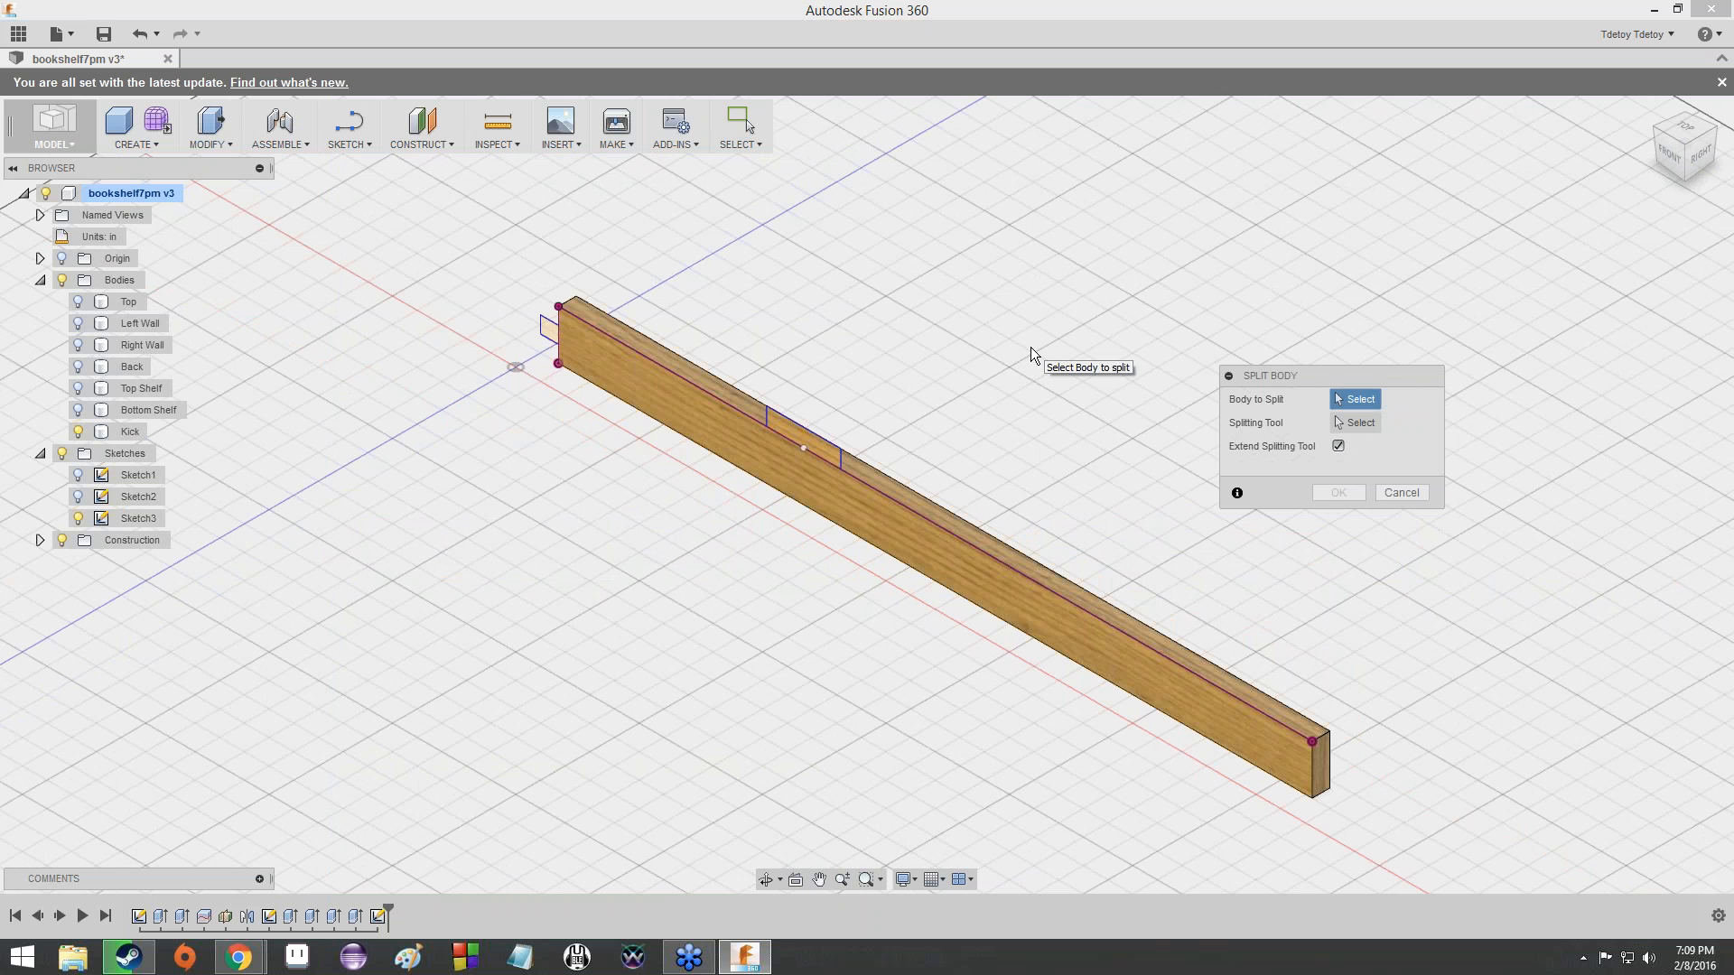
- Make all the bookshelf bodies visible again, from Bottom Shelf up to Top, with the Split Body command active
{"action": "left_click", "coordinate": [77, 411]}
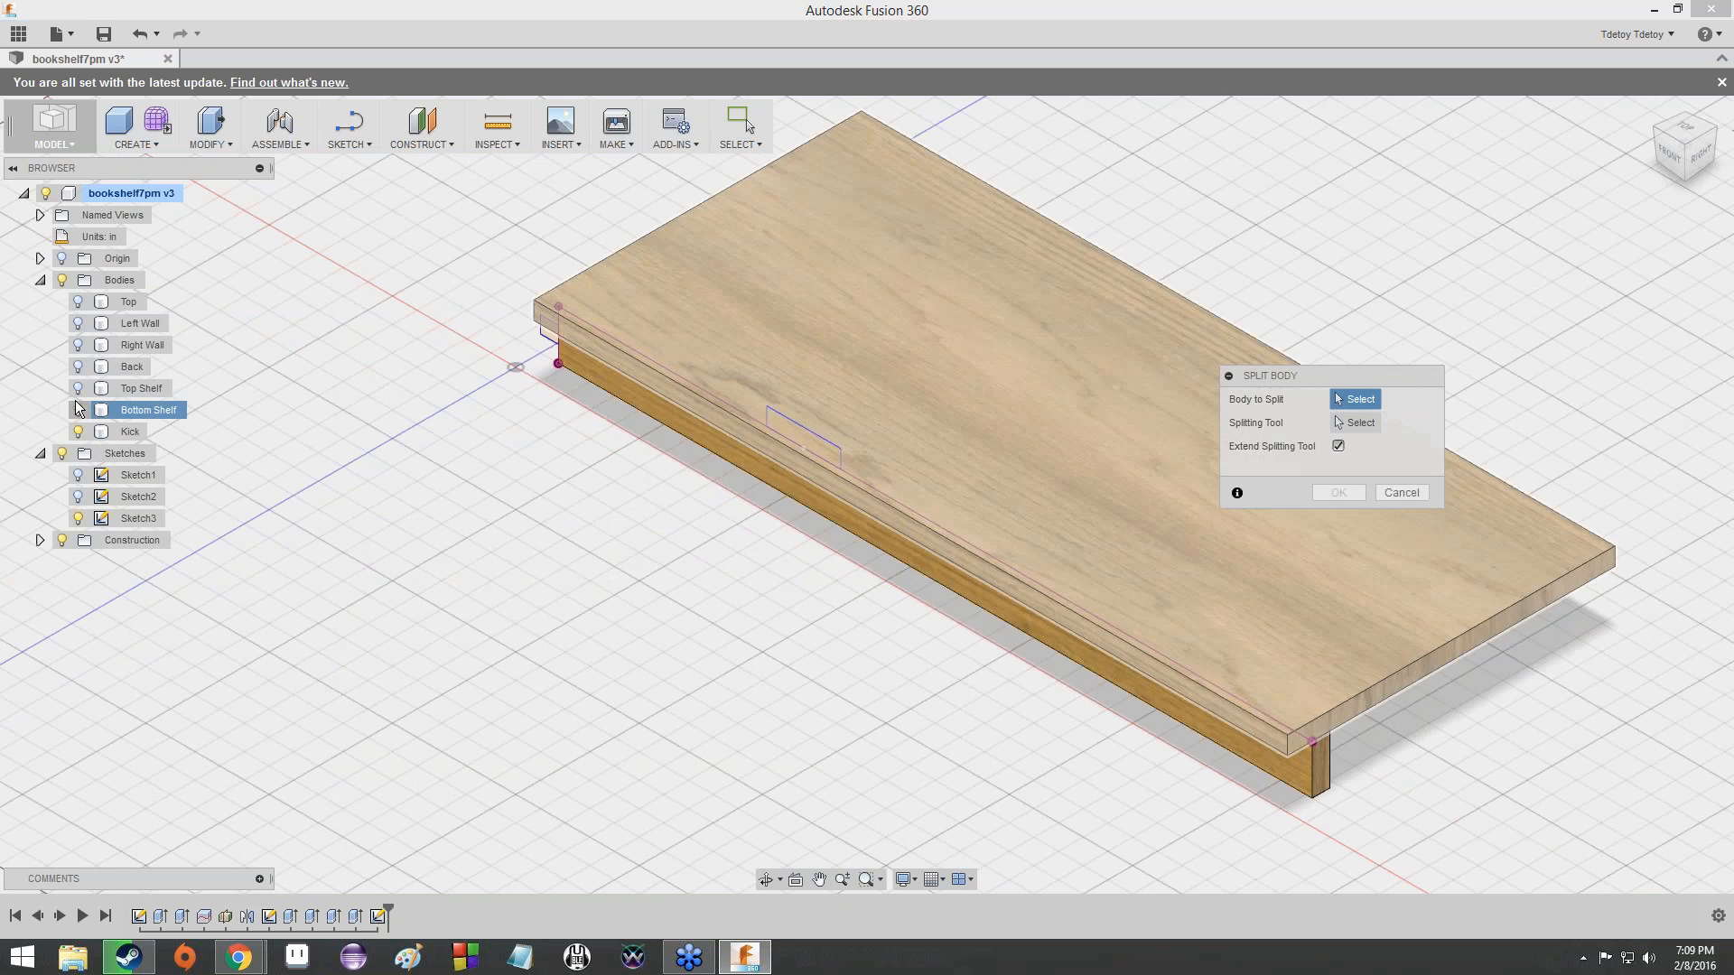
{"action": "left_click", "coordinate": [77, 388]}
{"action": "left_click", "coordinate": [77, 367]}
{"action": "left_click", "coordinate": [77, 345]}
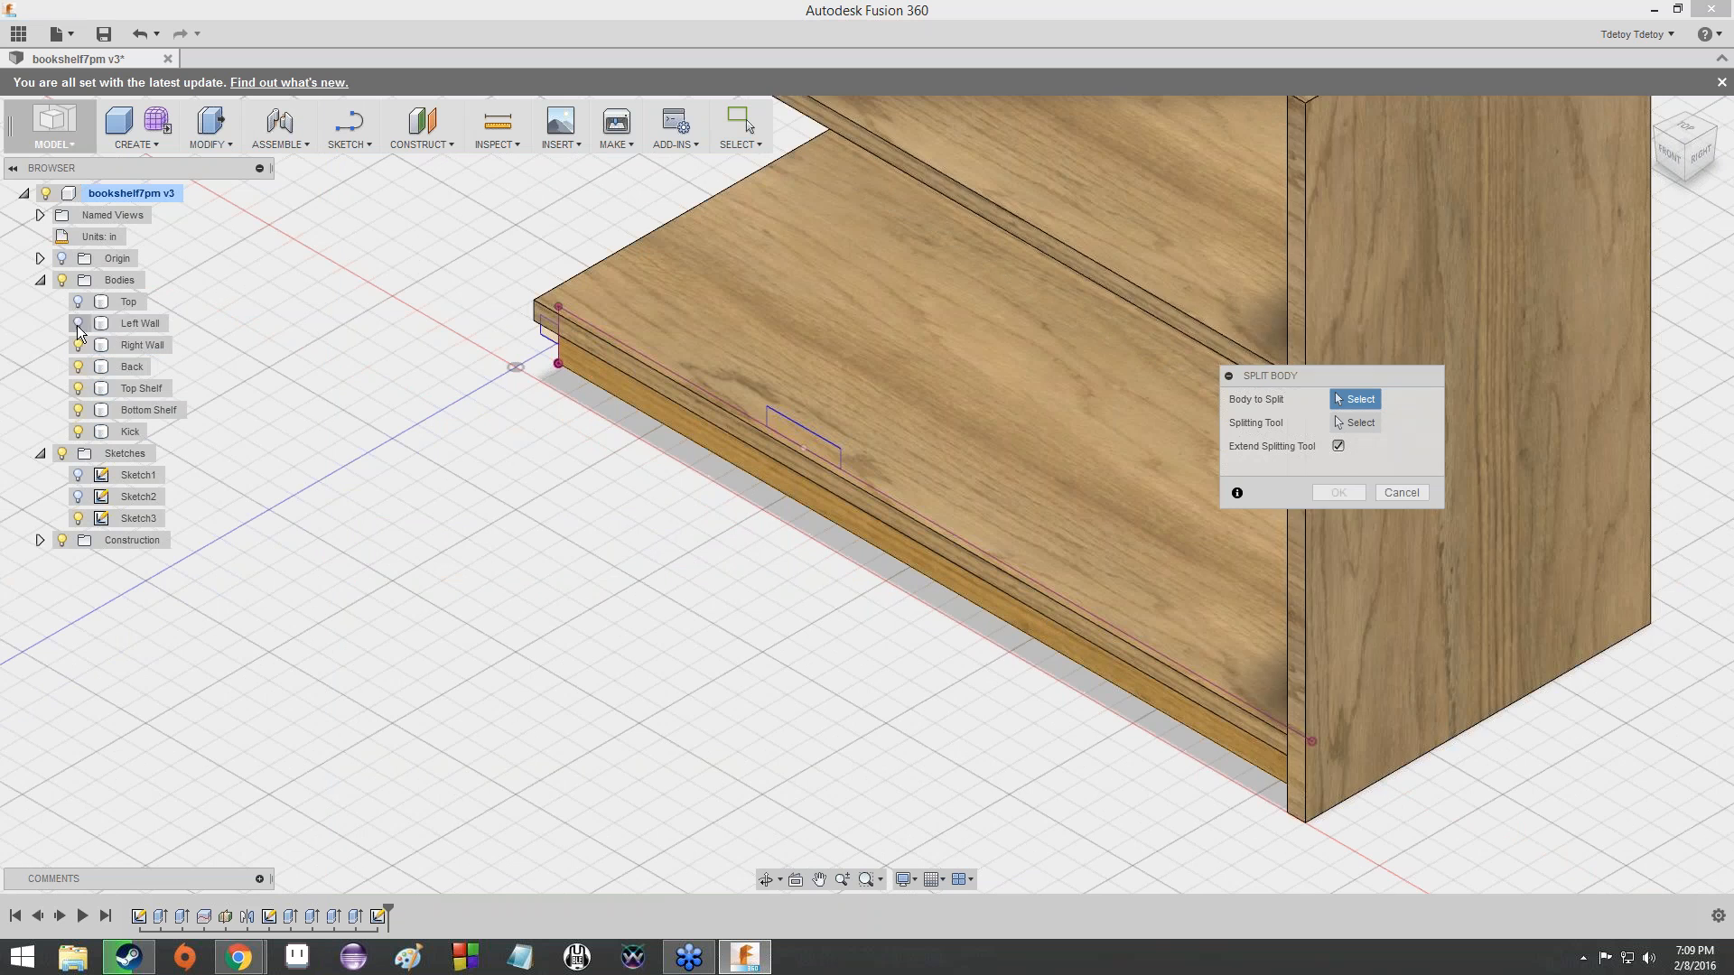
{"action": "left_click", "coordinate": [78, 323]}
{"action": "left_click", "coordinate": [78, 302]}
- Examine the complete bookcase up close and from the front, looking at how the top, walls and shelves meet
{"action": "scroll", "coordinate": [713, 260], "scroll_direction": "up", "scroll_amount": 5}
{"action": "scroll", "coordinate": [783, 263], "scroll_direction": "down", "scroll_amount": 7}
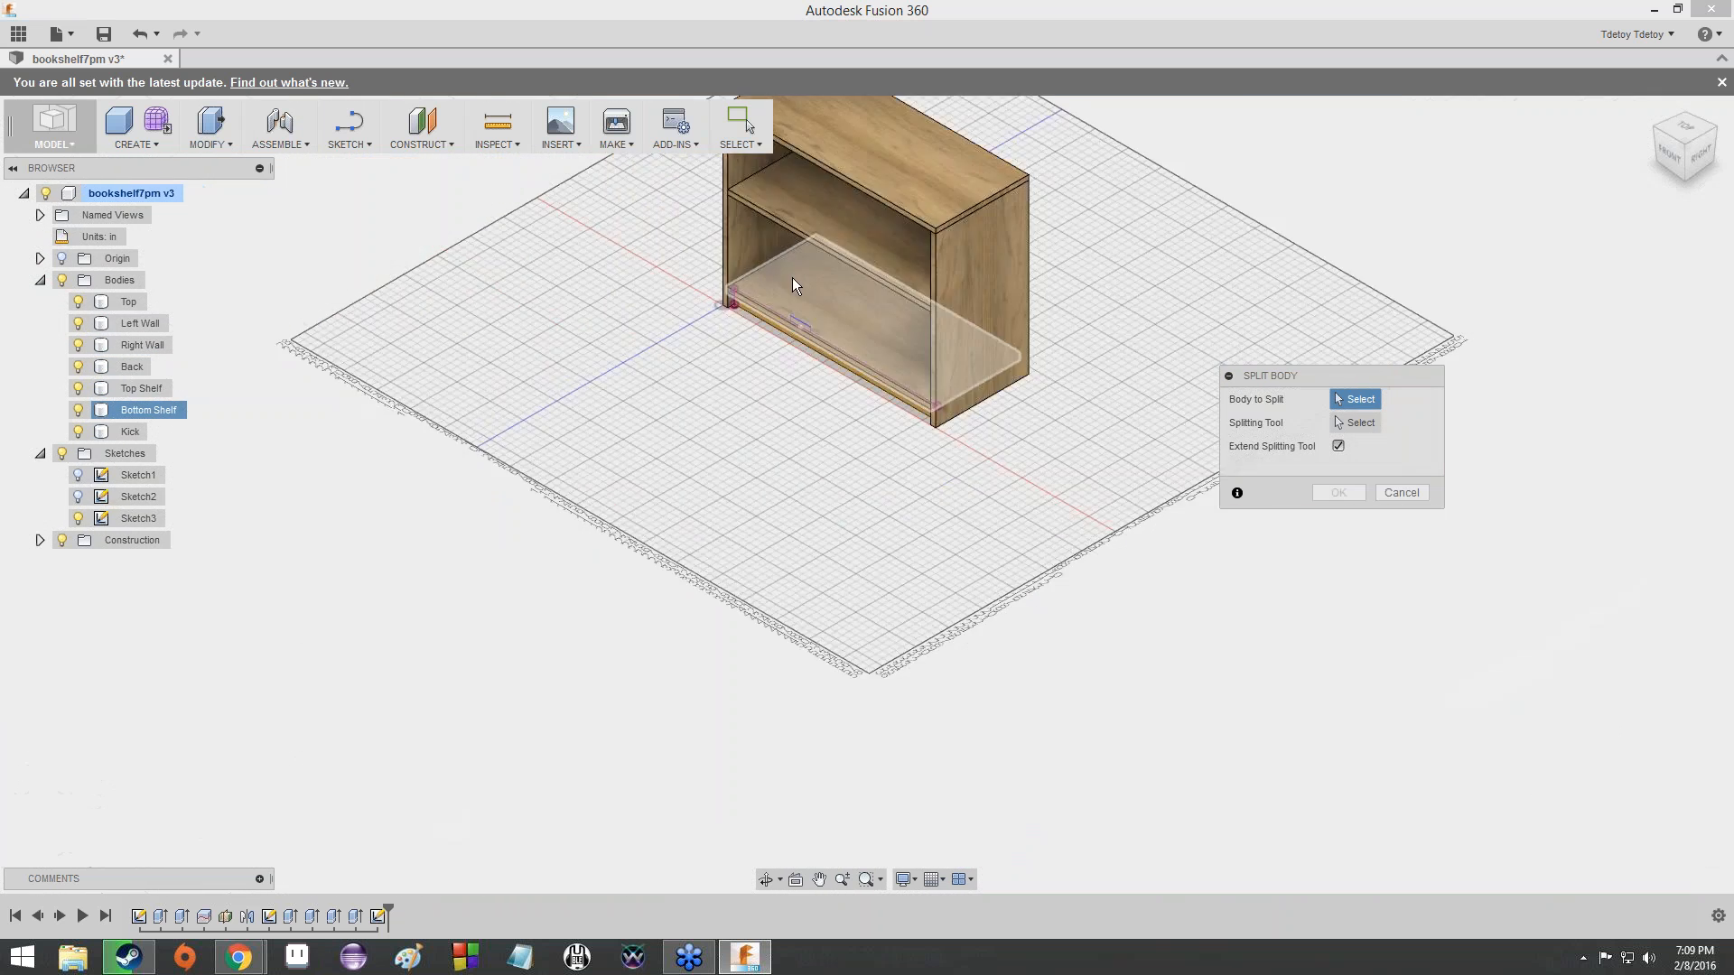
{"action": "scroll", "coordinate": [793, 278], "scroll_direction": "up", "scroll_amount": 2}
{"action": "middle_click_drag", "start_coordinate": [789, 227], "coordinate": [630, 393]}
{"action": "scroll", "coordinate": [630, 393], "scroll_direction": "down", "scroll_amount": 4}
{"action": "scroll", "coordinate": [630, 397], "scroll_direction": "up", "scroll_amount": 5}
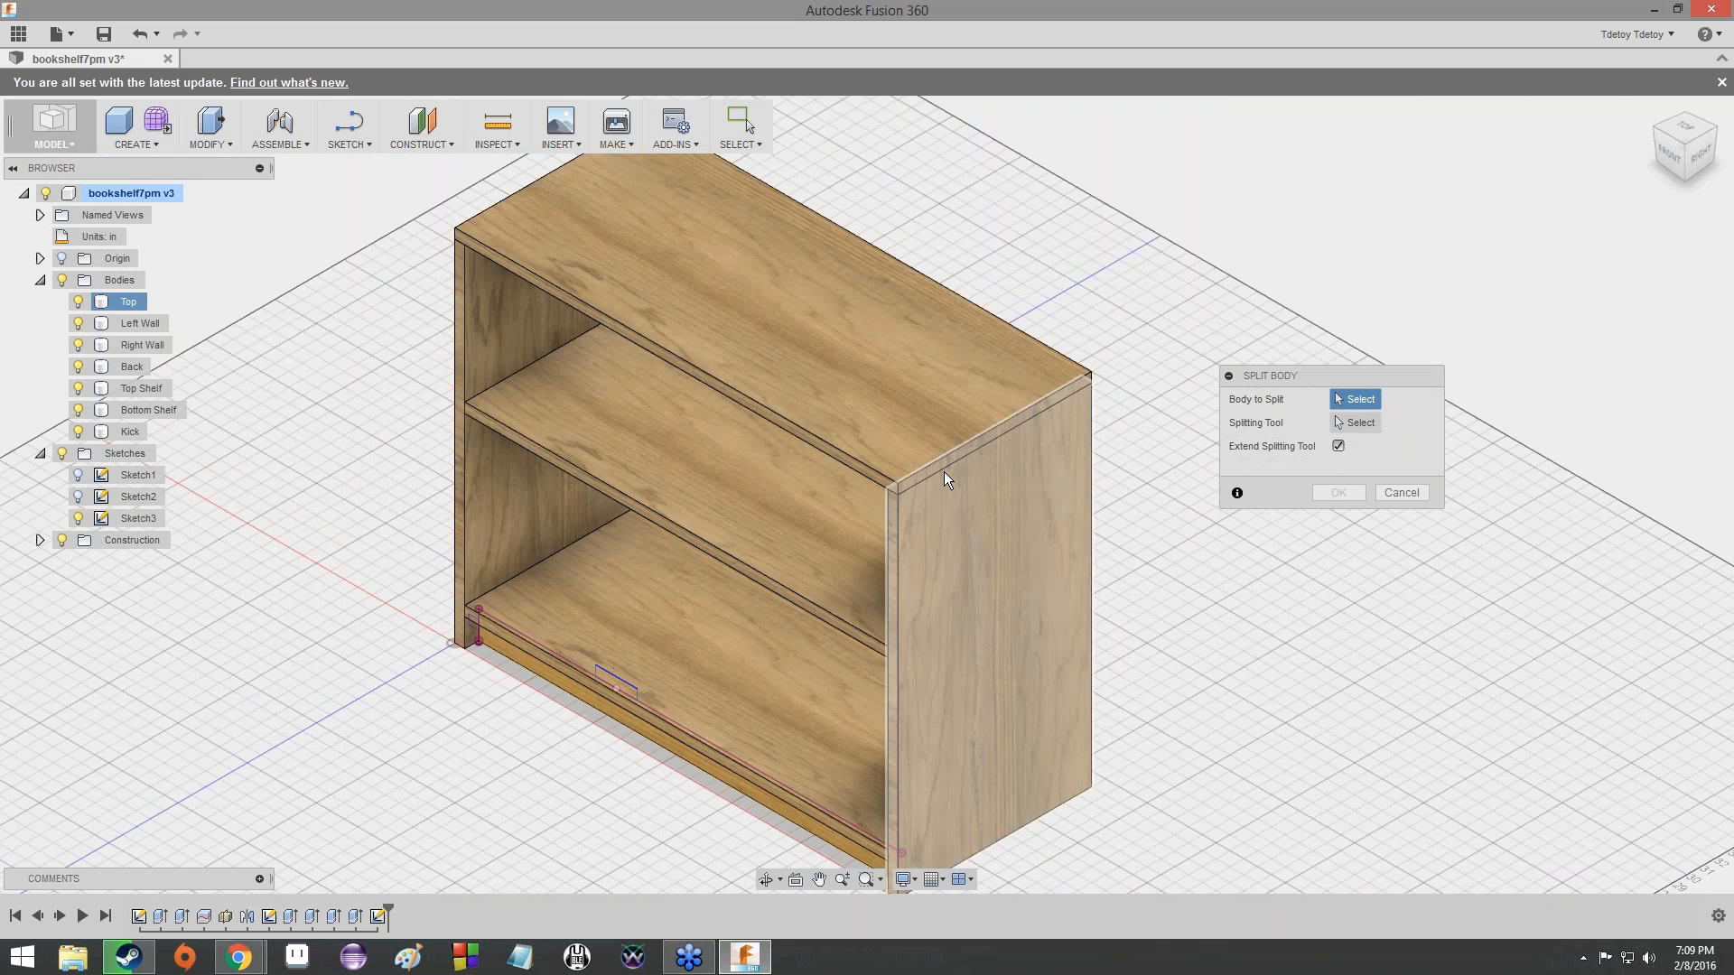
{"action": "scroll", "coordinate": [1117, 415], "scroll_direction": "up", "scroll_amount": 3}
{"action": "scroll", "coordinate": [1011, 449], "scroll_direction": "down", "scroll_amount": 1}
{"action": "scroll", "coordinate": [603, 520], "scroll_direction": "down", "scroll_amount": 5}
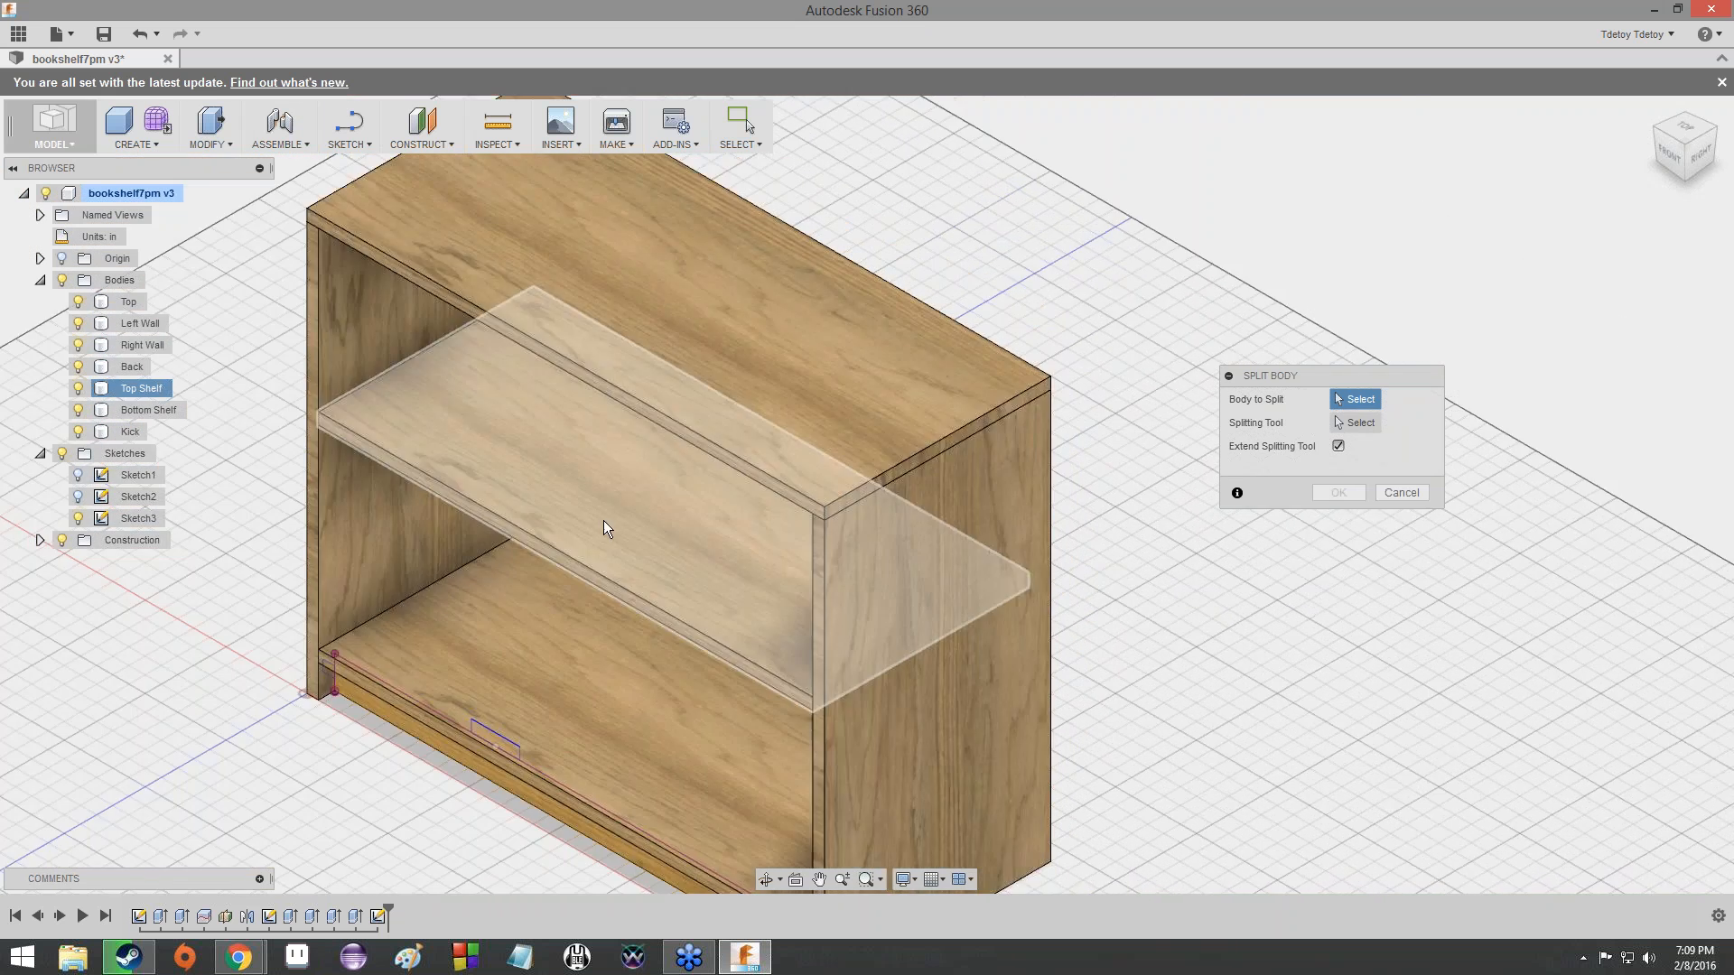
{"action": "scroll", "coordinate": [578, 469], "scroll_direction": "up", "scroll_amount": 8}
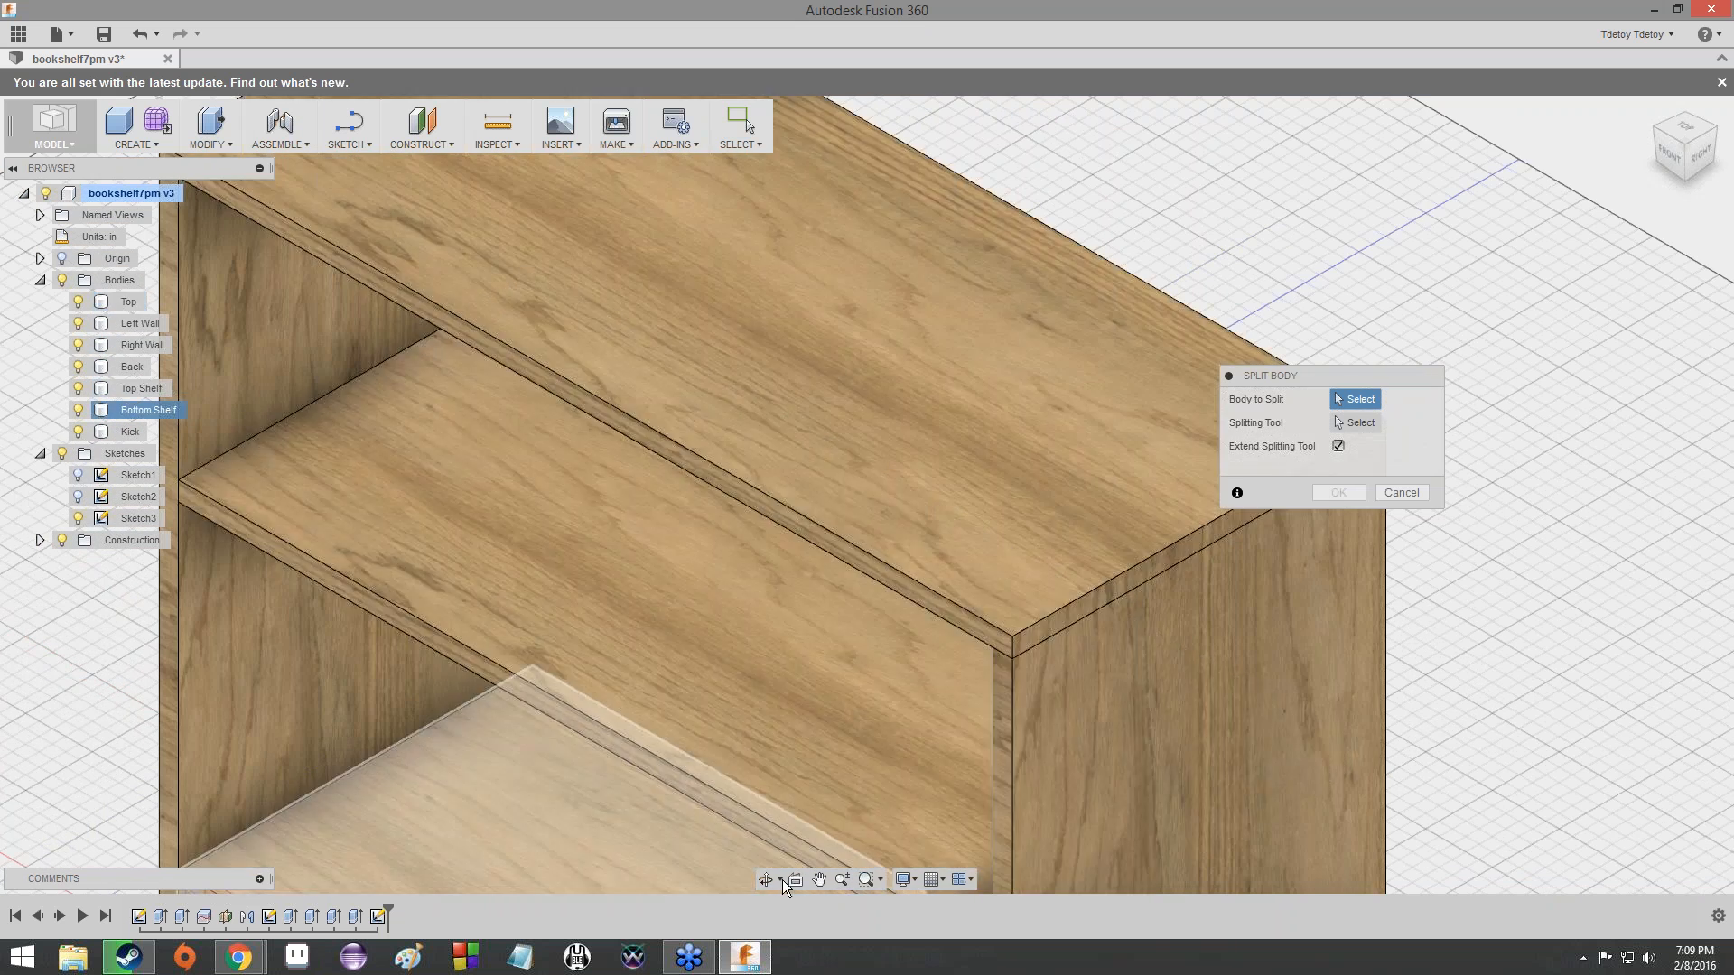
{"action": "left_click", "coordinate": [767, 879]}
{"action": "left_click_drag", "start_coordinate": [784, 614], "coordinate": [646, 758]}
{"action": "key", "text": "Escape"}
{"action": "scroll", "coordinate": [755, 722], "scroll_direction": "down", "scroll_amount": 4}
{"action": "scroll", "coordinate": [794, 549], "scroll_direction": "up", "scroll_amount": 5}
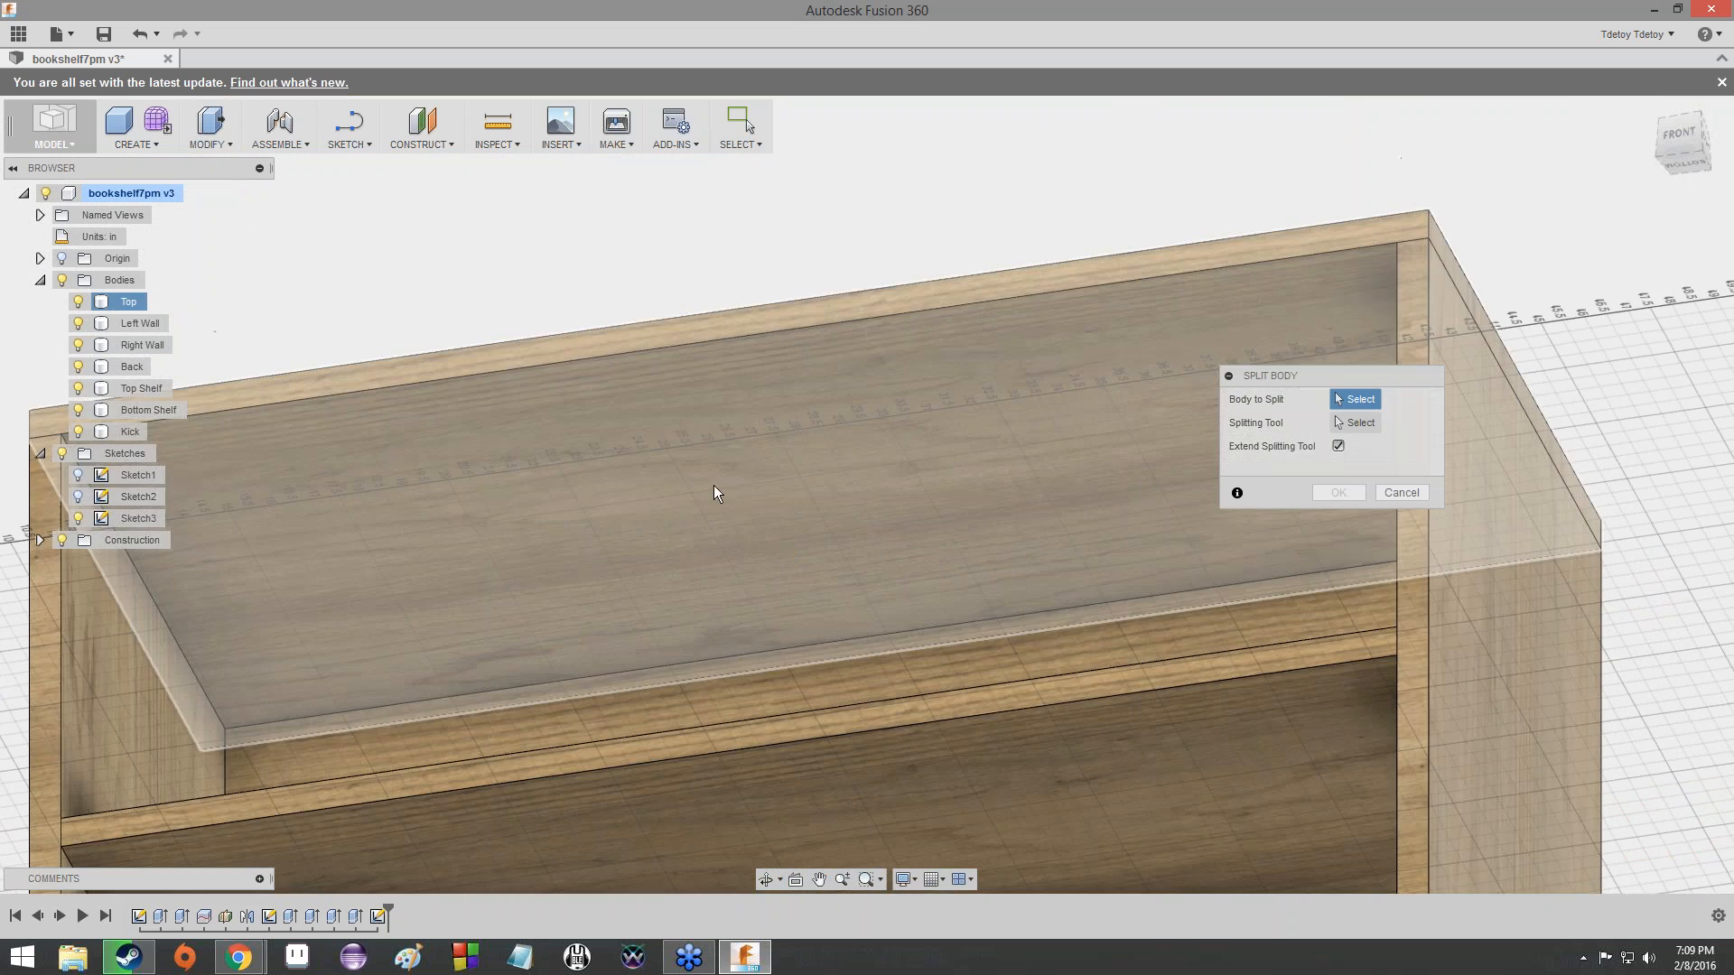
- Examine how the shelves, walls and kick meet from below and from a front corner, and cancel the body split
{"action": "scroll", "coordinate": [1136, 398], "scroll_direction": "down", "scroll_amount": 2}
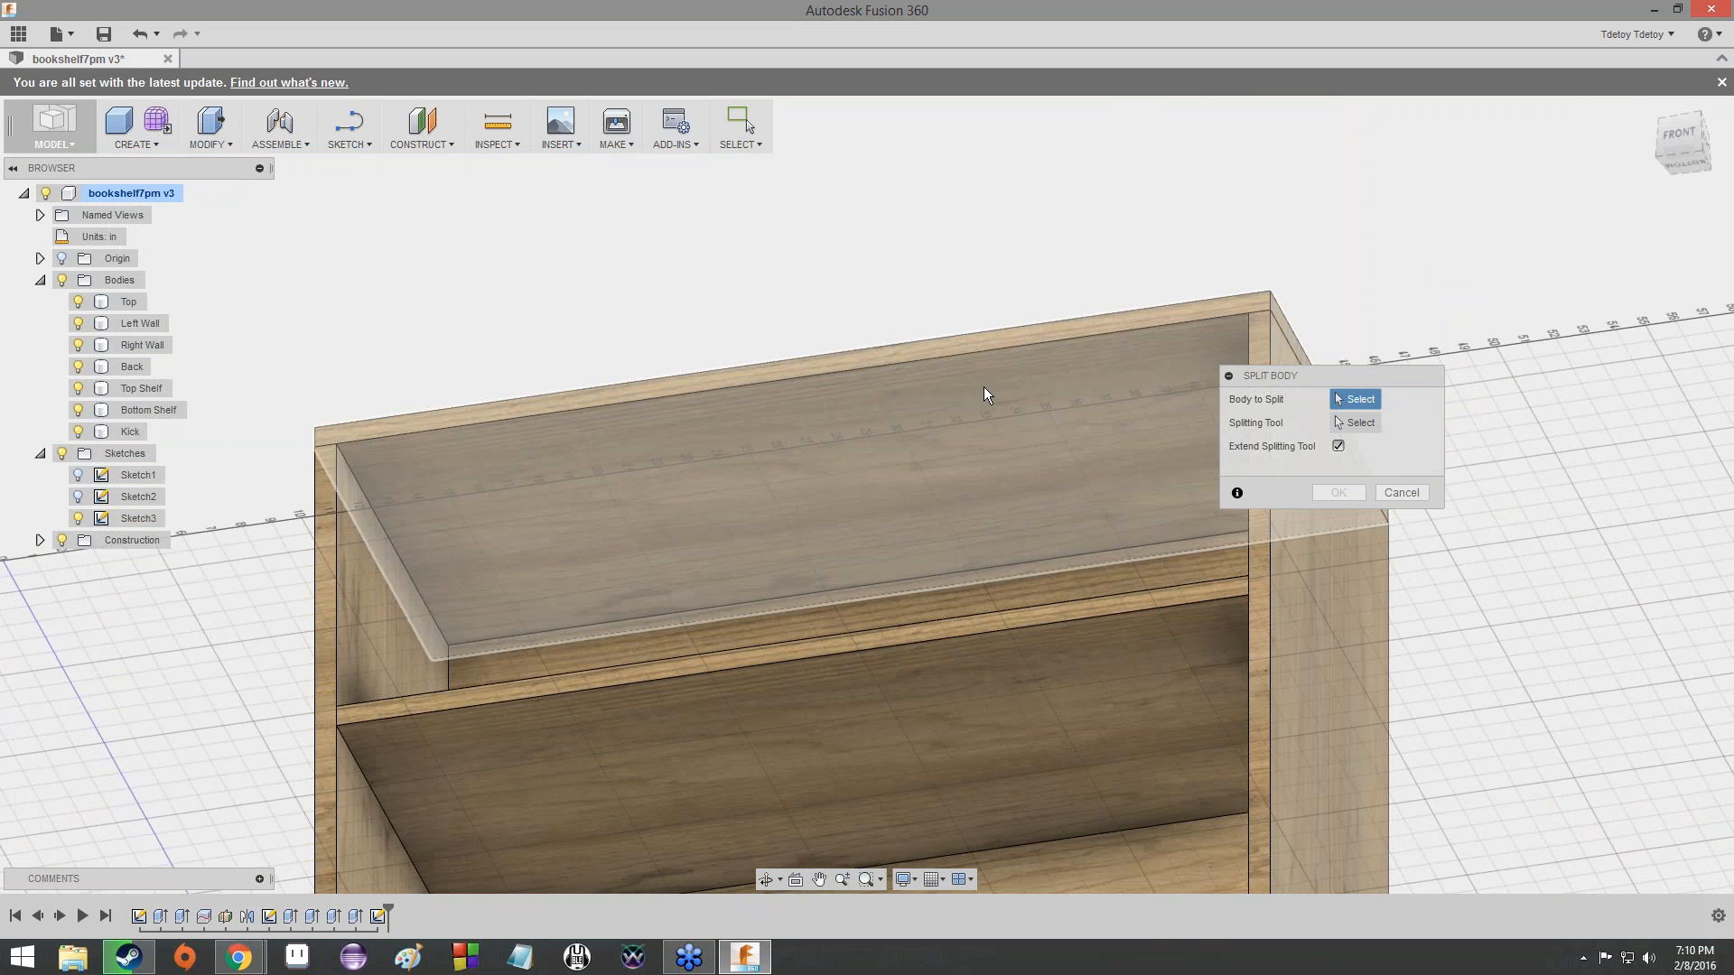
{"action": "left_click", "coordinate": [1362, 425]}
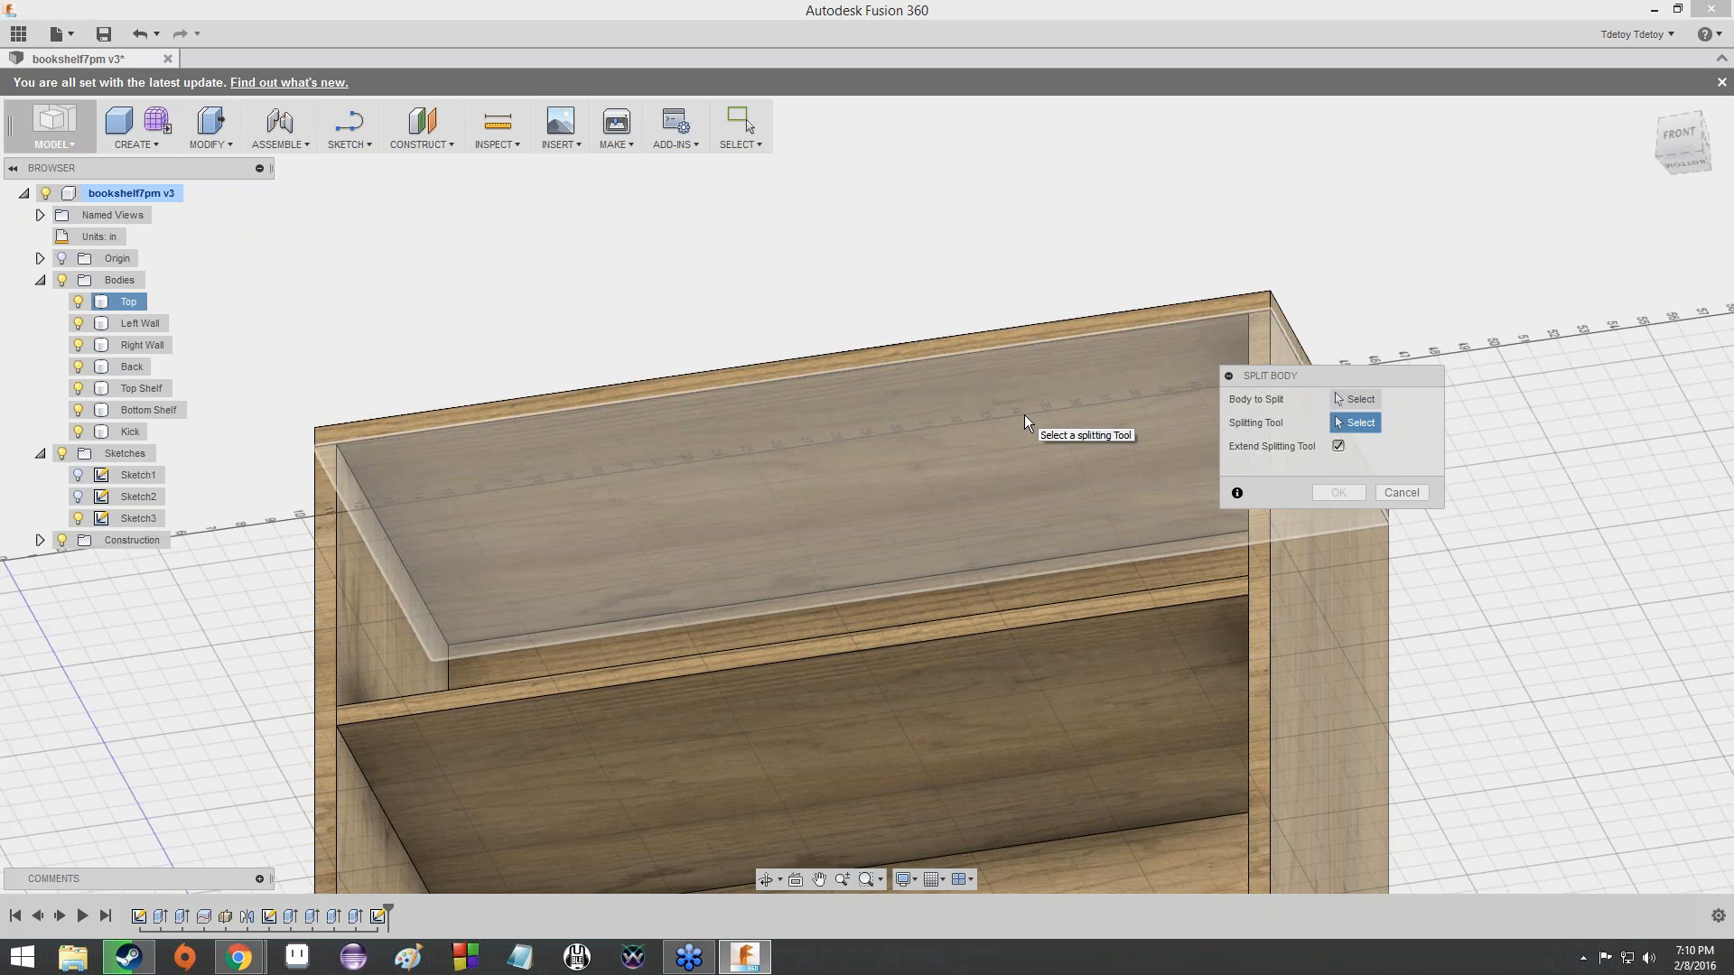
{"action": "scroll", "coordinate": [932, 546], "scroll_direction": "up", "scroll_amount": 3}
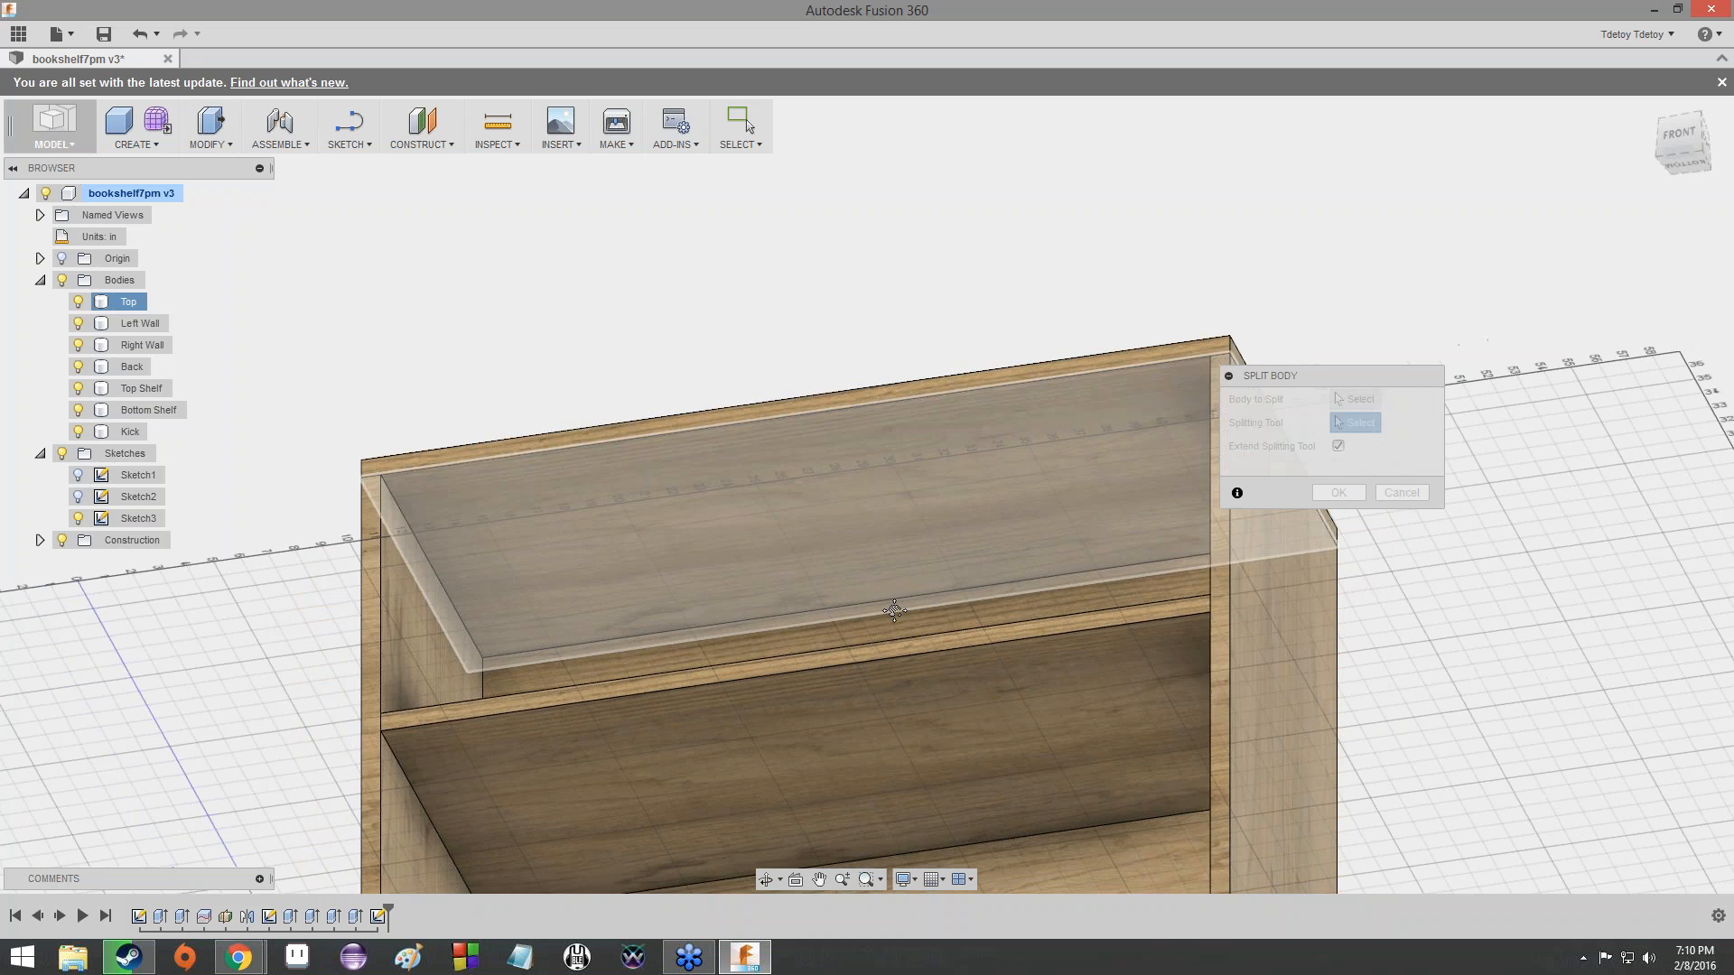
{"action": "scroll", "coordinate": [425, 572], "scroll_direction": "down", "scroll_amount": 3}
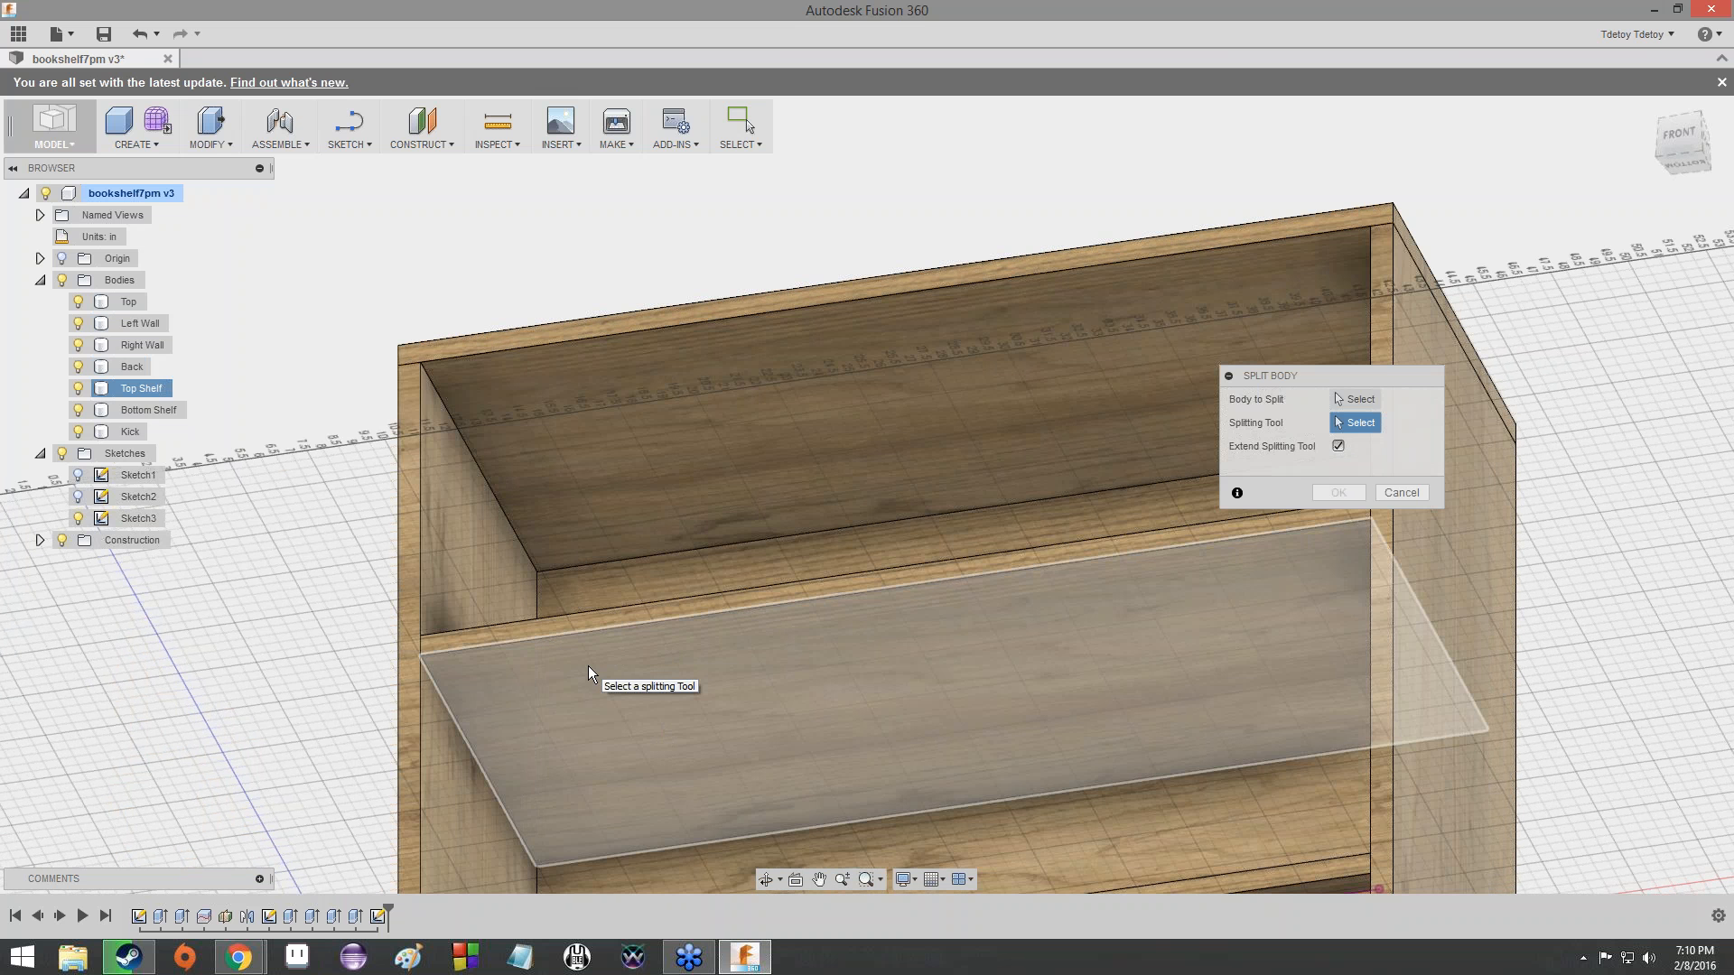
{"action": "middle_click_drag", "start_coordinate": [650, 713], "coordinate": [676, 505]}
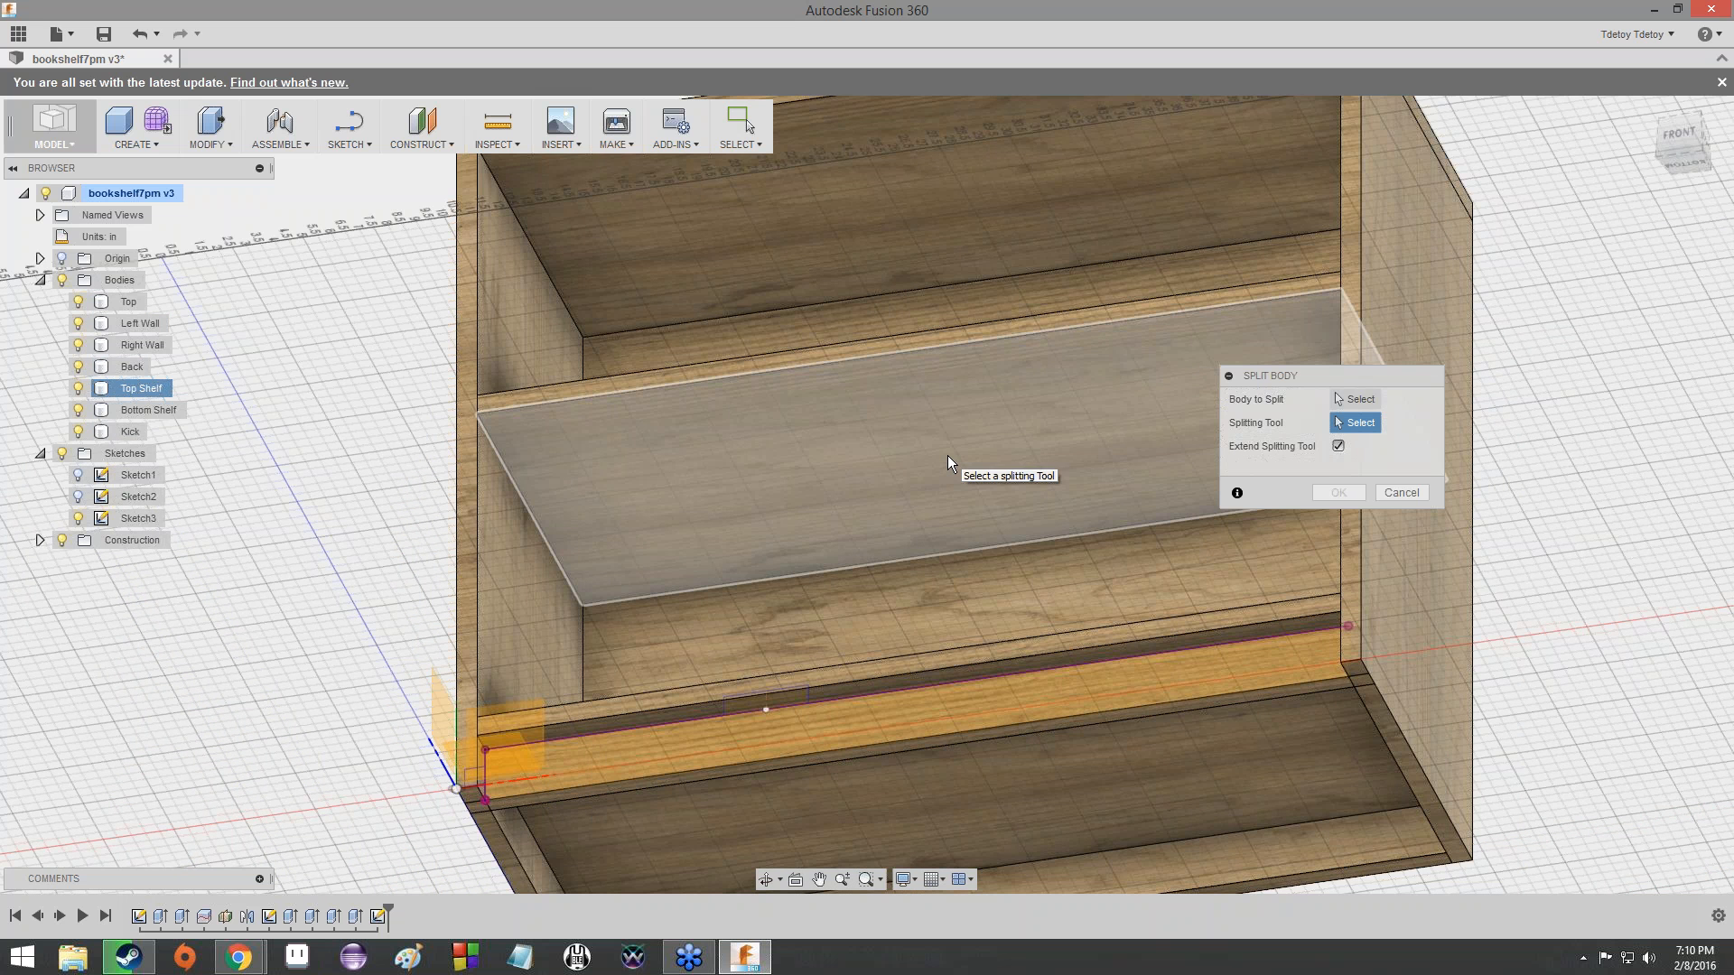
{"action": "scroll", "coordinate": [948, 458], "scroll_direction": "down", "scroll_amount": 5}
{"action": "scroll", "coordinate": [949, 459], "scroll_direction": "up", "scroll_amount": 4}
{"action": "scroll", "coordinate": [948, 459], "scroll_direction": "down", "scroll_amount": 3}
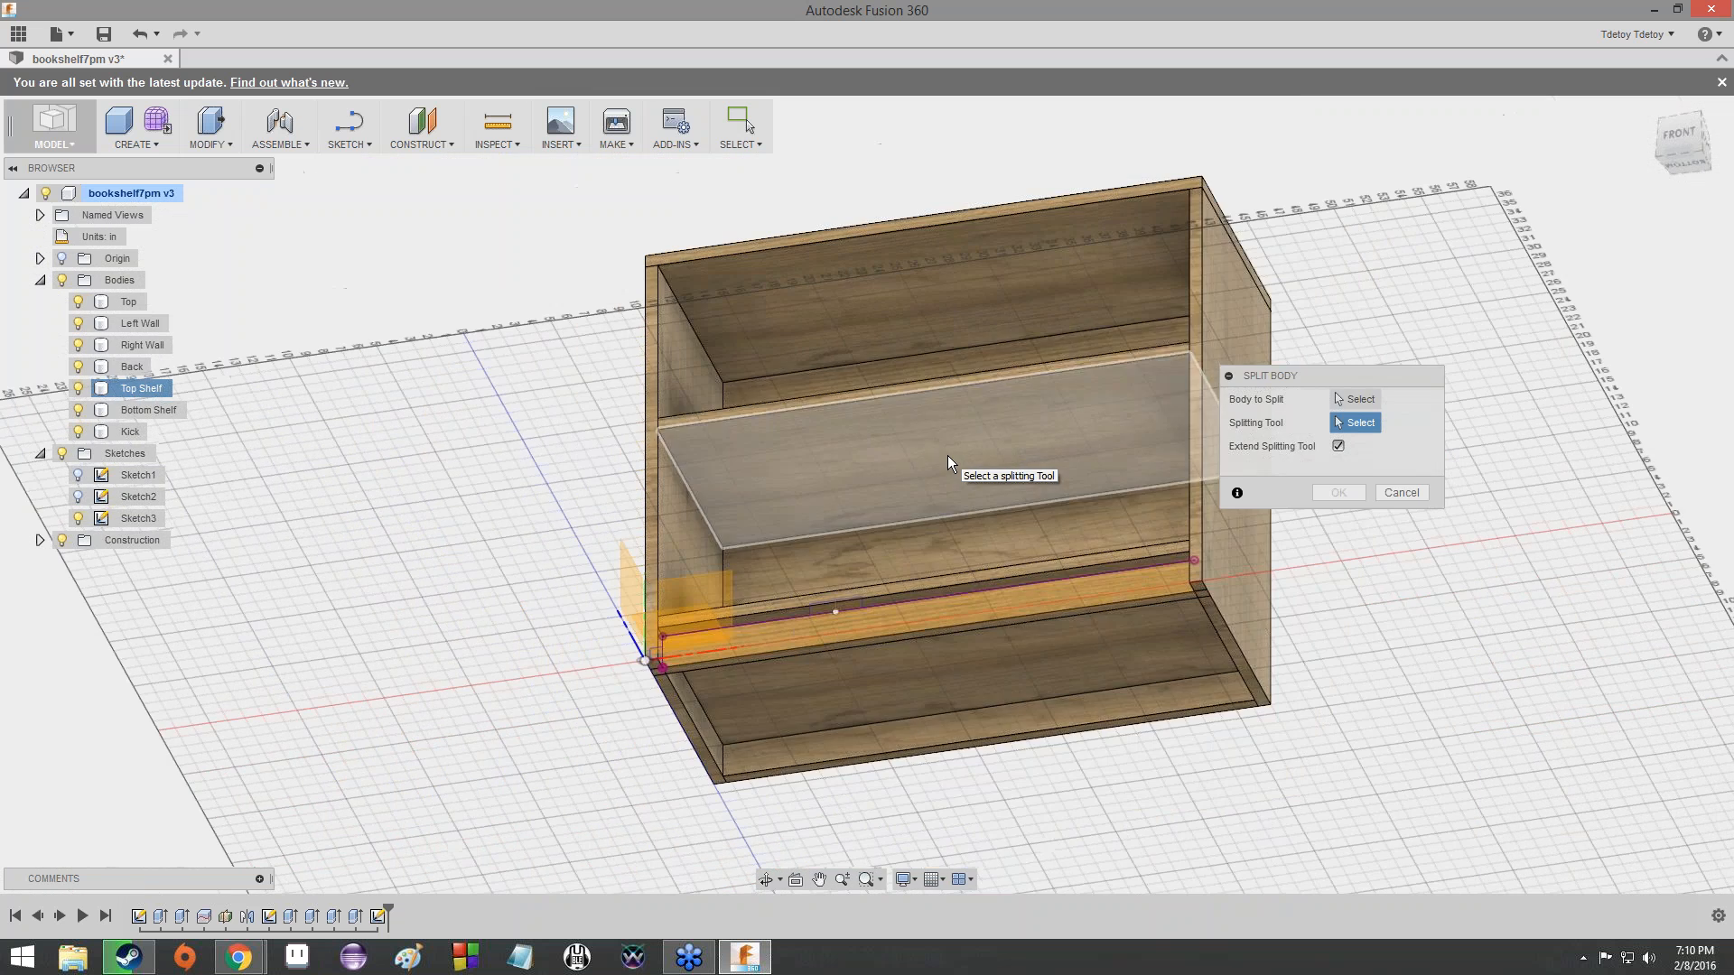
{"action": "left_click", "coordinate": [764, 880]}
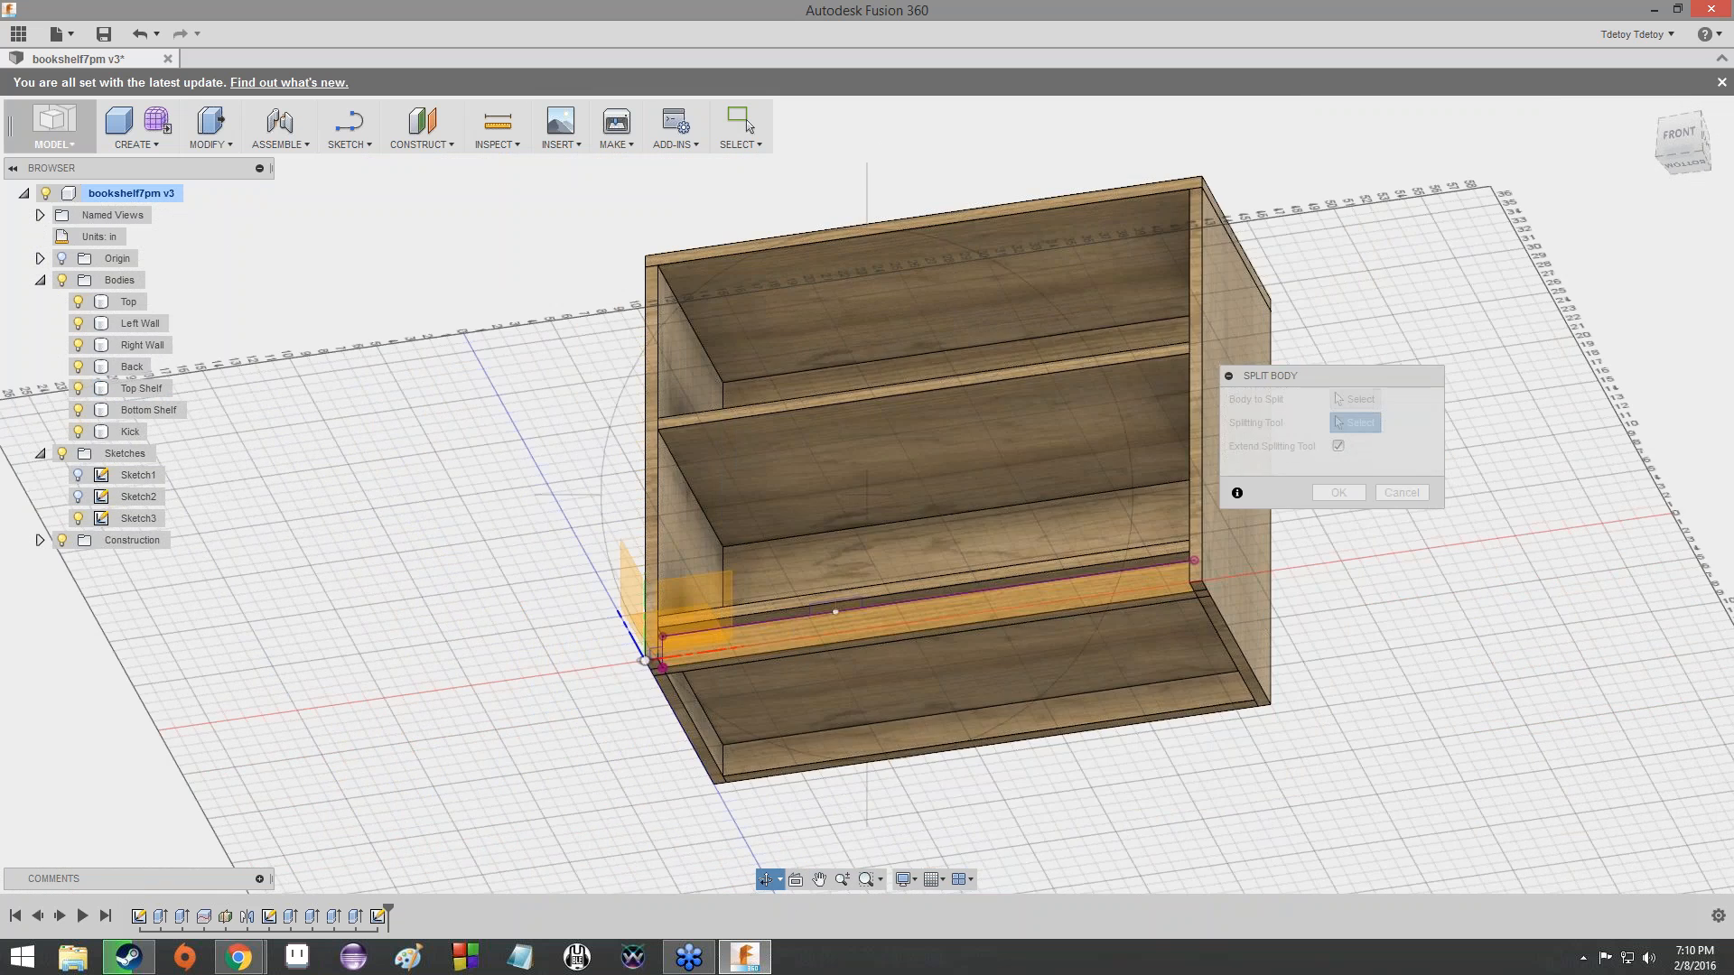
{"action": "left_click_drag", "start_coordinate": [804, 551], "coordinate": [1010, 545]}
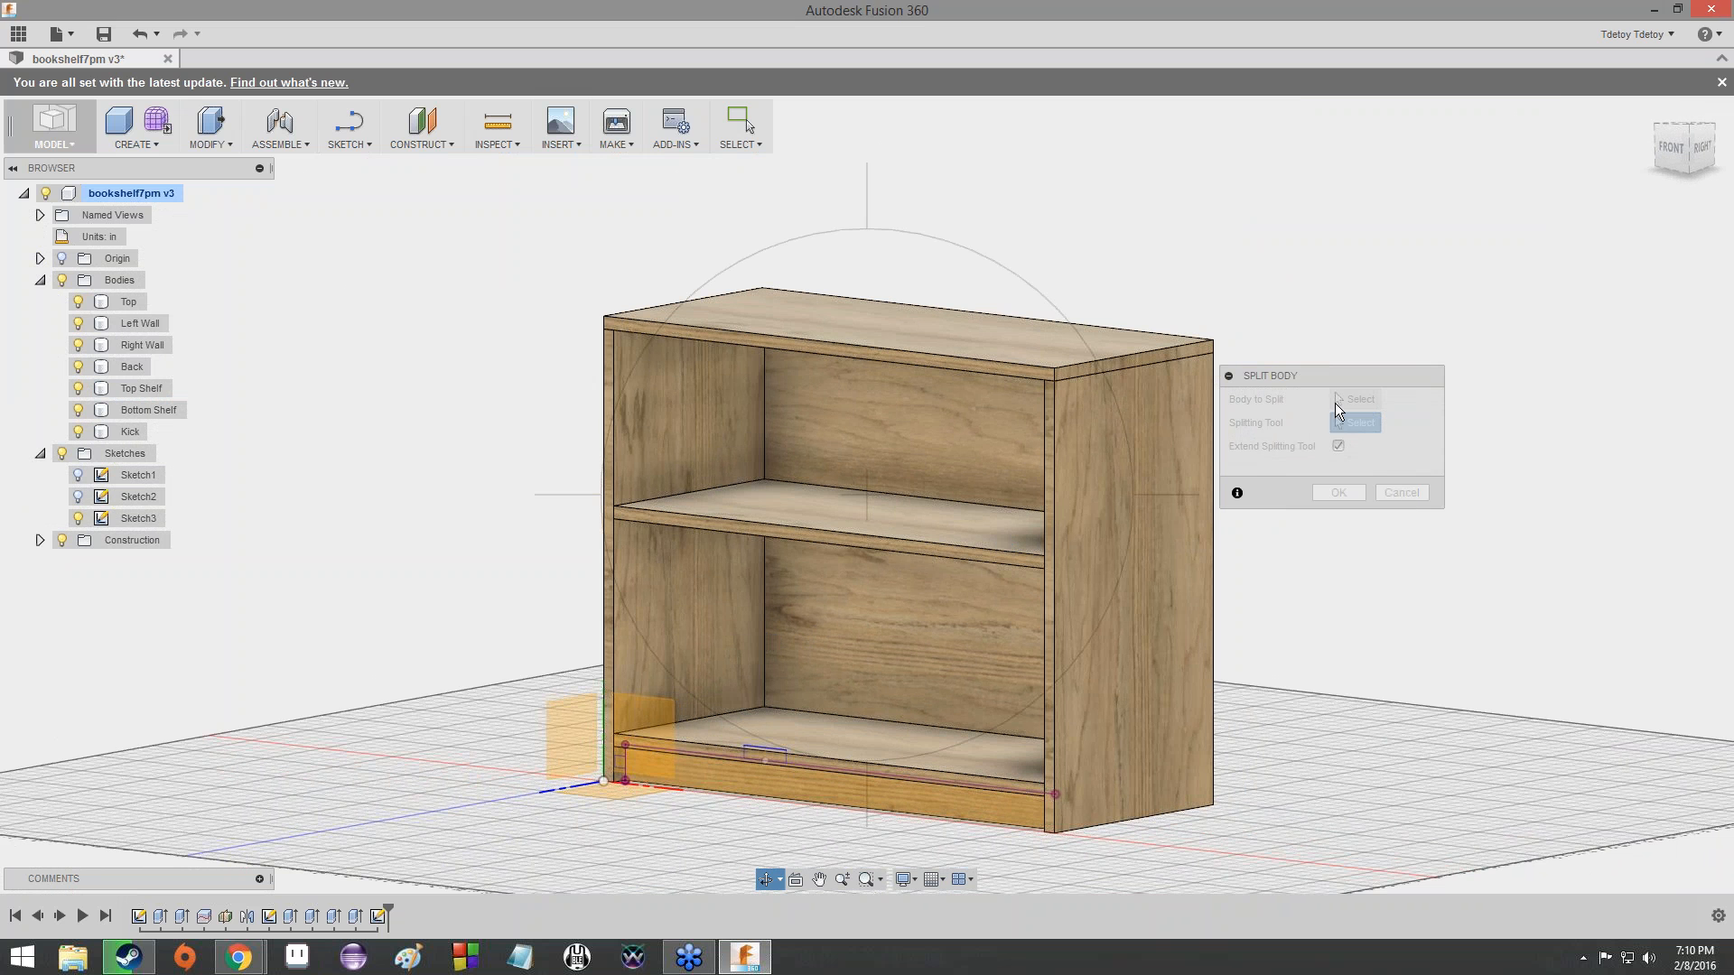
{"action": "key", "text": "Escape"}
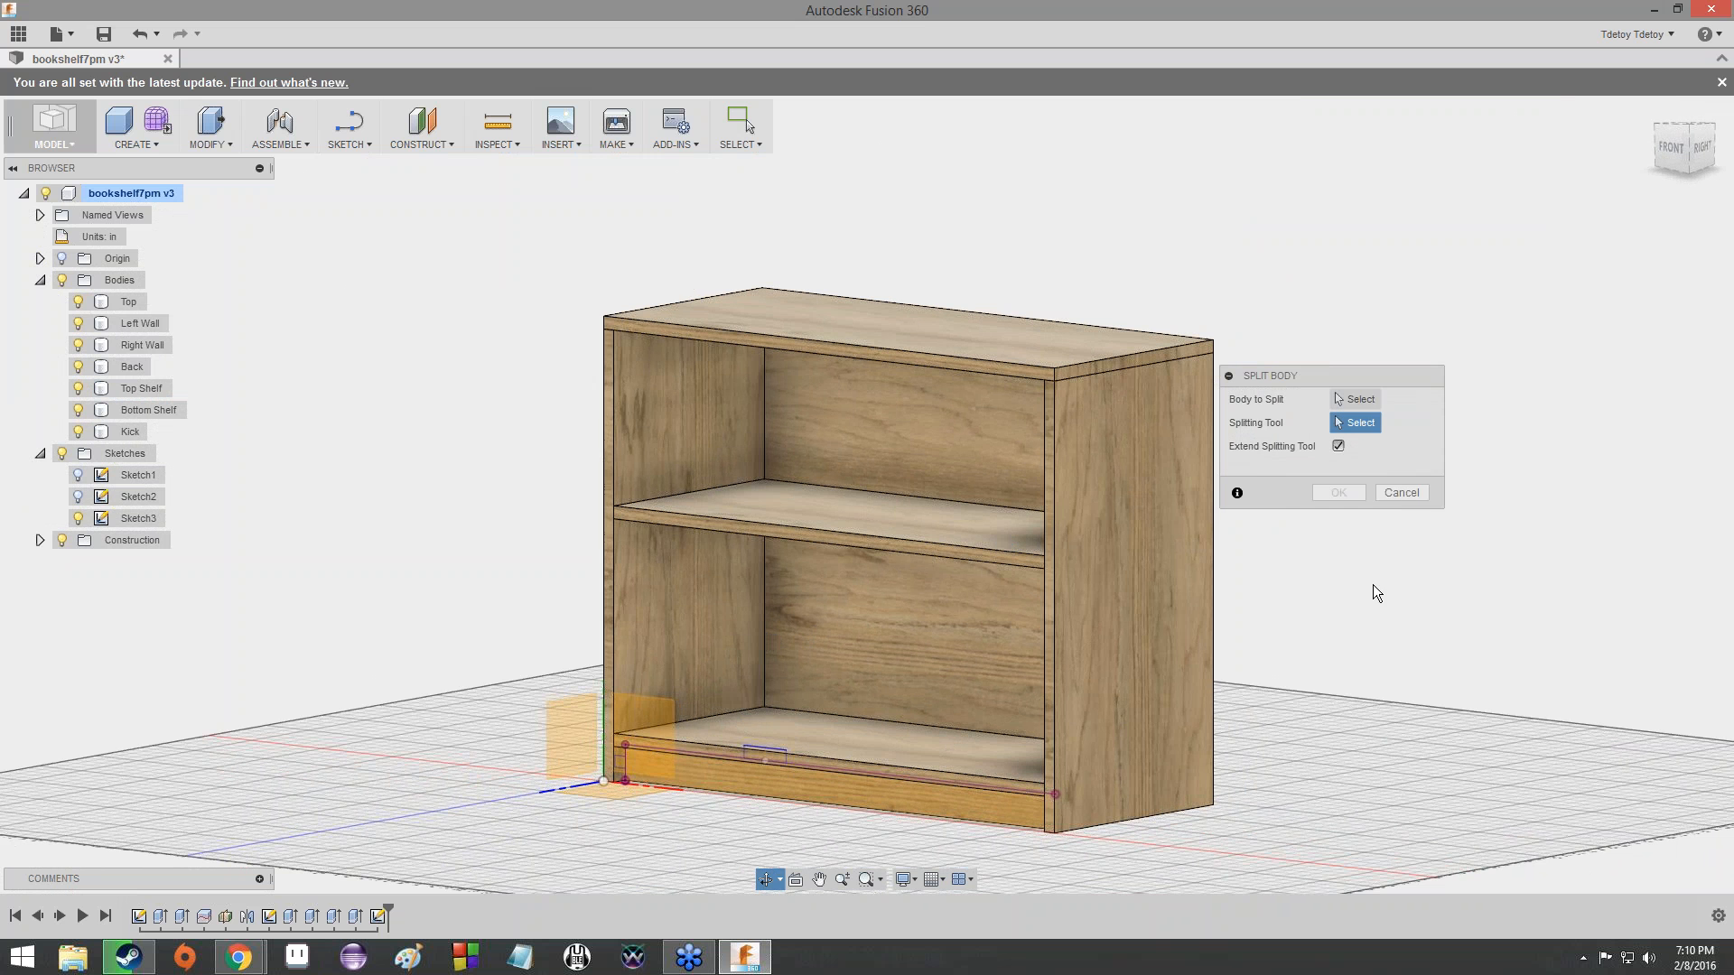
{"action": "left_click", "coordinate": [1392, 498]}
- Look at the dimensioned tab rectangles on the Kick in Sketch3 straight from the front
{"action": "scroll", "coordinate": [908, 843], "scroll_direction": "up", "scroll_amount": 8}
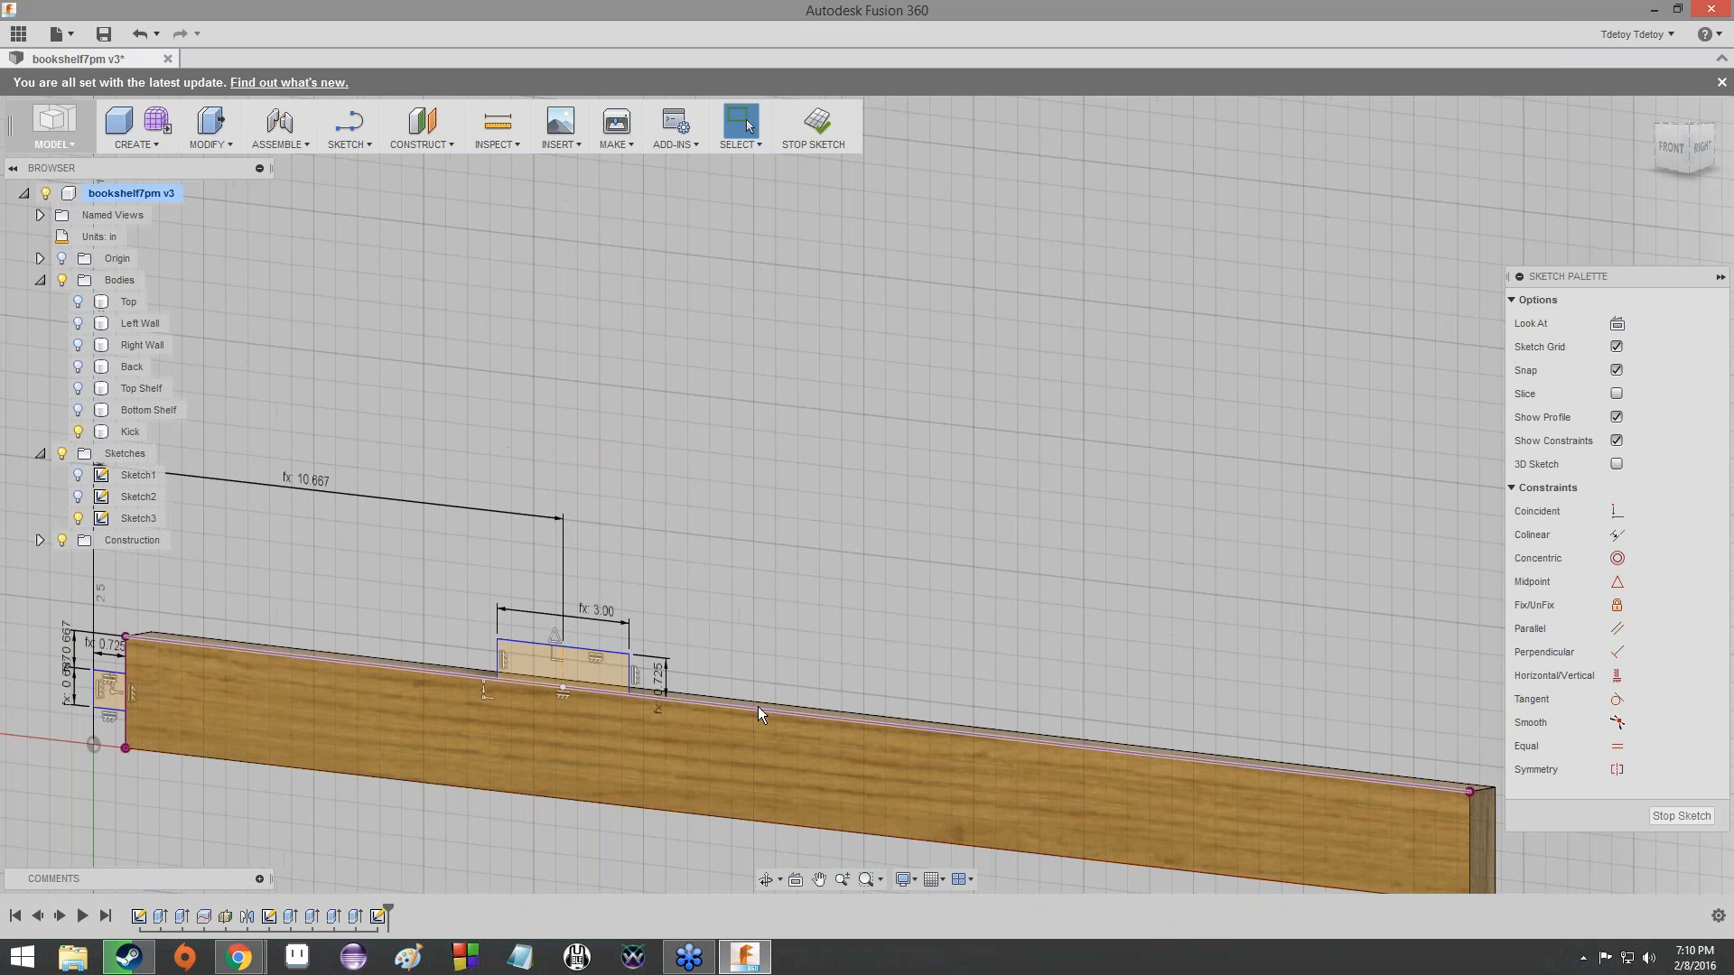
{"action": "scroll", "coordinate": [757, 706], "scroll_direction": "down", "scroll_amount": 3}
{"action": "mouse_move", "coordinate": [757, 706]}
{"action": "middle_mouse_down"}
{"action": "mouse_move", "coordinate": [769, 612]}
{"action": "mouse_move", "coordinate": [968, 553]}
{"action": "middle_mouse_up"}
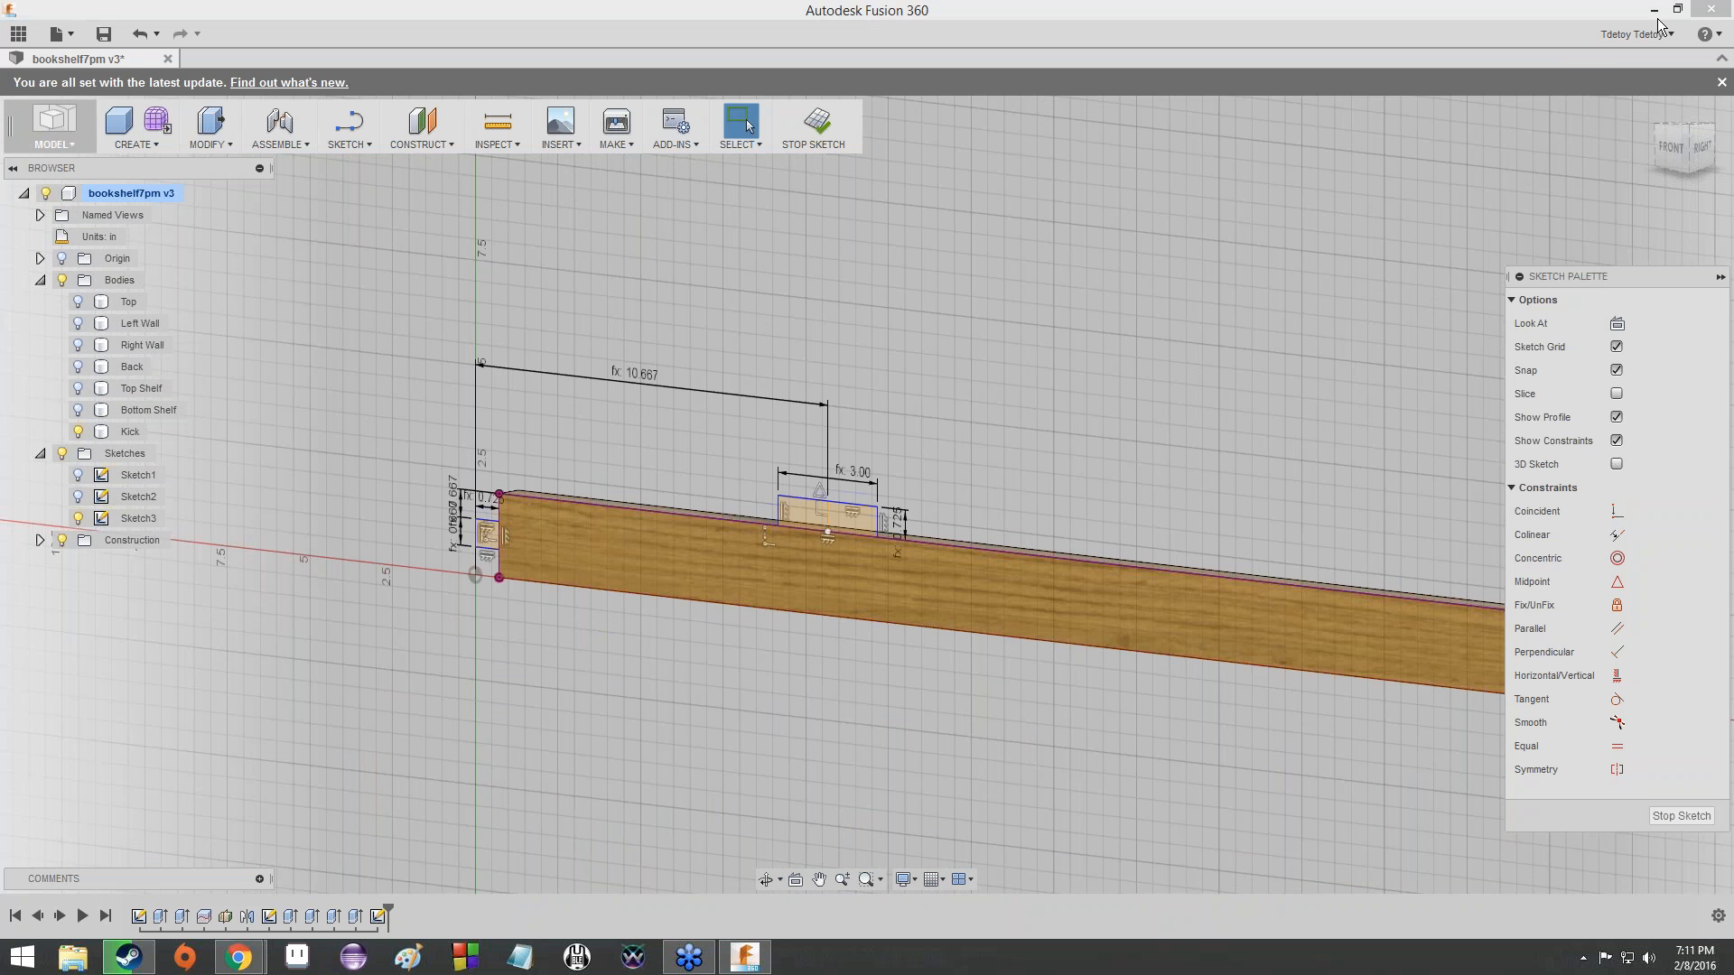
{"action": "left_click", "coordinate": [1671, 148]}
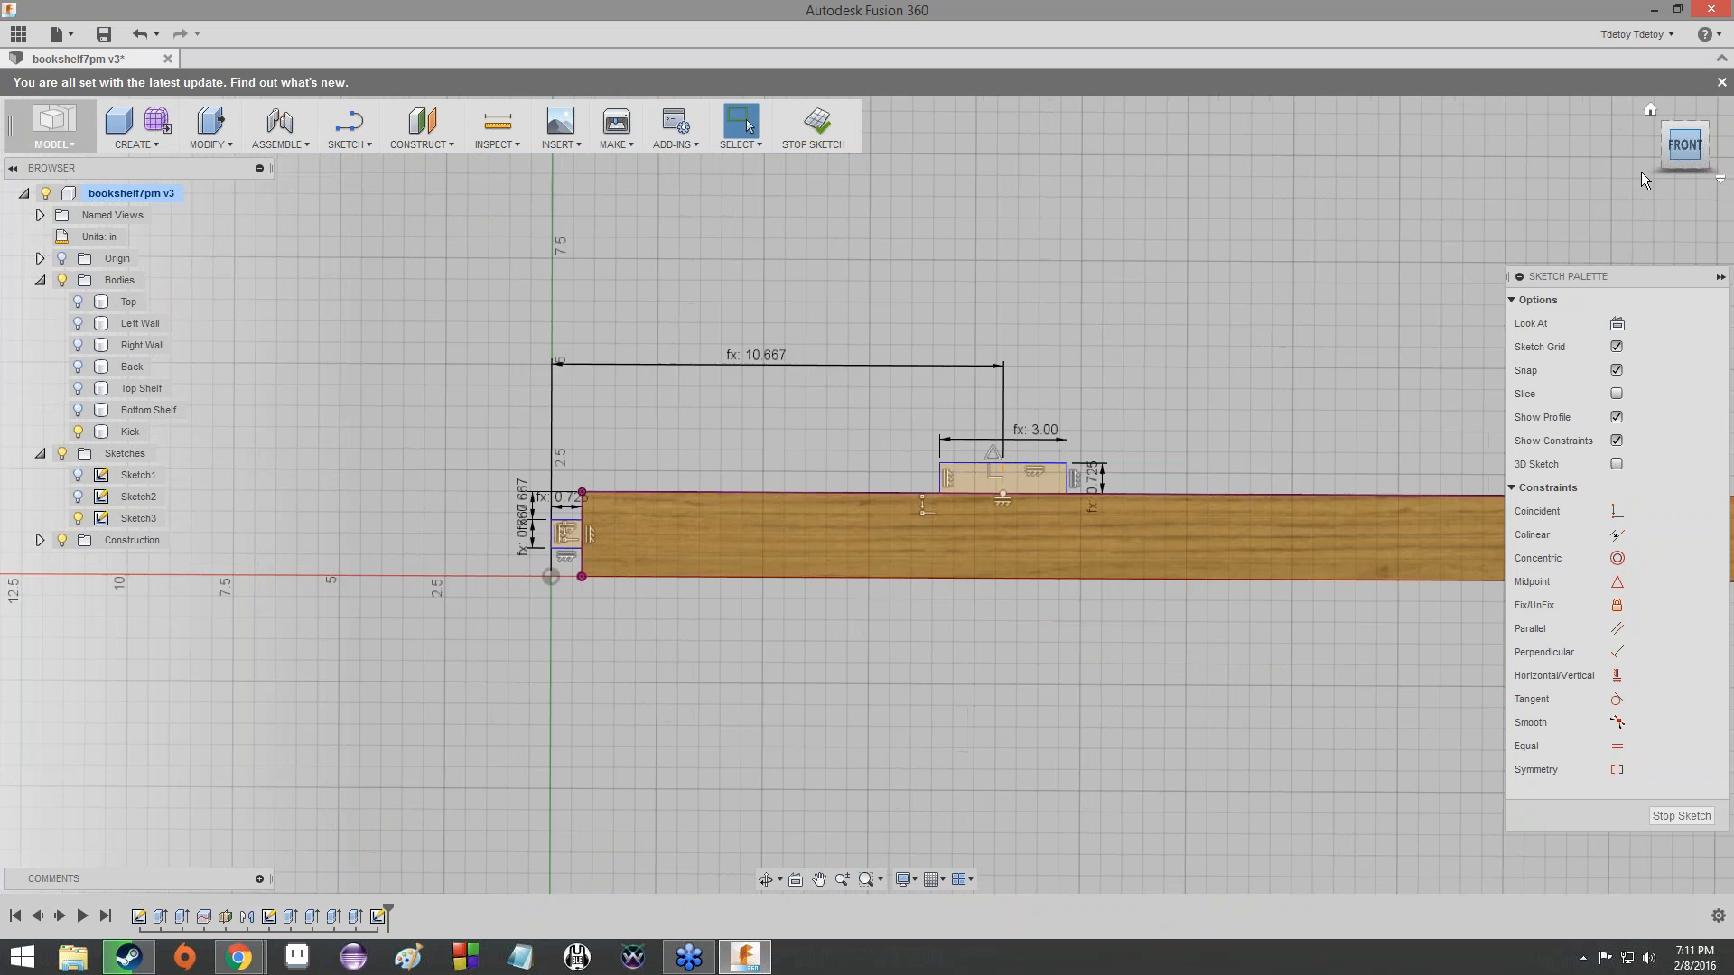
{"action": "scroll", "coordinate": [1156, 359], "scroll_direction": "down", "scroll_amount": 2}
{"action": "middle_click_drag", "start_coordinate": [1155, 359], "coordinate": [1086, 361]}
{"action": "scroll", "coordinate": [1005, 408], "scroll_direction": "up", "scroll_amount": 5}
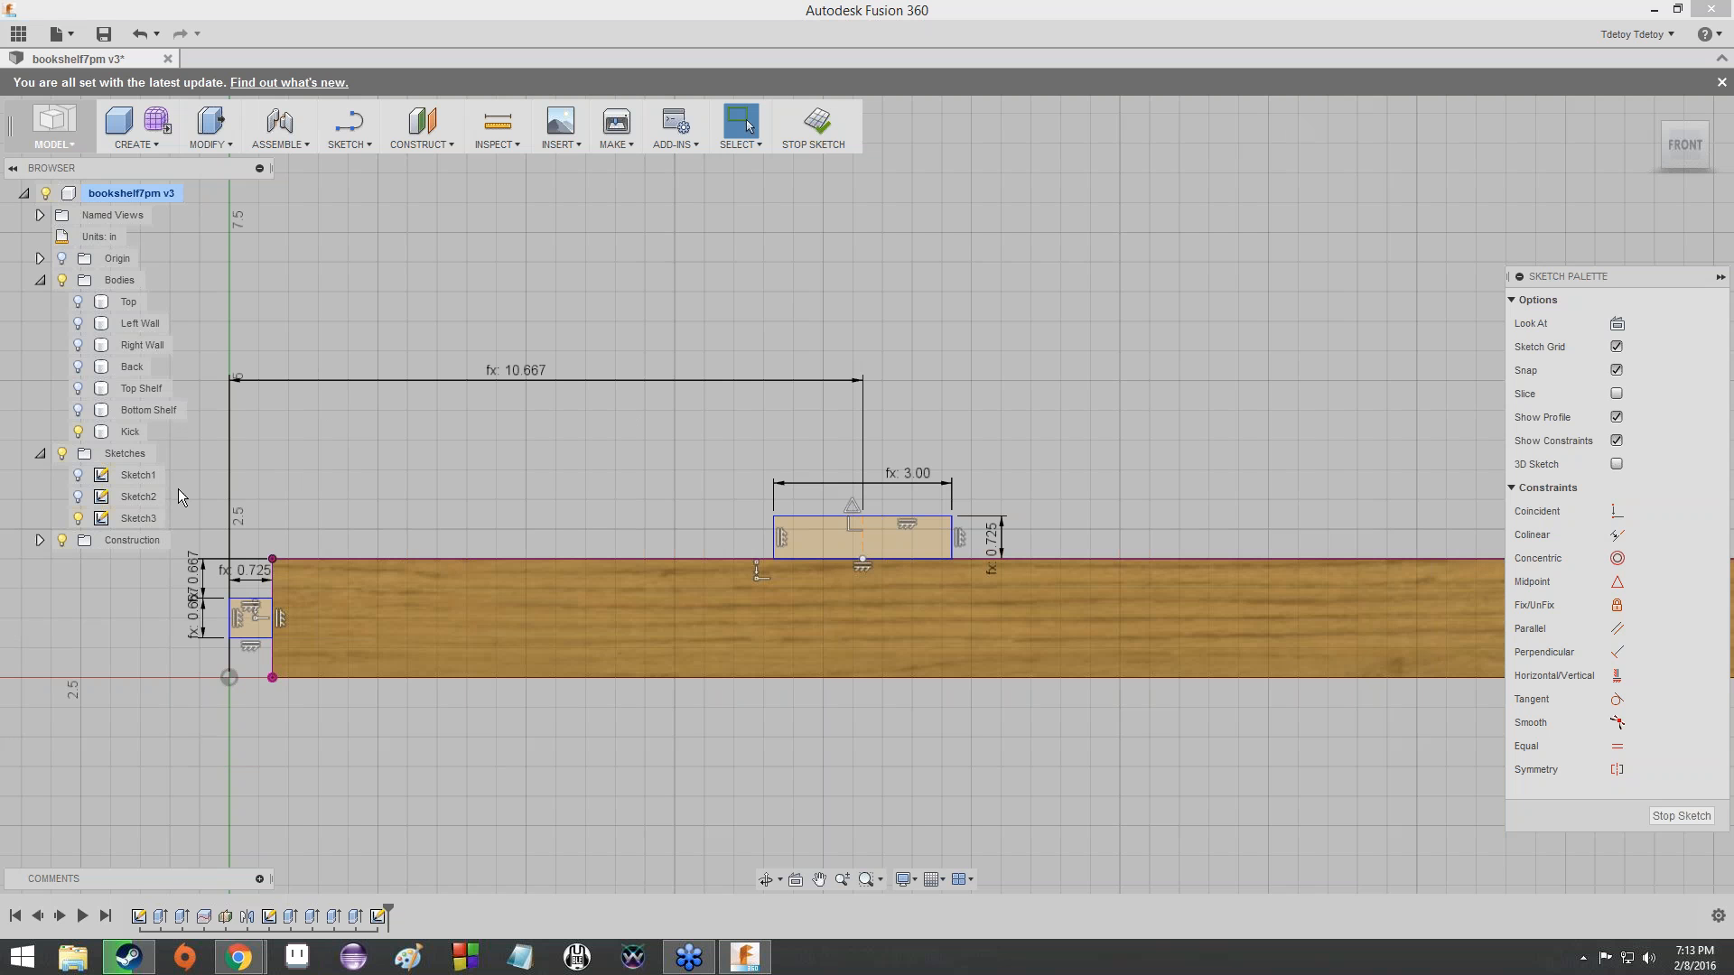
- Undo and redo the recent body visibility changes, stepping back to before the Sketch3 edit
{"action": "left_click", "coordinate": [83, 430]}
{"action": "key", "text": "ctrl+z"}
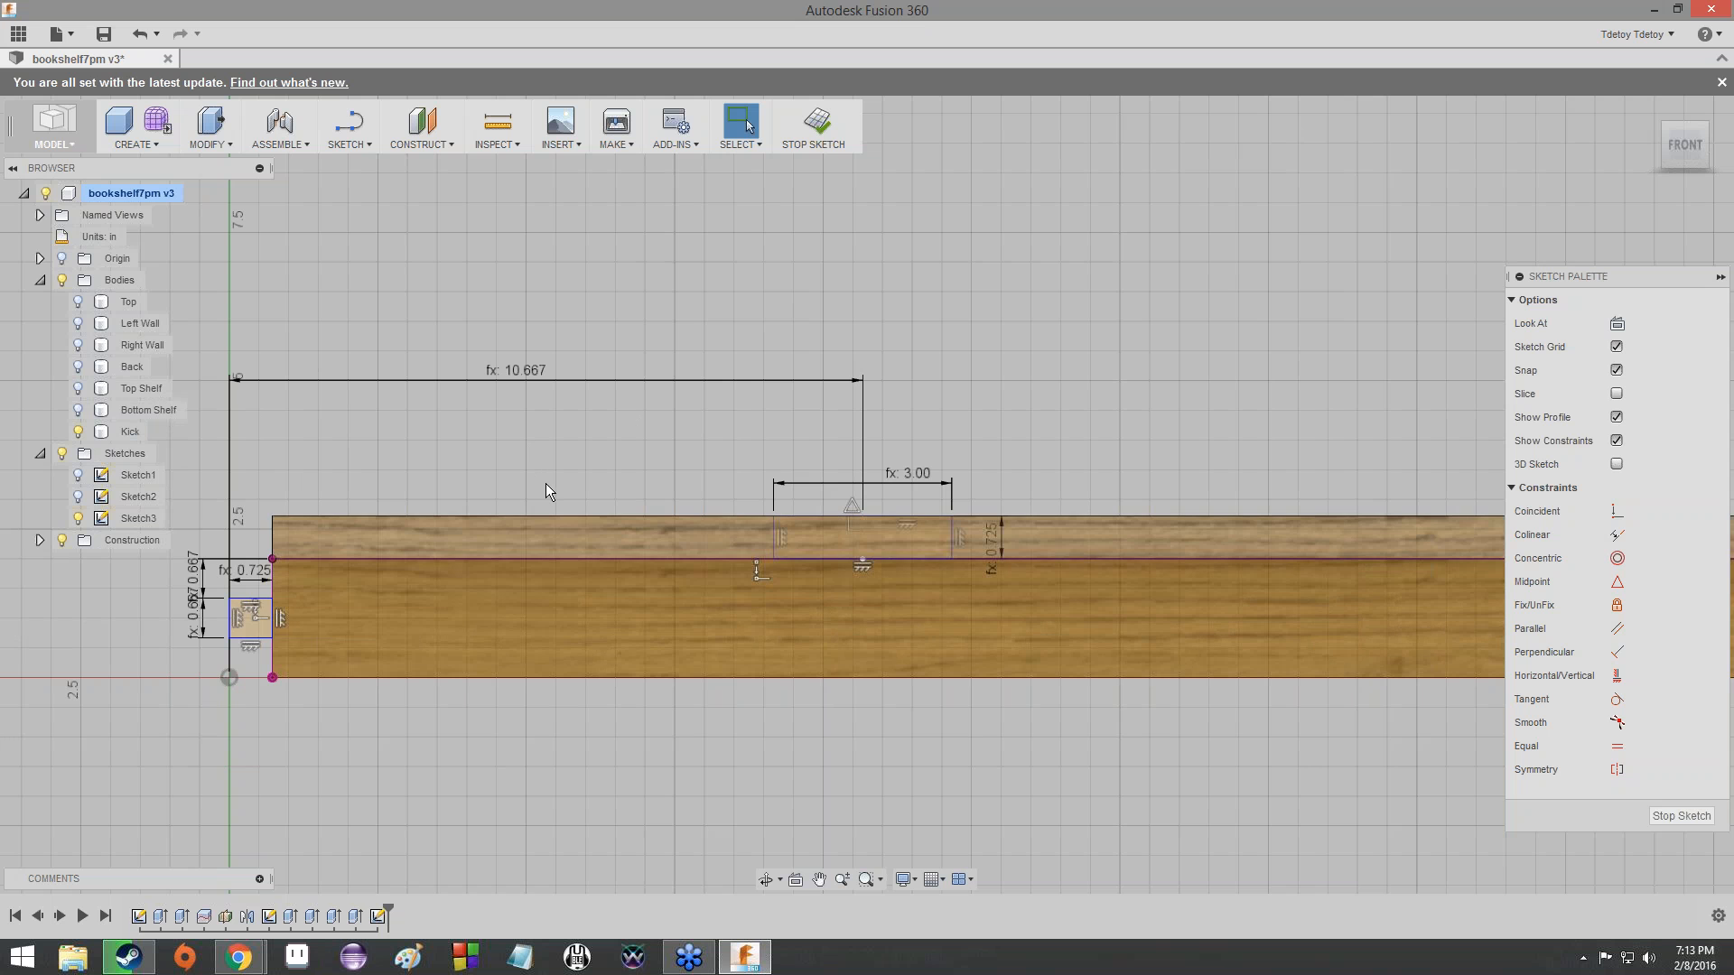
{"action": "key", "text": "ctrl+z"}
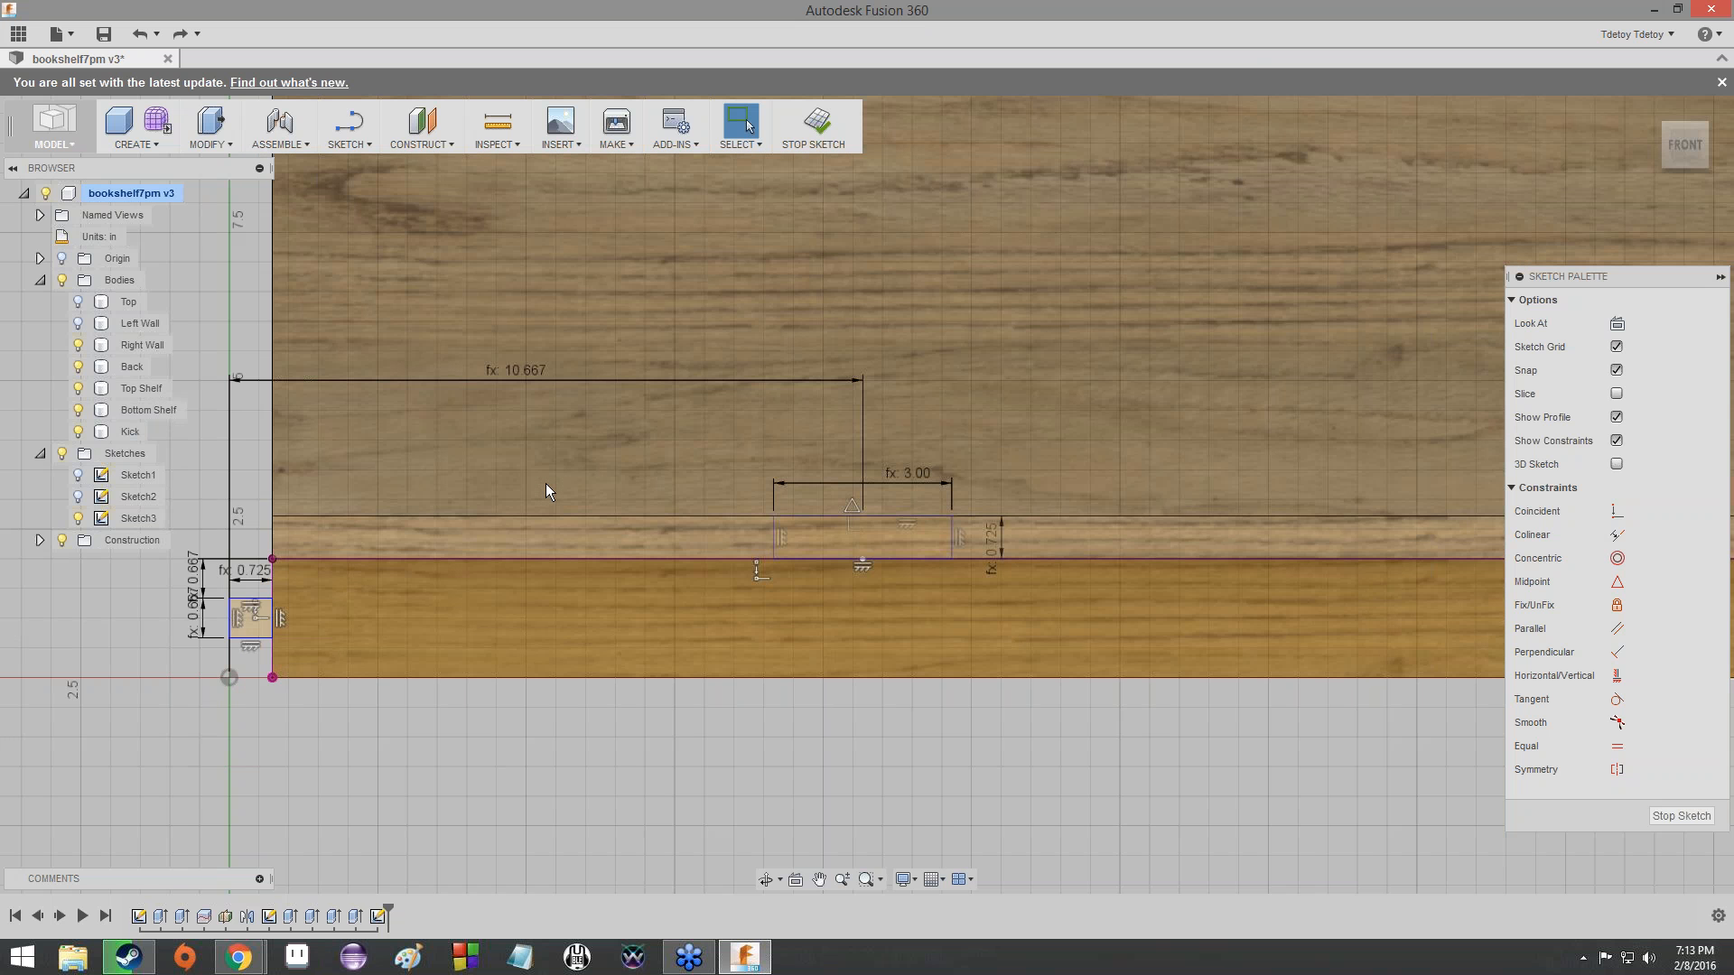
{"action": "key", "text": "ctrl+y"}
{"action": "key", "text": "ctrl+y"}
{"action": "key", "text": "ctrl+z"}
{"action": "key", "text": "ctrl+z"}
{"action": "key", "text": "ctrl+z"}
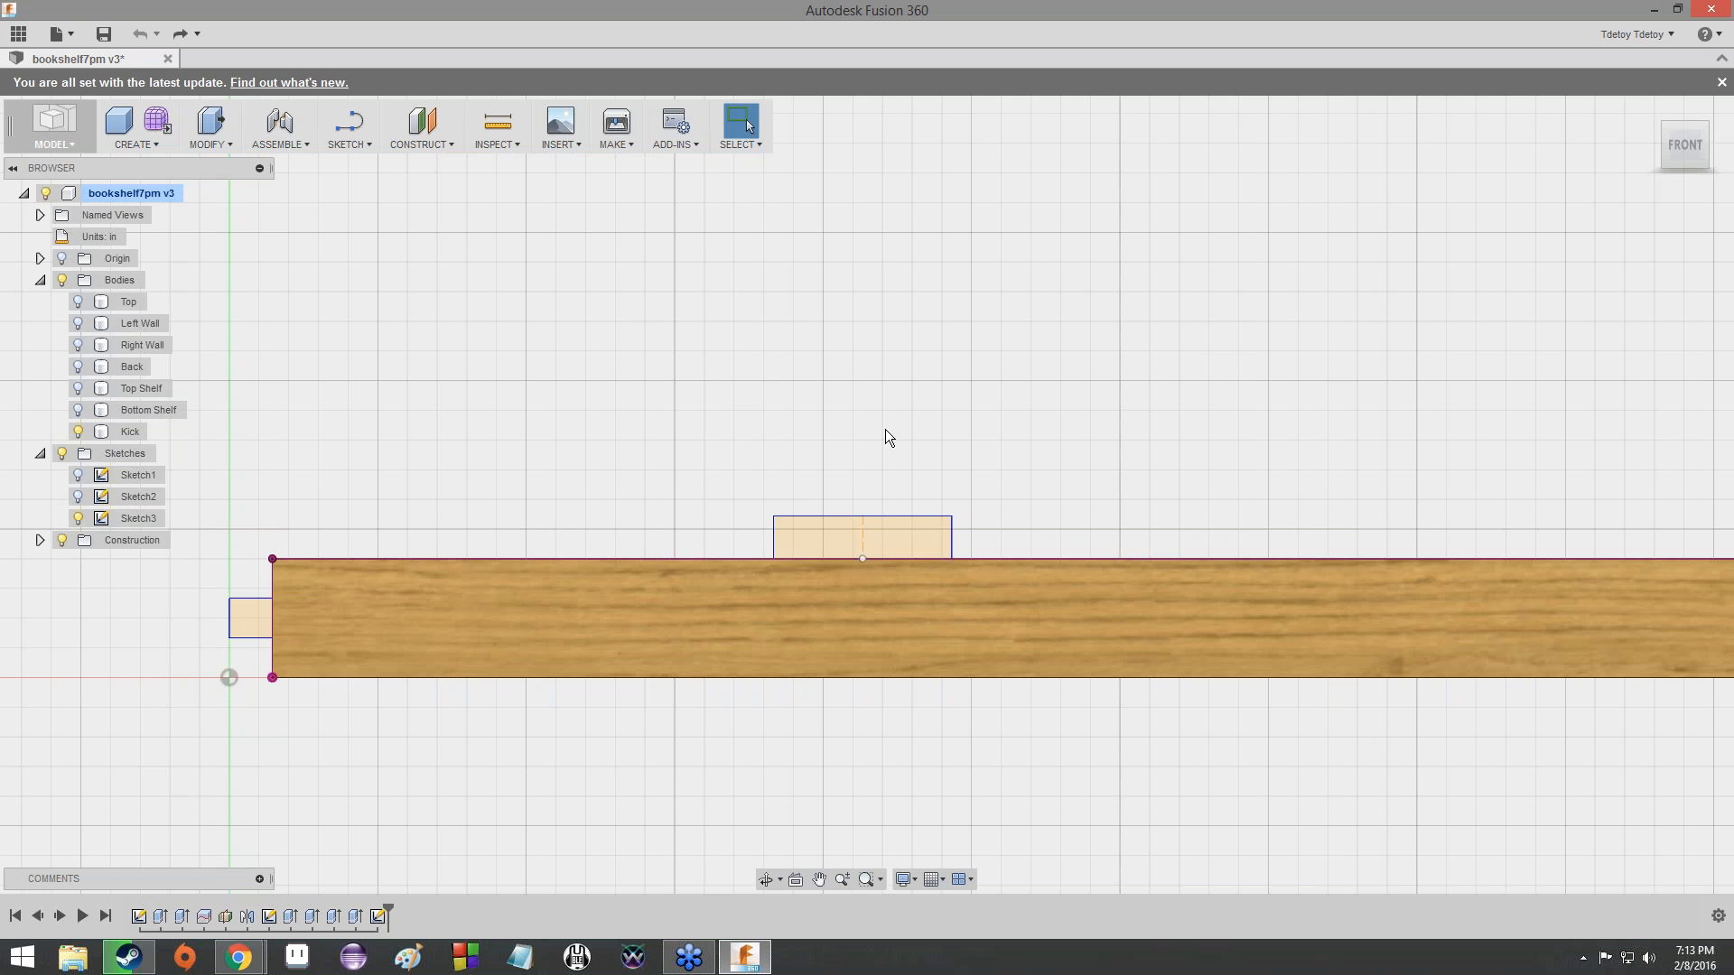
- Examine the Kick from the front along its full length, including the tab profiles on its upper edge and end
{"action": "scroll", "coordinate": [885, 432], "scroll_direction": "up", "scroll_amount": 2}
{"action": "scroll", "coordinate": [863, 475], "scroll_direction": "down", "scroll_amount": 1}
{"action": "middle_click_drag", "start_coordinate": [860, 463], "coordinate": [913, 403]}
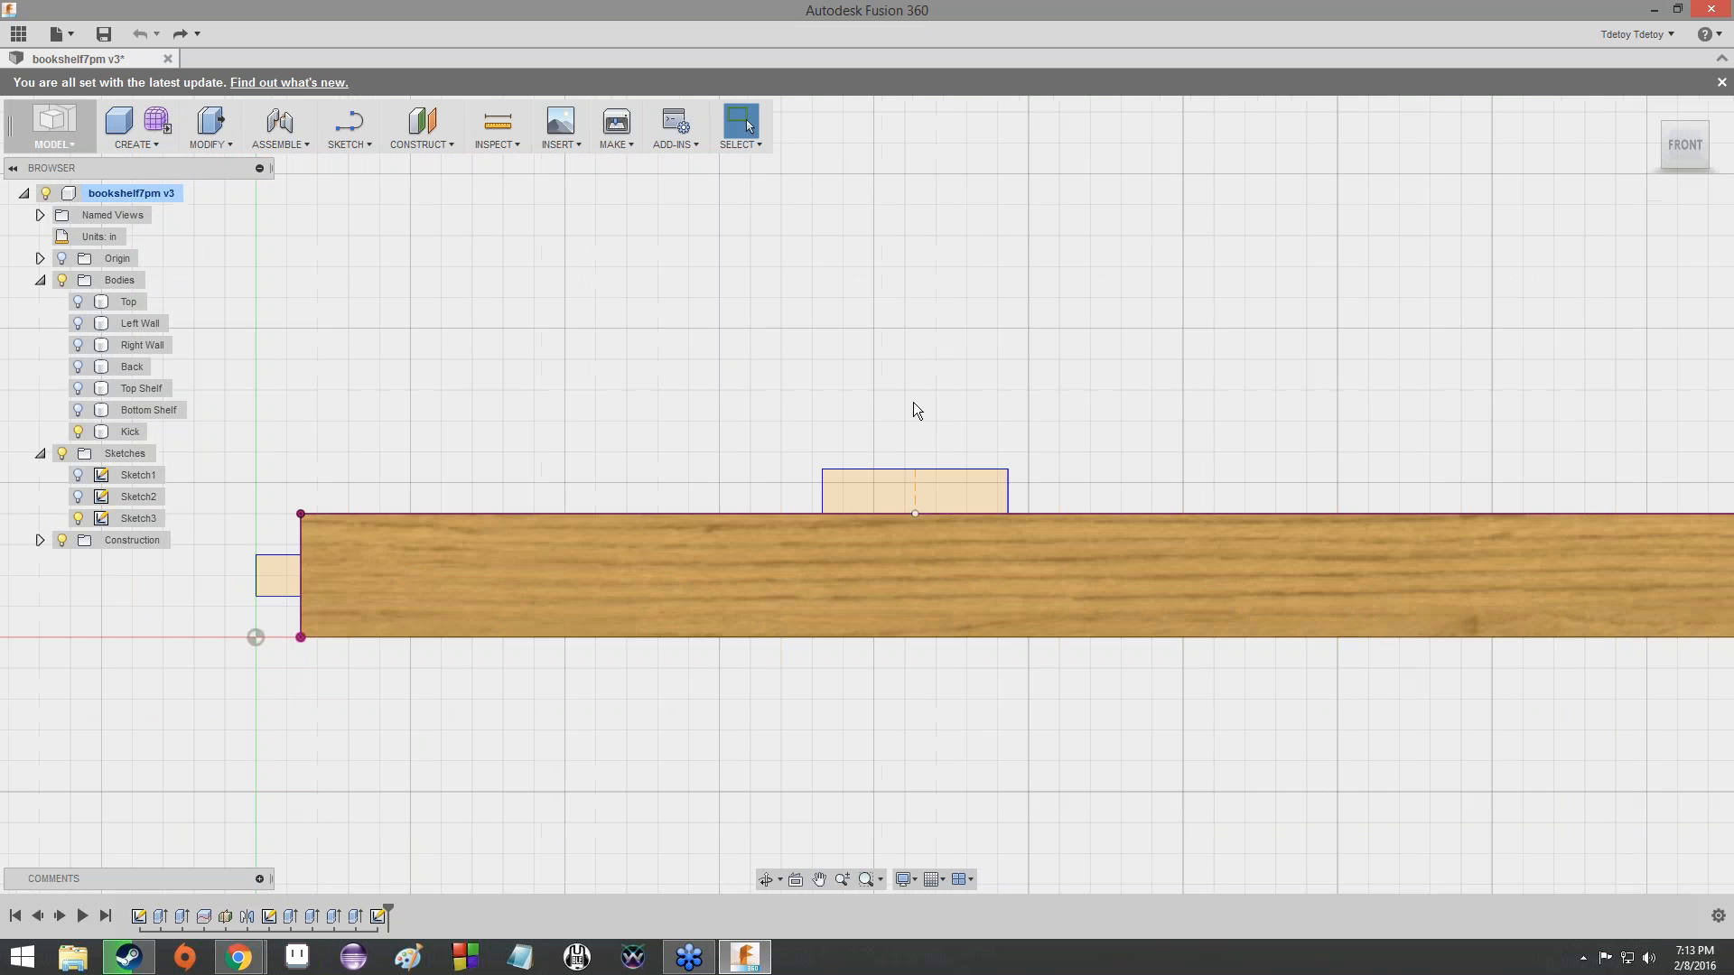
{"action": "scroll", "coordinate": [913, 403], "scroll_direction": "up", "scroll_amount": 3}
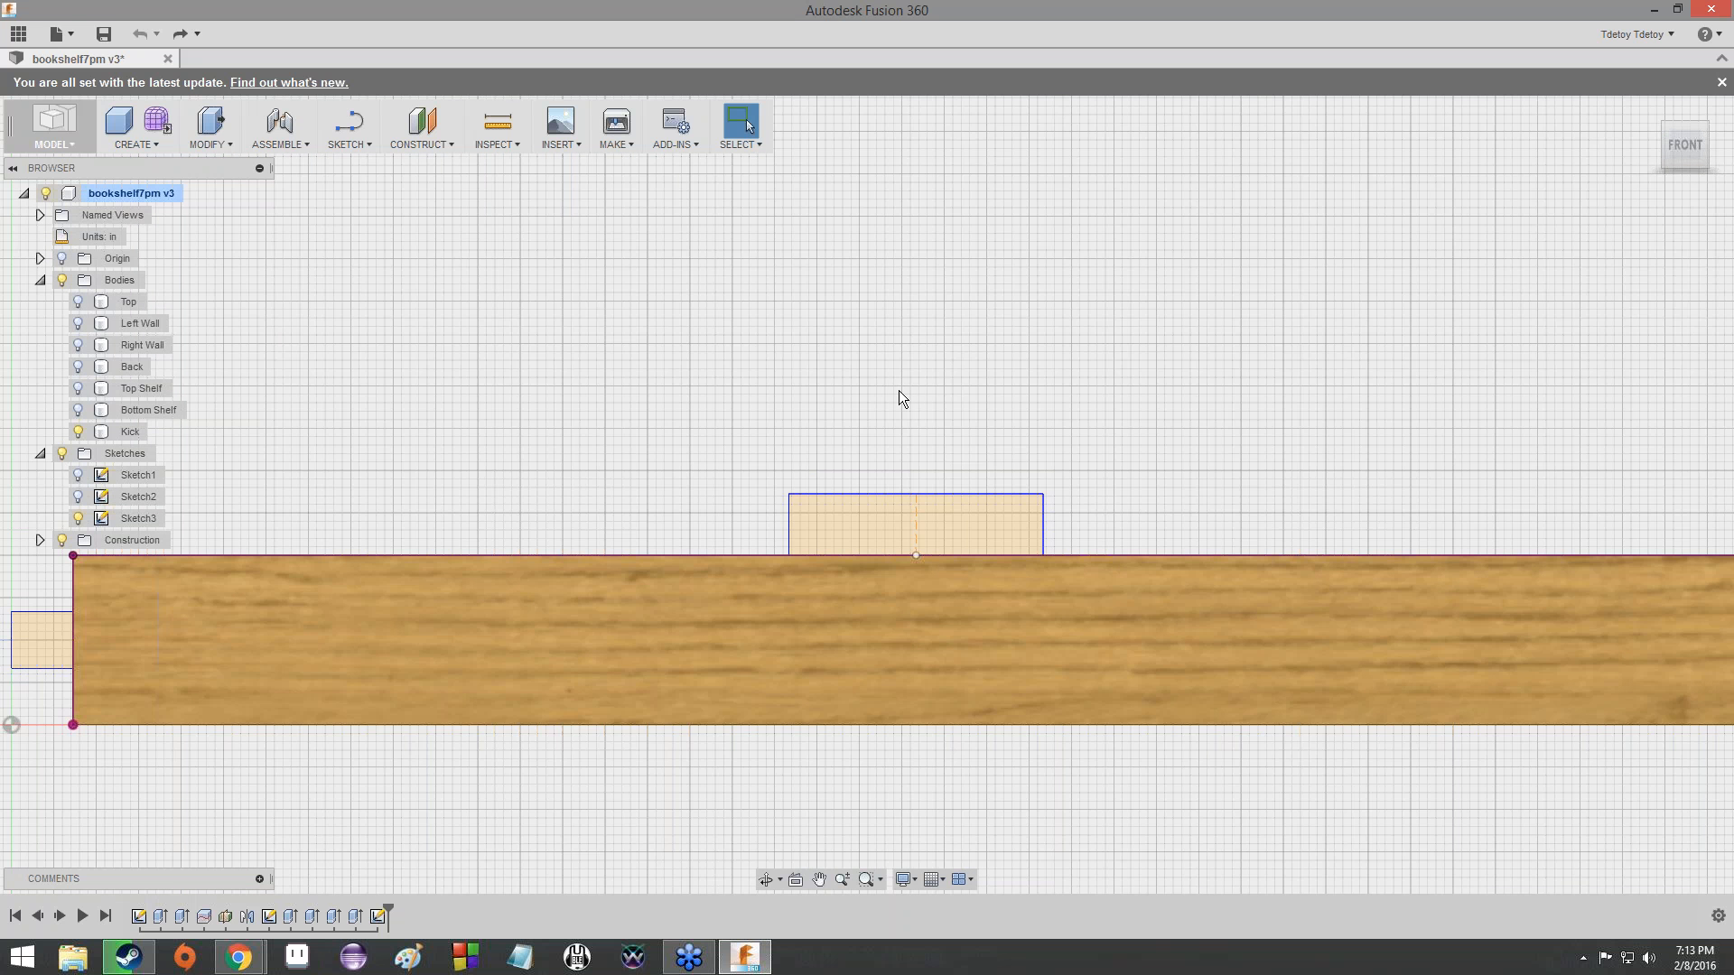
{"action": "scroll", "coordinate": [804, 413], "scroll_direction": "down", "scroll_amount": 1}
{"action": "mouse_move", "coordinate": [805, 413]}
{"action": "middle_mouse_down"}
{"action": "mouse_move", "coordinate": [1075, 307]}
{"action": "mouse_move", "coordinate": [1043, 328]}
{"action": "middle_mouse_up"}
{"action": "scroll", "coordinate": [1040, 329], "scroll_direction": "up", "scroll_amount": 3}
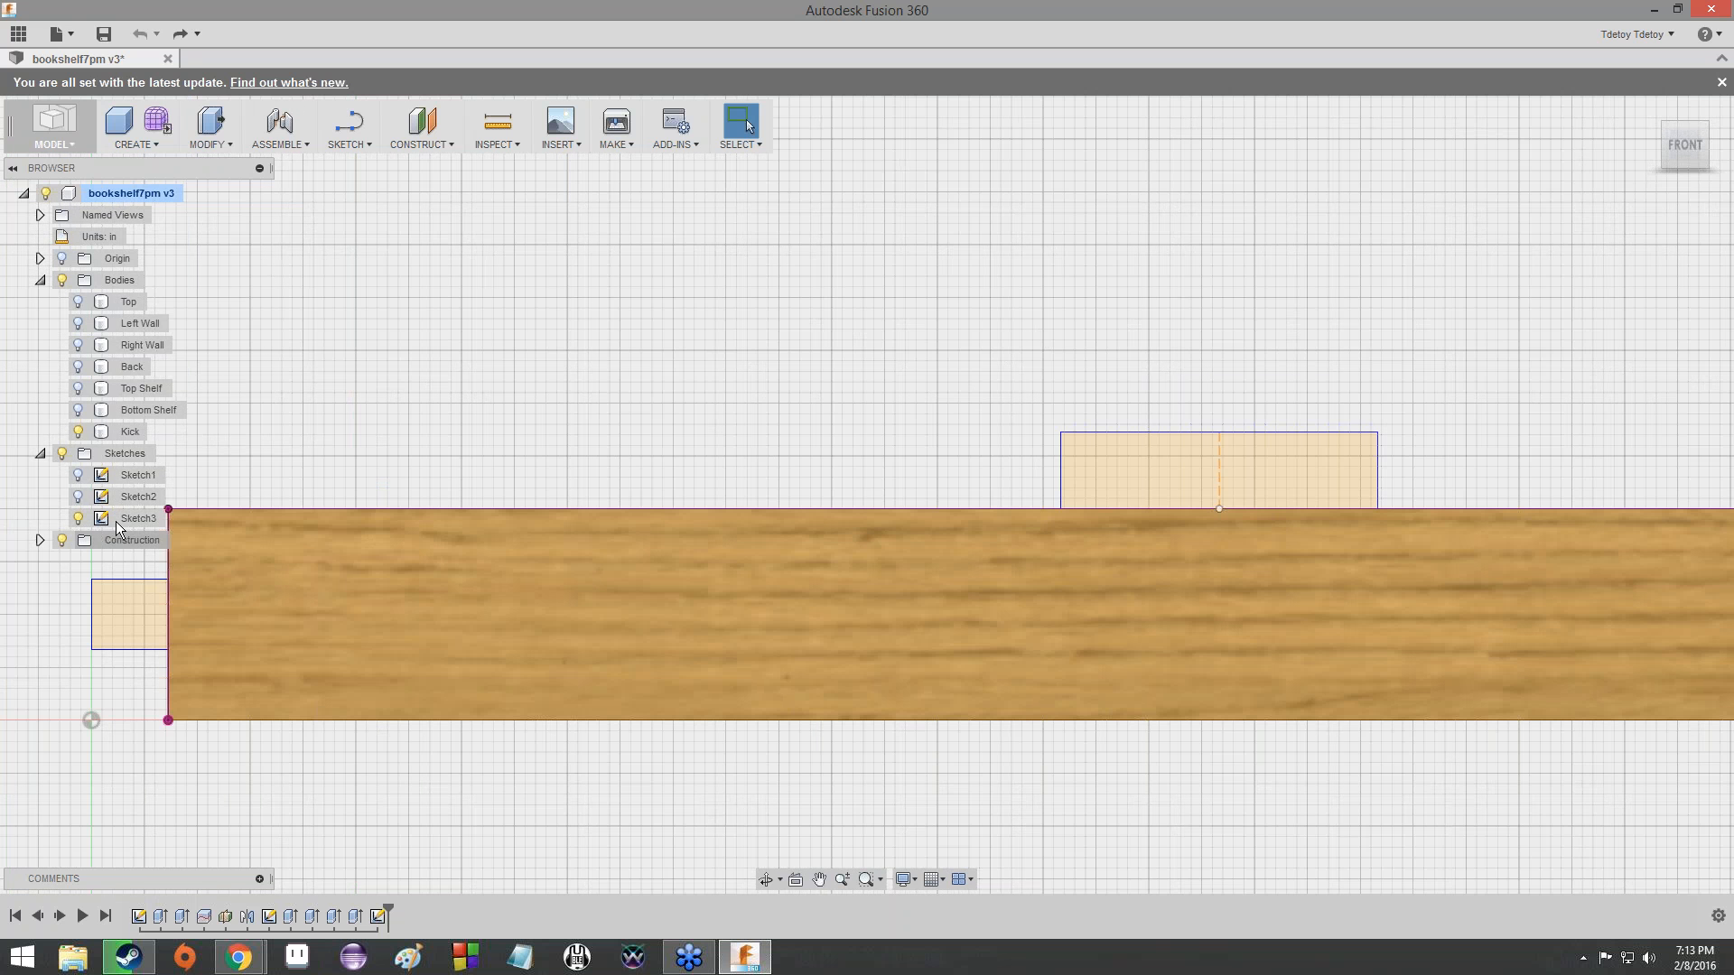
{"action": "scroll", "coordinate": [915, 430], "scroll_direction": "down", "scroll_amount": 6}
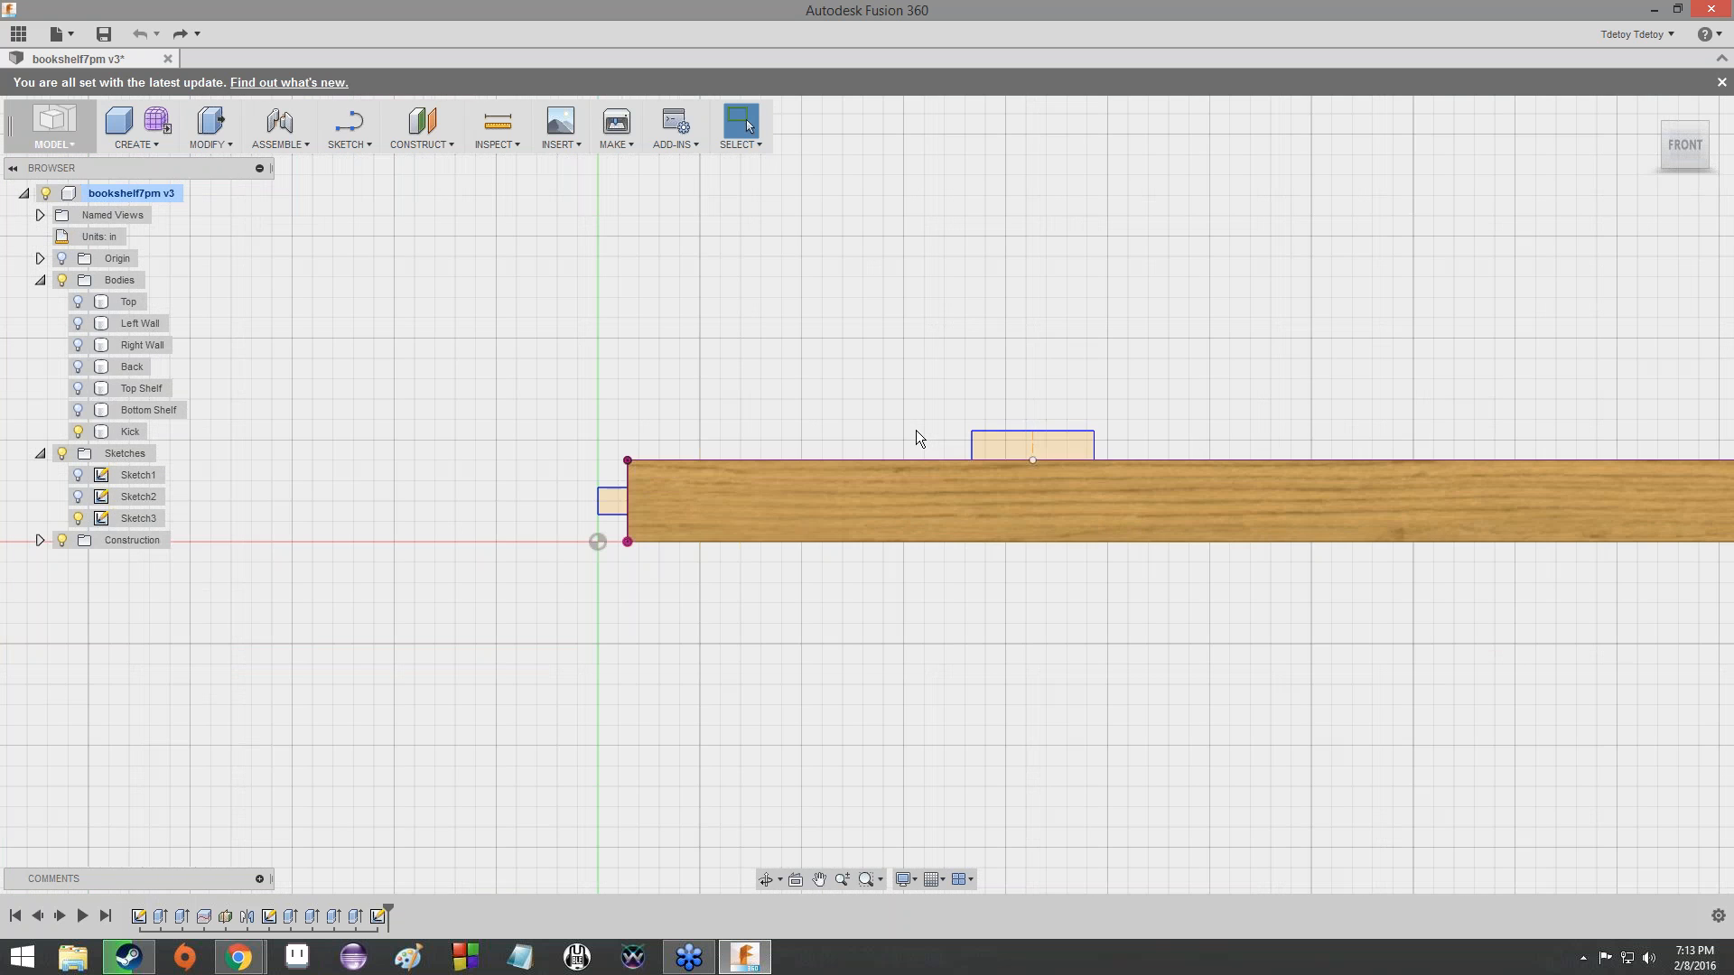
{"action": "scroll", "coordinate": [1005, 349], "scroll_direction": "down", "scroll_amount": 1}
{"action": "mouse_move", "coordinate": [1005, 348]}
{"action": "middle_mouse_down"}
{"action": "mouse_move", "coordinate": [541, 418]}
{"action": "mouse_move", "coordinate": [764, 405]}
{"action": "mouse_move", "coordinate": [649, 236]}
{"action": "middle_mouse_up"}
{"action": "scroll", "coordinate": [542, 418], "scroll_direction": "down", "scroll_amount": 3}
{"action": "scroll", "coordinate": [718, 366], "scroll_direction": "up", "scroll_amount": 4}
{"action": "scroll", "coordinate": [719, 365], "scroll_direction": "up", "scroll_amount": 3}
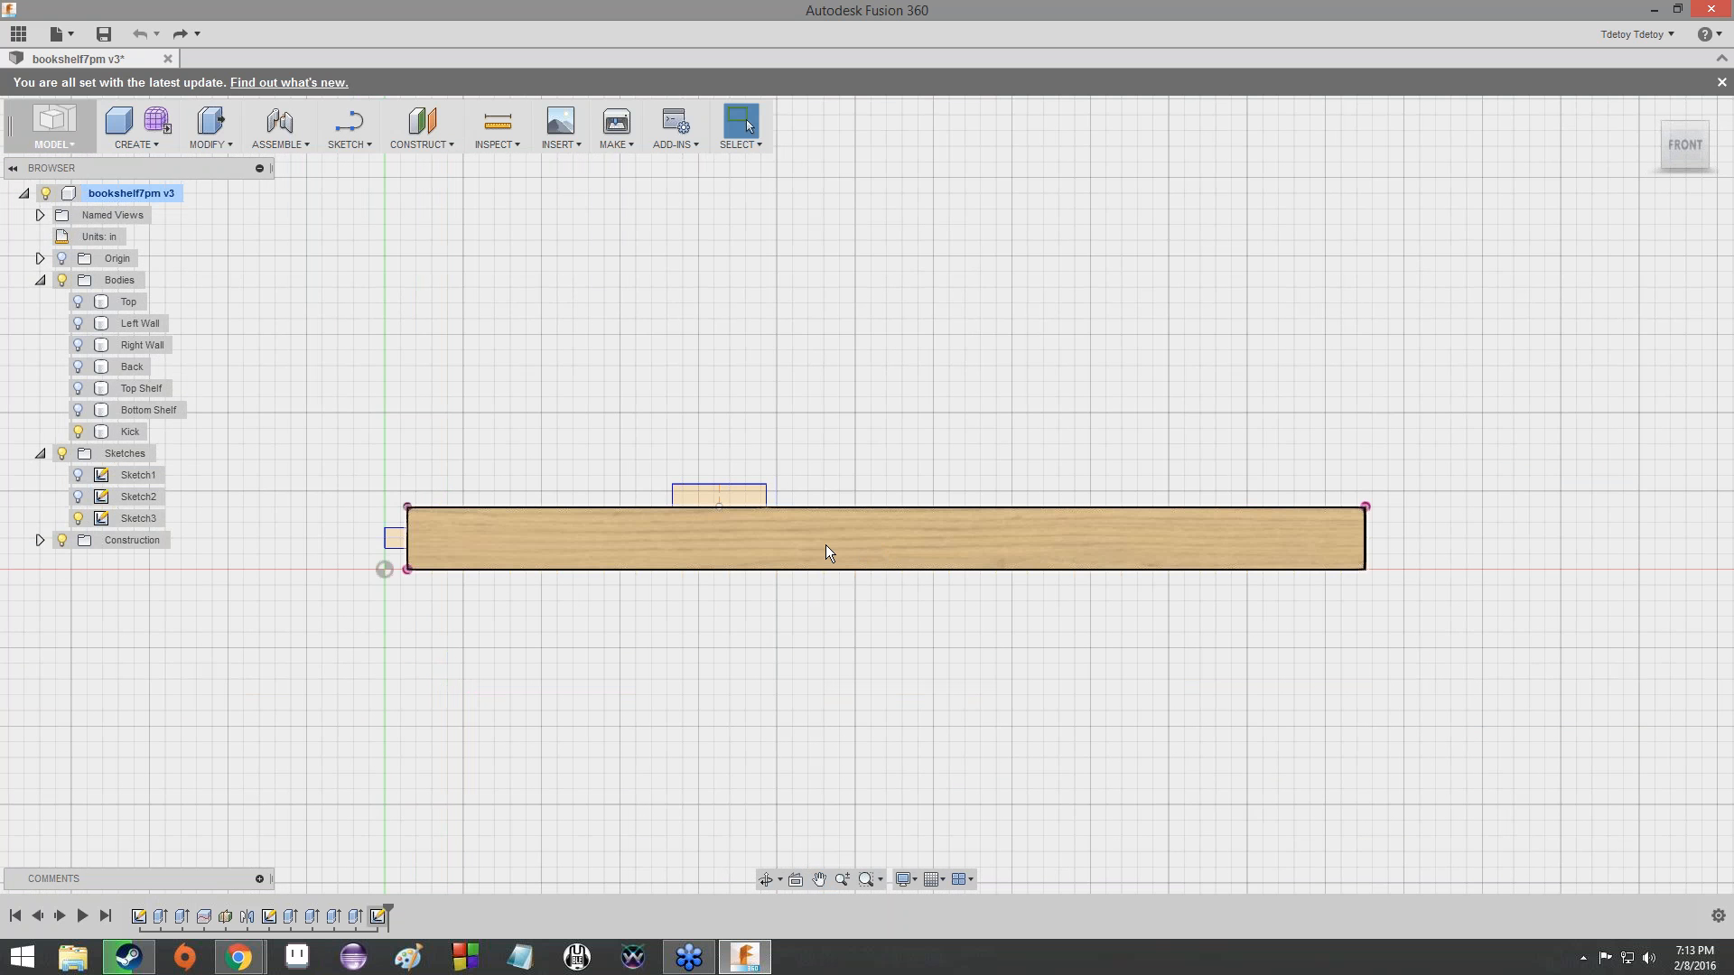
{"action": "middle_click_drag", "start_coordinate": [1366, 294], "coordinate": [1194, 398]}
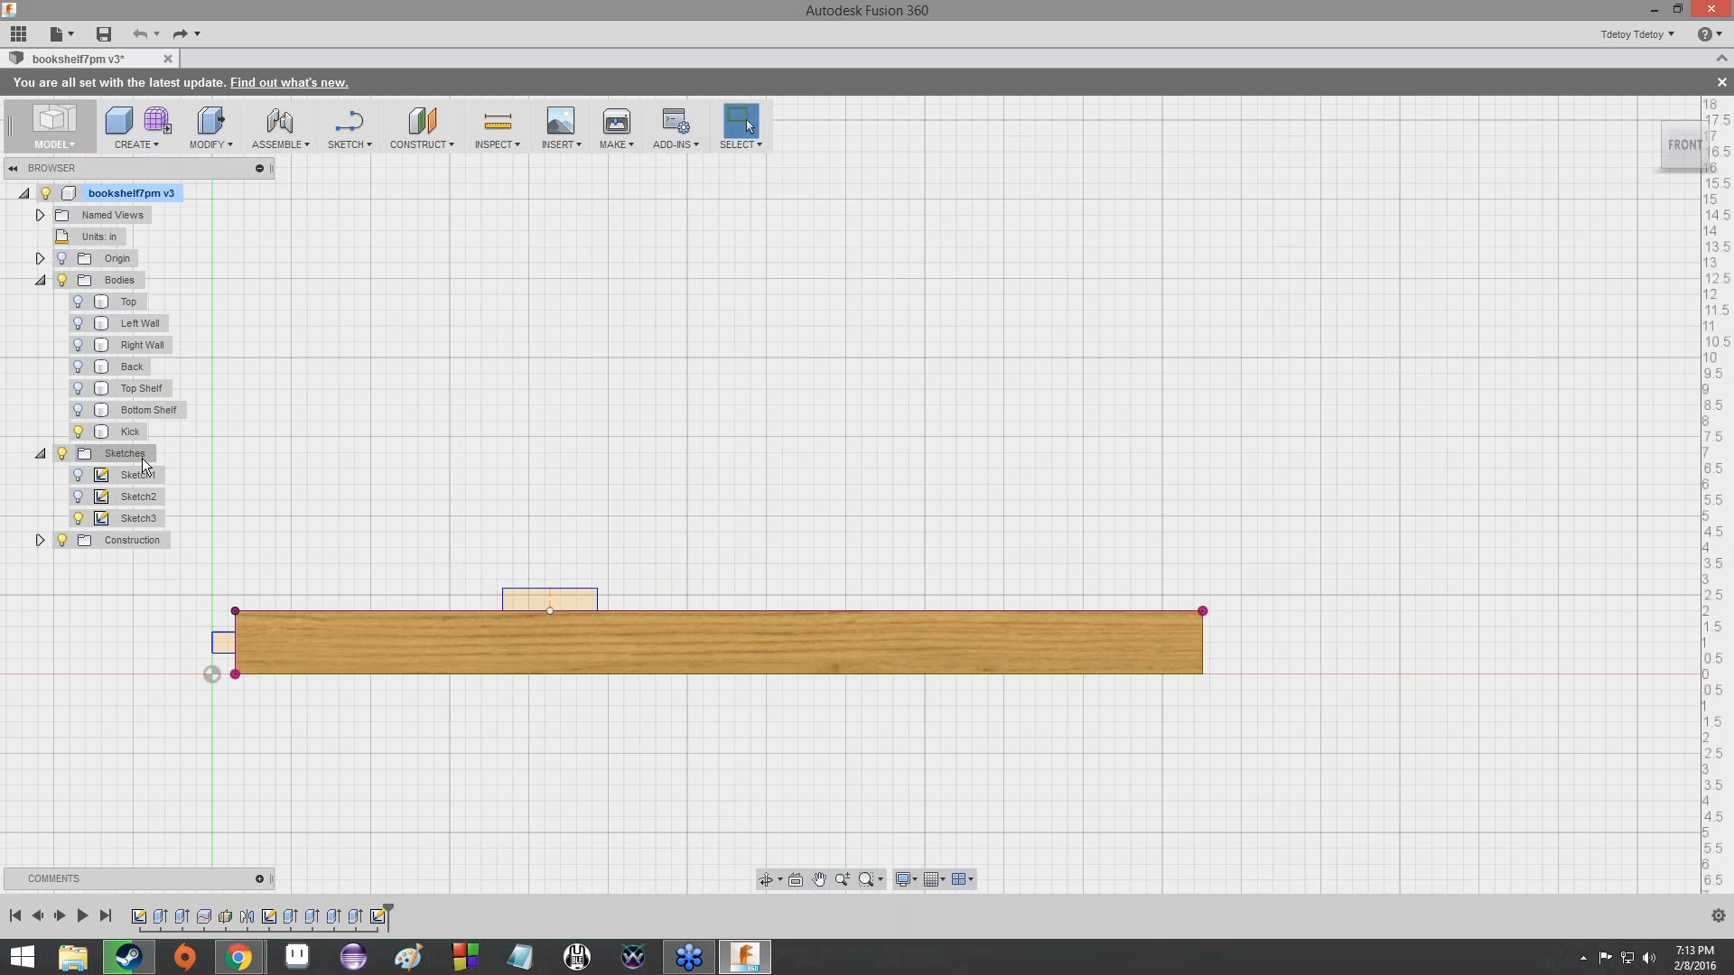
- Make all the bookshelf bodies visible, from Bottom Shelf up to Top, and view the whole bookshelf from the front
{"action": "left_click", "coordinate": [78, 409]}
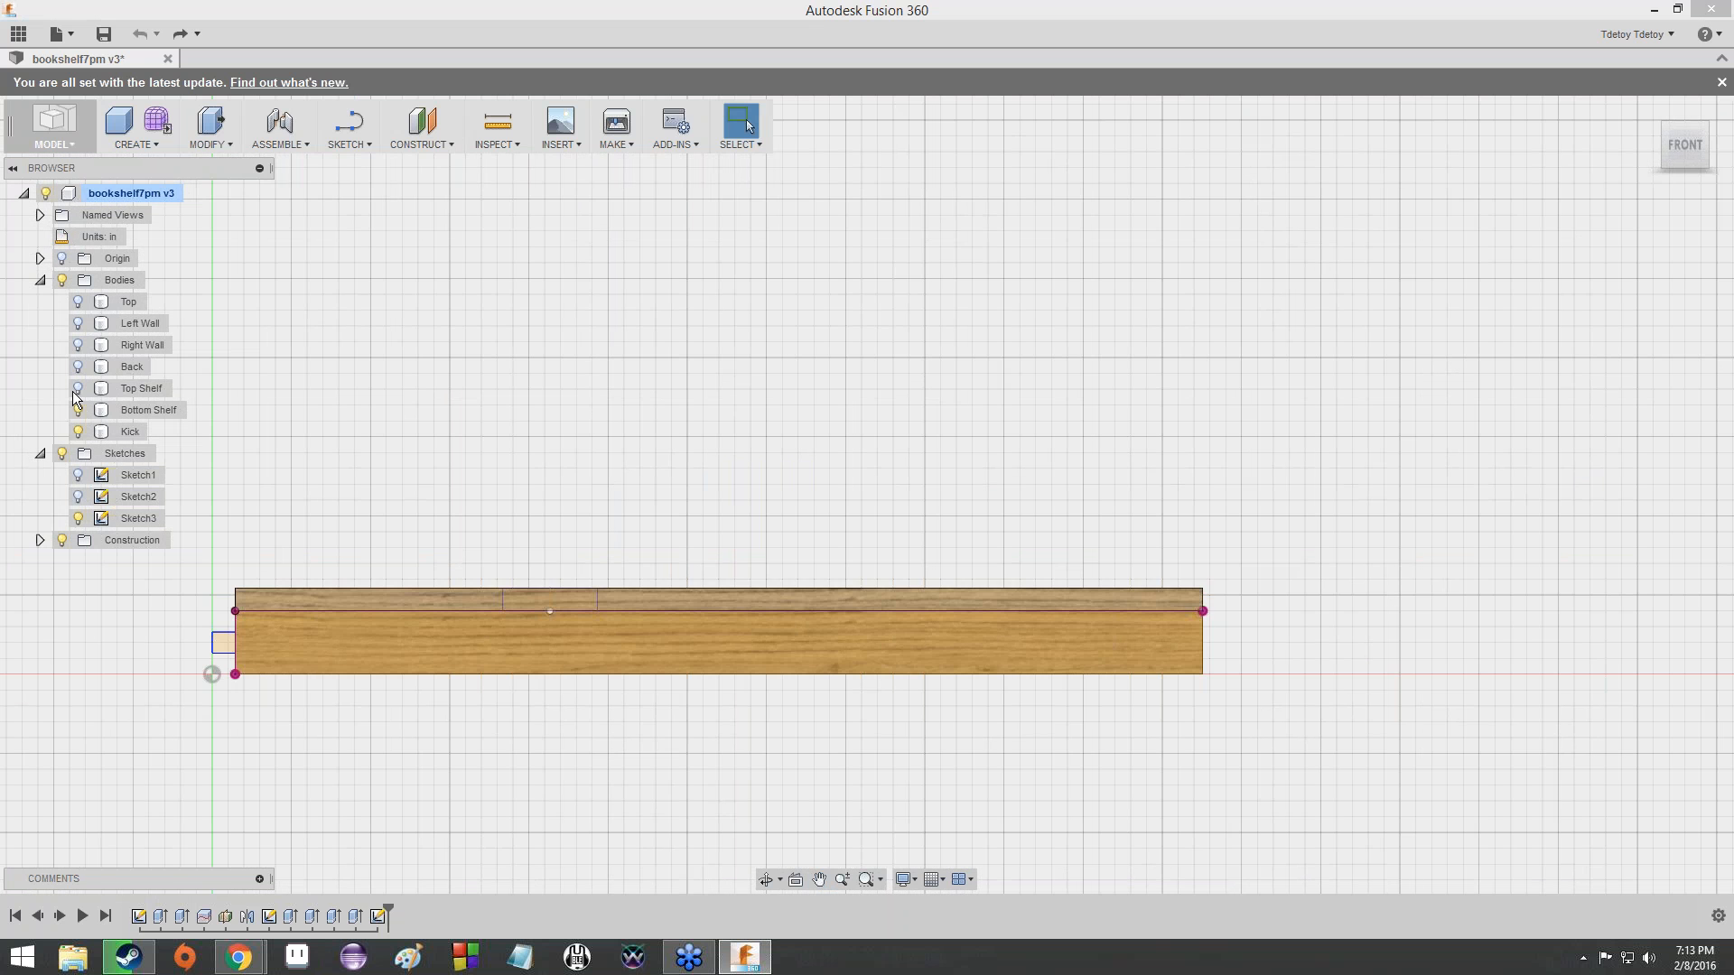
{"action": "left_click", "coordinate": [78, 387]}
{"action": "left_click", "coordinate": [77, 365]}
{"action": "left_click", "coordinate": [77, 344]}
{"action": "left_click", "coordinate": [78, 323]}
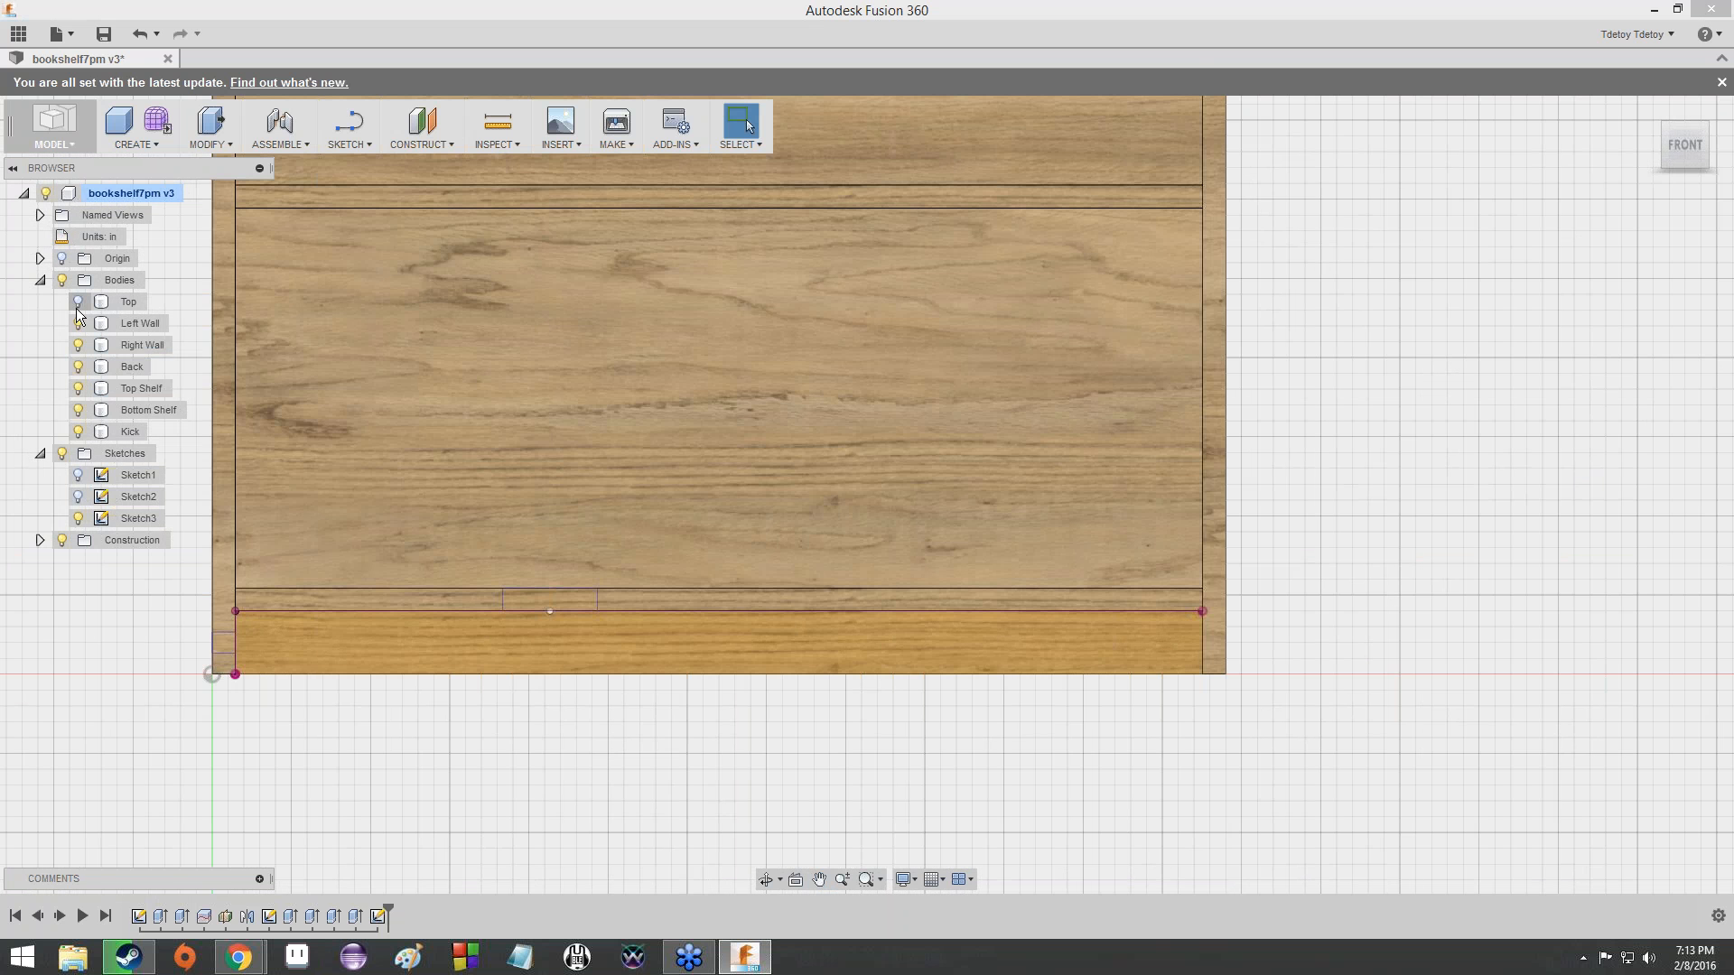
{"action": "left_click", "coordinate": [78, 301]}
{"action": "scroll", "coordinate": [707, 459], "scroll_direction": "up", "scroll_amount": 1}
{"action": "scroll", "coordinate": [711, 461], "scroll_direction": "down", "scroll_amount": 3}
{"action": "scroll", "coordinate": [711, 460], "scroll_direction": "down", "scroll_amount": 4}
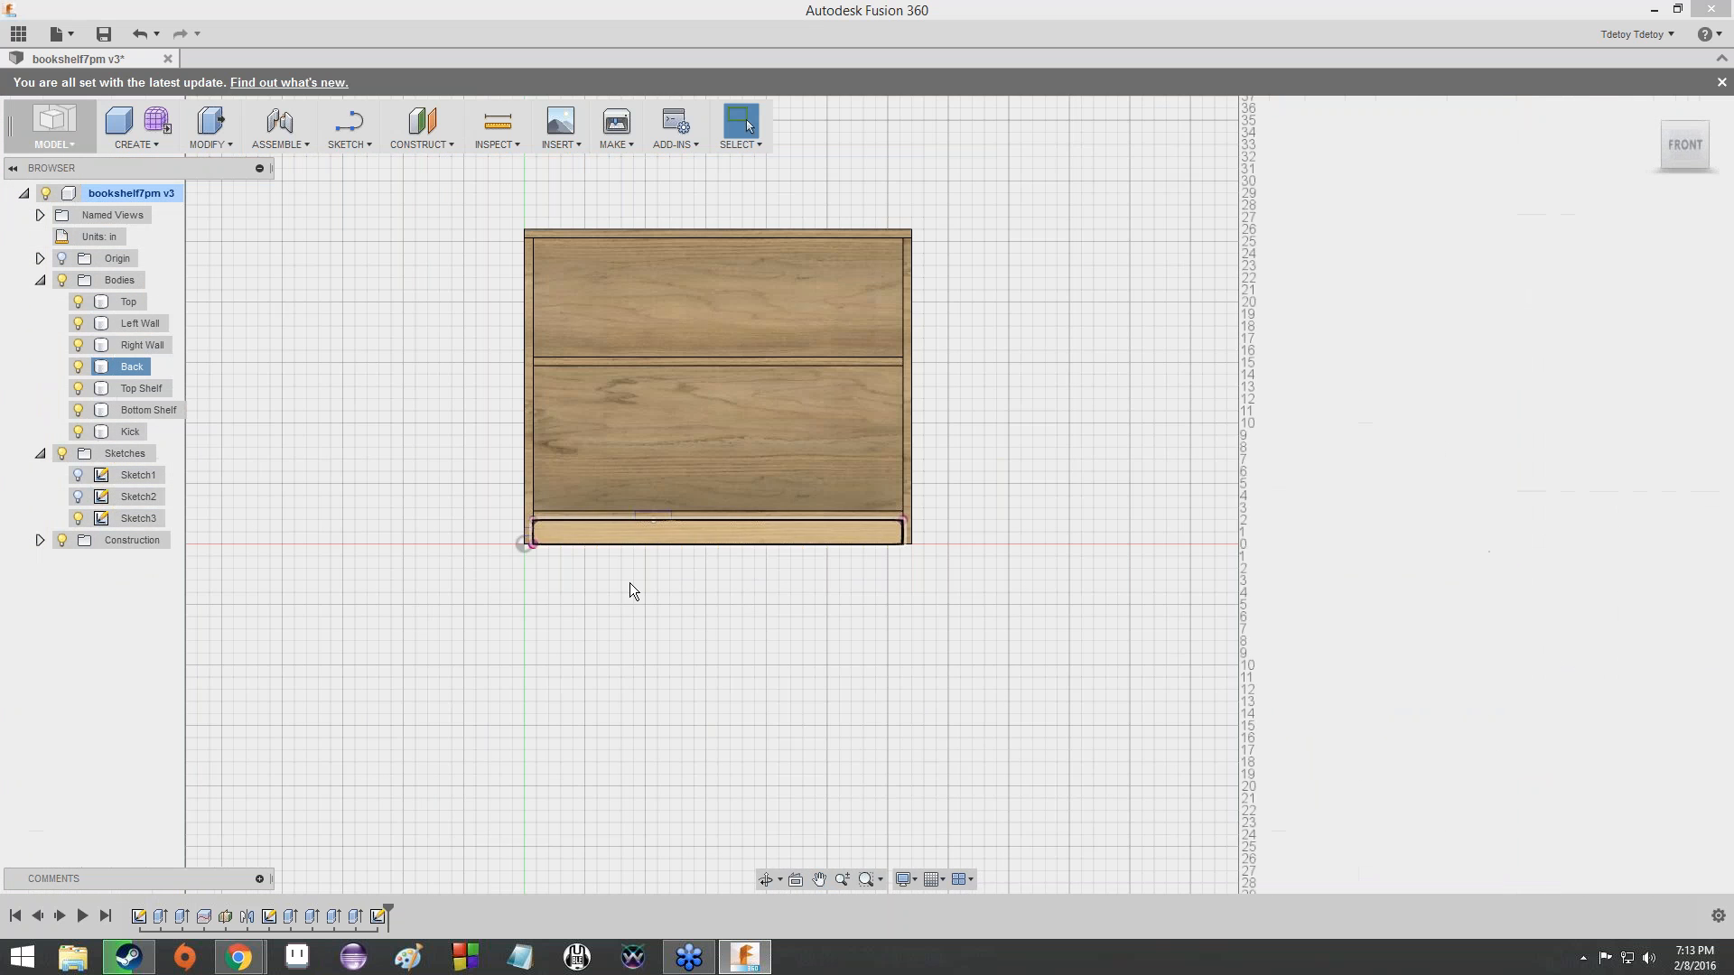
{"action": "scroll", "coordinate": [742, 531], "scroll_direction": "down", "scroll_amount": 1}
{"action": "scroll", "coordinate": [740, 529], "scroll_direction": "up", "scroll_amount": 8}
{"action": "scroll", "coordinate": [739, 529], "scroll_direction": "up", "scroll_amount": 3}
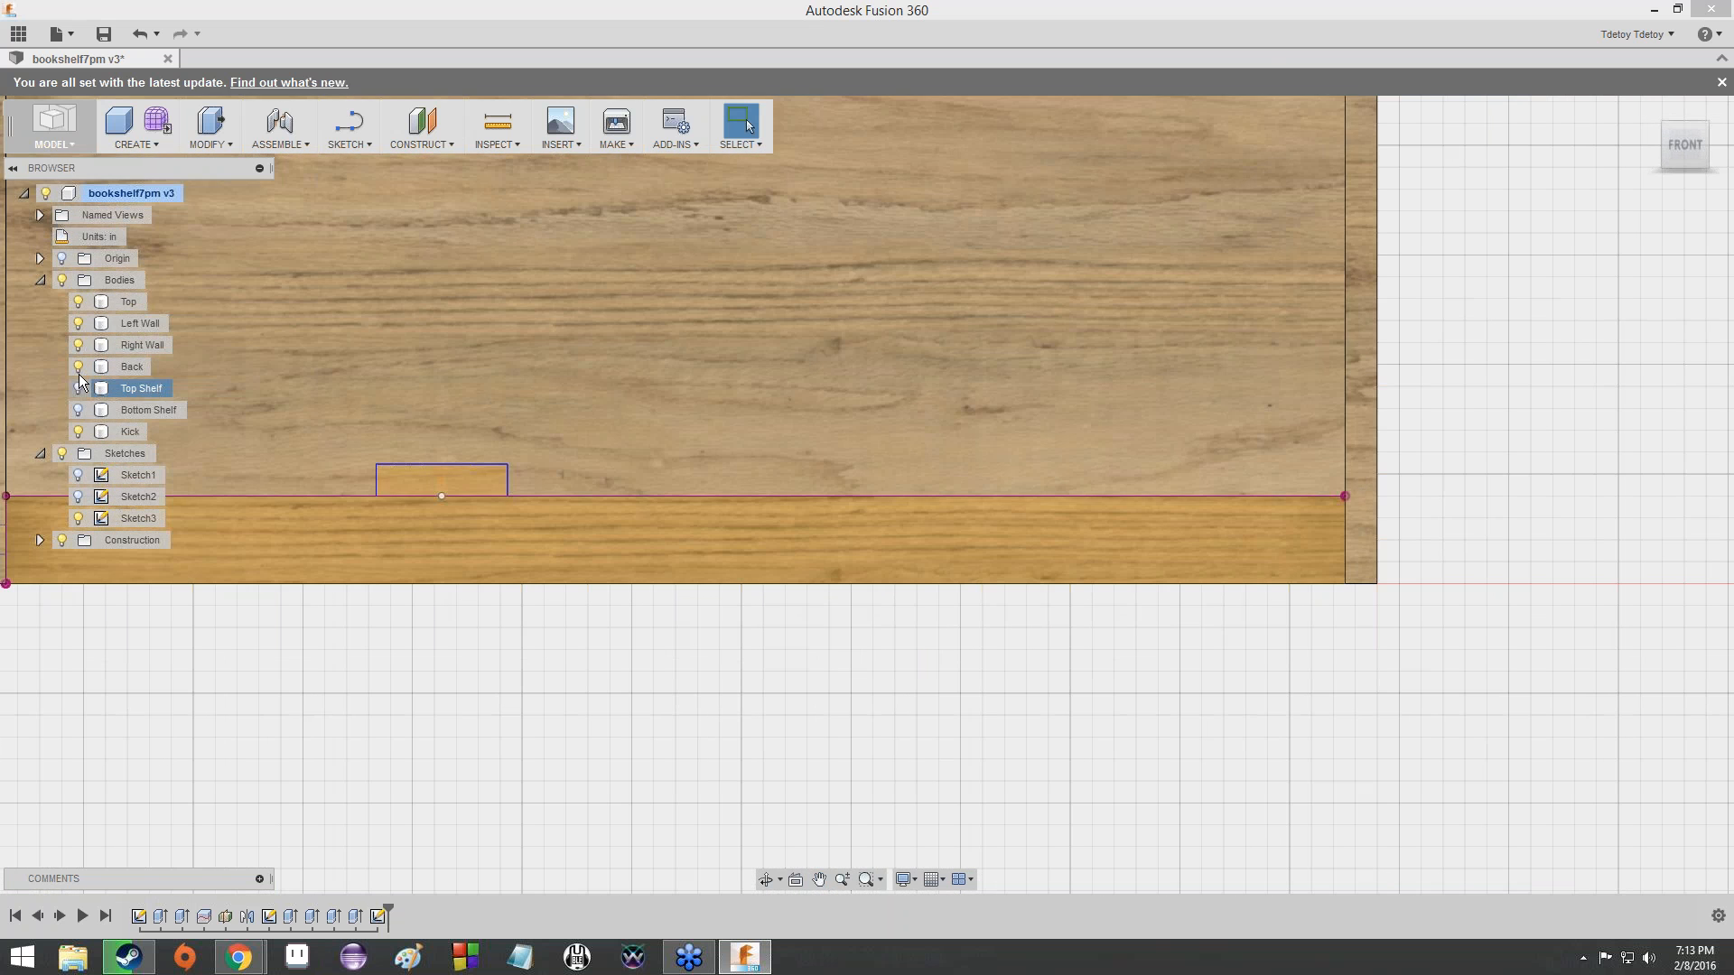
- Hide every body again except the Kick, keeping its two tab profiles in view
{"action": "left_click", "coordinate": [77, 366]}
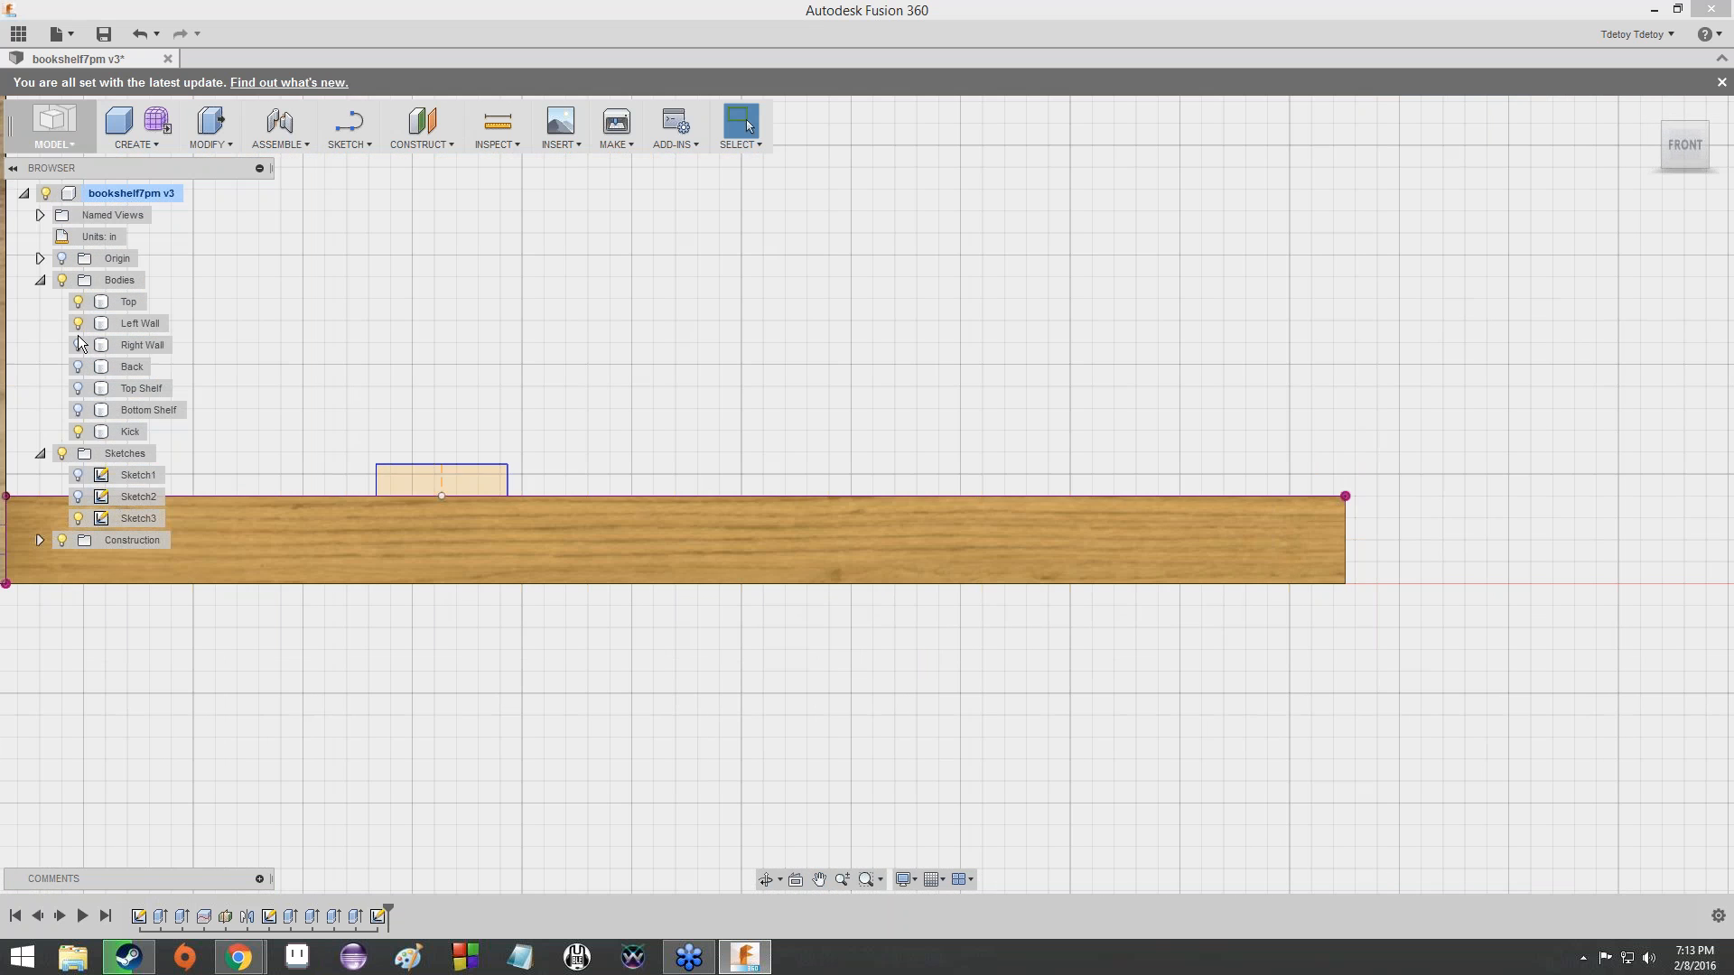
{"action": "left_click", "coordinate": [78, 344]}
{"action": "left_click", "coordinate": [78, 322]}
{"action": "left_click", "coordinate": [78, 300]}
{"action": "scroll", "coordinate": [1248, 461], "scroll_direction": "down", "scroll_amount": 1}
{"action": "middle_click_drag", "start_coordinate": [661, 408], "coordinate": [1028, 397]}
{"action": "scroll", "coordinate": [1028, 397], "scroll_direction": "up", "scroll_amount": 2}
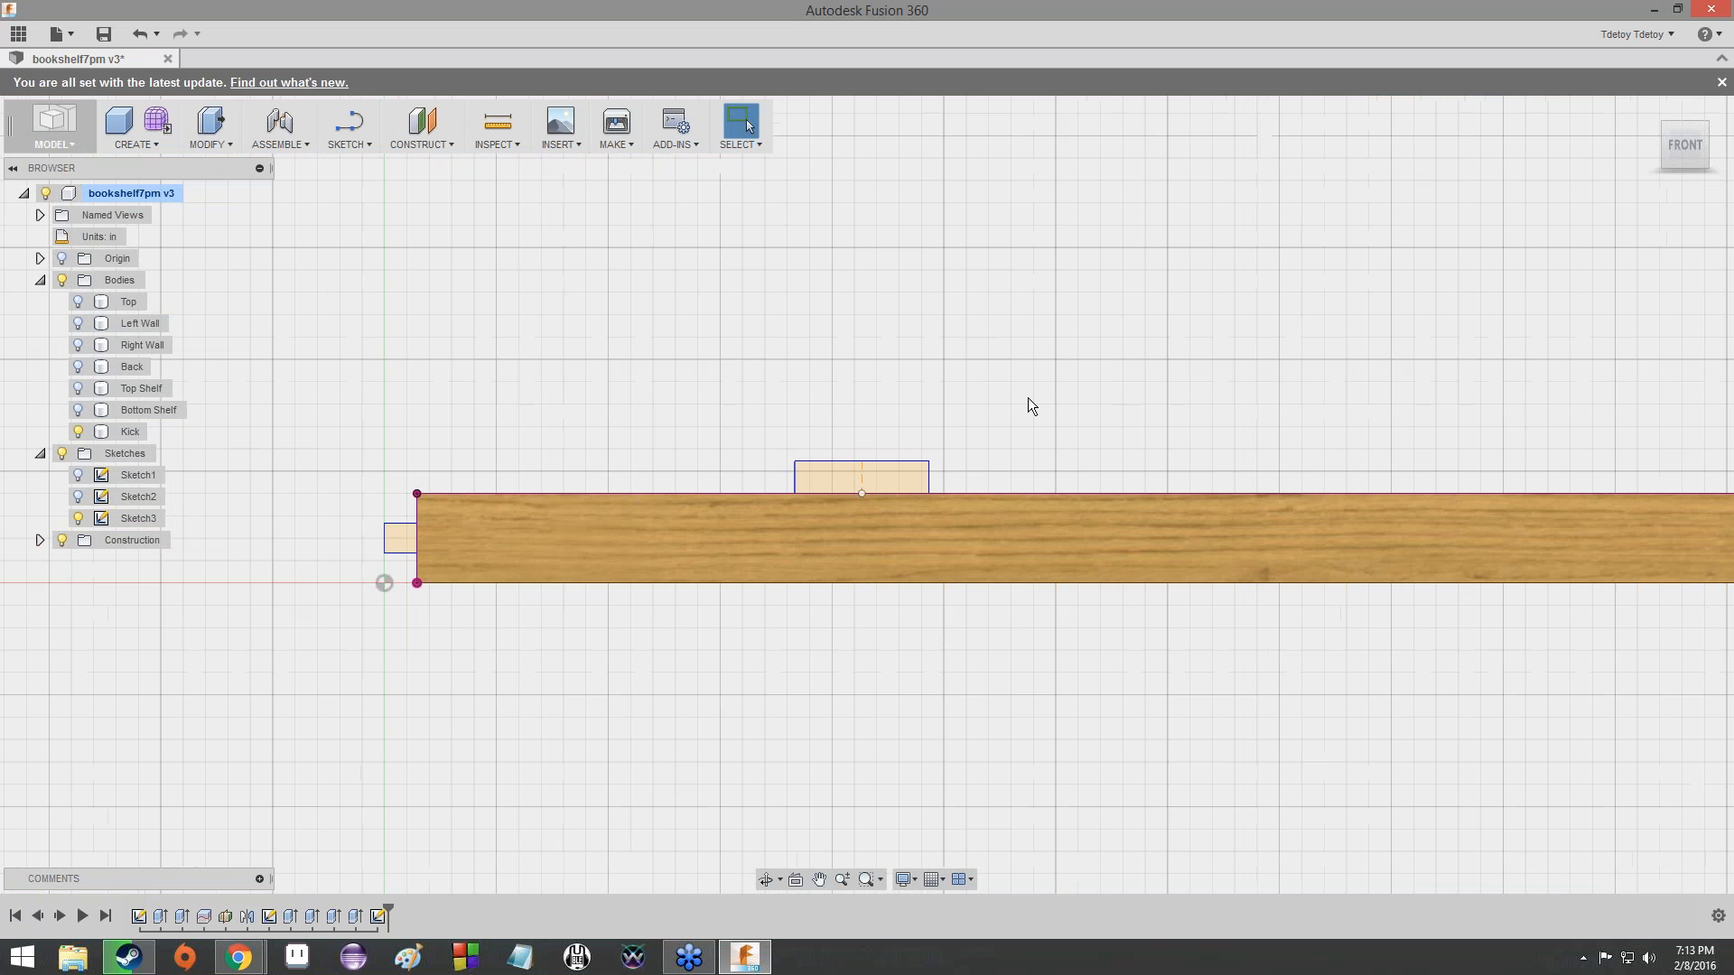
- Open Sketch3 for editing
{"action": "left_click", "coordinate": [357, 147]}
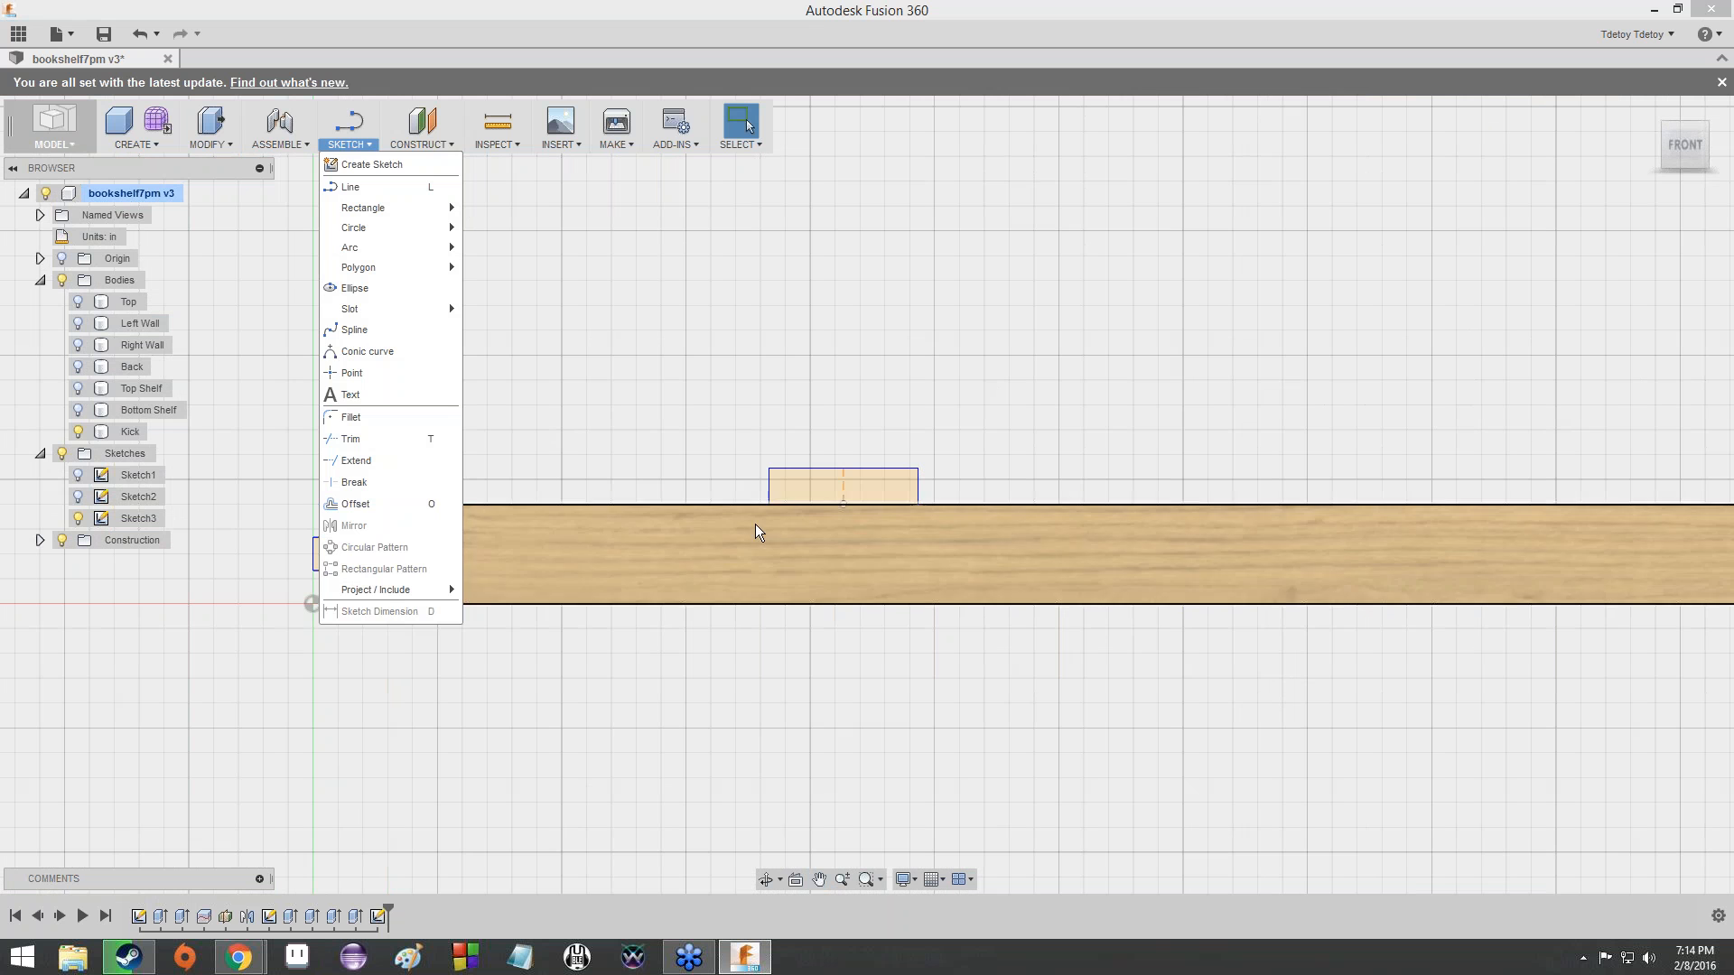
{"action": "left_click", "coordinate": [917, 428]}
{"action": "scroll", "coordinate": [838, 379], "scroll_direction": "up", "scroll_amount": 3}
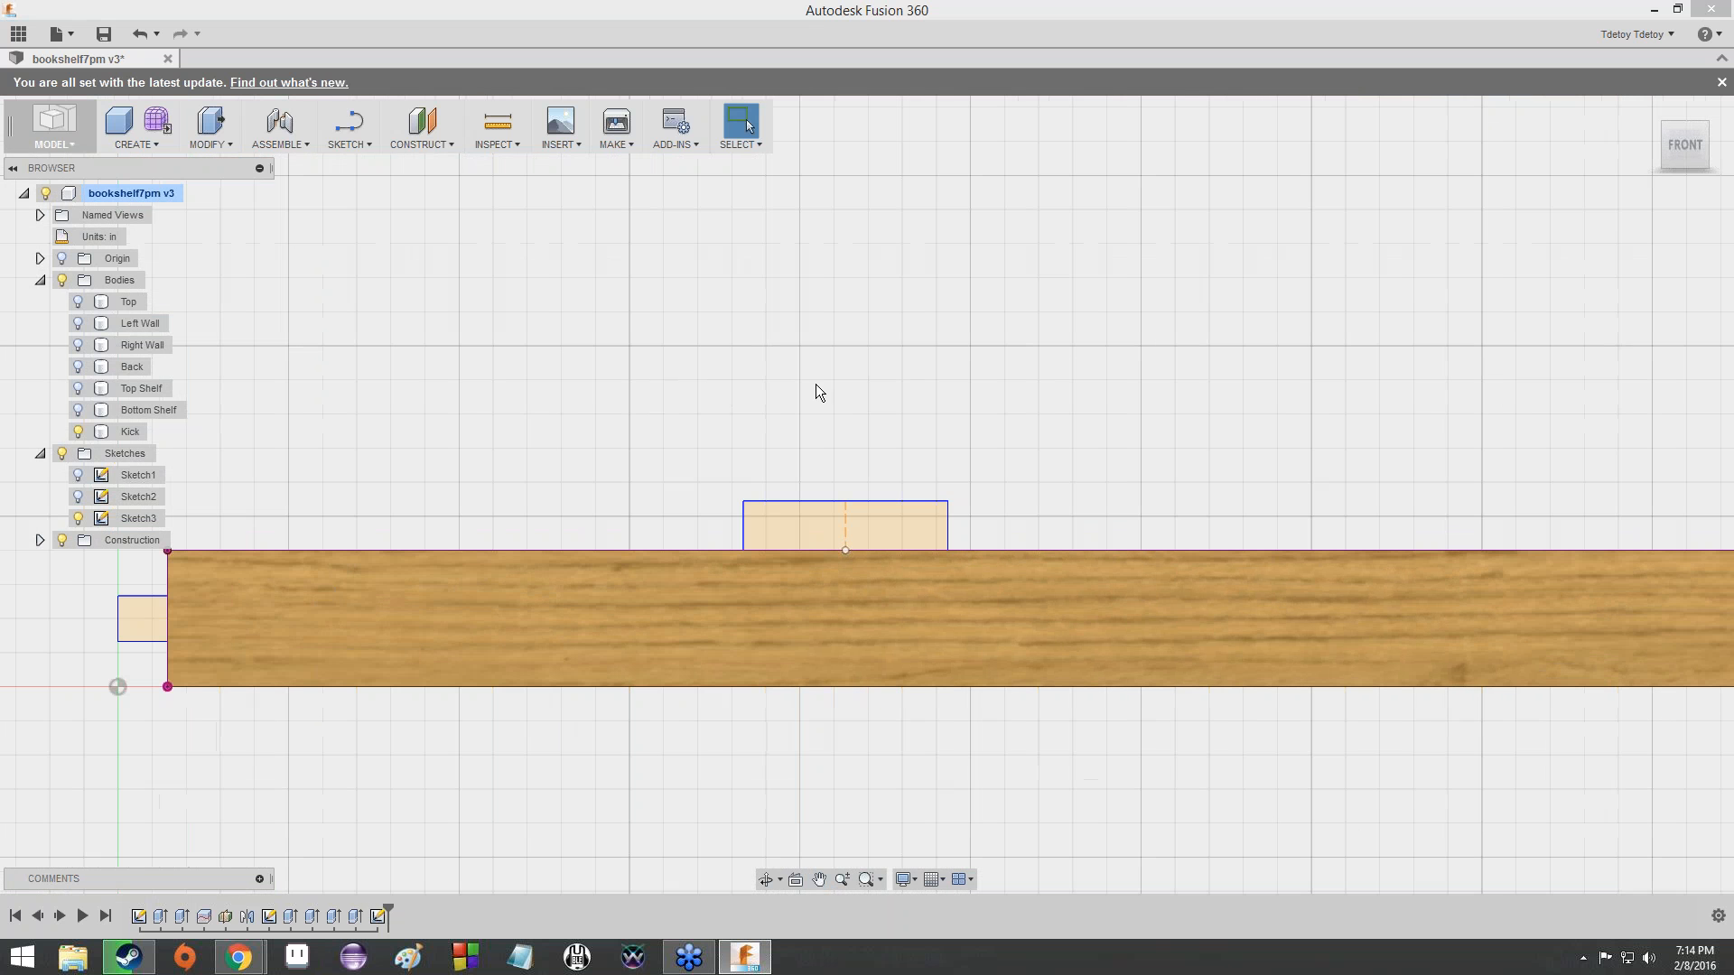
{"action": "double_click", "coordinate": [137, 518]}
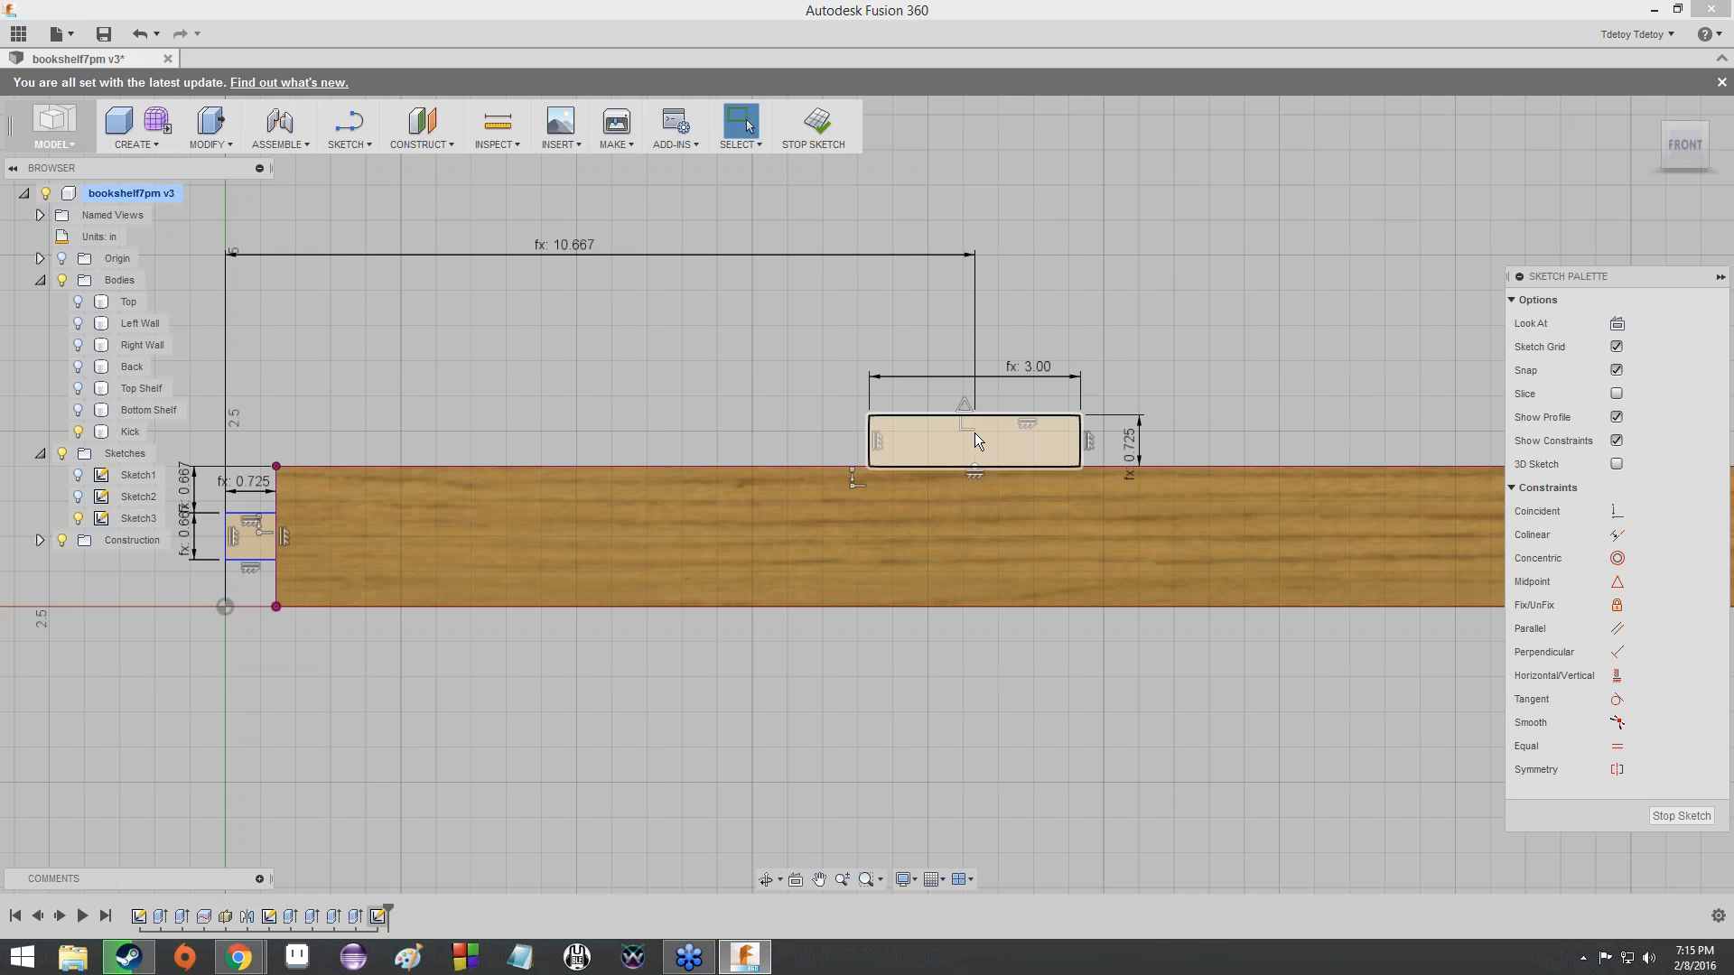
- Start the Line tool and examine the midpoint and vertical centre line of the tab on the Kick's upper edge
{"action": "left_click", "coordinate": [336, 143]}
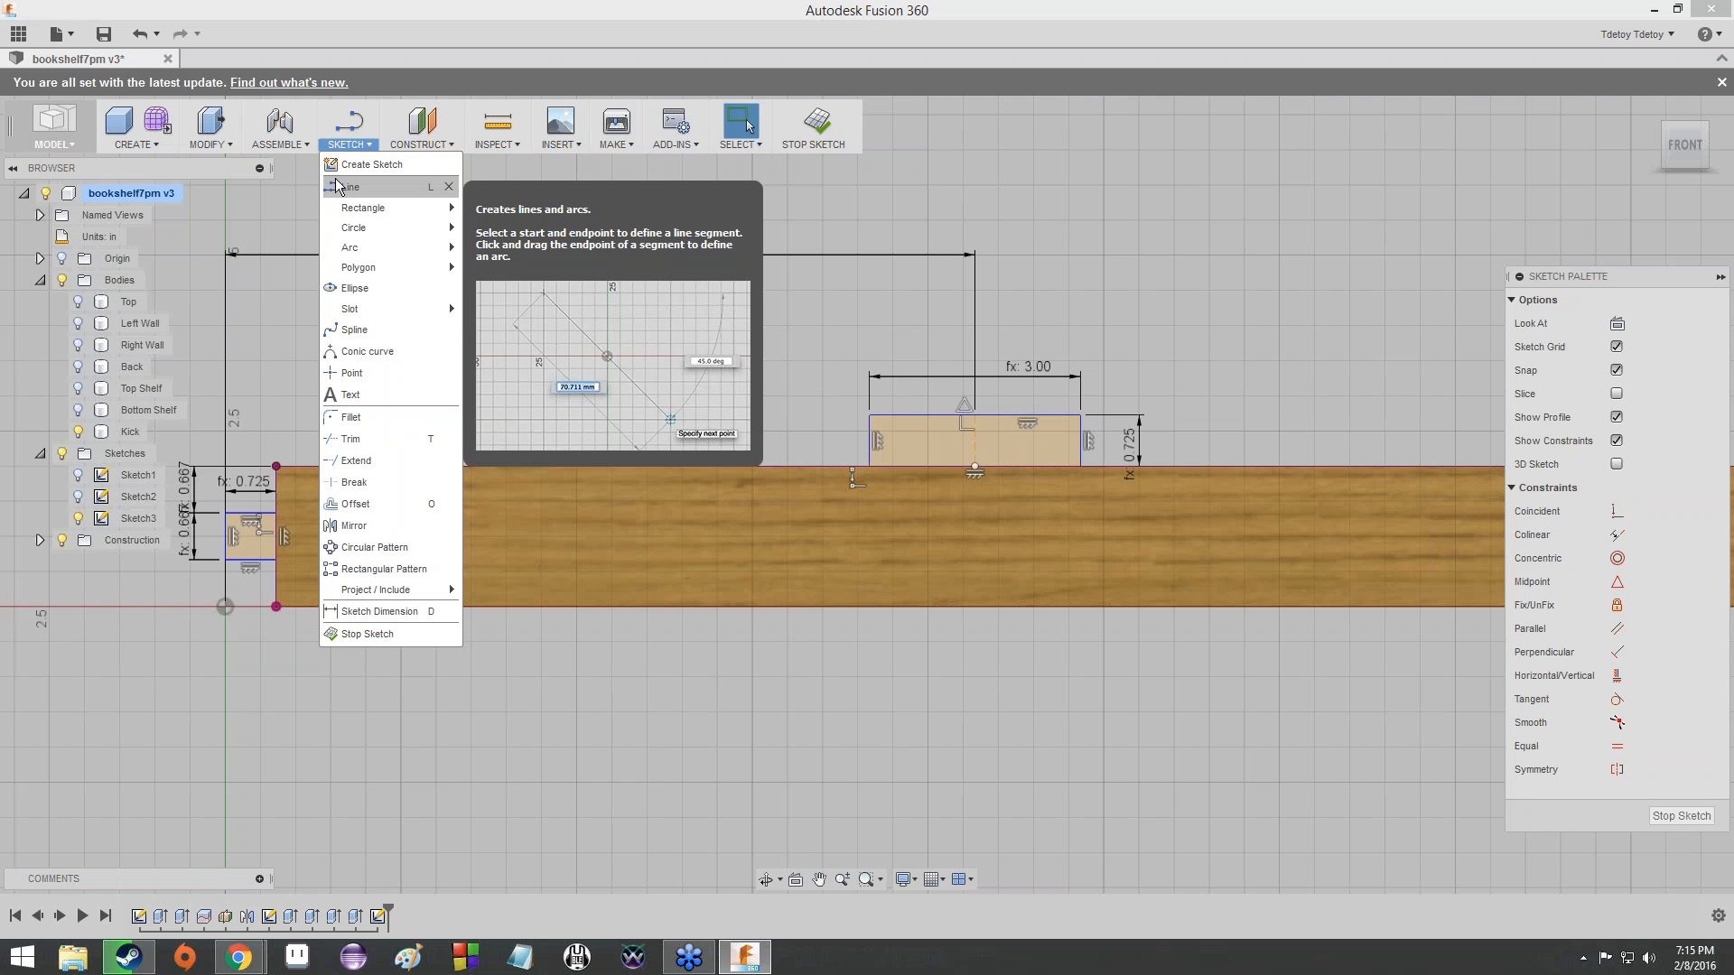
{"action": "left_click", "coordinate": [337, 186]}
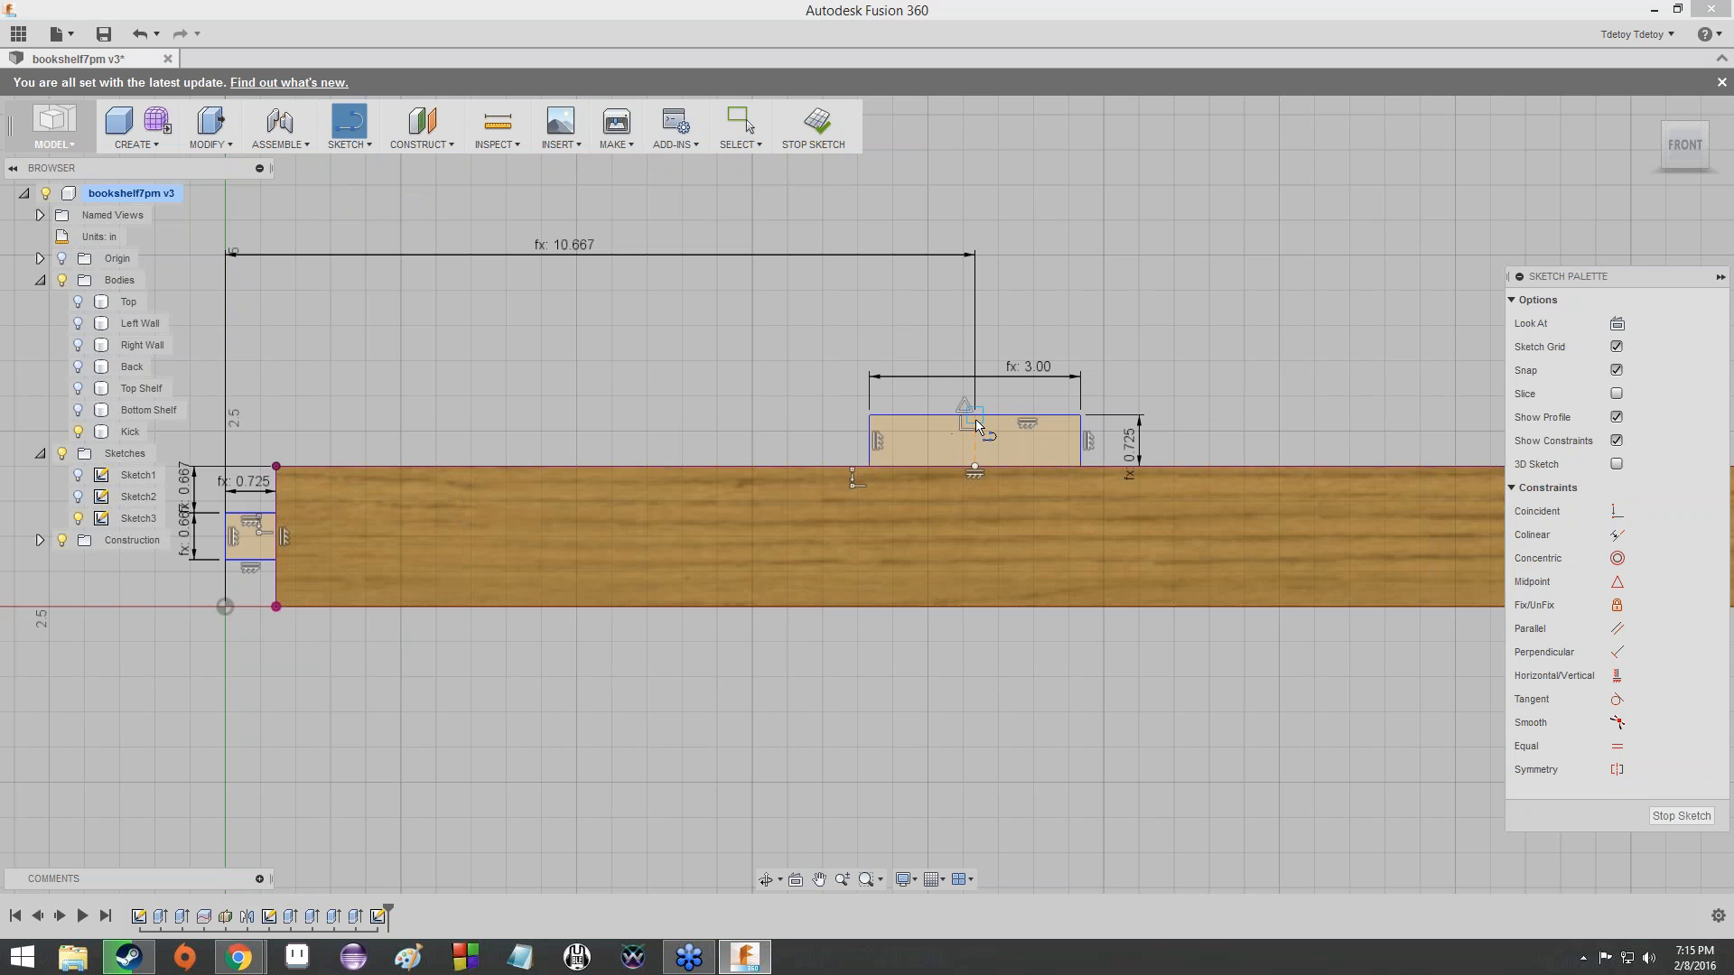
{"action": "scroll", "coordinate": [986, 419], "scroll_direction": "up", "scroll_amount": 5}
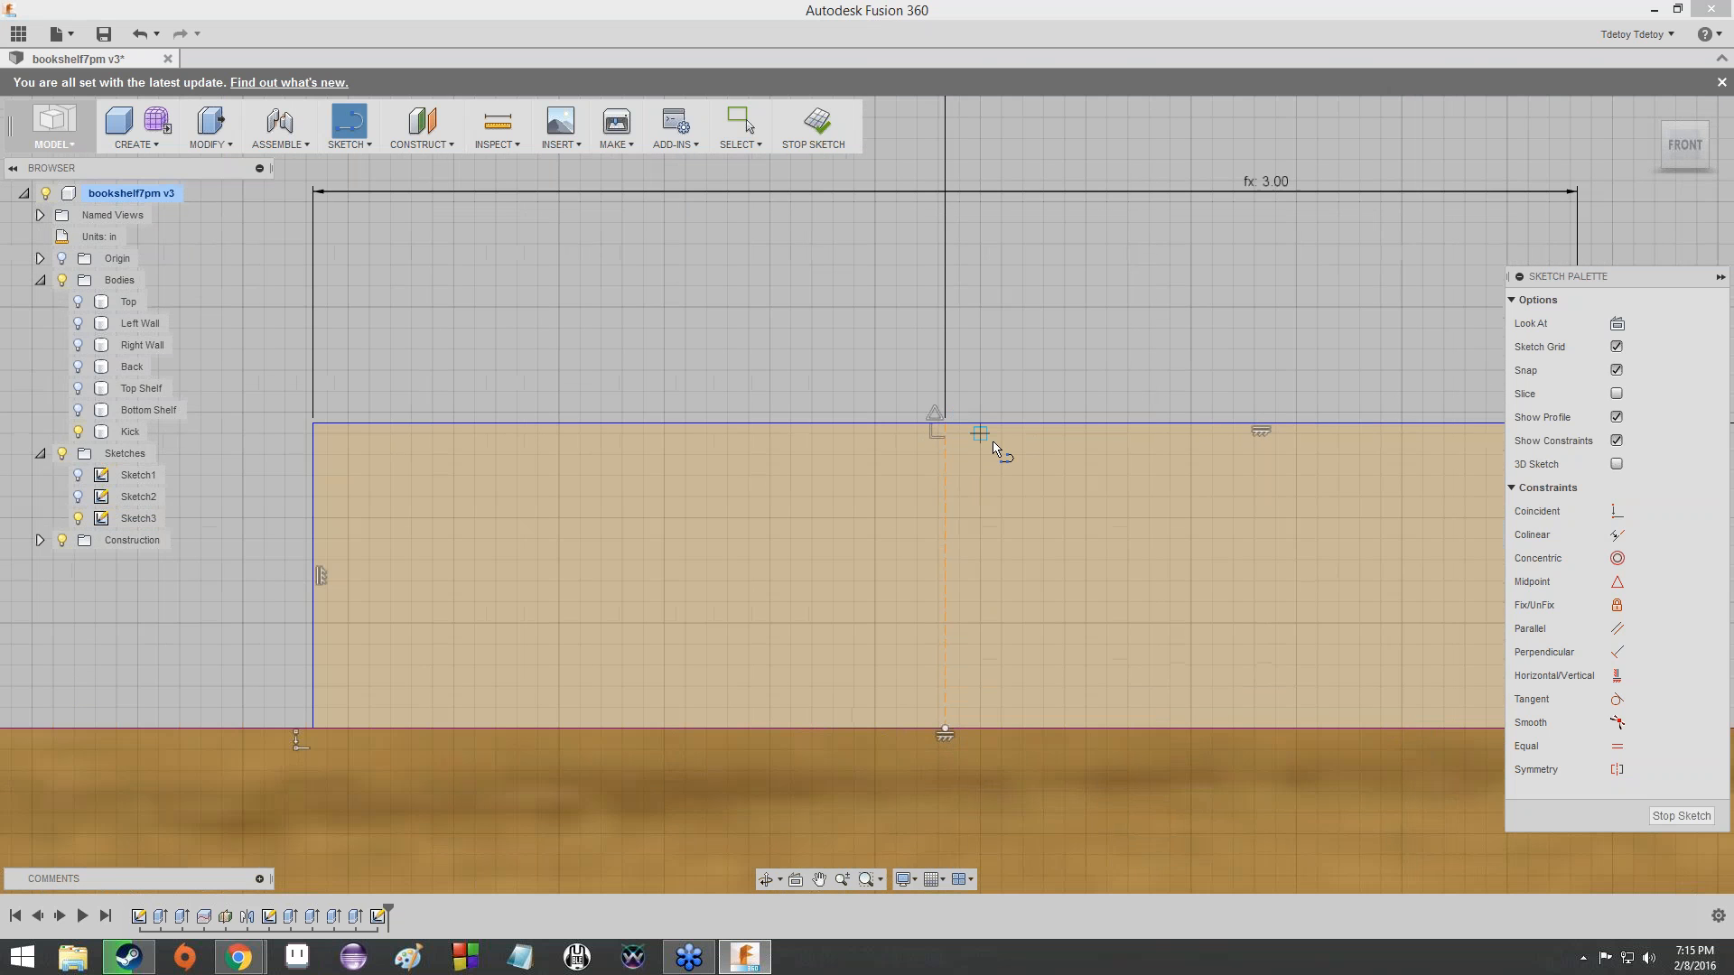
{"action": "scroll", "coordinate": [964, 417], "scroll_direction": "down", "scroll_amount": 2}
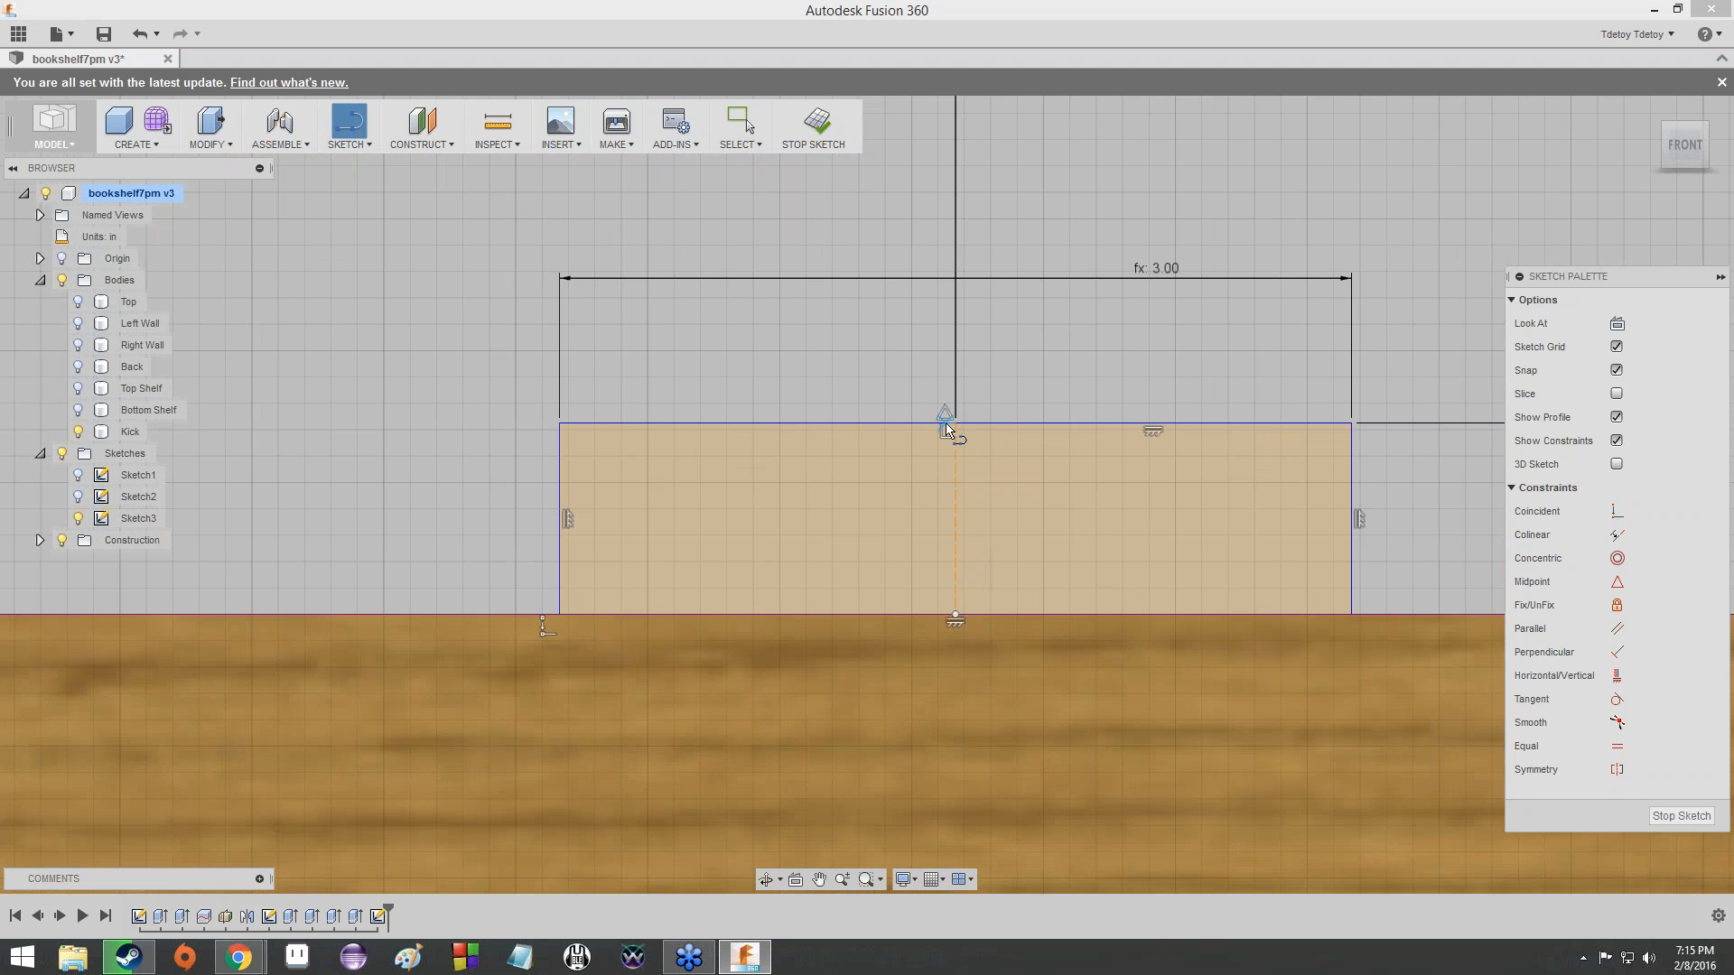
{"action": "scroll", "coordinate": [950, 422], "scroll_direction": "up", "scroll_amount": 5}
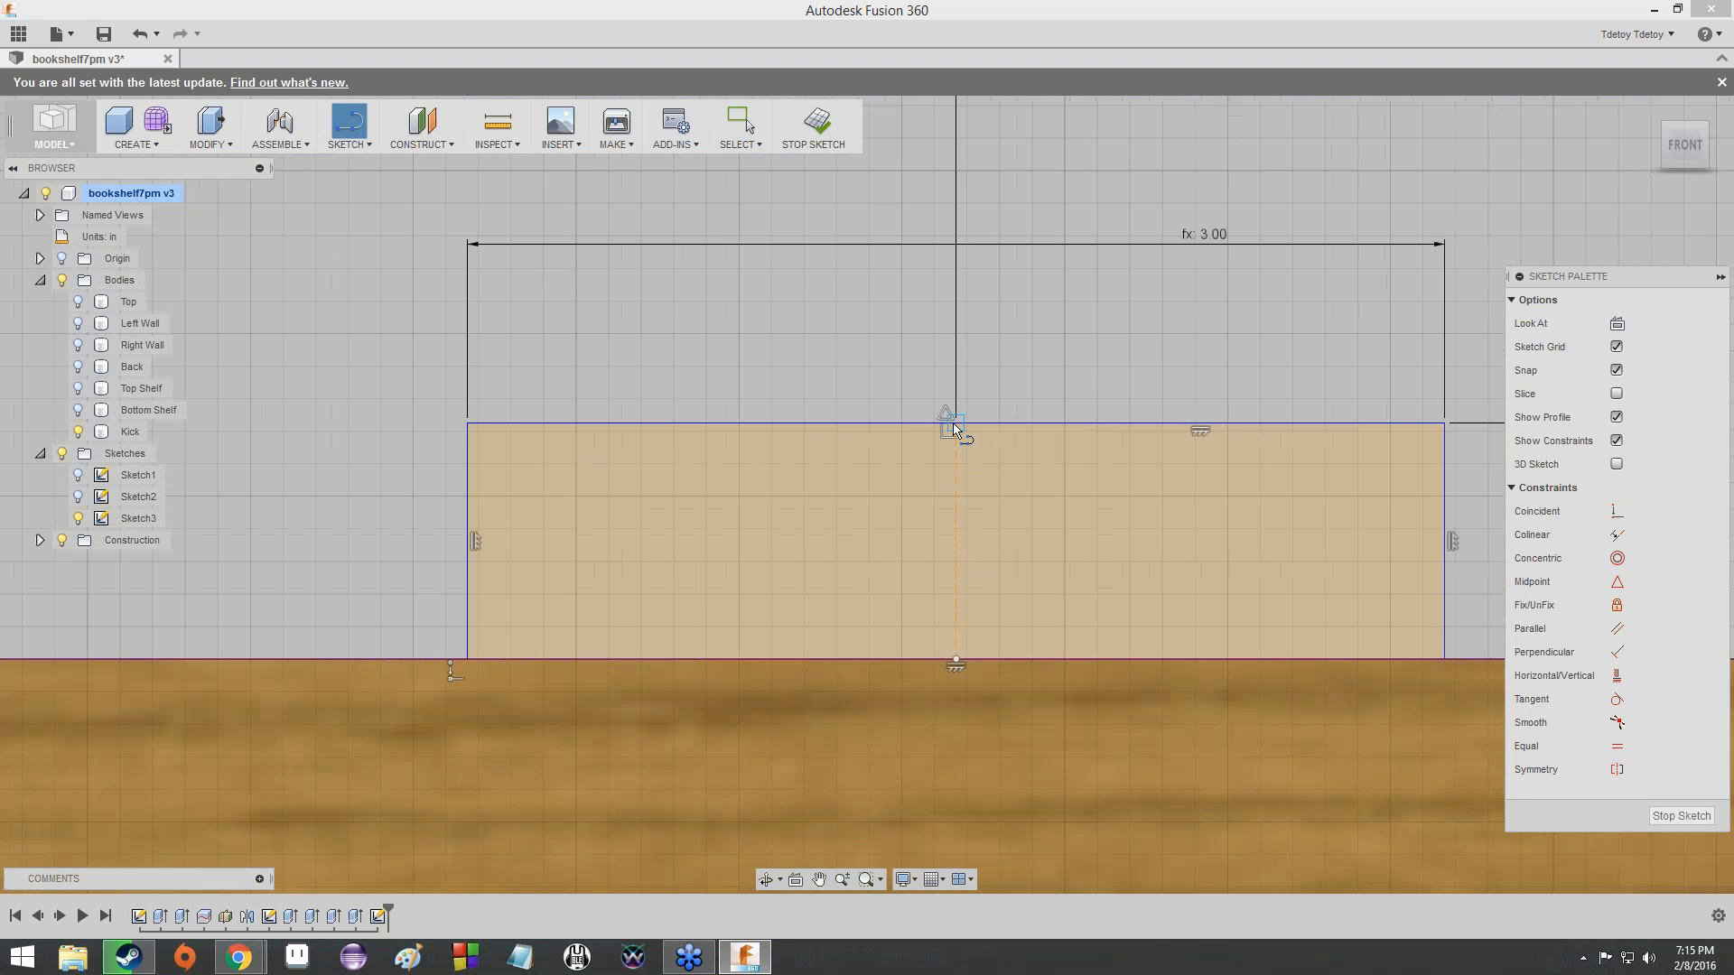
{"action": "scroll", "coordinate": [881, 484], "scroll_direction": "up", "scroll_amount": 4}
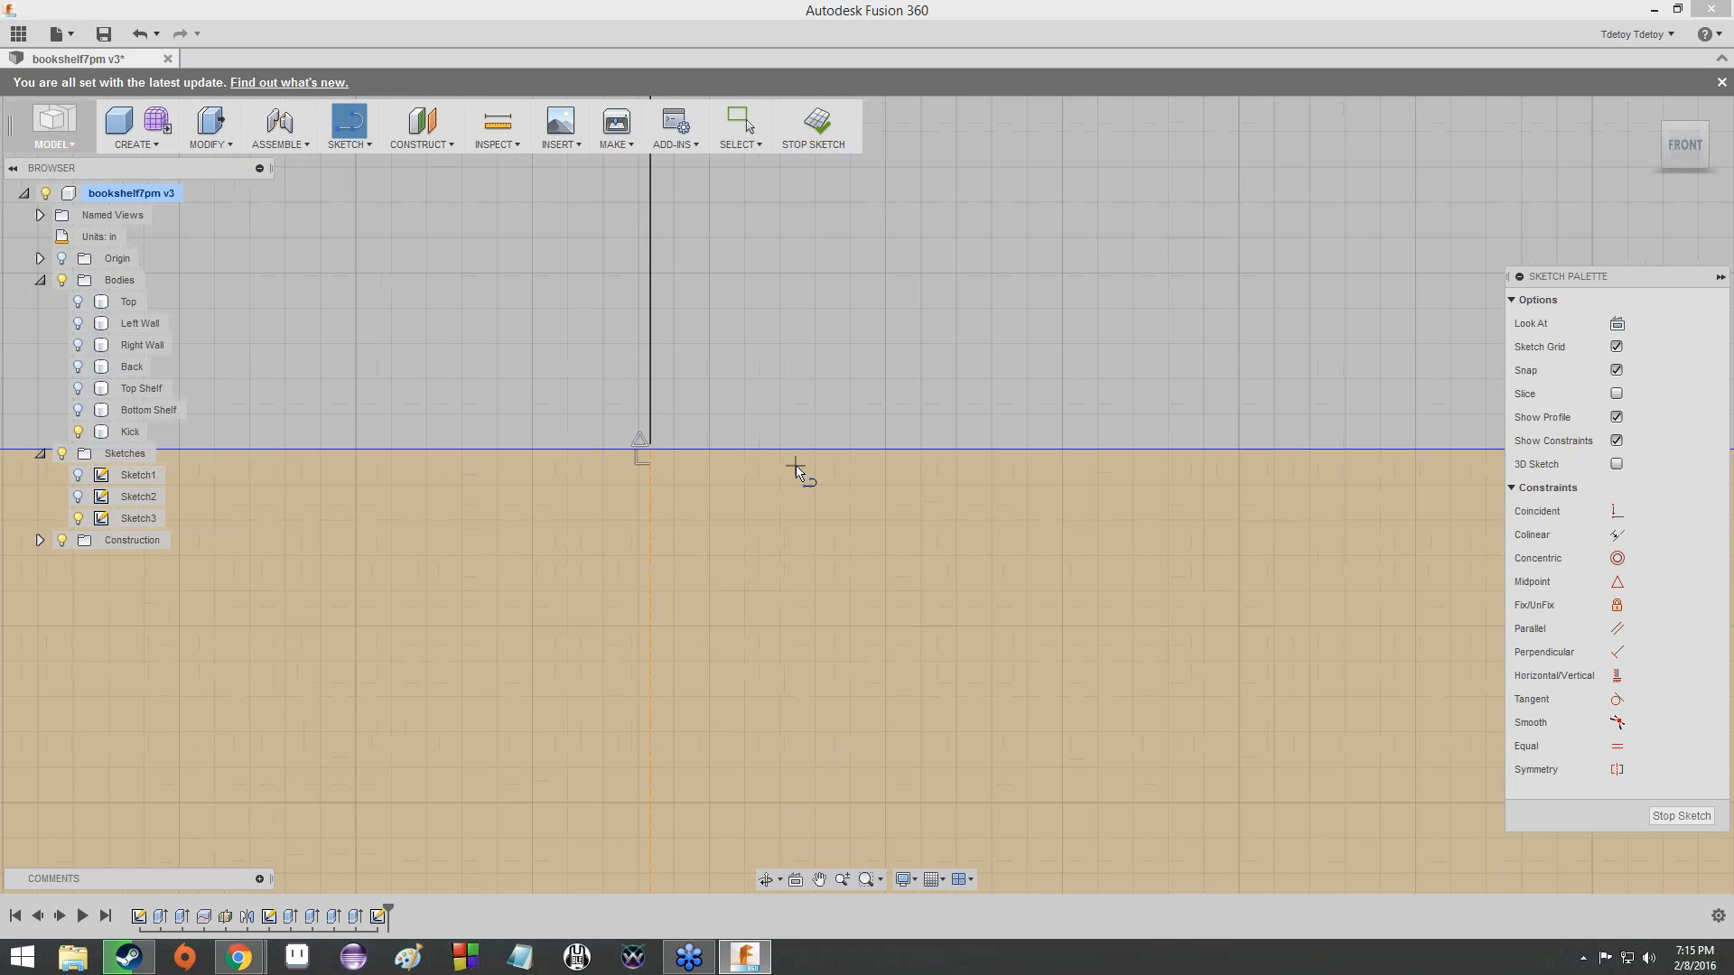
{"action": "scroll", "coordinate": [704, 553], "scroll_direction": "down", "scroll_amount": 2}
{"action": "scroll", "coordinate": [704, 553], "scroll_direction": "down", "scroll_amount": 5}
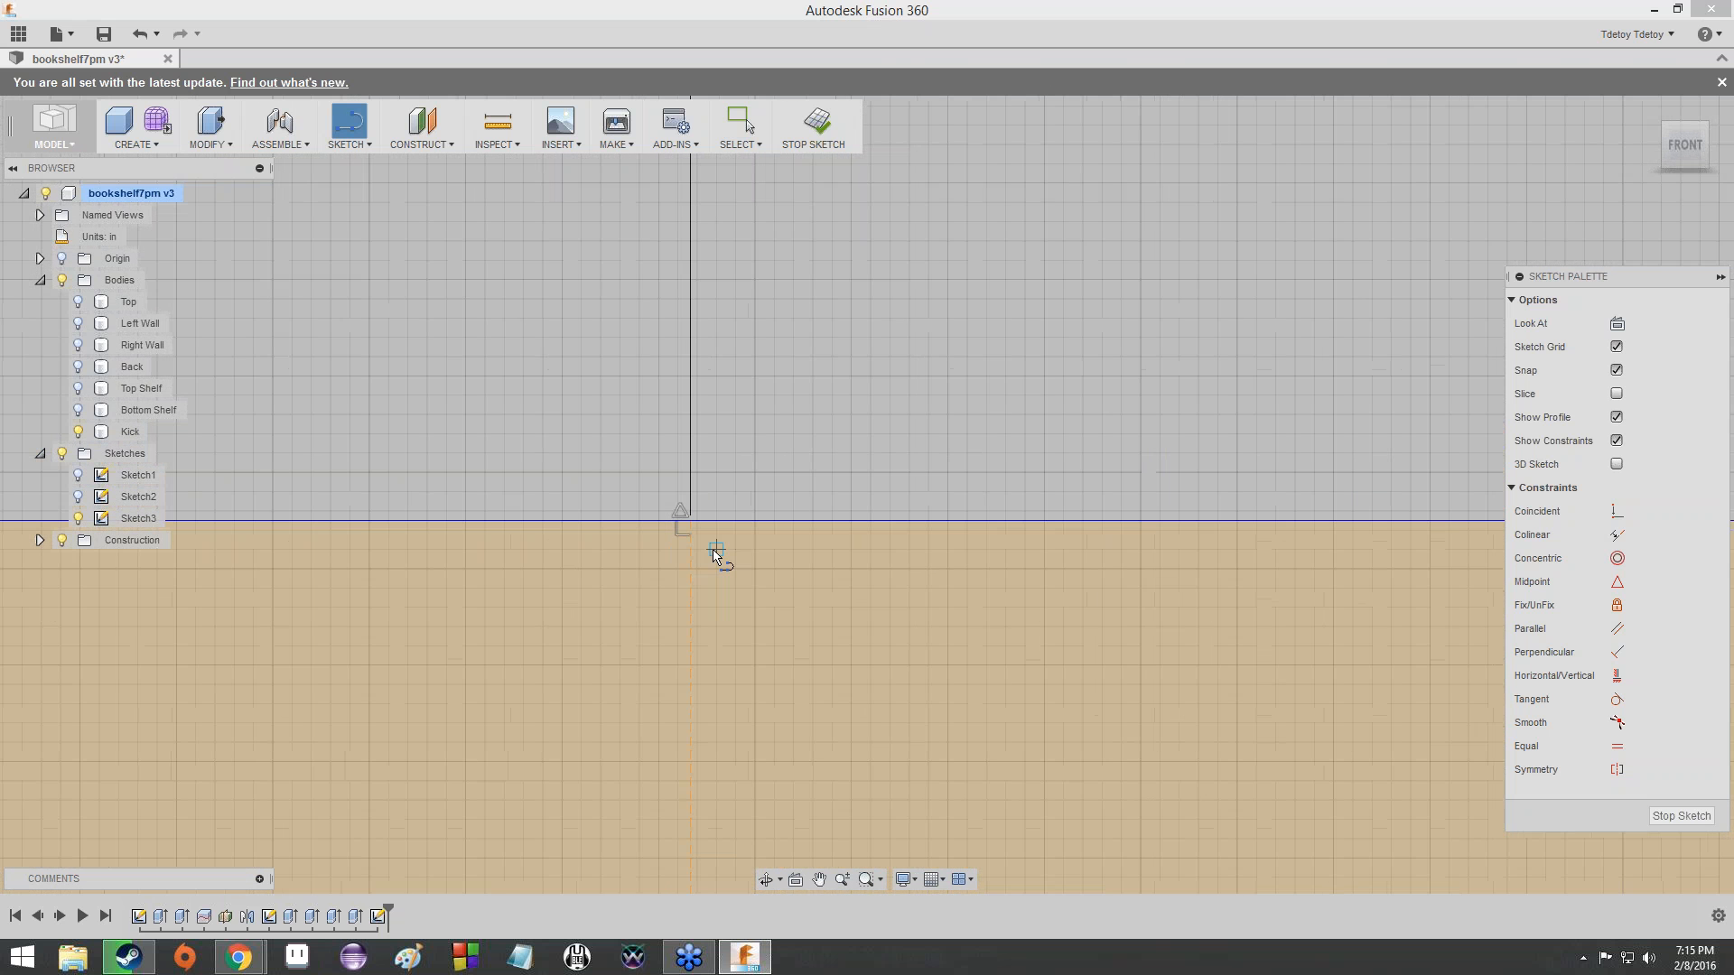
{"action": "scroll", "coordinate": [764, 451], "scroll_direction": "down", "scroll_amount": 1}
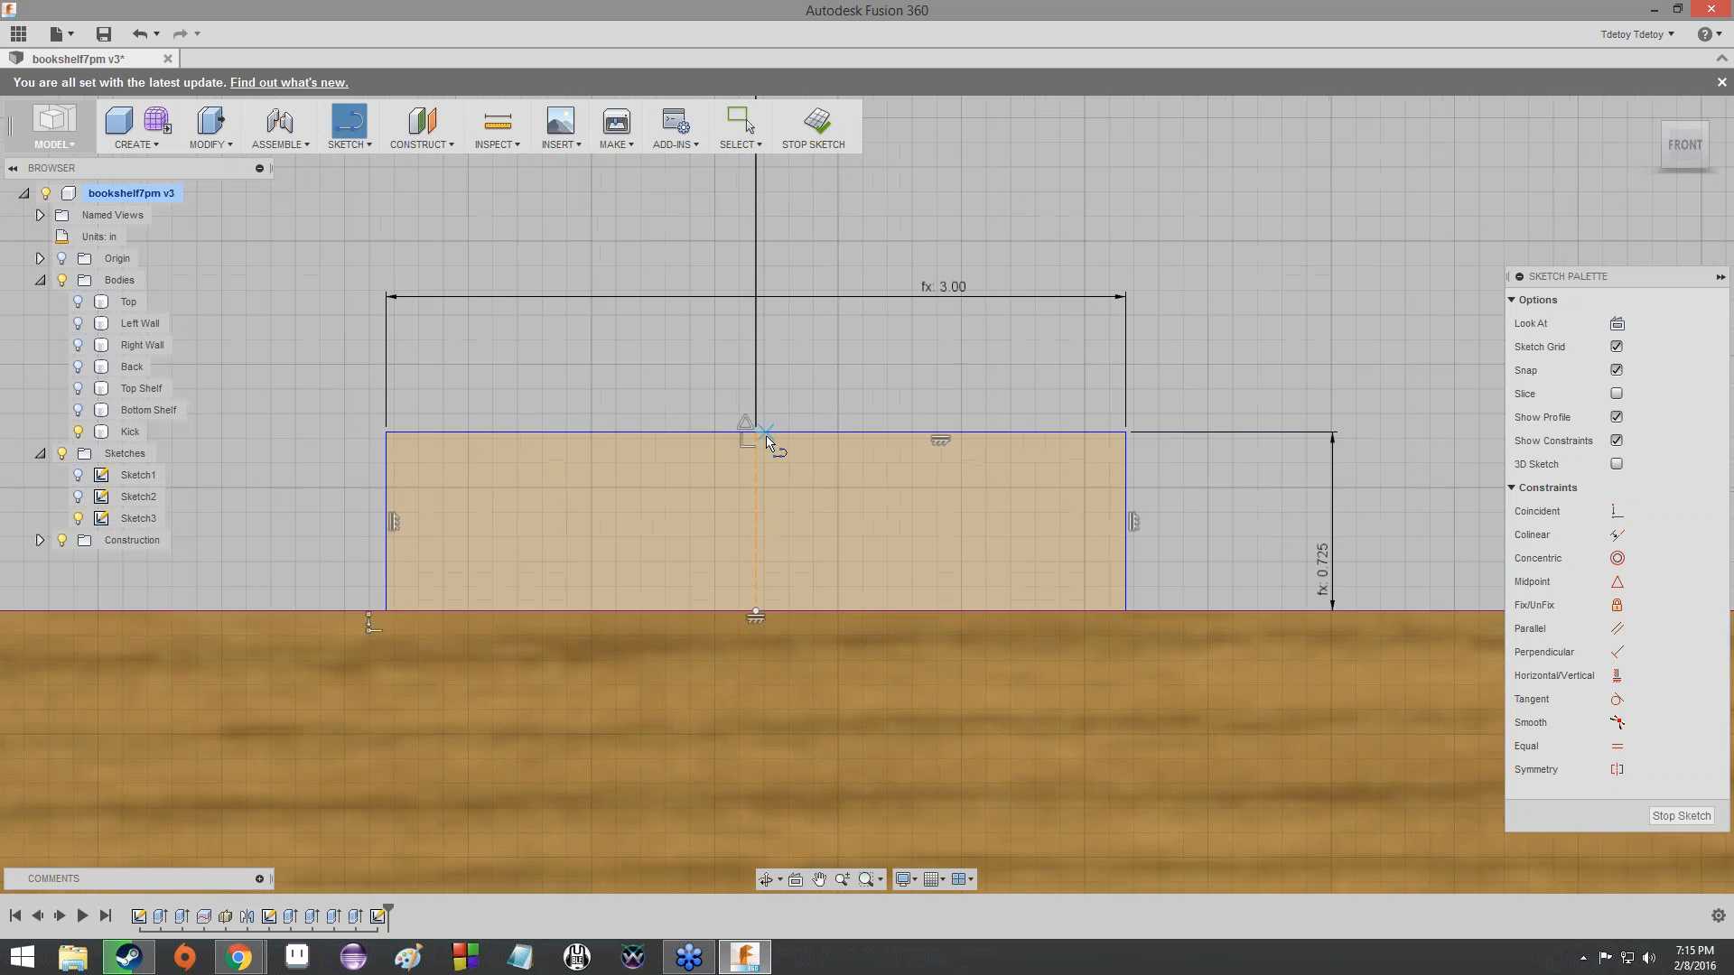
{"action": "scroll", "coordinate": [740, 428], "scroll_direction": "up", "scroll_amount": 3}
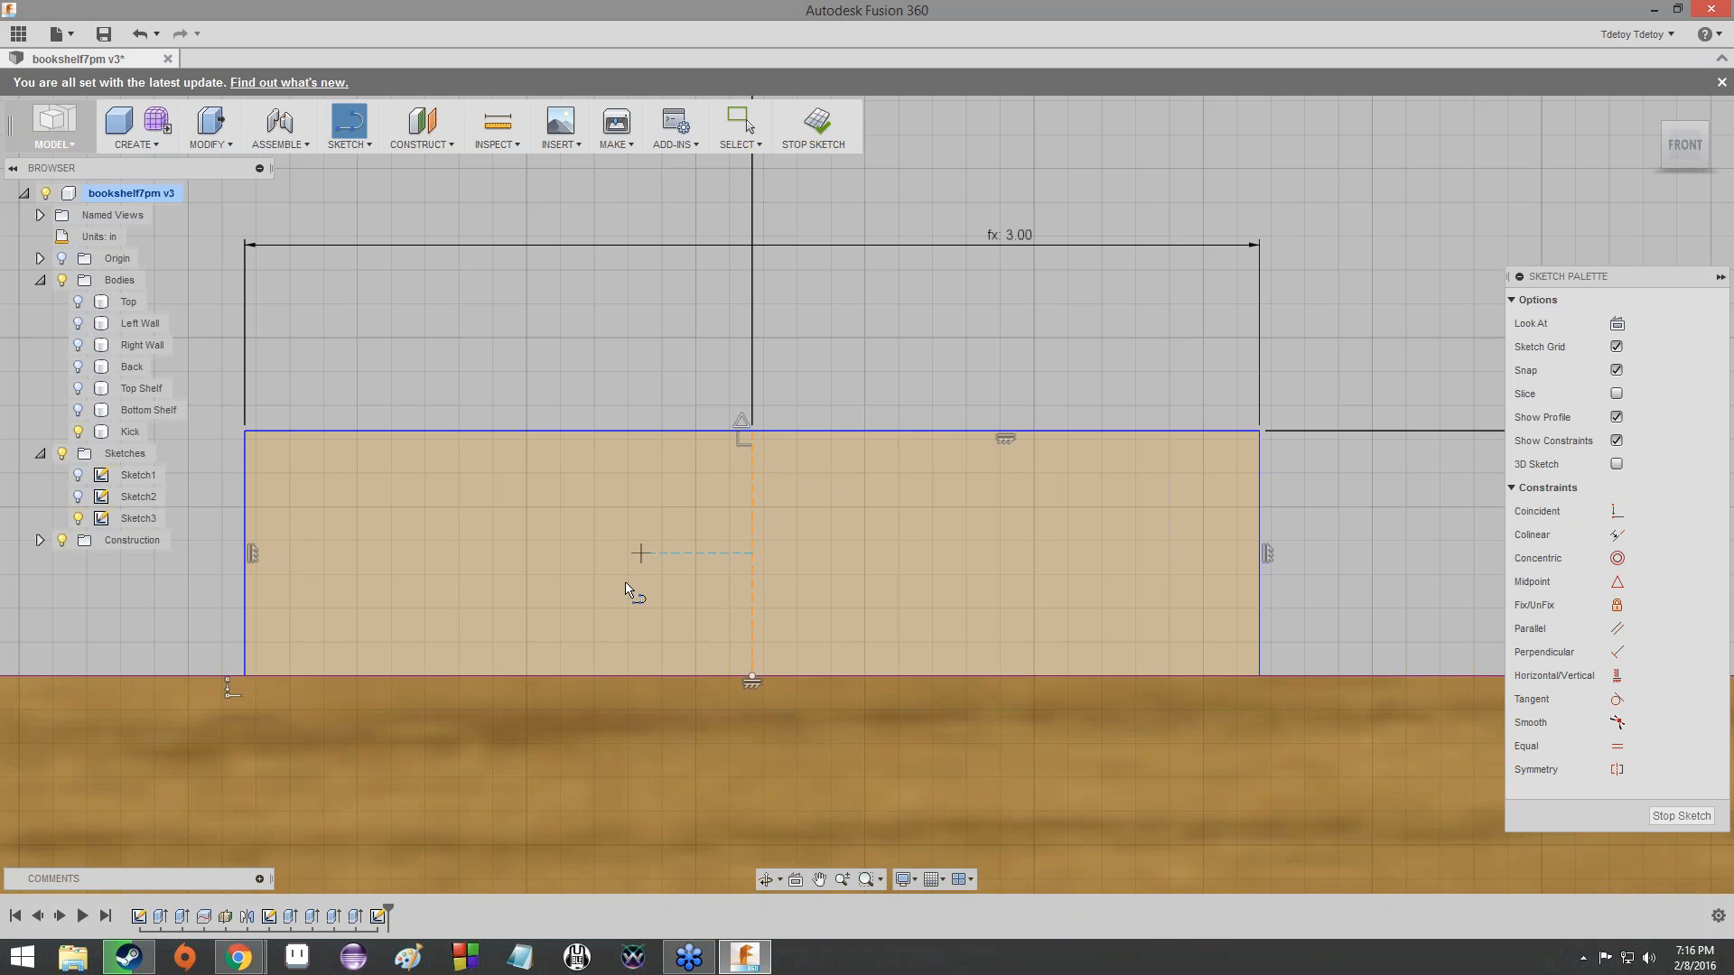
- Examine the tab at the Kick's end and compare it with the upper-edge tab, and exit the Line tool
{"action": "middle_click_drag", "start_coordinate": [620, 593], "coordinate": [1541, 211]}
{"action": "scroll", "coordinate": [631, 475], "scroll_direction": "down", "scroll_amount": 1}
{"action": "middle_click_drag", "start_coordinate": [631, 476], "coordinate": [1445, 381]}
{"action": "scroll", "coordinate": [870, 518], "scroll_direction": "down", "scroll_amount": 3}
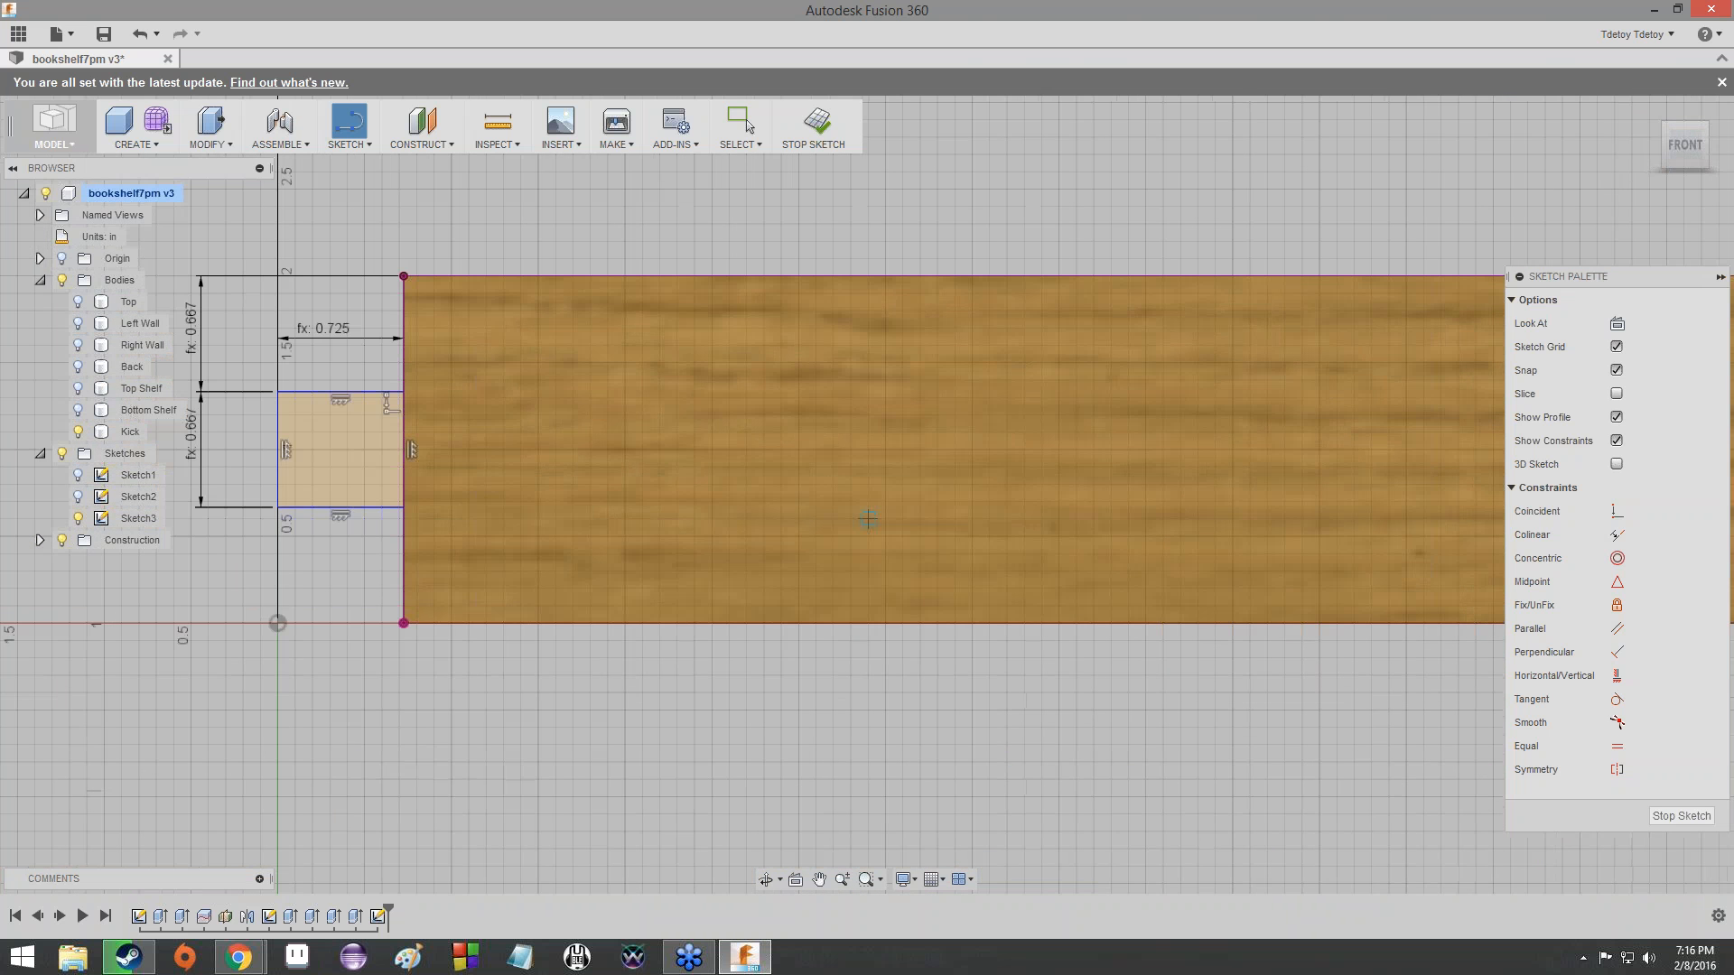
{"action": "middle_click_drag", "start_coordinate": [527, 473], "coordinate": [933, 457]}
{"action": "scroll", "coordinate": [768, 434], "scroll_direction": "up", "scroll_amount": 6}
{"action": "scroll", "coordinate": [713, 466], "scroll_direction": "up", "scroll_amount": 2}
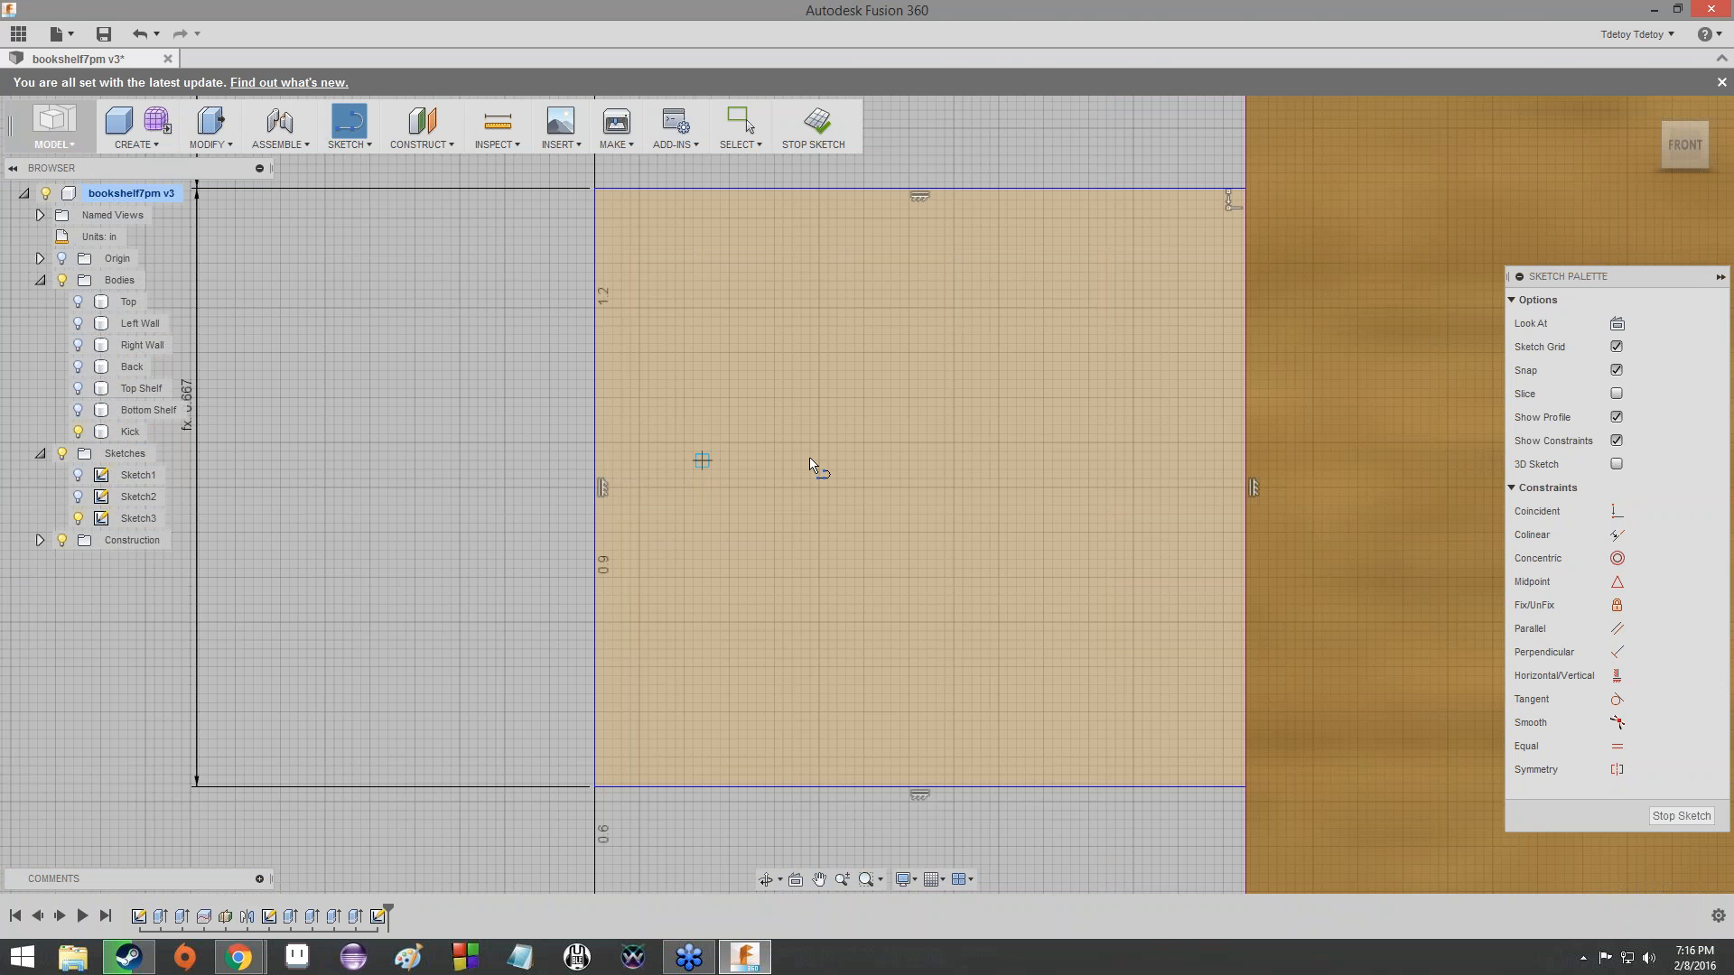
{"action": "scroll", "coordinate": [825, 465], "scroll_direction": "down", "scroll_amount": 4}
{"action": "scroll", "coordinate": [845, 474], "scroll_direction": "down", "scroll_amount": 2}
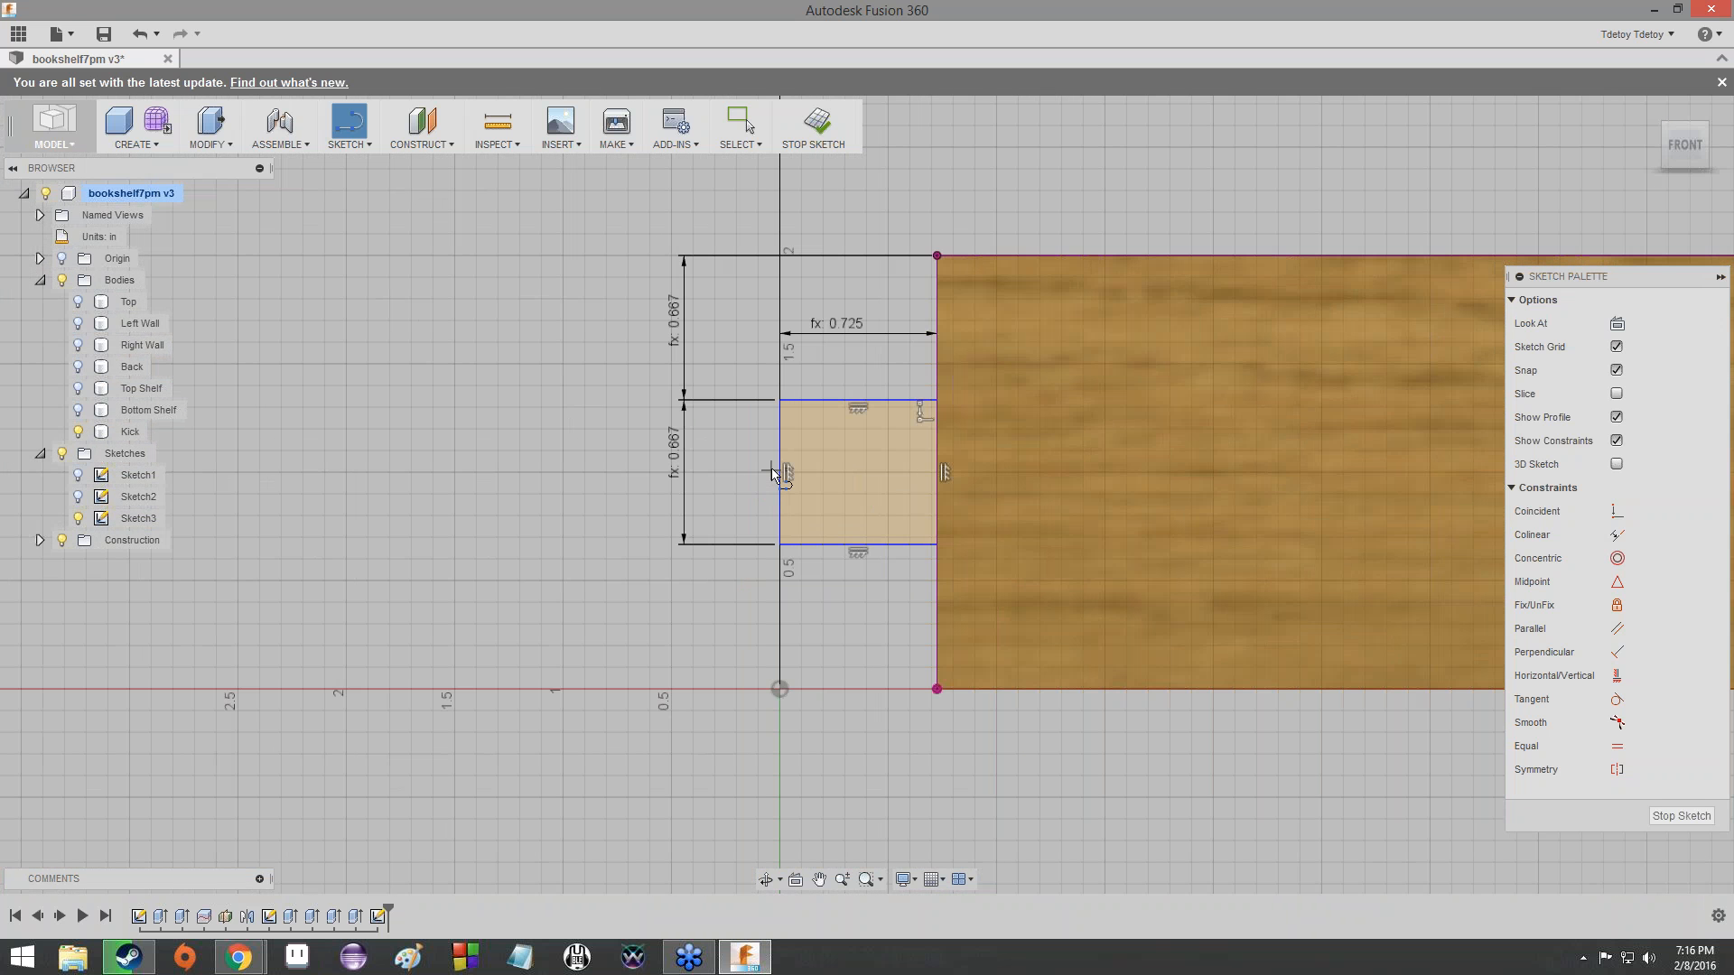
{"action": "scroll", "coordinate": [1276, 338], "scroll_direction": "down", "scroll_amount": 1}
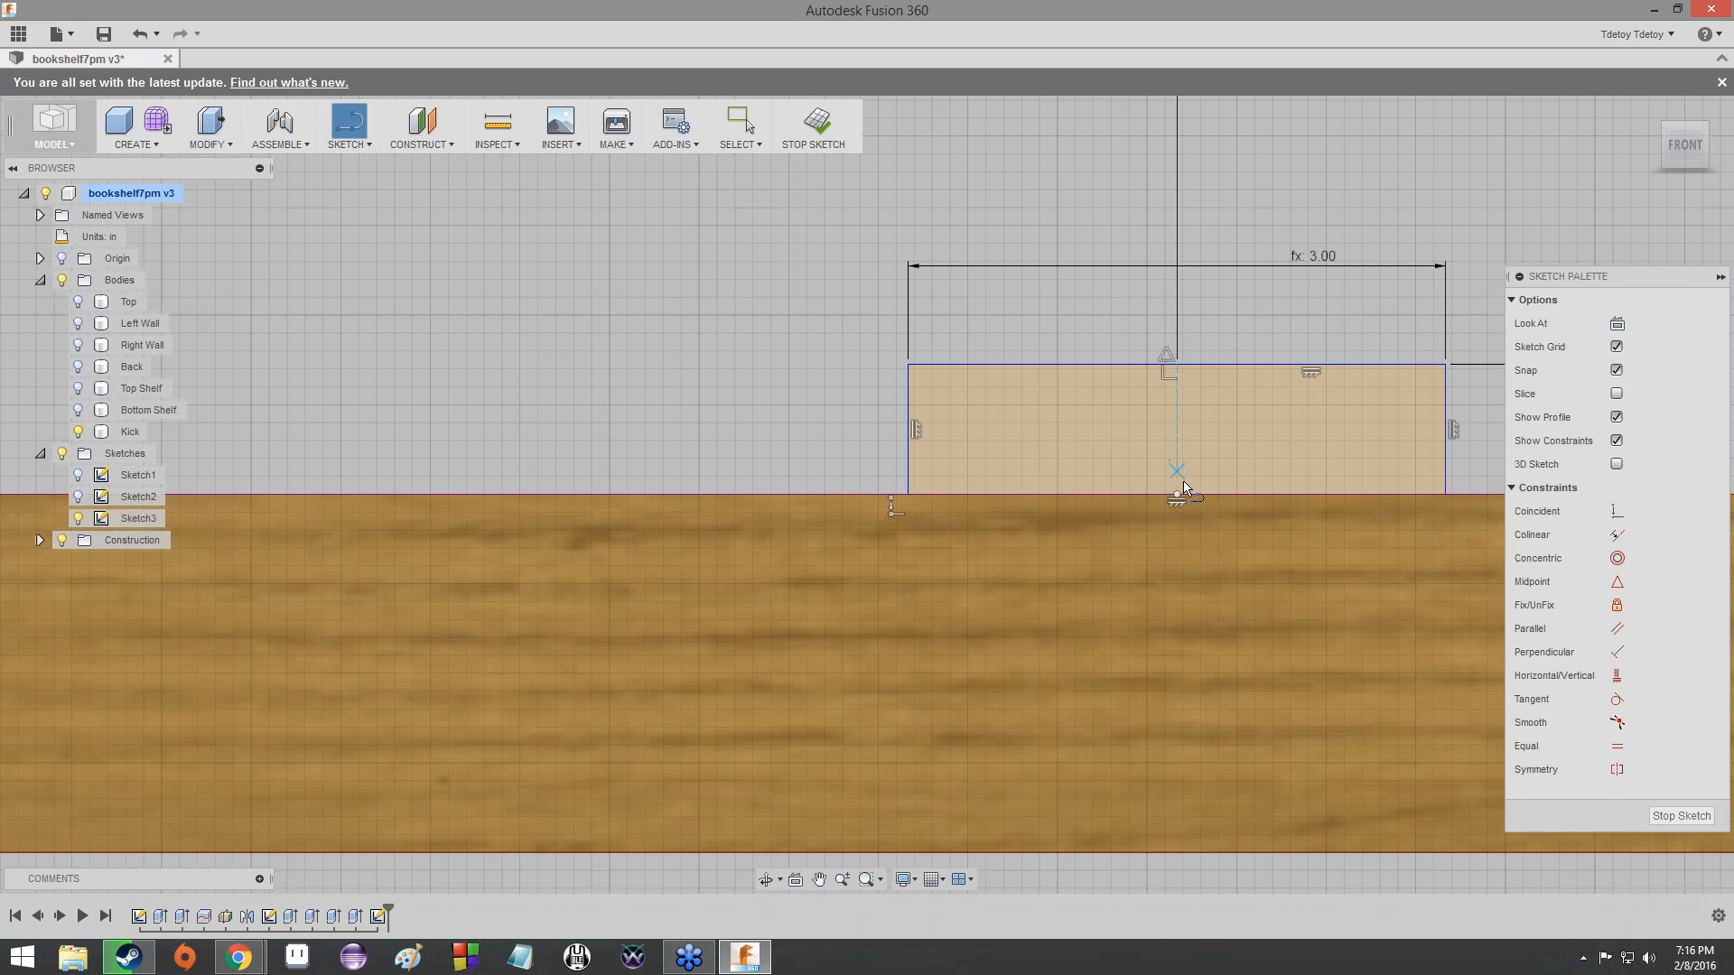
{"action": "scroll", "coordinate": [1273, 471], "scroll_direction": "down", "scroll_amount": 2}
{"action": "middle_click_drag", "start_coordinate": [1219, 467], "coordinate": [736, 479]}
{"action": "scroll", "coordinate": [735, 476], "scroll_direction": "up", "scroll_amount": 4}
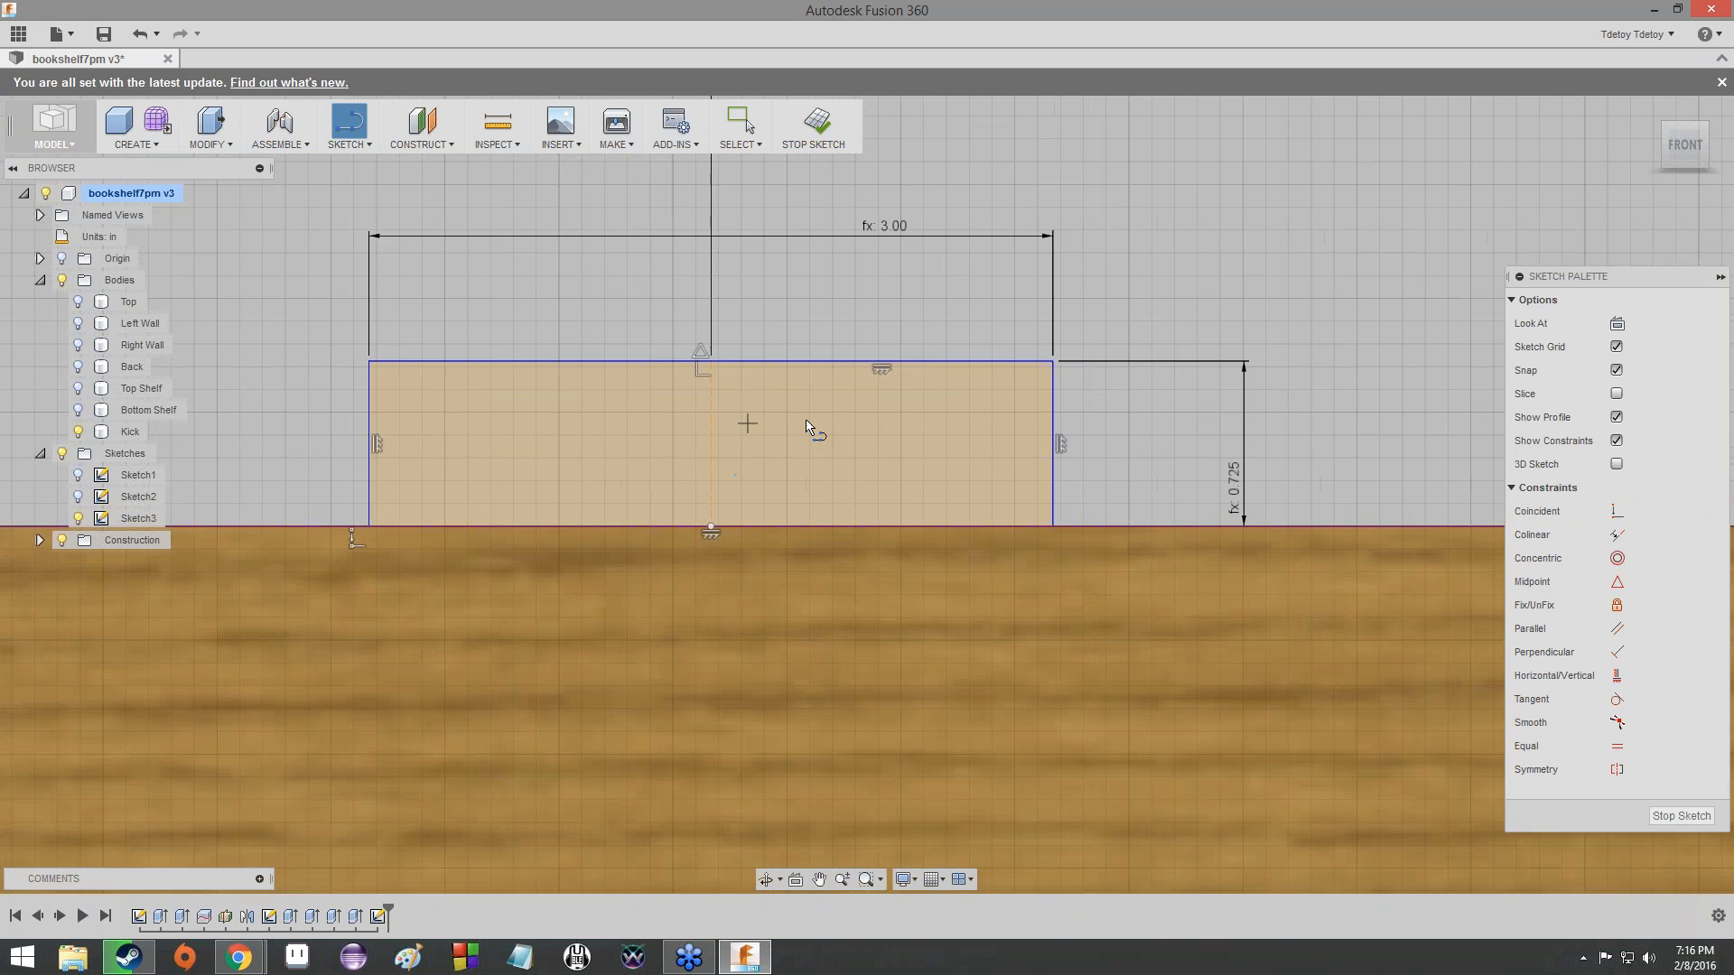
{"action": "scroll", "coordinate": [813, 425], "scroll_direction": "down", "scroll_amount": 3}
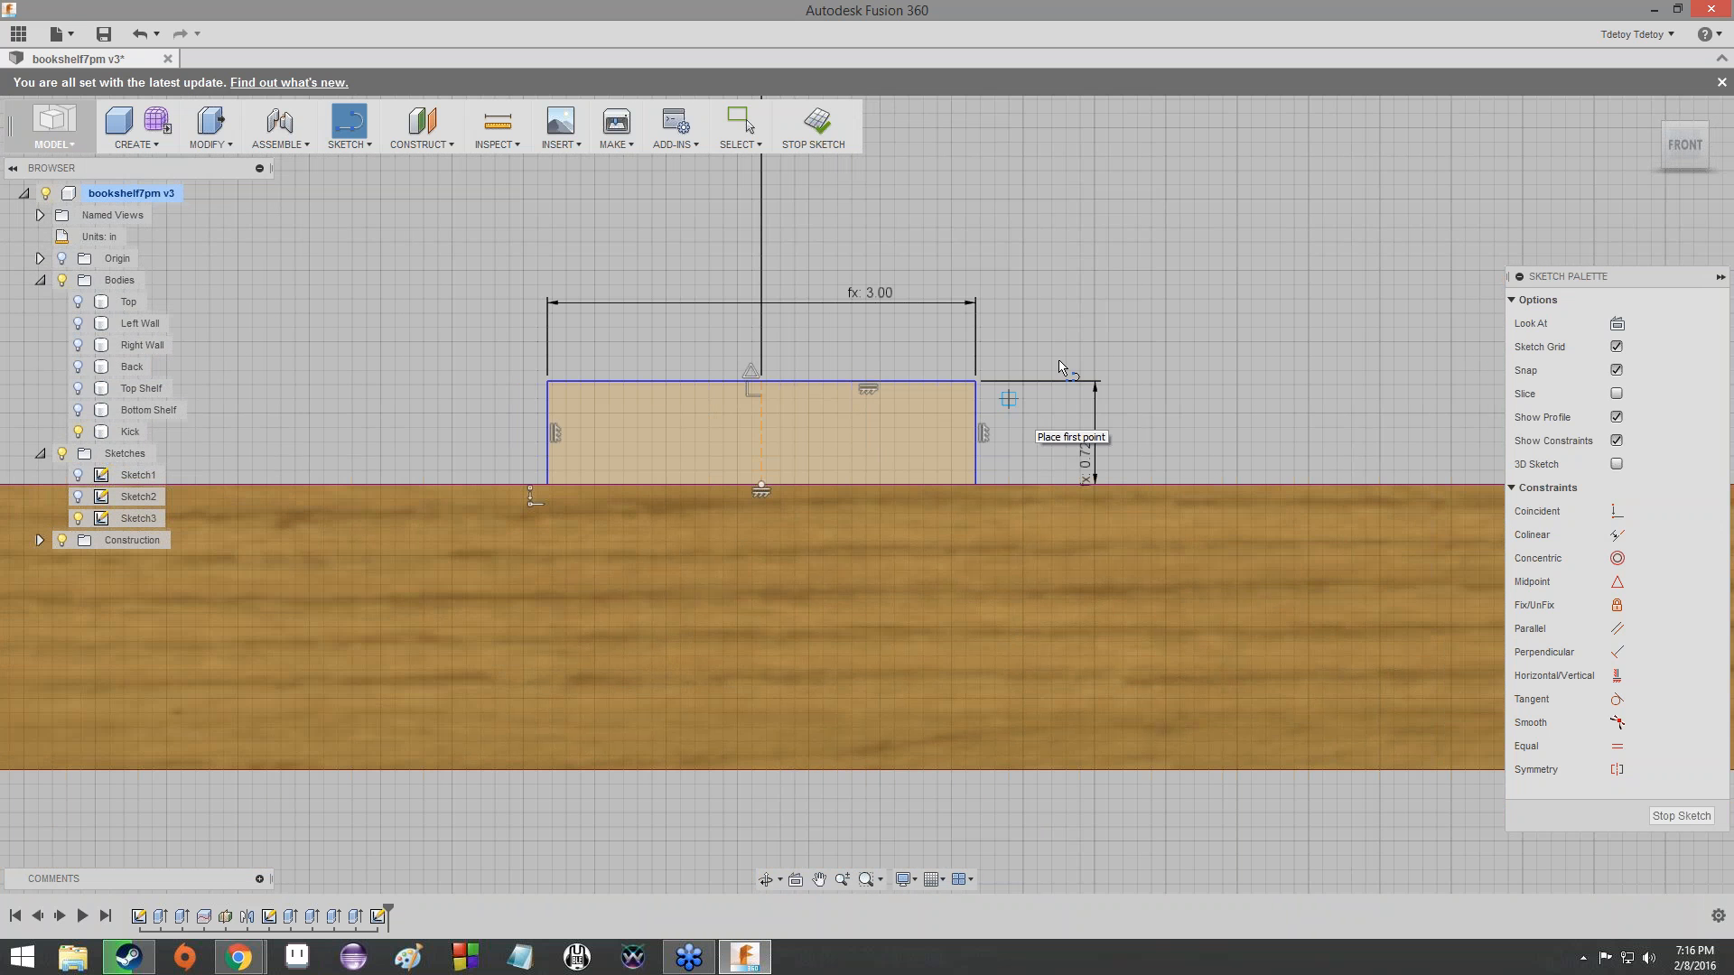
{"action": "key", "text": "Escape"}
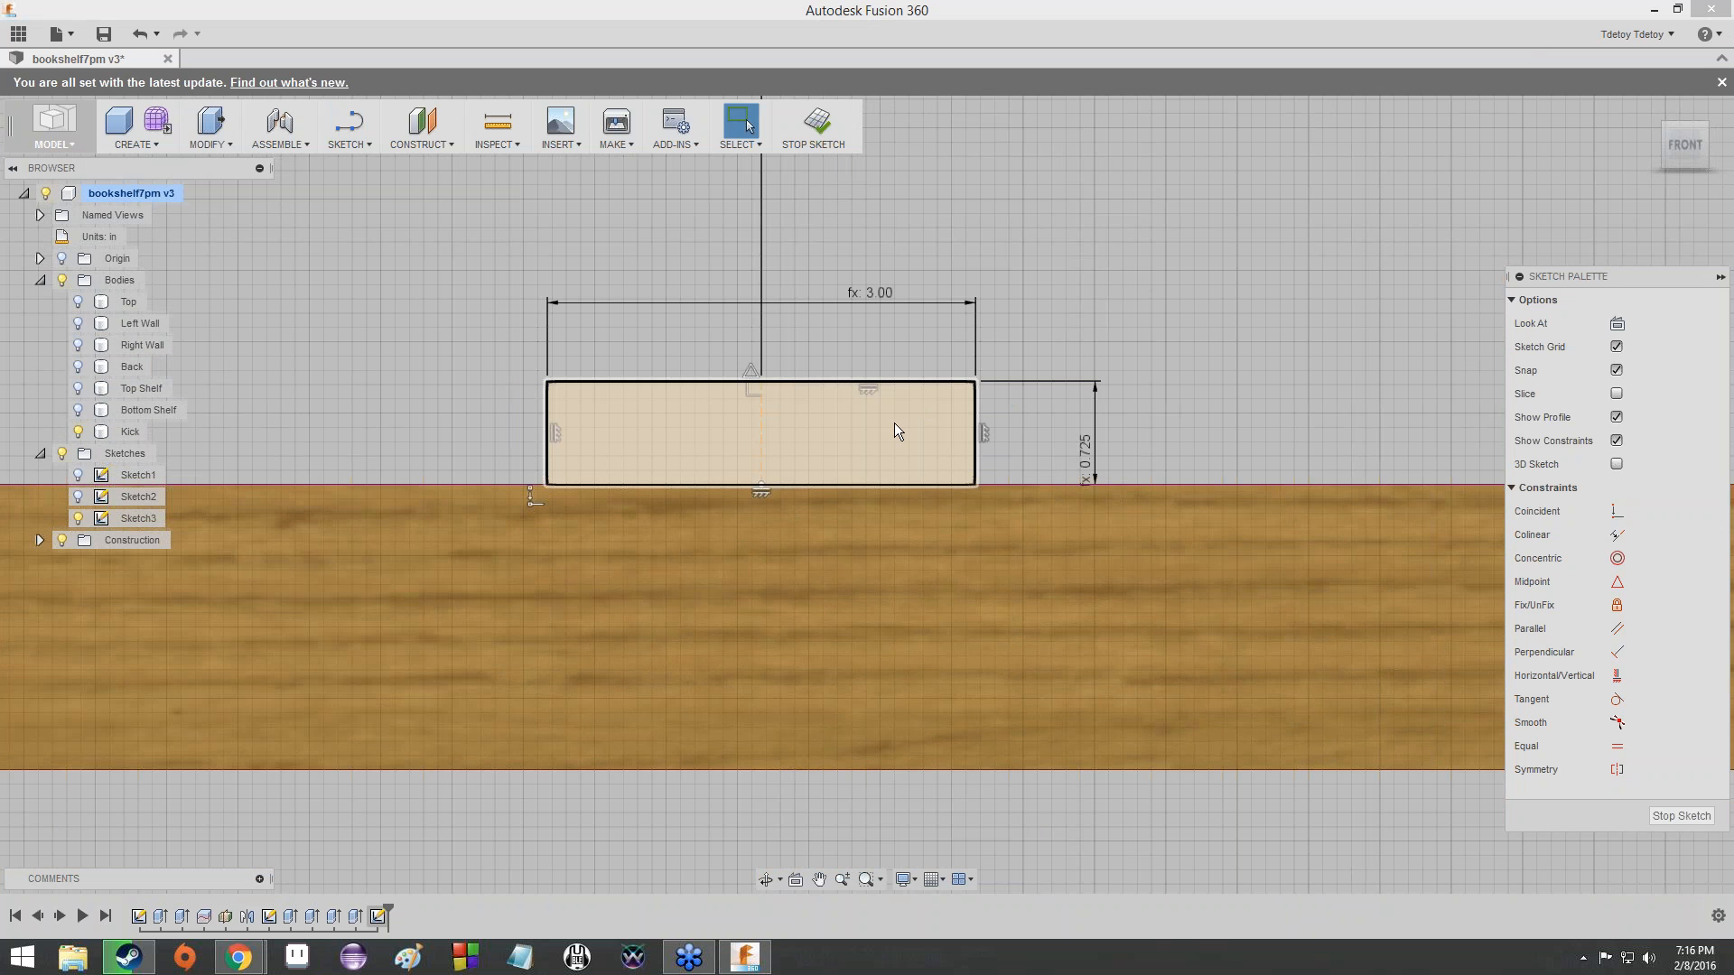
- Switch the upper-edge tab's vertical centre line to normal geometry and back to construction
{"action": "left_click", "coordinate": [759, 442]}
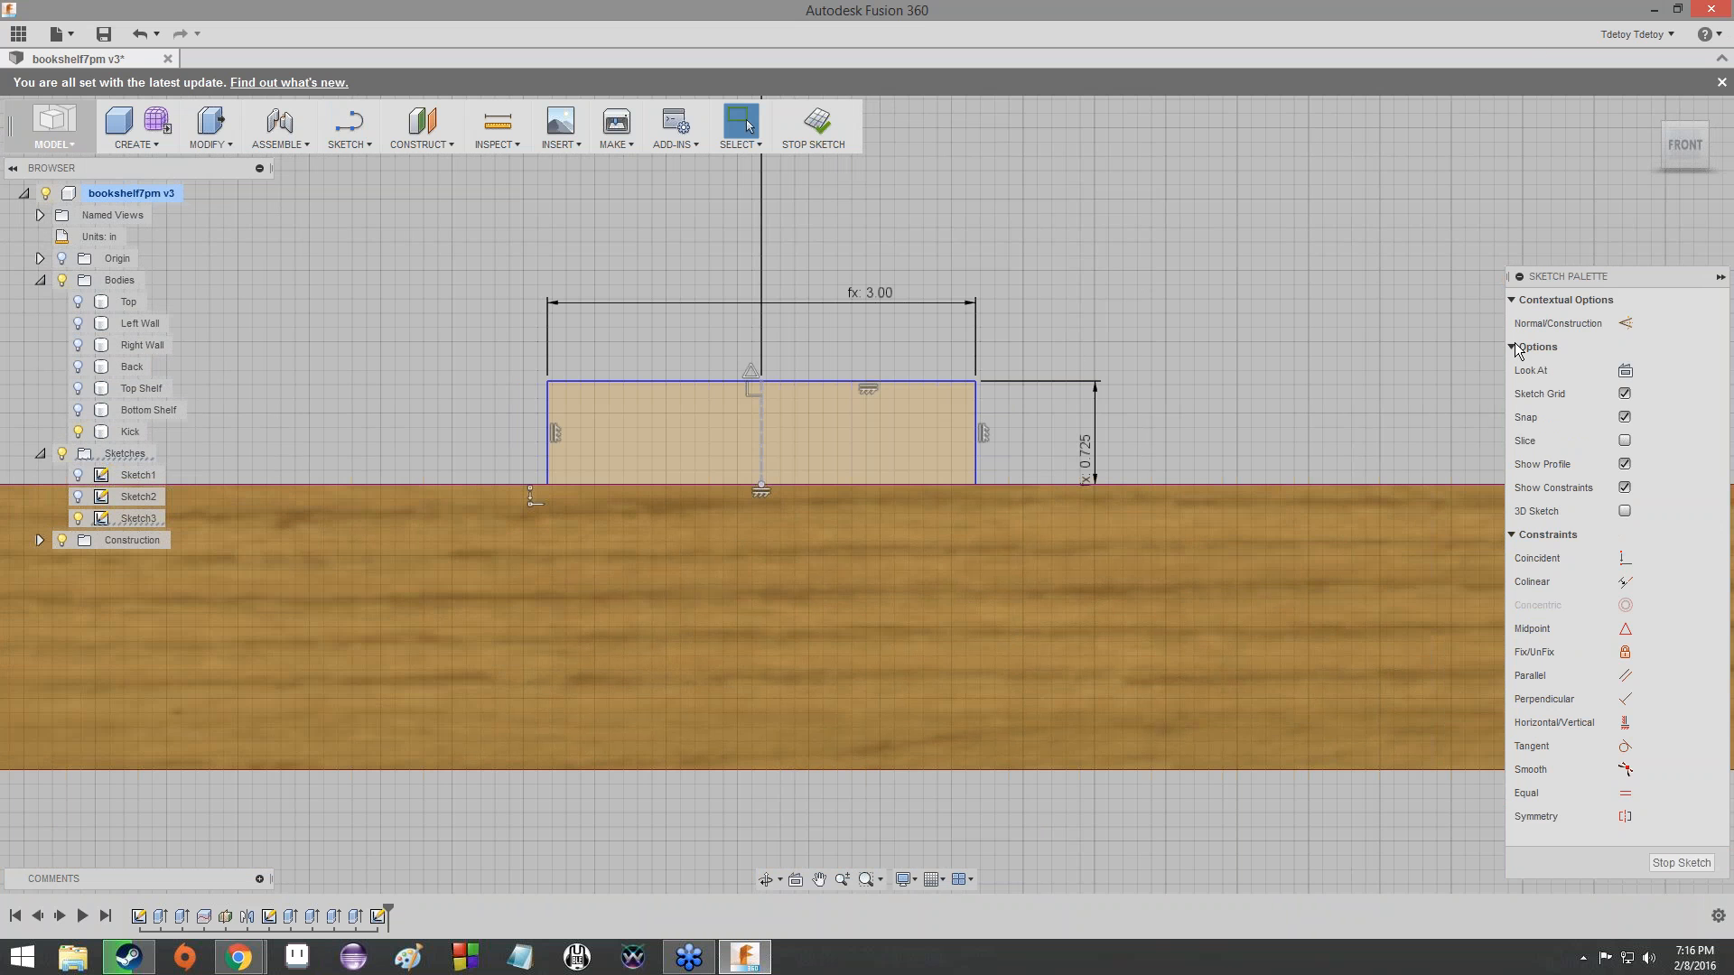
{"action": "left_click", "coordinate": [1626, 323]}
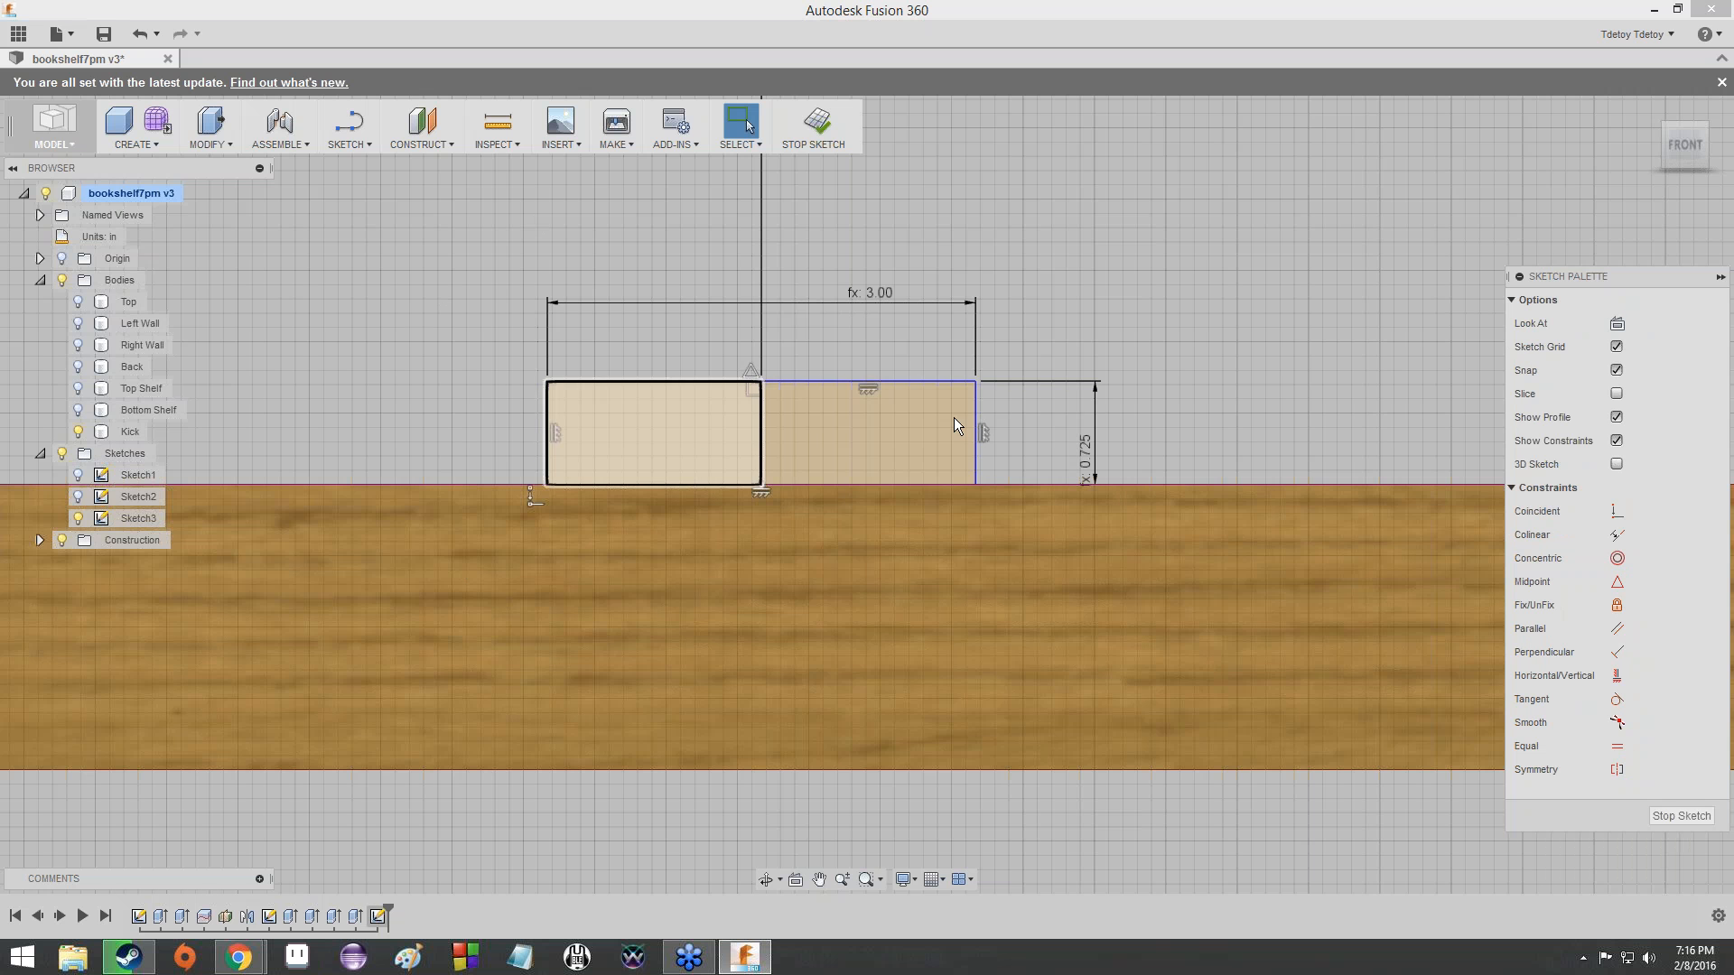
{"action": "left_click", "coordinate": [764, 447]}
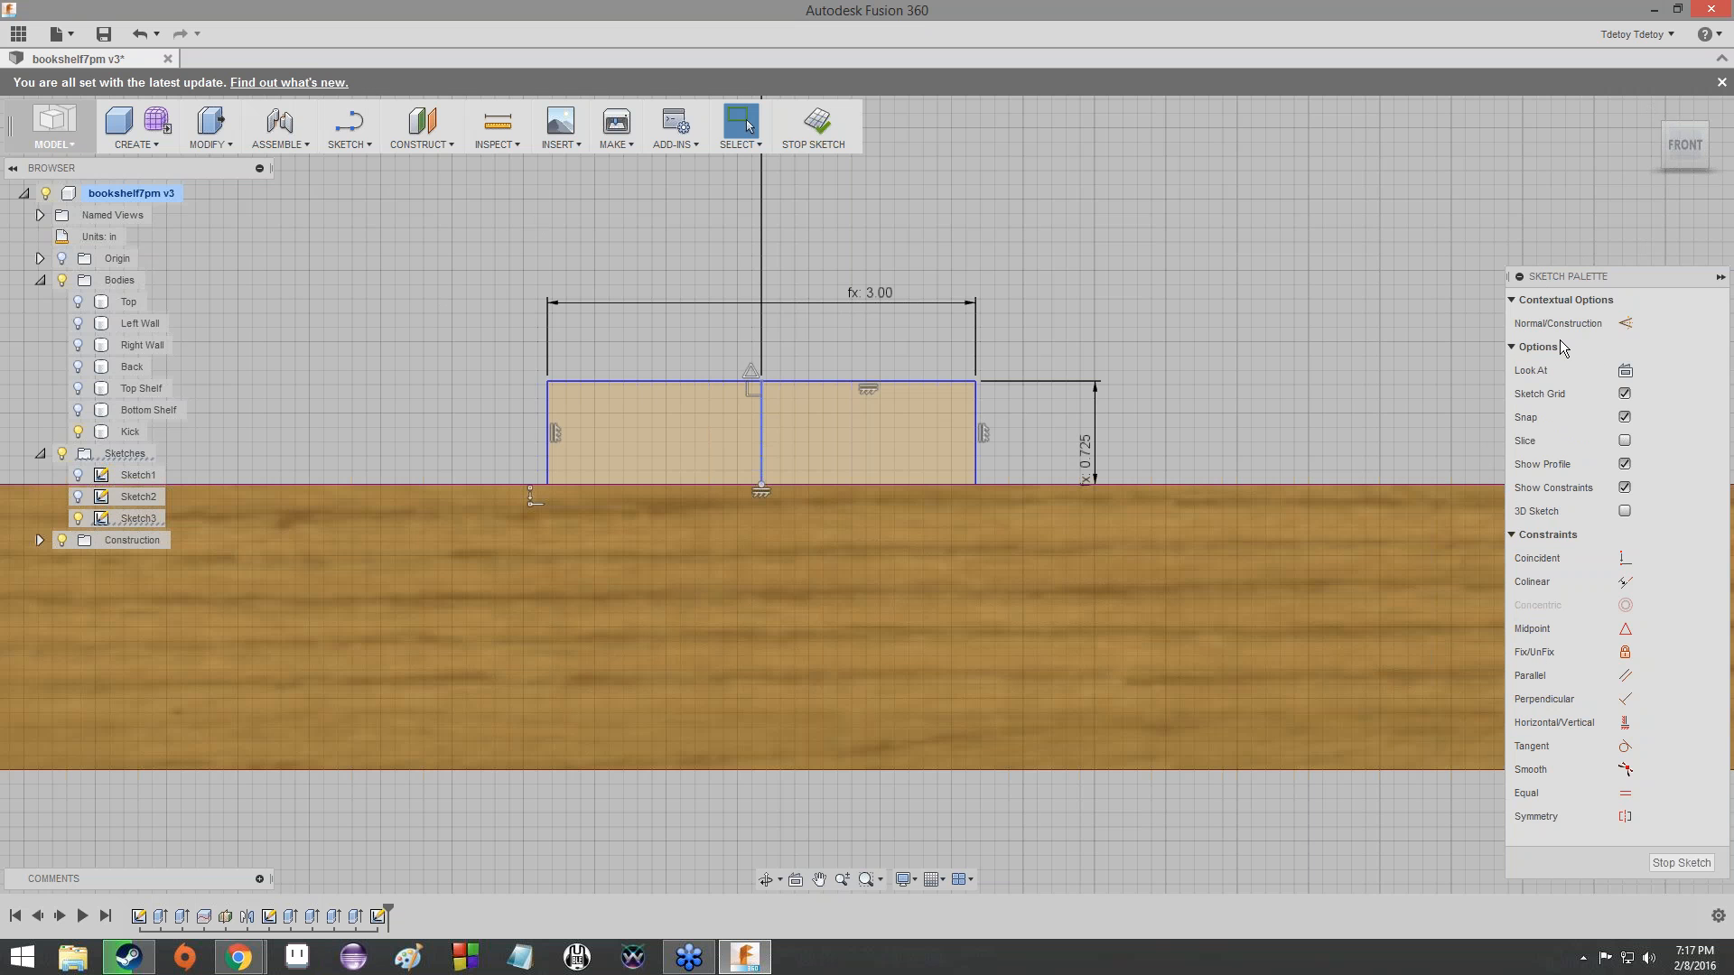
{"action": "left_click", "coordinate": [1625, 324]}
{"action": "scroll", "coordinate": [727, 444], "scroll_direction": "up", "scroll_amount": 5}
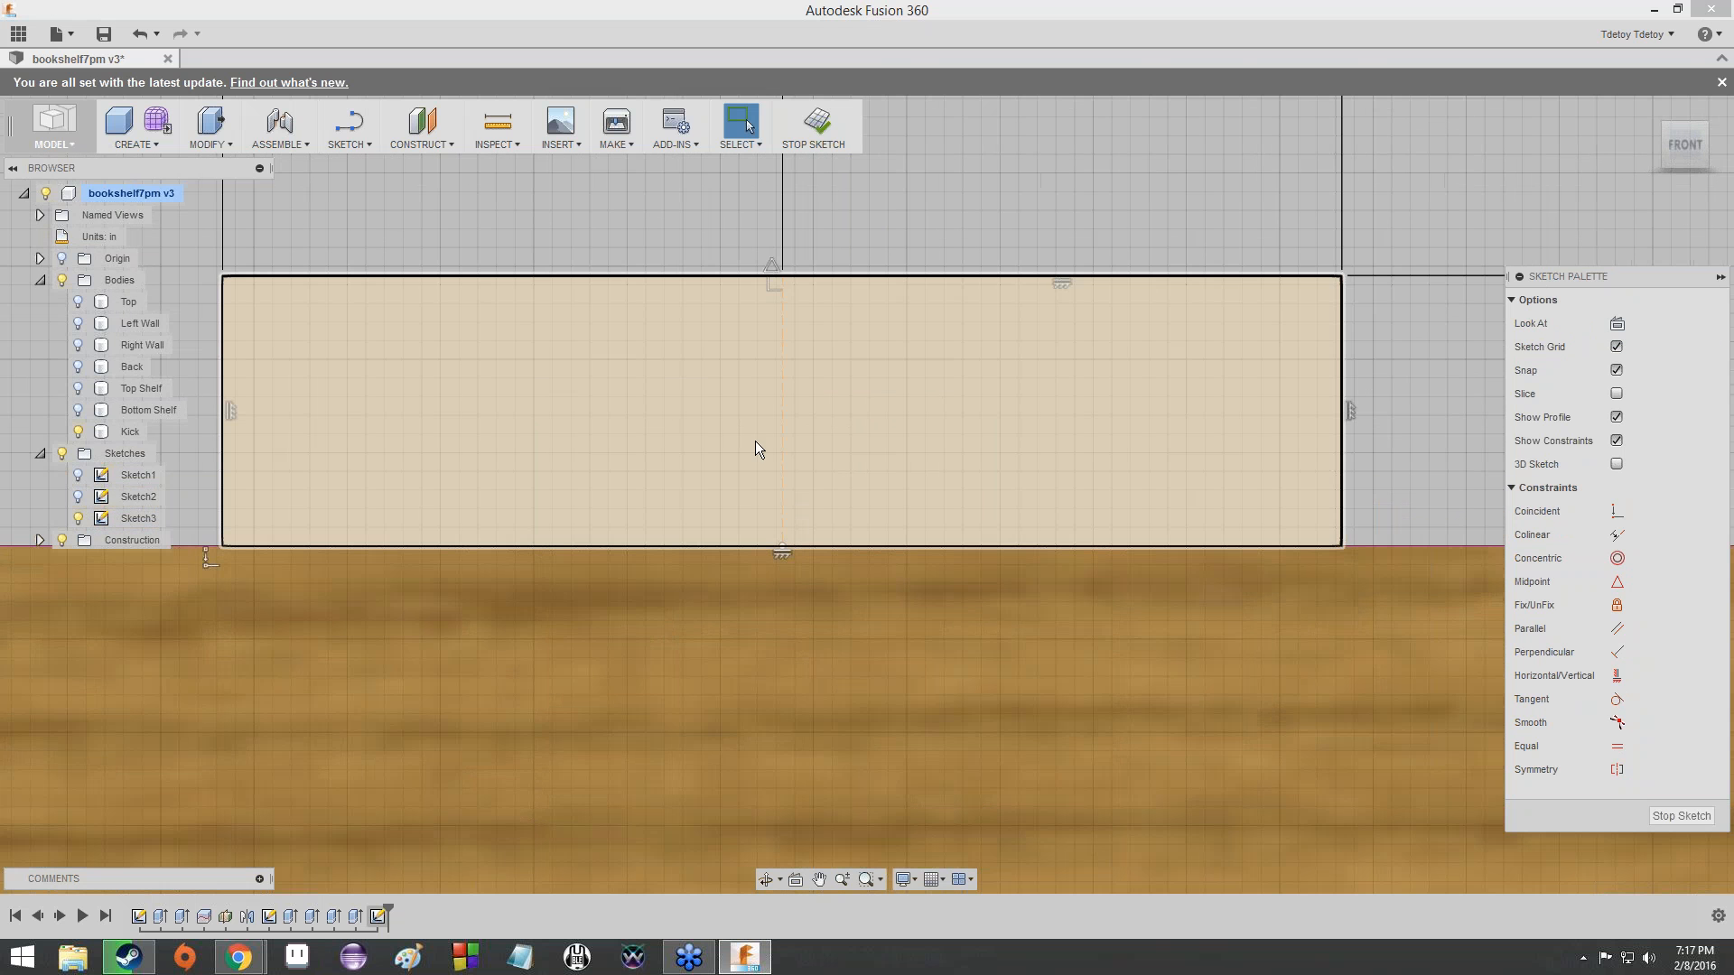
{"action": "scroll", "coordinate": [798, 427], "scroll_direction": "down", "scroll_amount": 4}
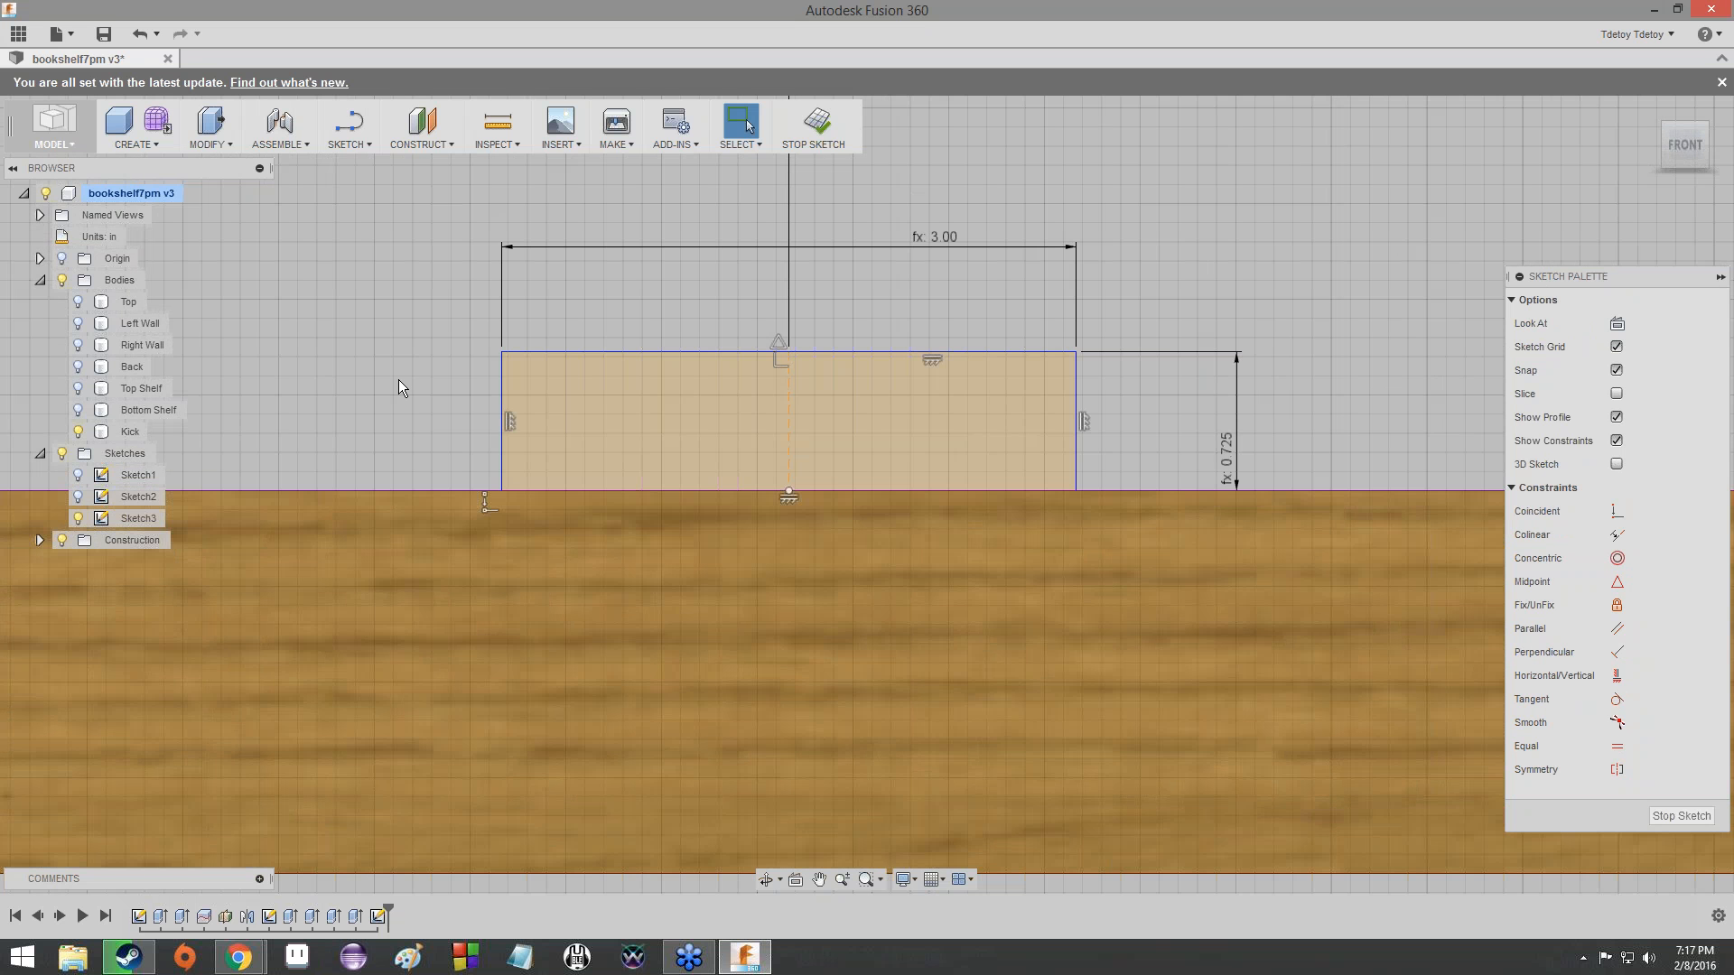
- Check the expression behind the dimension from the Kick's upper edge to the end tab
{"action": "scroll", "coordinate": [399, 419], "scroll_direction": "down", "scroll_amount": 5}
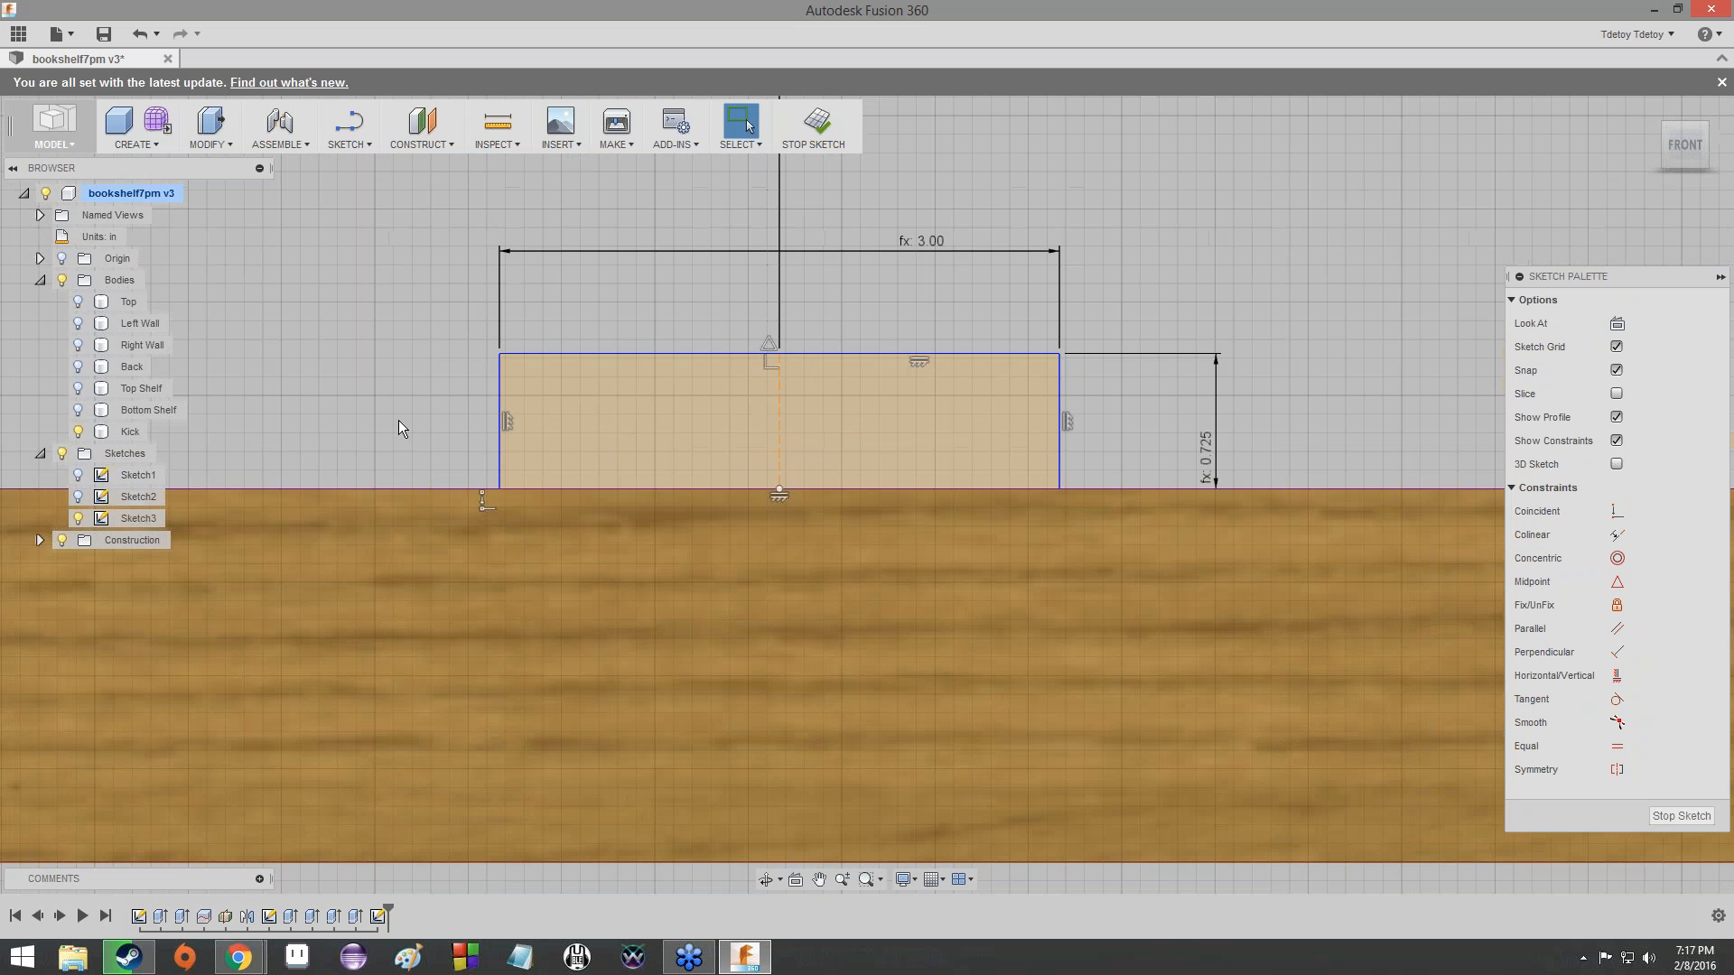
{"action": "scroll", "coordinate": [398, 420], "scroll_direction": "down", "scroll_amount": 2}
{"action": "middle_click_drag", "start_coordinate": [397, 420], "coordinate": [783, 350]}
{"action": "scroll", "coordinate": [375, 322], "scroll_direction": "up", "scroll_amount": 5}
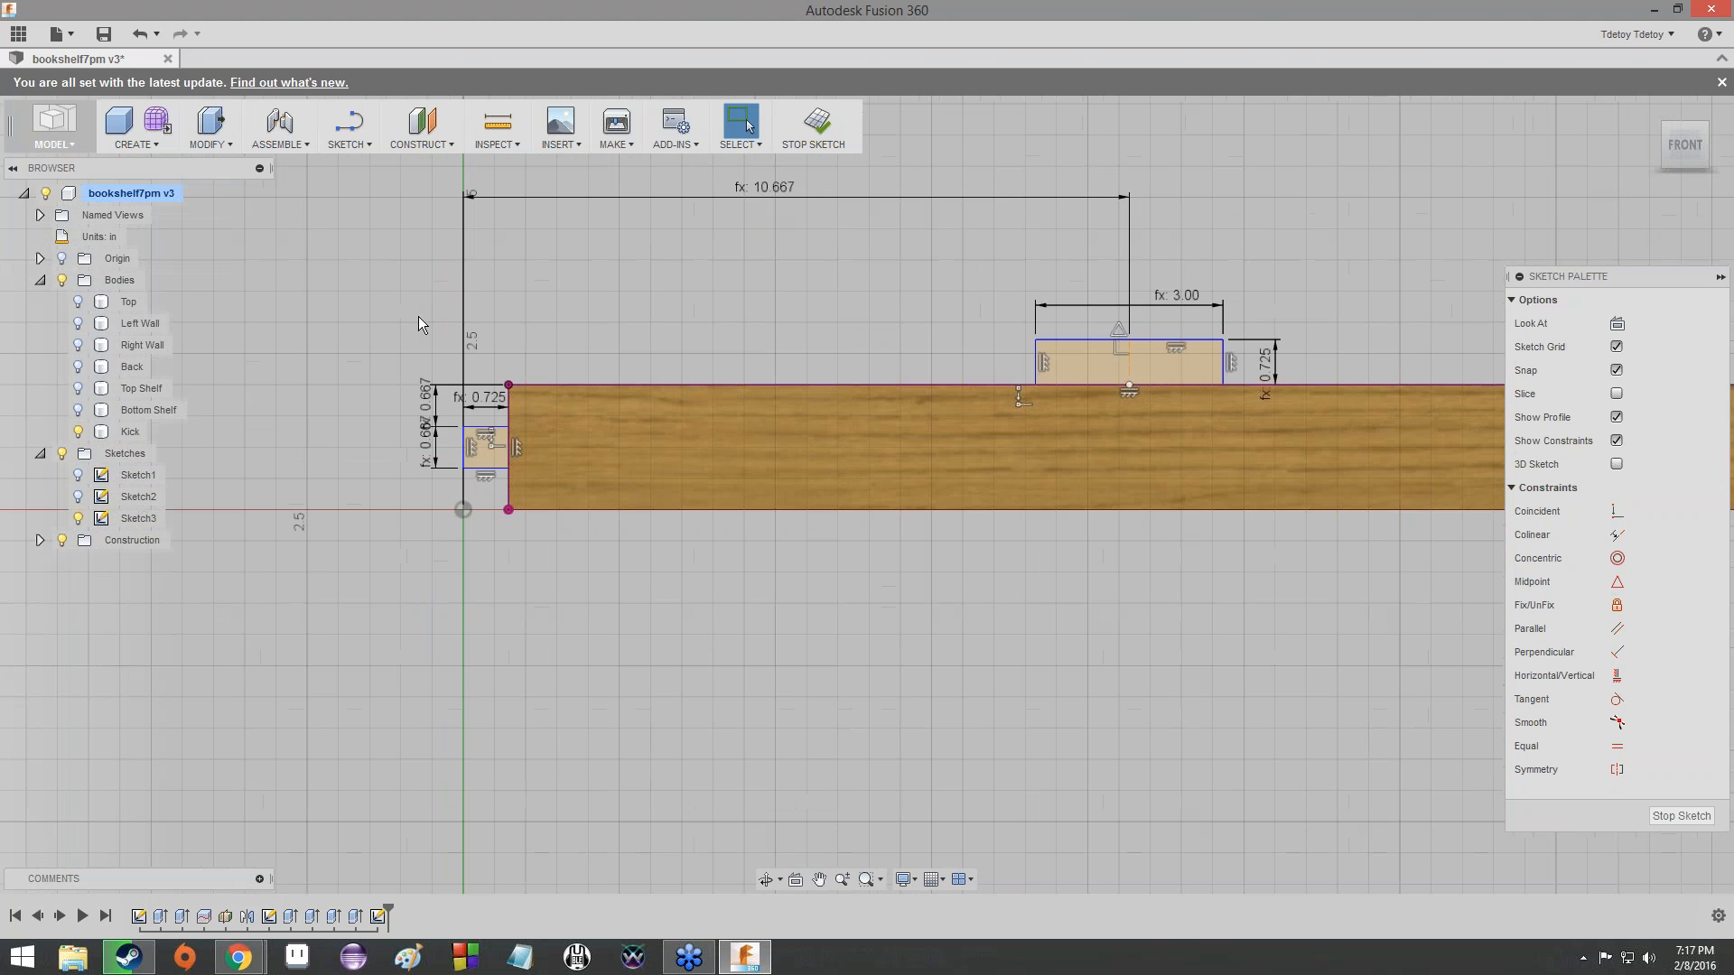
{"action": "scroll", "coordinate": [560, 339], "scroll_direction": "down", "scroll_amount": 4}
{"action": "middle_click_drag", "start_coordinate": [611, 326], "coordinate": [452, 372]}
{"action": "scroll", "coordinate": [451, 372], "scroll_direction": "up", "scroll_amount": 2}
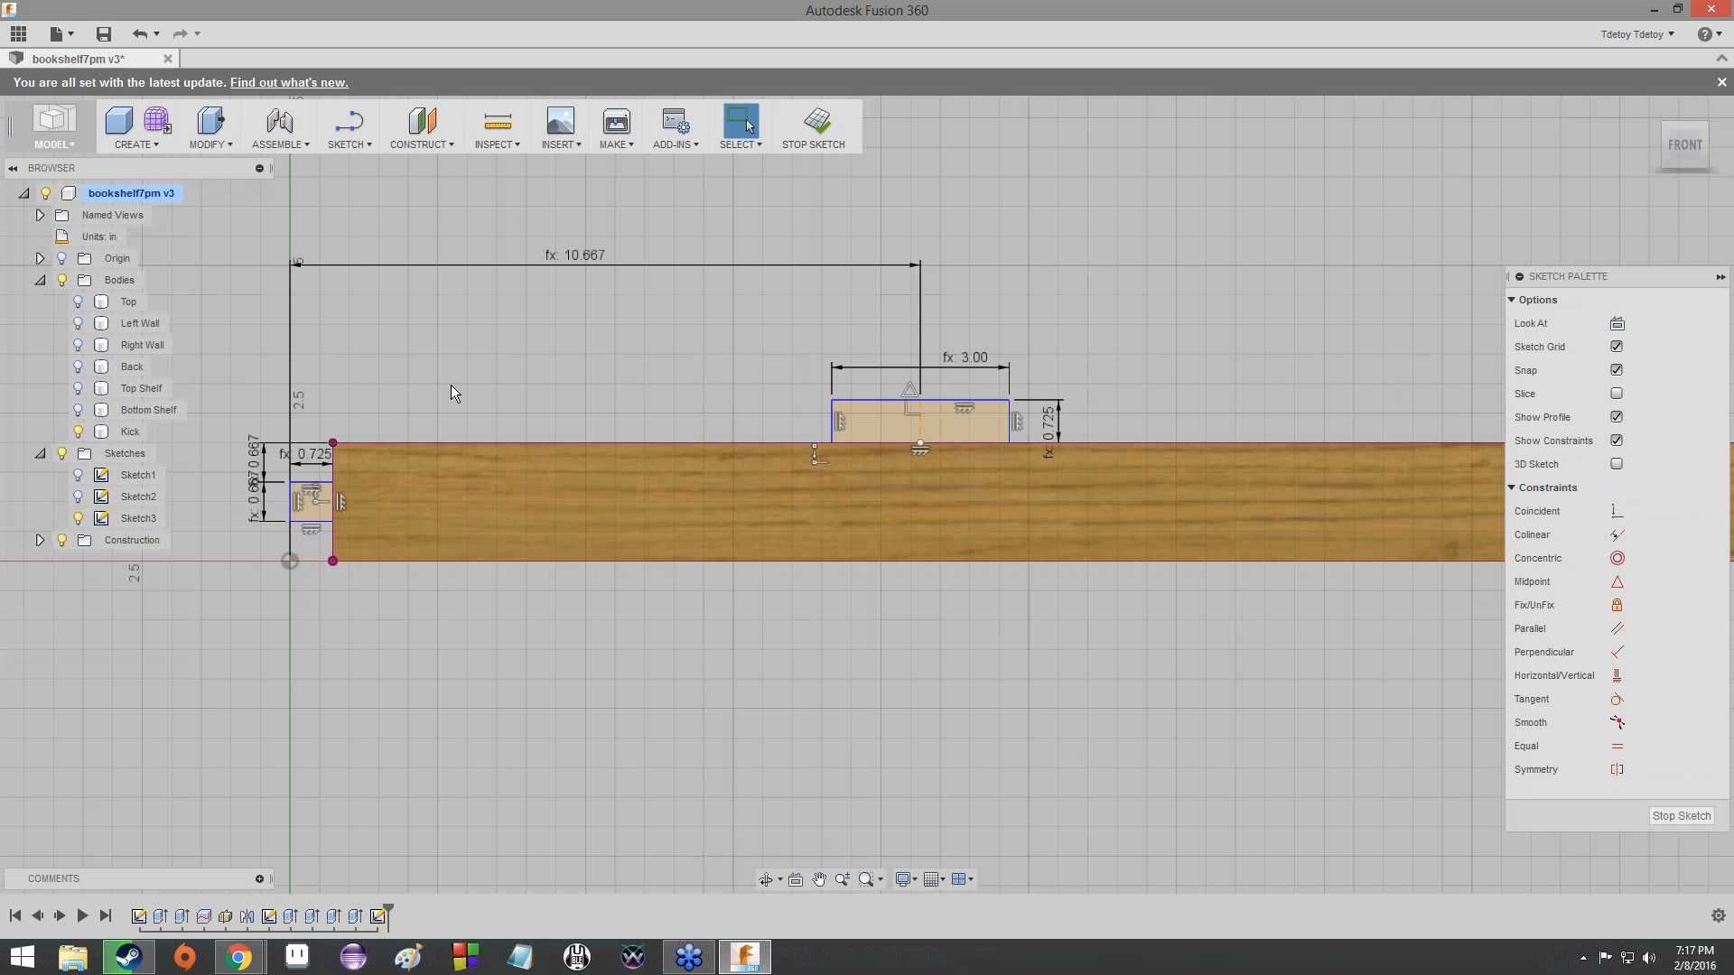
{"action": "double_click", "coordinate": [264, 466]}
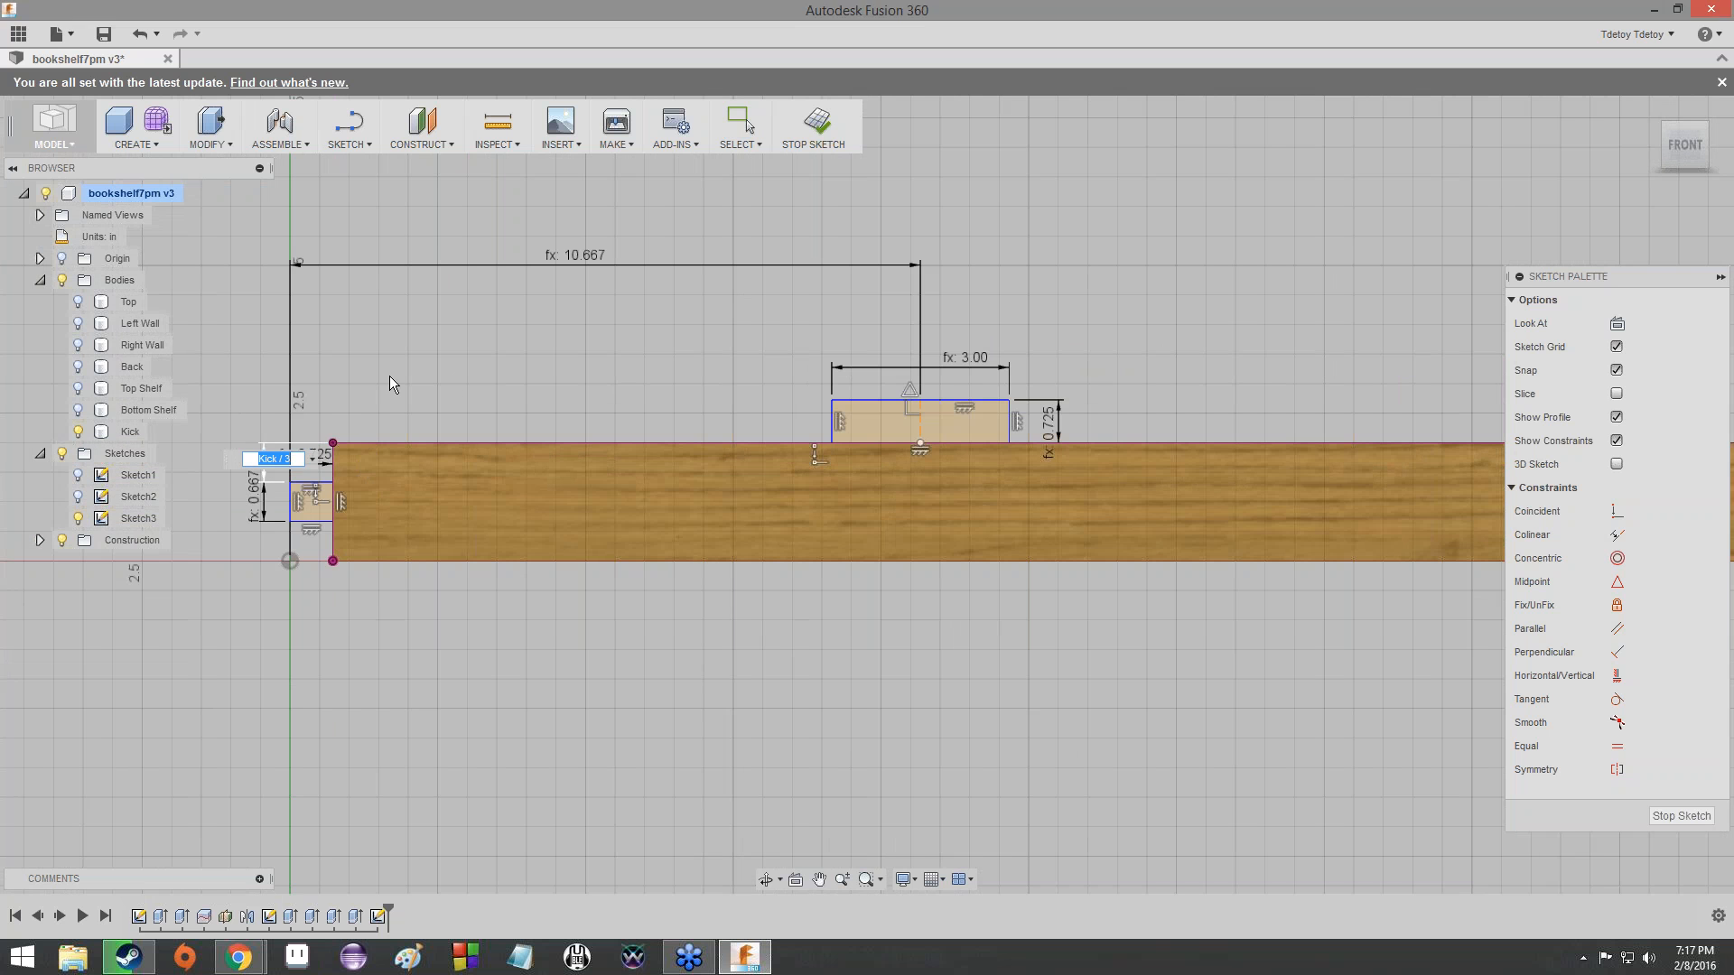
{"action": "key", "text": "Return"}
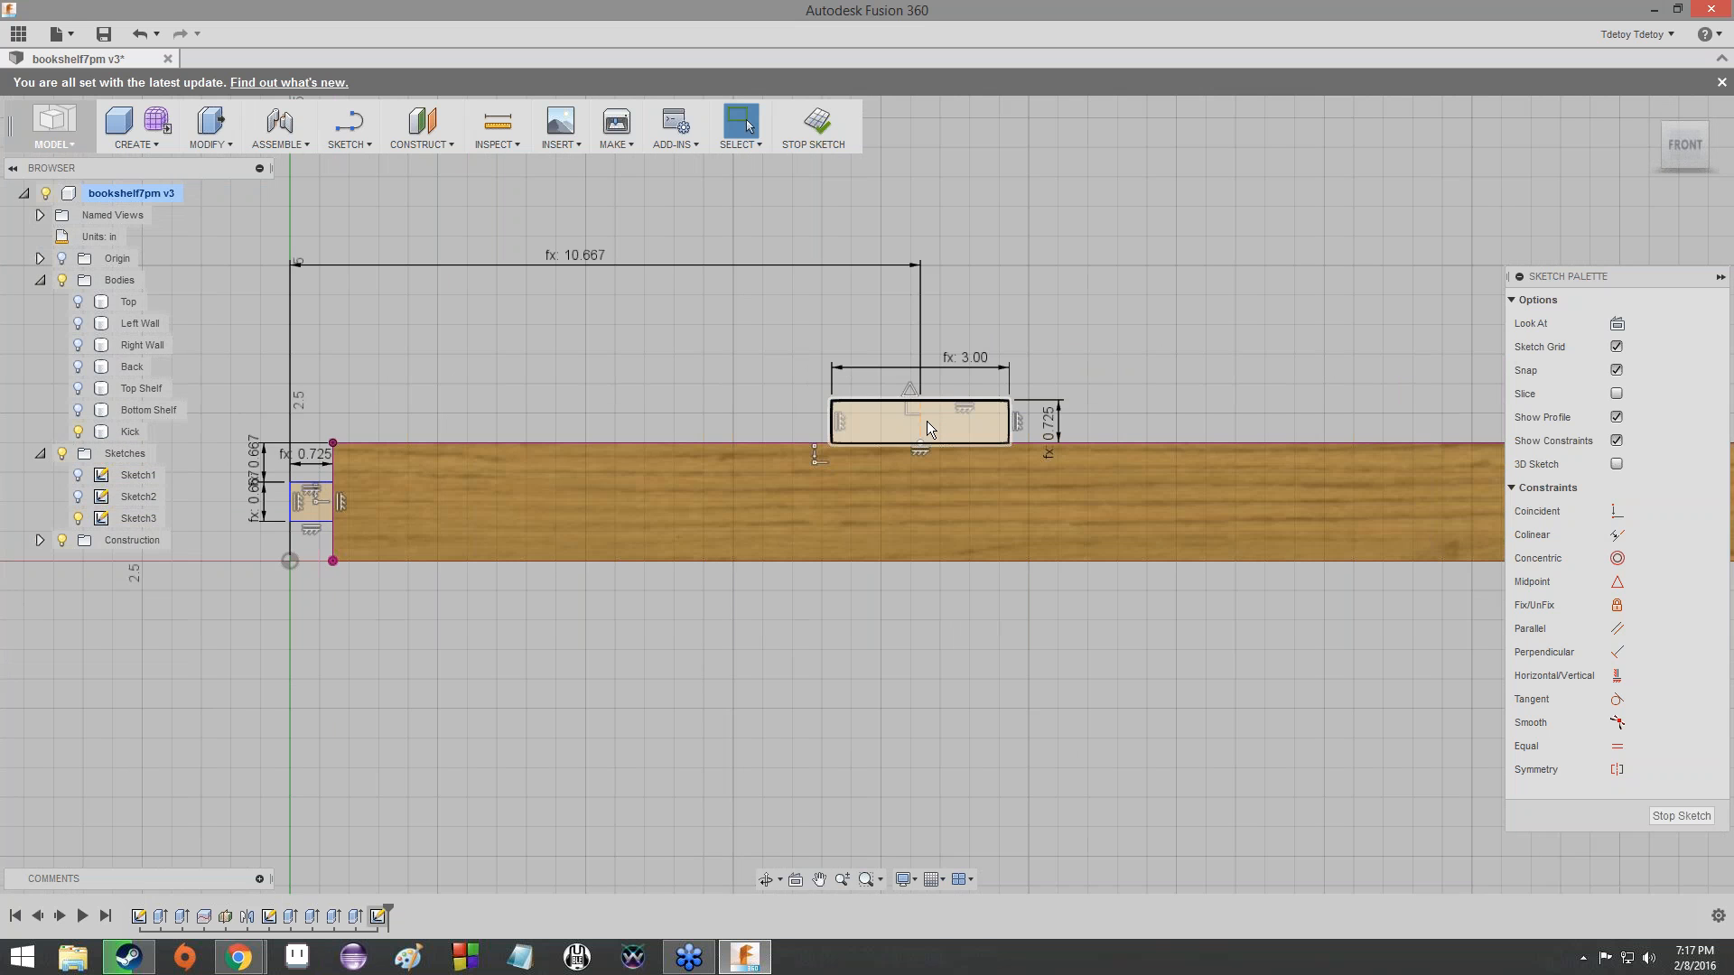
{"action": "left_click", "coordinate": [927, 421]}
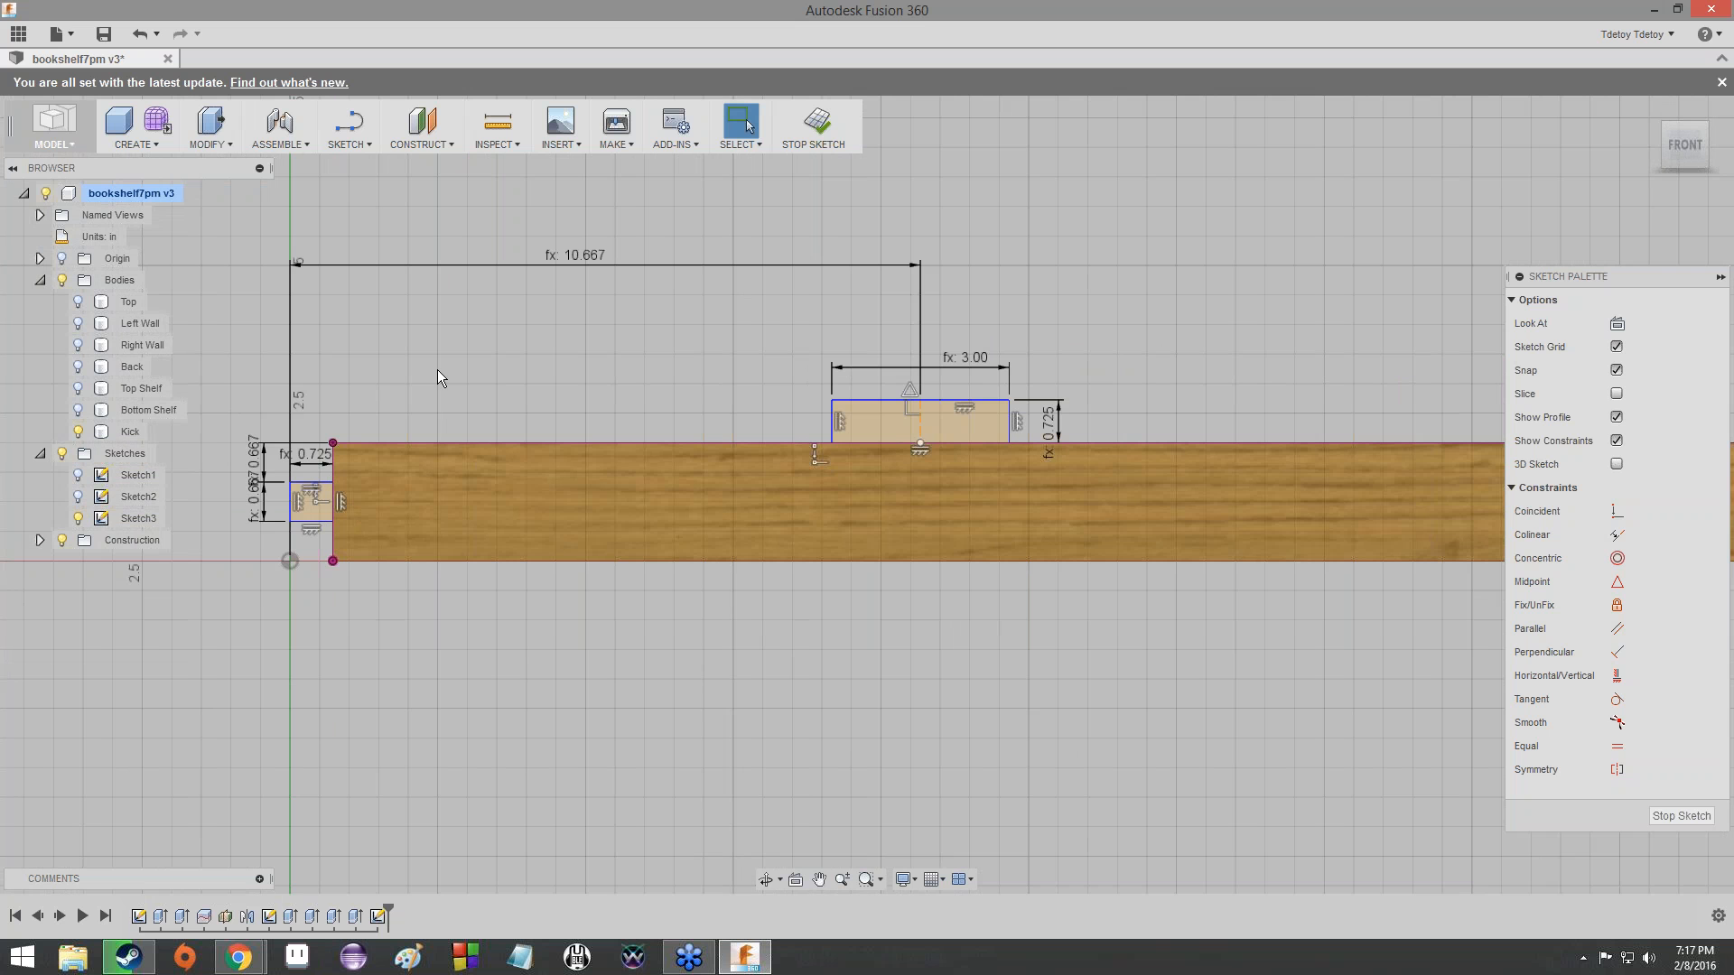
{"action": "left_click", "coordinate": [372, 144]}
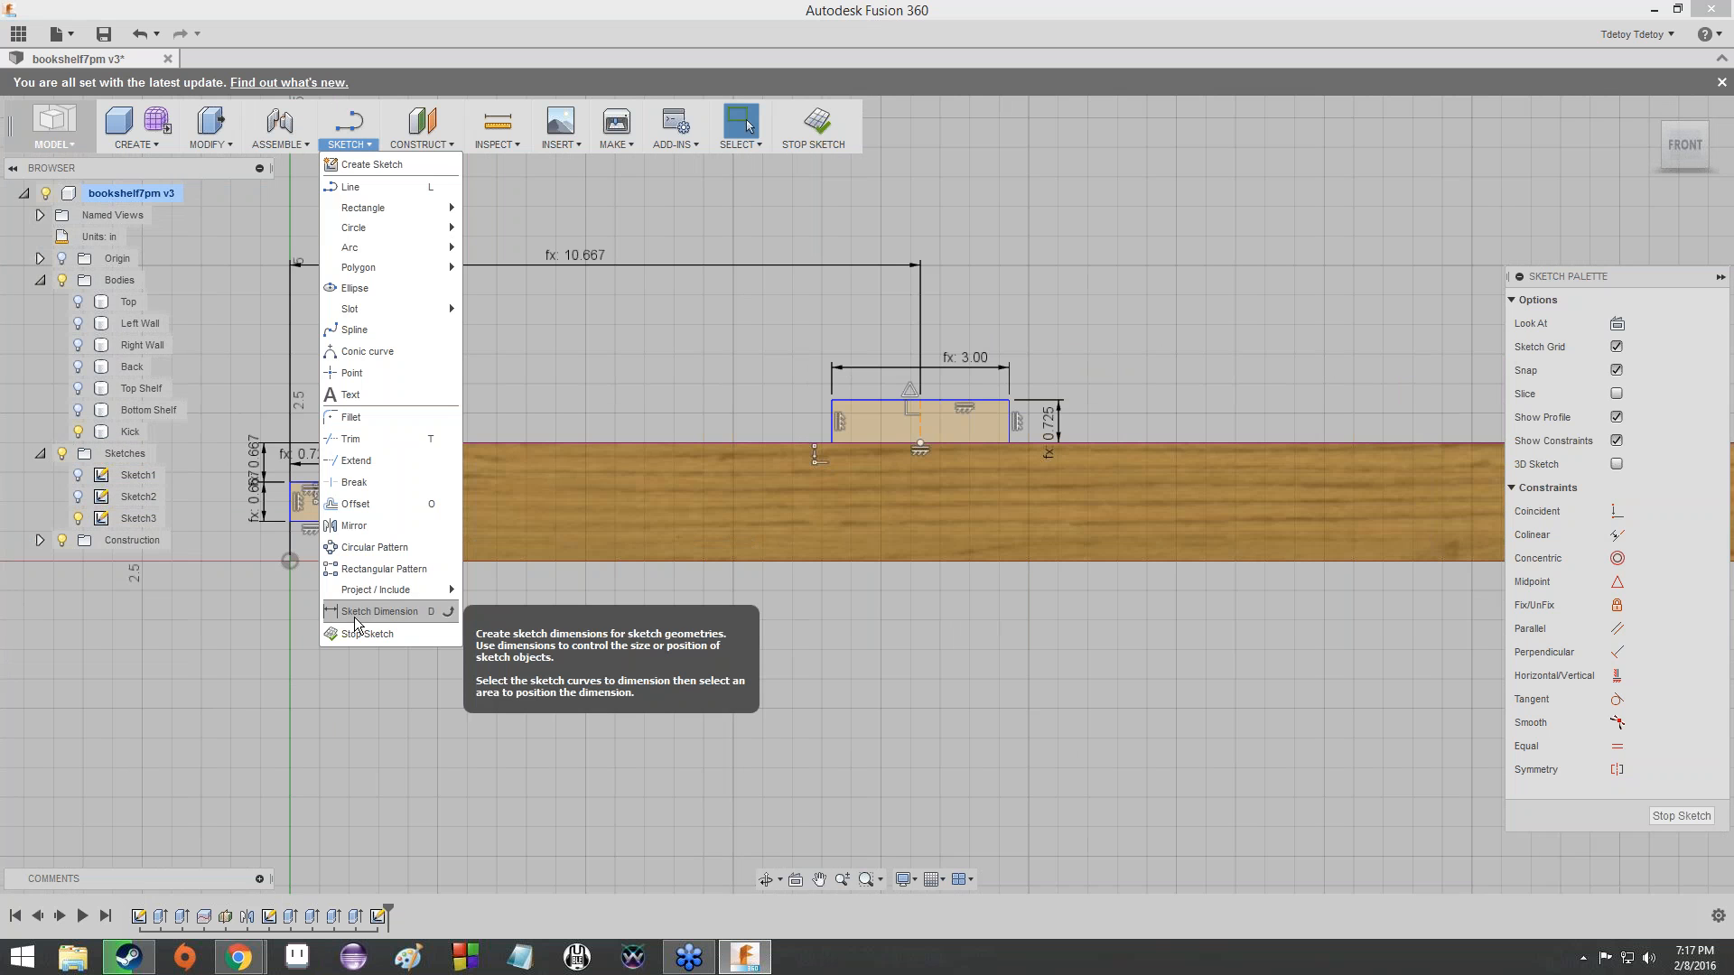
{"action": "left_click", "coordinate": [326, 793]}
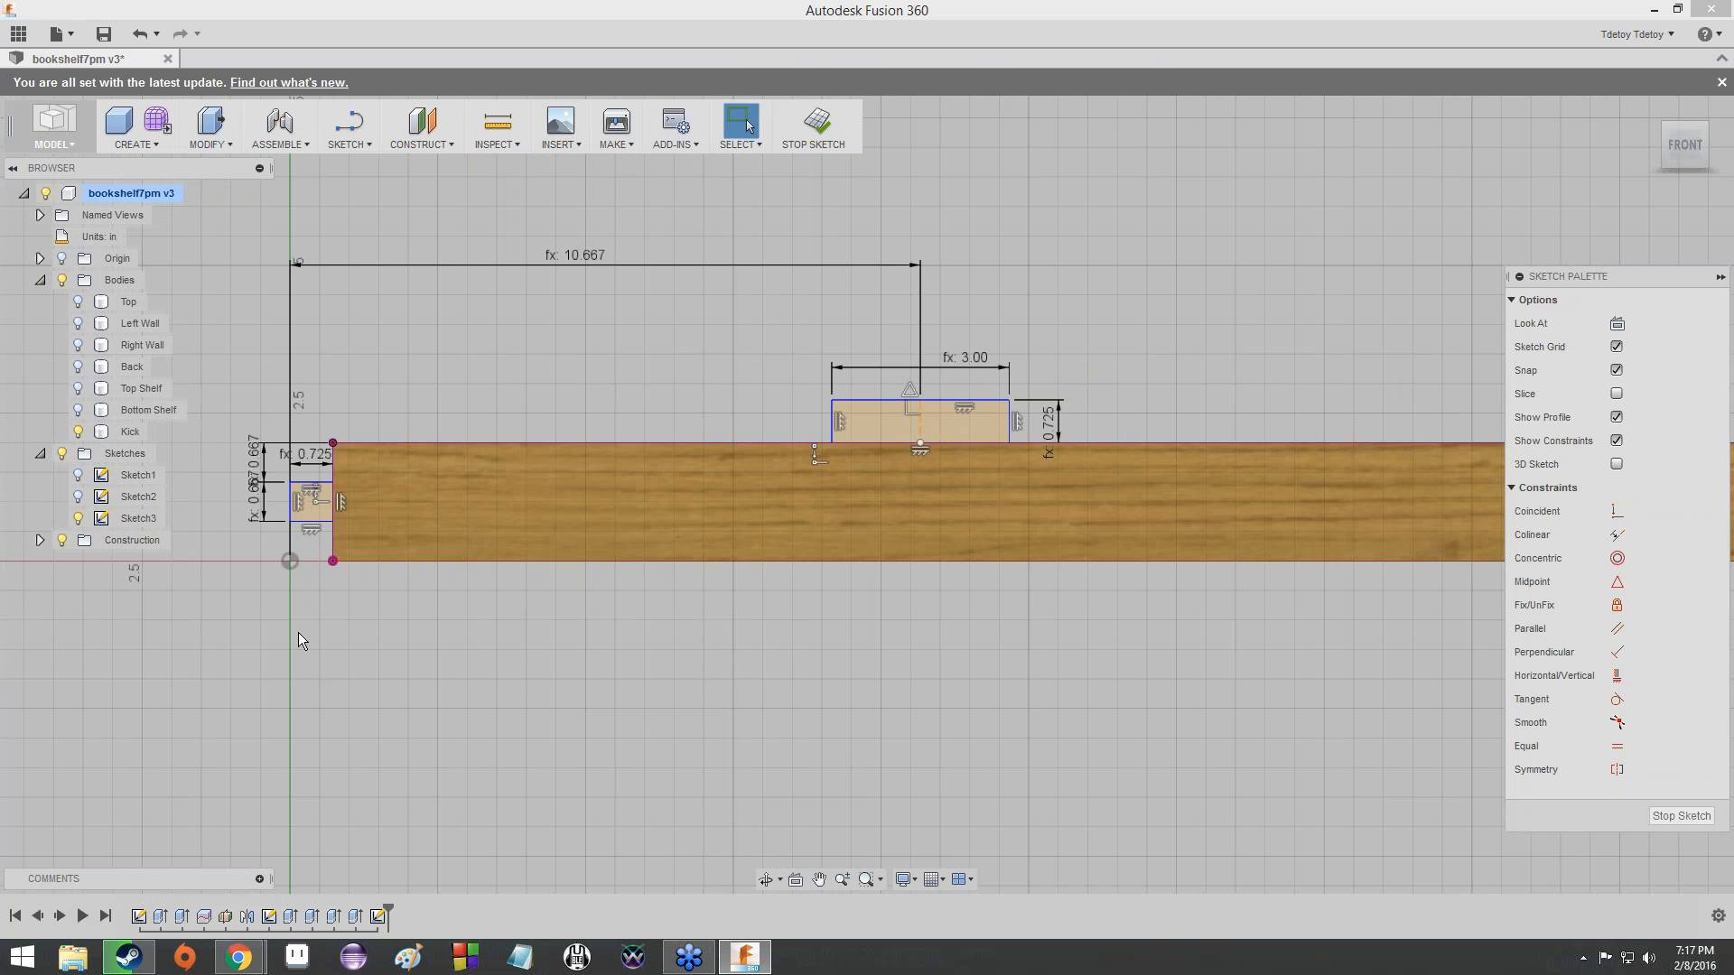
- Check the expression behind the end tab's height dimension and examine the gap between the tab and the Kick's lower edge
{"action": "scroll", "coordinate": [294, 626], "scroll_direction": "up", "scroll_amount": 6}
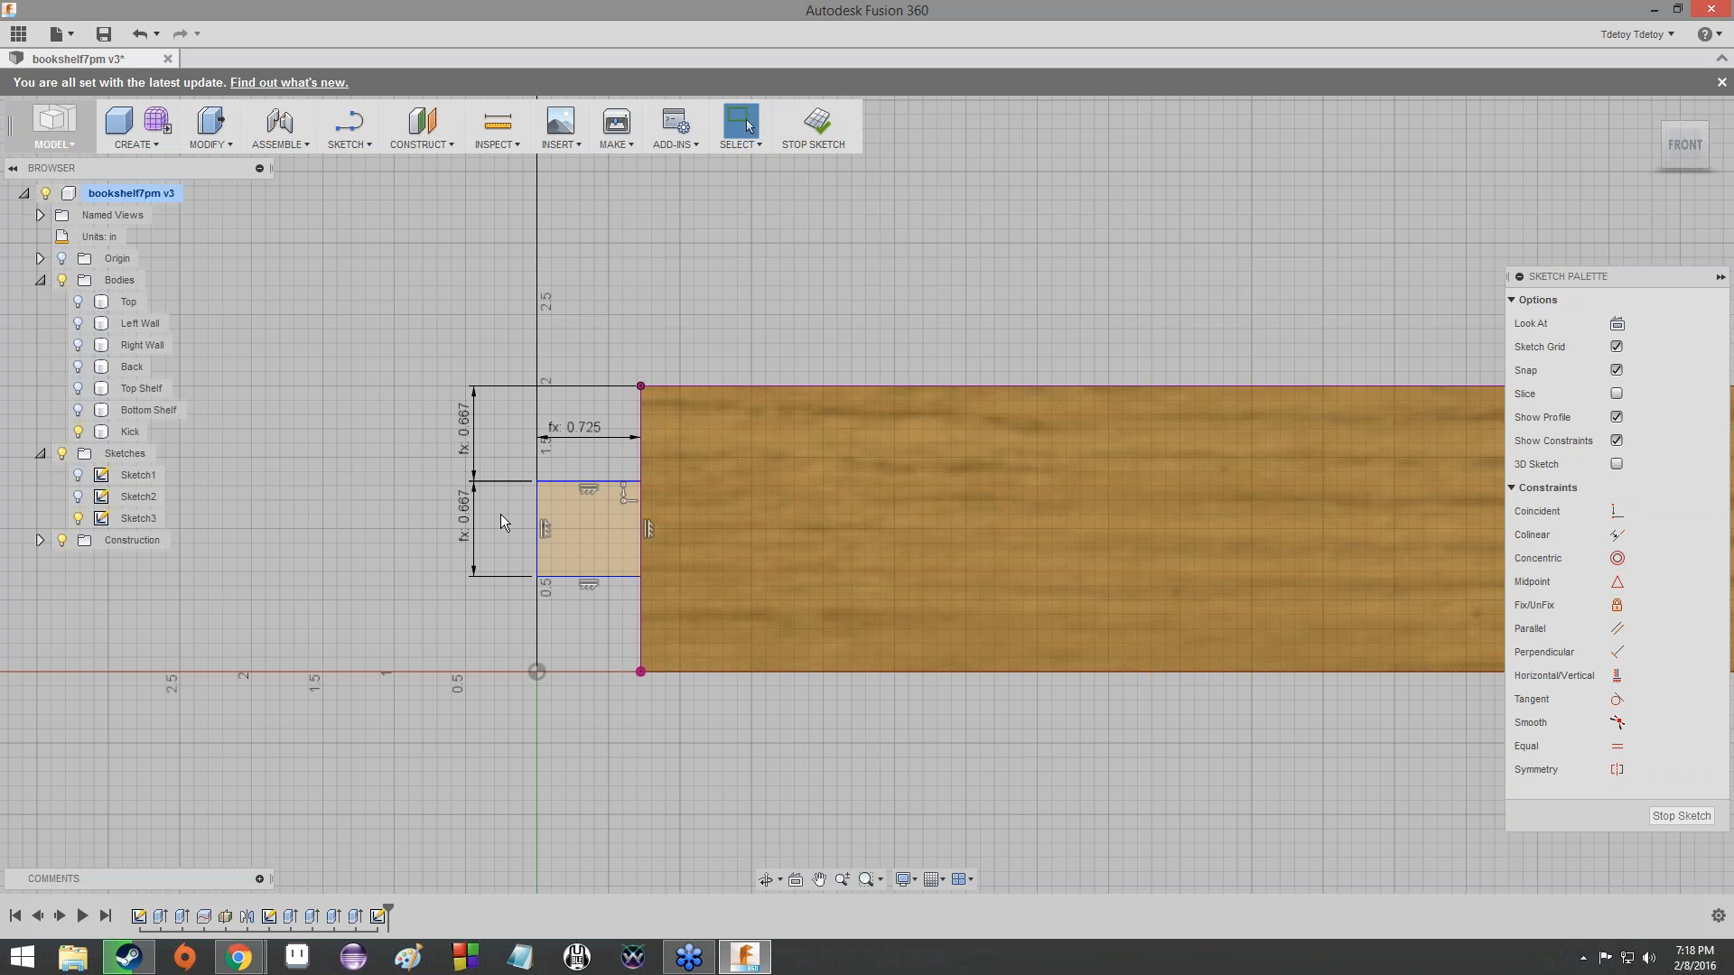
{"action": "scroll", "coordinate": [501, 513], "scroll_direction": "up", "scroll_amount": 9}
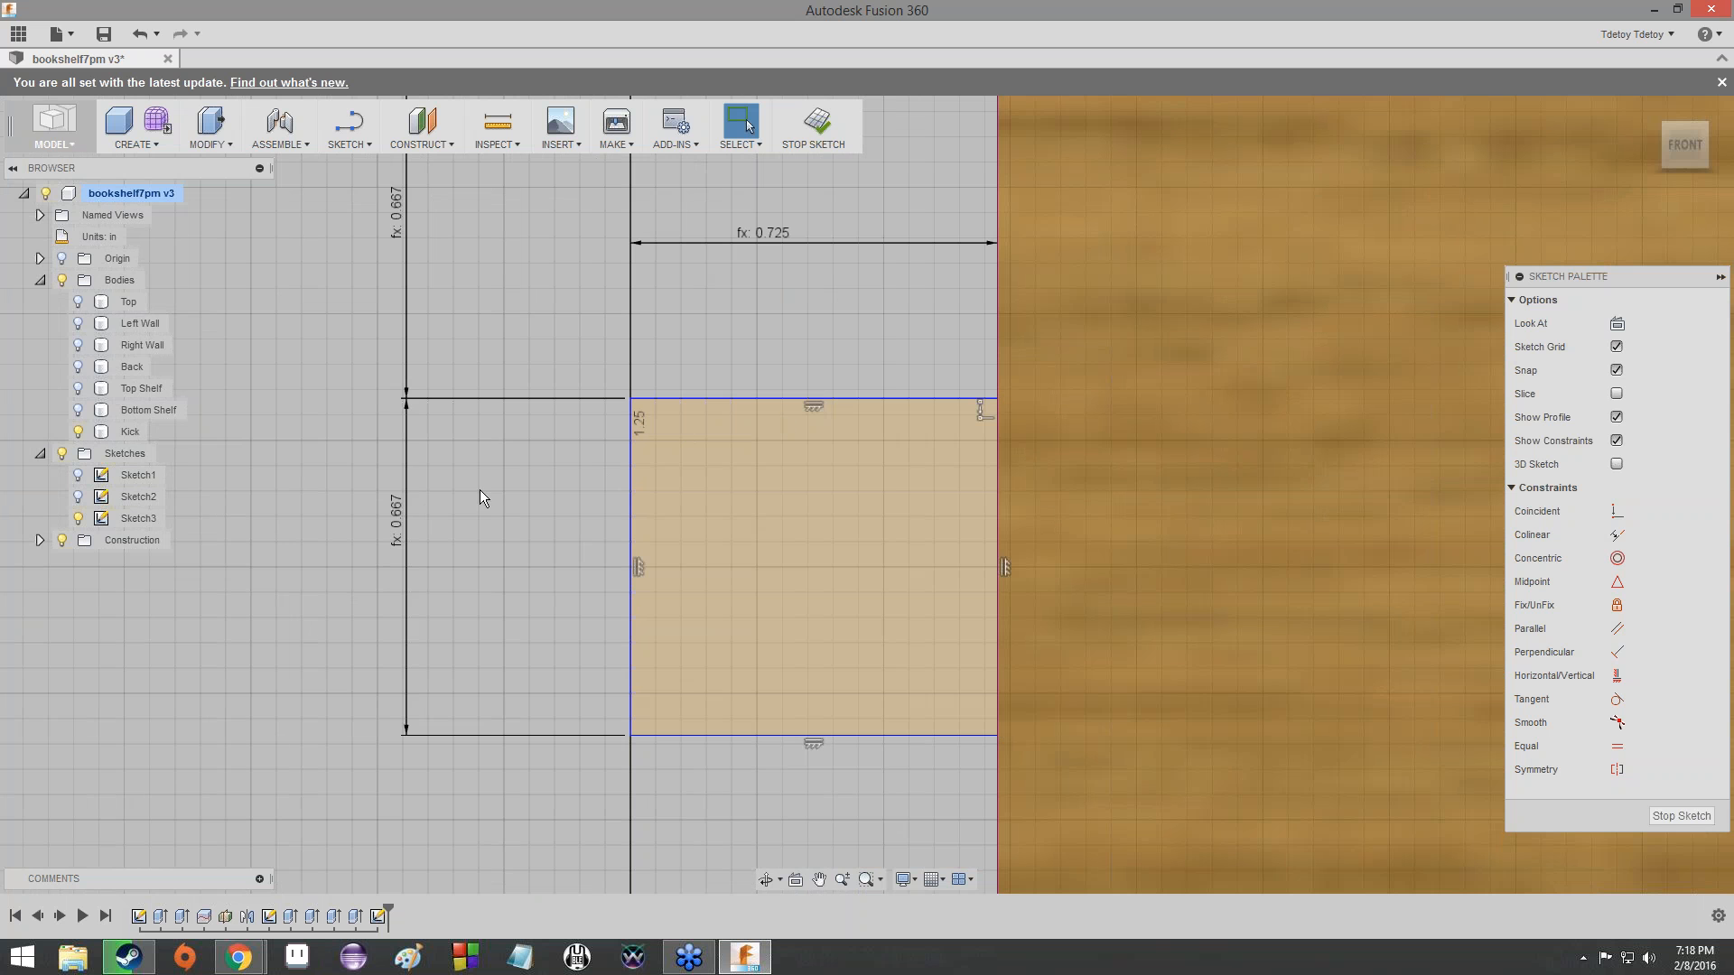
{"action": "double_click", "coordinate": [399, 522]}
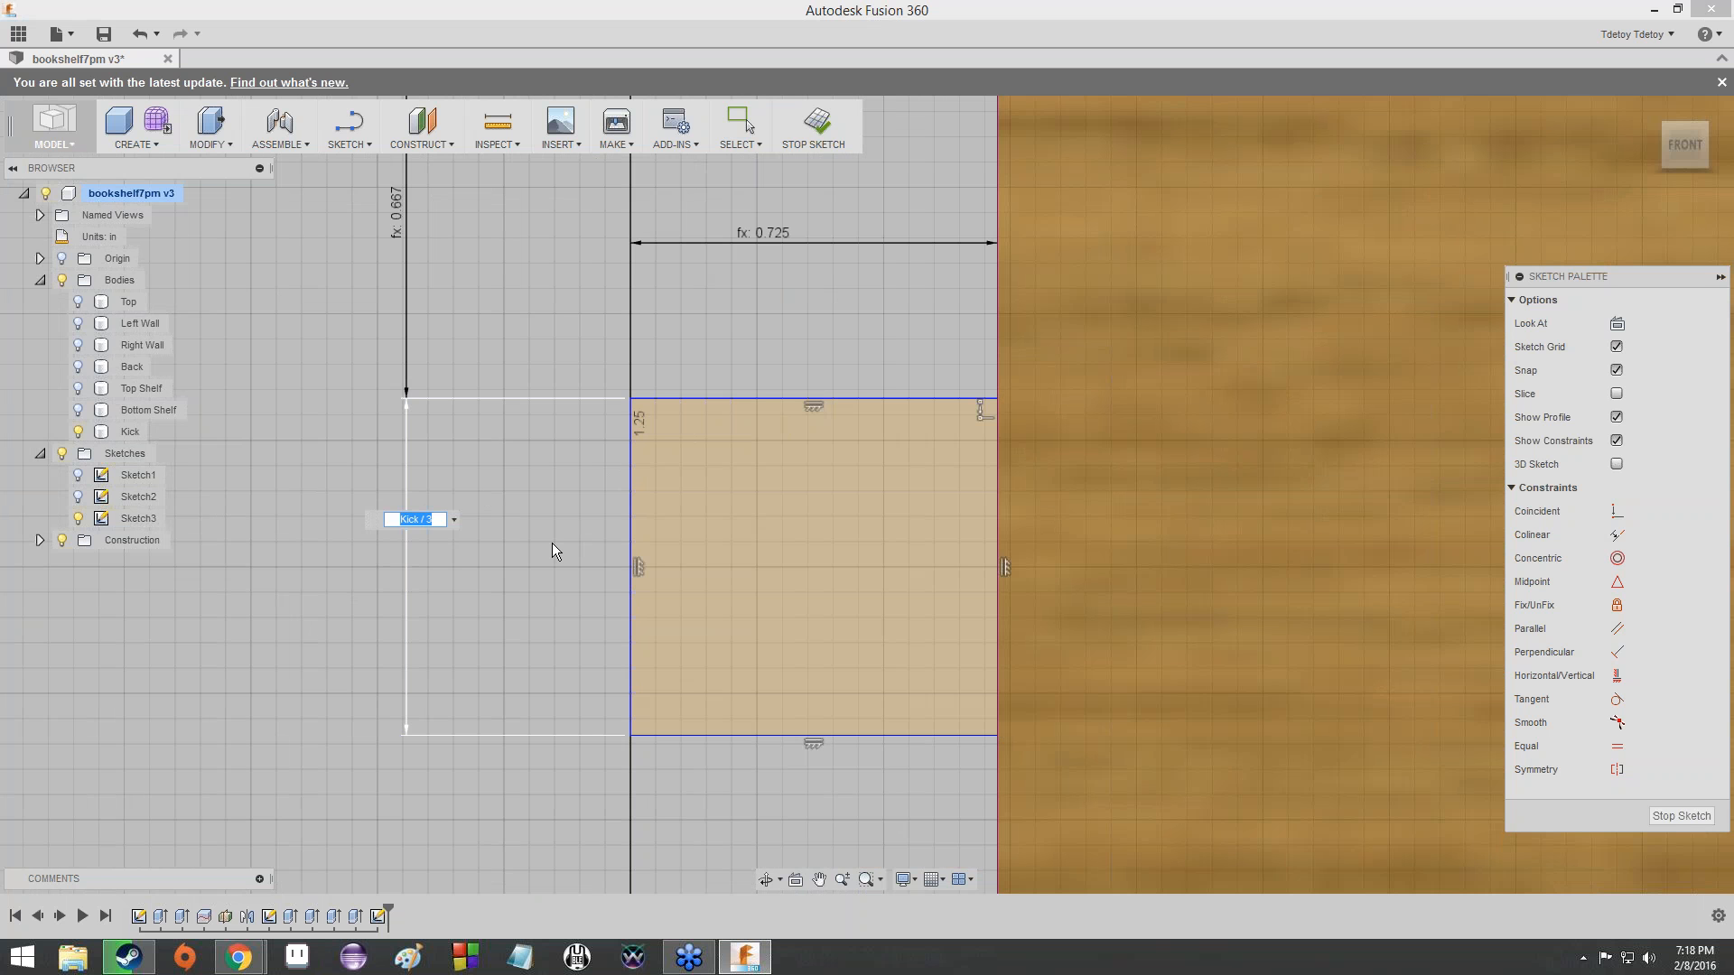
{"action": "key", "text": "Return"}
{"action": "key", "text": "Escape"}
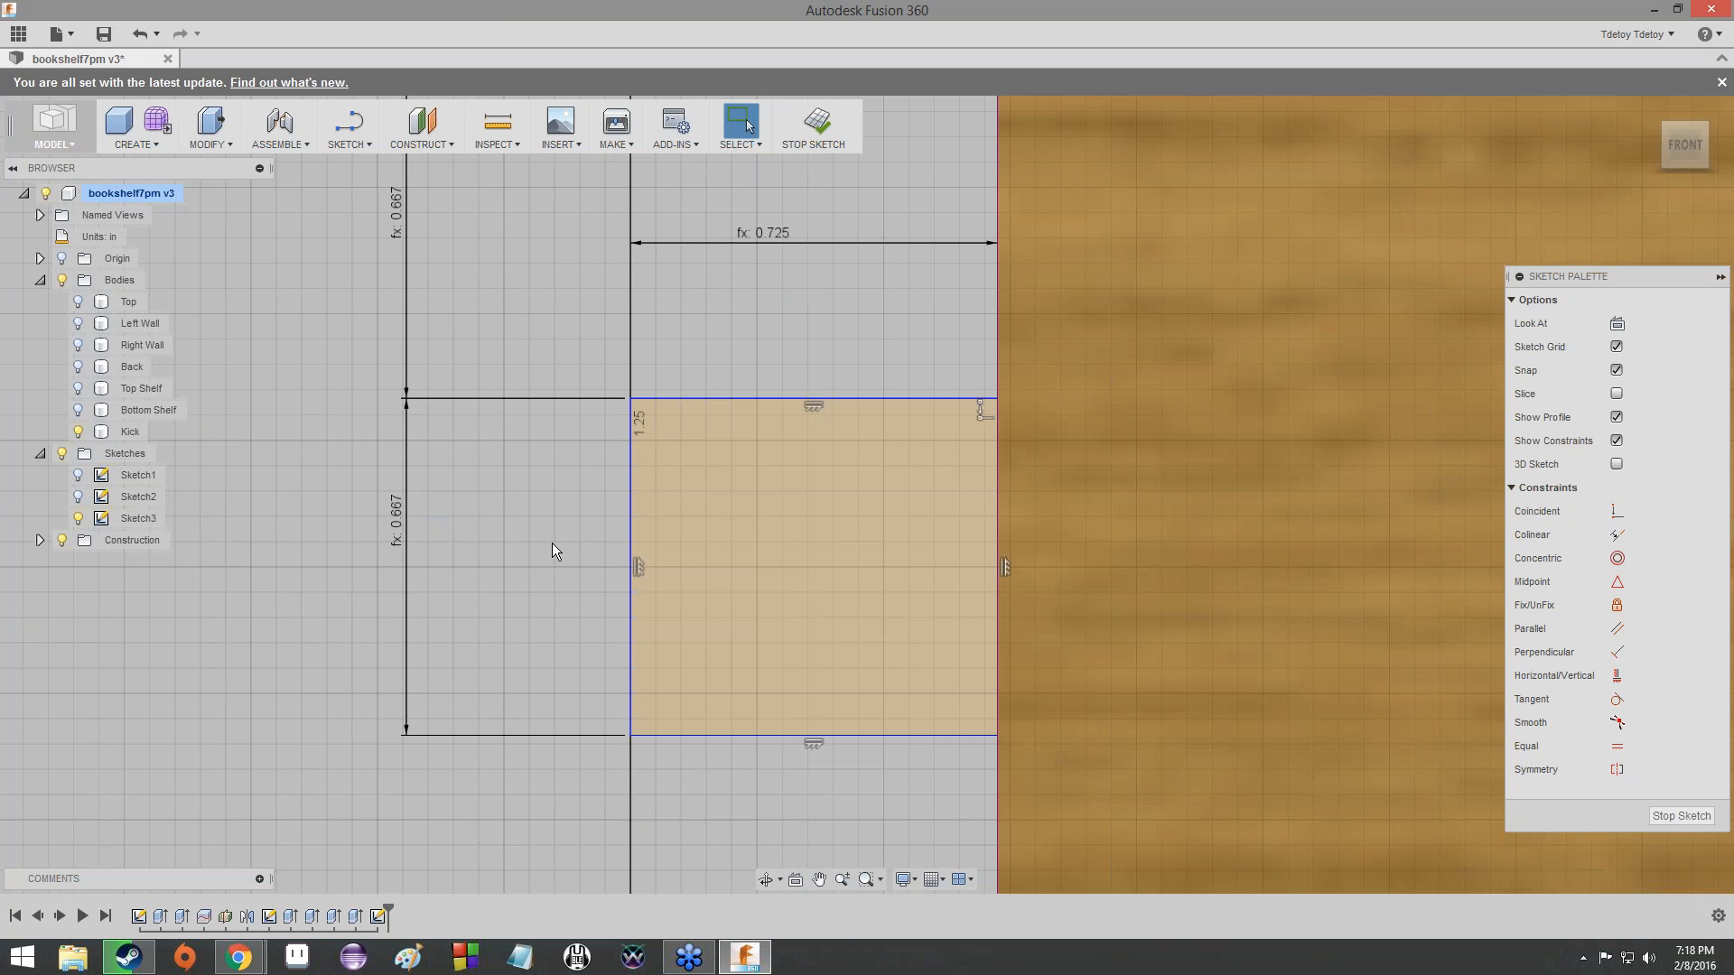
{"action": "scroll", "coordinate": [768, 677], "scroll_direction": "down", "scroll_amount": 3}
{"action": "middle_click_drag", "start_coordinate": [768, 678], "coordinate": [564, 306]}
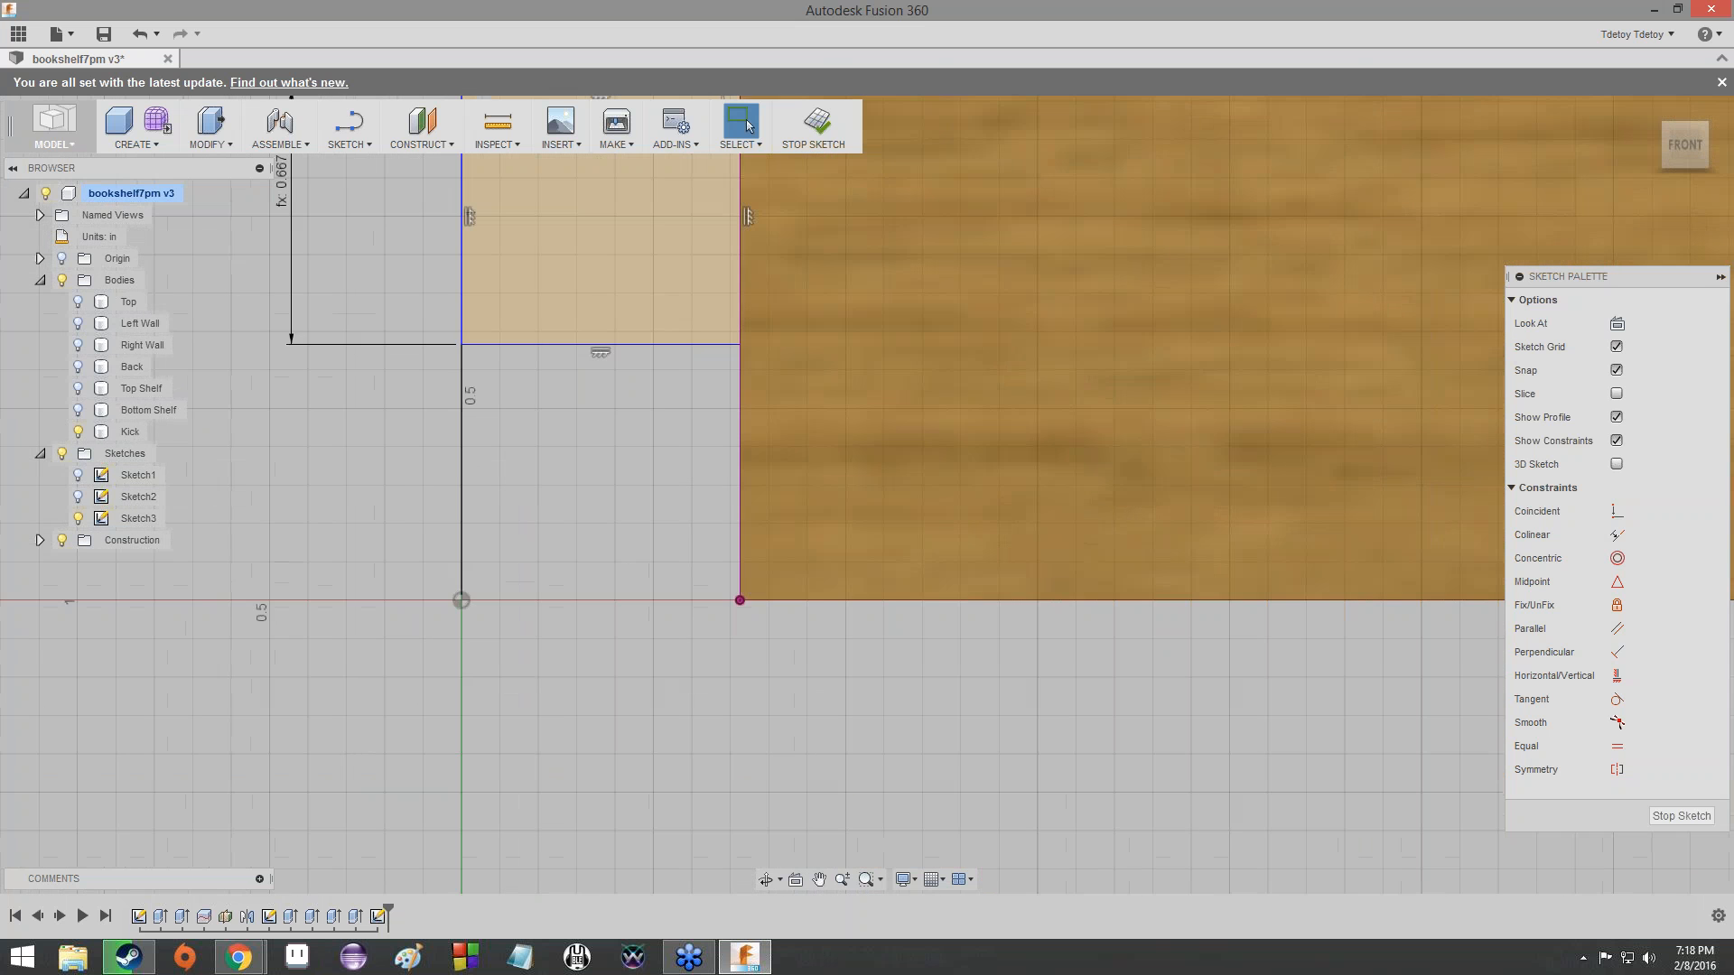
{"action": "scroll", "coordinate": [569, 406], "scroll_direction": "up", "scroll_amount": 3}
{"action": "scroll", "coordinate": [576, 460], "scroll_direction": "down", "scroll_amount": 3}
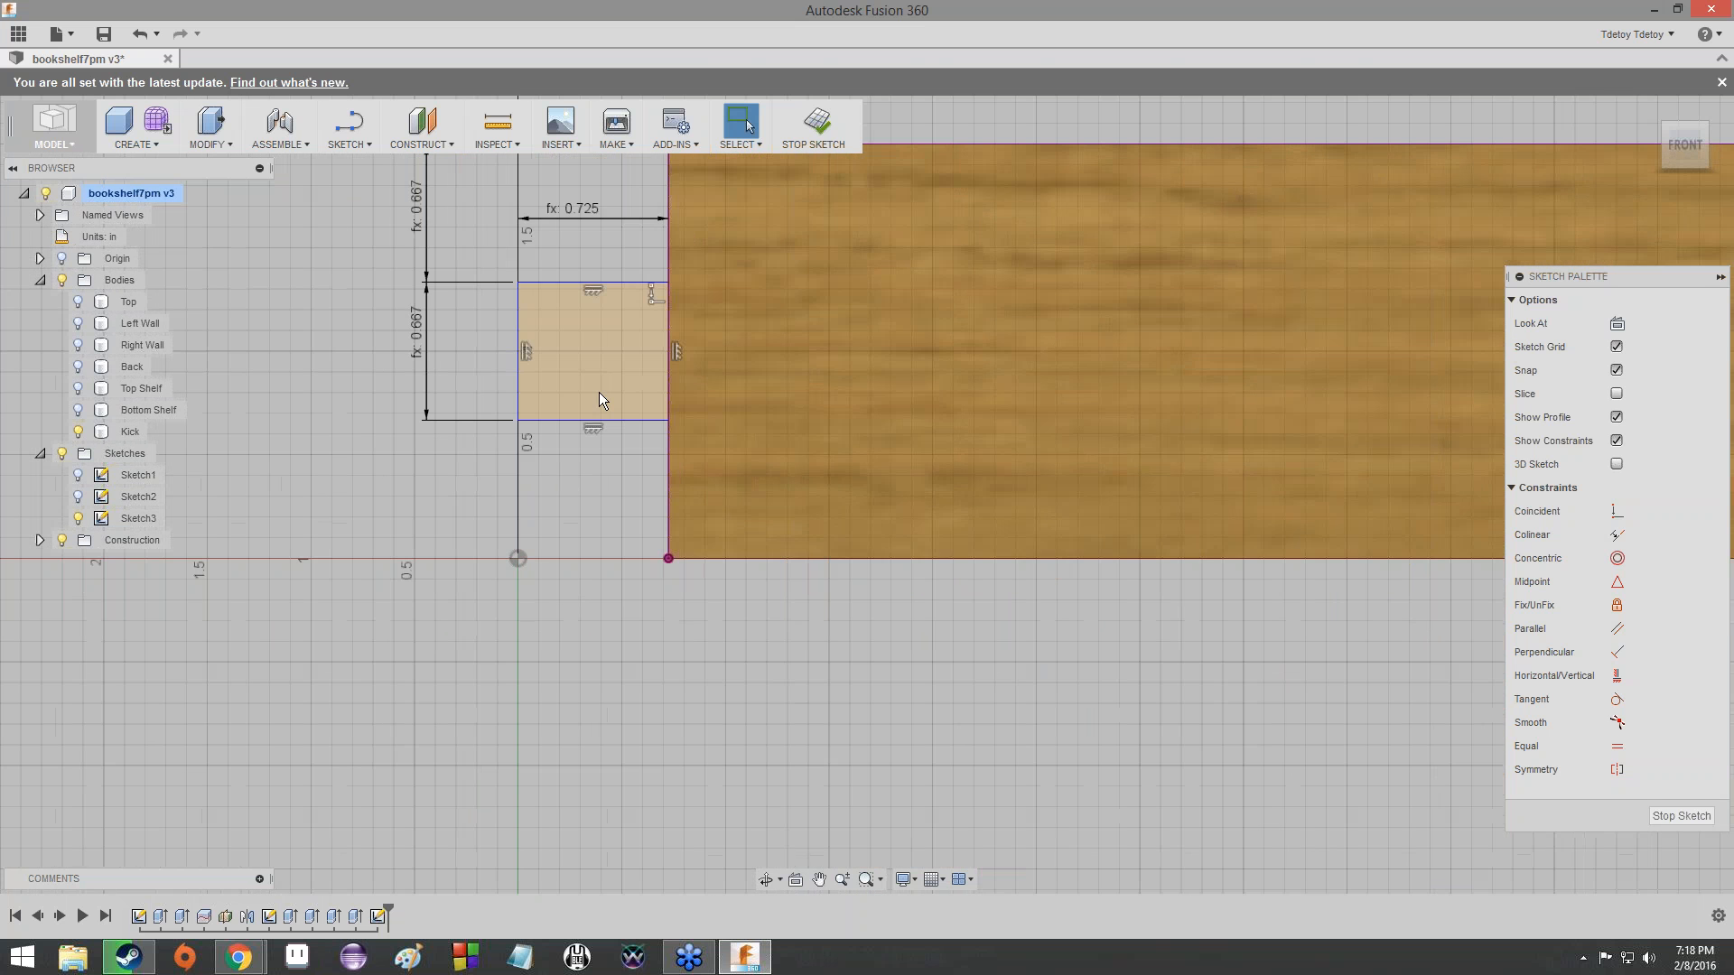
- Check the expression behind the end tab's horizontal length dimension
{"action": "middle_click_drag", "start_coordinate": [599, 392], "coordinate": [600, 591]}
{"action": "scroll", "coordinate": [582, 532], "scroll_direction": "up", "scroll_amount": 3}
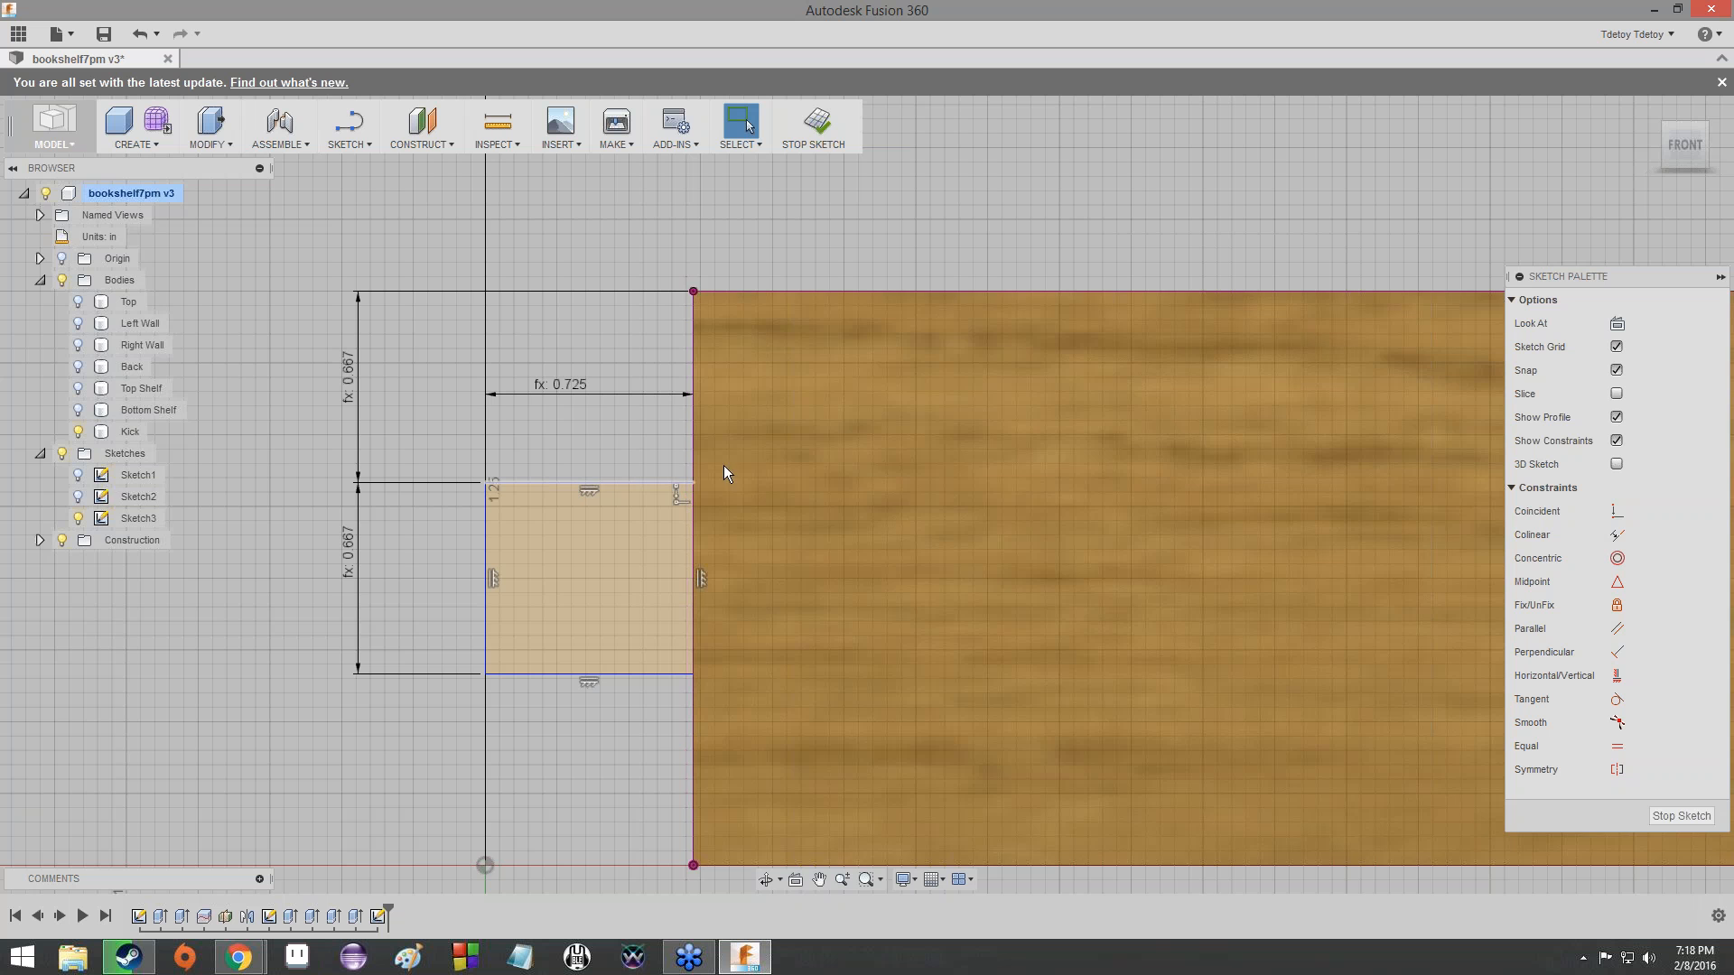
{"action": "double_click", "coordinate": [573, 383]}
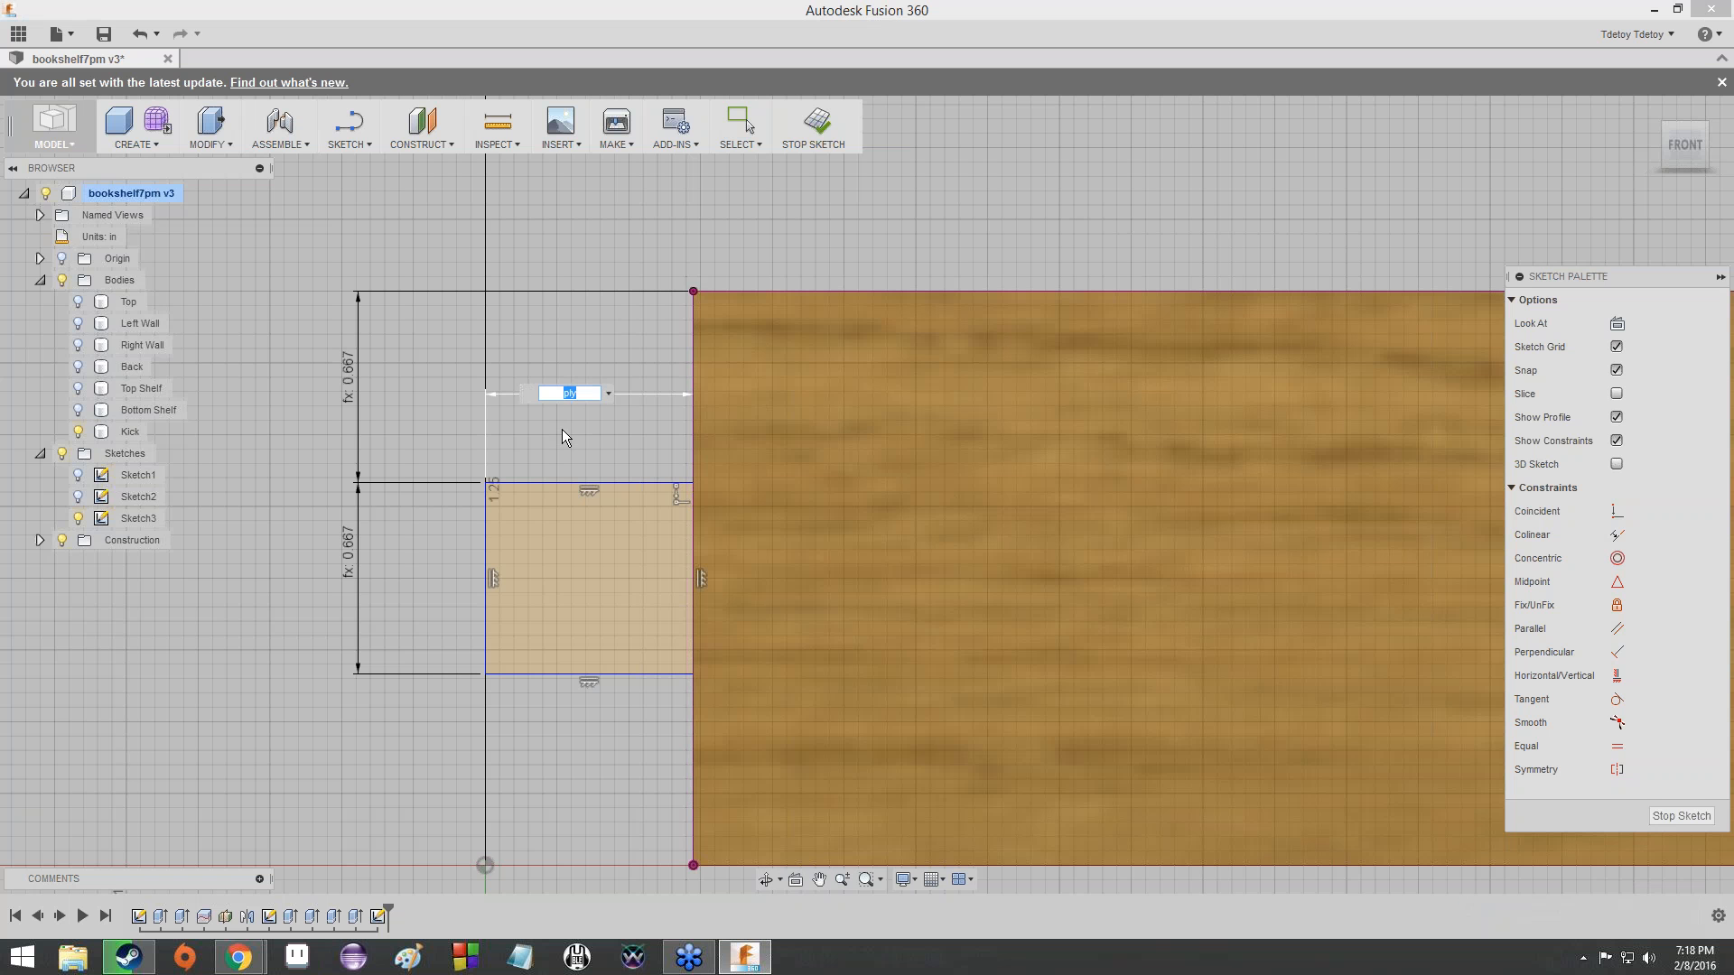
{"action": "key", "text": "Return"}
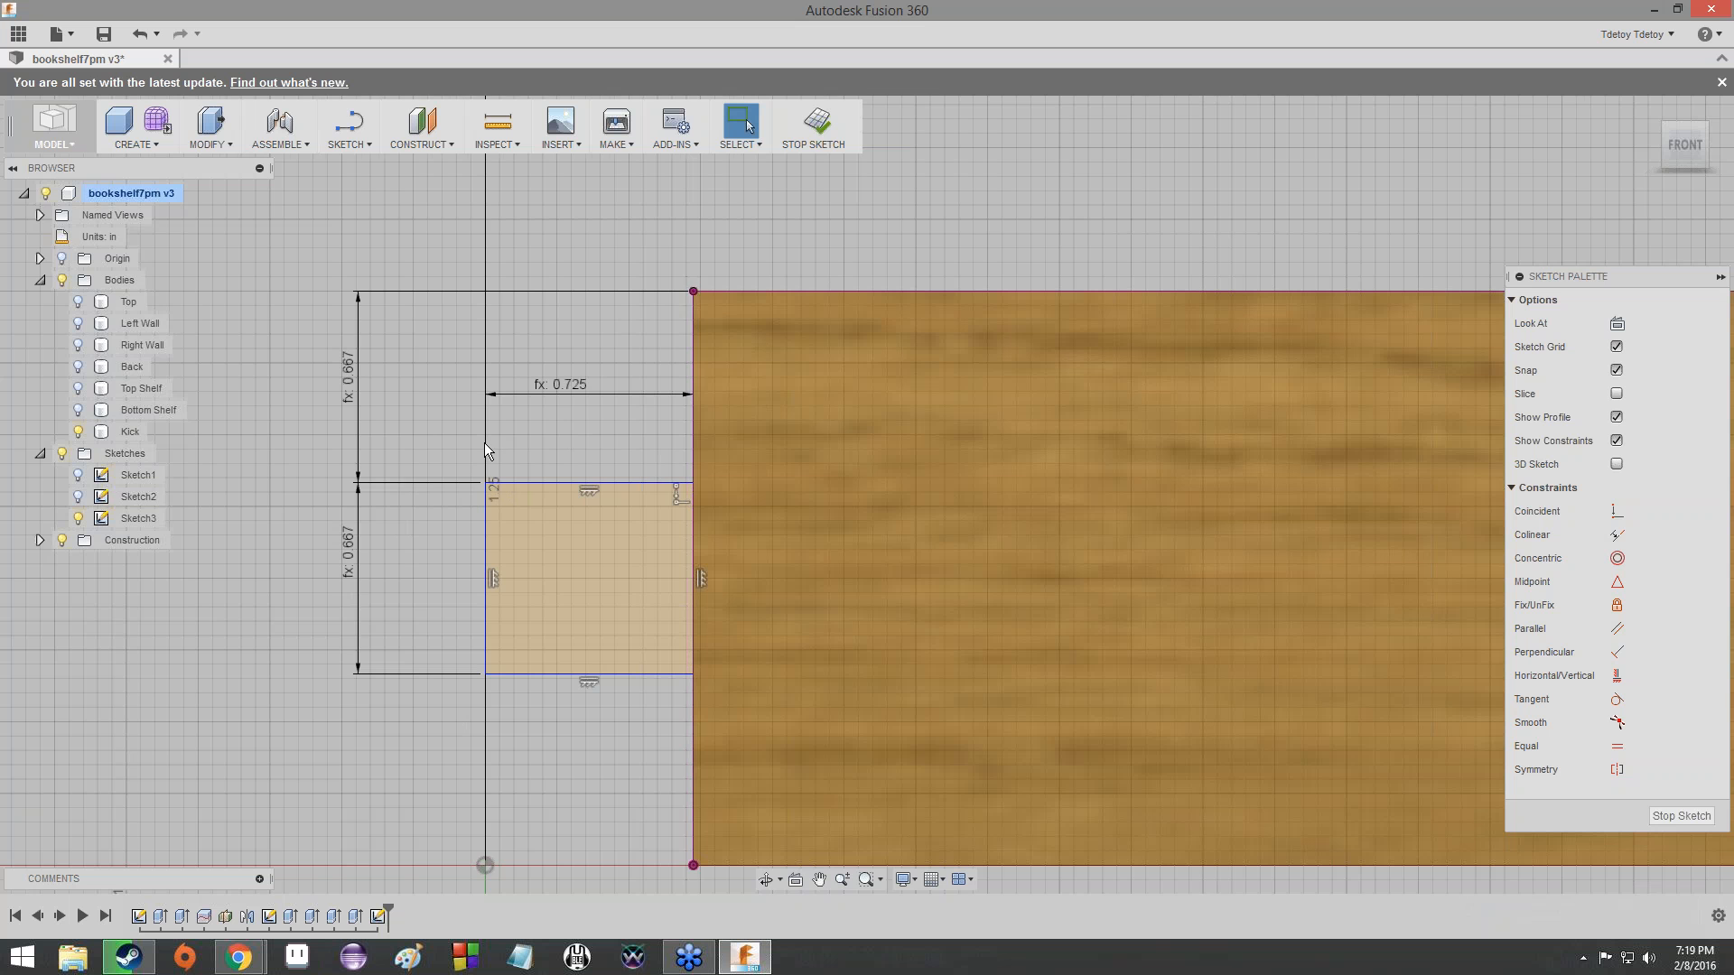
- Examine the Kick's upper corner and recheck the expression of the vertical dimension from it down to the end tab
{"action": "scroll", "coordinate": [482, 451], "scroll_direction": "up", "scroll_amount": 5}
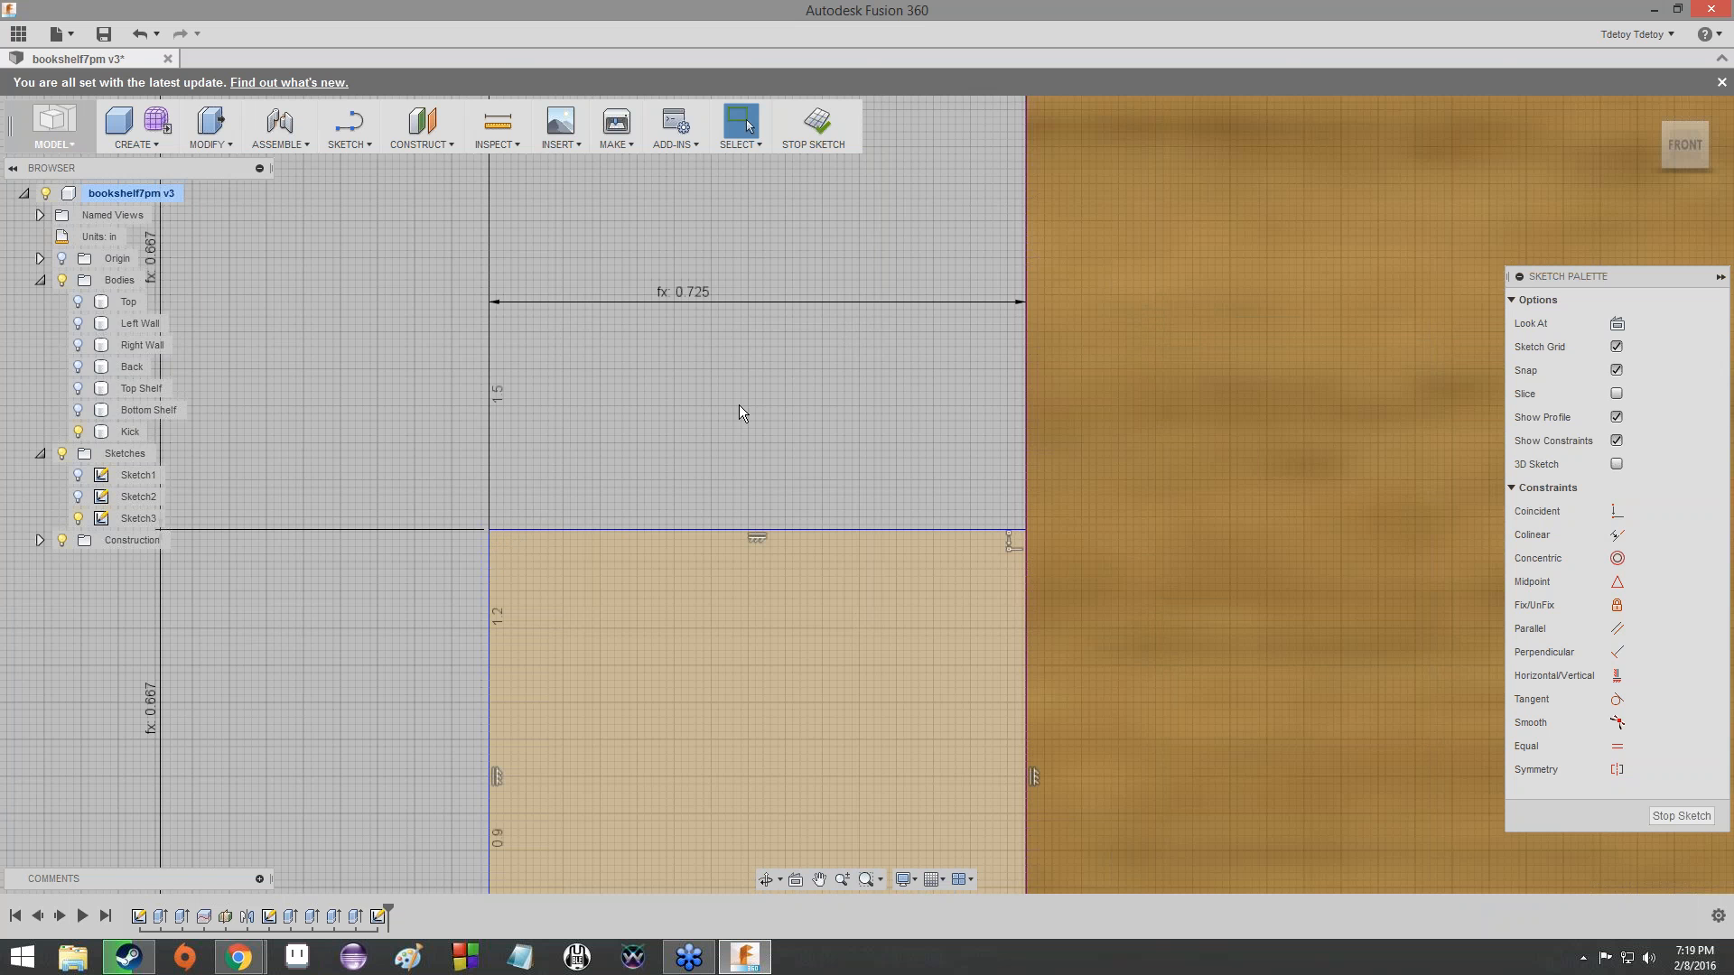
{"action": "scroll", "coordinate": [761, 381], "scroll_direction": "down", "scroll_amount": 2}
{"action": "mouse_move", "coordinate": [952, 137]}
{"action": "middle_mouse_down"}
{"action": "mouse_move", "coordinate": [298, 383]}
{"action": "mouse_move", "coordinate": [457, 386]}
{"action": "middle_mouse_up"}
{"action": "scroll", "coordinate": [505, 372], "scroll_direction": "down", "scroll_amount": 2}
{"action": "scroll", "coordinate": [535, 361], "scroll_direction": "up", "scroll_amount": 4}
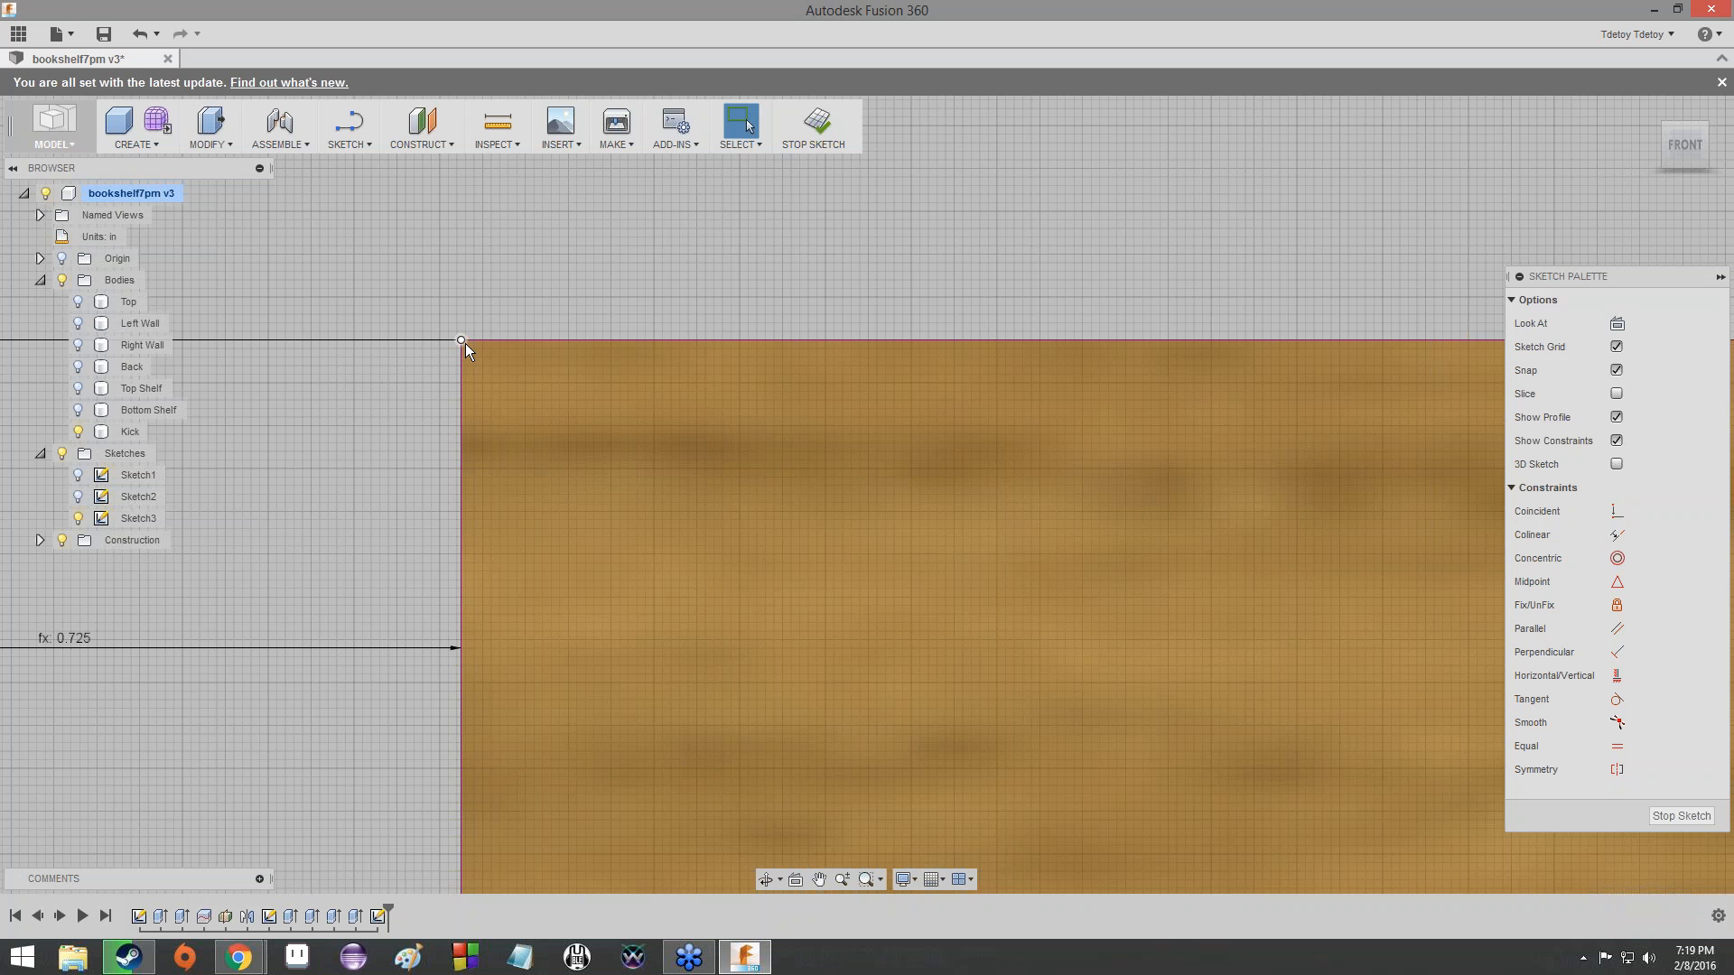
{"action": "scroll", "coordinate": [464, 343], "scroll_direction": "down", "scroll_amount": 2}
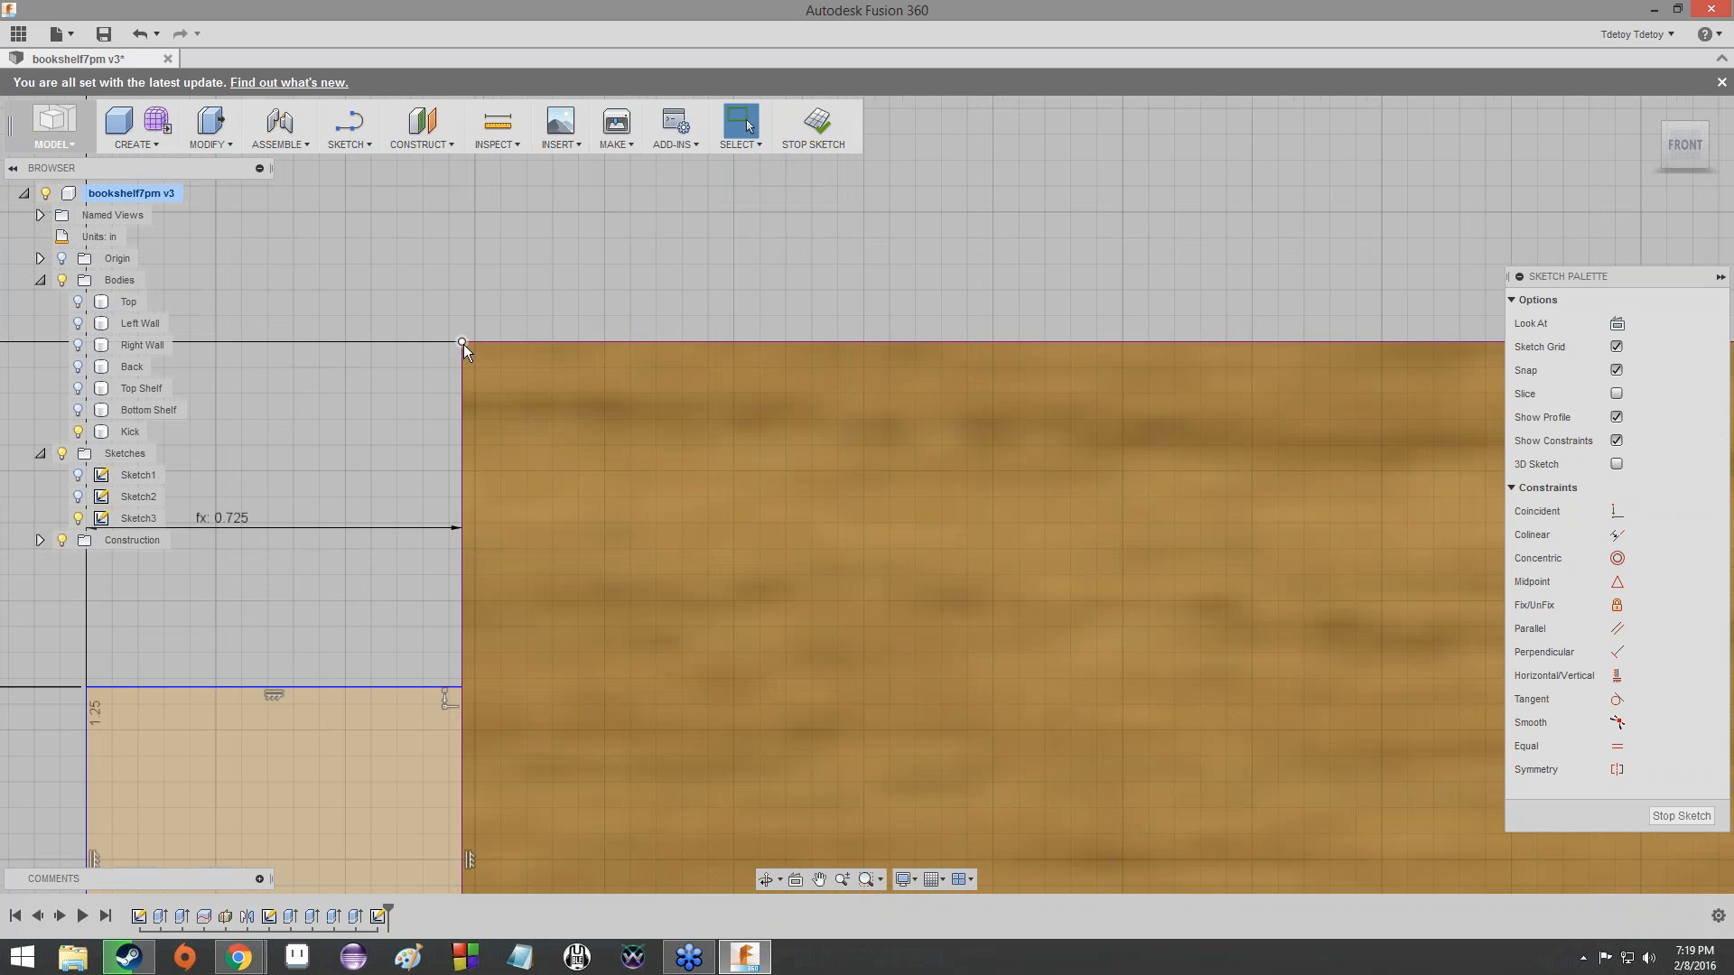
{"action": "scroll", "coordinate": [463, 344], "scroll_direction": "down", "scroll_amount": 3}
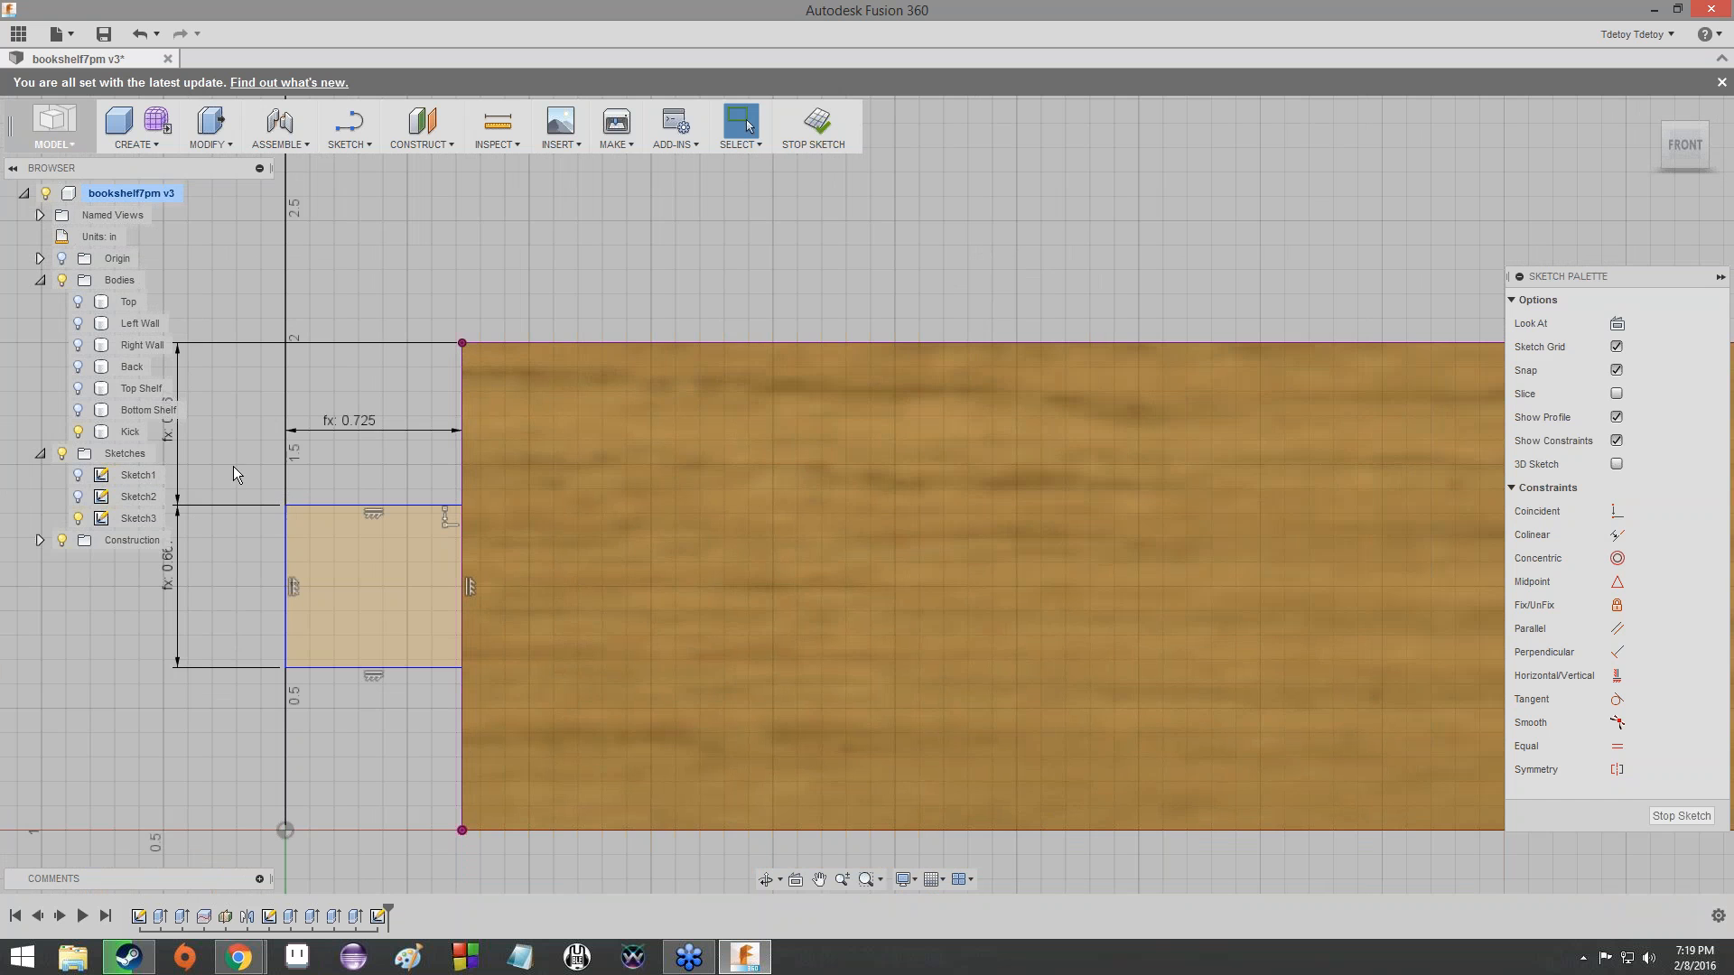
{"action": "middle_click_drag", "start_coordinate": [233, 466], "coordinate": [549, 413]}
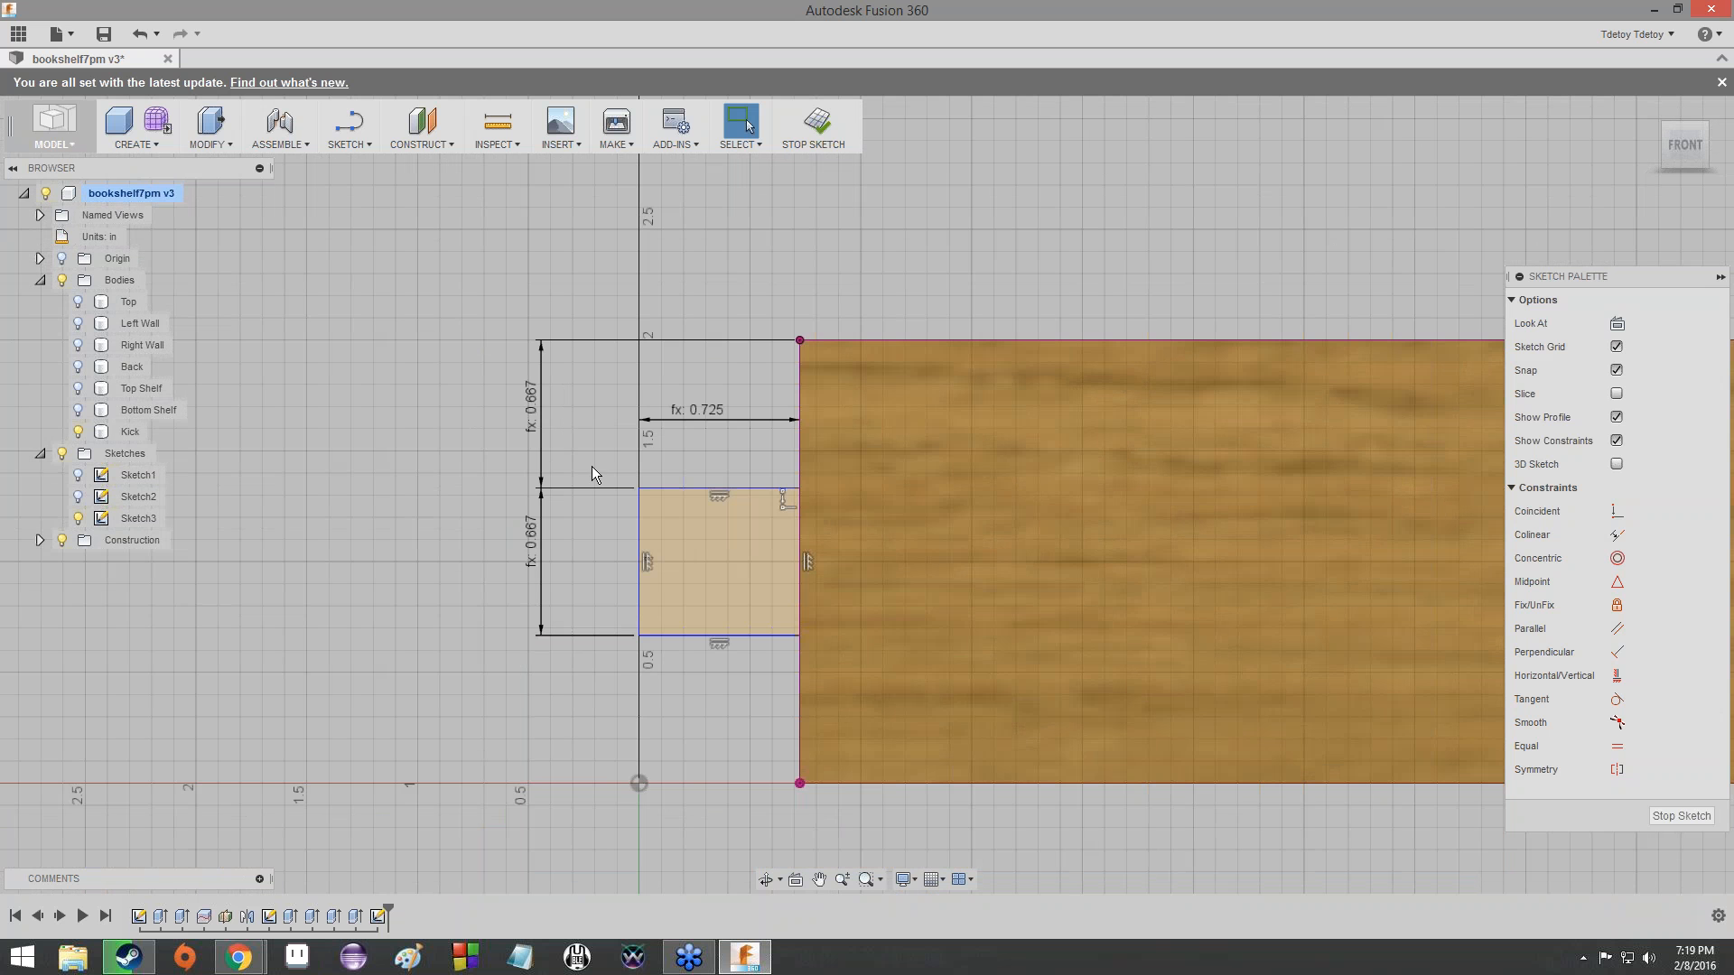
{"action": "double_click", "coordinate": [533, 404]}
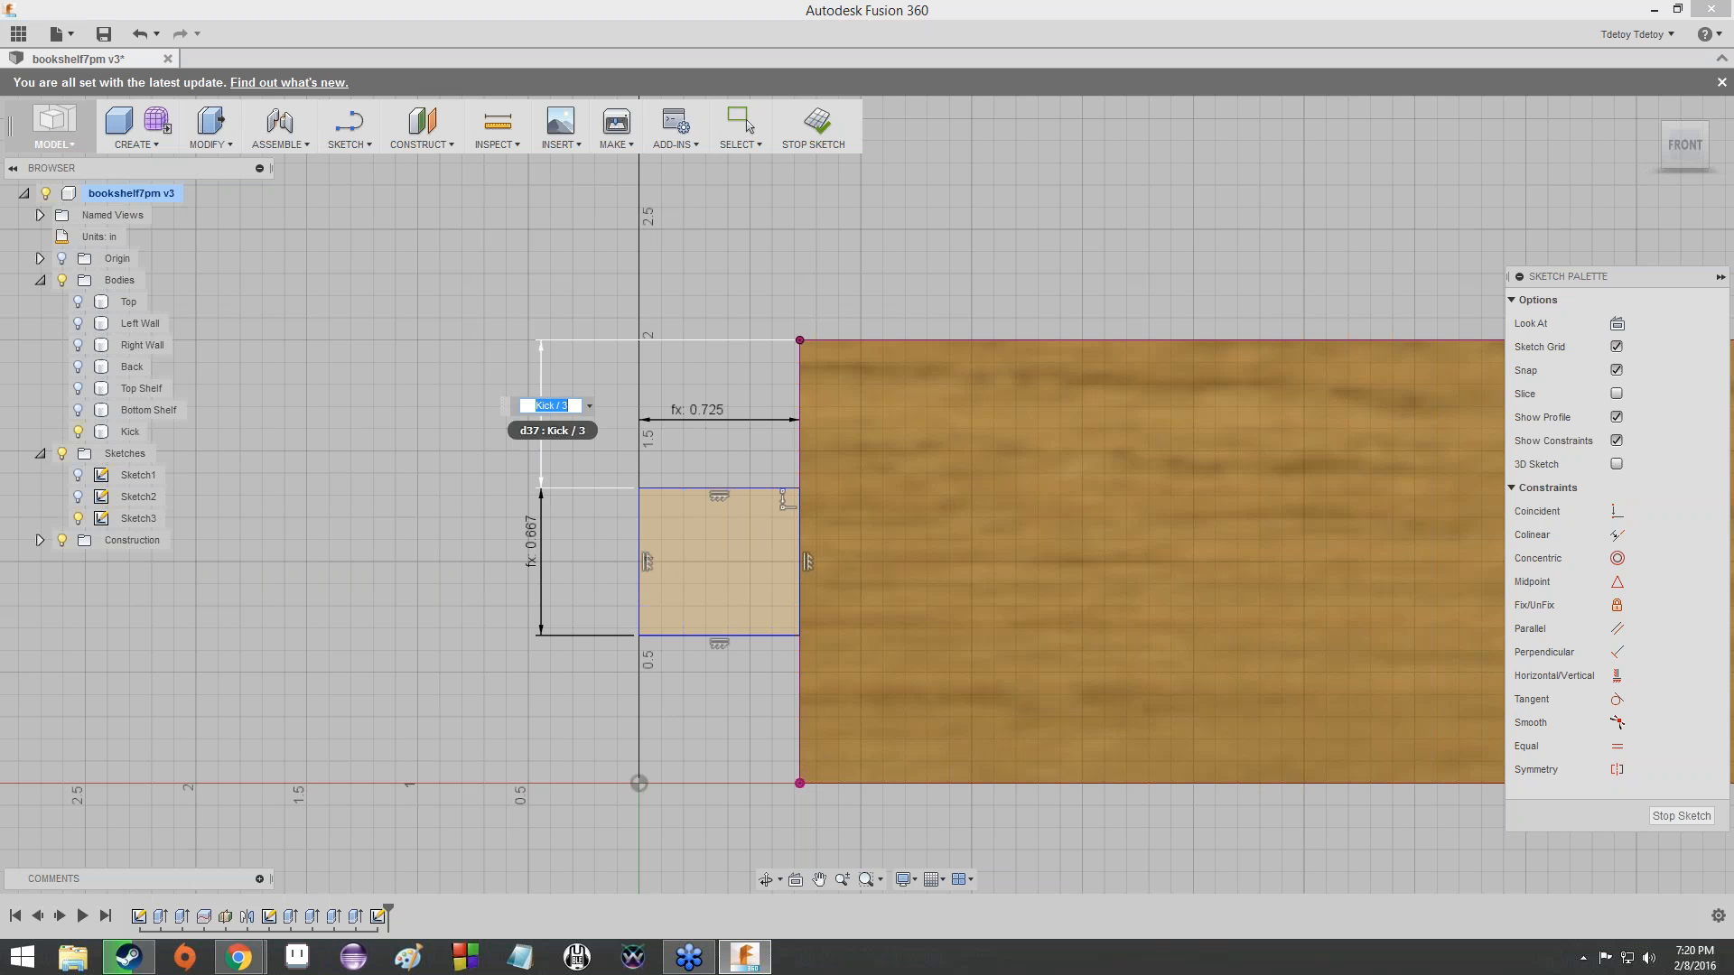
{"action": "left_click", "coordinate": [567, 407]}
{"action": "key", "text": "Return"}
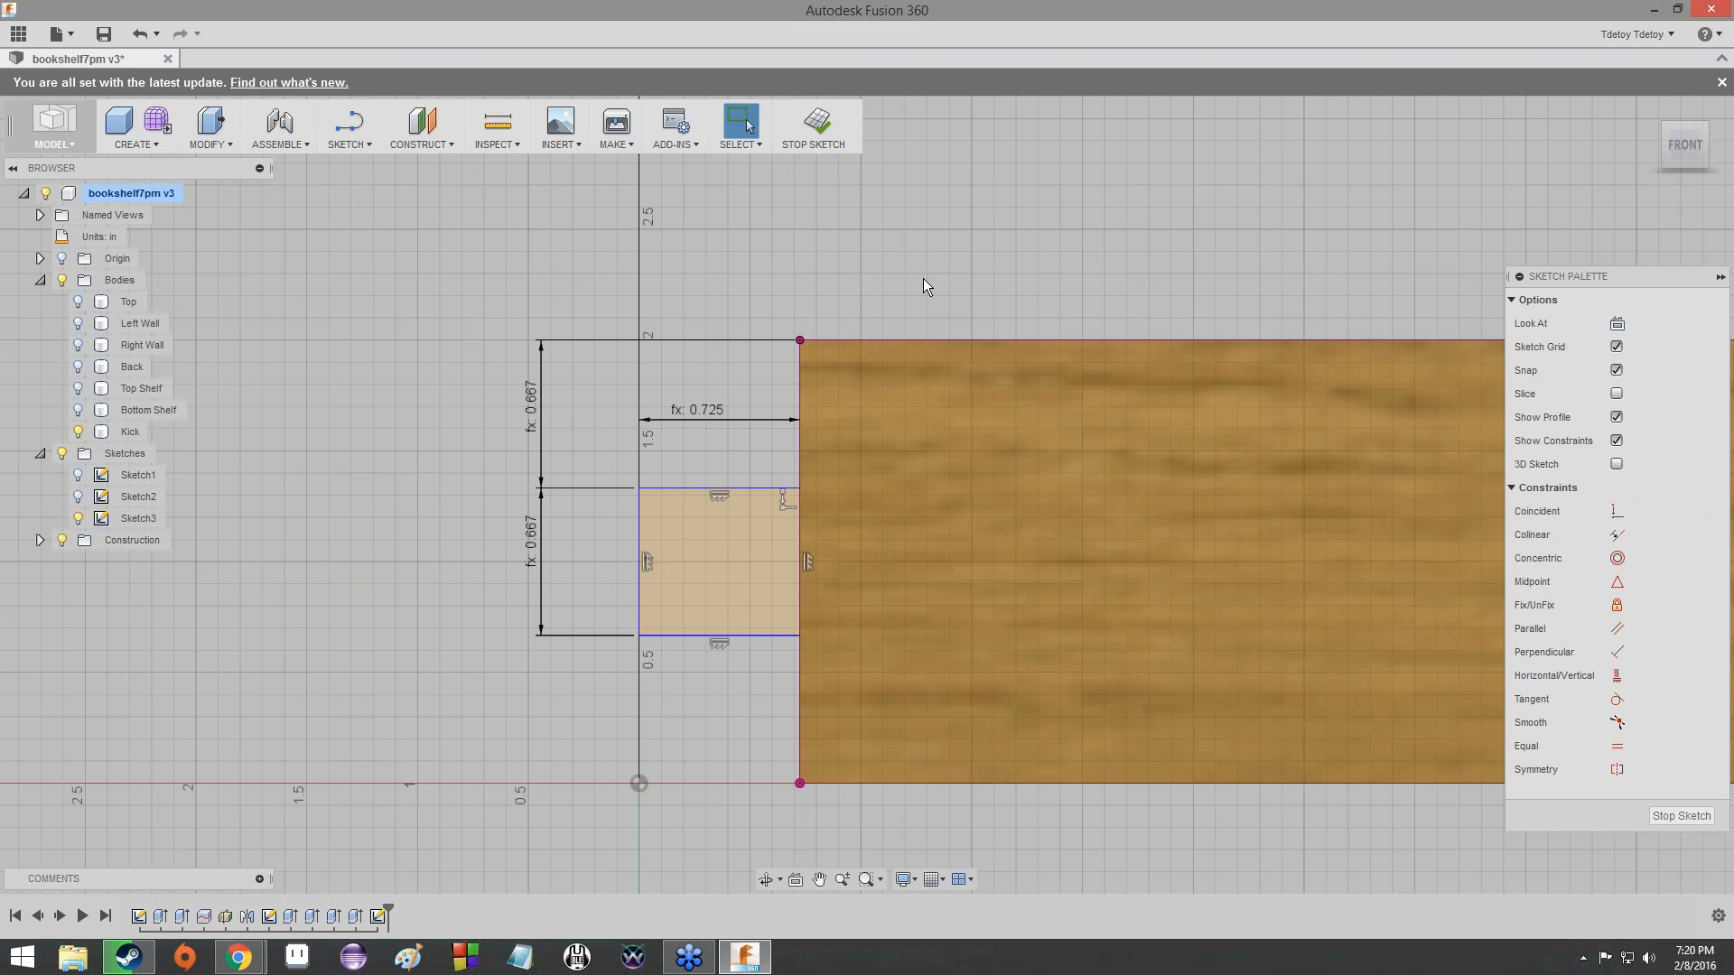
- Check the expression behind the upper-edge tab's height dimension
{"action": "scroll", "coordinate": [923, 278], "scroll_direction": "down", "scroll_amount": 5}
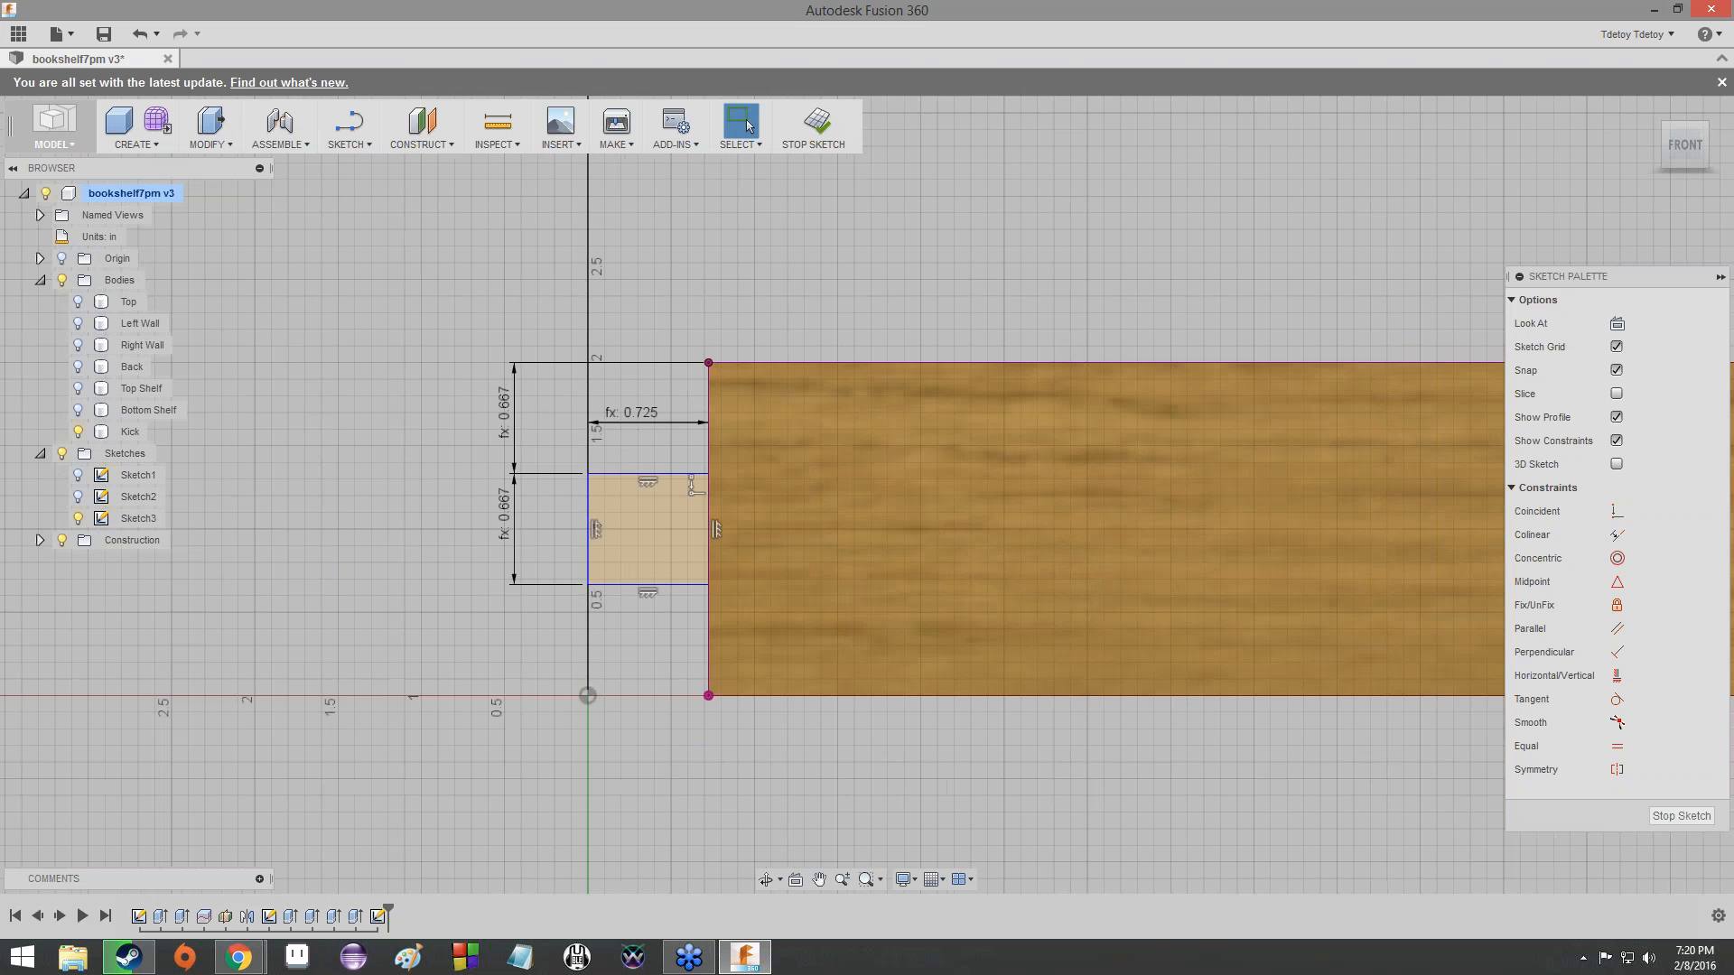
{"action": "scroll", "coordinate": [804, 406], "scroll_direction": "down", "scroll_amount": 2}
{"action": "scroll", "coordinate": [885, 361], "scroll_direction": "up", "scroll_amount": 4}
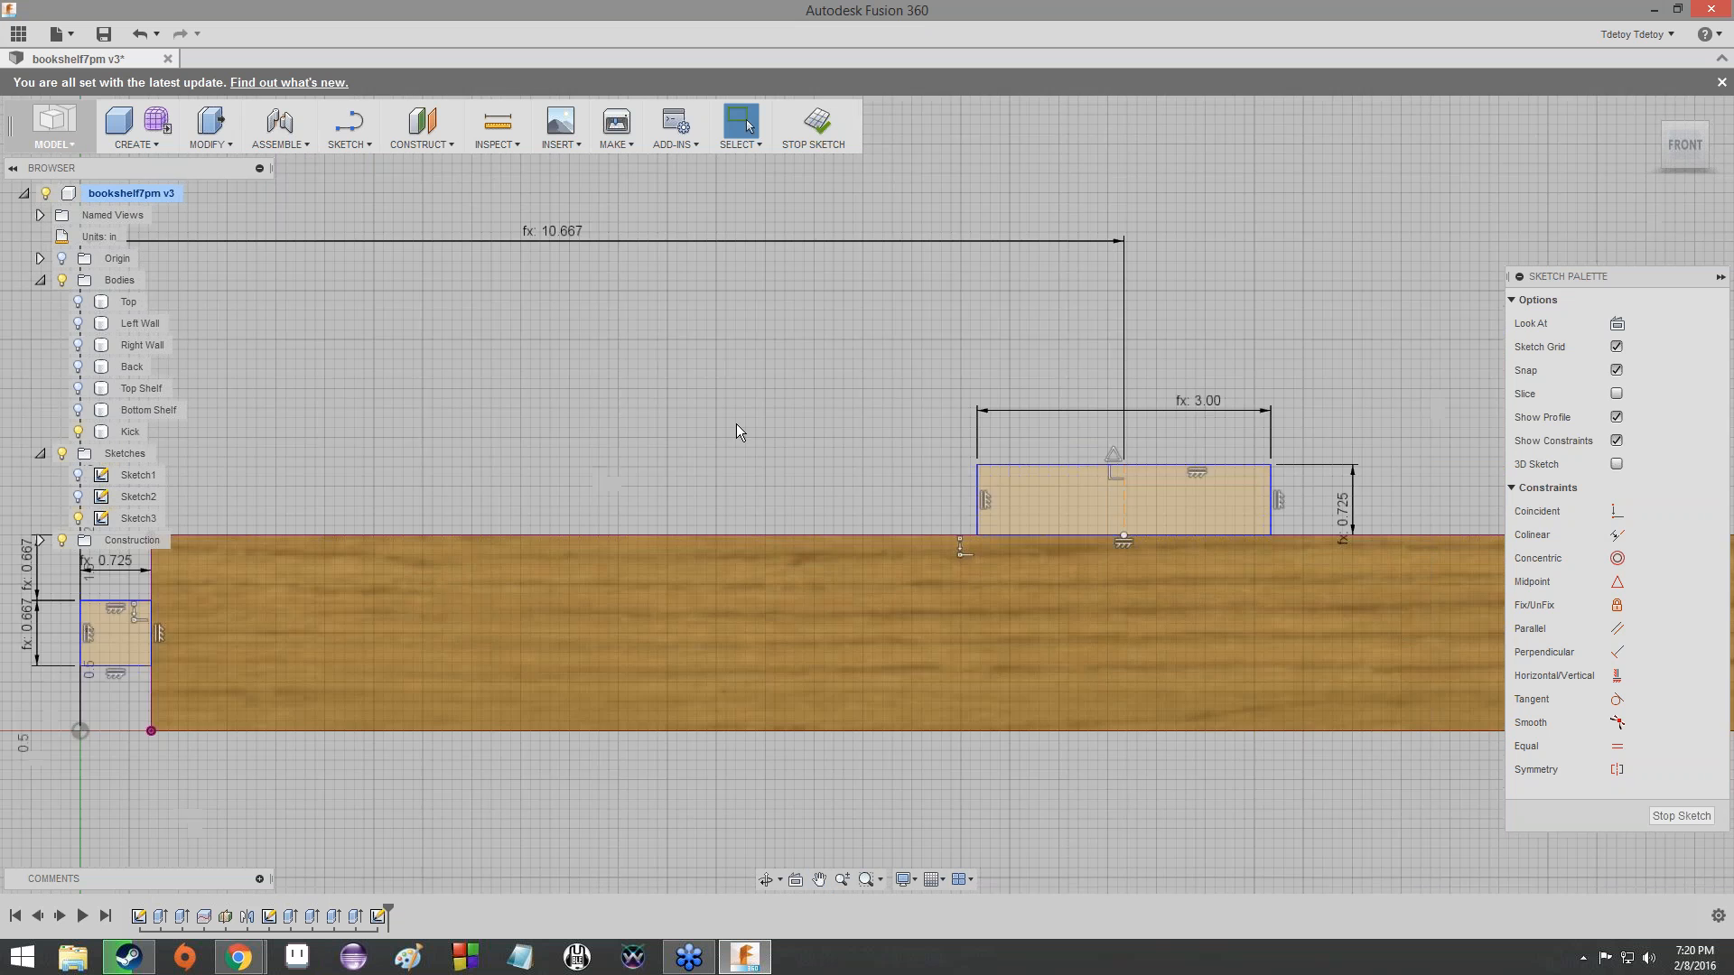
{"action": "scroll", "coordinate": [736, 423], "scroll_direction": "down", "scroll_amount": 5}
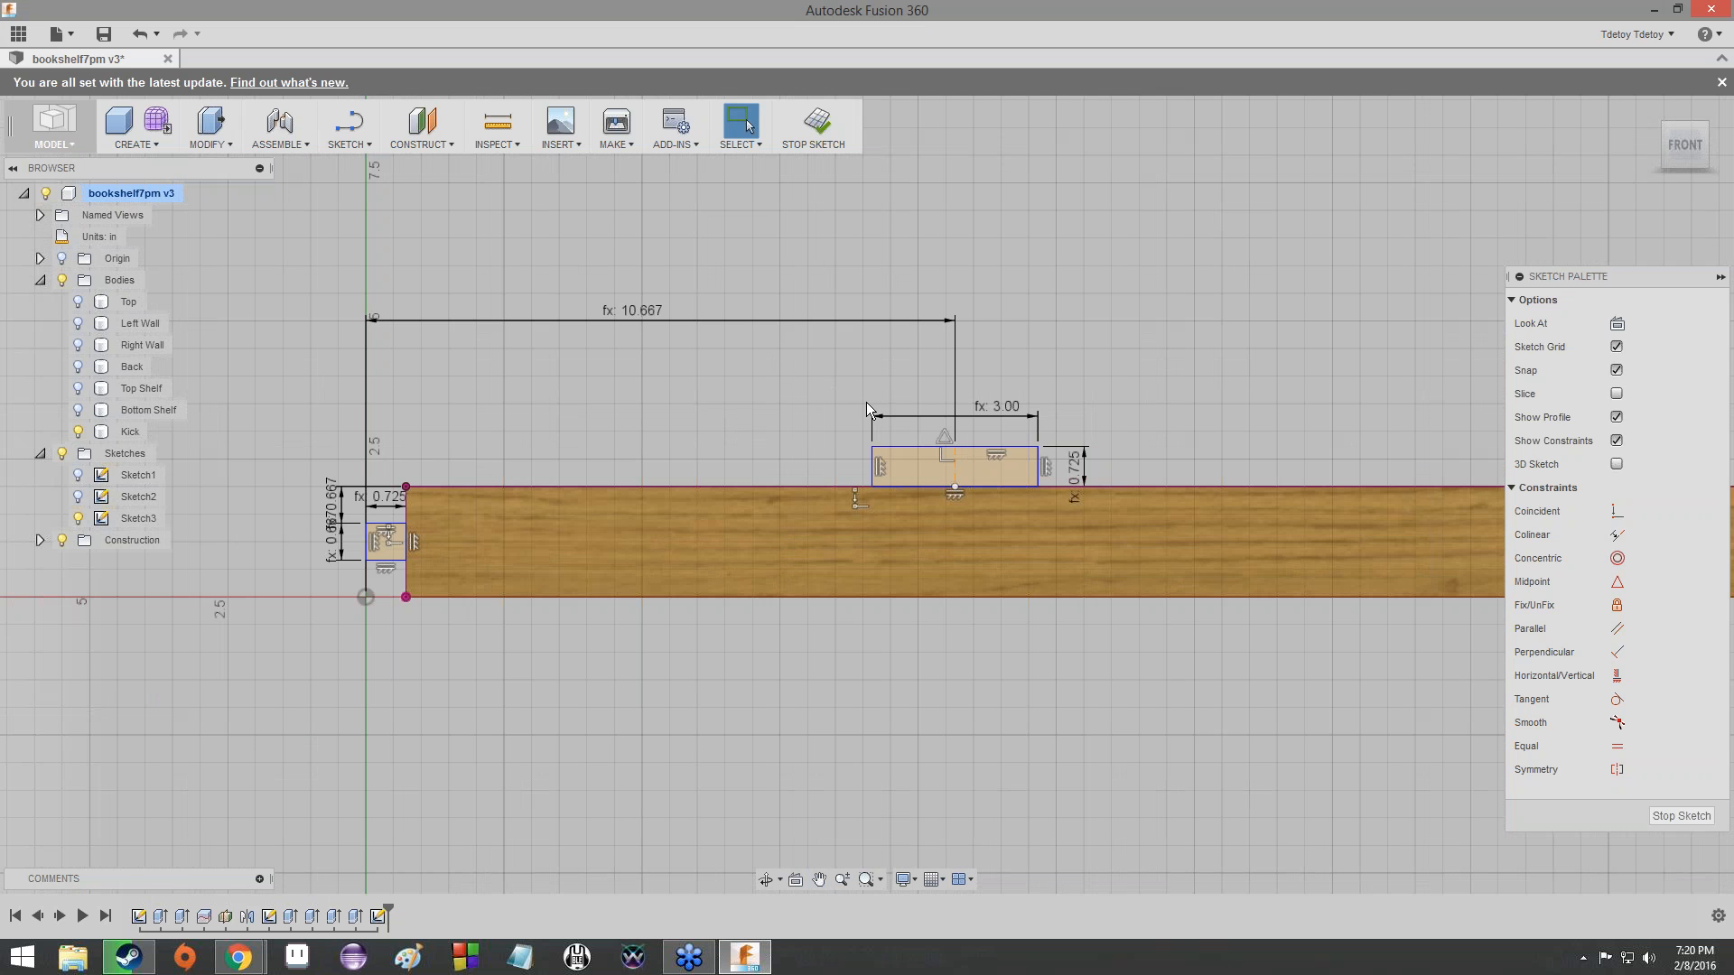
{"action": "scroll", "coordinate": [927, 448], "scroll_direction": "up", "scroll_amount": 5}
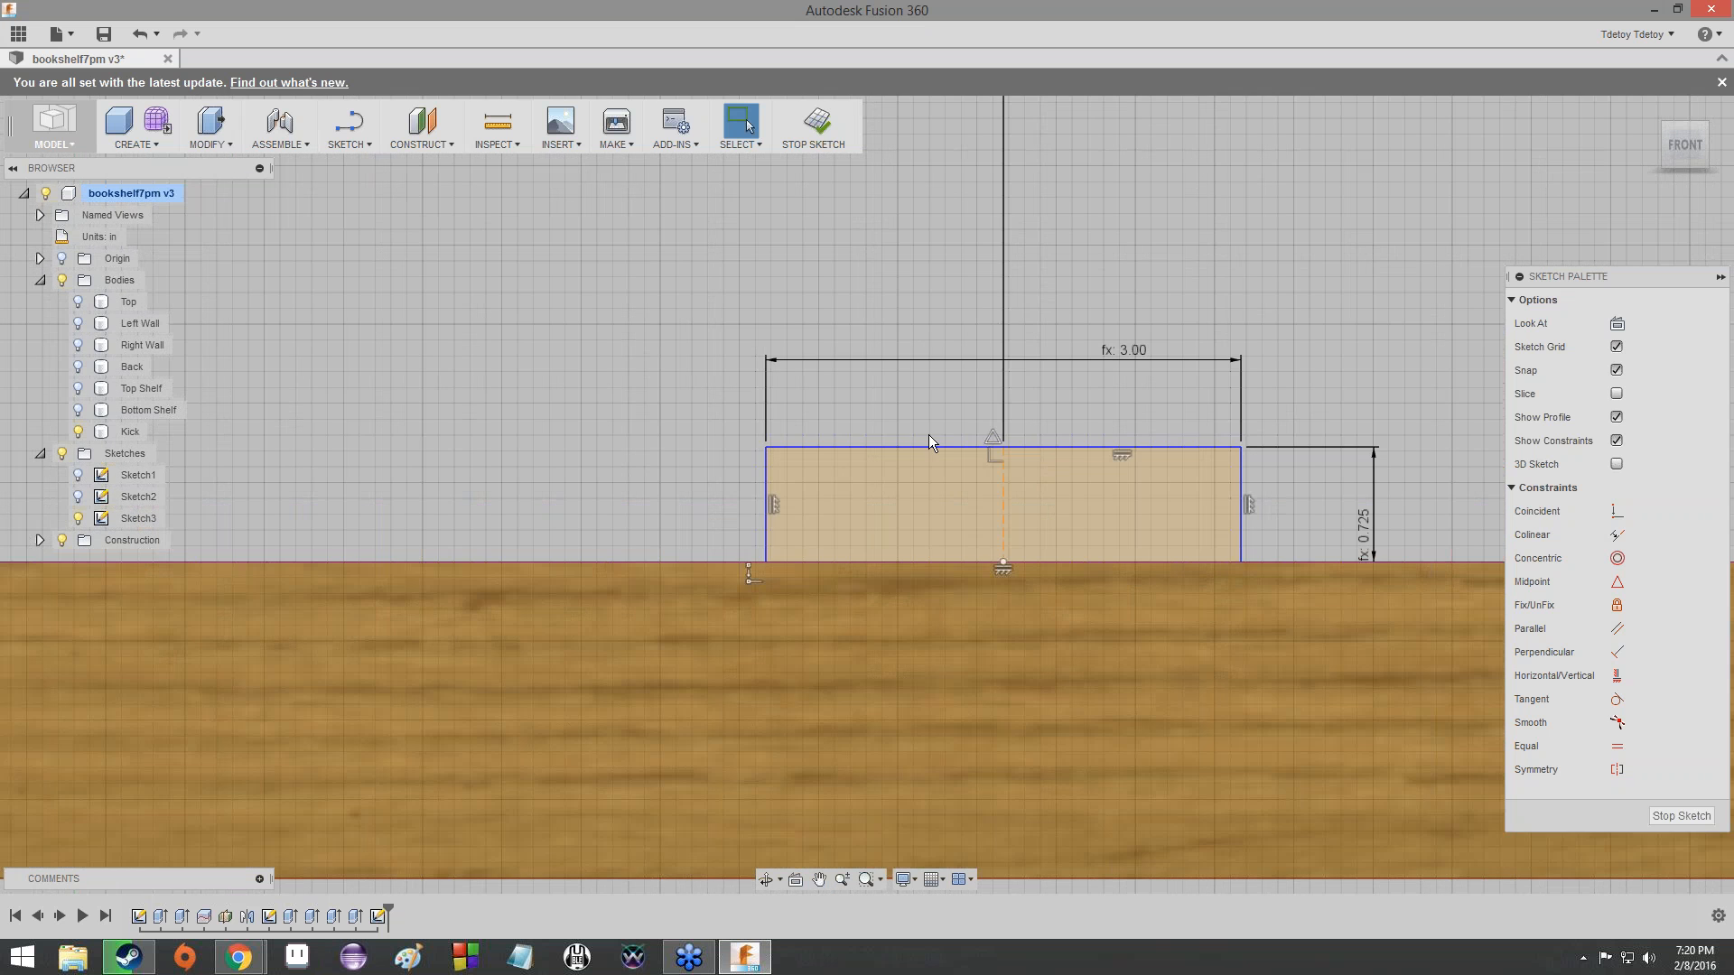
{"action": "scroll", "coordinate": [770, 380], "scroll_direction": "down", "scroll_amount": 4}
{"action": "scroll", "coordinate": [1174, 389], "scroll_direction": "up", "scroll_amount": 6}
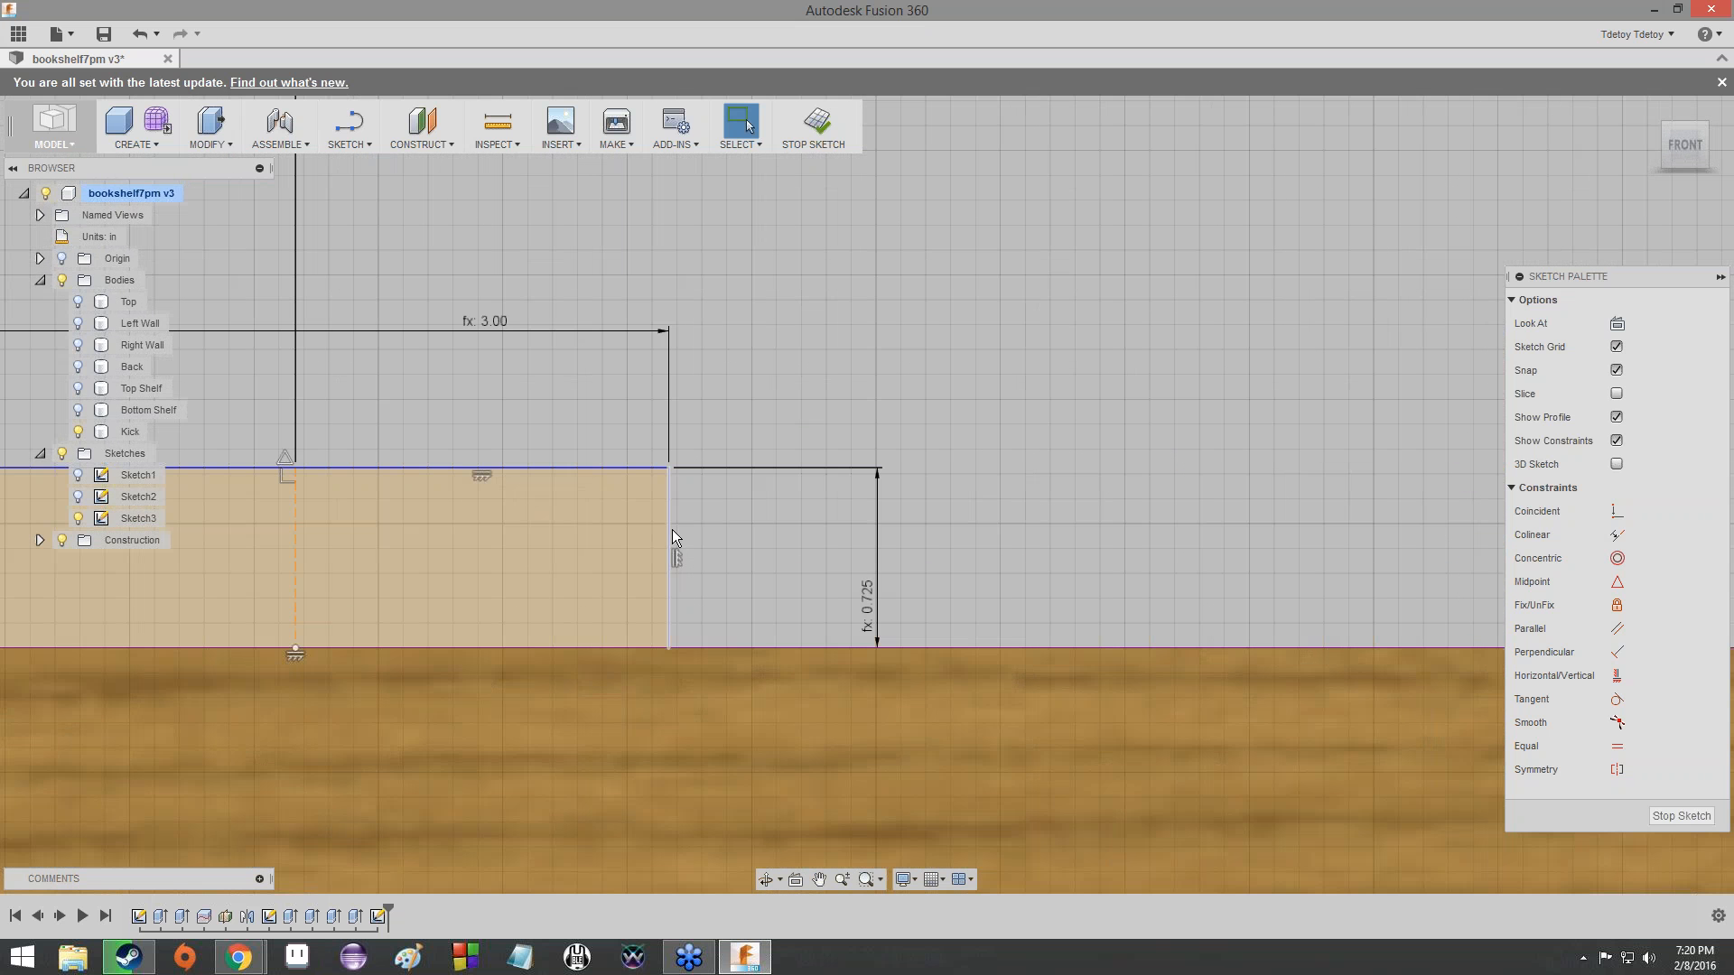
{"action": "double_click", "coordinate": [870, 599]}
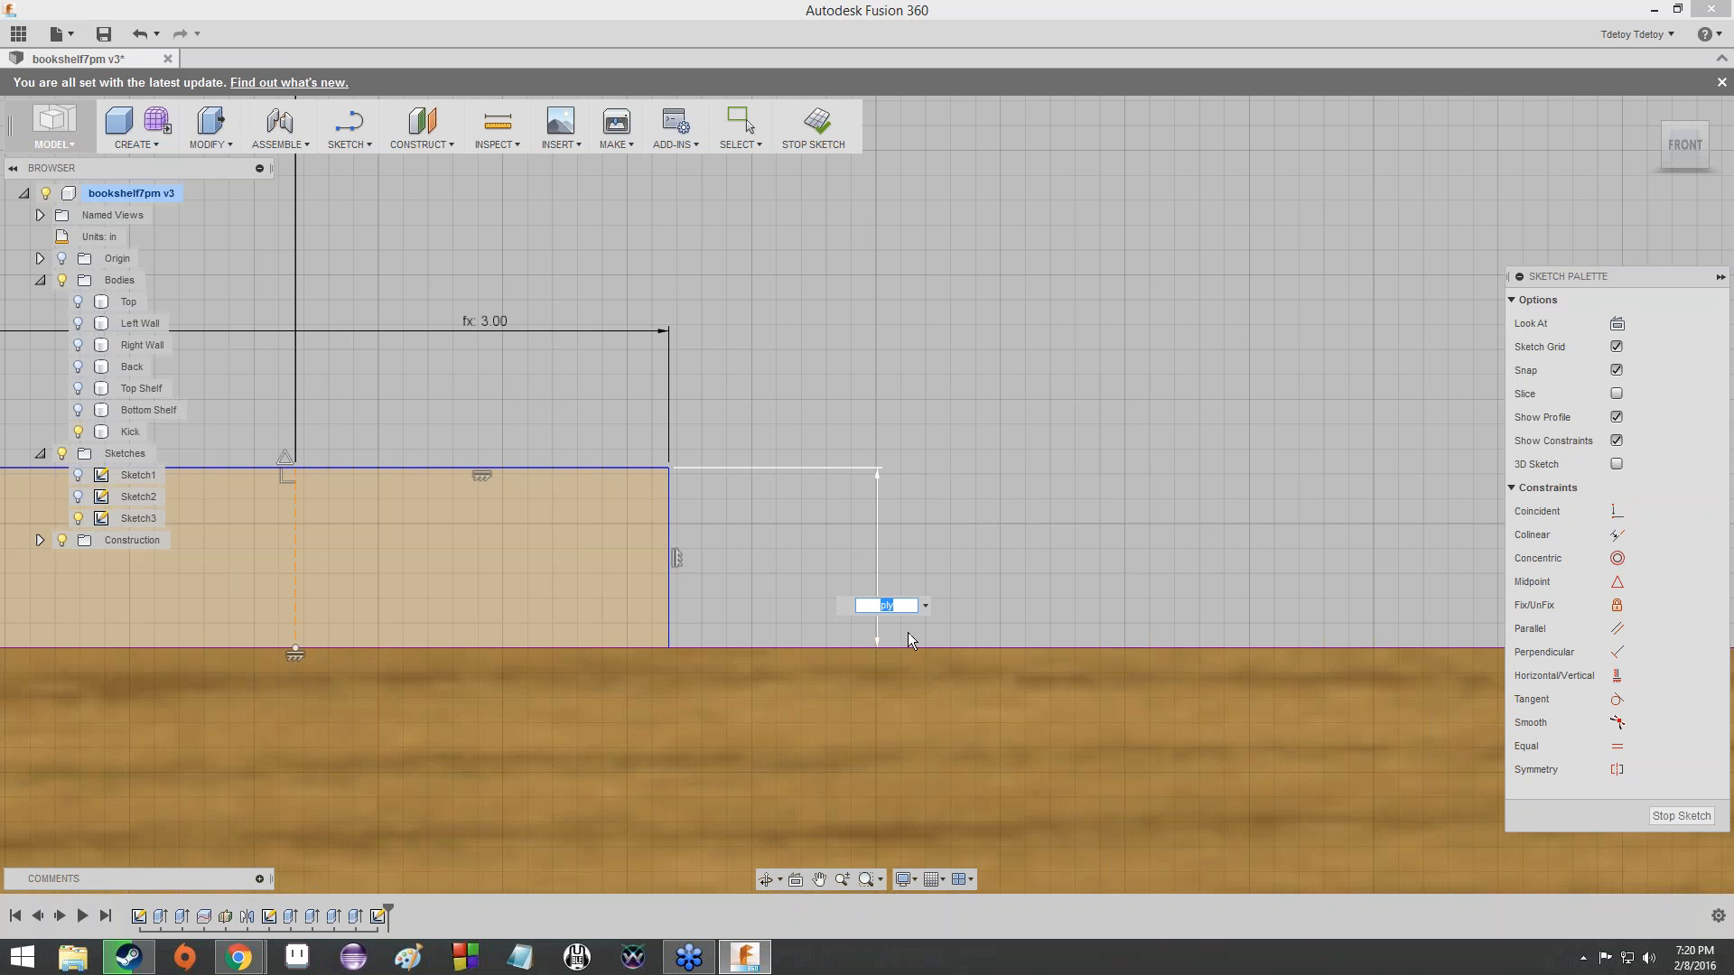
{"action": "key", "text": "Return"}
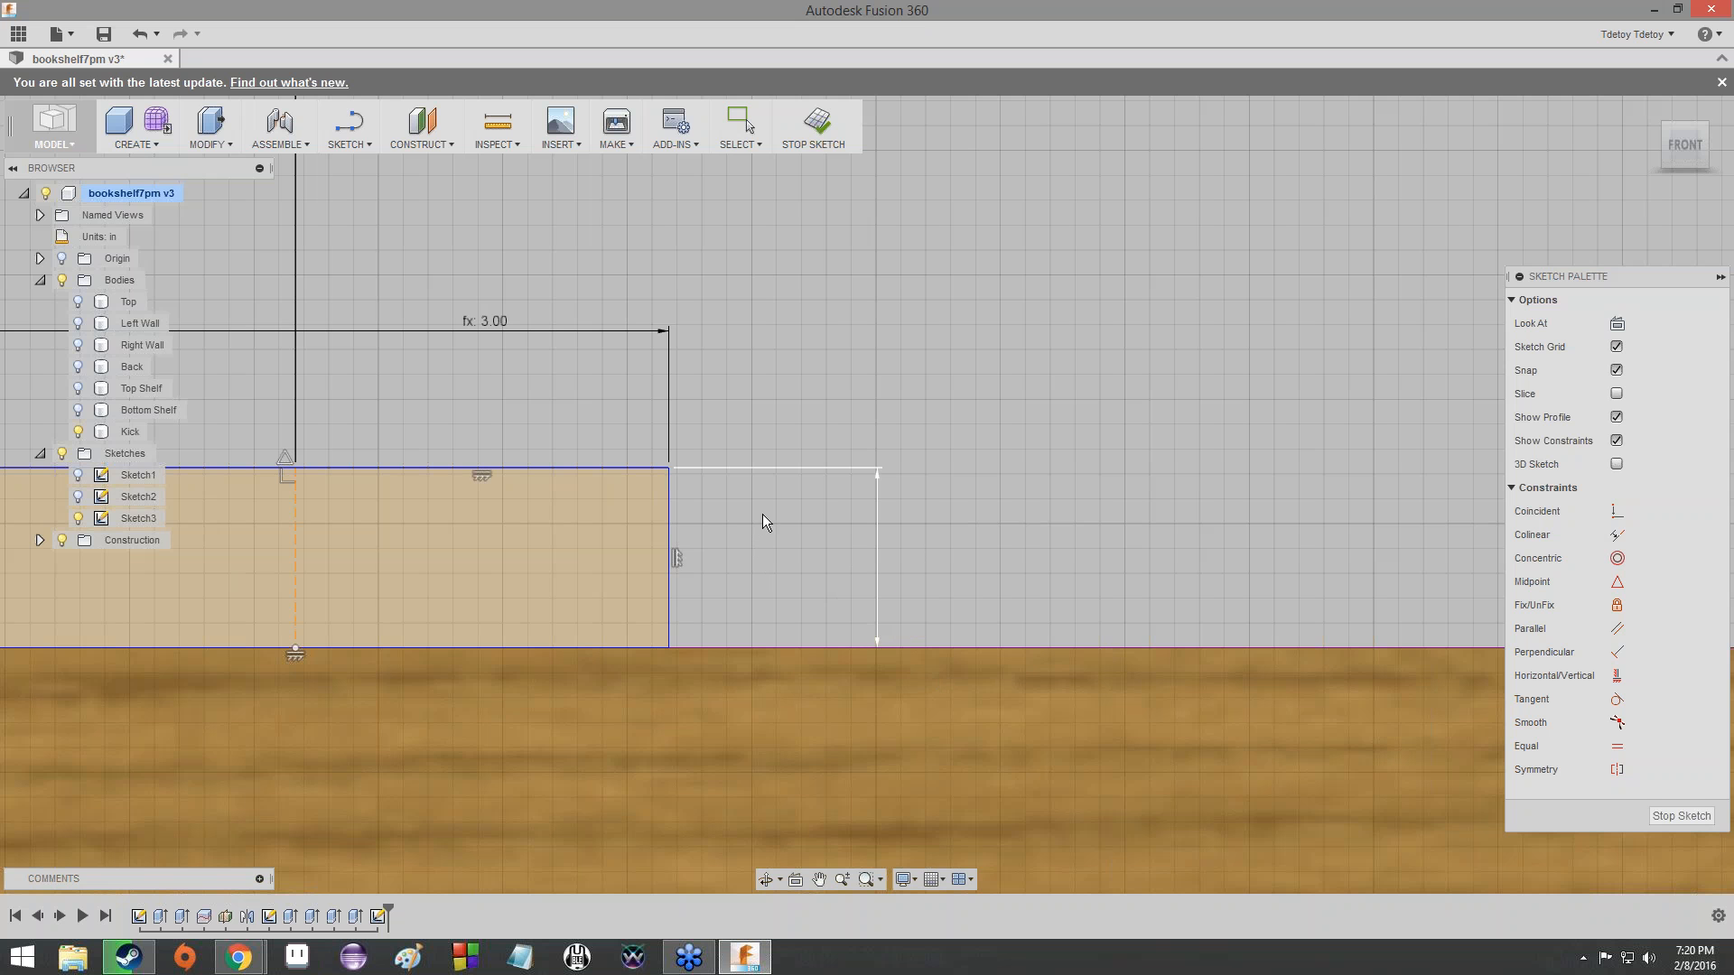
{"action": "key", "text": "Escape"}
- Examine the upper-edge tab's dimensions and compare its orientation with the tab at the Kick's end
{"action": "scroll", "coordinate": [769, 506], "scroll_direction": "down", "scroll_amount": 1}
{"action": "middle_click_drag", "start_coordinate": [769, 505], "coordinate": [1026, 484]}
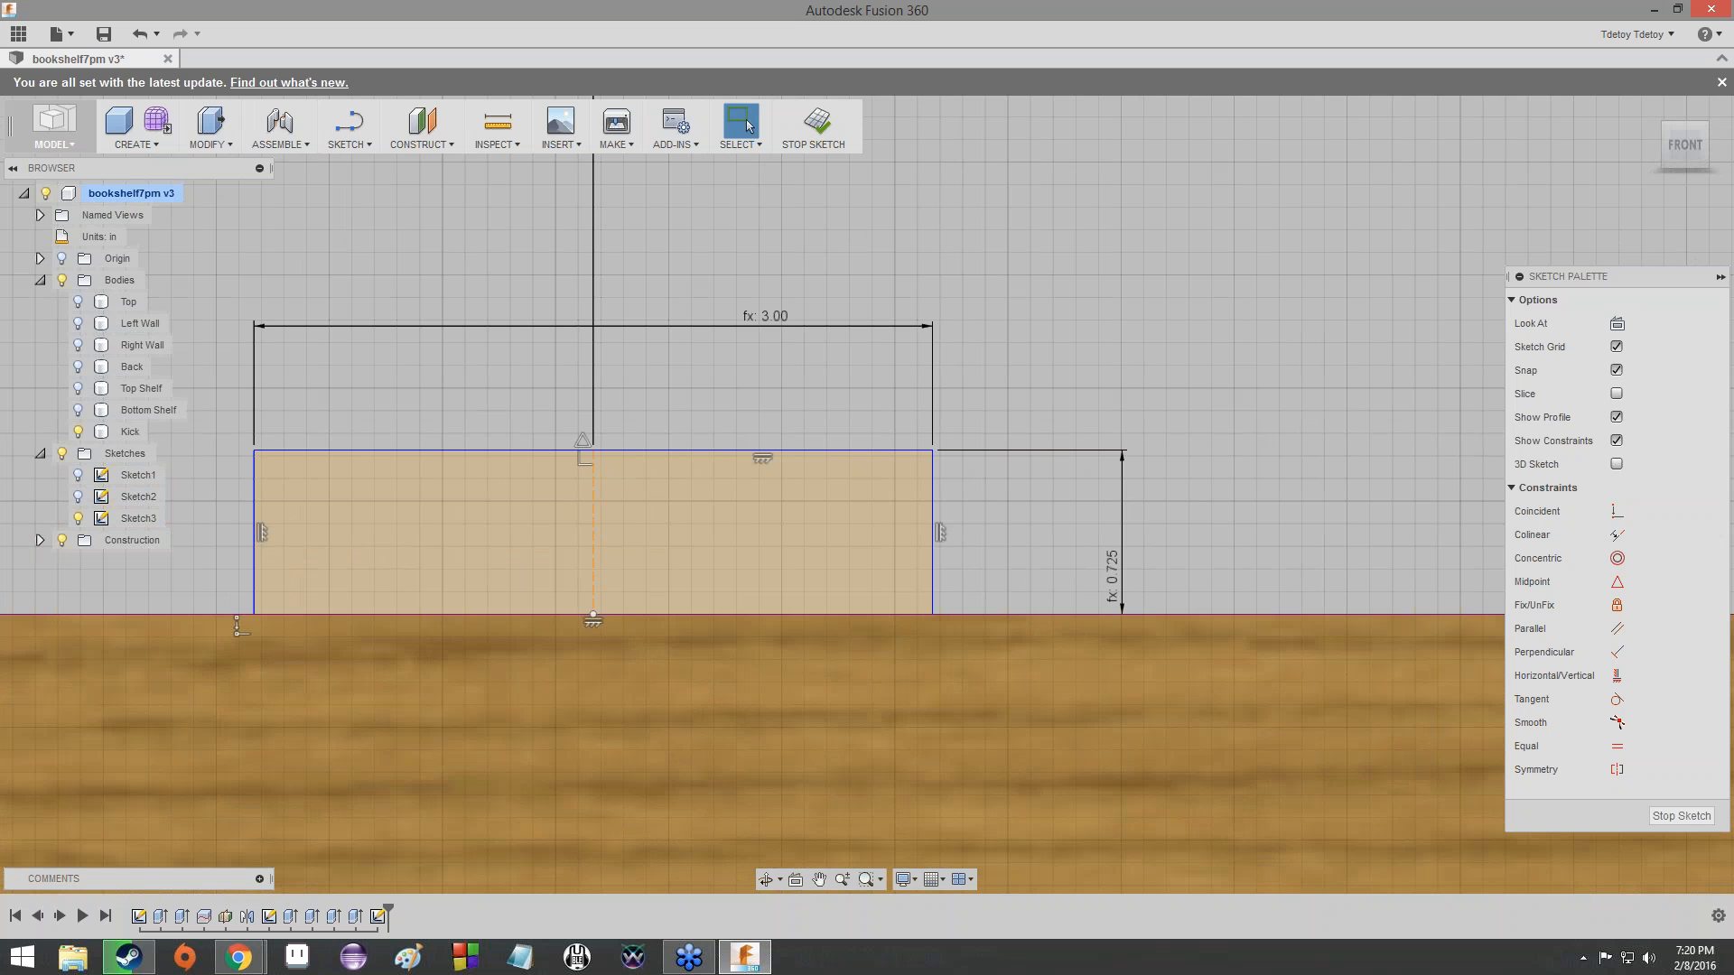
{"action": "scroll", "coordinate": [994, 332], "scroll_direction": "up", "scroll_amount": 3}
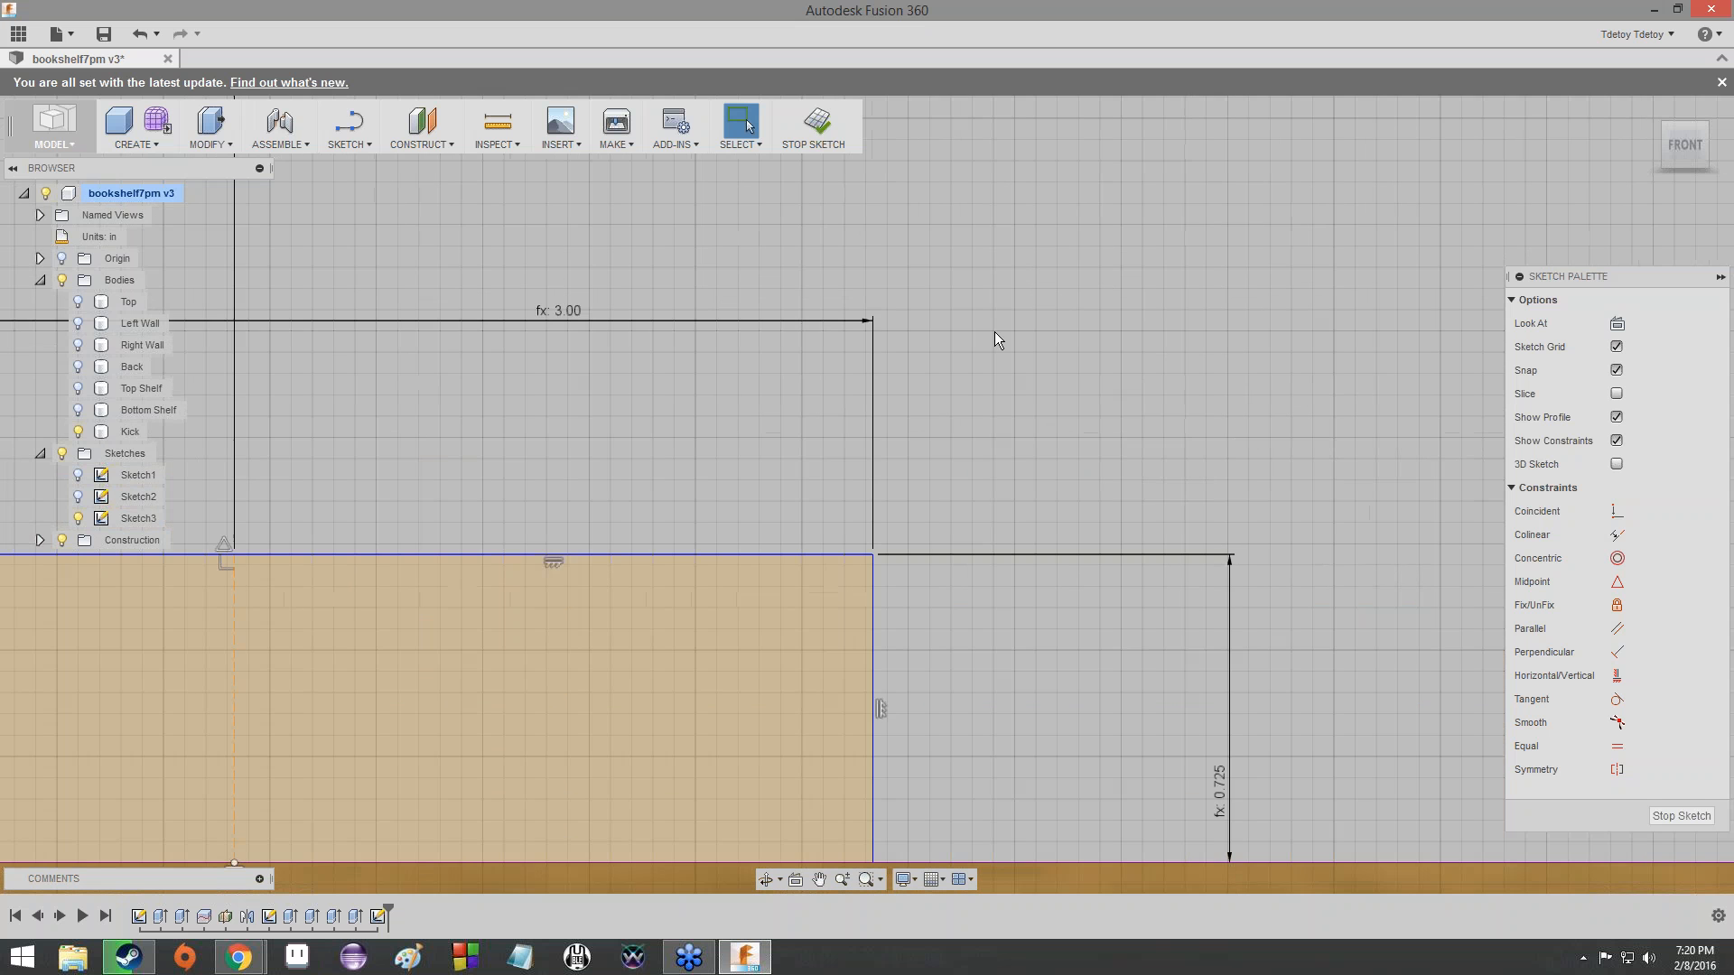
{"action": "scroll", "coordinate": [994, 332], "scroll_direction": "down", "scroll_amount": 8}
{"action": "scroll", "coordinate": [1009, 311], "scroll_direction": "down", "scroll_amount": 1}
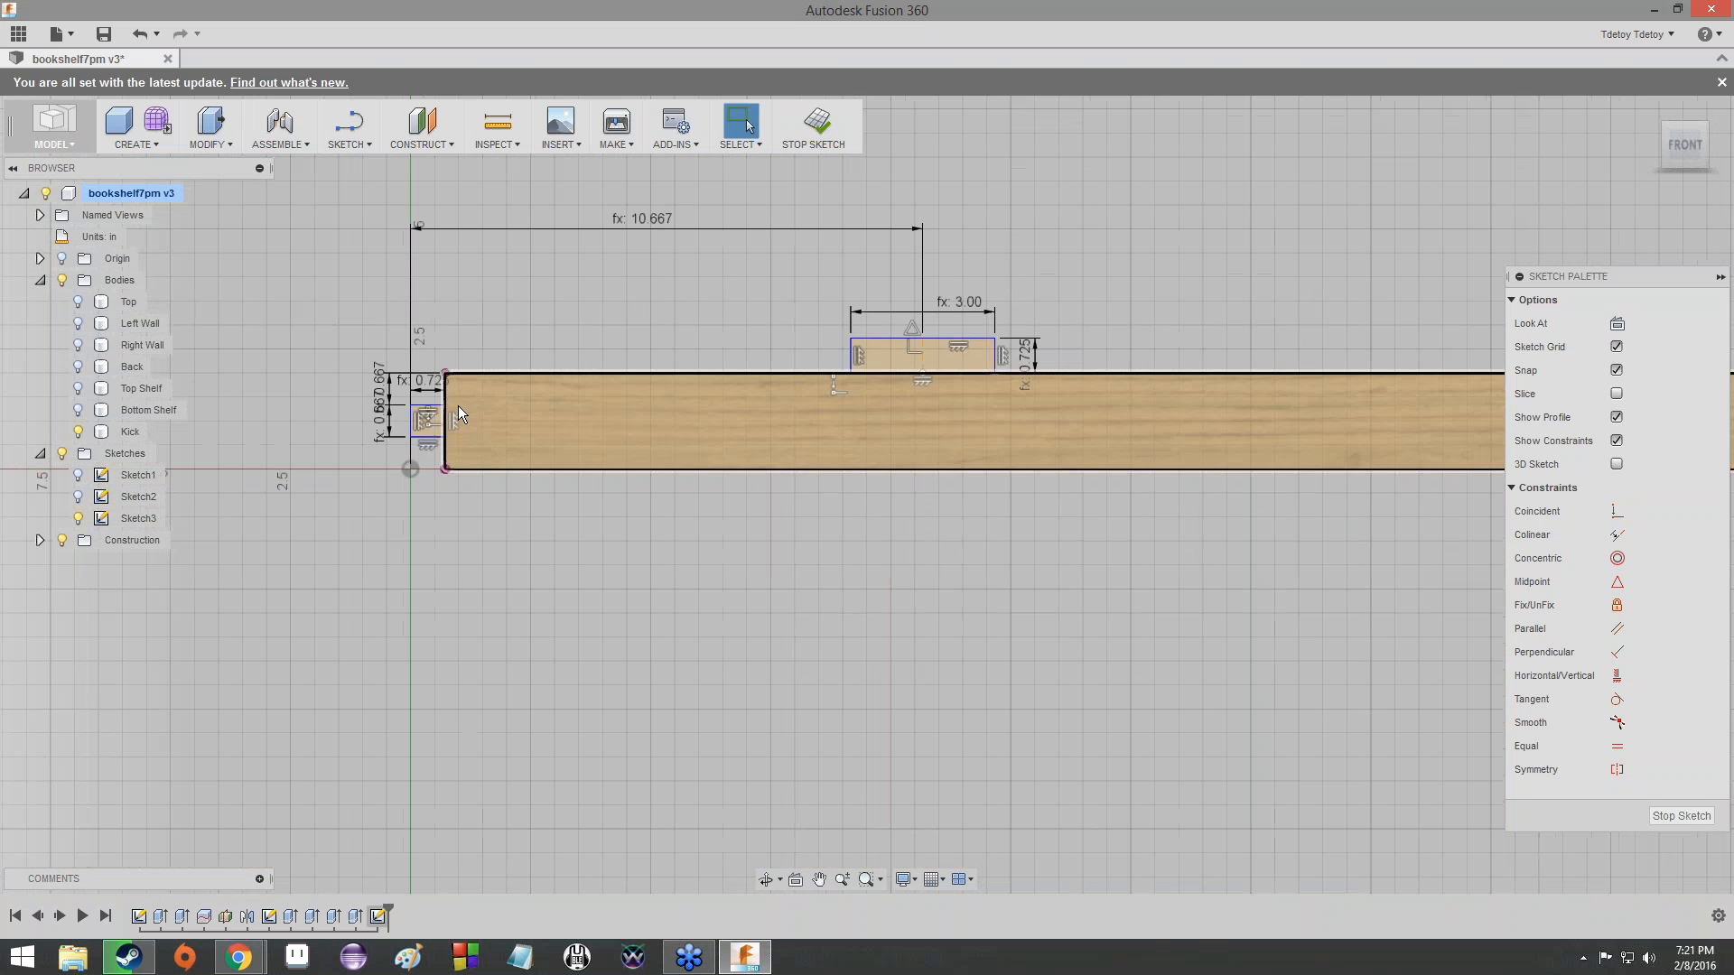
{"action": "scroll", "coordinate": [460, 402], "scroll_direction": "up", "scroll_amount": 3}
{"action": "middle_click_drag", "start_coordinate": [461, 402], "coordinate": [266, 444]}
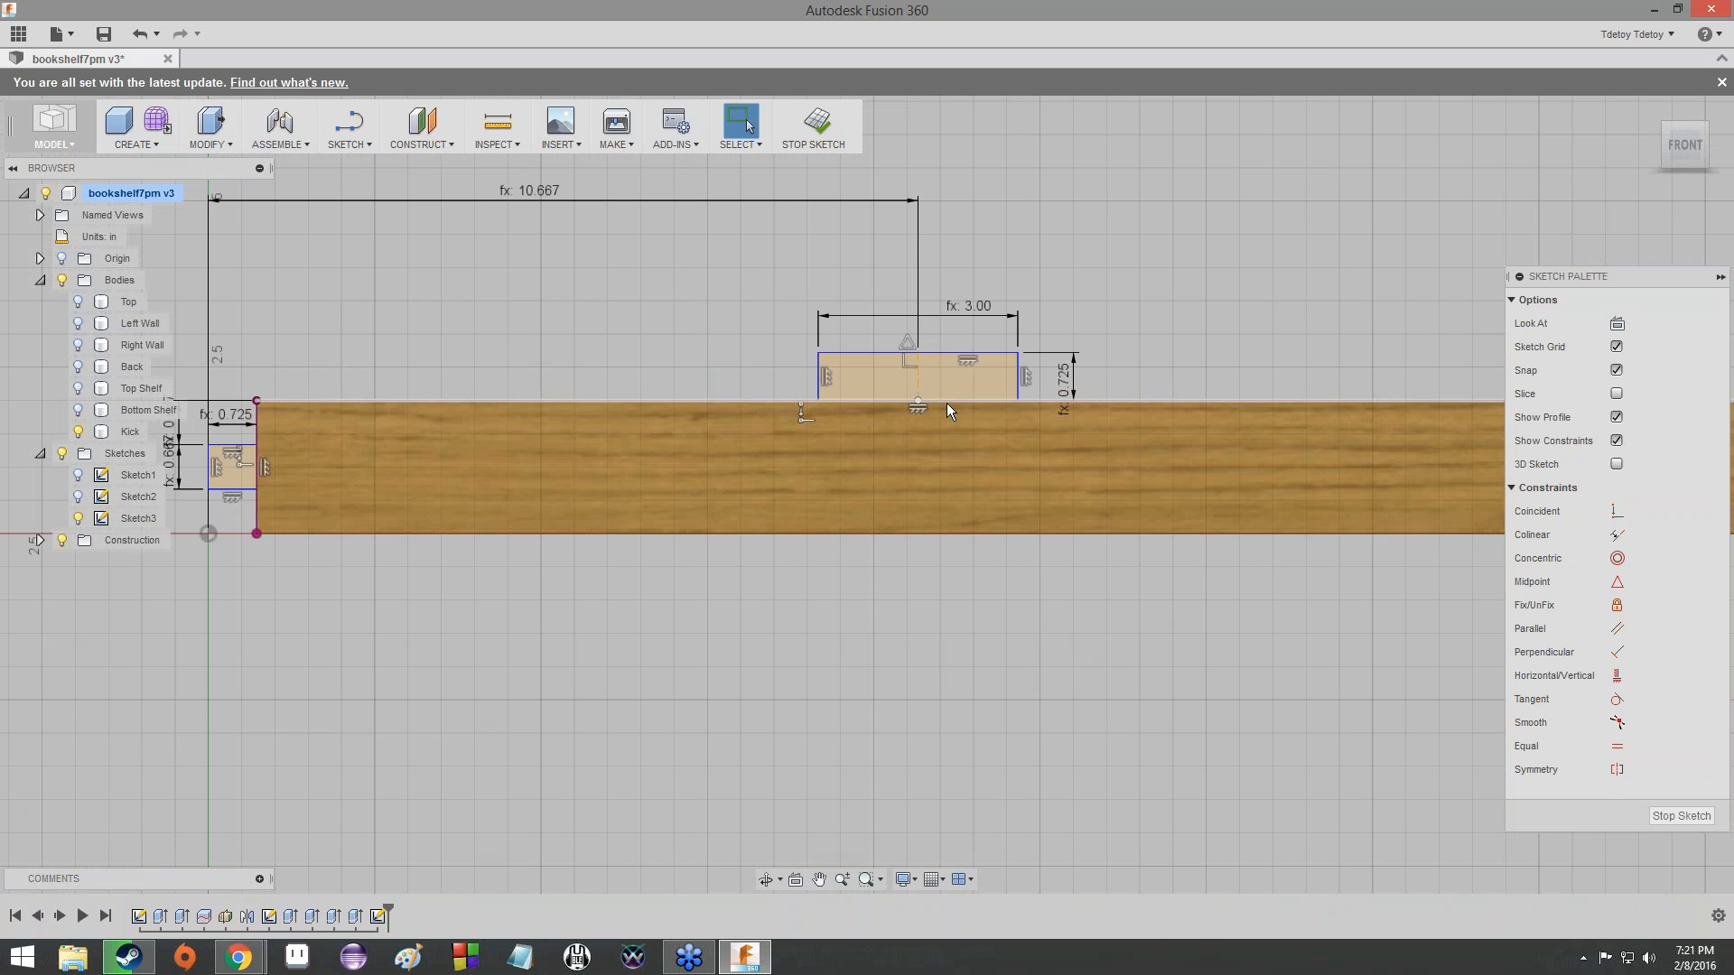
- Annotate both tabs with freehand arrows along their two directions, labelling the lengths L and the widths W
{"action": "left_click", "coordinate": [1208, 303]}
{"action": "left_click_drag", "start_coordinate": [1041, 392], "coordinate": [1054, 361]}
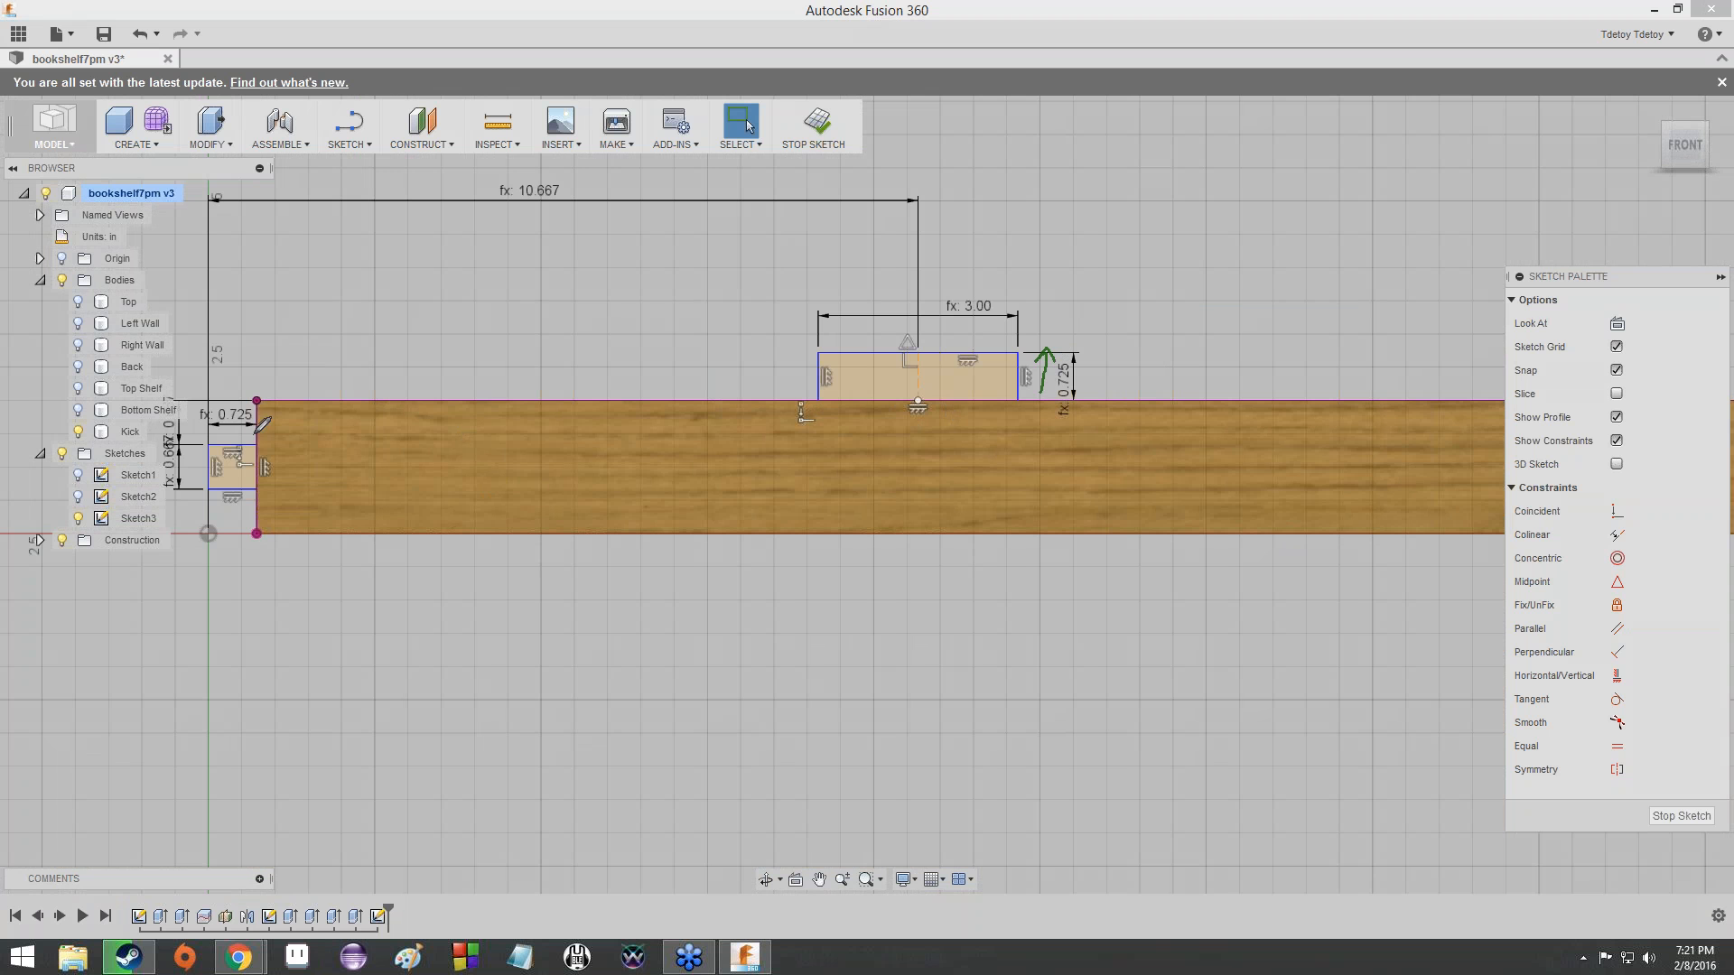
{"action": "mouse_move", "coordinate": [253, 434]}
{"action": "left_mouse_down"}
{"action": "mouse_move", "coordinate": [196, 431]}
{"action": "mouse_move", "coordinate": [219, 439]}
{"action": "left_mouse_up"}
{"action": "left_click_drag", "start_coordinate": [822, 343], "coordinate": [1007, 341]}
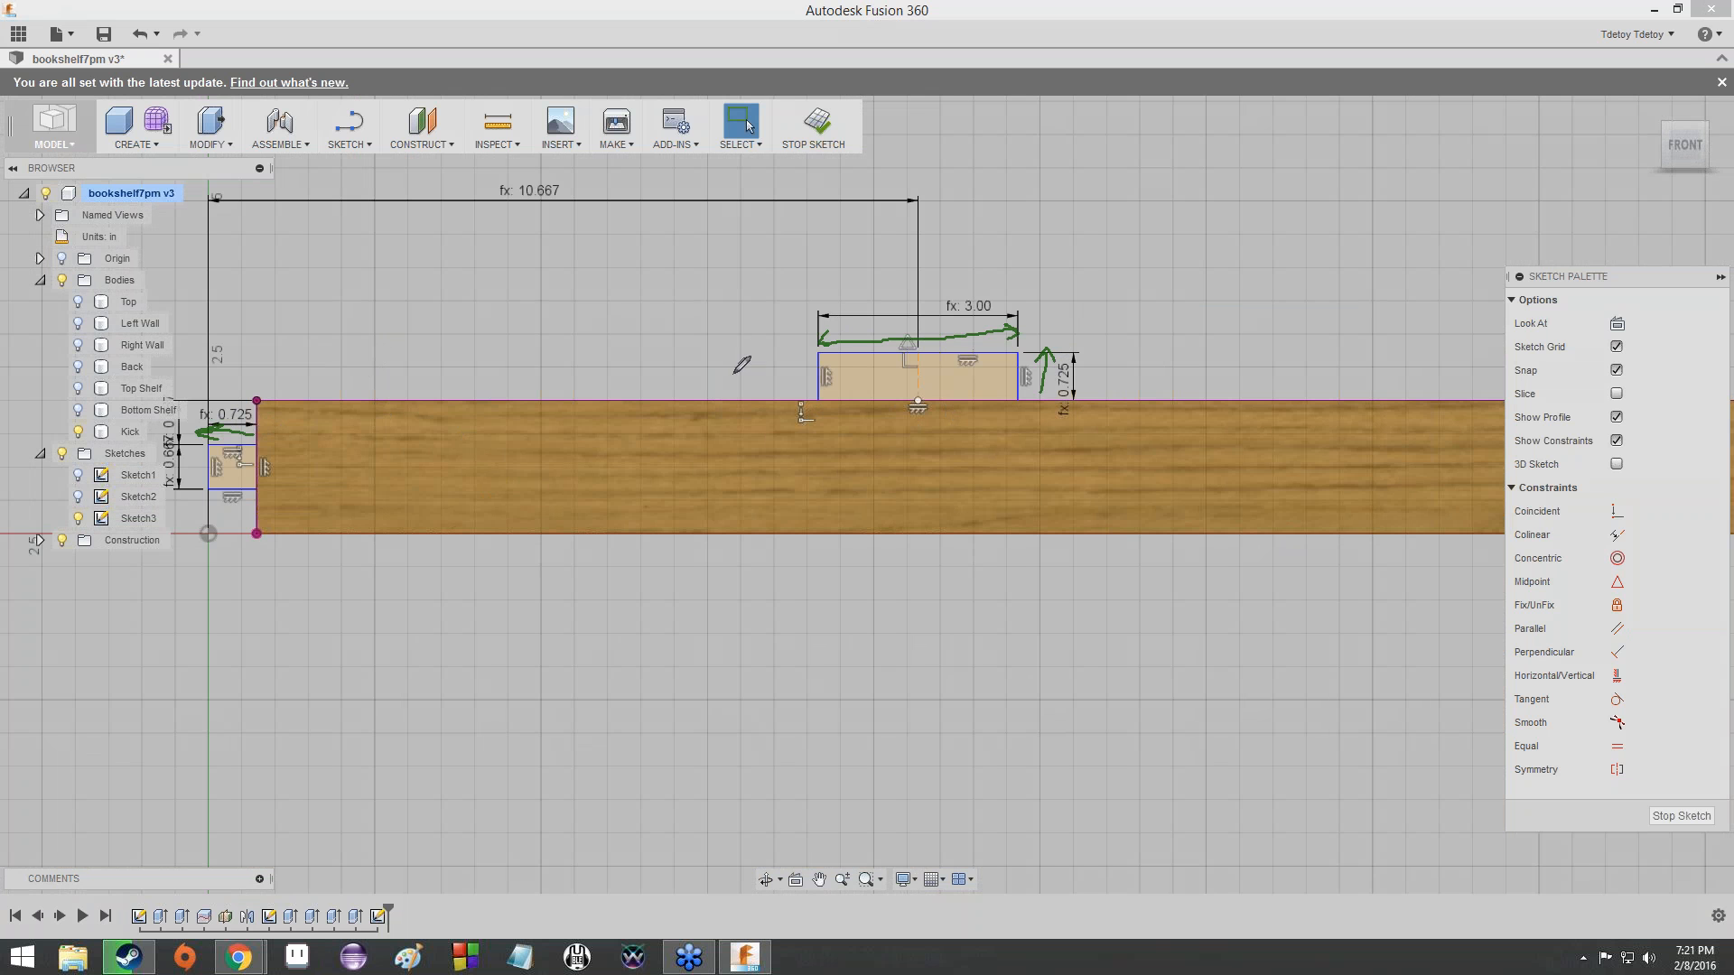
{"action": "mouse_move", "coordinate": [216, 428]}
{"action": "left_mouse_down"}
{"action": "mouse_move", "coordinate": [207, 492]}
{"action": "mouse_move", "coordinate": [200, 456]}
{"action": "left_mouse_up"}
{"action": "left_click_drag", "start_coordinate": [229, 384], "coordinate": [246, 400]}
{"action": "mouse_move", "coordinate": [1082, 354]}
{"action": "left_mouse_down"}
{"action": "mouse_move", "coordinate": [1084, 373]}
{"action": "mouse_move", "coordinate": [1117, 372]}
{"action": "left_mouse_up"}
{"action": "mouse_move", "coordinate": [917, 304]}
{"action": "left_mouse_down"}
{"action": "mouse_move", "coordinate": [941, 316]}
{"action": "mouse_move", "coordinate": [944, 275]}
{"action": "left_mouse_up"}
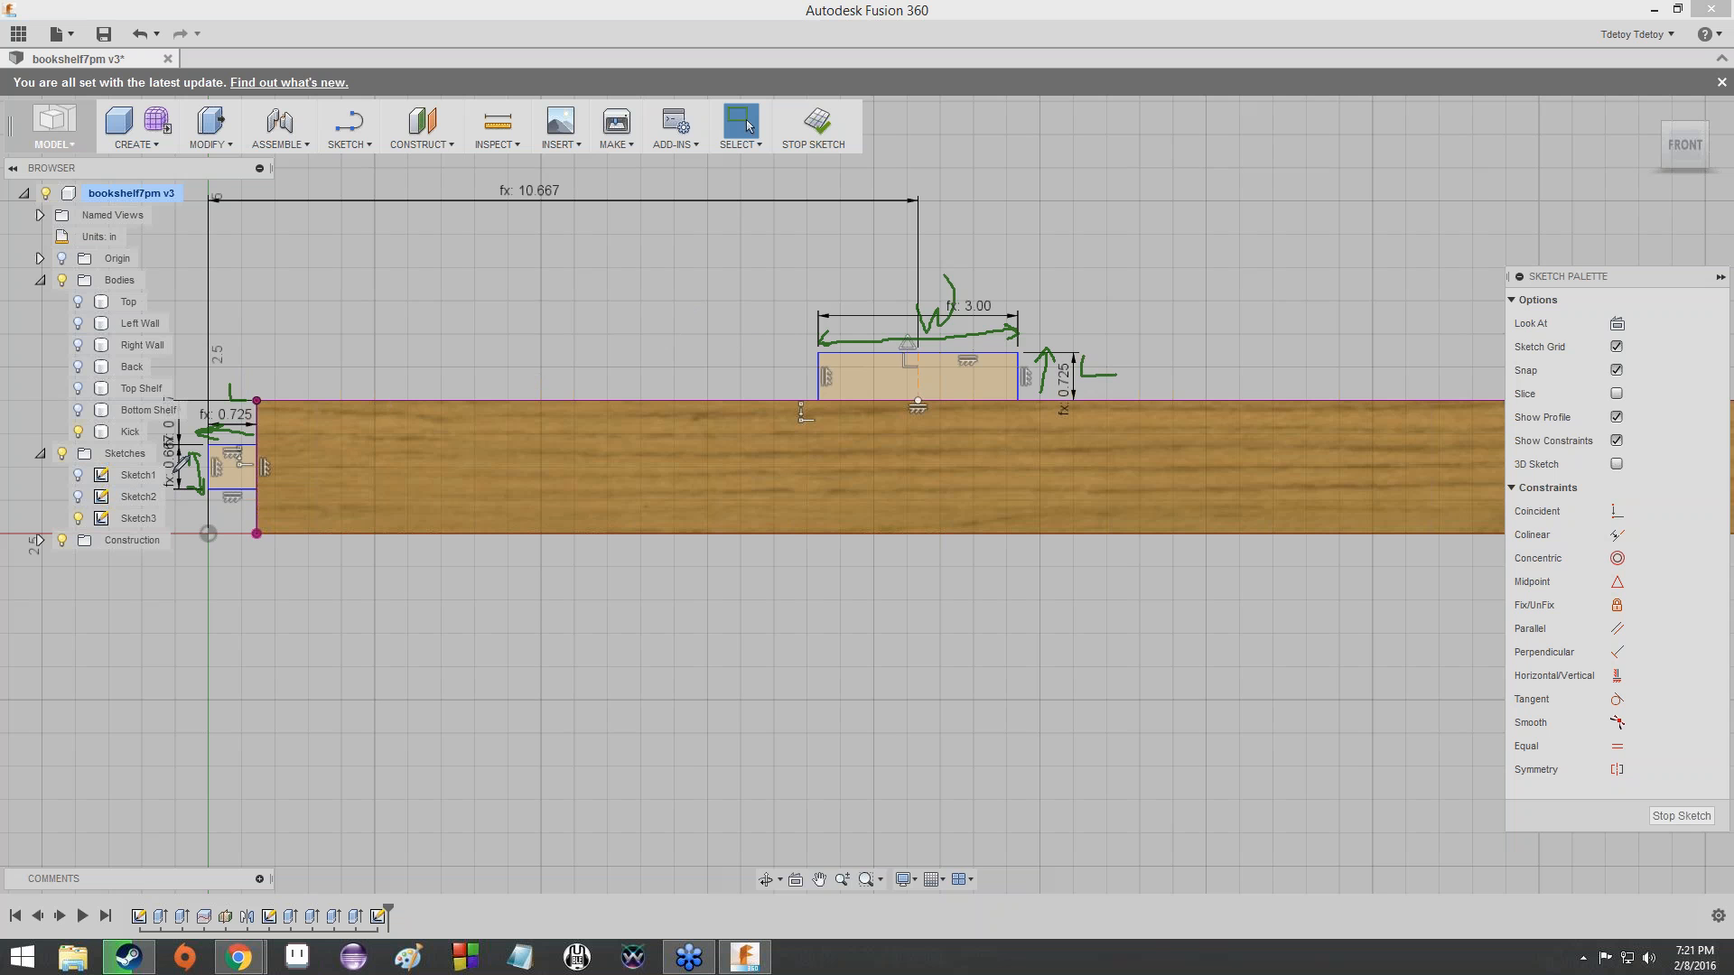
{"action": "left_click_drag", "start_coordinate": [175, 472], "coordinate": [197, 445]}
- Stop annotating and clear all freehand arrows and letters from the view of the two tabs
{"action": "right_click", "coordinate": [1177, 273]}
{"action": "left_click", "coordinate": [1181, 277]}
{"action": "middle_click_drag", "start_coordinate": [872, 375], "coordinate": [1140, 307]}
{"action": "scroll", "coordinate": [1140, 307], "scroll_direction": "down", "scroll_amount": 1}
{"action": "scroll", "coordinate": [1000, 284], "scroll_direction": "down", "scroll_amount": 6}
{"action": "mouse_move", "coordinate": [999, 284]}
{"action": "middle_mouse_down"}
{"action": "mouse_move", "coordinate": [820, 358]}
{"action": "mouse_move", "coordinate": [725, 333]}
{"action": "mouse_move", "coordinate": [726, 284]}
{"action": "middle_mouse_up"}
{"action": "scroll", "coordinate": [820, 359], "scroll_direction": "up", "scroll_amount": 6}
{"action": "scroll", "coordinate": [820, 358], "scroll_direction": "down", "scroll_amount": 1}
{"action": "scroll", "coordinate": [738, 318], "scroll_direction": "up", "scroll_amount": 1}
{"action": "scroll", "coordinate": [712, 262], "scroll_direction": "down", "scroll_amount": 1}
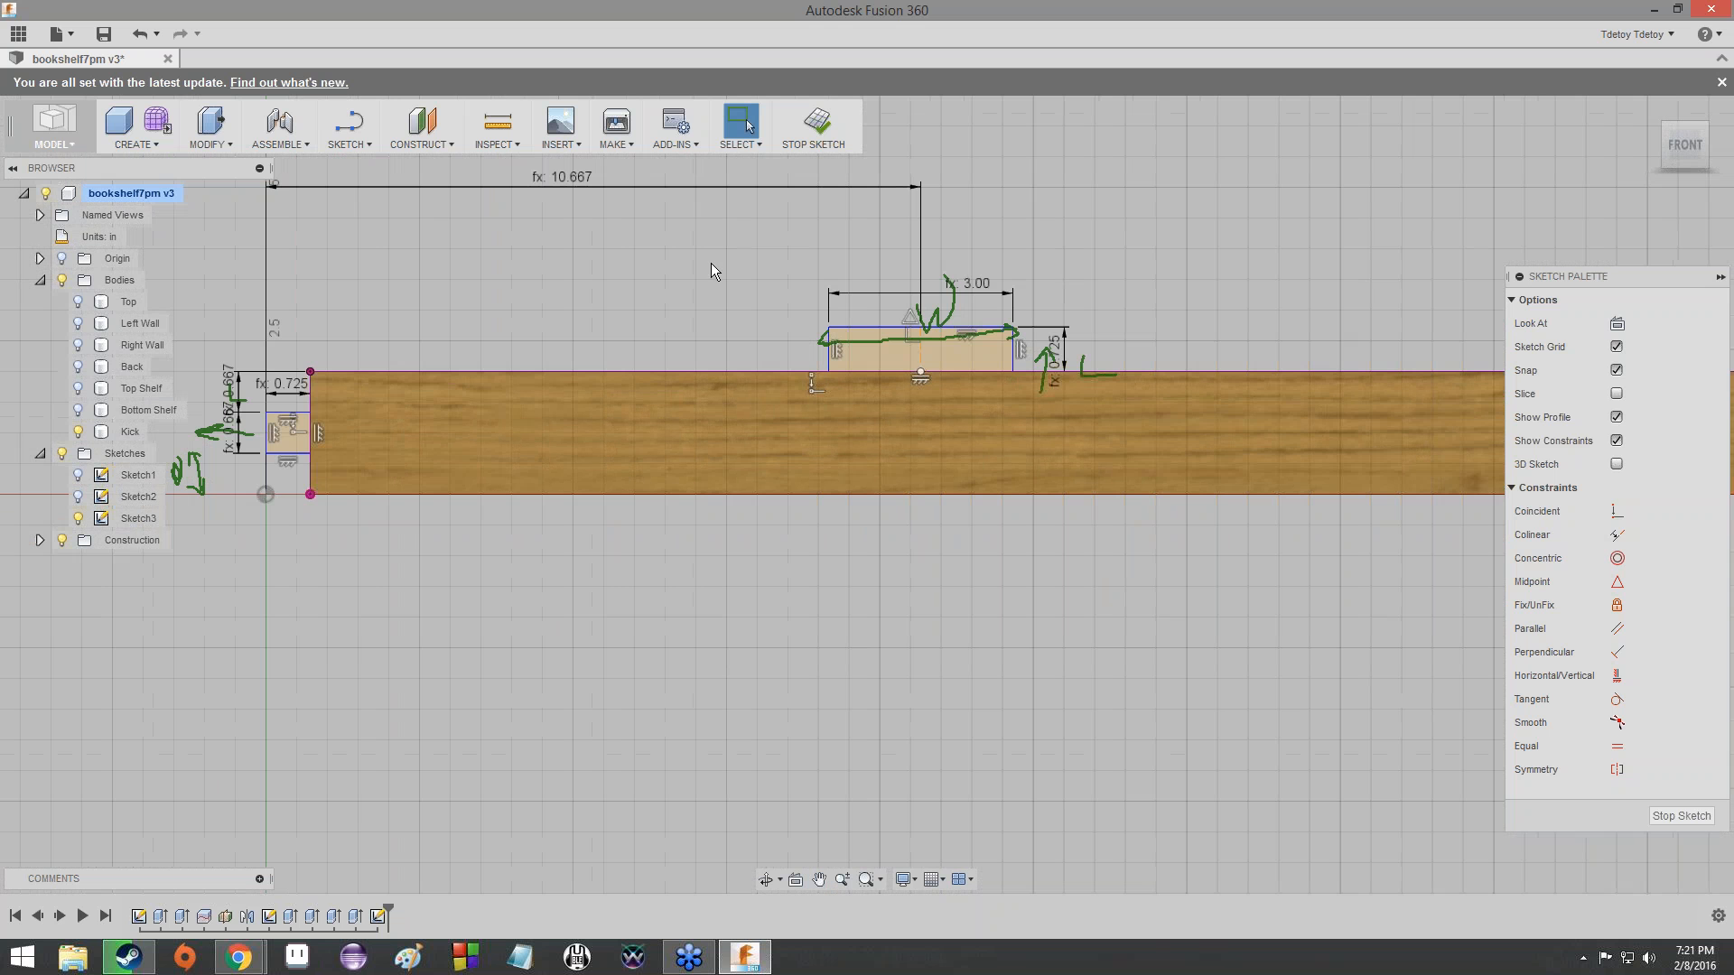
{"action": "left_click", "coordinate": [1201, 264]}
{"action": "left_click", "coordinate": [1212, 367]}
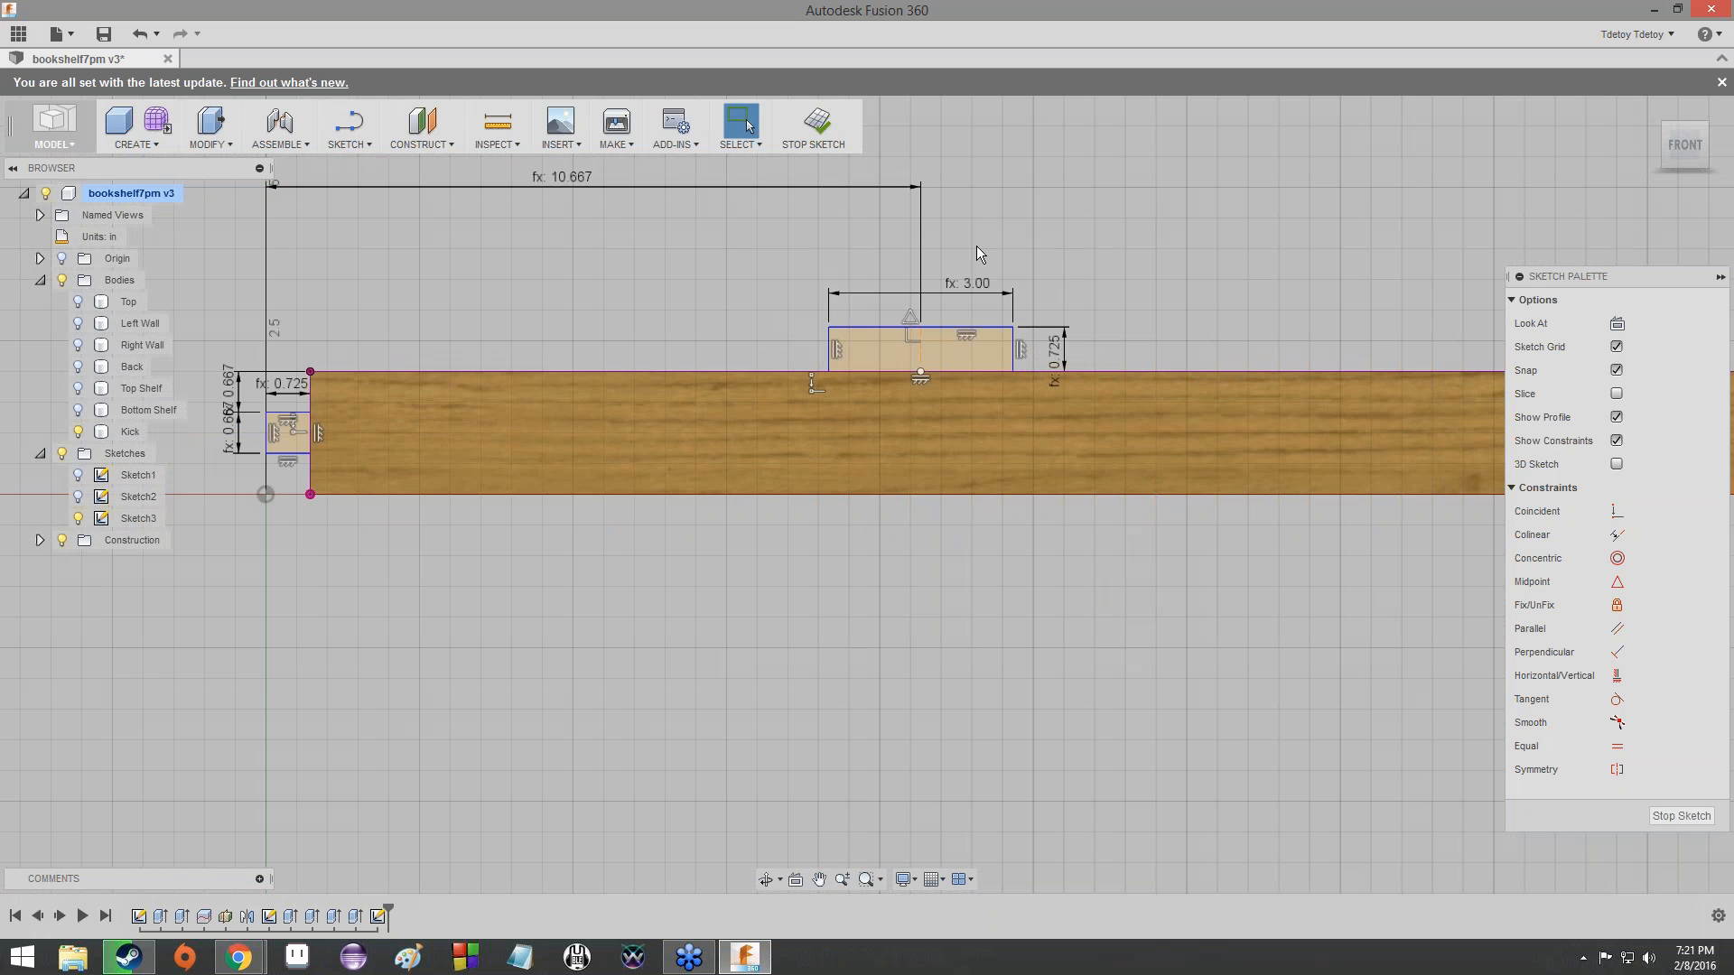
- Check the expression behind the upper-edge tab's width dimension
{"action": "scroll", "coordinate": [977, 246], "scroll_direction": "up", "scroll_amount": 1}
{"action": "scroll", "coordinate": [977, 246], "scroll_direction": "up", "scroll_amount": 3}
{"action": "scroll", "coordinate": [977, 246], "scroll_direction": "down", "scroll_amount": 3}
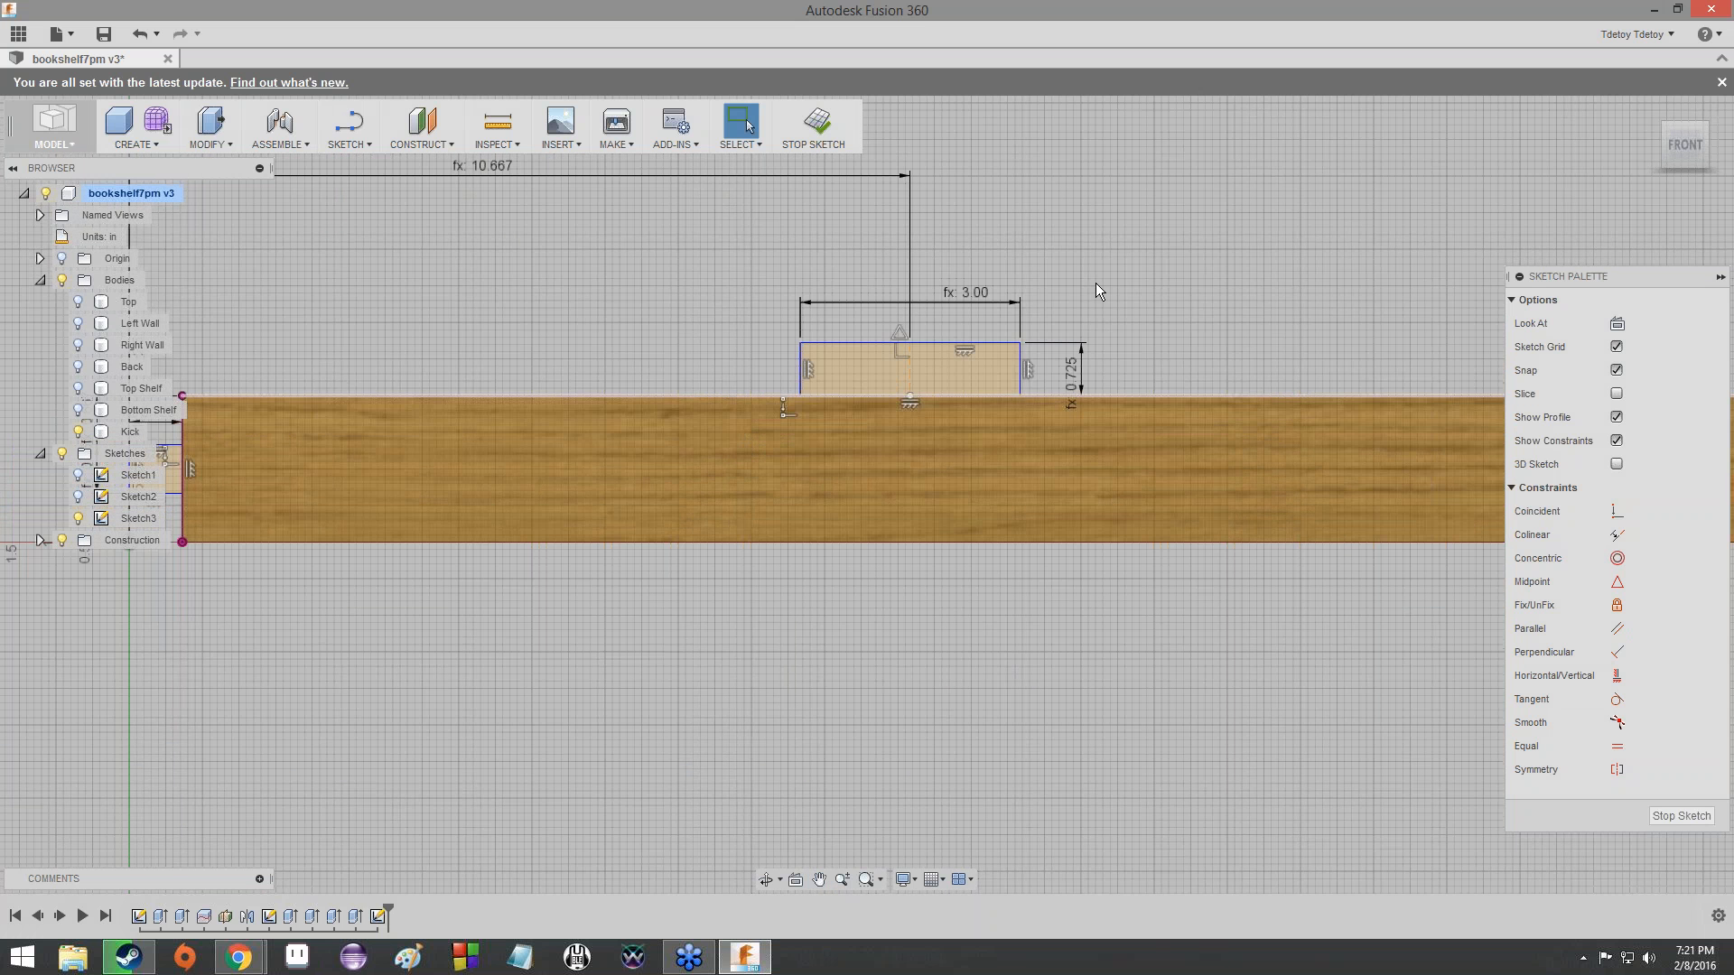
{"action": "scroll", "coordinate": [1048, 345], "scroll_direction": "up", "scroll_amount": 6}
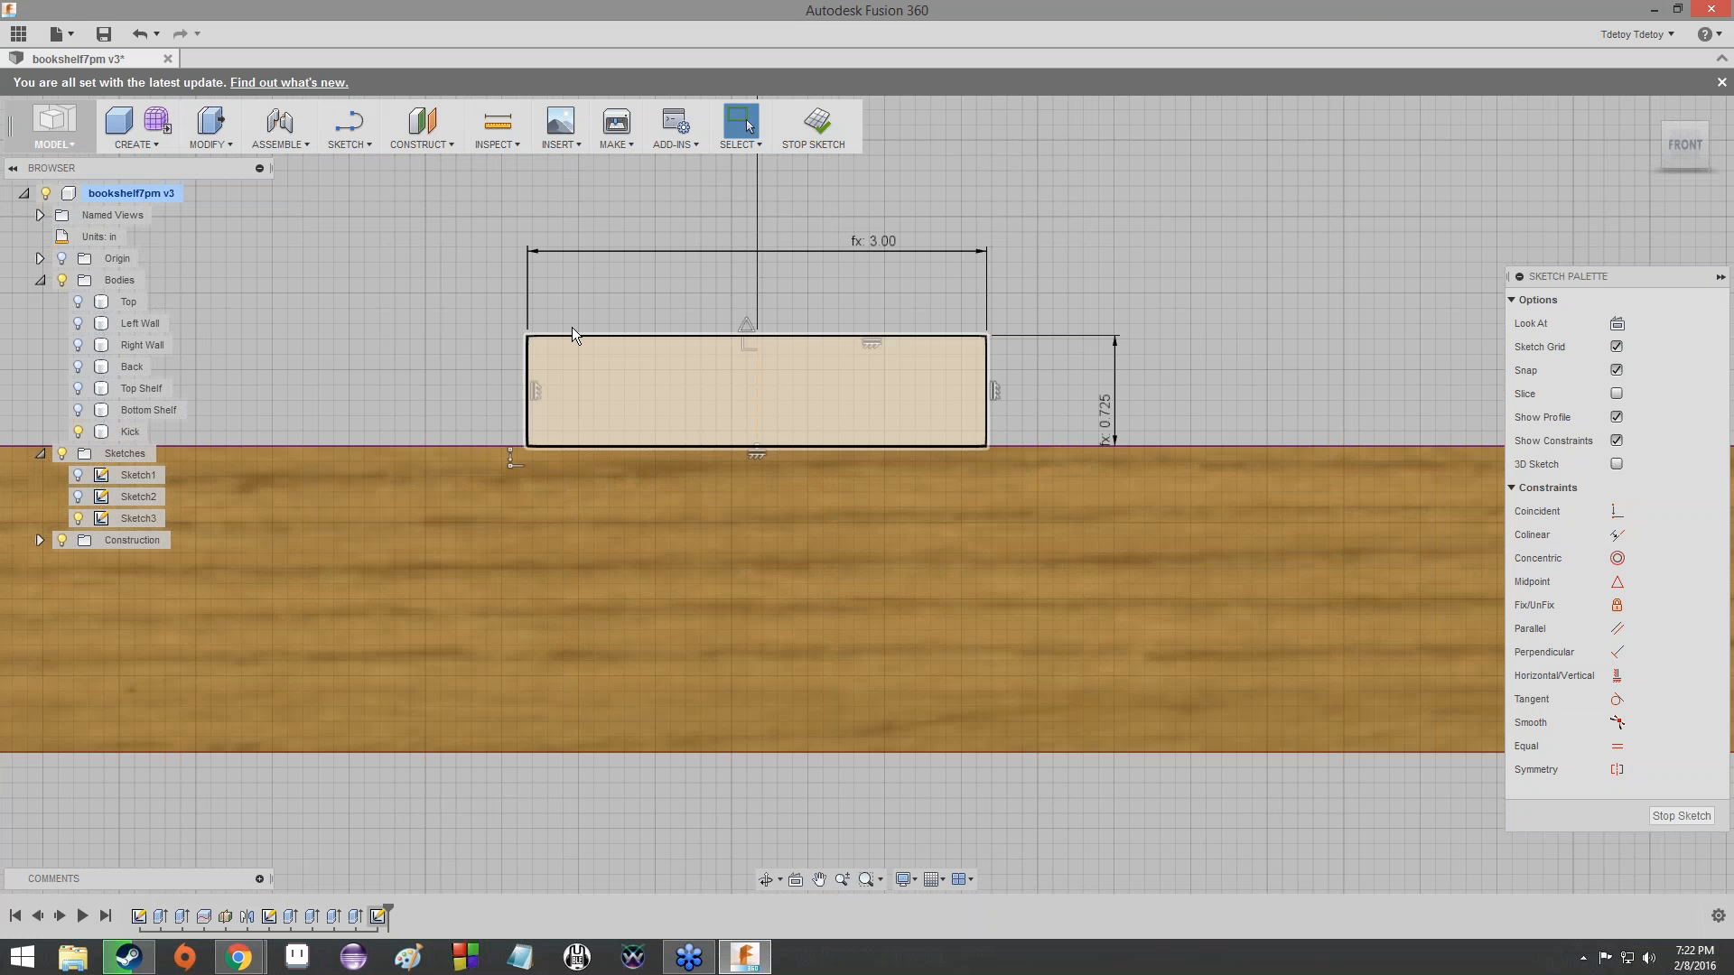
{"action": "double_click", "coordinate": [879, 238]}
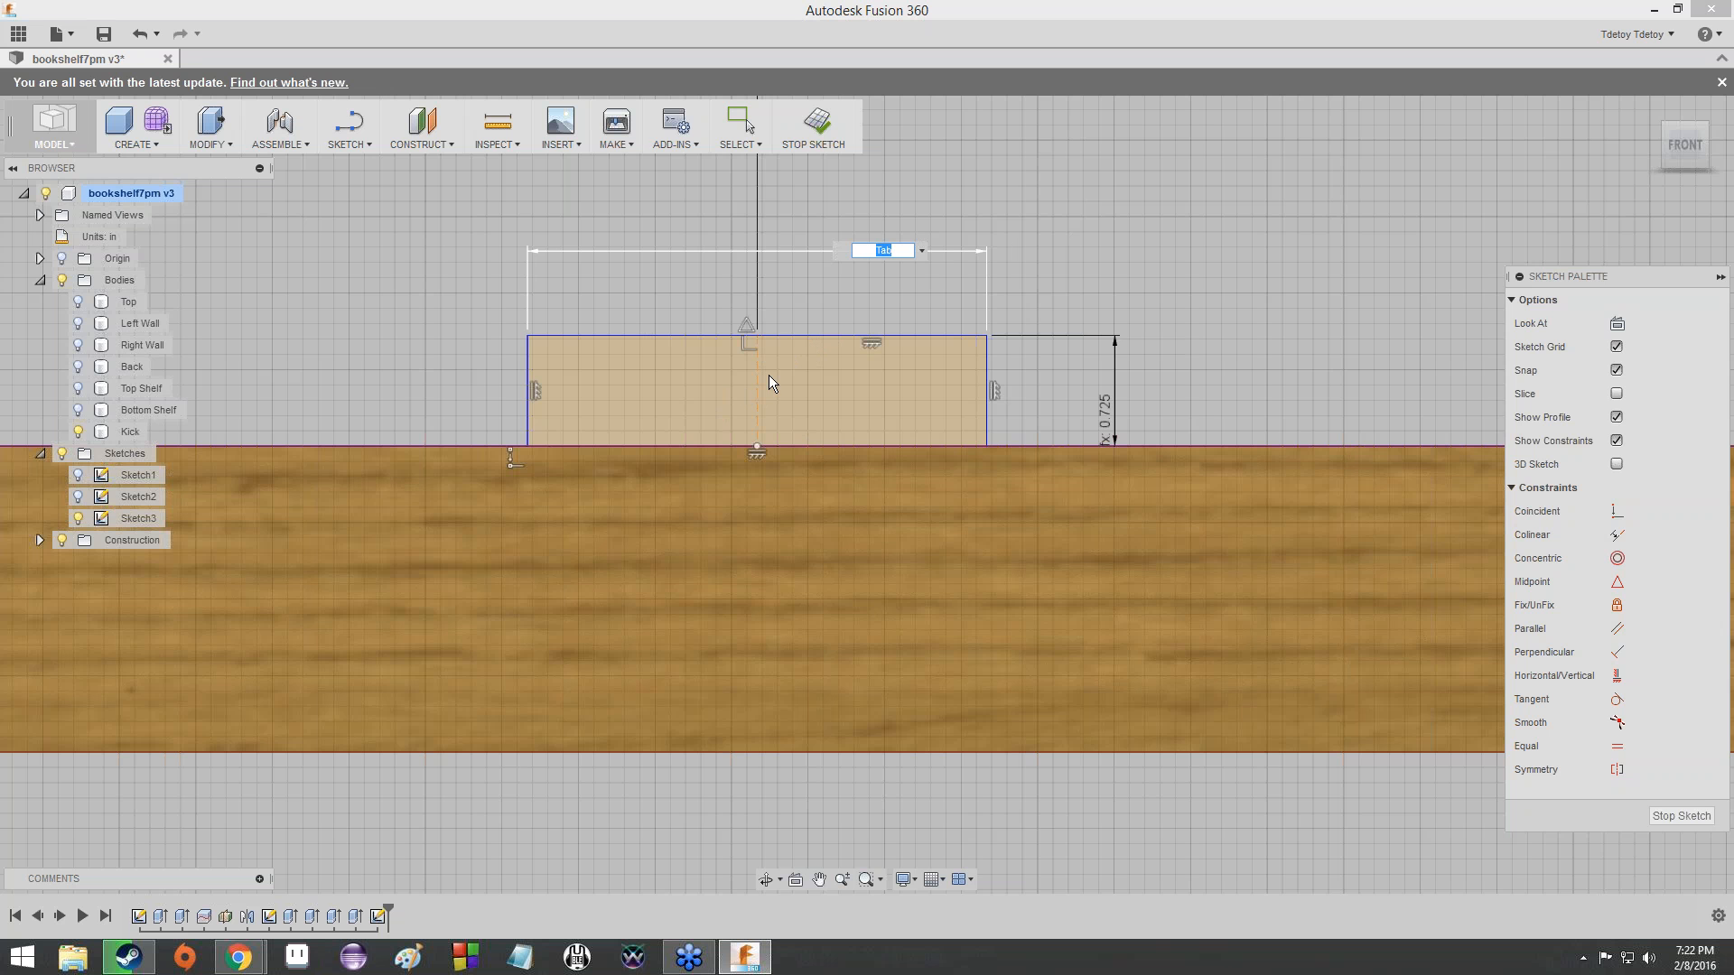
{"action": "key", "text": "Return"}
{"action": "key", "text": "Escape"}
{"action": "scroll", "coordinate": [729, 255], "scroll_direction": "up", "scroll_amount": 3}
{"action": "scroll", "coordinate": [731, 271], "scroll_direction": "down", "scroll_amount": 2}
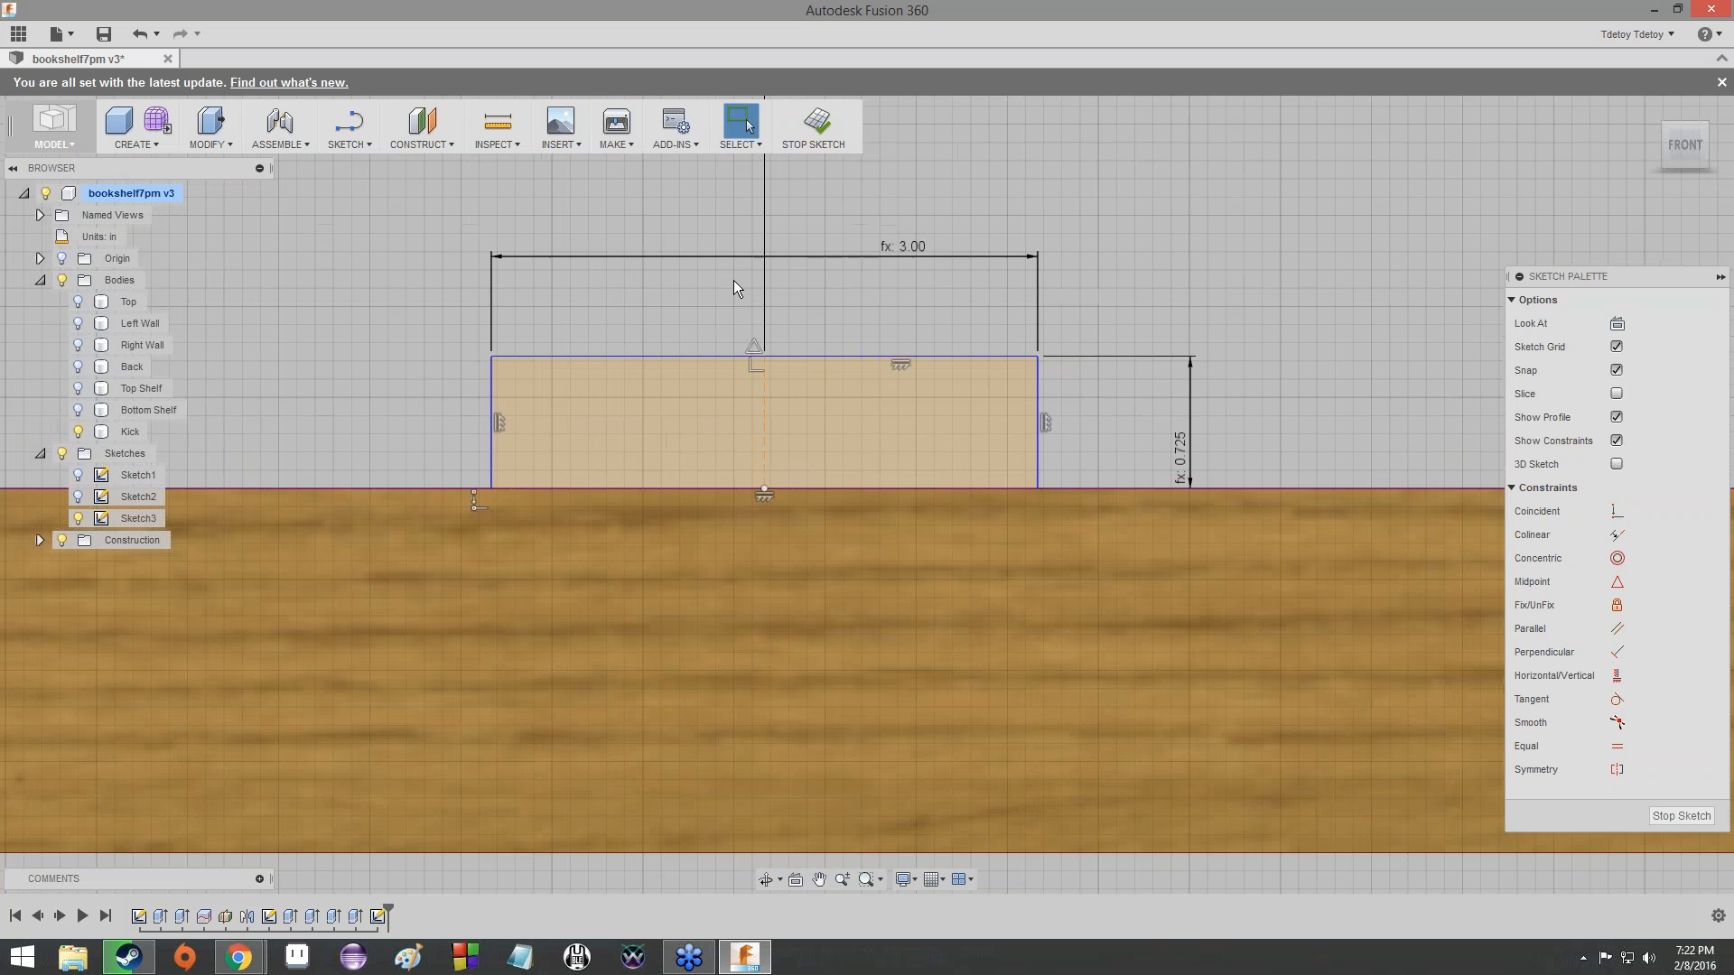
- Annotate the span between the Kick's end and the near side of the upper-edge tab with a freehand brace
{"action": "scroll", "coordinate": [673, 345], "scroll_direction": "down", "scroll_amount": 5}
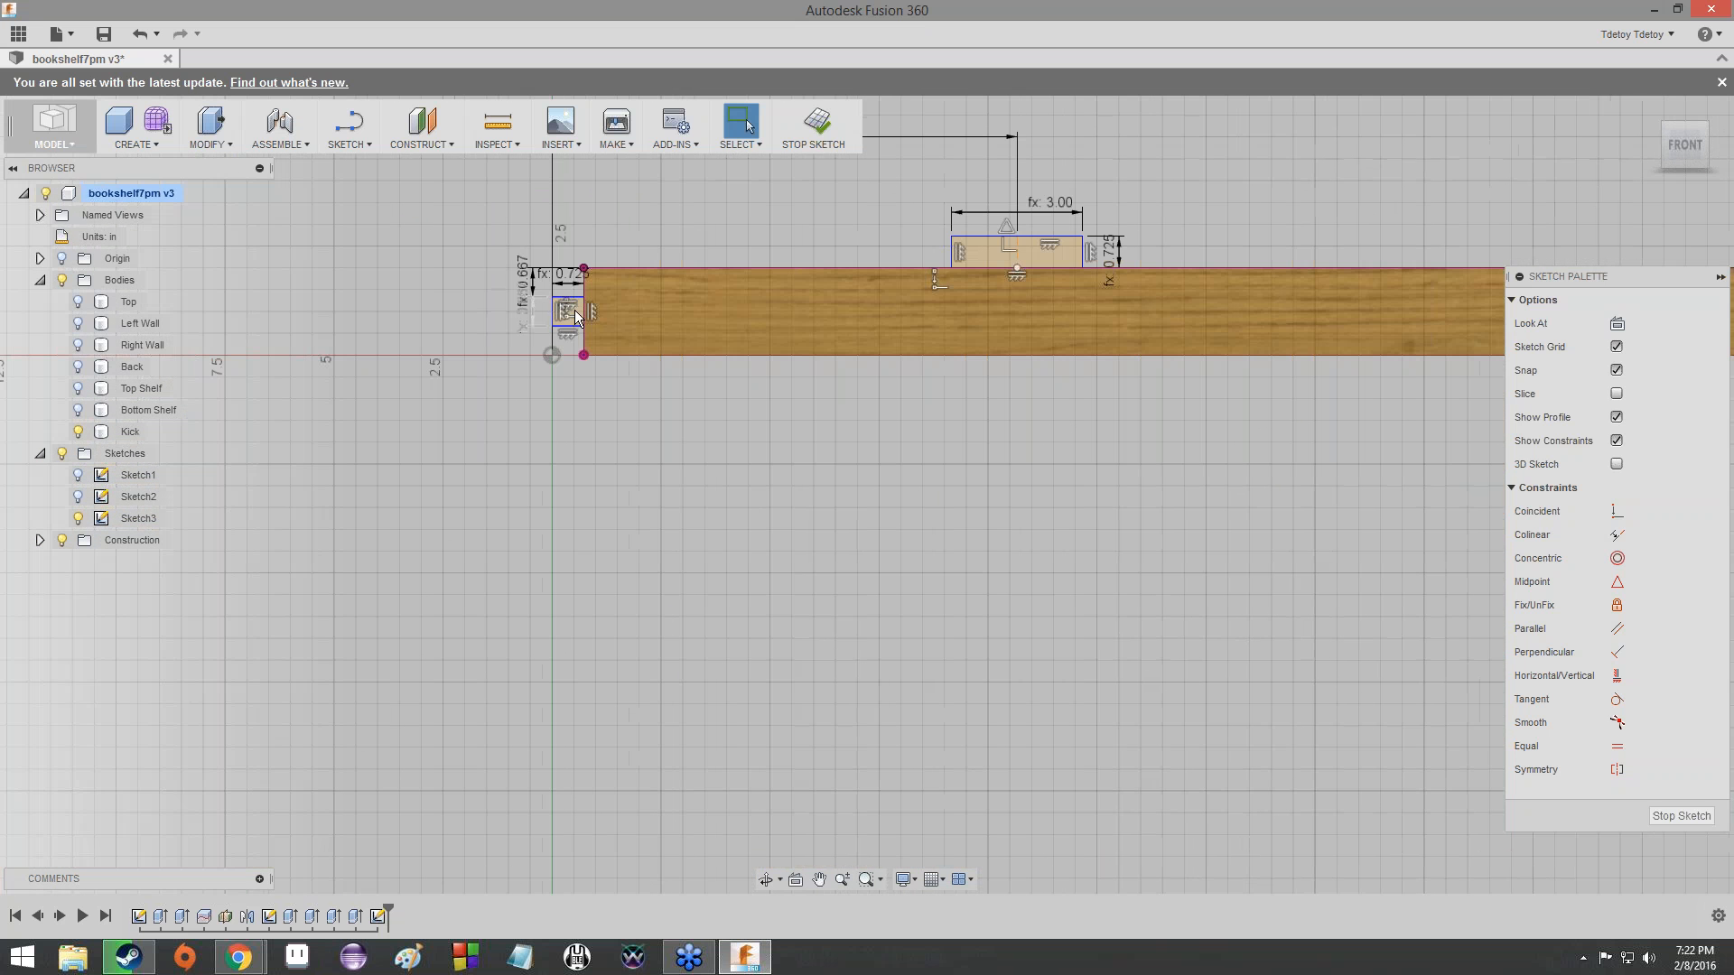
{"action": "scroll", "coordinate": [891, 166], "scroll_direction": "down", "scroll_amount": 1}
{"action": "middle_click_drag", "start_coordinate": [891, 166], "coordinate": [654, 318]}
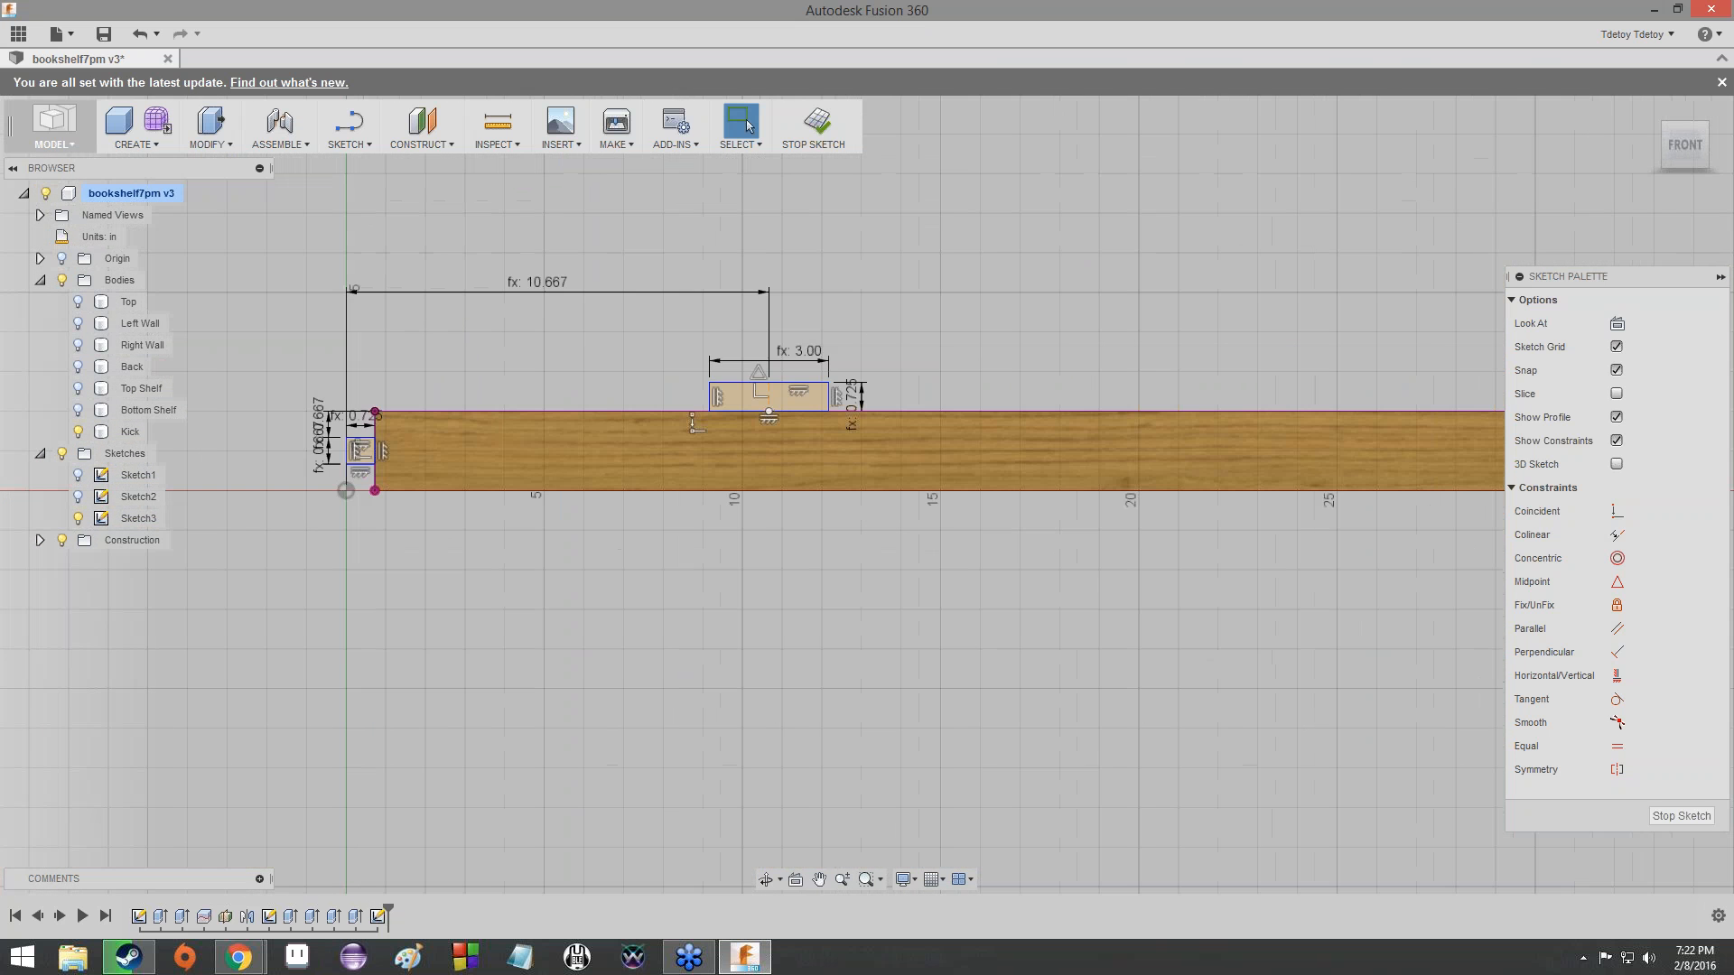
{"action": "scroll", "coordinate": [723, 374], "scroll_direction": "up", "scroll_amount": 3}
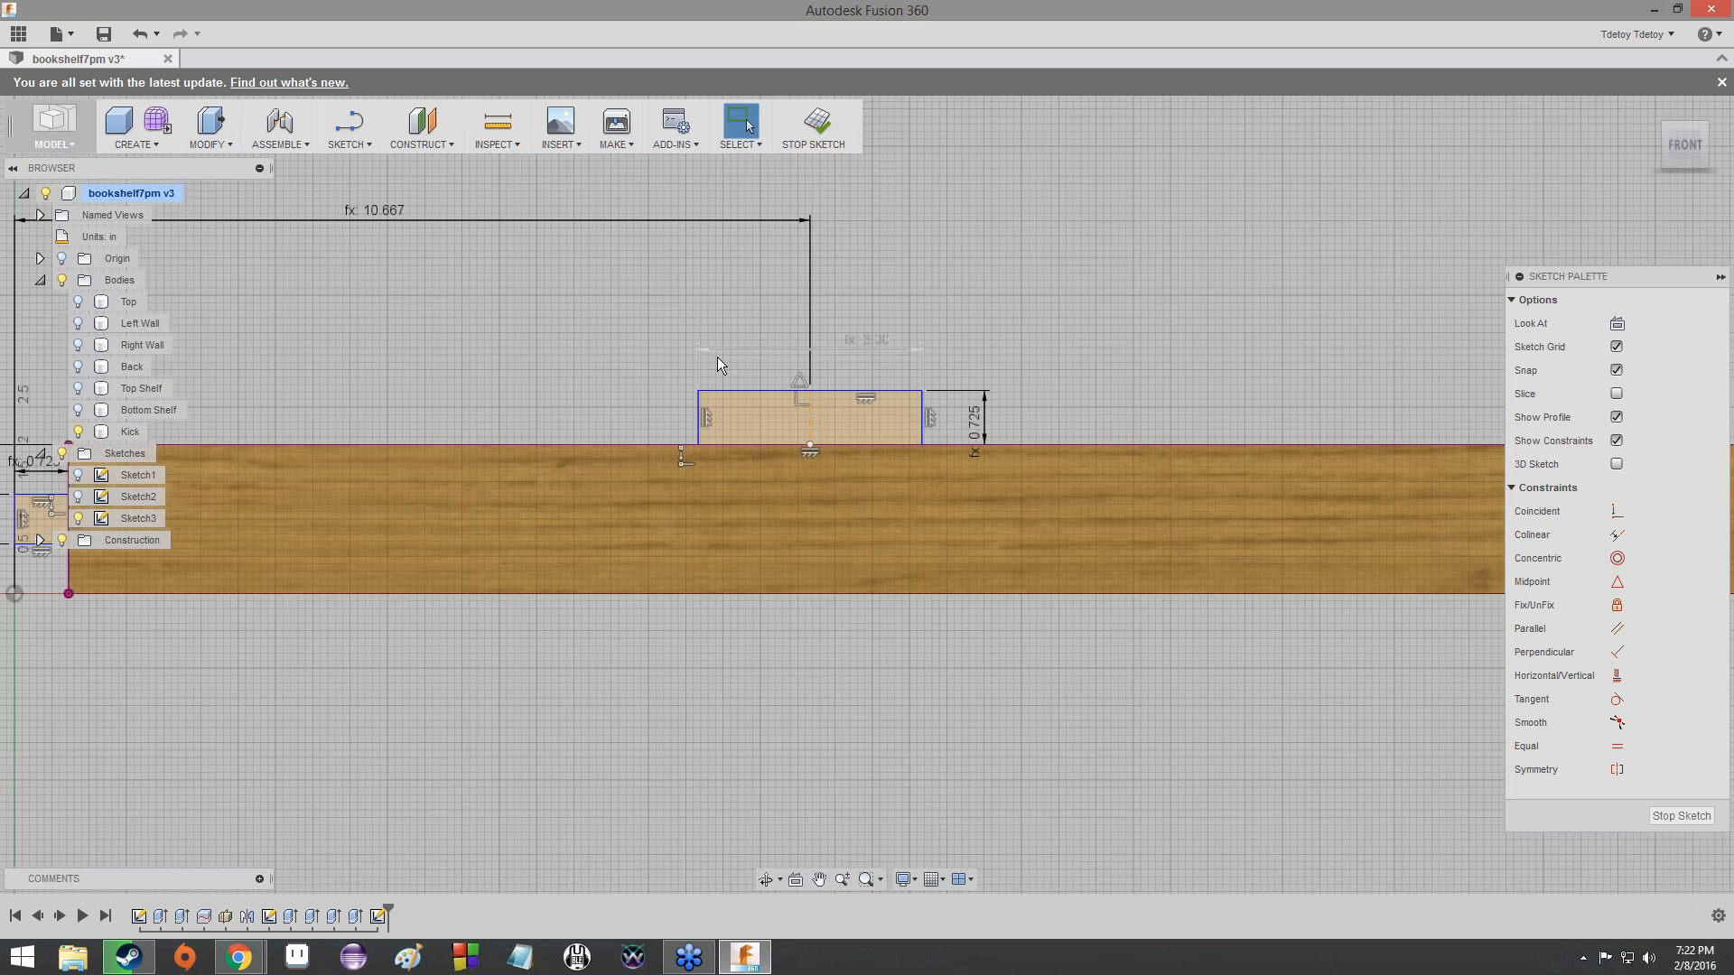
{"action": "scroll", "coordinate": [579, 428], "scroll_direction": "down", "scroll_amount": 1}
{"action": "middle_click_drag", "start_coordinate": [579, 428], "coordinate": [746, 406]}
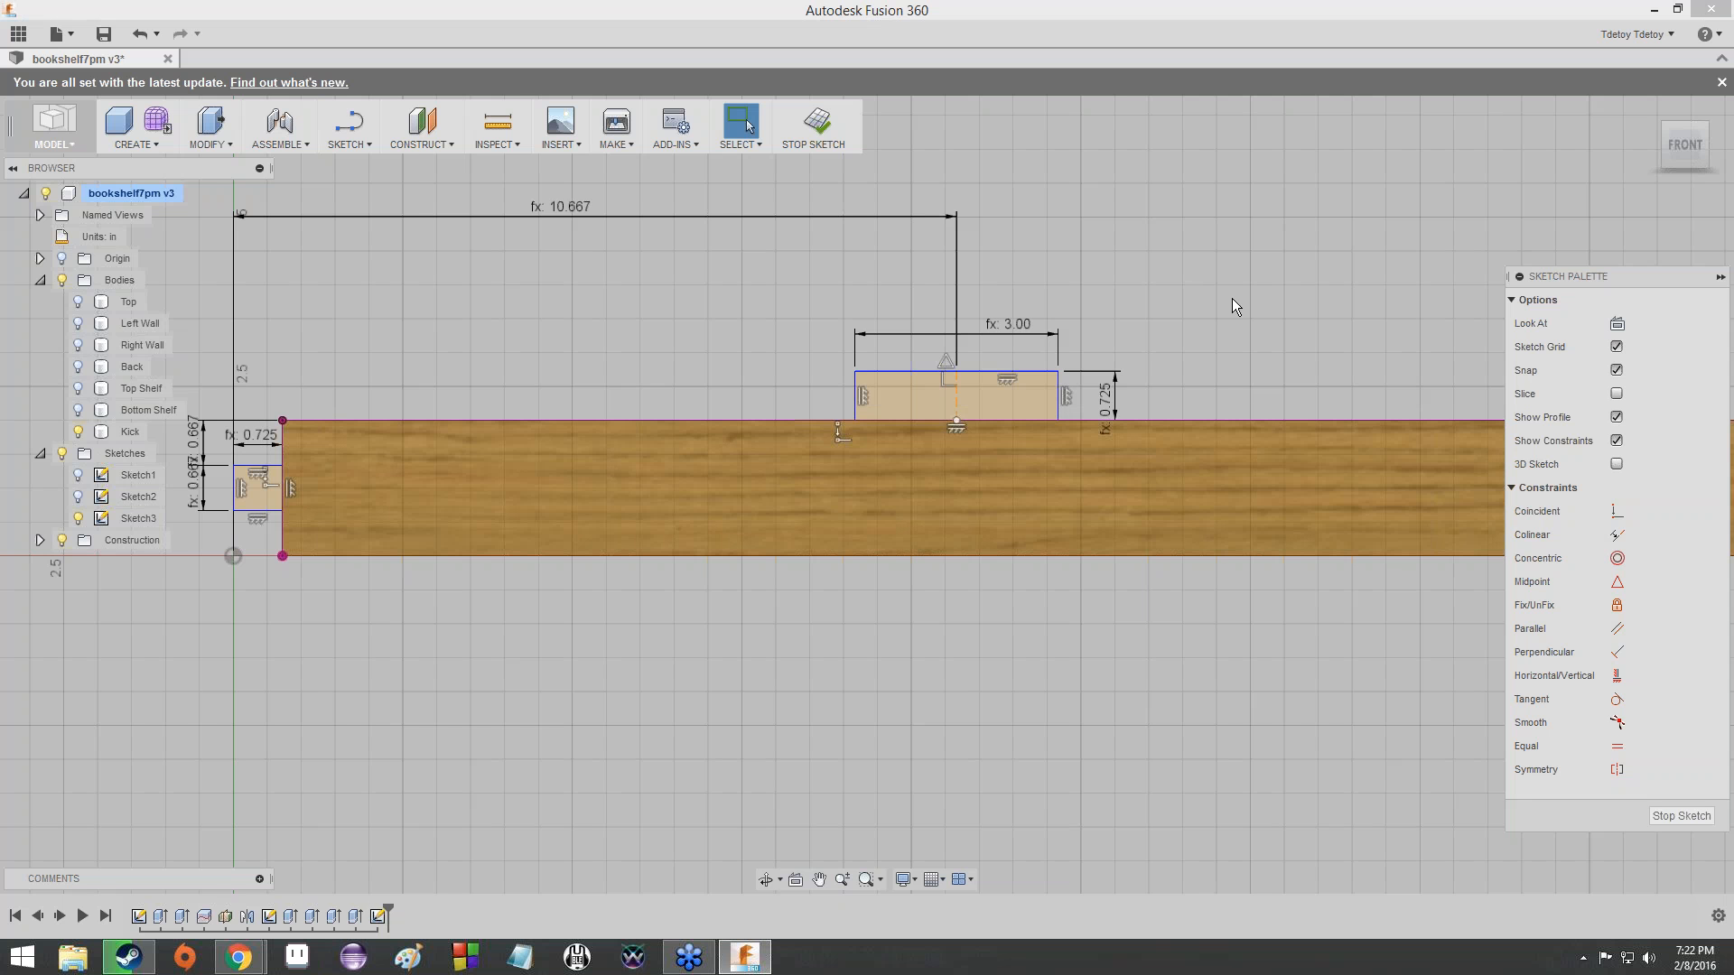
{"action": "key", "text": "l"}
{"action": "mouse_move", "coordinate": [279, 403]}
{"action": "left_mouse_down"}
{"action": "mouse_move", "coordinate": [507, 304]}
{"action": "mouse_move", "coordinate": [858, 359]}
{"action": "left_mouse_up"}
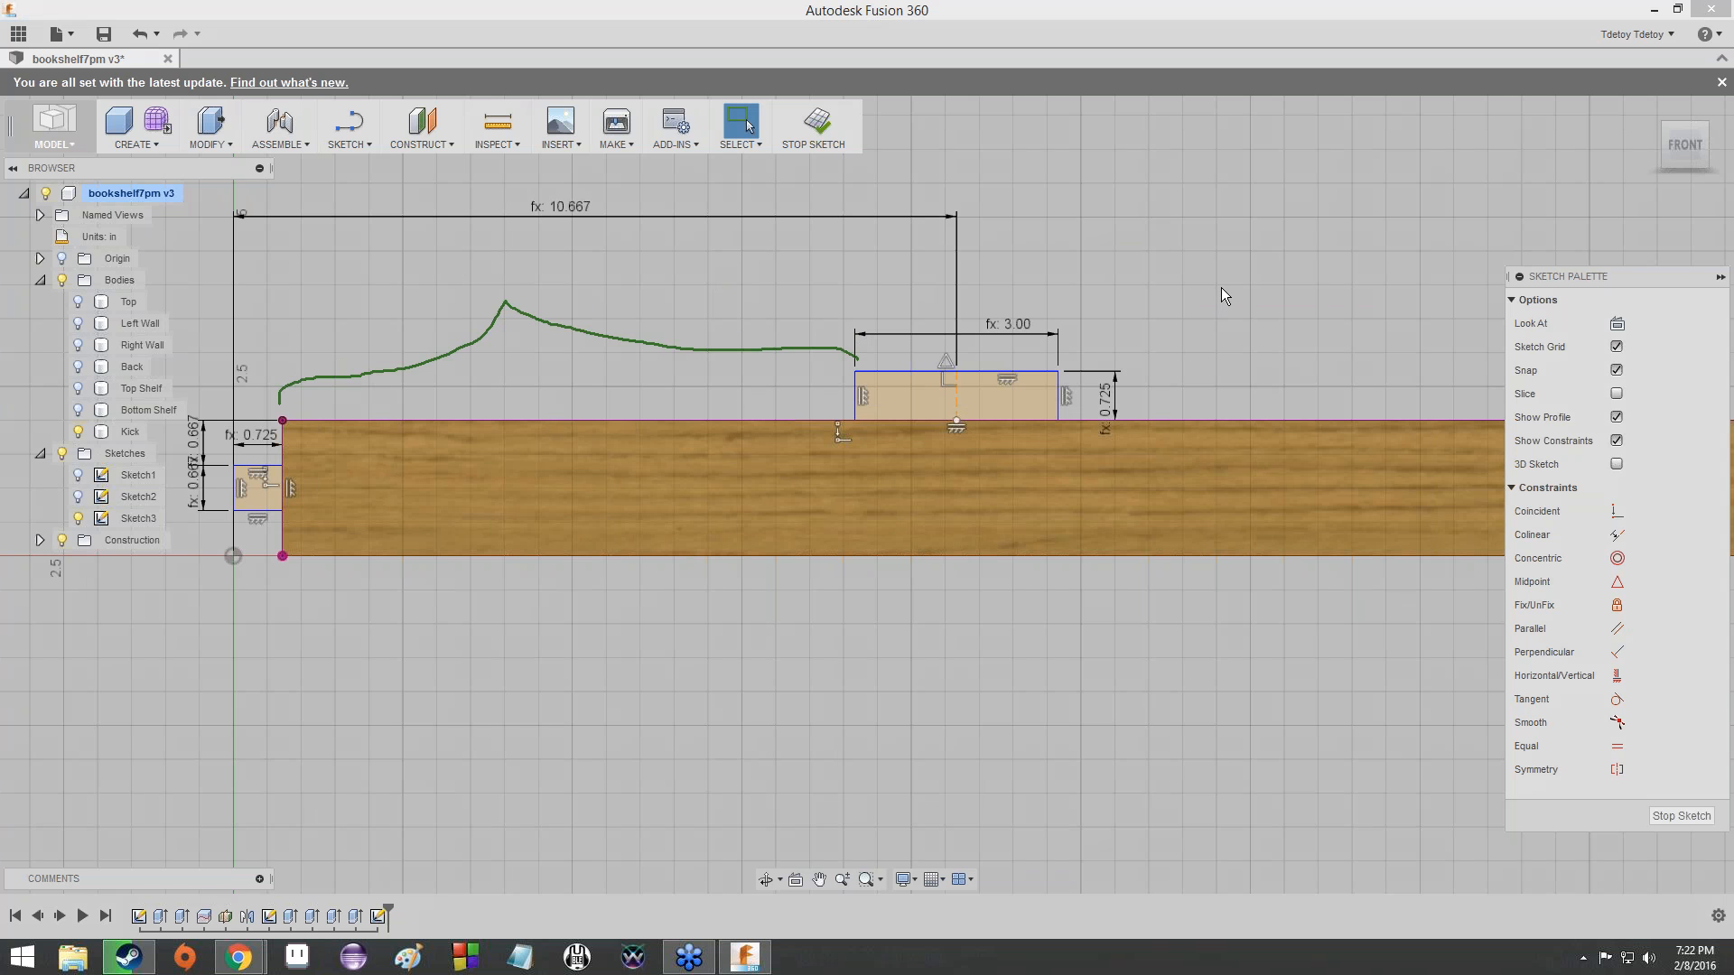
- Replace the freehand brace with one spanning from the sketch origin to the near side of the upper-edge tab
{"action": "key", "text": "ctrl+z"}
{"action": "key", "text": "ctrl+z"}
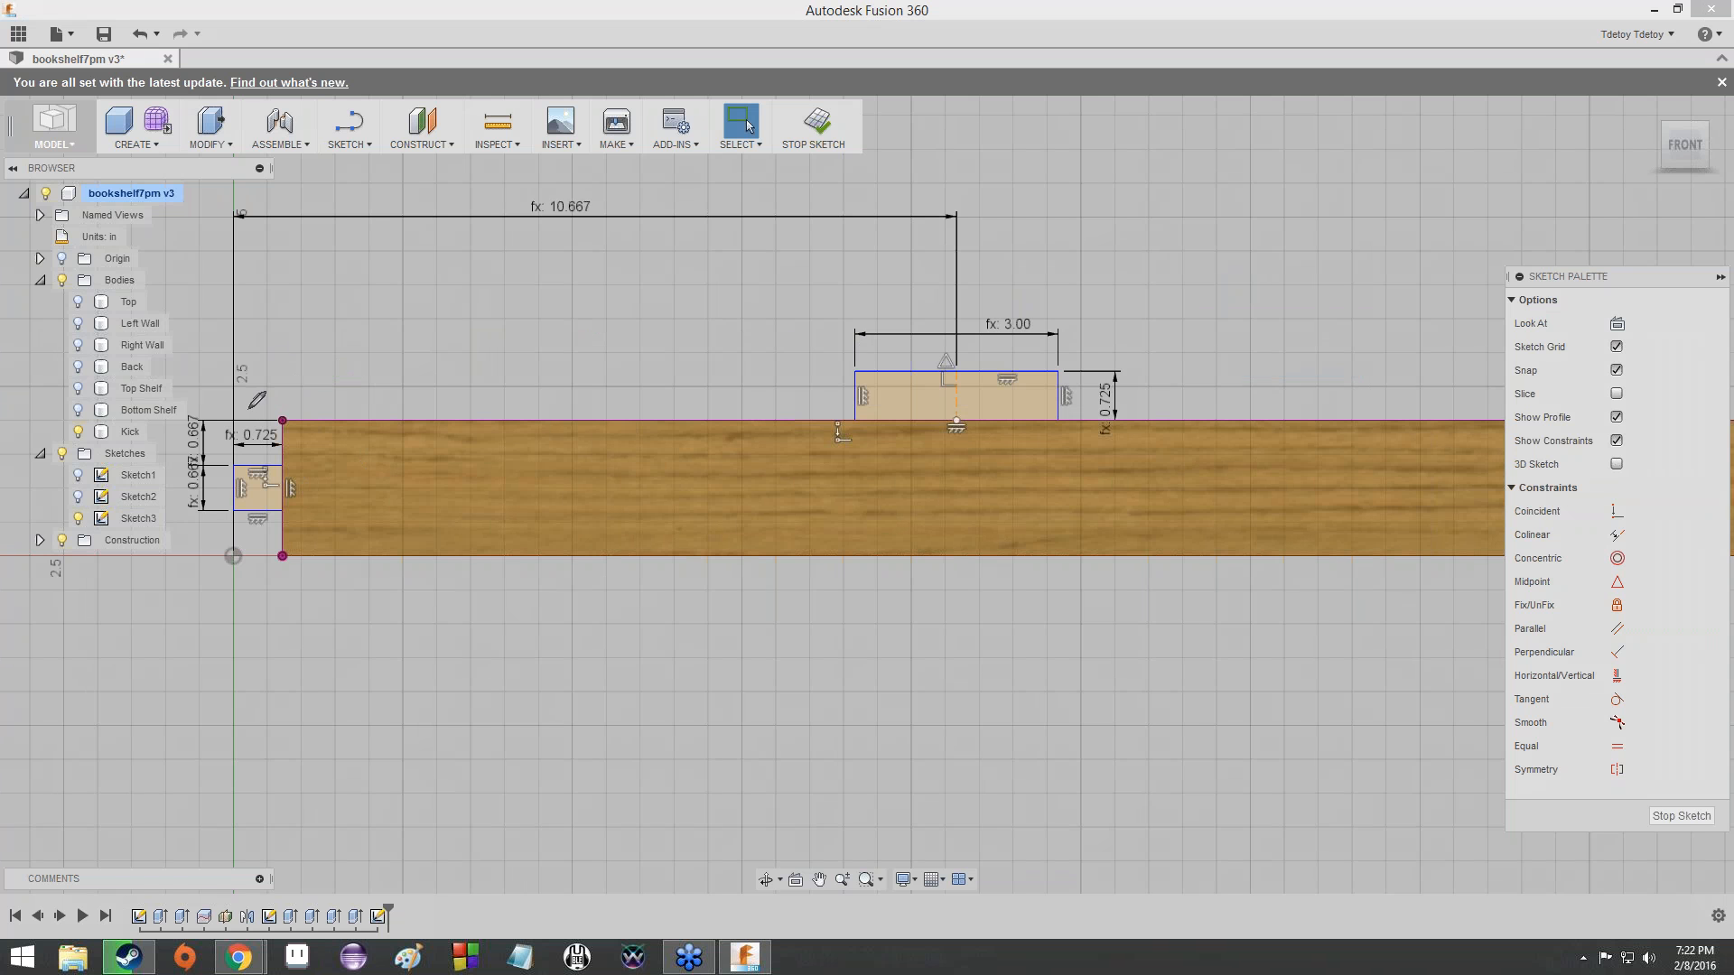
{"action": "mouse_move", "coordinate": [232, 534]}
{"action": "left_mouse_down"}
{"action": "mouse_move", "coordinate": [275, 330]}
{"action": "mouse_move", "coordinate": [458, 287]}
{"action": "mouse_move", "coordinate": [730, 304]}
{"action": "mouse_move", "coordinate": [847, 331]}
{"action": "mouse_move", "coordinate": [851, 352]}
{"action": "left_mouse_up"}
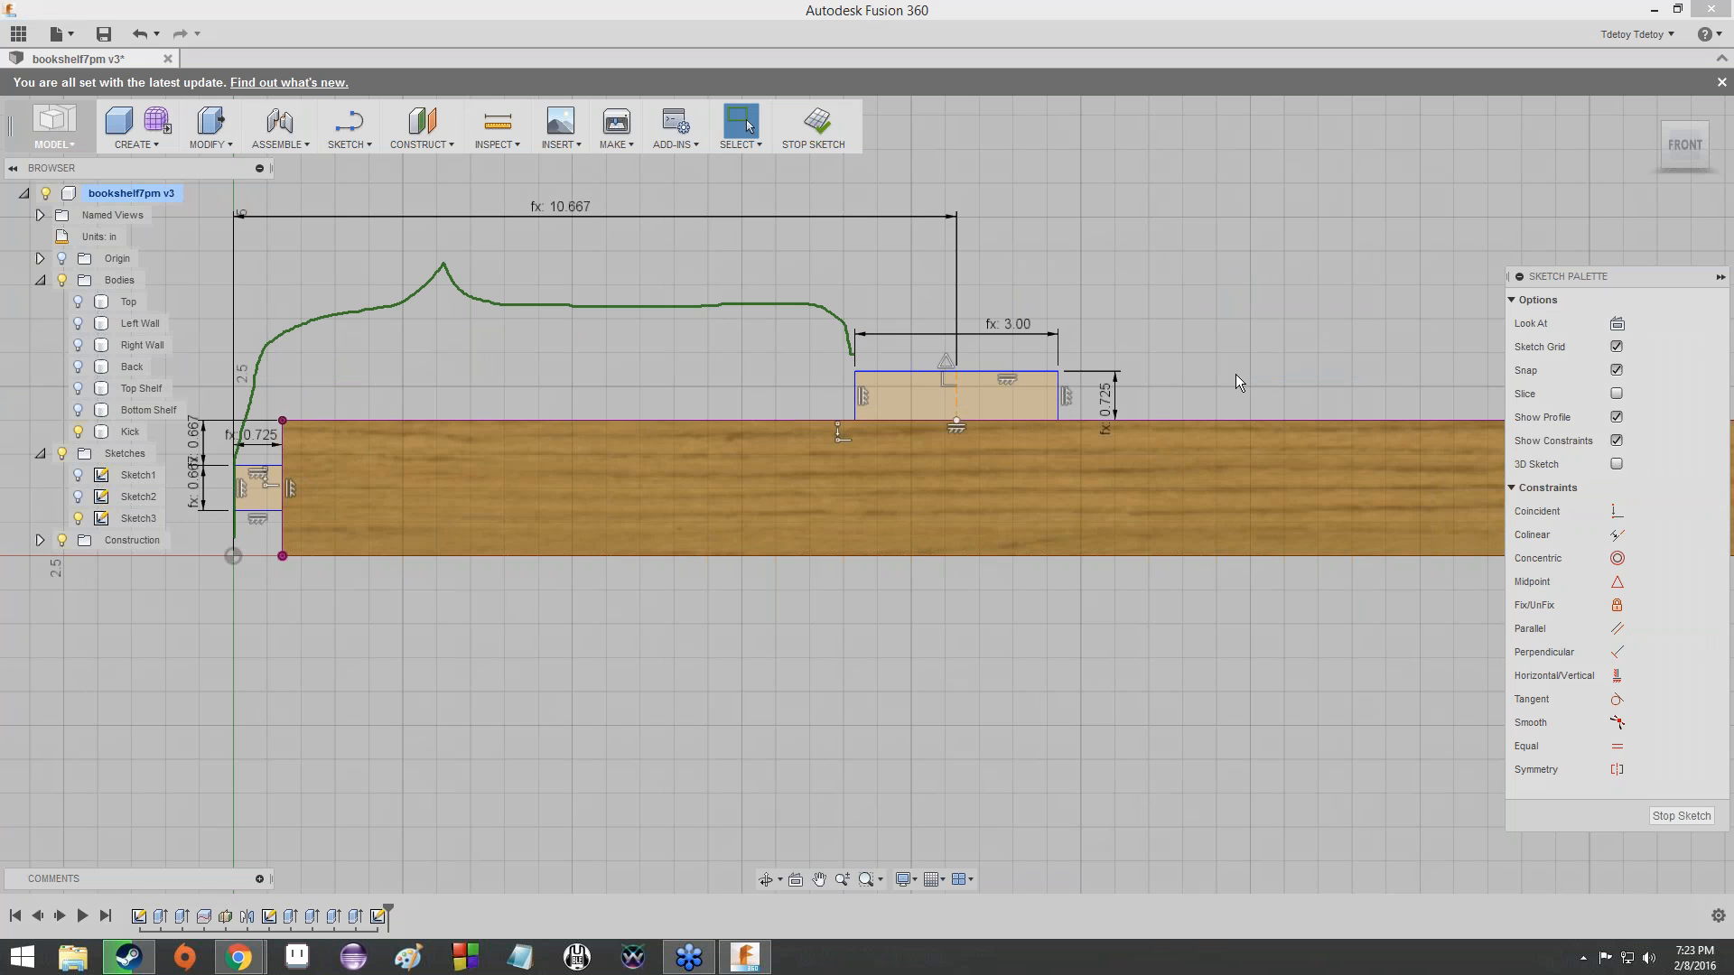
- Redraw the freehand brace from the origin to the upper-edge tab's centre, circle the origin and the tab's centre line, and clear the annotations
{"action": "key", "text": "ctrl+z"}
{"action": "mouse_move", "coordinate": [231, 512]}
{"action": "left_mouse_down"}
{"action": "mouse_move", "coordinate": [355, 310]}
{"action": "mouse_move", "coordinate": [549, 242]}
{"action": "mouse_move", "coordinate": [929, 296]}
{"action": "mouse_move", "coordinate": [950, 339]}
{"action": "left_mouse_up"}
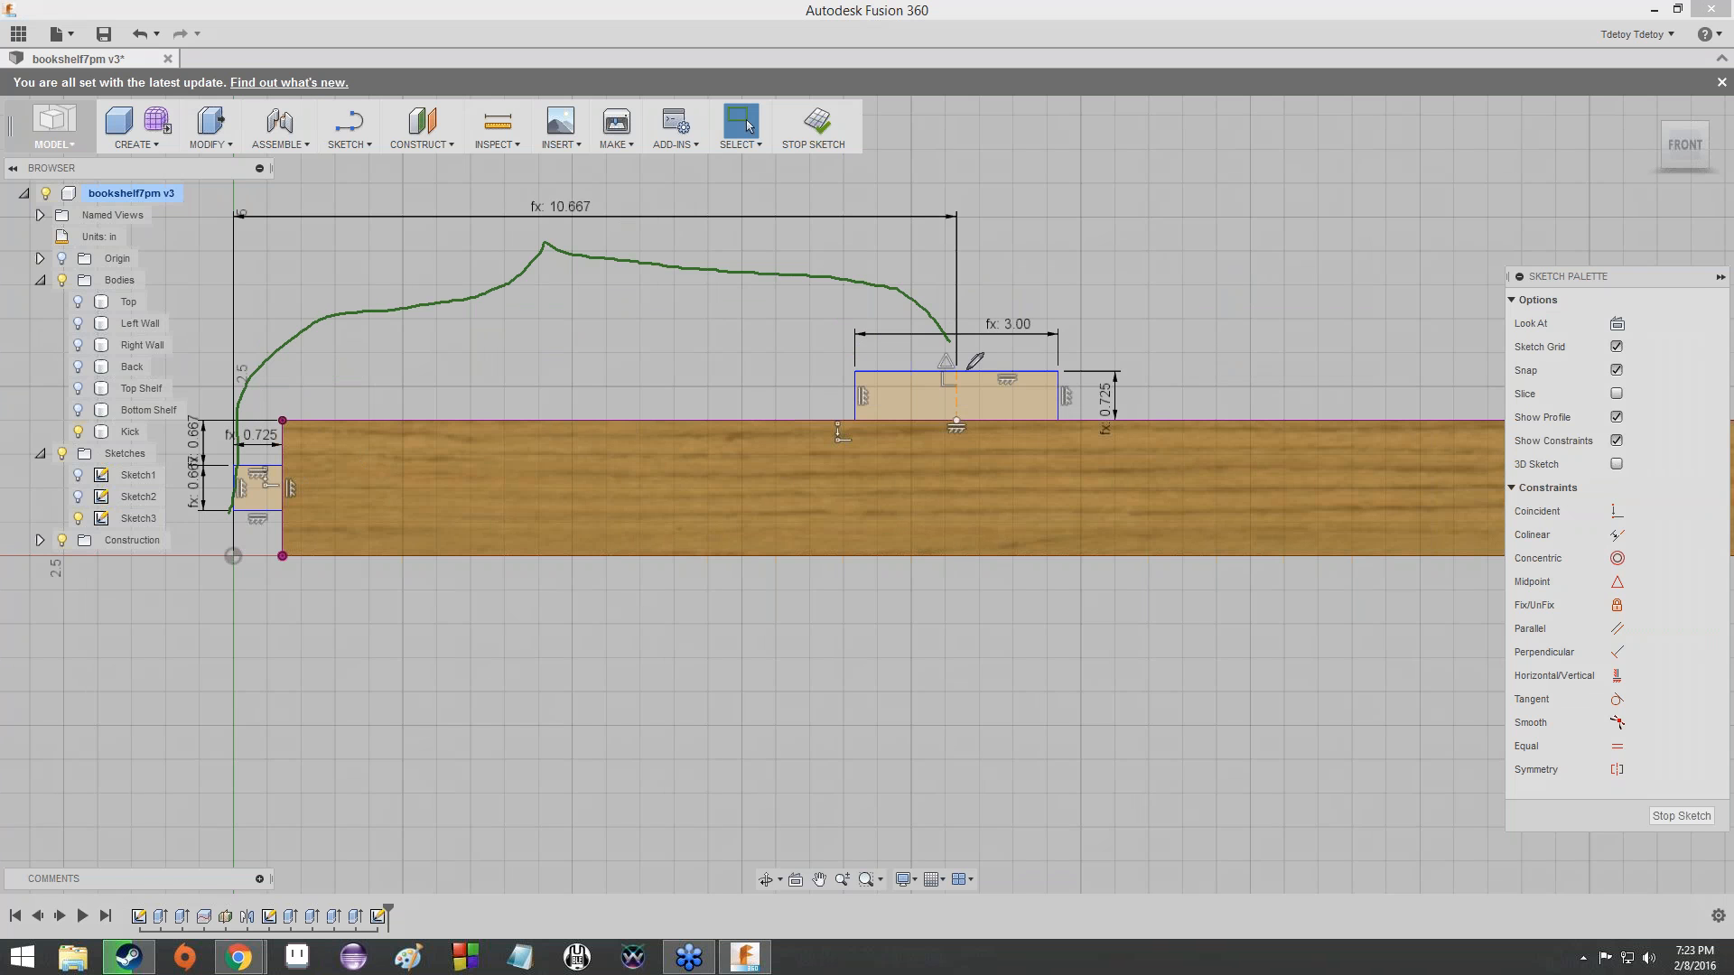
{"action": "left_click_drag", "start_coordinate": [967, 368], "coordinate": [973, 370]}
{"action": "mouse_move", "coordinate": [245, 542]}
{"action": "left_mouse_down"}
{"action": "mouse_move", "coordinate": [219, 551]}
{"action": "mouse_move", "coordinate": [256, 571]}
{"action": "mouse_move", "coordinate": [256, 544]}
{"action": "mouse_move", "coordinate": [236, 562]}
{"action": "left_mouse_up"}
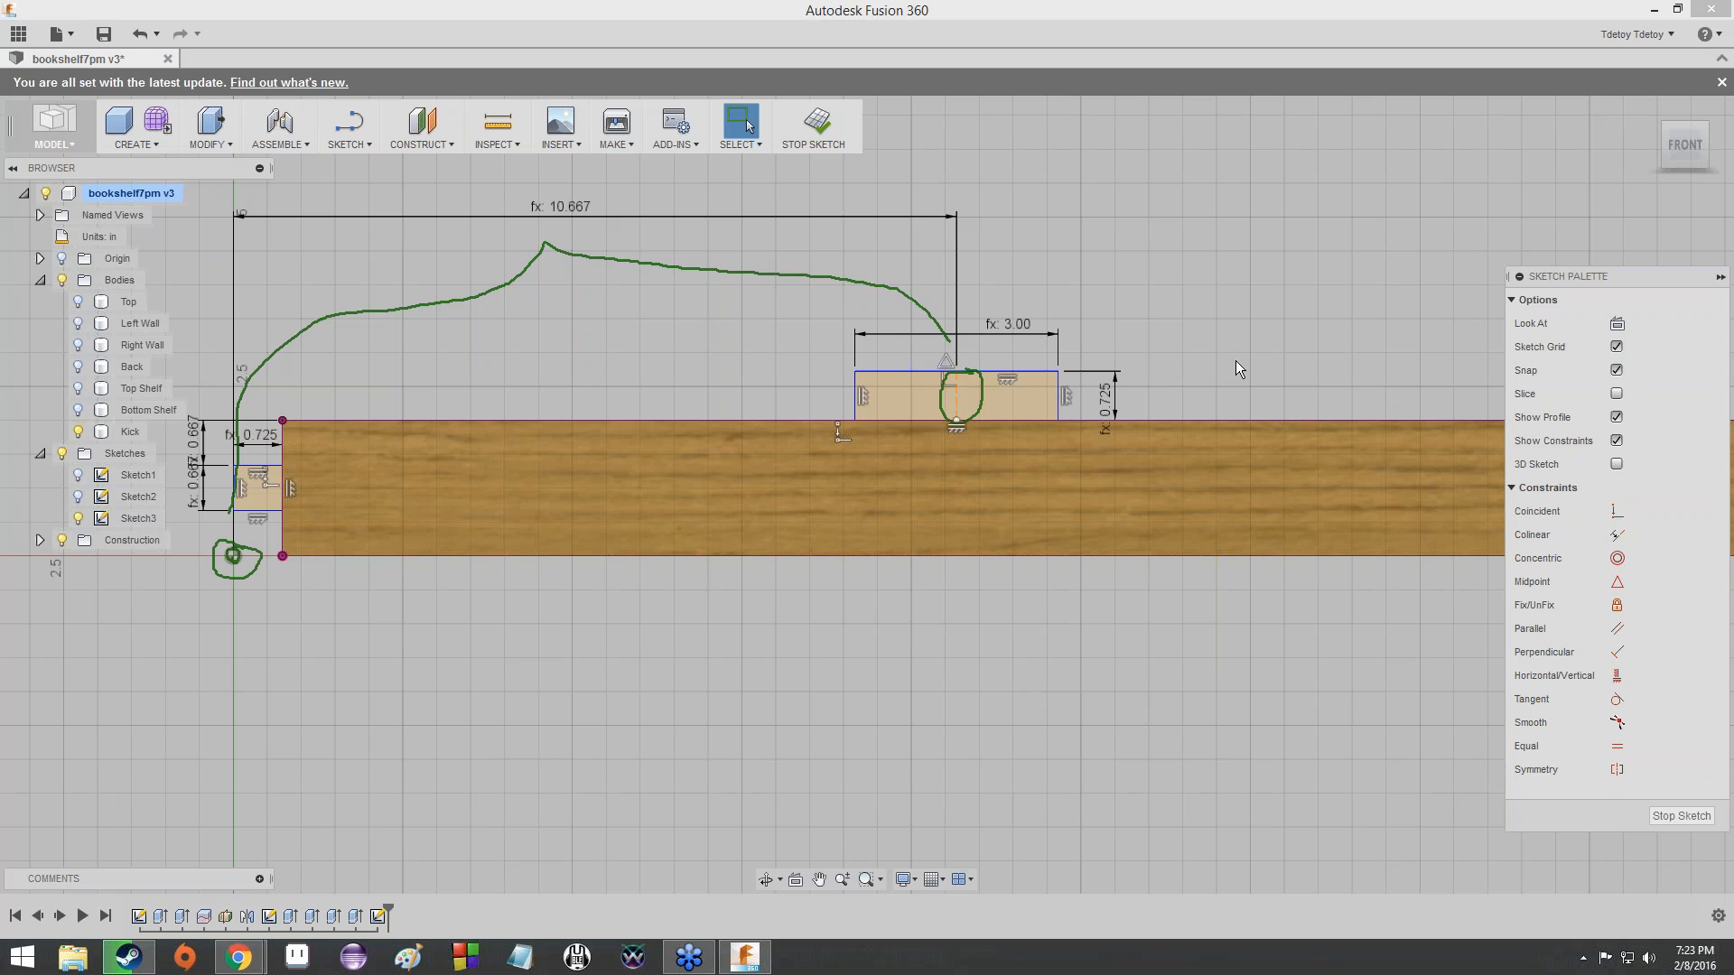
{"action": "key", "text": "Escape"}
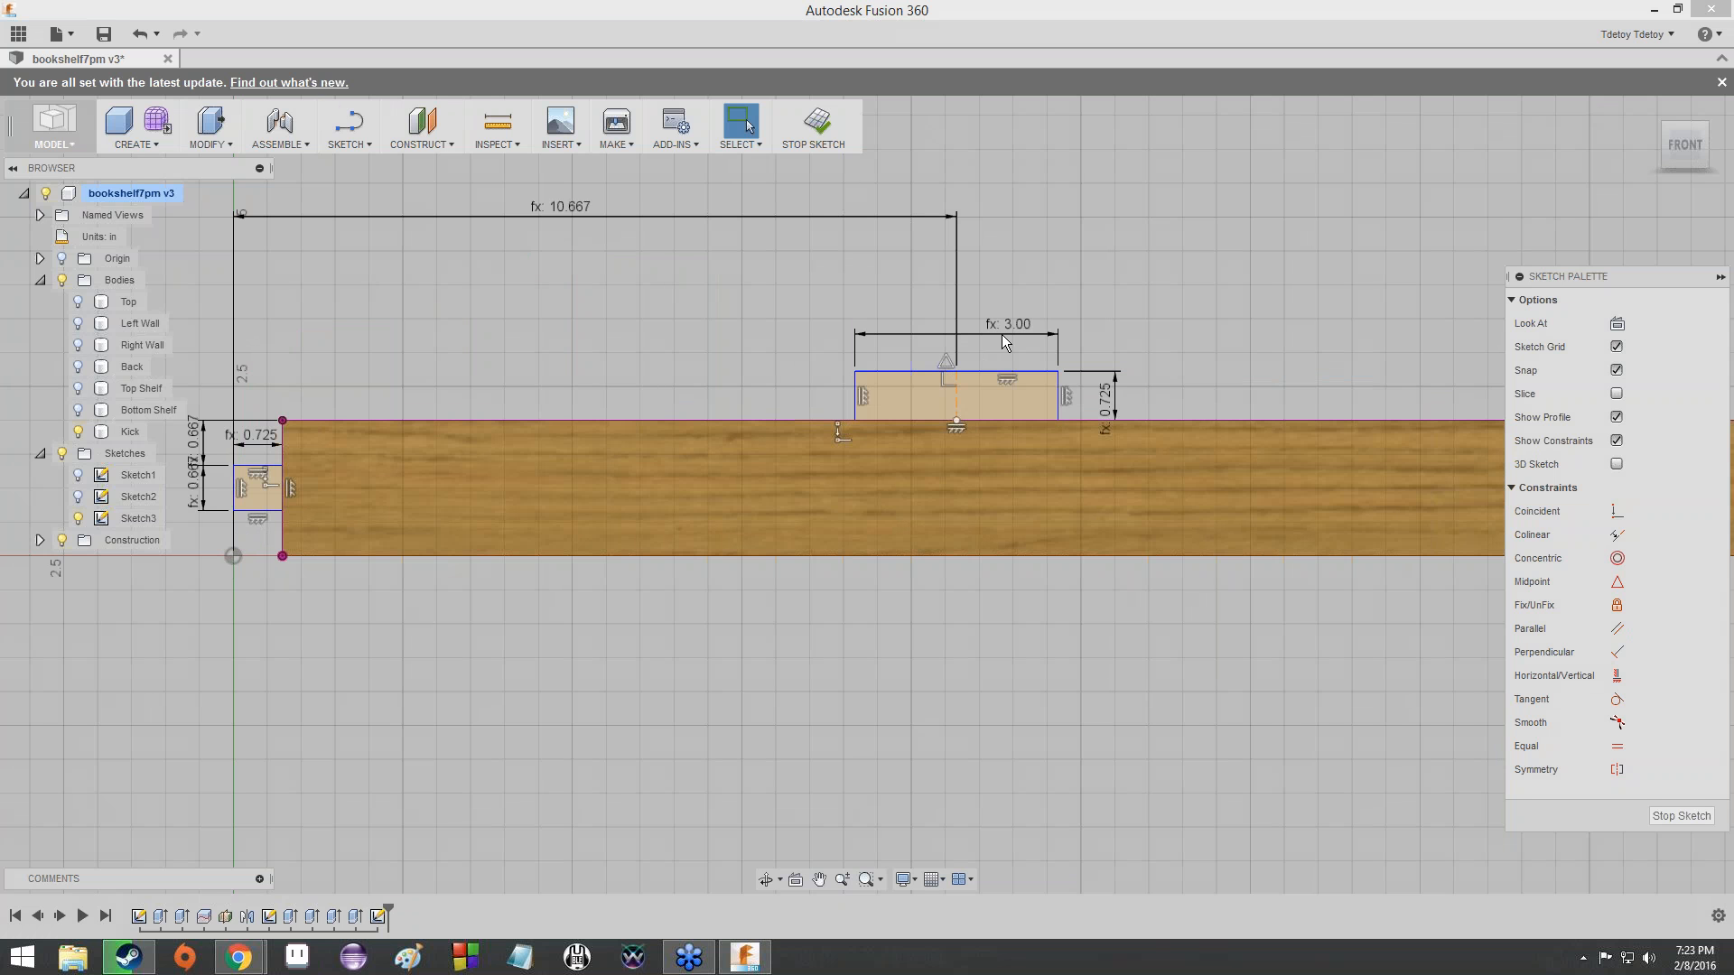
- Check the expression behind the dimension from the origin to the upper-edge tab's centre
{"action": "left_click", "coordinate": [1051, 204]}
{"action": "scroll", "coordinate": [973, 408], "scroll_direction": "up", "scroll_amount": 3}
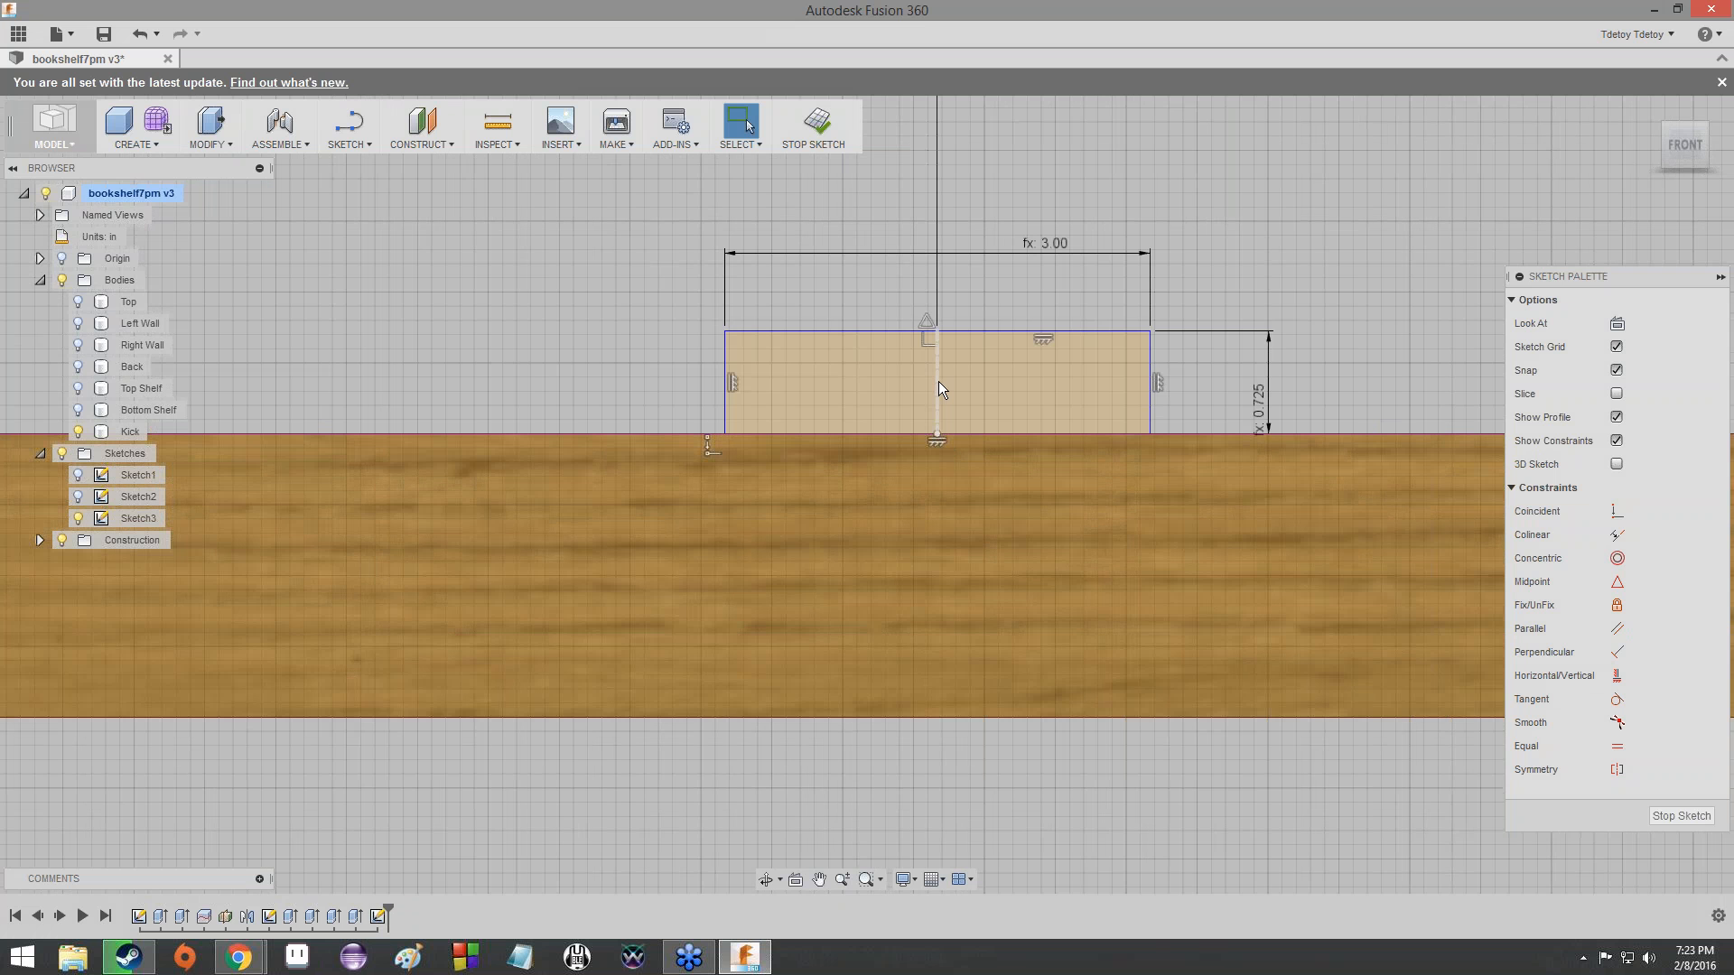
{"action": "scroll", "coordinate": [939, 387], "scroll_direction": "down", "scroll_amount": 4}
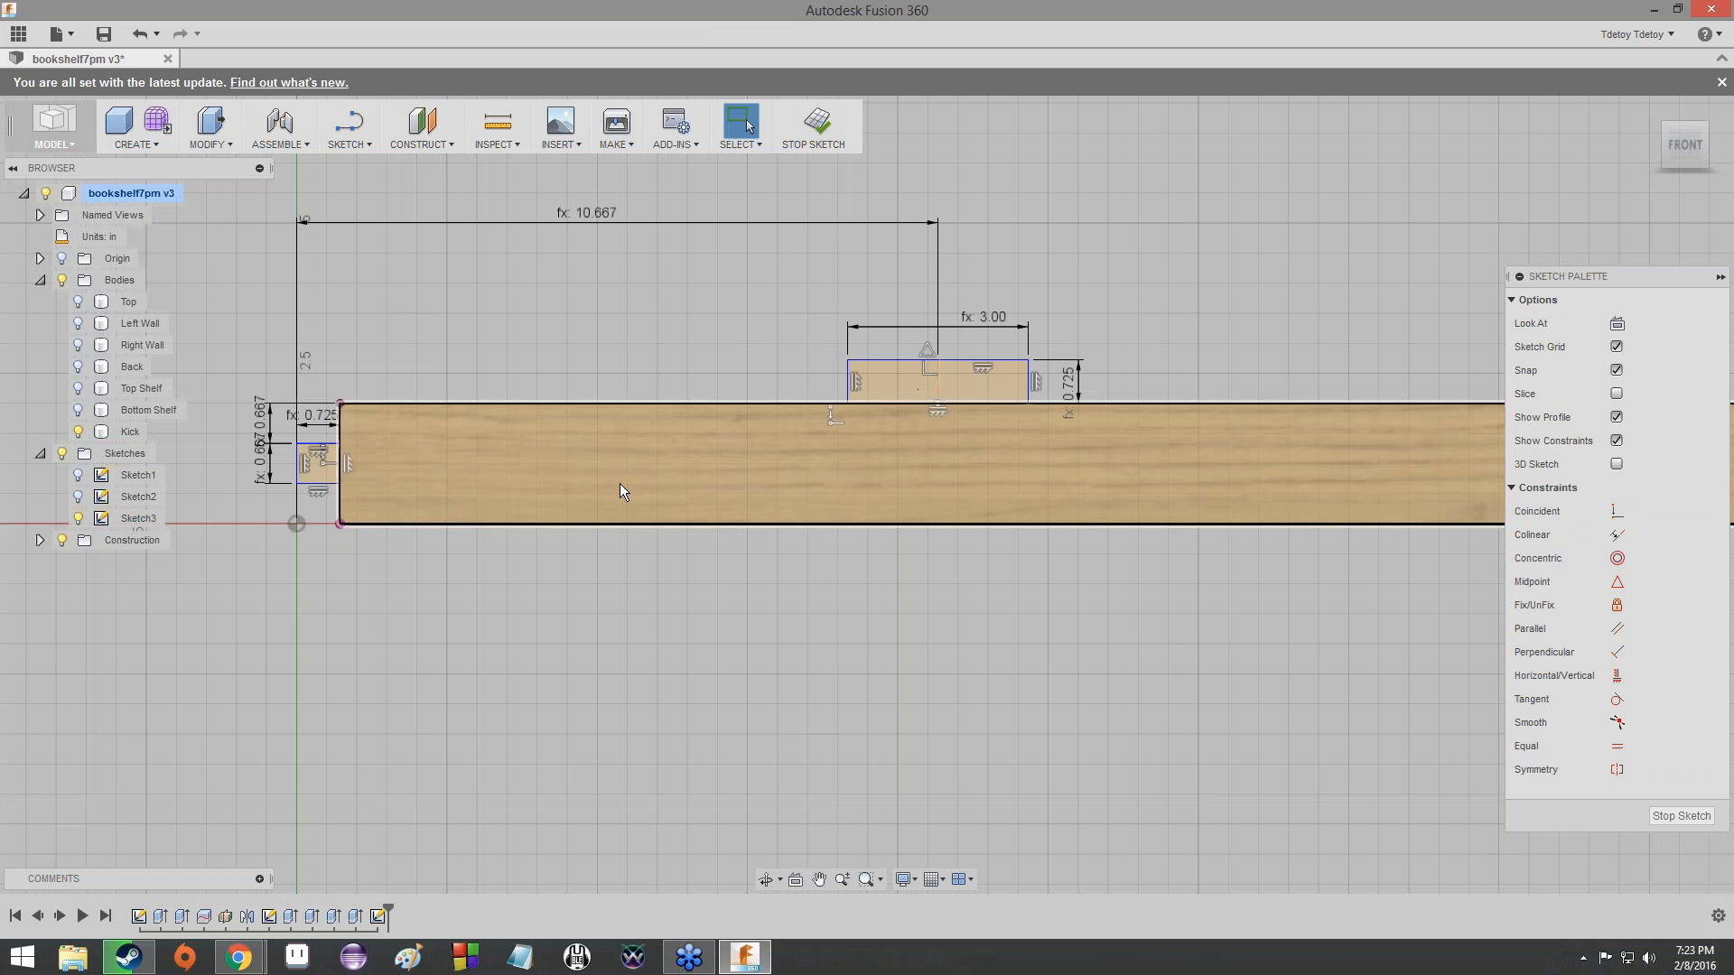
{"action": "double_click", "coordinate": [577, 211]}
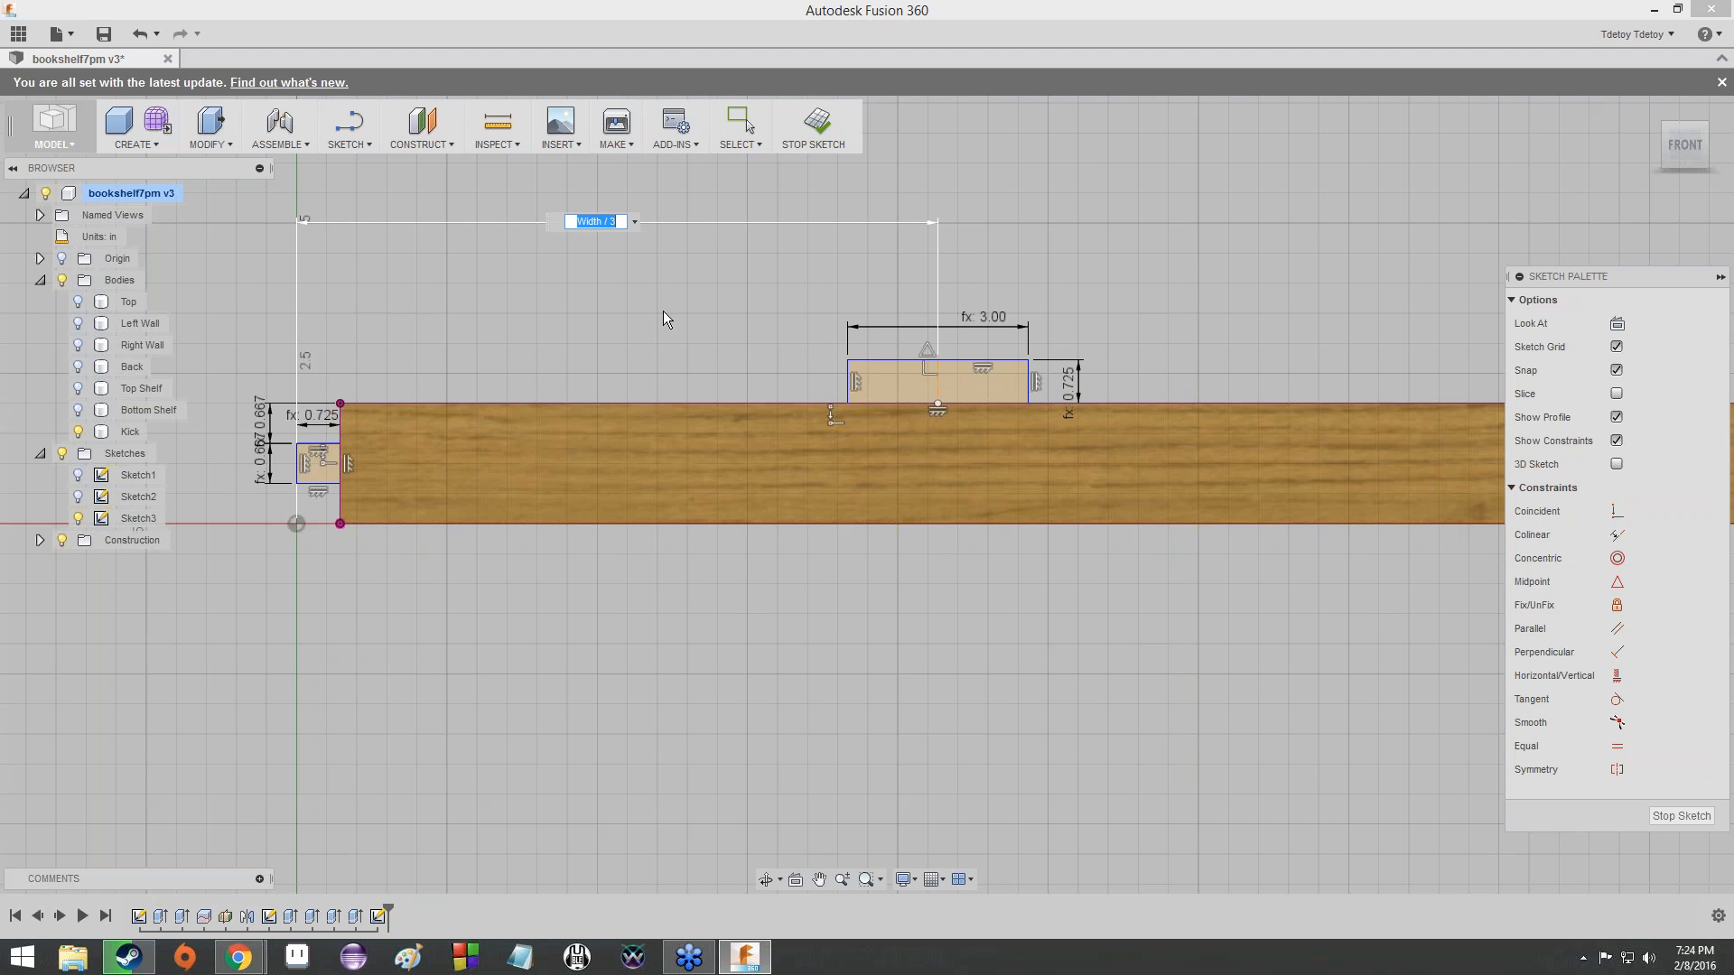
{"action": "key", "text": "Return"}
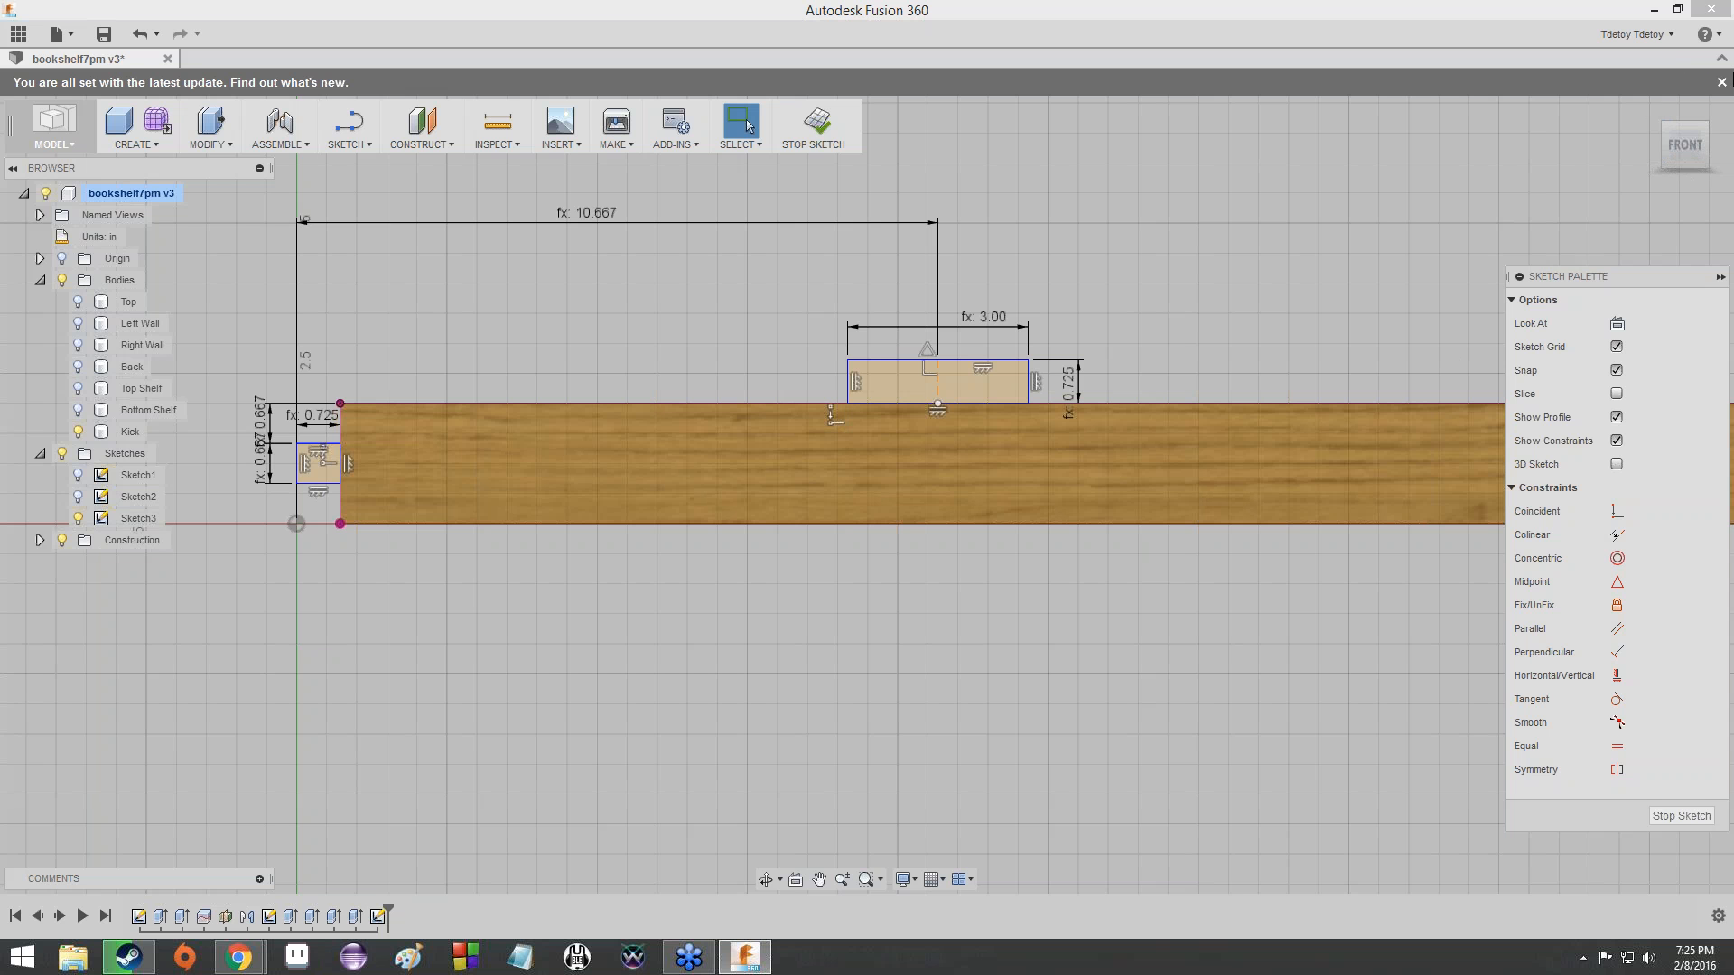
- Examine the Kick and its two tab profiles from the back, the left side and a back-left isometric view
{"action": "left_click", "coordinate": [1667, 129]}
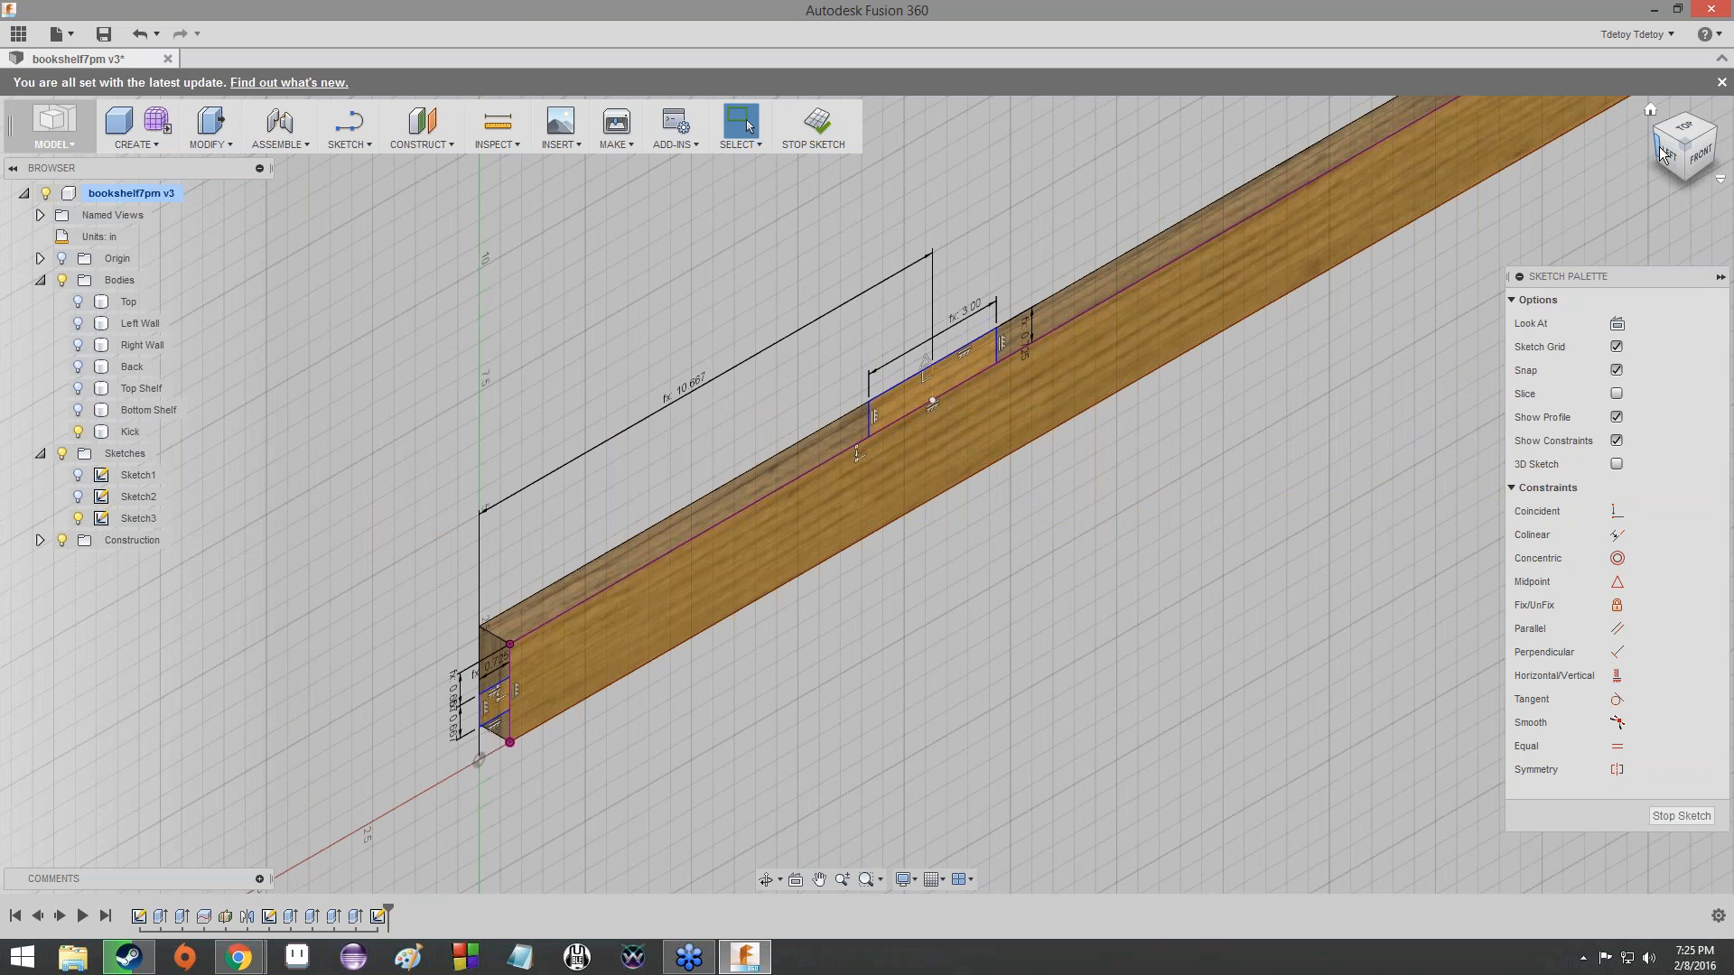
{"action": "left_click", "coordinate": [1666, 154]}
{"action": "left_click", "coordinate": [1666, 144]}
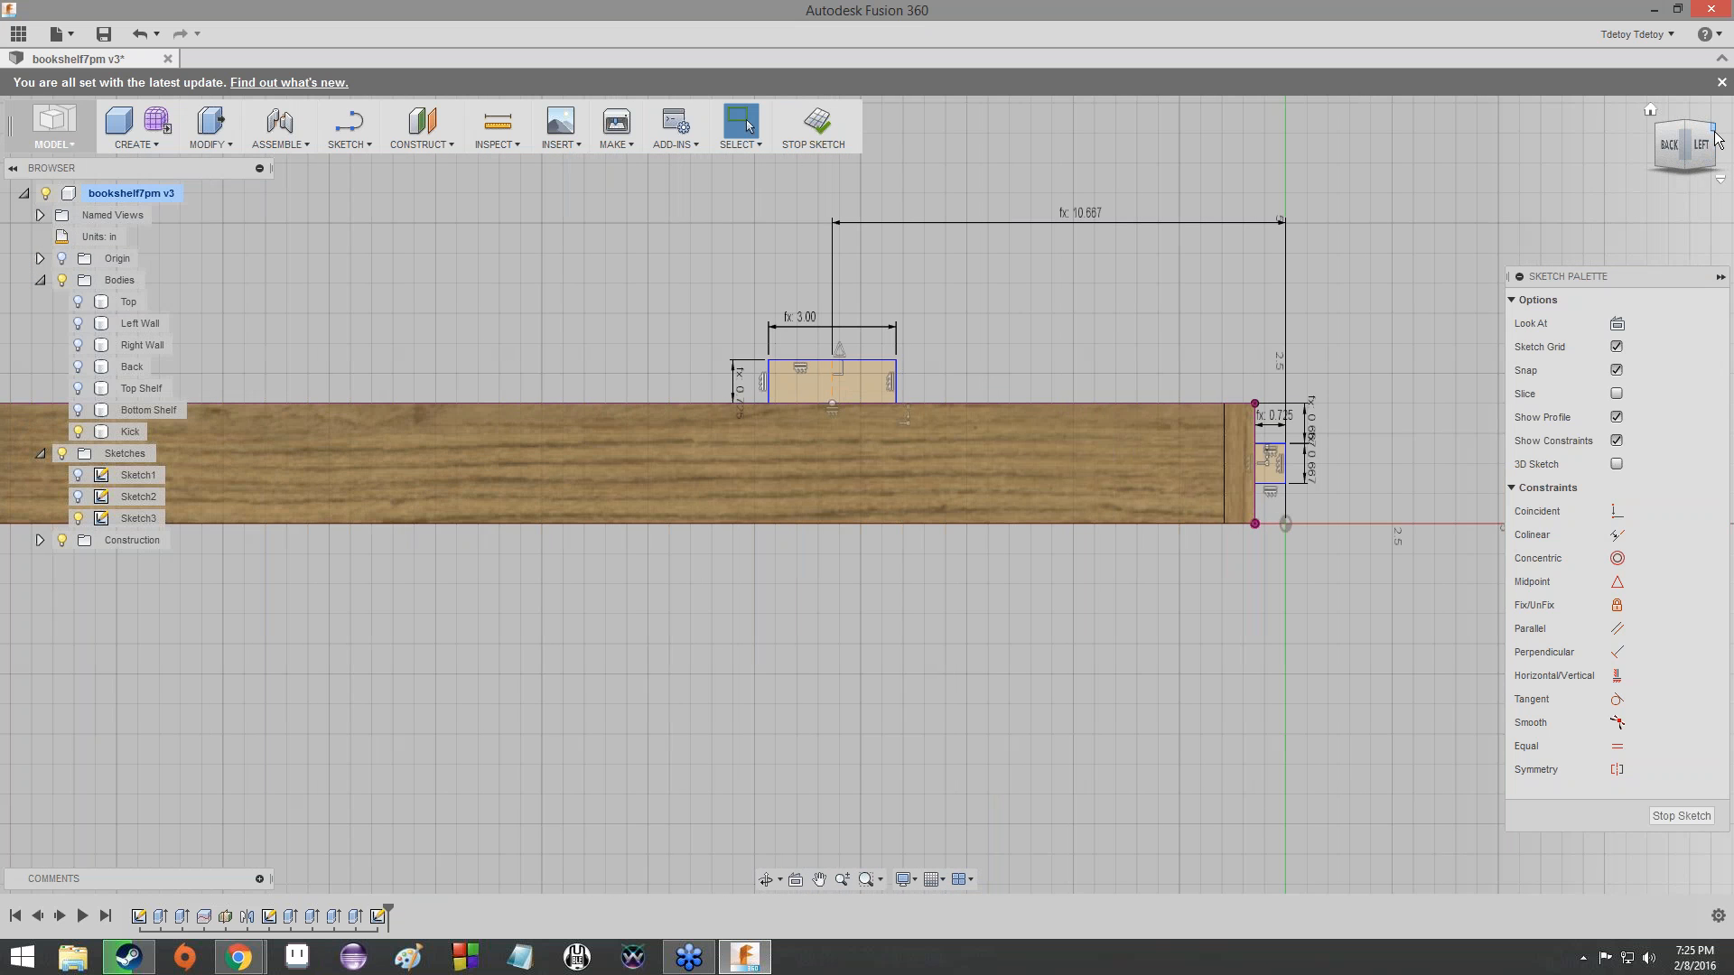
{"action": "left_click", "coordinate": [1666, 149]}
{"action": "left_click", "coordinate": [1664, 156]}
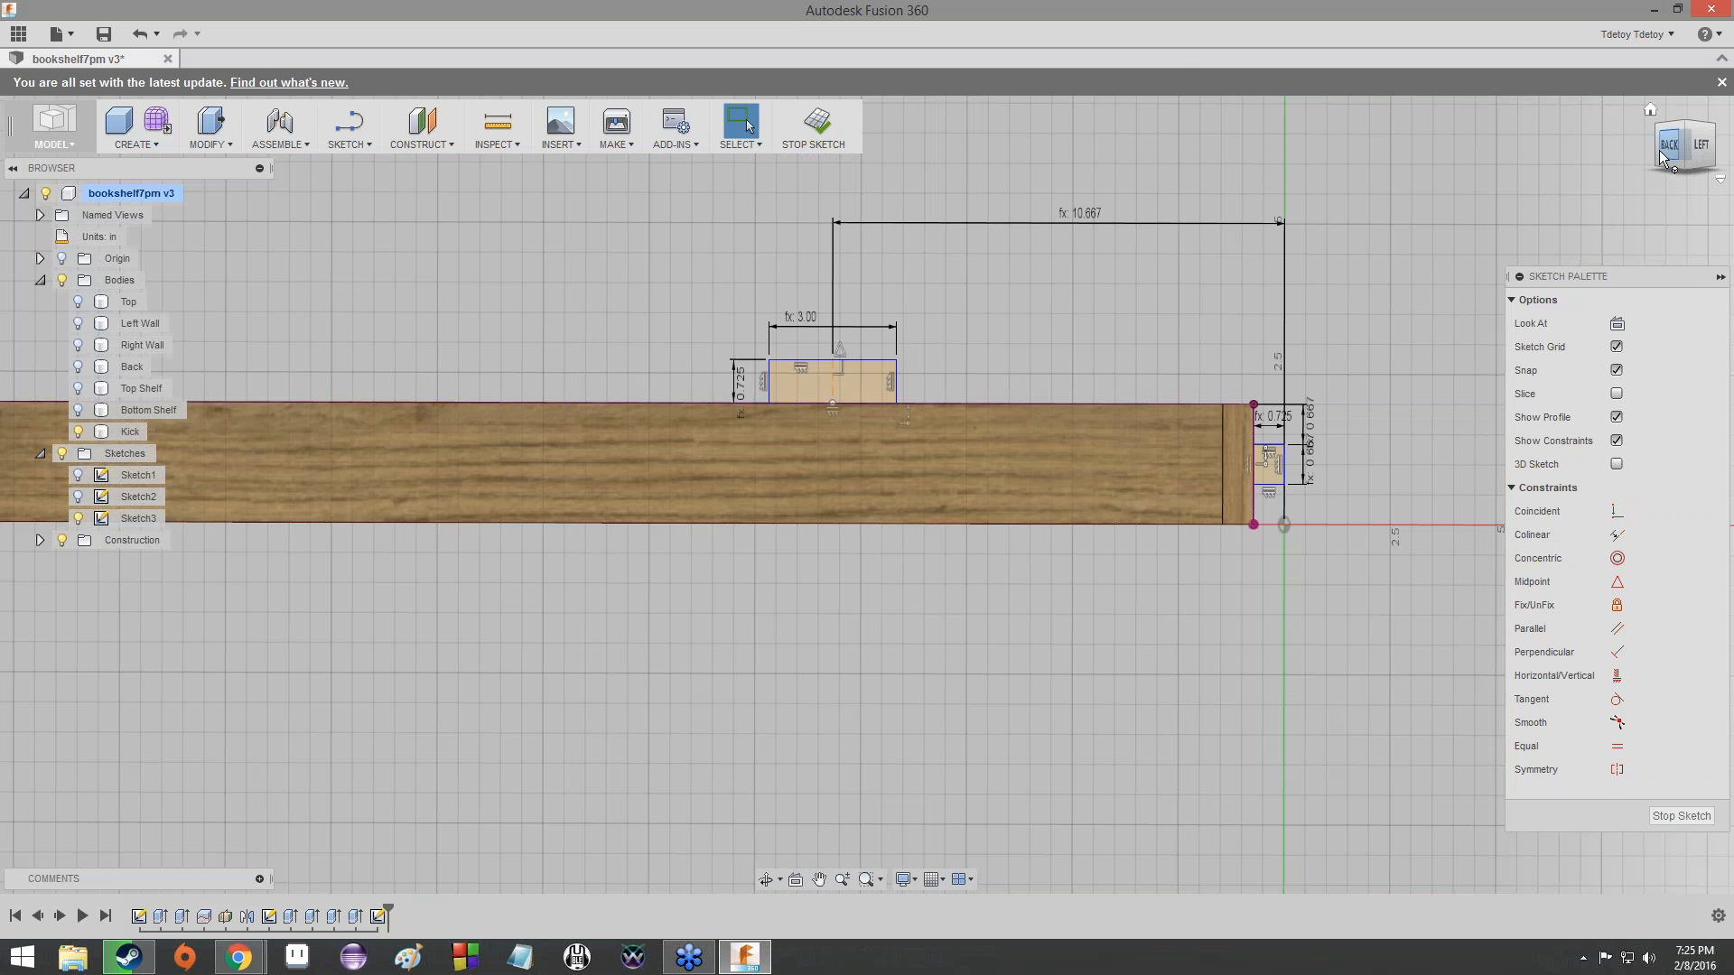
{"action": "left_click", "coordinate": [1670, 145]}
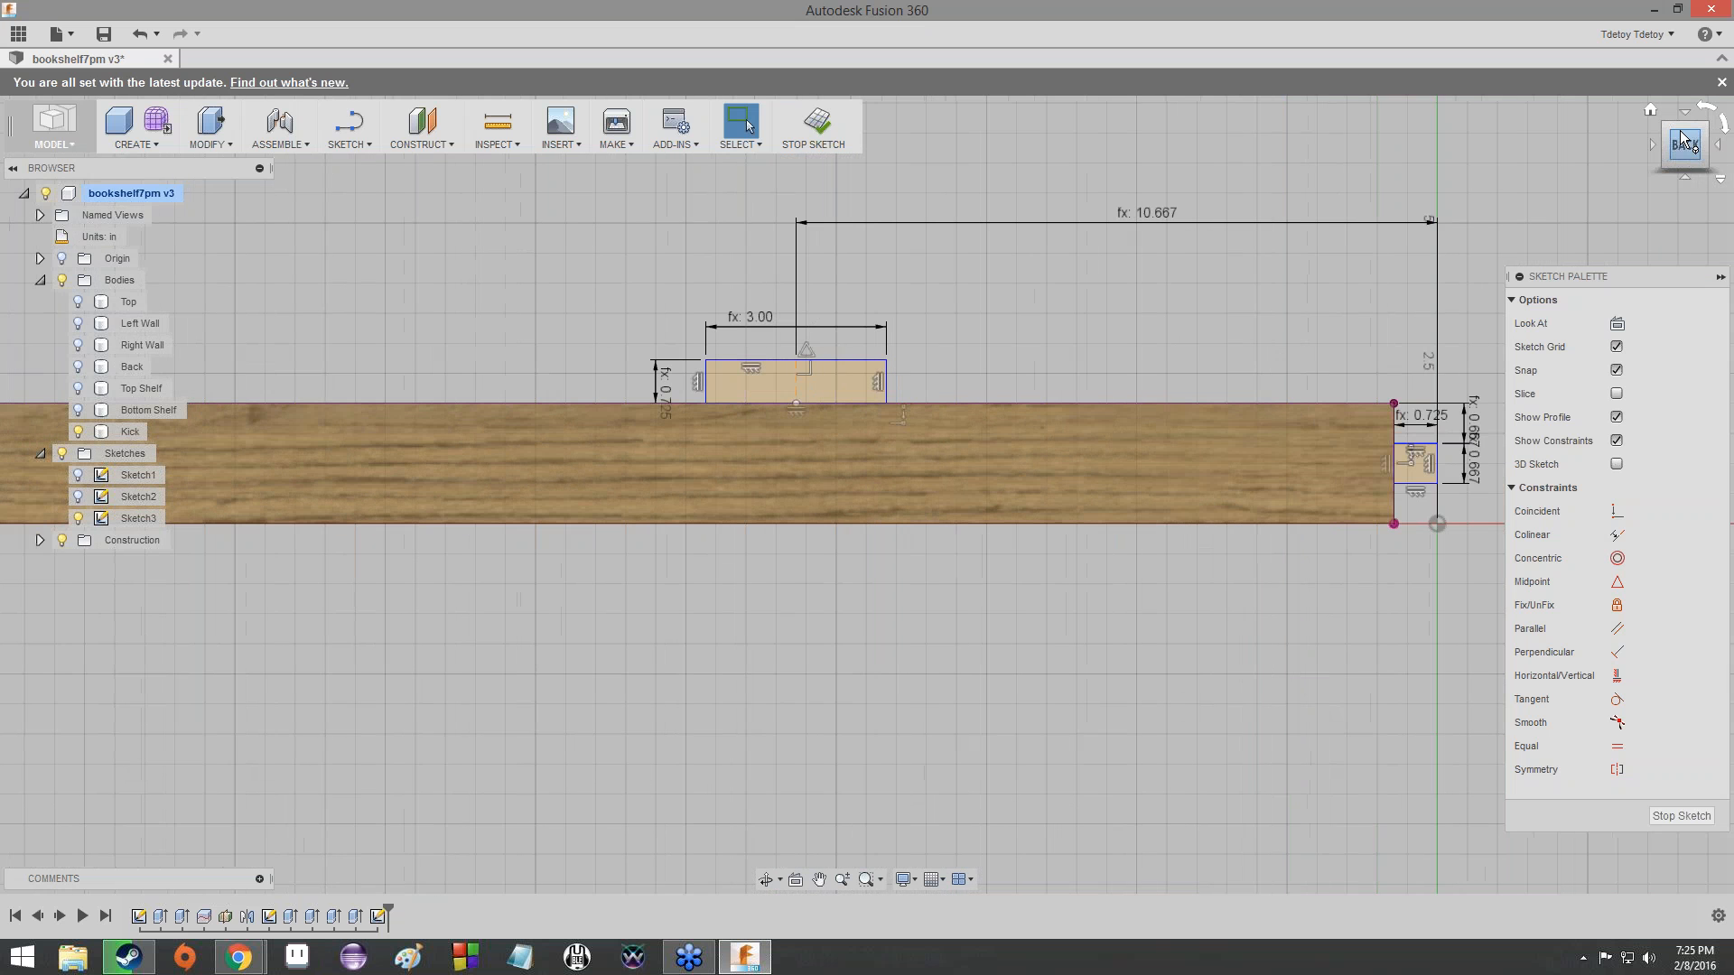
{"action": "left_click", "coordinate": [1713, 145]}
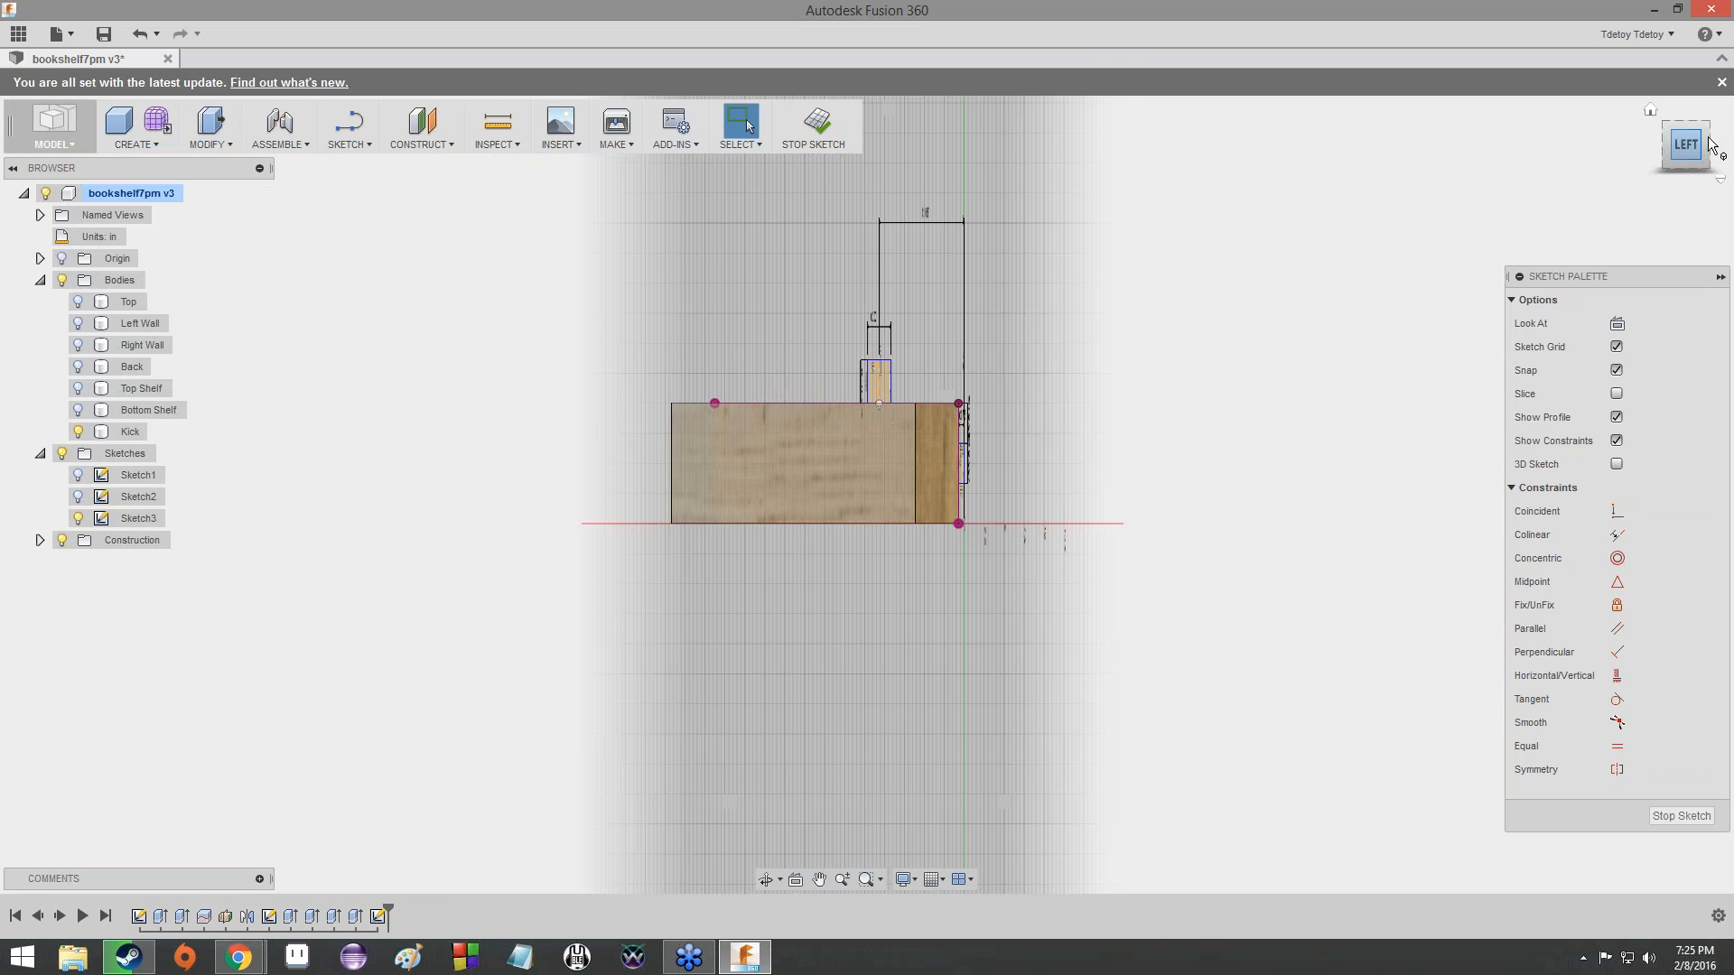
{"action": "left_click", "coordinate": [1670, 126]}
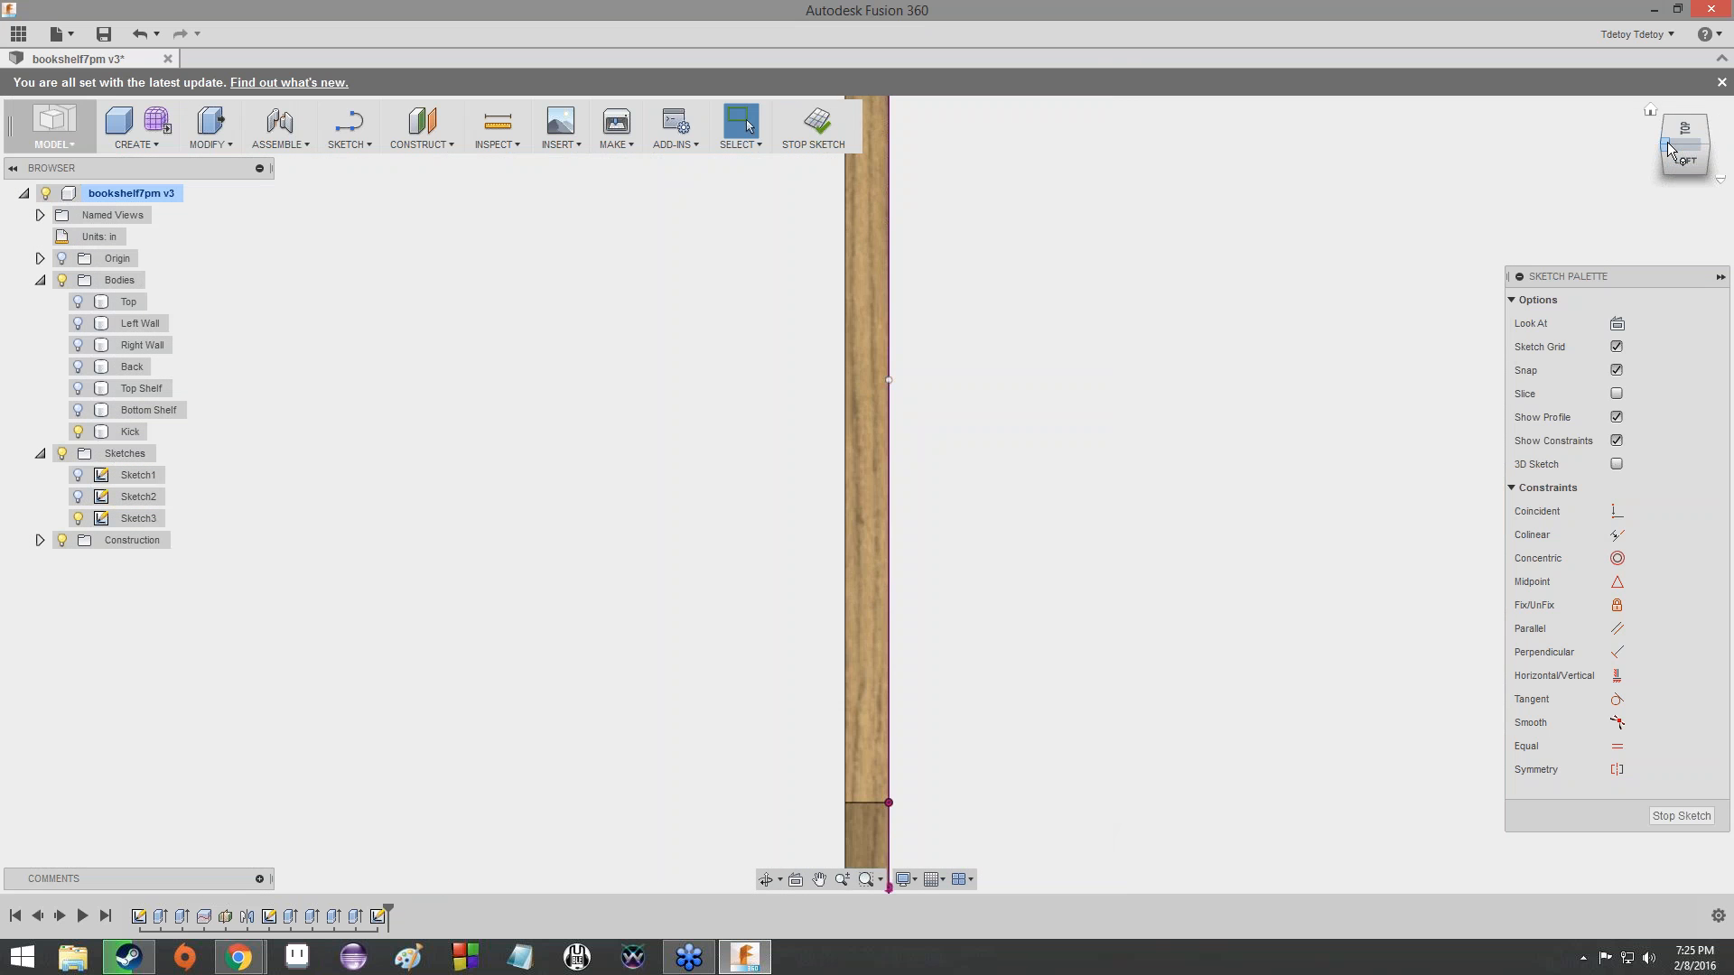
{"action": "left_click", "coordinate": [1667, 143]}
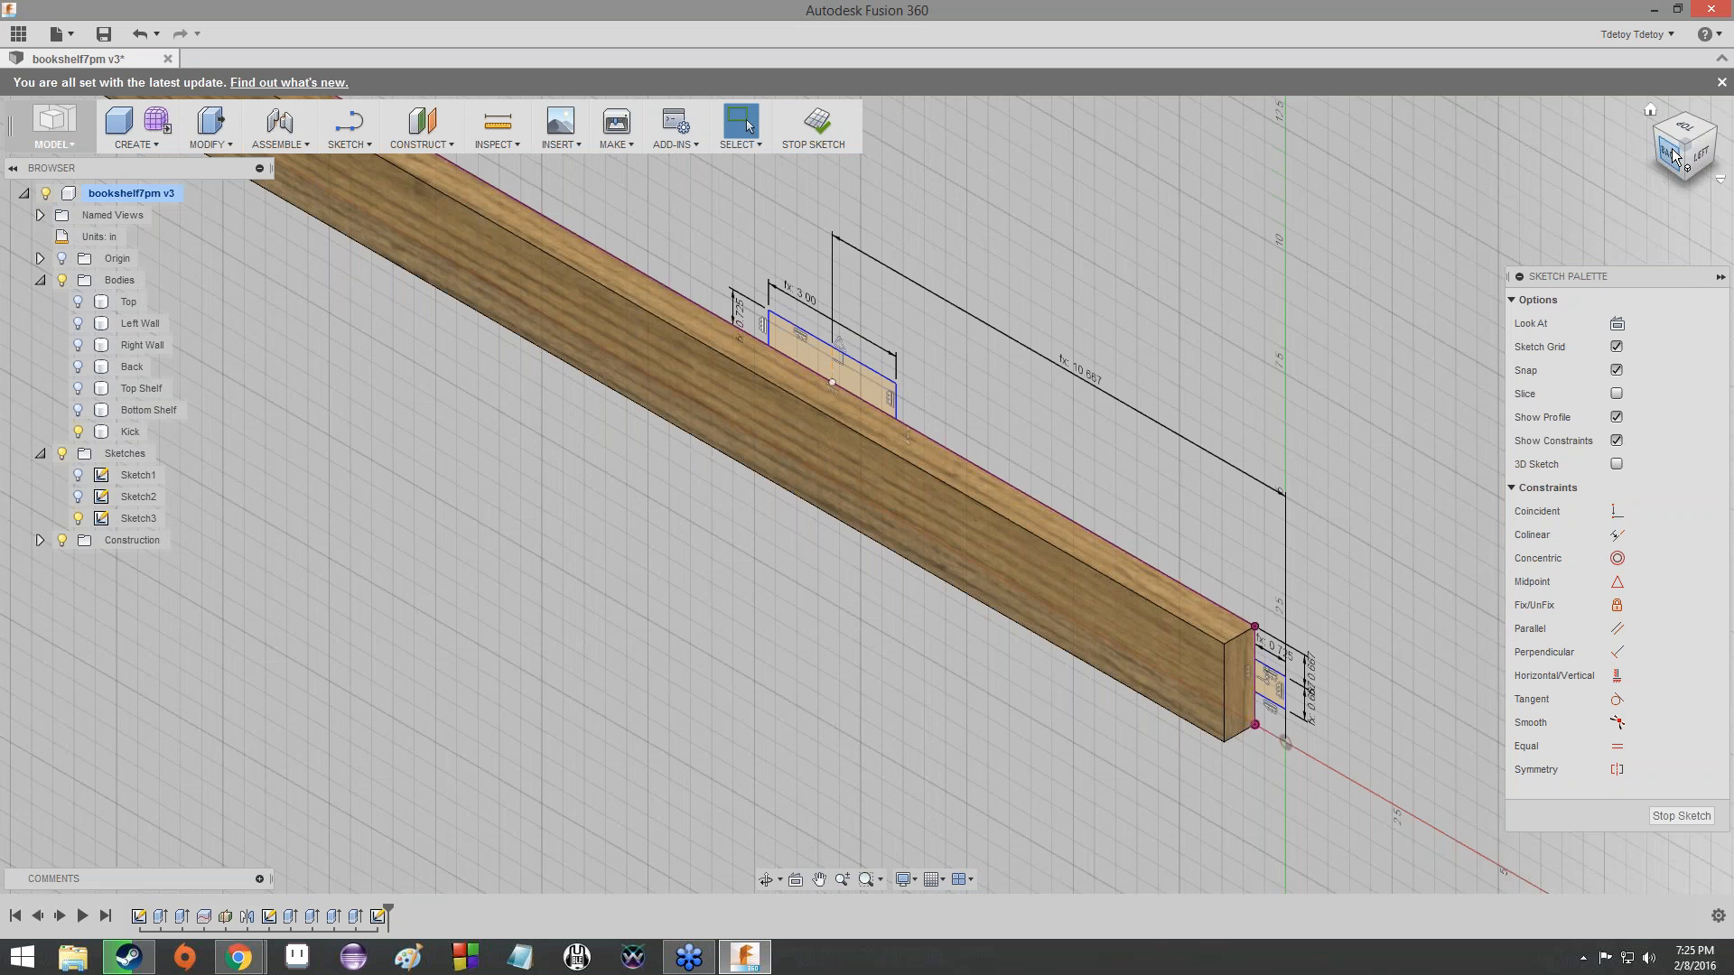
- Begin an Extrude using both tab profiles, the one on the Kick's upper edge and the one at its end
{"action": "left_click", "coordinate": [159, 145]}
{"action": "left_click", "coordinate": [171, 282]}
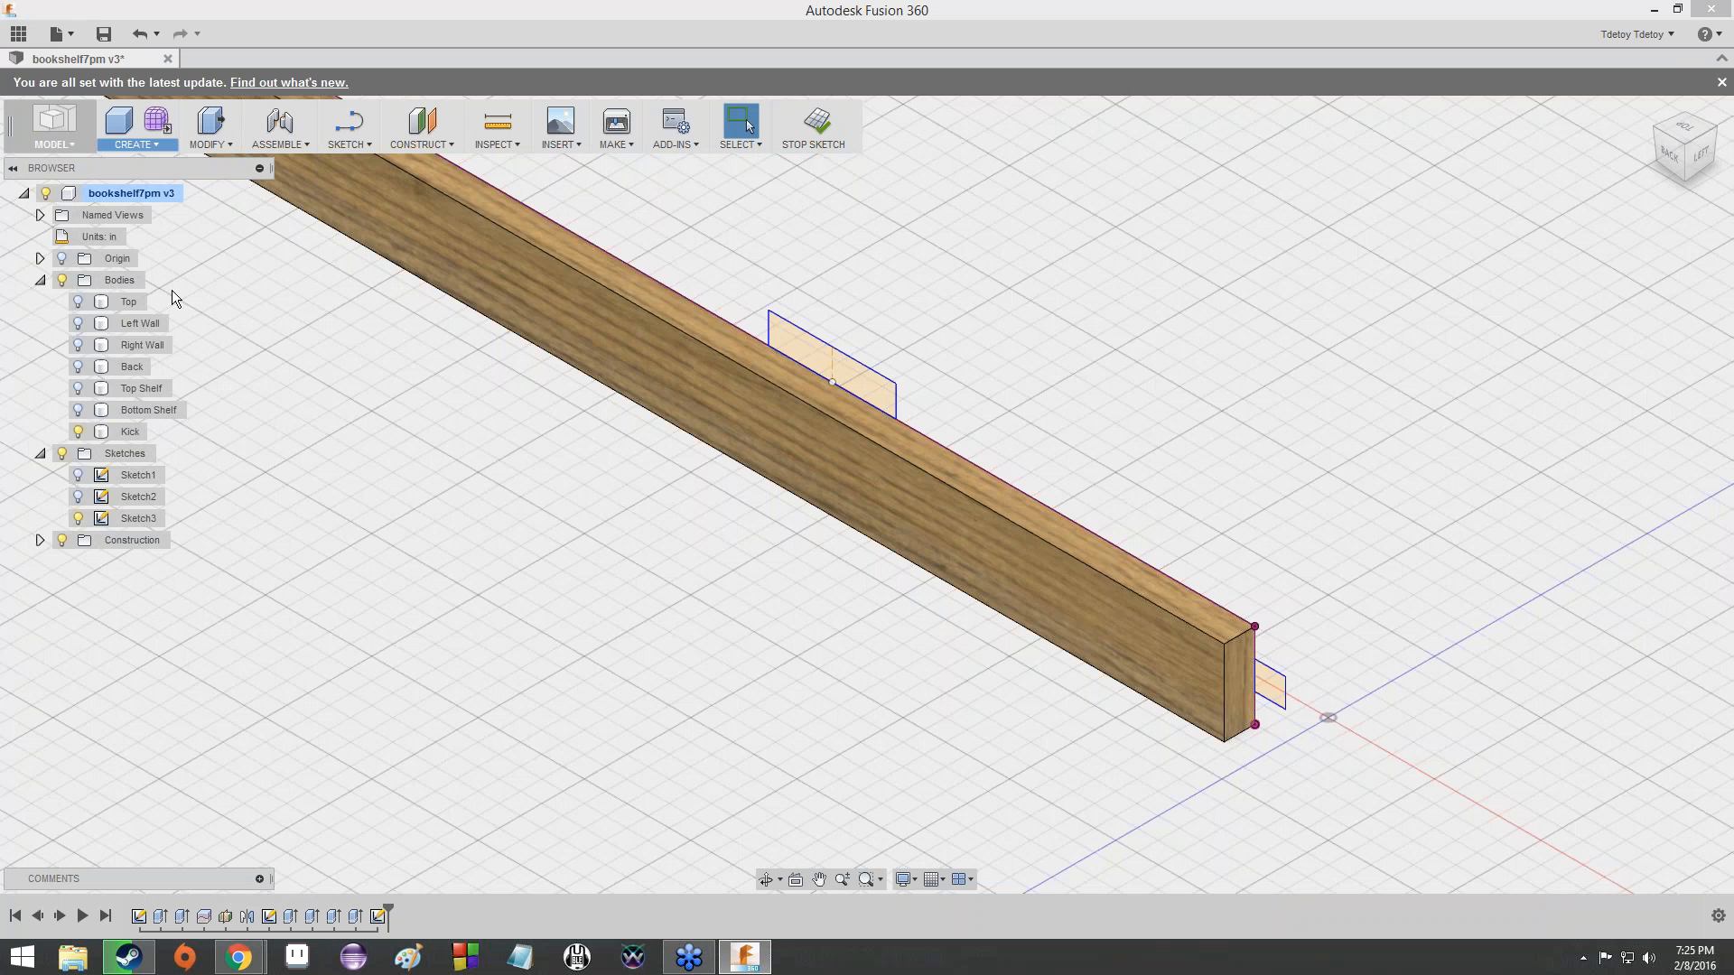
{"action": "left_click", "coordinate": [1702, 156]}
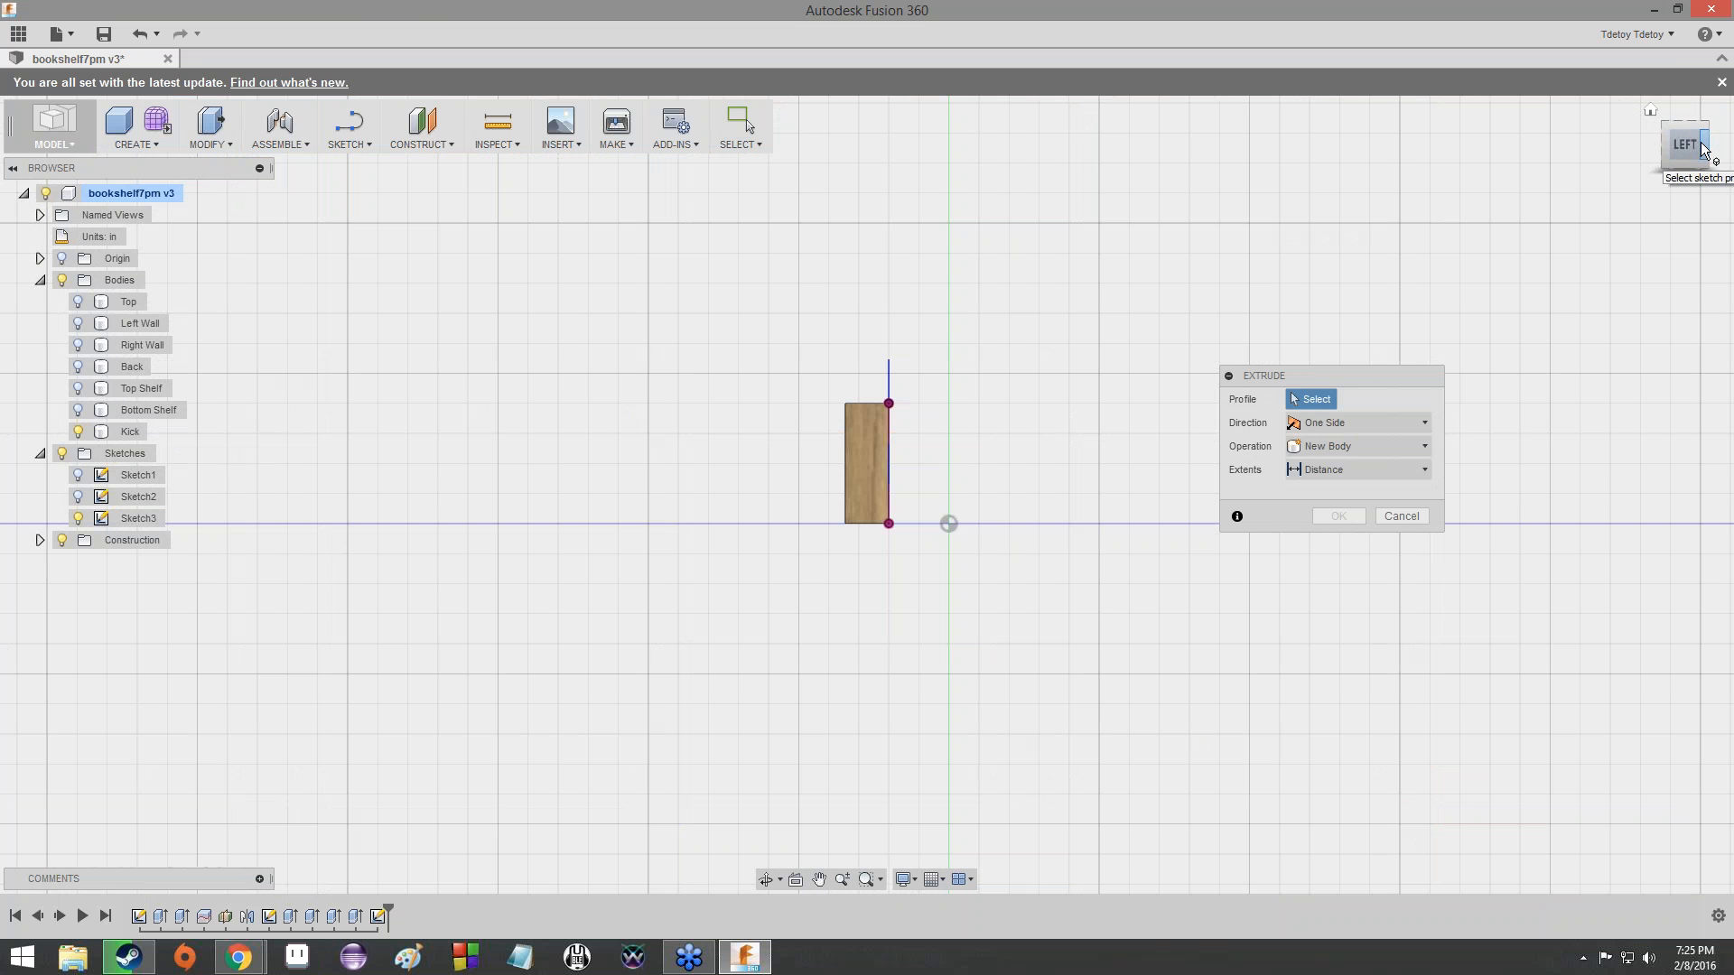
{"action": "left_click", "coordinate": [1704, 149]}
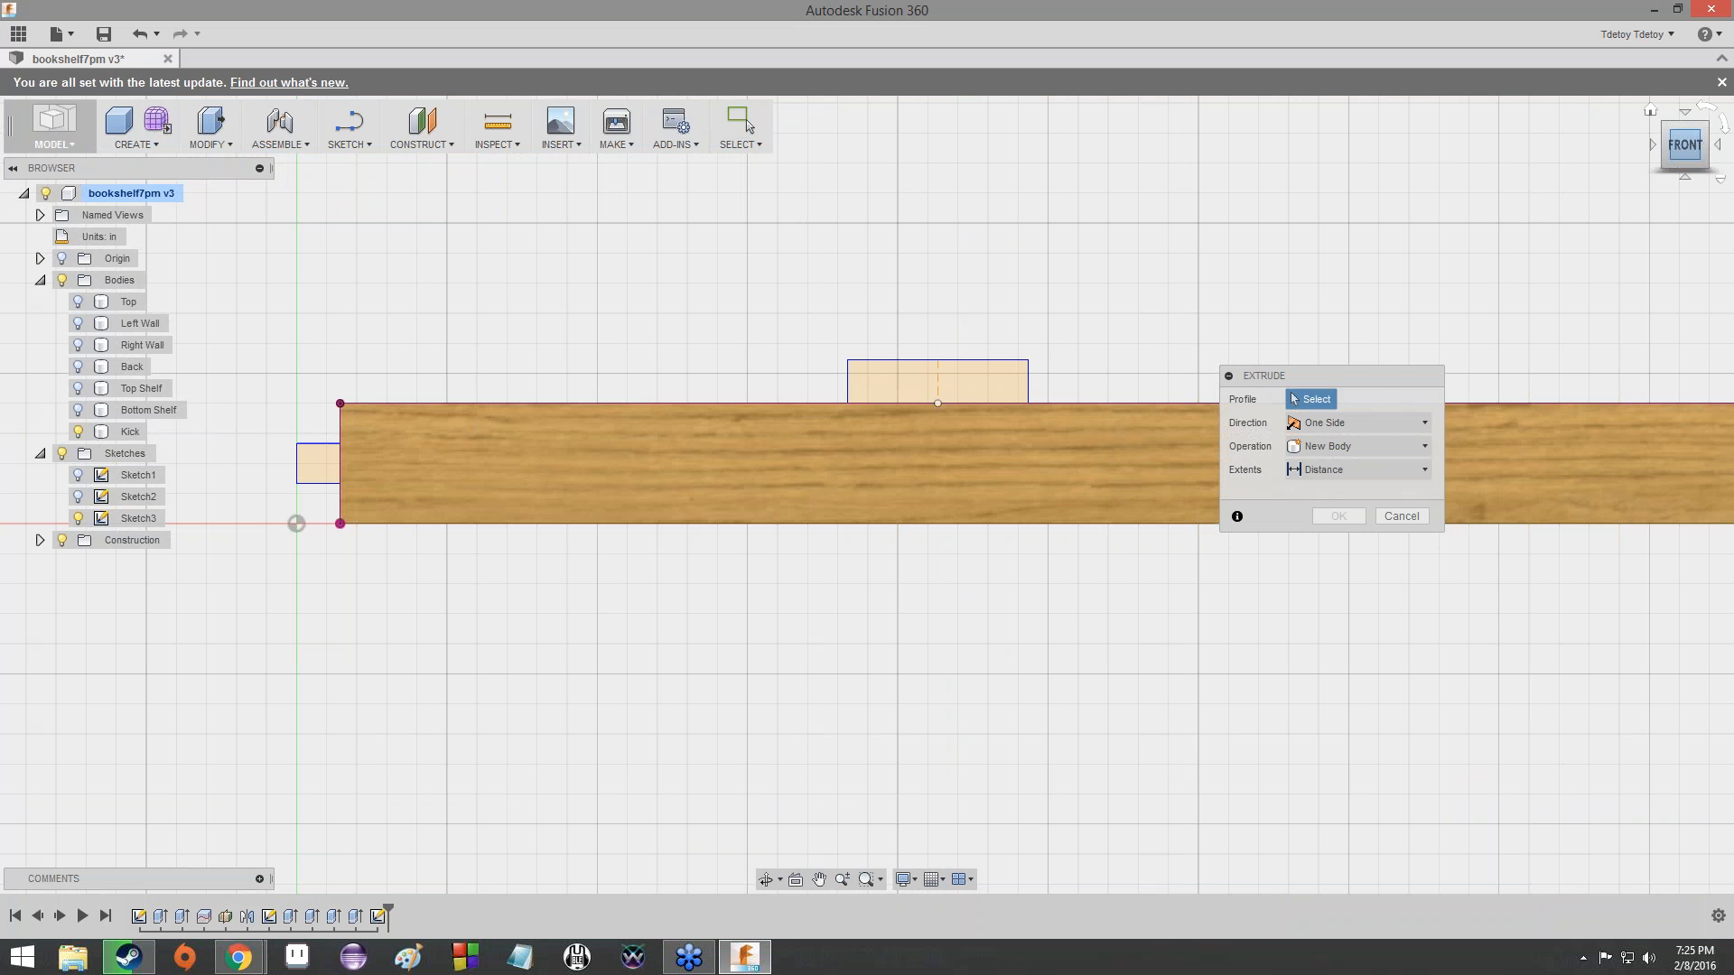
{"action": "left_click", "coordinate": [1654, 145]}
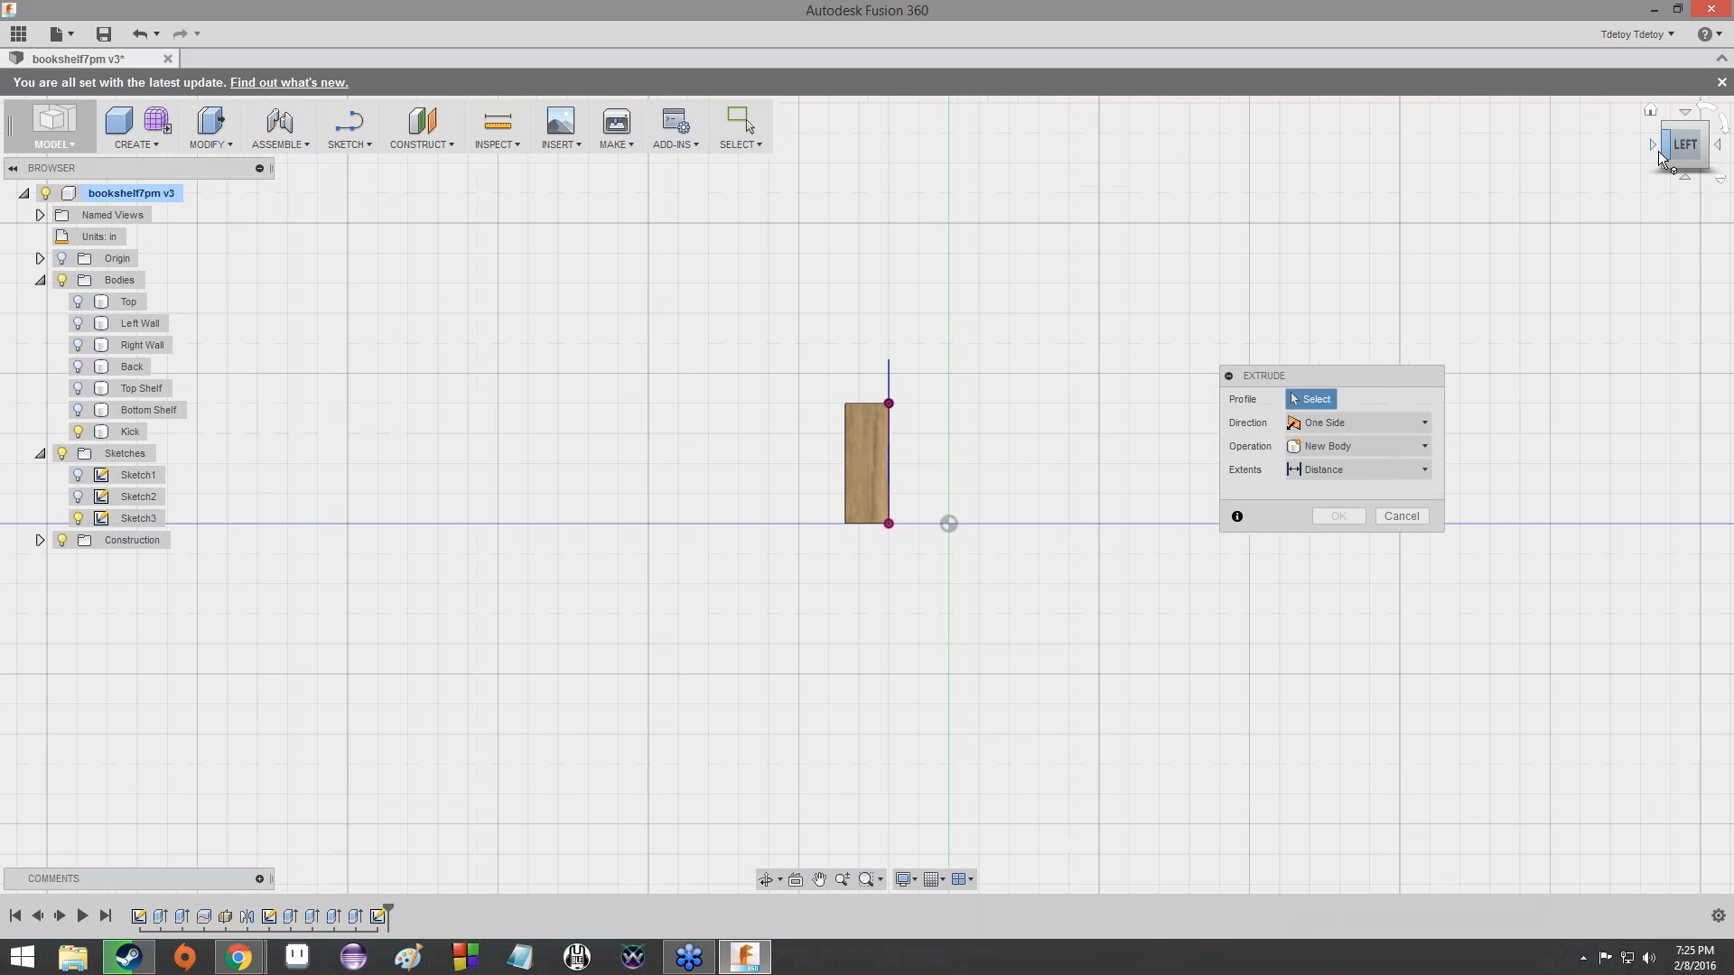
{"action": "left_click", "coordinate": [1654, 145]}
{"action": "left_click", "coordinate": [880, 379]}
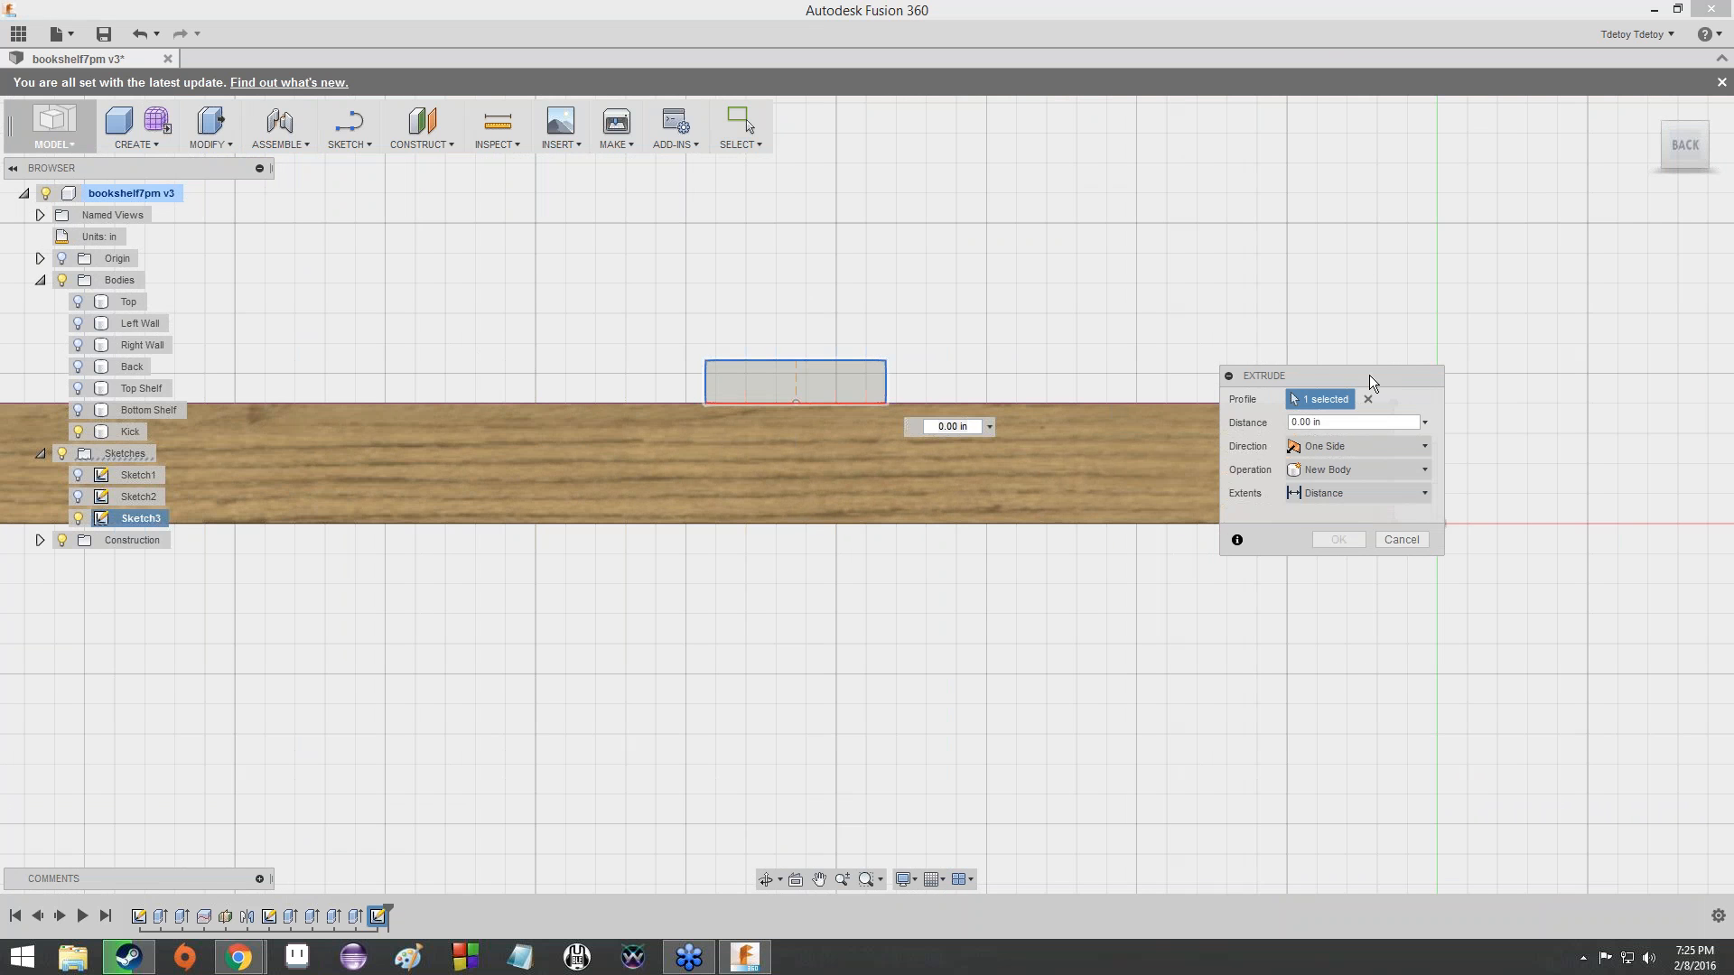
{"action": "left_click_drag", "start_coordinate": [1369, 375], "coordinate": [1596, 352]}
{"action": "left_click", "coordinate": [1414, 456]}
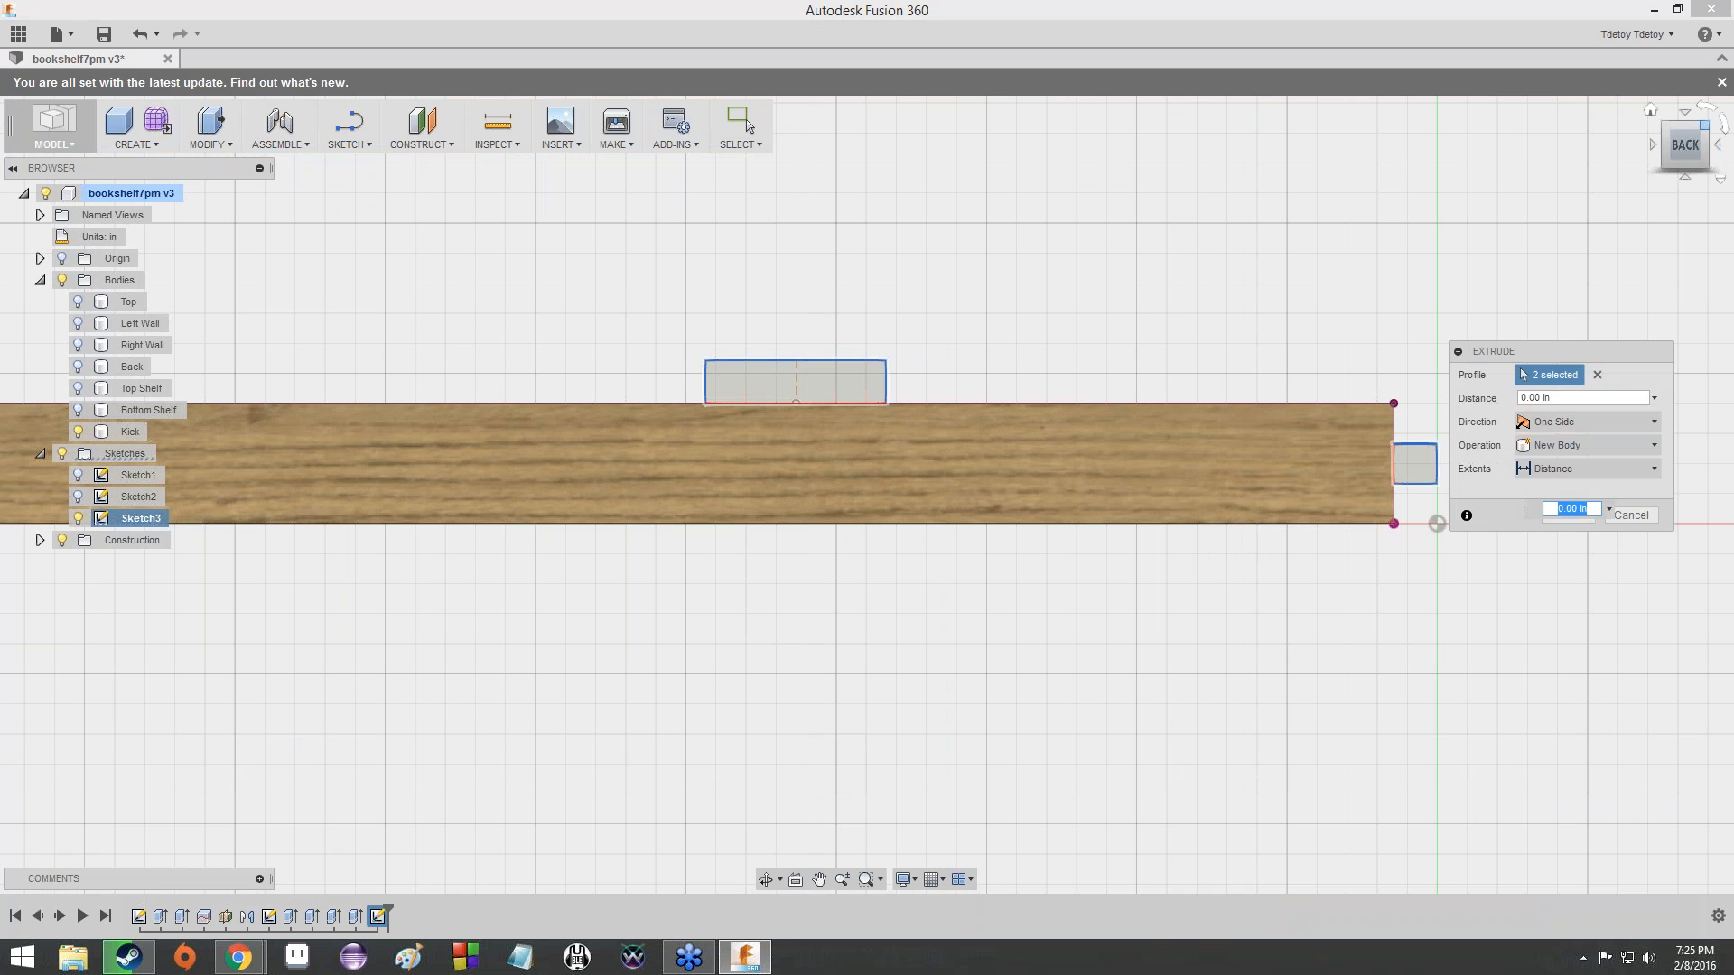
{"action": "left_click", "coordinate": [1685, 145]}
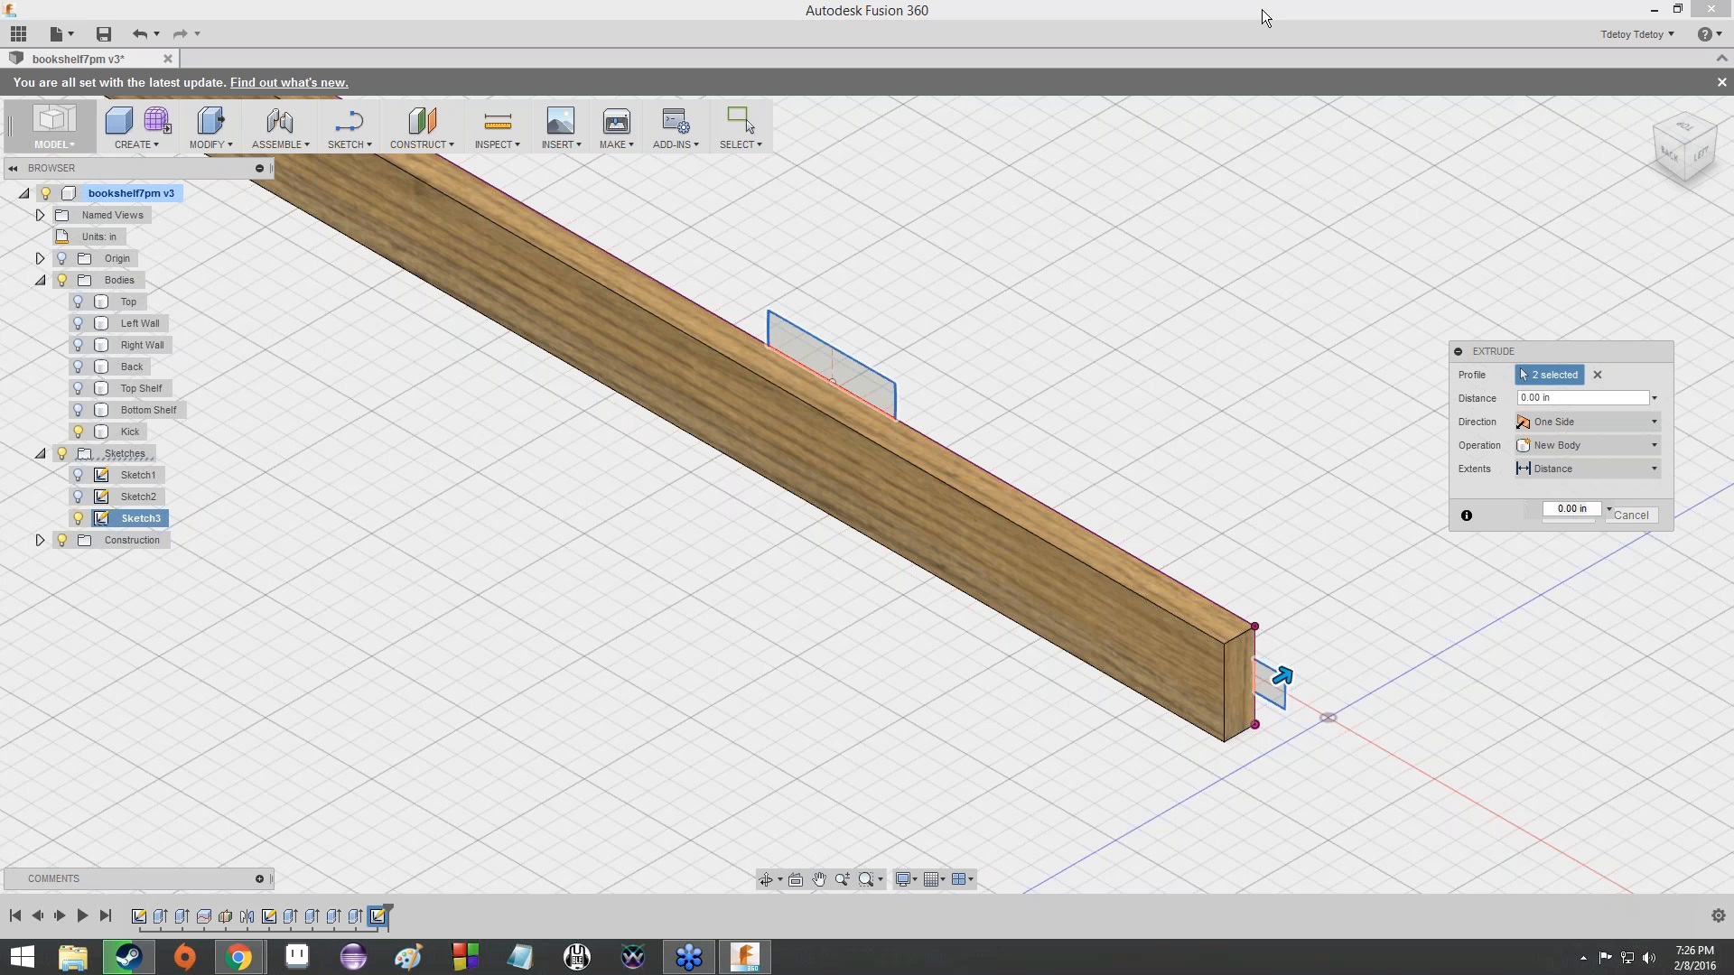
- Extrude both tab profiles up to the Kick's back face using the To extent and join them to the Kick
{"action": "left_click", "coordinate": [1626, 471]}
{"action": "left_click", "coordinate": [1608, 507]}
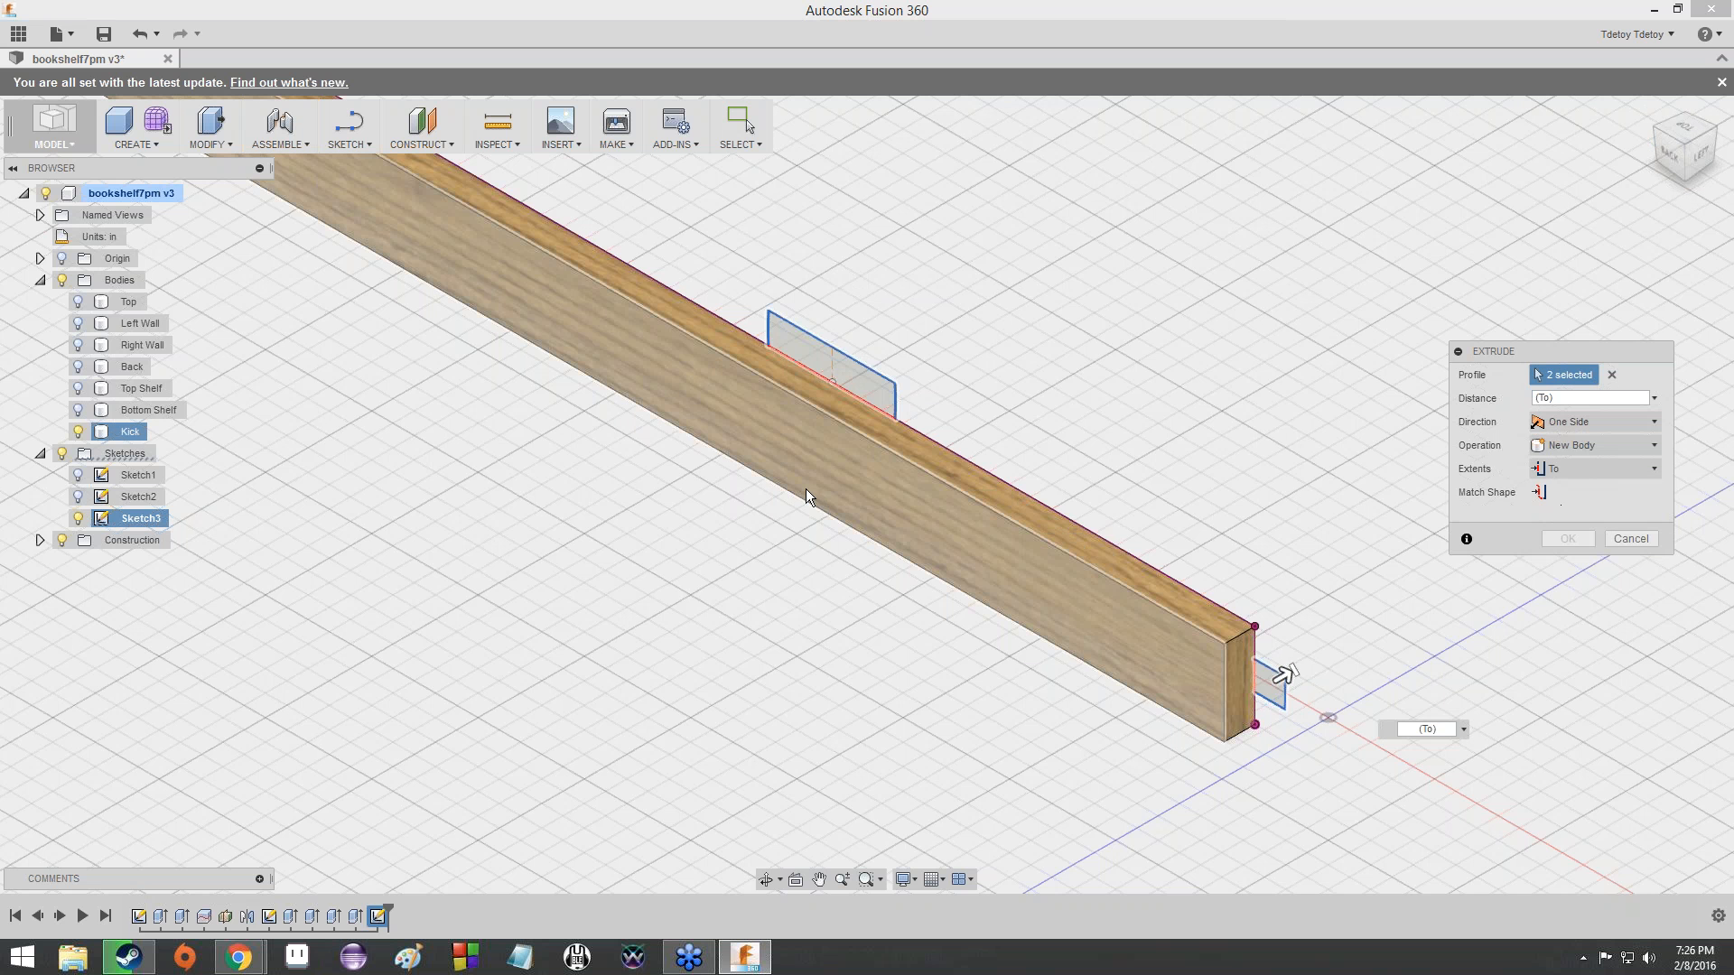
{"action": "left_click", "coordinate": [741, 411]}
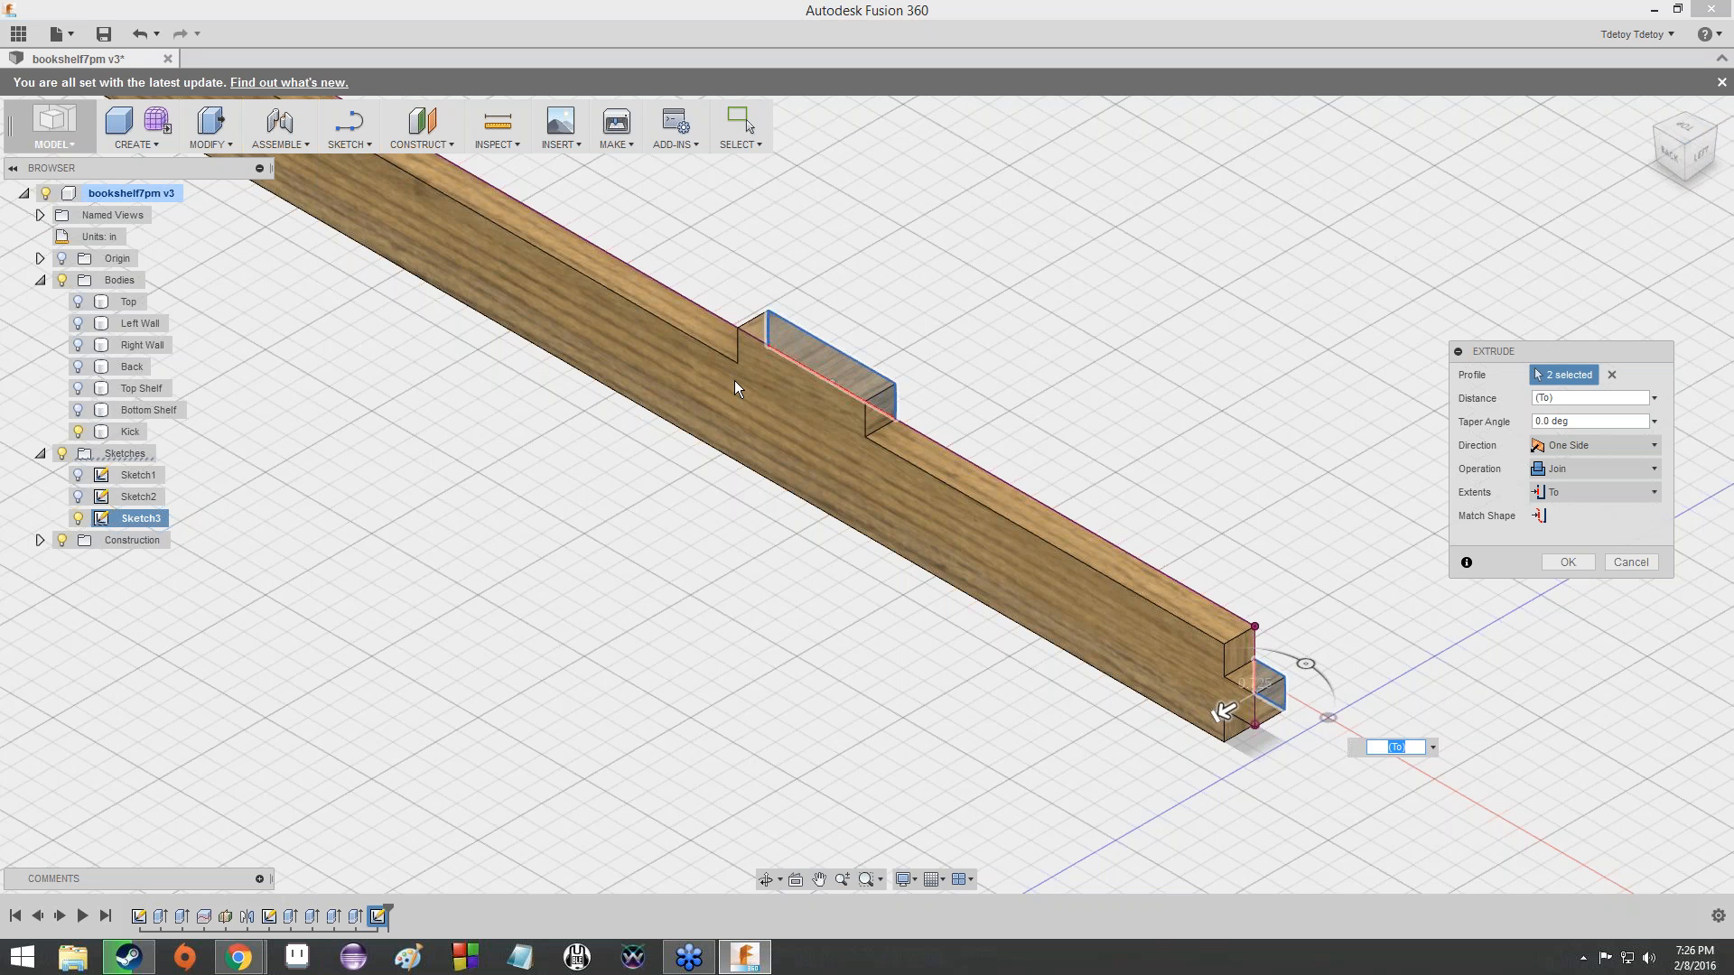
{"action": "left_click", "coordinate": [1677, 167]}
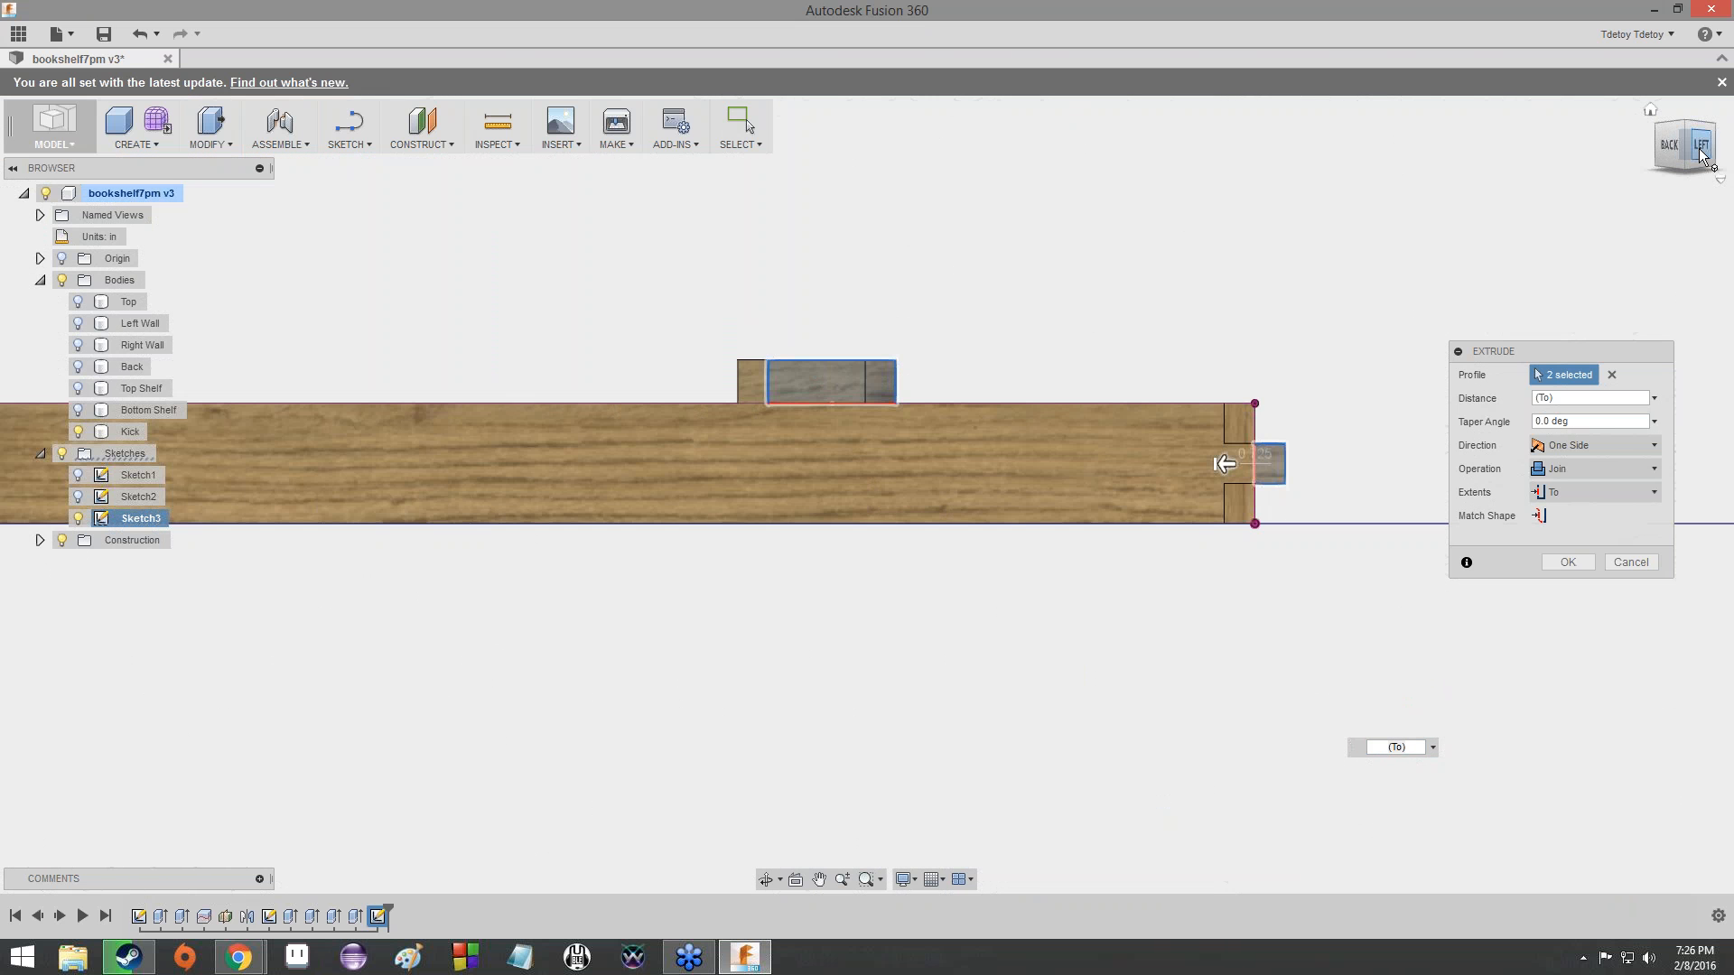
{"action": "left_click", "coordinate": [1698, 155]}
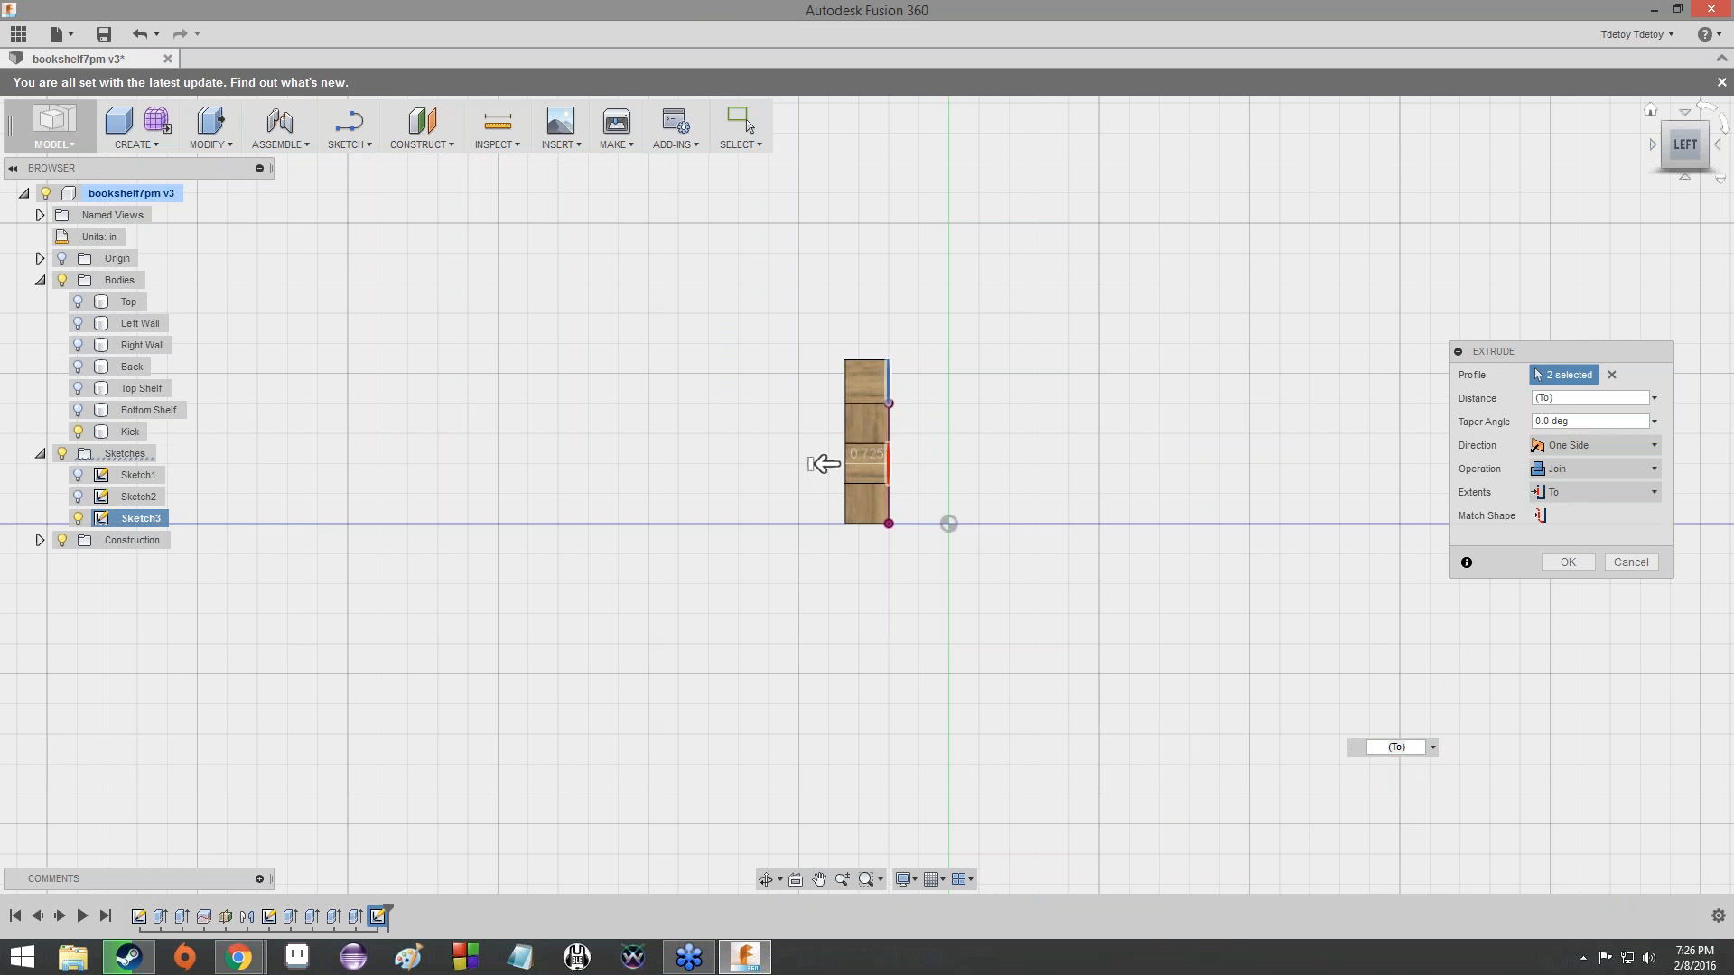
{"action": "left_click", "coordinate": [1672, 133]}
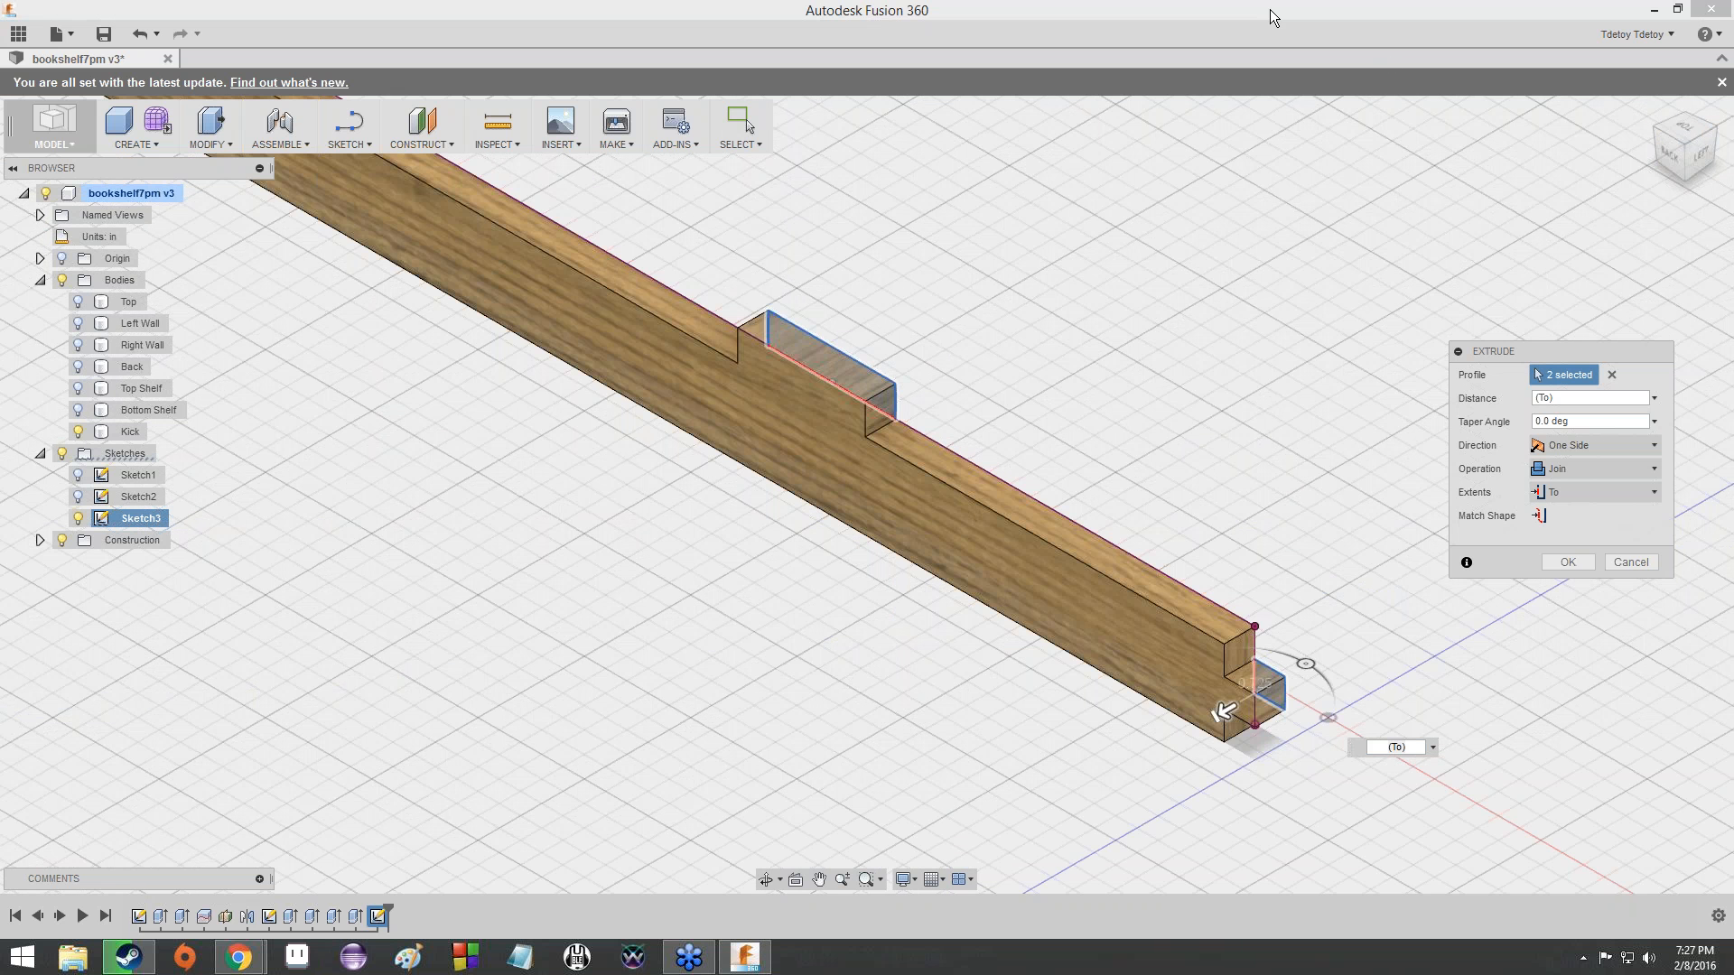
{"action": "left_click", "coordinate": [1569, 475]}
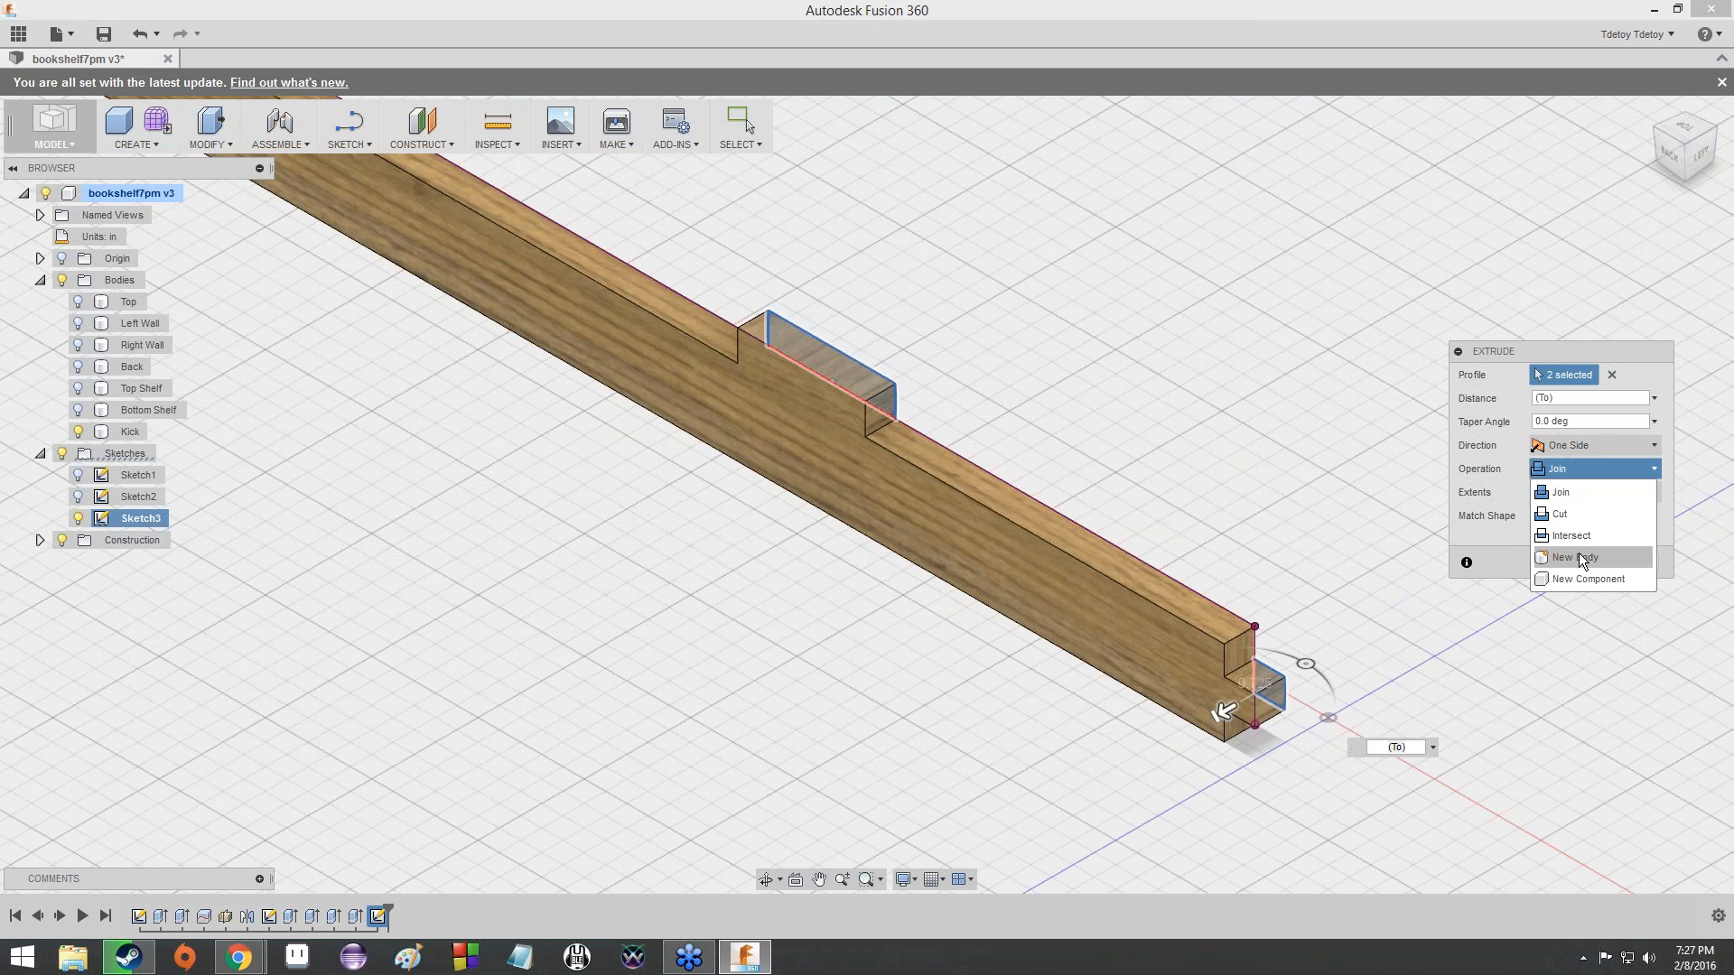
{"action": "left_click", "coordinate": [1567, 494]}
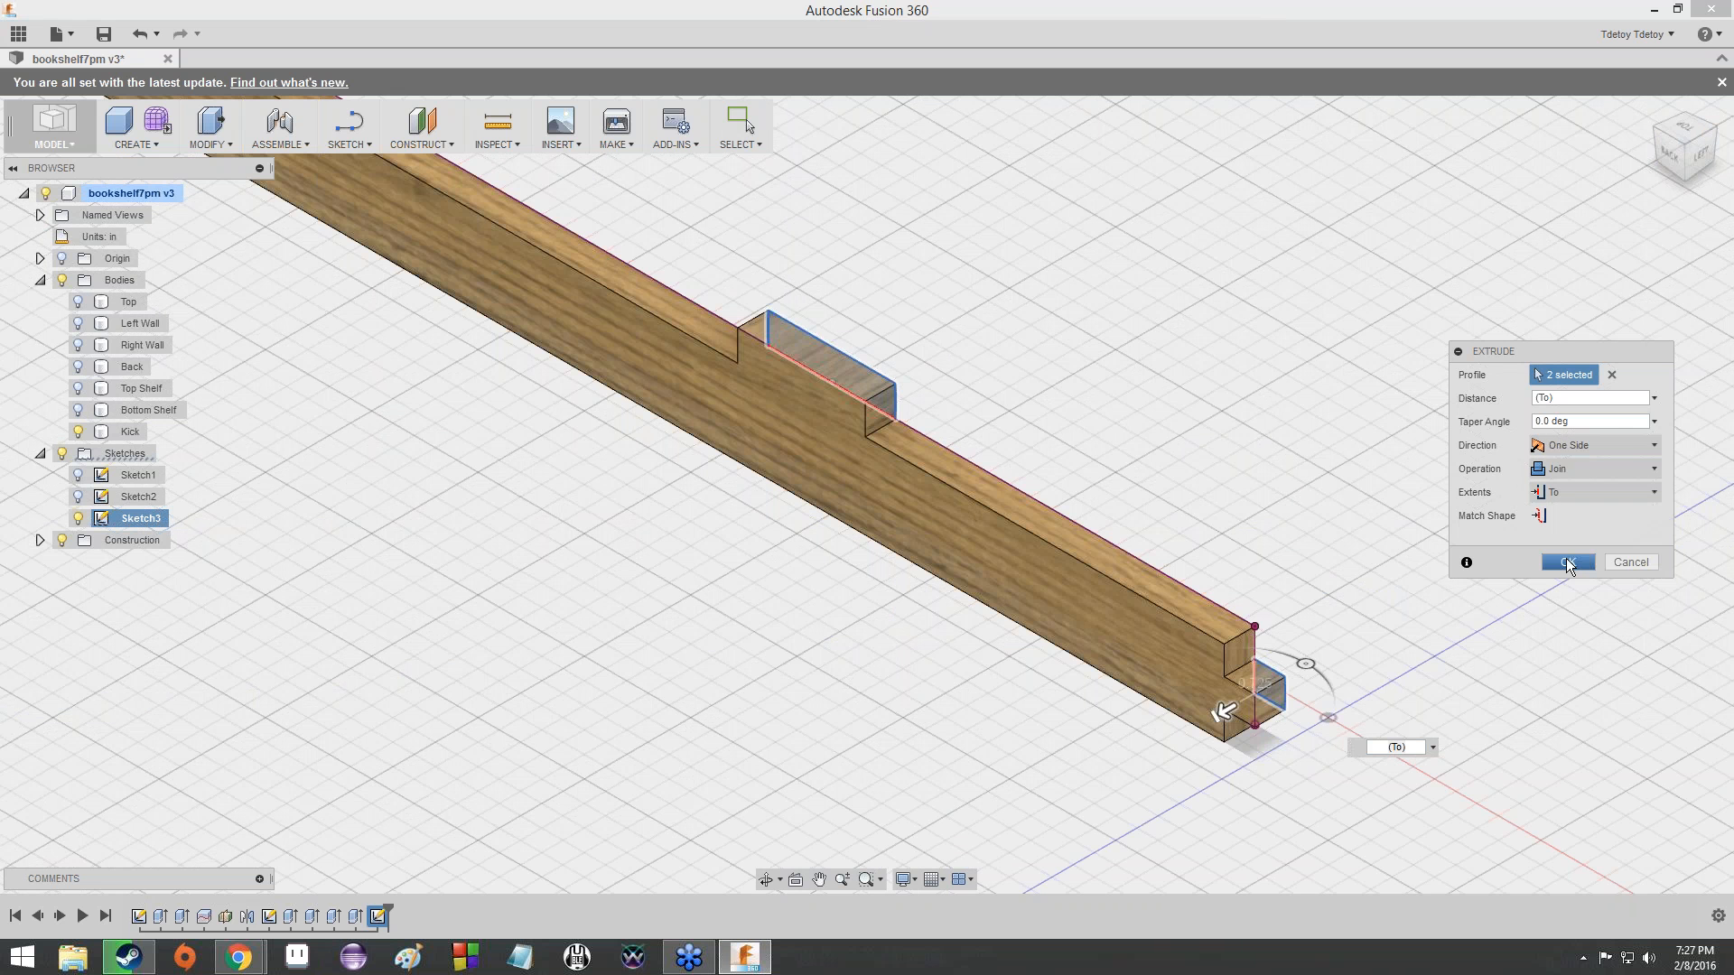
{"action": "left_click", "coordinate": [1568, 563]}
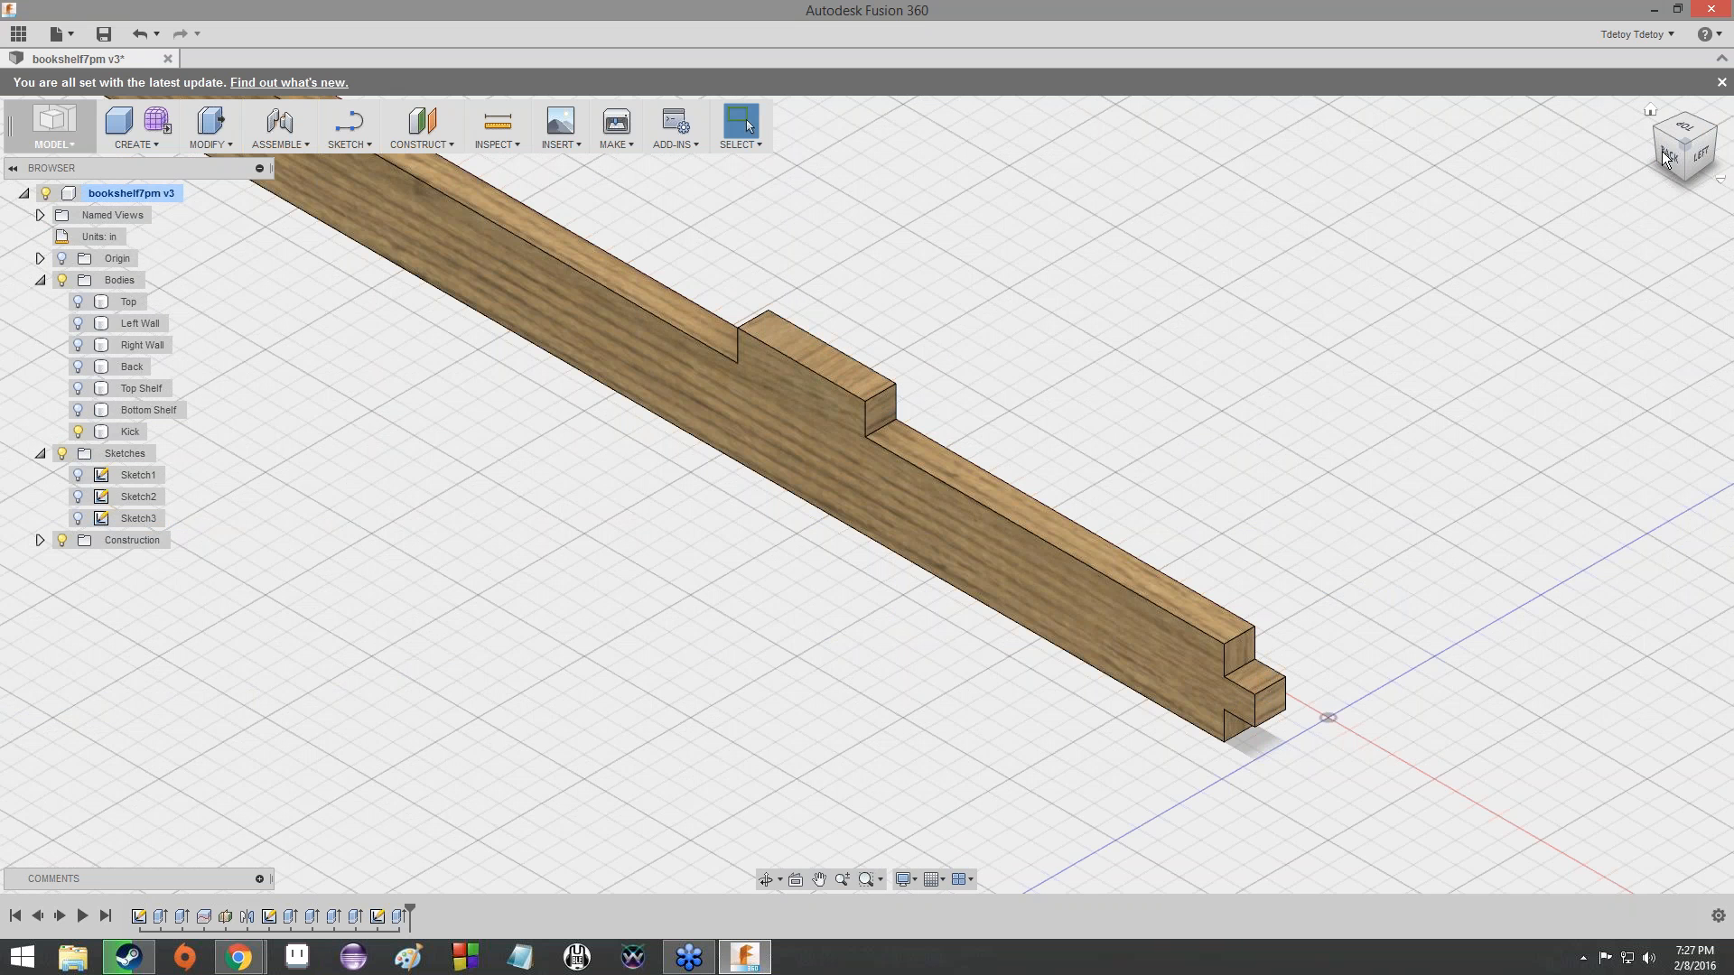
- Examine the joined tabs on the Kick from the back-left, left and front, including the whole board's length
{"action": "left_click", "coordinate": [1691, 154]}
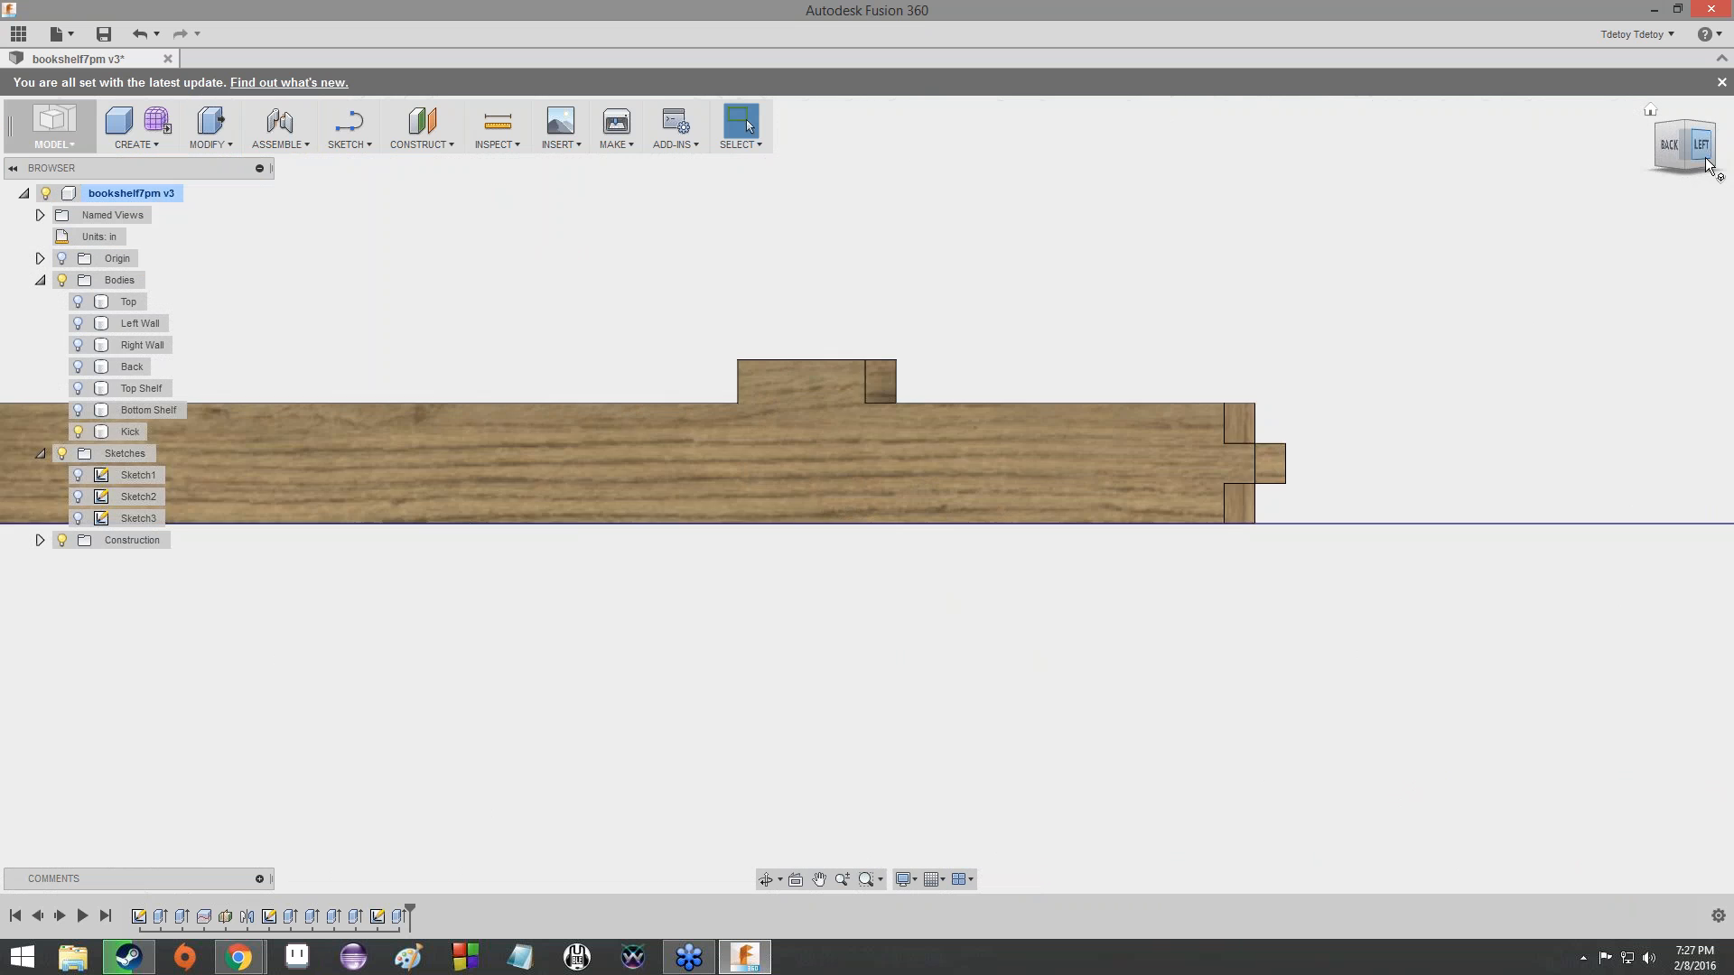
{"action": "left_click", "coordinate": [1708, 165]}
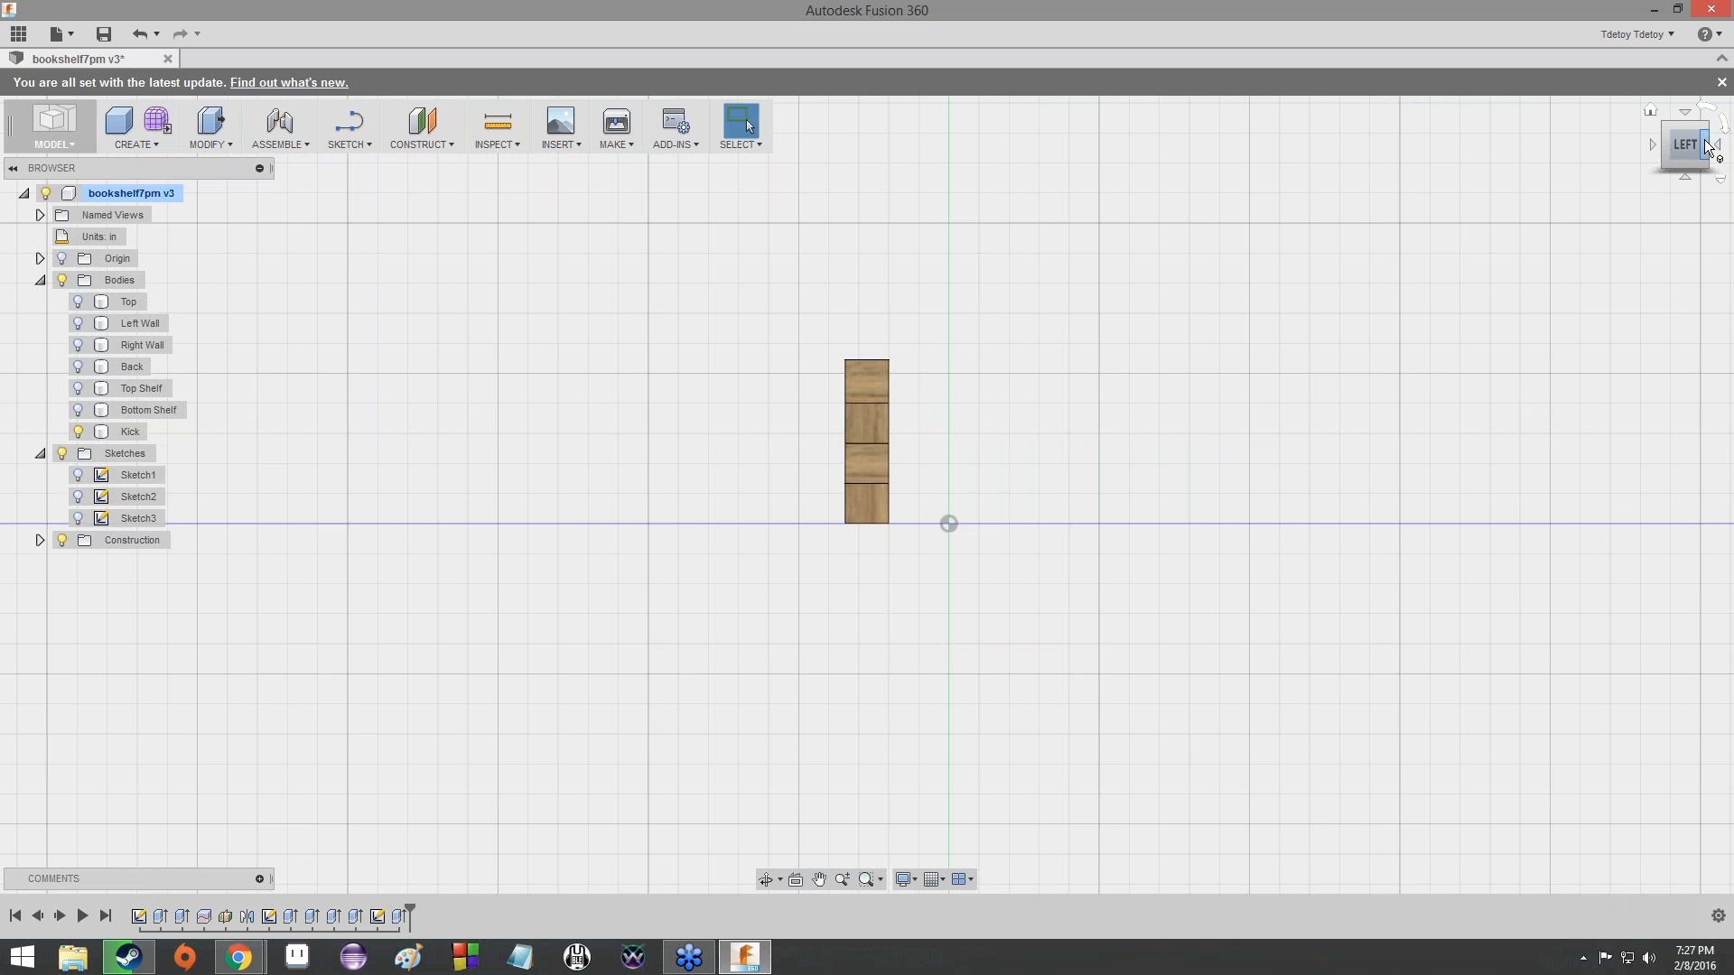
{"action": "left_click", "coordinate": [1707, 146]}
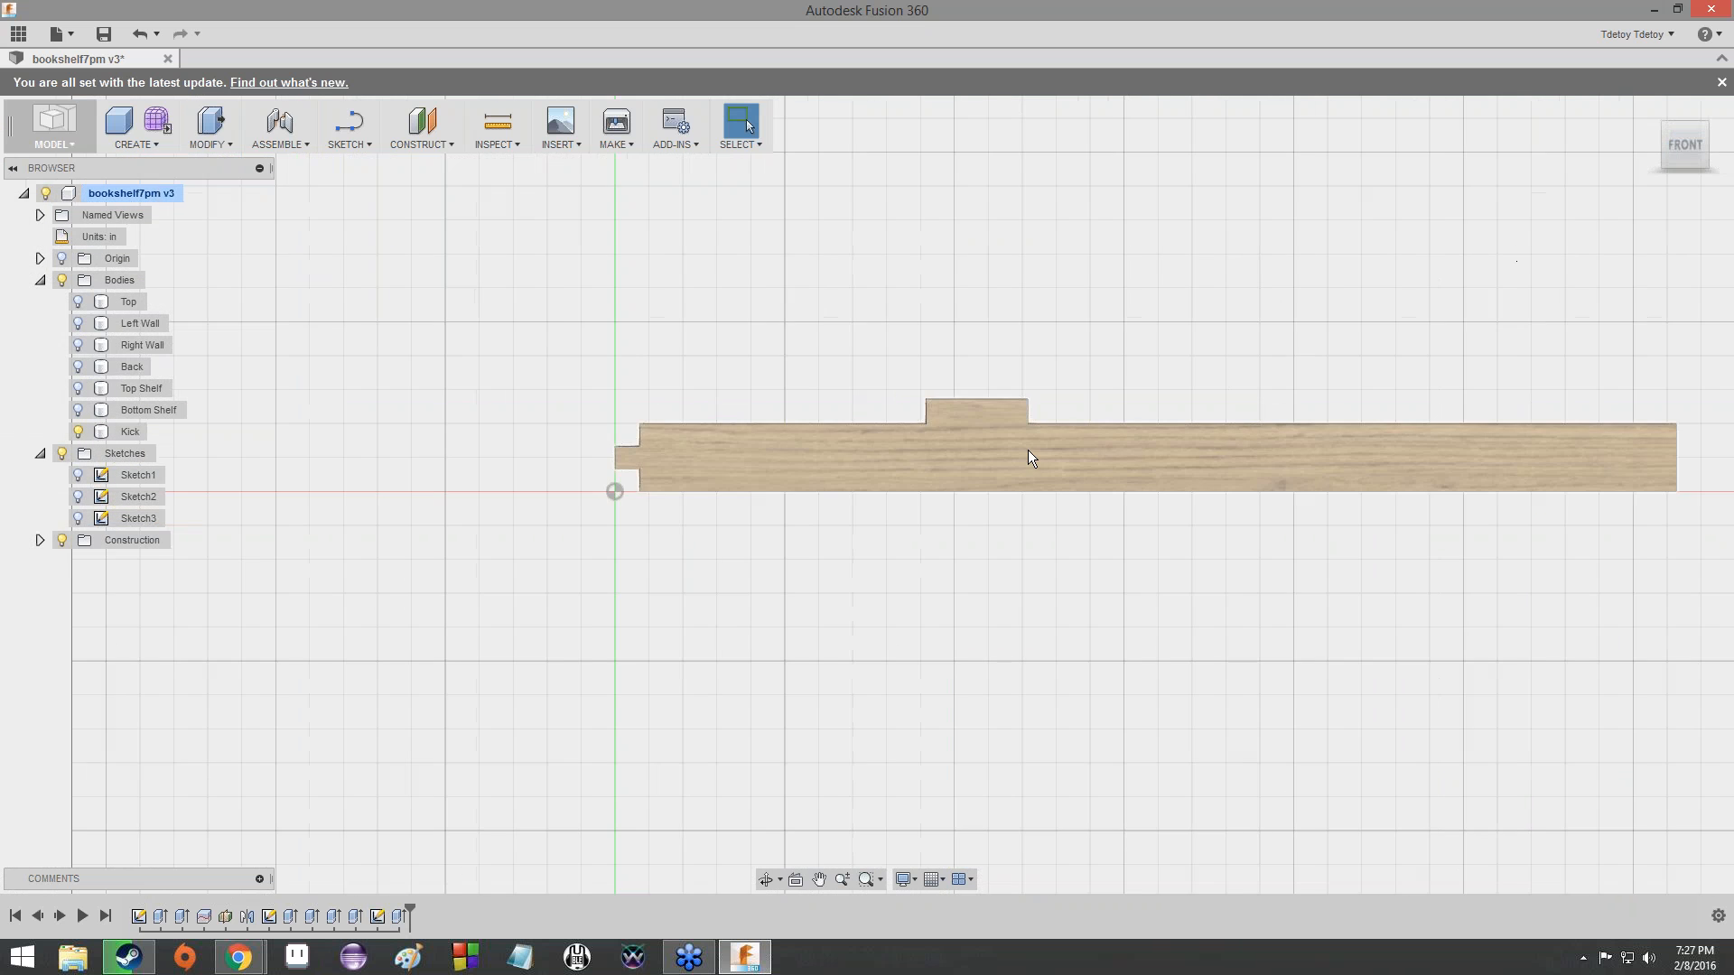
{"action": "scroll", "coordinate": [1028, 450], "scroll_direction": "down", "scroll_amount": 4}
{"action": "middle_click_drag", "start_coordinate": [1028, 449], "coordinate": [617, 334]}
{"action": "scroll", "coordinate": [739, 415], "scroll_direction": "down", "scroll_amount": 1}
{"action": "scroll", "coordinate": [810, 388], "scroll_direction": "up", "scroll_amount": 4}
{"action": "scroll", "coordinate": [668, 269], "scroll_direction": "down", "scroll_amount": 1}
{"action": "scroll", "coordinate": [667, 269], "scroll_direction": "up", "scroll_amount": 3}
{"action": "scroll", "coordinate": [630, 308], "scroll_direction": "down", "scroll_amount": 1}
{"action": "scroll", "coordinate": [446, 203], "scroll_direction": "down", "scroll_amount": 1}
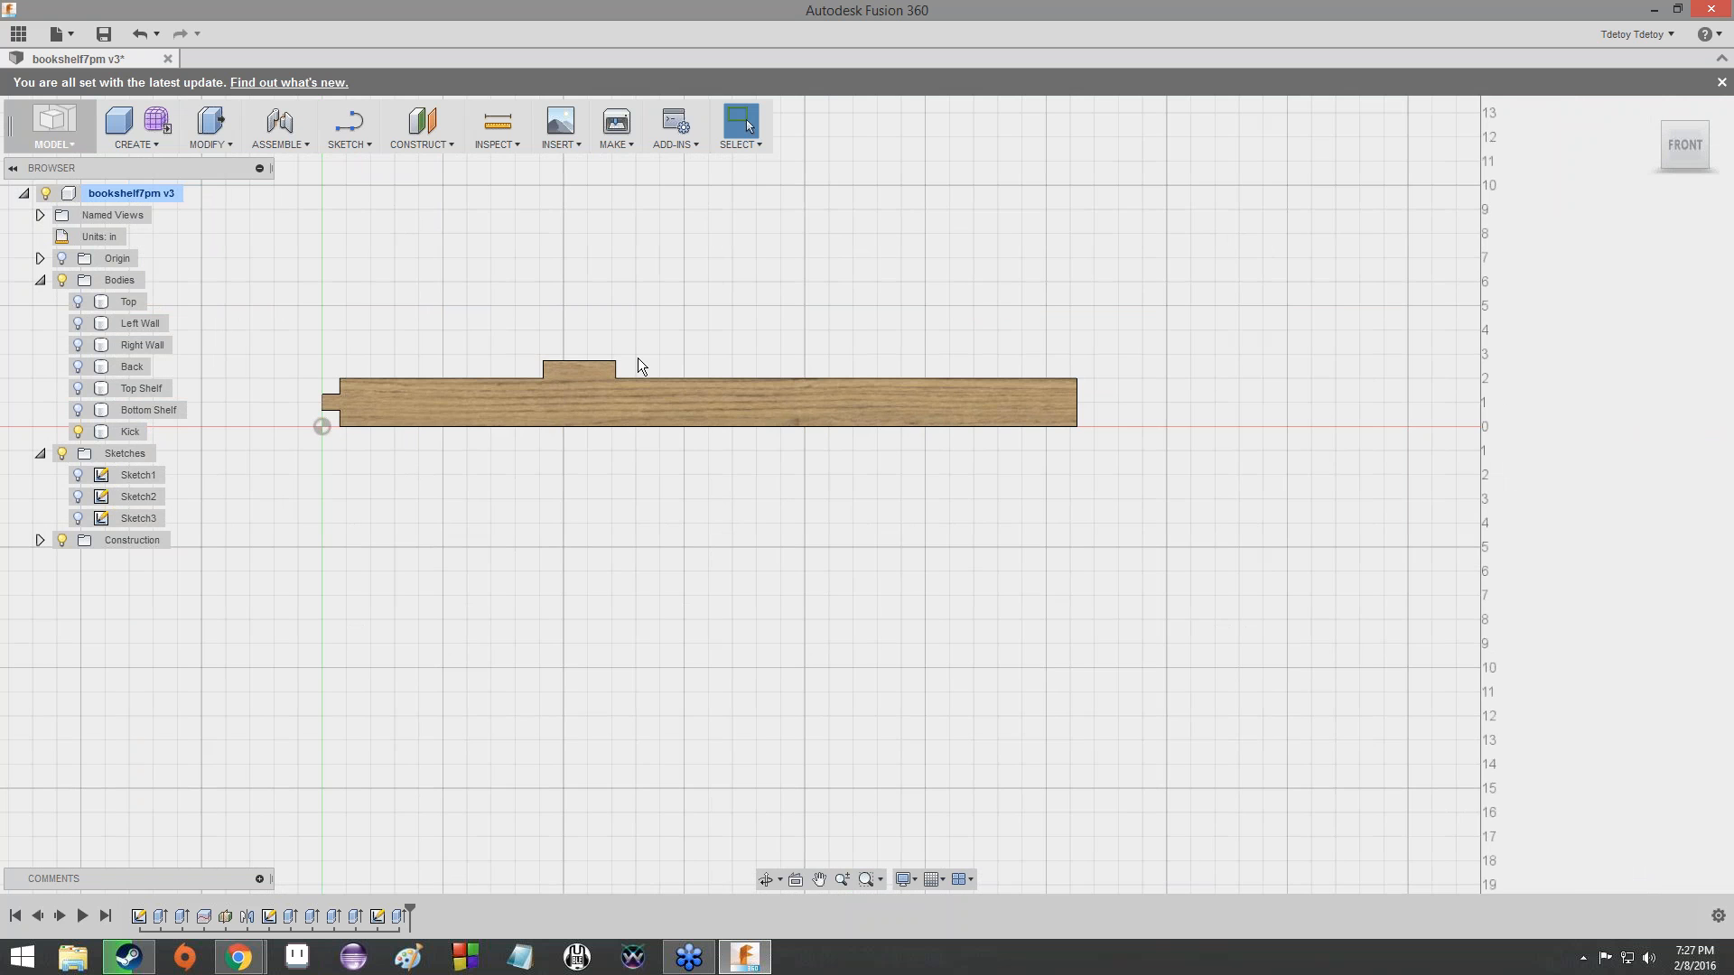
{"action": "scroll", "coordinate": [637, 359], "scroll_direction": "up", "scroll_amount": 3}
{"action": "scroll", "coordinate": [637, 357], "scroll_direction": "down", "scroll_amount": 2}
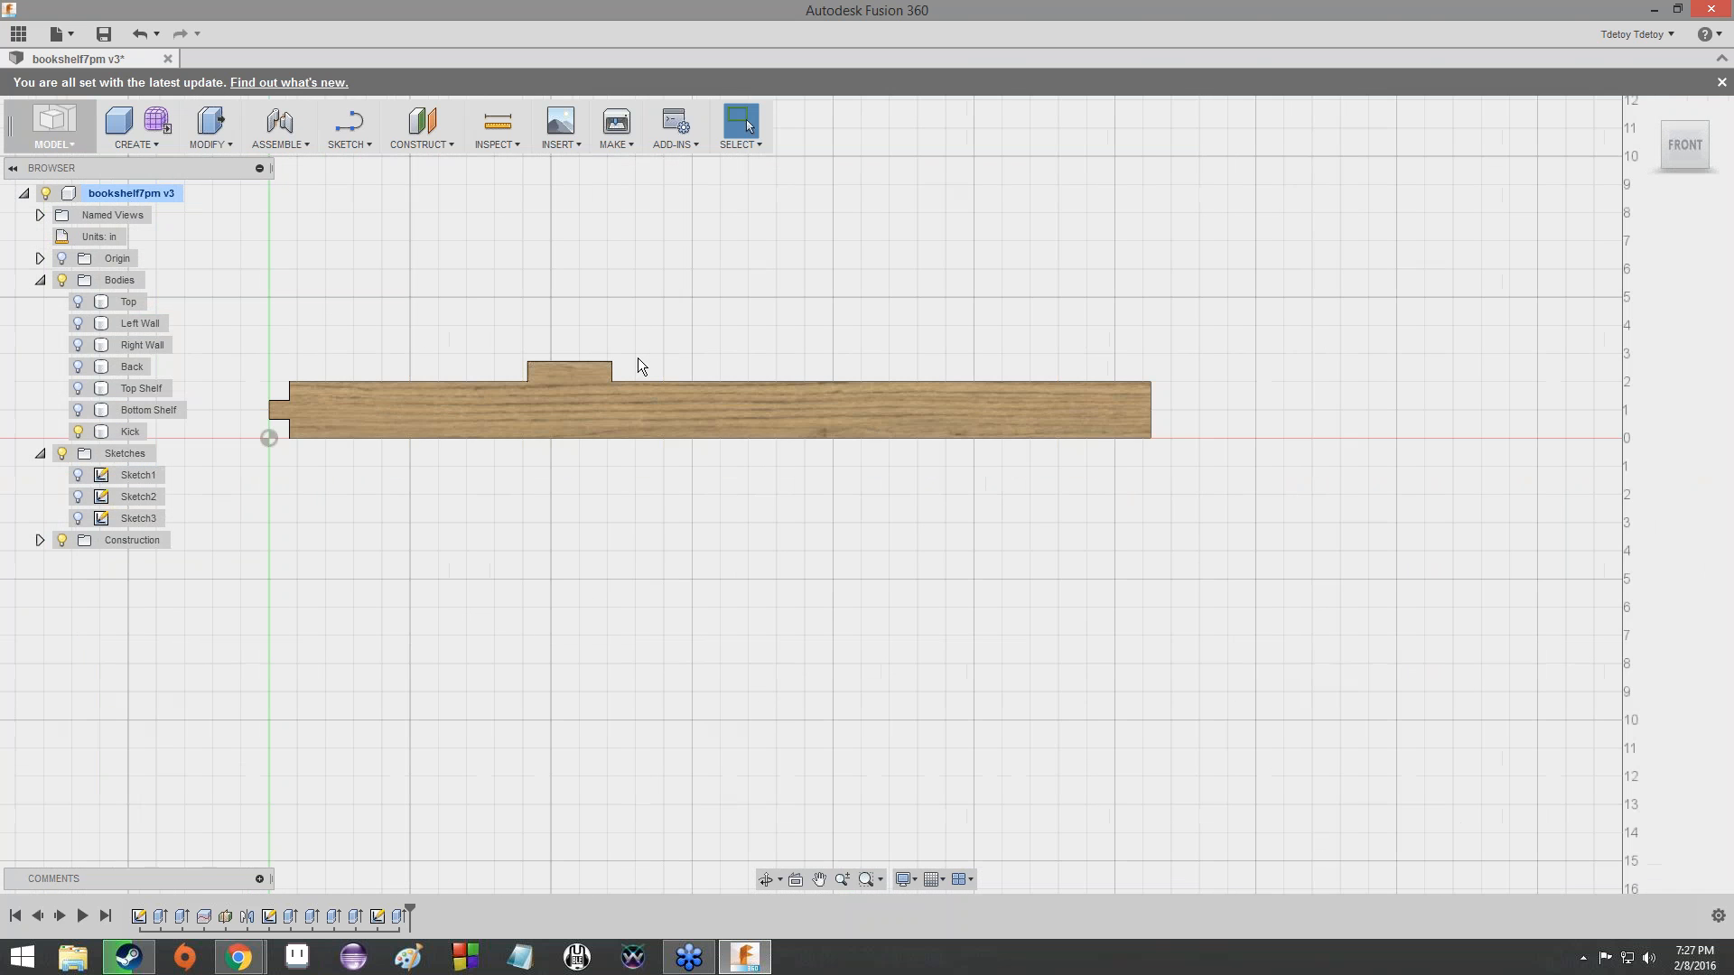
{"action": "scroll", "coordinate": [638, 358], "scroll_direction": "up", "scroll_amount": 2}
{"action": "scroll", "coordinate": [638, 357], "scroll_direction": "down", "scroll_amount": 2}
{"action": "scroll", "coordinate": [637, 358], "scroll_direction": "down", "scroll_amount": 2}
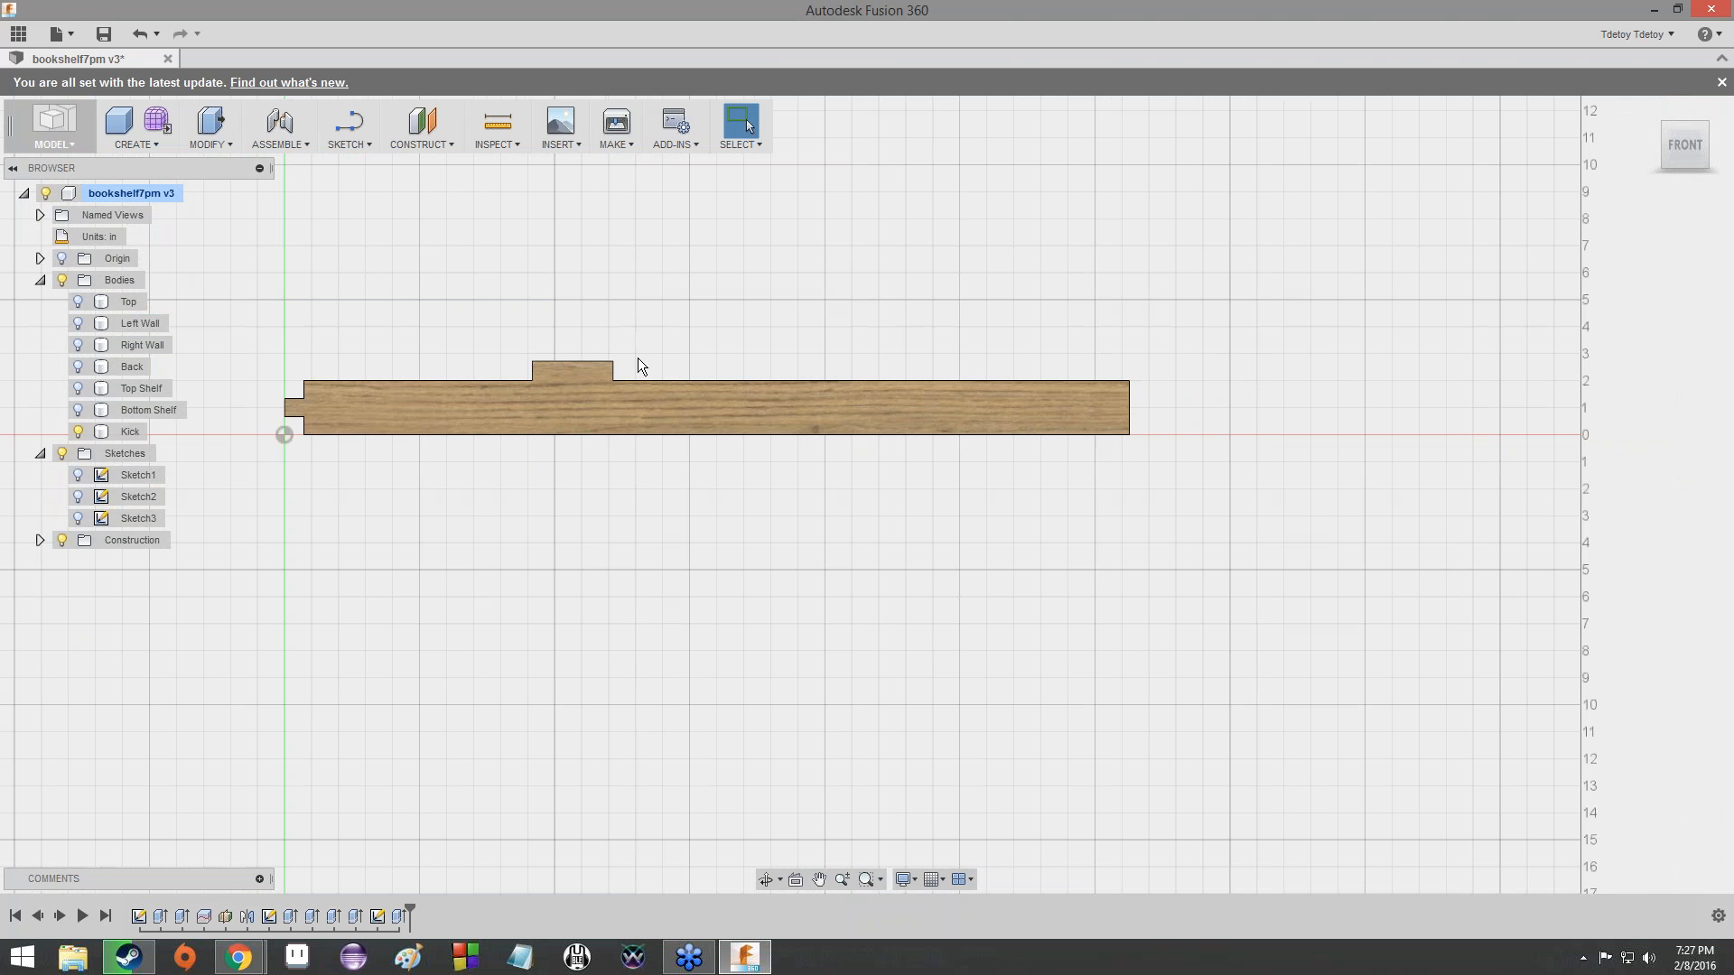
{"action": "scroll", "coordinate": [638, 359], "scroll_direction": "up", "scroll_amount": 3}
{"action": "scroll", "coordinate": [638, 357], "scroll_direction": "up", "scroll_amount": 2}
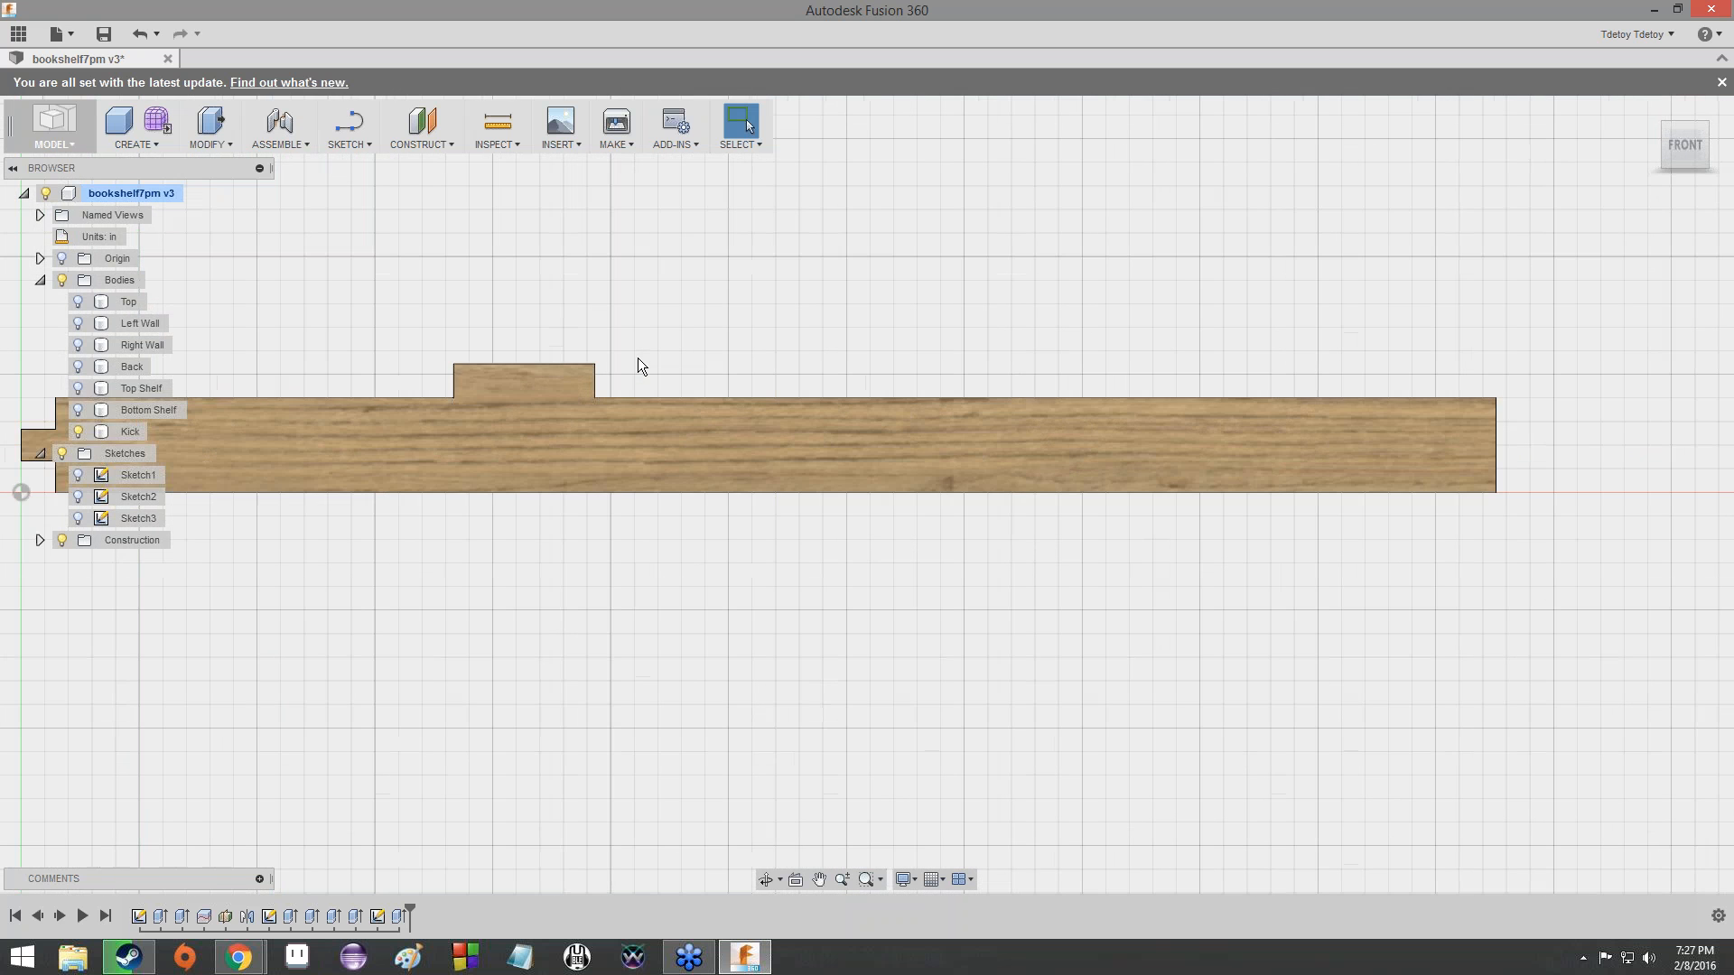
{"action": "scroll", "coordinate": [638, 358], "scroll_direction": "down", "scroll_amount": 4}
{"action": "scroll", "coordinate": [638, 357], "scroll_direction": "up", "scroll_amount": 1}
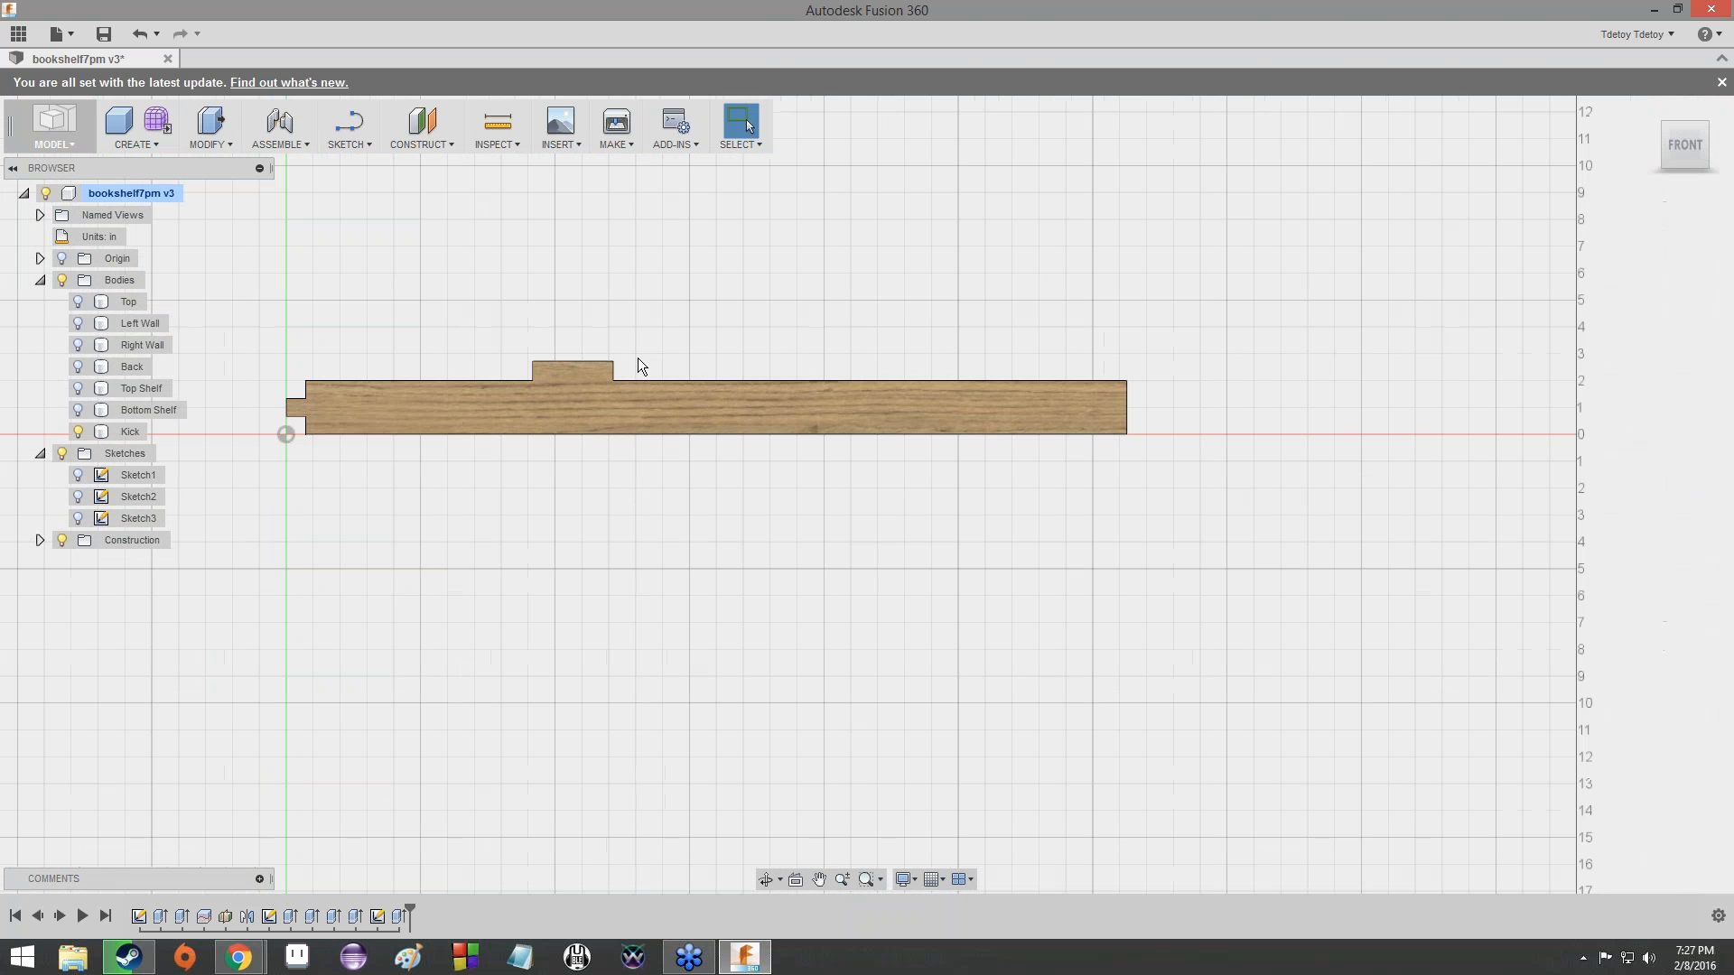
{"action": "scroll", "coordinate": [638, 357], "scroll_direction": "up", "scroll_amount": 3}
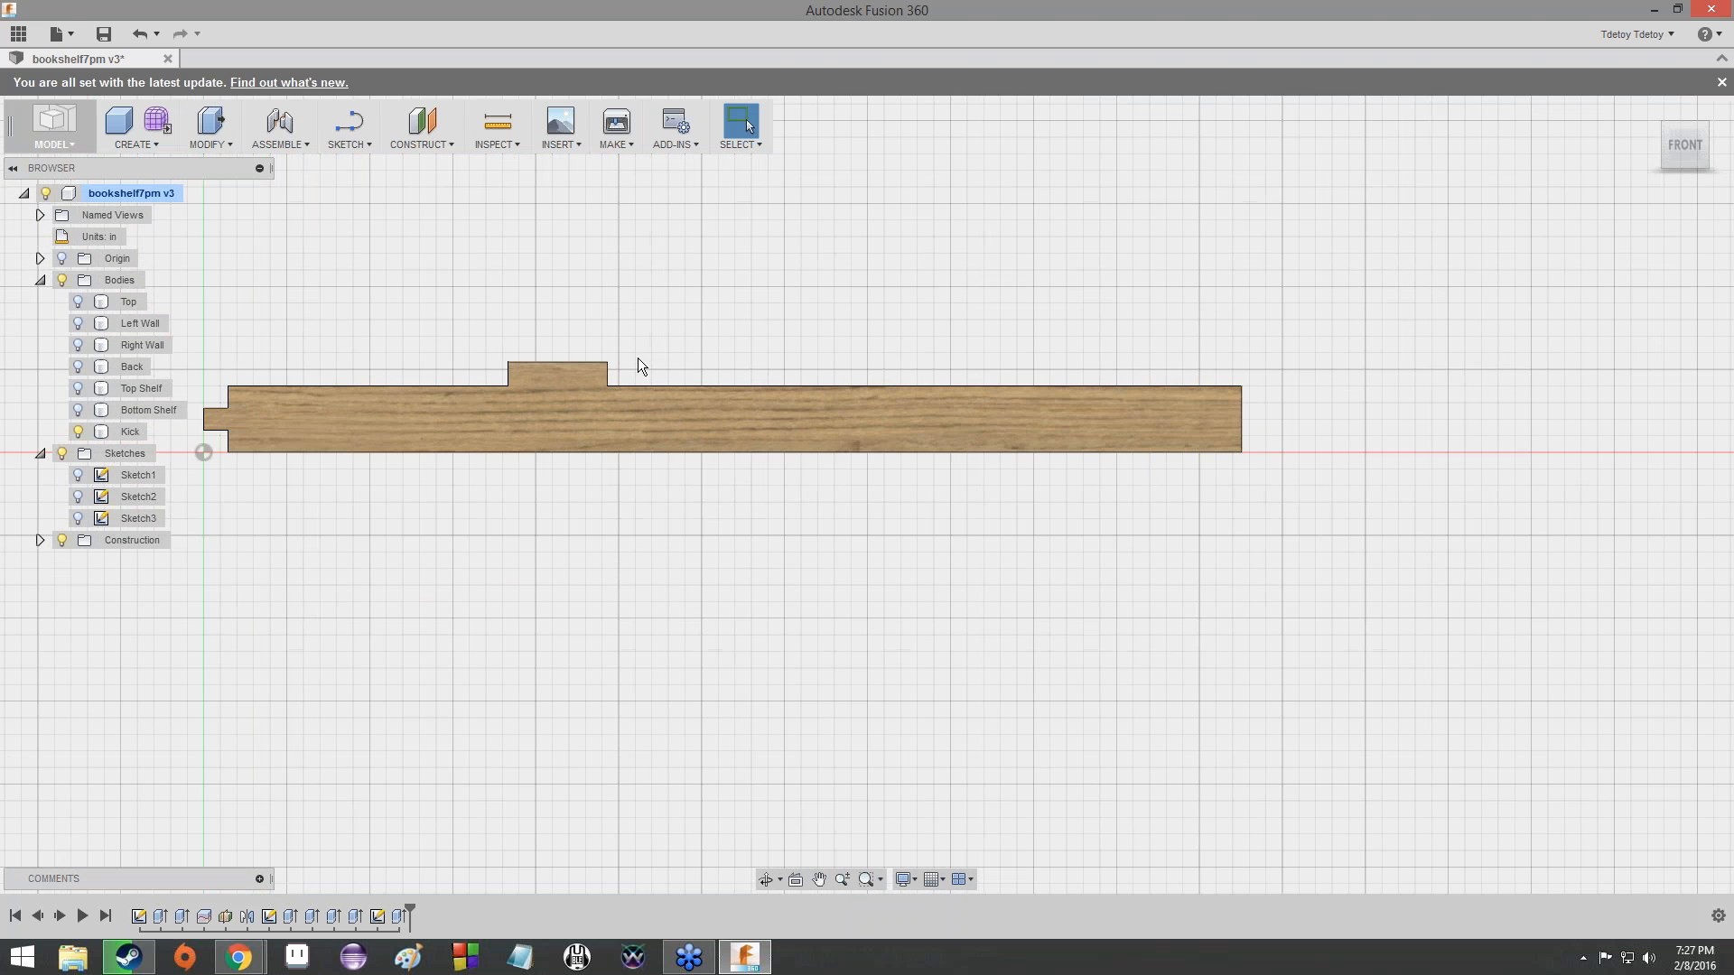
{"action": "scroll", "coordinate": [638, 357], "scroll_direction": "down", "scroll_amount": 1}
{"action": "scroll", "coordinate": [638, 358], "scroll_direction": "down", "scroll_amount": 2}
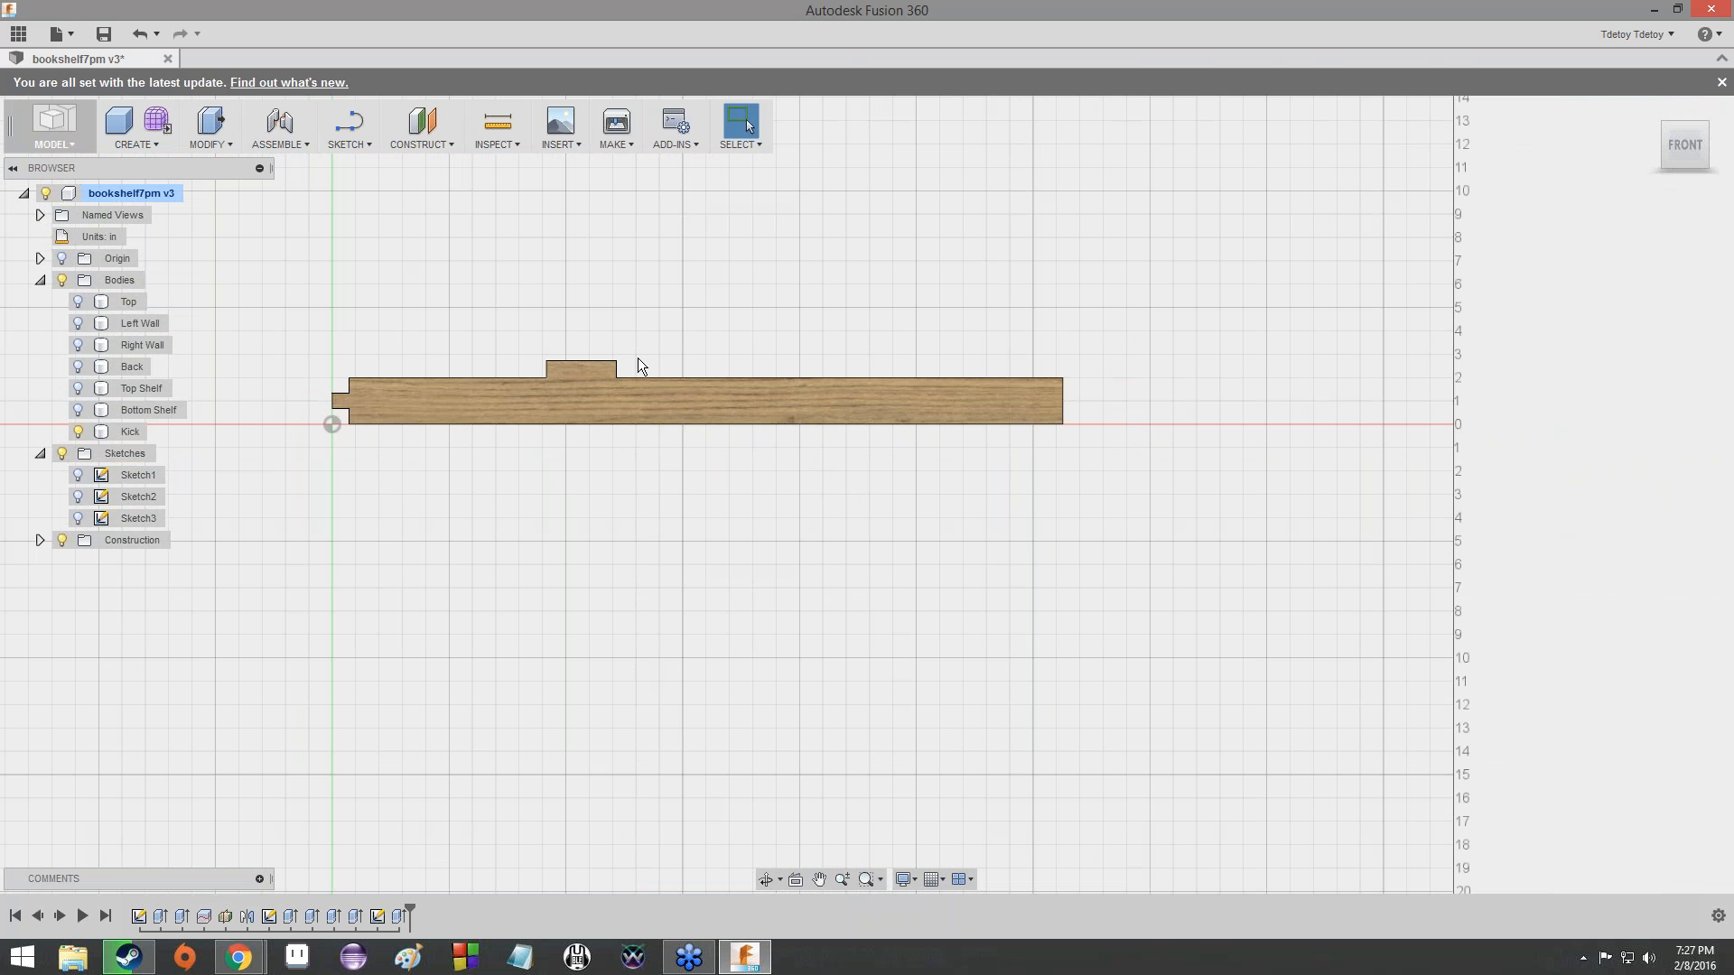
{"action": "scroll", "coordinate": [637, 357], "scroll_direction": "up", "scroll_amount": 2}
{"action": "scroll", "coordinate": [637, 358], "scroll_direction": "down", "scroll_amount": 1}
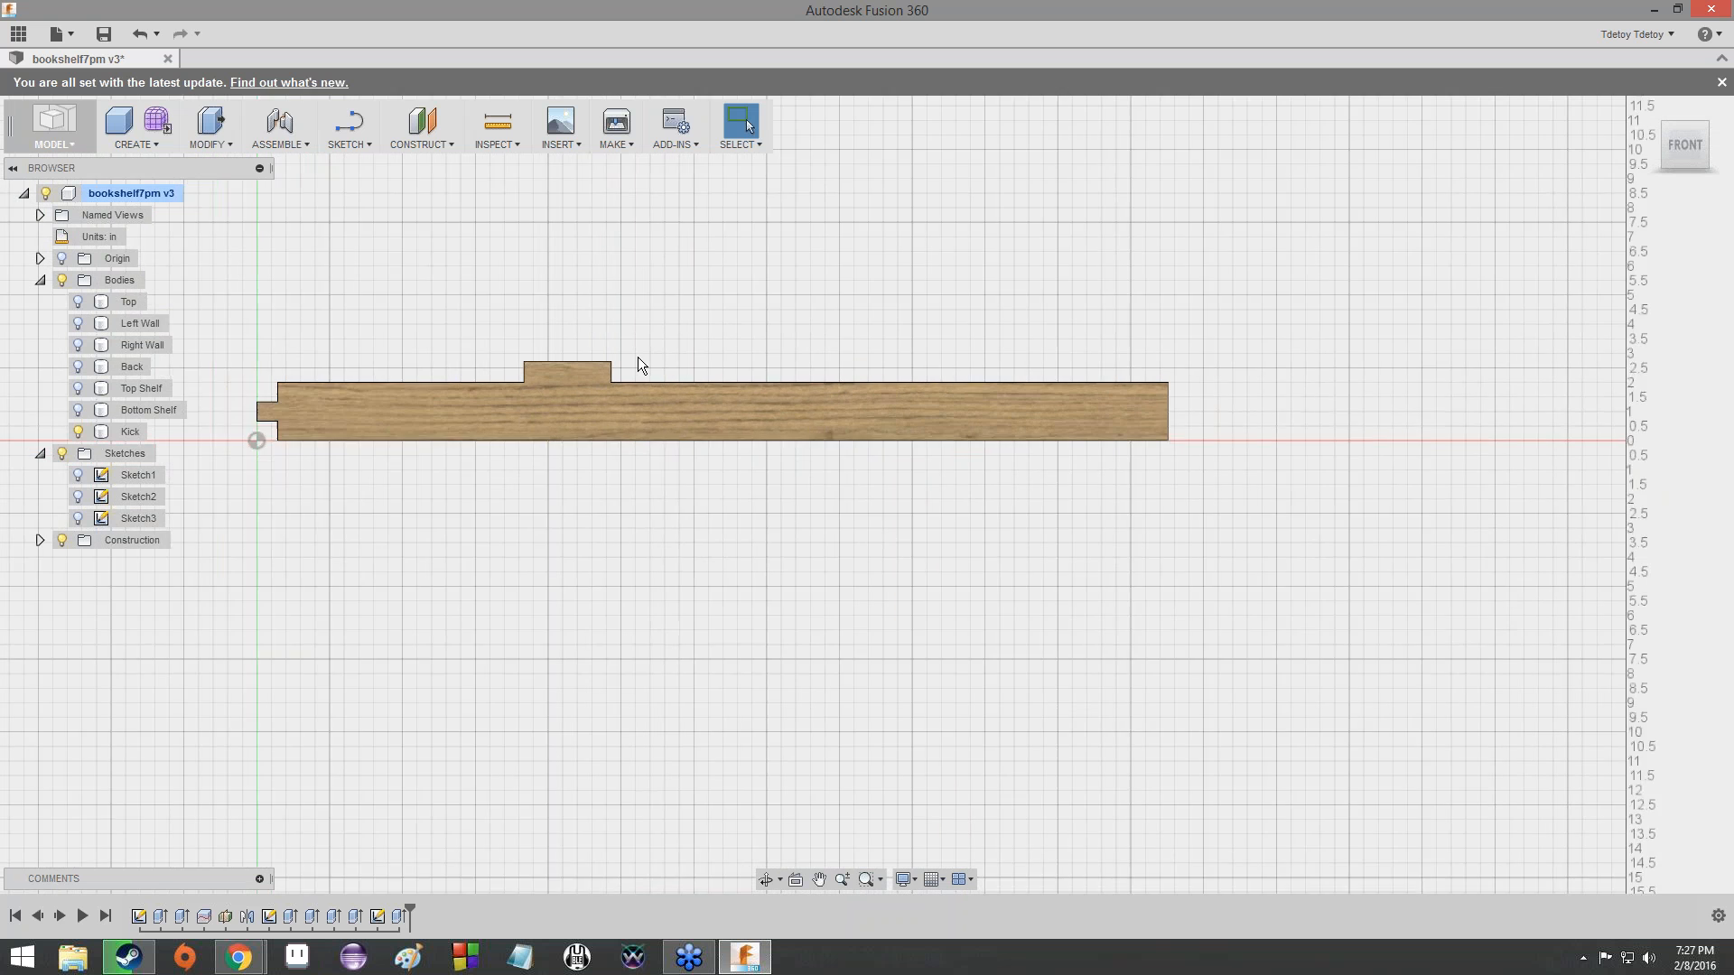
{"action": "scroll", "coordinate": [638, 357], "scroll_direction": "down", "scroll_amount": 1}
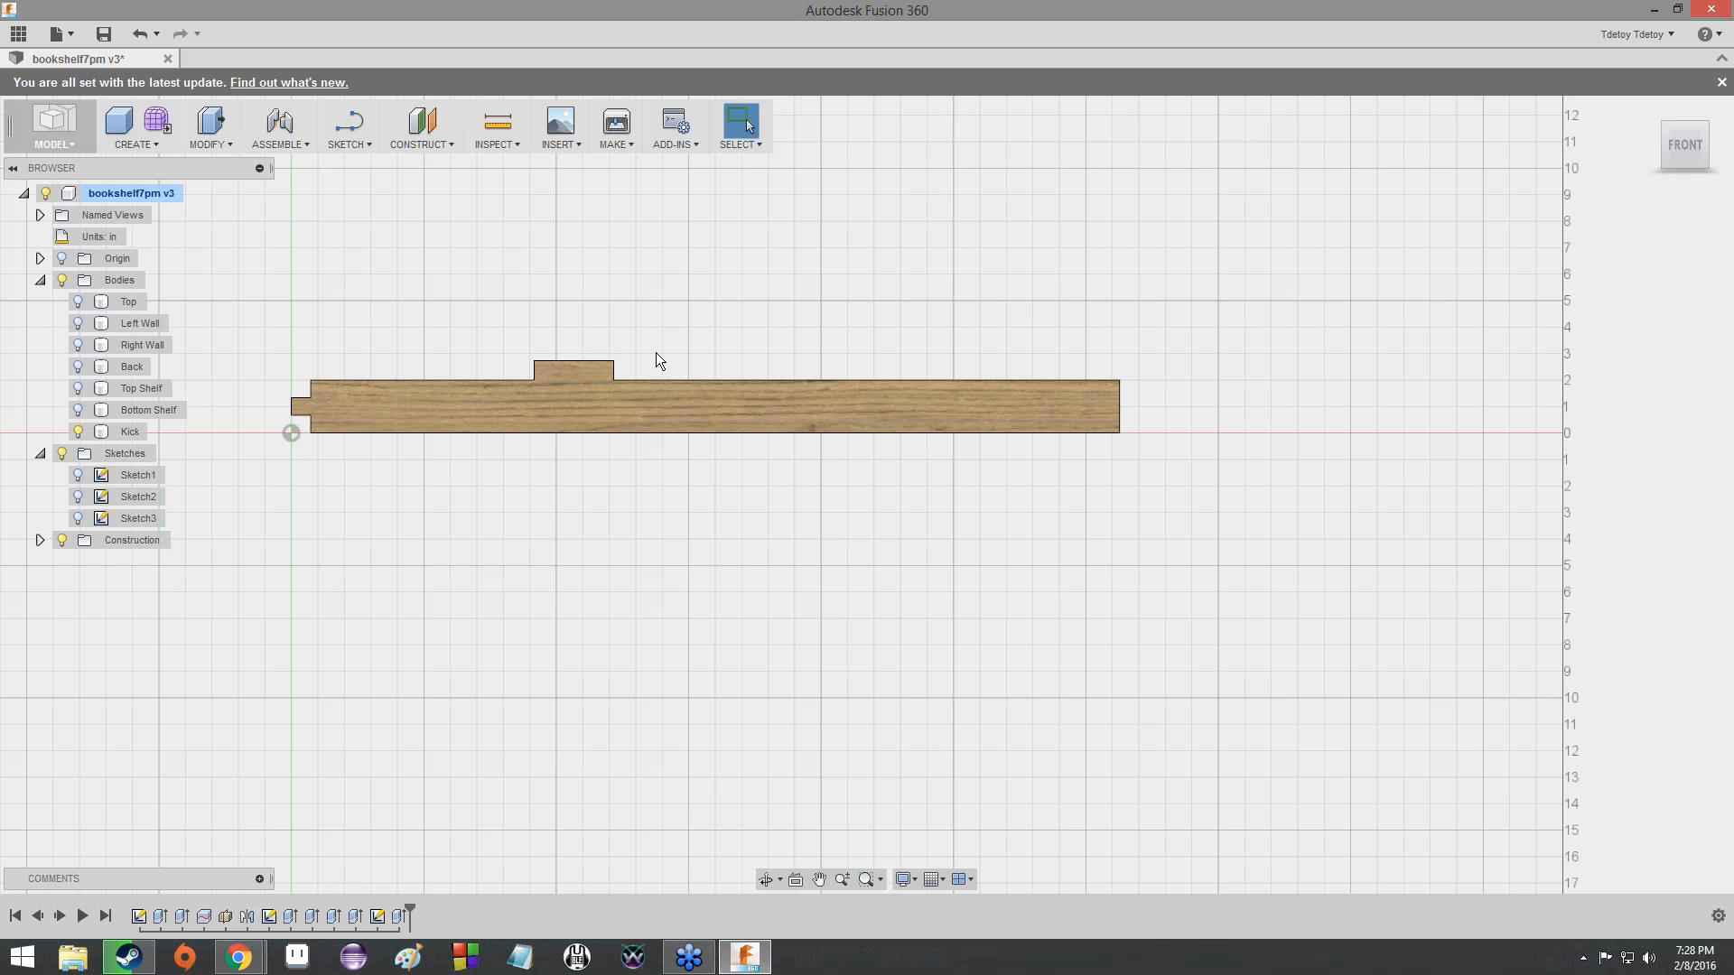
- Begin a face Mirror and select the two side faces and top face of the tab on the Kick's upper edge
{"action": "mouse_move", "coordinate": [1685, 143]}
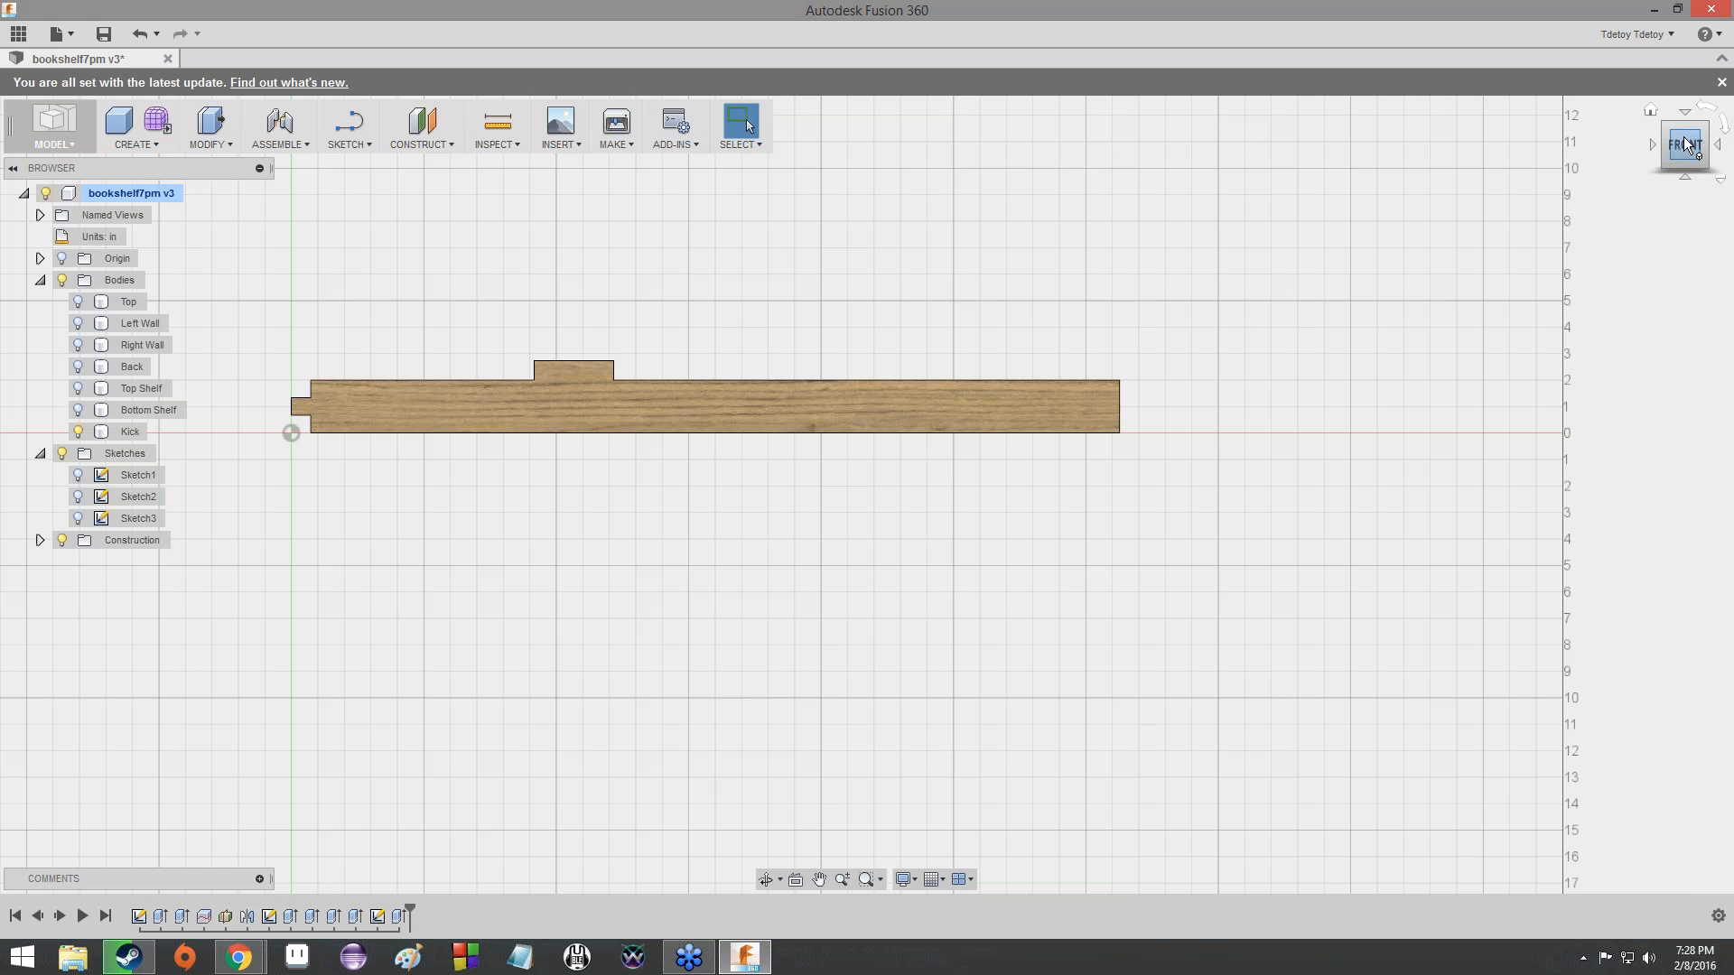
{"action": "left_click", "coordinate": [599, 368]}
{"action": "left_click", "coordinate": [615, 363]}
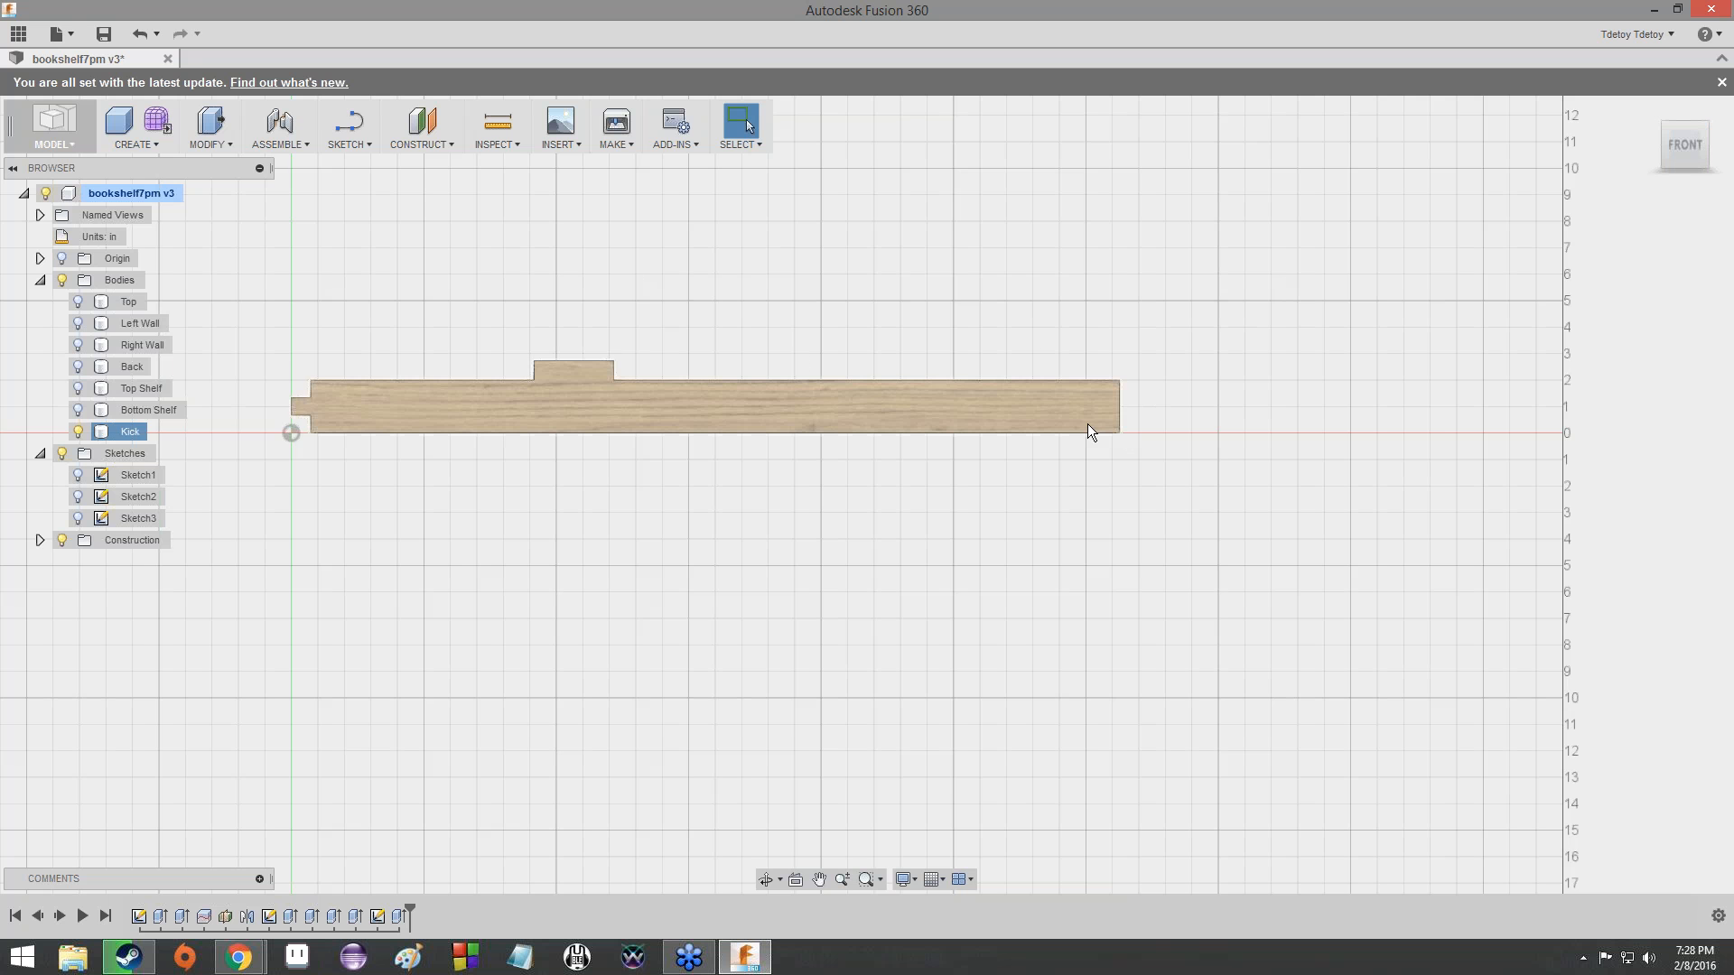
{"action": "left_click", "coordinate": [1665, 145]}
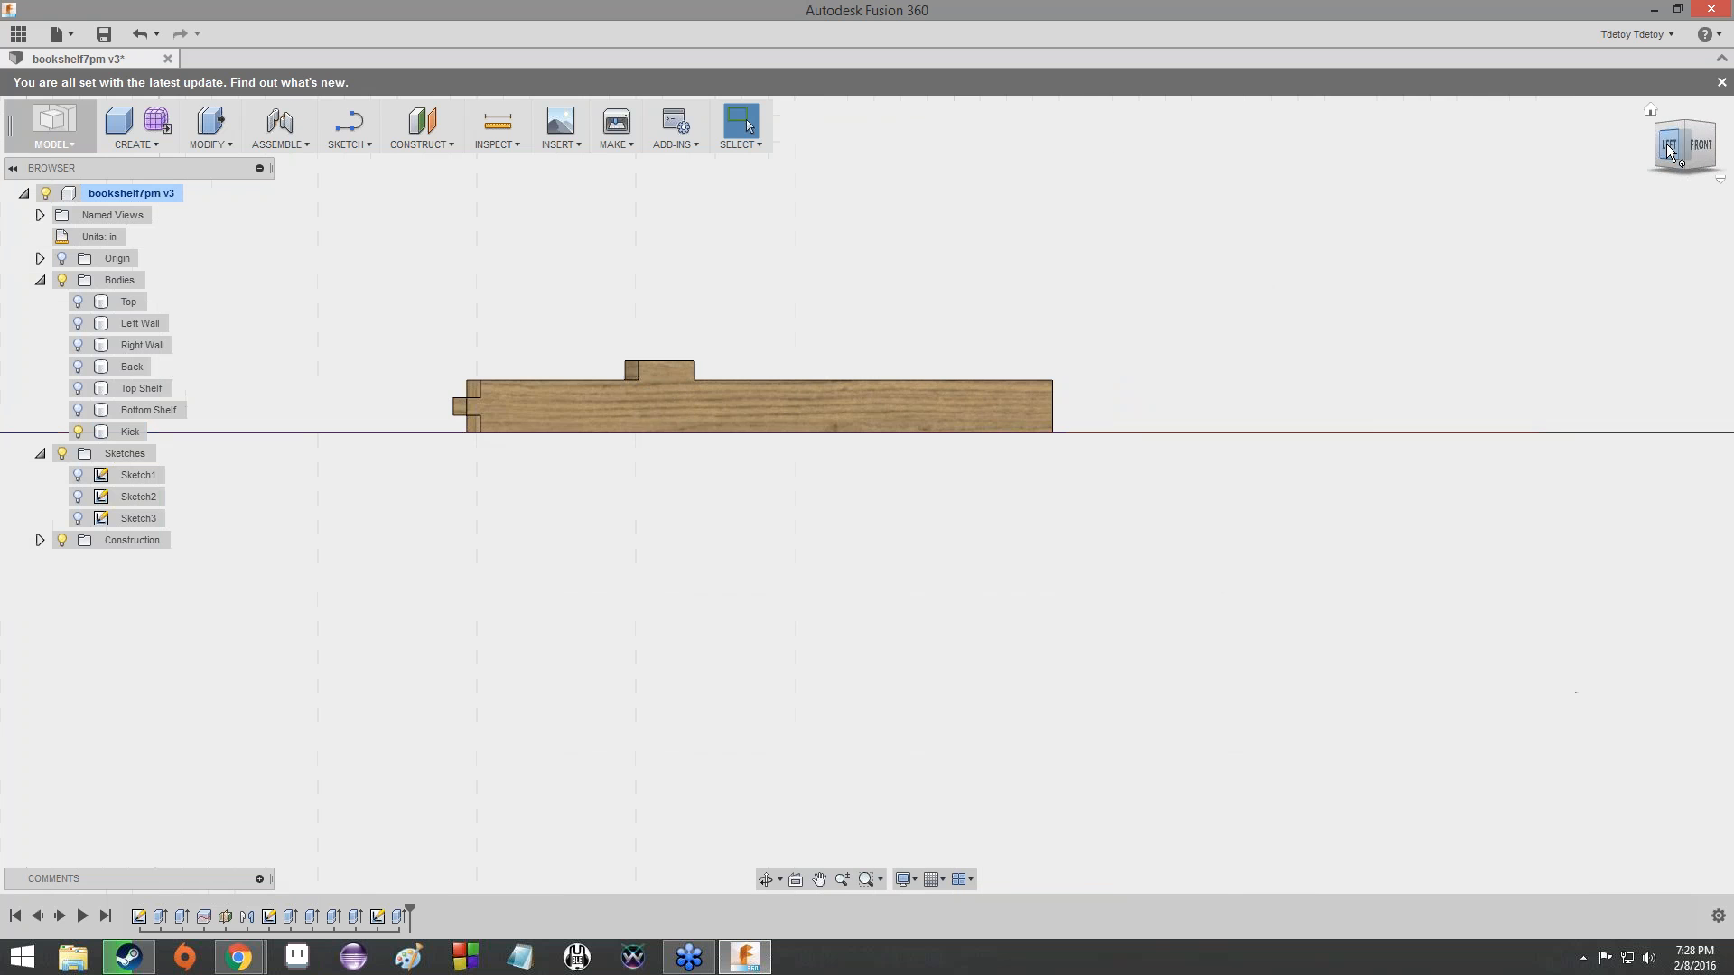
{"action": "left_click", "coordinate": [1685, 125]}
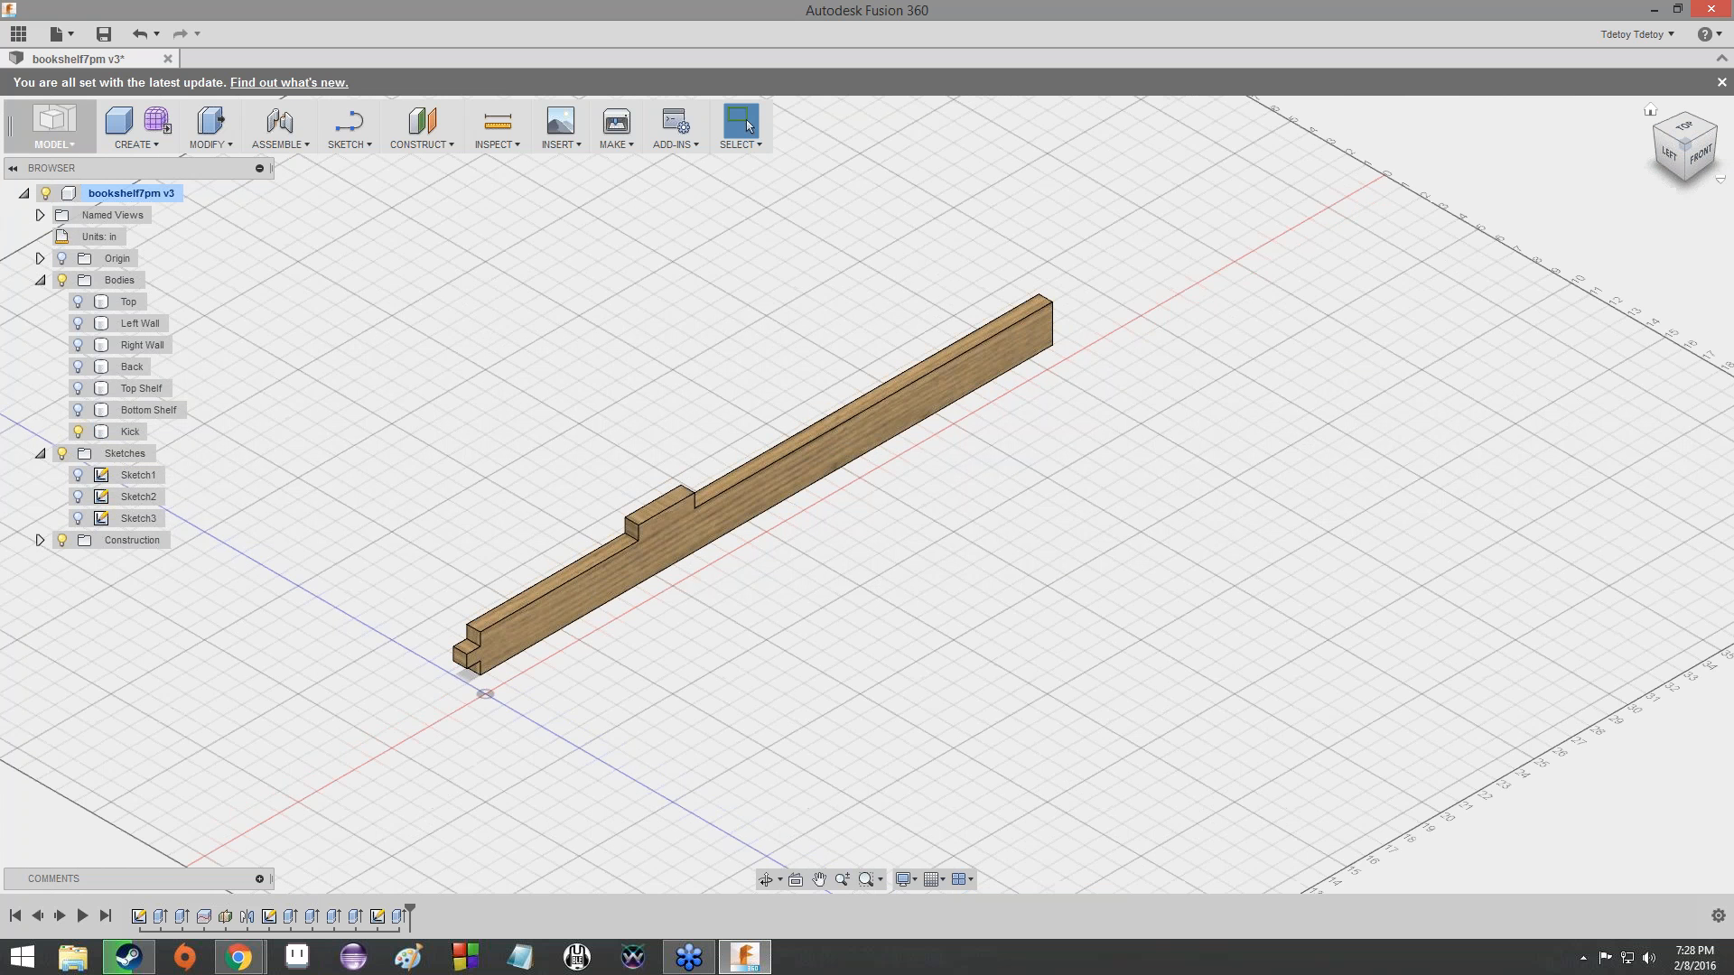
{"action": "left_click", "coordinate": [233, 147]}
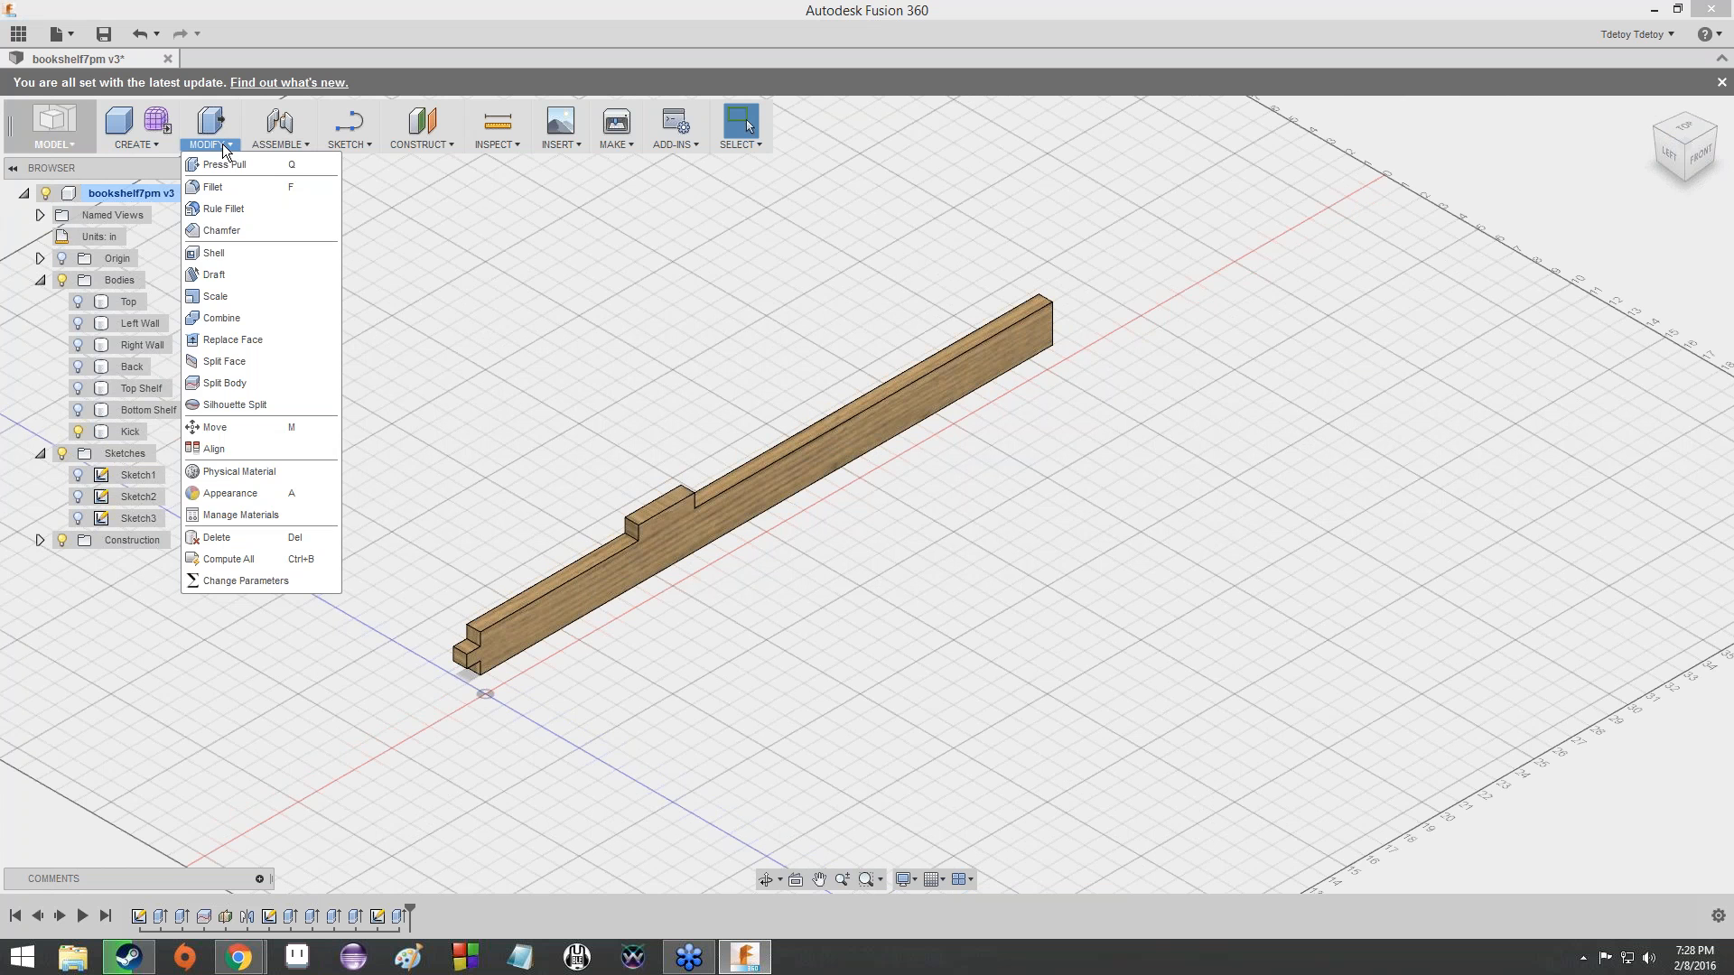
{"action": "mouse_move", "coordinate": [140, 147]}
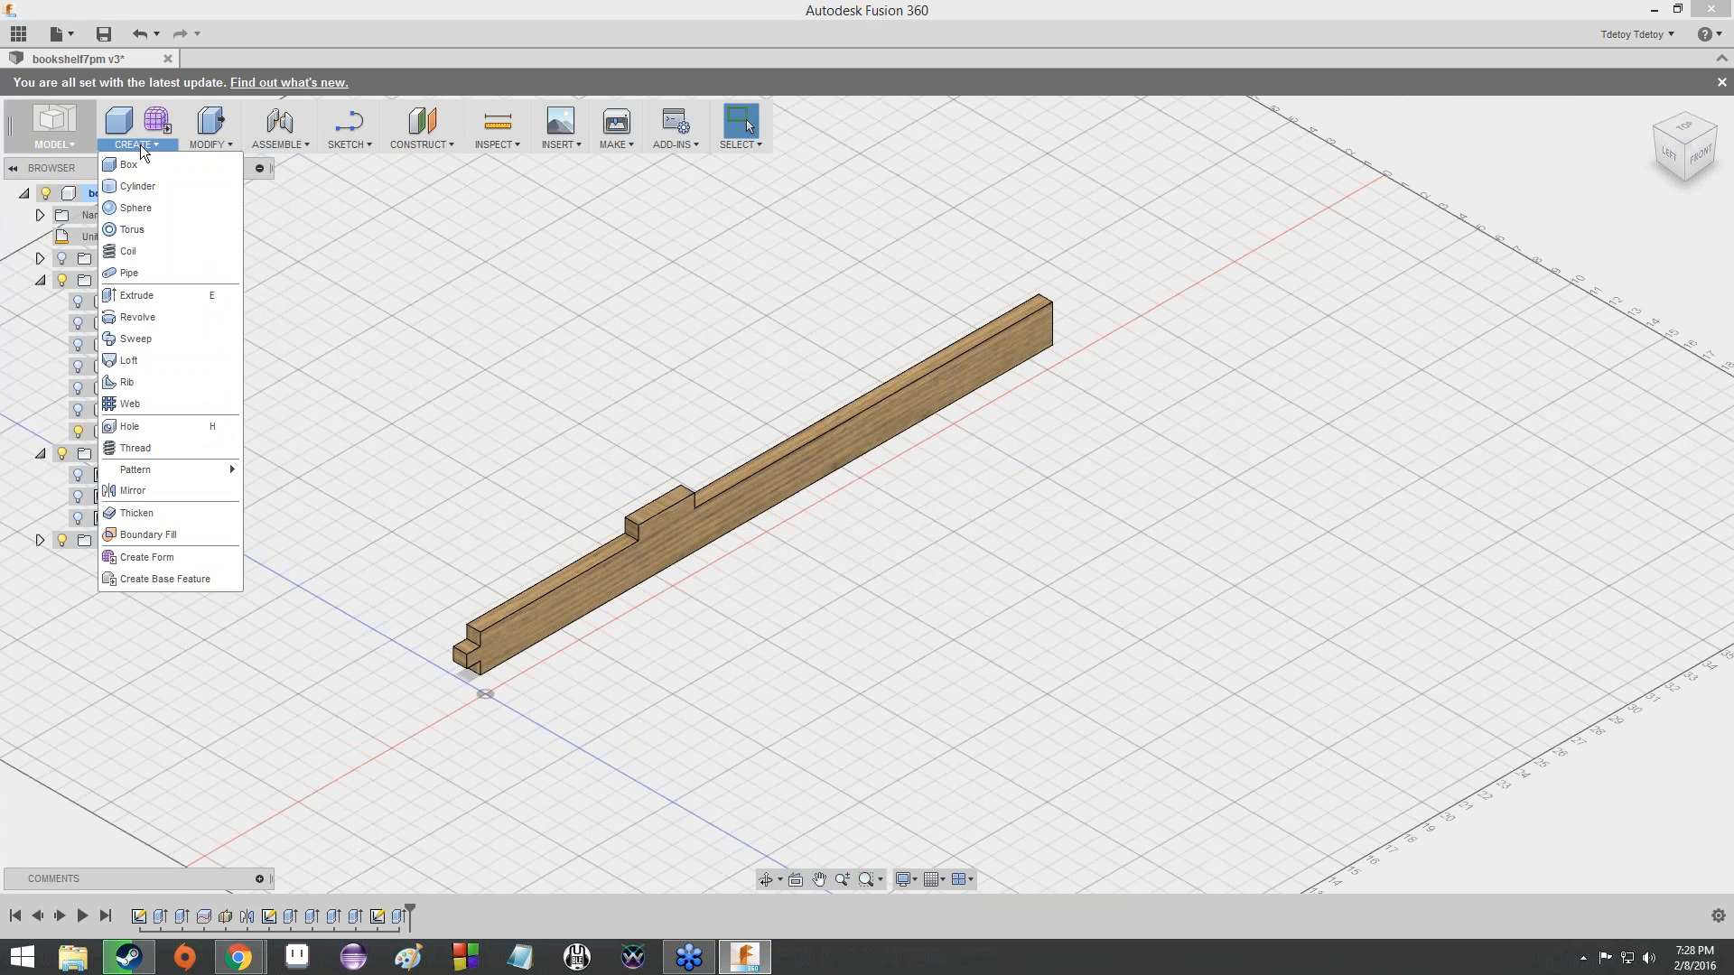
{"action": "left_click", "coordinate": [187, 490]}
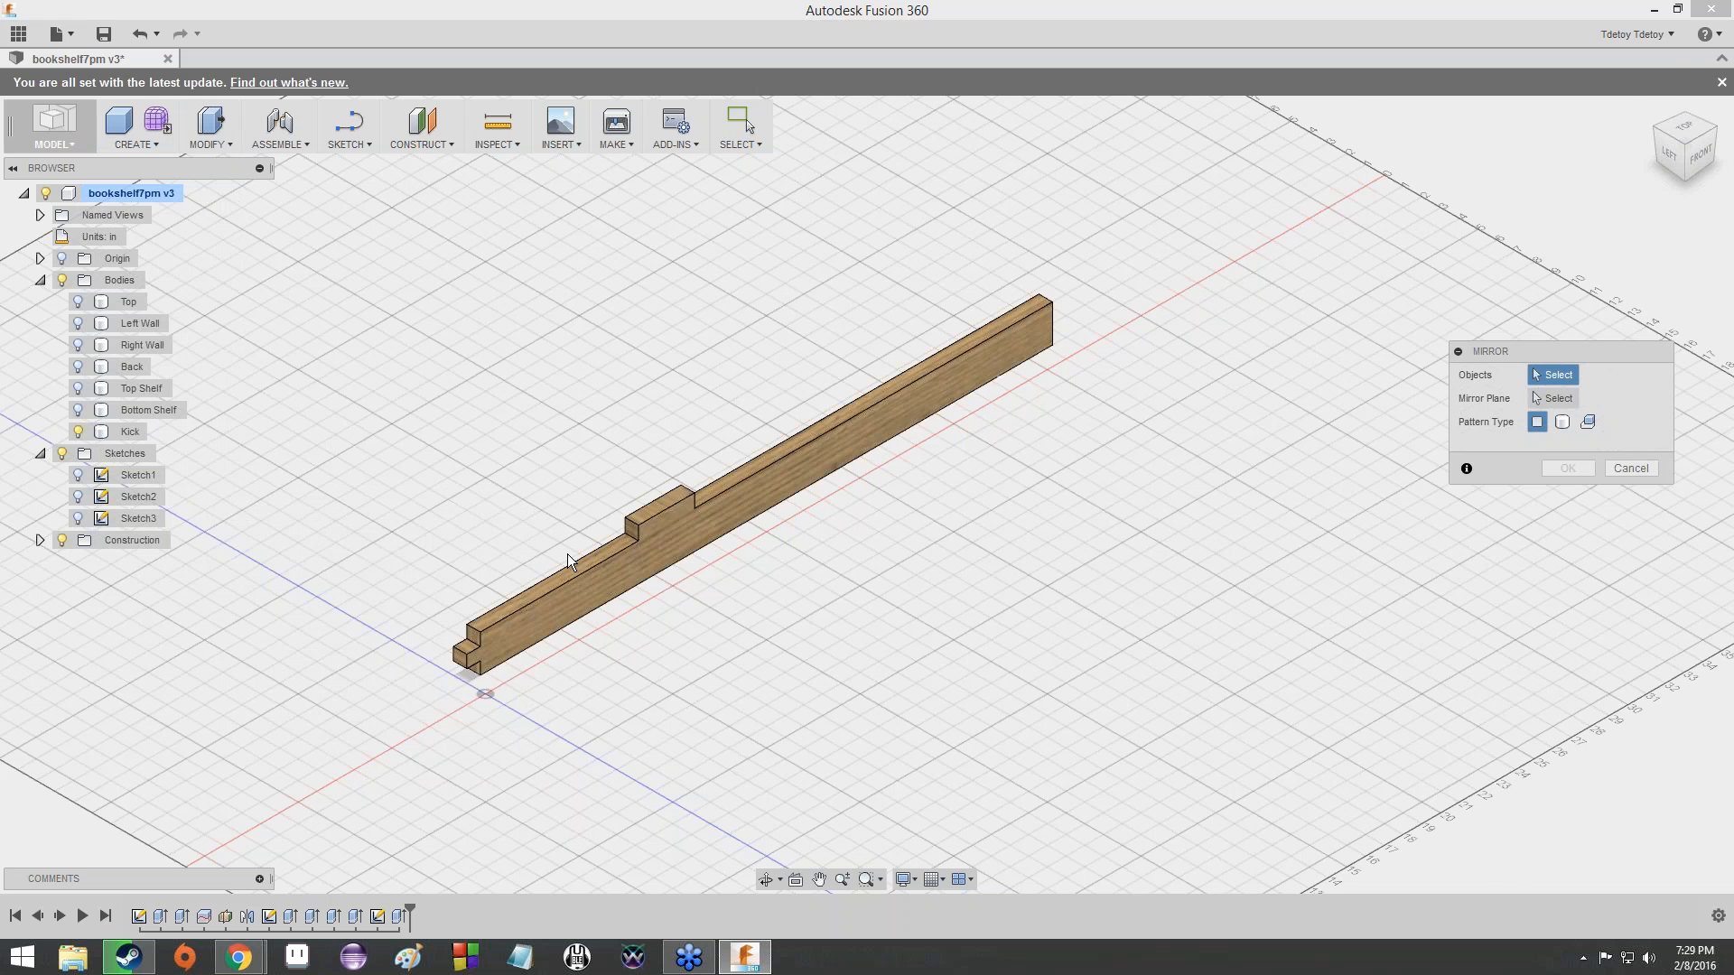
{"action": "scroll", "coordinate": [569, 555], "scroll_direction": "up", "scroll_amount": 3}
{"action": "scroll", "coordinate": [571, 555], "scroll_direction": "up", "scroll_amount": 2}
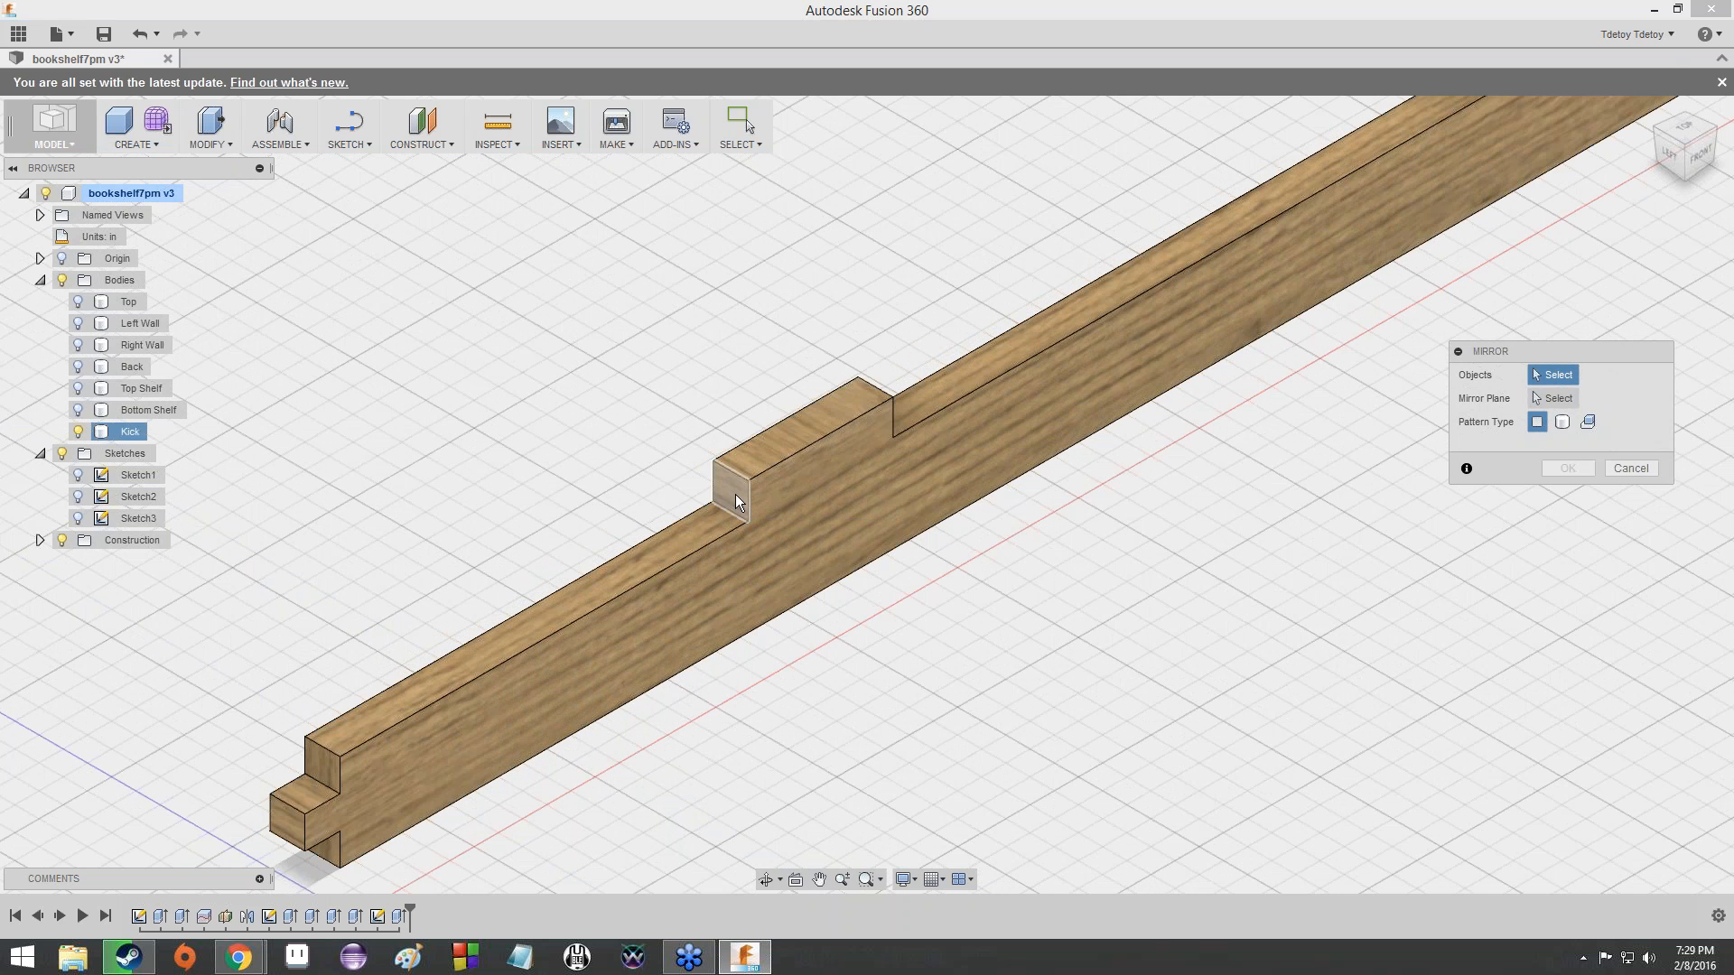
{"action": "left_click", "coordinate": [736, 495]}
{"action": "left_click", "coordinate": [762, 457]}
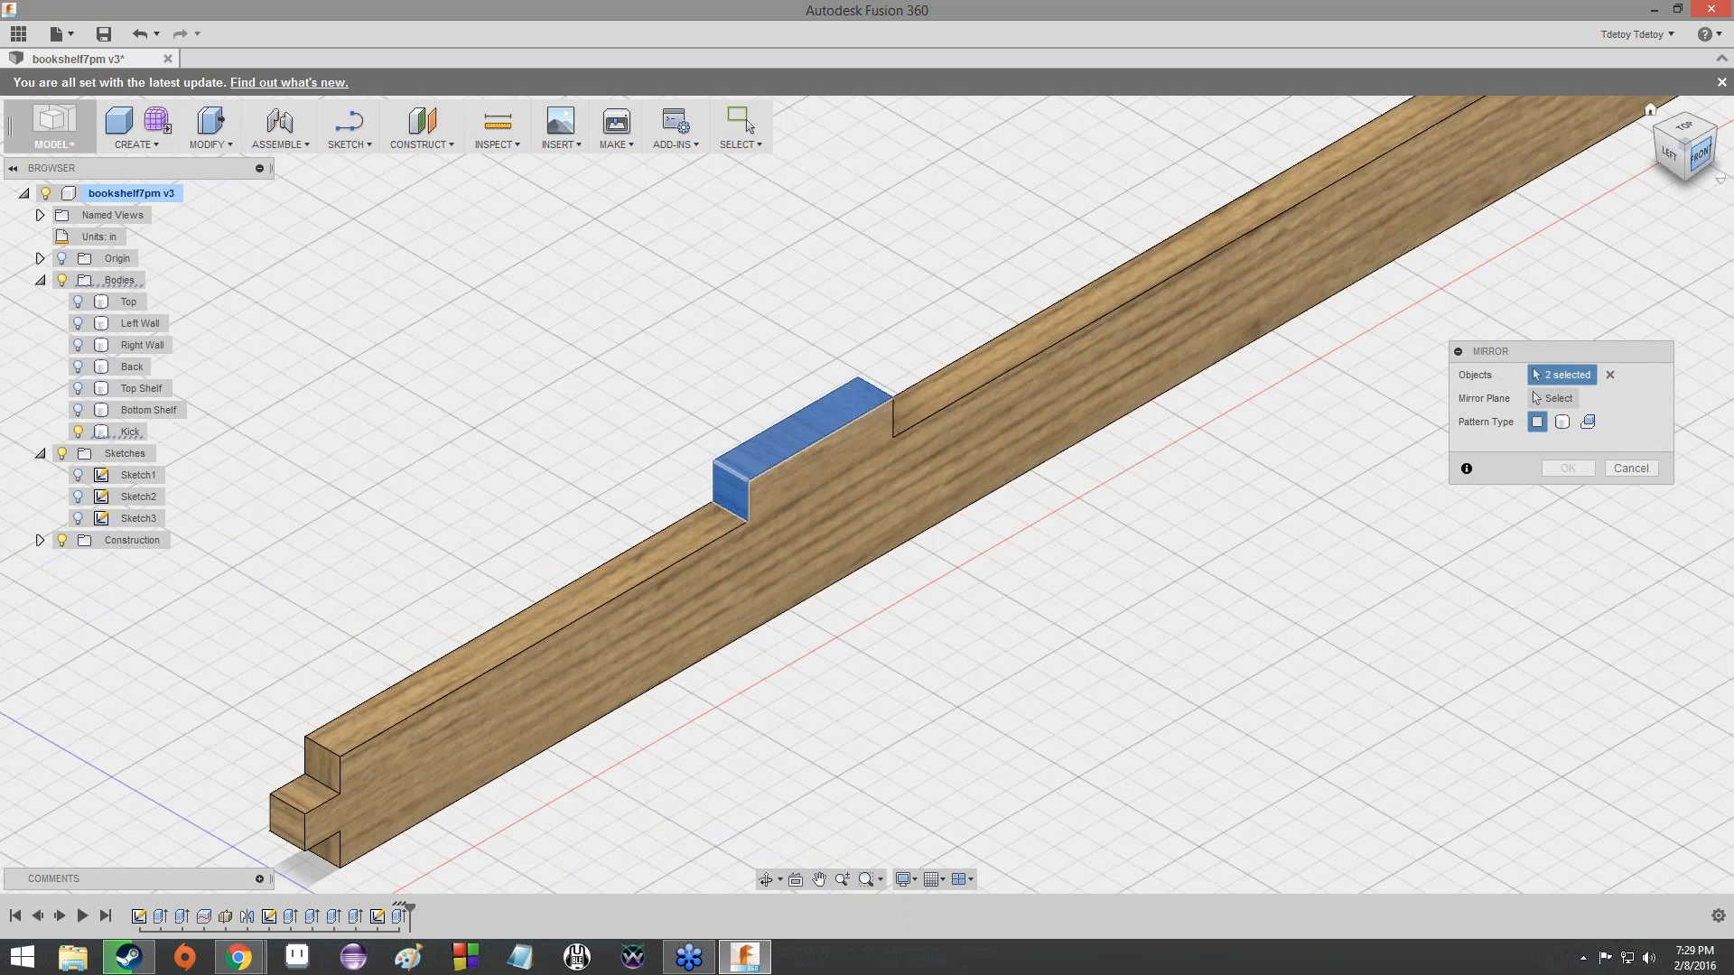
{"action": "left_click", "coordinate": [1693, 153]}
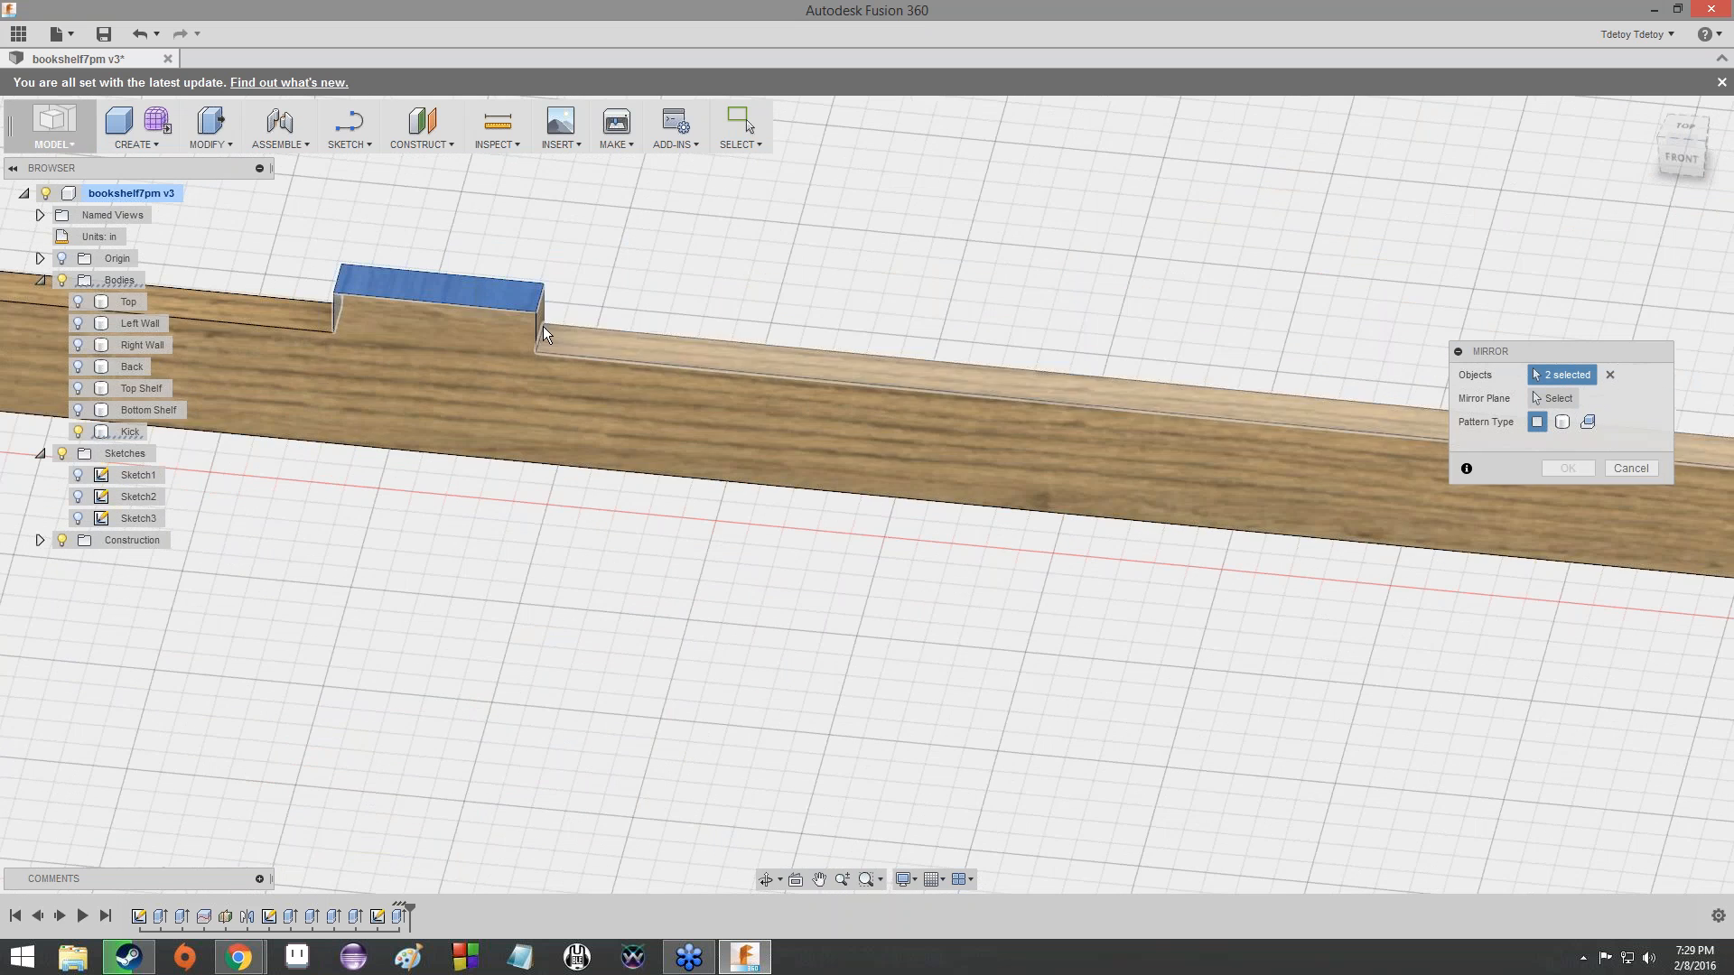
{"action": "mouse_move", "coordinate": [1669, 159]}
{"action": "left_mouse_down"}
{"action": "mouse_move", "coordinate": [1716, 135]}
{"action": "mouse_move", "coordinate": [1729, 160]}
{"action": "mouse_move", "coordinate": [1705, 177]}
{"action": "left_mouse_up"}
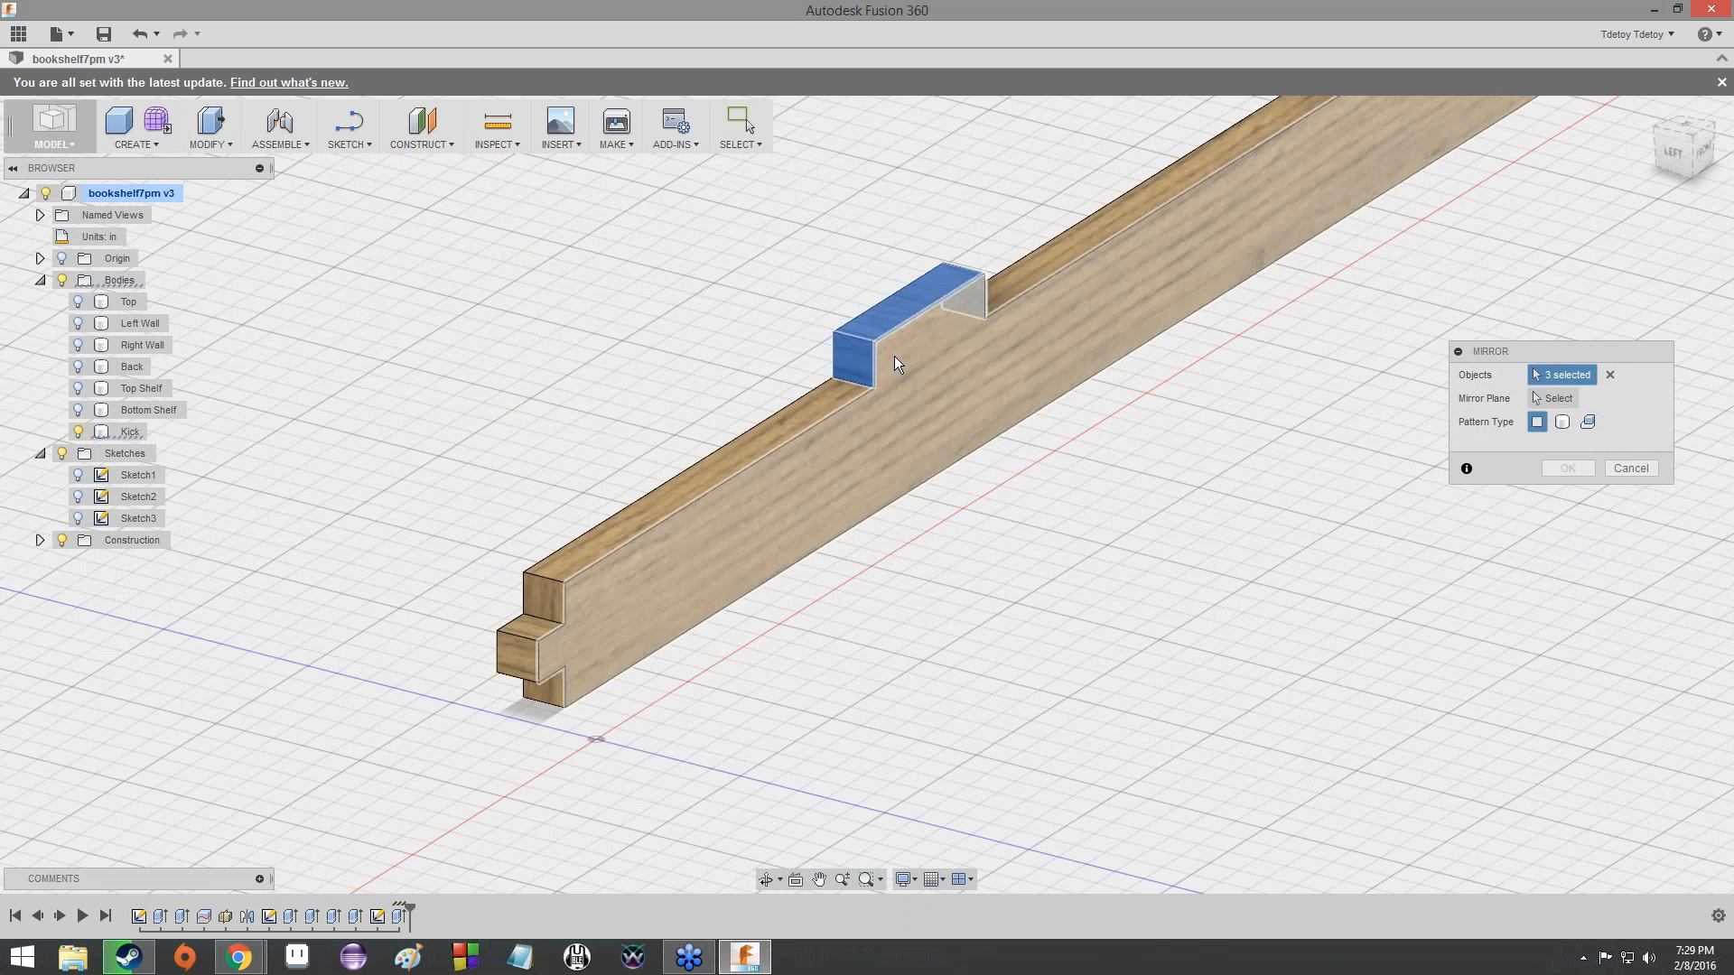
- Add the top, outer and bottom faces of the Kick's end tab to the objects being mirrored
{"action": "left_click", "coordinate": [531, 623]}
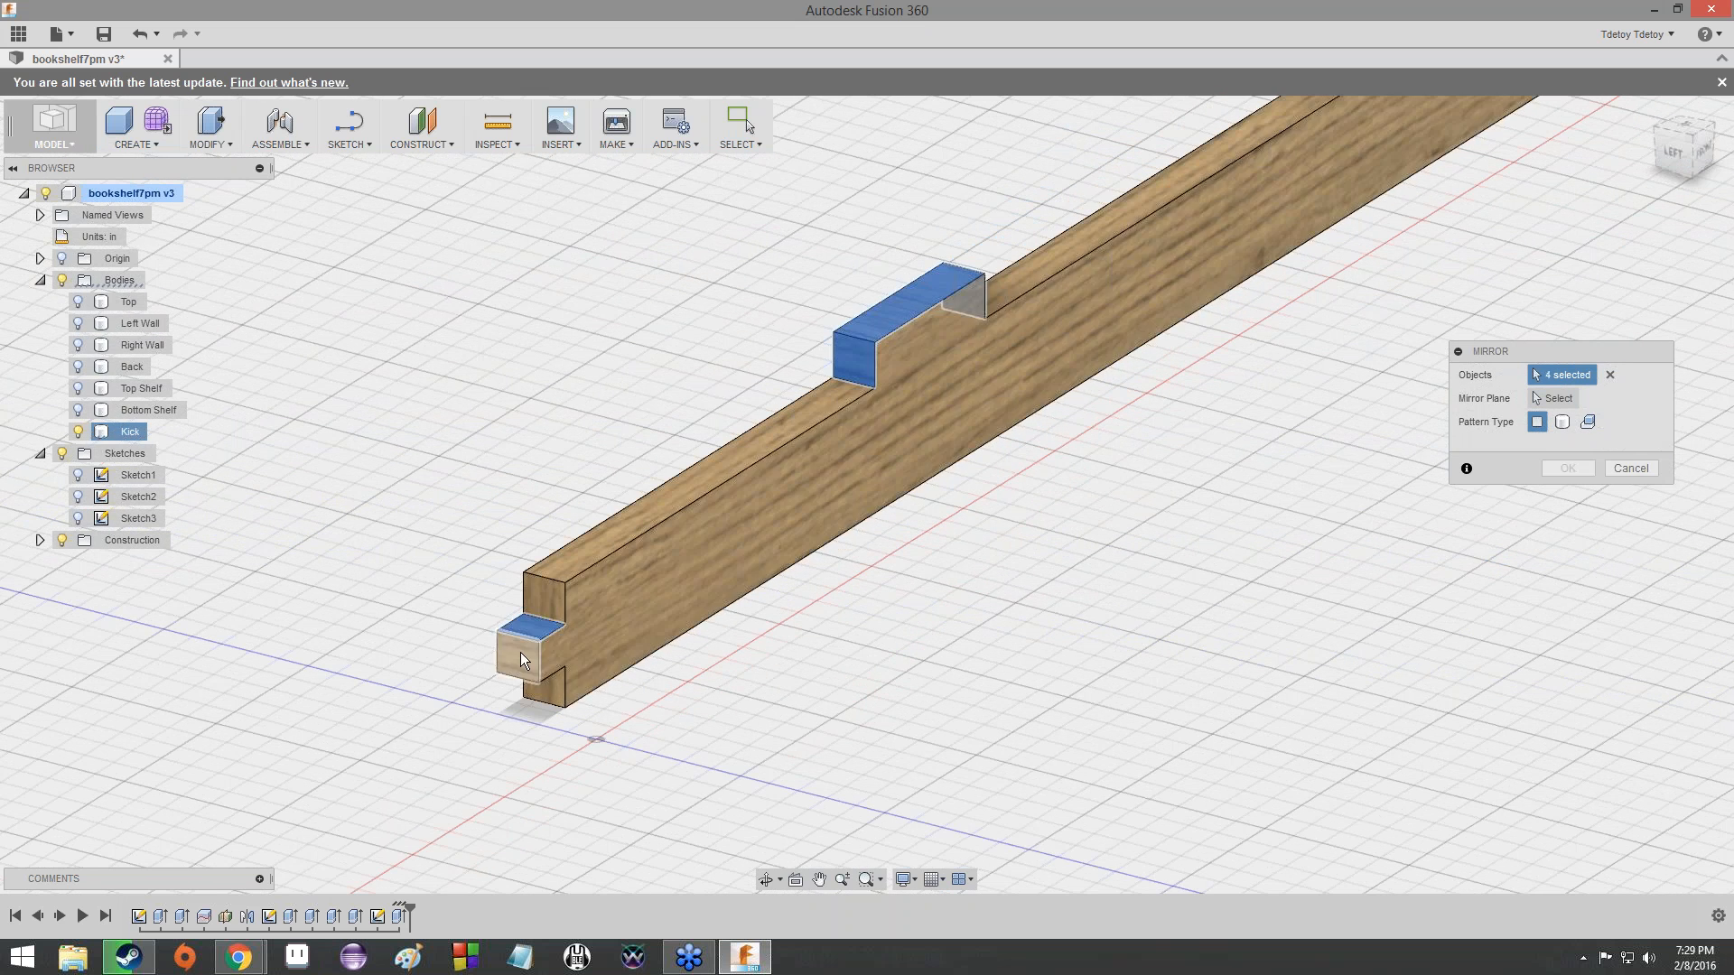
{"action": "left_click", "coordinate": [517, 654]}
{"action": "middle_click_drag", "start_coordinate": [867, 494], "coordinate": [978, 304], "text": "shift"}
{"action": "scroll", "coordinate": [759, 415], "scroll_direction": "down", "scroll_amount": 1}
{"action": "middle_click_drag", "start_coordinate": [759, 416], "coordinate": [759, 616]}
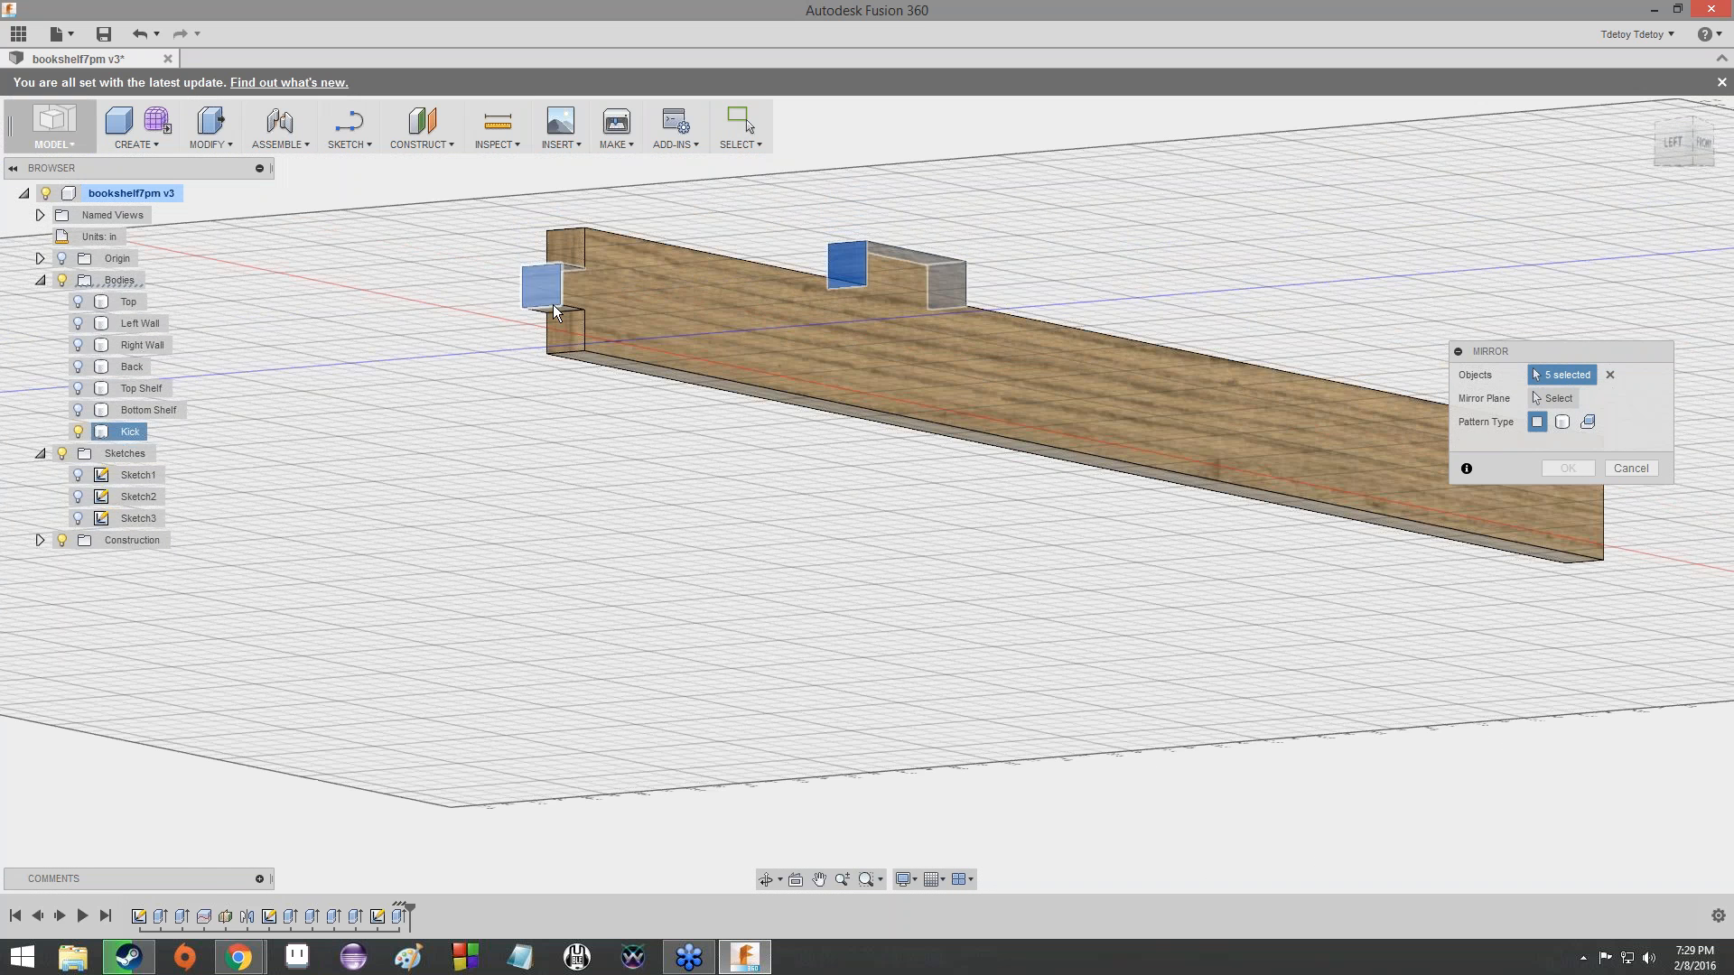
{"action": "left_click", "coordinate": [552, 311]}
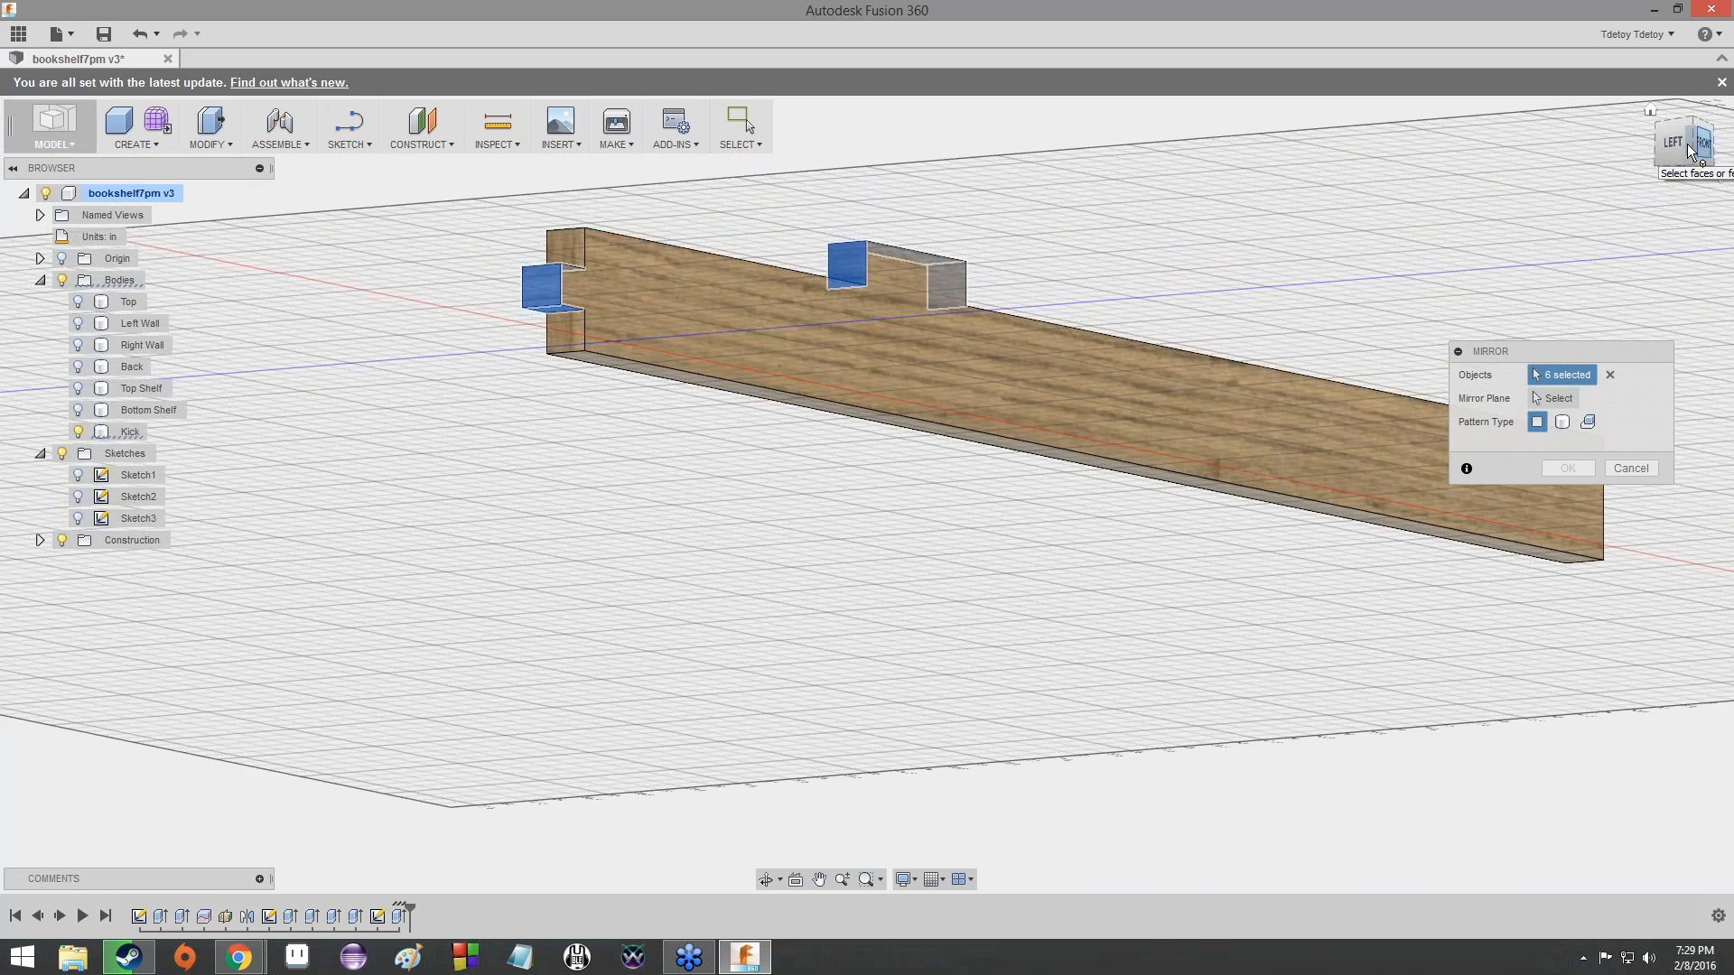
- Show the construction plane Plane1 and set it as the mirror plane for the six tab faces
{"action": "mouse_move", "coordinate": [1683, 136]}
{"action": "left_mouse_down"}
{"action": "mouse_move", "coordinate": [1612, 221]}
{"action": "mouse_move", "coordinate": [1480, 135]}
{"action": "mouse_move", "coordinate": [1567, 149]}
{"action": "mouse_move", "coordinate": [1596, 213]}
{"action": "left_mouse_up"}
{"action": "scroll", "coordinate": [928, 376], "scroll_direction": "down", "scroll_amount": 2}
{"action": "scroll", "coordinate": [928, 376], "scroll_direction": "down", "scroll_amount": 1}
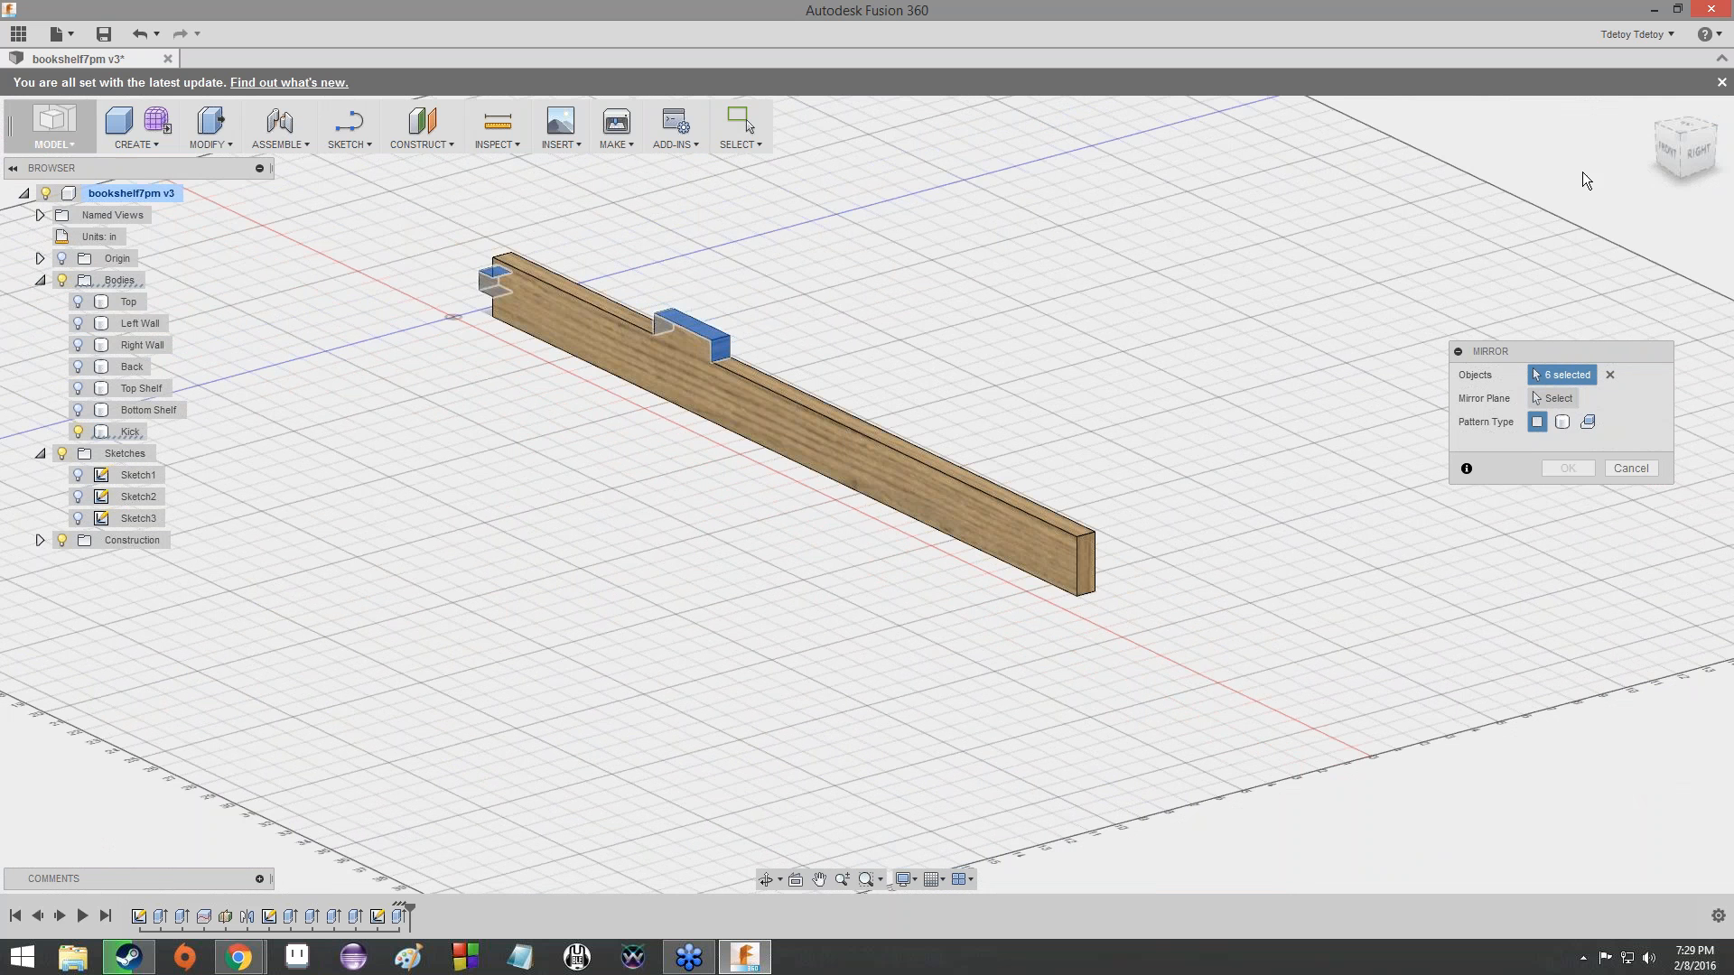
{"action": "left_click", "coordinate": [1669, 149]}
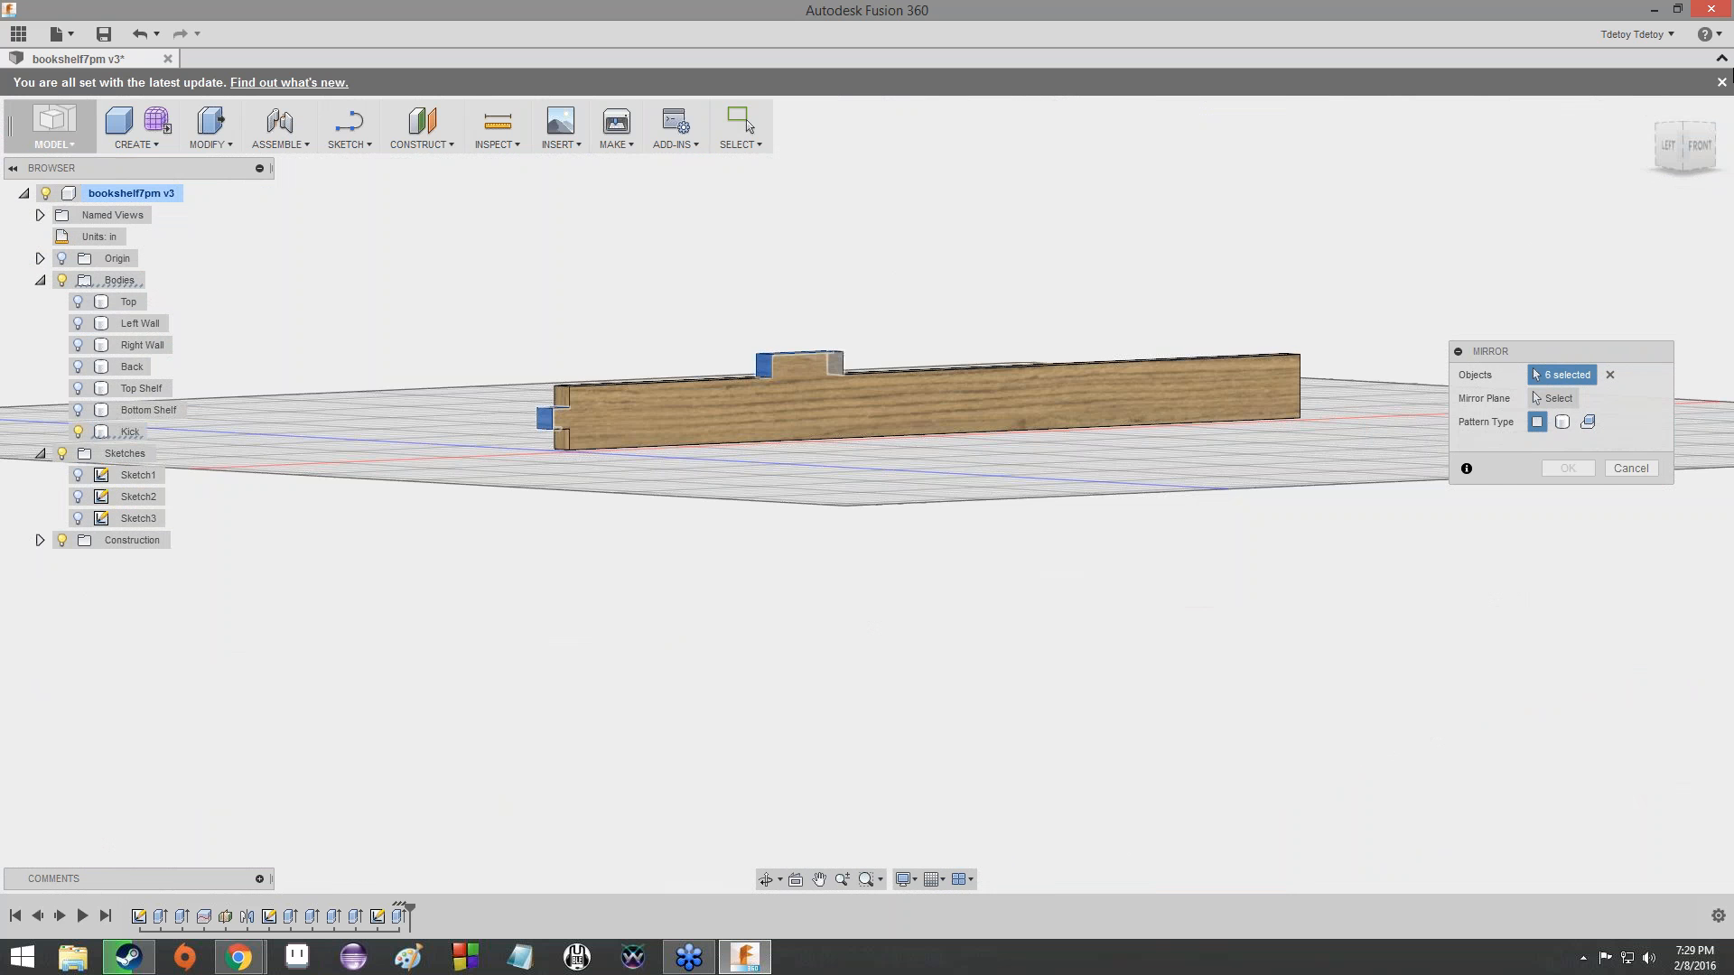
{"action": "left_click", "coordinate": [1693, 126]}
{"action": "mouse_move", "coordinate": [1691, 143]}
{"action": "left_mouse_down"}
{"action": "mouse_move", "coordinate": [1639, 144]}
{"action": "mouse_move", "coordinate": [1670, 100]}
{"action": "mouse_move", "coordinate": [1725, 97]}
{"action": "mouse_move", "coordinate": [1702, 161]}
{"action": "mouse_move", "coordinate": [1658, 128]}
{"action": "left_mouse_up"}
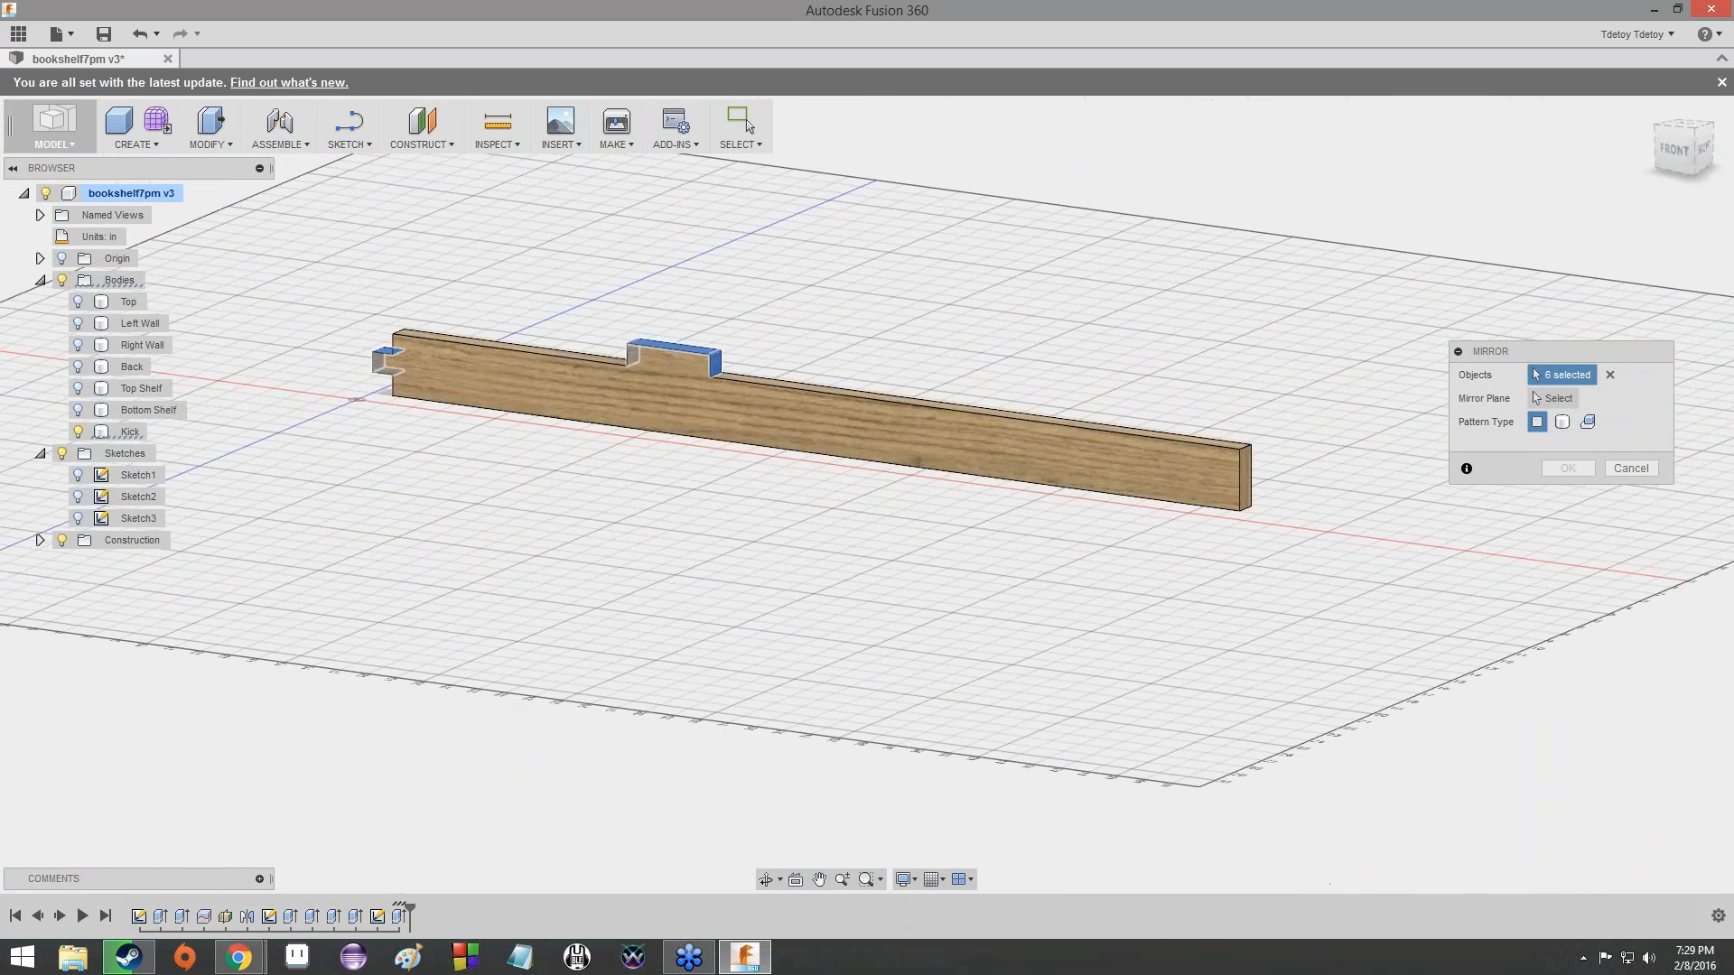
{"action": "left_click", "coordinate": [1555, 397]}
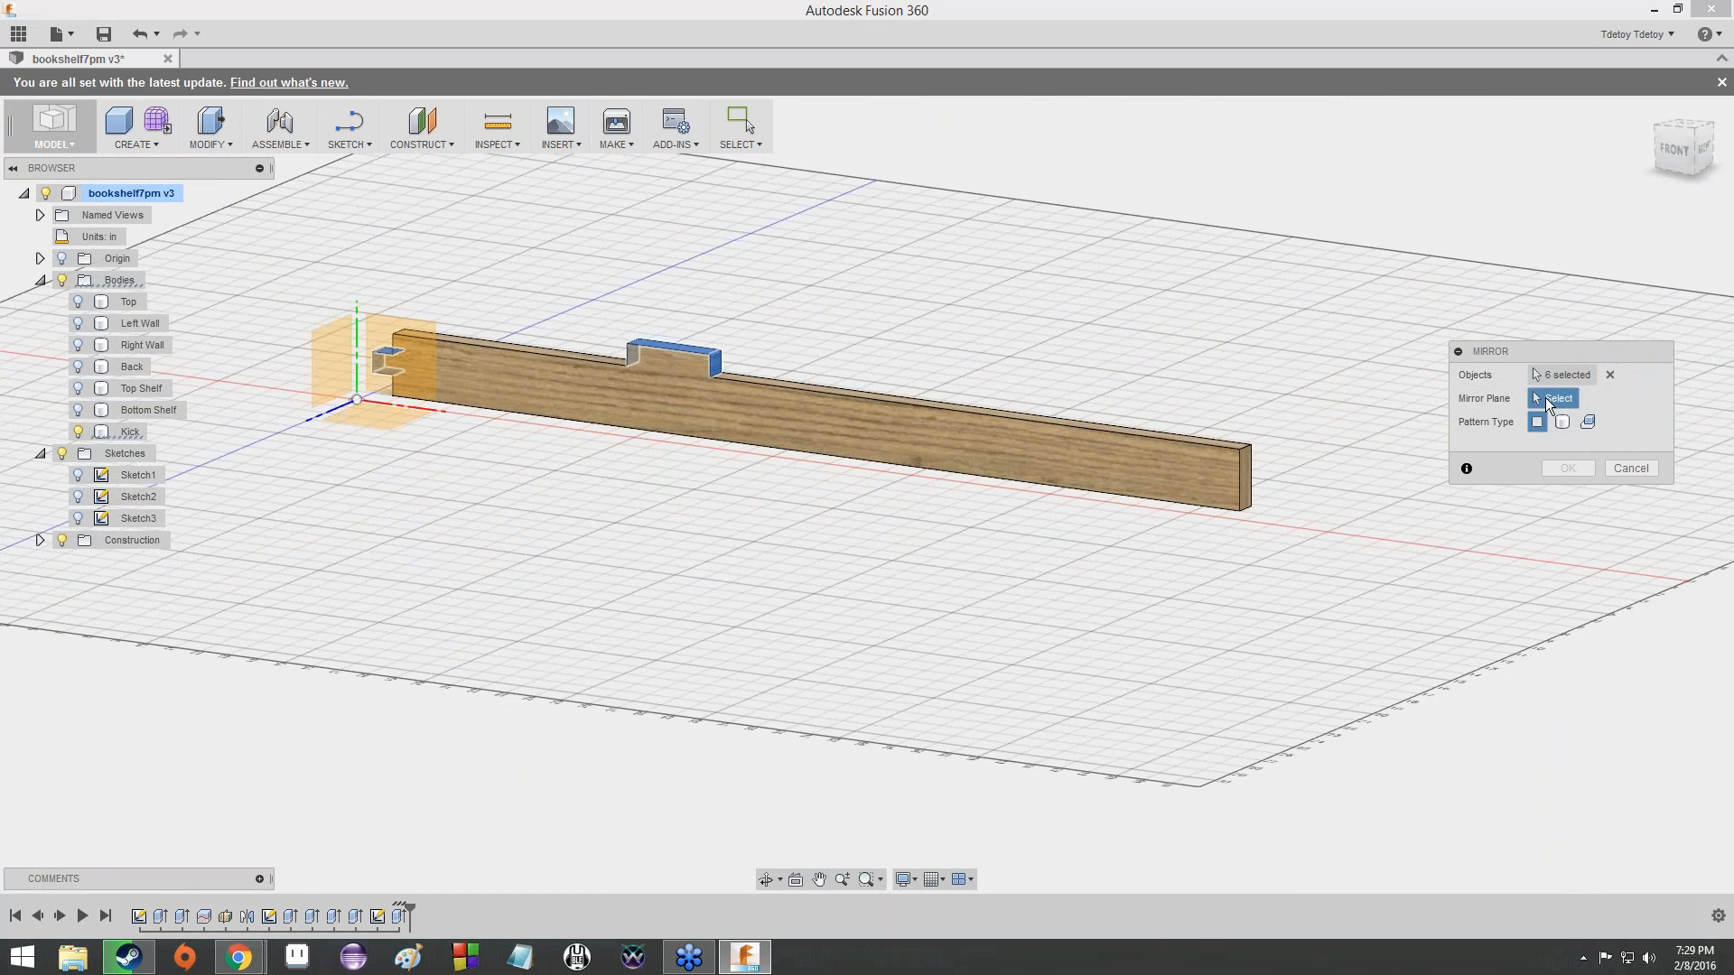
{"action": "left_click", "coordinate": [39, 540]}
{"action": "scroll", "coordinate": [839, 334], "scroll_direction": "up", "scroll_amount": 3}
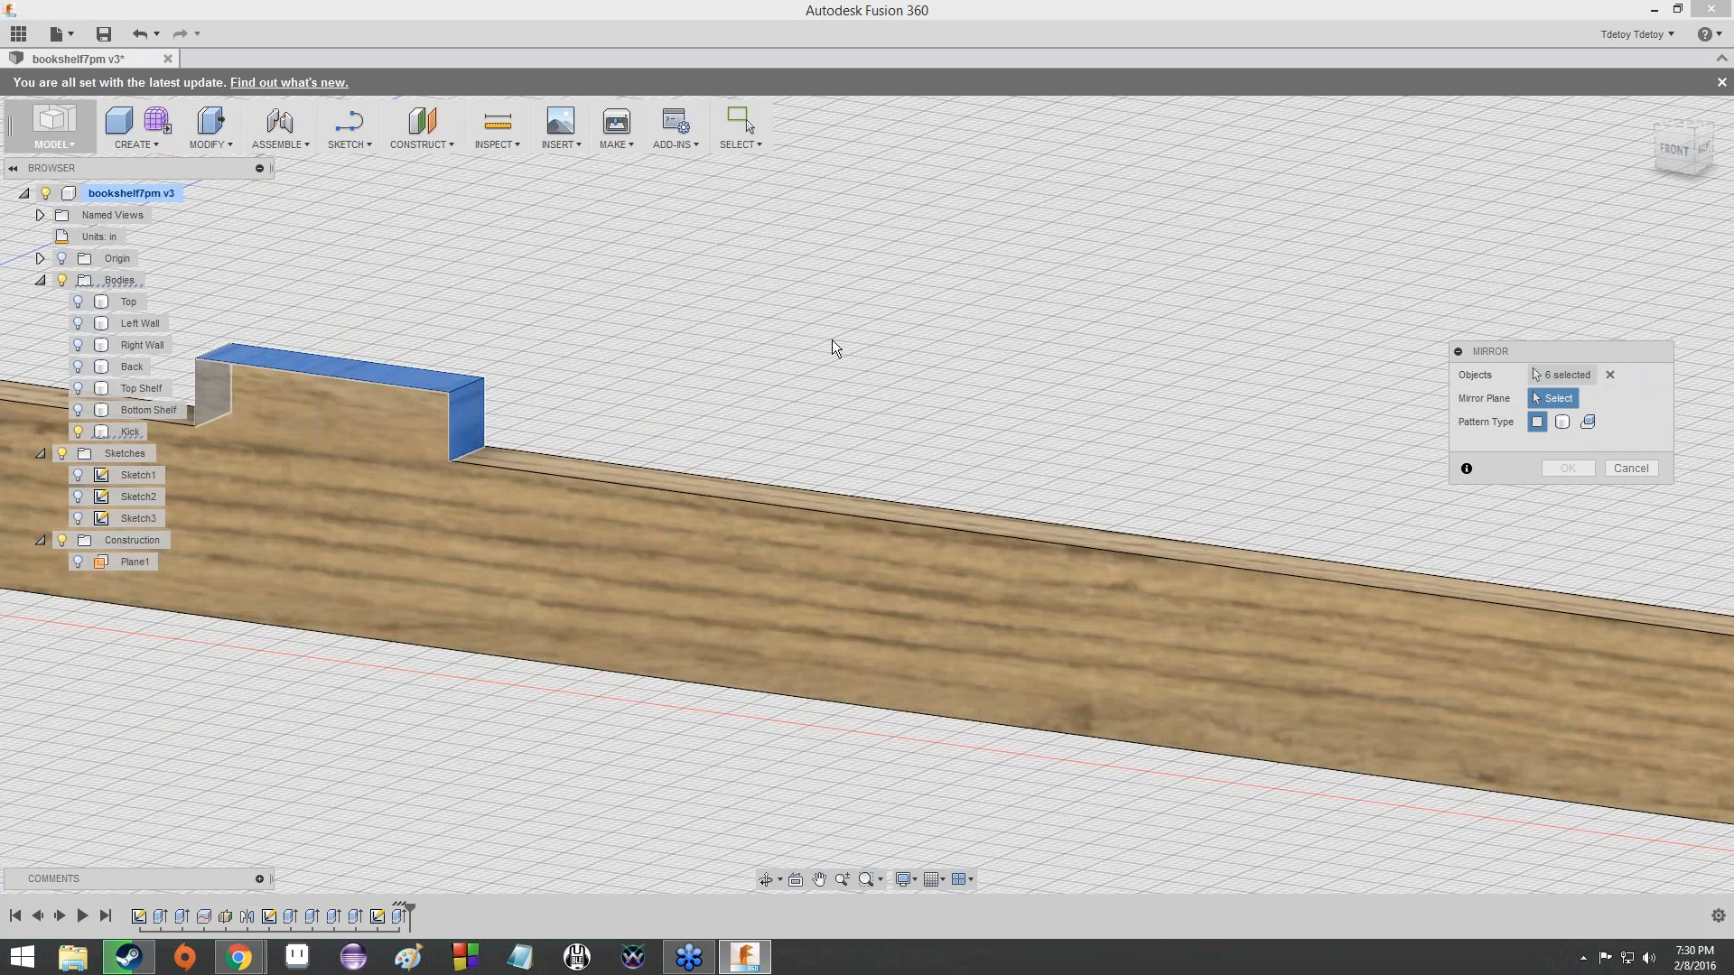
{"action": "scroll", "coordinate": [829, 348], "scroll_direction": "down", "scroll_amount": 10}
{"action": "scroll", "coordinate": [836, 341], "scroll_direction": "up", "scroll_amount": 5}
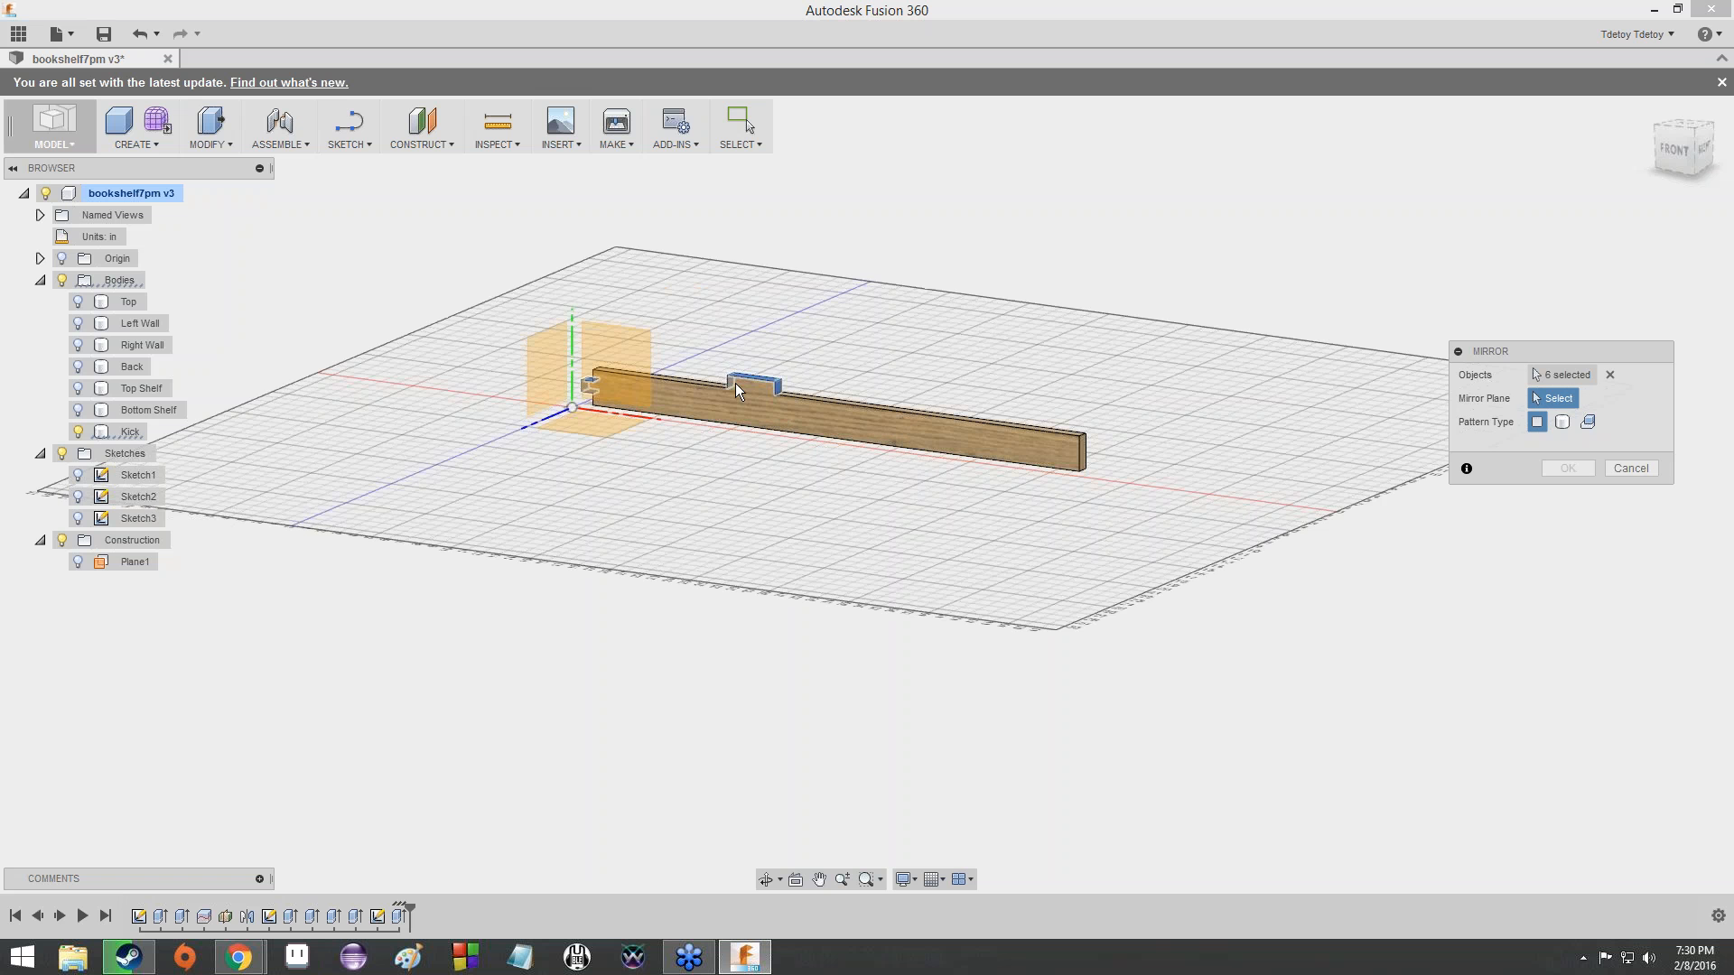
{"action": "left_click", "coordinate": [78, 562]}
{"action": "scroll", "coordinate": [836, 344], "scroll_direction": "up", "scroll_amount": 3}
{"action": "scroll", "coordinate": [838, 344], "scroll_direction": "down", "scroll_amount": 8}
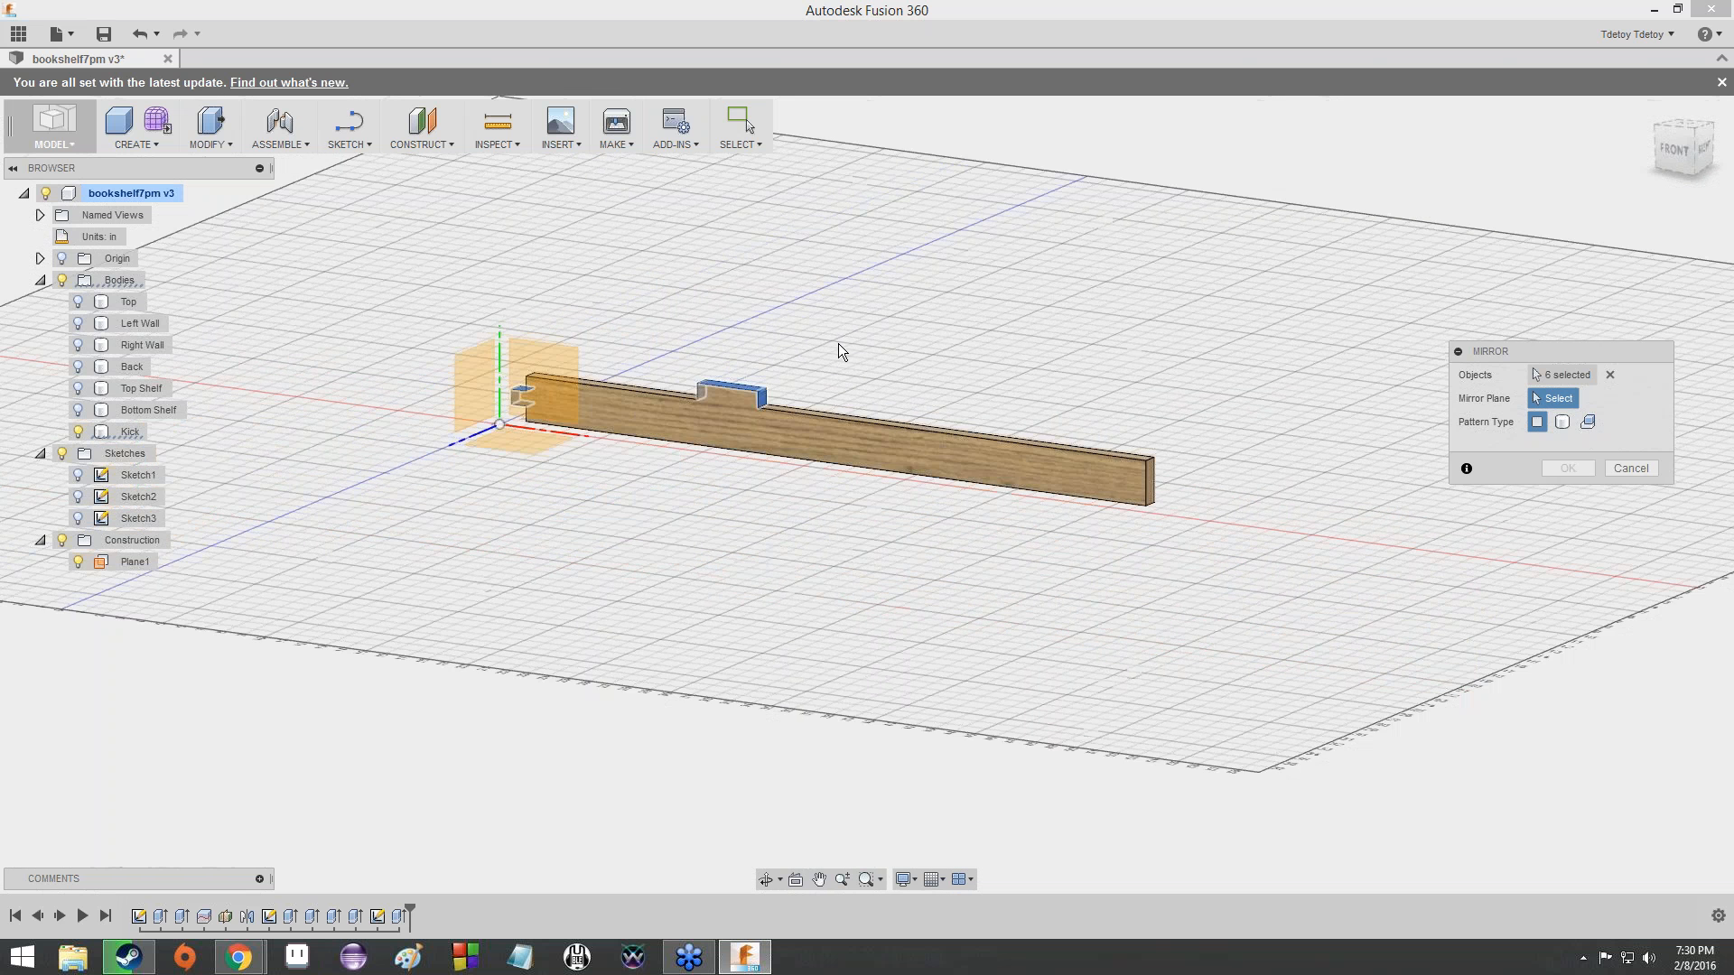
{"action": "scroll", "coordinate": [853, 223], "scroll_direction": "up", "scroll_amount": 3}
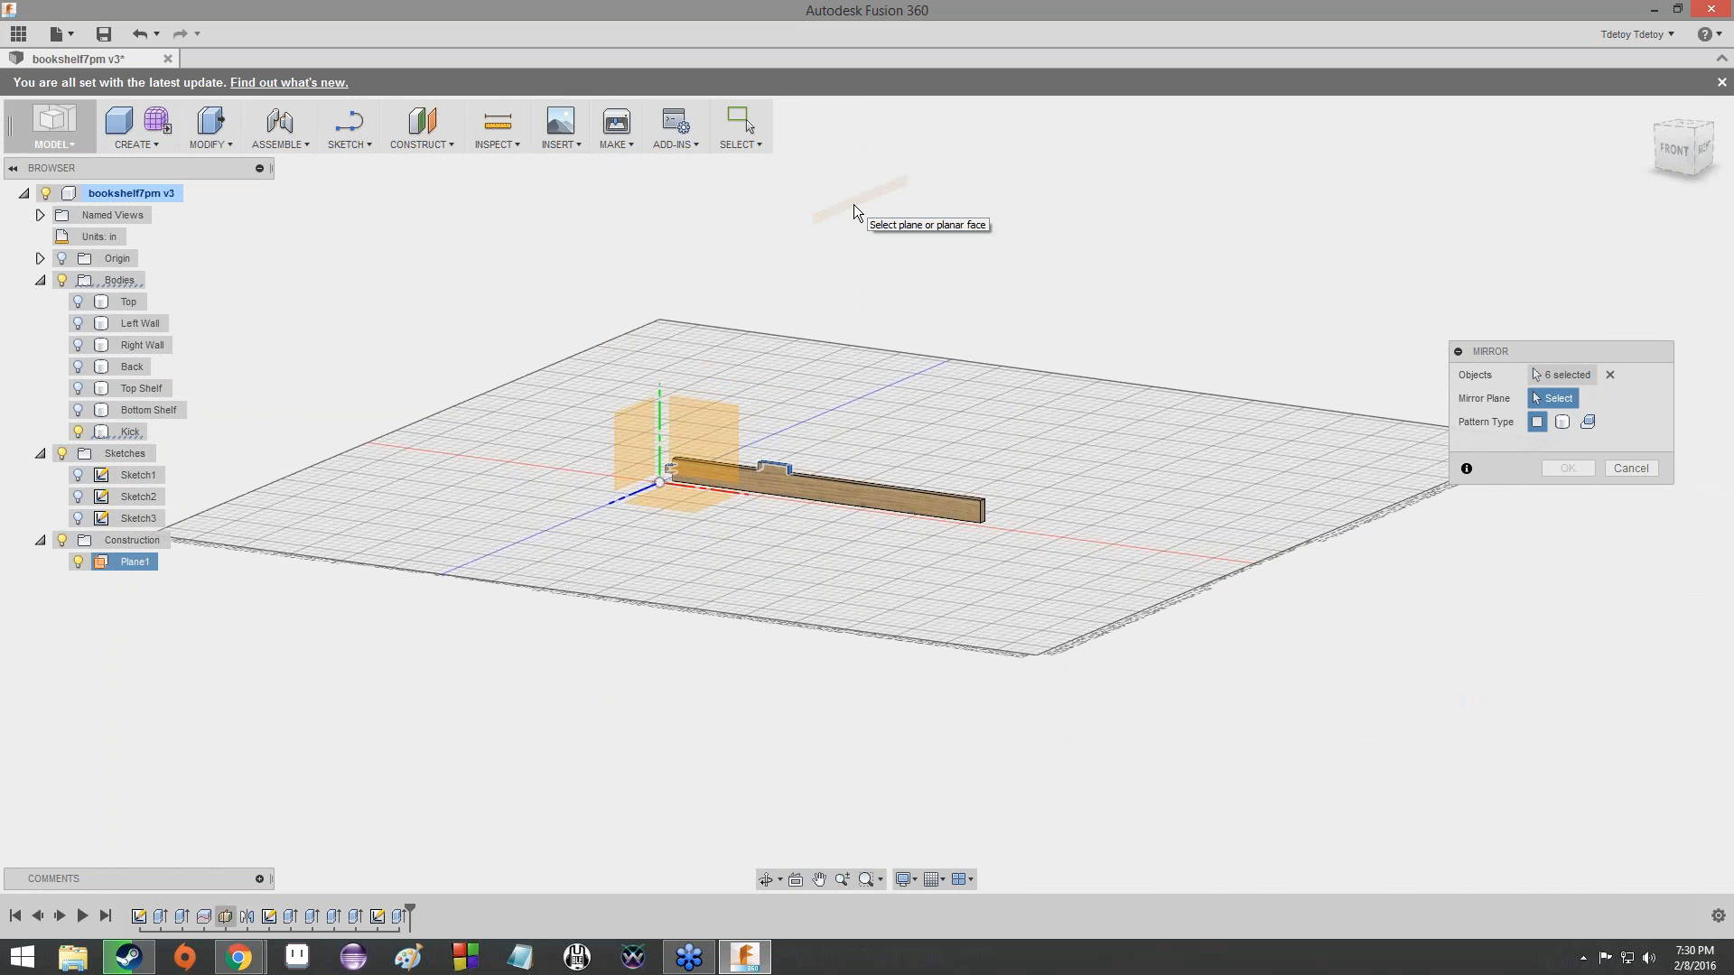
{"action": "scroll", "coordinate": [853, 204], "scroll_direction": "up", "scroll_amount": 1}
{"action": "scroll", "coordinate": [853, 204], "scroll_direction": "up", "scroll_amount": 3}
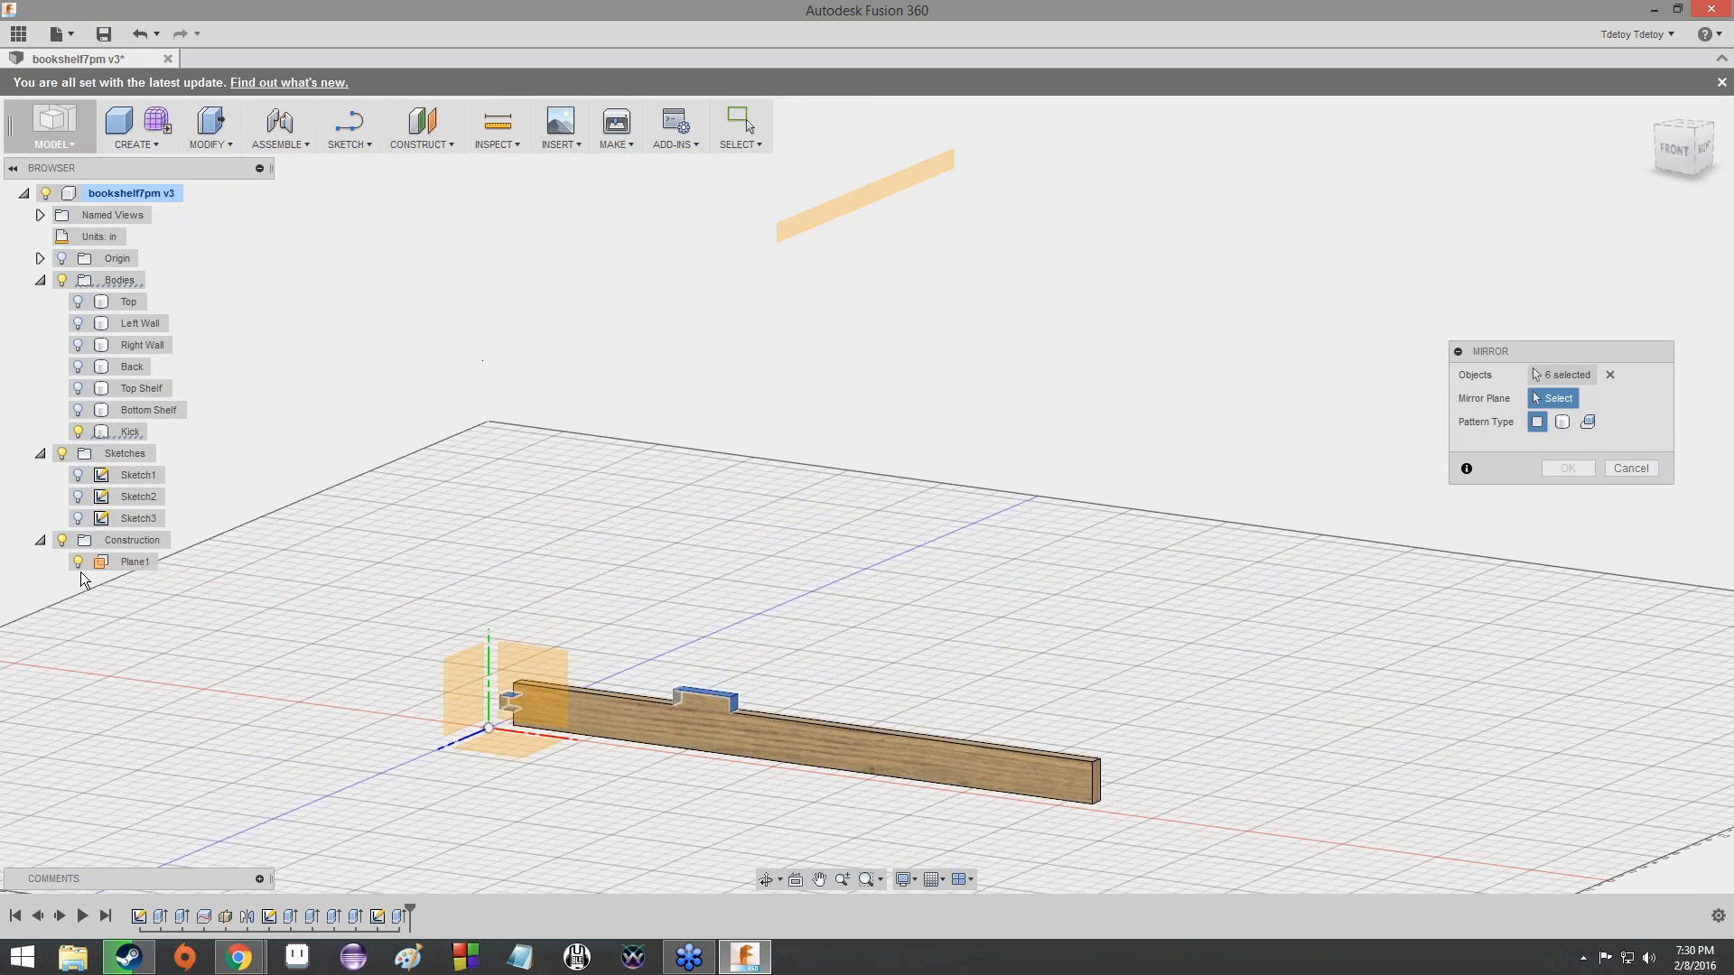
{"action": "left_click", "coordinate": [124, 566]}
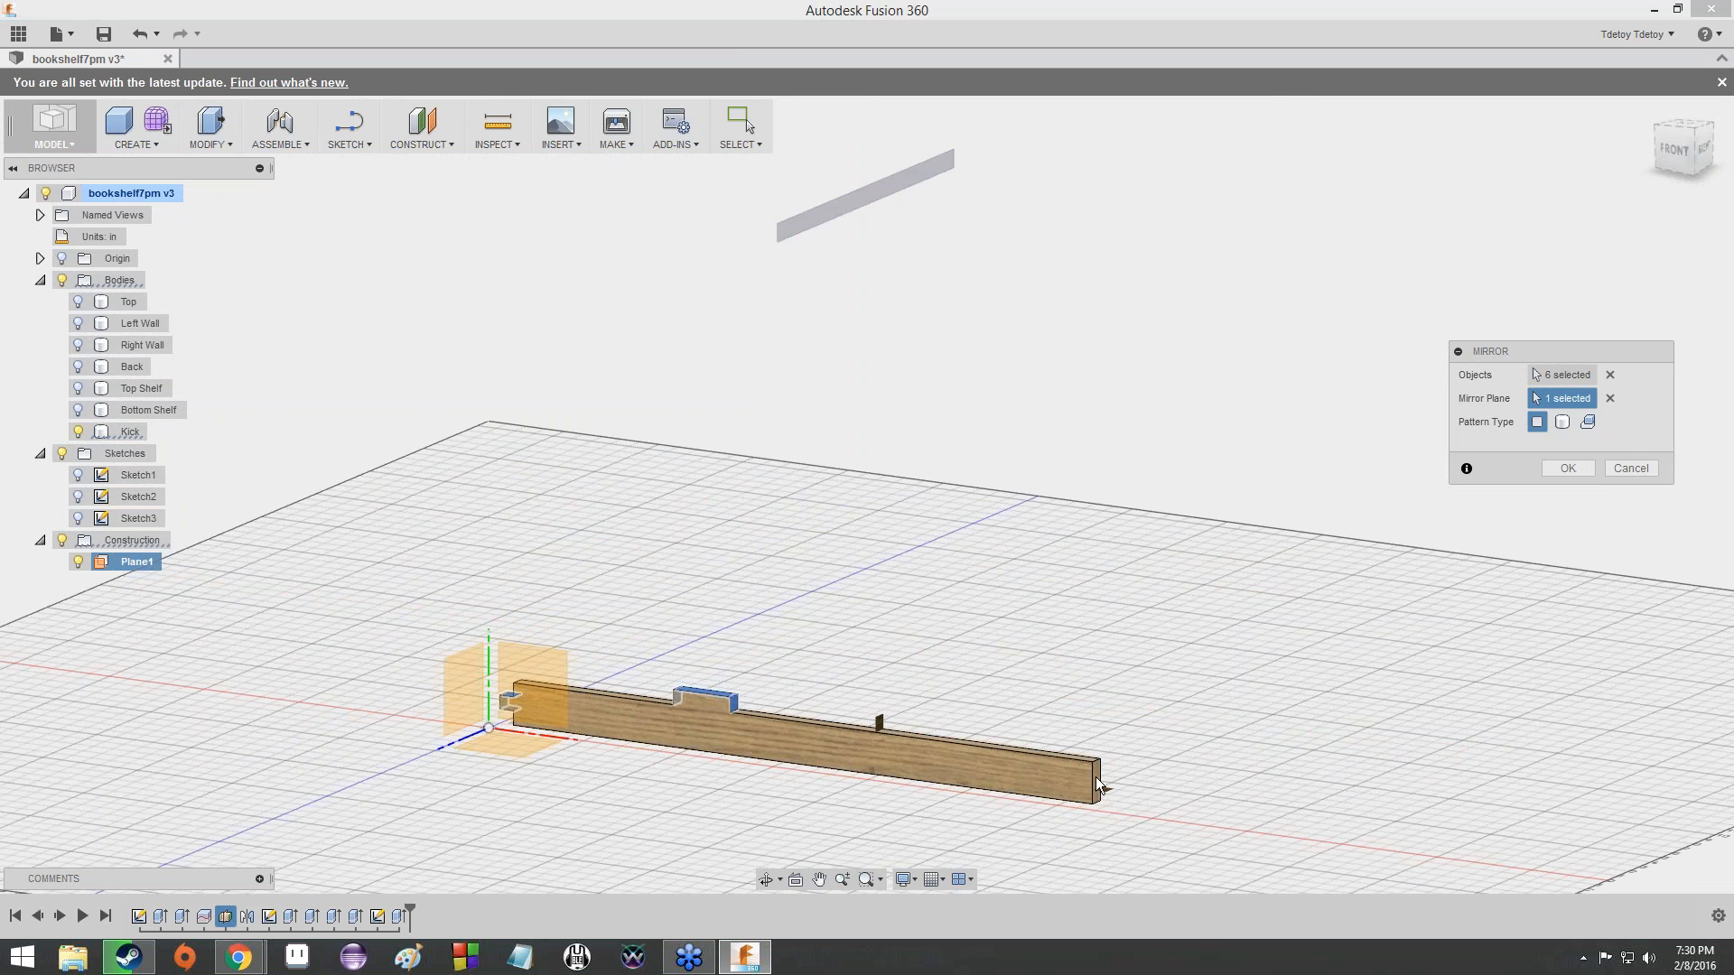
- Check the mirror preview along the Kick and complete the mirror of both tabs onto the board's other half
{"action": "mouse_move", "coordinate": [1680, 154]}
{"action": "left_mouse_down"}
{"action": "mouse_move", "coordinate": [1655, 132]}
{"action": "mouse_move", "coordinate": [1636, 185]}
{"action": "left_mouse_up"}
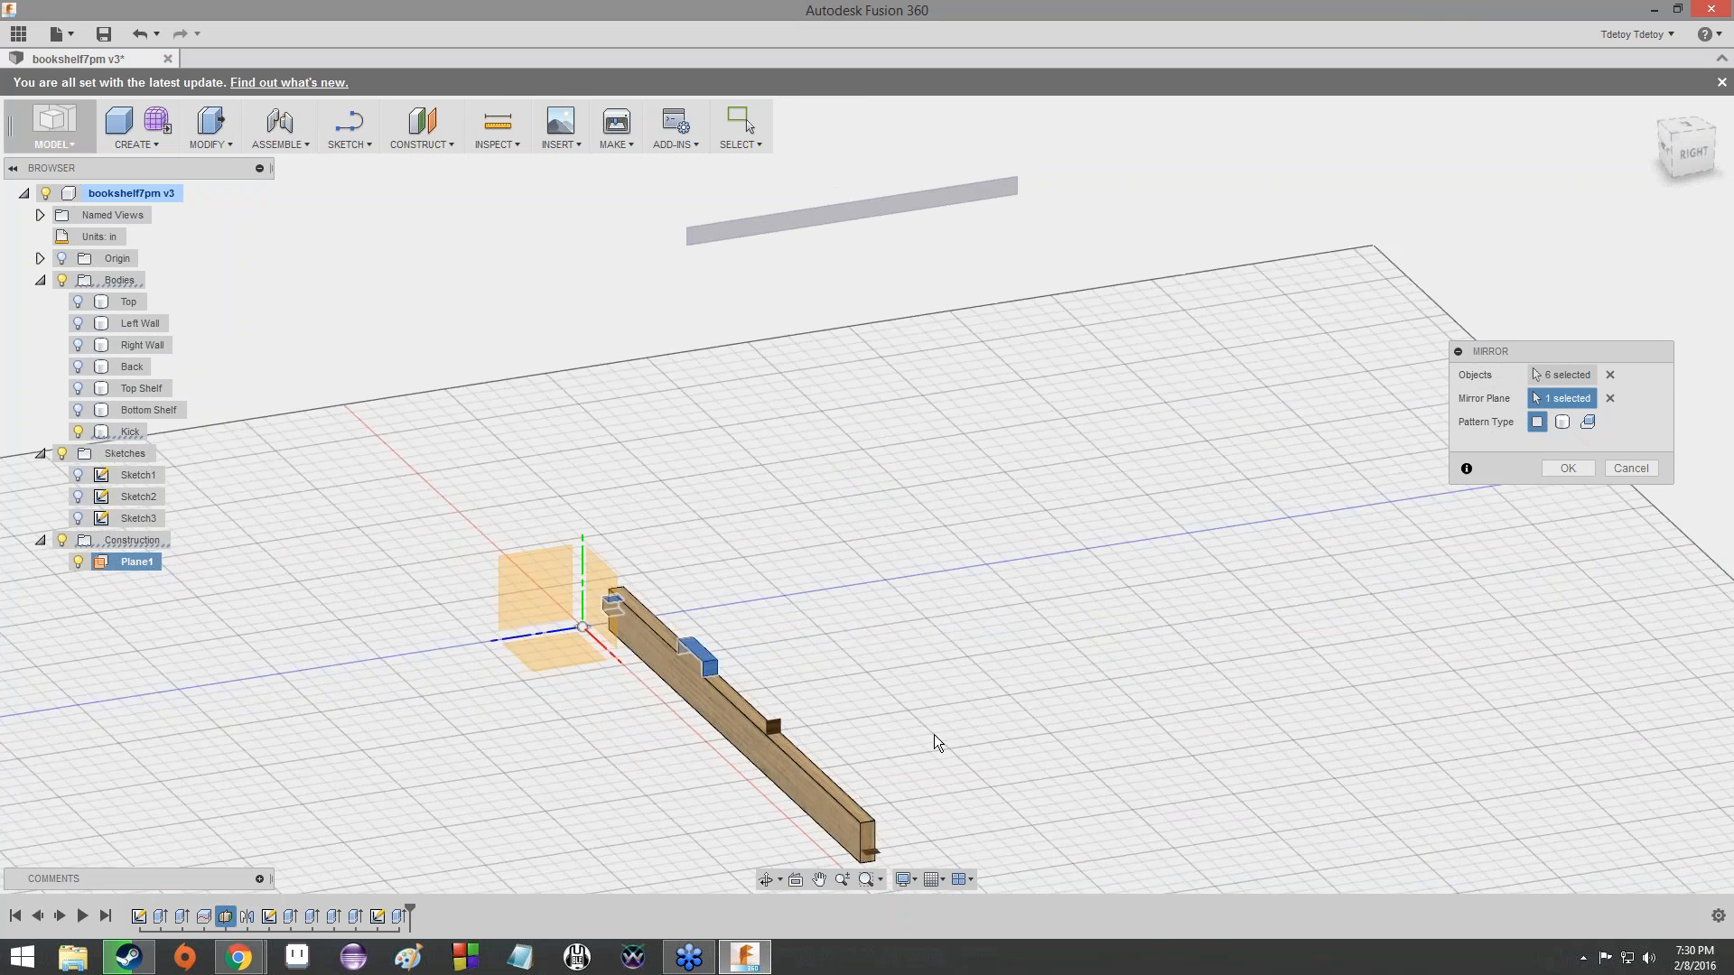
{"action": "scroll", "coordinate": [934, 734], "scroll_direction": "down", "scroll_amount": 2}
{"action": "scroll", "coordinate": [914, 782], "scroll_direction": "up", "scroll_amount": 5}
{"action": "scroll", "coordinate": [870, 714], "scroll_direction": "down", "scroll_amount": 2}
{"action": "middle_click_drag", "start_coordinate": [870, 713], "coordinate": [872, 288]}
{"action": "scroll", "coordinate": [916, 542], "scroll_direction": "up", "scroll_amount": 6}
{"action": "scroll", "coordinate": [899, 560], "scroll_direction": "down", "scroll_amount": 1}
{"action": "scroll", "coordinate": [871, 294], "scroll_direction": "up", "scroll_amount": 5}
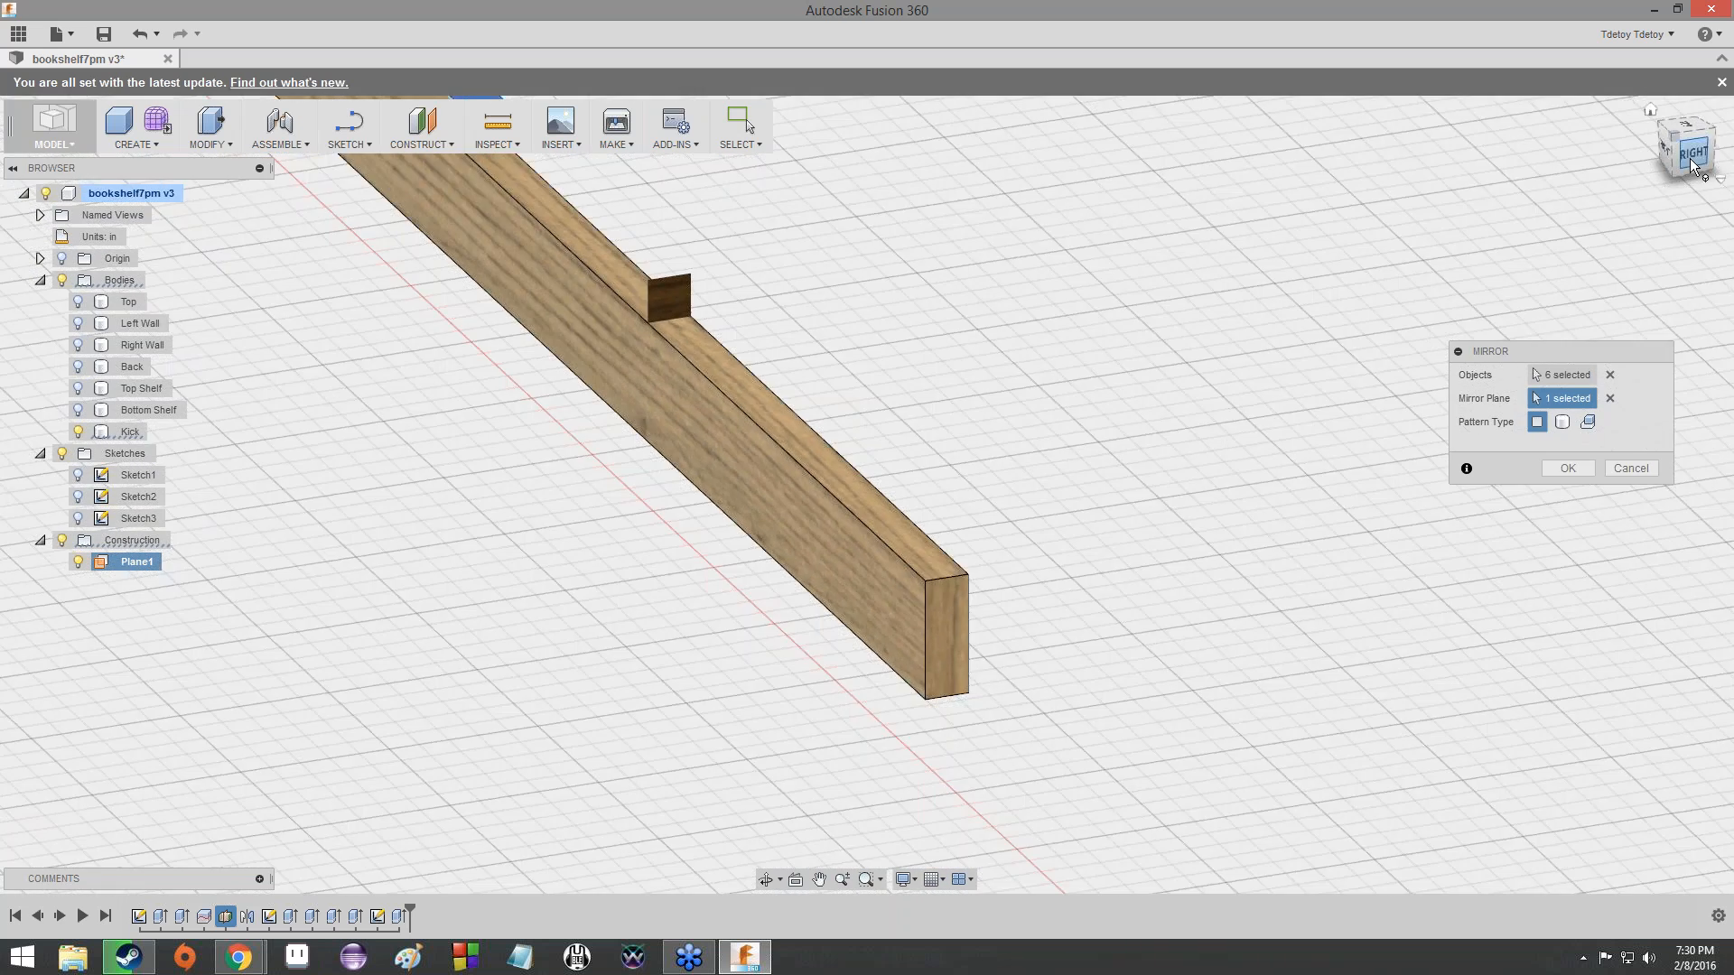
{"action": "mouse_move", "coordinate": [1681, 154]}
{"action": "left_mouse_down"}
{"action": "mouse_move", "coordinate": [1673, 83]}
{"action": "mouse_move", "coordinate": [1663, 149]}
{"action": "mouse_move", "coordinate": [1630, 164]}
{"action": "mouse_move", "coordinate": [1566, 122]}
{"action": "mouse_move", "coordinate": [1575, 76]}
{"action": "mouse_move", "coordinate": [1626, 68]}
{"action": "mouse_move", "coordinate": [1584, 79]}
{"action": "mouse_move", "coordinate": [1588, 119]}
{"action": "mouse_move", "coordinate": [1661, 149]}
{"action": "mouse_move", "coordinate": [1705, 110]}
{"action": "left_mouse_up"}
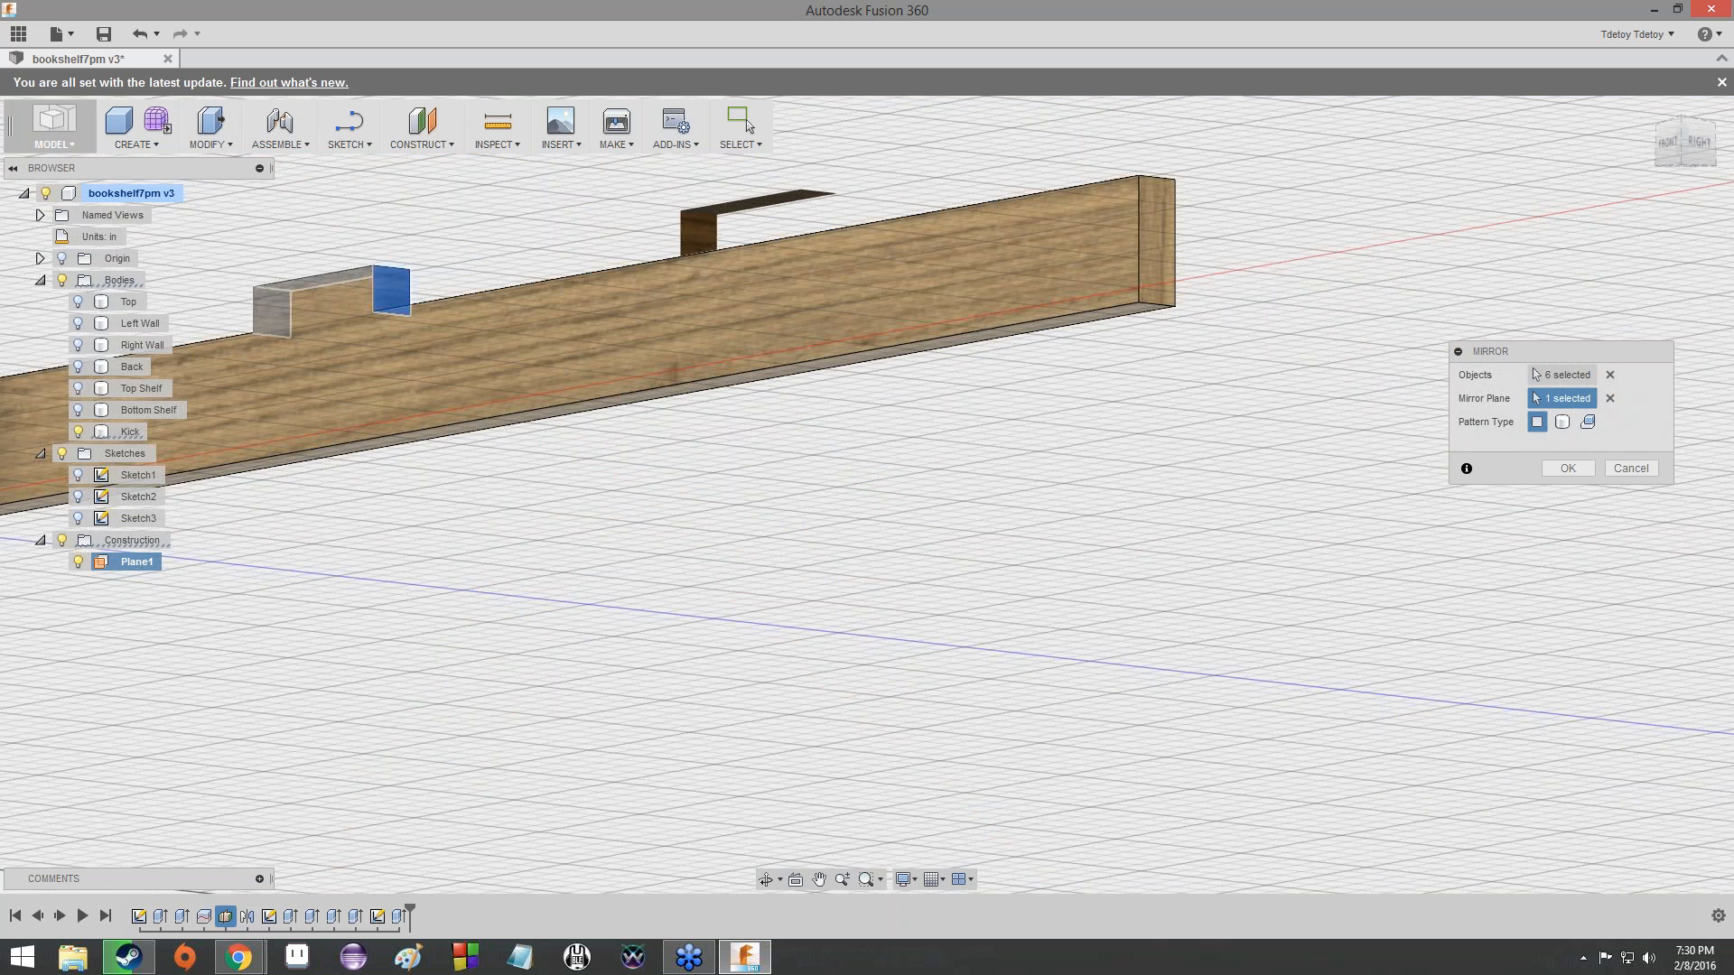
{"action": "left_click", "coordinate": [1568, 468]}
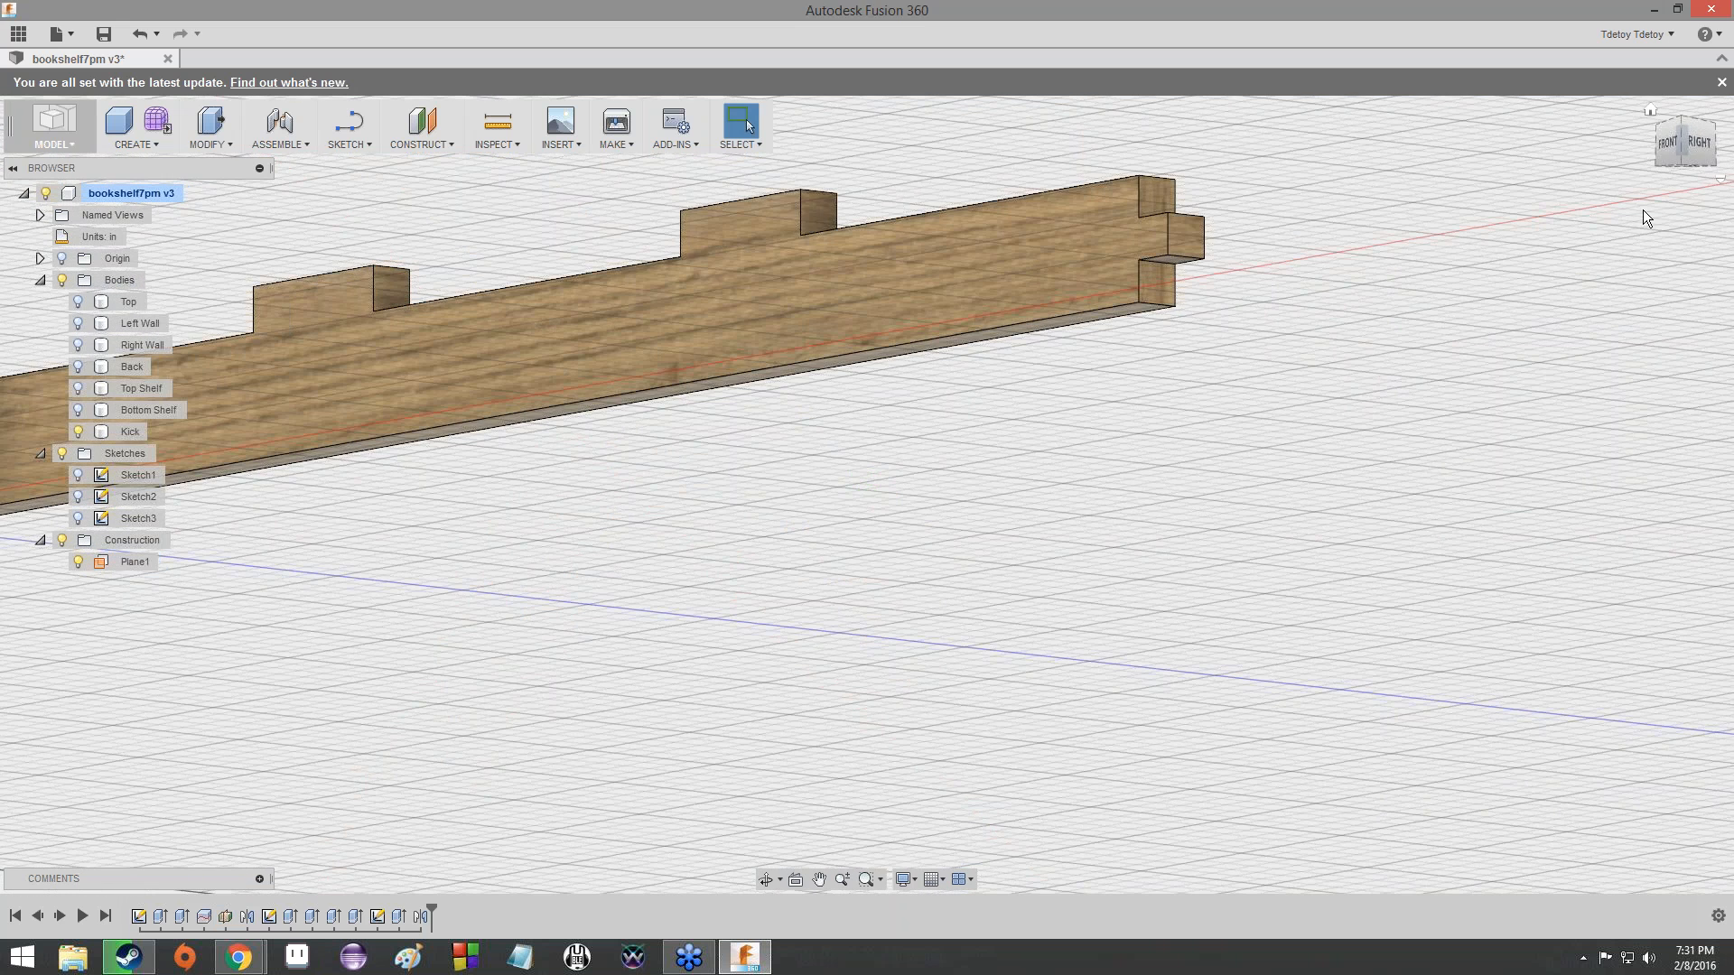
- Examine the whole Kick with its original and mirrored tabs from below and from the front
{"action": "scroll", "coordinate": [524, 329], "scroll_direction": "up", "scroll_amount": 4}
{"action": "scroll", "coordinate": [591, 322], "scroll_direction": "down", "scroll_amount": 7}
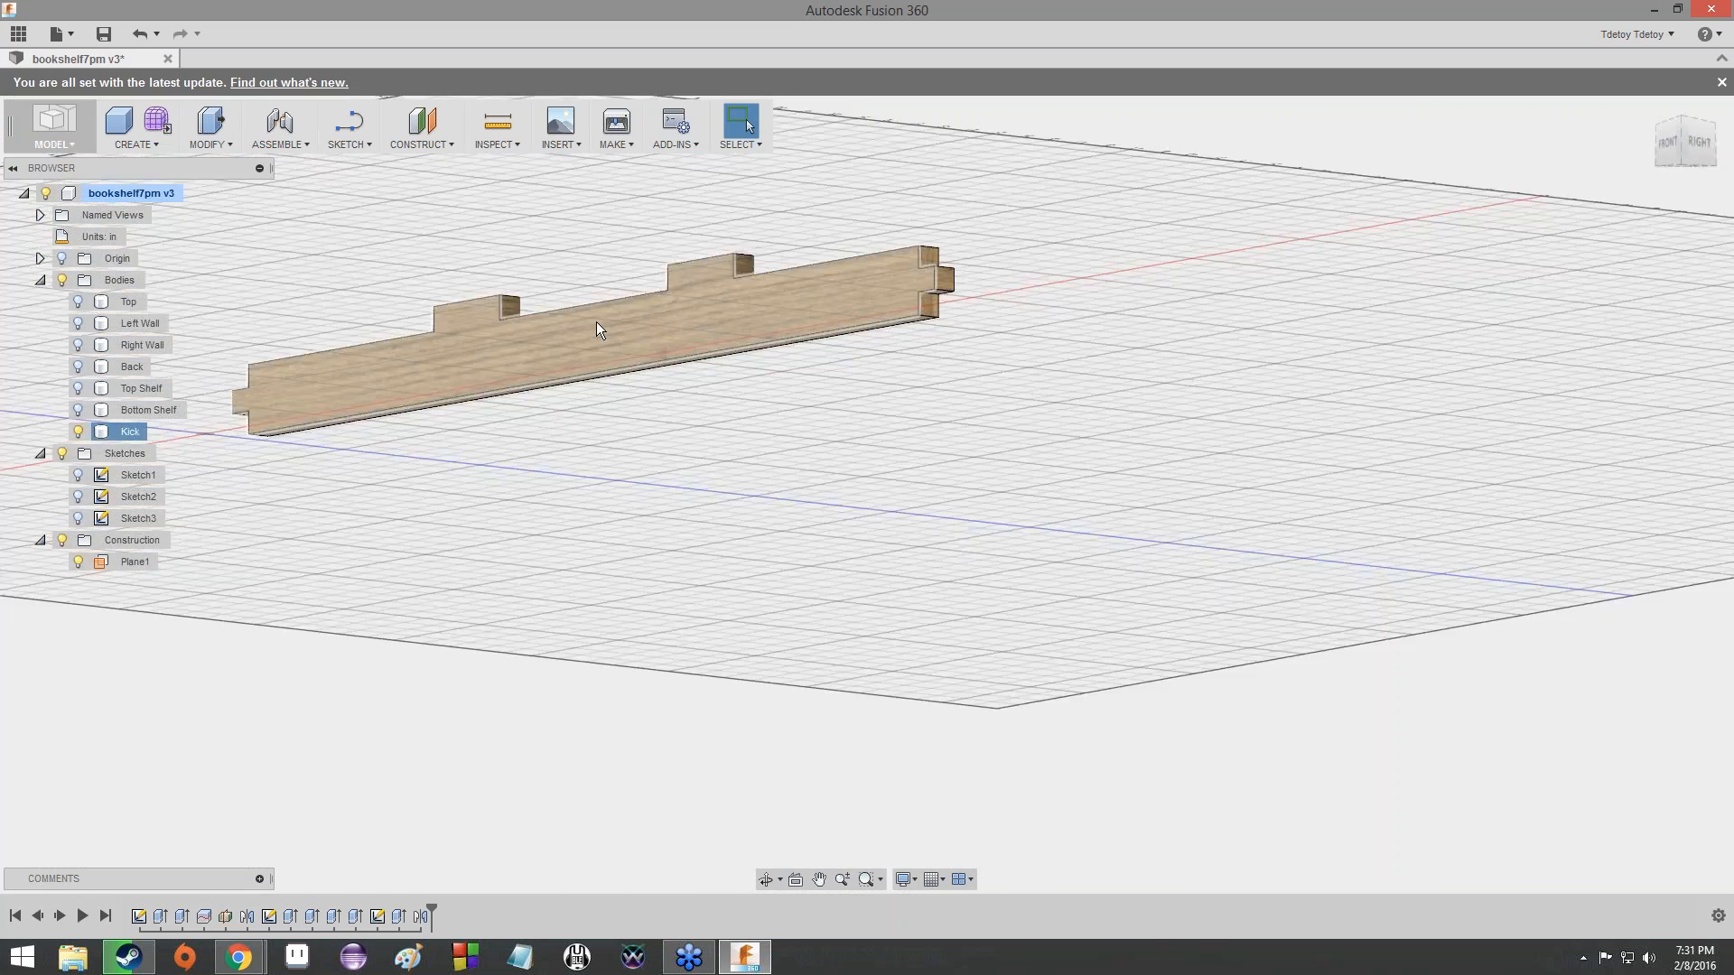
{"action": "scroll", "coordinate": [652, 319], "scroll_direction": "down", "scroll_amount": 2}
{"action": "middle_click_drag", "start_coordinate": [652, 320], "coordinate": [704, 548]}
{"action": "left_click_drag", "start_coordinate": [1671, 156], "coordinate": [102, 204]}
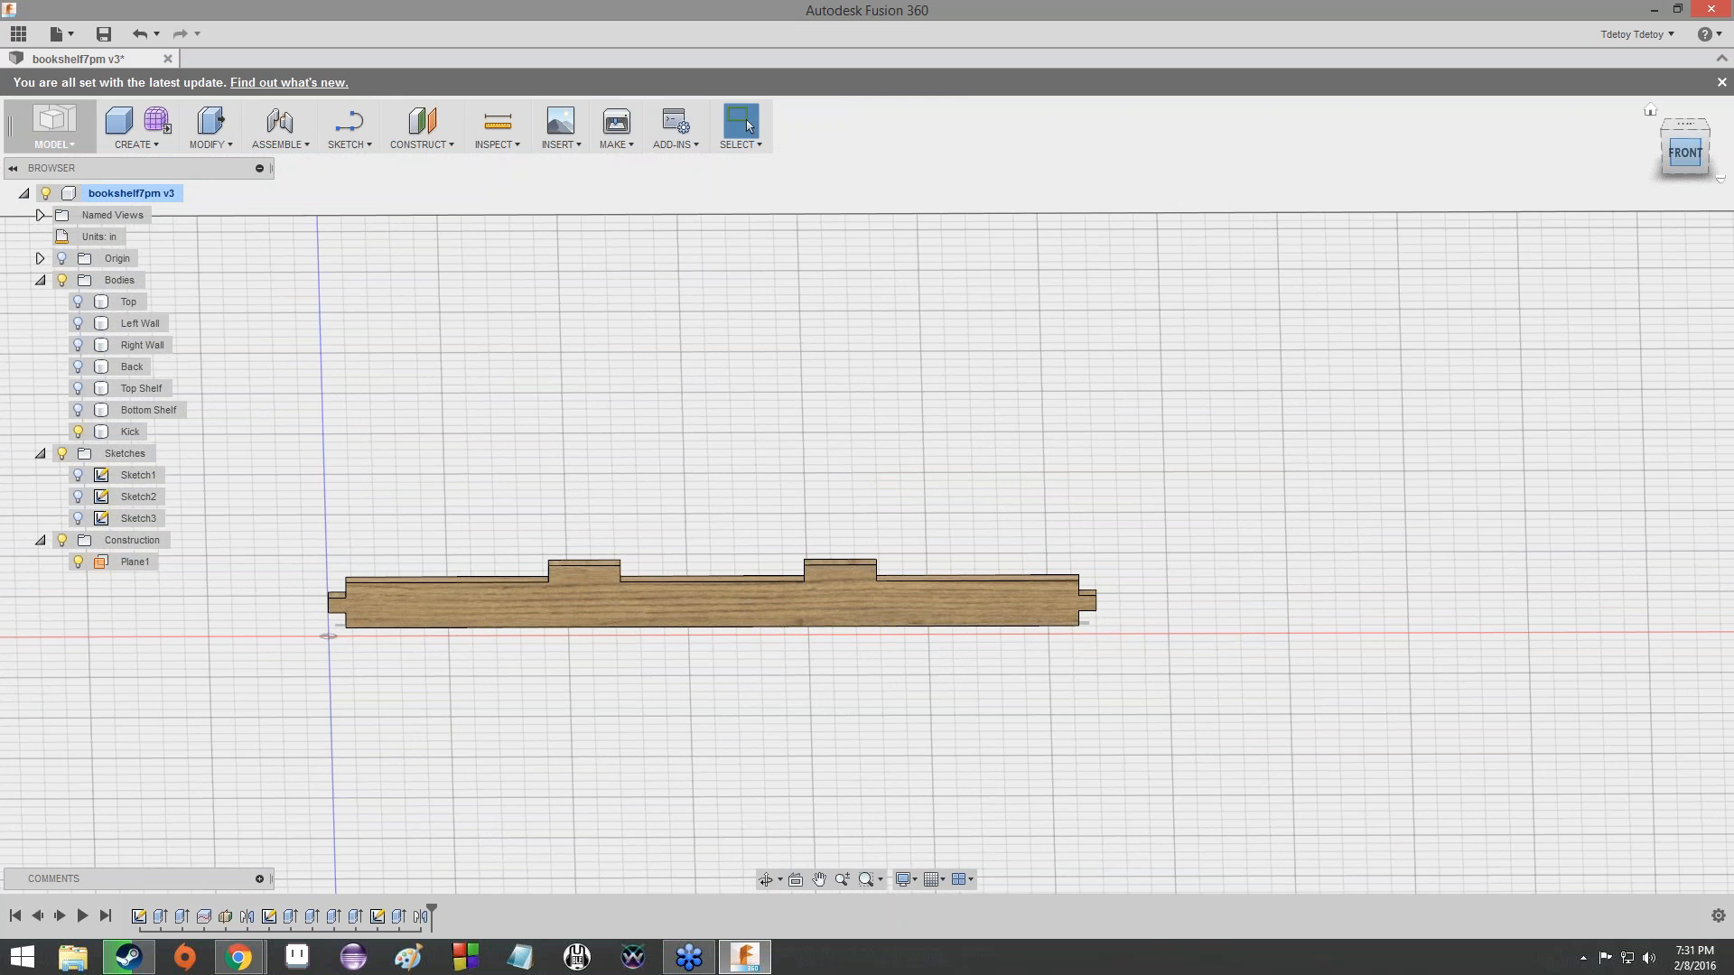
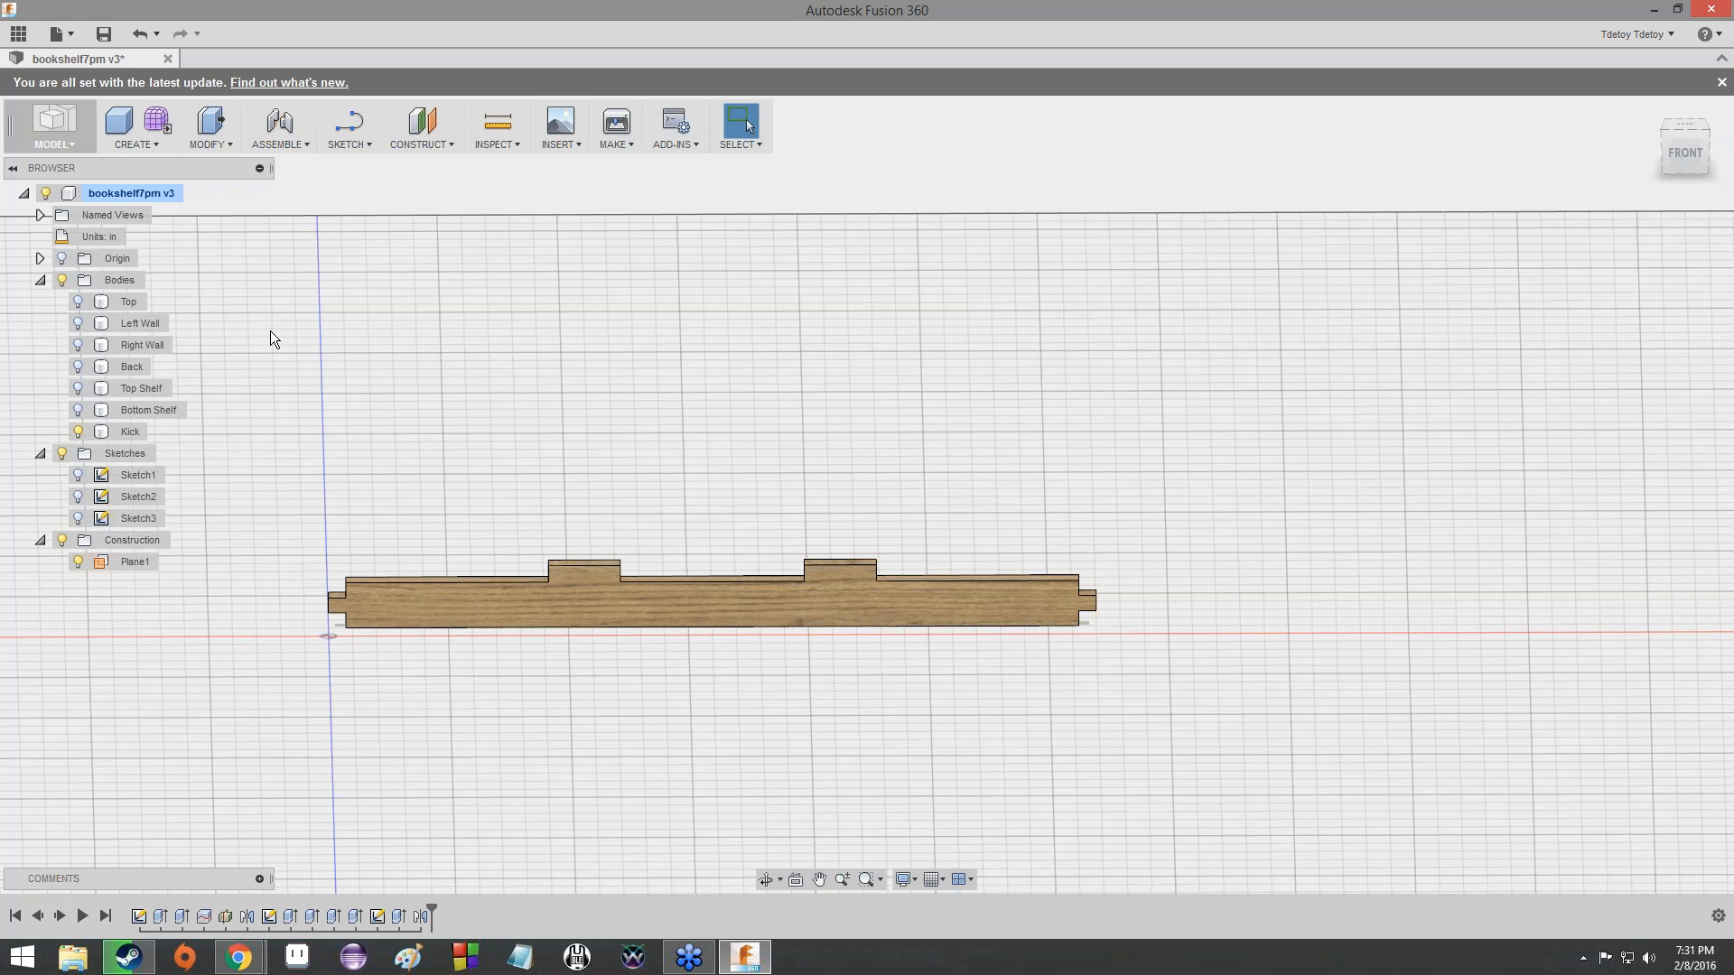
- Show the Right Wall and Left Wall bodies and check how the Kick fits between them
{"action": "left_click", "coordinate": [80, 344]}
{"action": "left_click", "coordinate": [79, 324]}
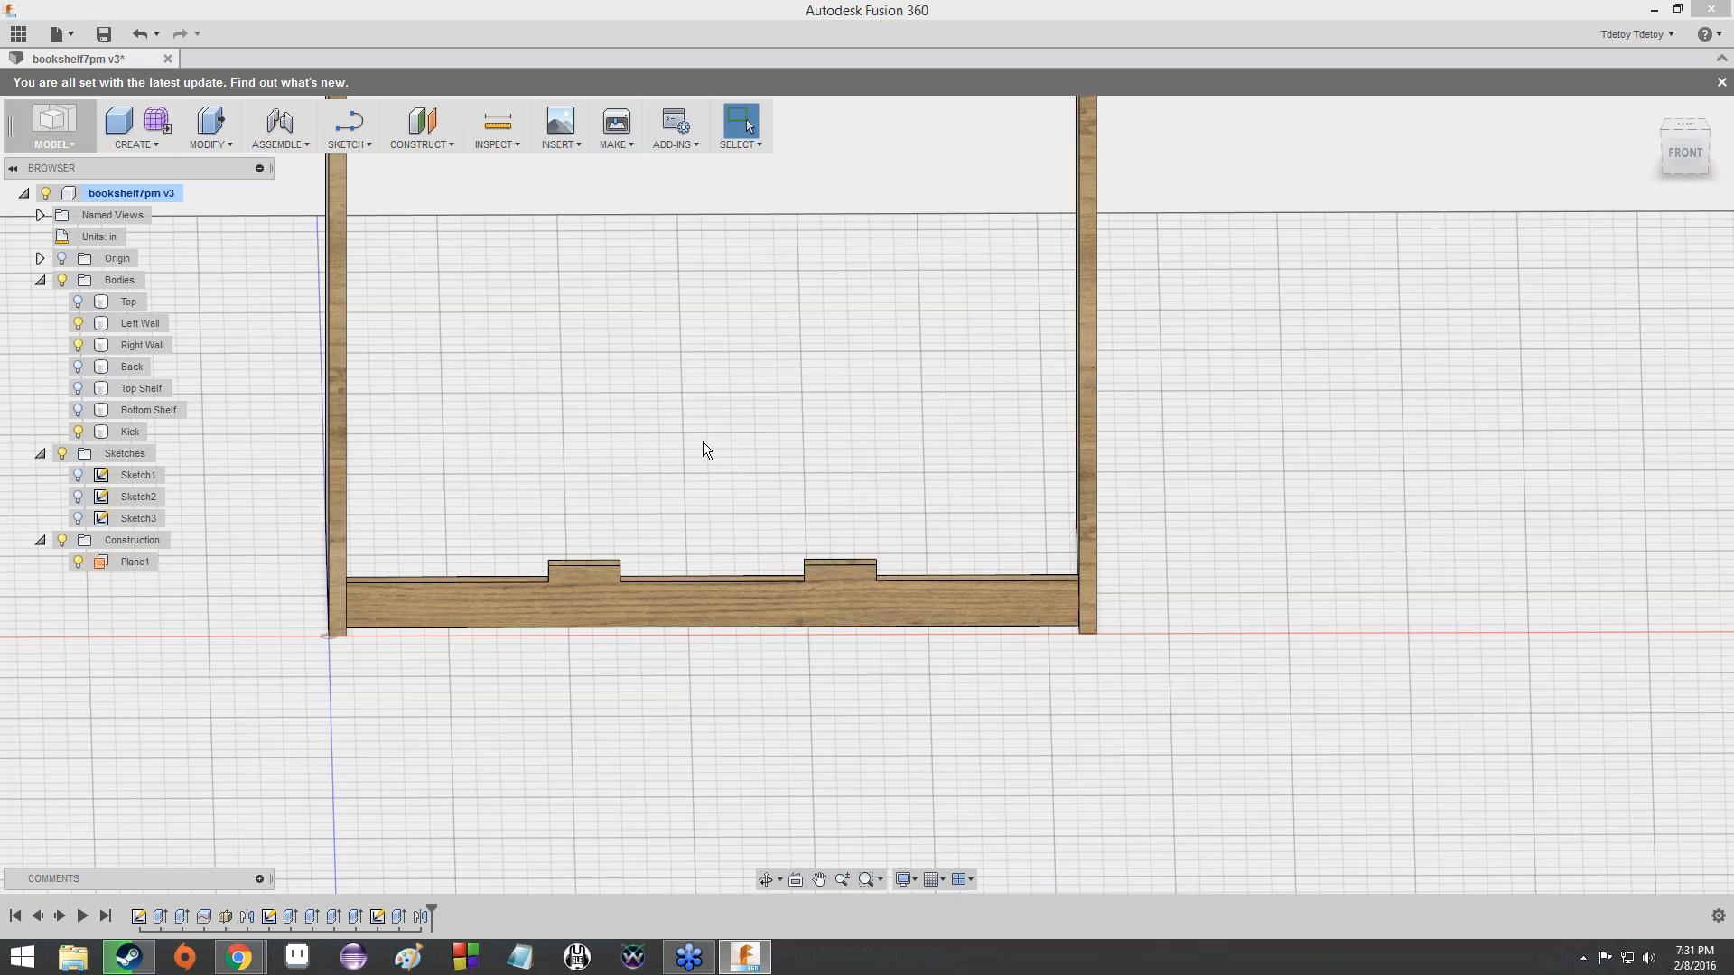
{"action": "scroll", "coordinate": [703, 443], "scroll_direction": "up", "scroll_amount": 3}
{"action": "scroll", "coordinate": [703, 442], "scroll_direction": "down", "scroll_amount": 5}
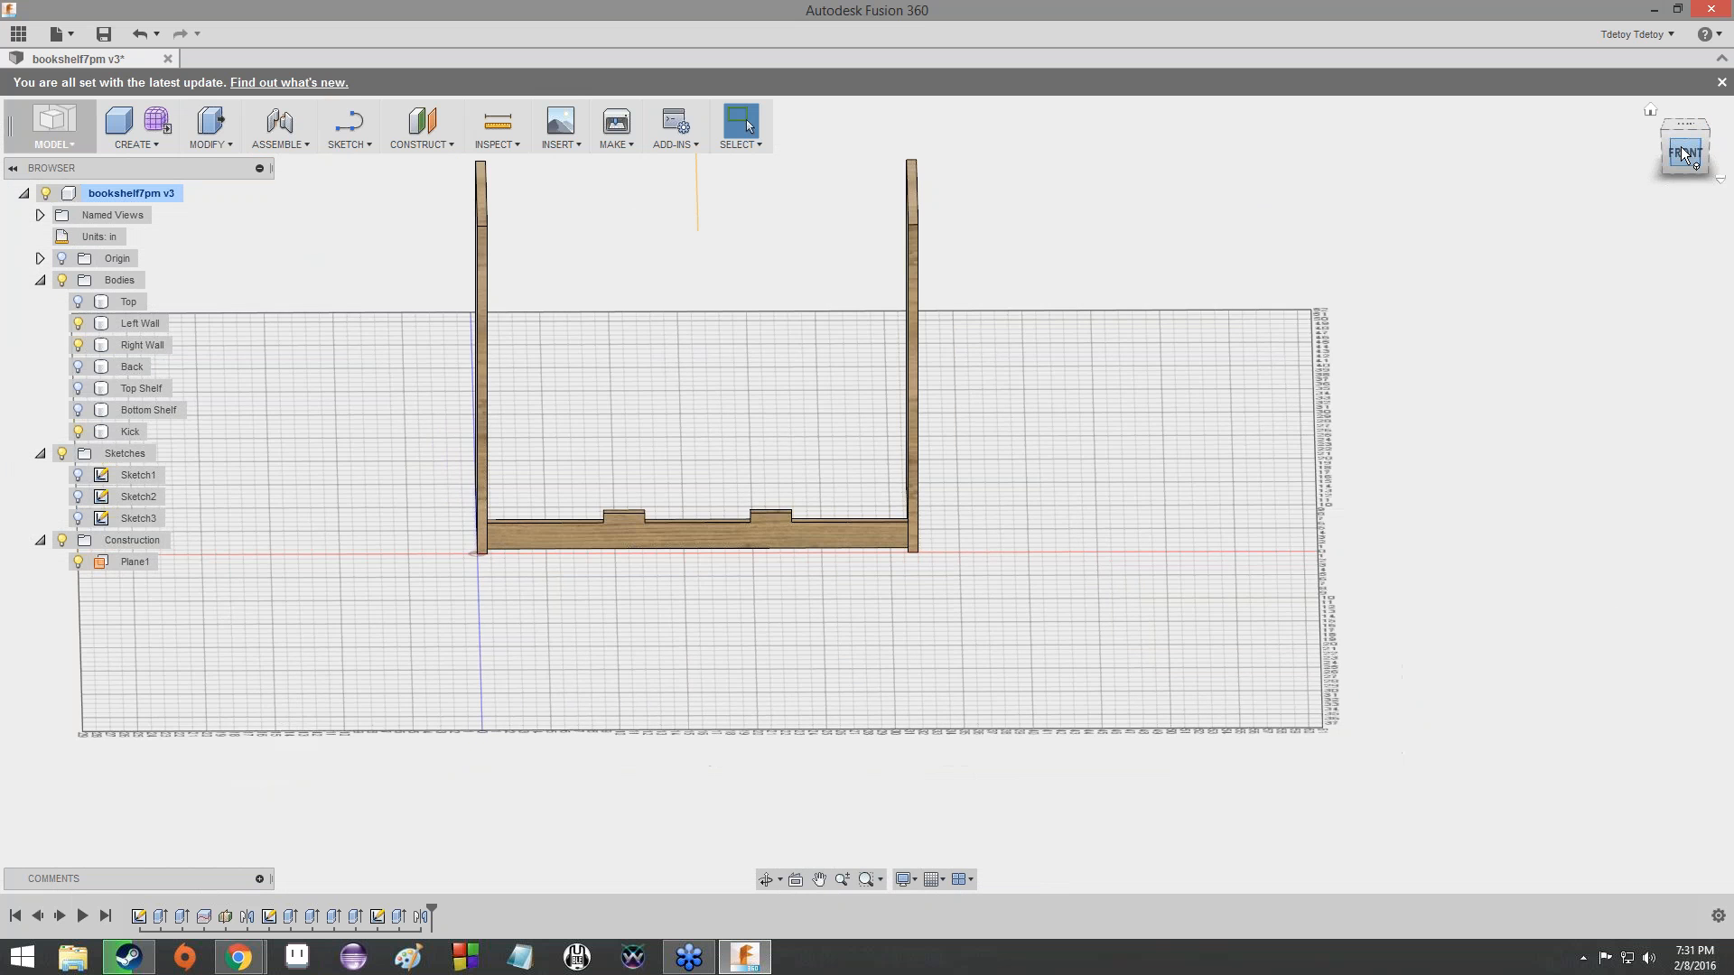
{"action": "left_click_drag", "start_coordinate": [1687, 152], "coordinate": [1670, 171]}
{"action": "middle_click_drag", "start_coordinate": [668, 469], "coordinate": [578, 361], "text": "shift"}
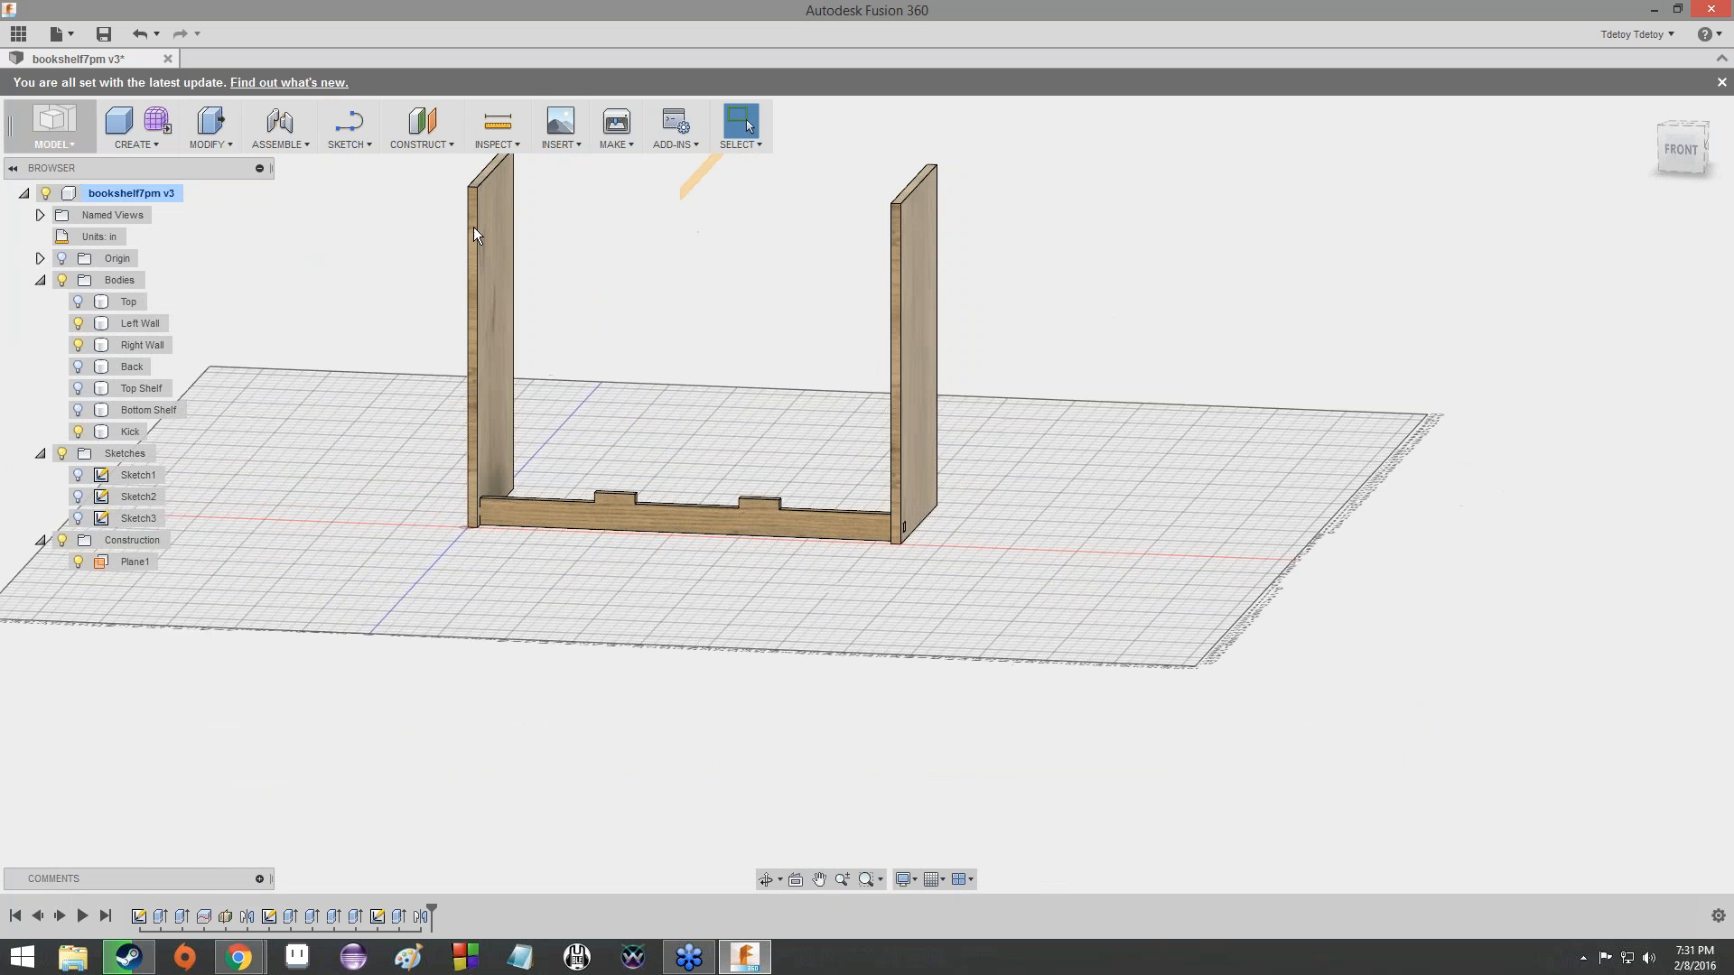
- Examine the outer faces of both walls where the Kick's end tabs pass through, from each side and the front
{"action": "left_click", "coordinate": [414, 146]}
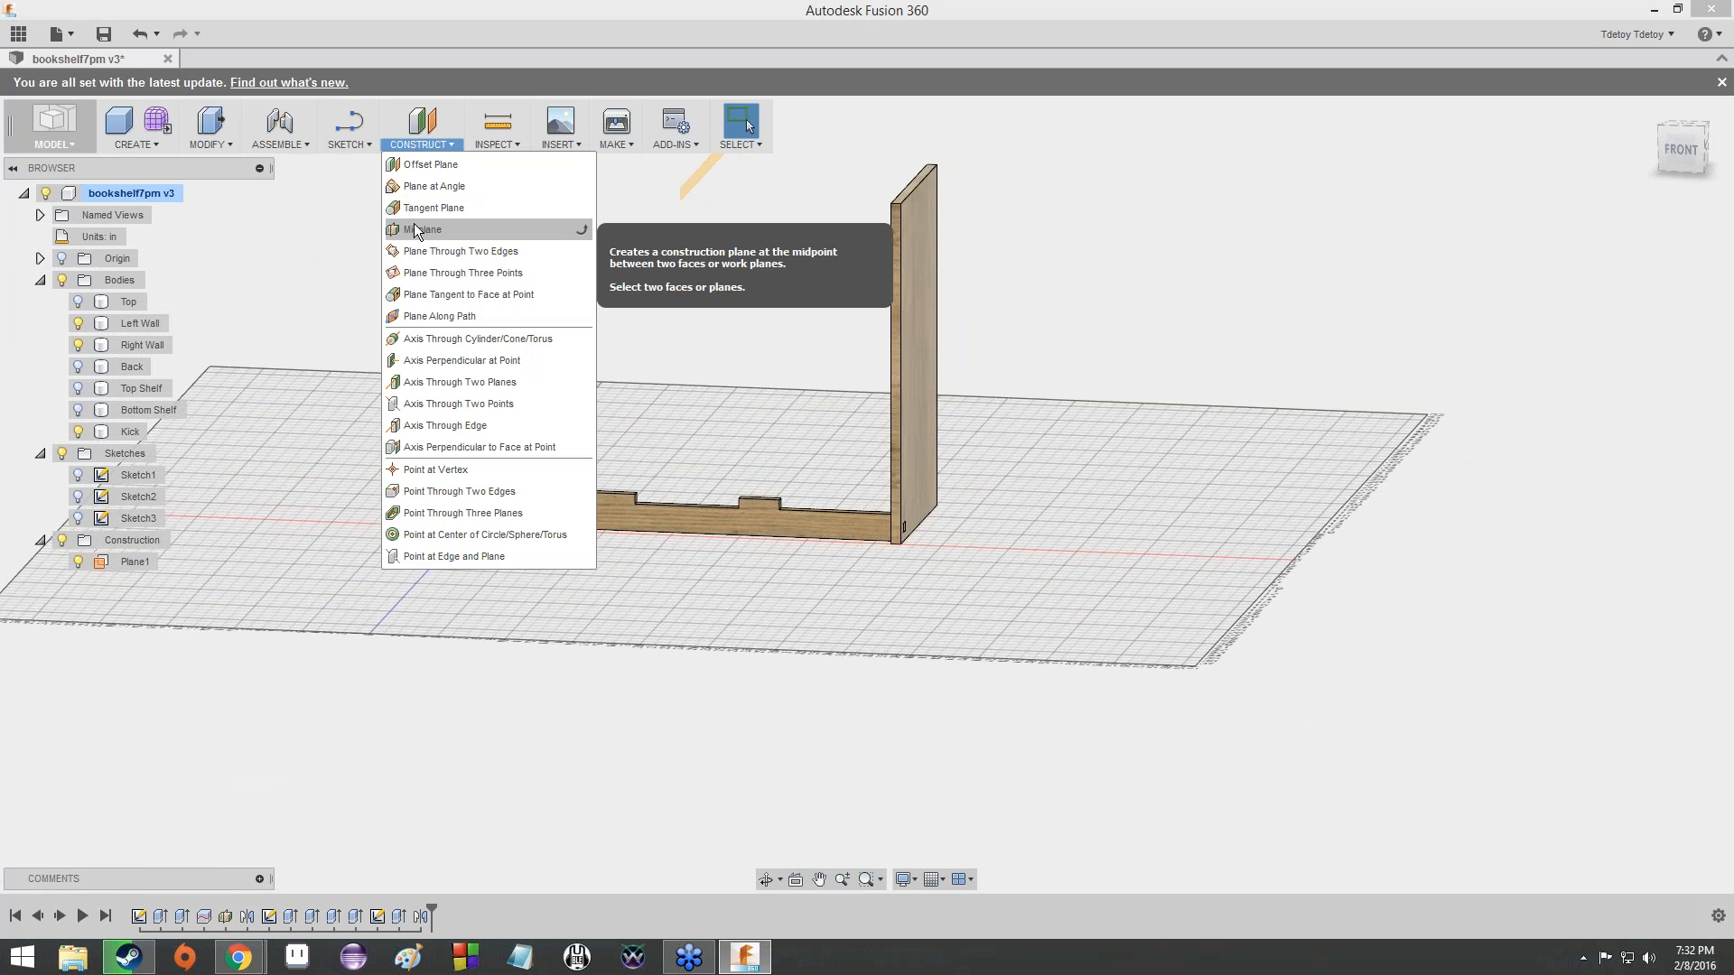
{"action": "key", "text": "Escape"}
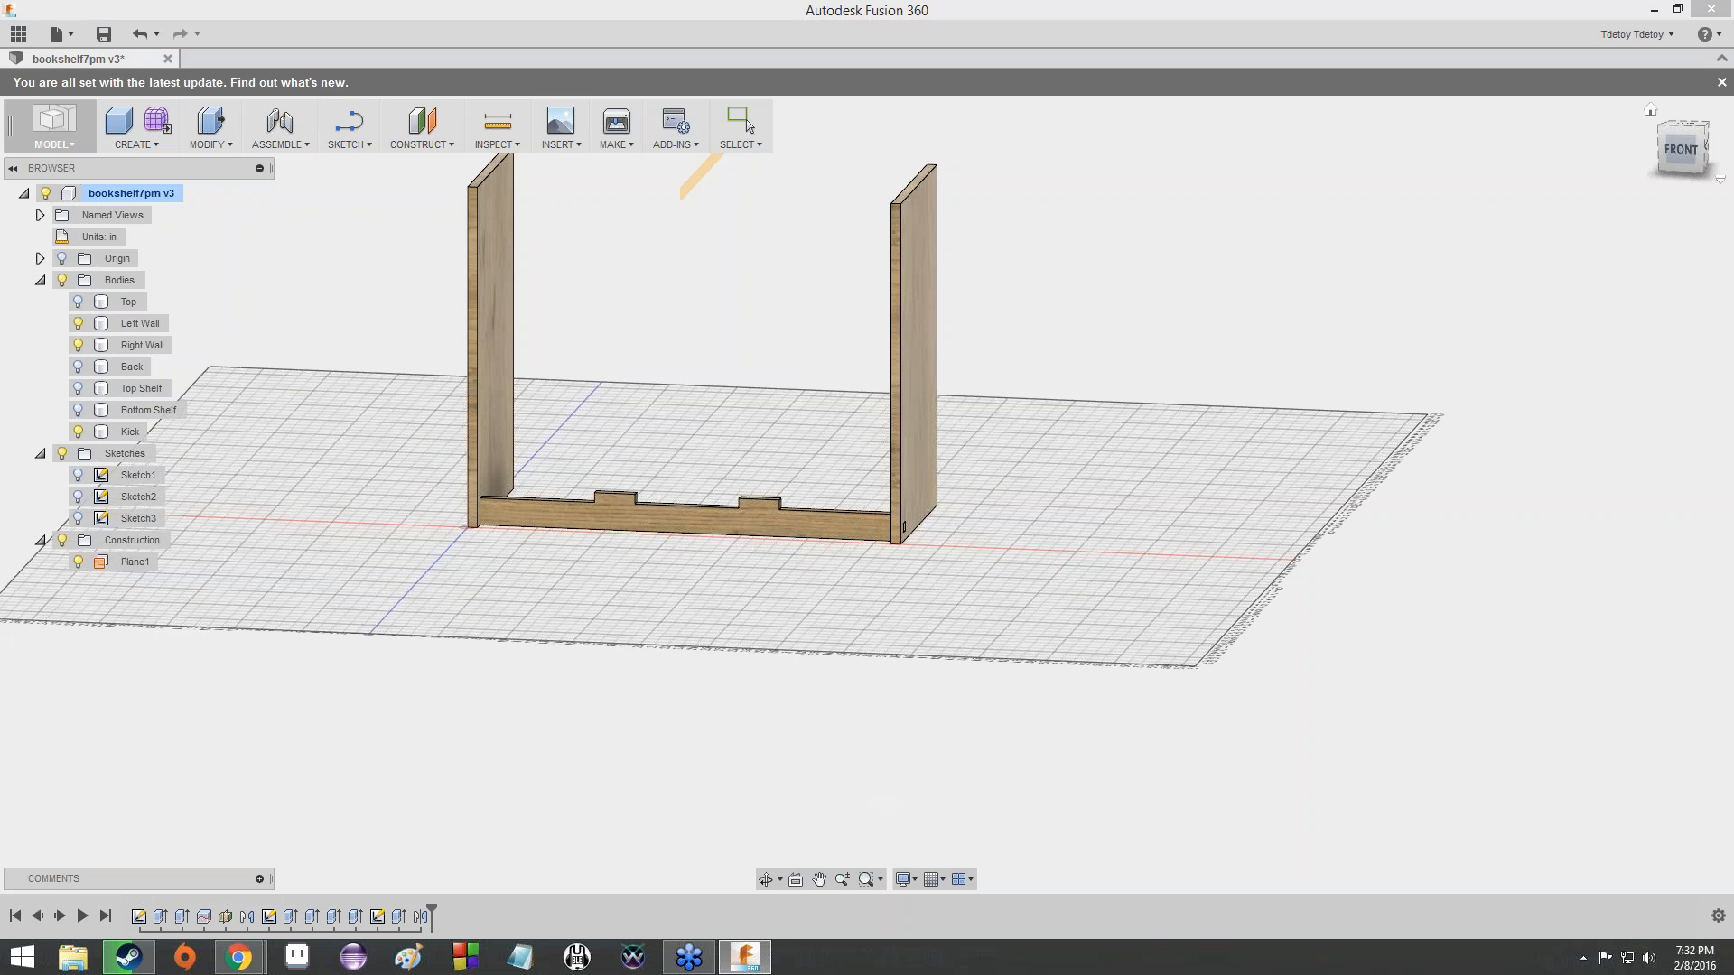
{"action": "left_click", "coordinate": [1693, 164]}
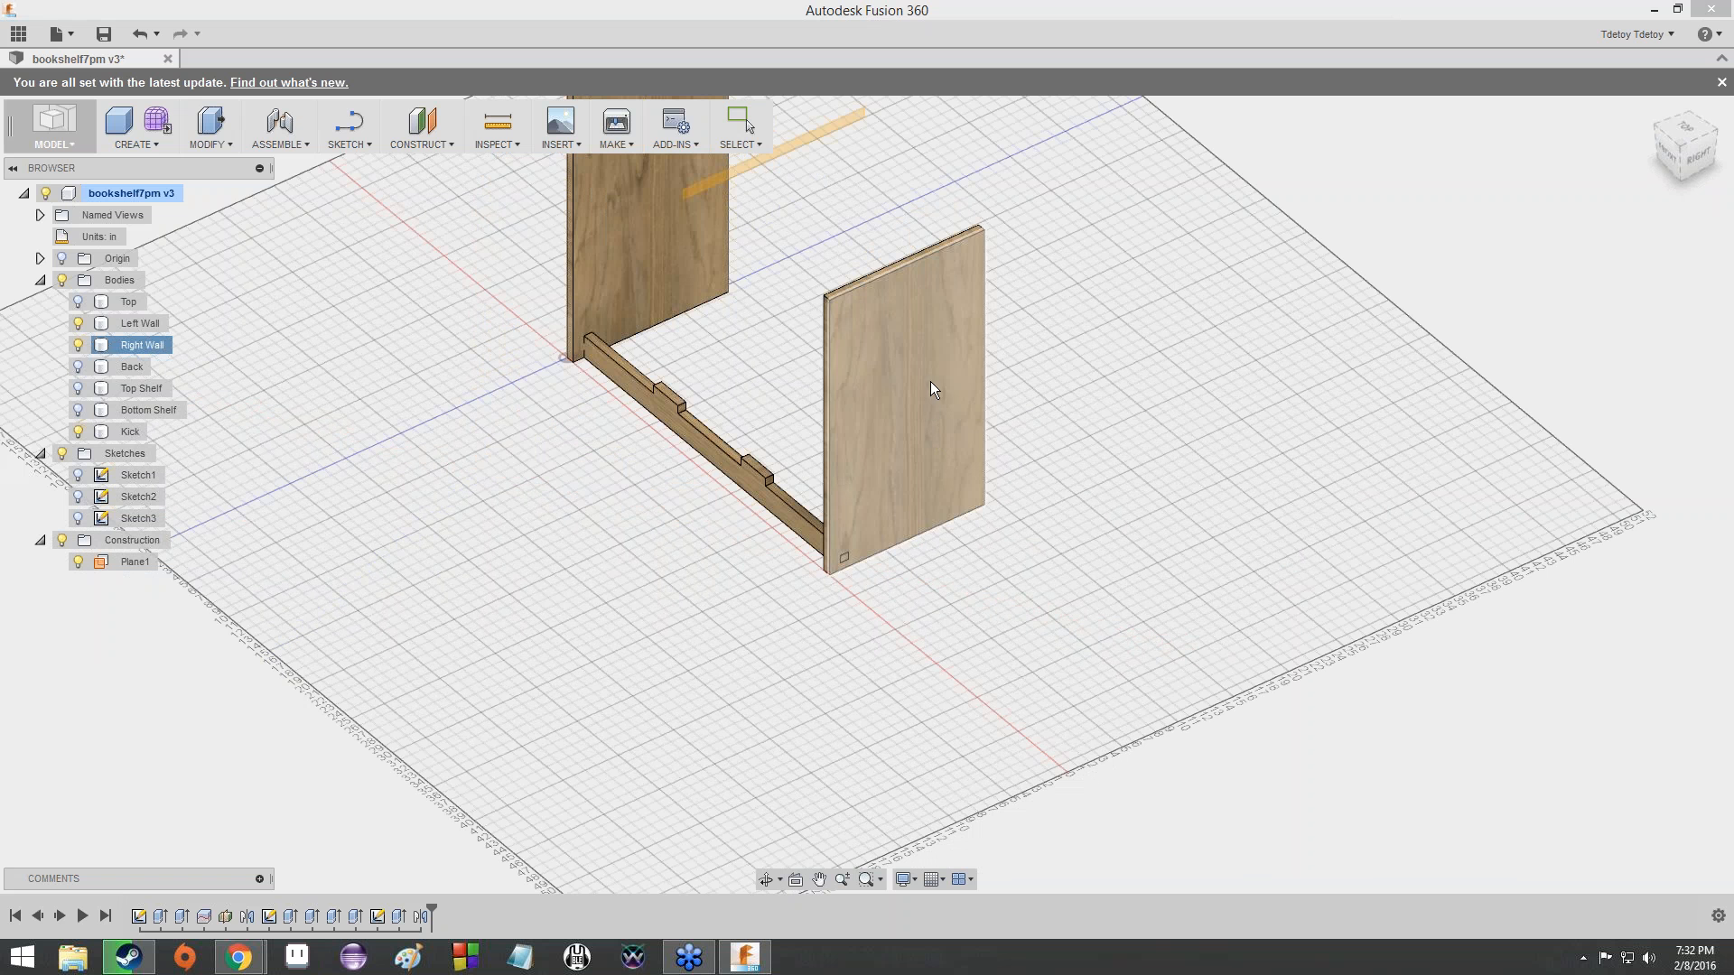
{"action": "left_click", "coordinate": [764, 873]}
{"action": "left_click_drag", "start_coordinate": [795, 759], "coordinate": [998, 437]}
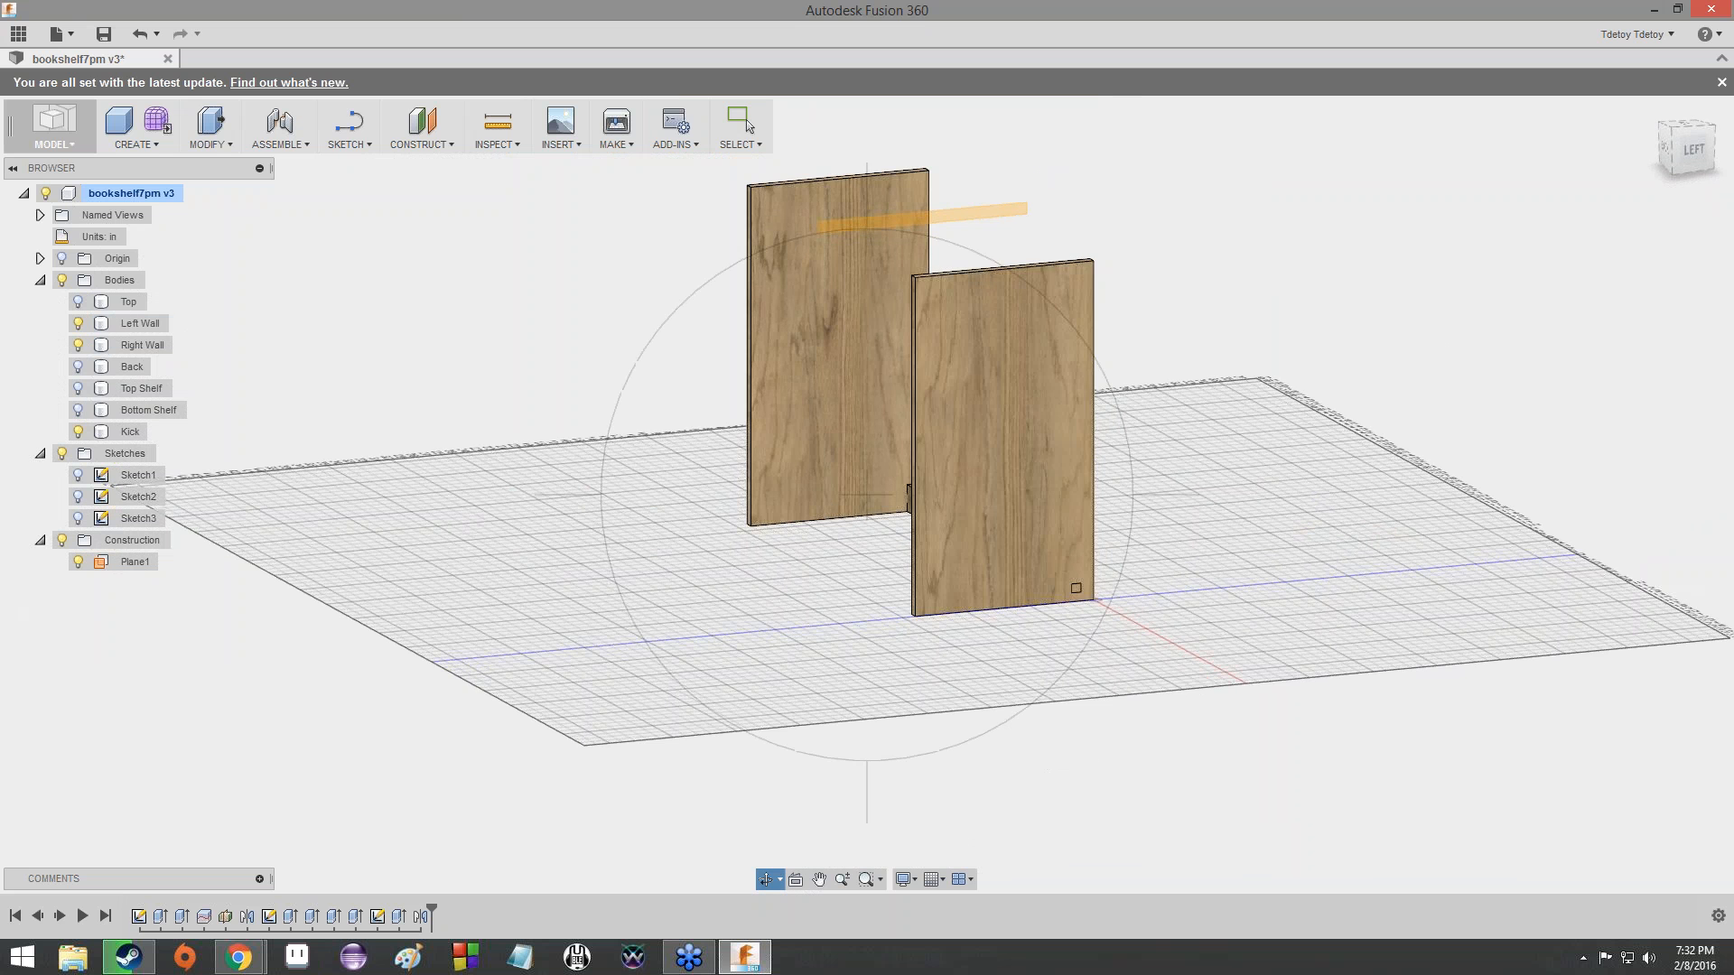
{"action": "left_click_drag", "start_coordinate": [763, 817], "coordinate": [882, 434]}
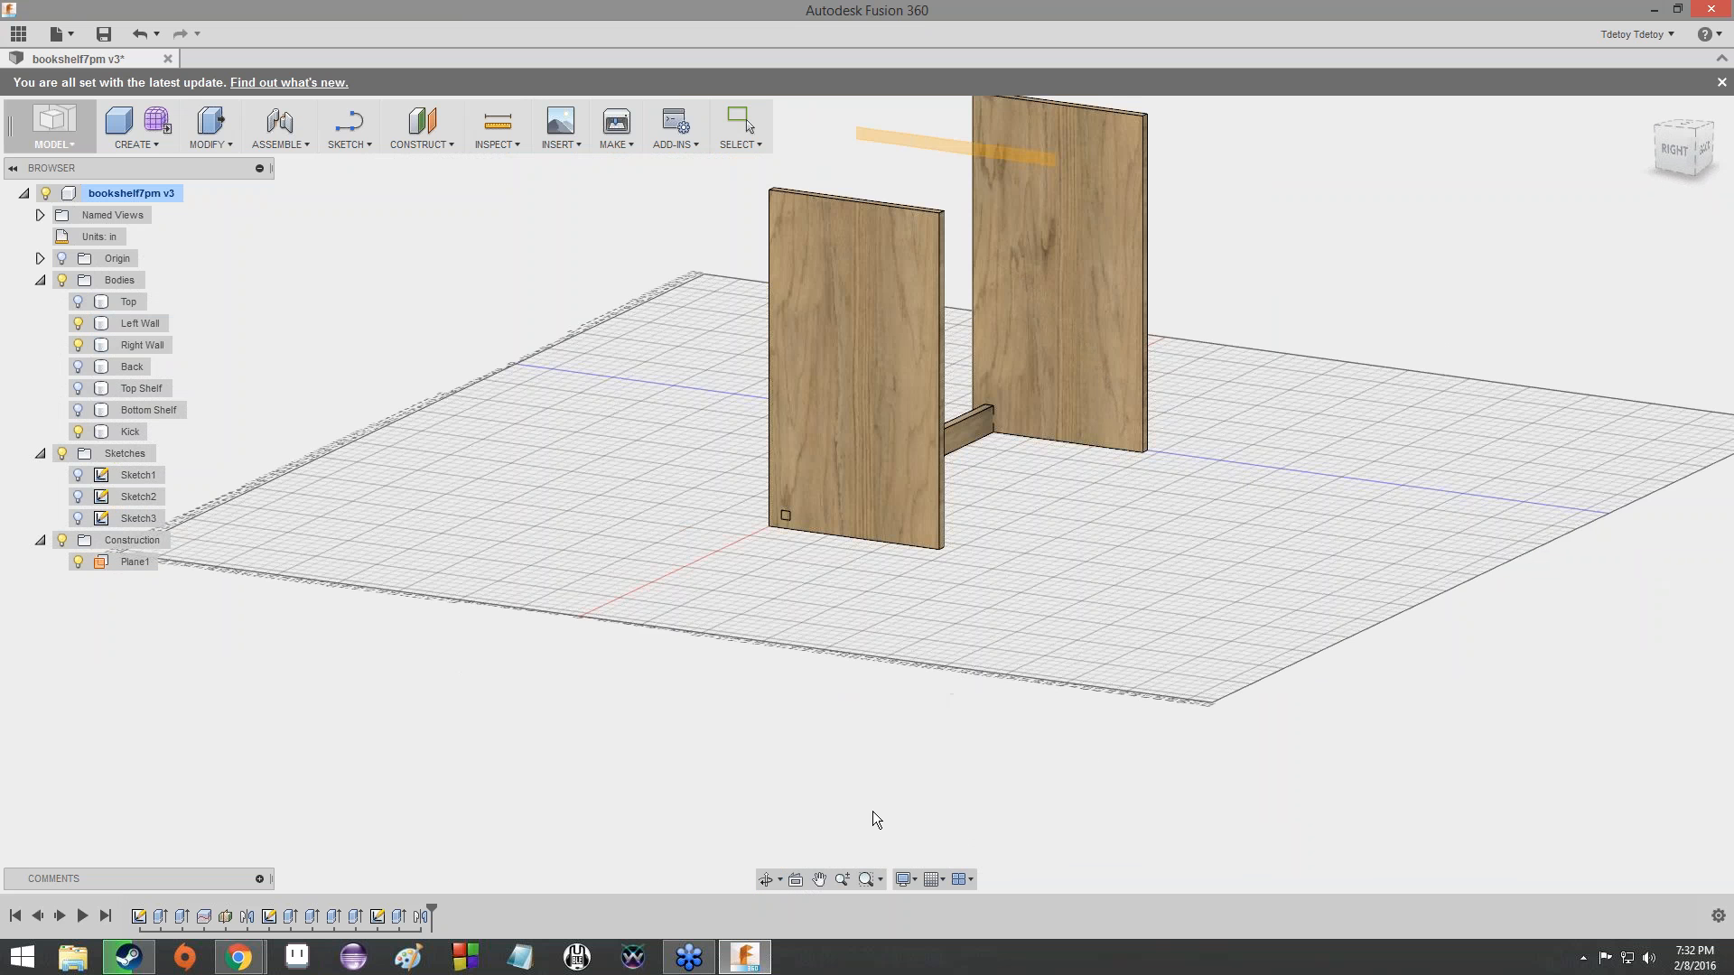
{"action": "left_click", "coordinate": [766, 880]}
{"action": "left_click_drag", "start_coordinate": [952, 631], "coordinate": [560, 605]}
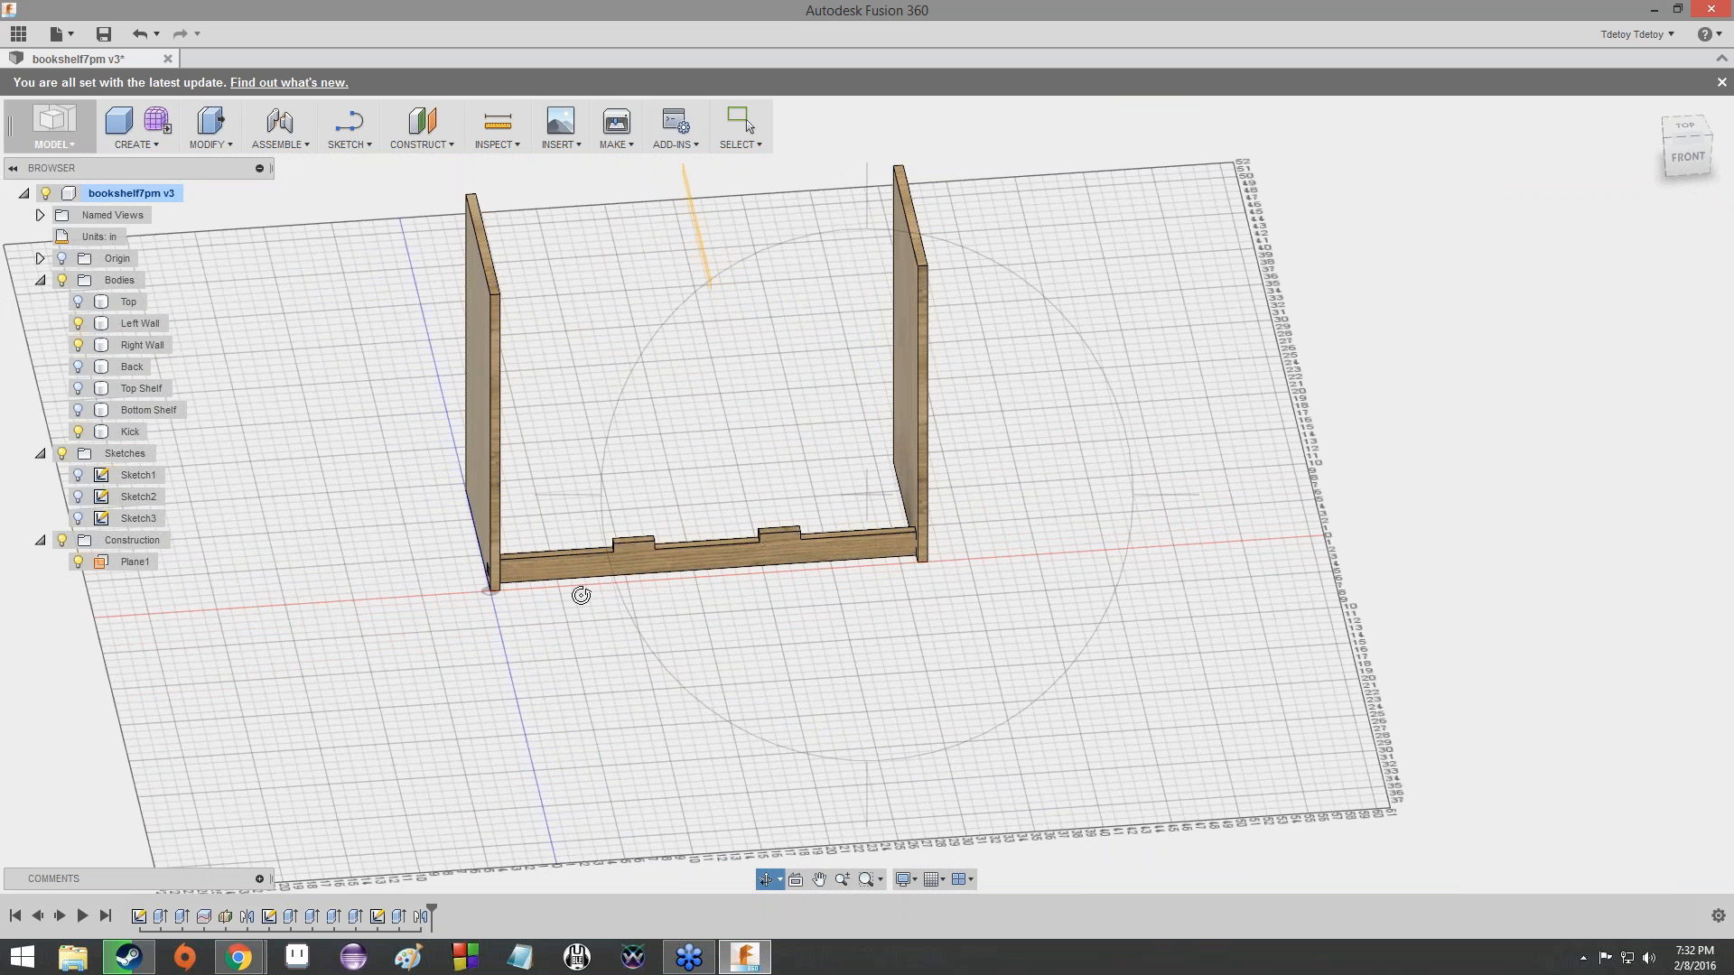
{"action": "left_click_drag", "start_coordinate": [580, 595], "coordinate": [812, 479]}
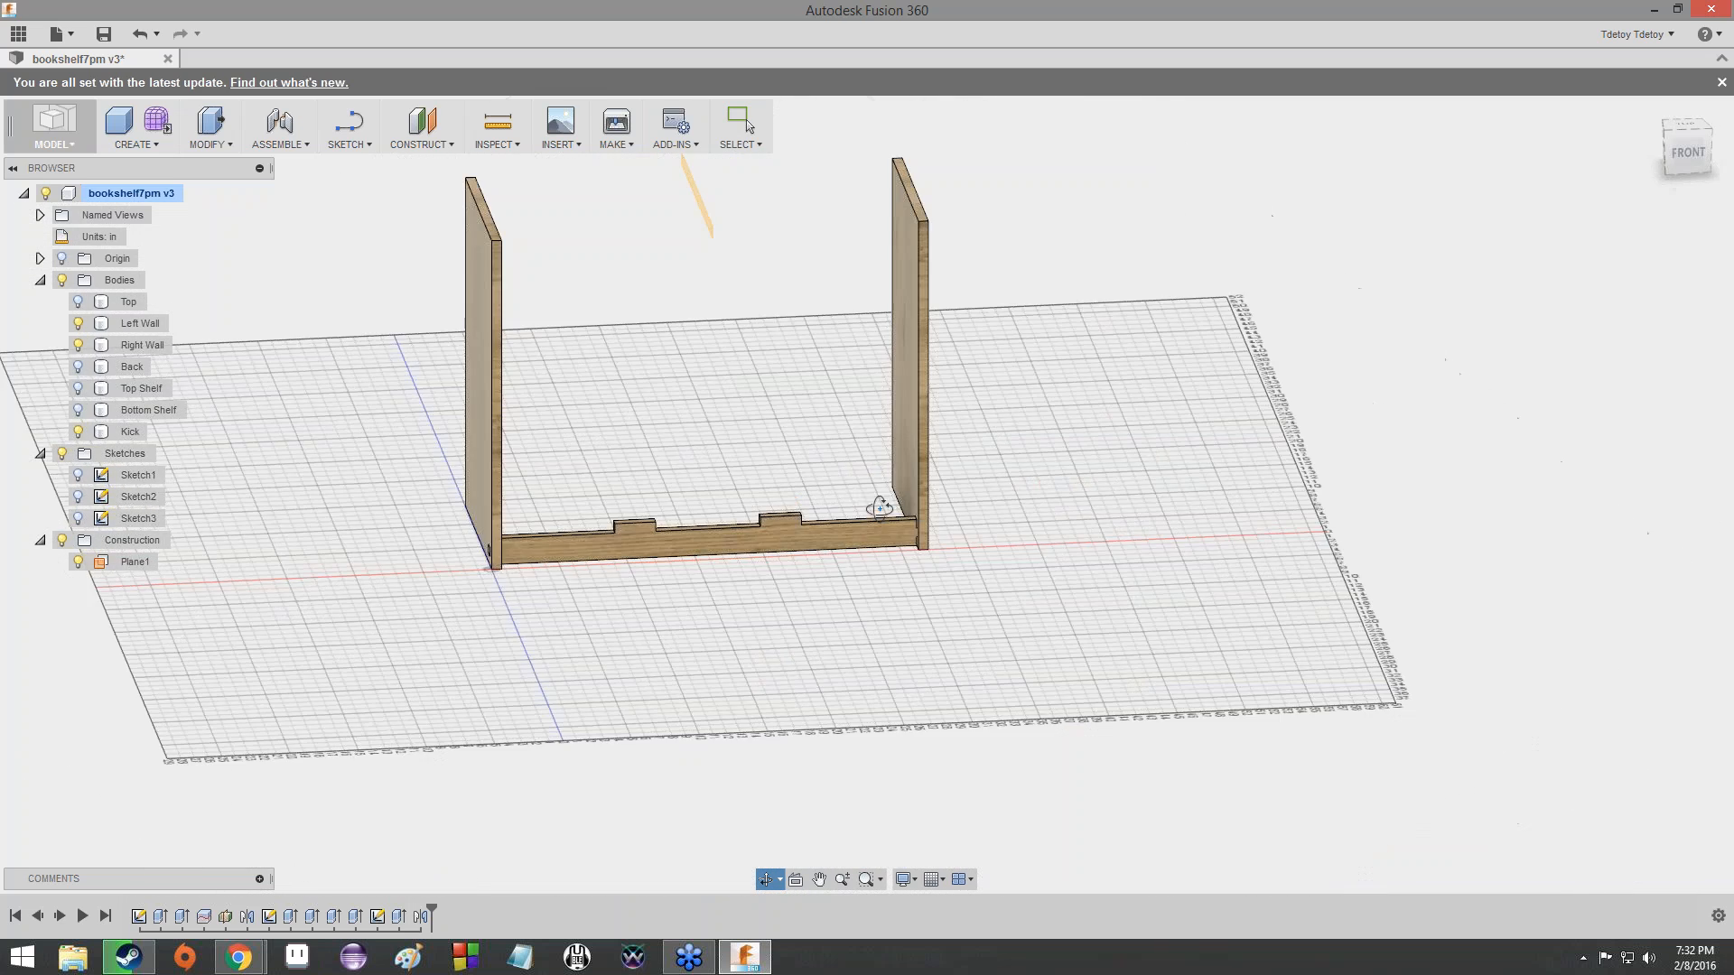
{"action": "left_click_drag", "start_coordinate": [867, 235], "coordinate": [1261, 259]}
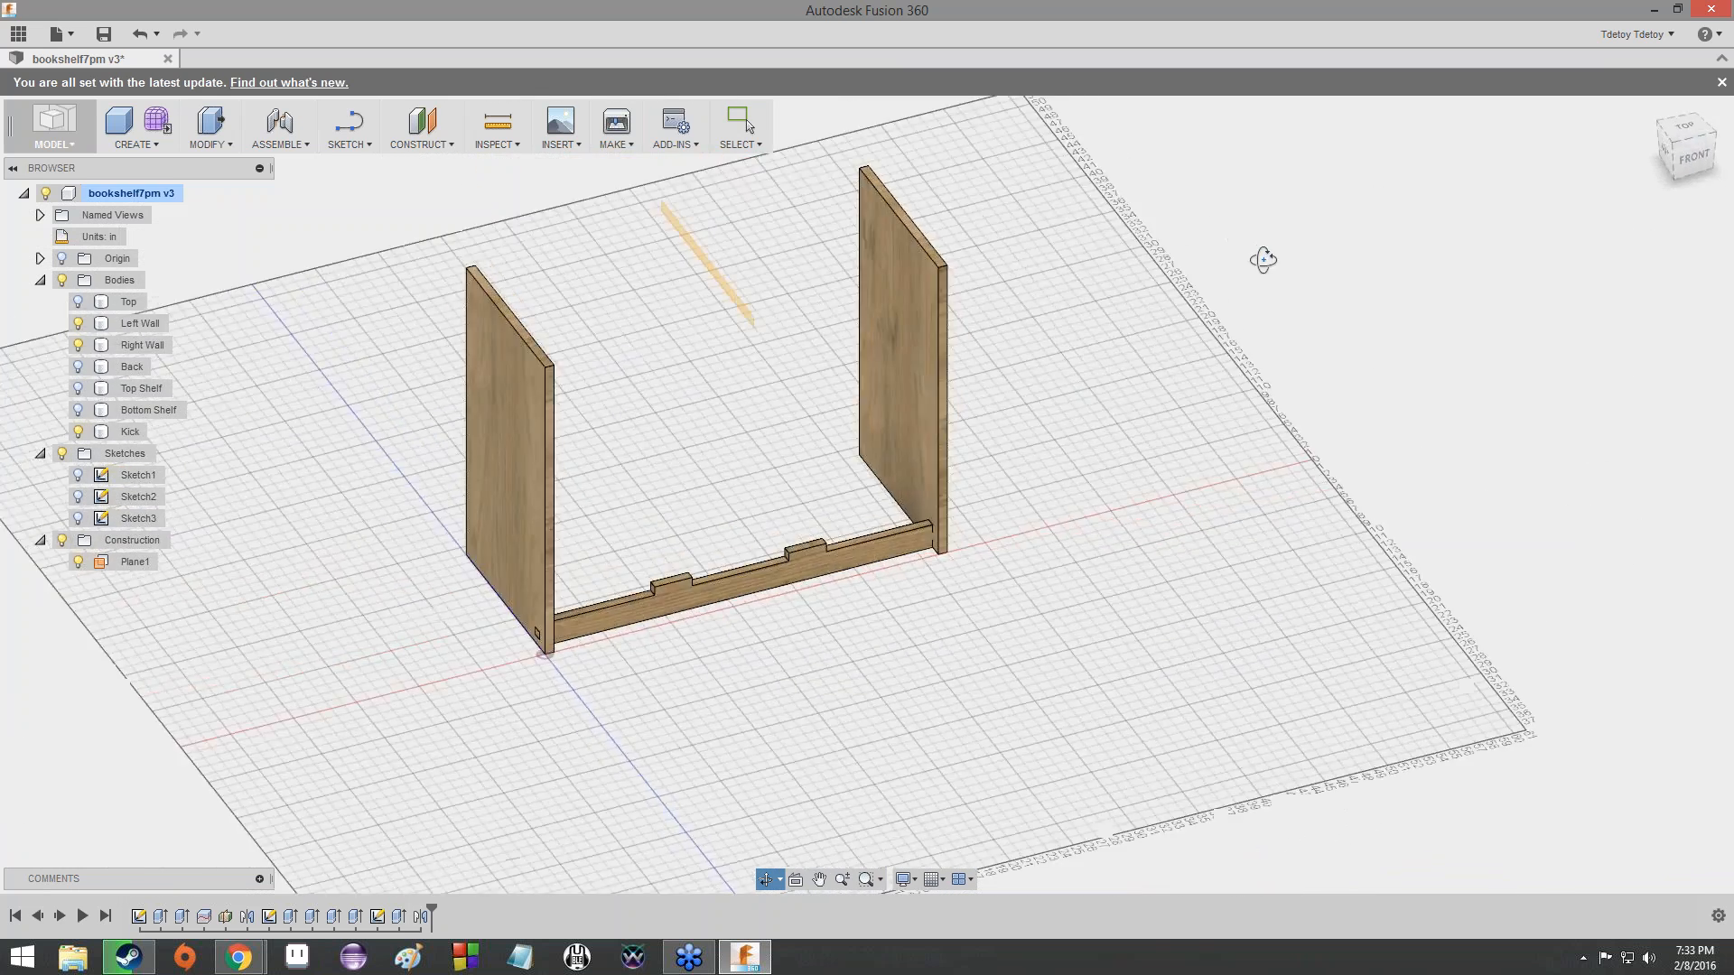
- Hide the Left Wall and Right Wall bodies and view the Kick on its own
{"action": "left_click", "coordinate": [78, 323]}
{"action": "left_click", "coordinate": [78, 345]}
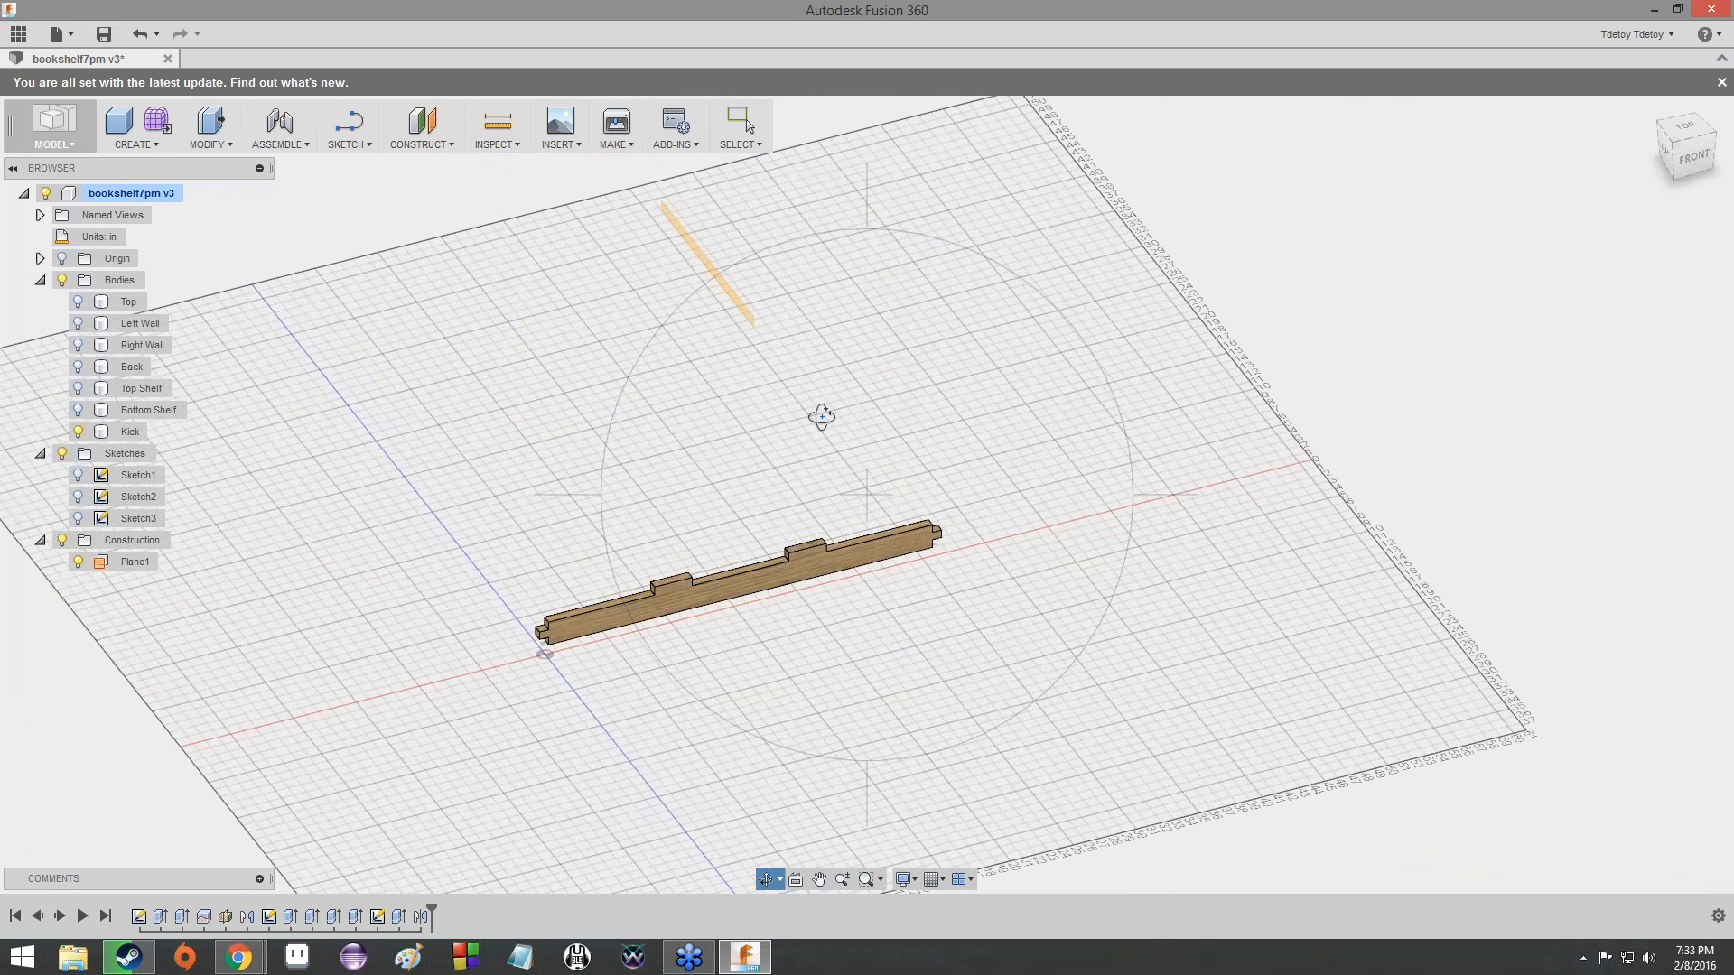
{"action": "mouse_move", "coordinate": [813, 416]}
{"action": "left_mouse_down"}
{"action": "mouse_move", "coordinate": [832, 403]}
{"action": "mouse_move", "coordinate": [832, 418]}
{"action": "left_mouse_up"}
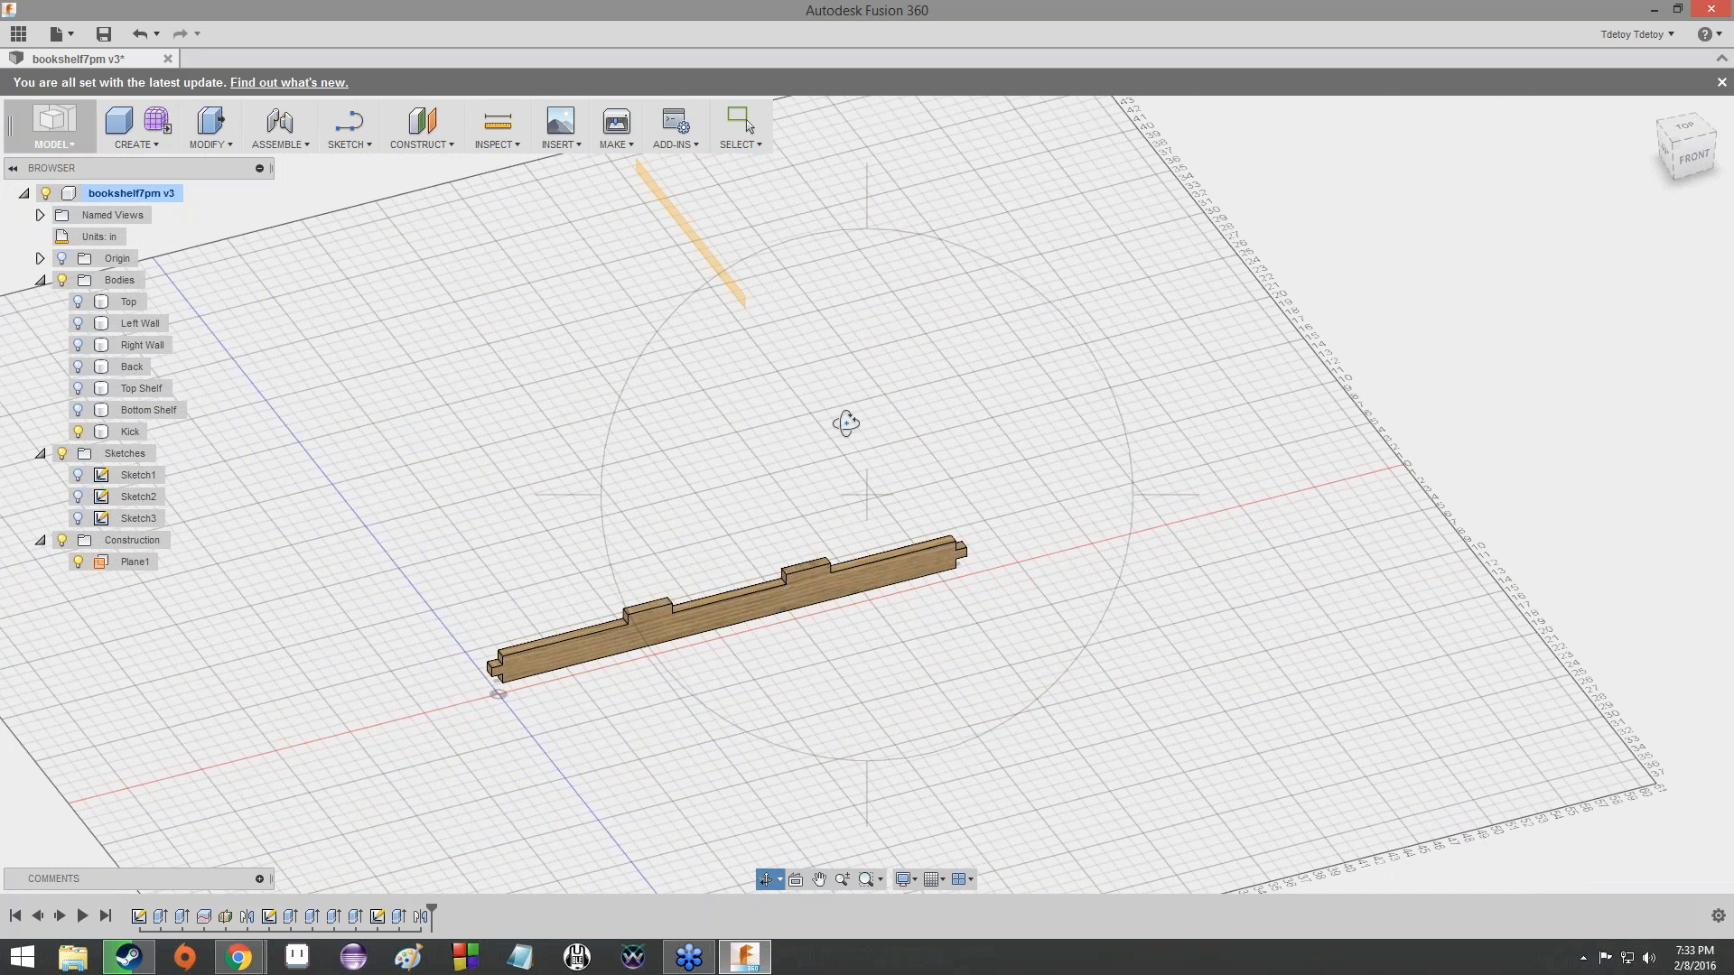
{"action": "key", "text": "Escape"}
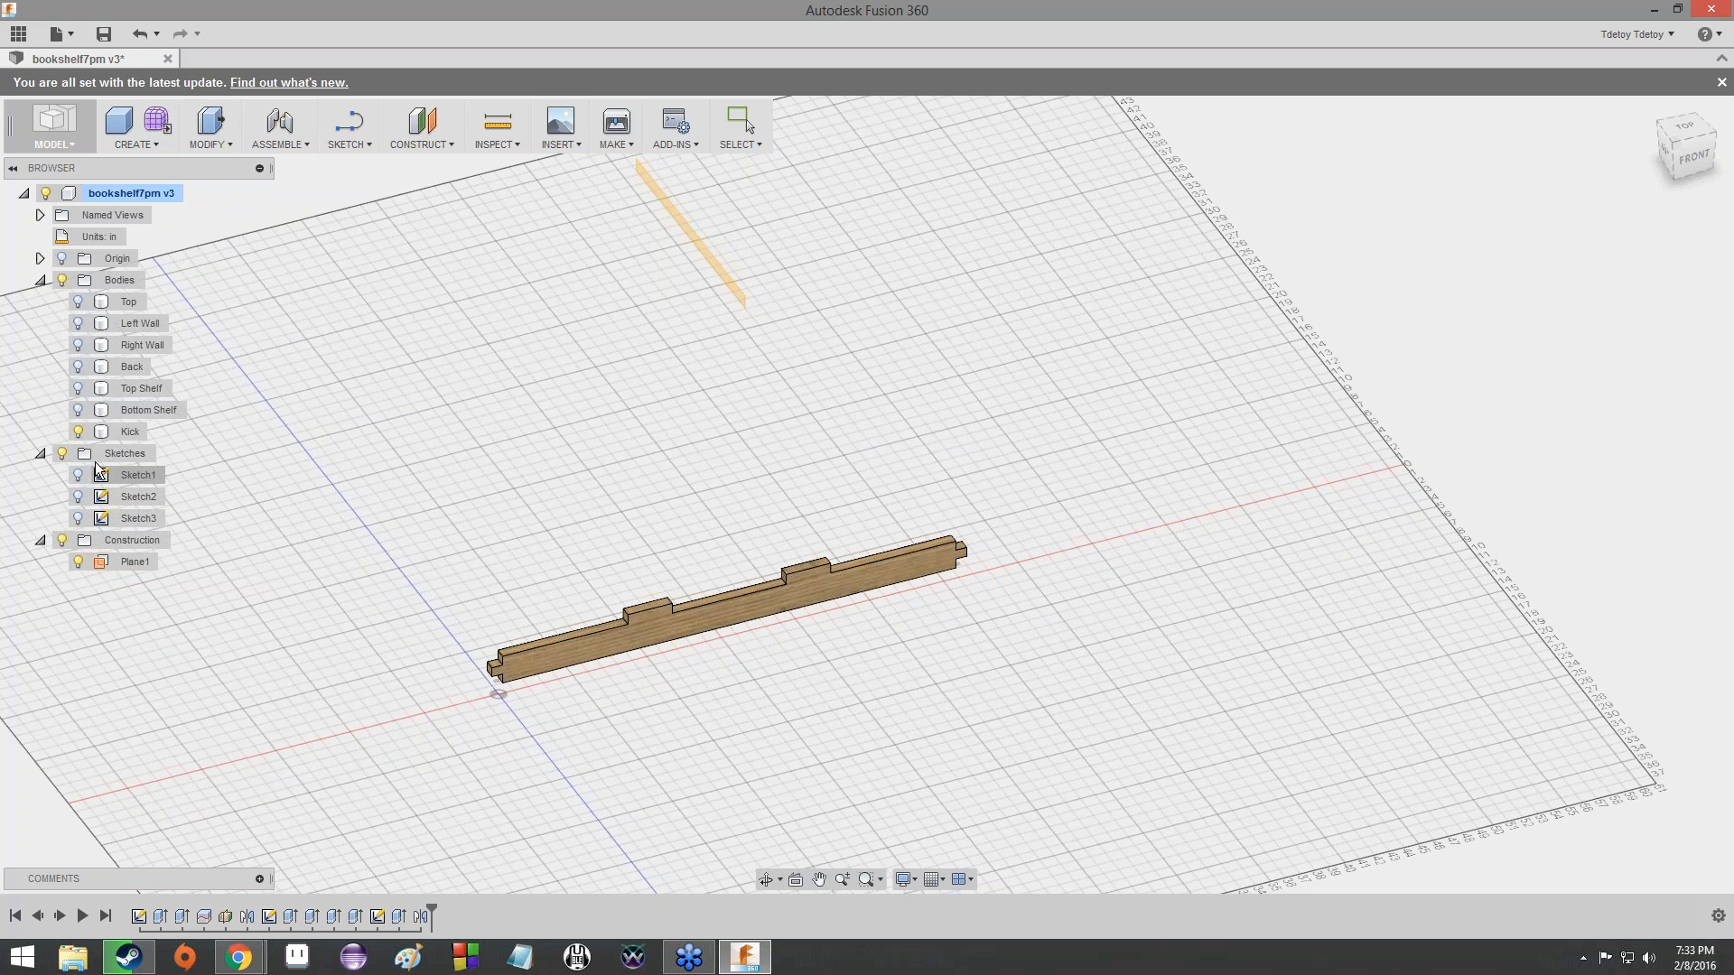
- Hide the Kick and both side walls, and show the Bottom Shelf body on its own
{"action": "left_click", "coordinate": [78, 433]}
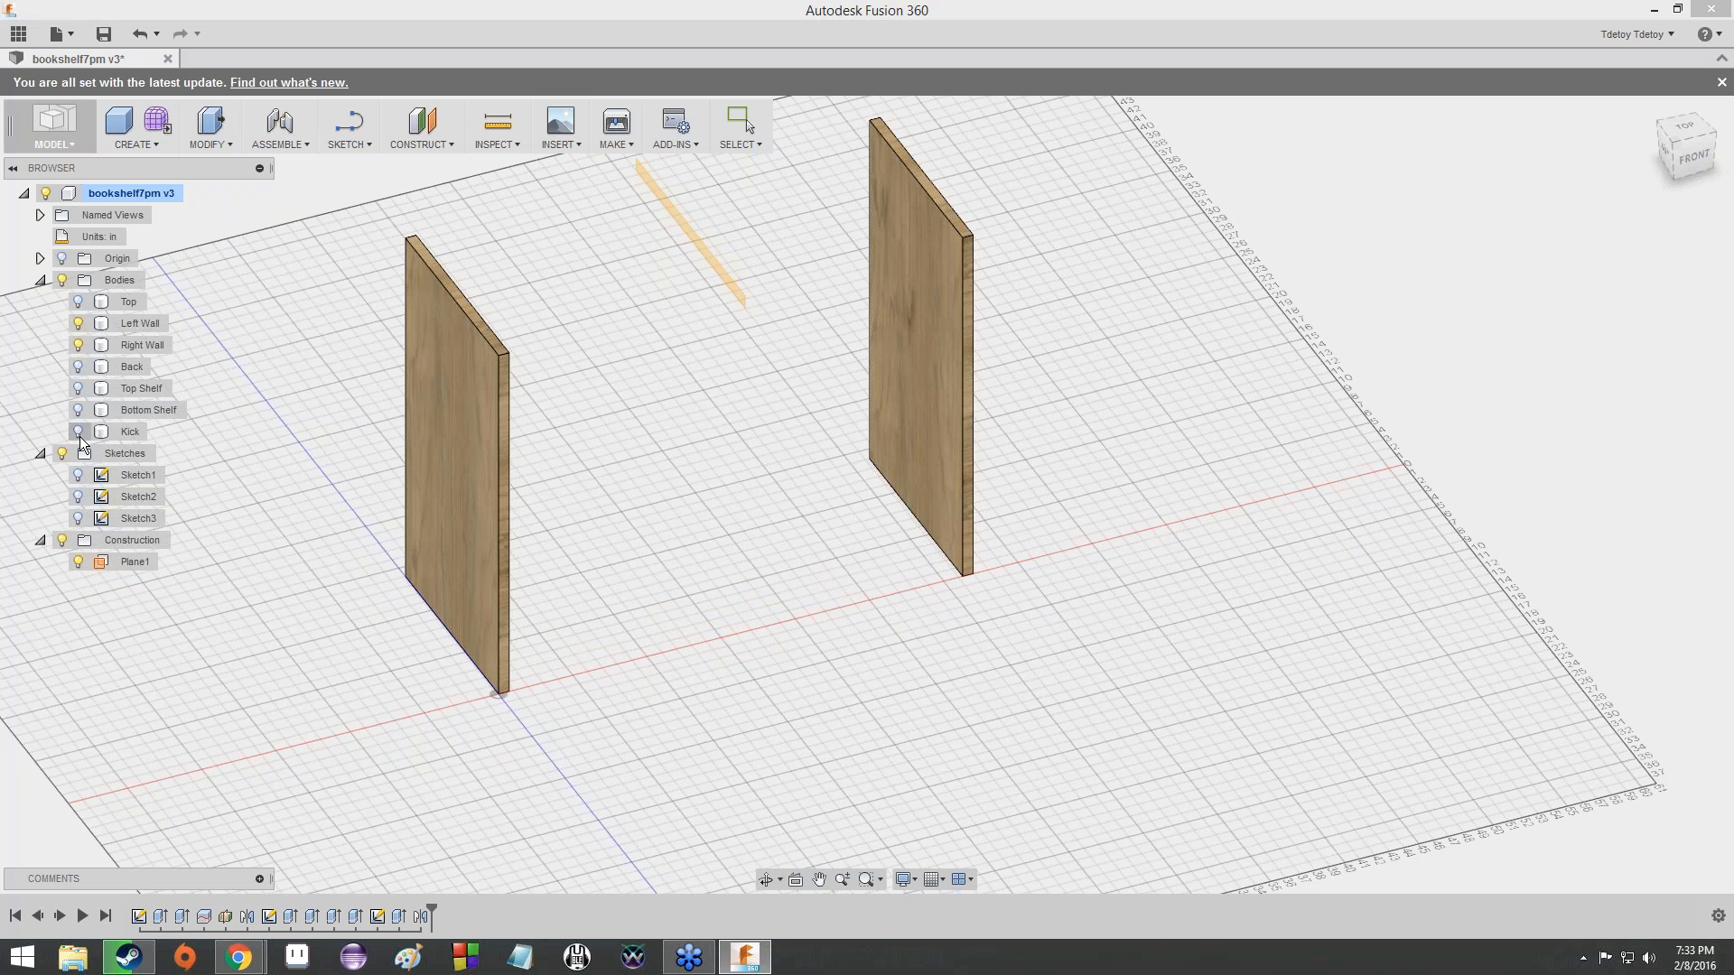
{"action": "left_click", "coordinate": [78, 345]}
{"action": "left_click", "coordinate": [79, 324]}
{"action": "left_click", "coordinate": [78, 411]}
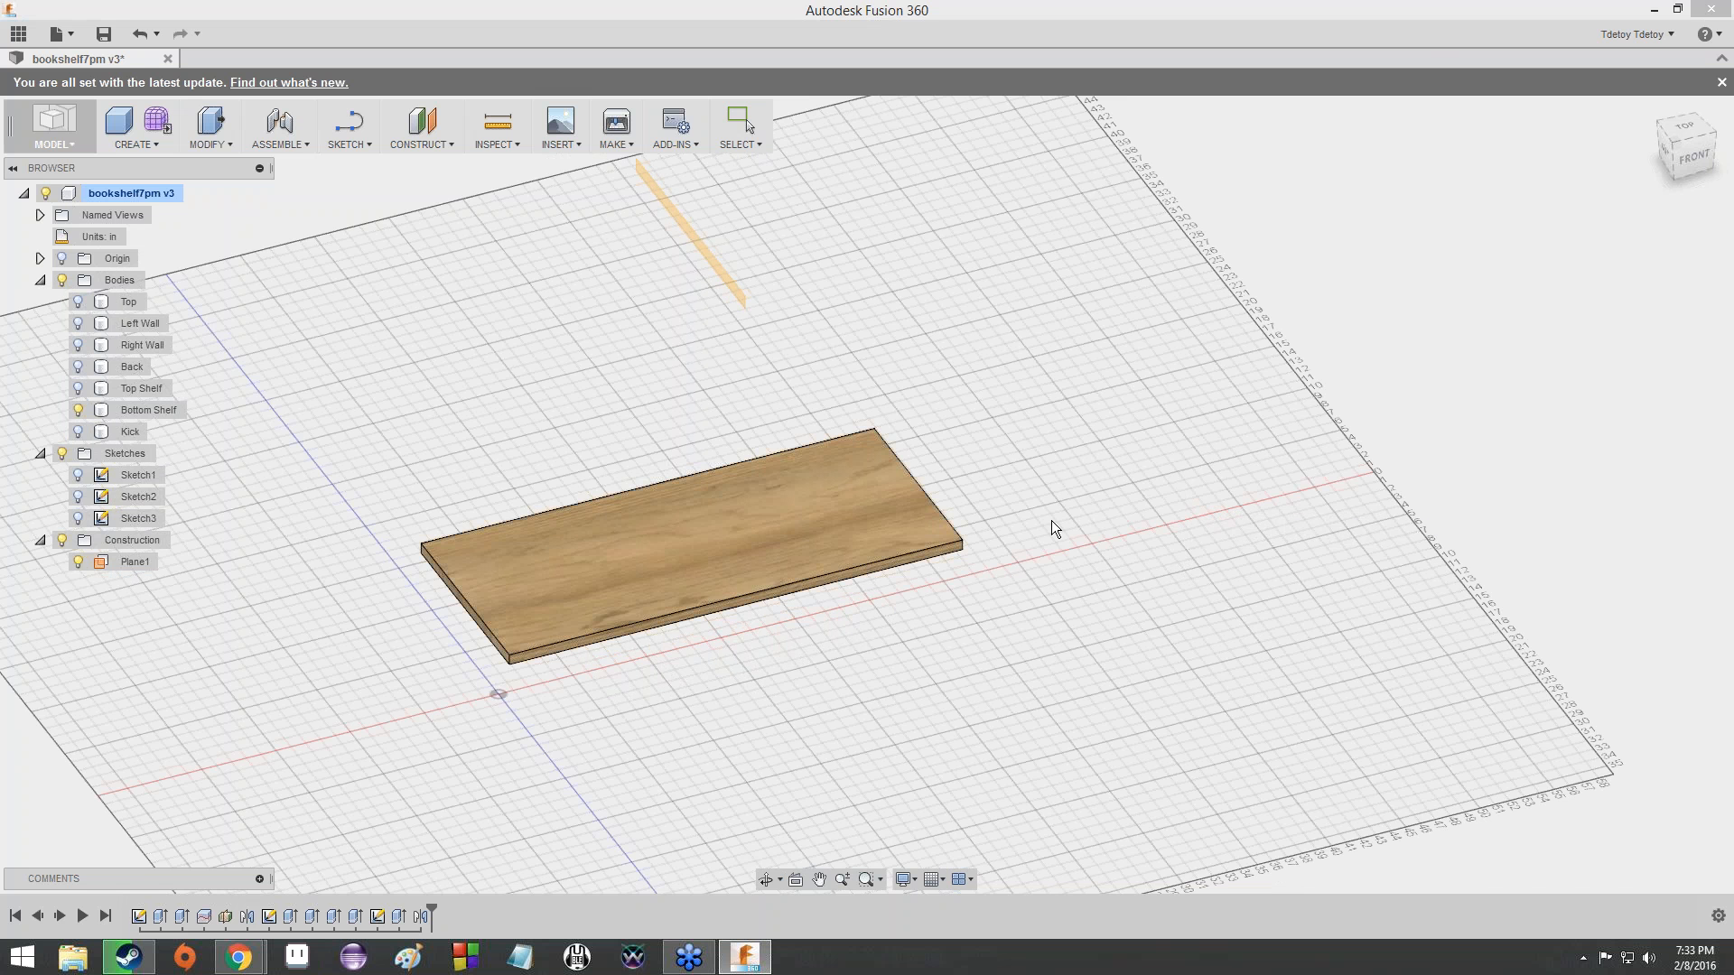
{"action": "scroll", "coordinate": [931, 519], "scroll_direction": "up", "scroll_amount": 3}
{"action": "scroll", "coordinate": [926, 524], "scroll_direction": "down", "scroll_amount": 3}
{"action": "scroll", "coordinate": [829, 545], "scroll_direction": "up", "scroll_amount": 3}
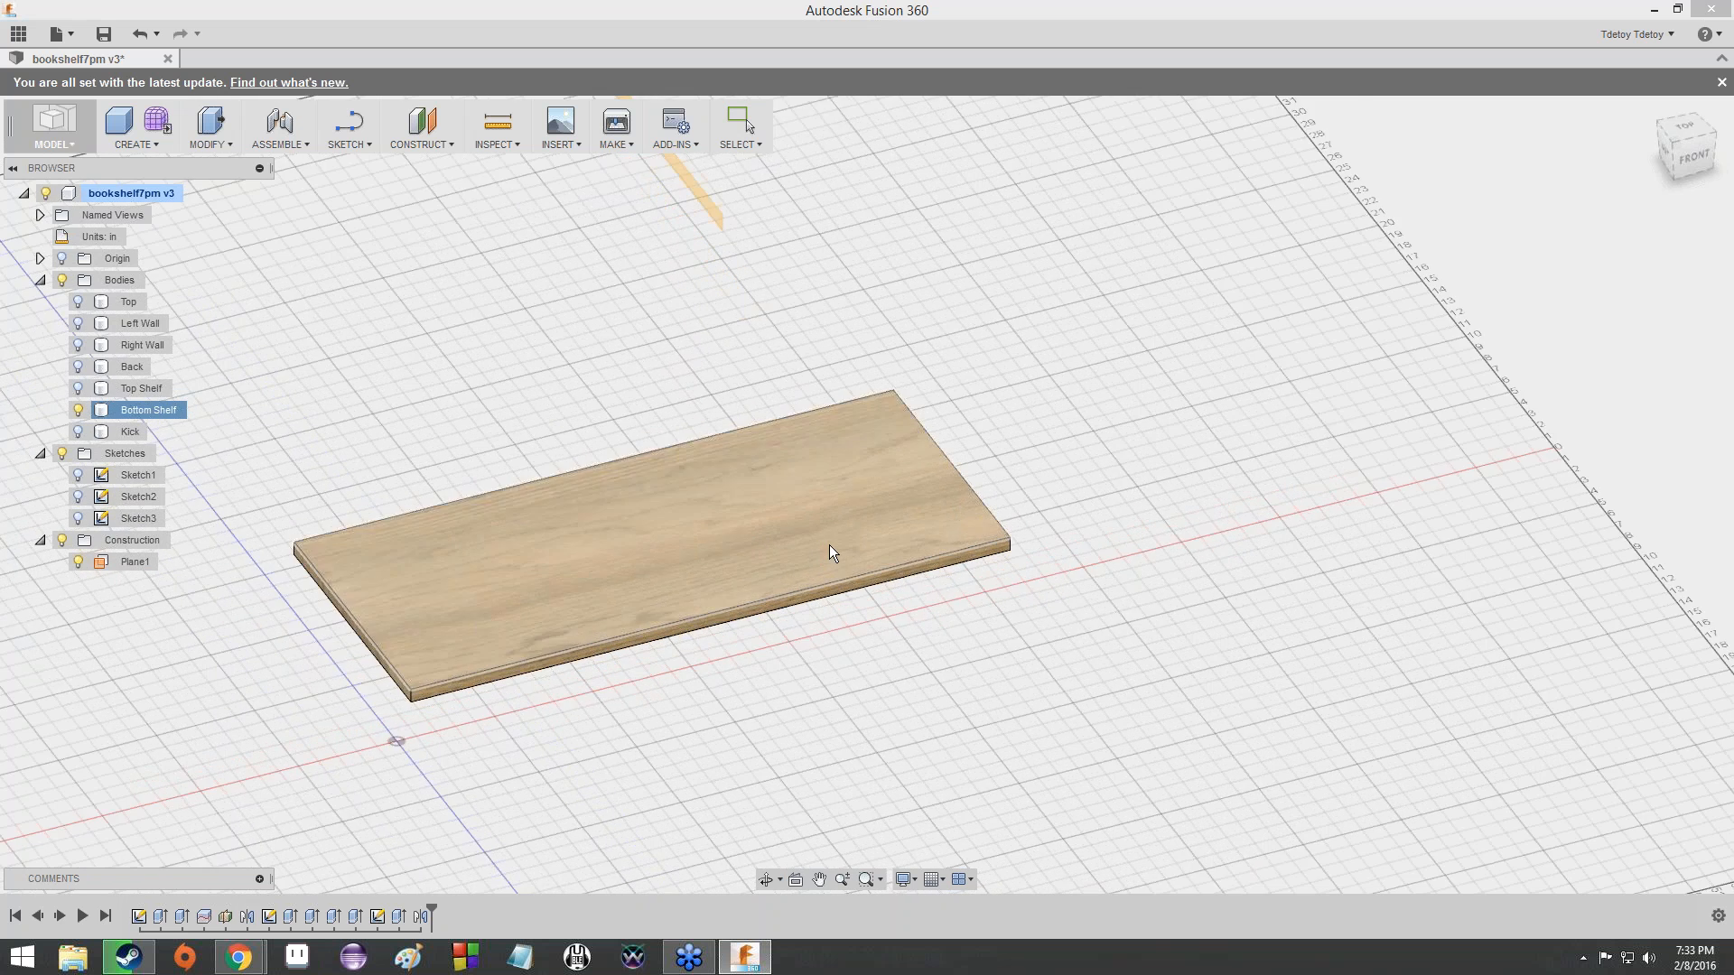
- Switch to the CNC Machining/Fusion 360 presentation in Chrome and open slide 108 about the bottom shelf
{"action": "mouse_move", "coordinate": [239, 957]}
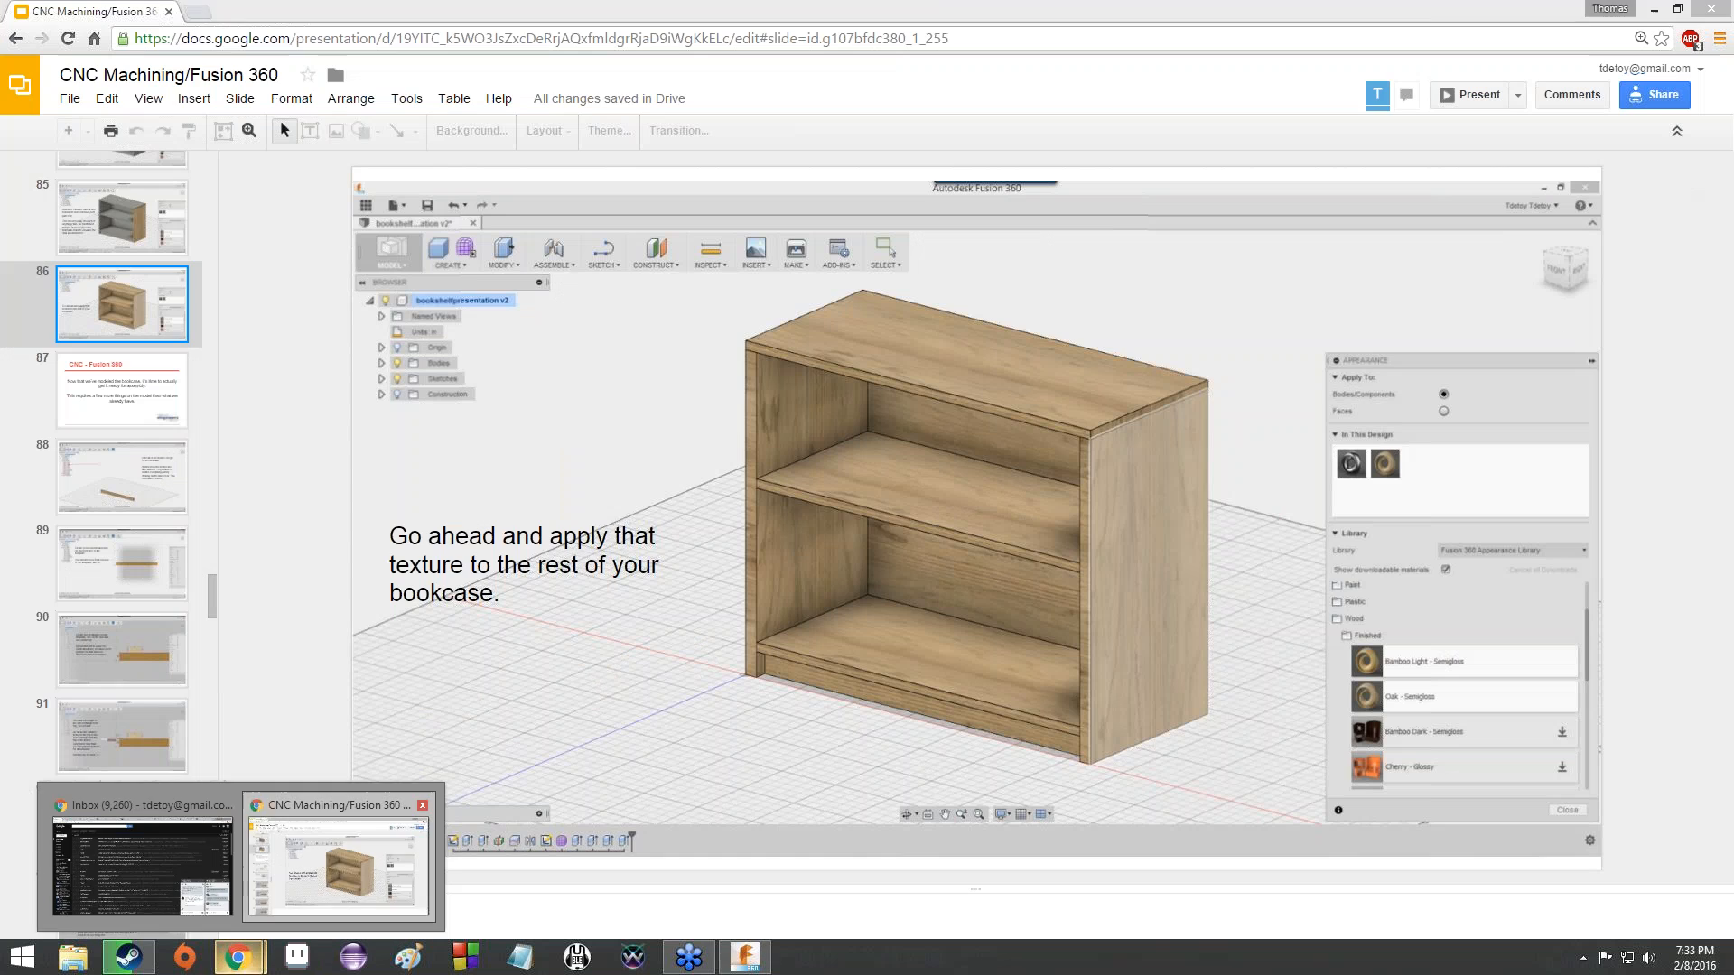
{"action": "left_click", "coordinate": [282, 928]}
{"action": "scroll", "coordinate": [159, 585], "scroll_direction": "down", "scroll_amount": 12}
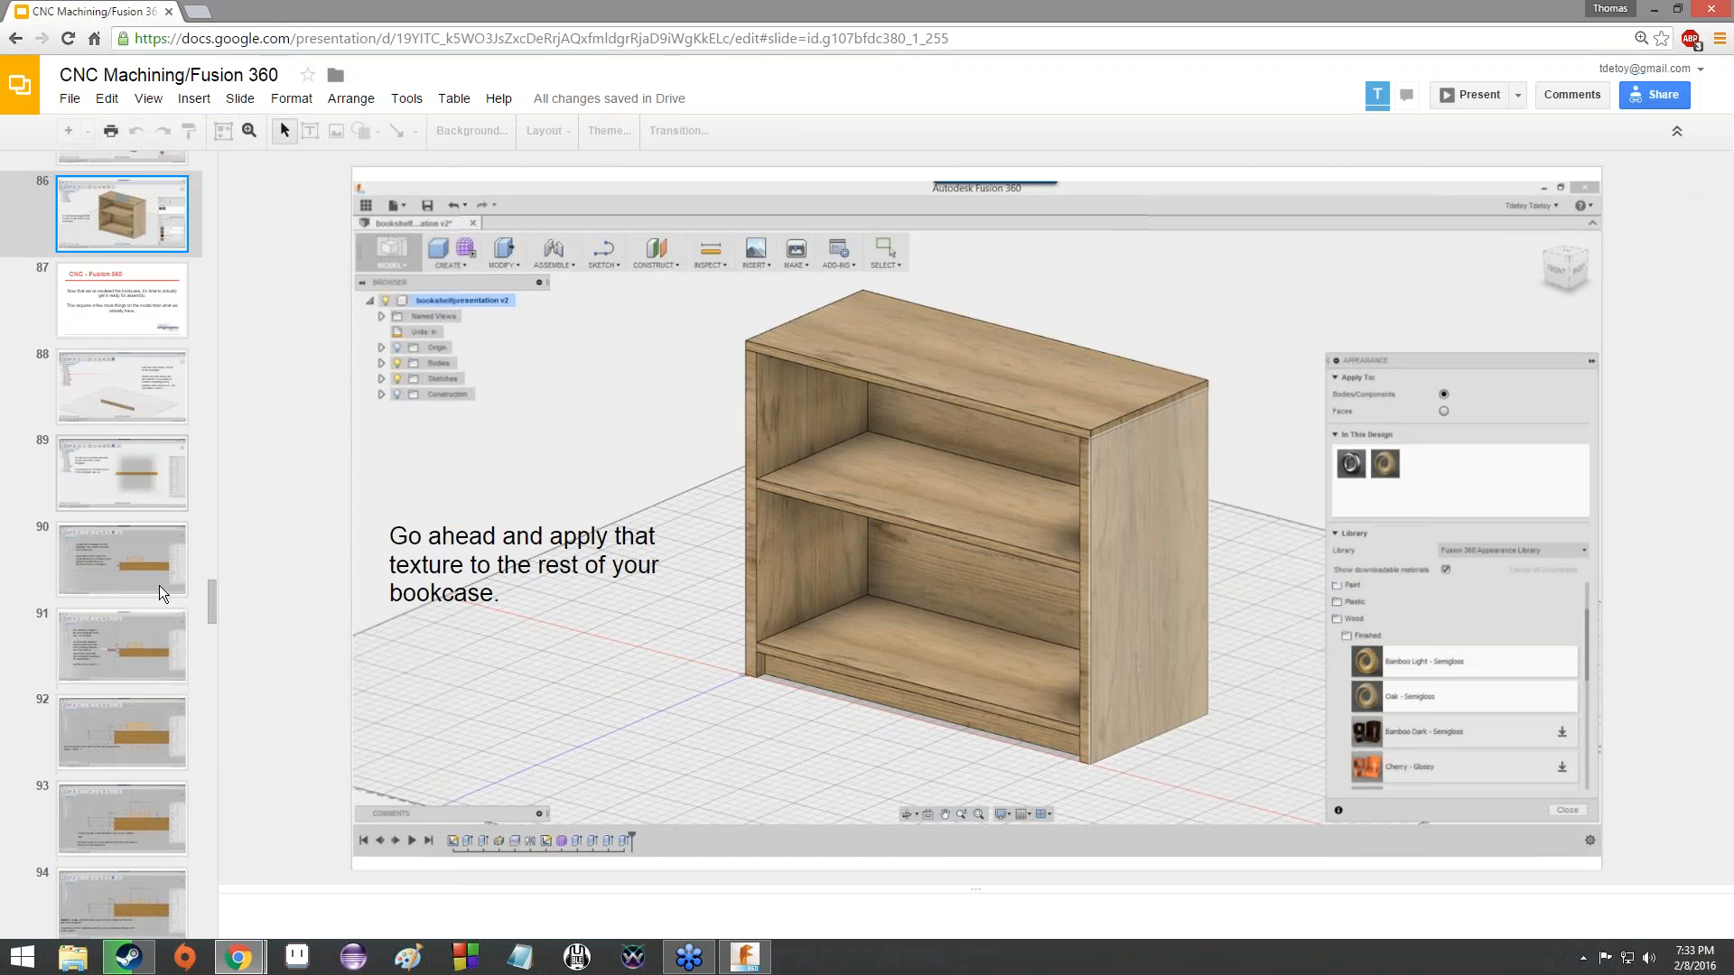
{"action": "scroll", "coordinate": [166, 609], "scroll_direction": "down", "scroll_amount": 12}
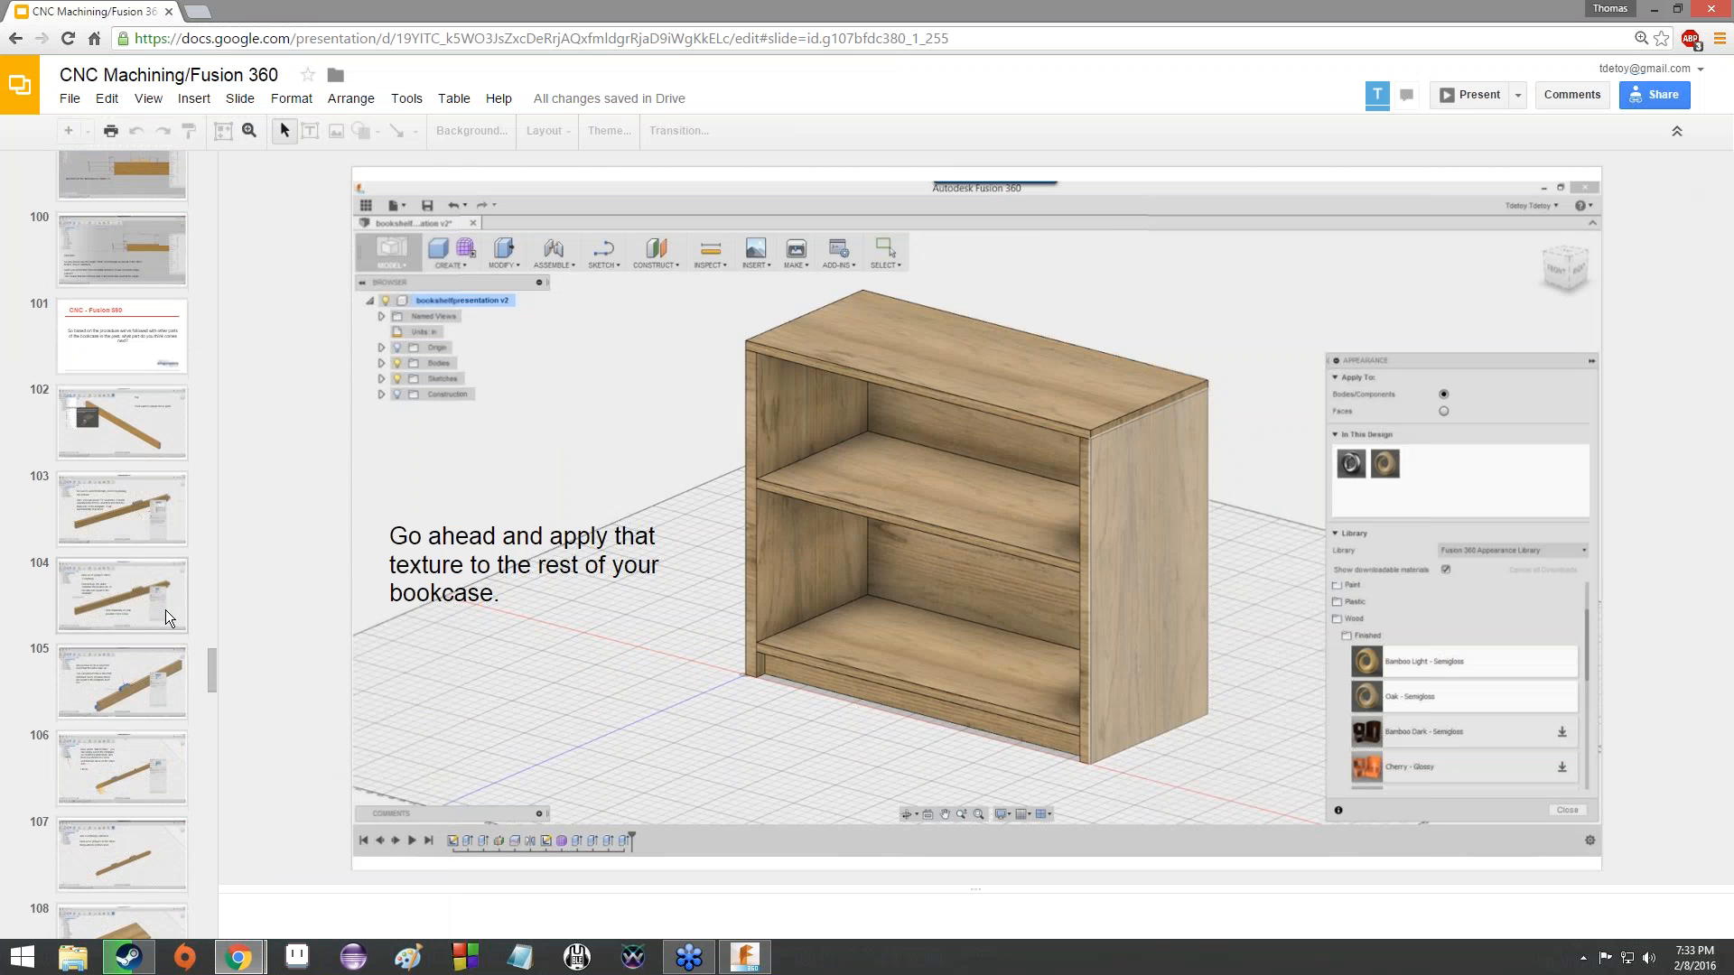
{"action": "scroll", "coordinate": [123, 448], "scroll_direction": "up", "scroll_amount": 6}
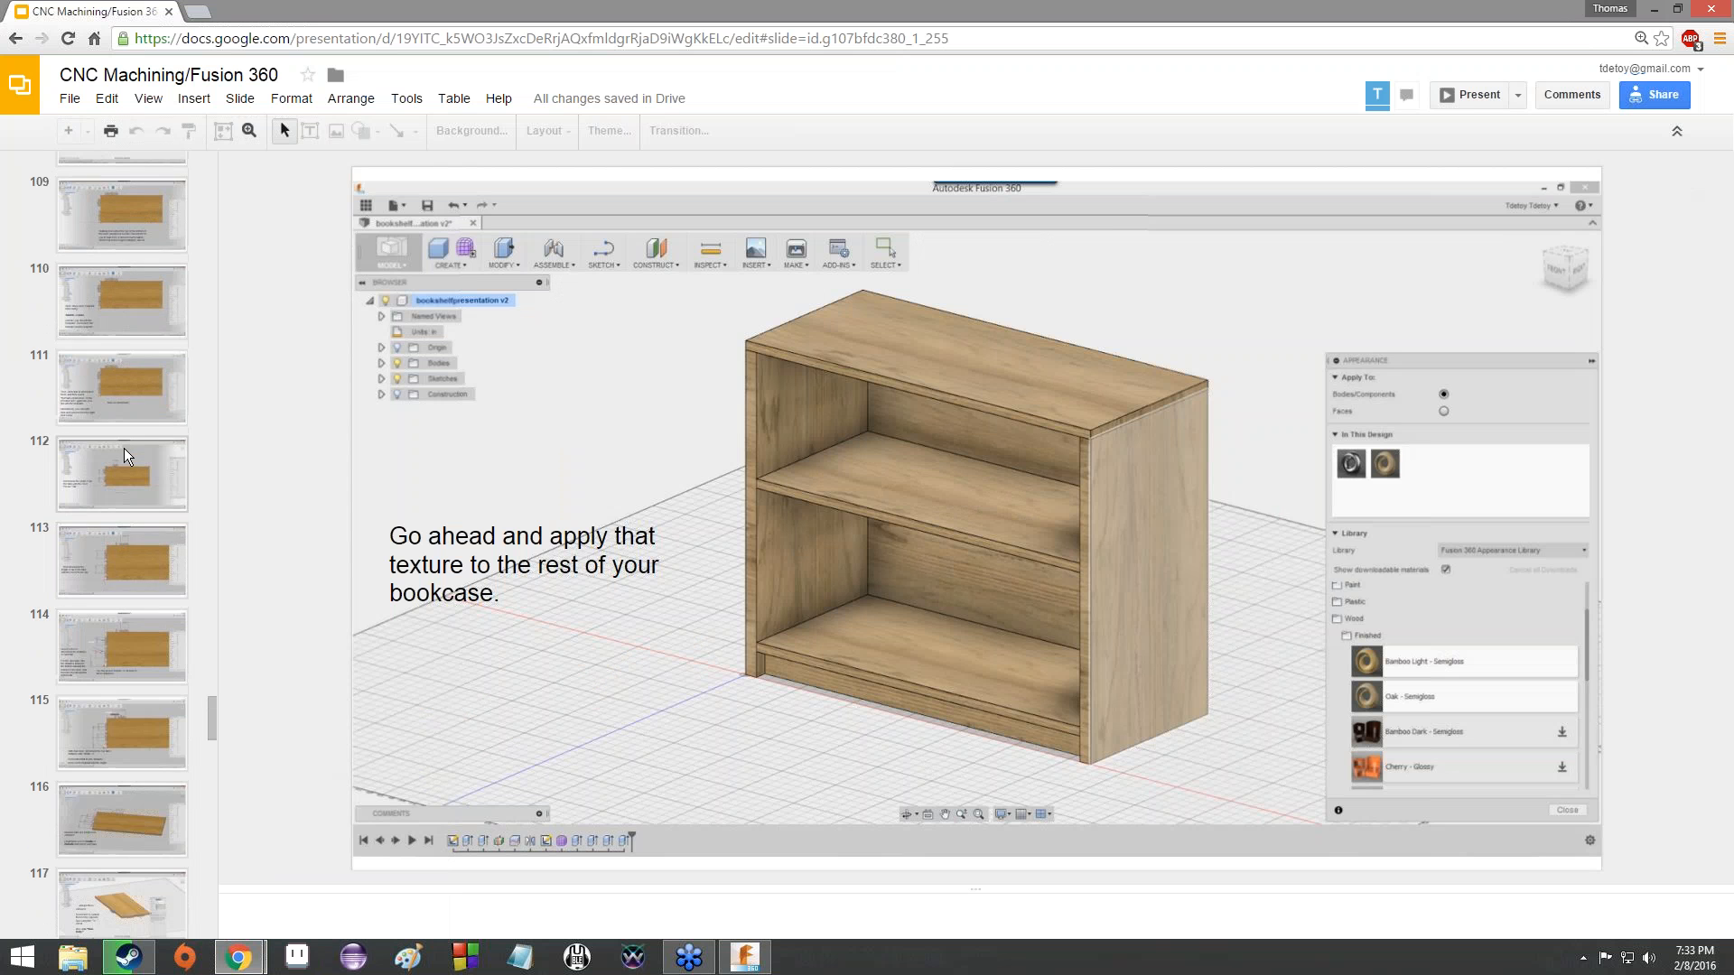
{"action": "left_click", "coordinate": [125, 403]}
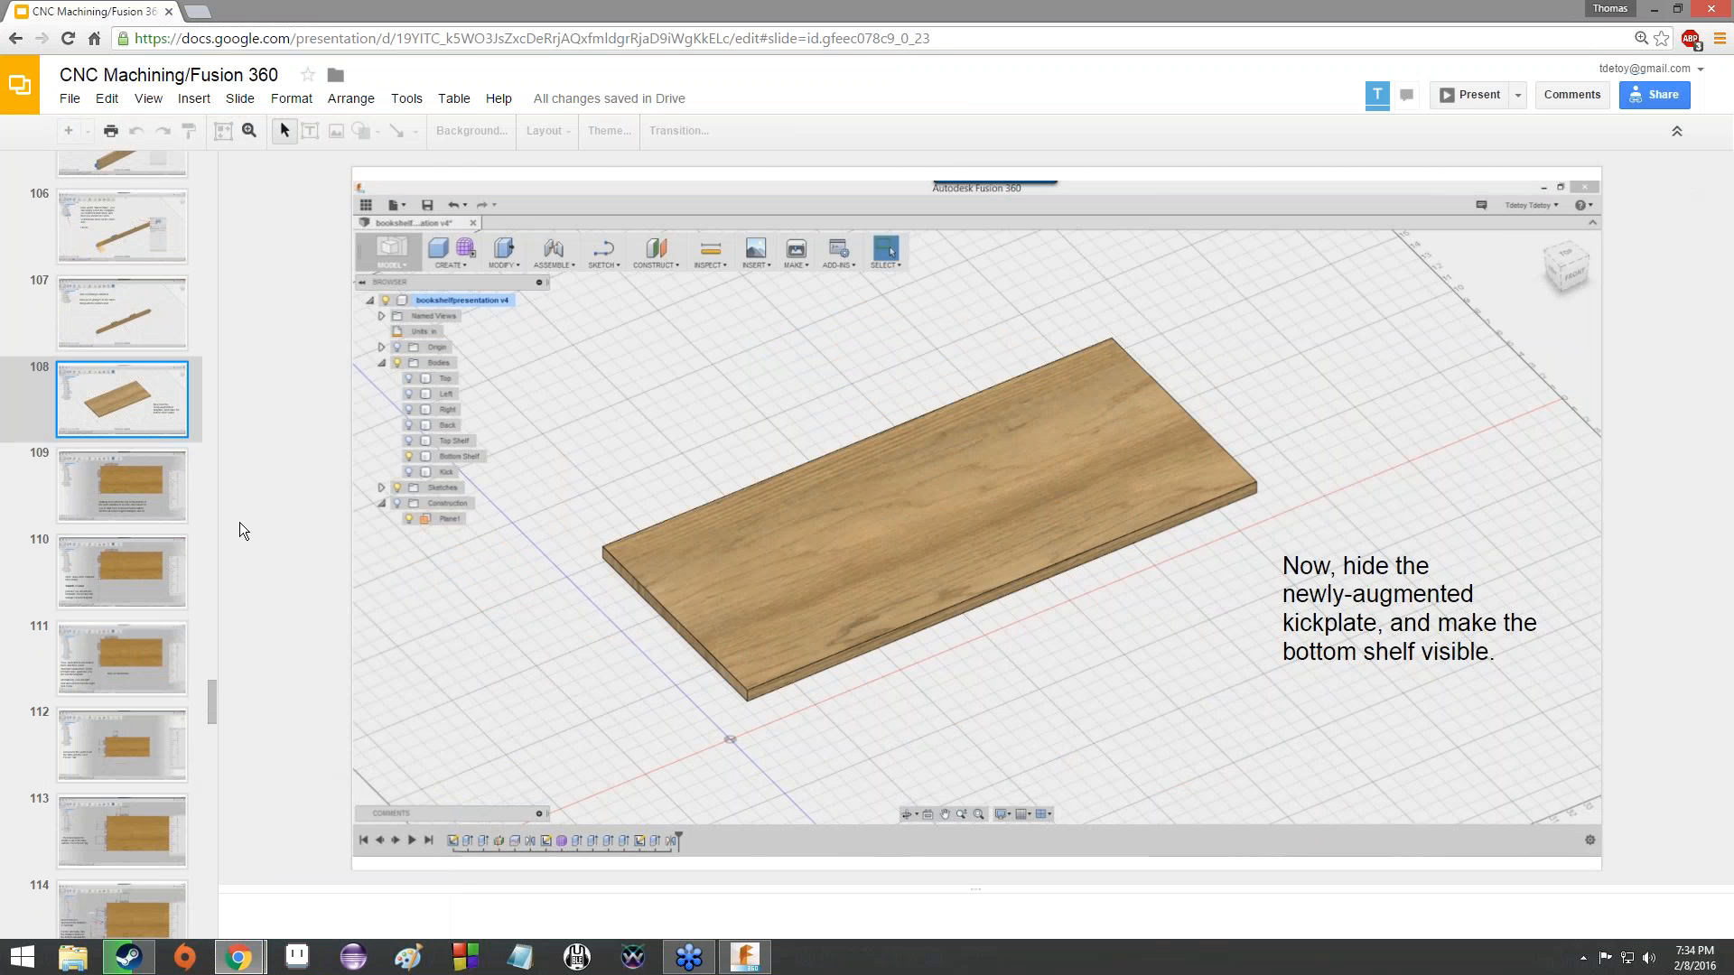
- Read slides 109 to 114 on sketching the shelf tabs, drawing midpoint lines and dimensioning the tabs' widths, lengths and distances
{"action": "key", "text": "Down"}
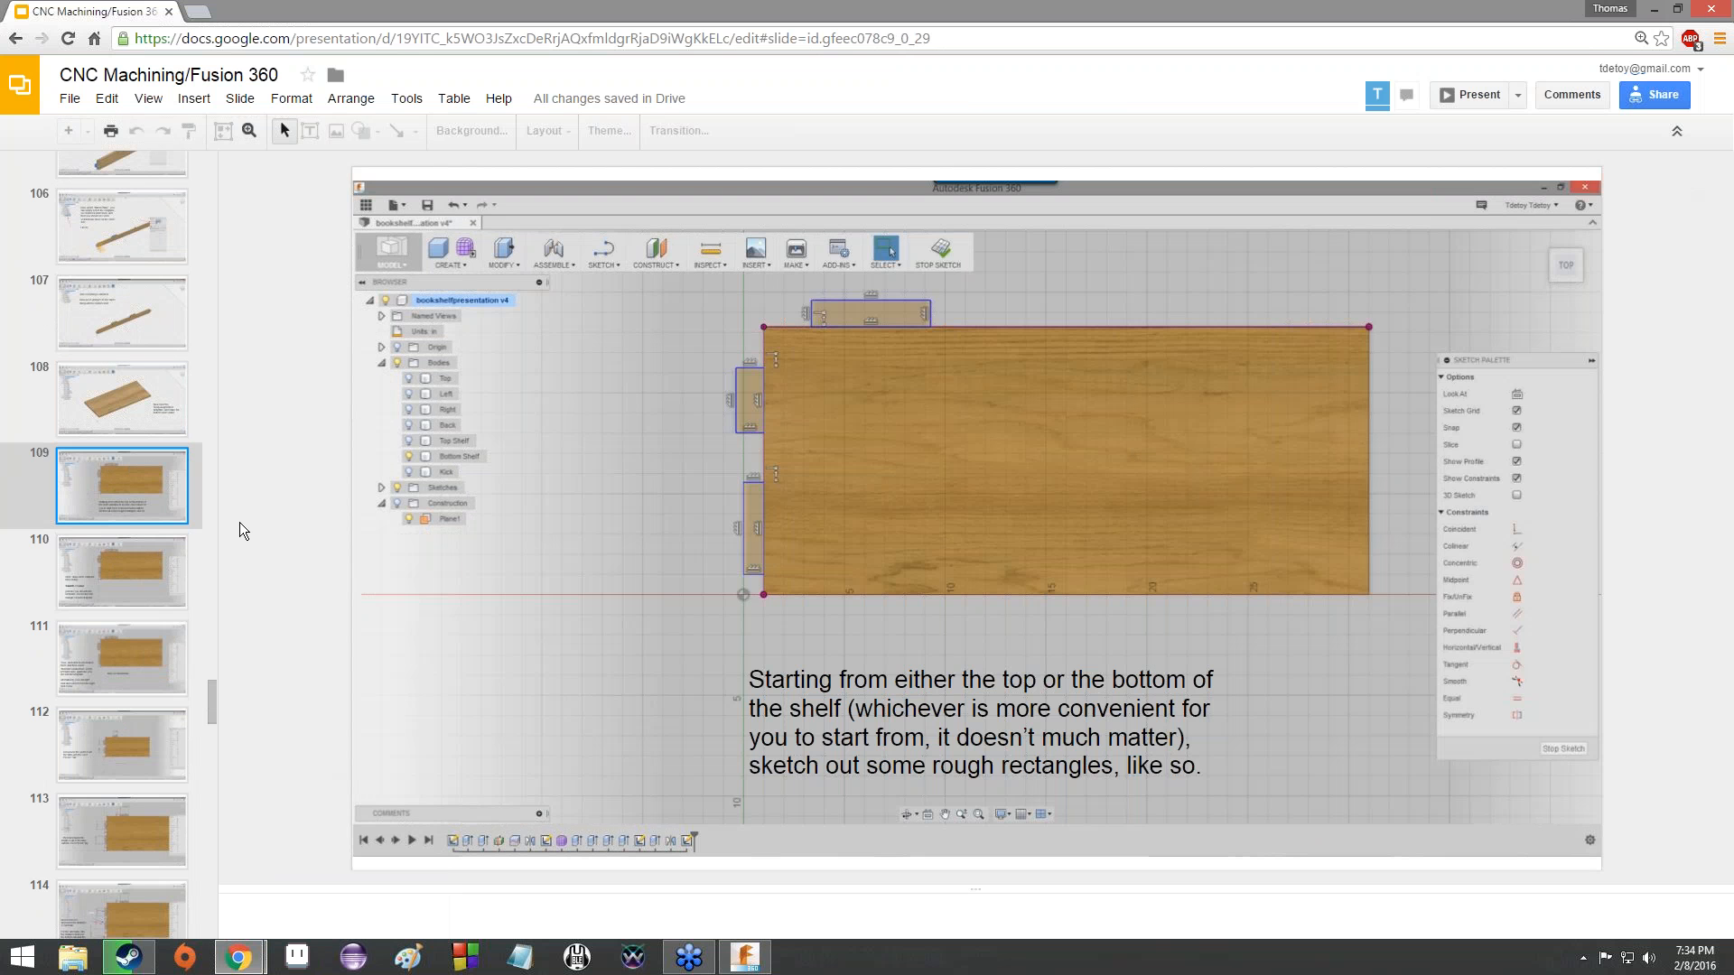
{"action": "key", "text": "Down"}
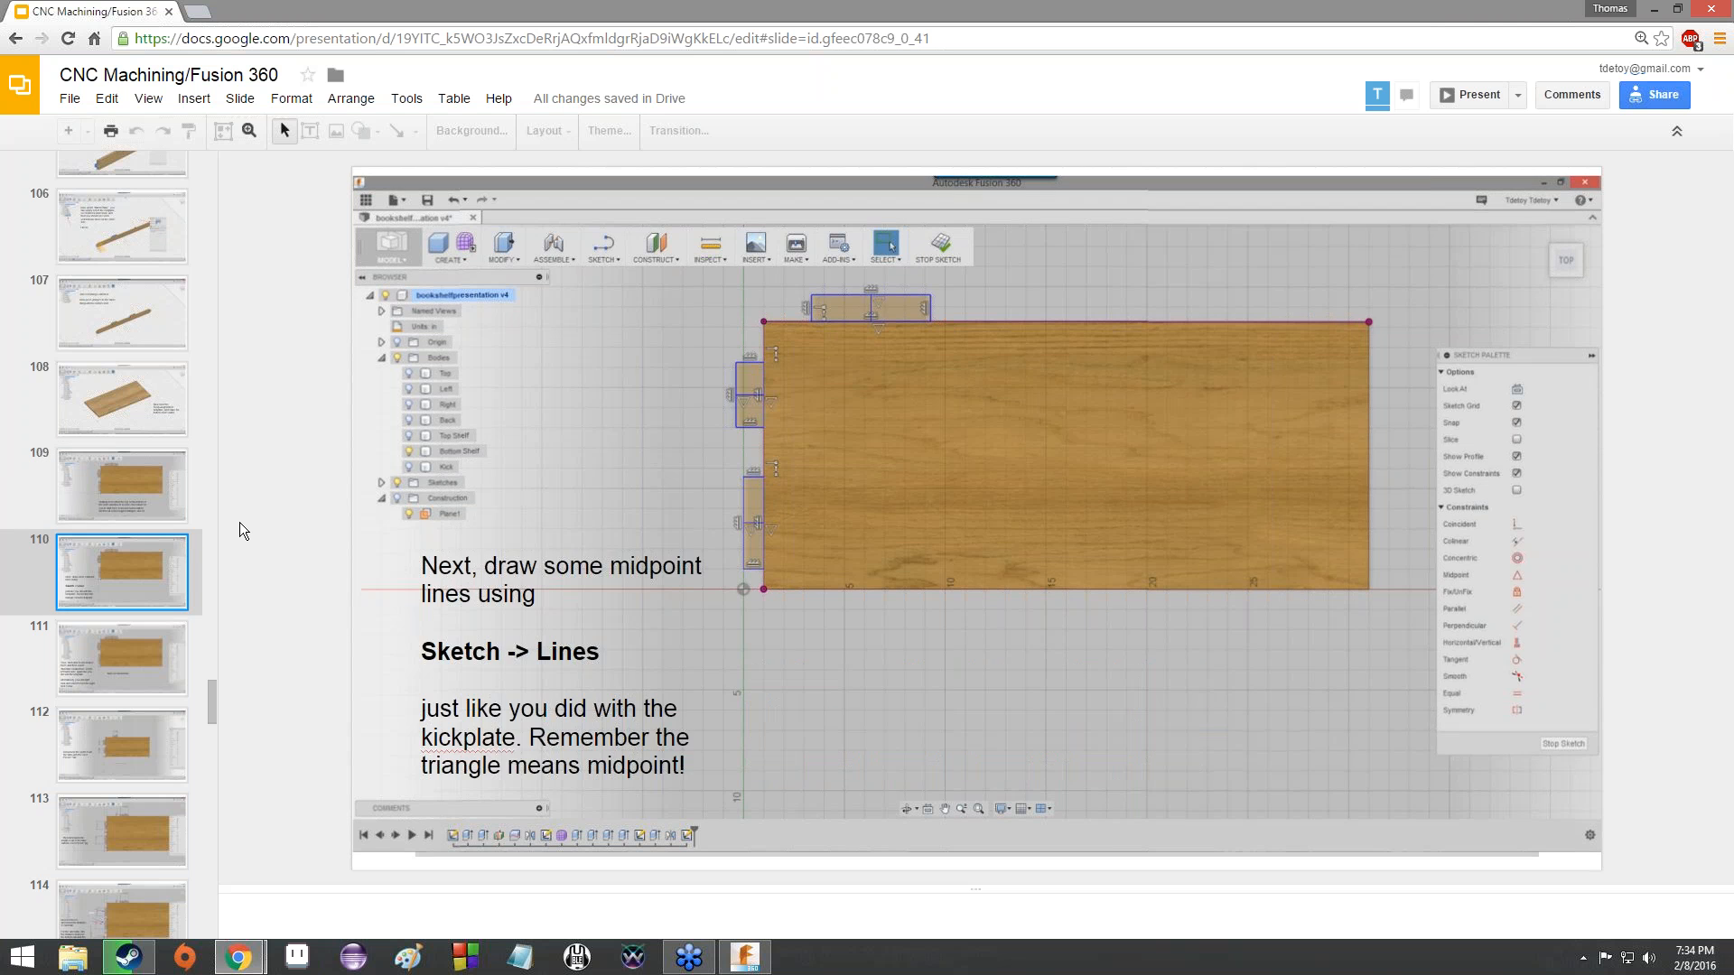
{"action": "key", "text": "Down"}
{"action": "key", "text": "Down"}
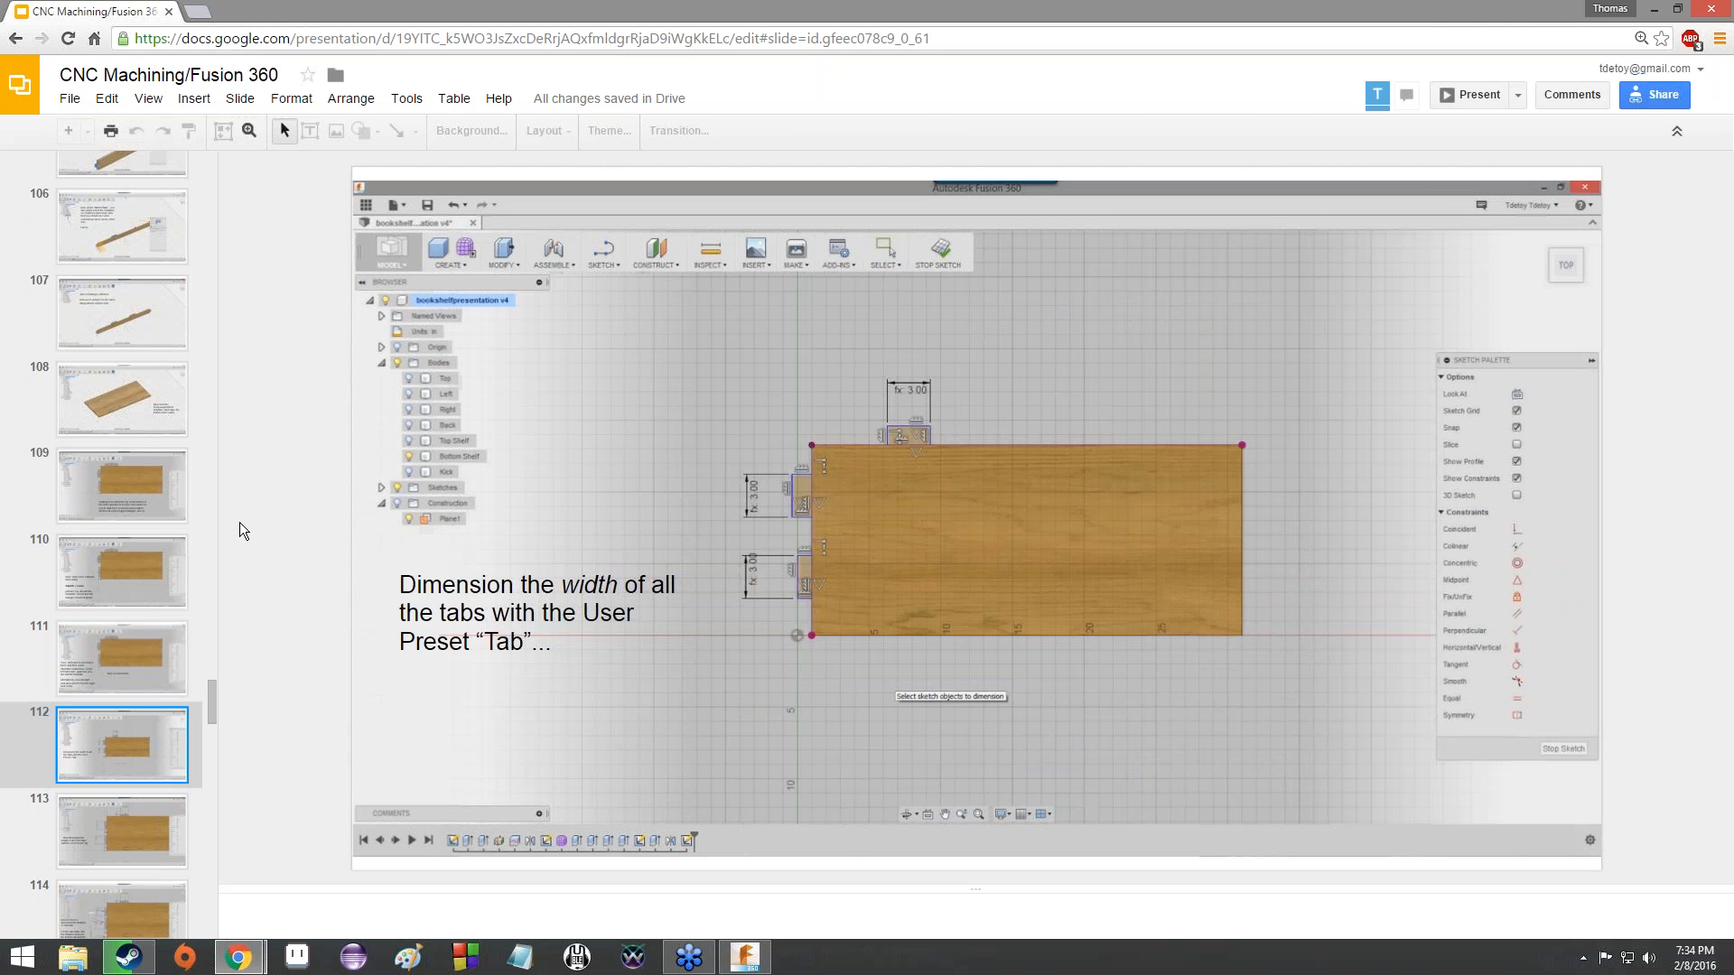
{"action": "key", "text": "Down"}
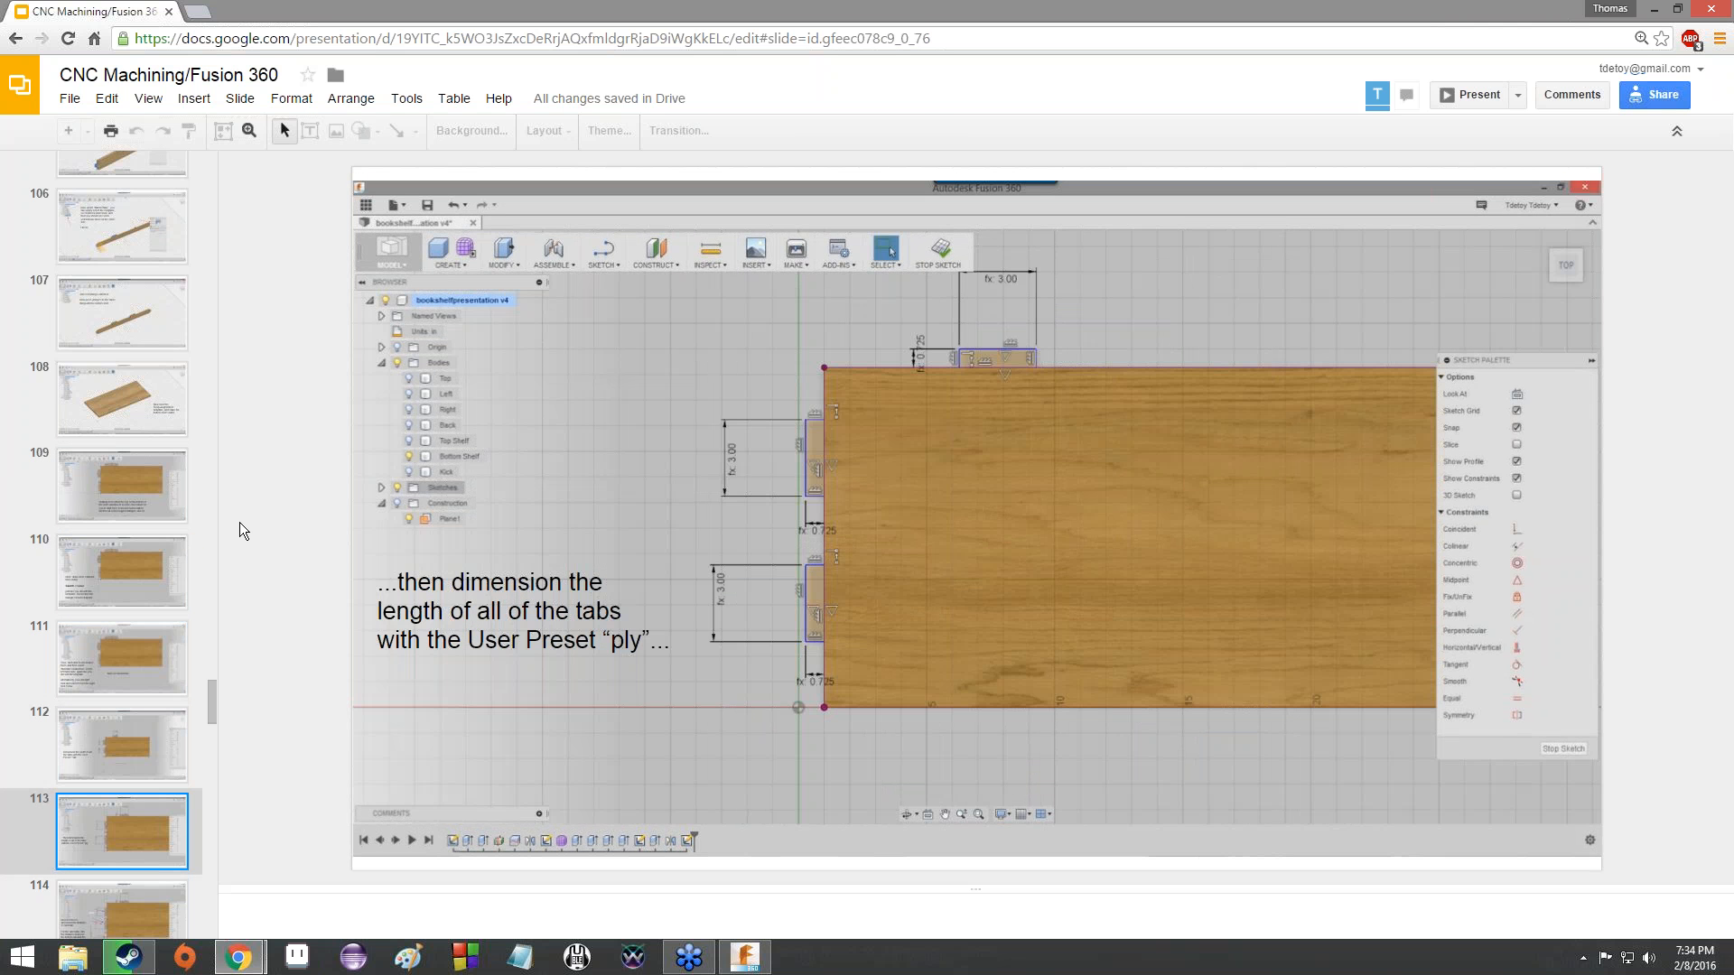
{"action": "key", "text": "Down"}
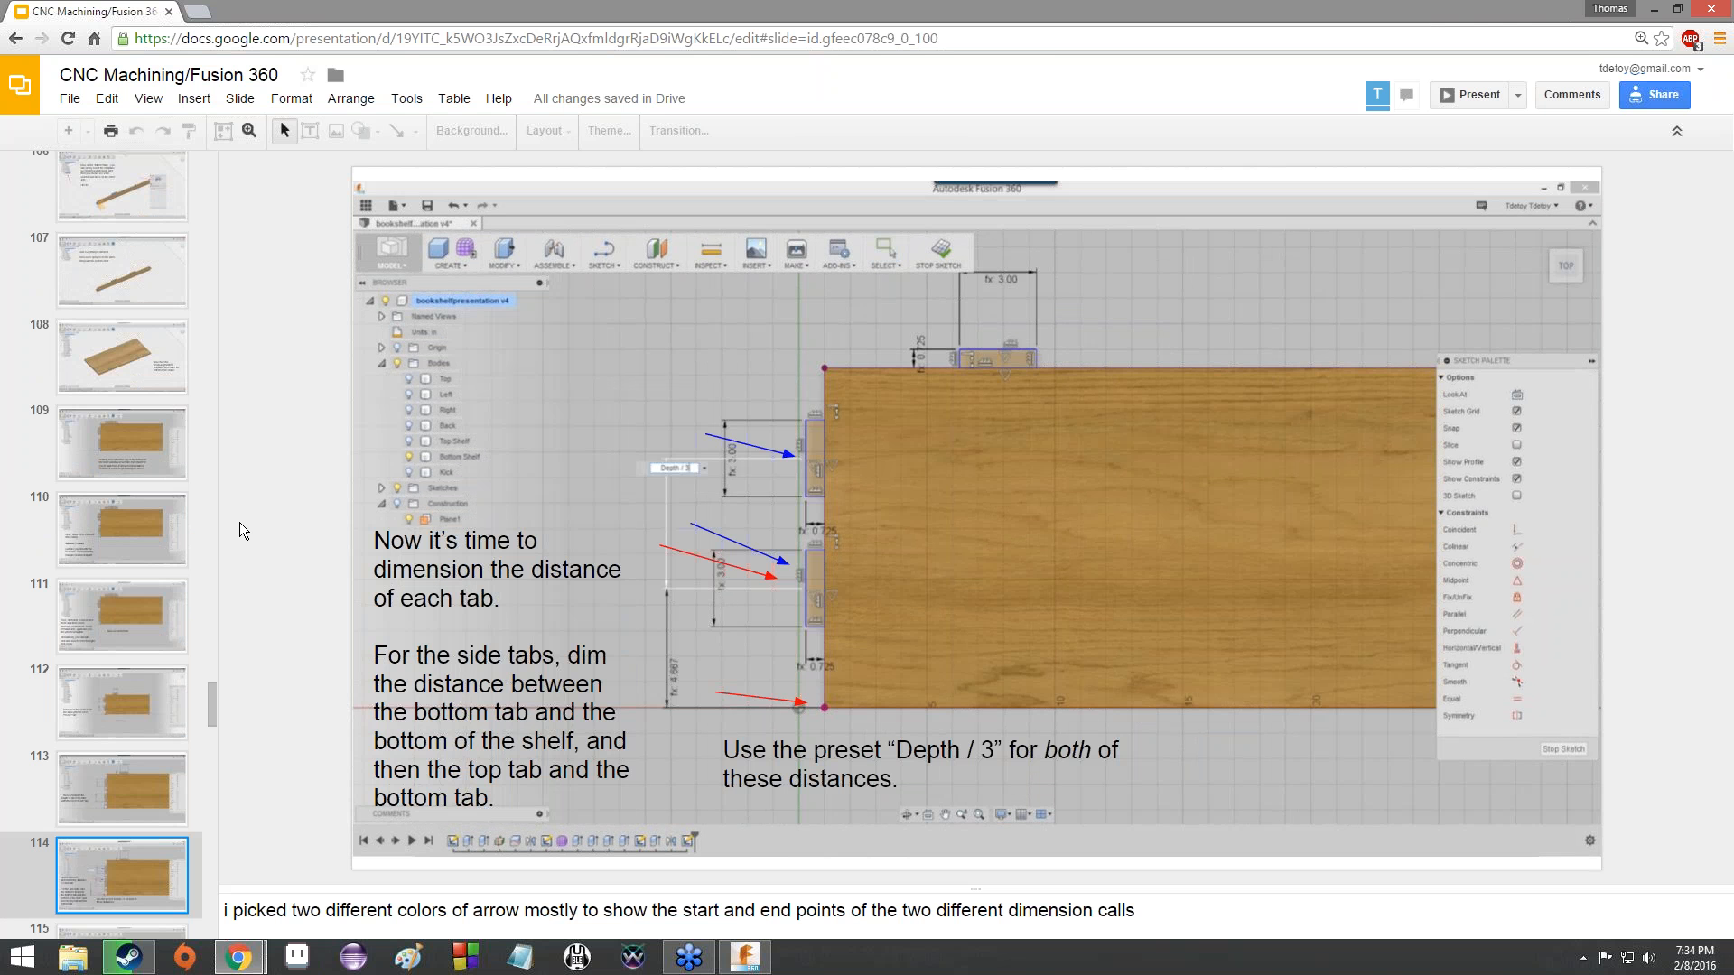
{"action": "key", "text": "Down"}
{"action": "key", "text": "Up"}
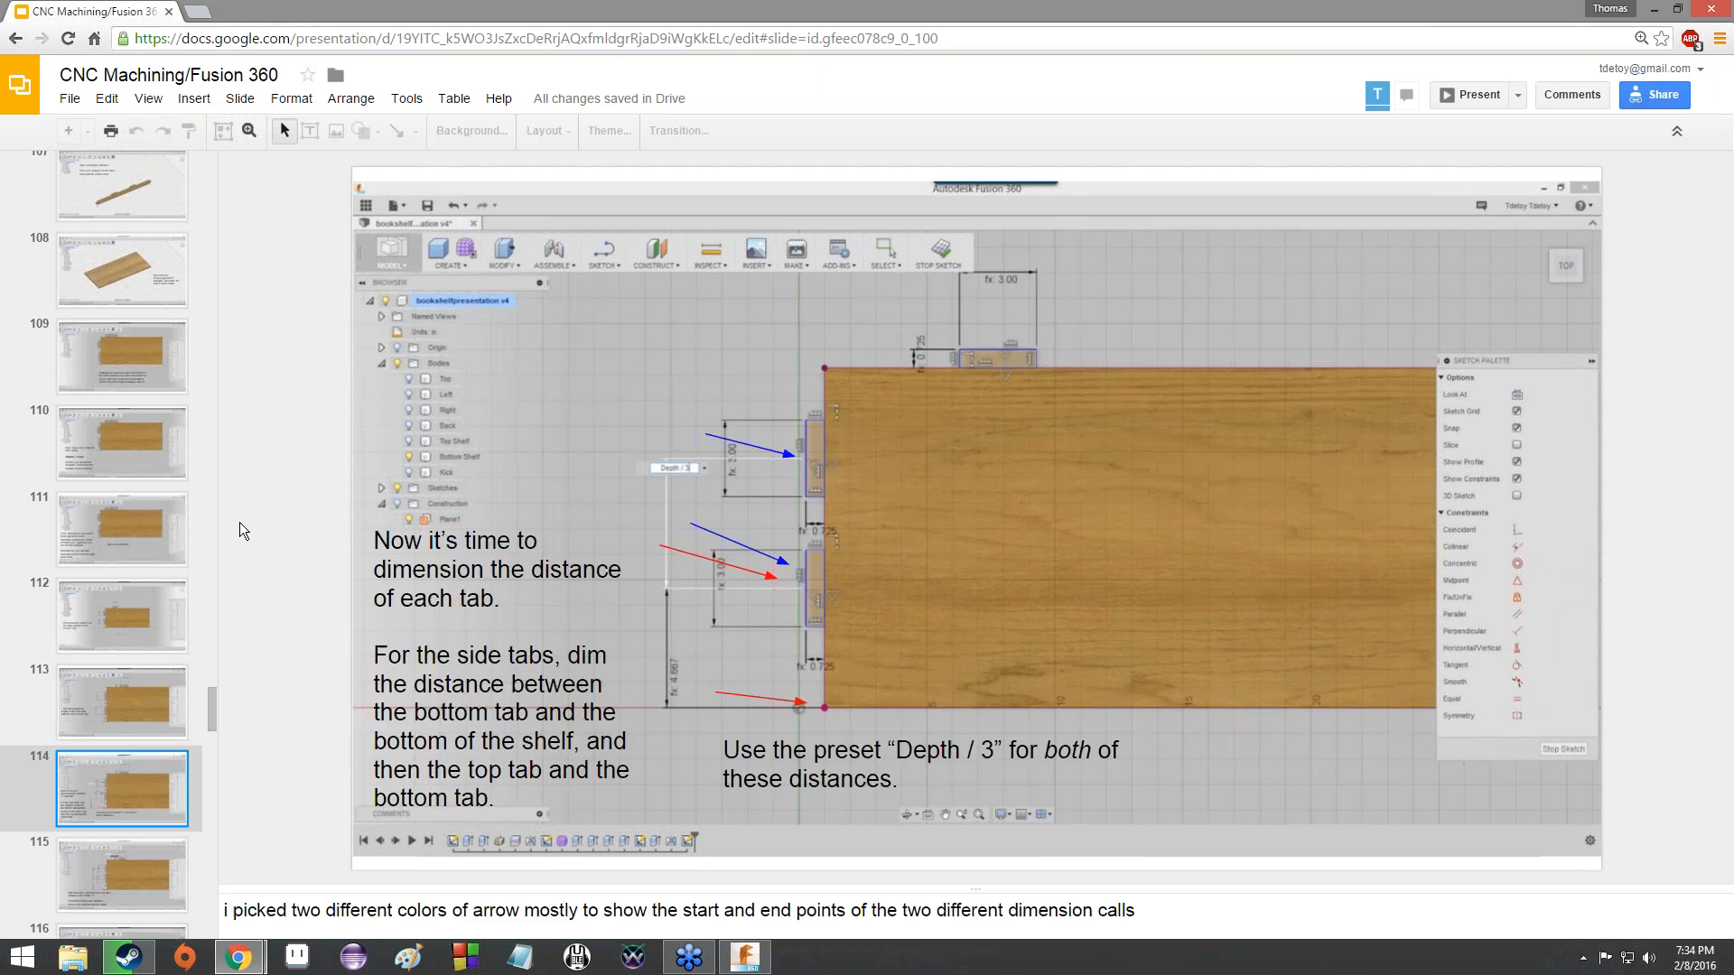
- Review the slides up to 118 on extruding and mirroring the shelf tabs, and return to slide 114 on tab distances
{"action": "key", "text": "Down"}
{"action": "key", "text": "Down"}
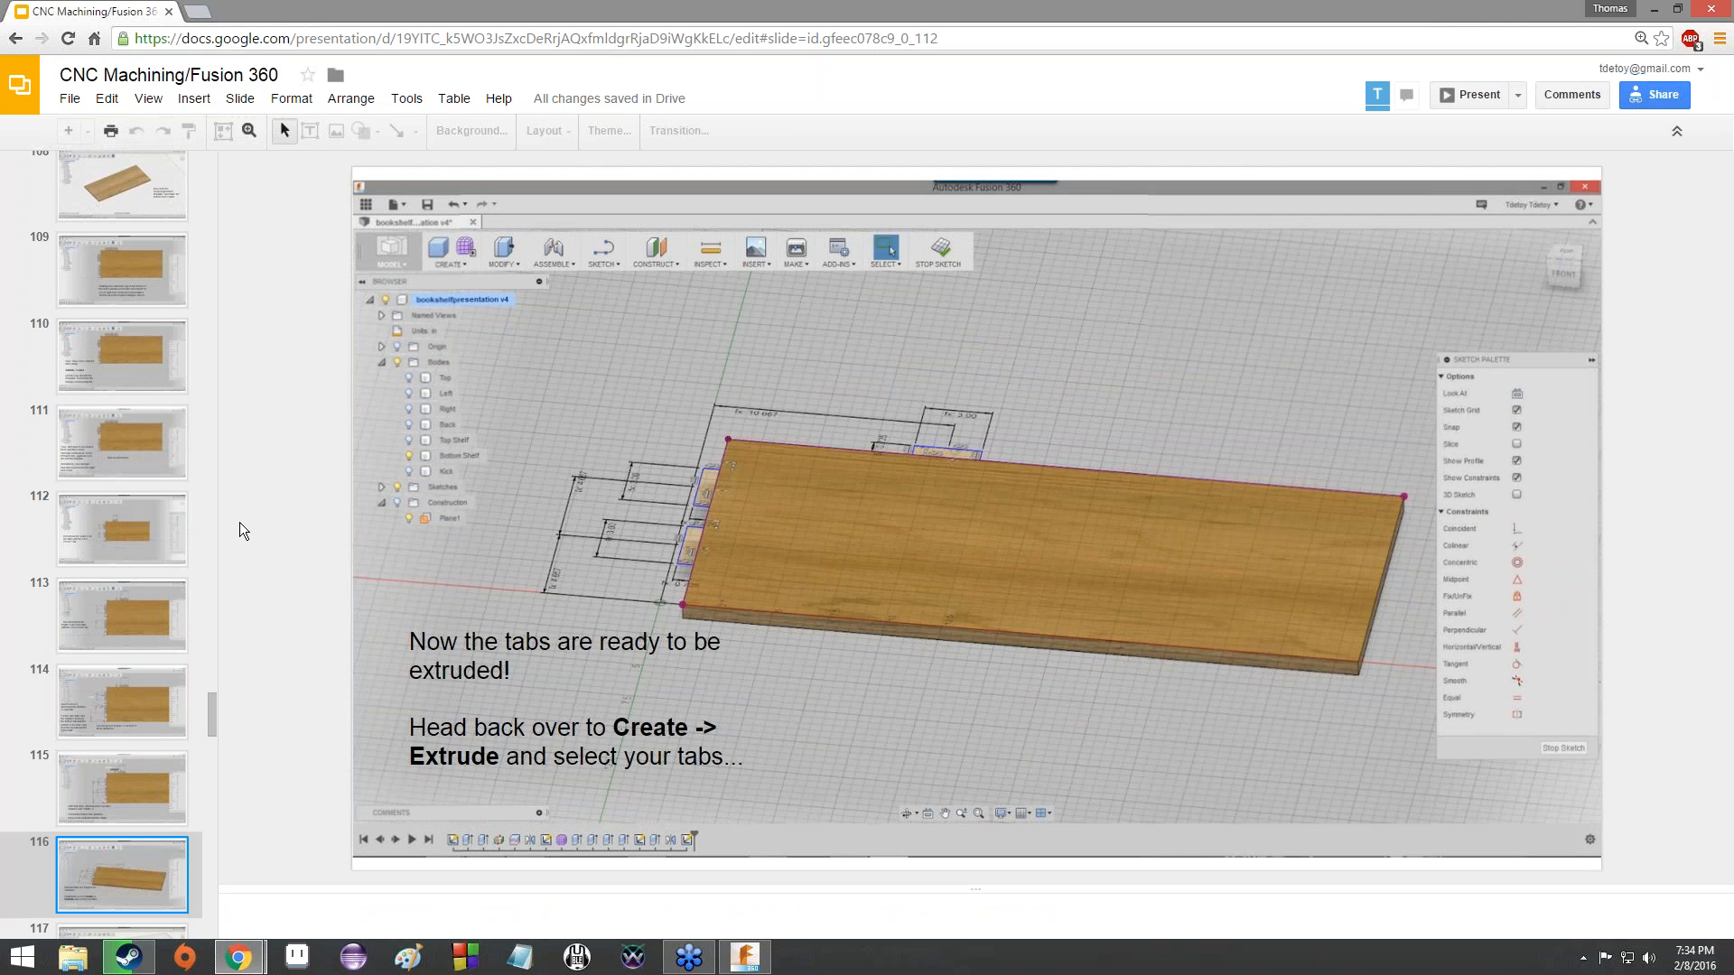
{"action": "key", "text": "Down"}
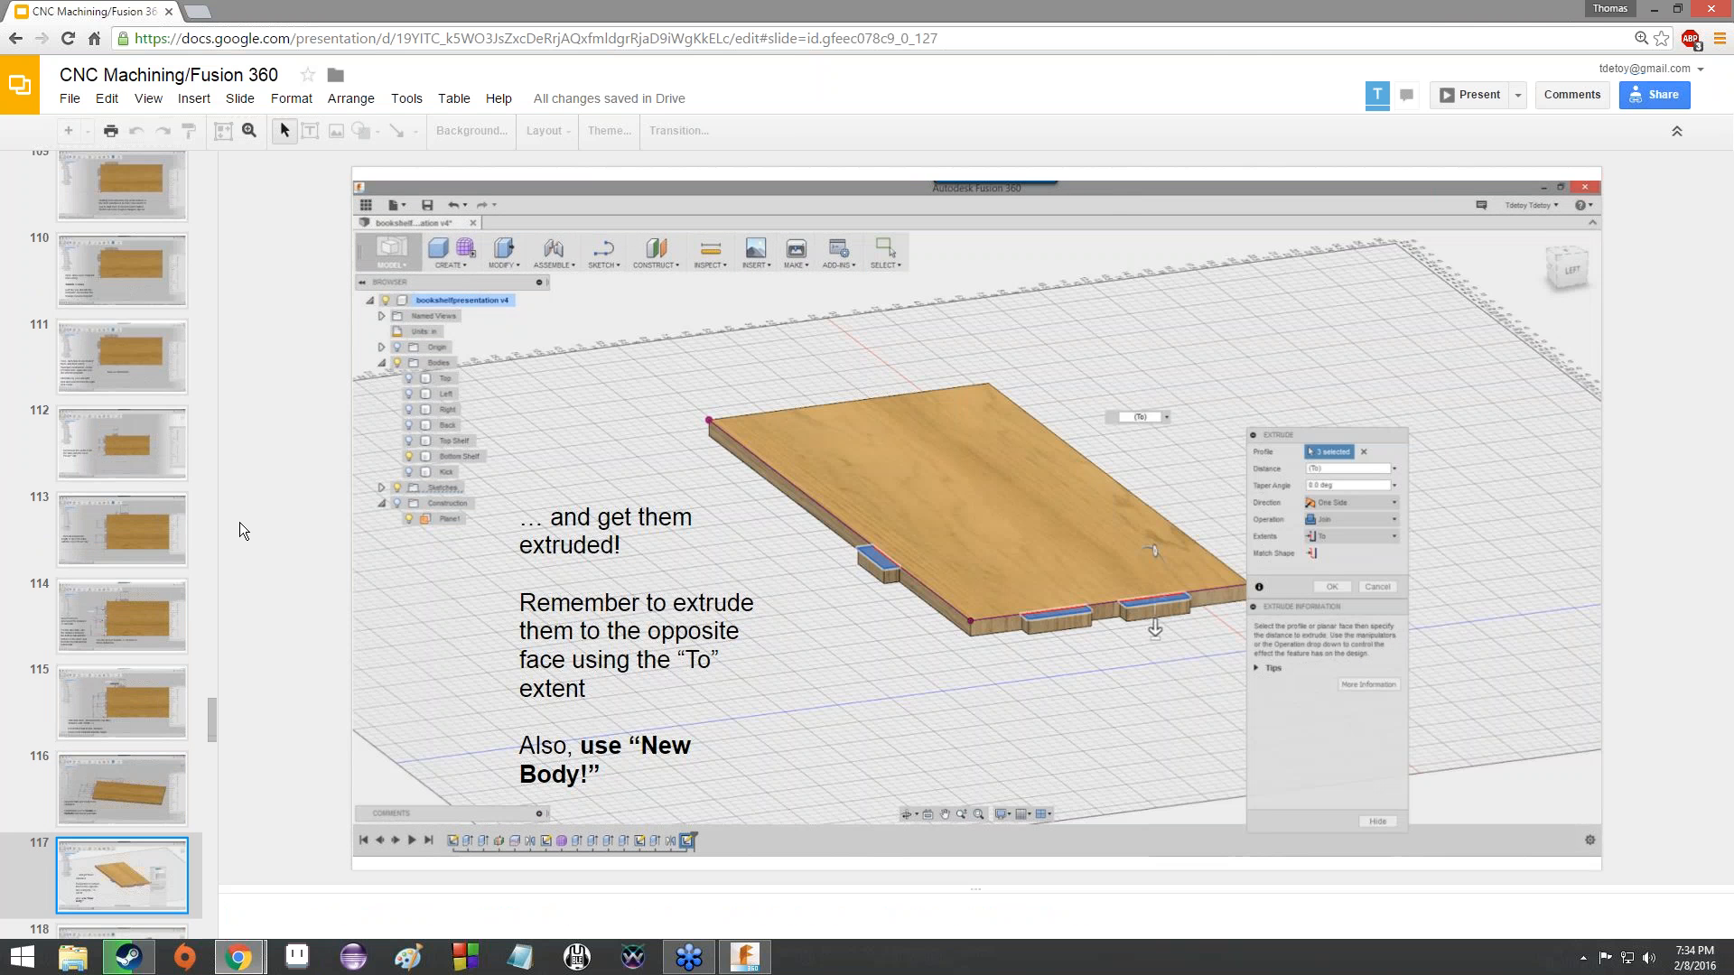
{"action": "key", "text": "Down"}
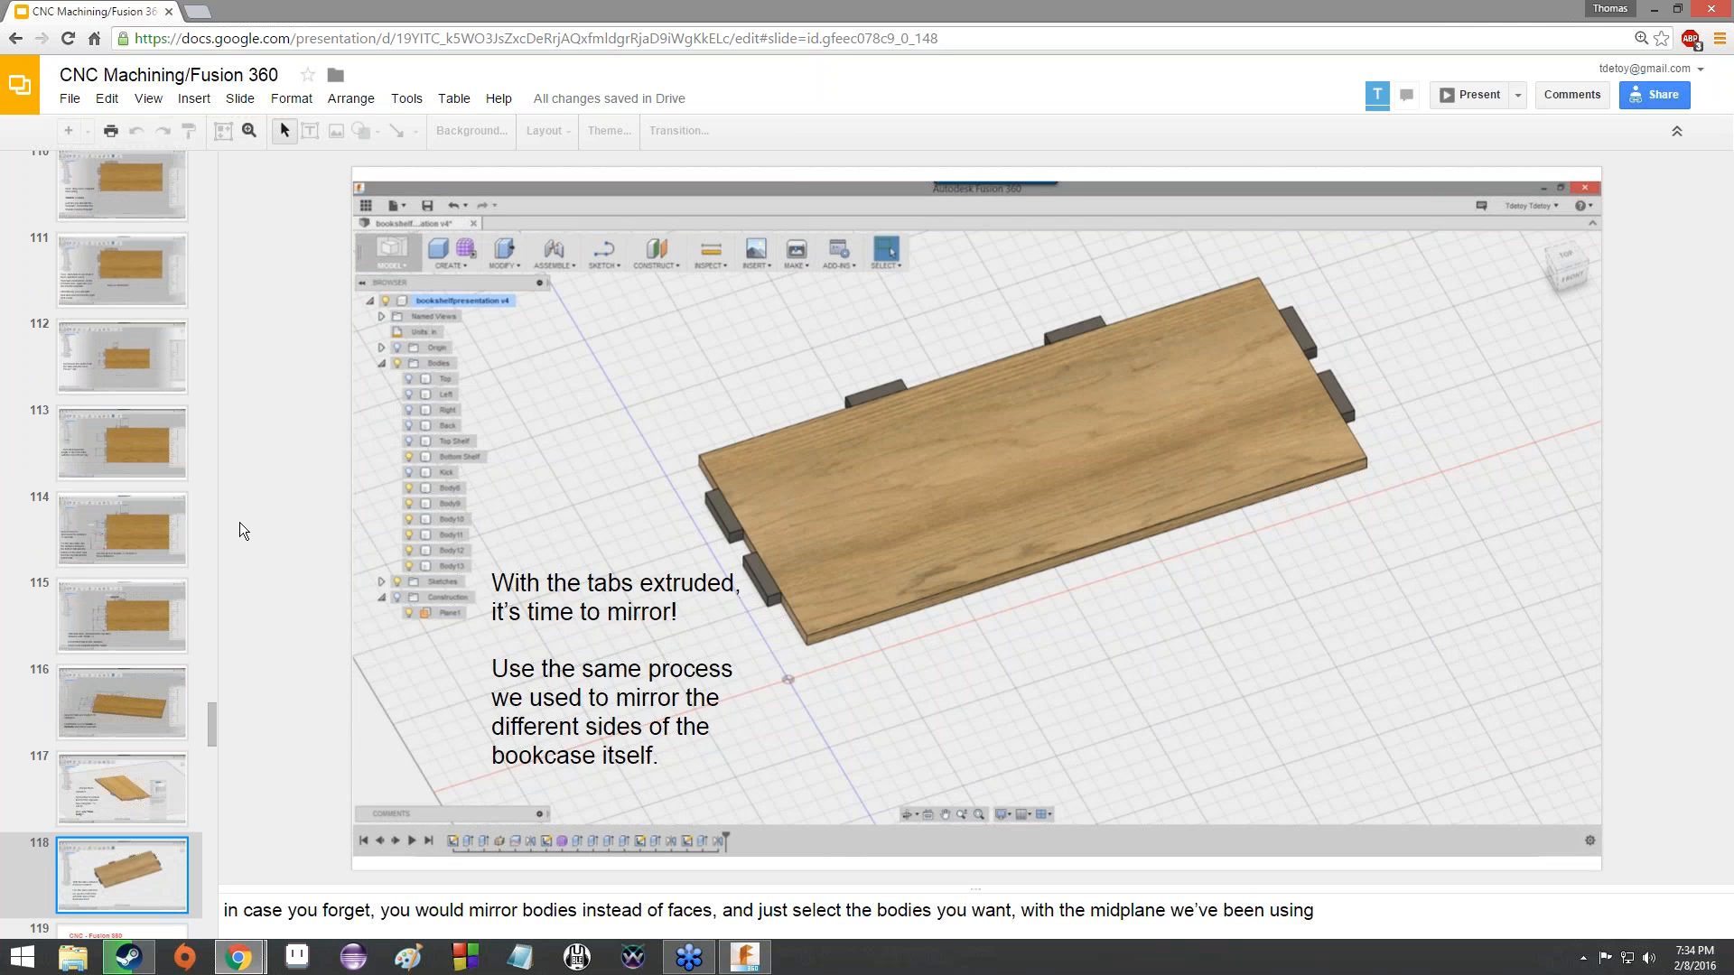
{"action": "key", "text": "Up"}
{"action": "key", "text": "Up"}
{"action": "key", "text": "Up"}
{"action": "key", "text": "Up"}
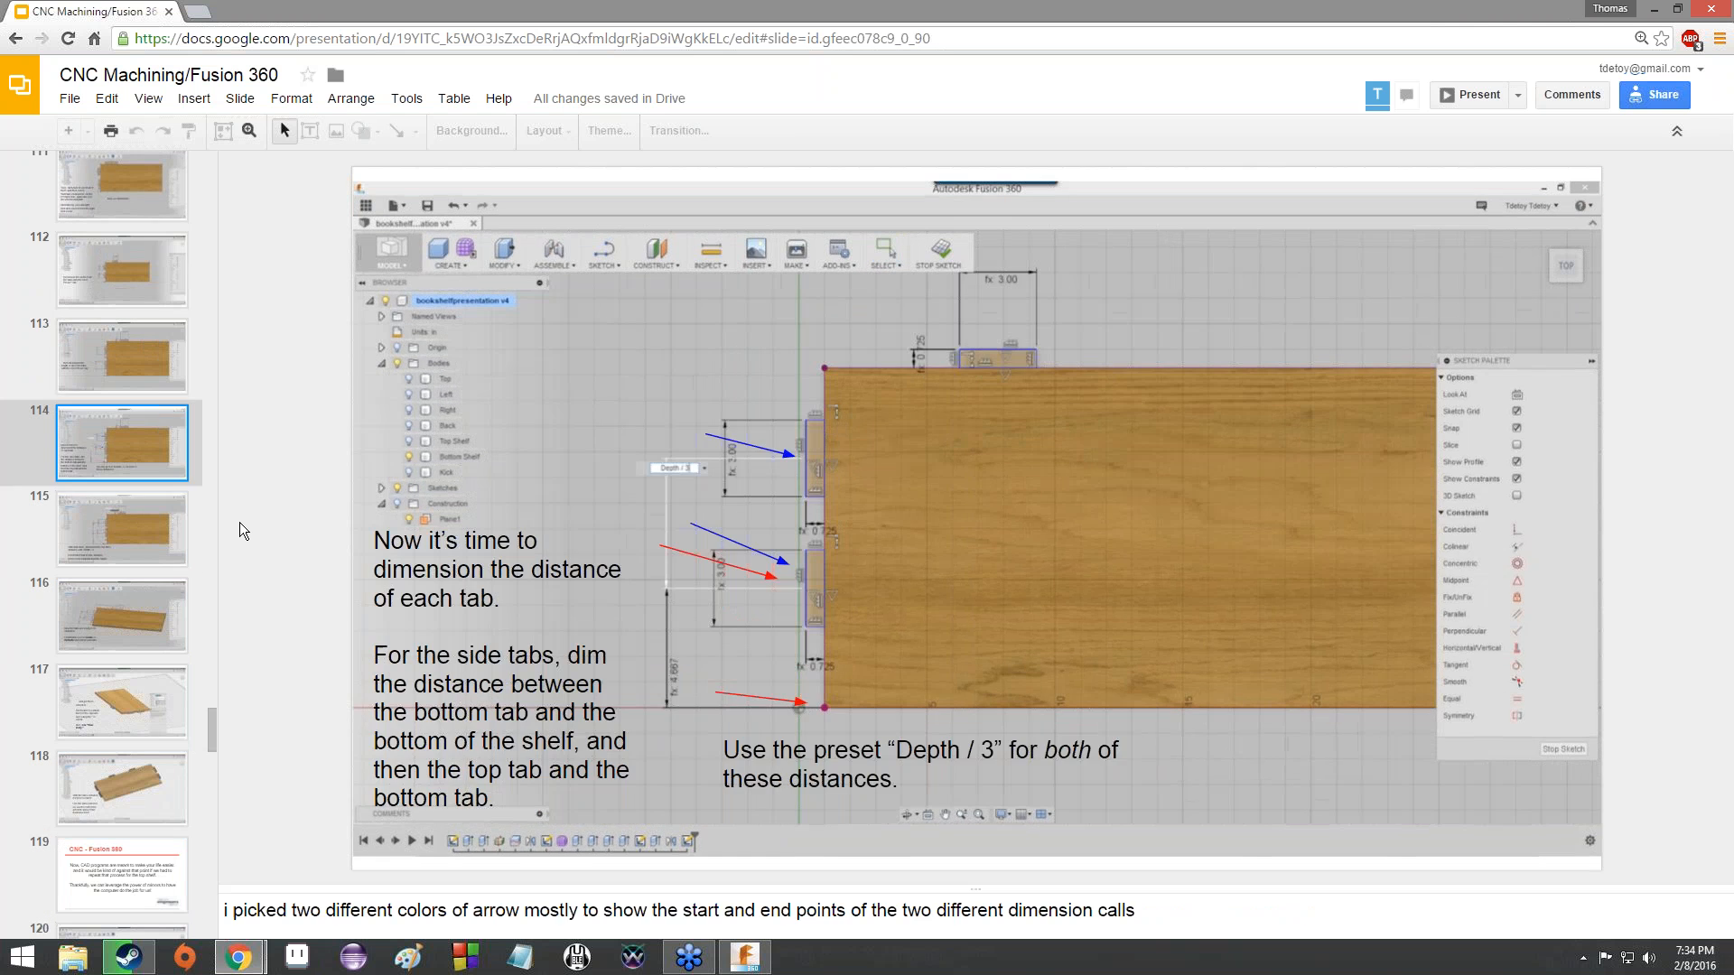
- Switch to Fusion 360 and create a sketch on the top face of the Bottom Shelf
{"action": "key", "text": "alt+Tab"}
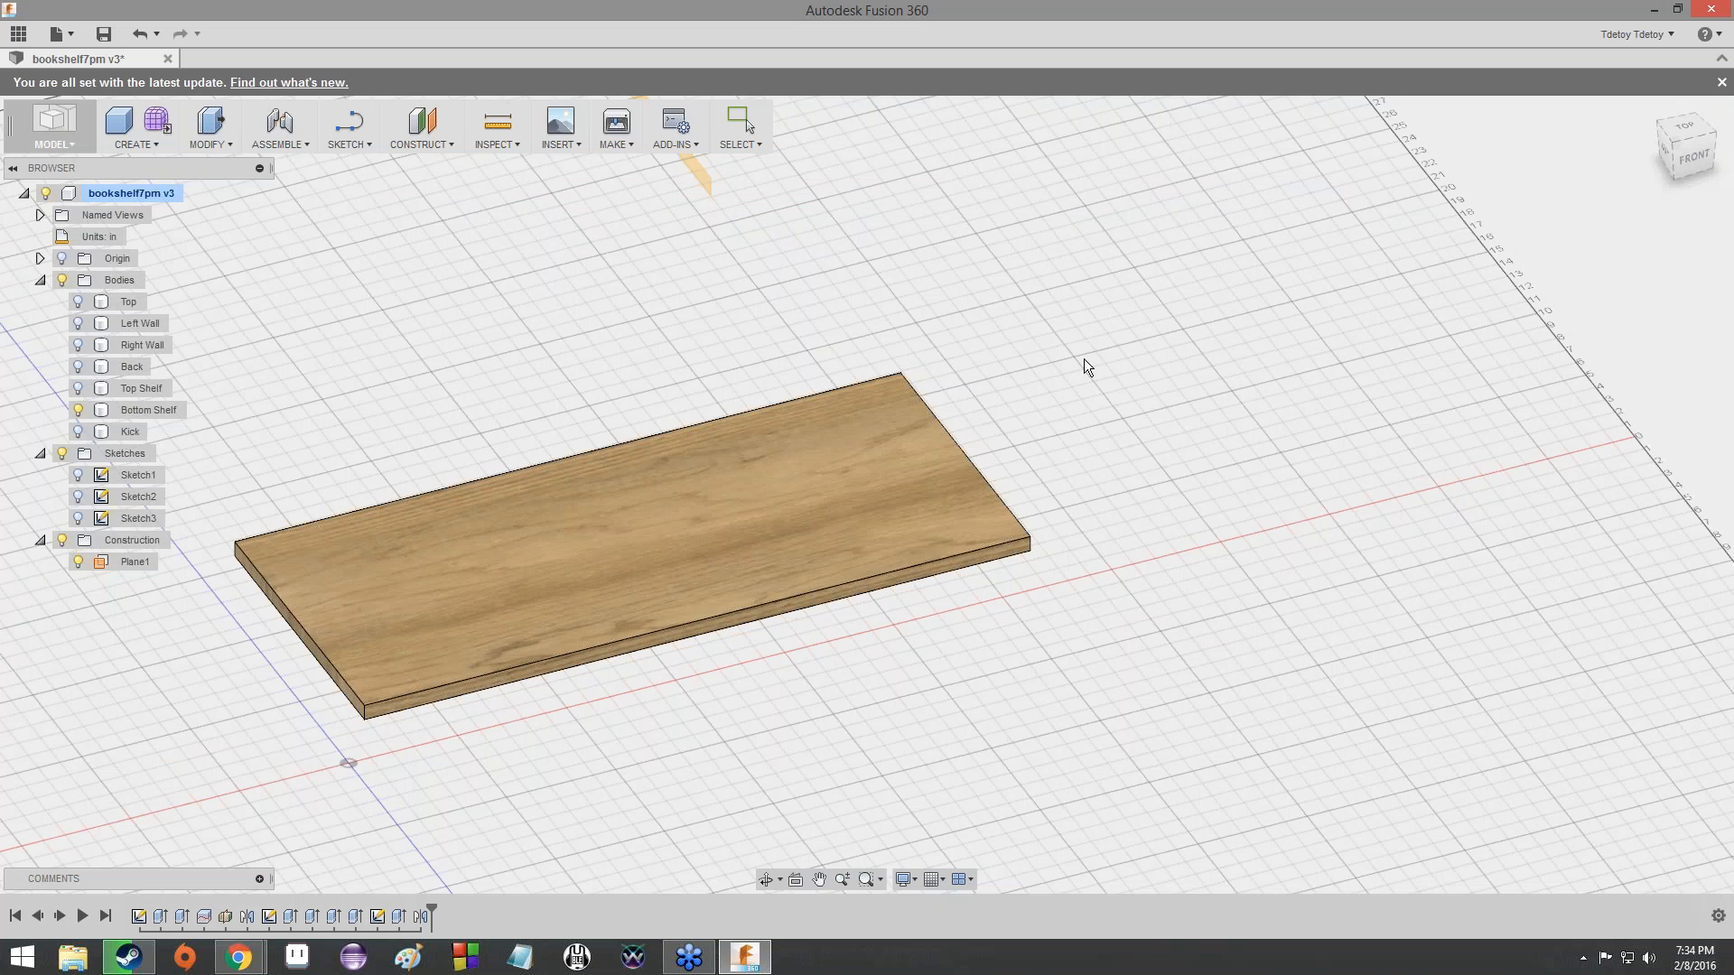
{"action": "scroll", "coordinate": [760, 542], "scroll_direction": "up", "scroll_amount": 4}
{"action": "scroll", "coordinate": [1030, 318], "scroll_direction": "up", "scroll_amount": 1}
{"action": "middle_click_drag", "start_coordinate": [343, 605], "coordinate": [903, 303]}
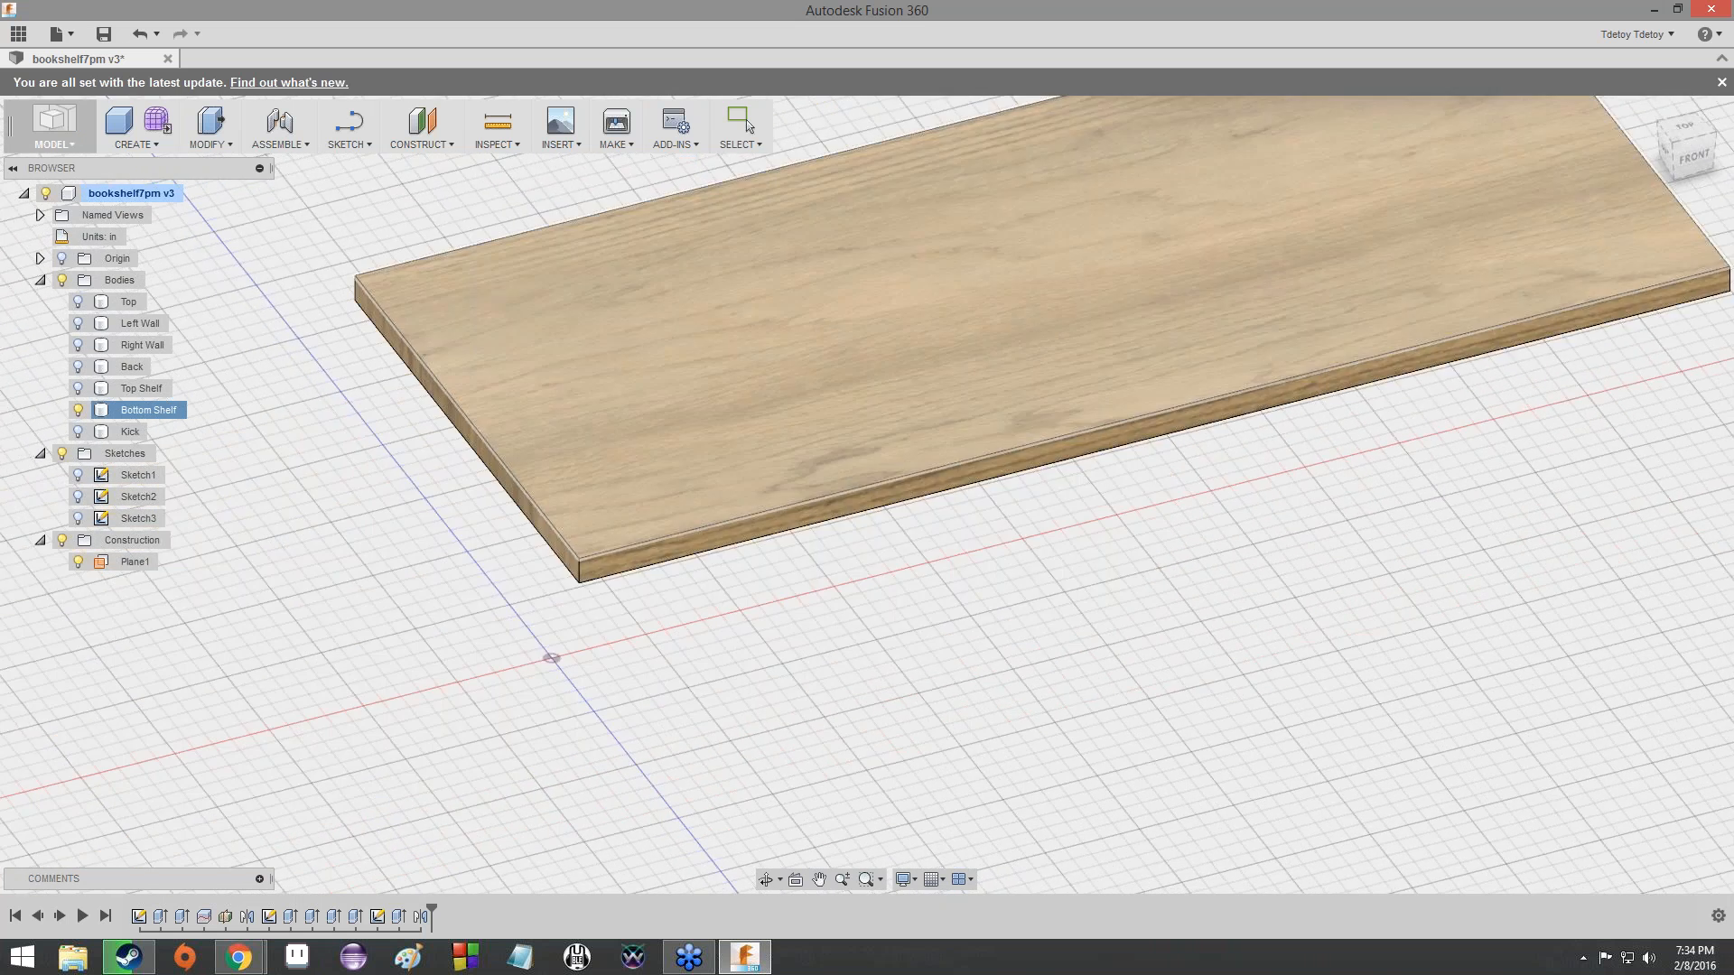
{"action": "scroll", "coordinate": [871, 298], "scroll_direction": "up", "scroll_amount": 2}
{"action": "left_click", "coordinate": [406, 196]}
{"action": "left_click", "coordinate": [367, 146]}
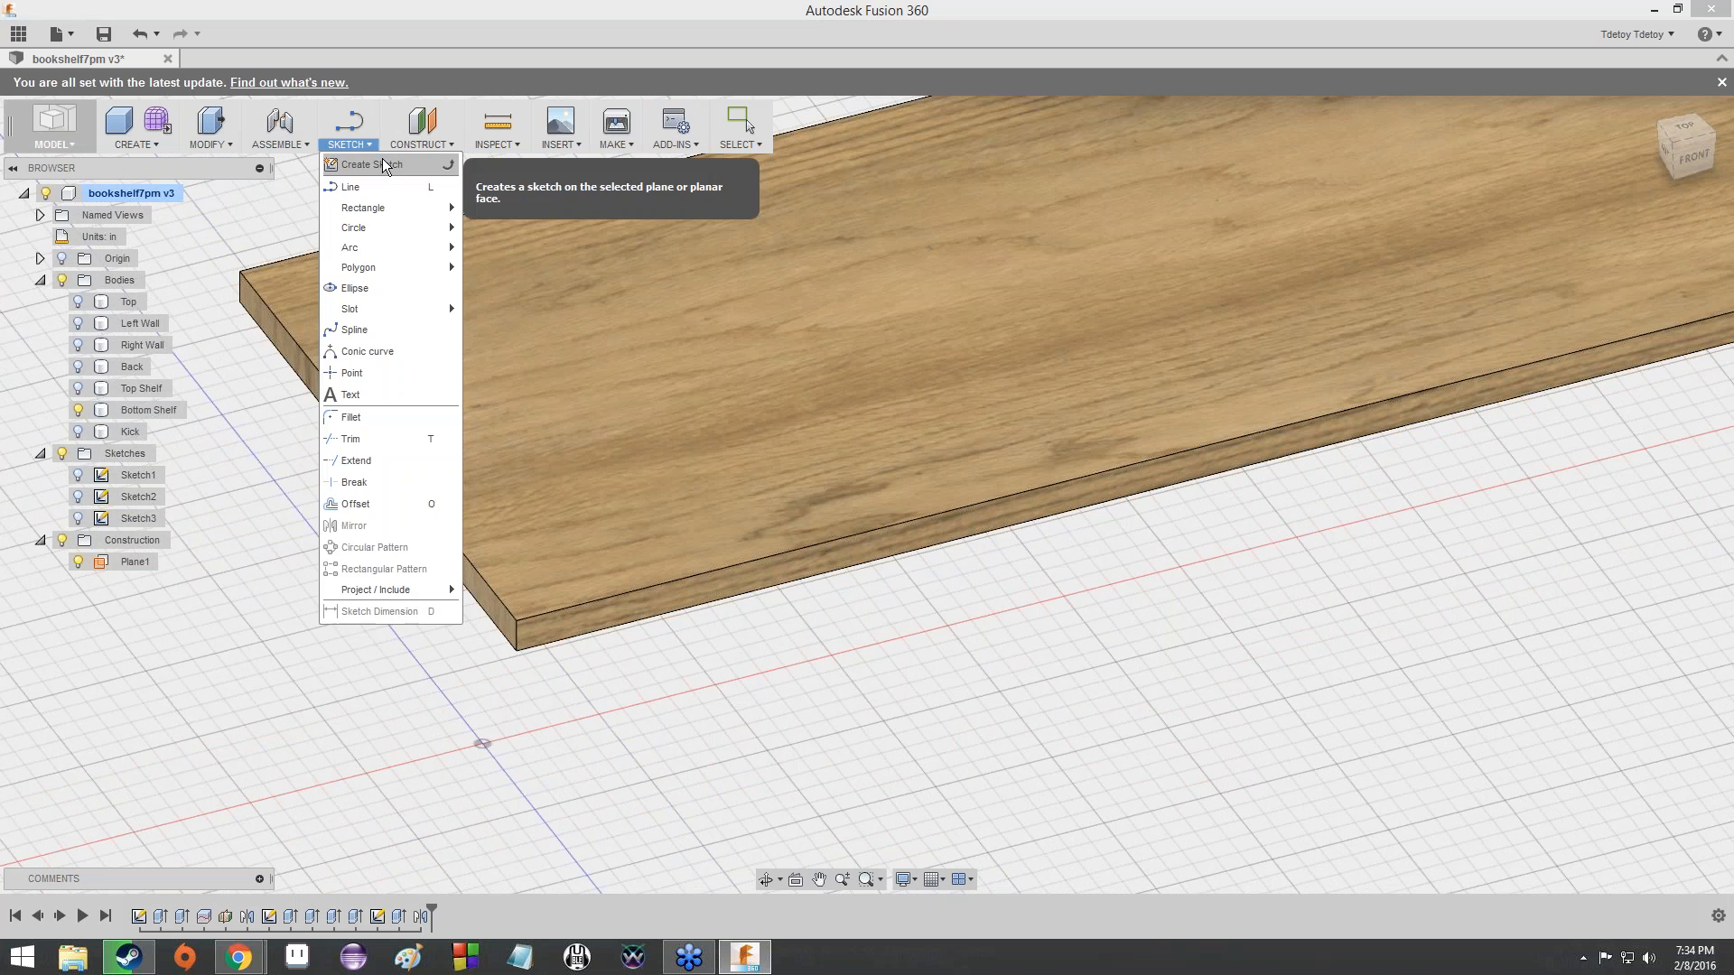
{"action": "left_click", "coordinate": [384, 165]}
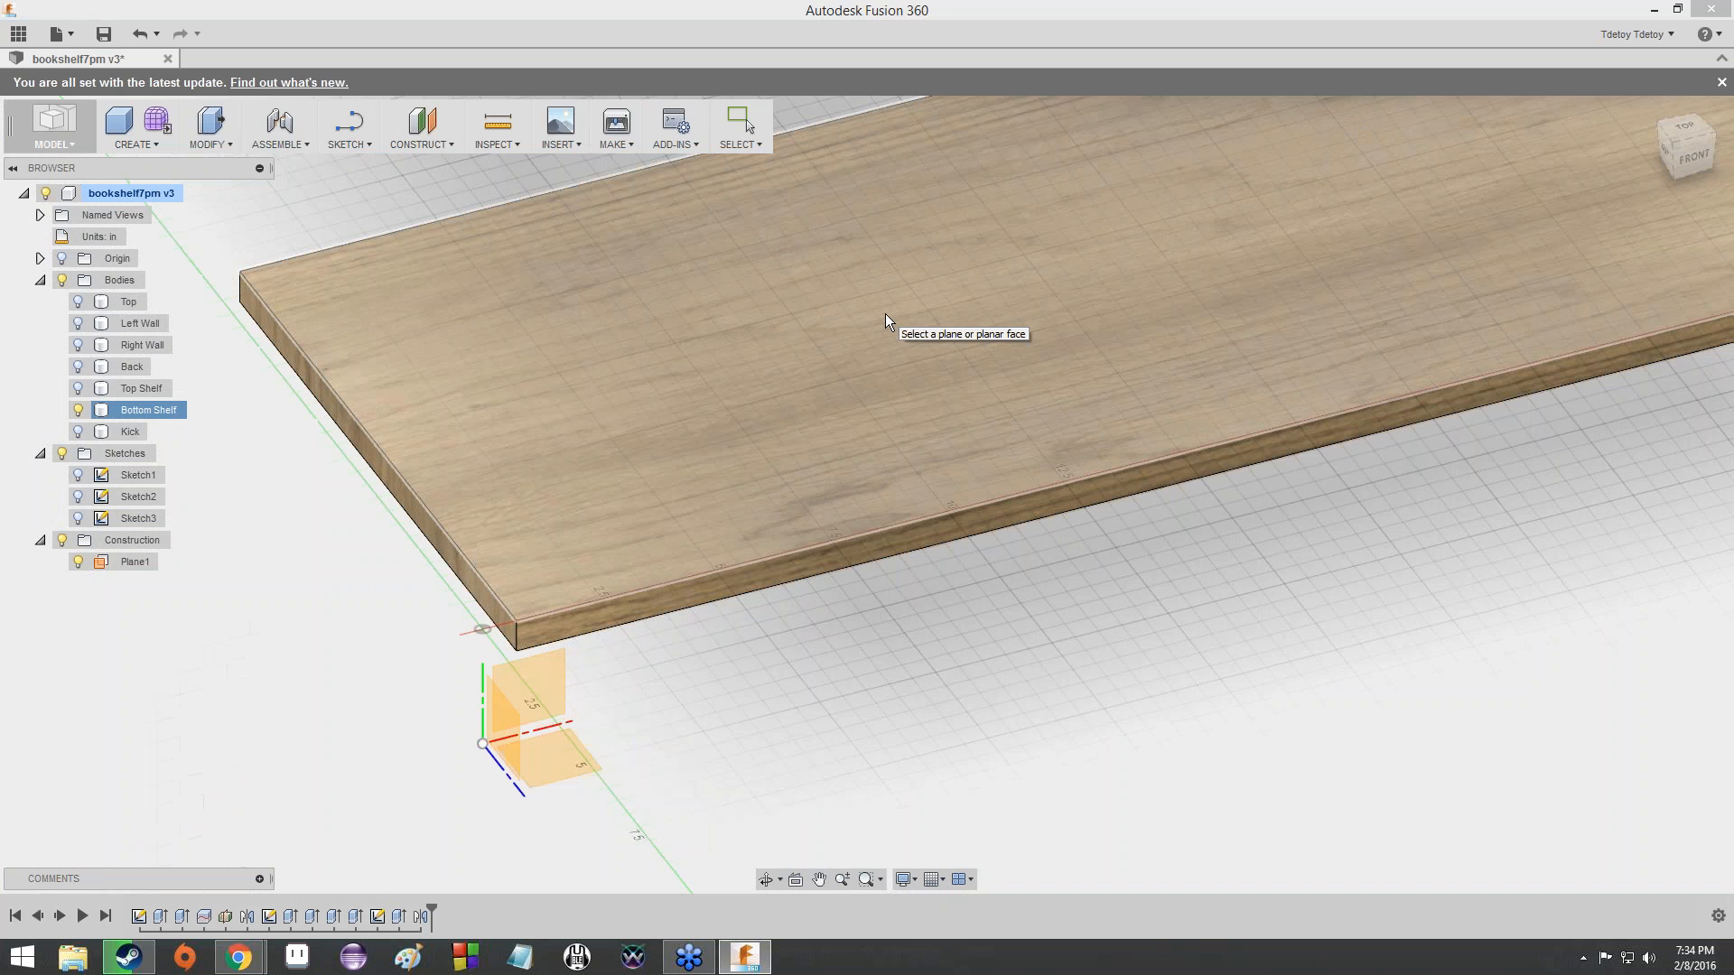
{"action": "left_click", "coordinate": [885, 312]}
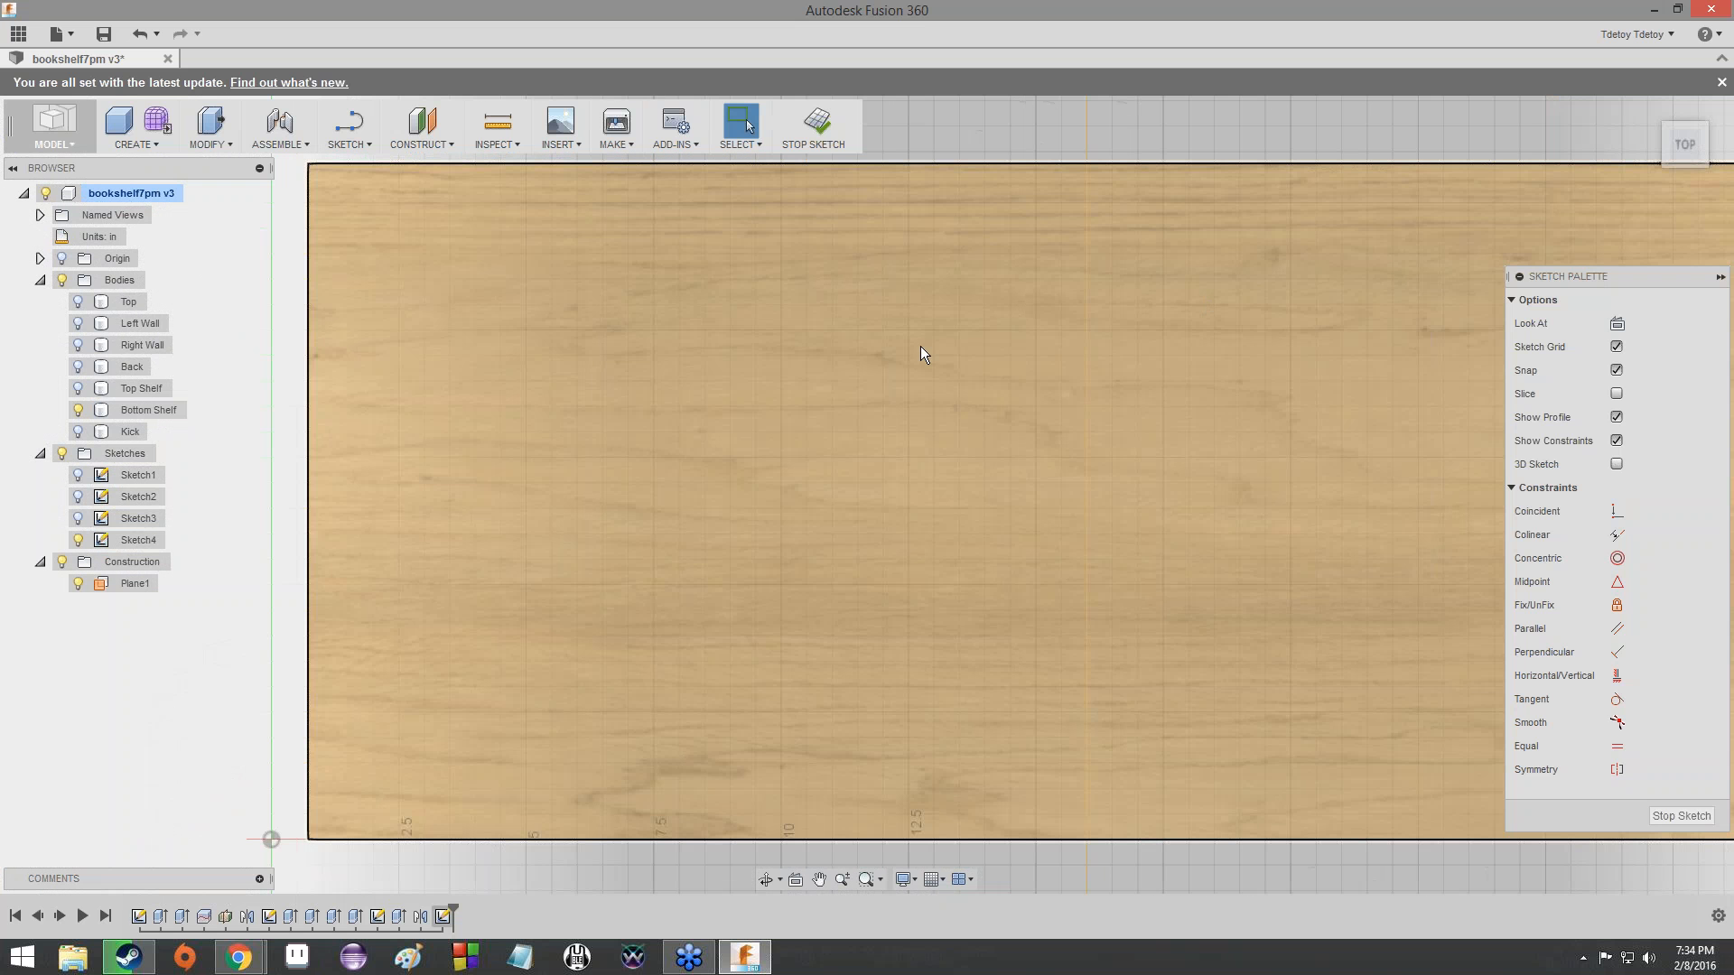
- Sketch two 2-point rectangles as tabs against the shelf's left edge, about 0.725 in wide, the rear one about 3.8 in long
{"action": "scroll", "coordinate": [920, 361], "scroll_direction": "down", "scroll_amount": 5}
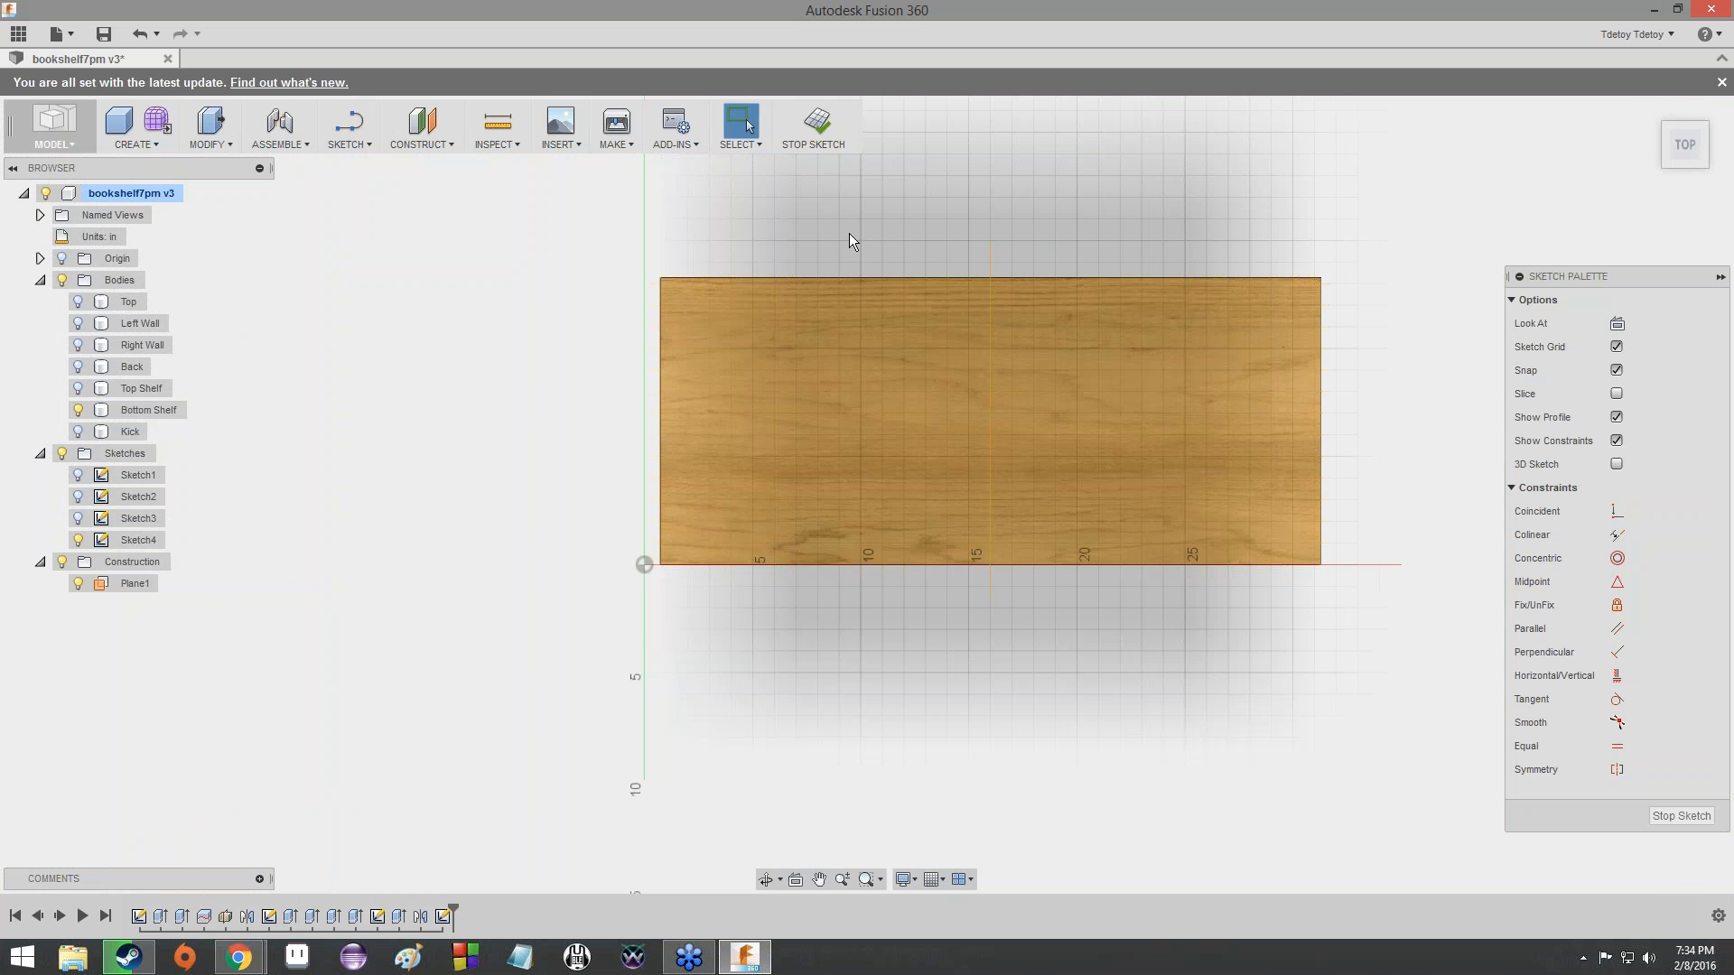
{"action": "scroll", "coordinate": [843, 285], "scroll_direction": "up", "scroll_amount": 1}
{"action": "scroll", "coordinate": [843, 285], "scroll_direction": "up", "scroll_amount": 1}
{"action": "middle_click_drag", "start_coordinate": [844, 286], "coordinate": [845, 331]}
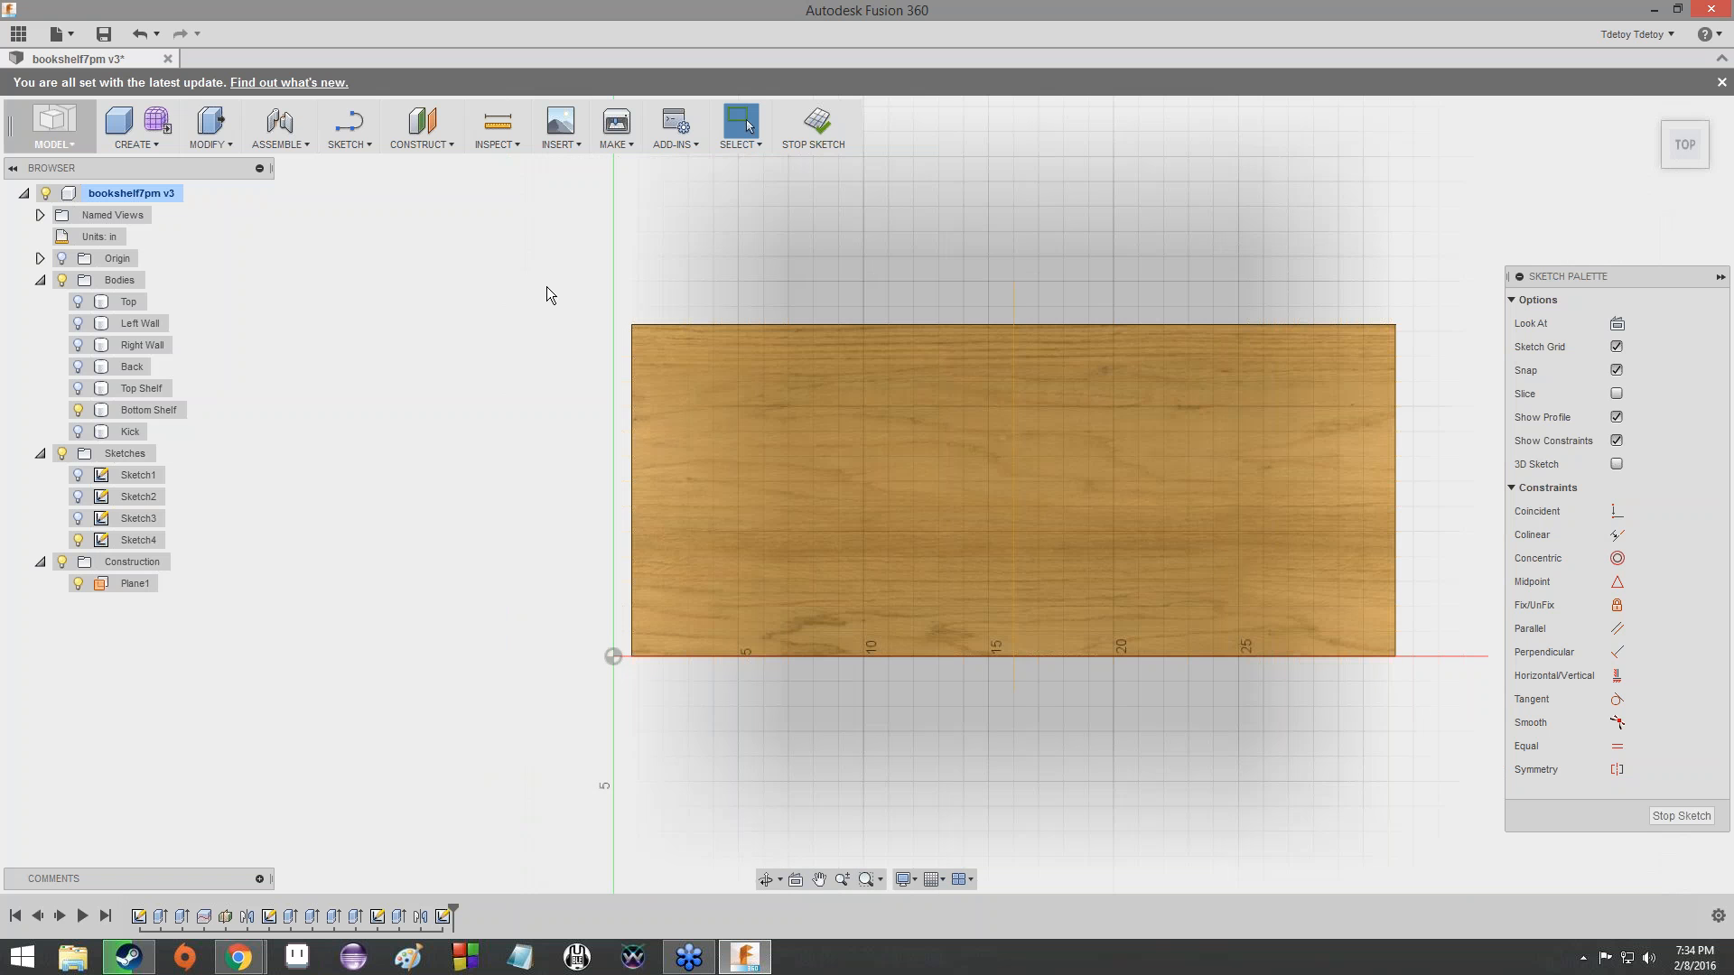
{"action": "left_click", "coordinate": [349, 144]}
{"action": "mouse_move", "coordinate": [372, 199]}
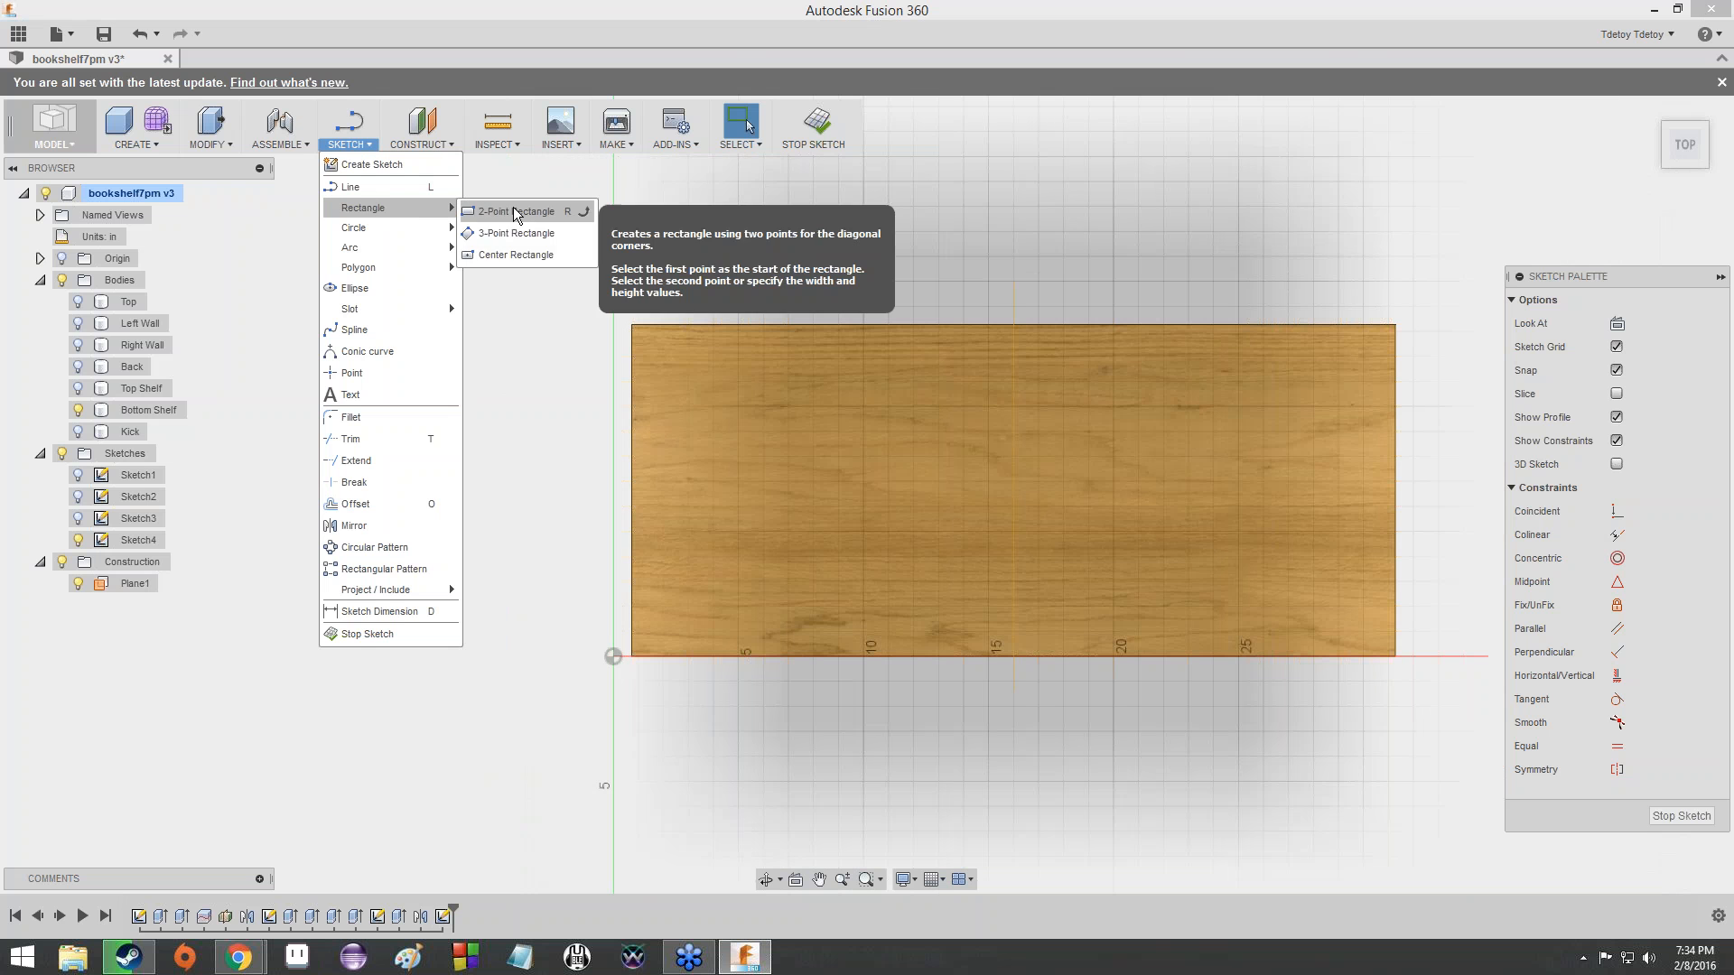
{"action": "left_click", "coordinate": [513, 211]}
{"action": "left_click", "coordinate": [613, 357]}
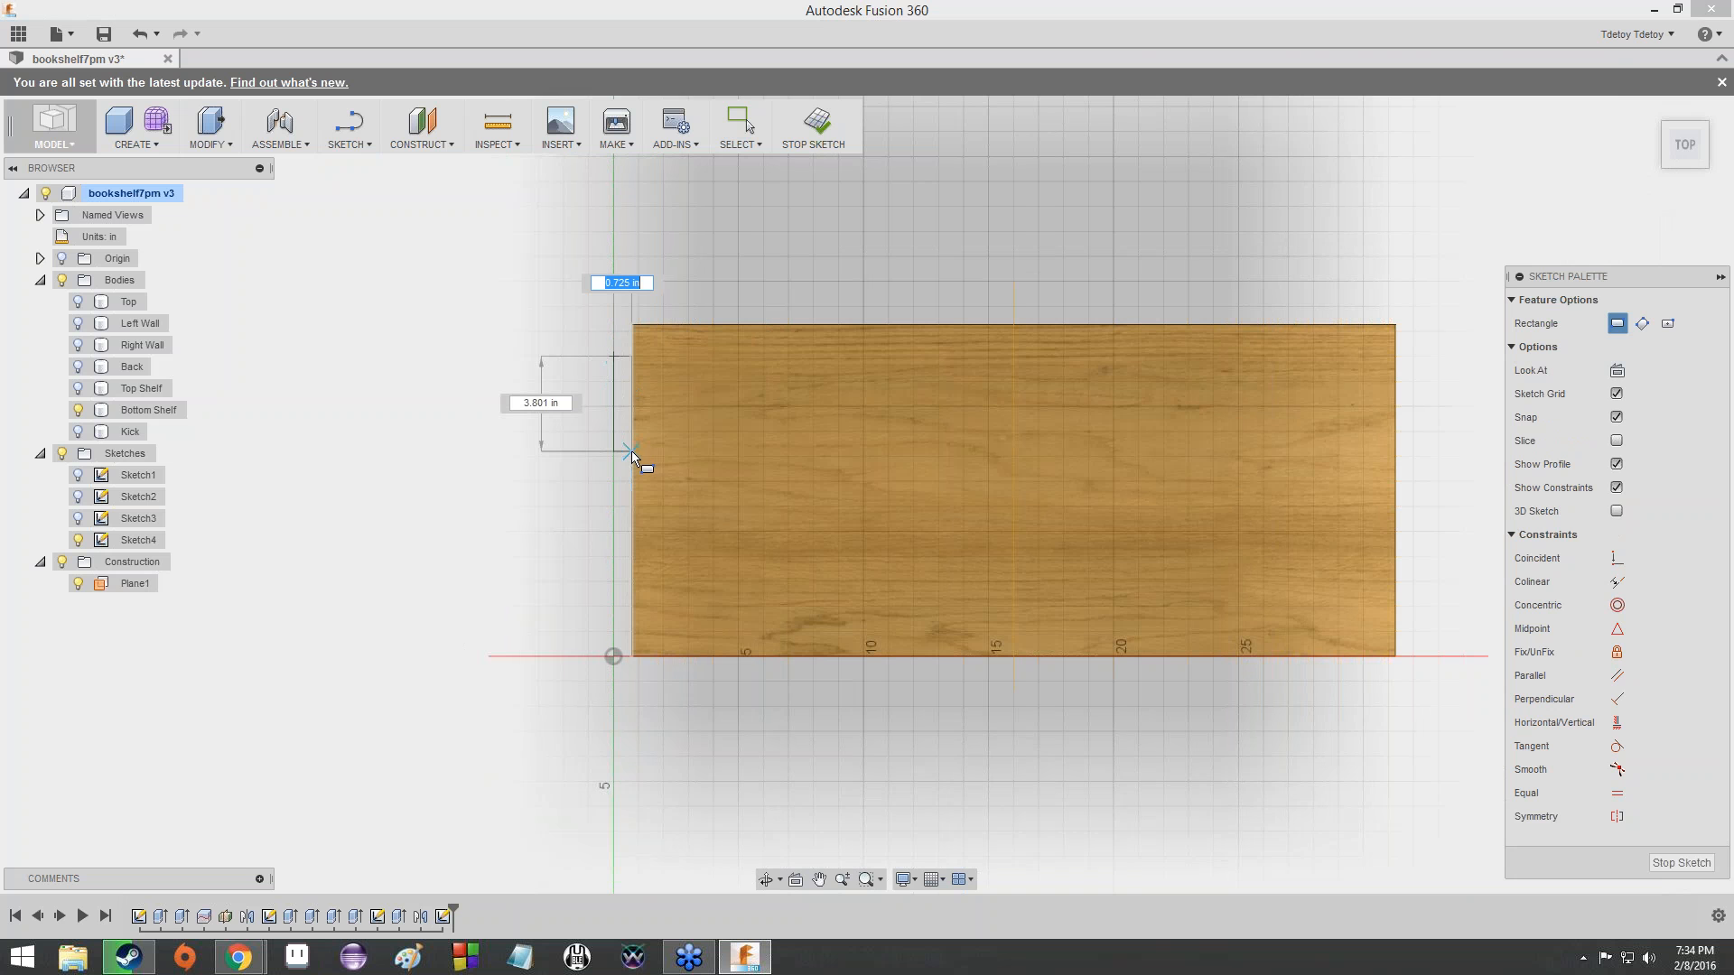
{"action": "left_click", "coordinate": [632, 452]}
{"action": "left_click", "coordinate": [614, 505]}
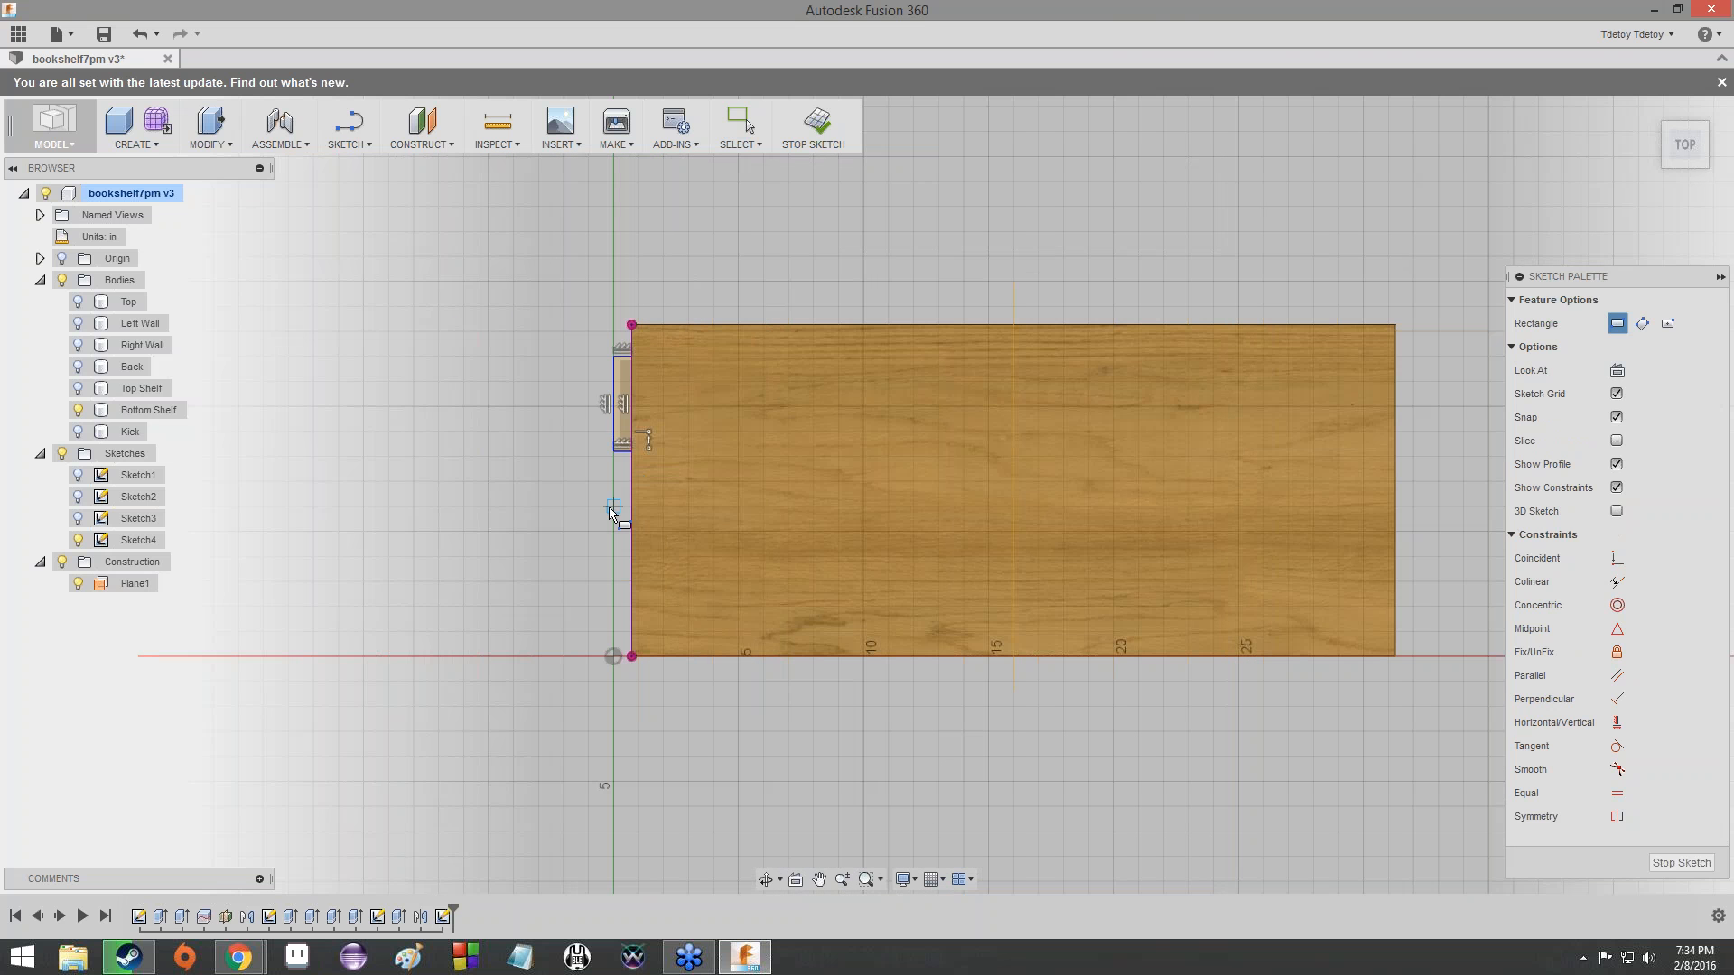
{"action": "left_click", "coordinate": [631, 604]}
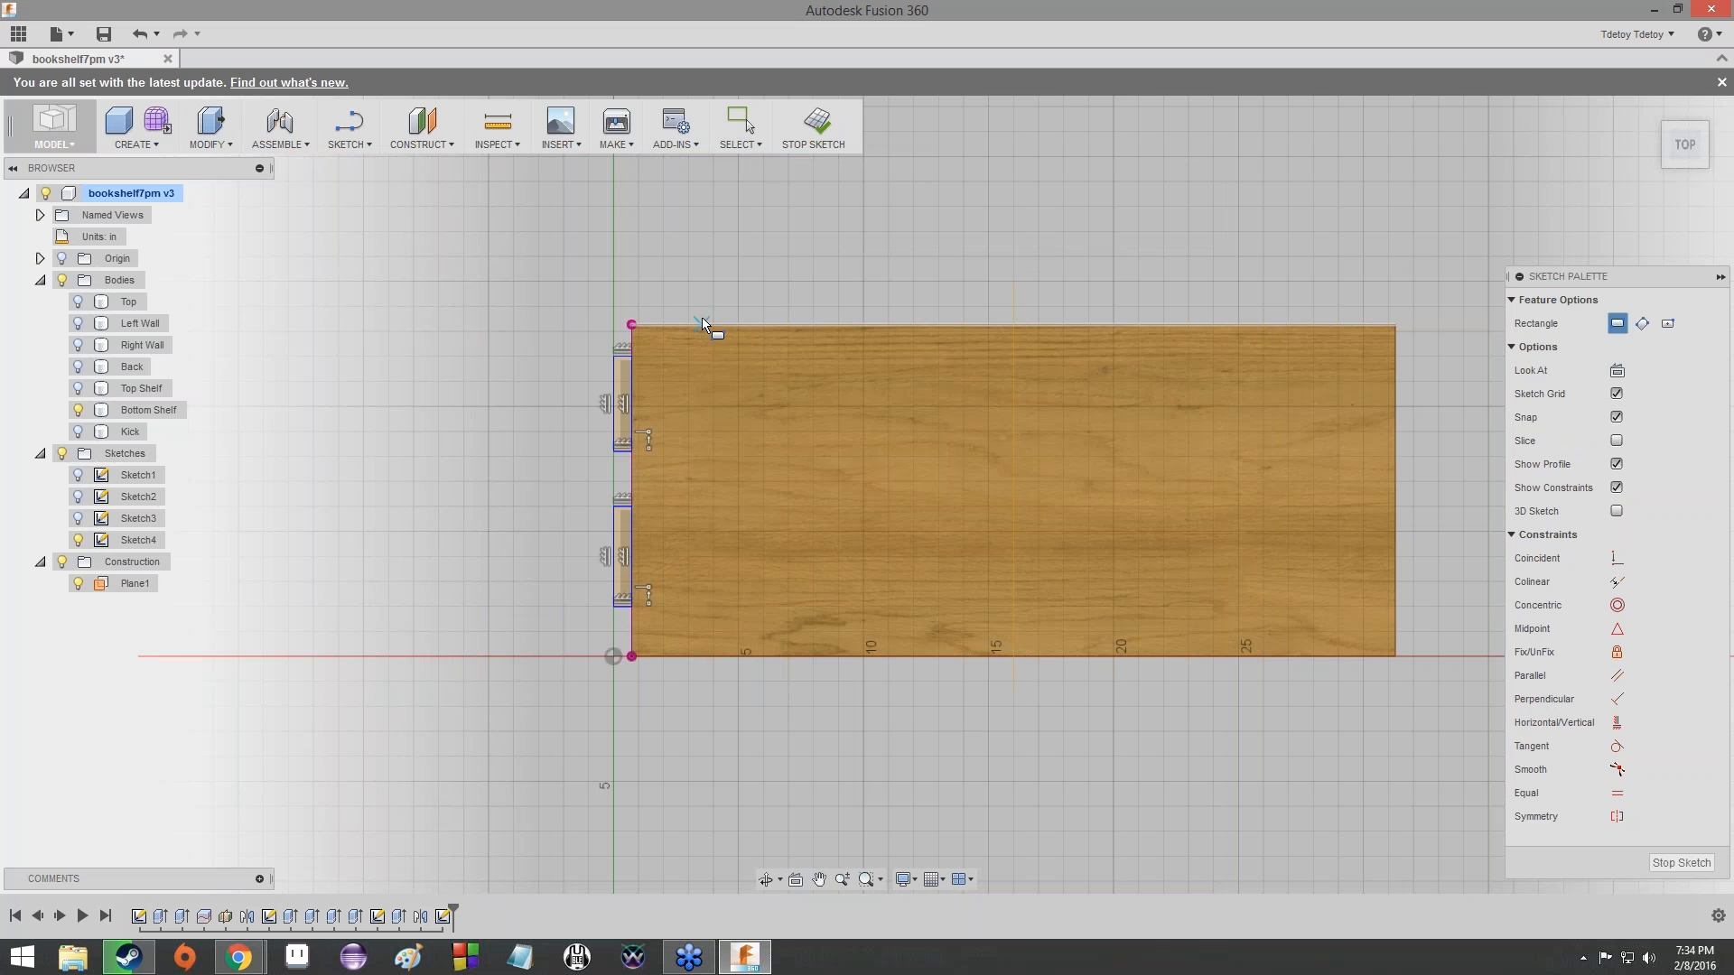
- Sketch a third tab rectangle about 0.78 in deep against the shelf's back edge, near its left corner
{"action": "left_click", "coordinate": [701, 307]}
{"action": "left_click", "coordinate": [830, 324]}
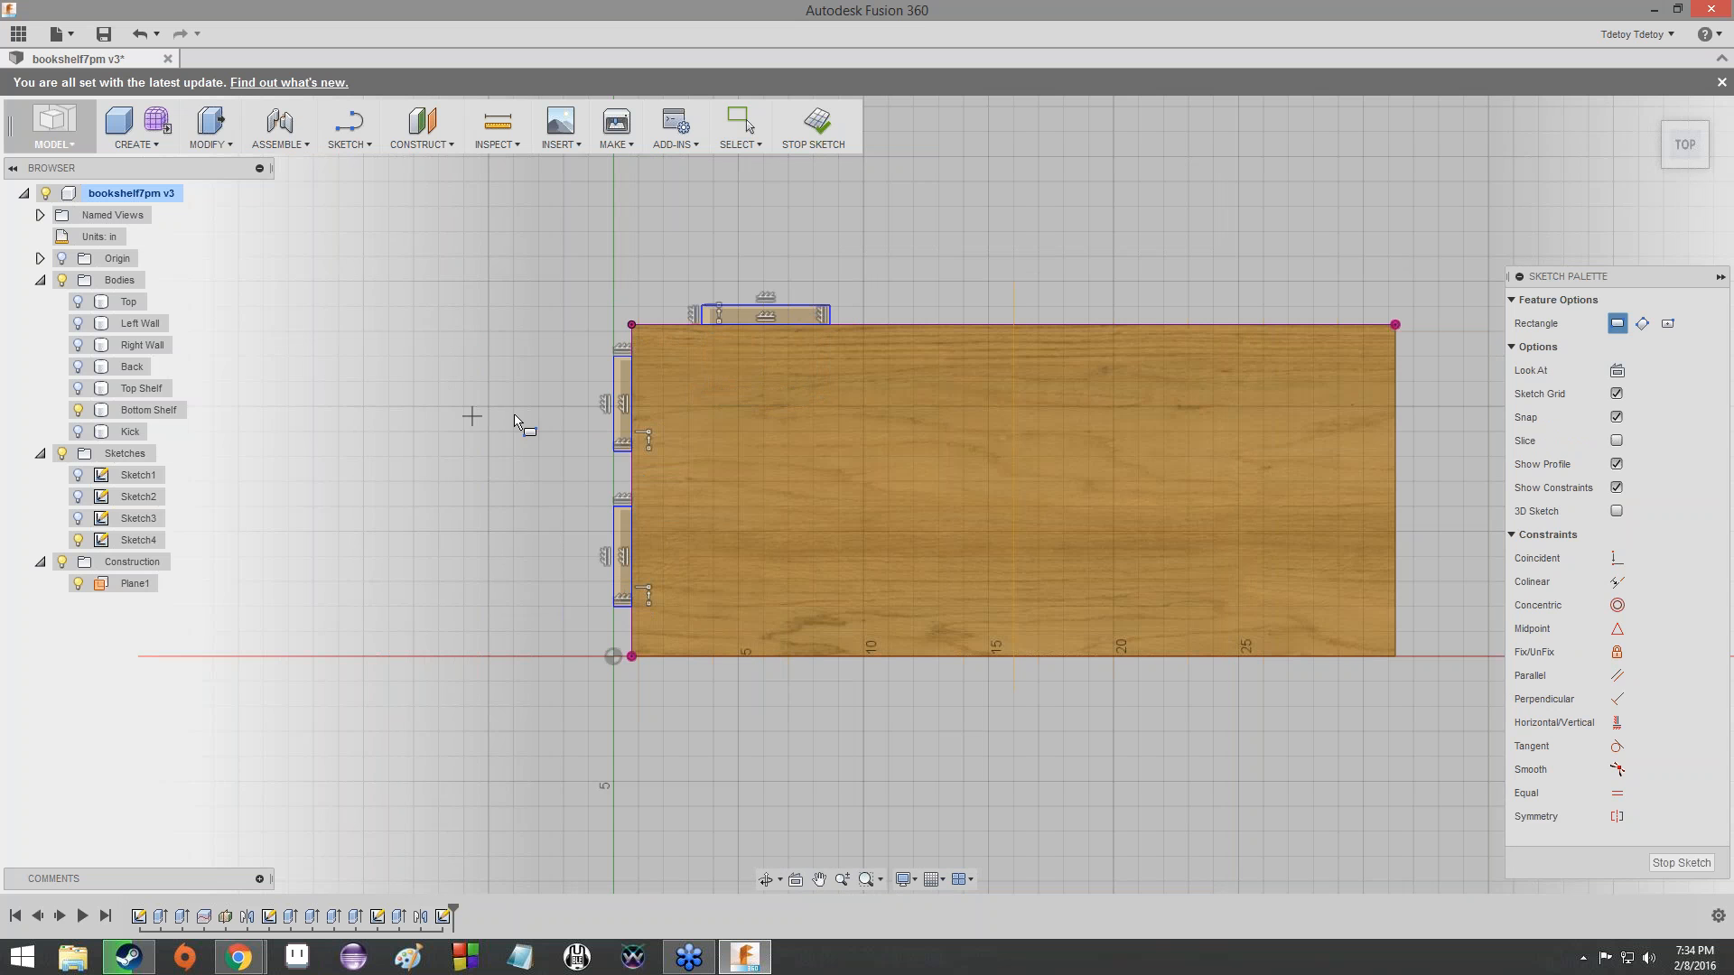
{"action": "key", "text": "Escape"}
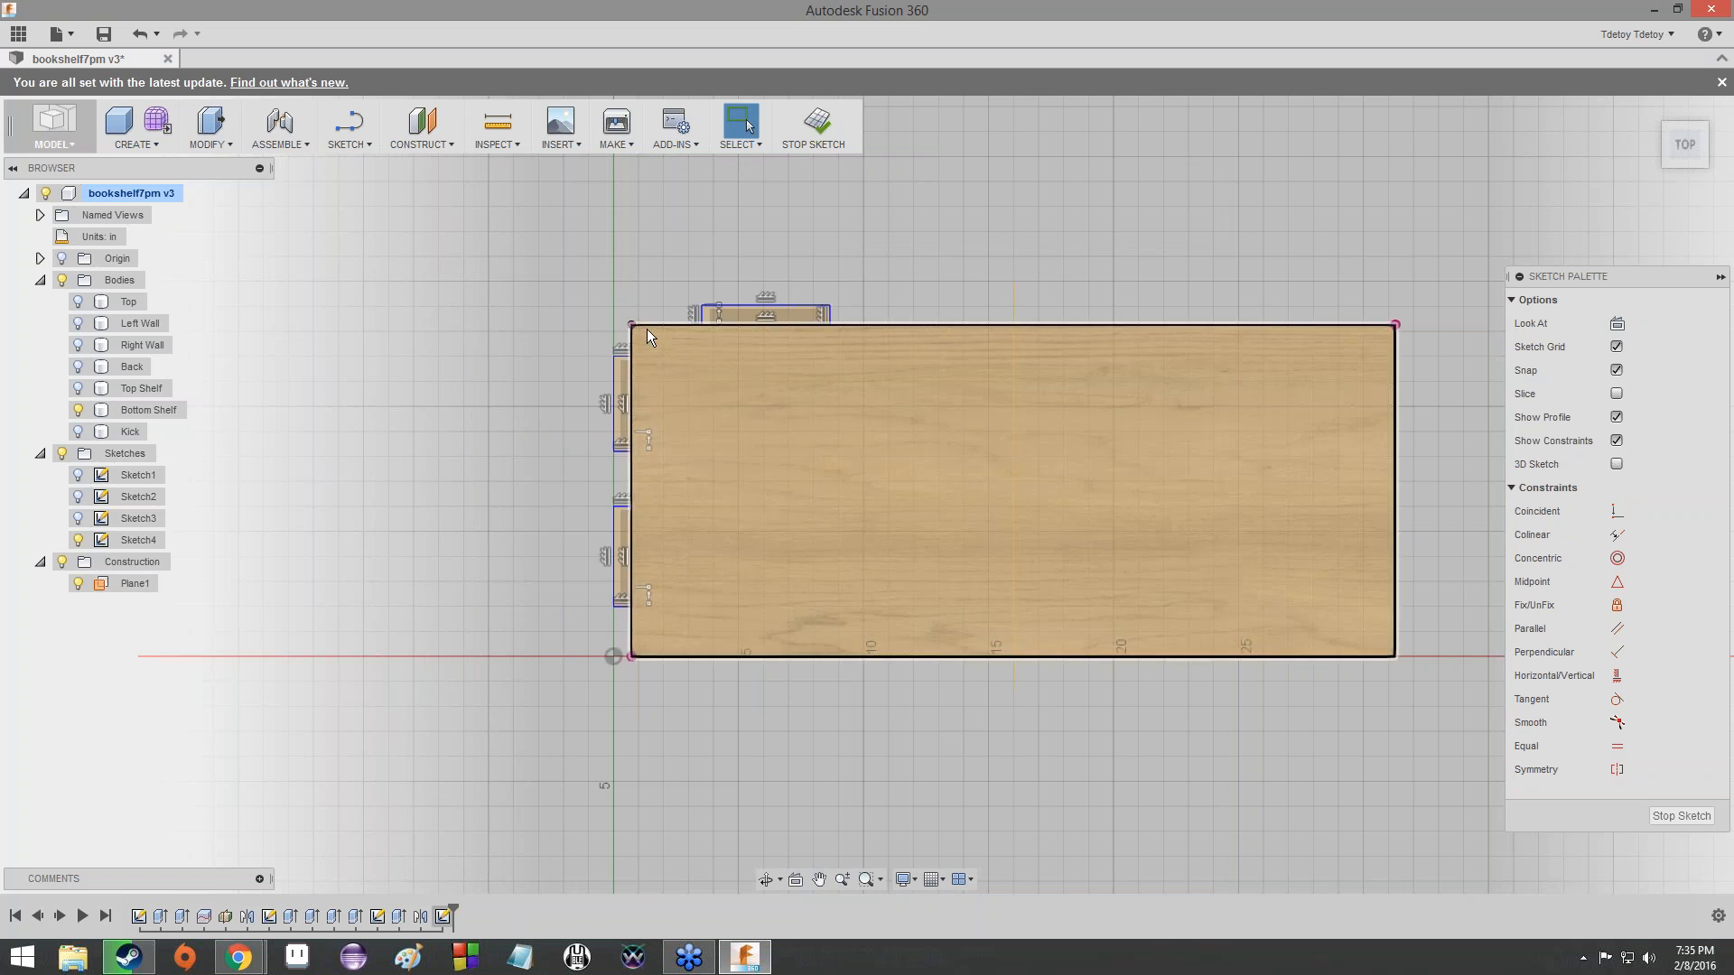
- Draw a line across the back-edge tab from the midpoint of its outer side to the midpoint of its shelf side
{"action": "scroll", "coordinate": [650, 298], "scroll_direction": "up", "scroll_amount": 5}
{"action": "scroll", "coordinate": [662, 365], "scroll_direction": "down", "scroll_amount": 3}
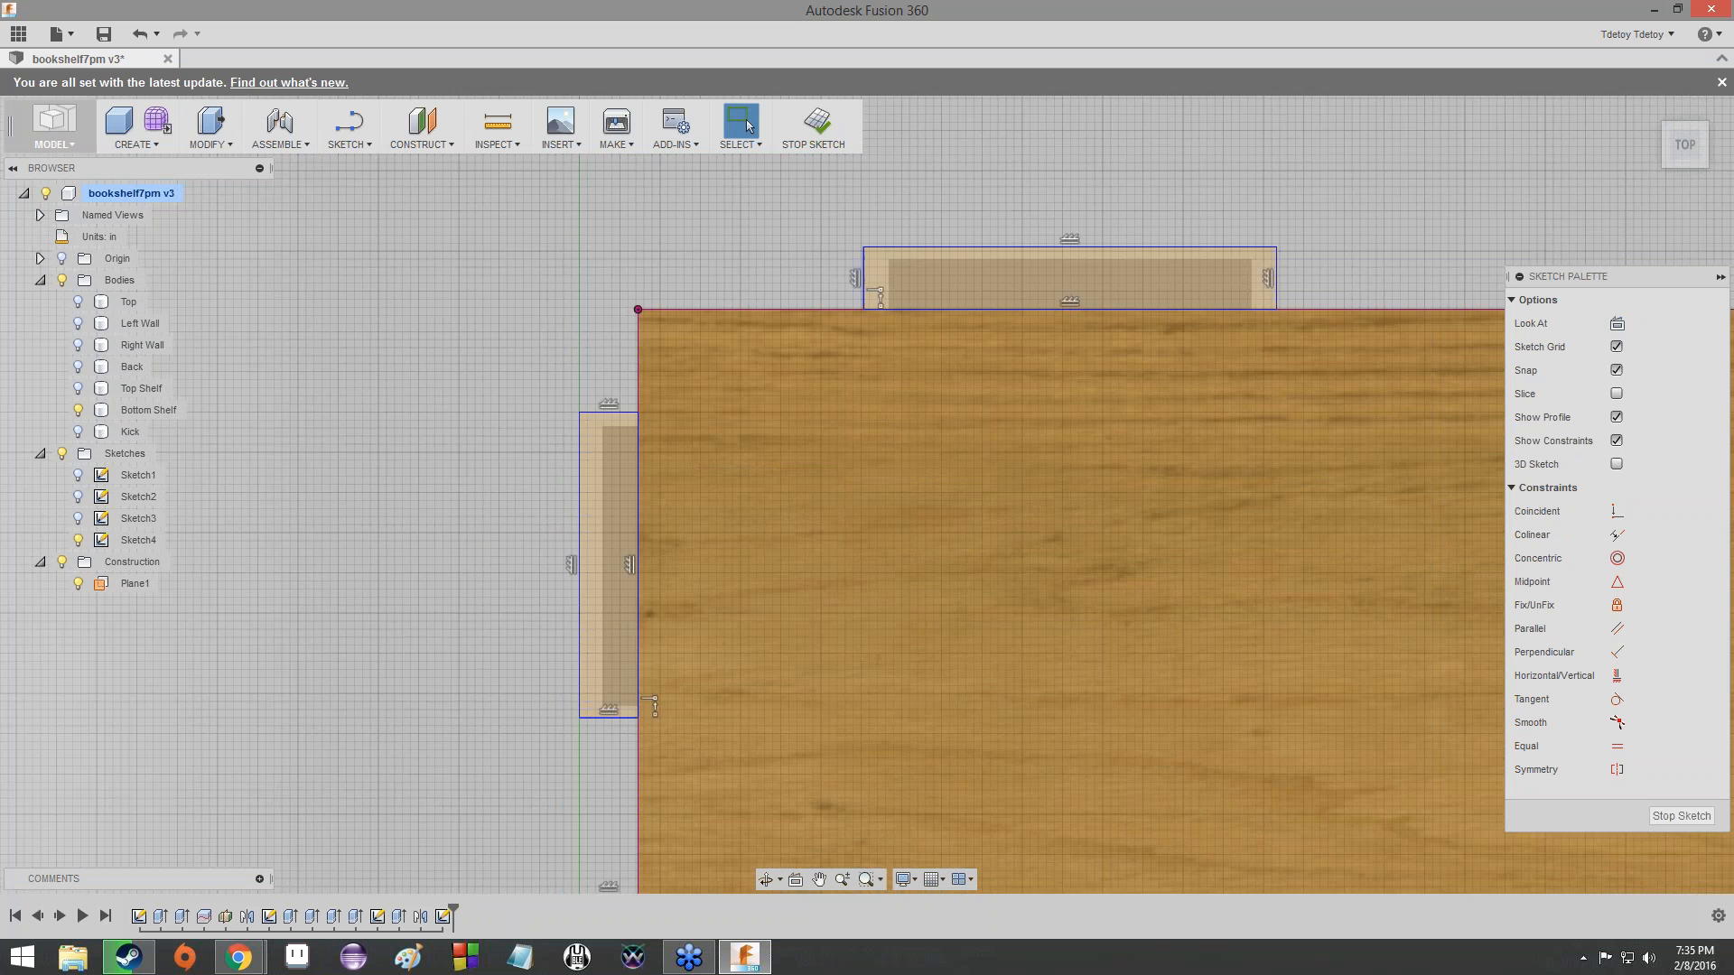
{"action": "scroll", "coordinate": [623, 795], "scroll_direction": "up", "scroll_amount": 3}
{"action": "scroll", "coordinate": [616, 809], "scroll_direction": "down", "scroll_amount": 1}
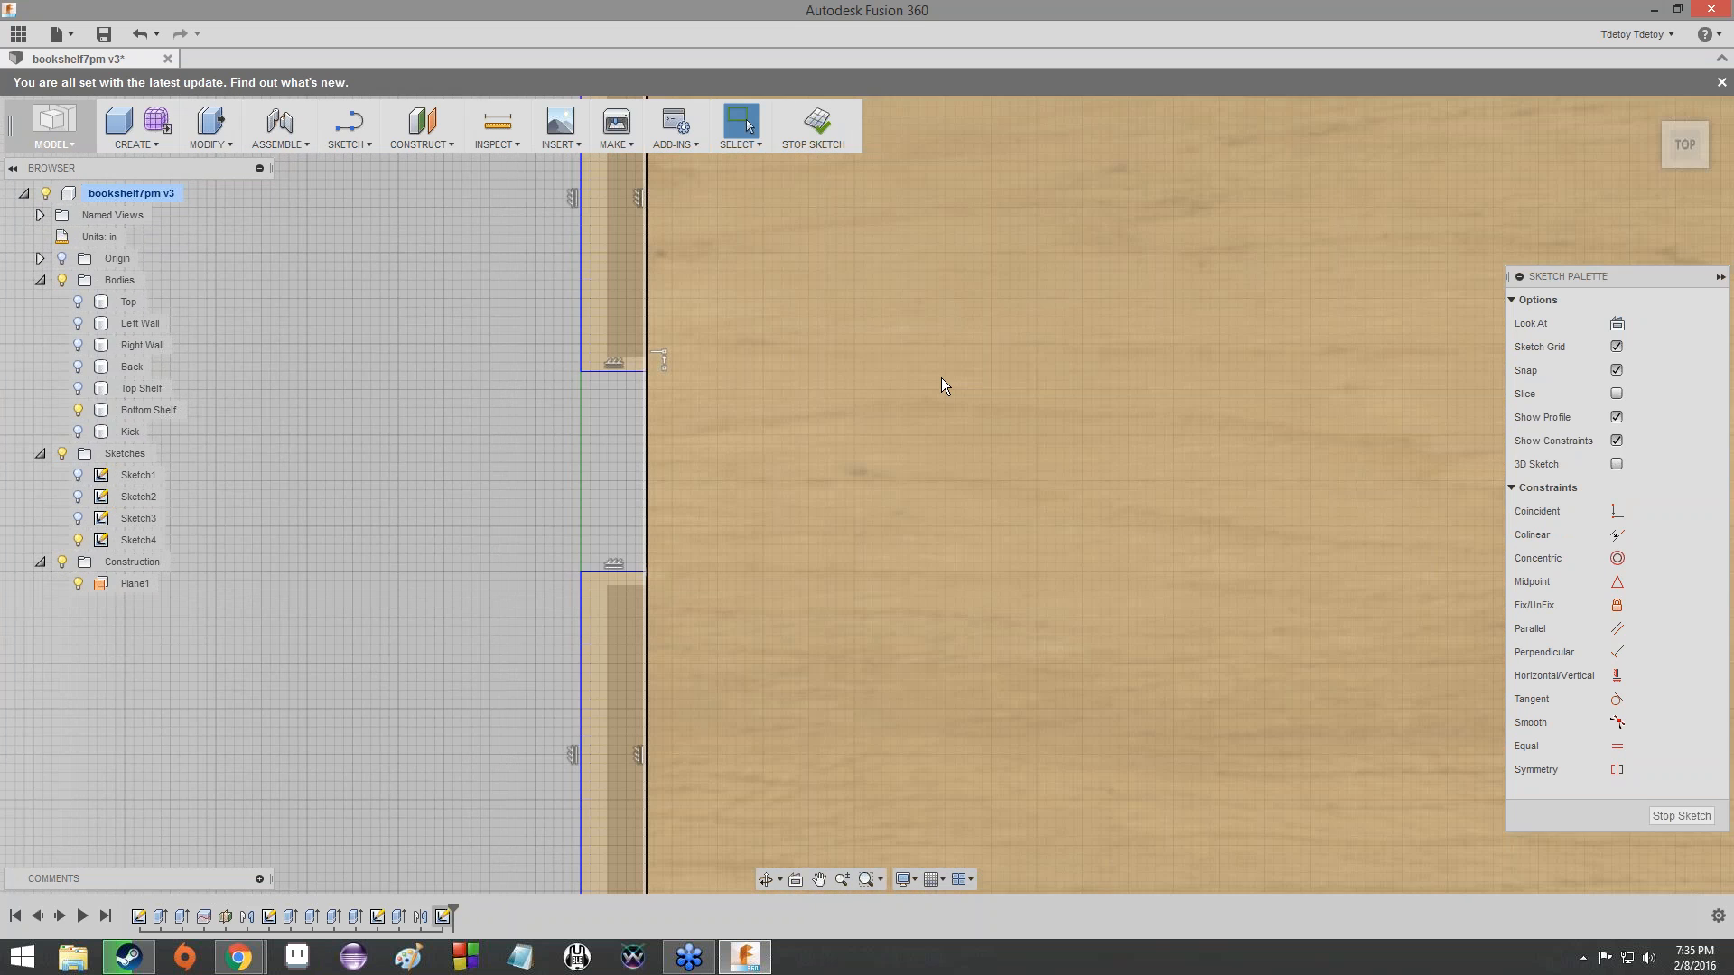
{"action": "scroll", "coordinate": [941, 378], "scroll_direction": "down", "scroll_amount": 4}
{"action": "scroll", "coordinate": [1102, 207], "scroll_direction": "down", "scroll_amount": 1}
{"action": "middle_click_drag", "start_coordinate": [1103, 208], "coordinate": [902, 347]}
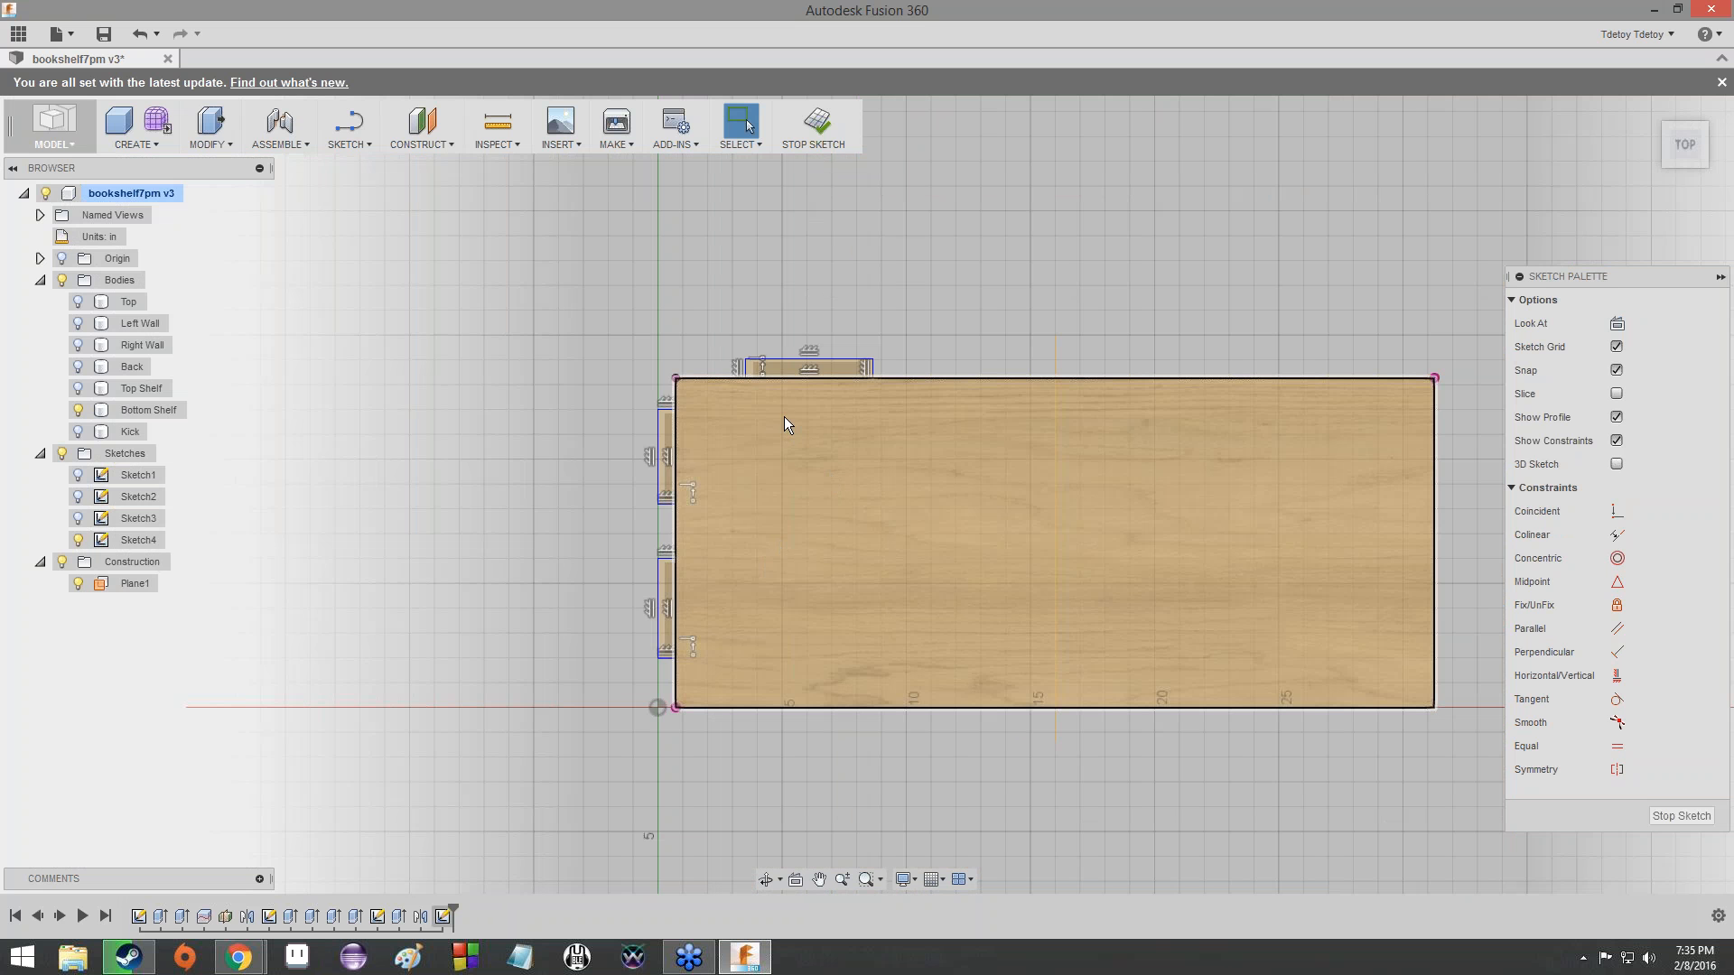
{"action": "left_click", "coordinate": [327, 143]}
{"action": "left_click", "coordinate": [369, 195]}
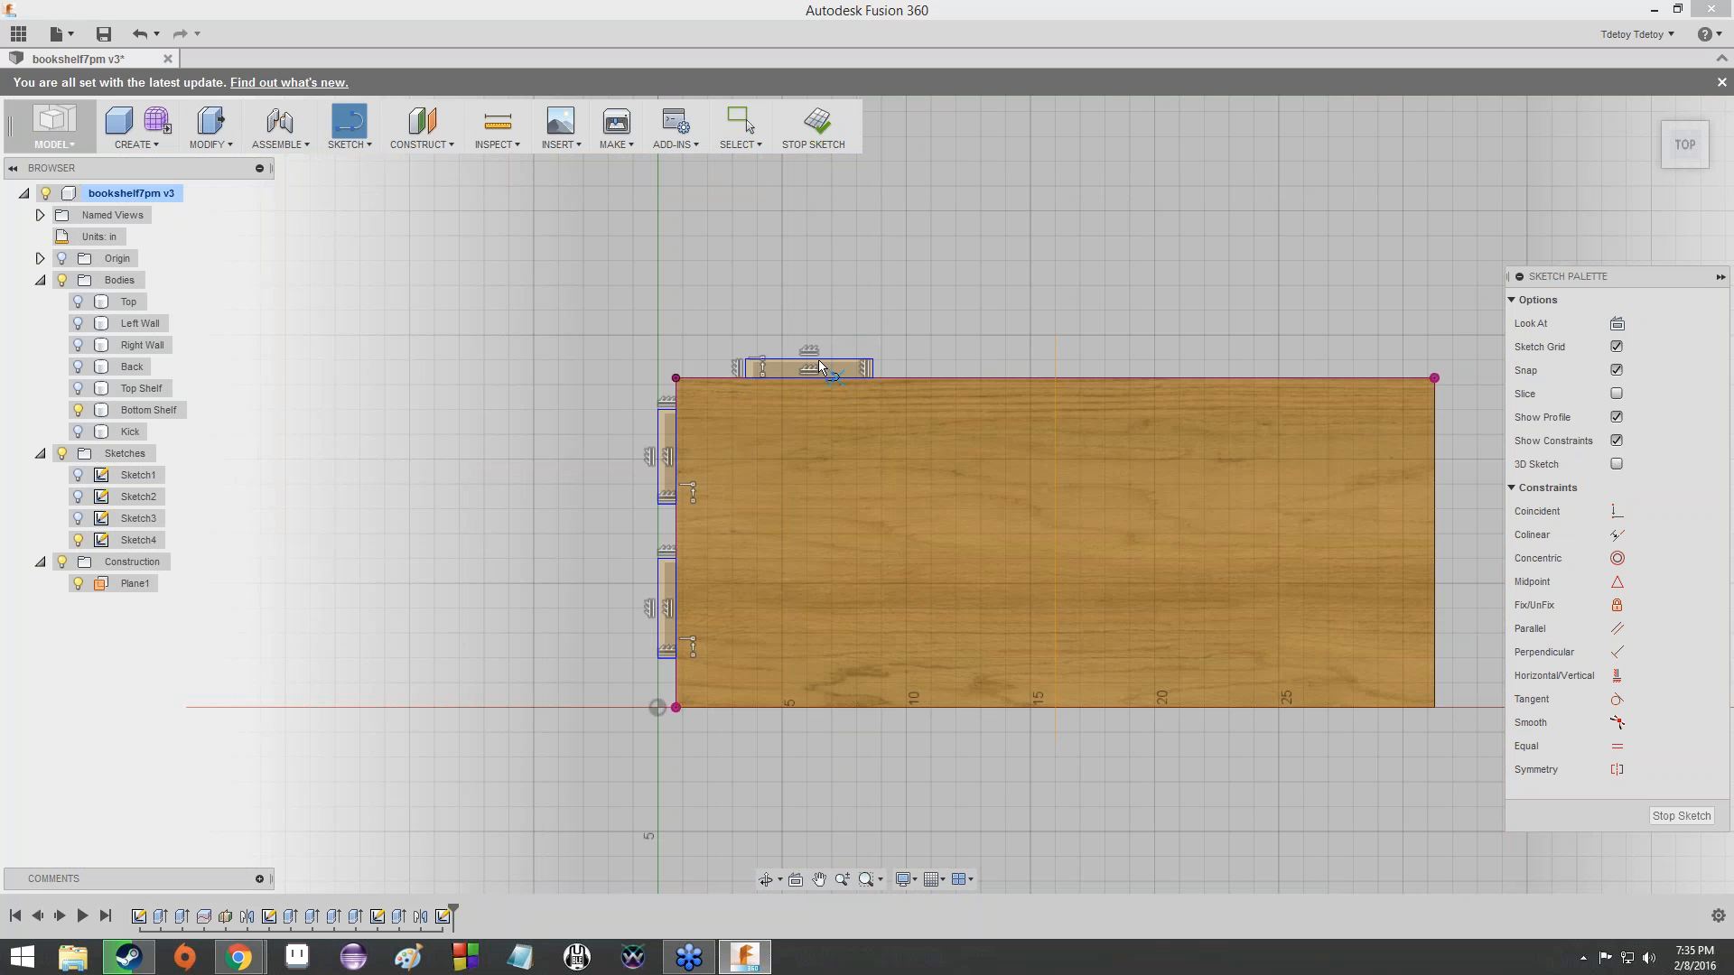
{"action": "scroll", "coordinate": [816, 368], "scroll_direction": "up", "scroll_amount": 10}
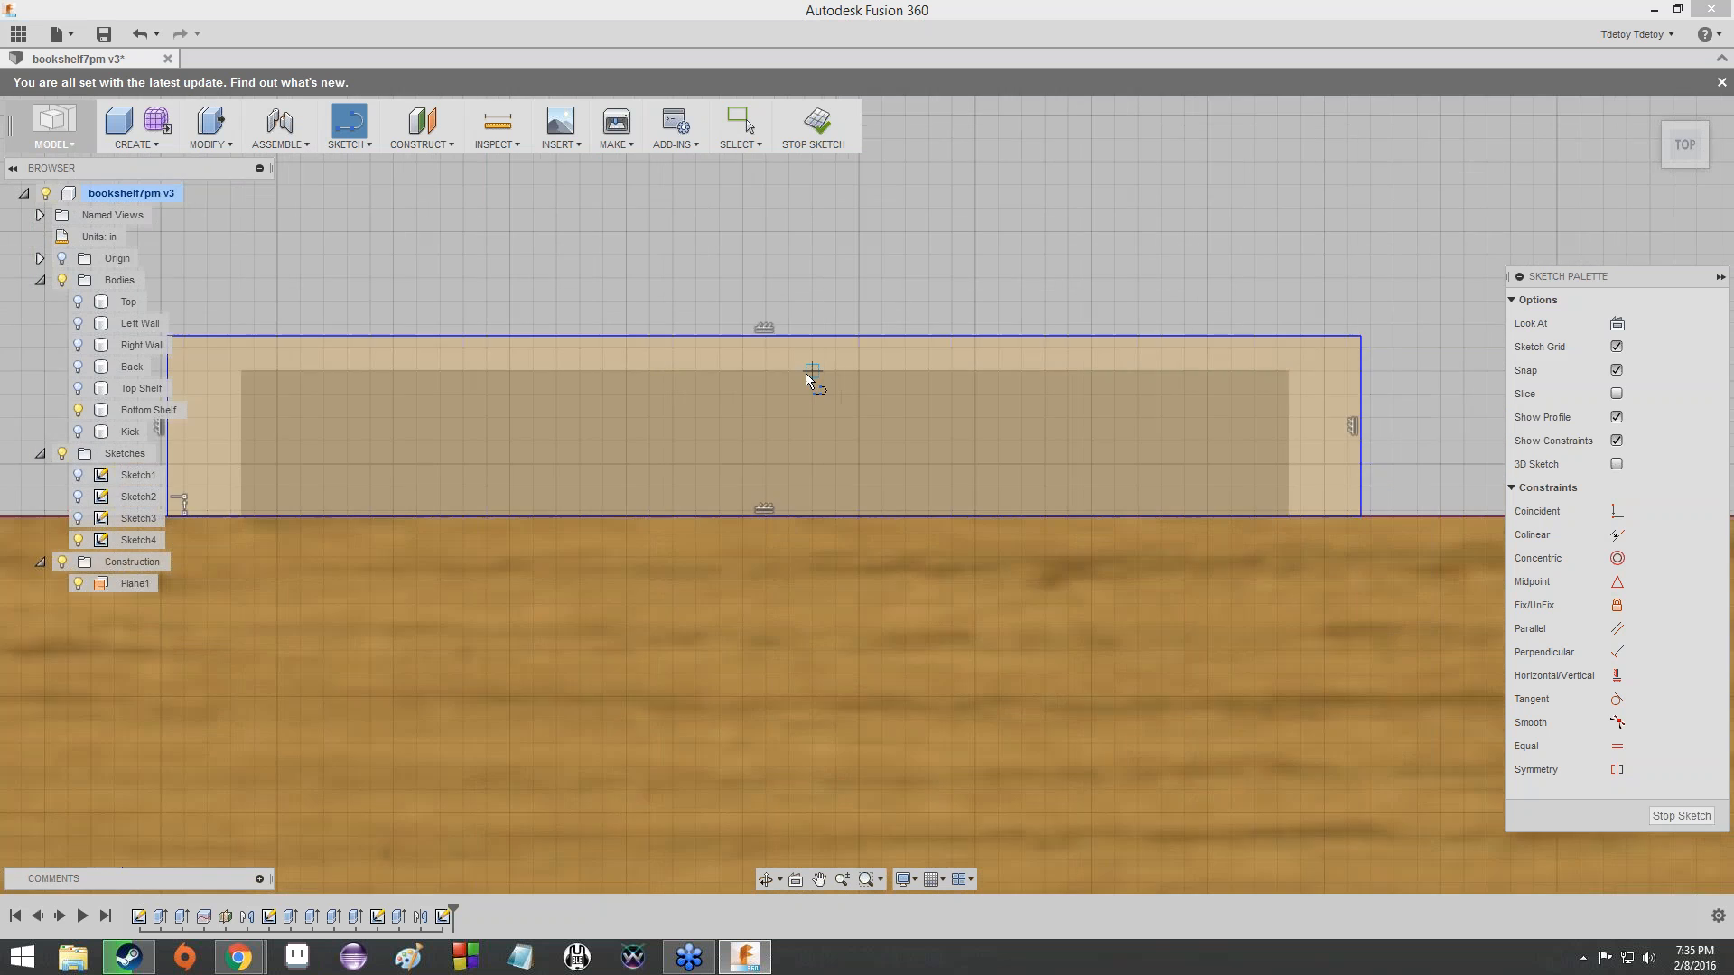
{"action": "scroll", "coordinate": [770, 412], "scroll_direction": "down", "scroll_amount": 8}
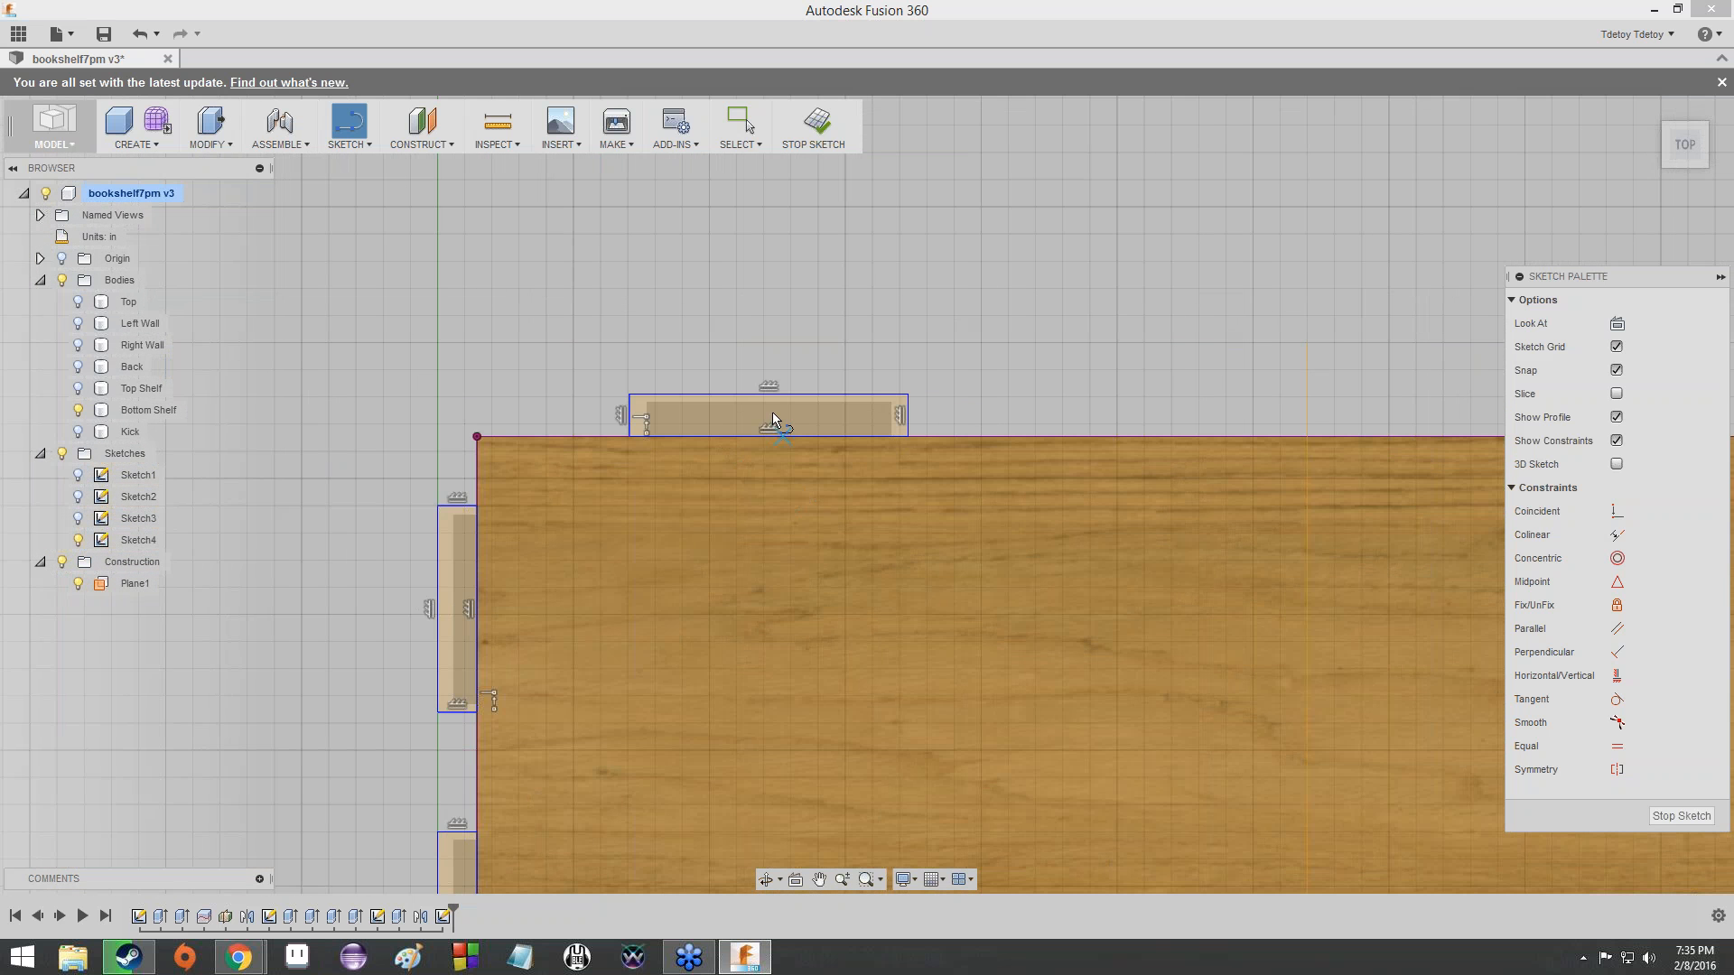
{"action": "scroll", "coordinate": [772, 412], "scroll_direction": "up", "scroll_amount": 5}
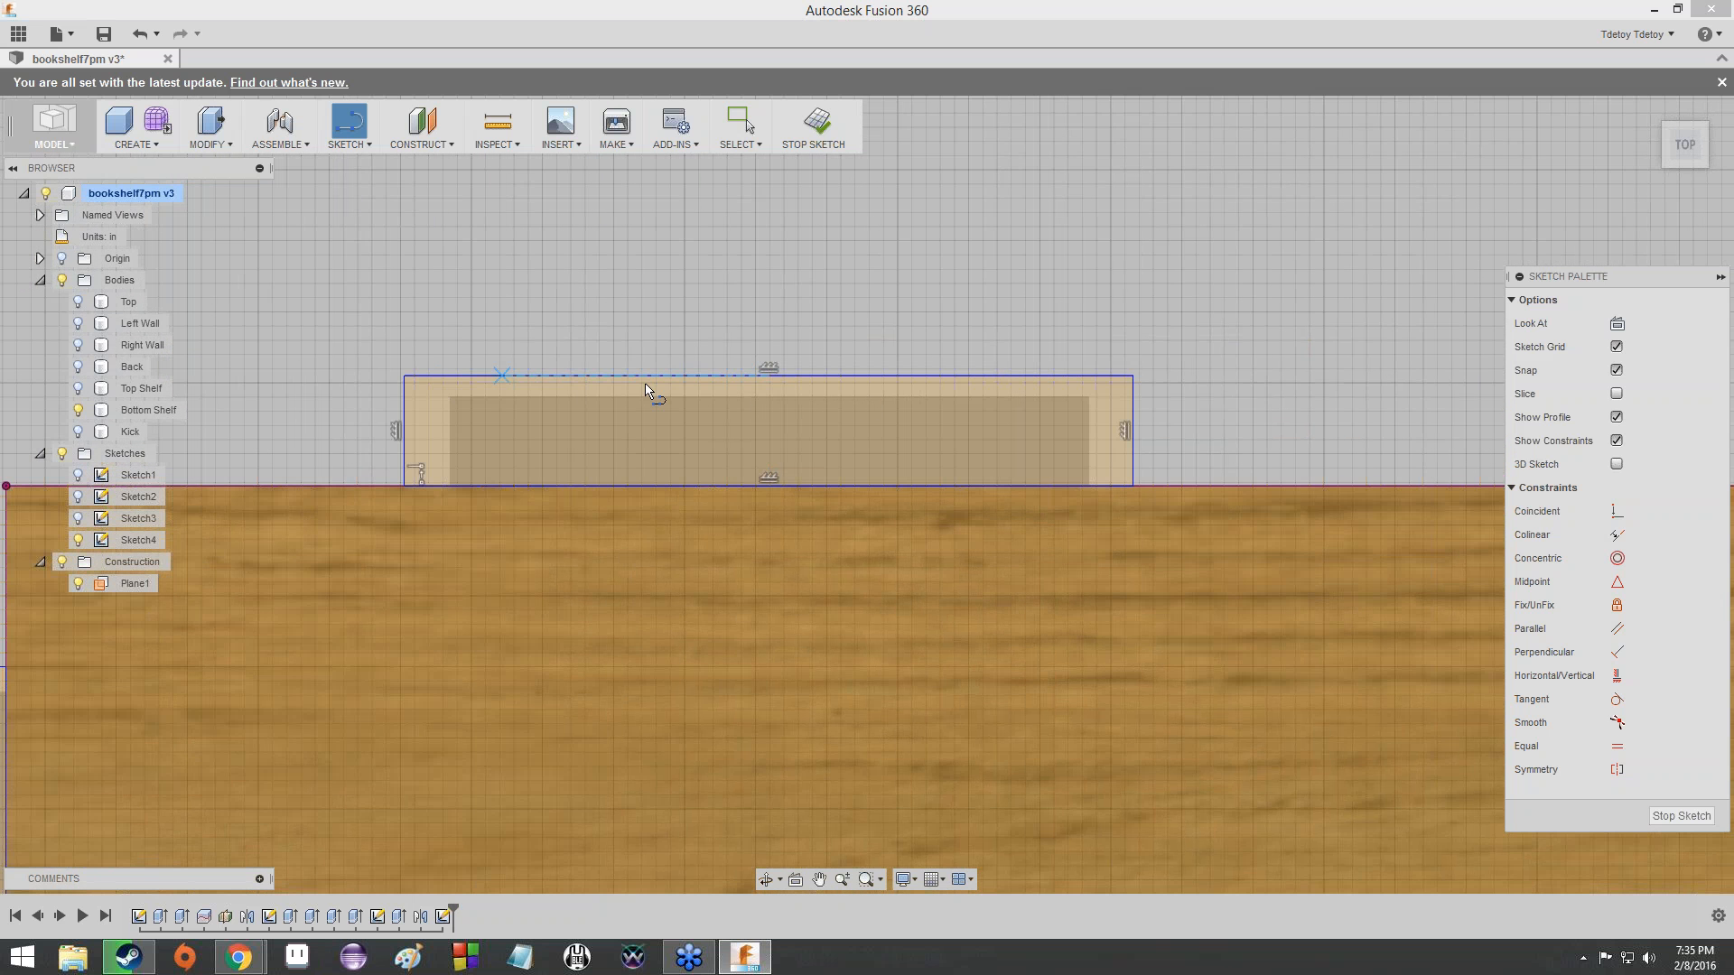
{"action": "left_click", "coordinate": [772, 376]}
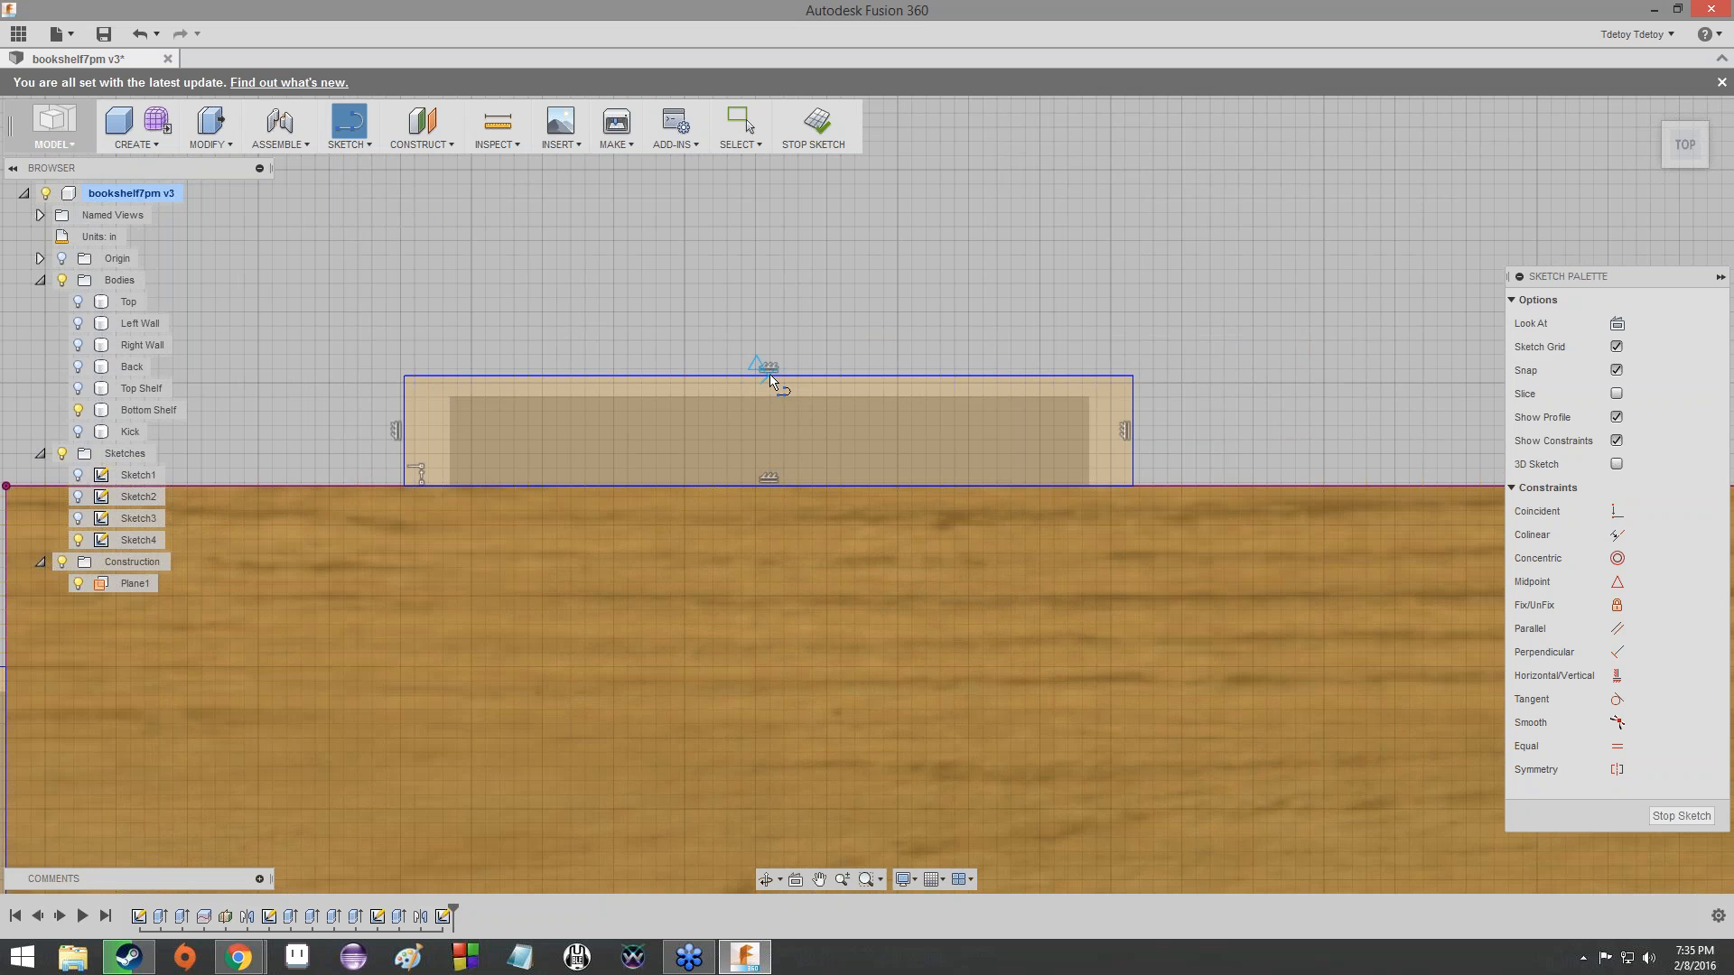
{"action": "left_click", "coordinate": [769, 378]}
{"action": "left_click", "coordinate": [773, 486]}
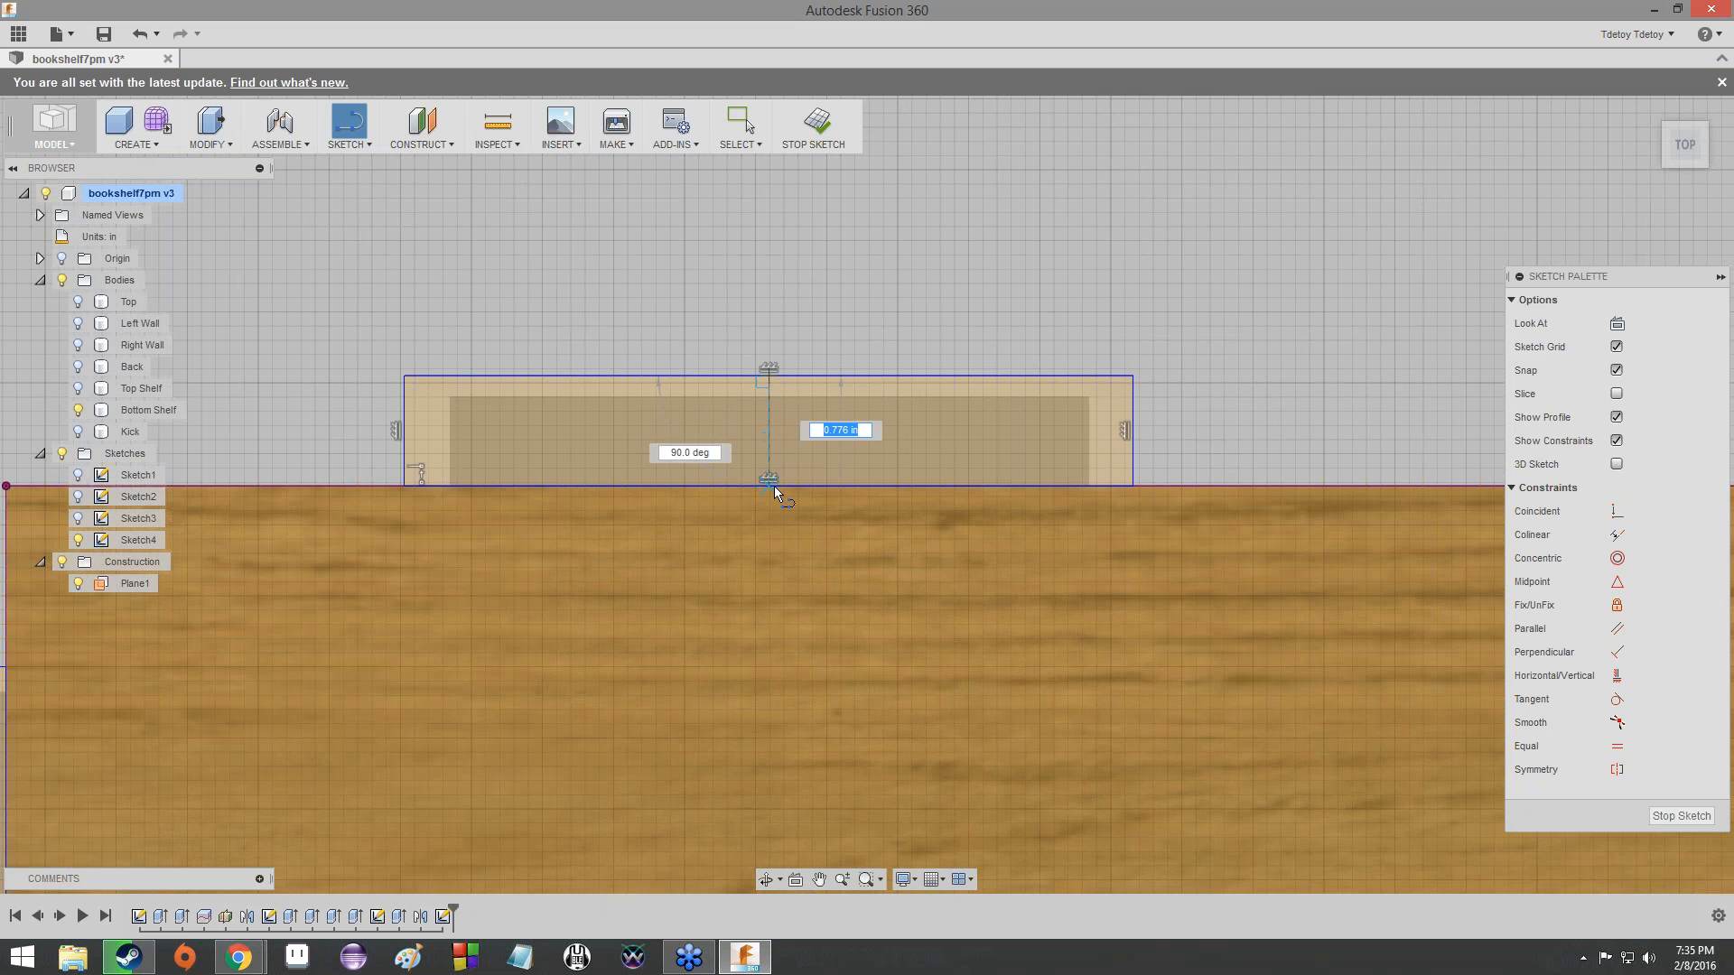
- Draw a midpoint-to-midpoint line across each of the two left-edge tabs, then end the Line tool
{"action": "scroll", "coordinate": [571, 603], "scroll_direction": "down", "scroll_amount": 1}
{"action": "mouse_move", "coordinate": [572, 604]}
{"action": "middle_mouse_down"}
{"action": "mouse_move", "coordinate": [946, 341]}
{"action": "mouse_move", "coordinate": [1426, 218]}
{"action": "middle_mouse_up"}
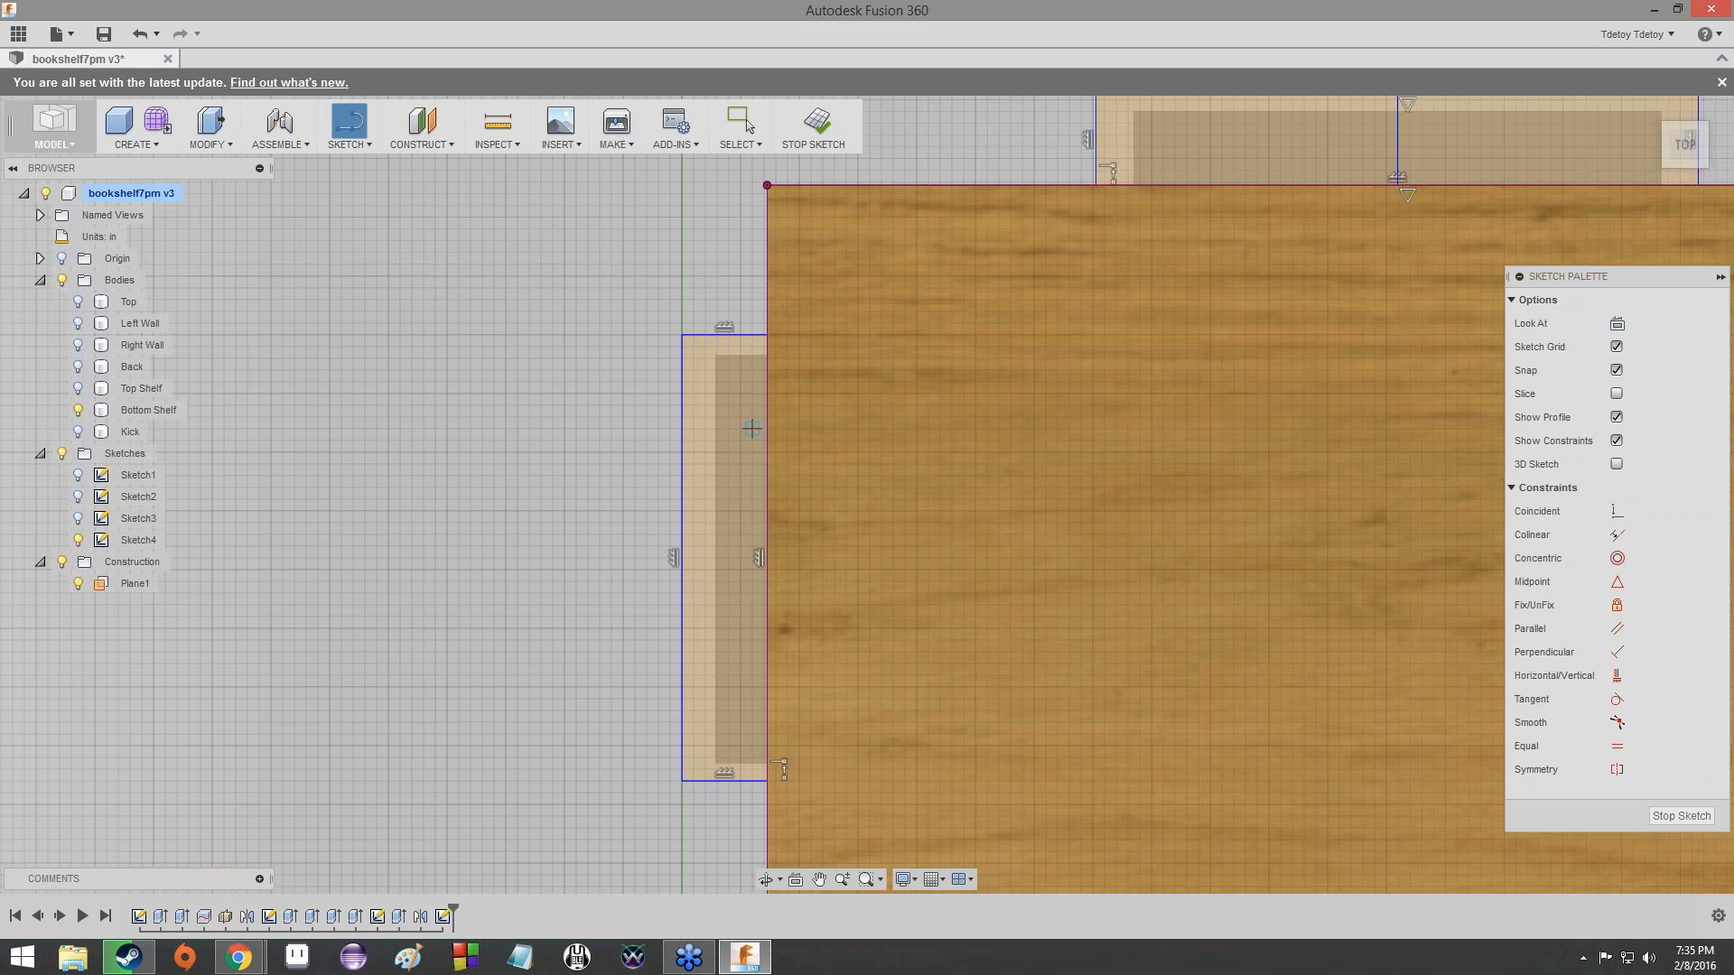
{"action": "left_click", "coordinate": [682, 558]}
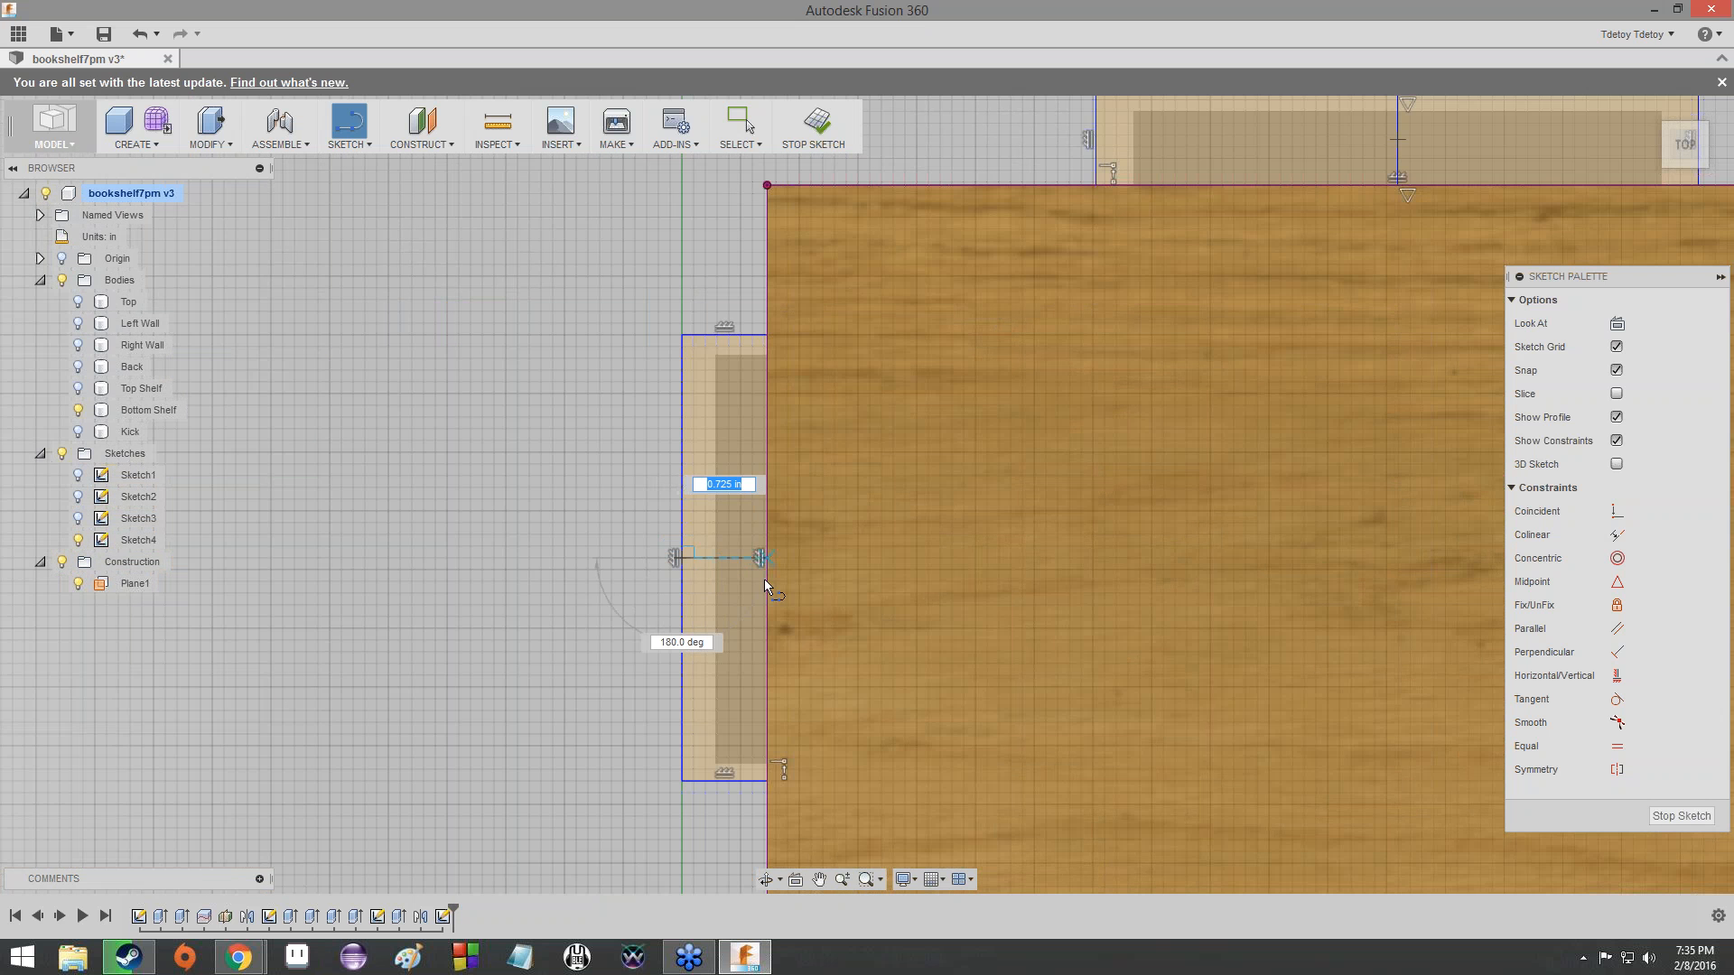
{"action": "left_click", "coordinate": [766, 562]}
{"action": "scroll", "coordinate": [821, 701], "scroll_direction": "down", "scroll_amount": 1}
{"action": "middle_click_drag", "start_coordinate": [821, 701], "coordinate": [811, 464]}
{"action": "scroll", "coordinate": [826, 799], "scroll_direction": "down", "scroll_amount": 3}
{"action": "middle_click_drag", "start_coordinate": [826, 799], "coordinate": [808, 434]}
{"action": "left_click", "coordinate": [707, 614]}
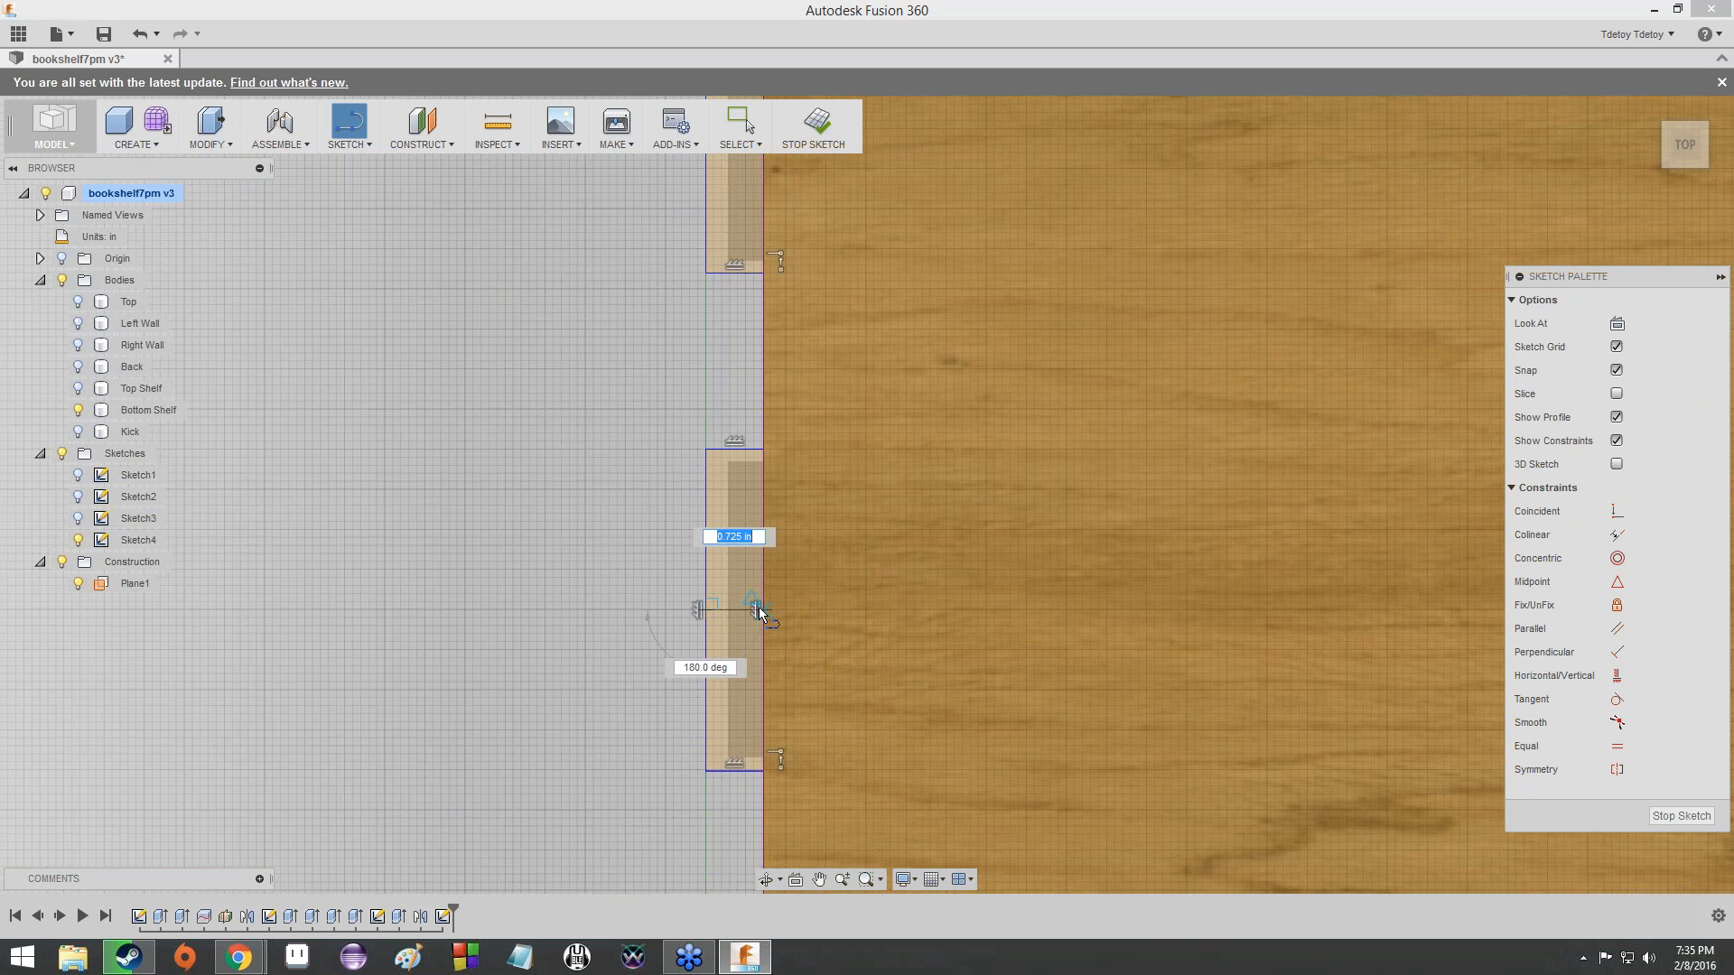
{"action": "left_click", "coordinate": [761, 612]}
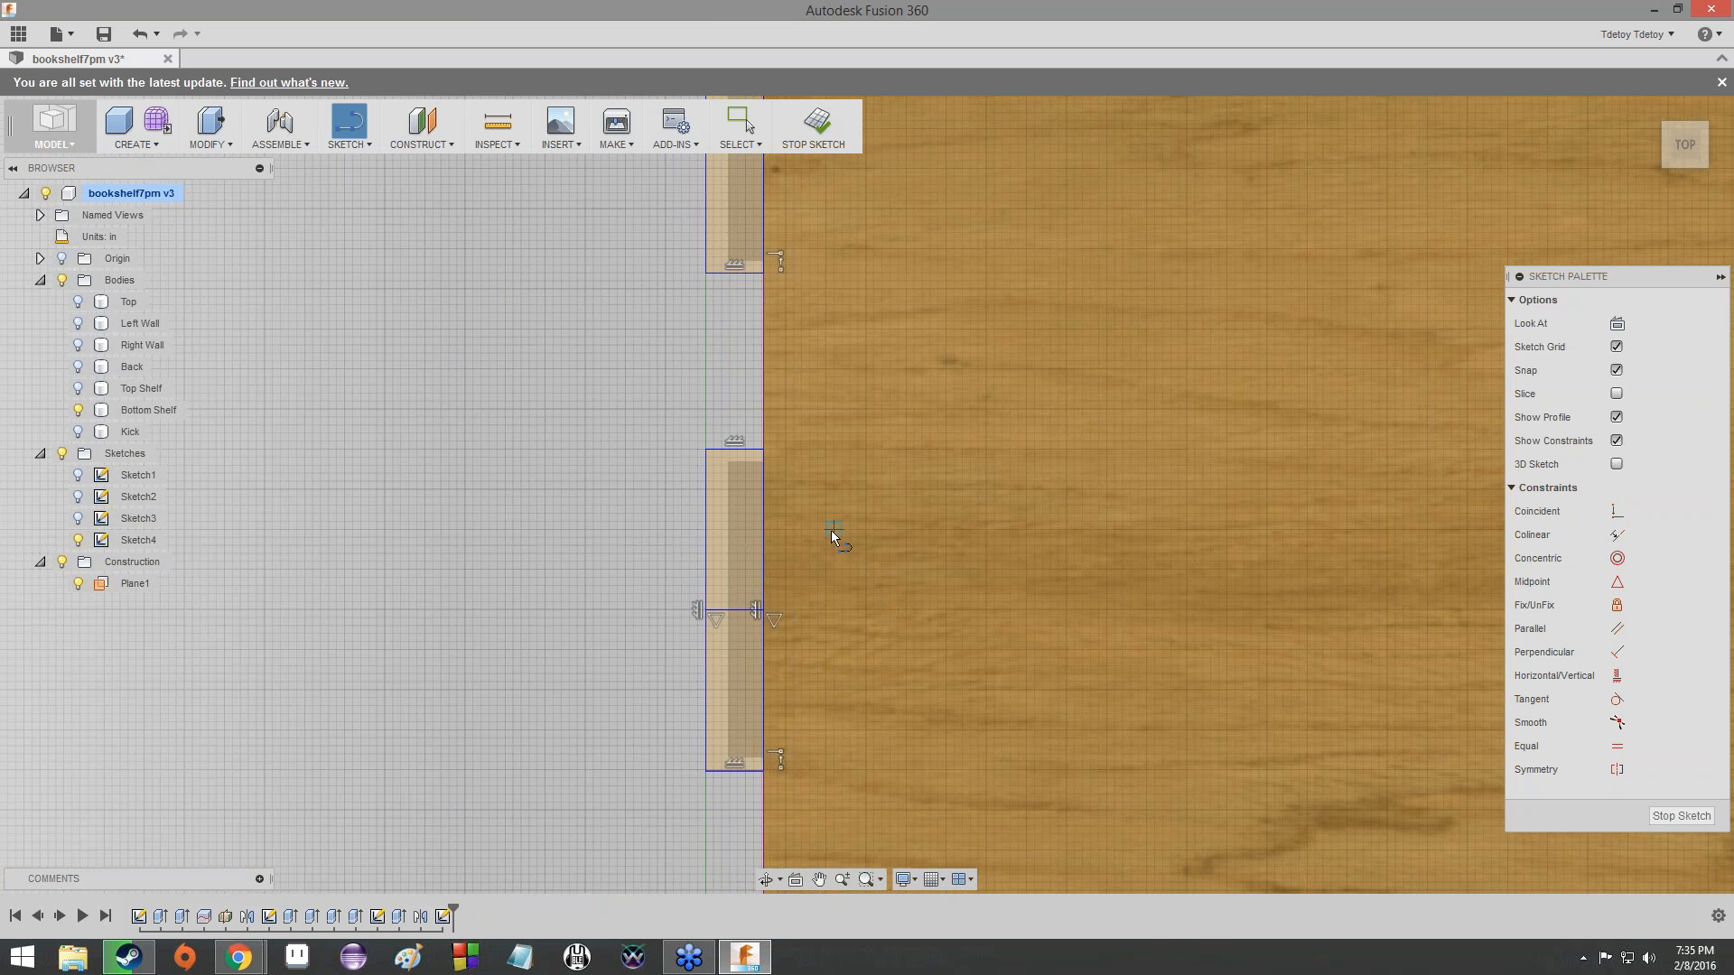
{"action": "scroll", "coordinate": [831, 529], "scroll_direction": "down", "scroll_amount": 2}
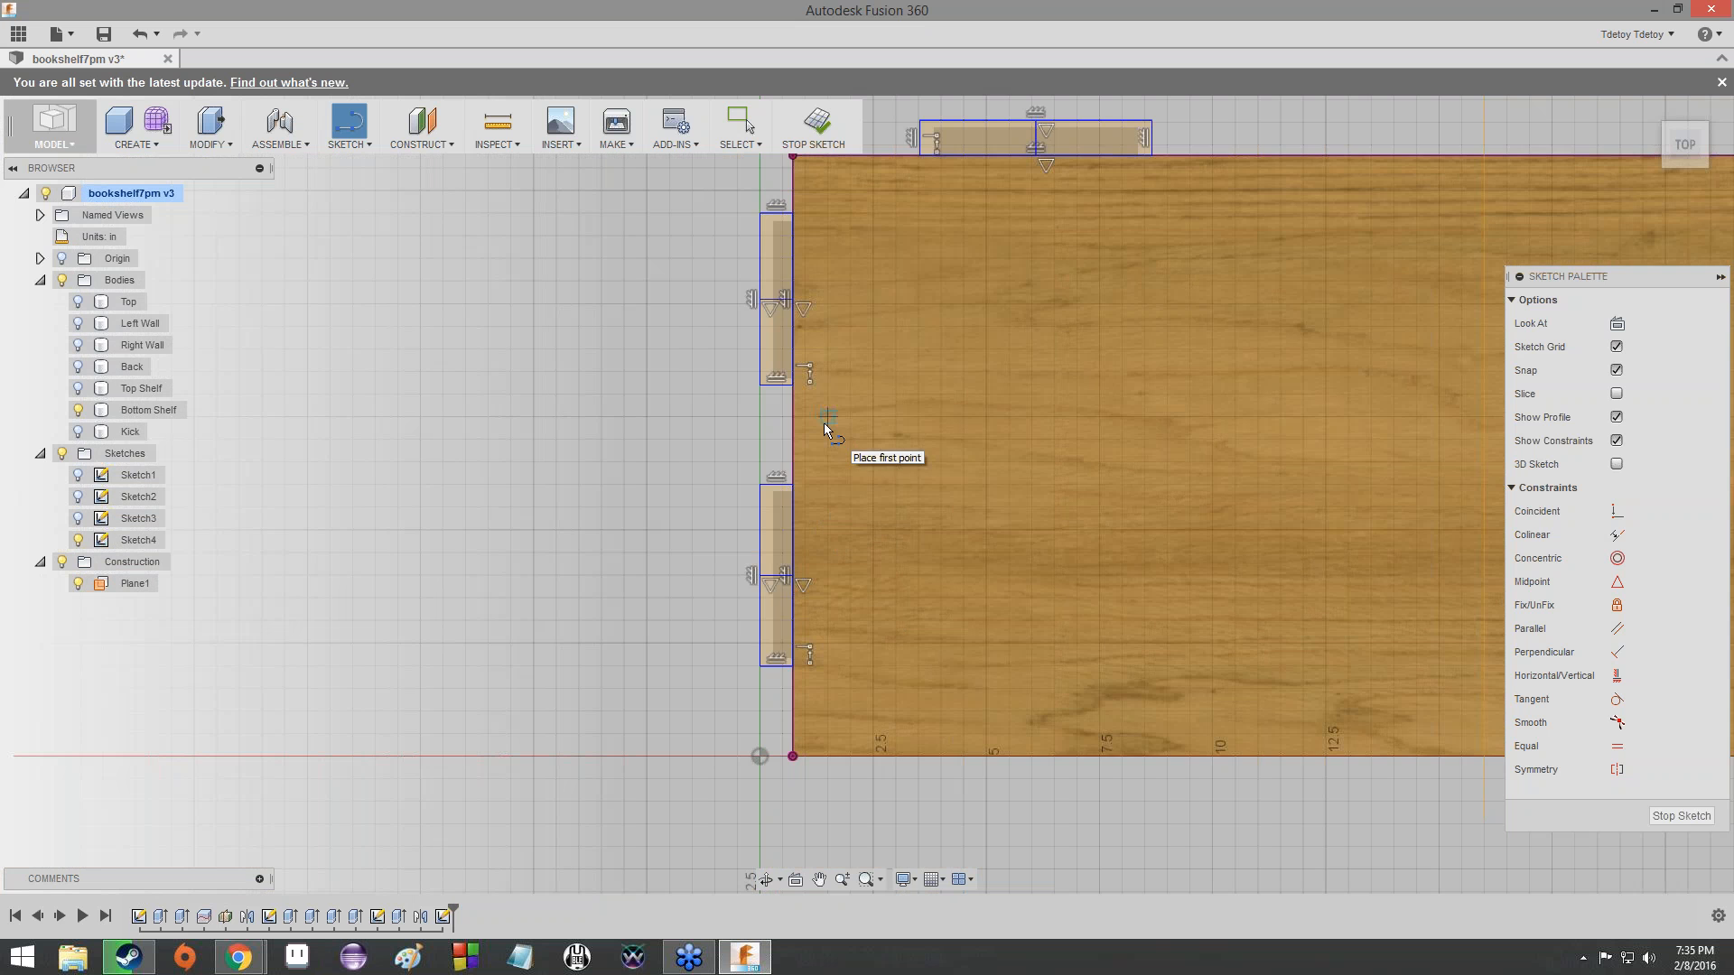
{"action": "key", "text": "Escape"}
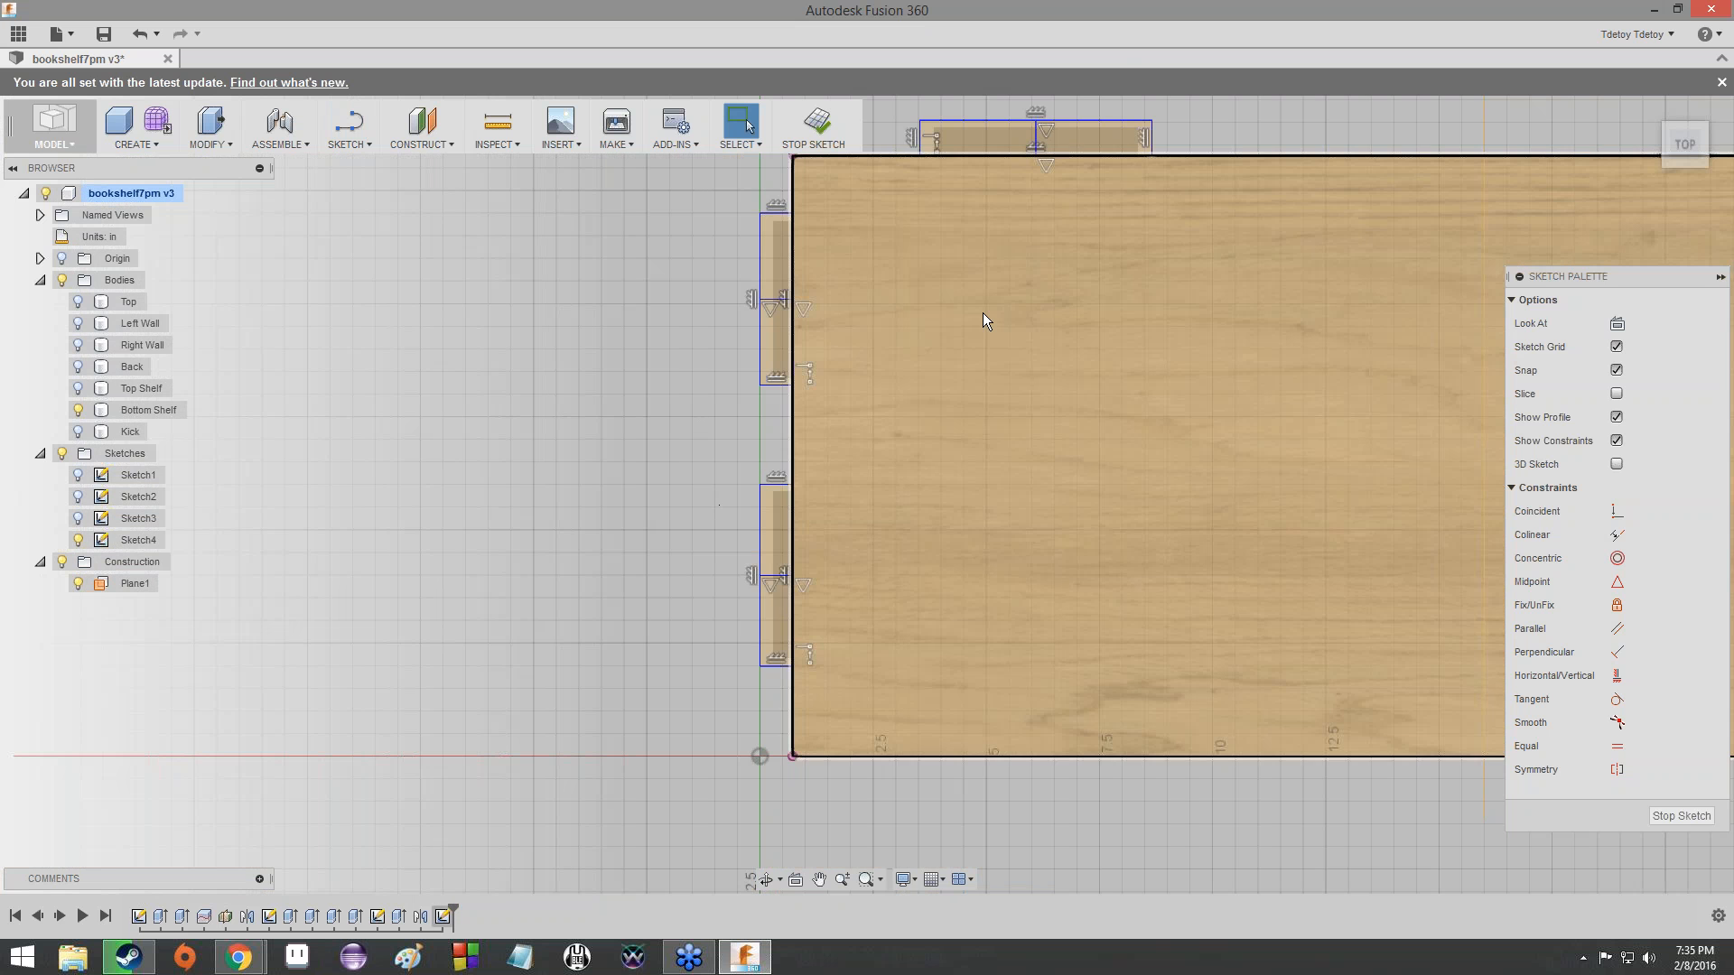
- Convert the midpoint lines of all three tabs to construction lines
{"action": "scroll", "coordinate": [982, 312], "scroll_direction": "down", "scroll_amount": 1}
{"action": "mouse_move", "coordinate": [982, 313]}
{"action": "middle_mouse_down"}
{"action": "mouse_move", "coordinate": [853, 422]}
{"action": "mouse_move", "coordinate": [655, 529]}
{"action": "middle_mouse_up"}
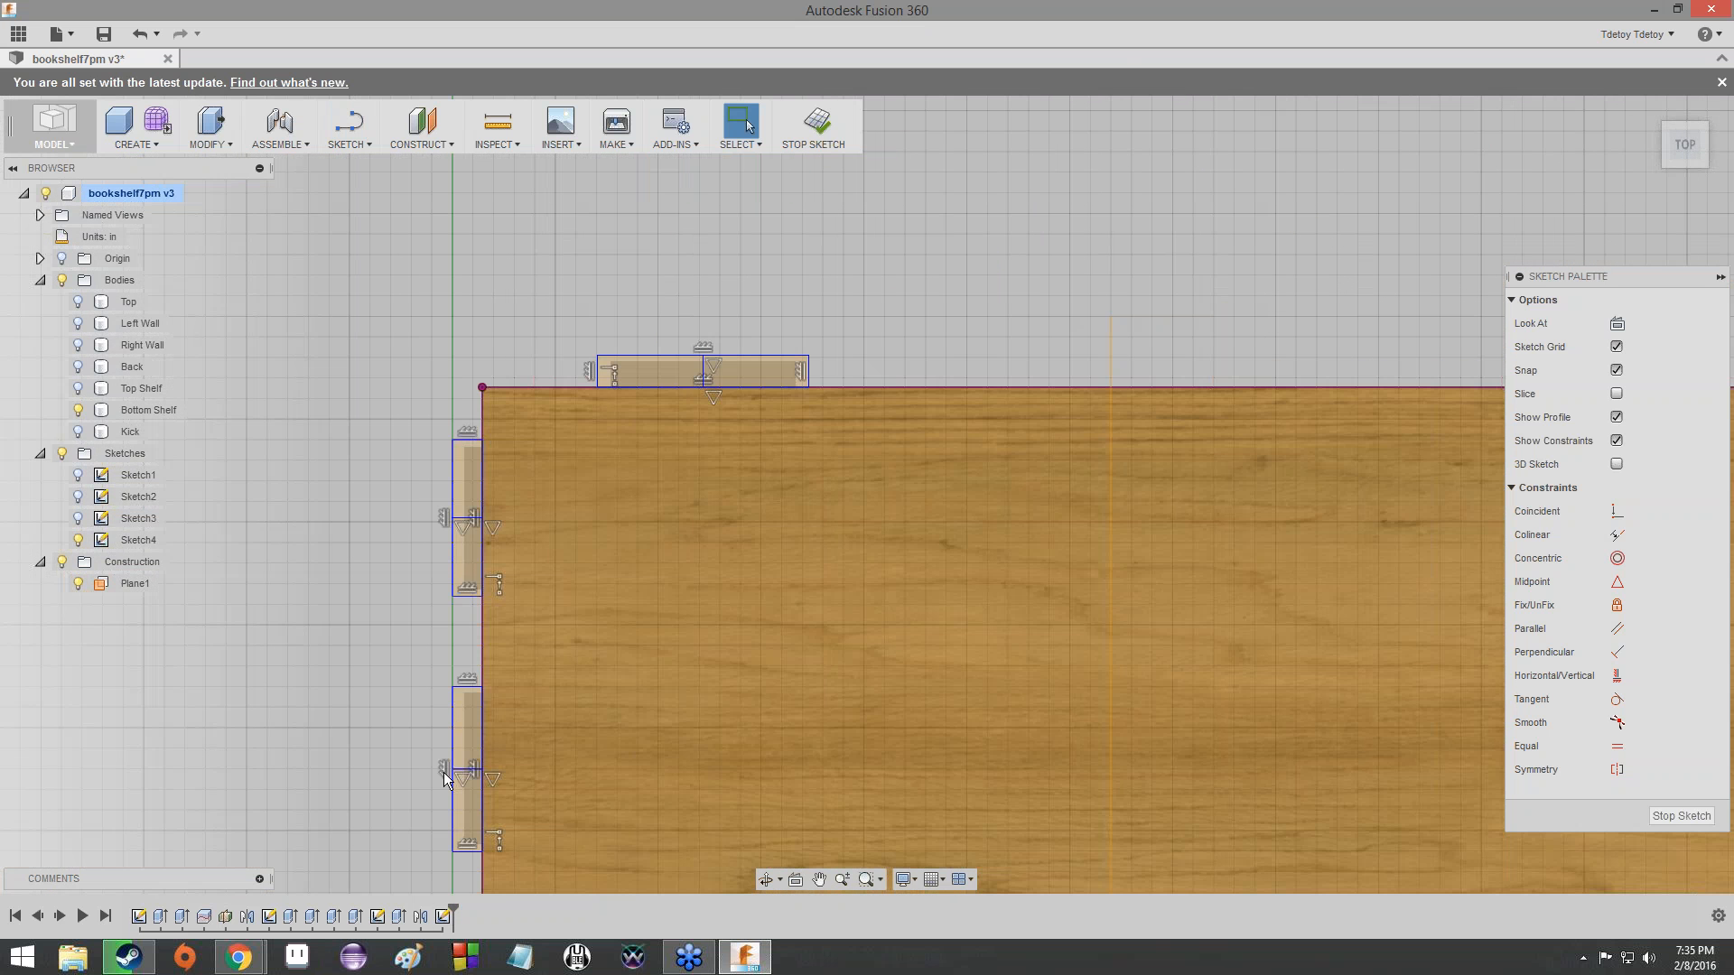
{"action": "left_click", "coordinate": [472, 778]}
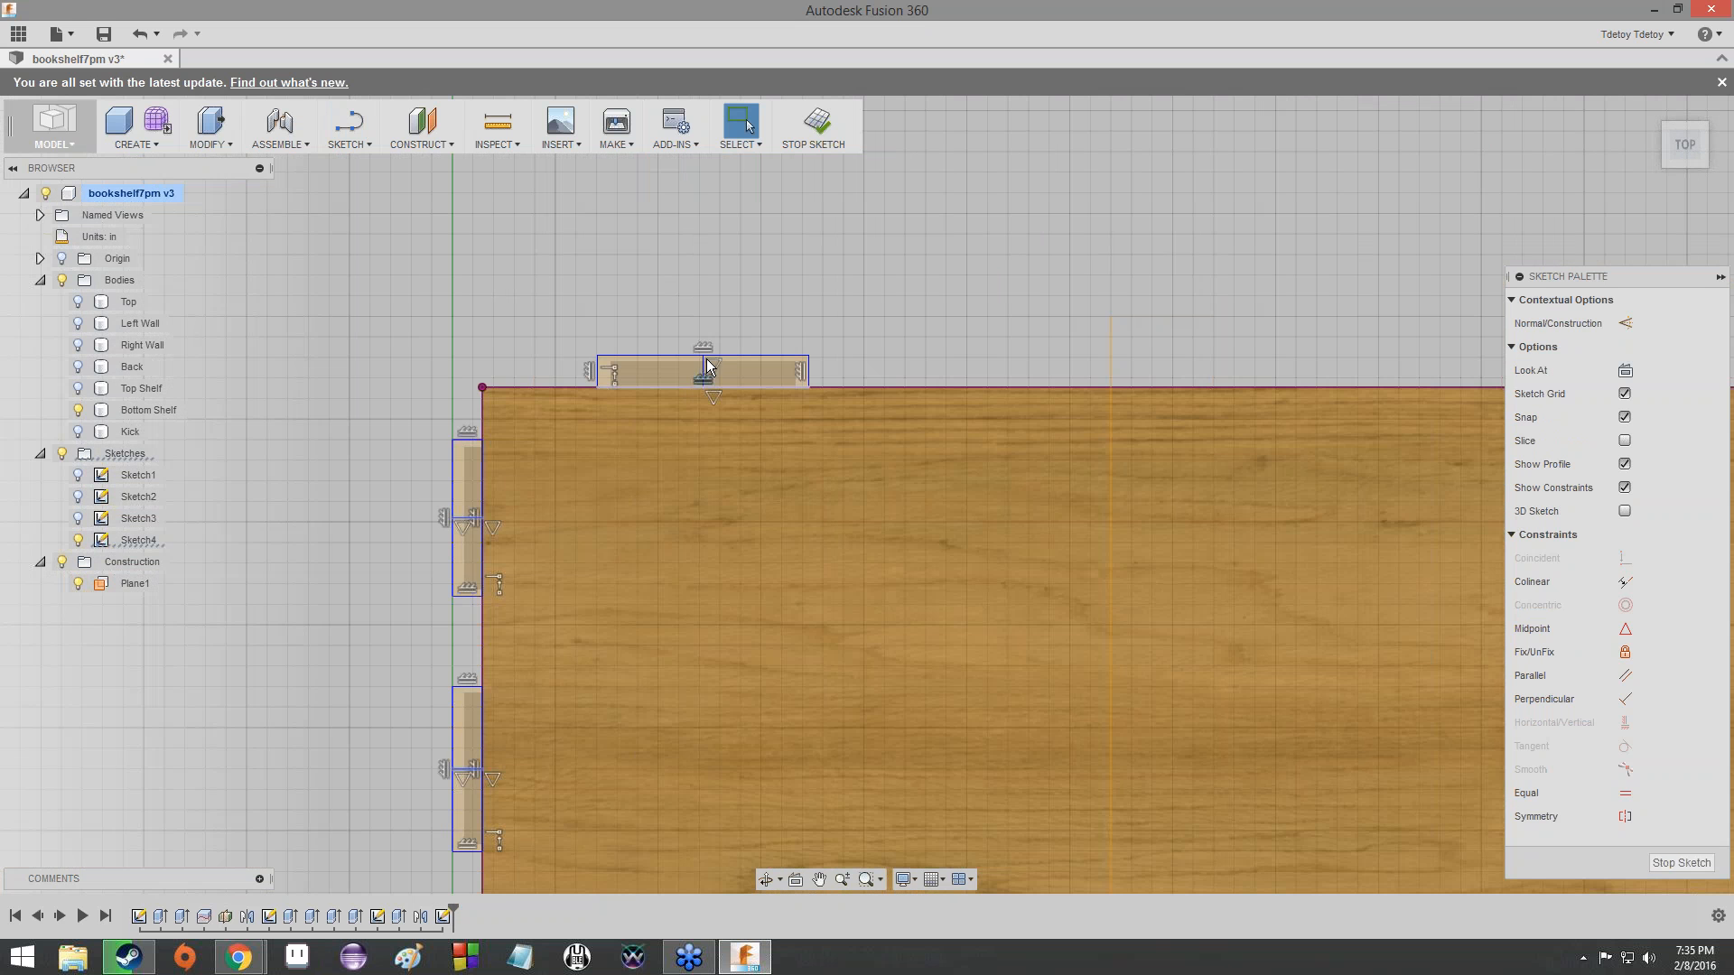
{"action": "left_click", "coordinate": [701, 371]}
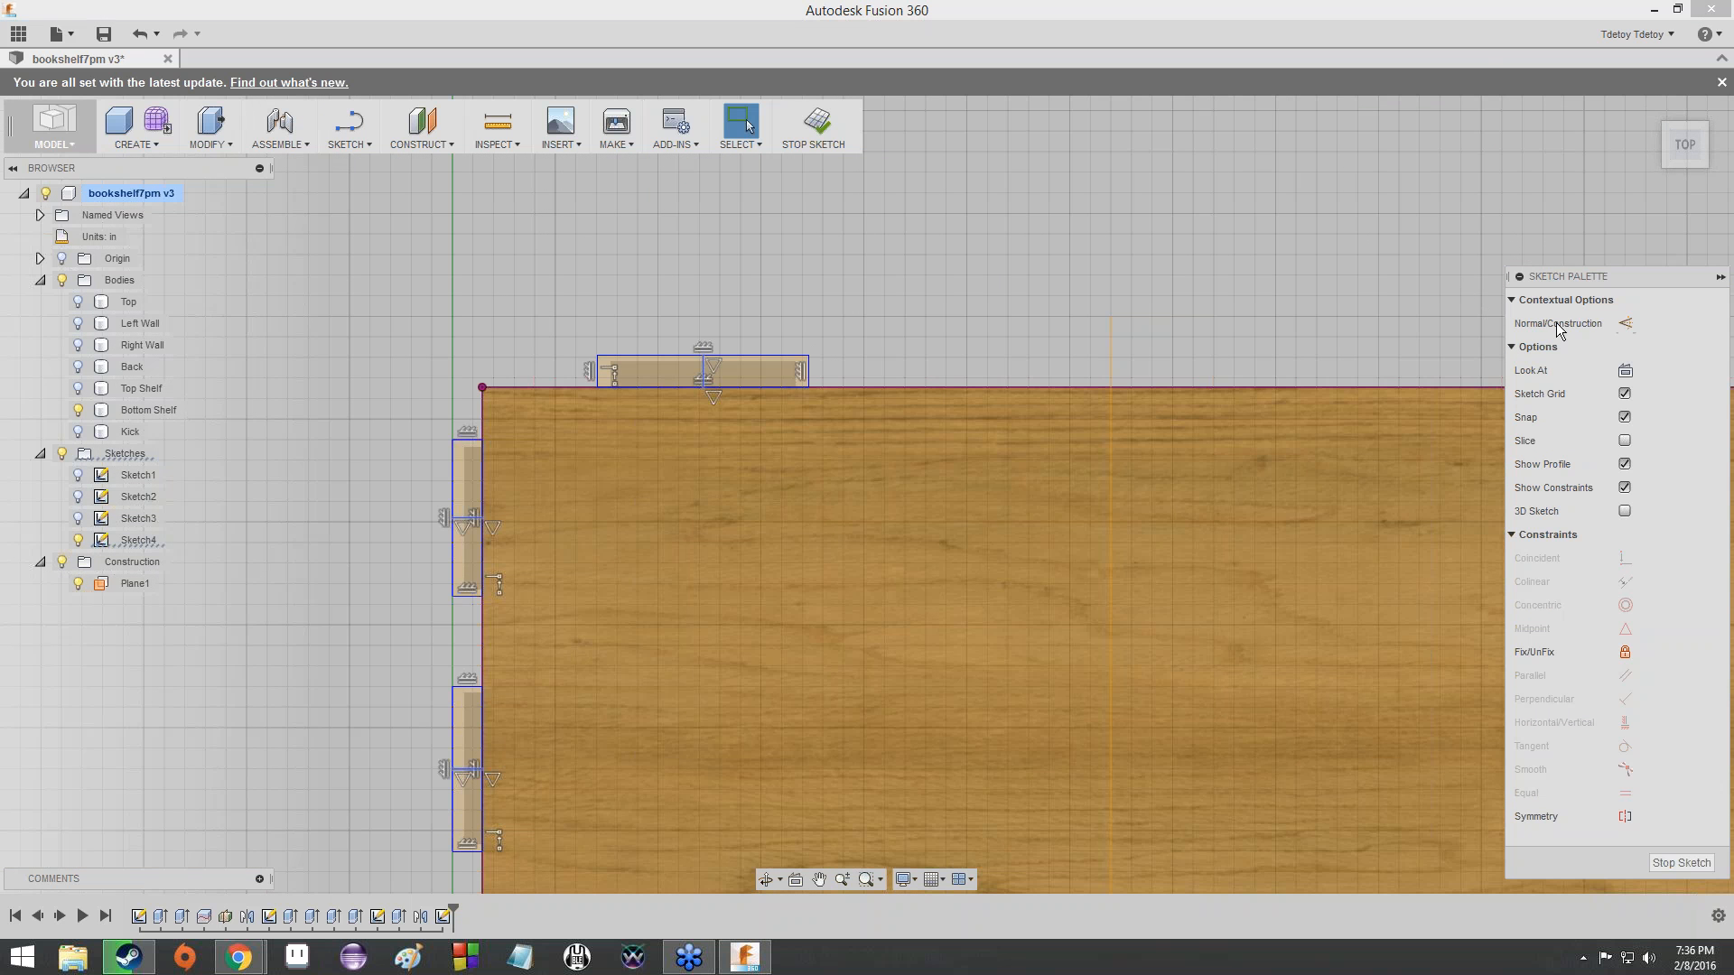
{"action": "left_click", "coordinate": [1627, 325]}
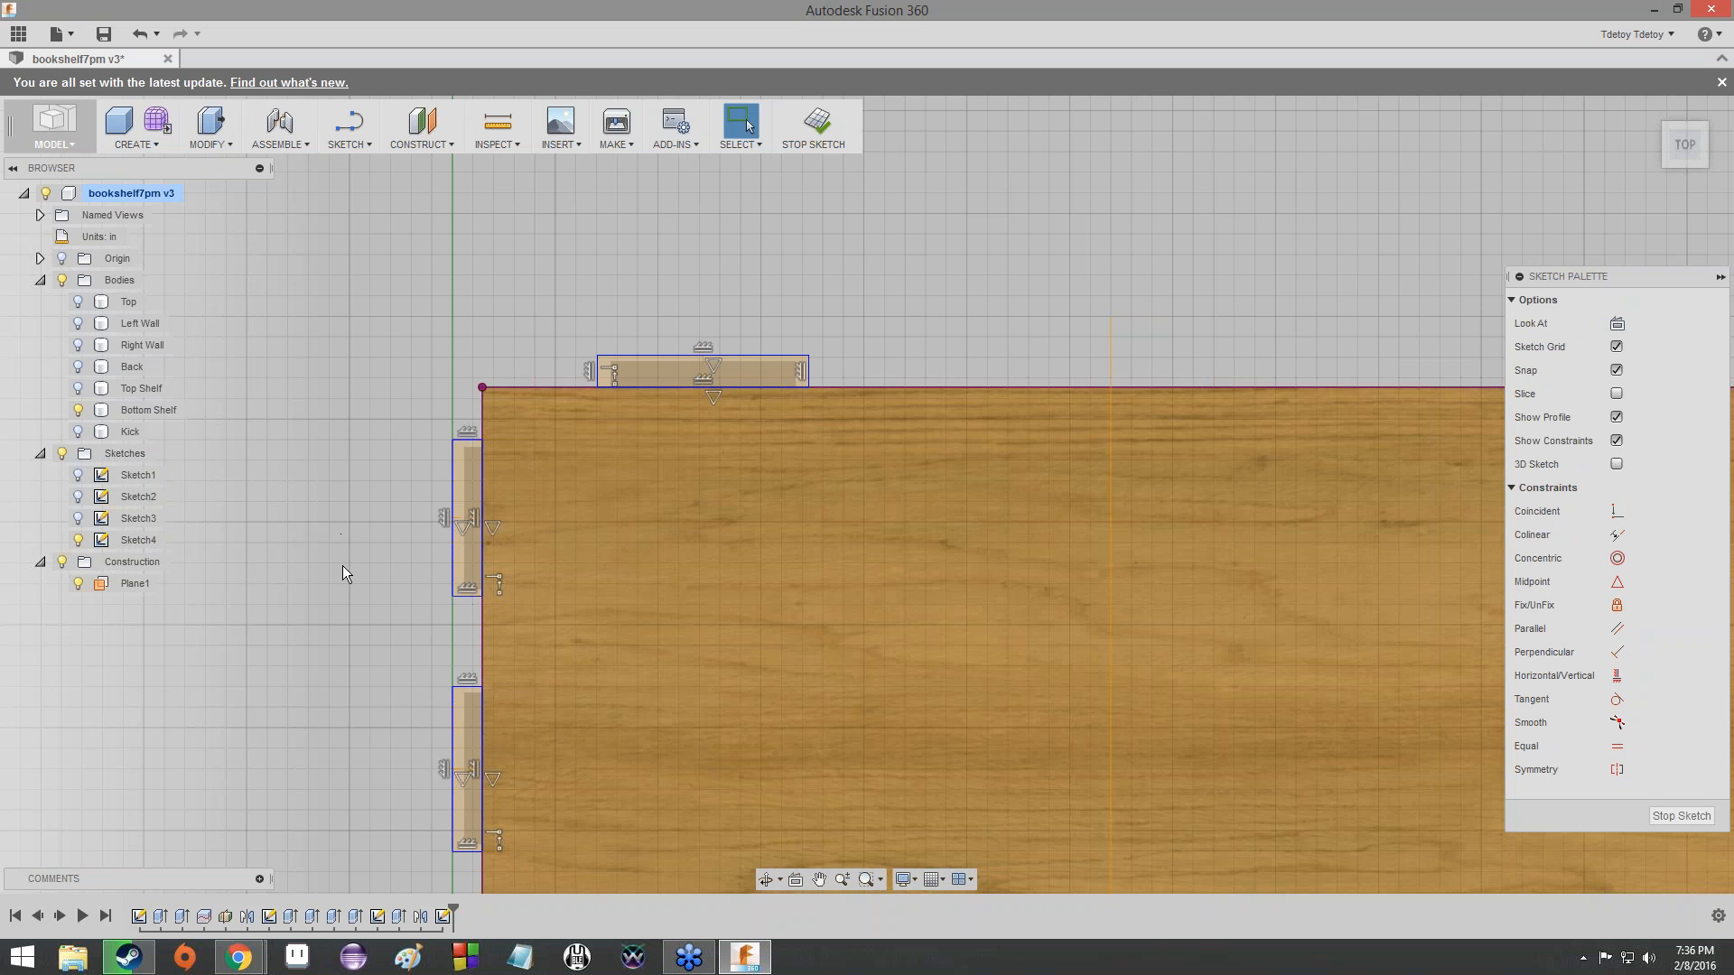
- Examine the tabs' construction lines and the midpoint constraint at the back tab's outer side
{"action": "middle_click_drag", "start_coordinate": [343, 566], "coordinate": [474, 396]}
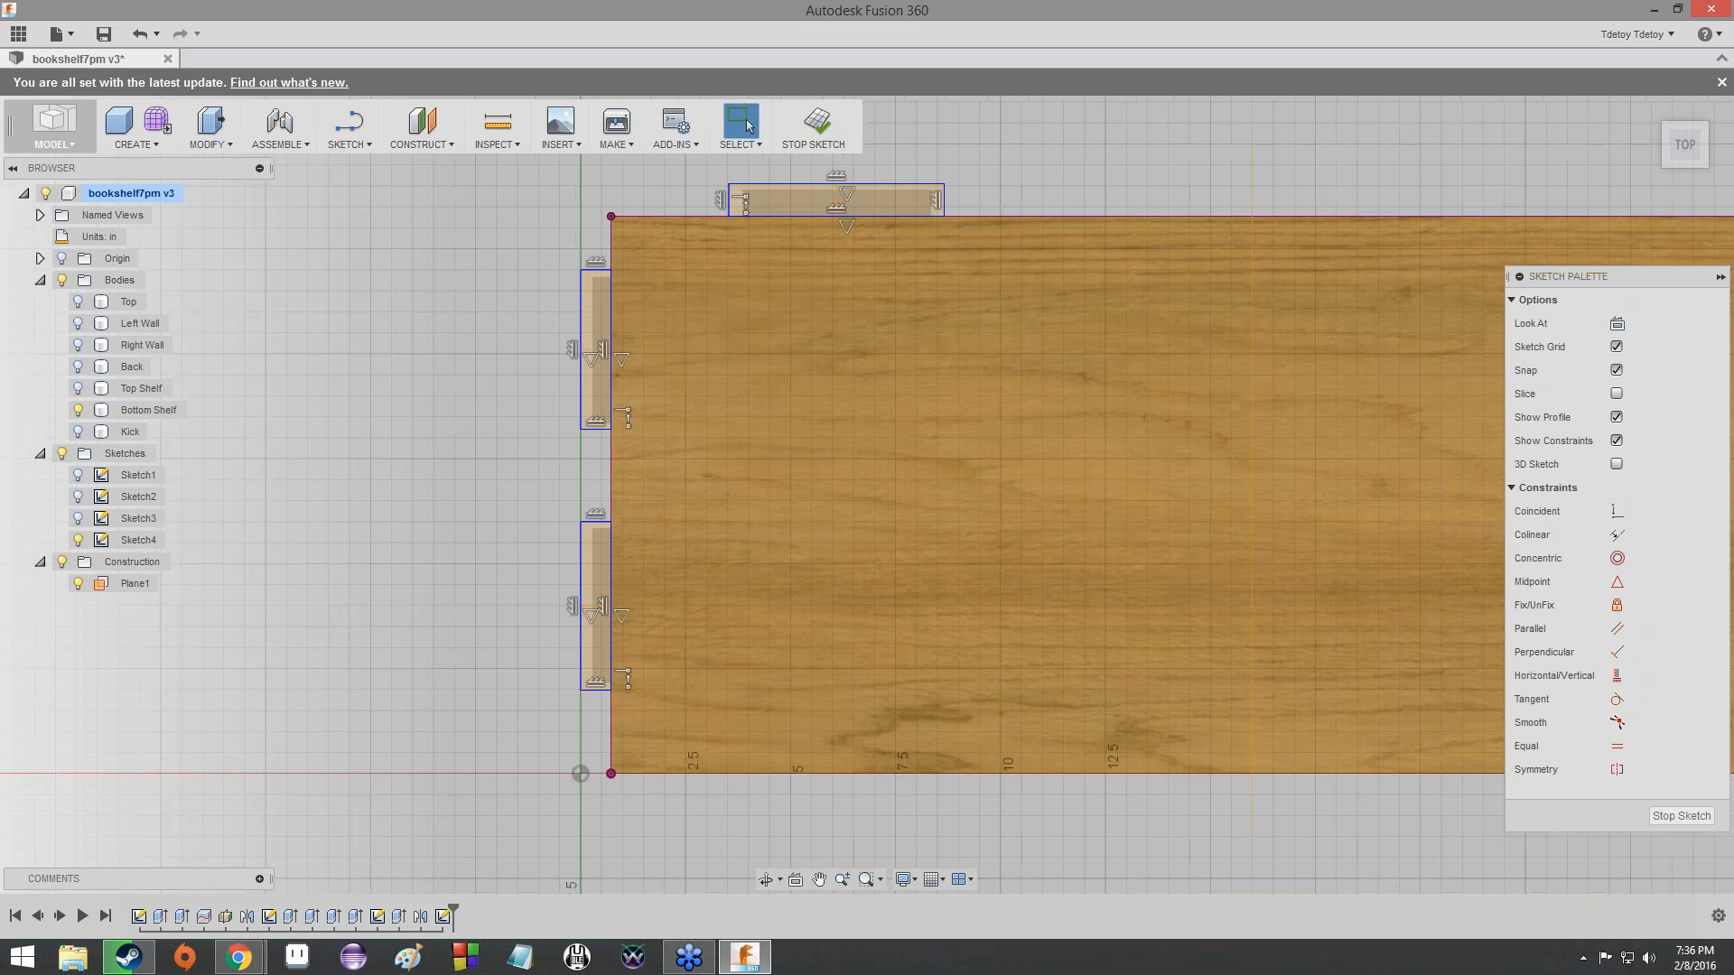
{"action": "scroll", "coordinate": [550, 356], "scroll_direction": "up", "scroll_amount": 4}
{"action": "scroll", "coordinate": [457, 417], "scroll_direction": "down", "scroll_amount": 1}
{"action": "scroll", "coordinate": [312, 486], "scroll_direction": "down", "scroll_amount": 3}
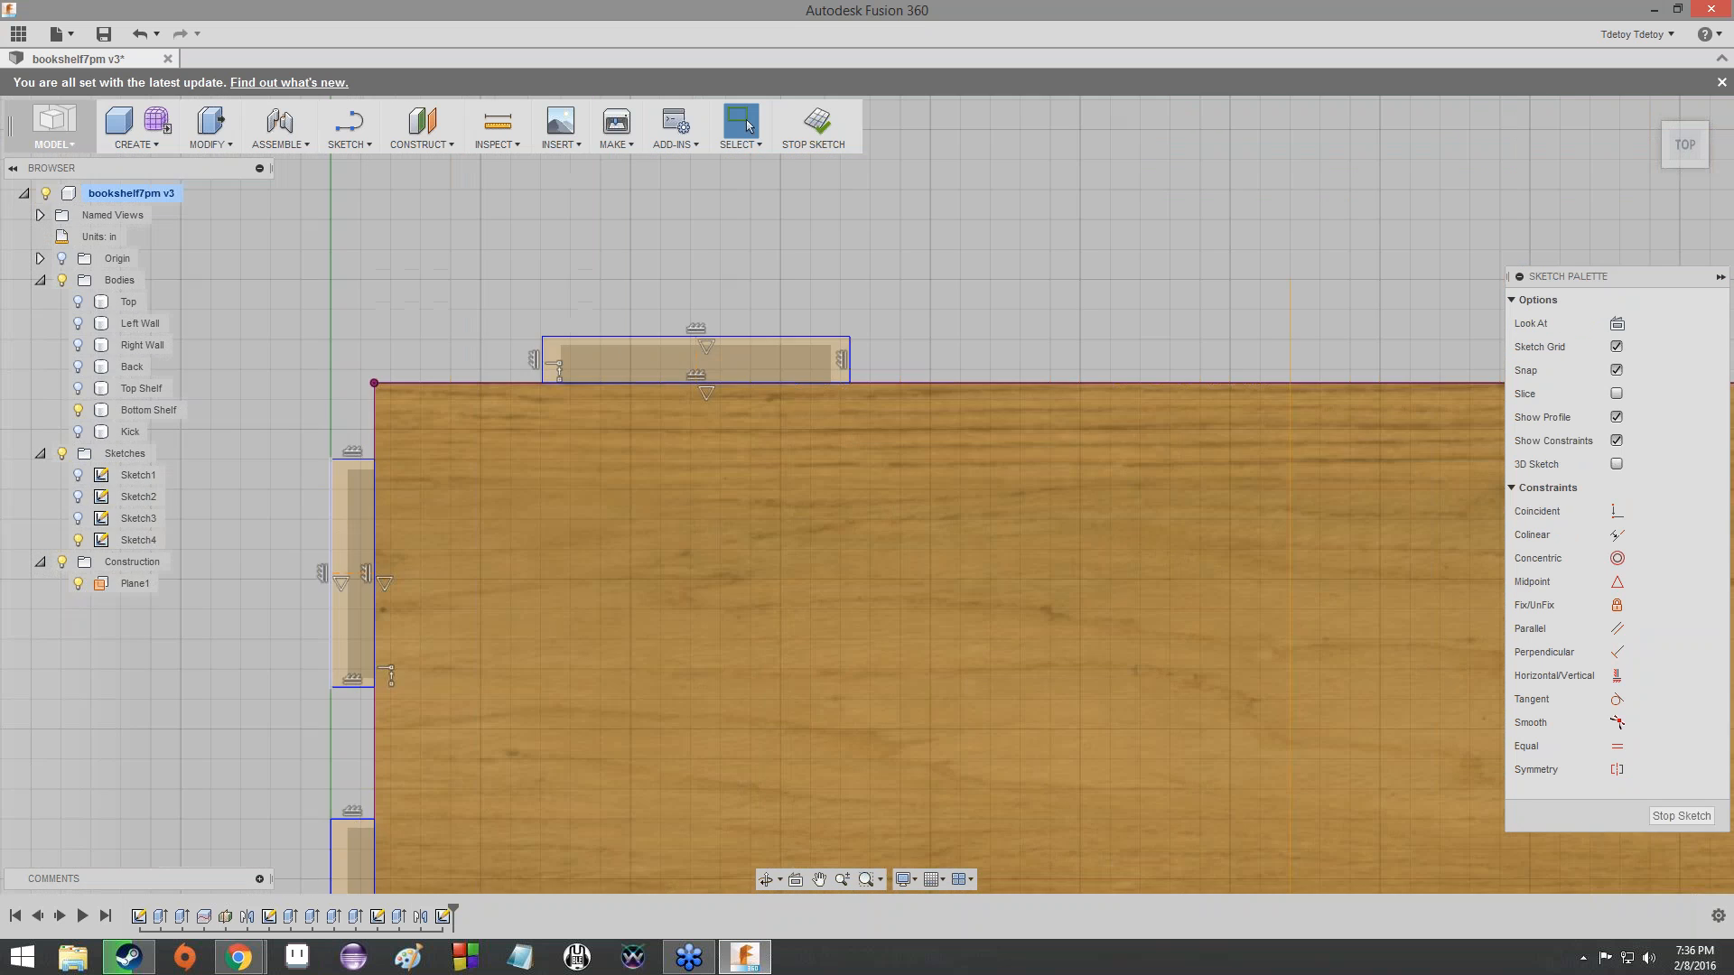
{"action": "scroll", "coordinate": [732, 314], "scroll_direction": "up", "scroll_amount": 5}
{"action": "left_click", "coordinate": [670, 374]}
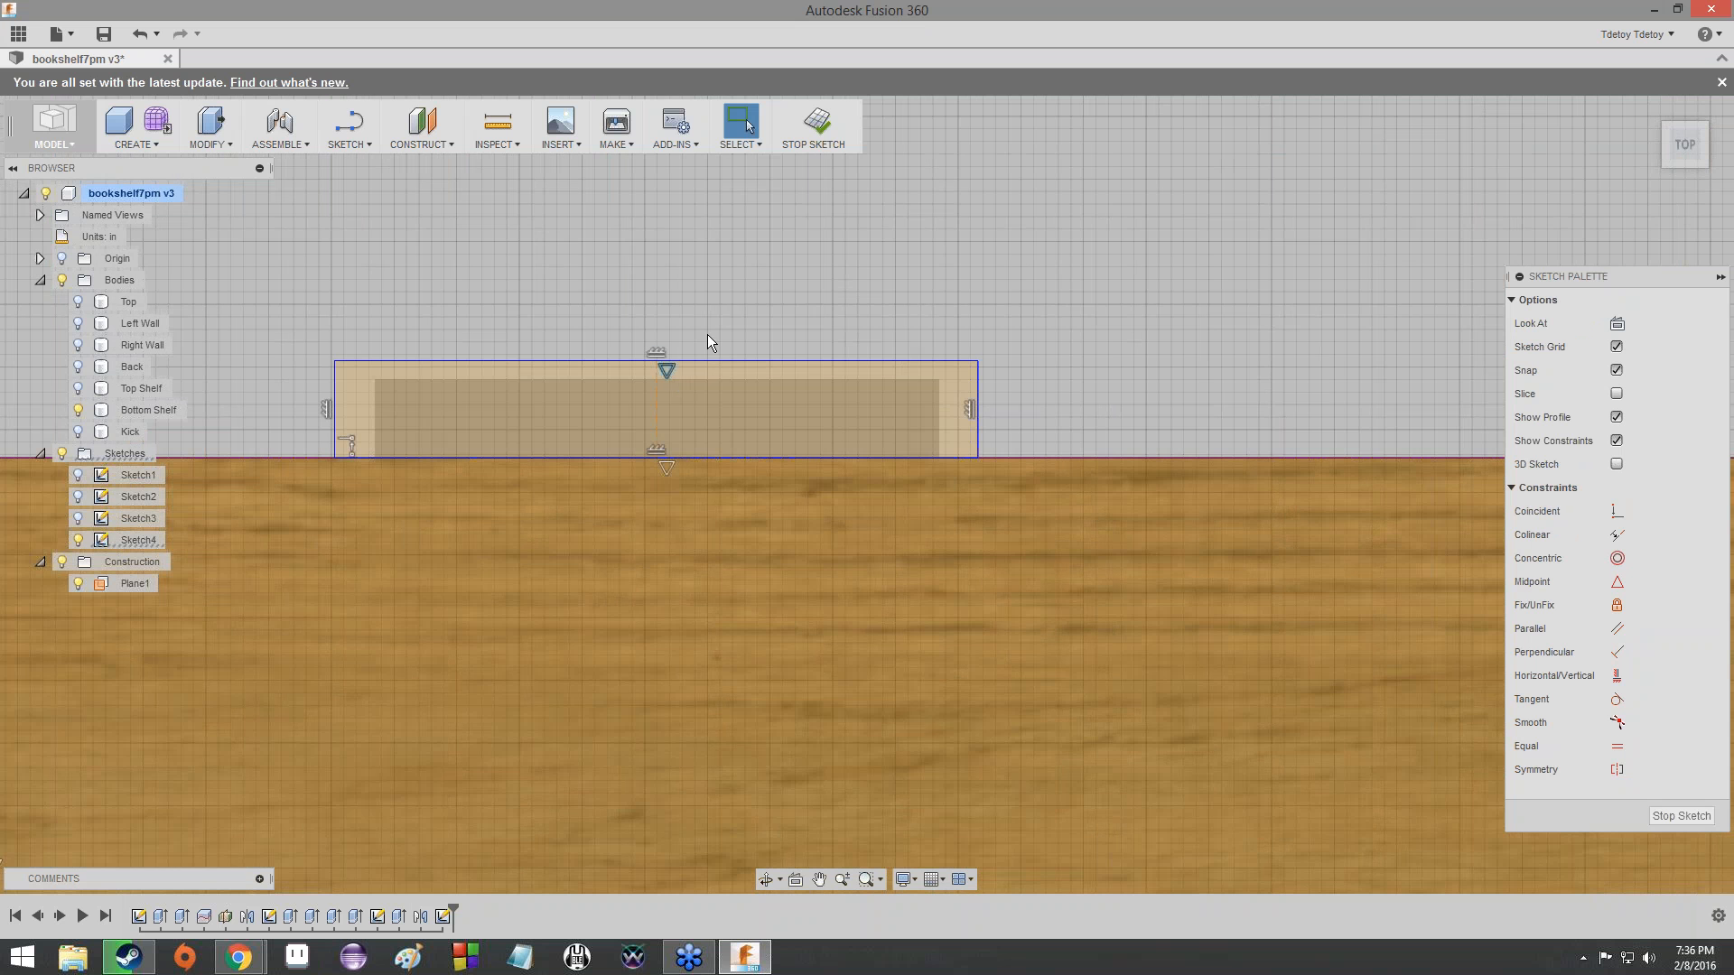
- Examine the construction midlines and constraints of all three bottom shelf tabs, ending in the top view
{"action": "left_click", "coordinate": [721, 318]}
{"action": "scroll", "coordinate": [576, 529], "scroll_direction": "down", "scroll_amount": 1}
{"action": "mouse_move", "coordinate": [576, 529]}
{"action": "middle_mouse_down"}
{"action": "mouse_move", "coordinate": [607, 471]}
{"action": "mouse_move", "coordinate": [948, 305]}
{"action": "middle_mouse_up"}
{"action": "scroll", "coordinate": [948, 306], "scroll_direction": "down", "scroll_amount": 1}
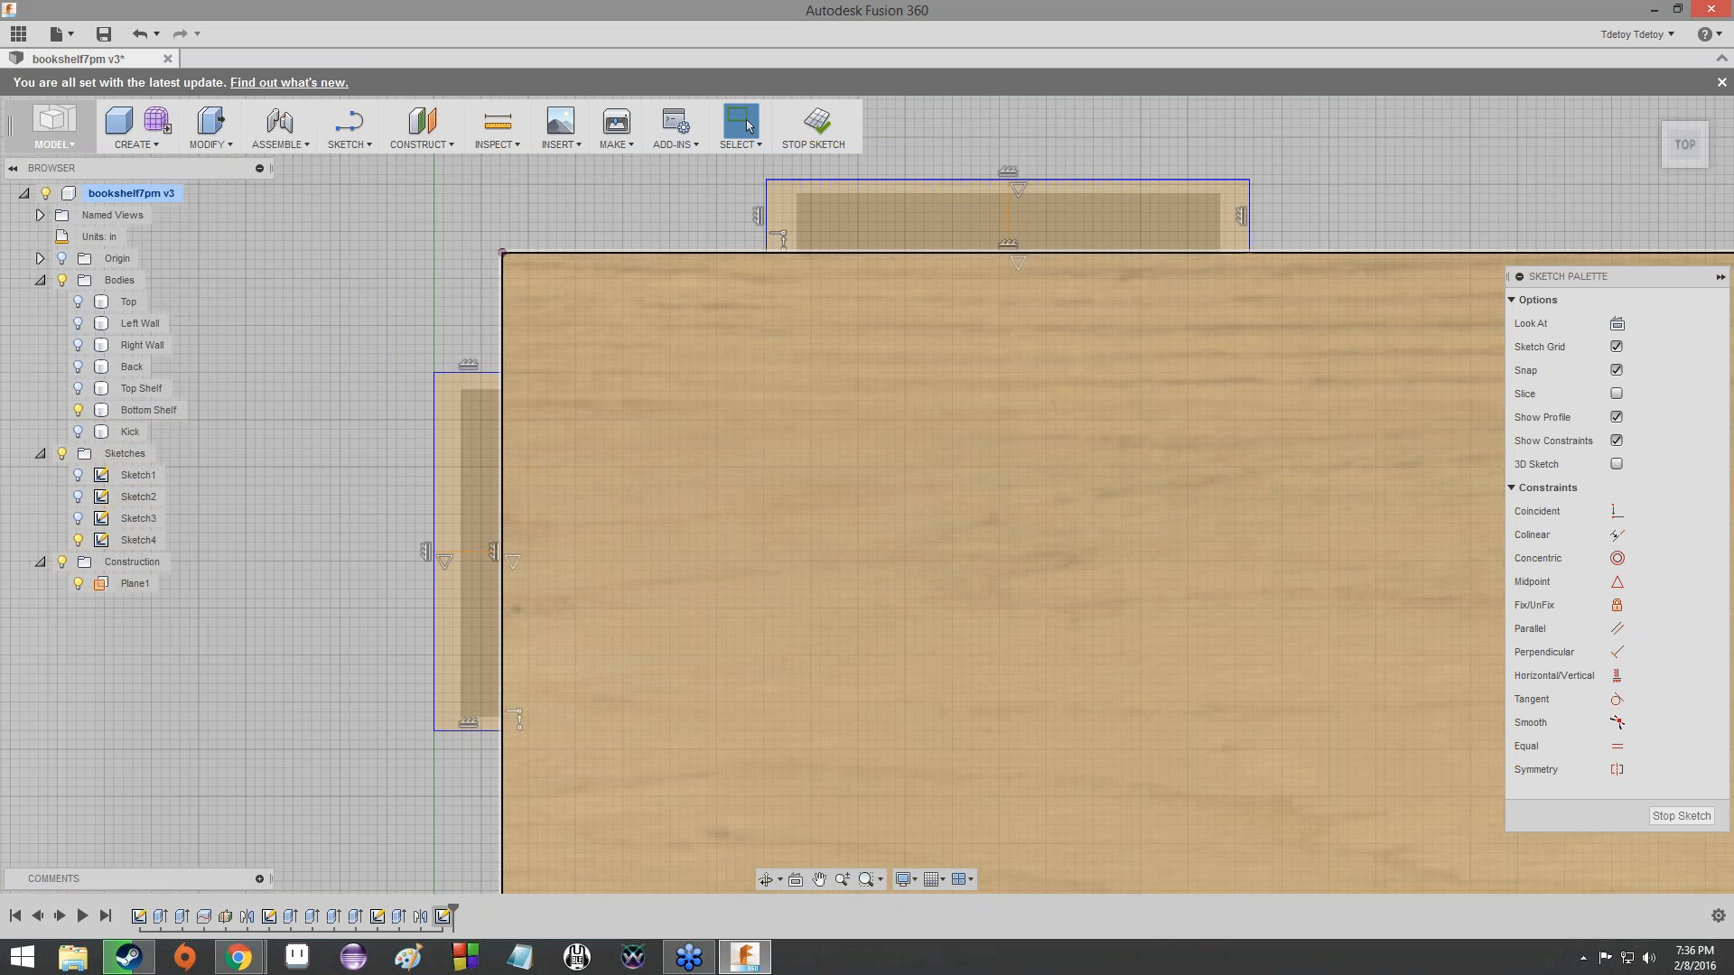
{"action": "scroll", "coordinate": [343, 610], "scroll_direction": "down", "scroll_amount": 1}
{"action": "mouse_move", "coordinate": [343, 611]}
{"action": "middle_mouse_down"}
{"action": "mouse_move", "coordinate": [453, 490]}
{"action": "mouse_move", "coordinate": [328, 271]}
{"action": "middle_mouse_up"}
{"action": "scroll", "coordinate": [464, 507], "scroll_direction": "up", "scroll_amount": 3}
{"action": "scroll", "coordinate": [465, 507], "scroll_direction": "up", "scroll_amount": 1}
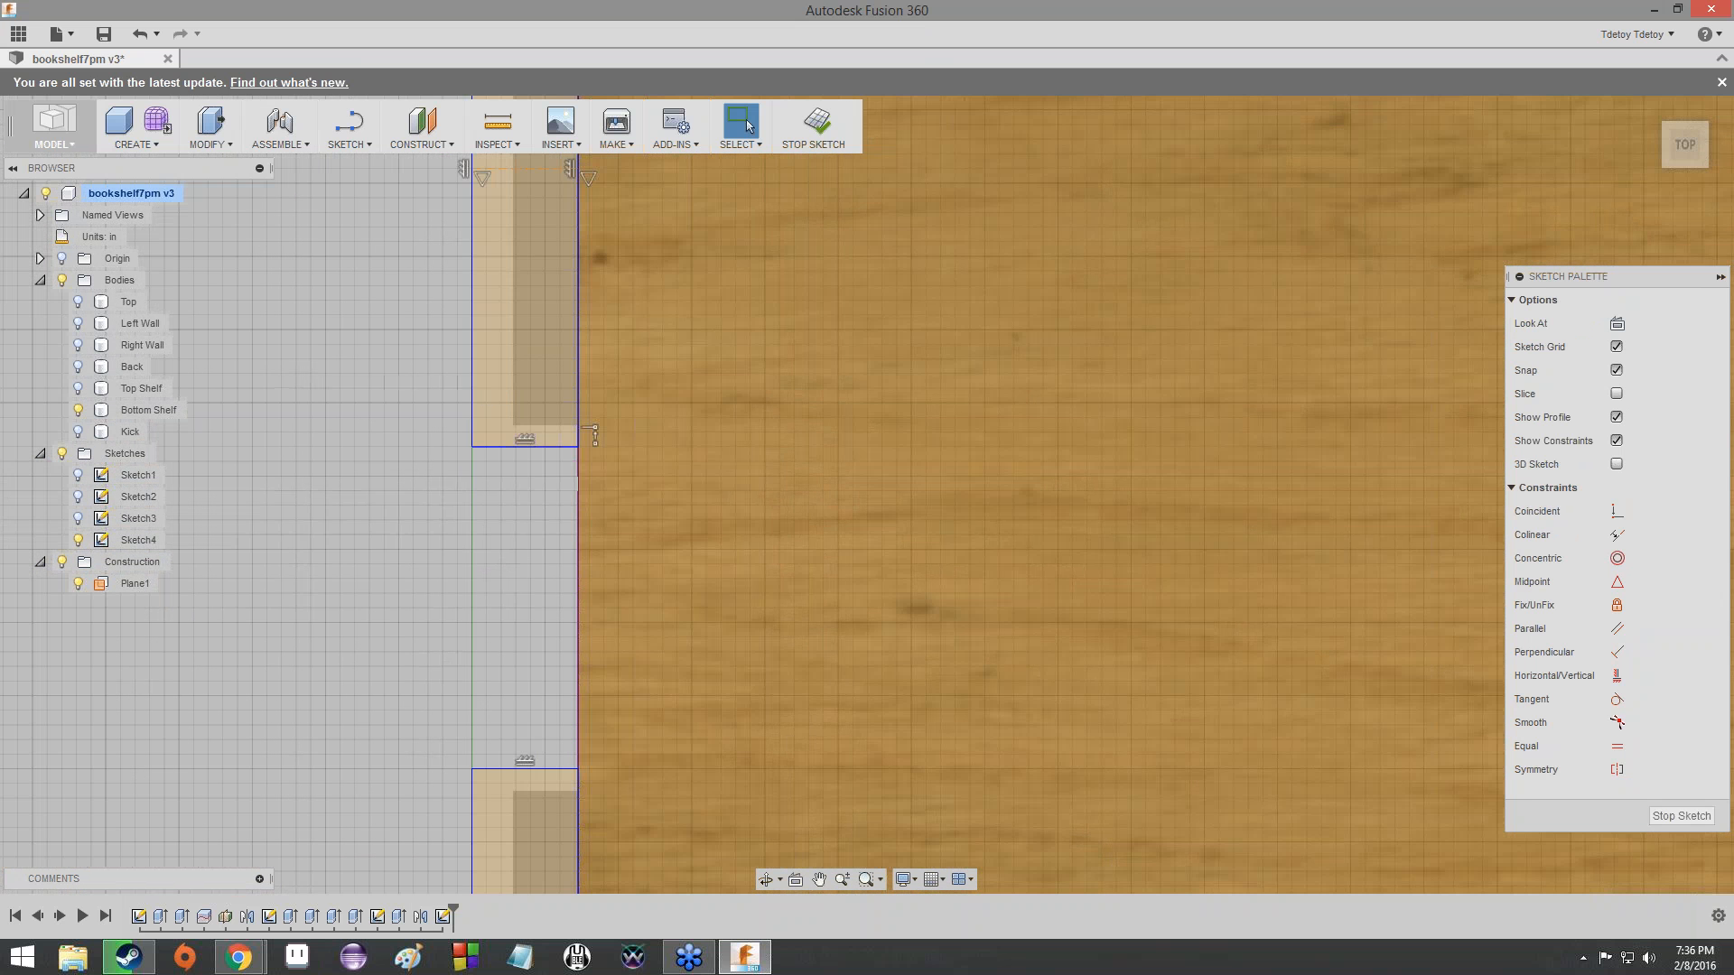
{"action": "scroll", "coordinate": [488, 455], "scroll_direction": "up", "scroll_amount": 3}
{"action": "scroll", "coordinate": [496, 624], "scroll_direction": "down", "scroll_amount": 1}
{"action": "middle_click_drag", "start_coordinate": [497, 625], "coordinate": [441, 293]}
{"action": "scroll", "coordinate": [441, 293], "scroll_direction": "down", "scroll_amount": 2}
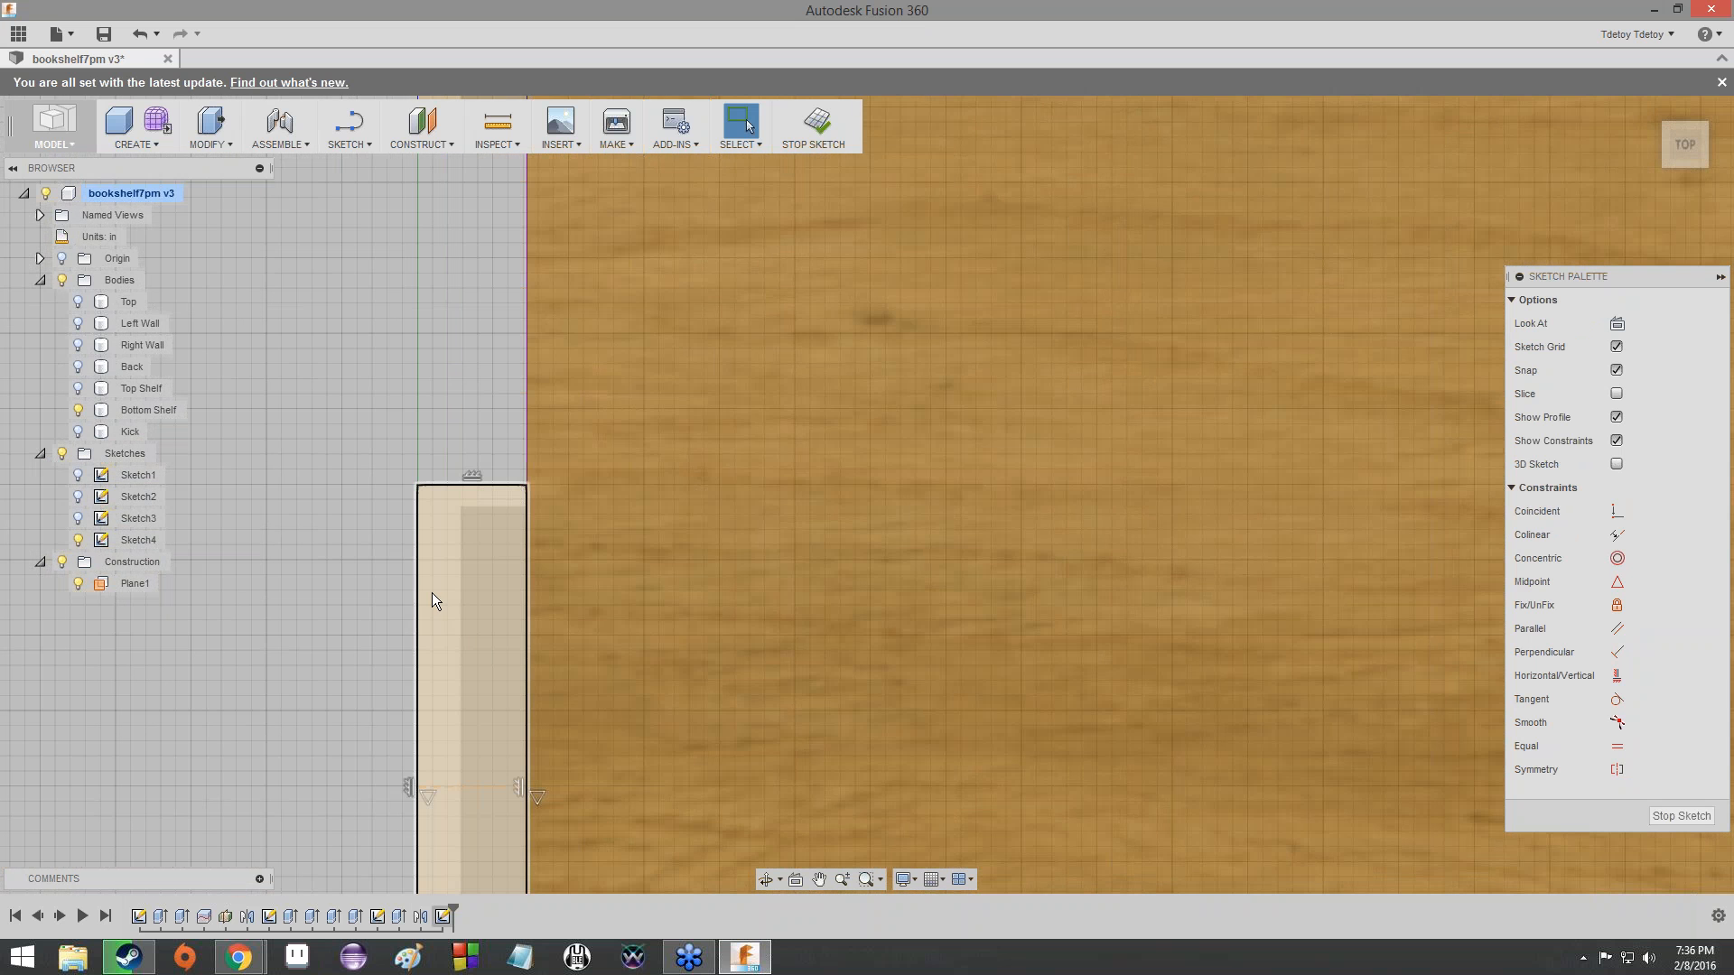
{"action": "scroll", "coordinate": [419, 625], "scroll_direction": "up", "scroll_amount": 2}
{"action": "scroll", "coordinate": [419, 621], "scroll_direction": "down", "scroll_amount": 7}
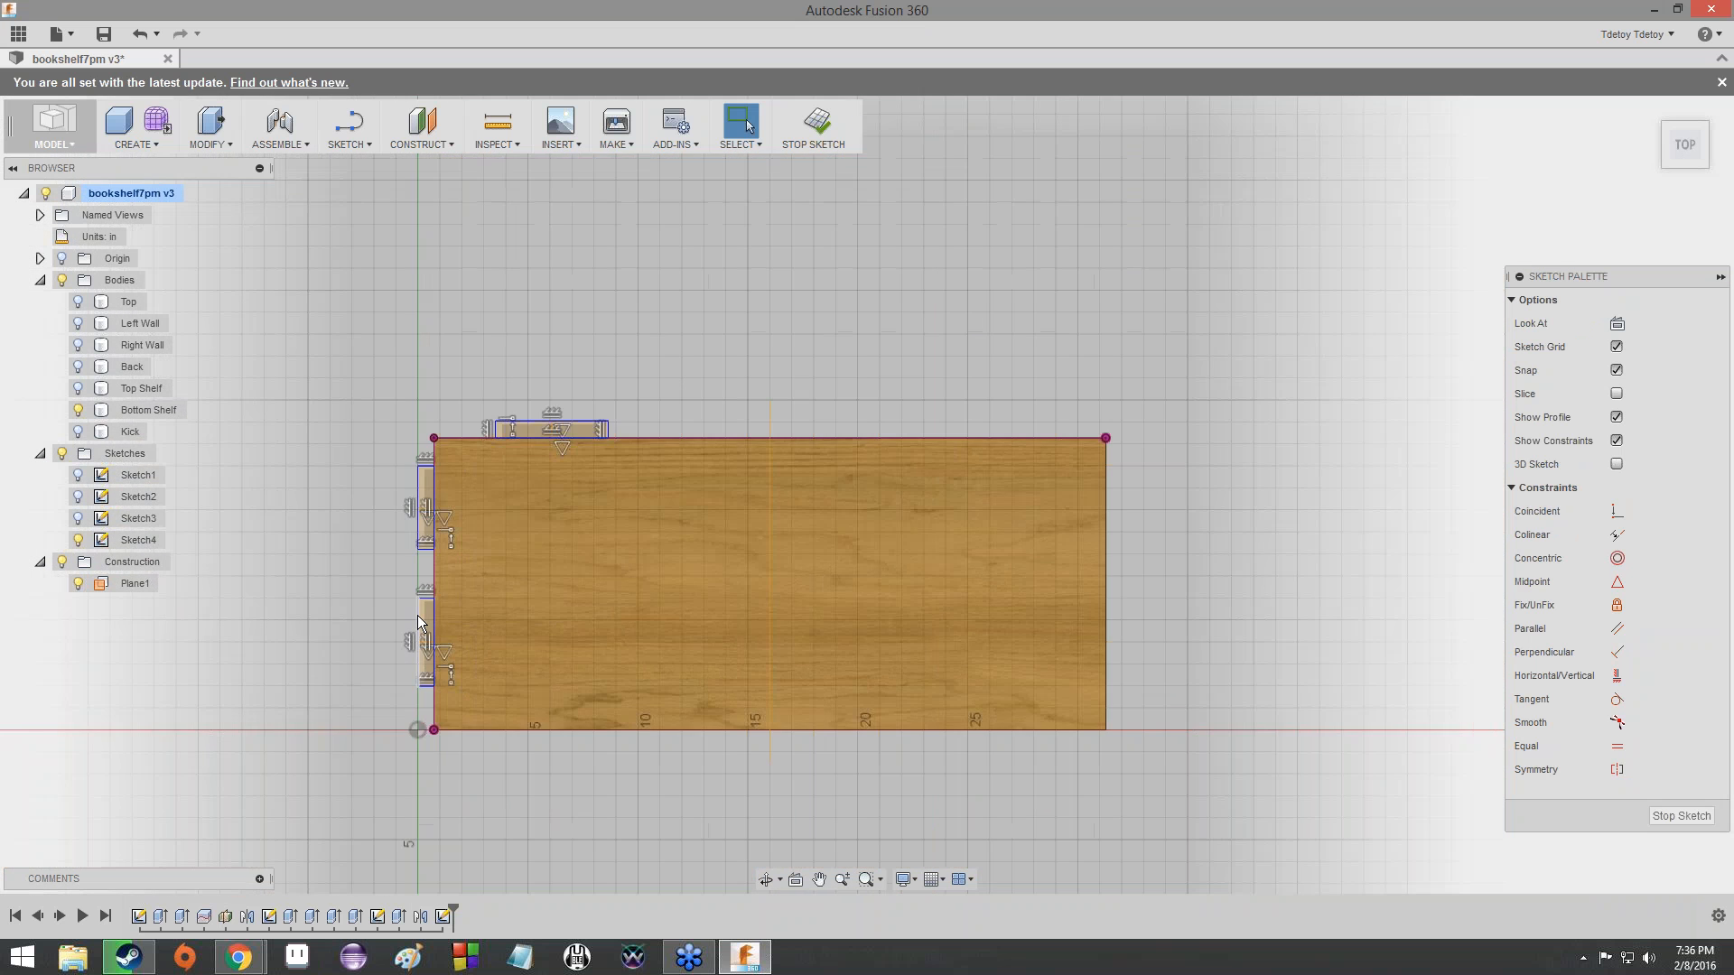
{"action": "scroll", "coordinate": [417, 615], "scroll_direction": "down", "scroll_amount": 1}
{"action": "scroll", "coordinate": [411, 578], "scroll_direction": "up", "scroll_amount": 5}
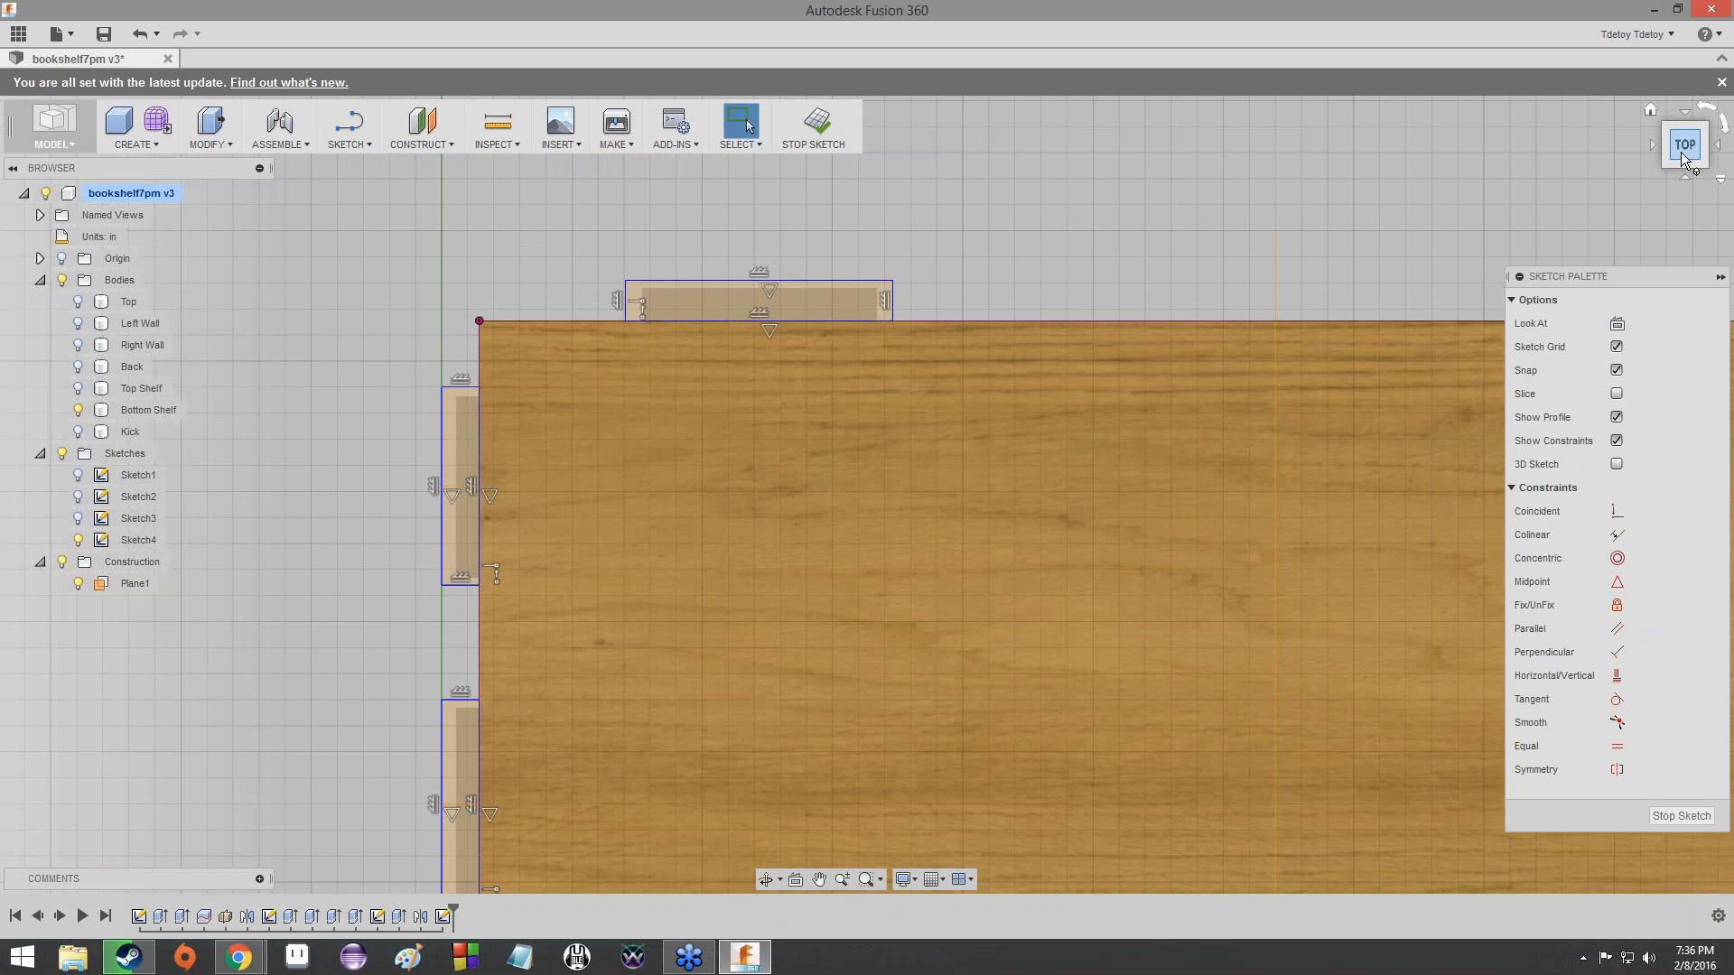
{"action": "mouse_move", "coordinate": [1685, 160]}
{"action": "left_mouse_down"}
{"action": "mouse_move", "coordinate": [1721, 91]}
{"action": "mouse_move", "coordinate": [1682, 157]}
{"action": "mouse_move", "coordinate": [1687, 201]}
{"action": "mouse_move", "coordinate": [1700, 147]}
{"action": "left_mouse_up"}
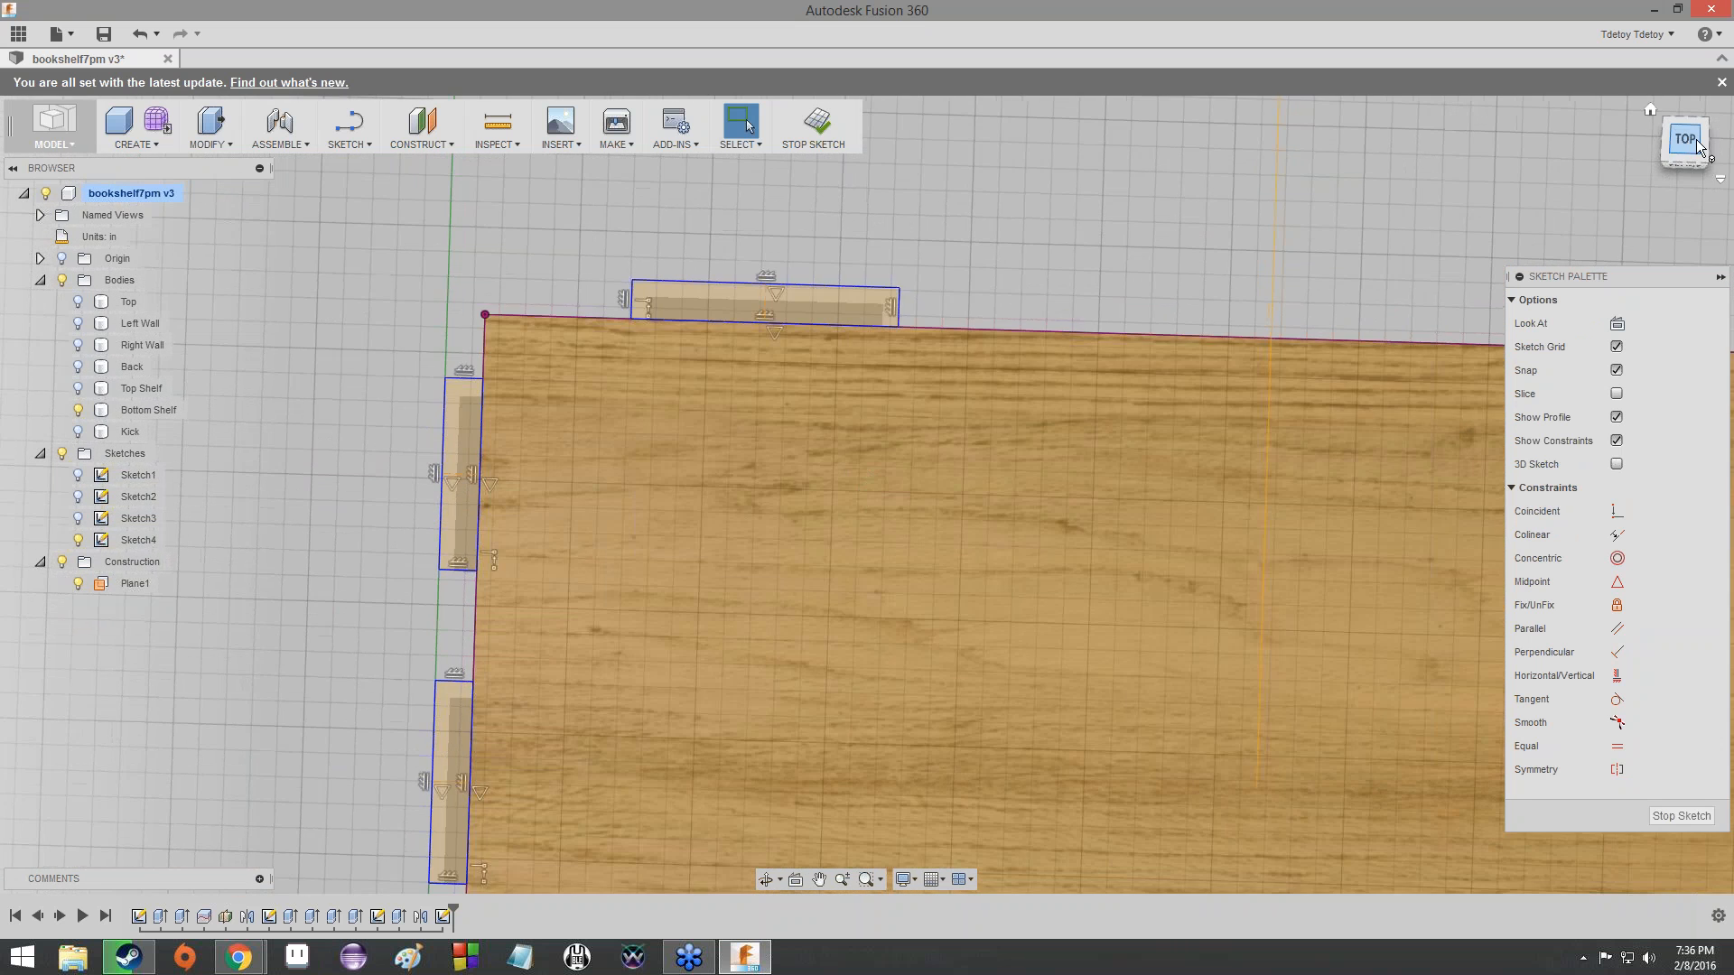
{"action": "left_click", "coordinate": [1700, 147]}
{"action": "scroll", "coordinate": [690, 655], "scroll_direction": "down", "scroll_amount": 2}
{"action": "mouse_move", "coordinate": [690, 656]}
{"action": "middle_mouse_down"}
{"action": "mouse_move", "coordinate": [788, 420]}
{"action": "mouse_move", "coordinate": [708, 562]}
{"action": "mouse_move", "coordinate": [751, 517]}
{"action": "middle_mouse_up"}
{"action": "scroll", "coordinate": [804, 431], "scroll_direction": "up", "scroll_amount": 2}
{"action": "scroll", "coordinate": [804, 430], "scroll_direction": "down", "scroll_amount": 1}
{"action": "scroll", "coordinate": [708, 562], "scroll_direction": "up", "scroll_amount": 3}
{"action": "scroll", "coordinate": [712, 562], "scroll_direction": "down", "scroll_amount": 5}
{"action": "scroll", "coordinate": [711, 562], "scroll_direction": "down", "scroll_amount": 1}
{"action": "scroll", "coordinate": [751, 516], "scroll_direction": "up", "scroll_amount": 4}
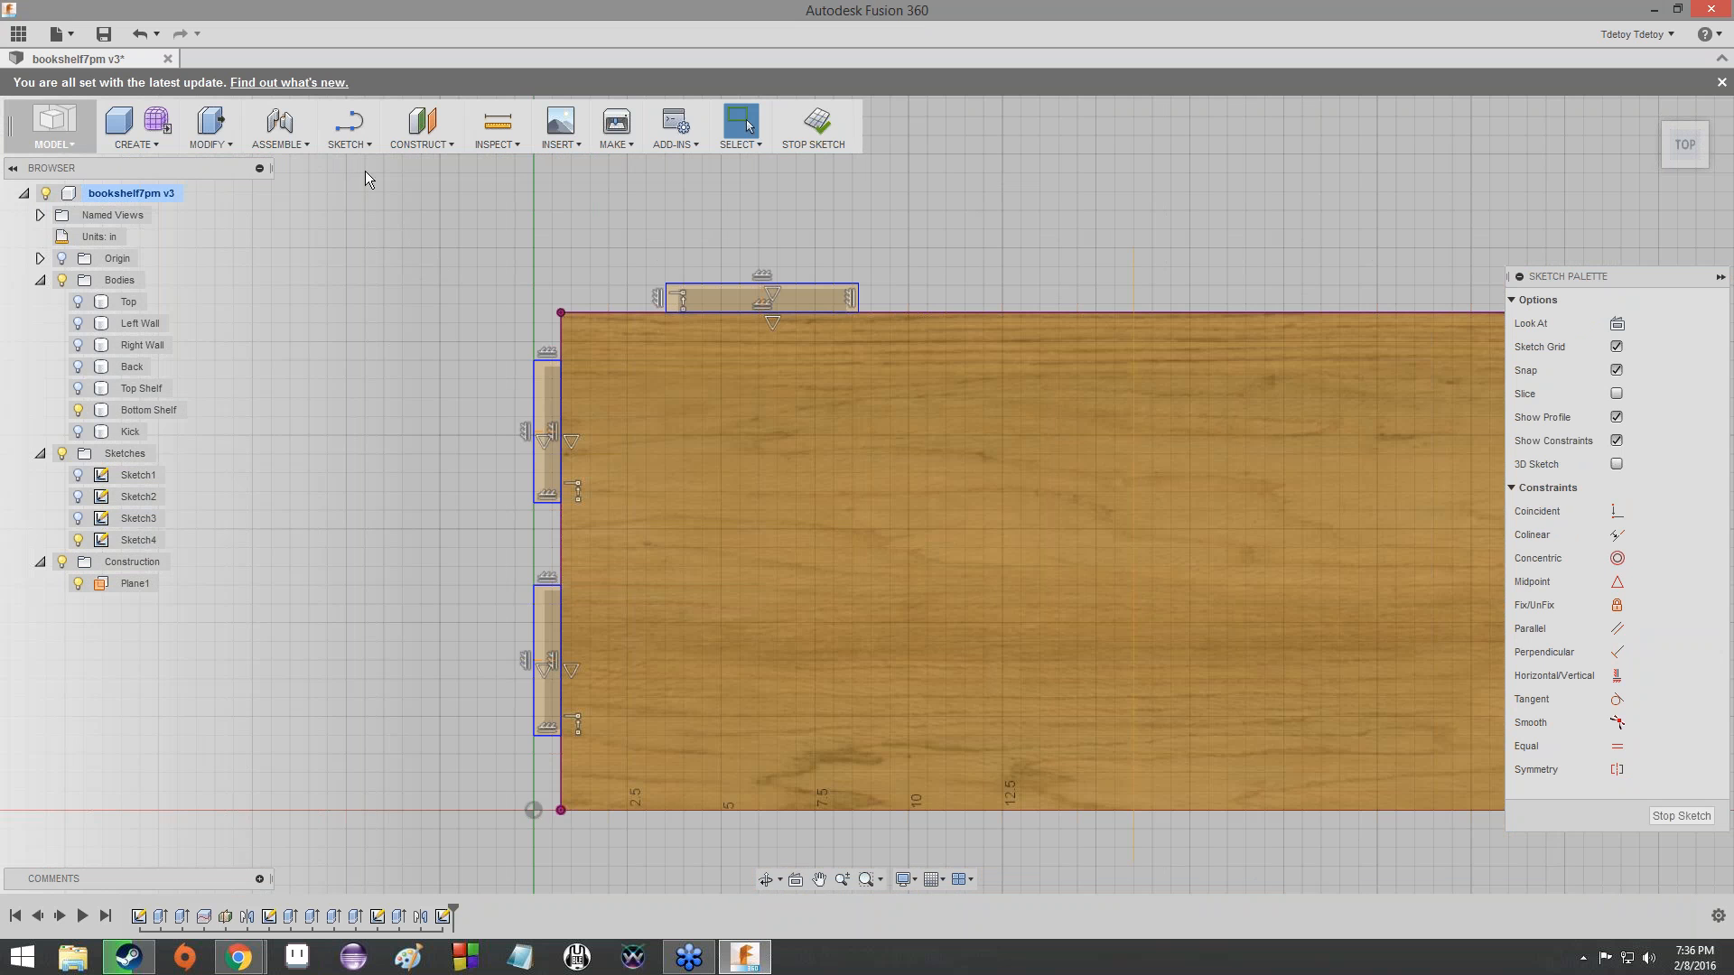
- Dimension the long outer sides of both left-edge tabs at 3.00 in using the tab parameter
{"action": "left_click", "coordinate": [365, 146]}
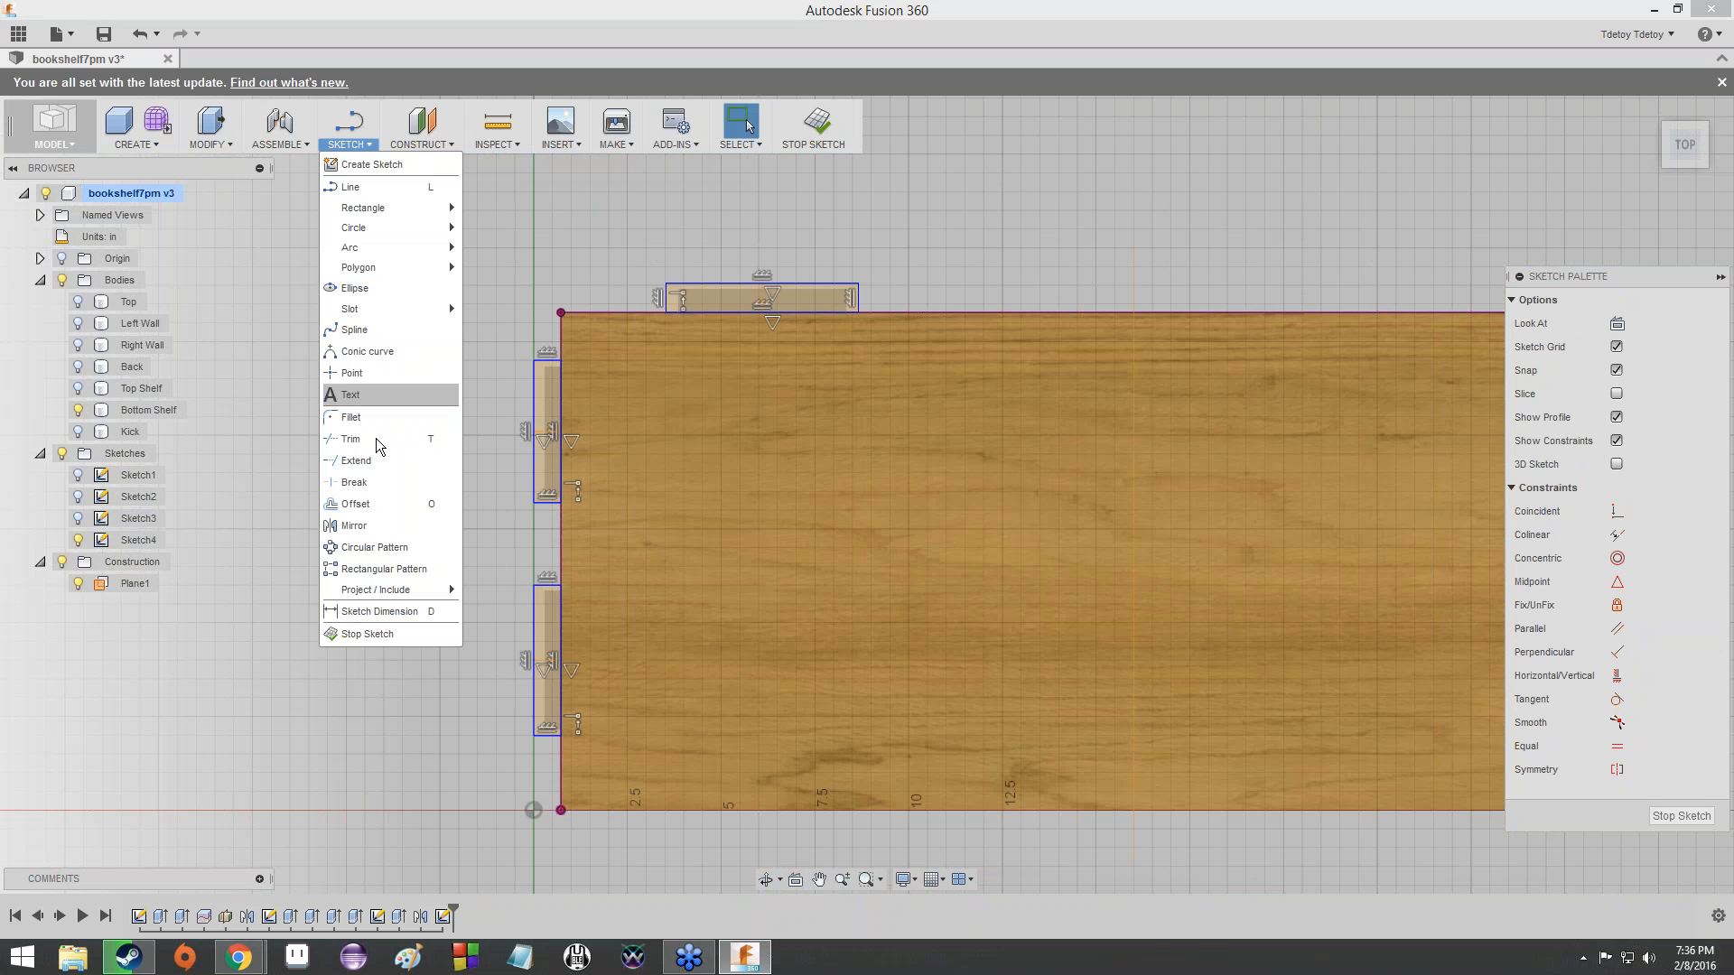
{"action": "left_click", "coordinate": [380, 613]}
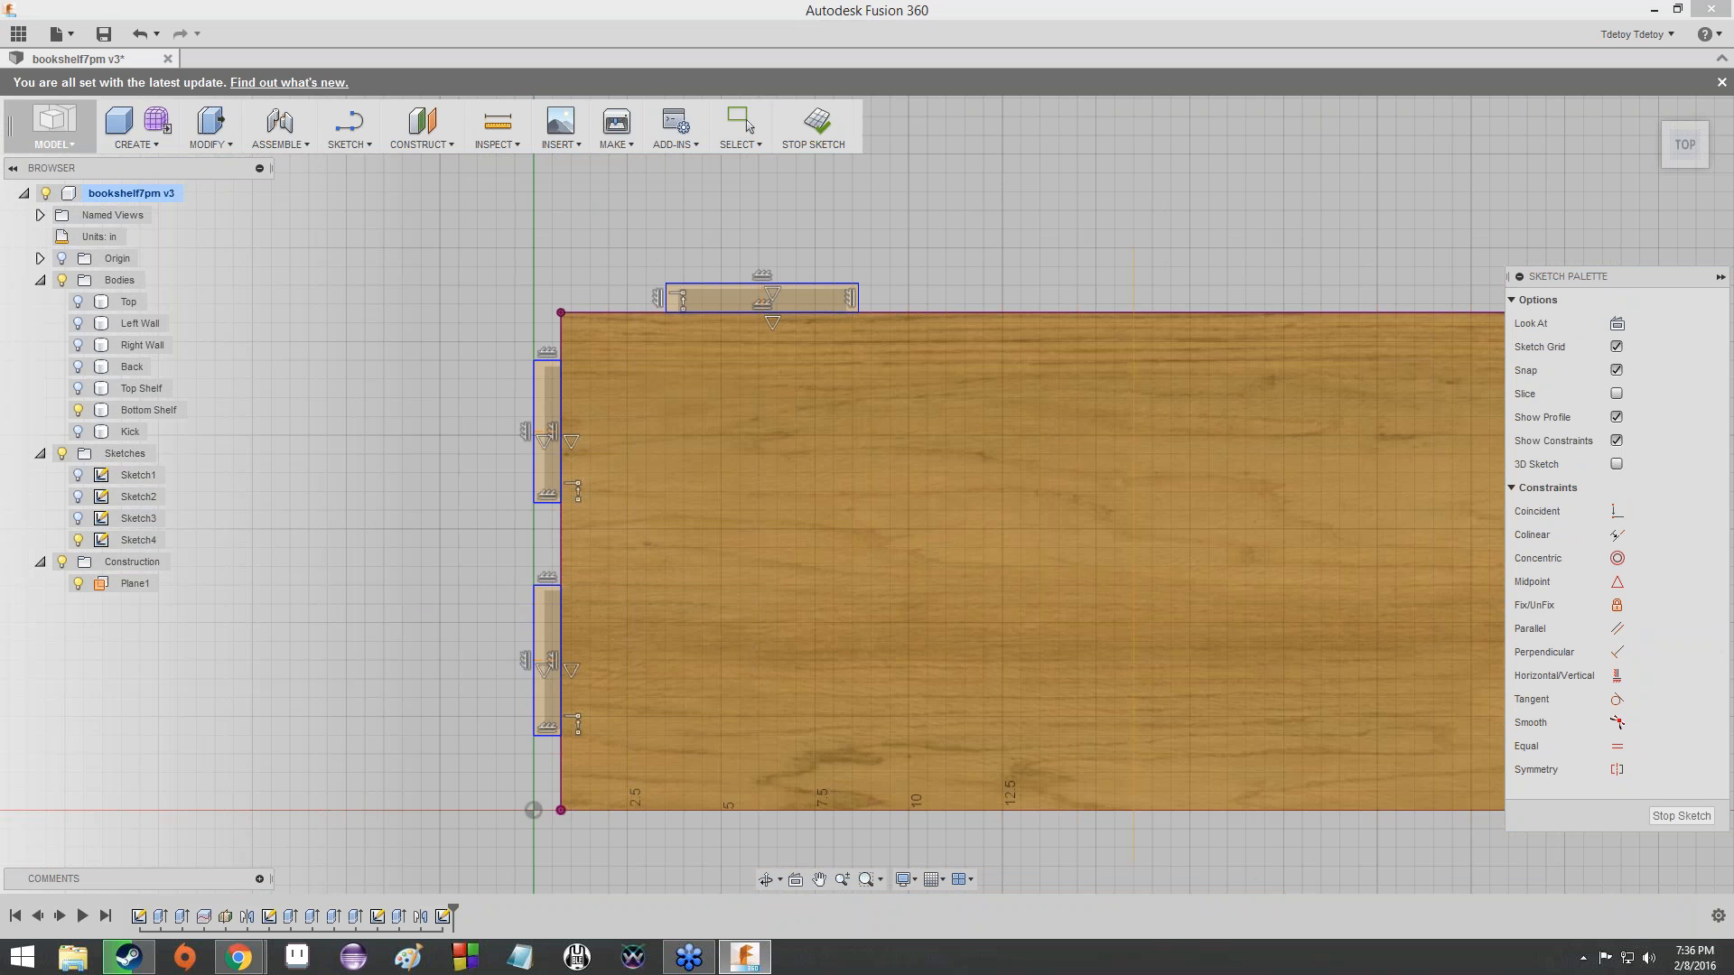
{"action": "left_click", "coordinate": [534, 627]}
{"action": "left_click", "coordinate": [394, 630]}
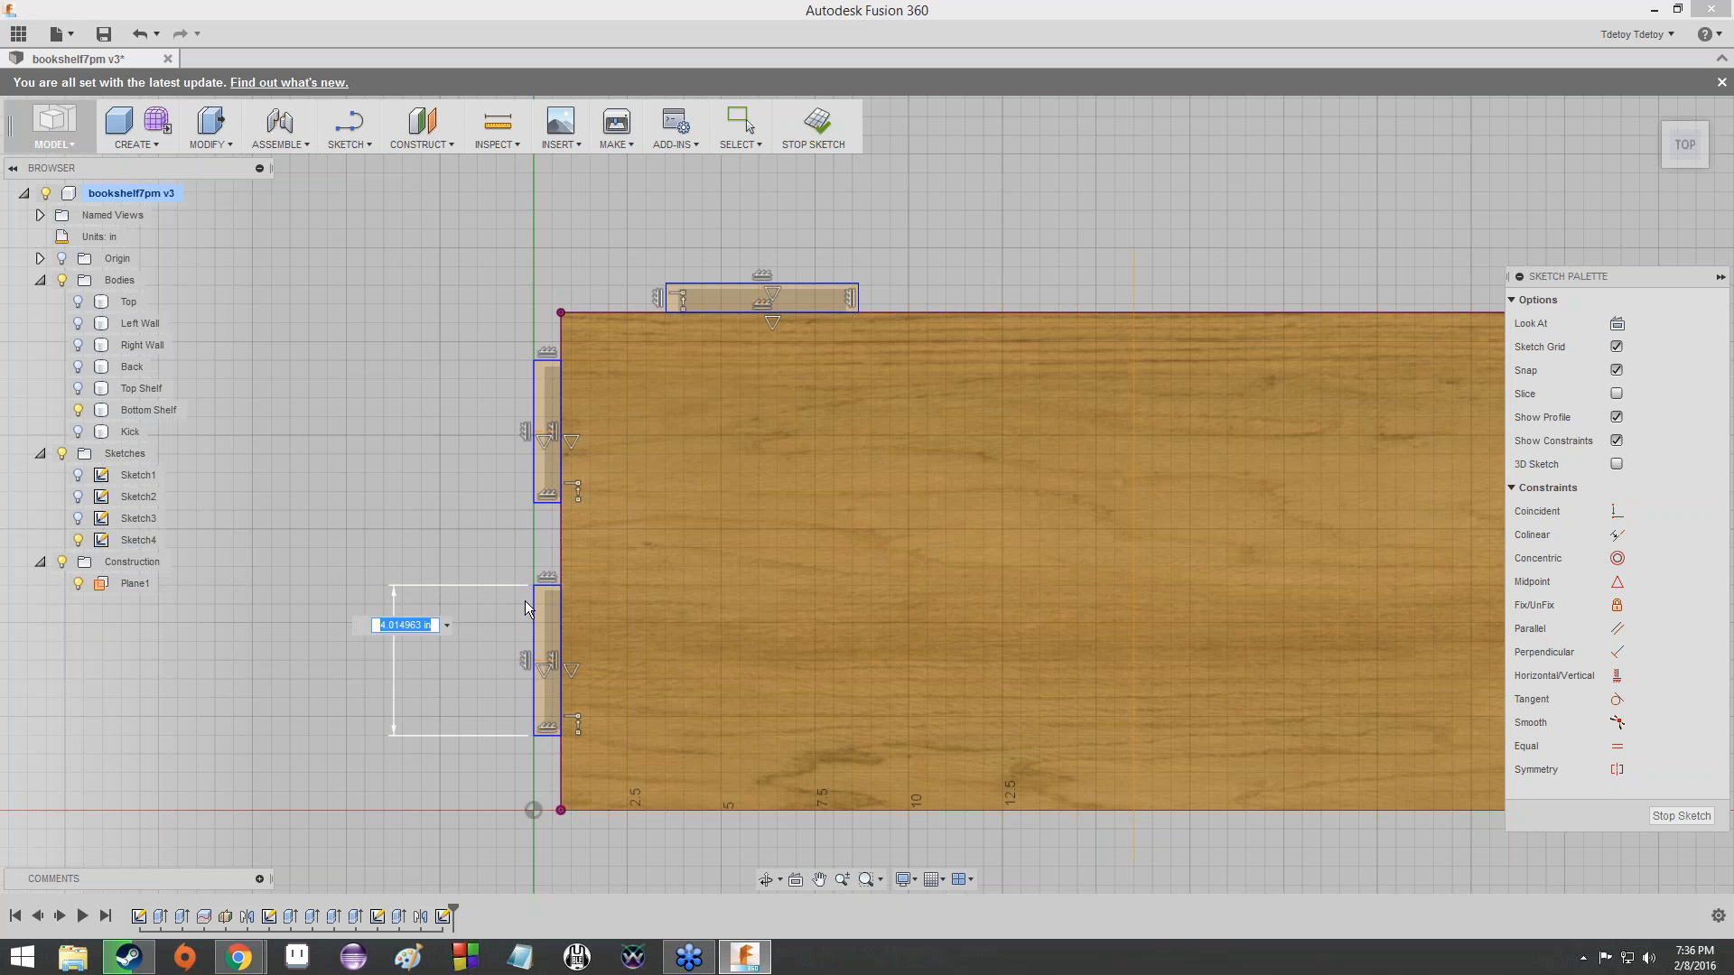
{"action": "type", "text": "3"}
{"action": "key", "text": "Return"}
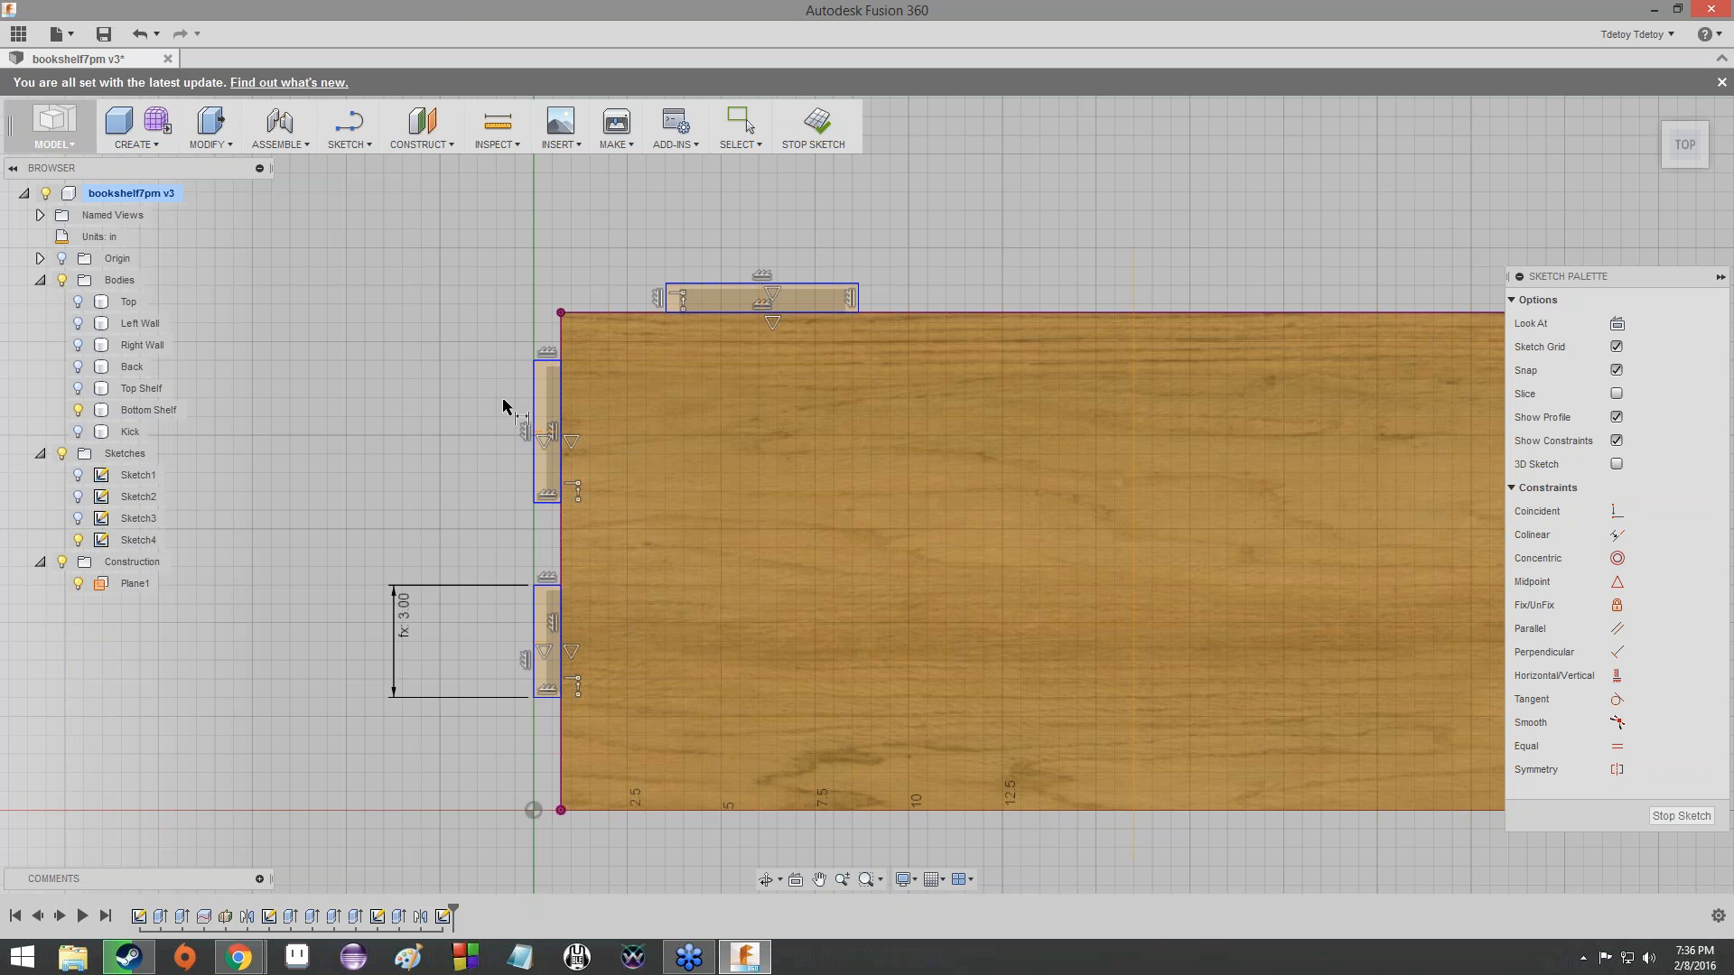
{"action": "left_click", "coordinate": [534, 404]}
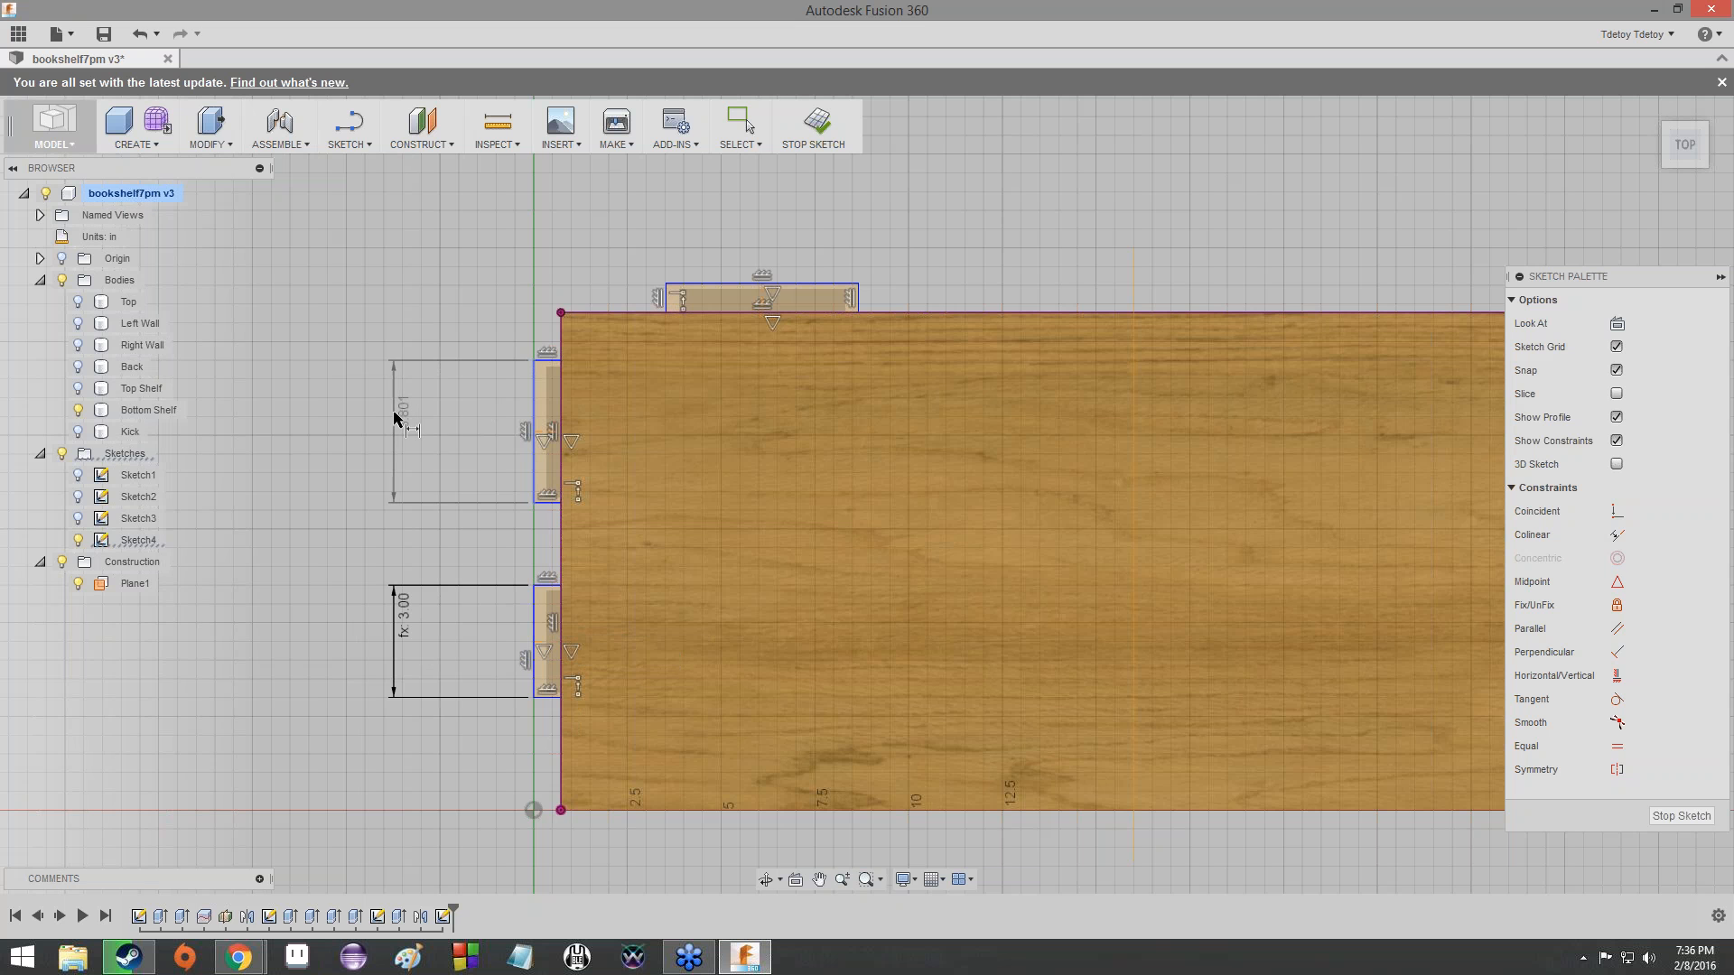
{"action": "left_click", "coordinate": [391, 415]}
{"action": "type", "text": "3"}
{"action": "key", "text": "Return"}
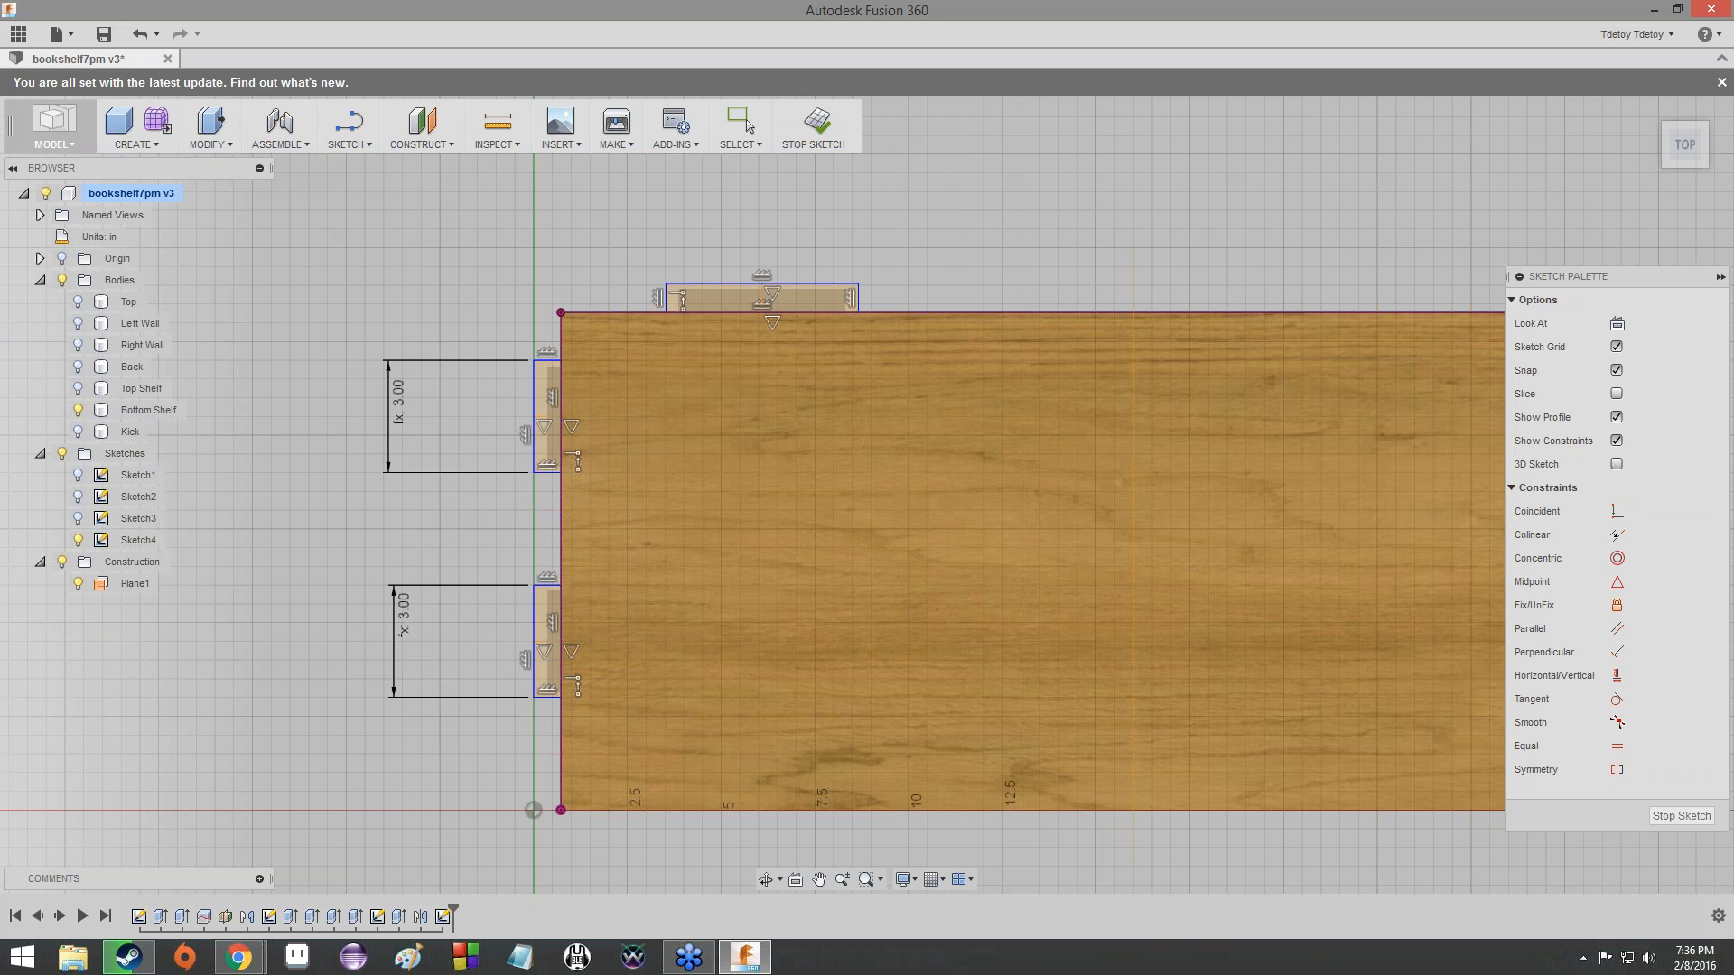
- Dimension the back-edge tab's length at 3.00 in using the tab parameter
{"action": "left_click", "coordinate": [801, 292]}
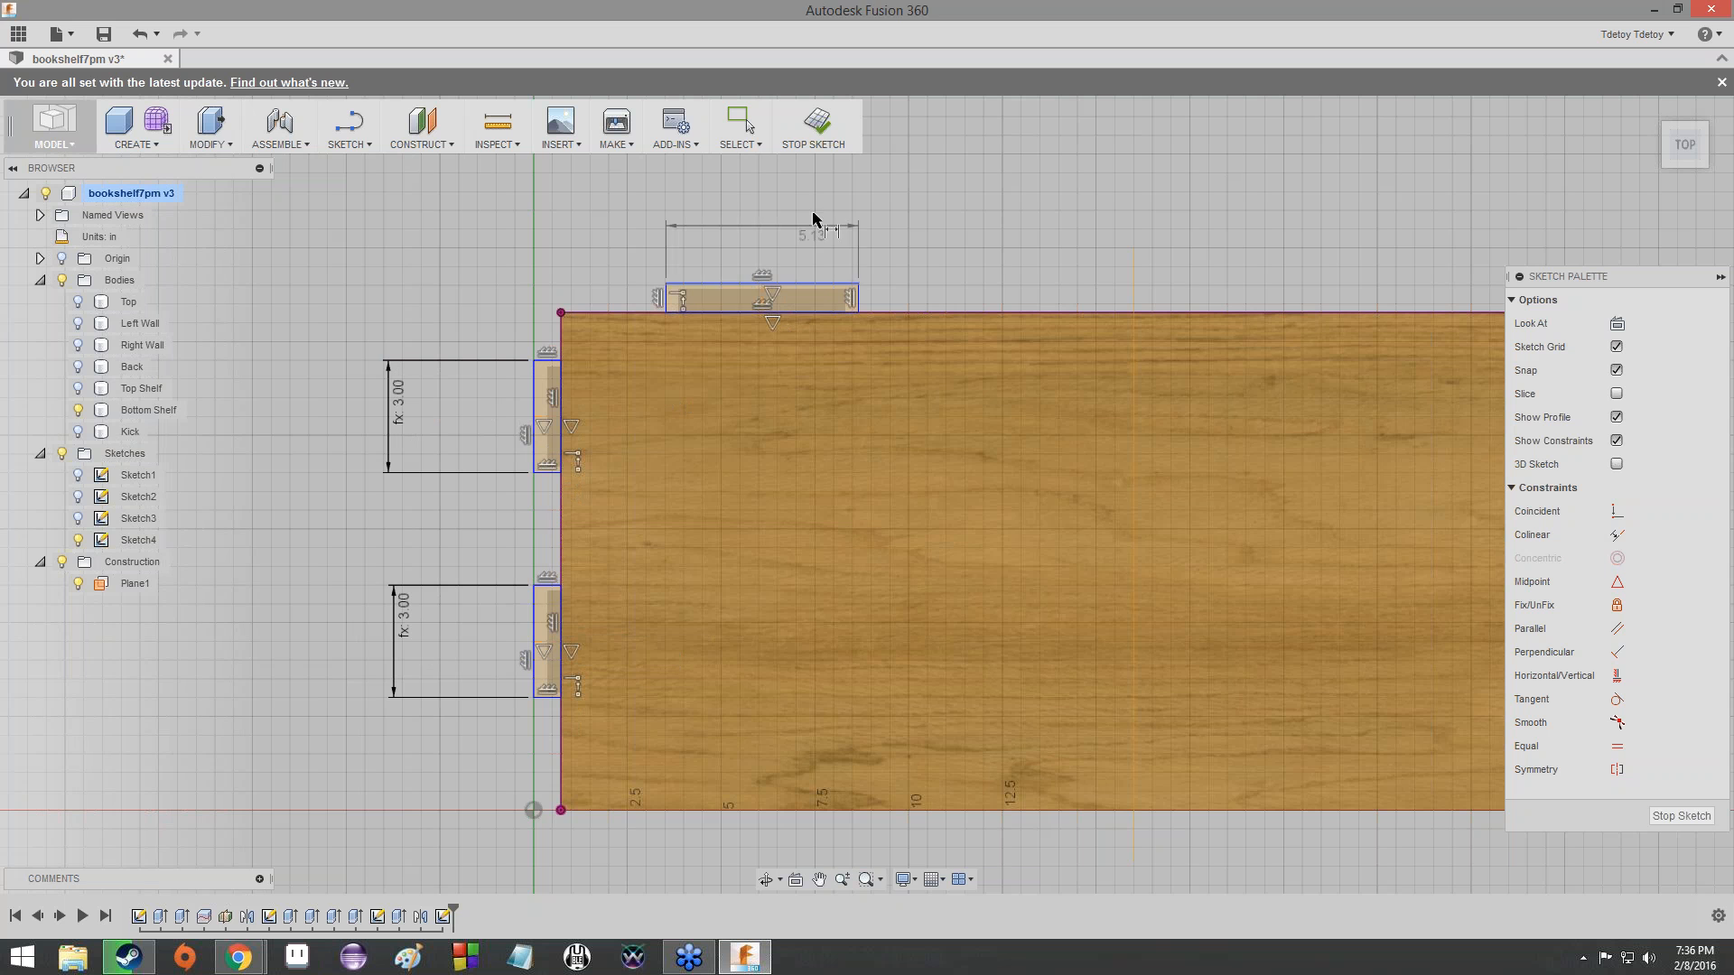
{"action": "left_click", "coordinate": [818, 193]}
{"action": "type", "text": "Tab"}
{"action": "key", "text": "Return"}
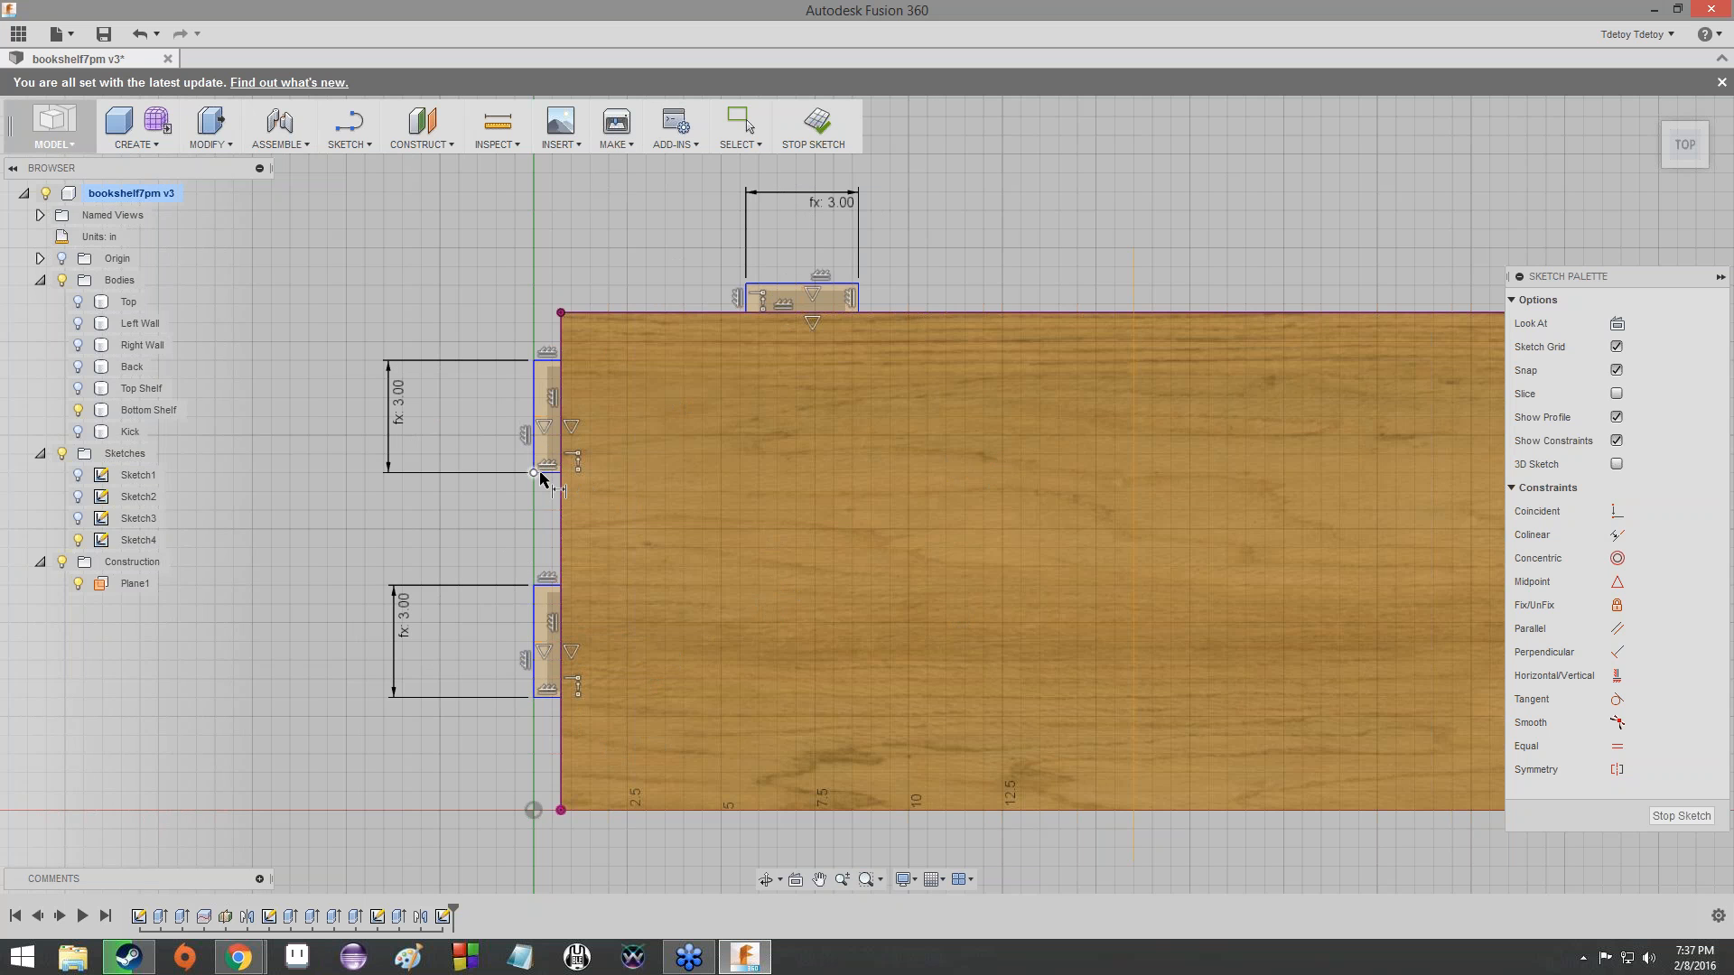
- Dimension the short side of the left-edge tab nearest the back edge at 0.725 in
{"action": "scroll", "coordinate": [544, 477], "scroll_direction": "up", "scroll_amount": 4}
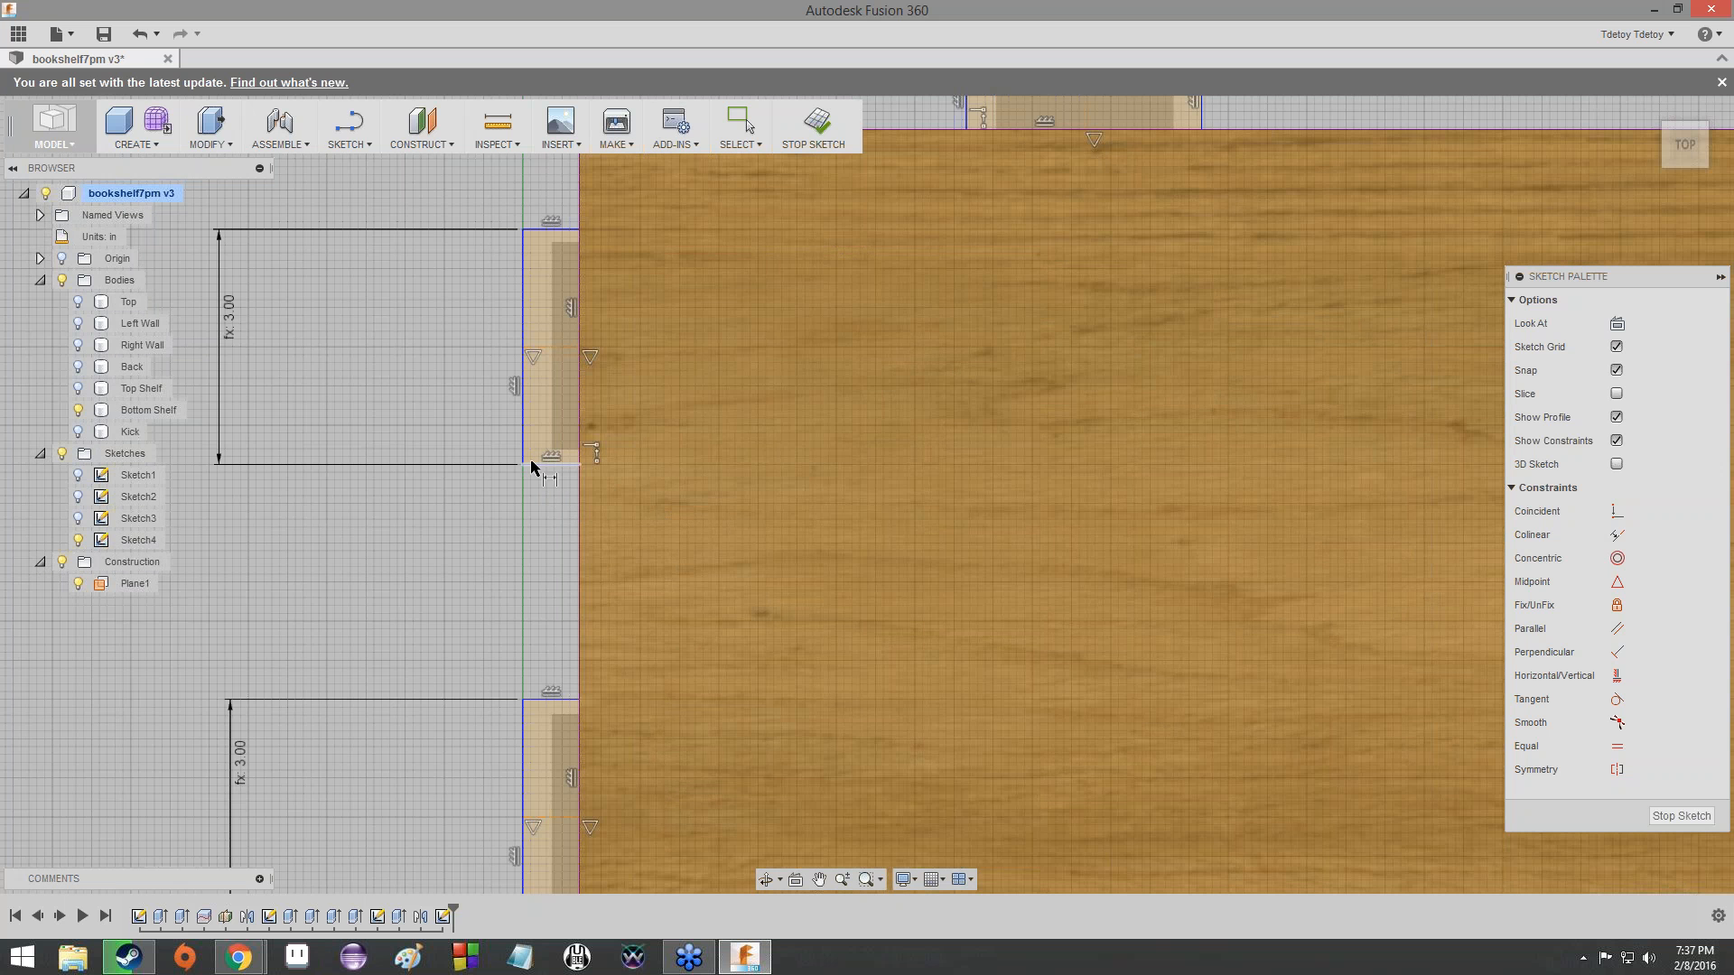
{"action": "left_click", "coordinate": [542, 231]}
{"action": "left_click", "coordinate": [541, 188]}
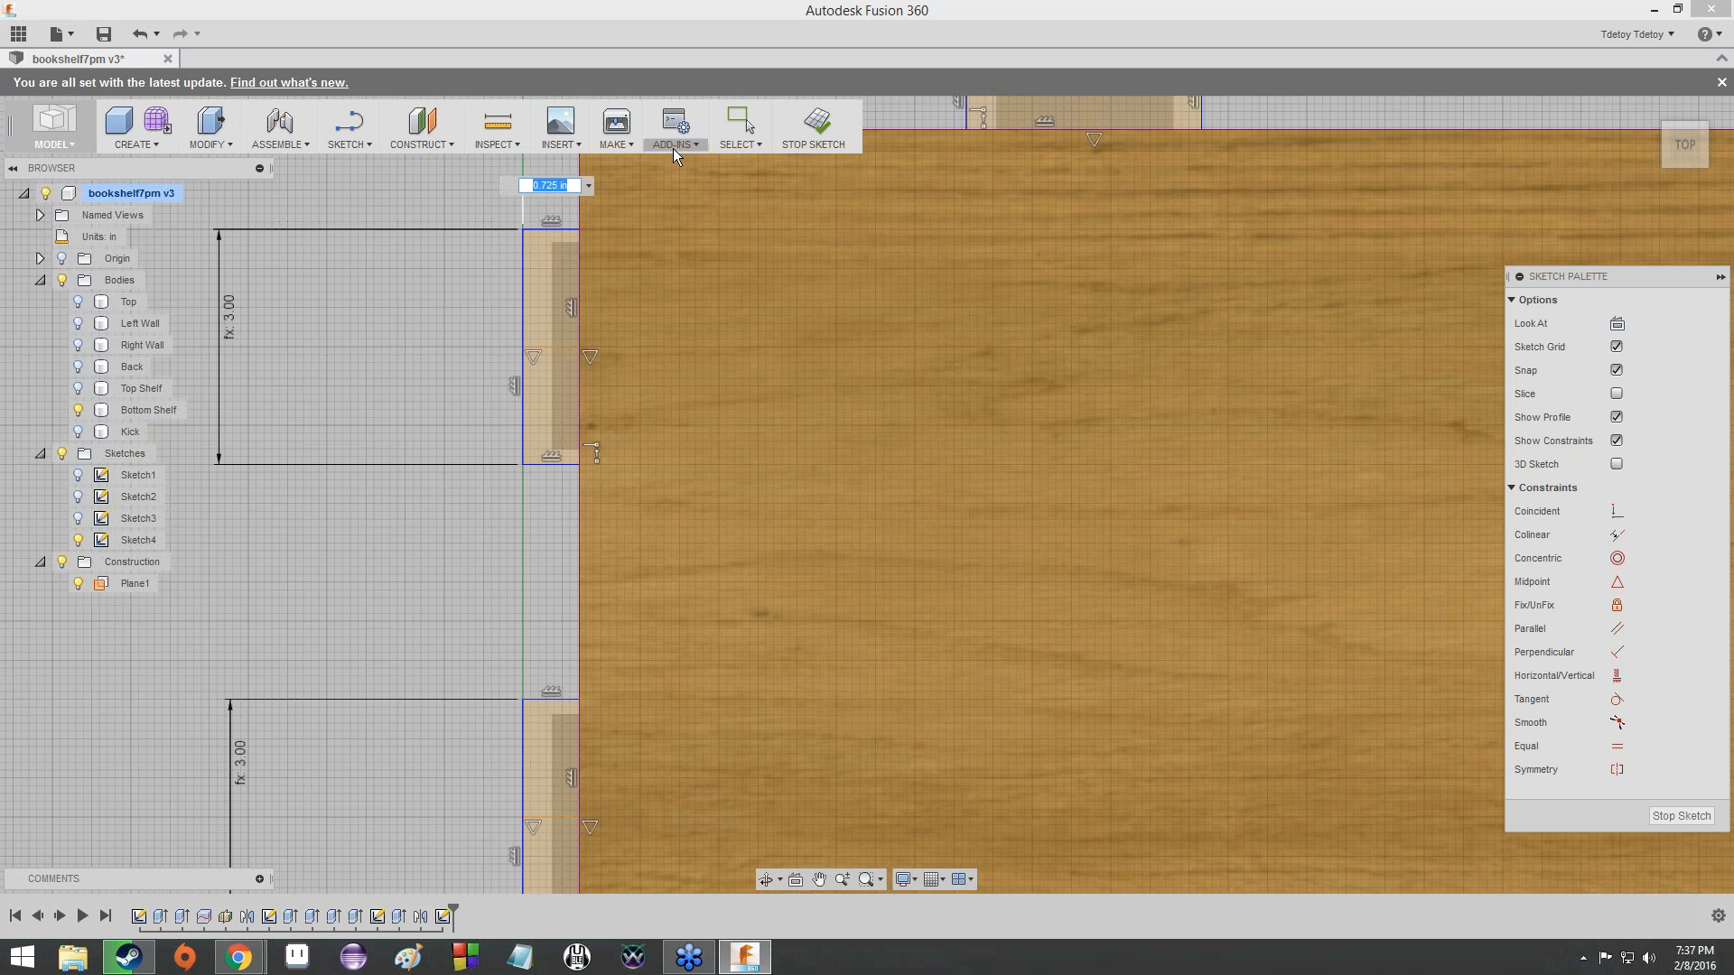
{"action": "type", "text": ".725"}
{"action": "key", "text": "Return"}
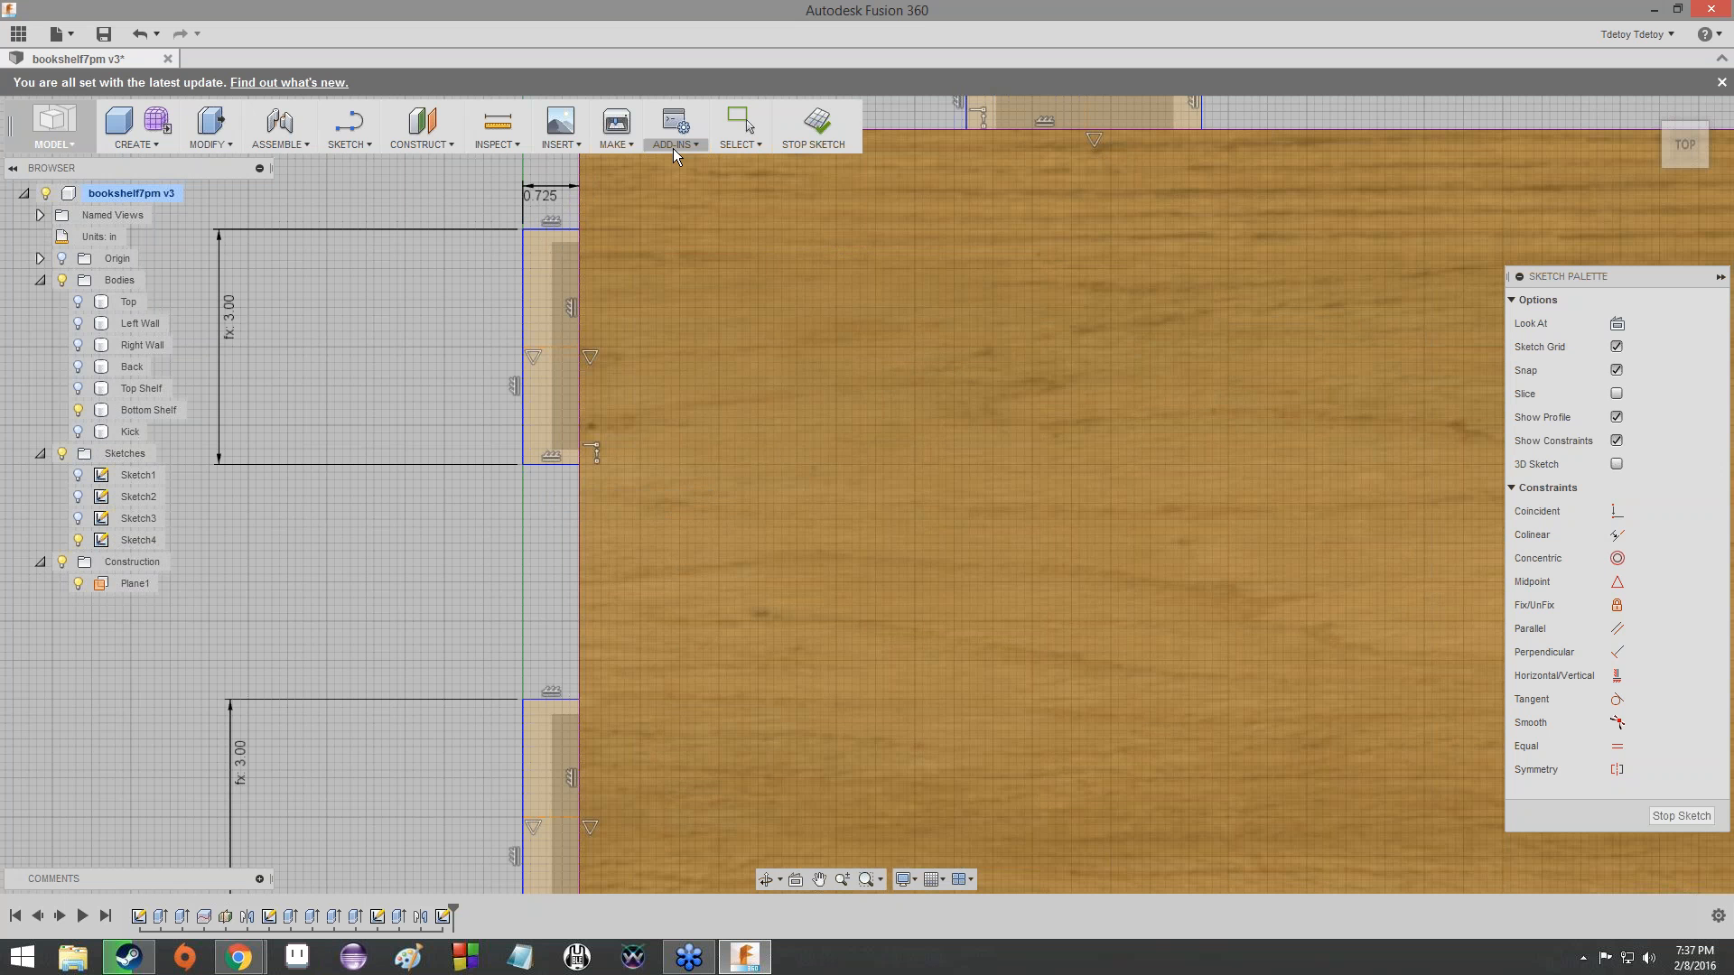
- Dimension the short side of the left-edge tab nearest the front edge using the ply parameter
{"action": "left_click", "coordinate": [539, 700]}
{"action": "left_click", "coordinate": [540, 637]}
{"action": "type", "text": ".725"}
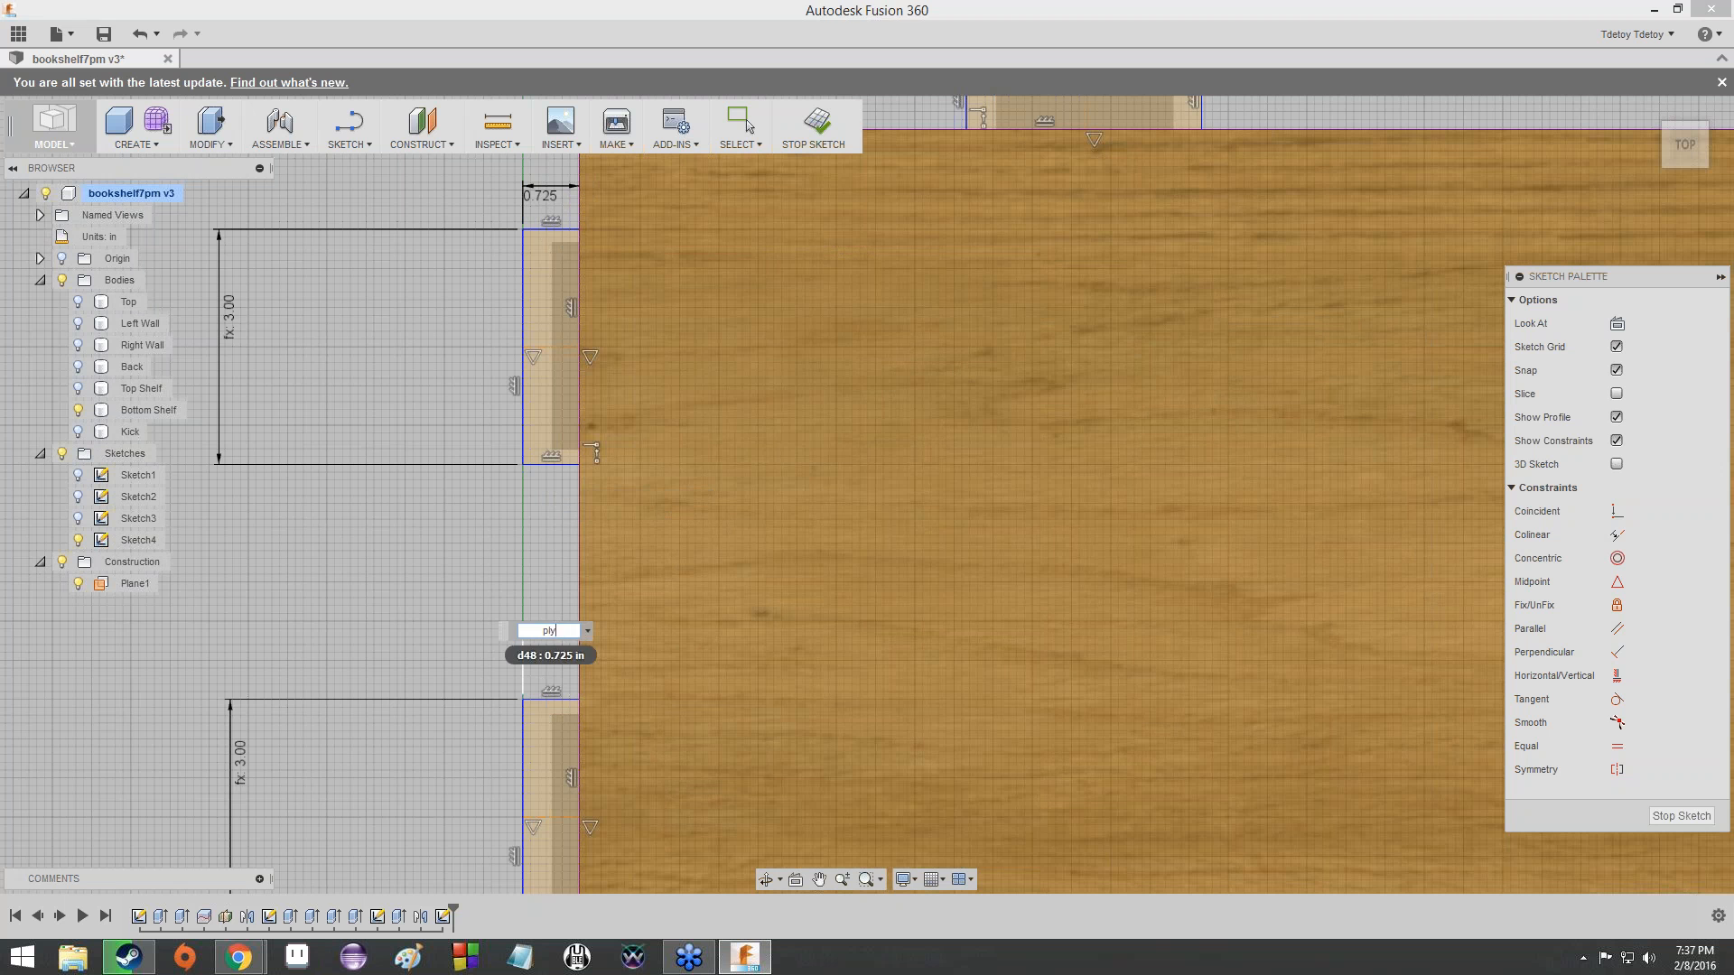
{"action": "key", "text": "Return"}
- Dimension how far the back-edge tab projects from the shelf using the ply parameter
{"action": "scroll", "coordinate": [967, 395], "scroll_direction": "down", "scroll_amount": 5}
{"action": "scroll", "coordinate": [1016, 338], "scroll_direction": "up", "scroll_amount": 4}
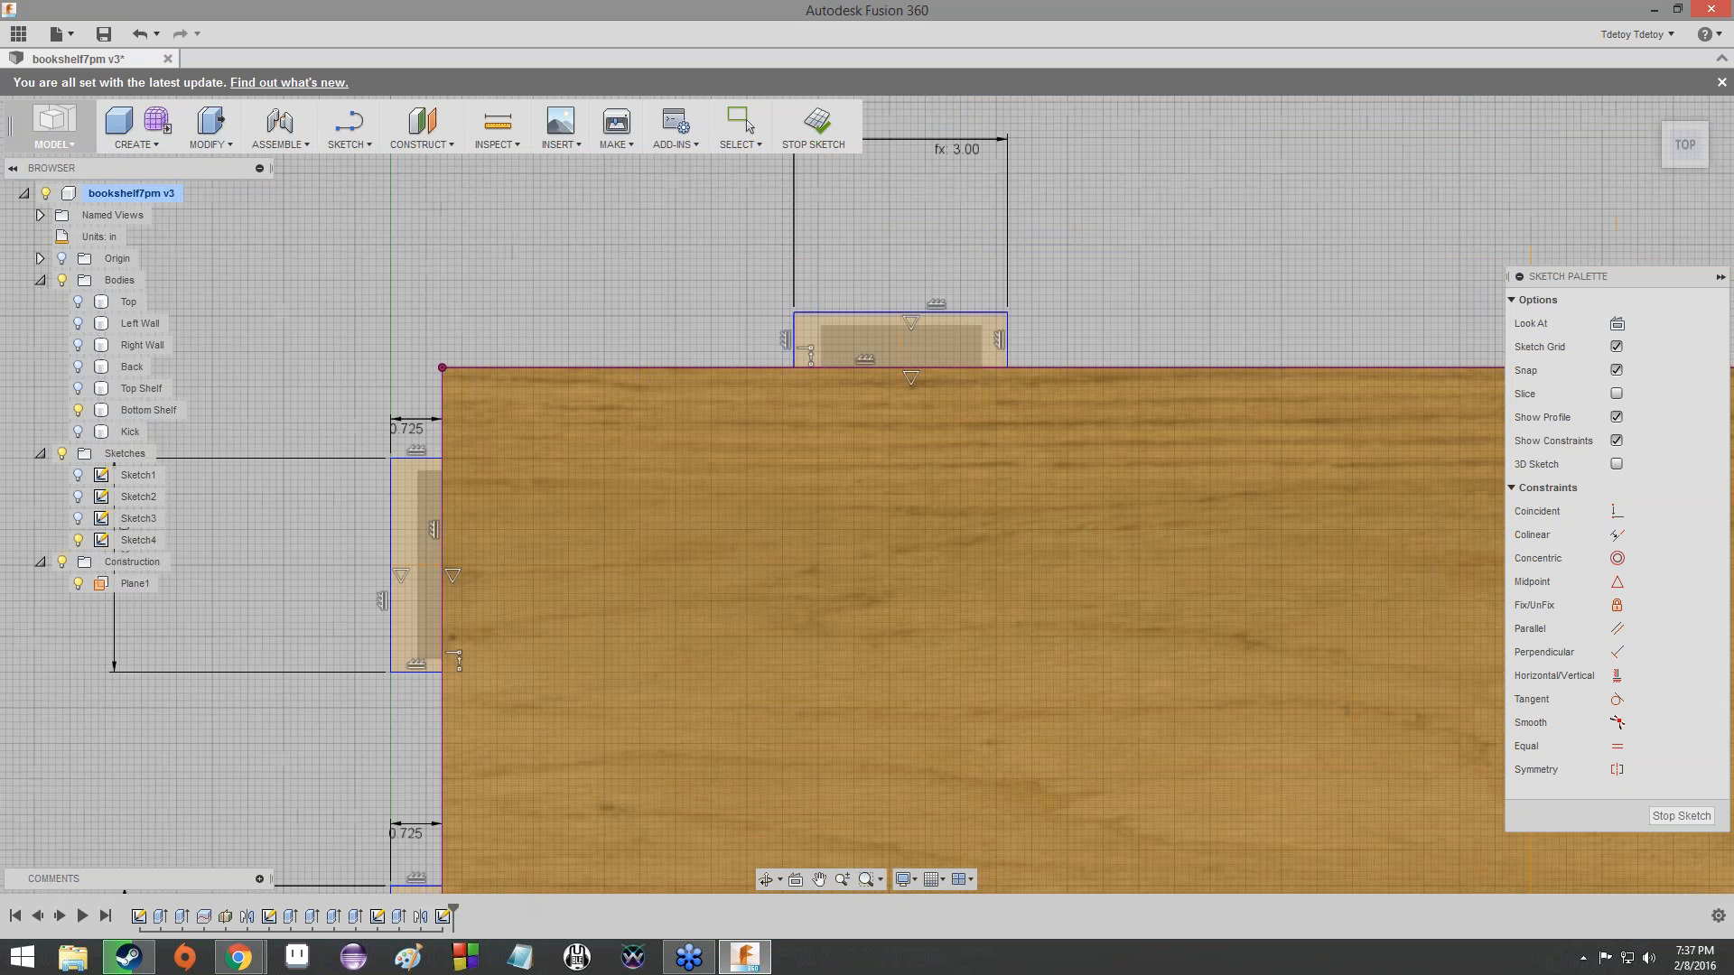
{"action": "left_click", "coordinate": [1008, 331]}
{"action": "left_click", "coordinate": [1066, 339]}
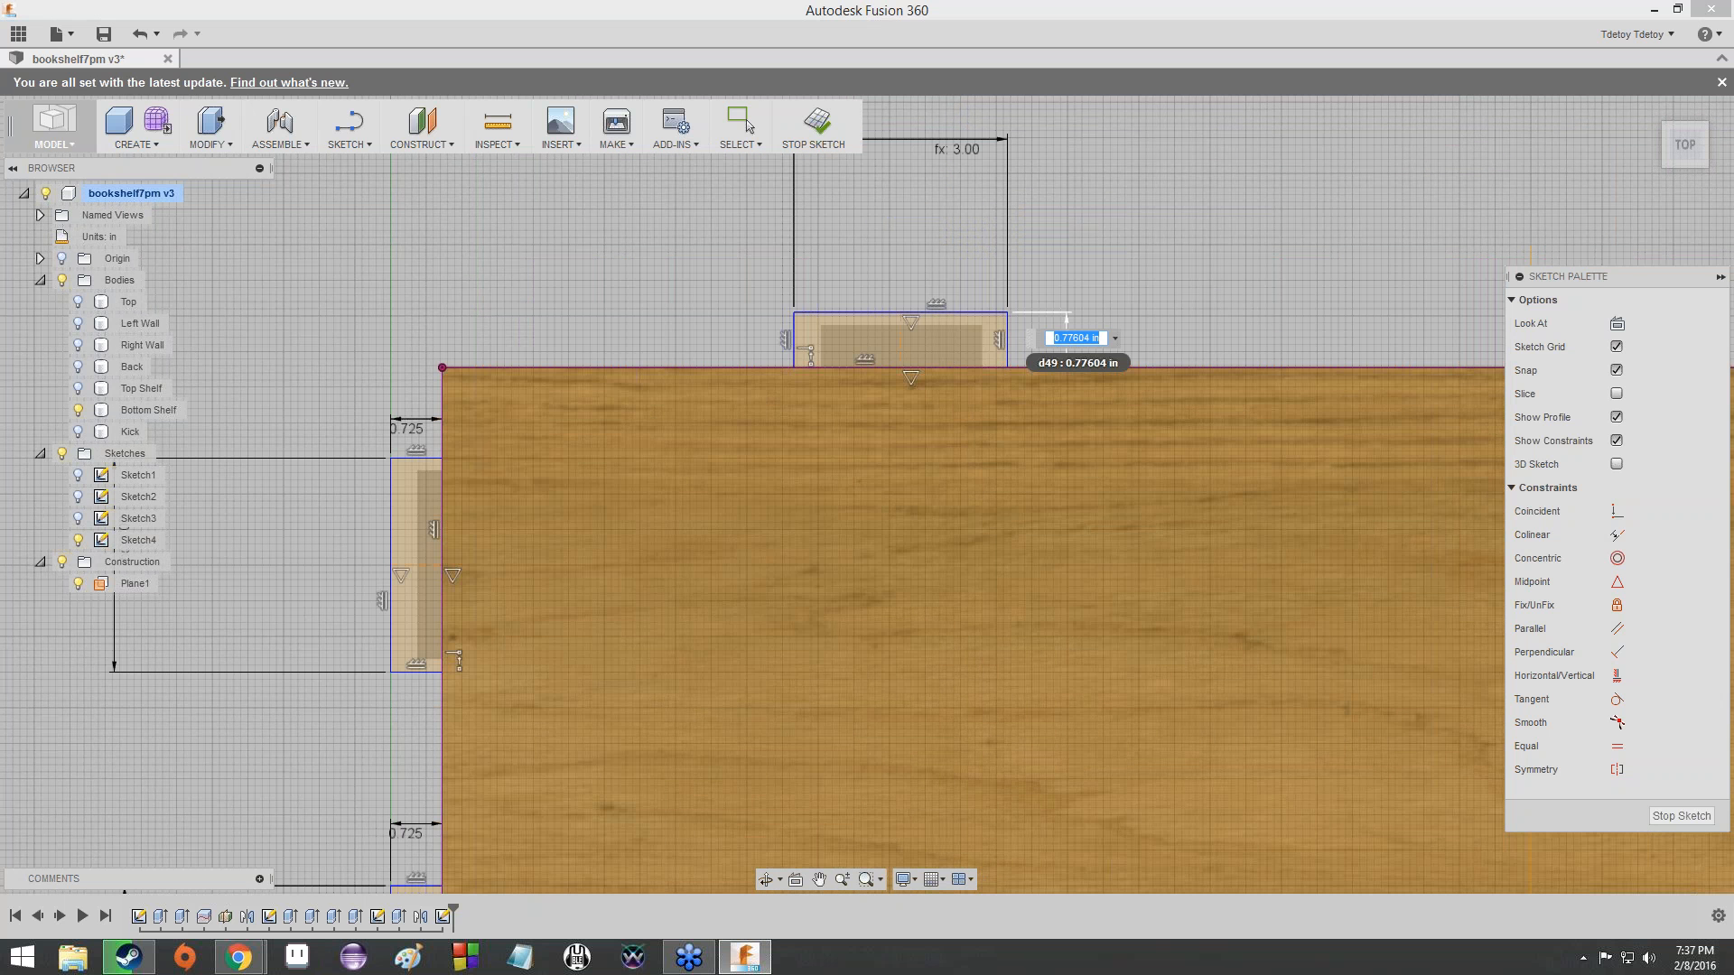
{"action": "type", "text": "ply"}
{"action": "key", "text": "Return"}
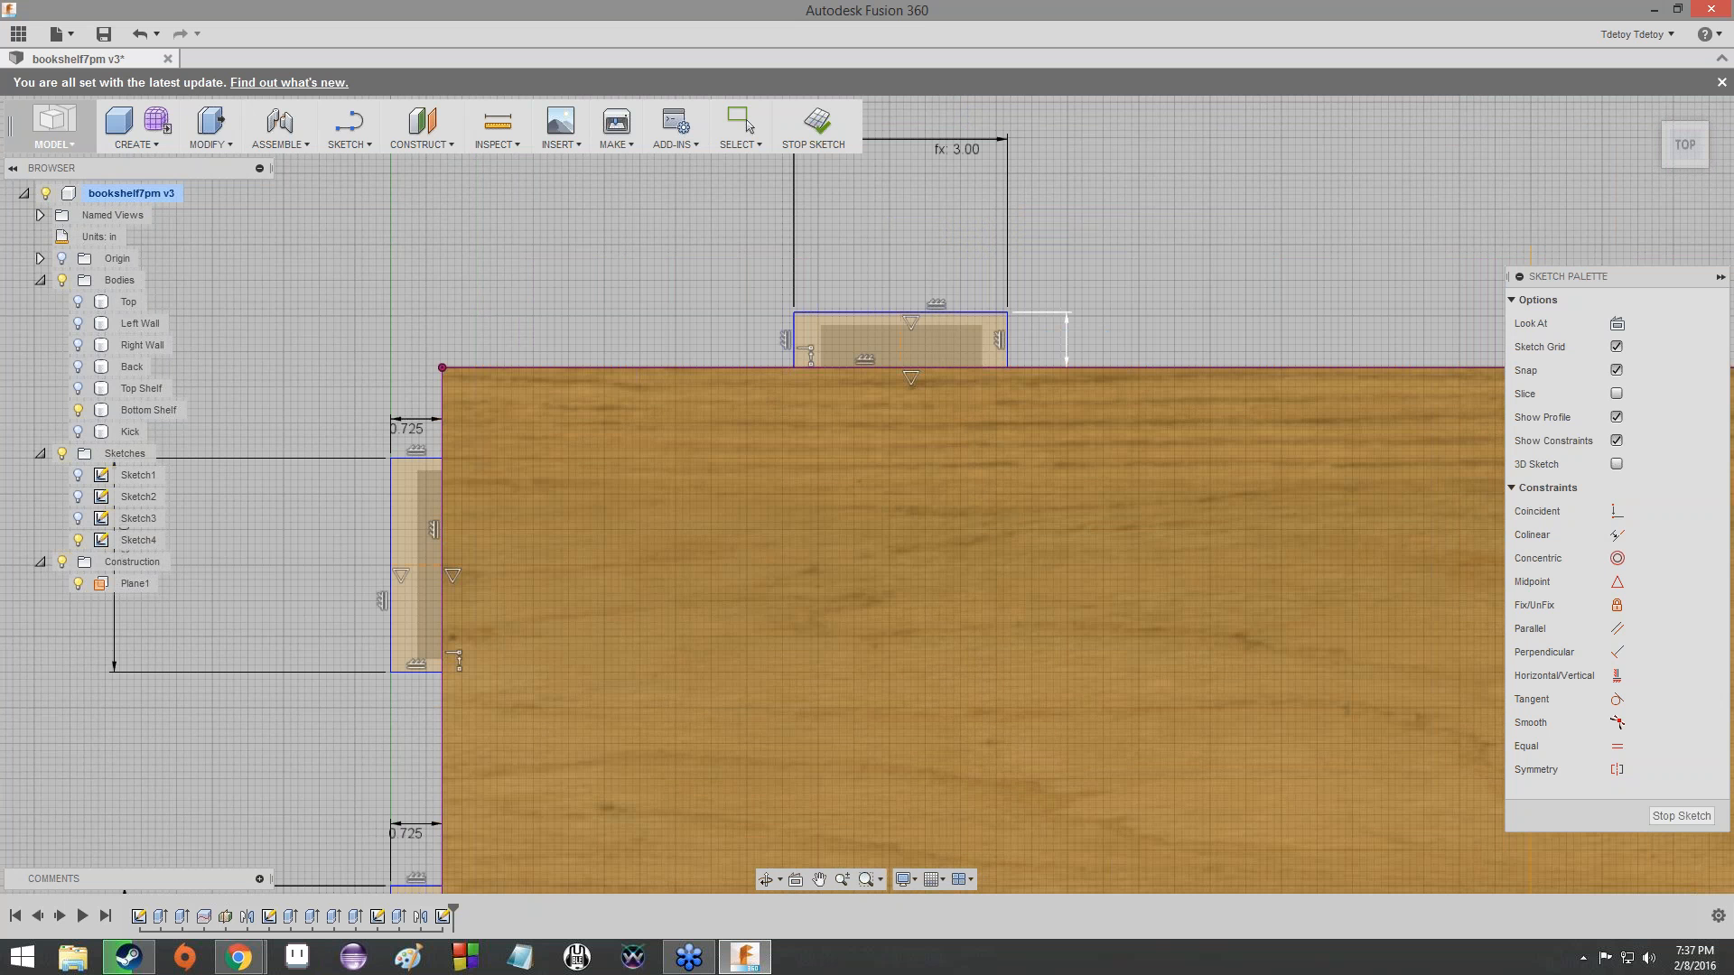
- Dimension the distance from the front-most left-edge tab's midline to the shelf's front-left corner as Depth / 3
{"action": "scroll", "coordinate": [477, 480], "scroll_direction": "up", "scroll_amount": 3}
{"action": "scroll", "coordinate": [696, 570], "scroll_direction": "down", "scroll_amount": 5}
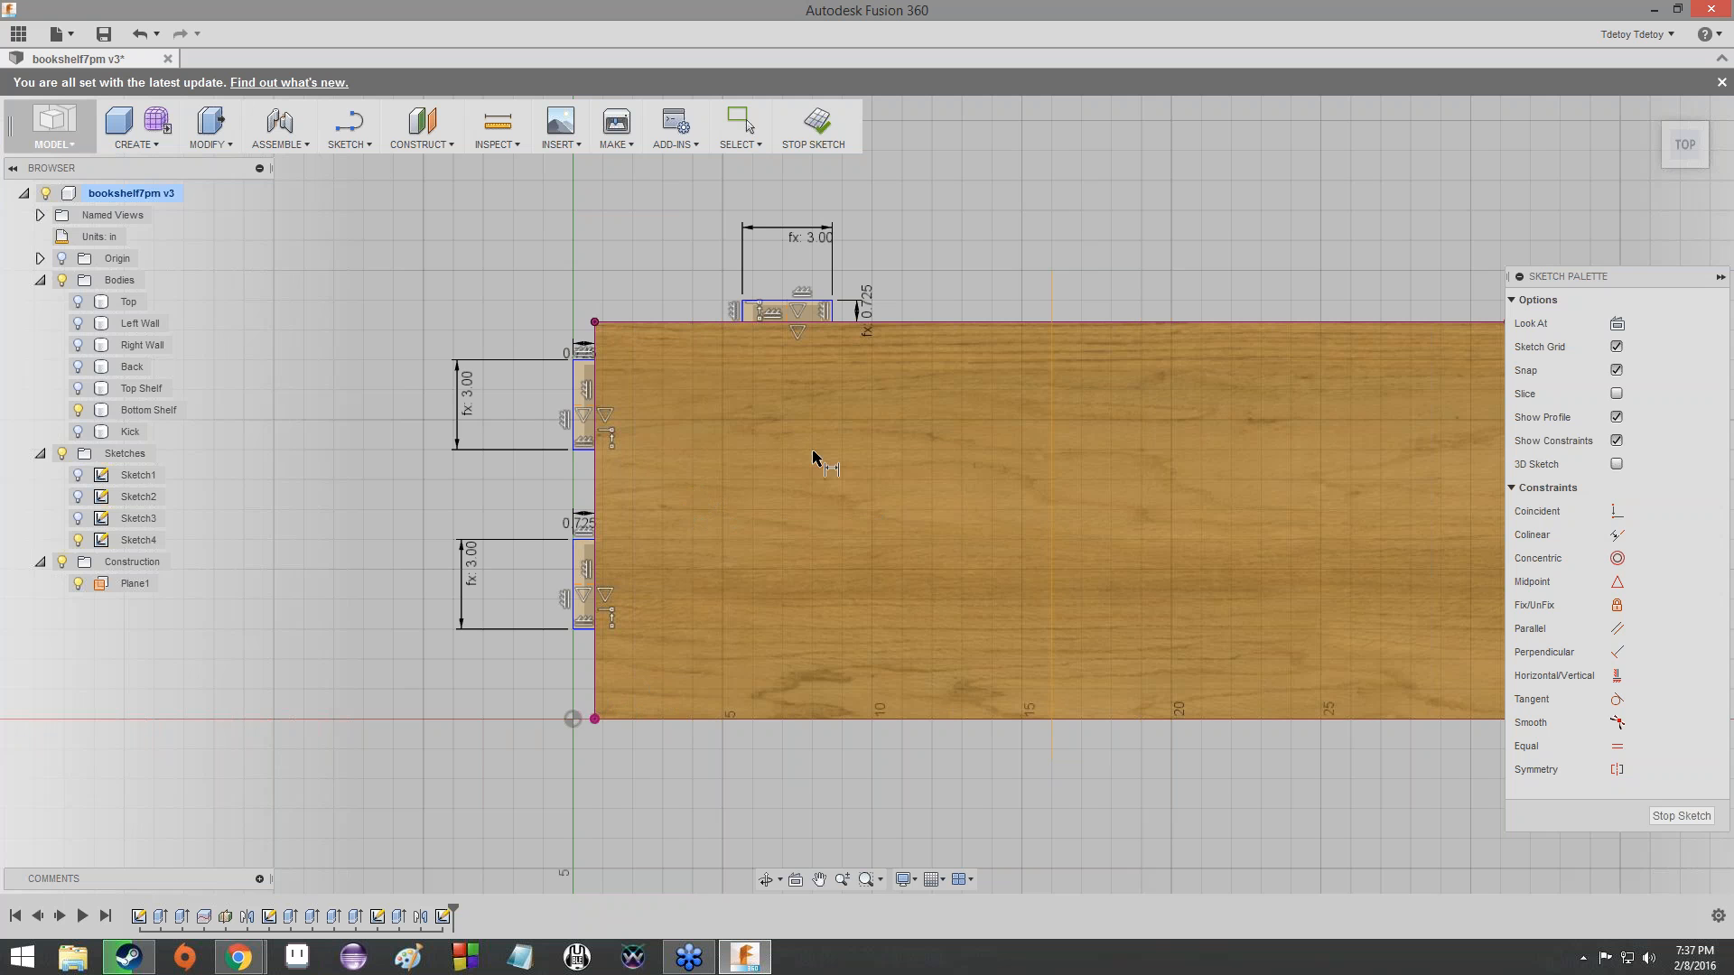
{"action": "scroll", "coordinate": [572, 582], "scroll_direction": "up", "scroll_amount": 5}
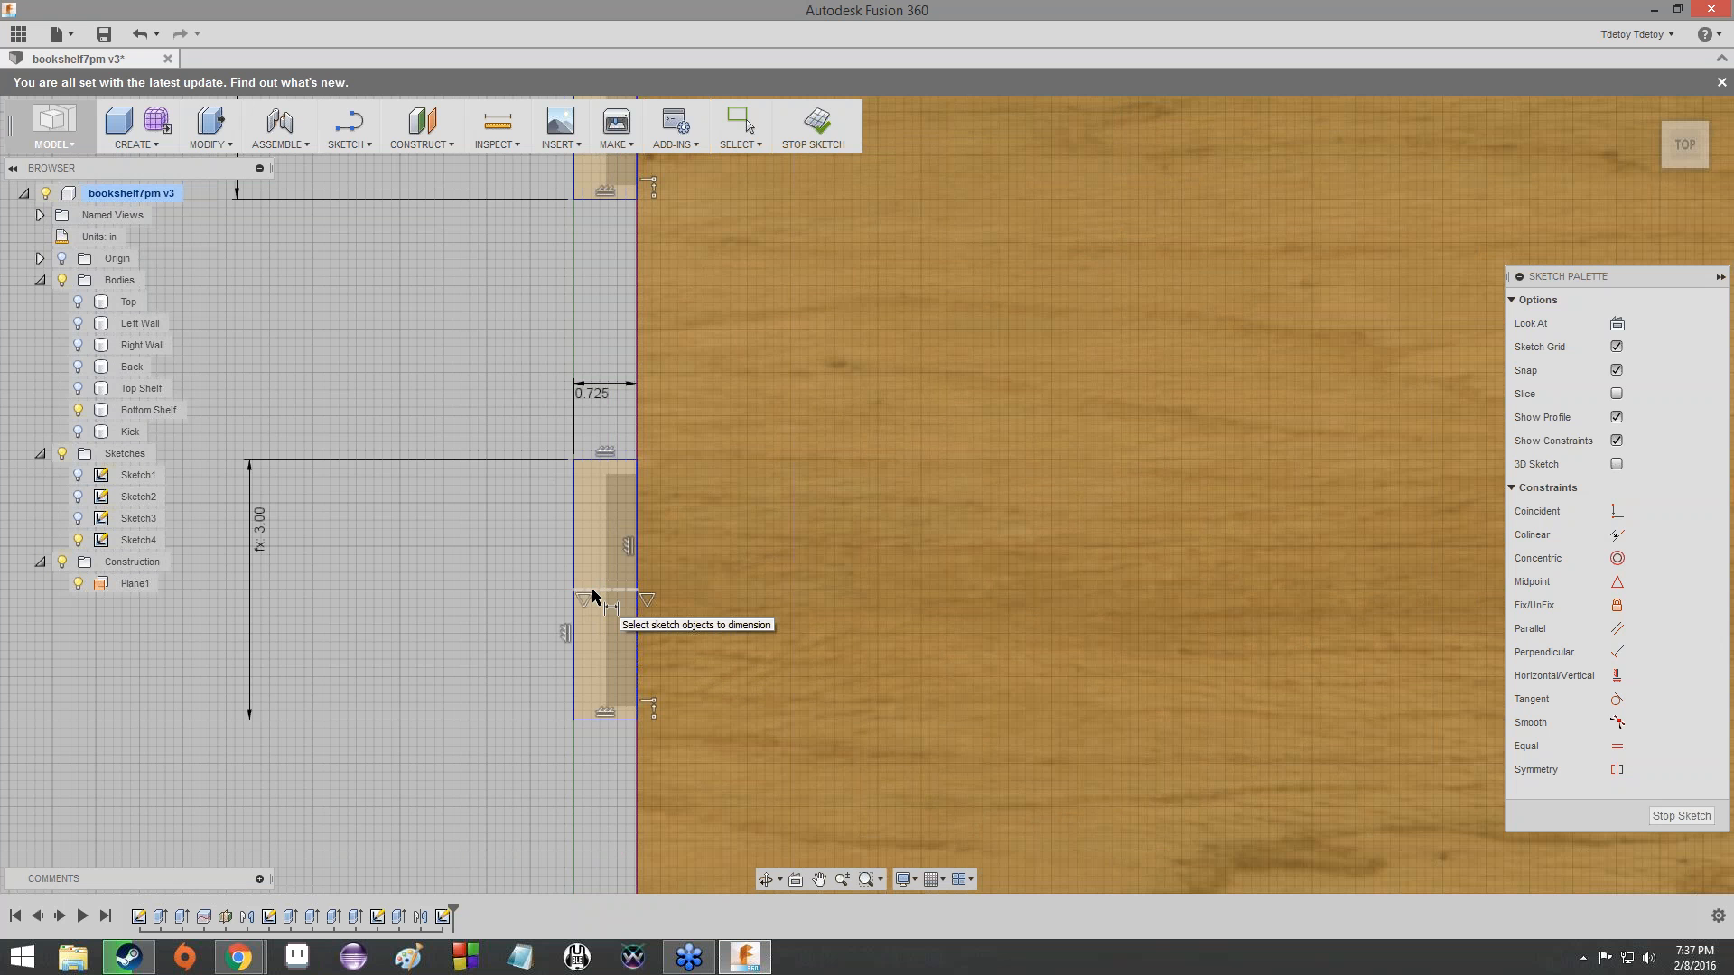
{"action": "left_click", "coordinate": [592, 590]}
{"action": "scroll", "coordinate": [695, 800], "scroll_direction": "down", "scroll_amount": 2}
{"action": "middle_click_drag", "start_coordinate": [695, 801], "coordinate": [709, 555]}
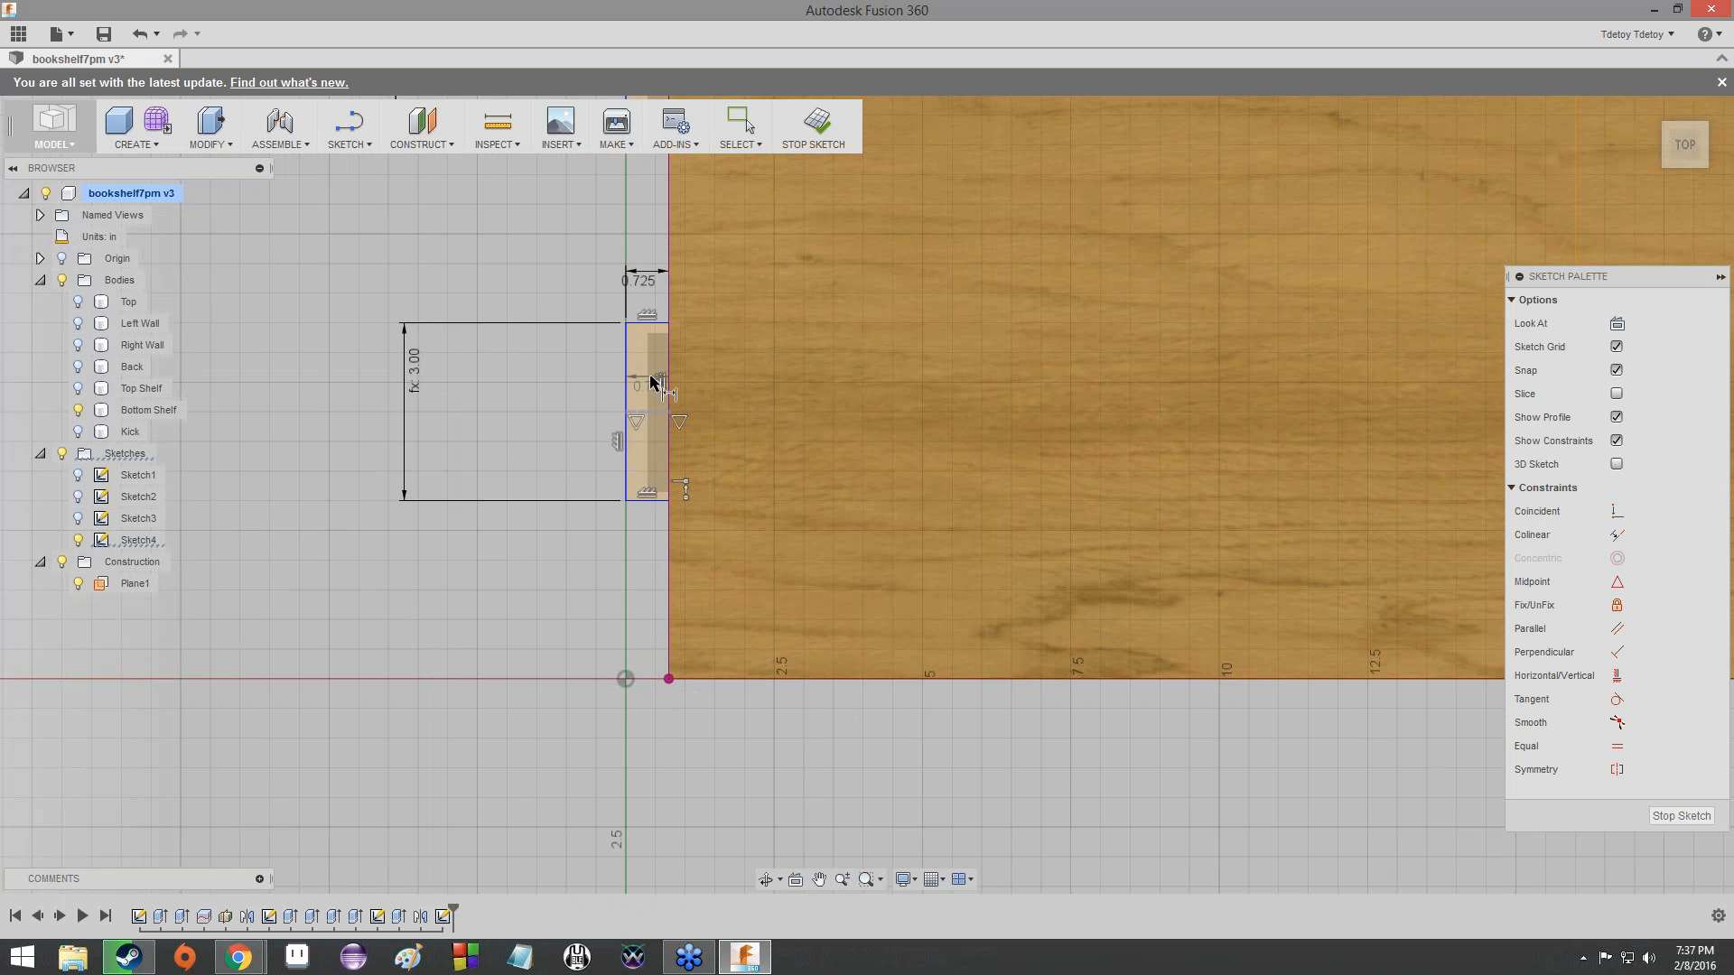
{"action": "scroll", "coordinate": [670, 676], "scroll_direction": "up", "scroll_amount": 5}
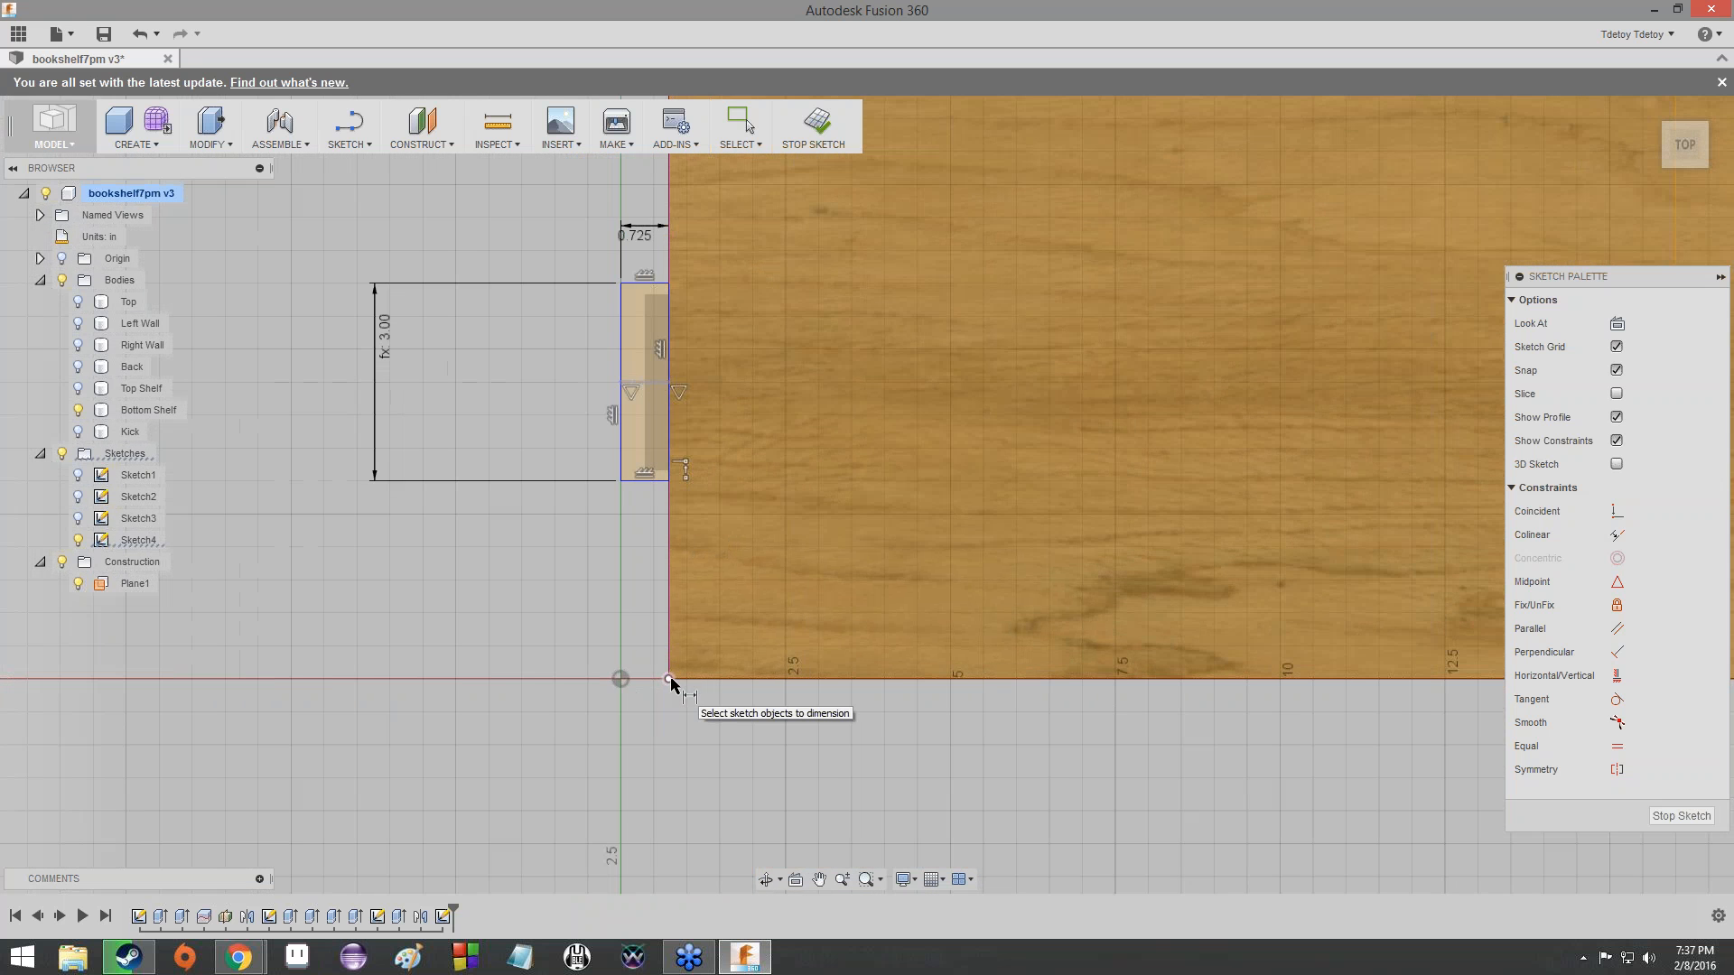
{"action": "scroll", "coordinate": [664, 674], "scroll_direction": "down", "scroll_amount": 5}
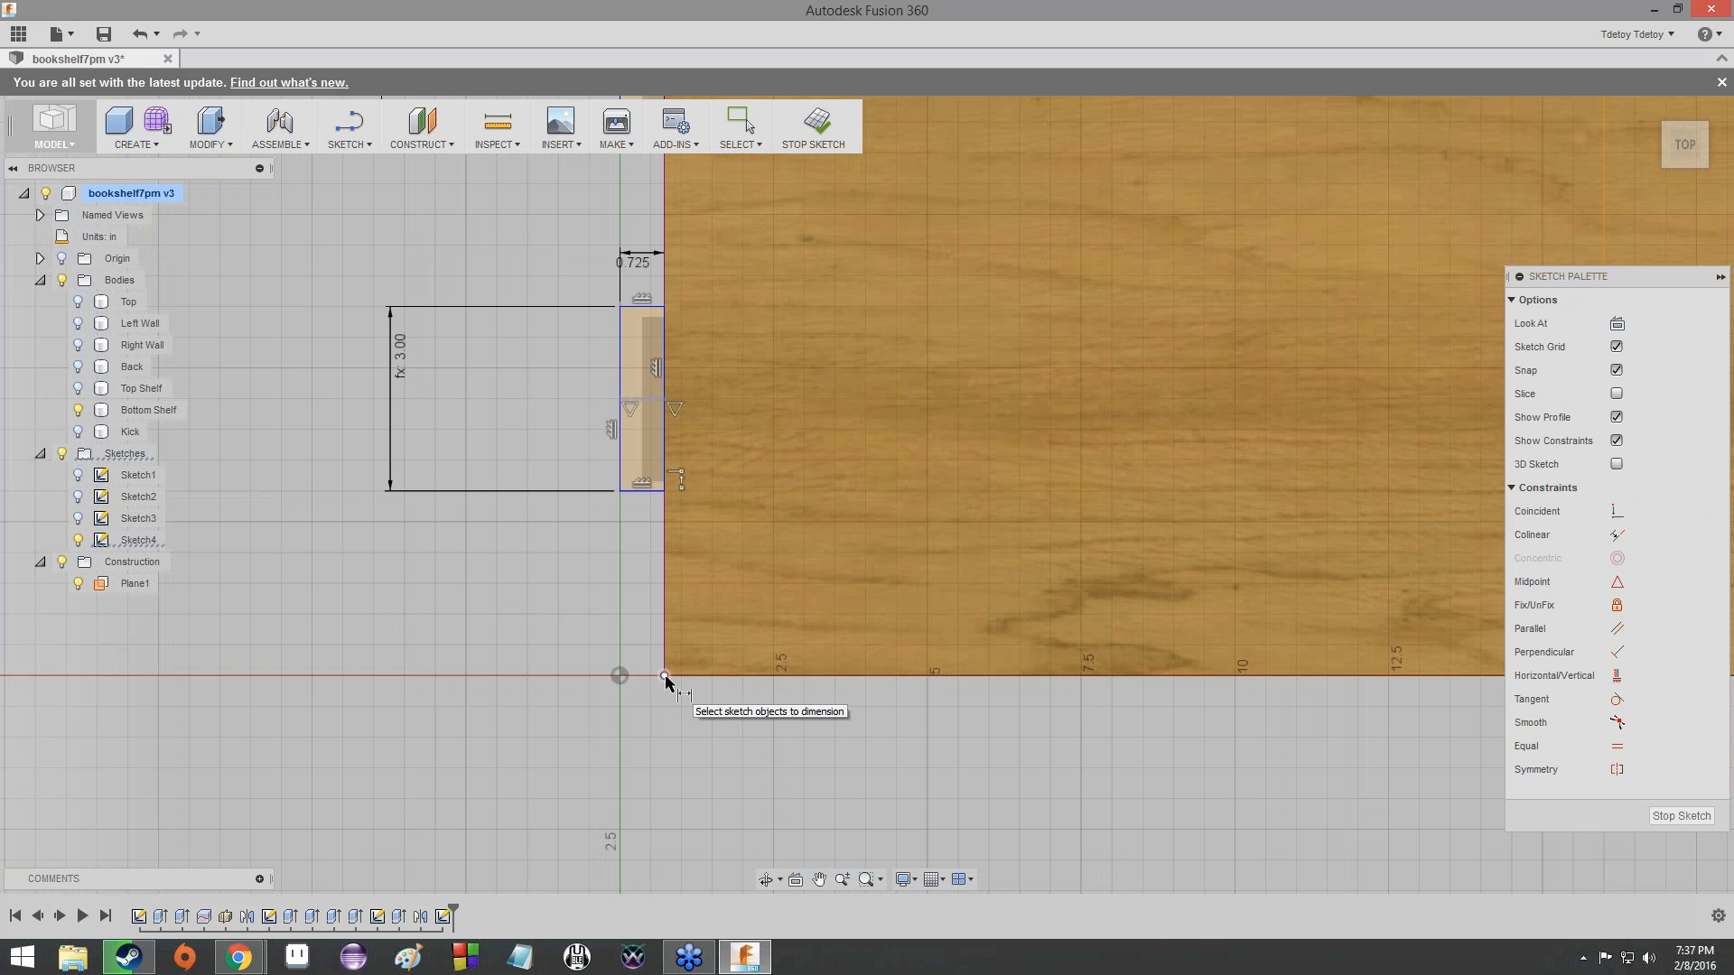
{"action": "left_click", "coordinate": [665, 676]}
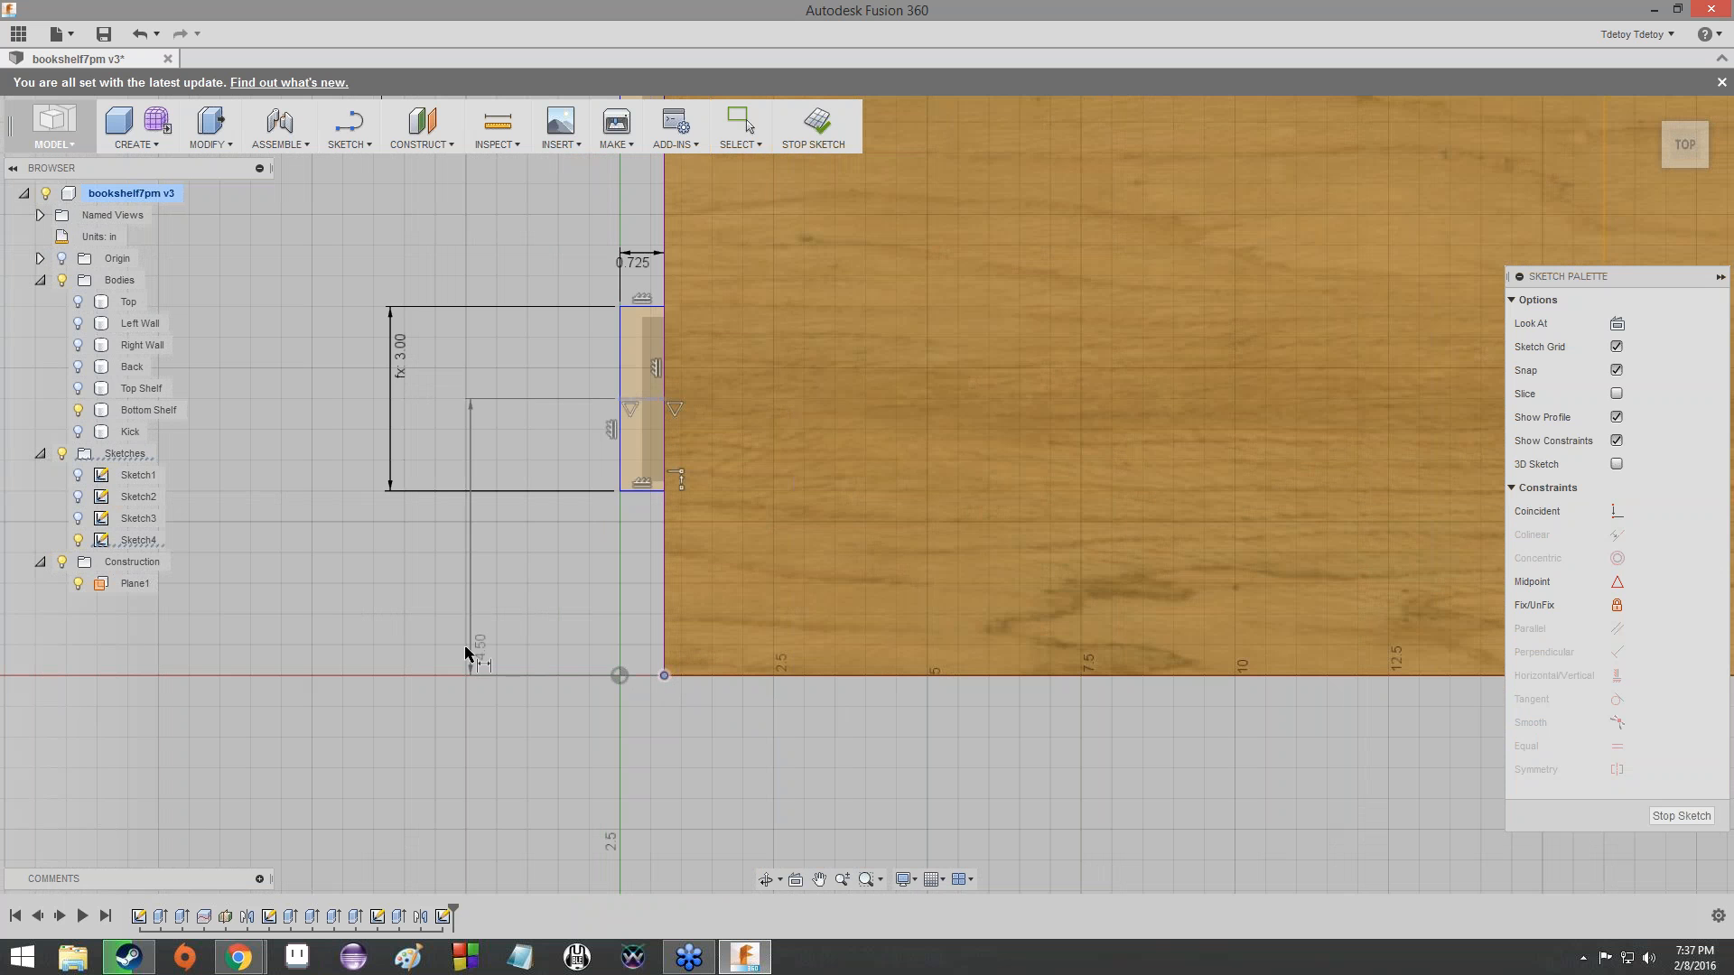
{"action": "left_click", "coordinate": [305, 660]}
{"action": "type", "text": "D"}
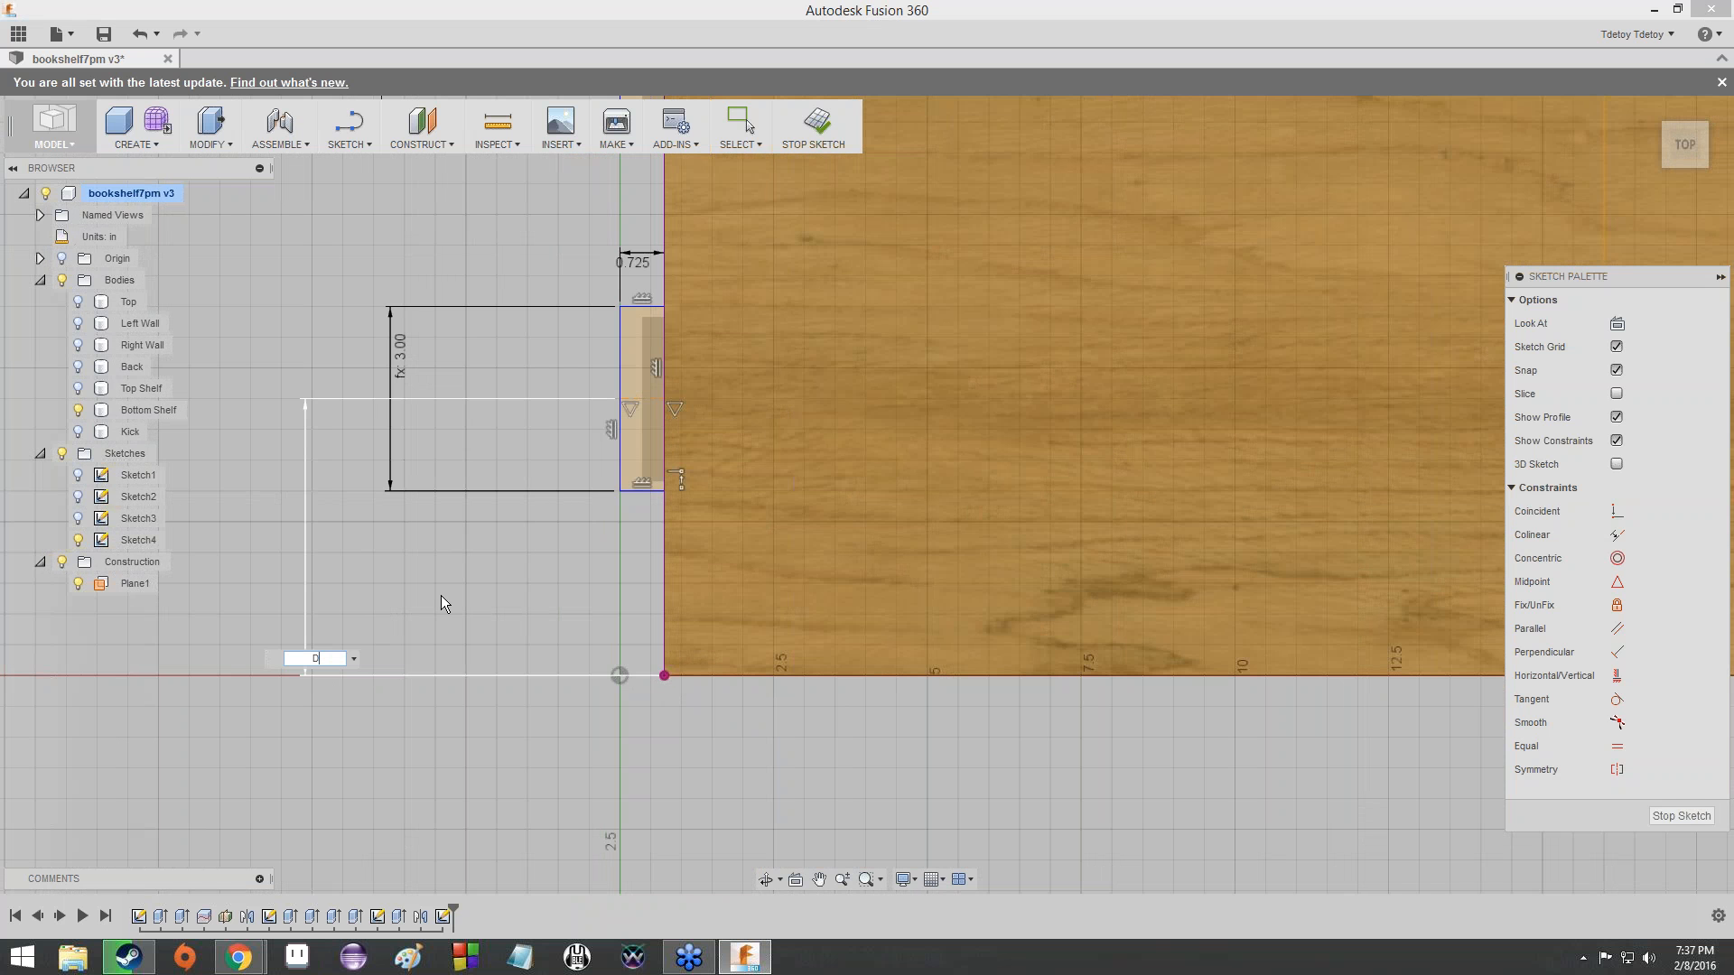
{"action": "type", "text": "epth / 3"}
{"action": "scroll", "coordinate": [778, 643], "scroll_direction": "down", "scroll_amount": 5}
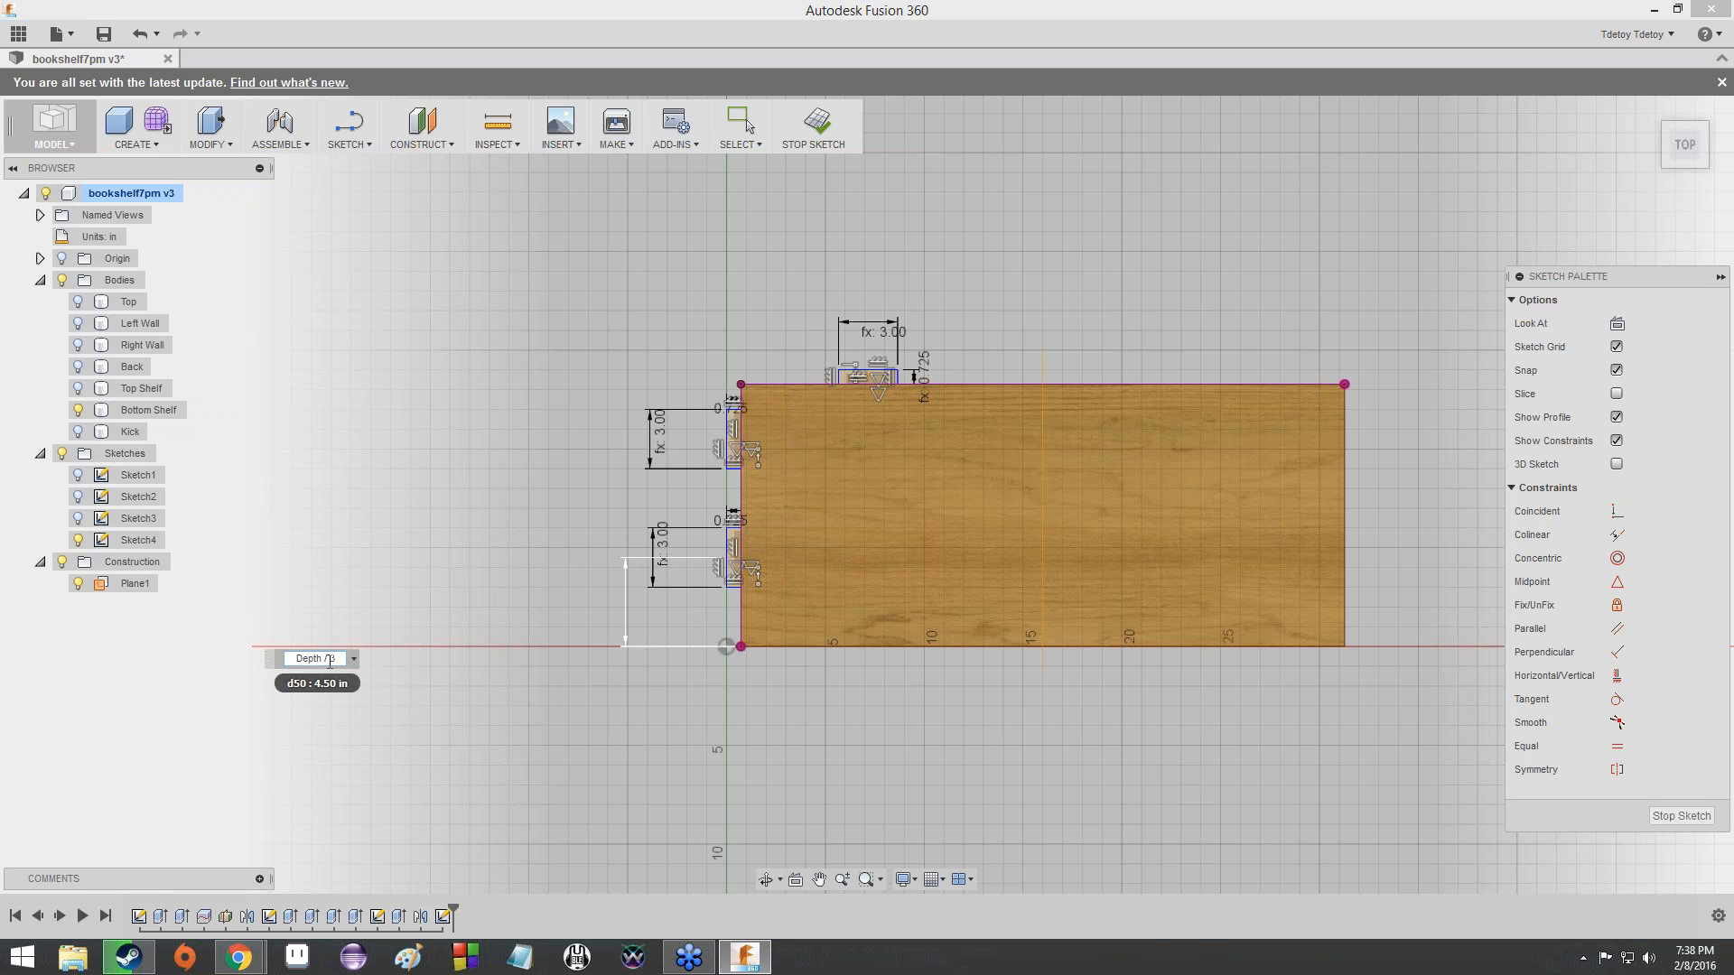
{"action": "key", "text": "BackSpace"}
{"action": "type", "text": "3"}
{"action": "key", "text": "Return"}
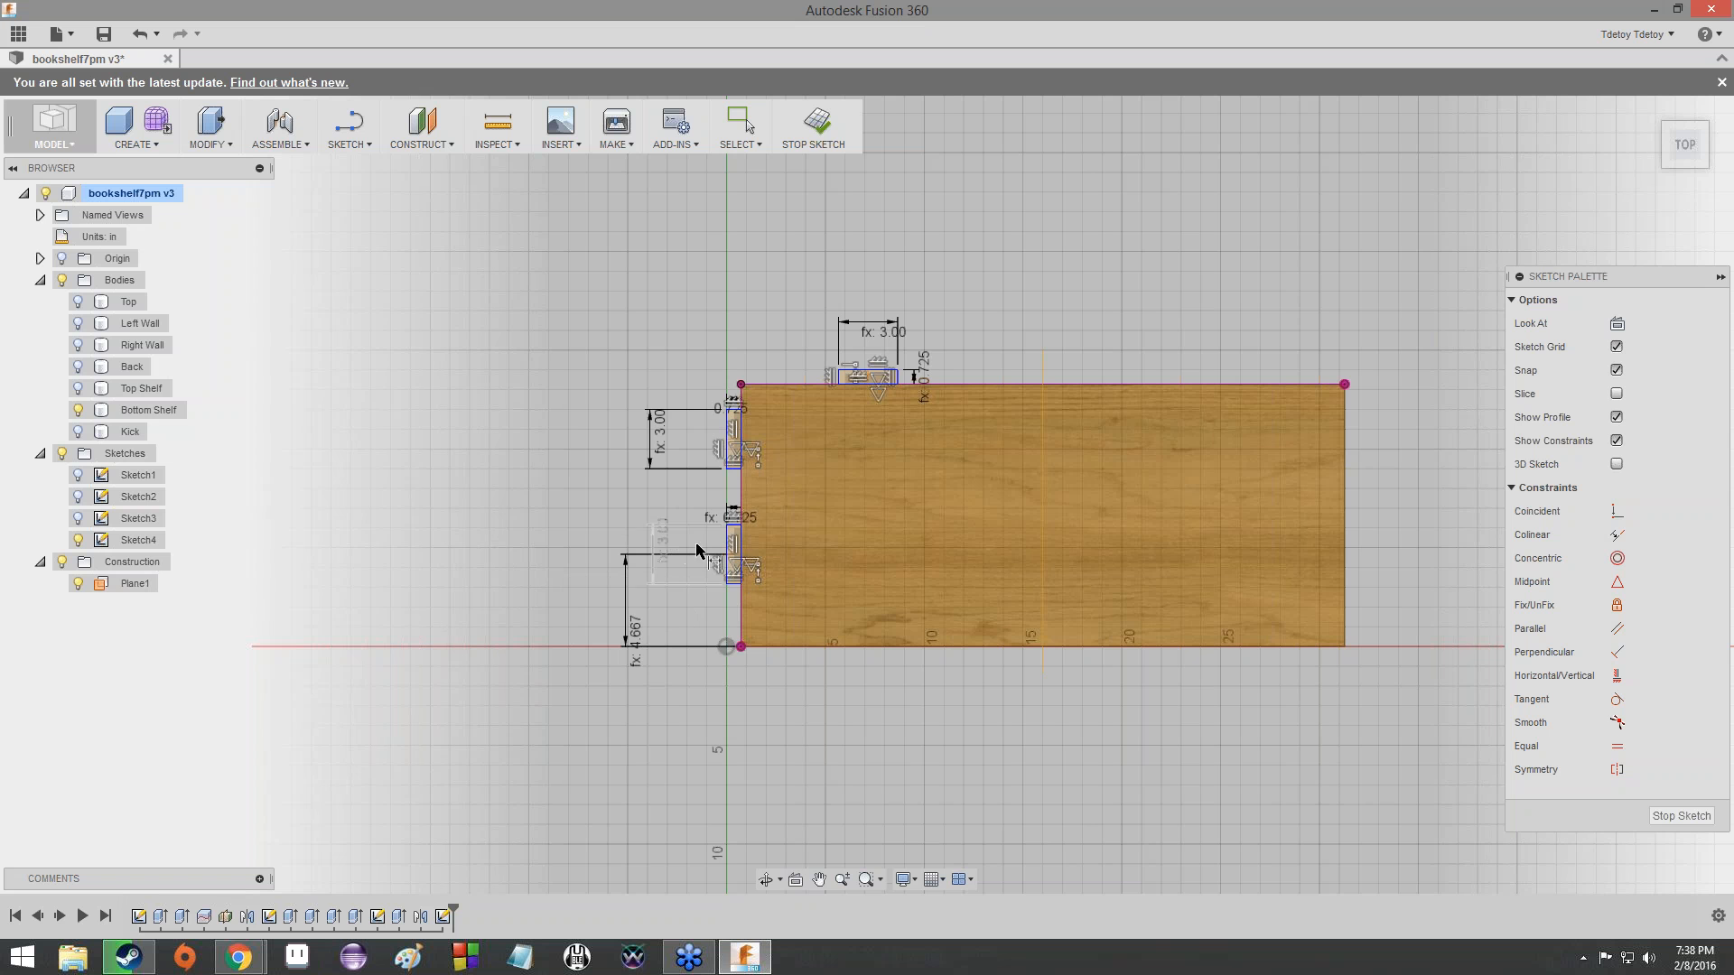
- Dimension the distance between the midlines of the two left-edge tabs as Depth / 3
{"action": "scroll", "coordinate": [696, 550], "scroll_direction": "up", "scroll_amount": 8}
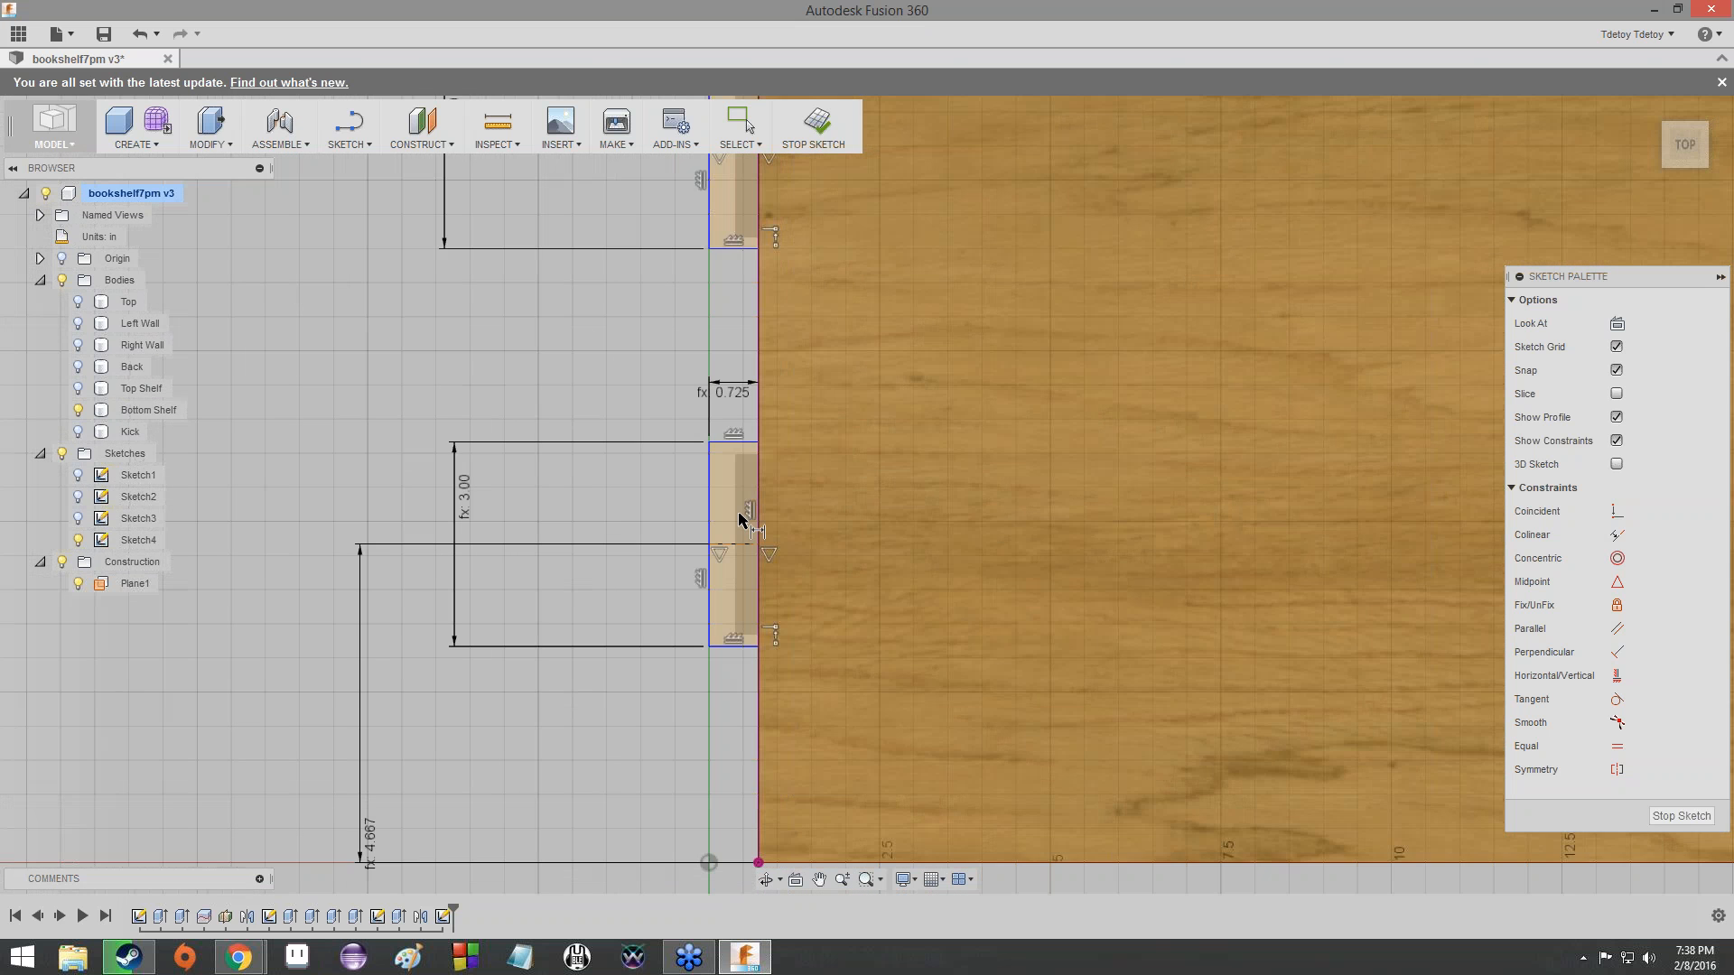
{"action": "scroll", "coordinate": [738, 519], "scroll_direction": "down", "scroll_amount": 5}
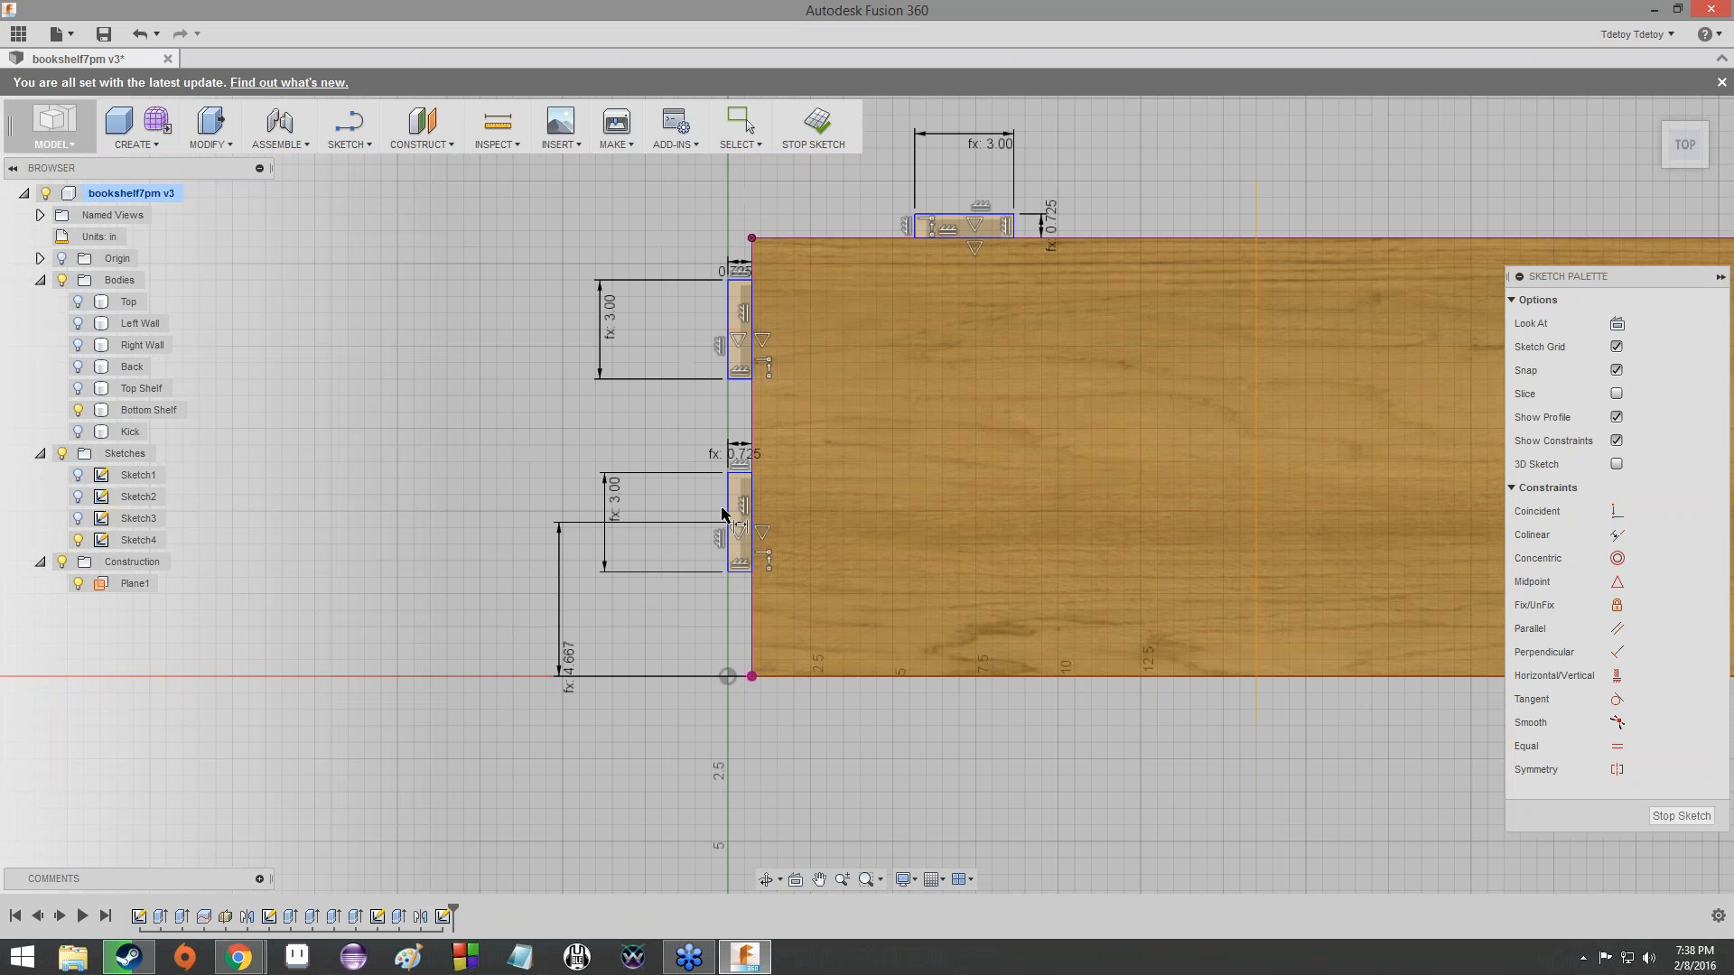
{"action": "scroll", "coordinate": [723, 514], "scroll_direction": "up", "scroll_amount": 8}
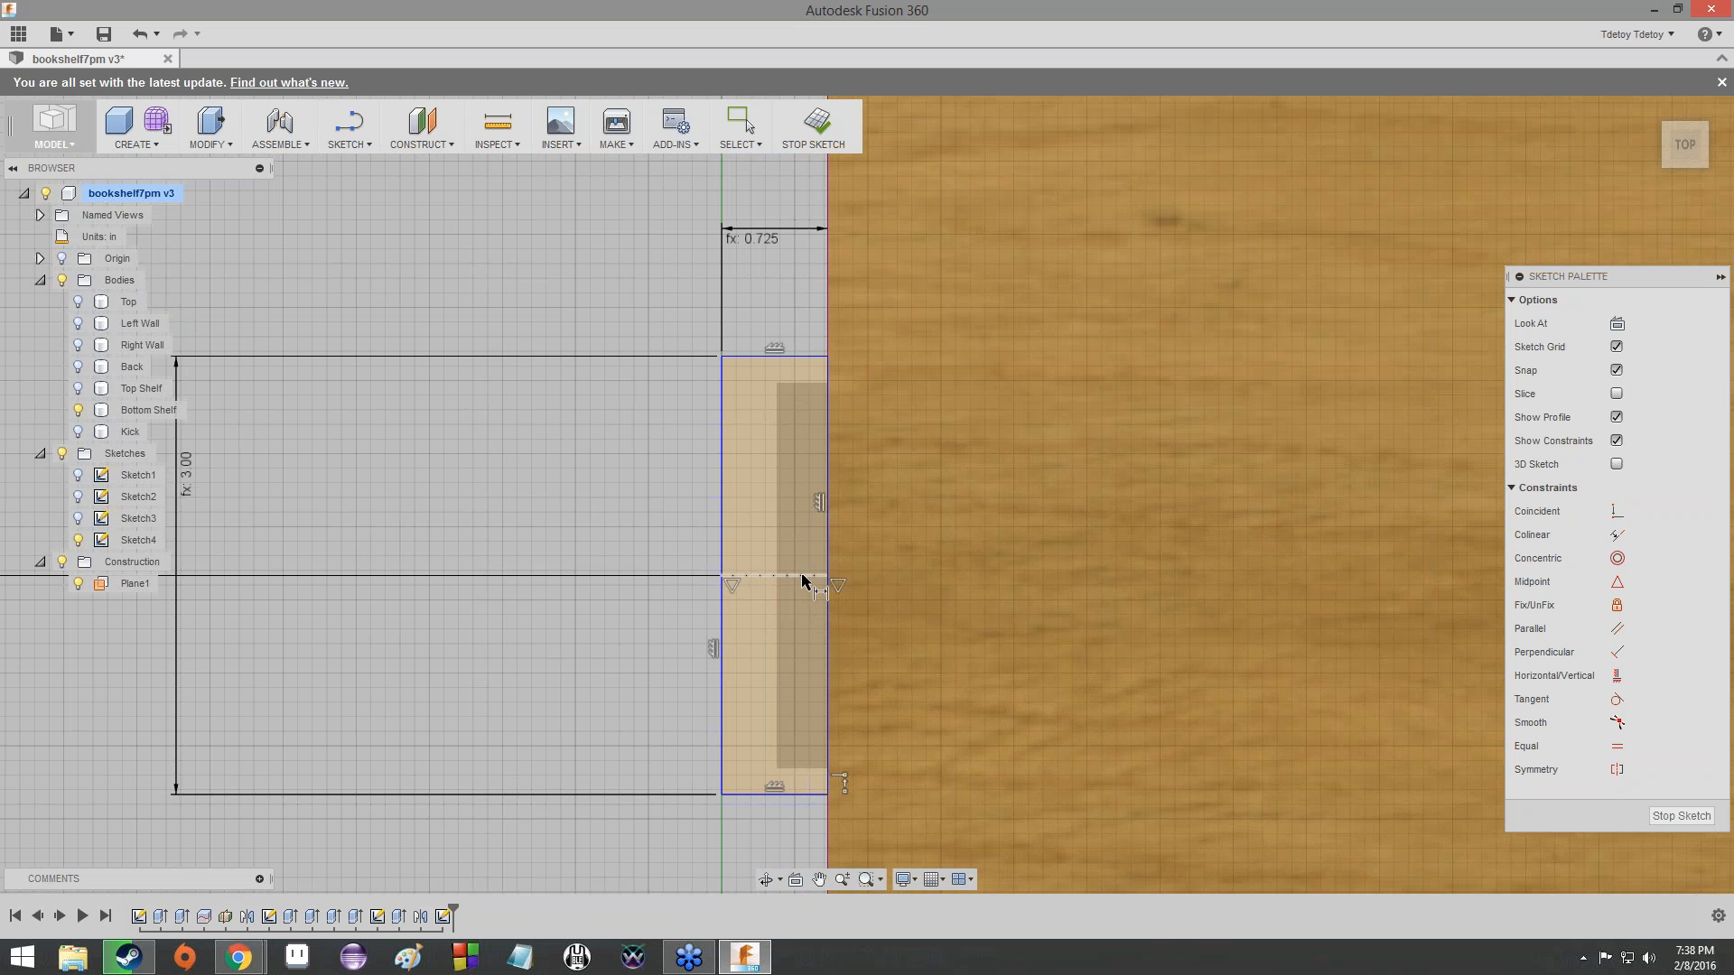
{"action": "left_click", "coordinate": [802, 576]}
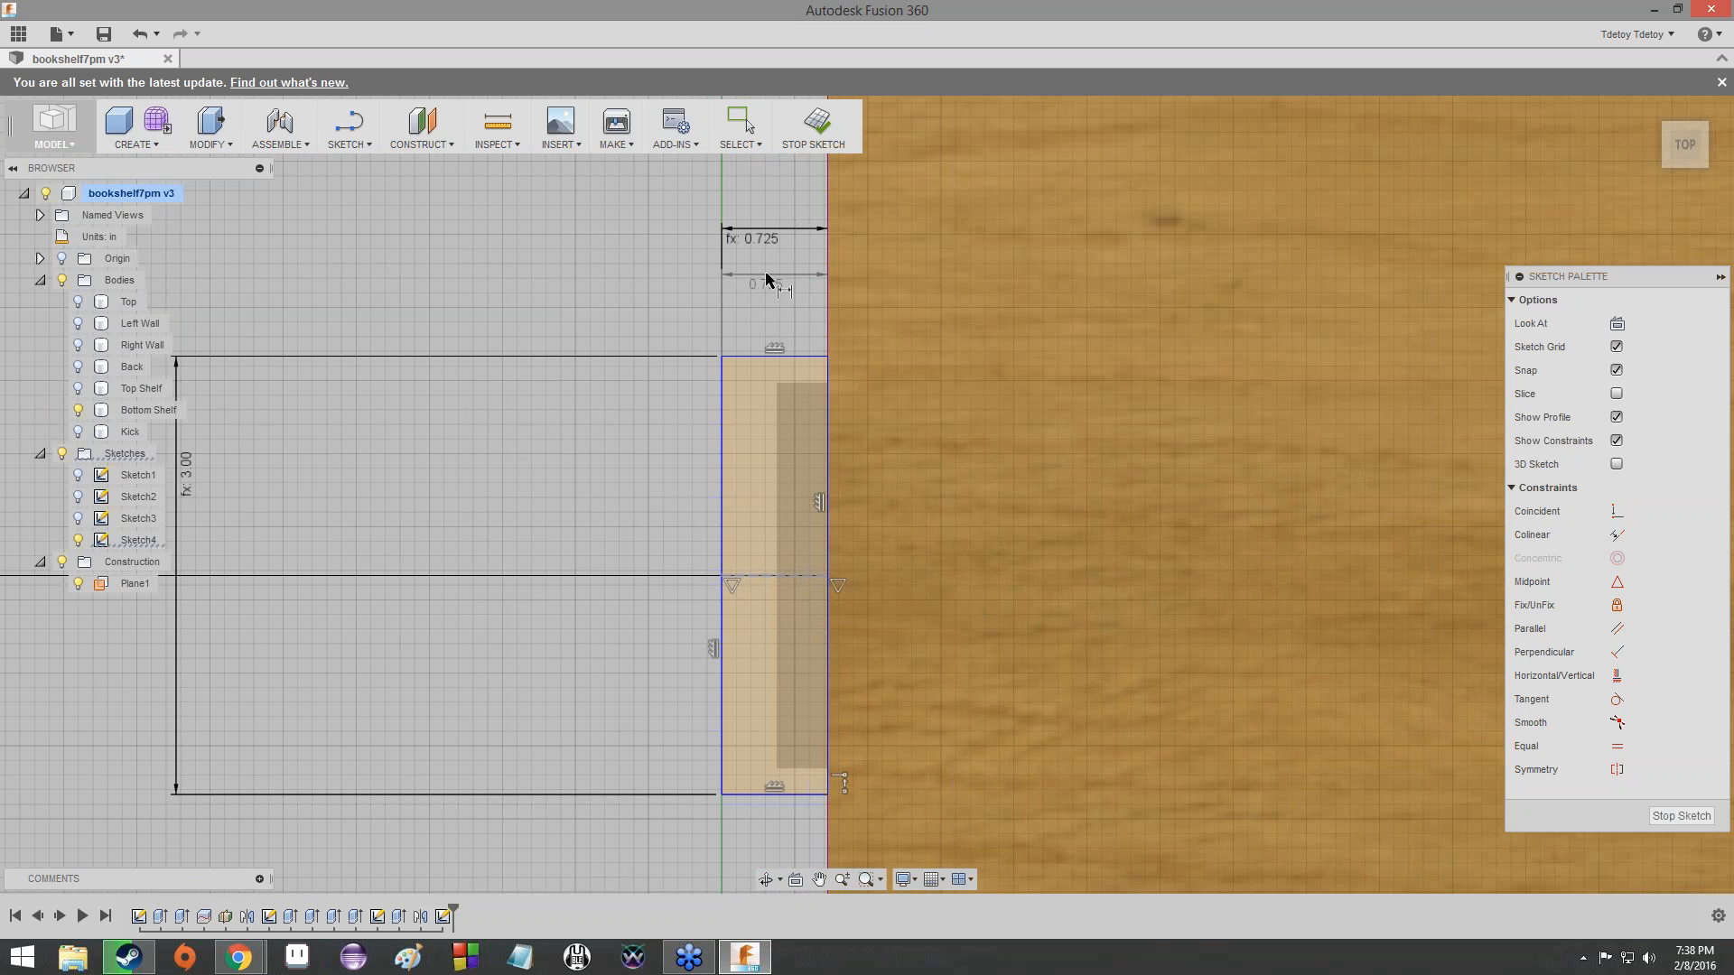
{"action": "scroll", "coordinate": [767, 279], "scroll_direction": "down", "scroll_amount": 2}
{"action": "middle_click_drag", "start_coordinate": [768, 278], "coordinate": [696, 657]}
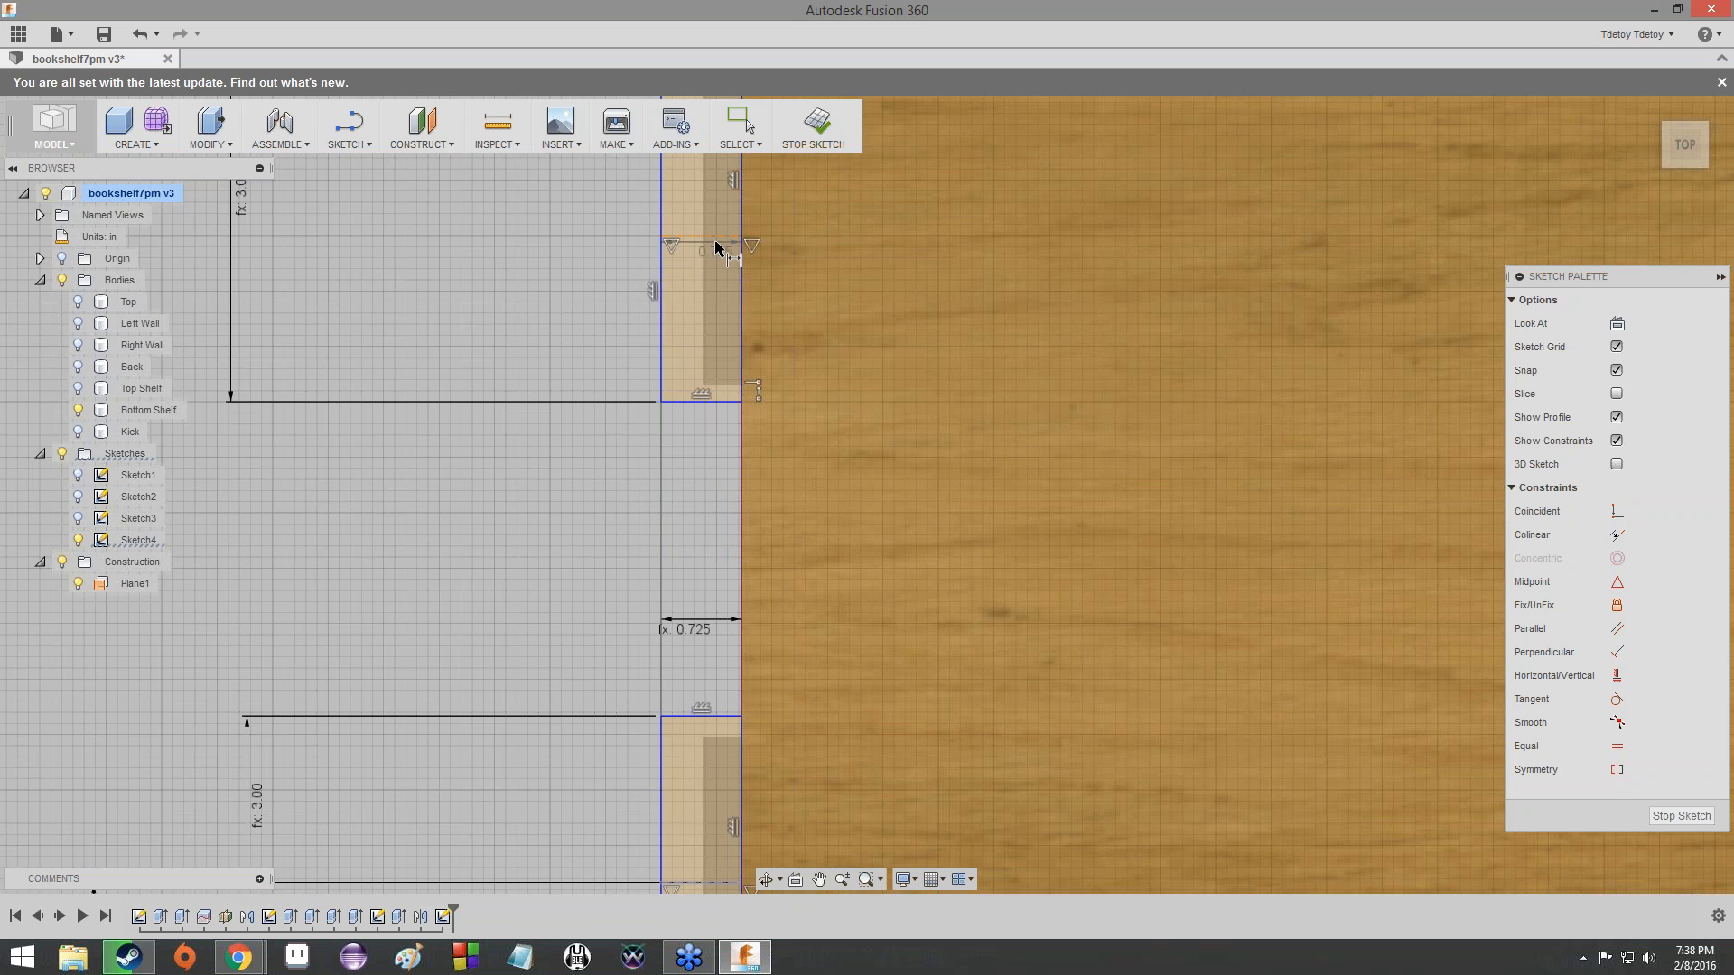
{"action": "left_click", "coordinate": [715, 241]}
{"action": "scroll", "coordinate": [456, 533], "scroll_direction": "down", "scroll_amount": 2}
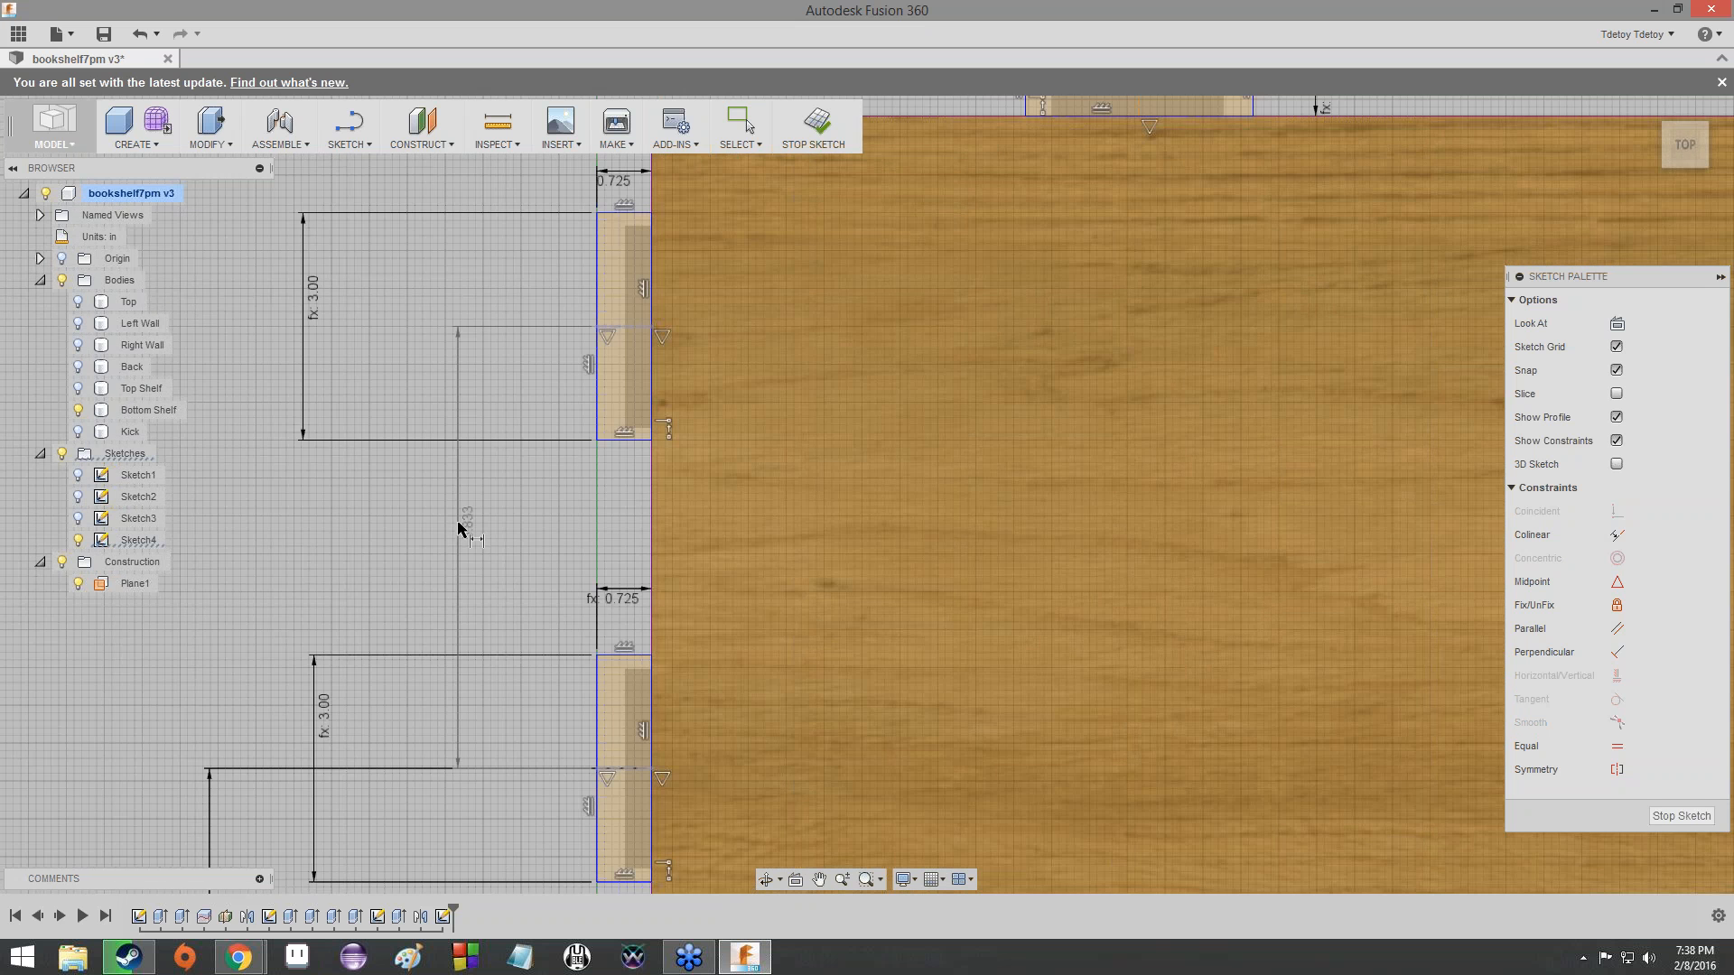
{"action": "scroll", "coordinate": [459, 528], "scroll_direction": "down", "scroll_amount": 2}
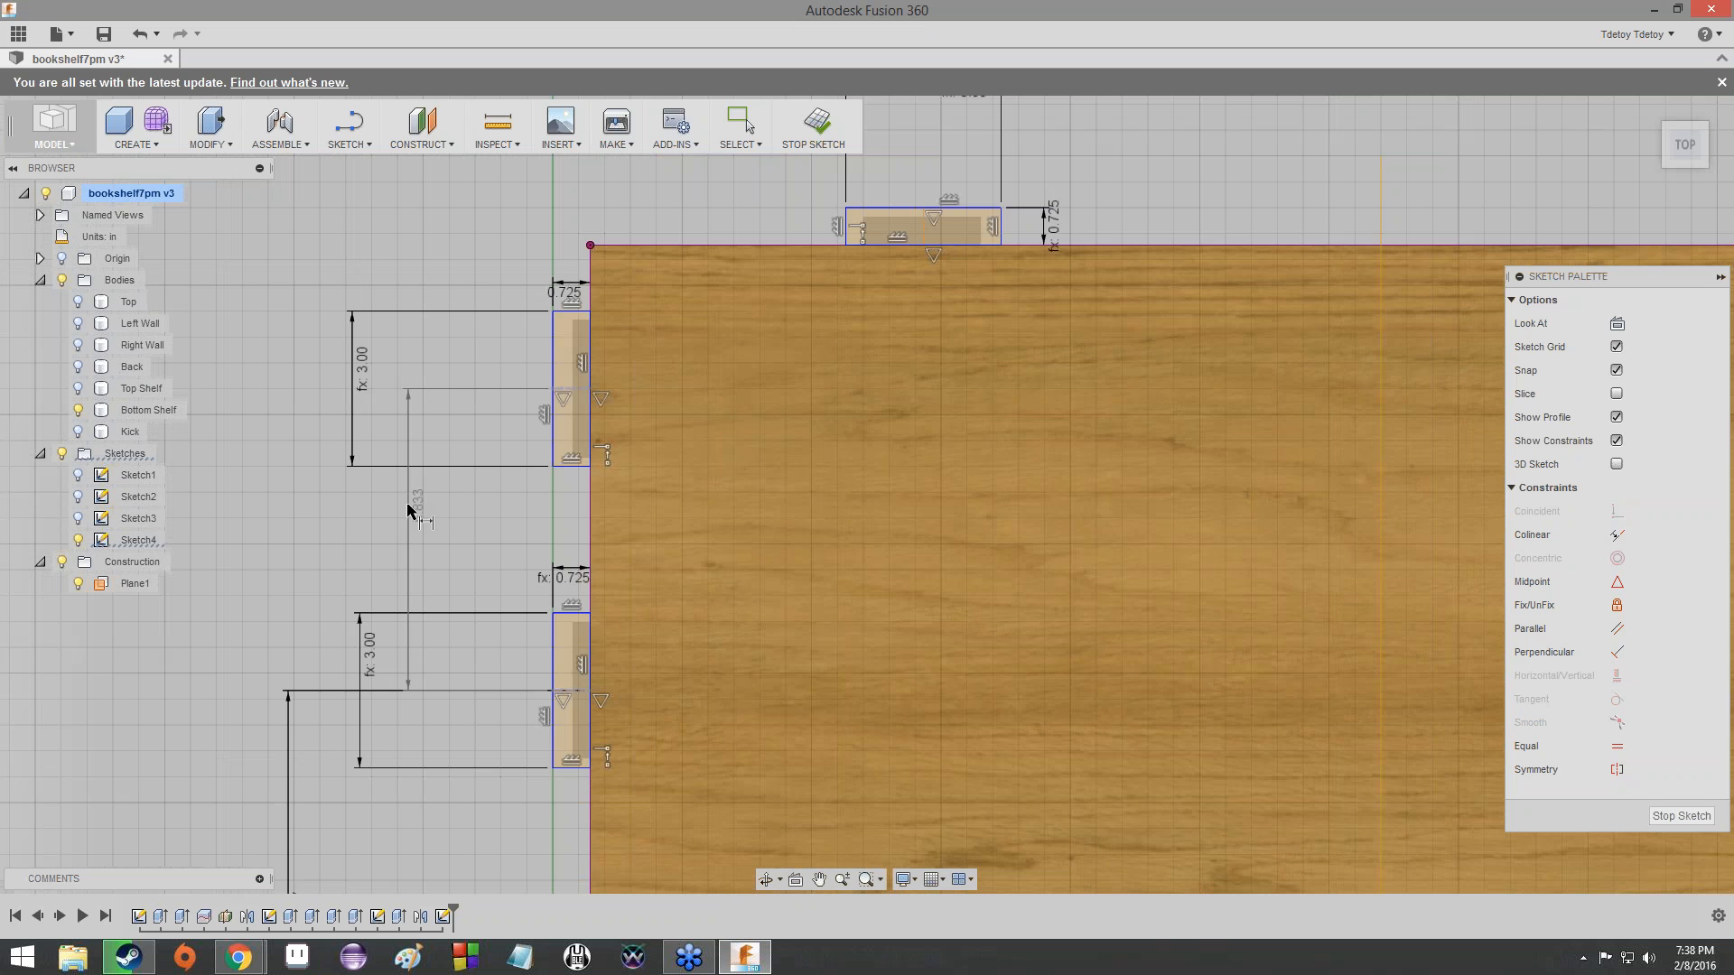
{"action": "left_click", "coordinate": [289, 521]}
{"action": "type", "text": "Depth / 3"}
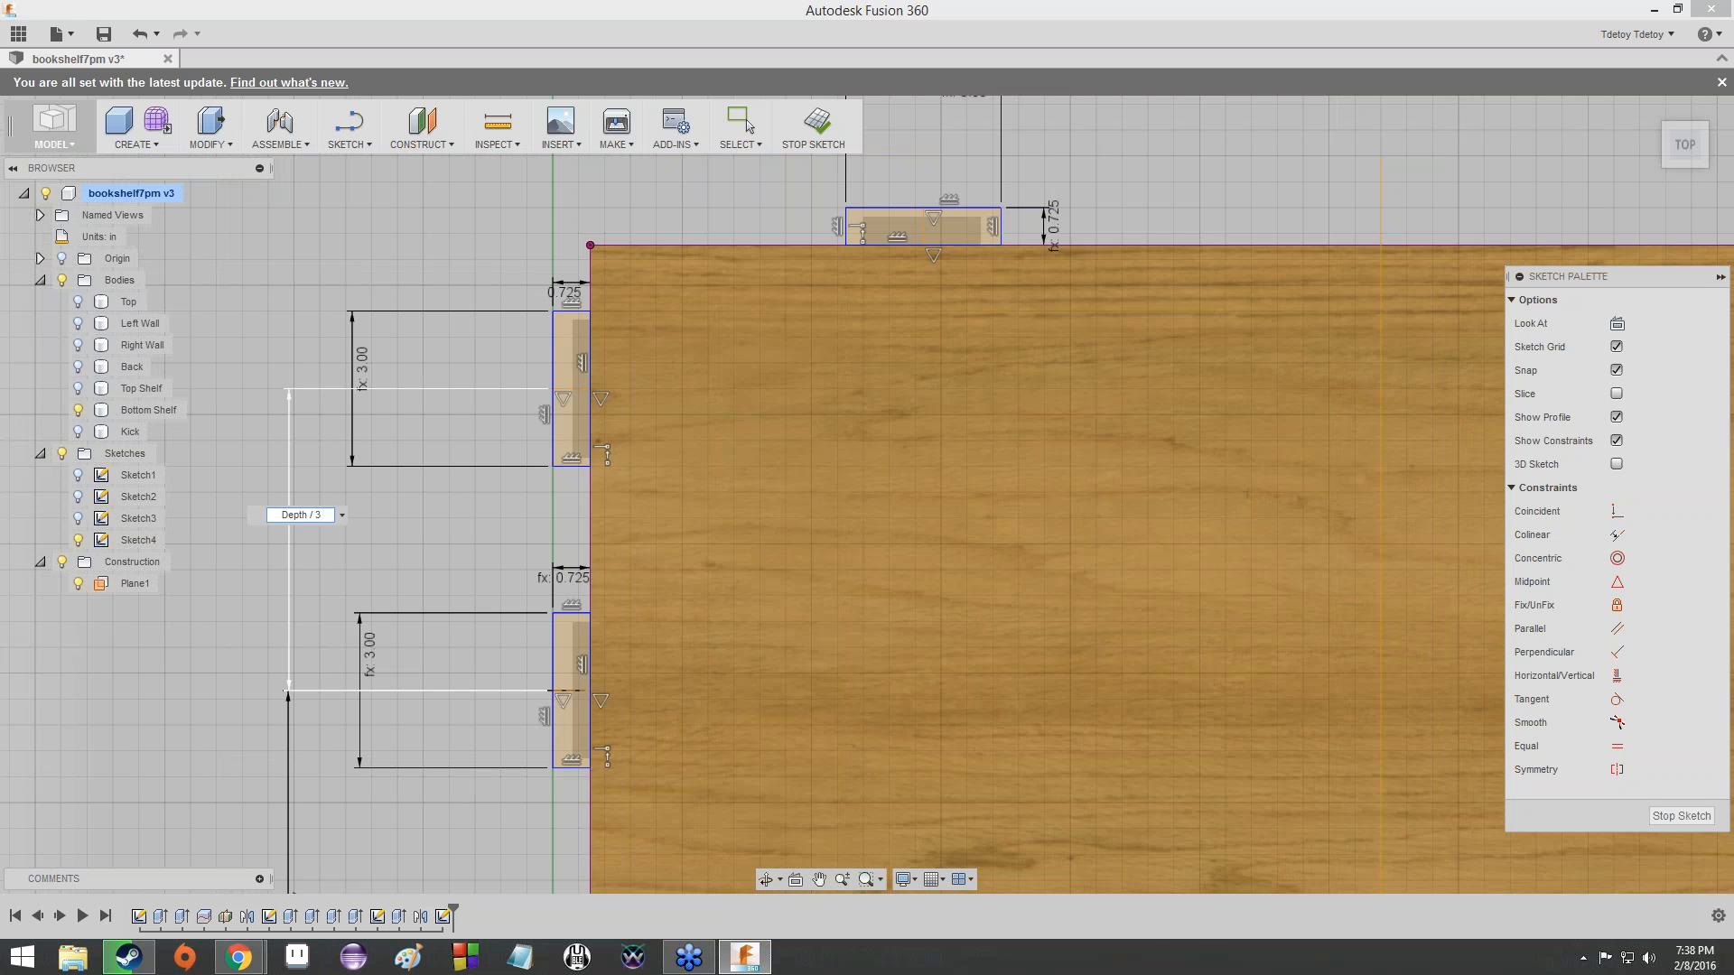
{"action": "key", "text": "Return"}
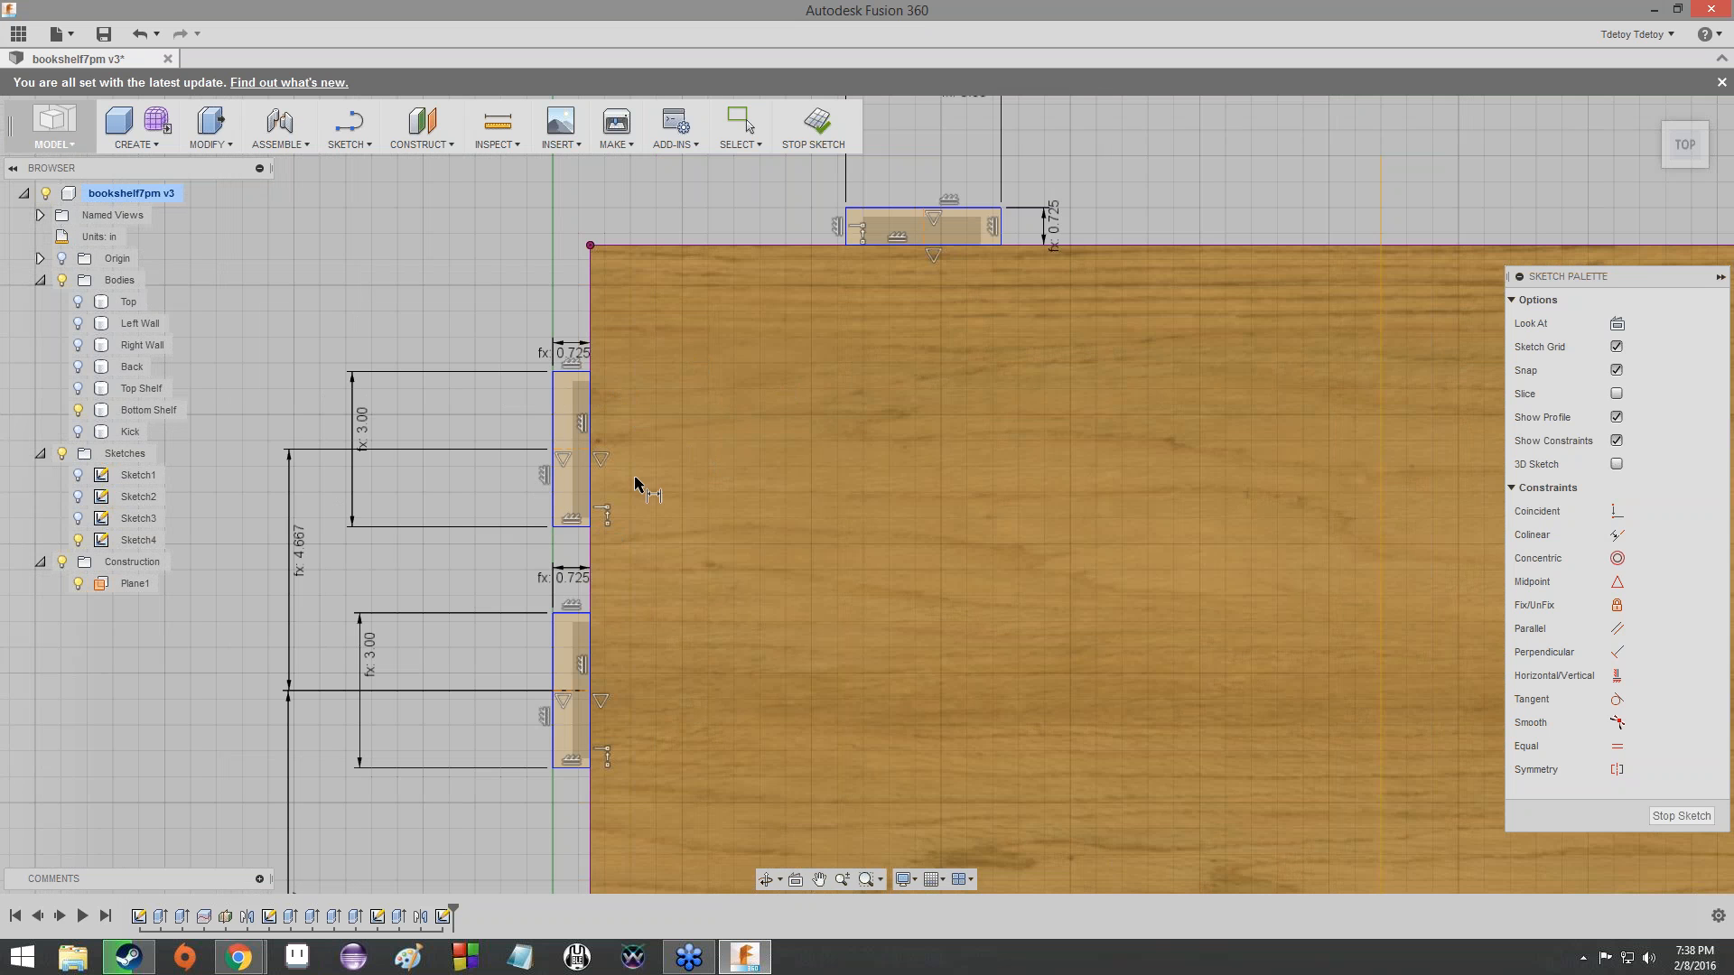
- Dimension the horizontal distance from the sketch origin to the back-edge tab's midline as Width / 3
{"action": "scroll", "coordinate": [468, 701], "scroll_direction": "down", "scroll_amount": 3}
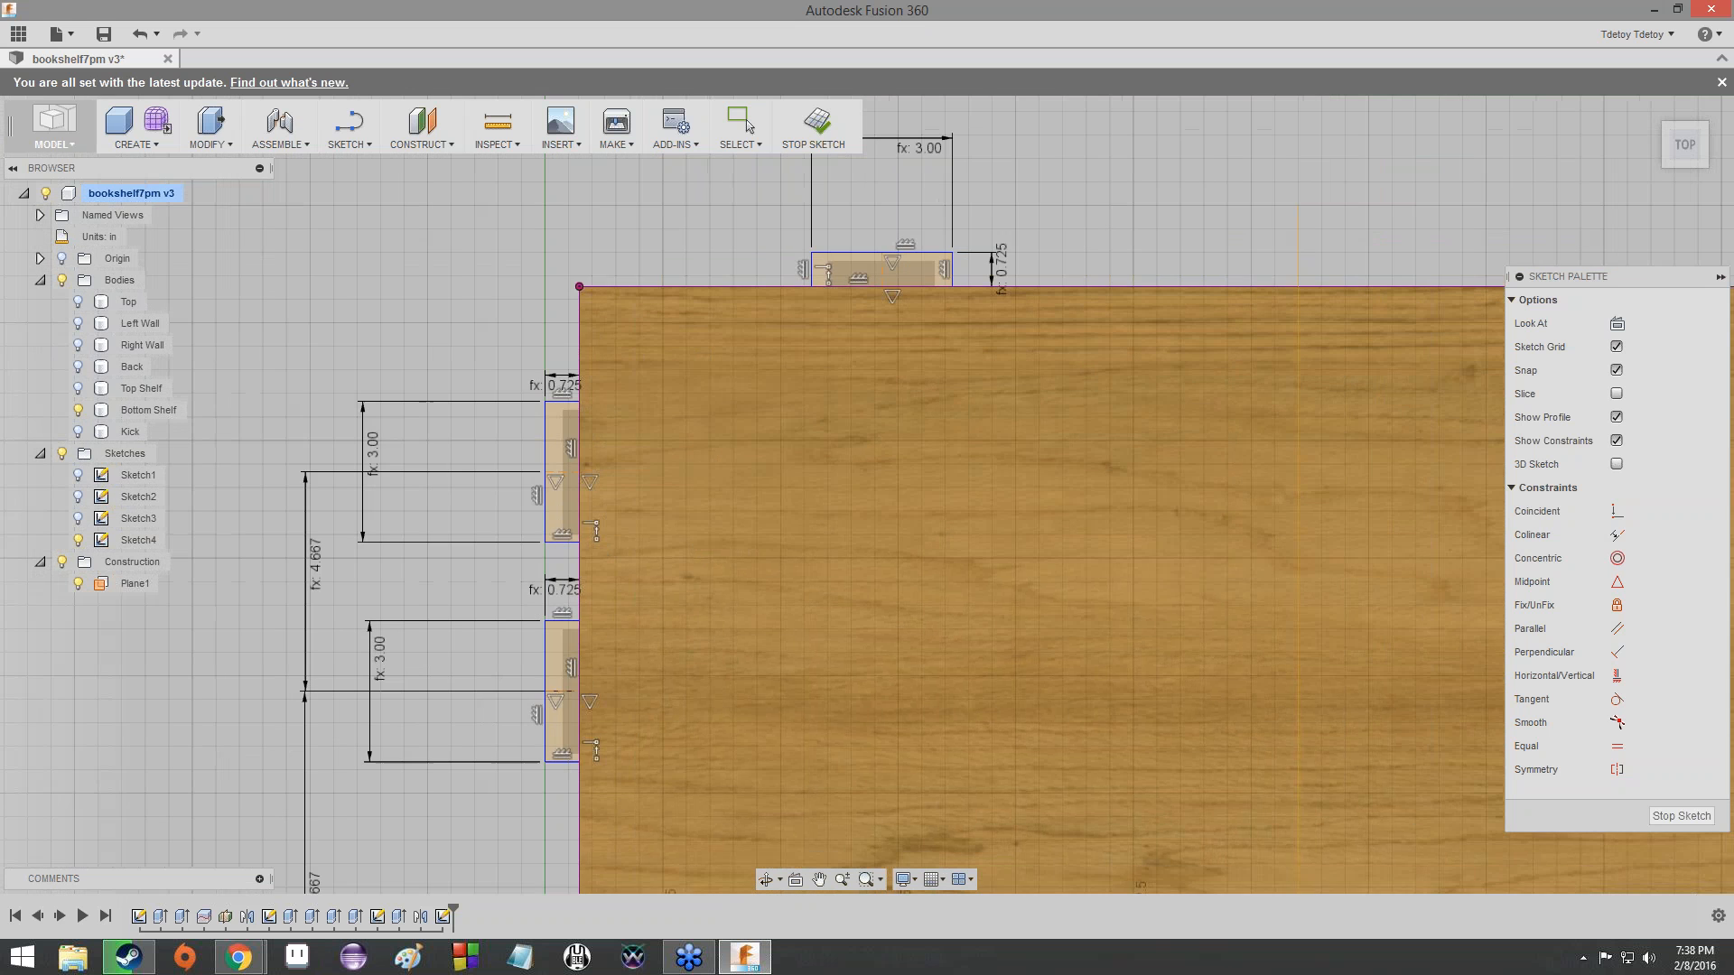
{"action": "middle_click_drag", "start_coordinate": [465, 698], "coordinate": [514, 471]}
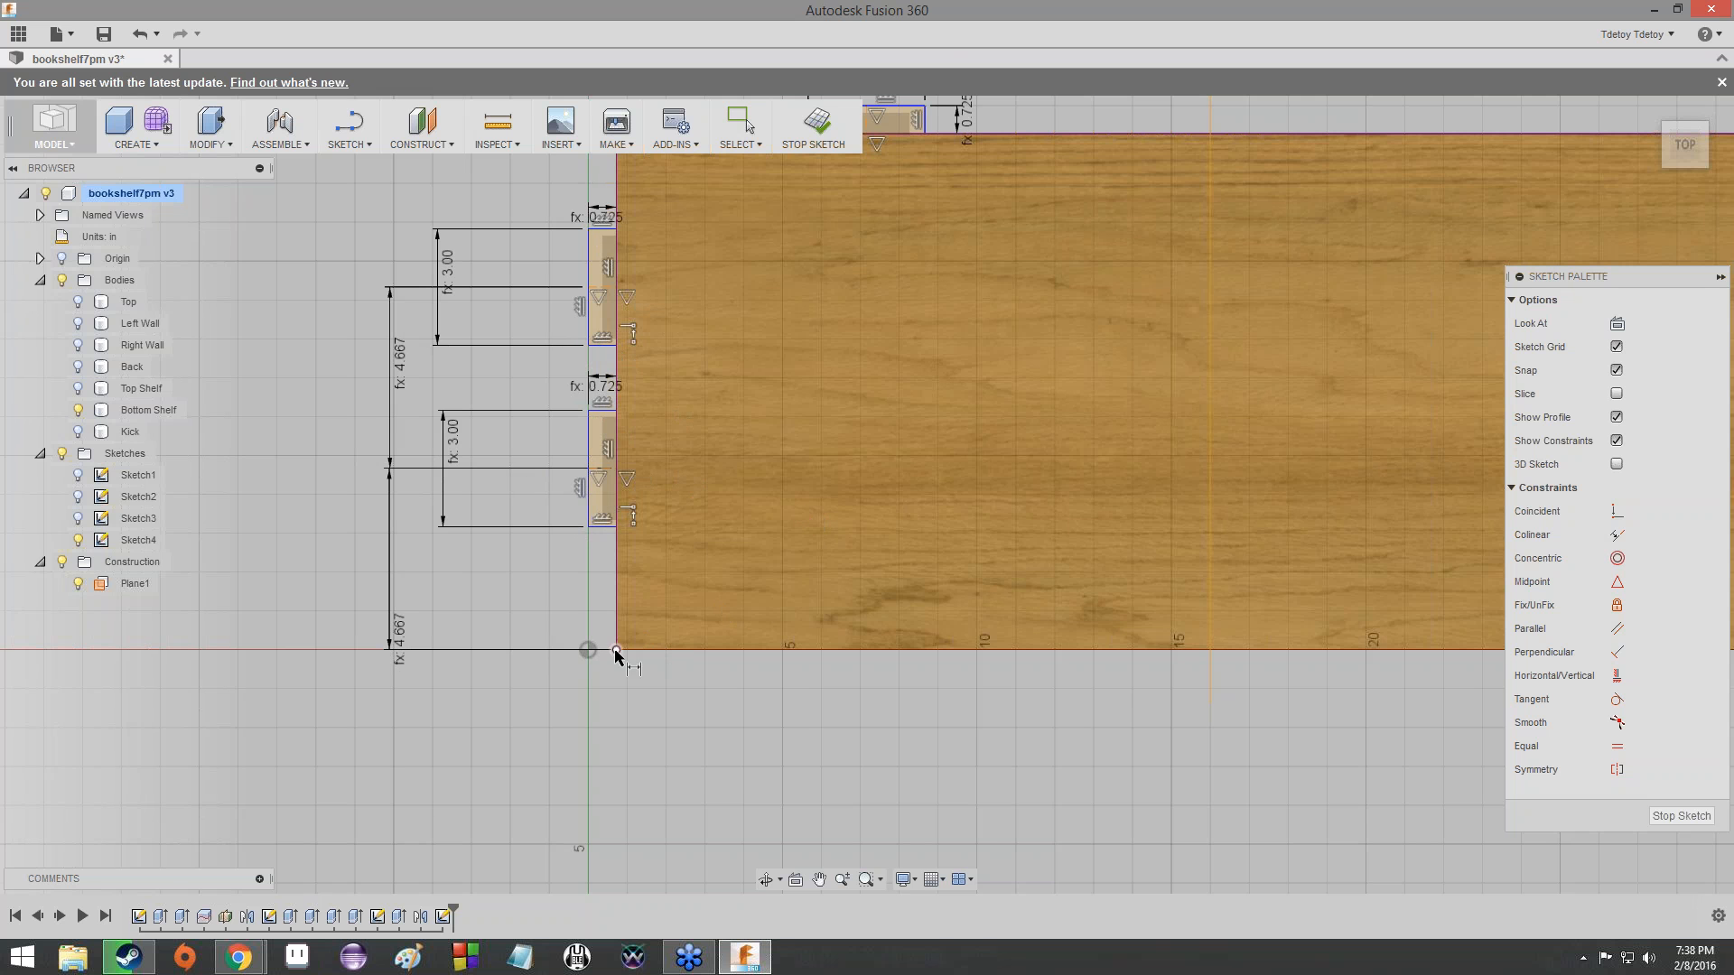
{"action": "scroll", "coordinate": [854, 556], "scroll_direction": "down", "scroll_amount": 2}
{"action": "middle_click_drag", "start_coordinate": [813, 389], "coordinate": [658, 627]}
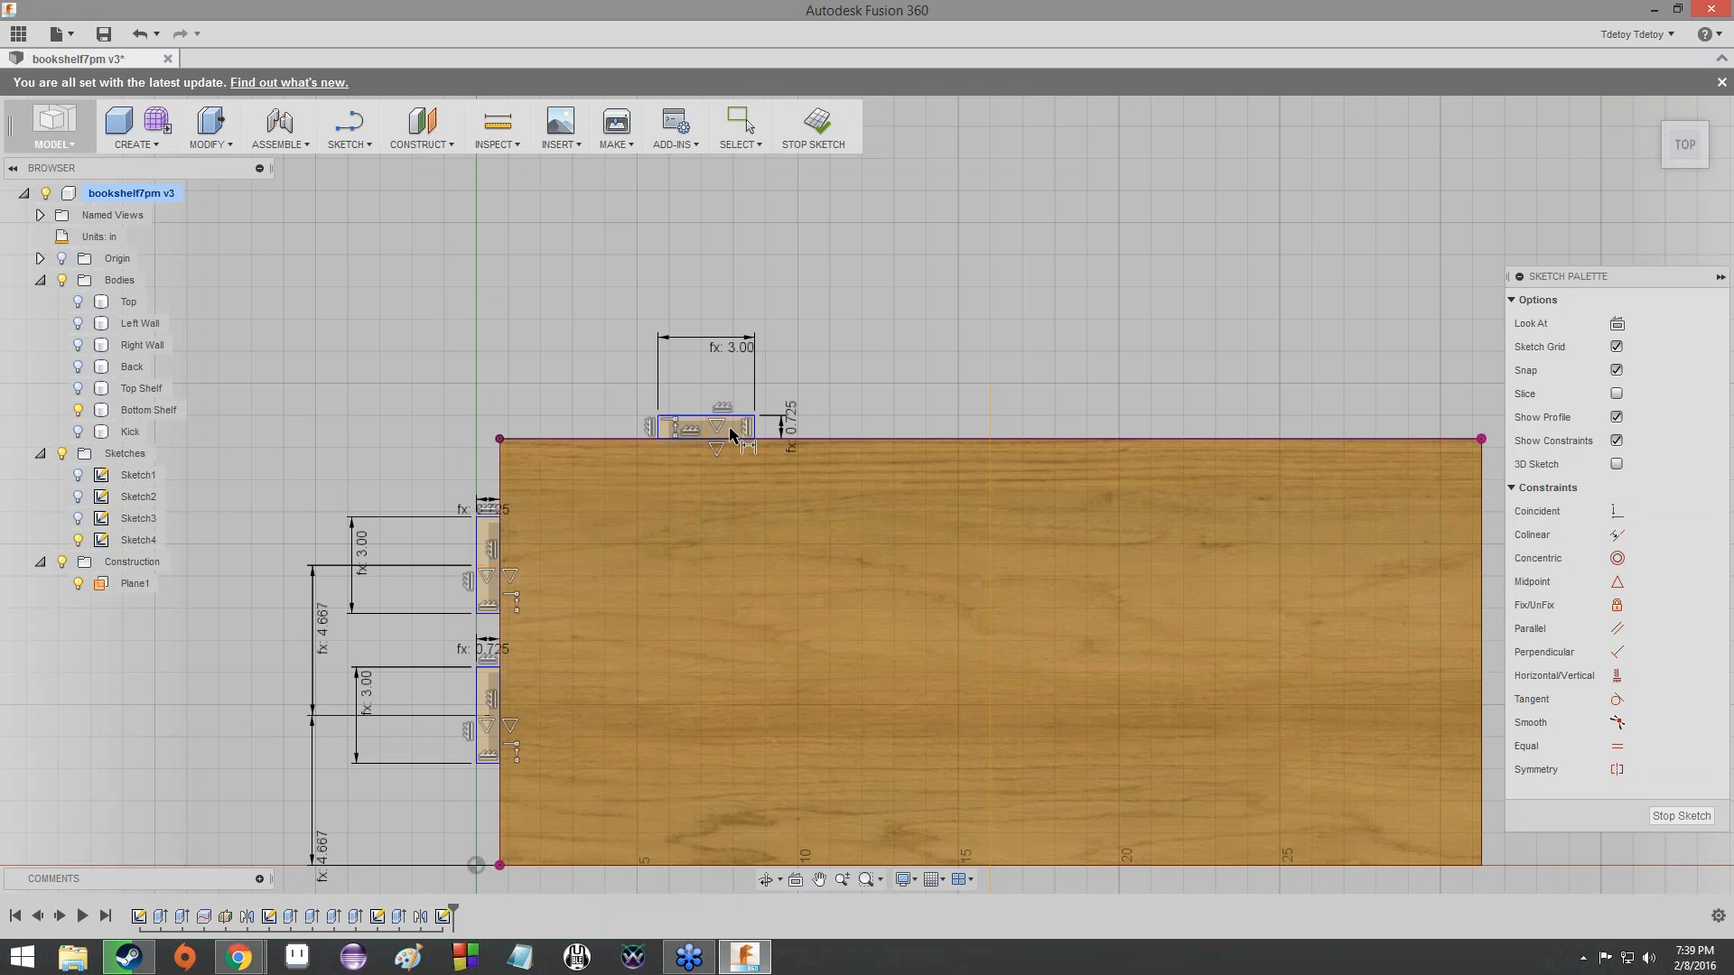
{"action": "scroll", "coordinate": [732, 435], "scroll_direction": "up", "scroll_amount": 2}
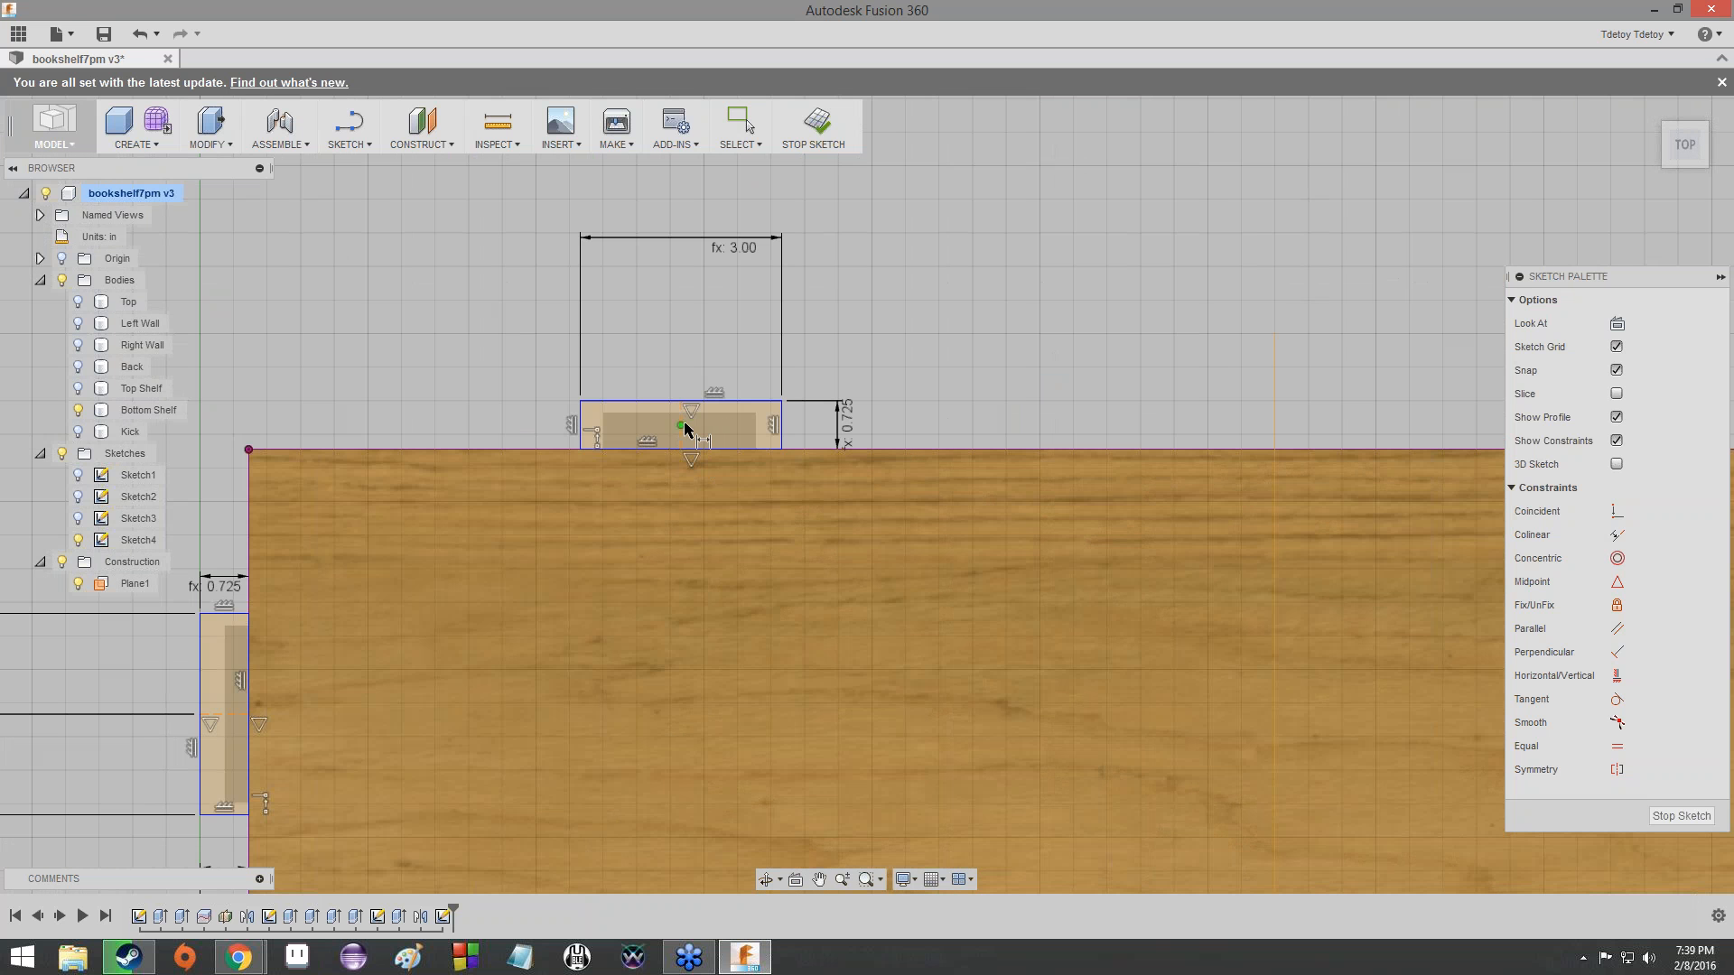
{"action": "left_click", "coordinate": [682, 443]}
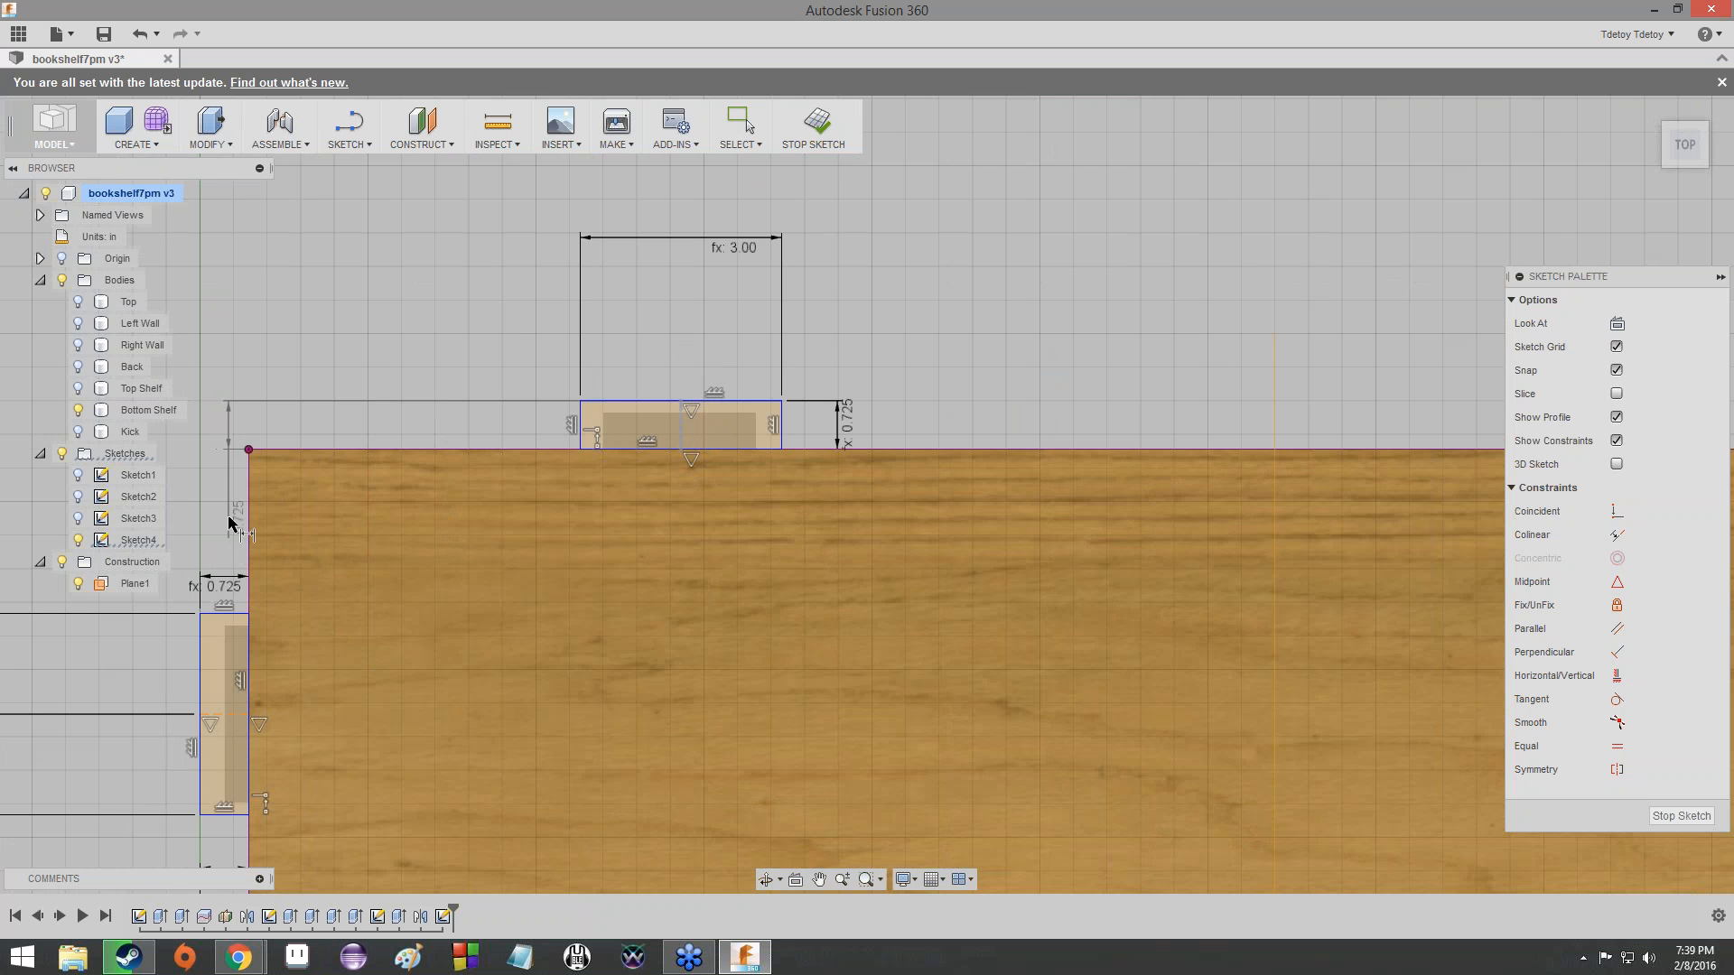
{"action": "scroll", "coordinate": [232, 523], "scroll_direction": "down", "scroll_amount": 2}
{"action": "middle_click_drag", "start_coordinate": [232, 523], "coordinate": [375, 377]}
{"action": "scroll", "coordinate": [284, 632], "scroll_direction": "down", "scroll_amount": 1}
{"action": "middle_click_drag", "start_coordinate": [335, 849], "coordinate": [361, 669]}
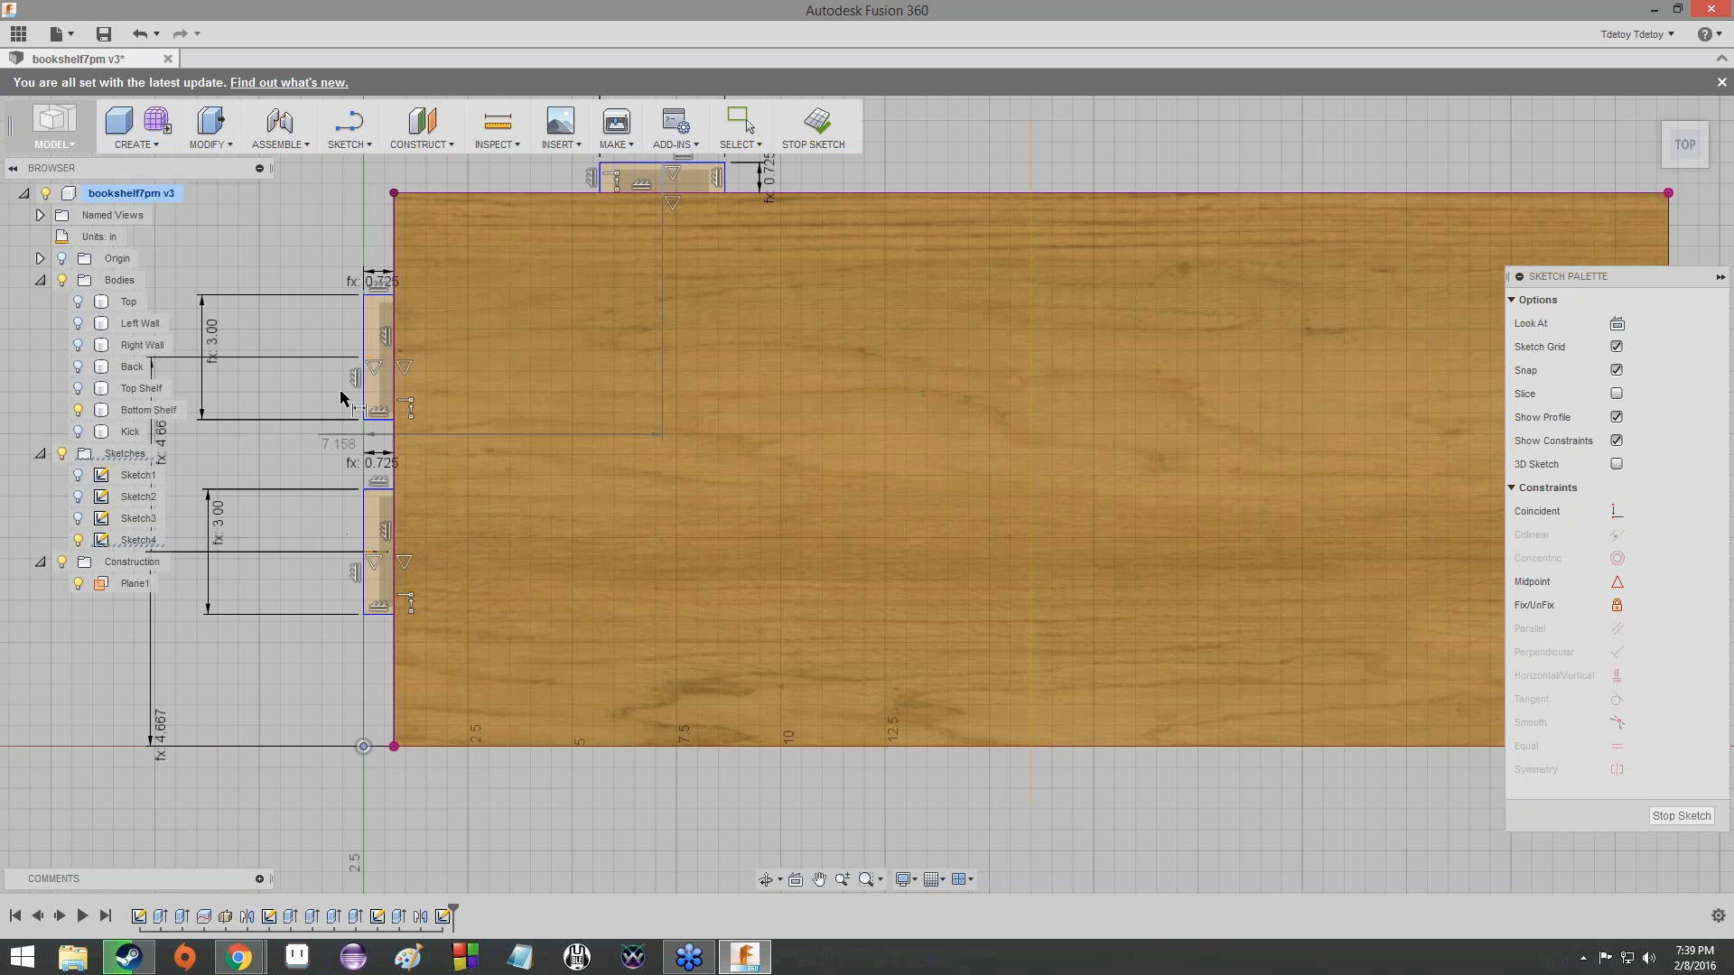
{"action": "scroll", "coordinate": [375, 199], "scroll_direction": "down", "scroll_amount": 1}
{"action": "scroll", "coordinate": [368, 203], "scroll_direction": "down", "scroll_amount": 2}
{"action": "middle_click_drag", "start_coordinate": [368, 203], "coordinate": [289, 534]}
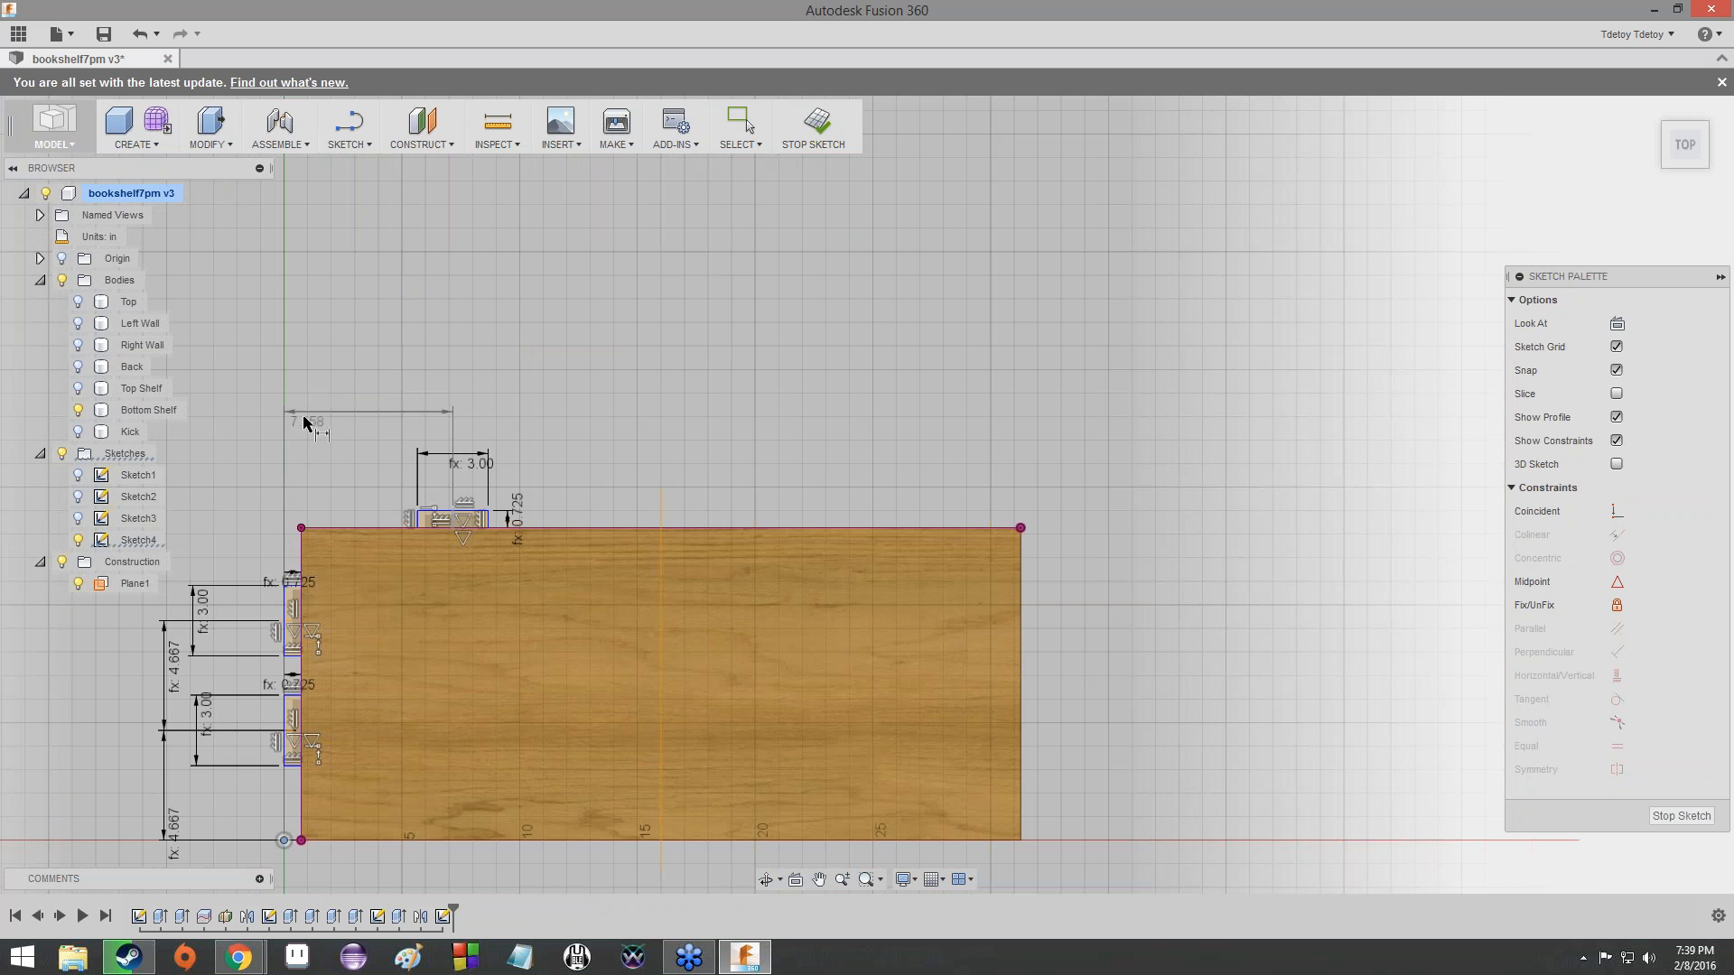
{"action": "left_click", "coordinate": [309, 409]}
{"action": "scroll", "coordinate": [319, 398], "scroll_direction": "down", "scroll_amount": 3}
{"action": "scroll", "coordinate": [332, 425], "scroll_direction": "up", "scroll_amount": 4}
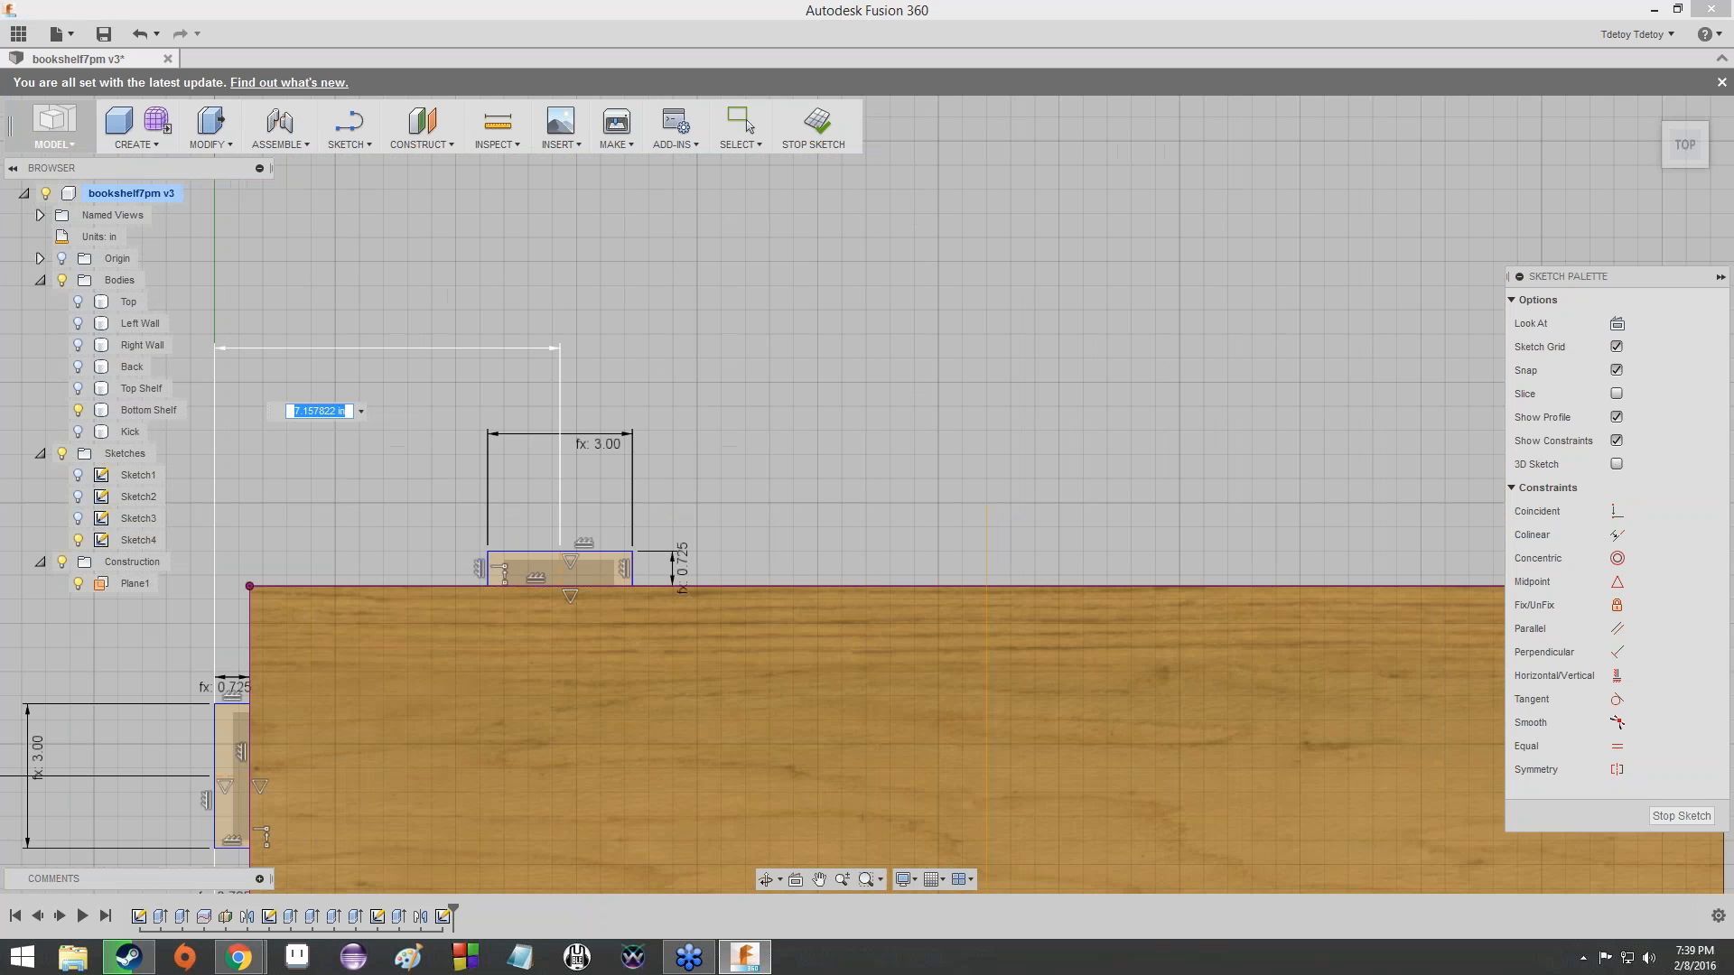
{"action": "type", "text": "Width / 3"}
{"action": "key", "text": "Return"}
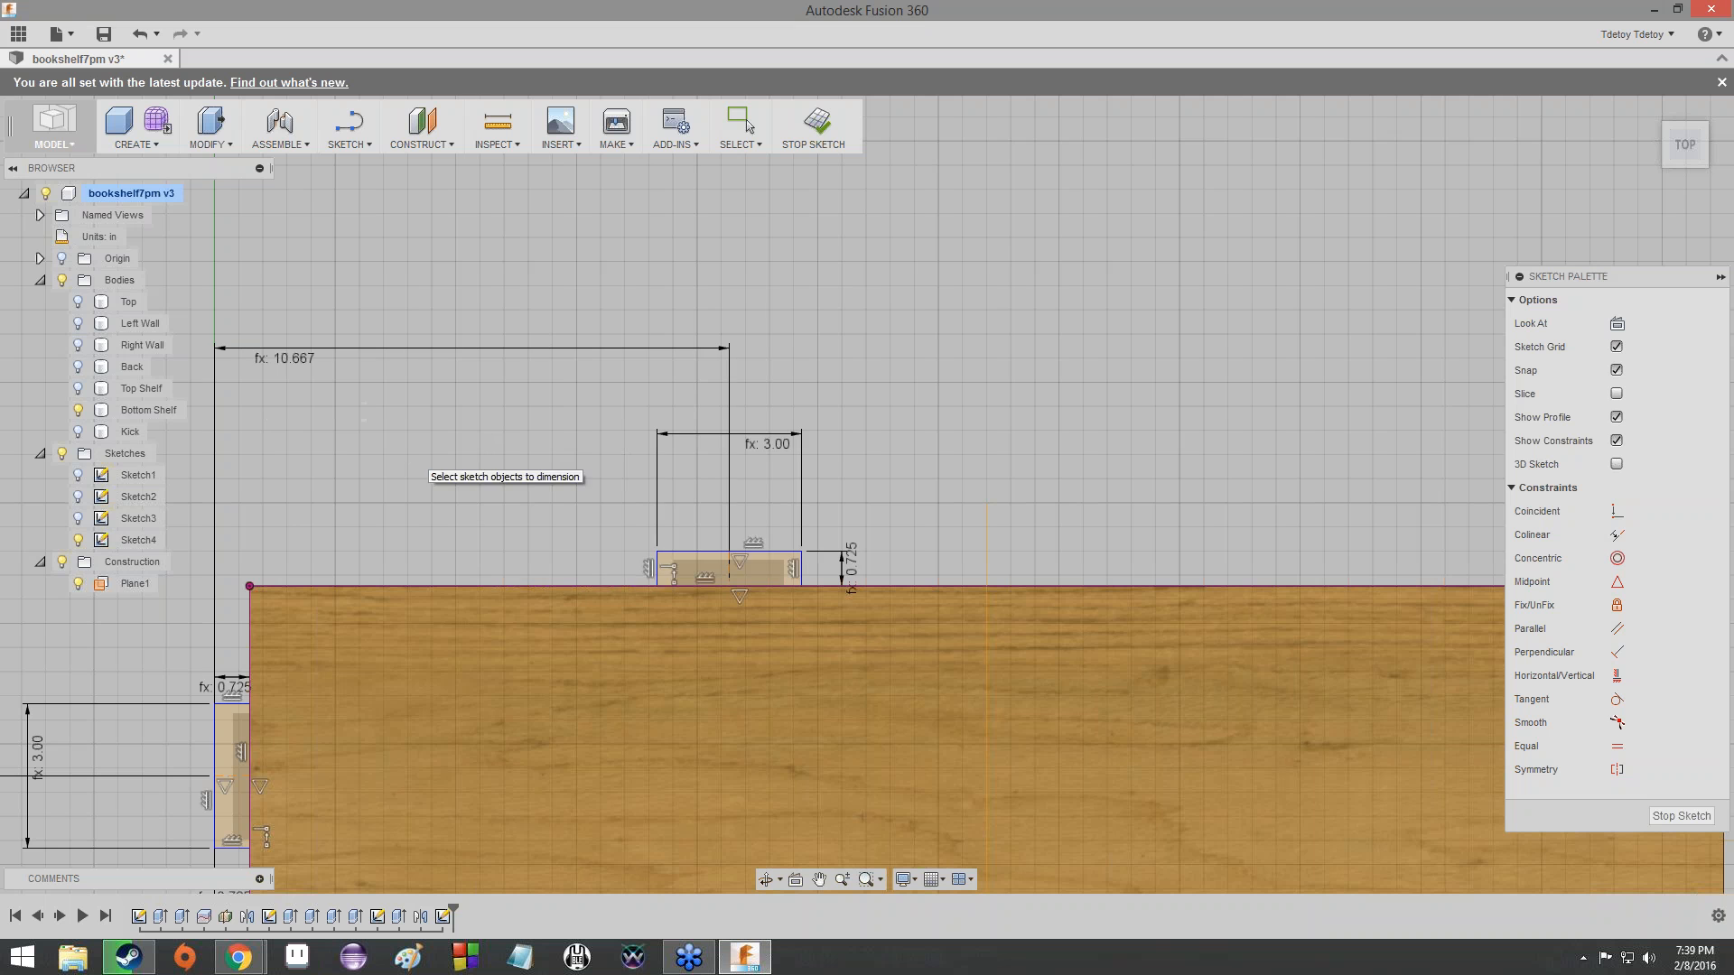
{"action": "scroll", "coordinate": [488, 499], "scroll_direction": "up", "scroll_amount": 3}
{"action": "scroll", "coordinate": [514, 538], "scroll_direction": "down", "scroll_amount": 4}
{"action": "scroll", "coordinate": [520, 528], "scroll_direction": "down", "scroll_amount": 3}
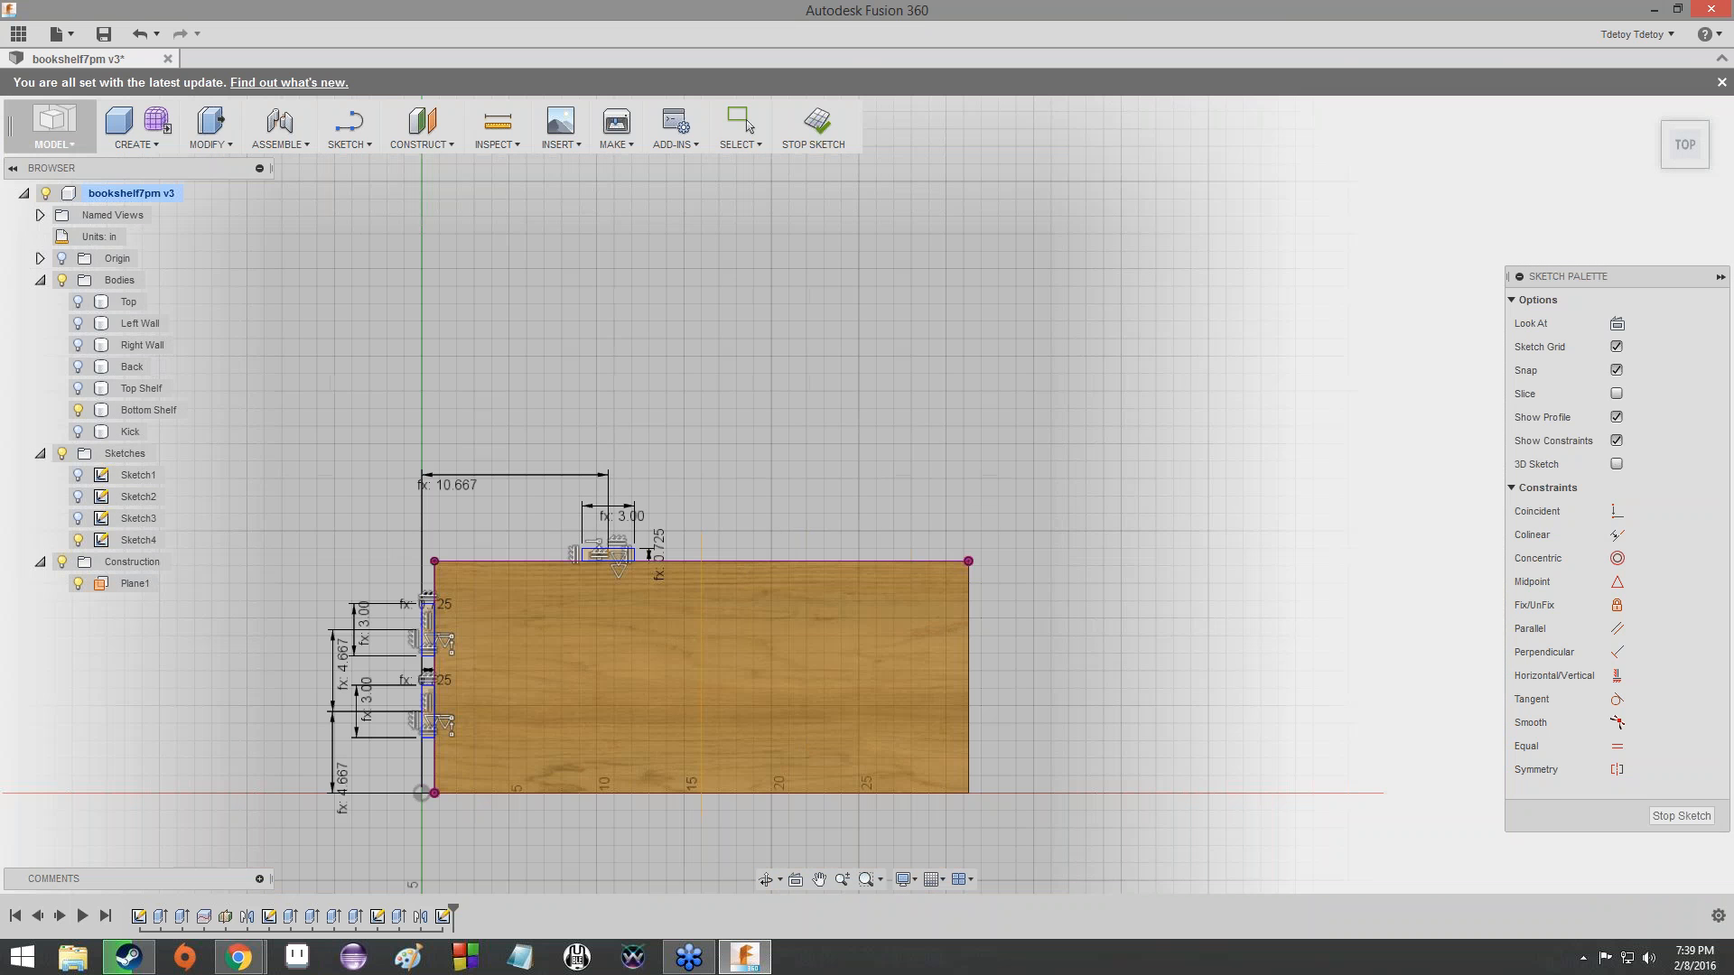
{"action": "key", "text": "Escape"}
{"action": "scroll", "coordinate": [501, 539], "scroll_direction": "down", "scroll_amount": 1}
{"action": "mouse_move", "coordinate": [501, 538]}
{"action": "middle_mouse_down"}
{"action": "mouse_move", "coordinate": [575, 452]}
{"action": "mouse_move", "coordinate": [768, 341]}
{"action": "middle_mouse_up"}
{"action": "scroll", "coordinate": [777, 394], "scroll_direction": "up", "scroll_amount": 5}
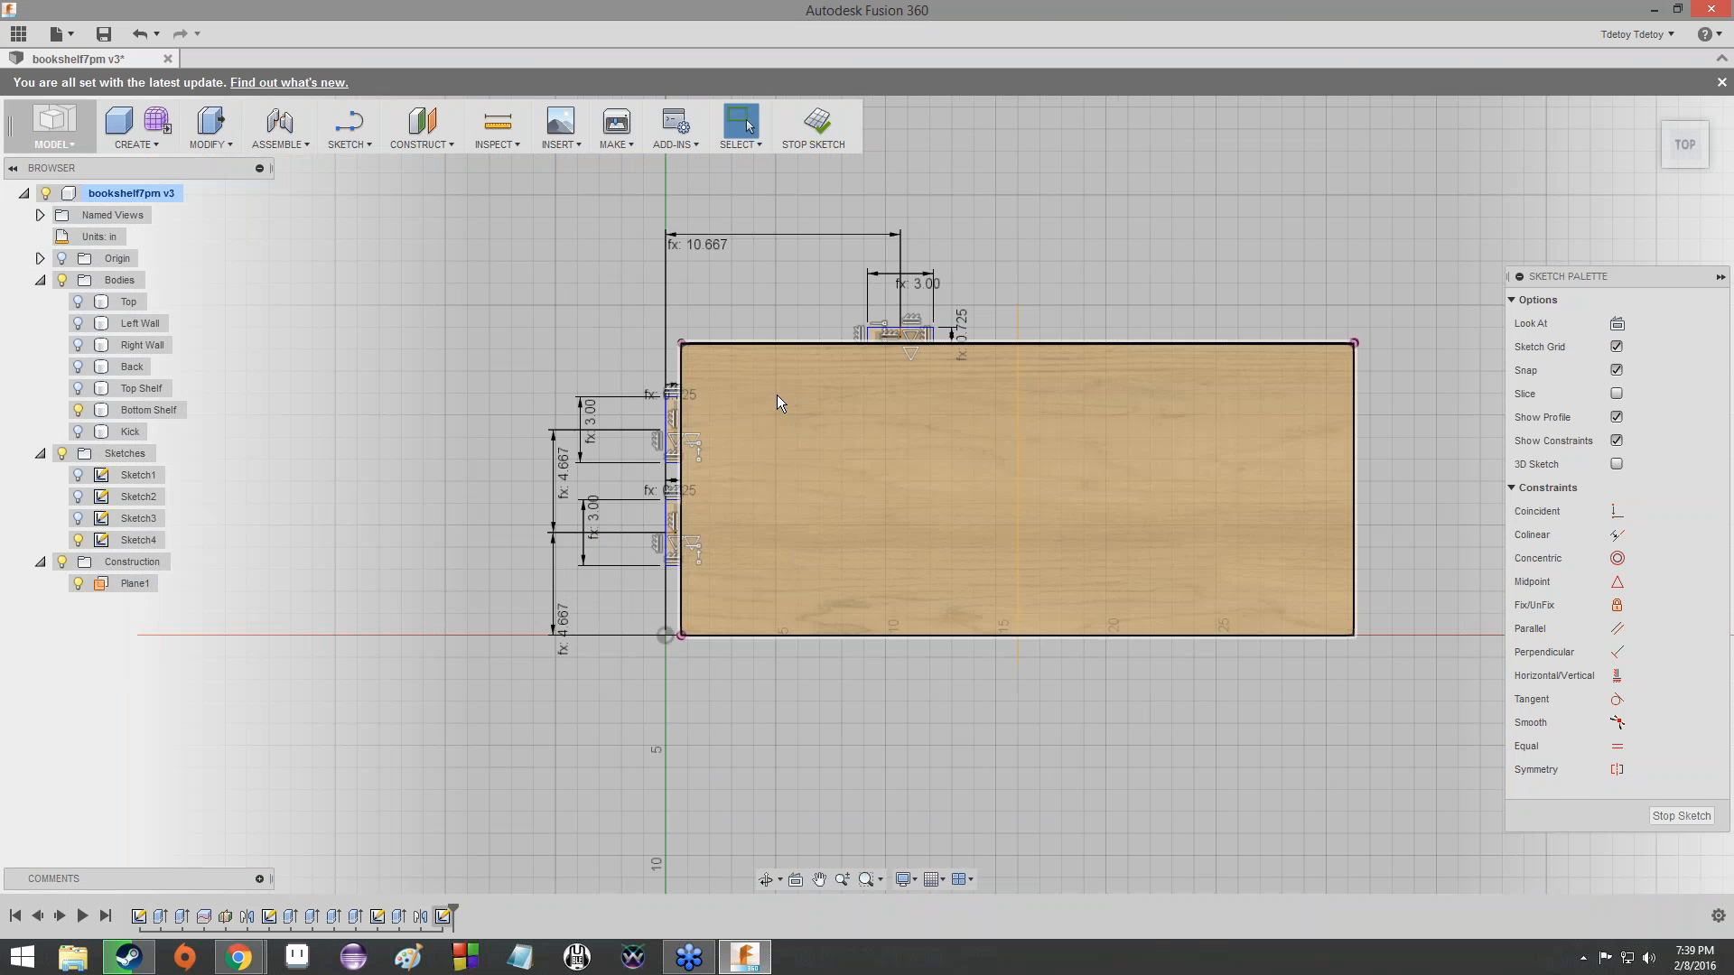
{"action": "scroll", "coordinate": [789, 405], "scroll_direction": "down", "scroll_amount": 1}
{"action": "middle_click_drag", "start_coordinate": [789, 405], "coordinate": [568, 440]}
{"action": "scroll", "coordinate": [567, 440], "scroll_direction": "down", "scroll_amount": 1}
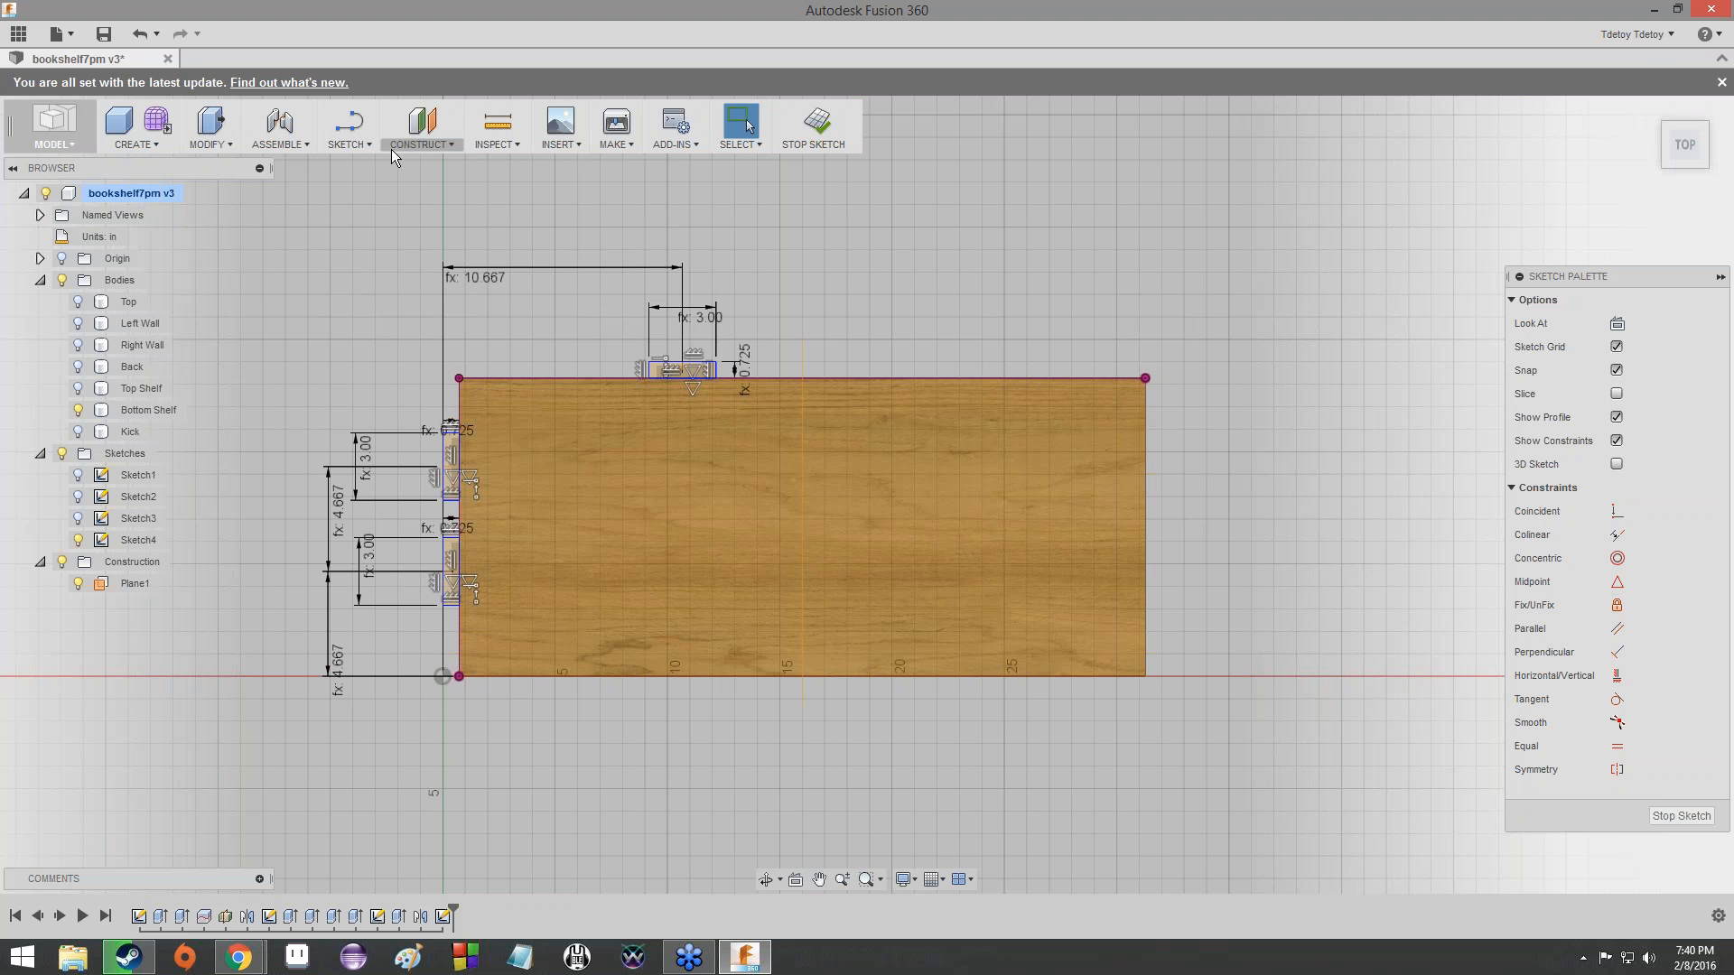
- Extrude the three tab profiles with the To extent, ending at the Bottom Shelf's underside face
{"action": "mouse_move", "coordinate": [1685, 152]}
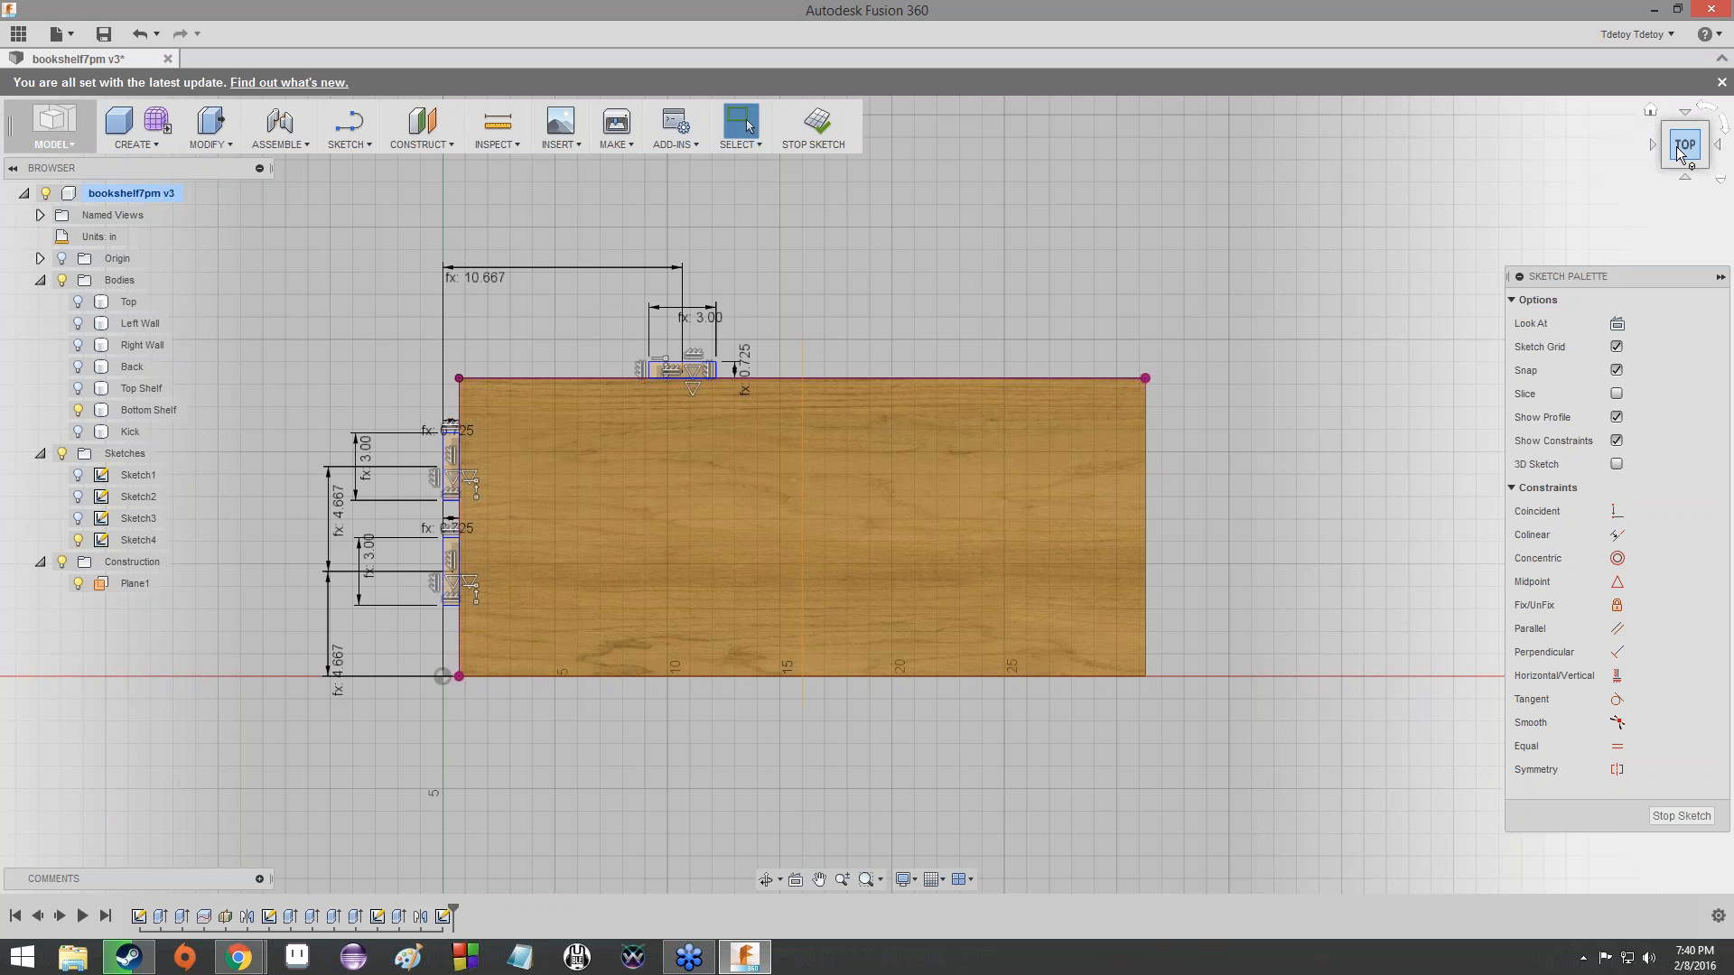
{"action": "left_click_drag", "start_coordinate": [1681, 153], "coordinate": [1713, 121]}
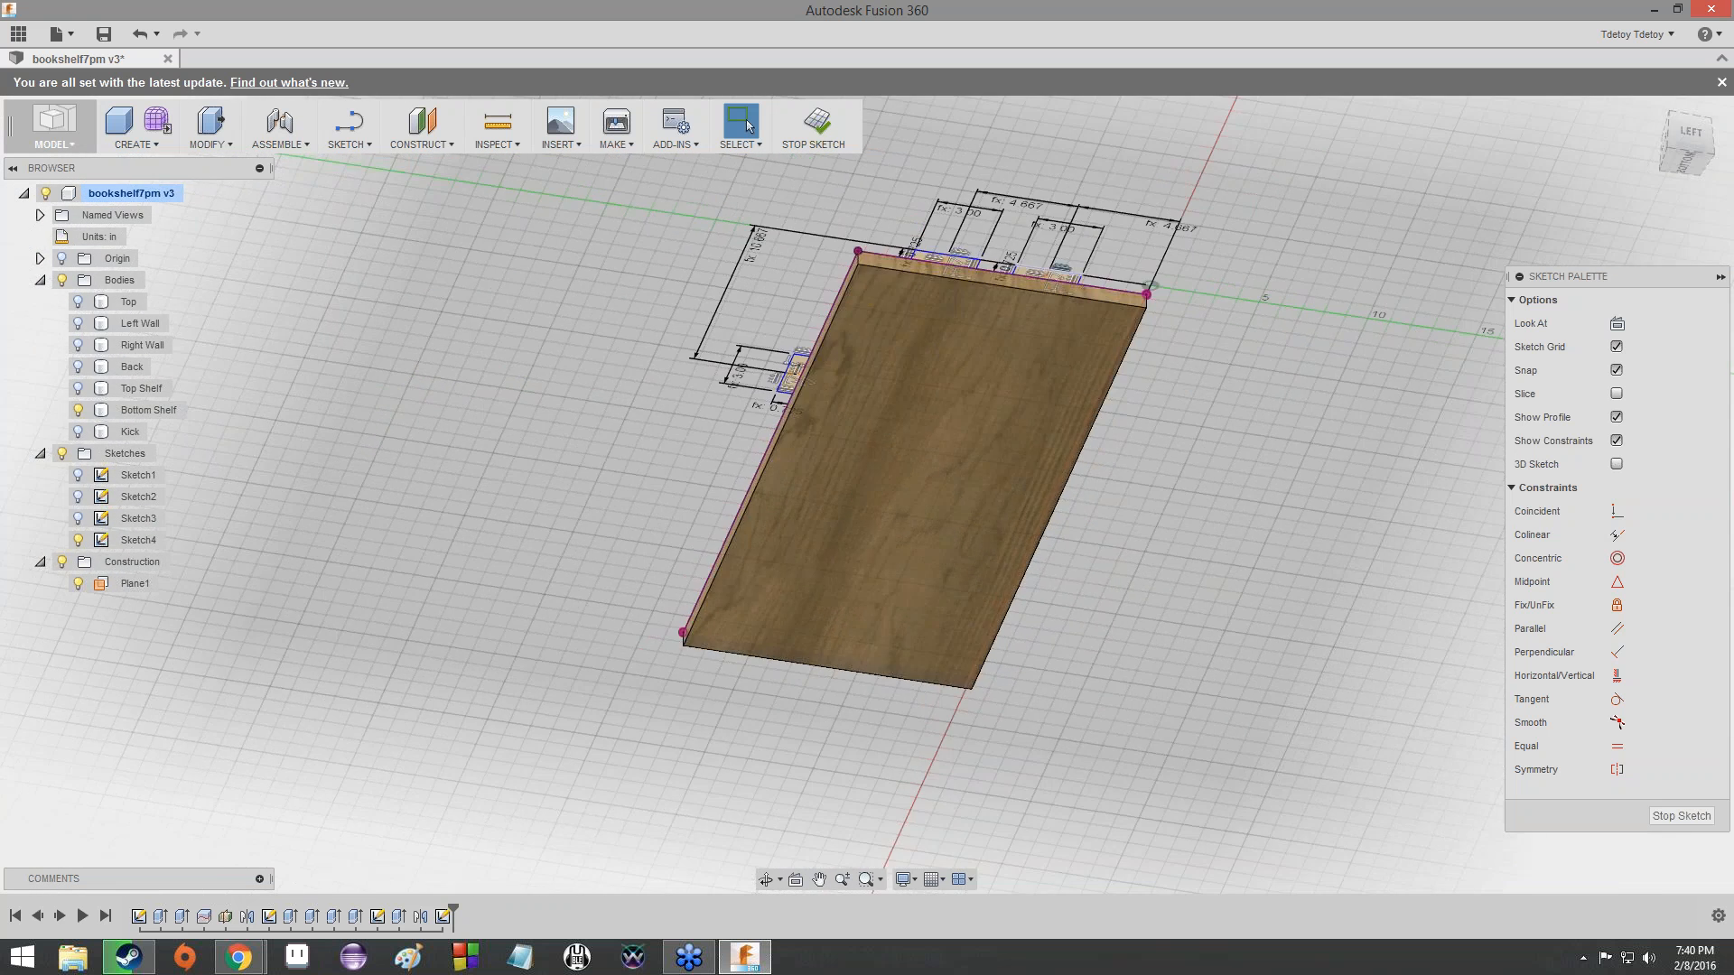
{"action": "scroll", "coordinate": [933, 323], "scroll_direction": "up", "scroll_amount": 4}
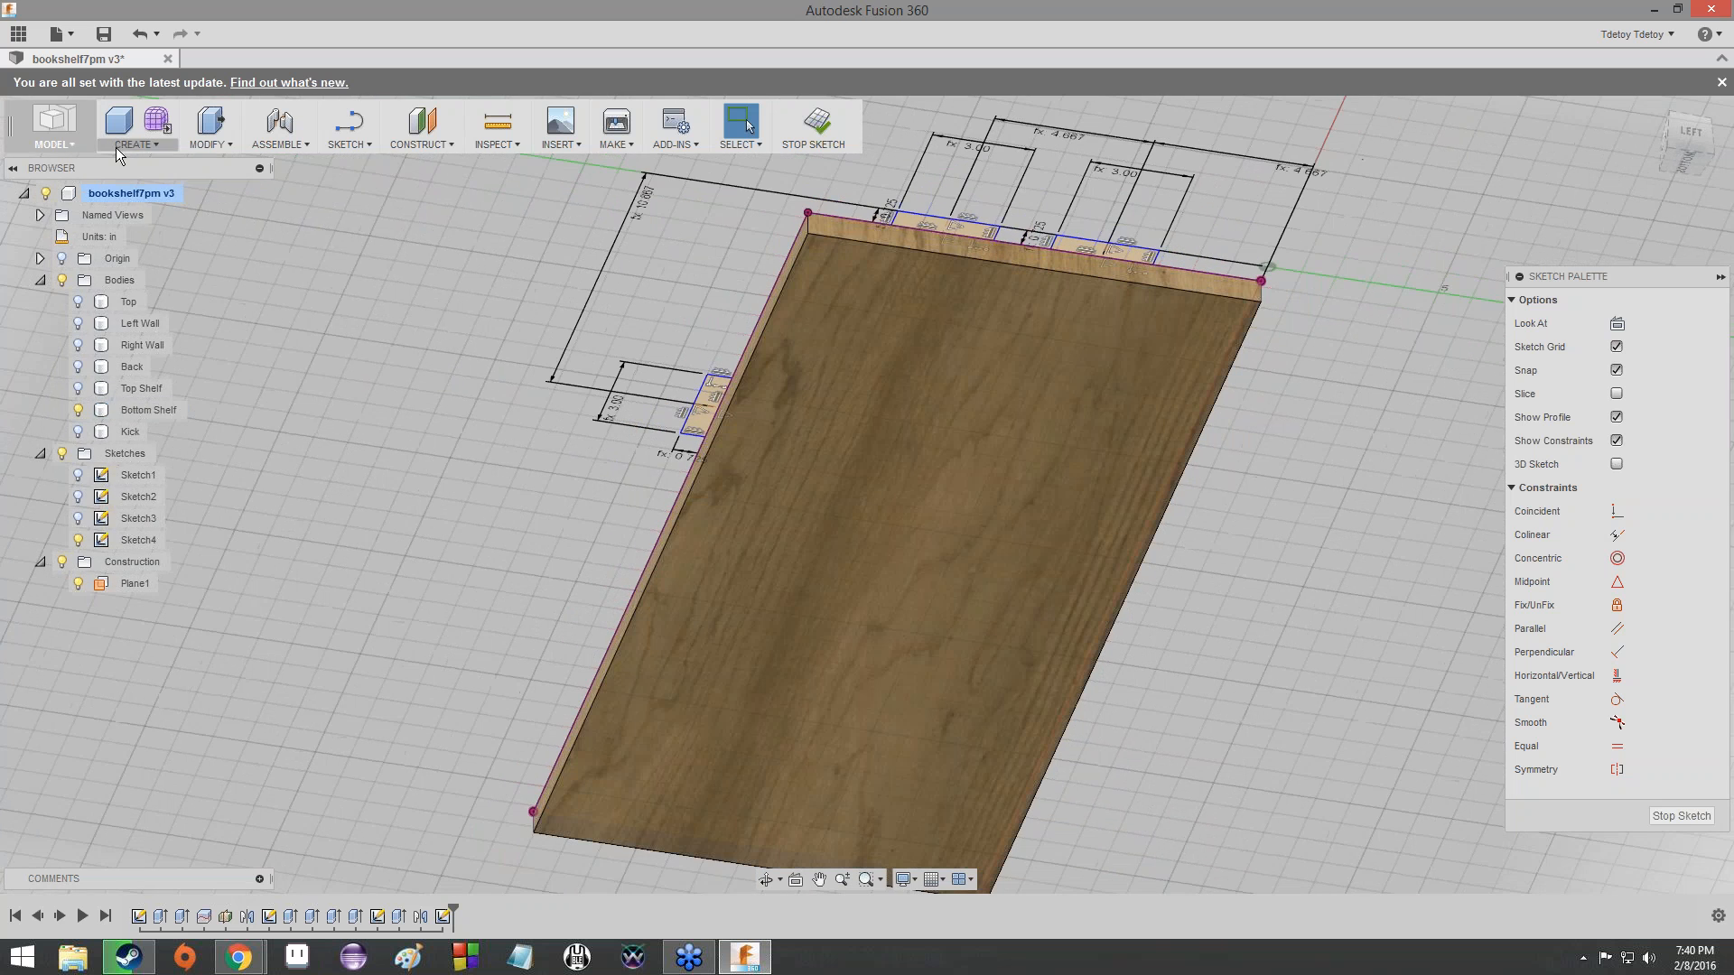
{"action": "left_click", "coordinate": [127, 145]}
{"action": "left_click", "coordinate": [186, 294]}
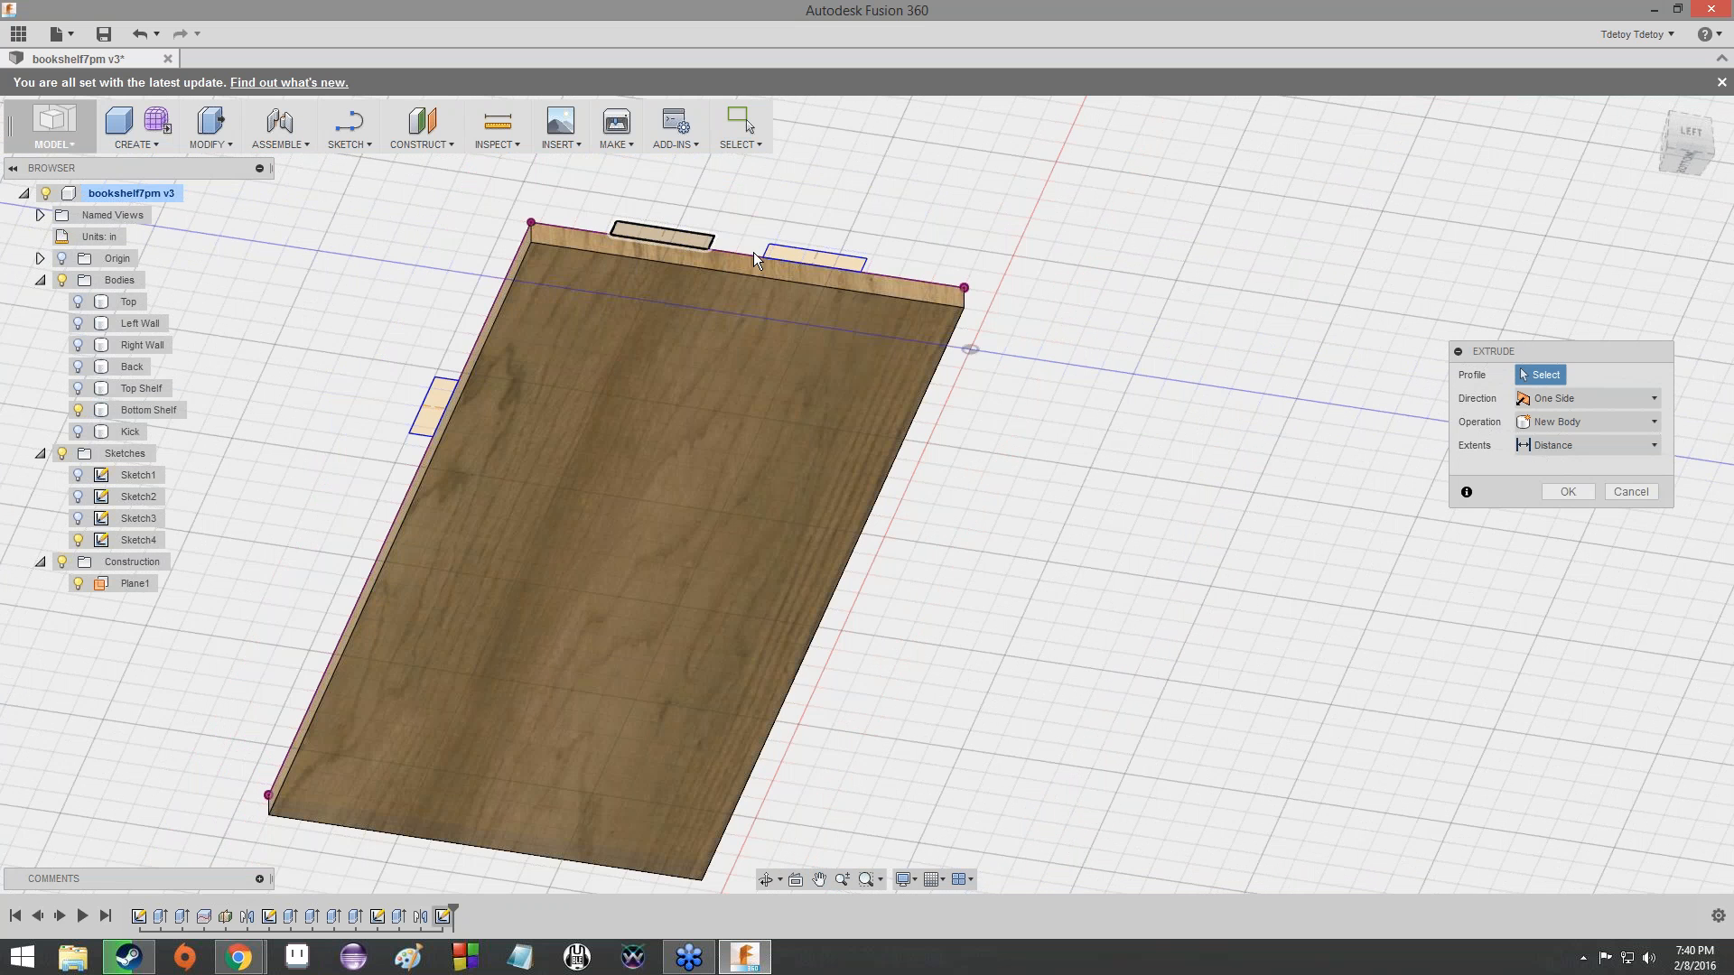
{"action": "left_click", "coordinate": [434, 395]}
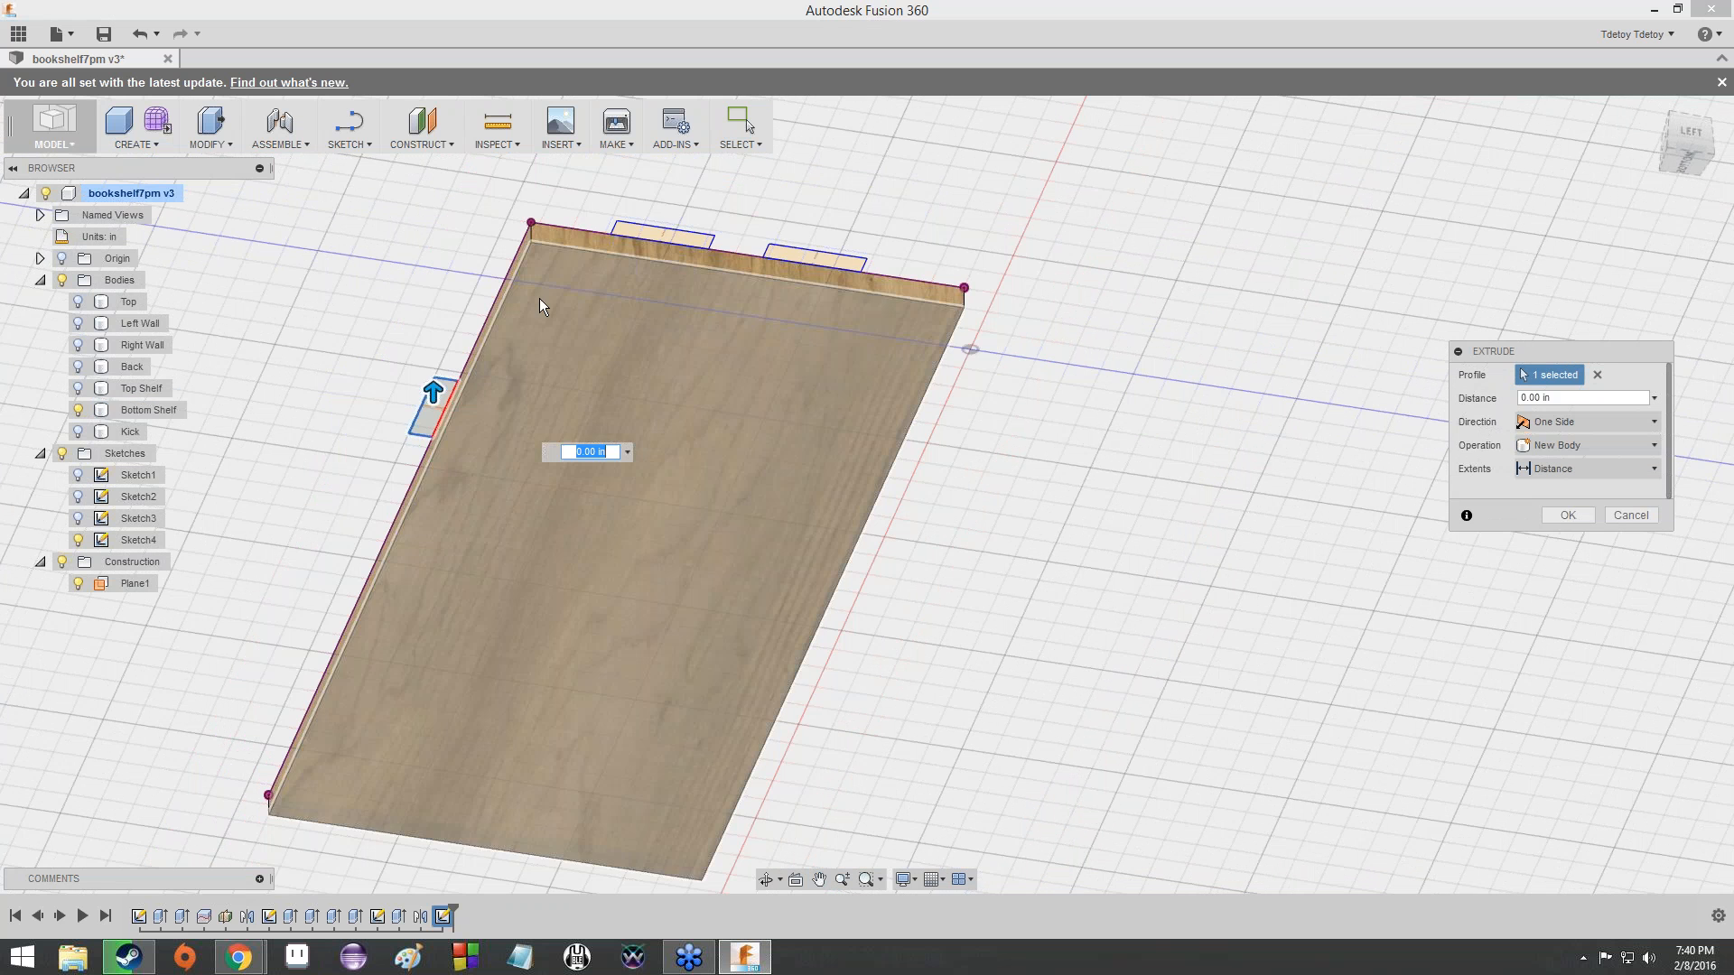
{"action": "left_click", "coordinate": [634, 237]}
{"action": "left_click", "coordinate": [815, 257]}
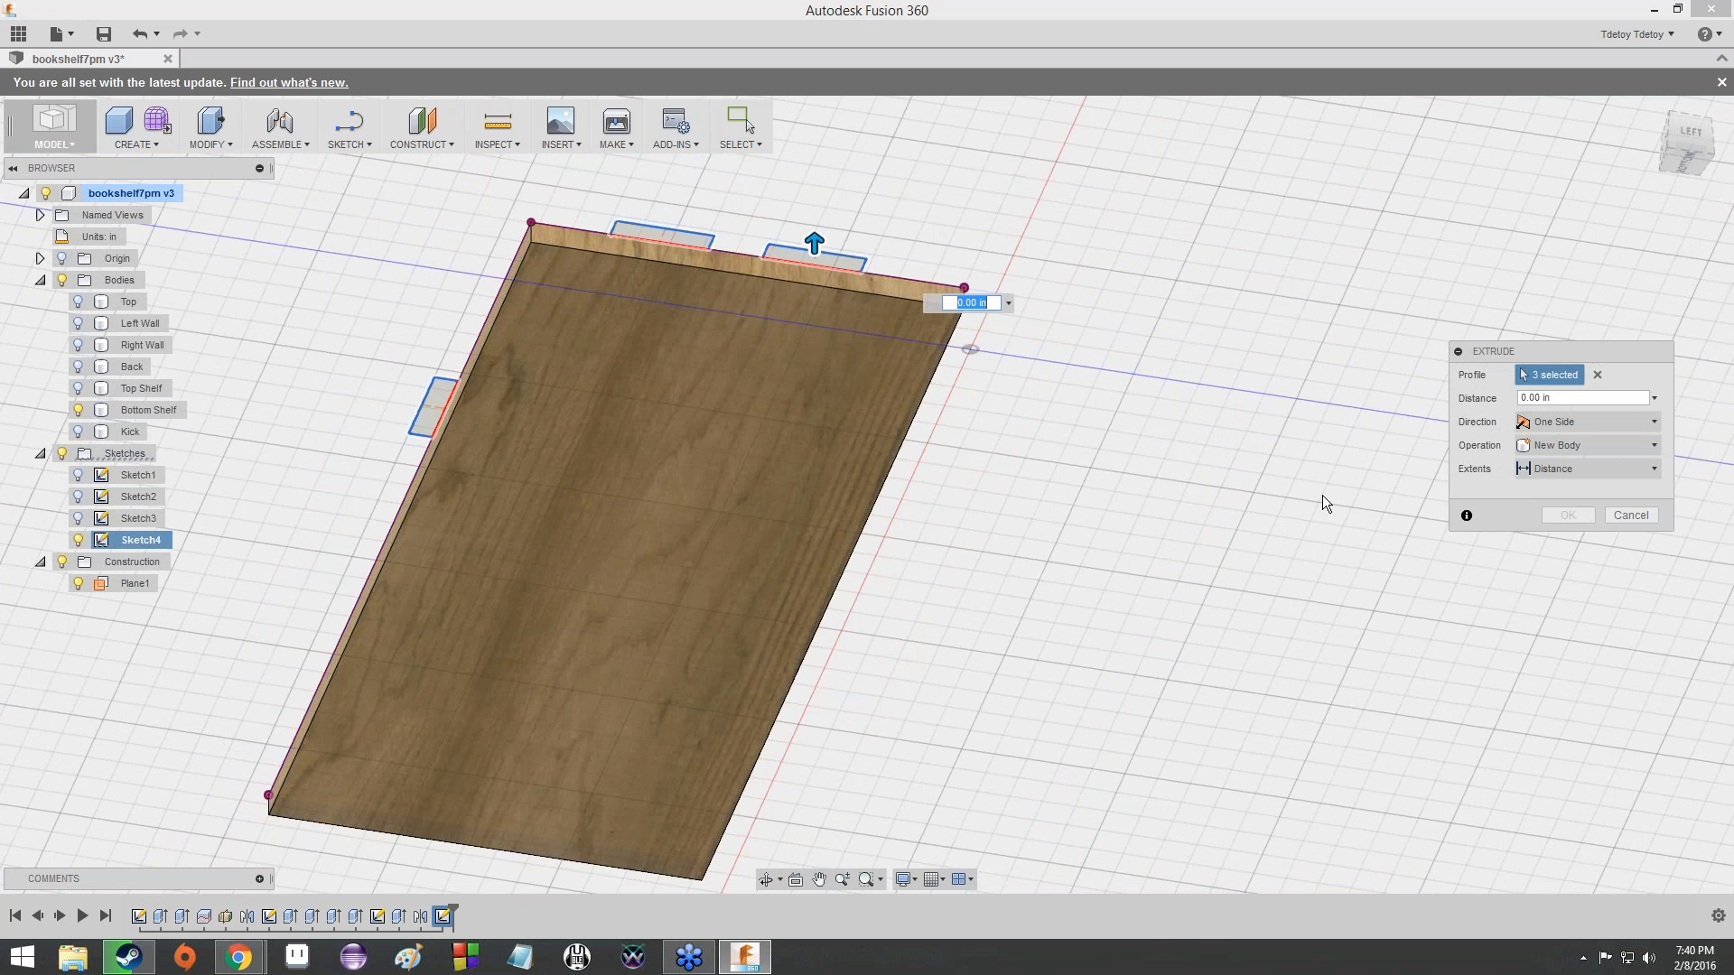
{"action": "left_click", "coordinate": [1553, 467]}
{"action": "left_click", "coordinate": [1562, 508]}
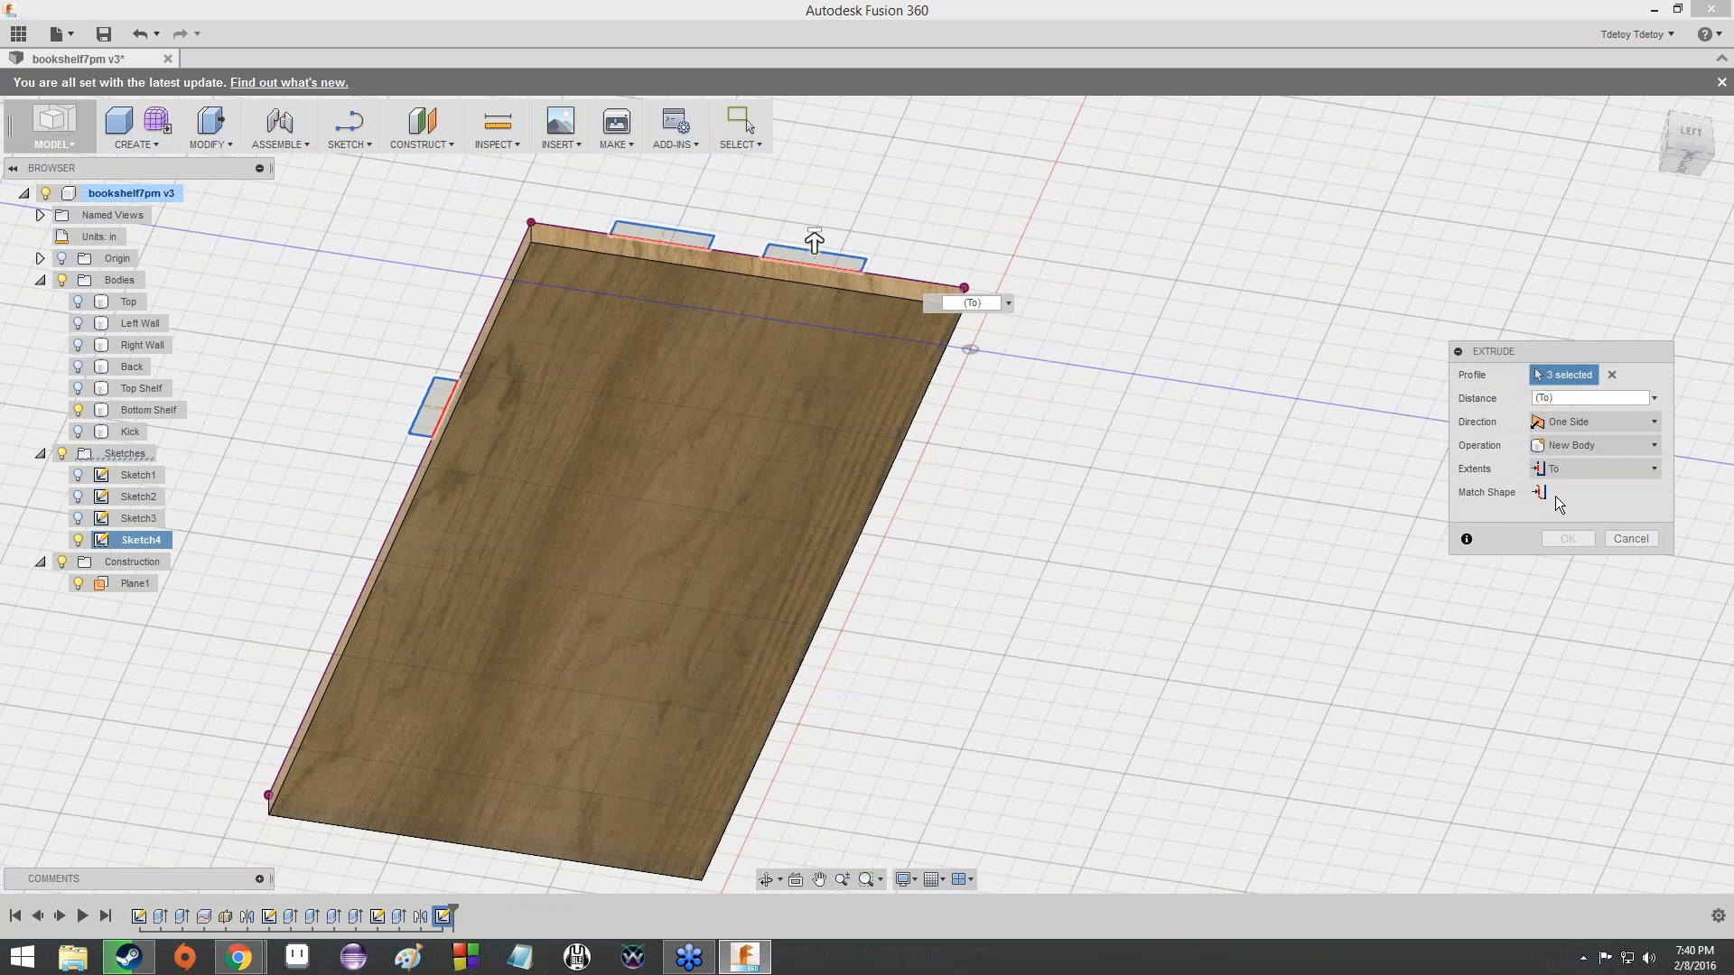
{"action": "left_click", "coordinate": [785, 429]}
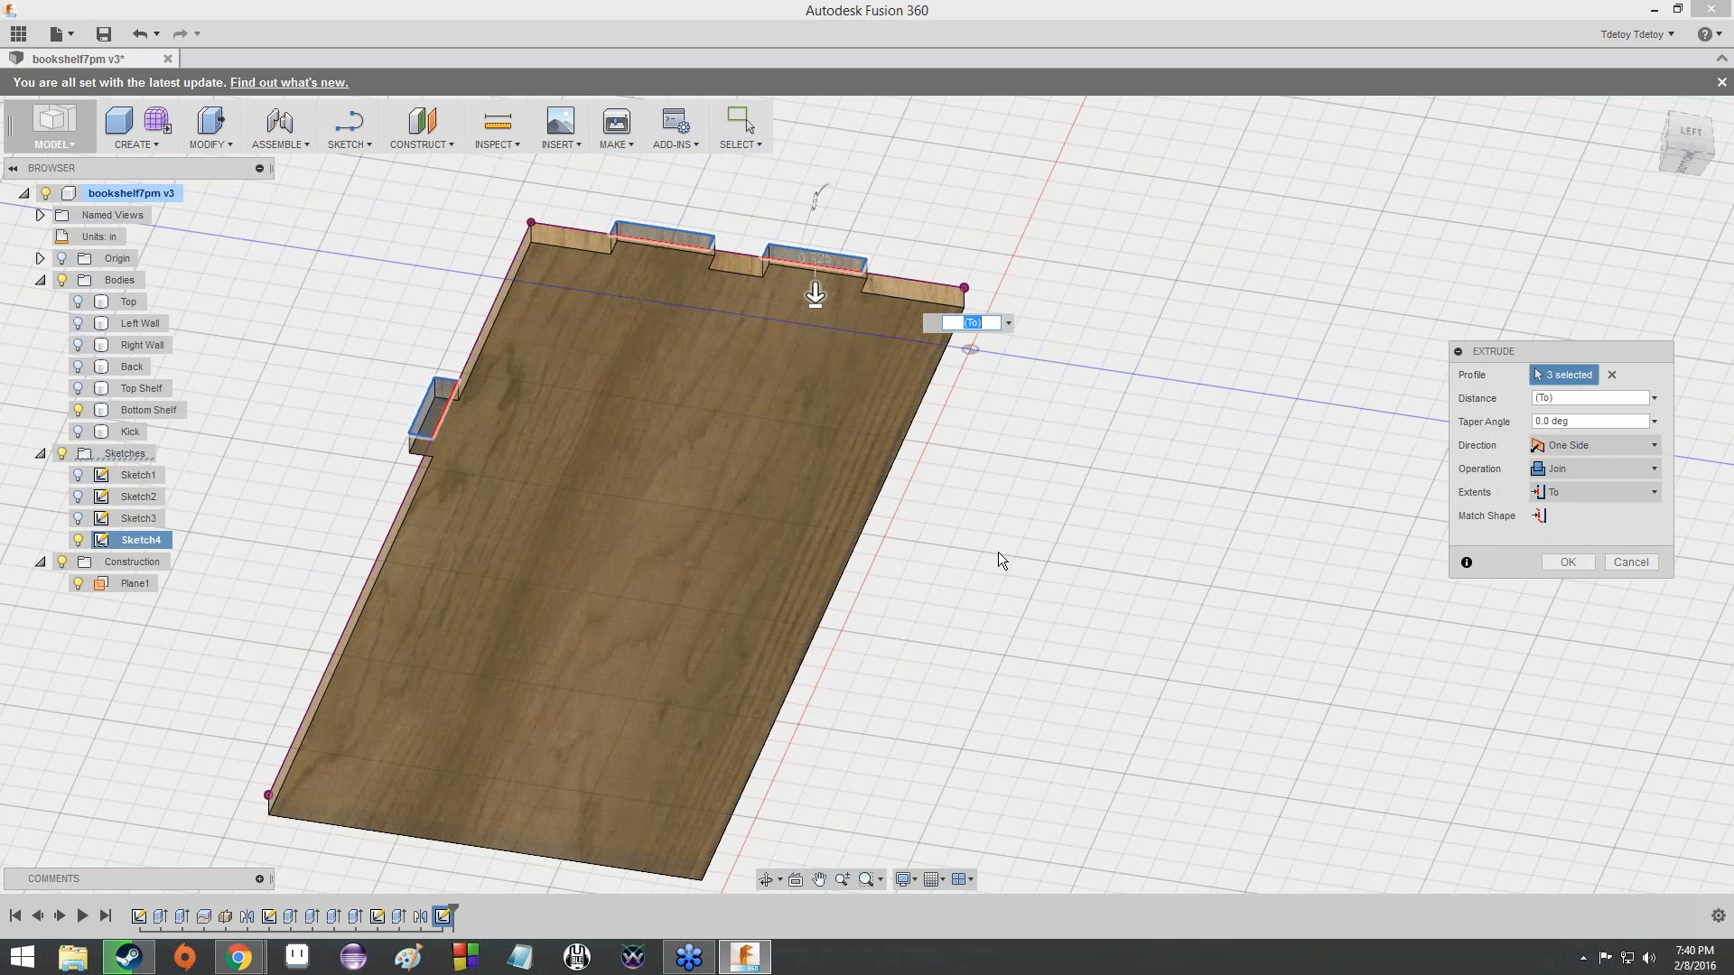
- Set the extrusion's operation to New Body and create the three tabs as separate bodies
{"action": "left_click", "coordinate": [1596, 469]}
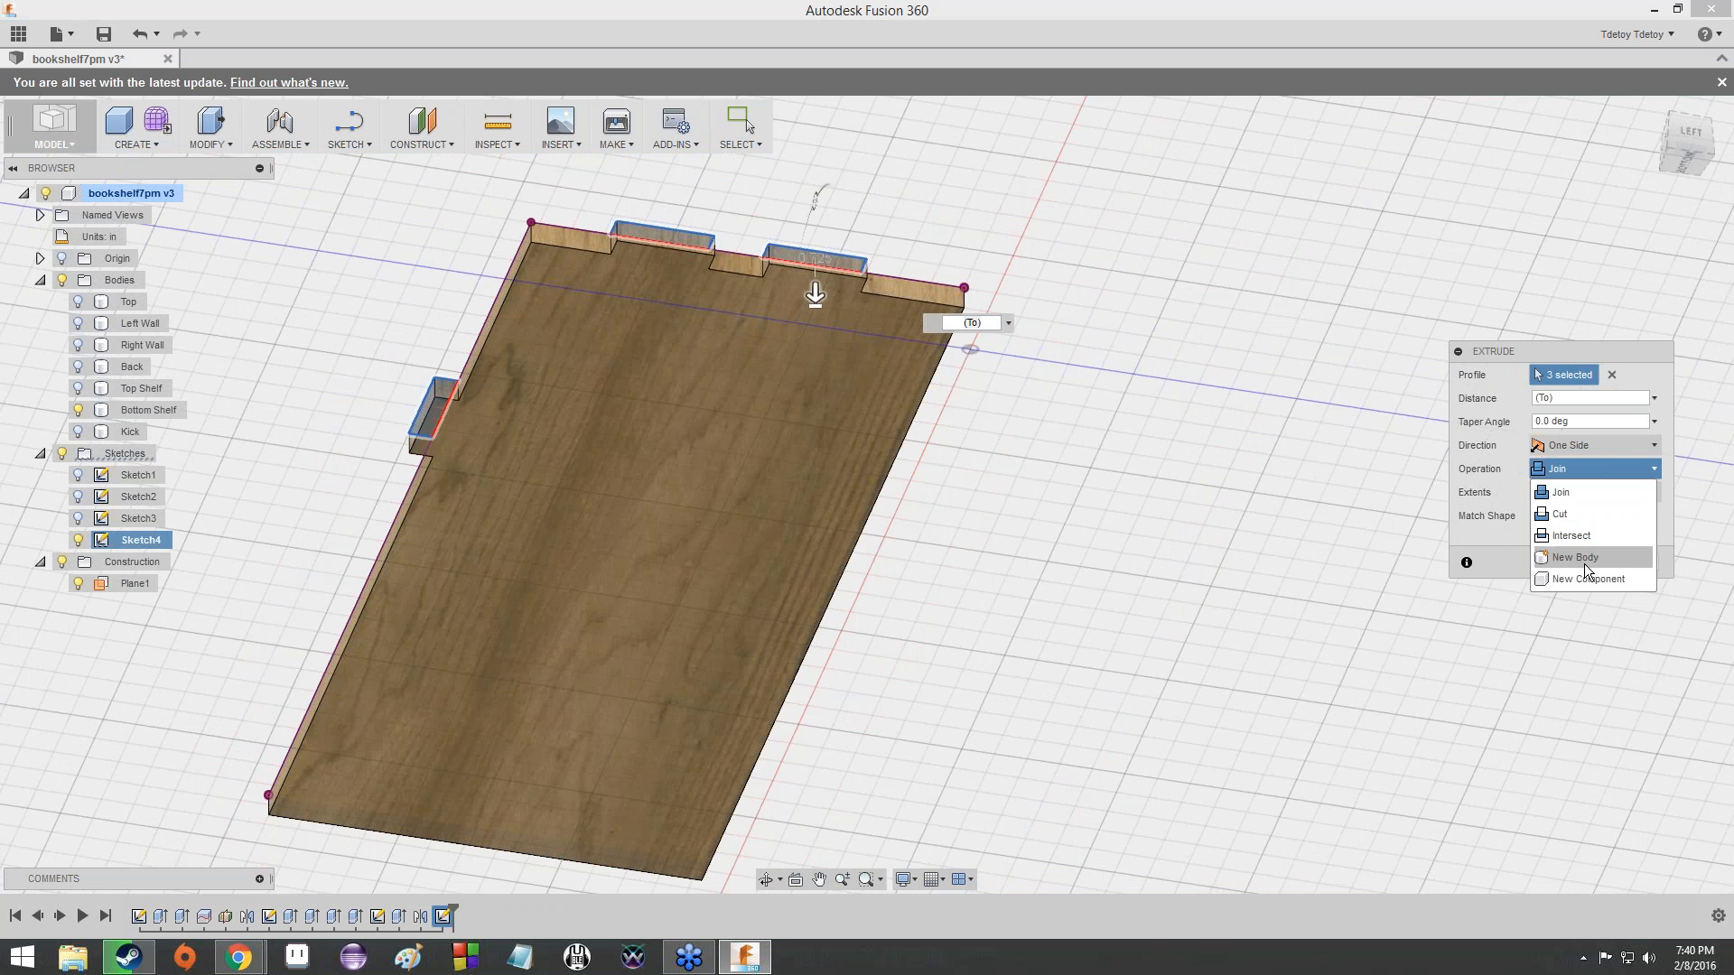
{"action": "left_click", "coordinate": [1573, 558]}
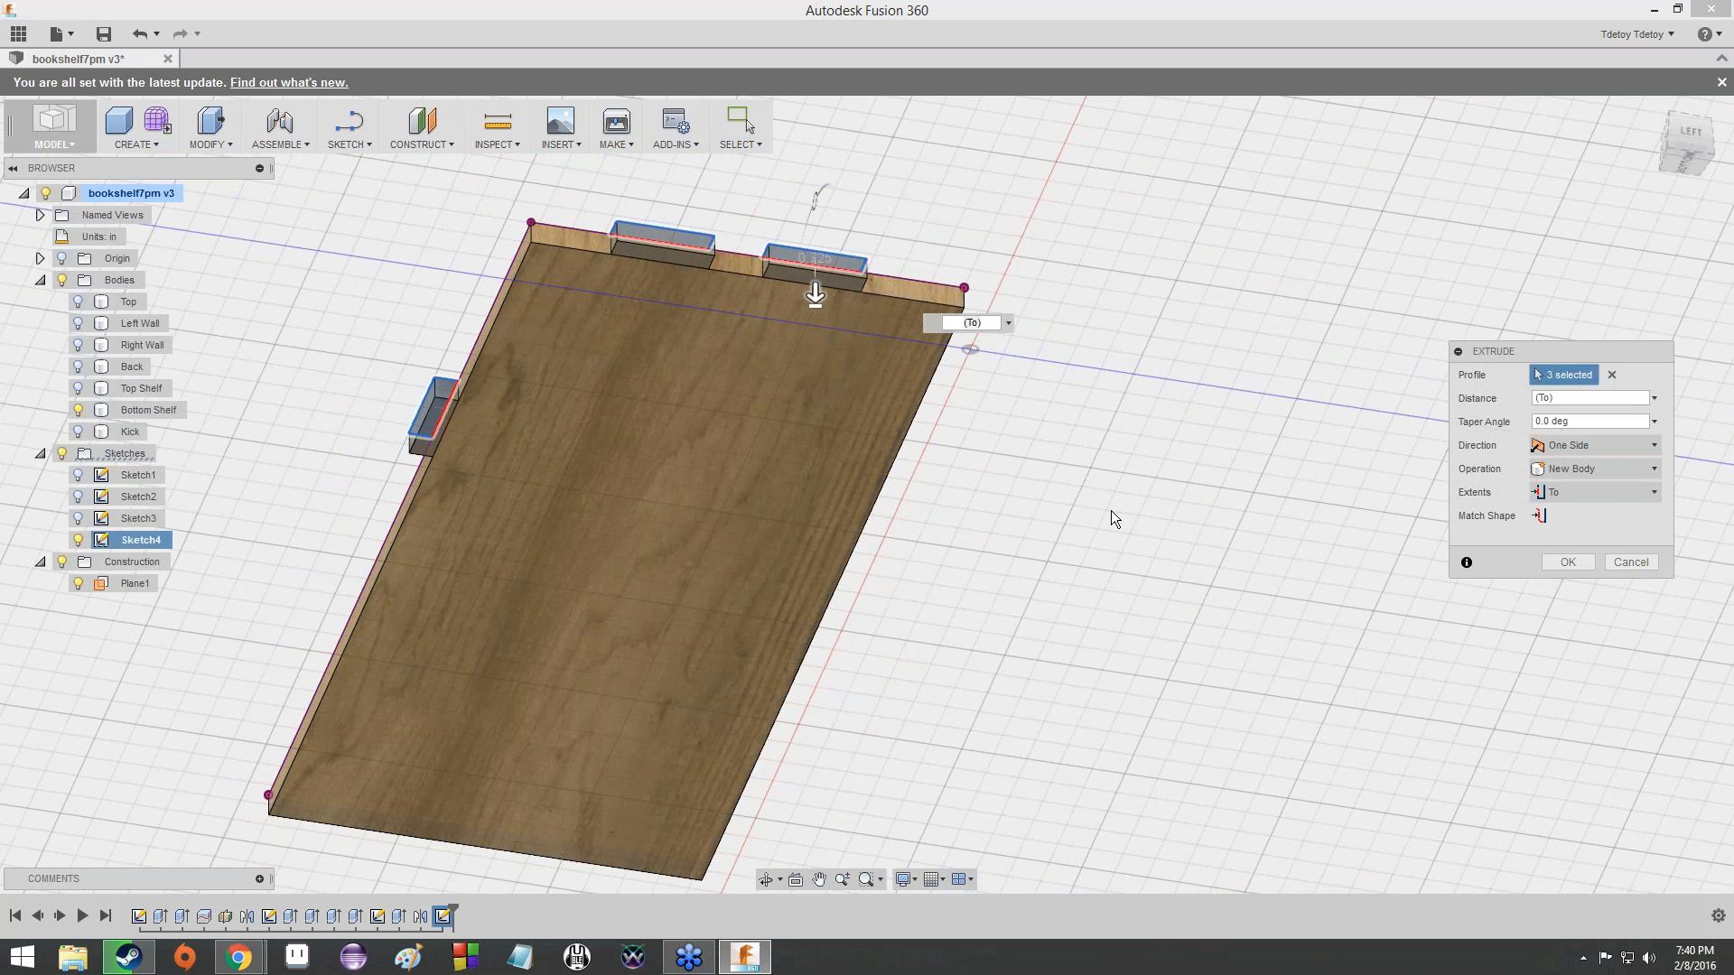
{"action": "middle_click_drag", "start_coordinate": [1111, 511], "coordinate": [1036, 435], "text": "shift"}
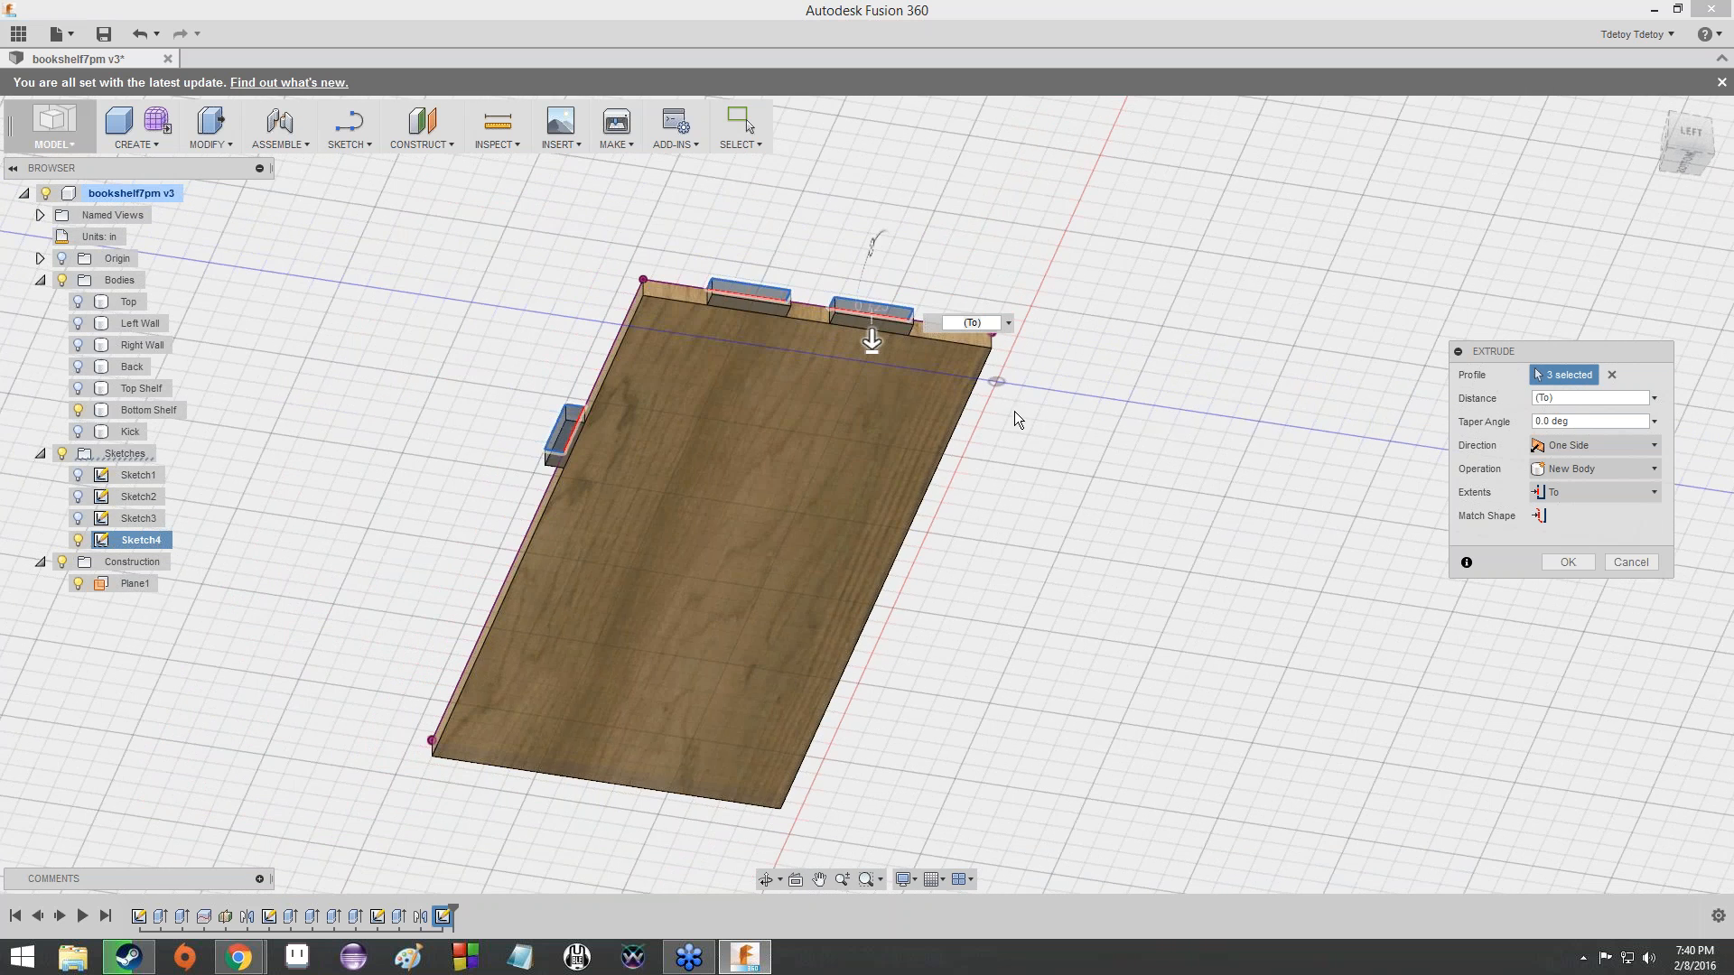
{"action": "scroll", "coordinate": [1014, 414], "scroll_direction": "up", "scroll_amount": 4}
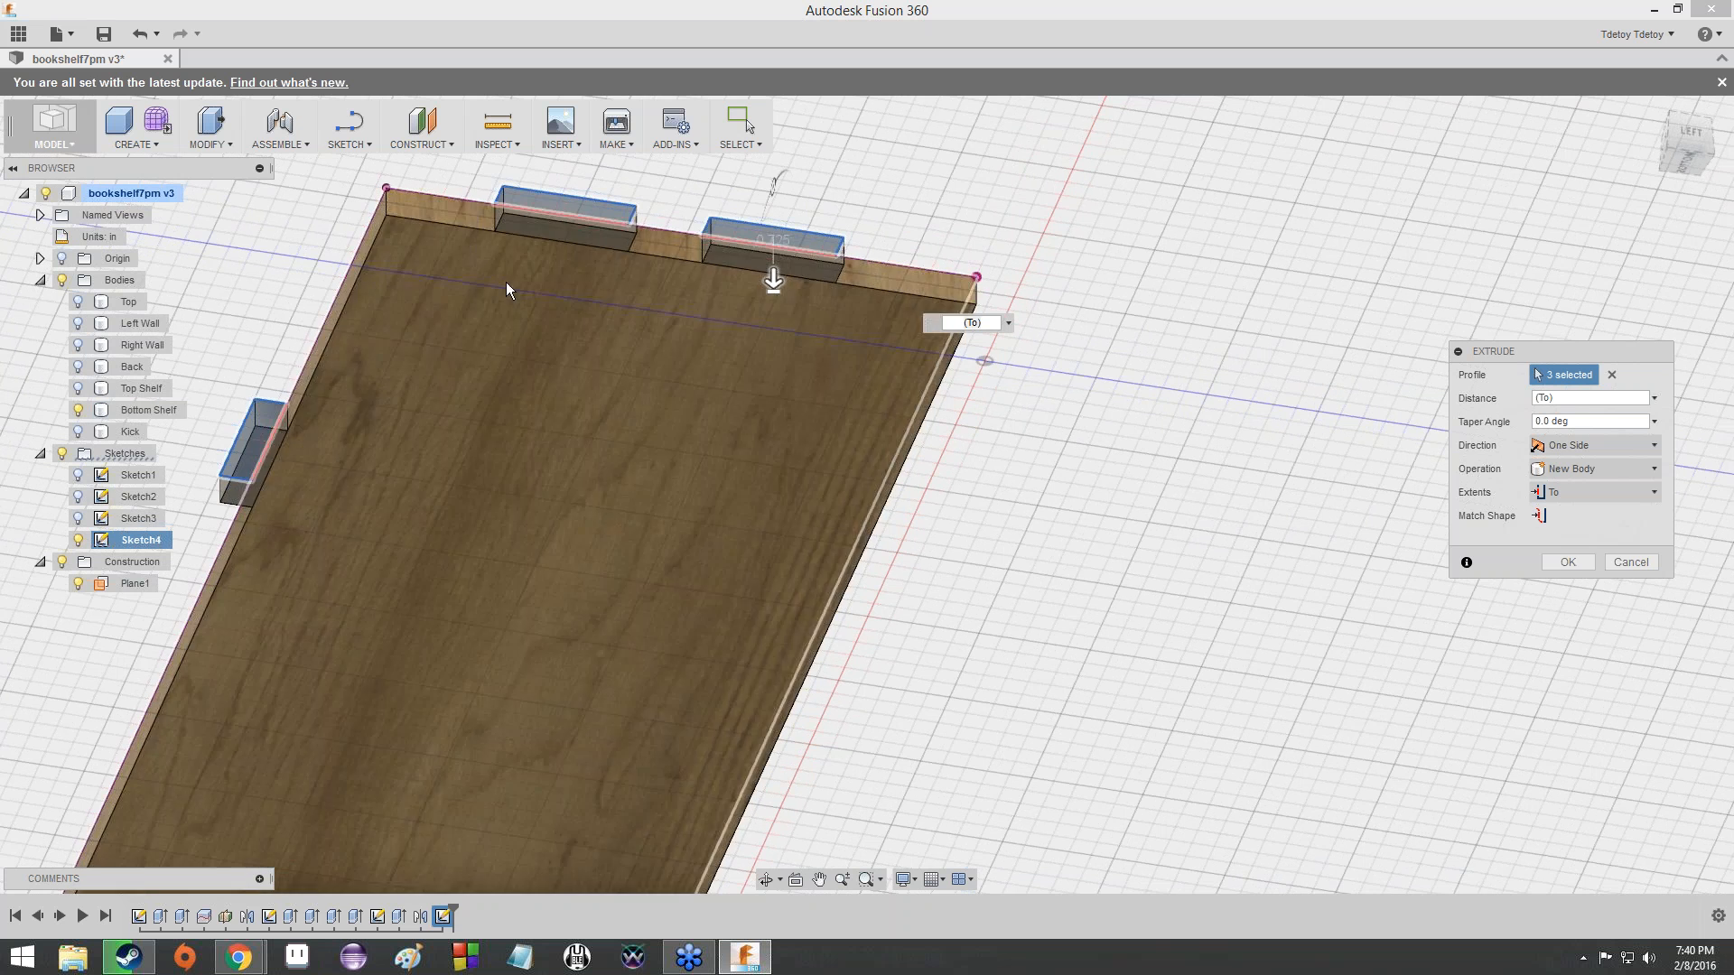
{"action": "scroll", "coordinate": [755, 258], "scroll_direction": "up", "scroll_amount": 5}
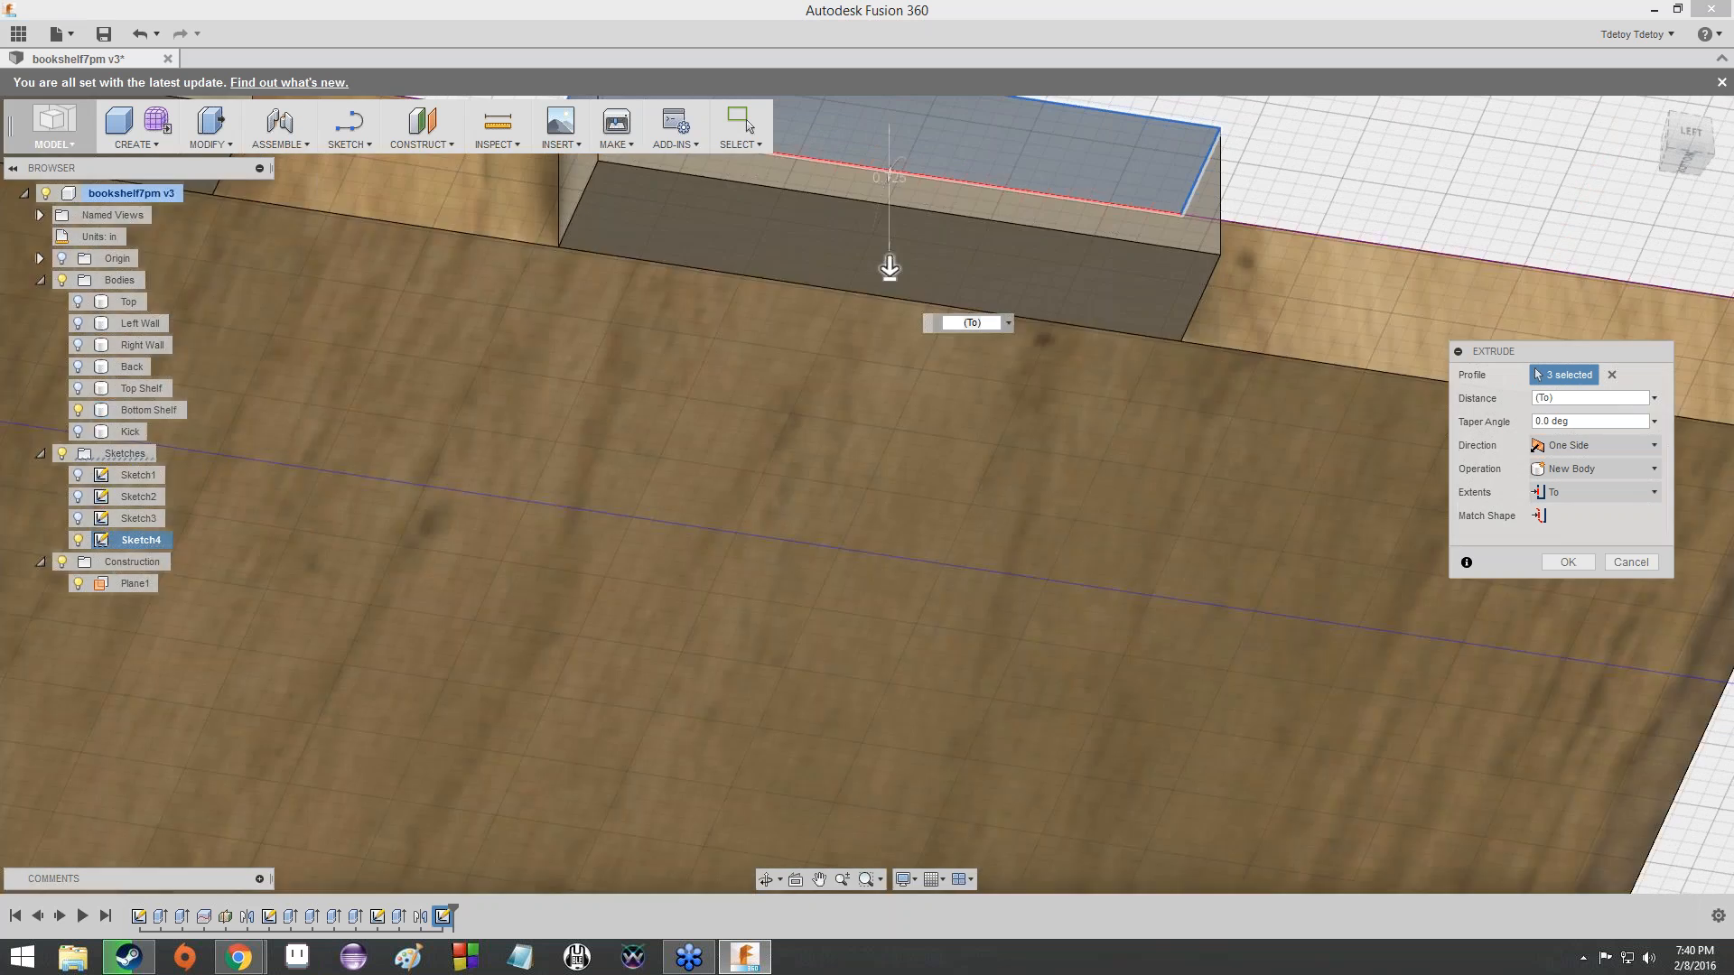
{"action": "scroll", "coordinate": [975, 295], "scroll_direction": "down", "scroll_amount": 8}
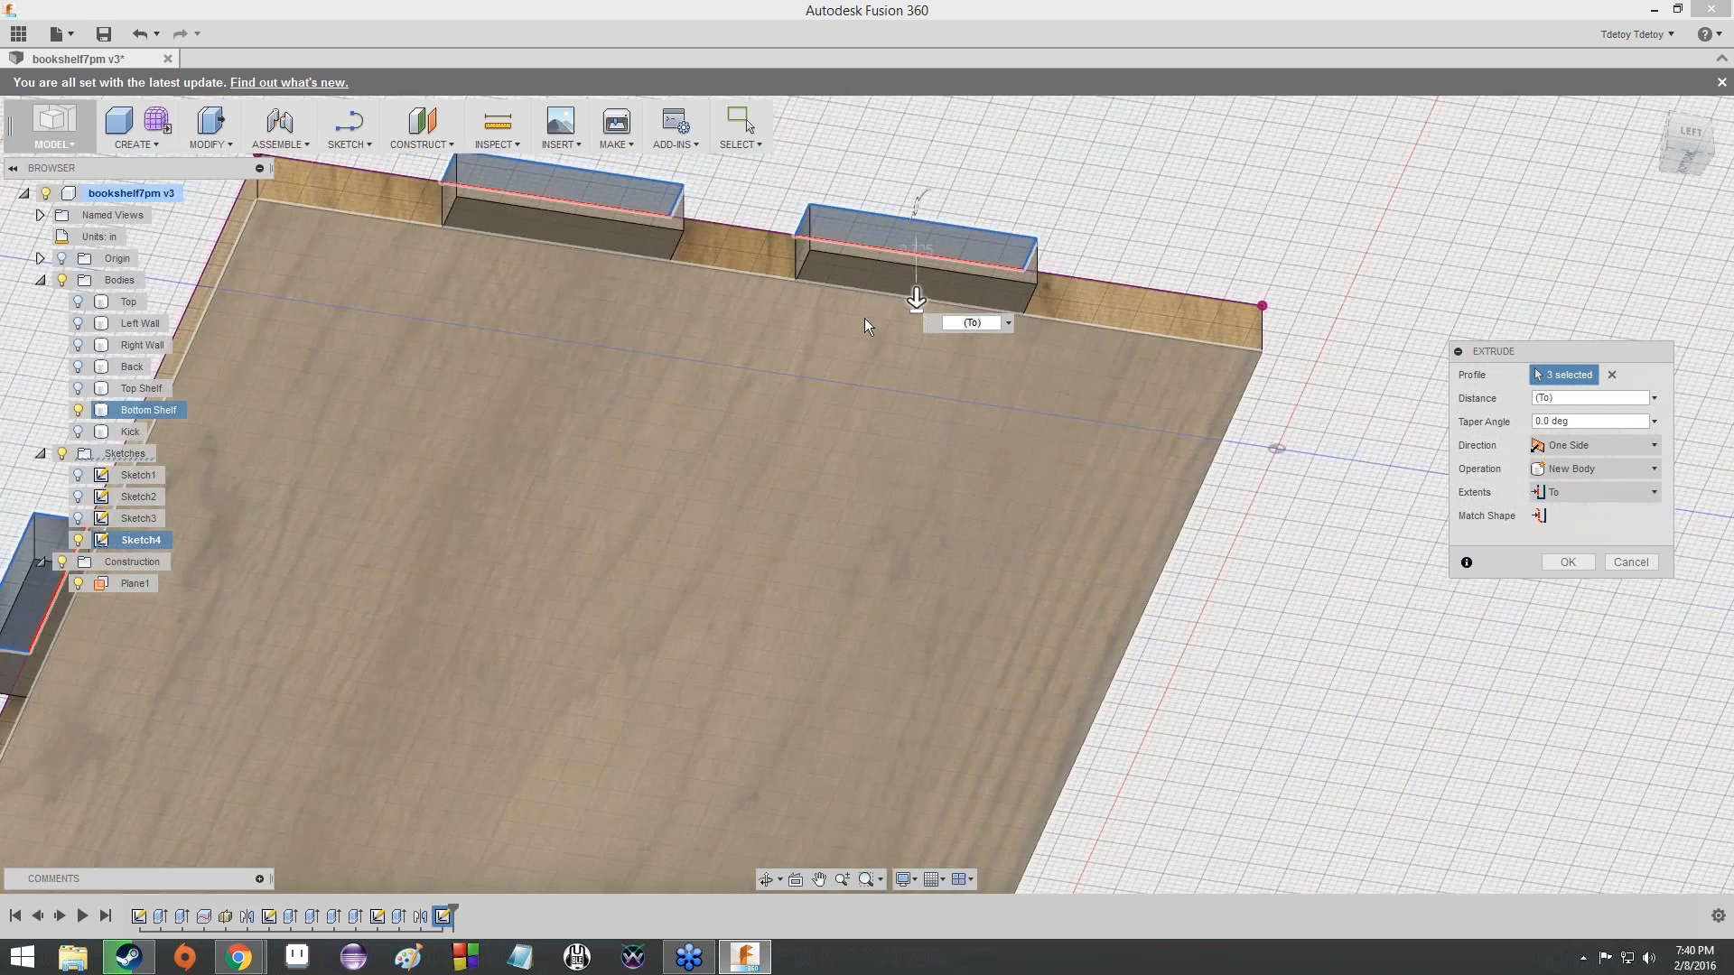
{"action": "scroll", "coordinate": [848, 335], "scroll_direction": "up", "scroll_amount": 2}
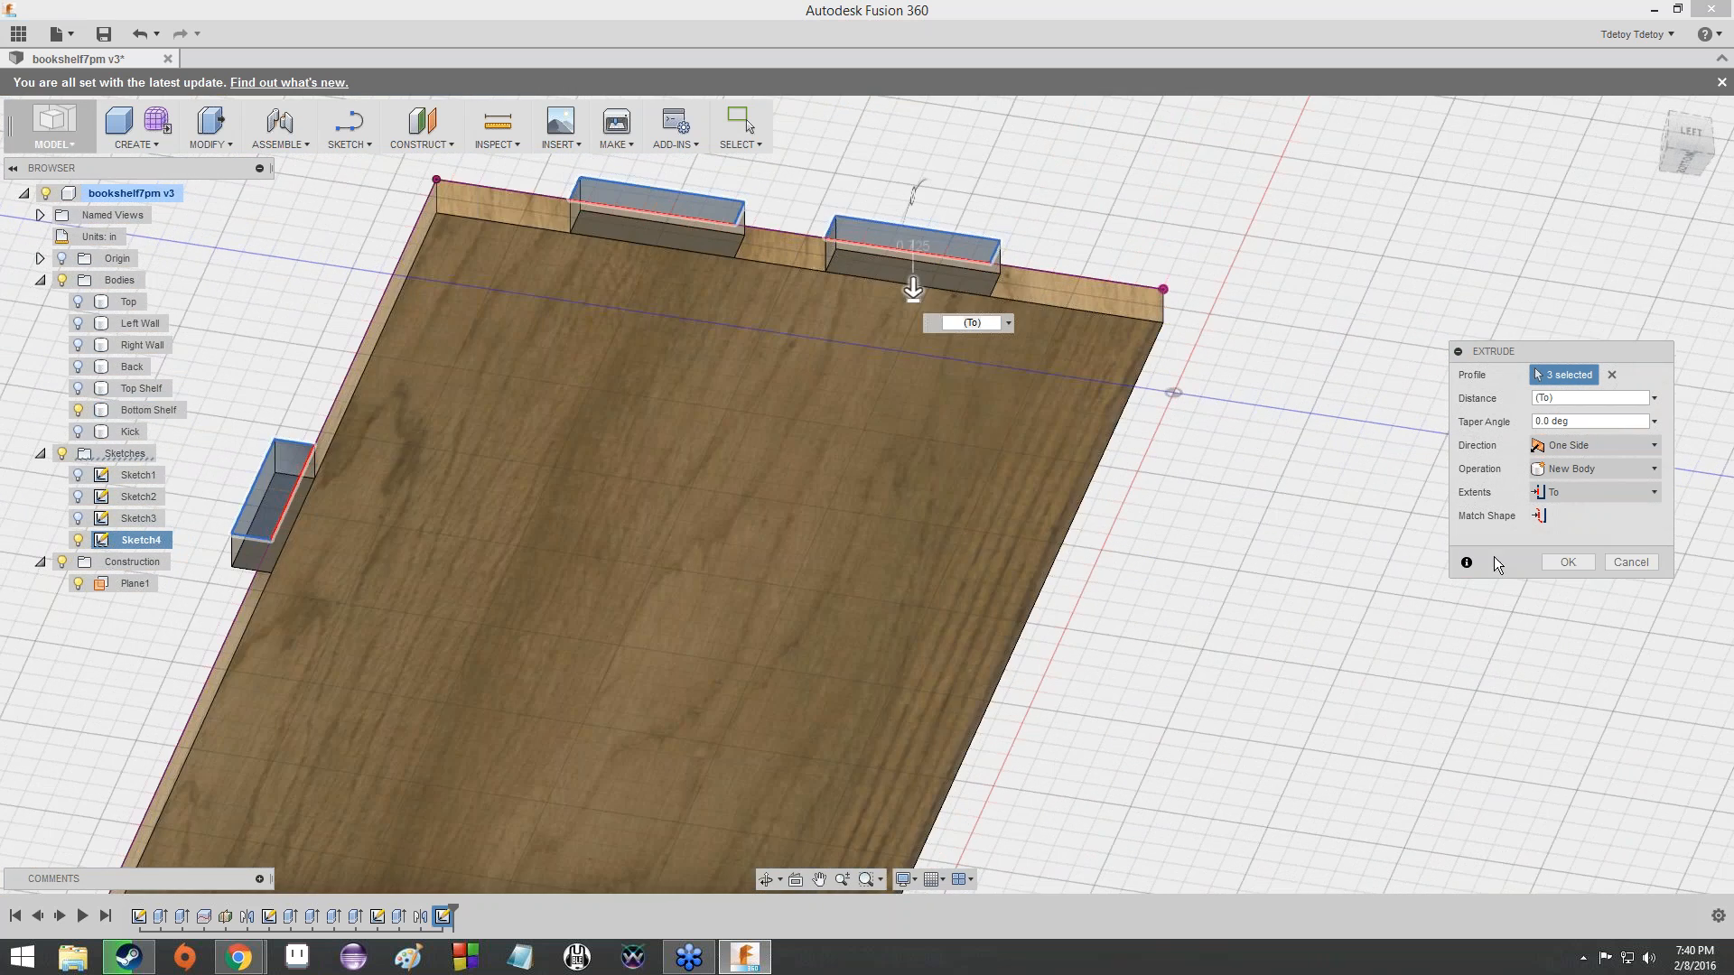
{"action": "left_click", "coordinate": [1557, 567]}
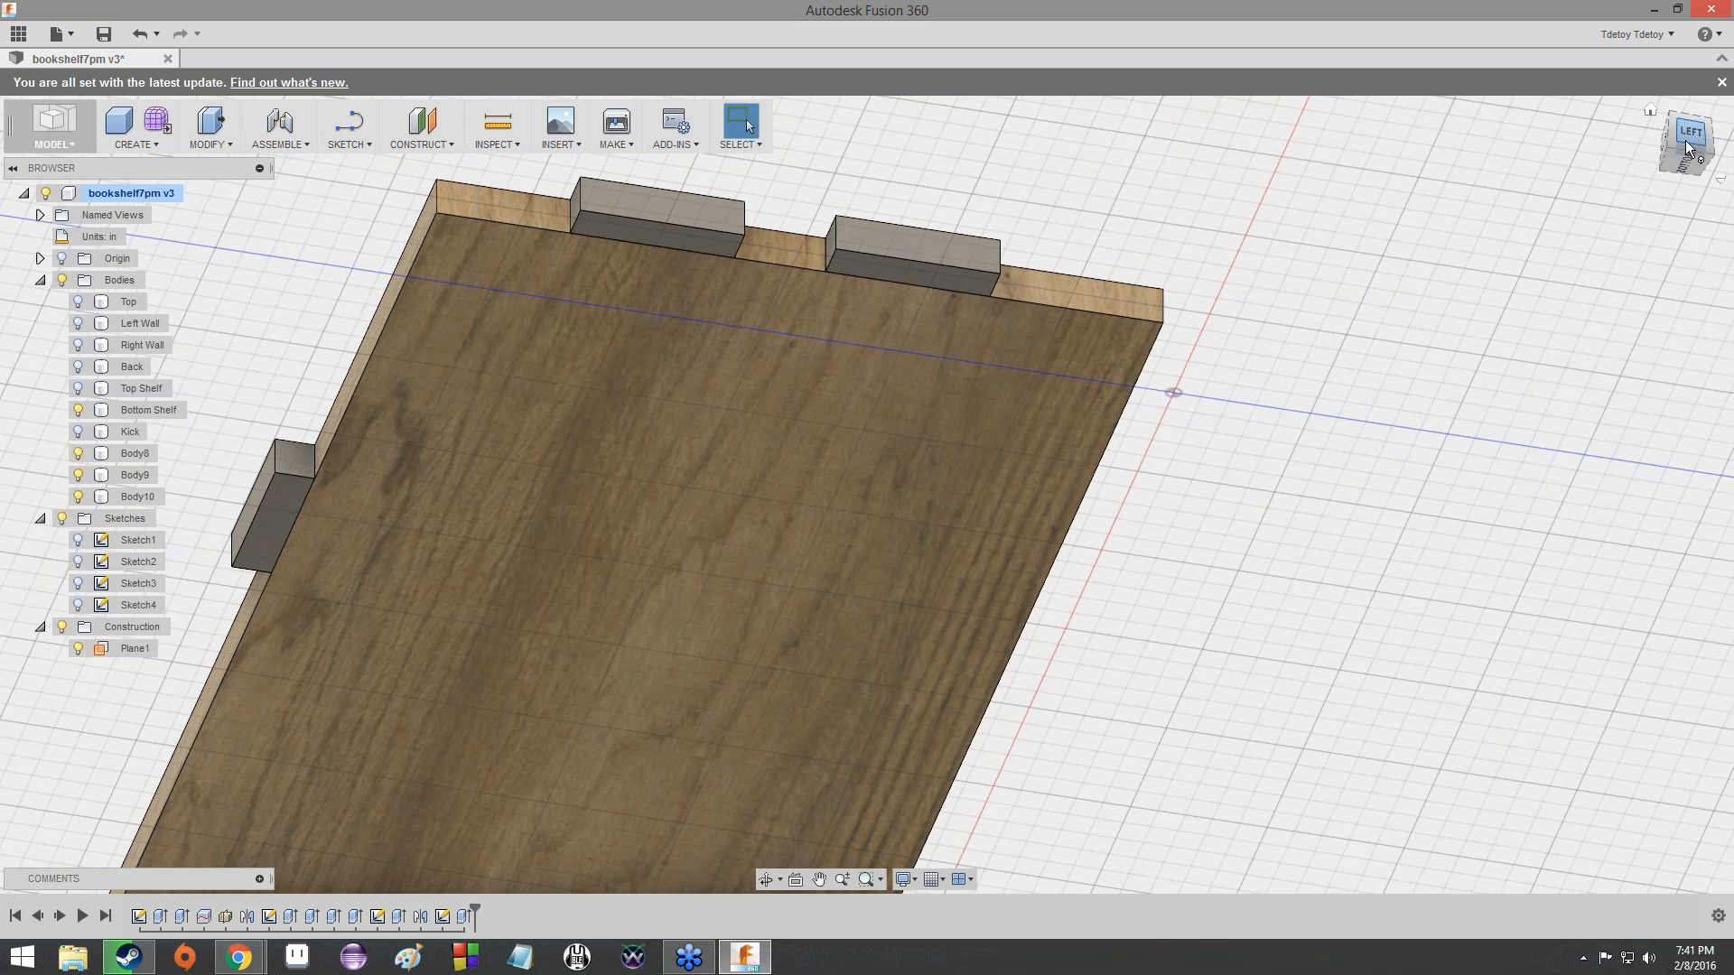
- Examine the Bottom Shelf and its three new tab bodies from above
{"action": "left_click_drag", "start_coordinate": [1687, 143], "coordinate": [1682, 307]}
{"action": "scroll", "coordinate": [578, 425], "scroll_direction": "down", "scroll_amount": 5}
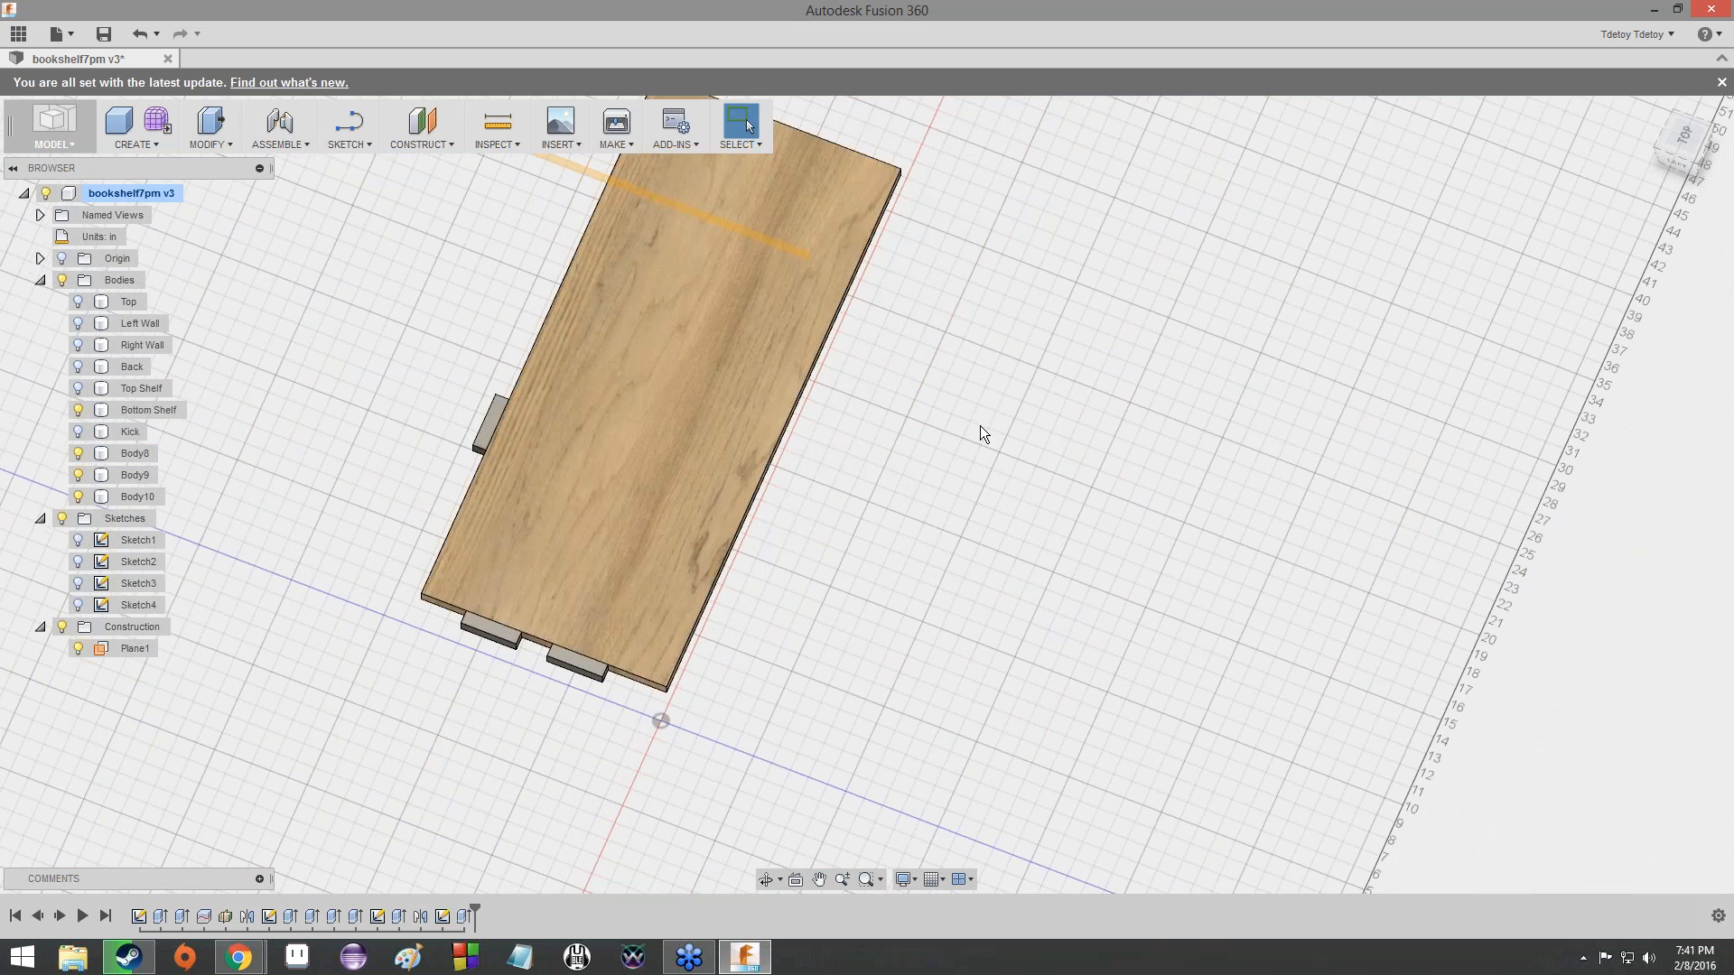
{"action": "middle_click_drag", "start_coordinate": [979, 425], "coordinate": [903, 533], "text": "shift"}
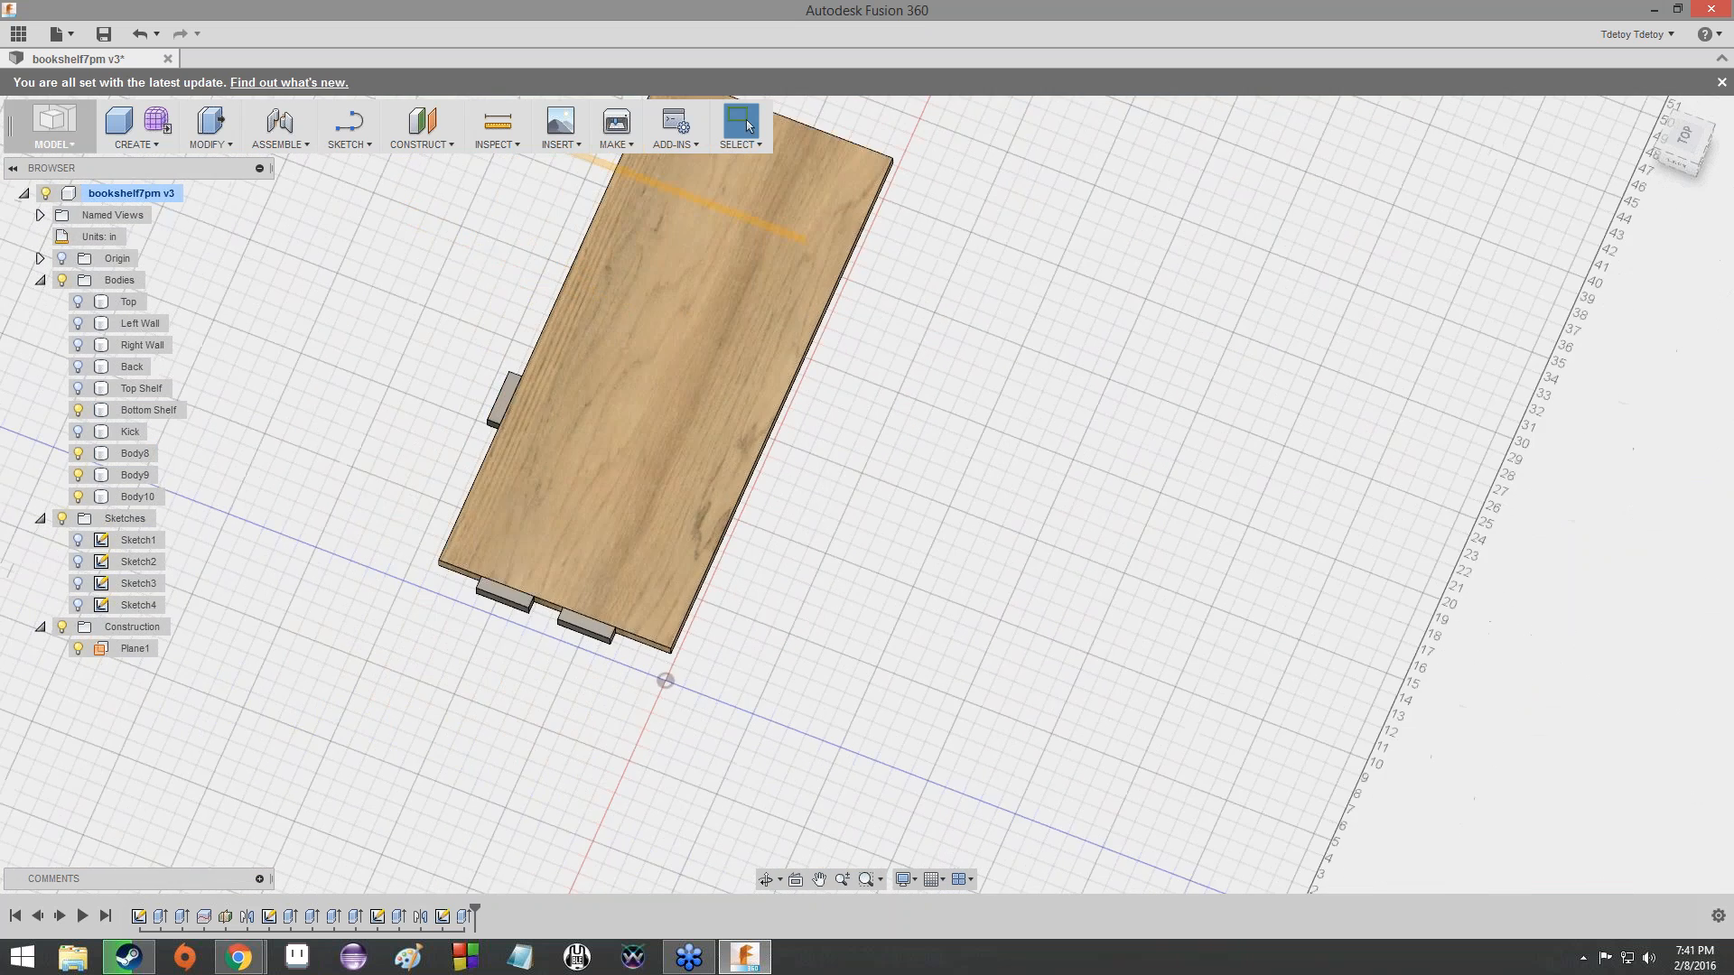
{"action": "scroll", "coordinate": [962, 408], "scroll_direction": "up", "scroll_amount": 3}
{"action": "scroll", "coordinate": [962, 408], "scroll_direction": "down", "scroll_amount": 5}
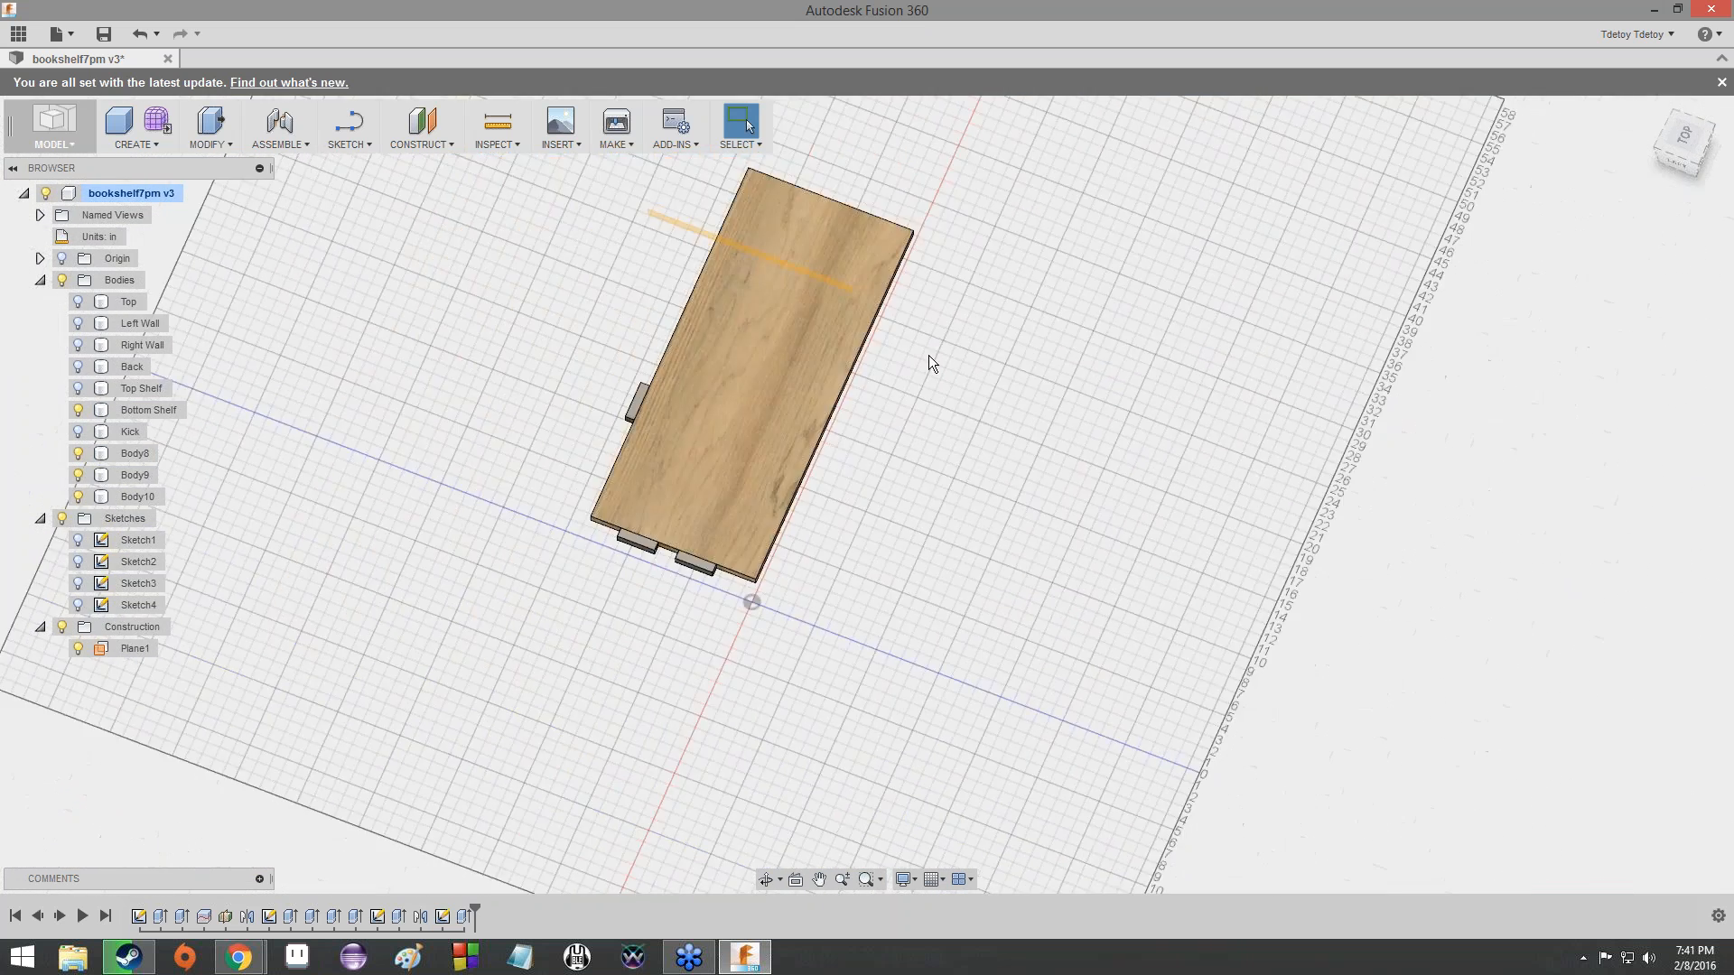
{"action": "scroll", "coordinate": [945, 320], "scroll_direction": "down", "scroll_amount": 4}
{"action": "scroll", "coordinate": [840, 515], "scroll_direction": "up", "scroll_amount": 6}
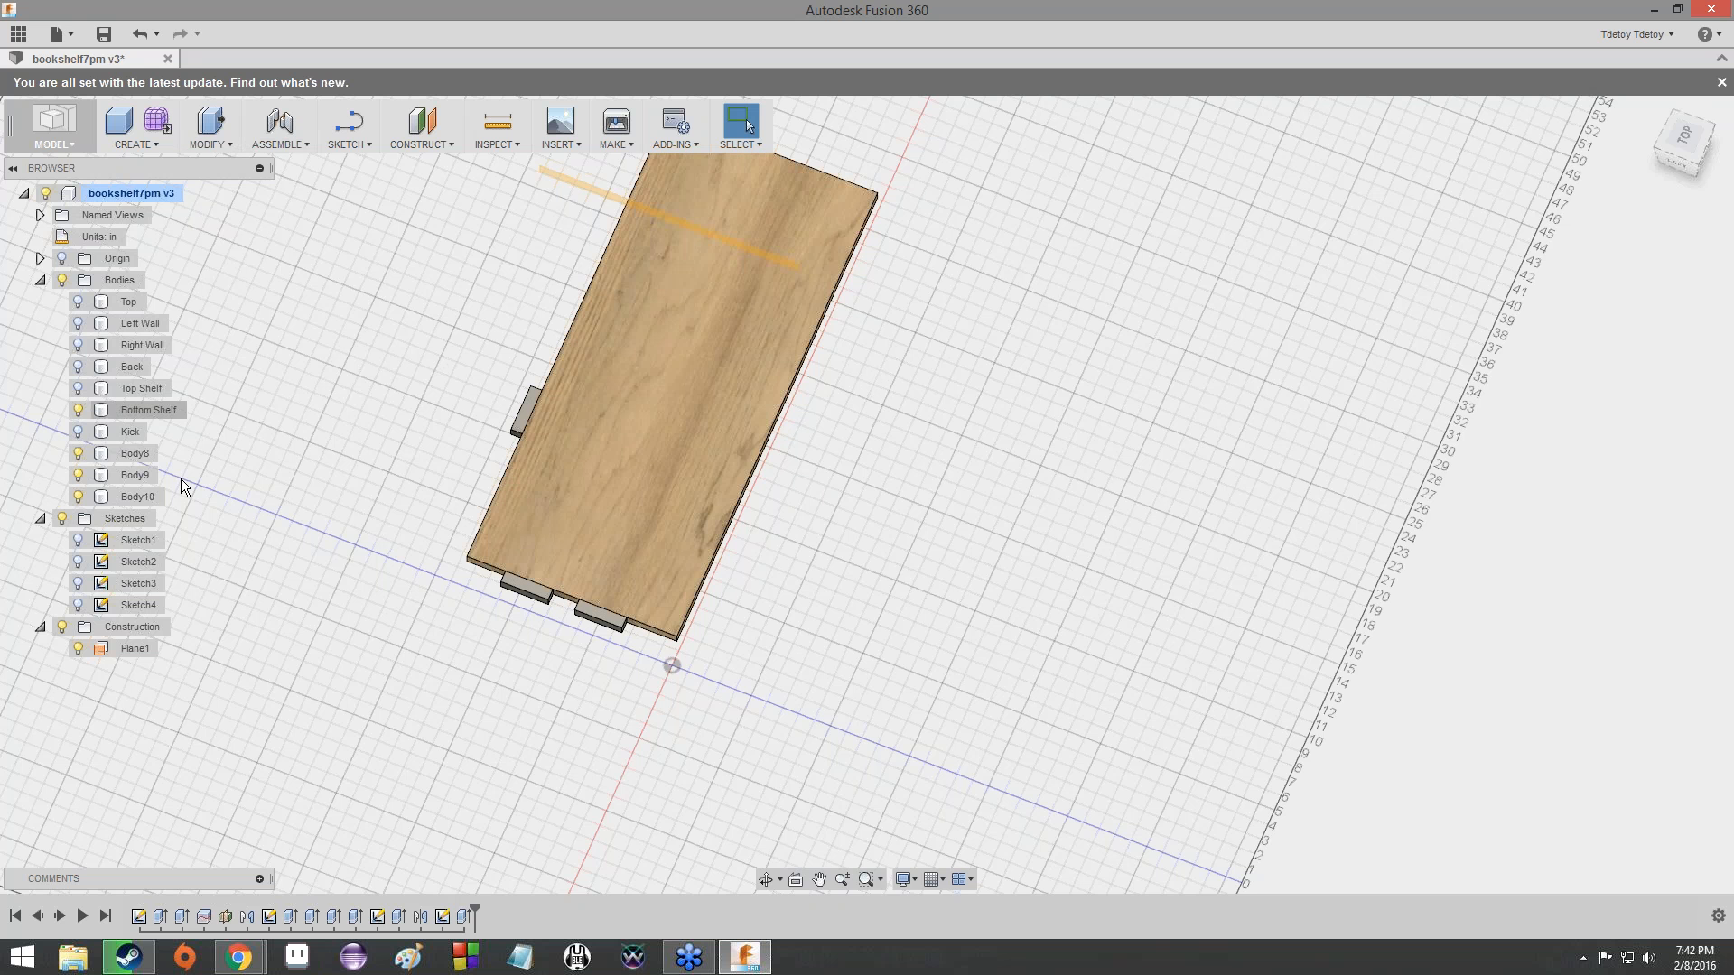
- Reopen Sketch4 and check the formula that positions the front-most left-edge tab's midline from the shelf's front corner
{"action": "double_click", "coordinate": [127, 602]}
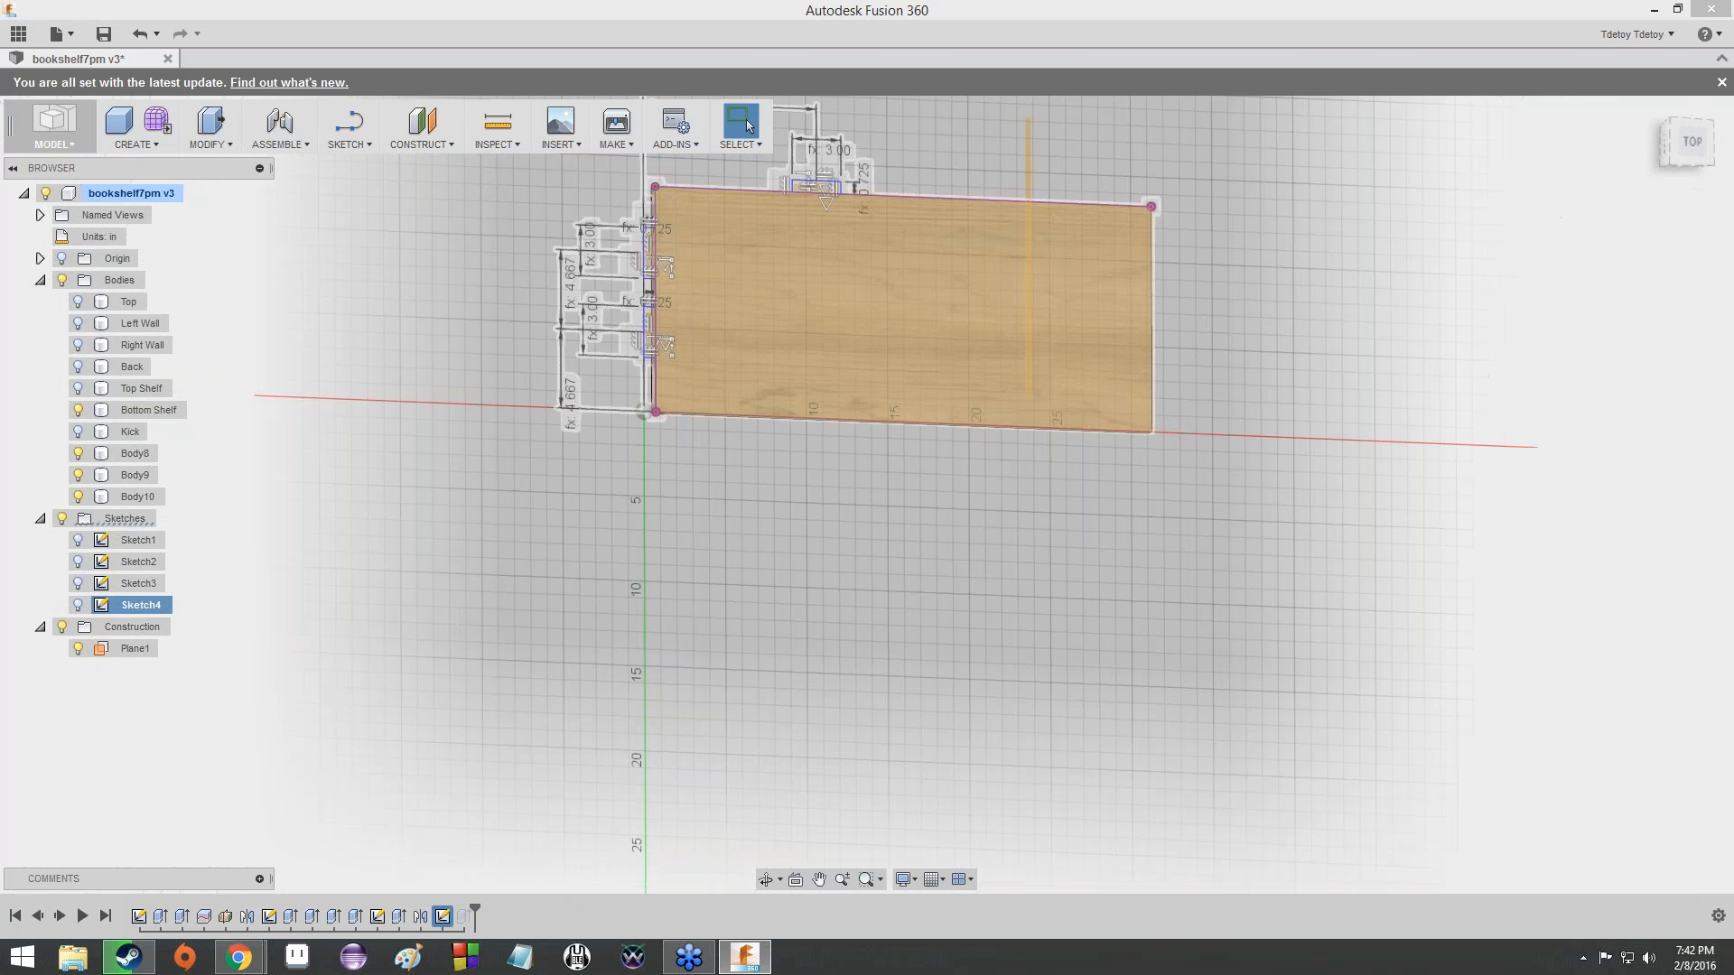
{"action": "scroll", "coordinate": [766, 370], "scroll_direction": "up", "scroll_amount": 3}
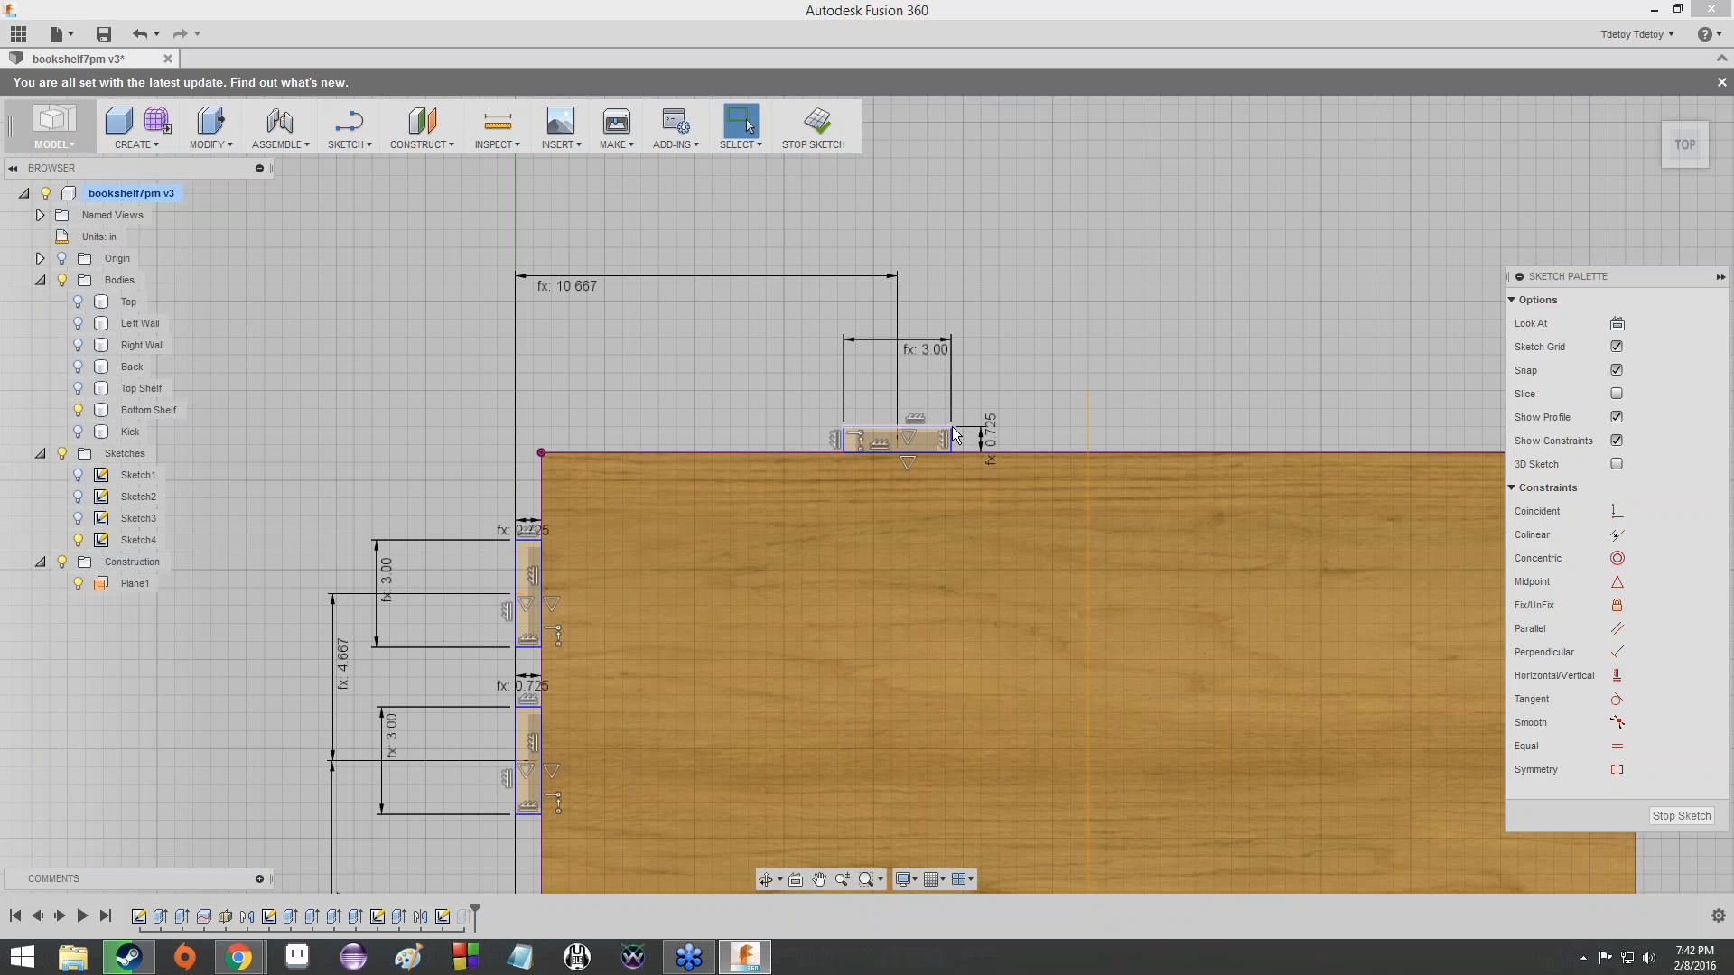
{"action": "scroll", "coordinate": [796, 562], "scroll_direction": "up", "scroll_amount": 5}
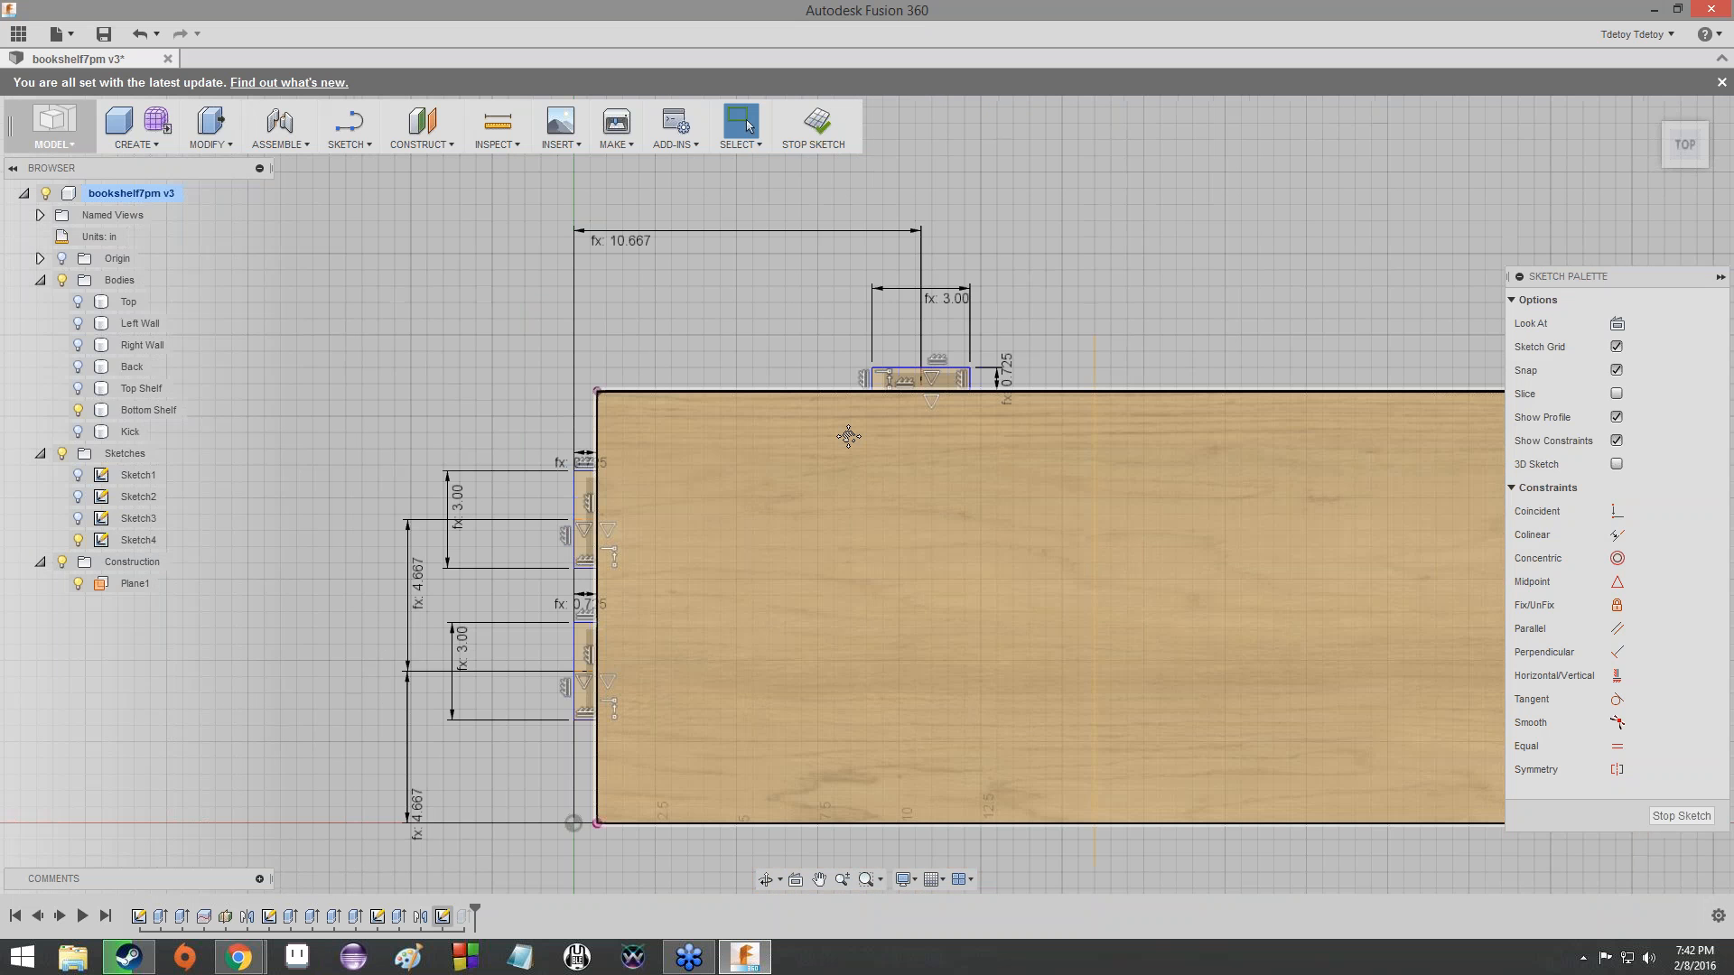
{"action": "scroll", "coordinate": [643, 752], "scroll_direction": "up", "scroll_amount": 3}
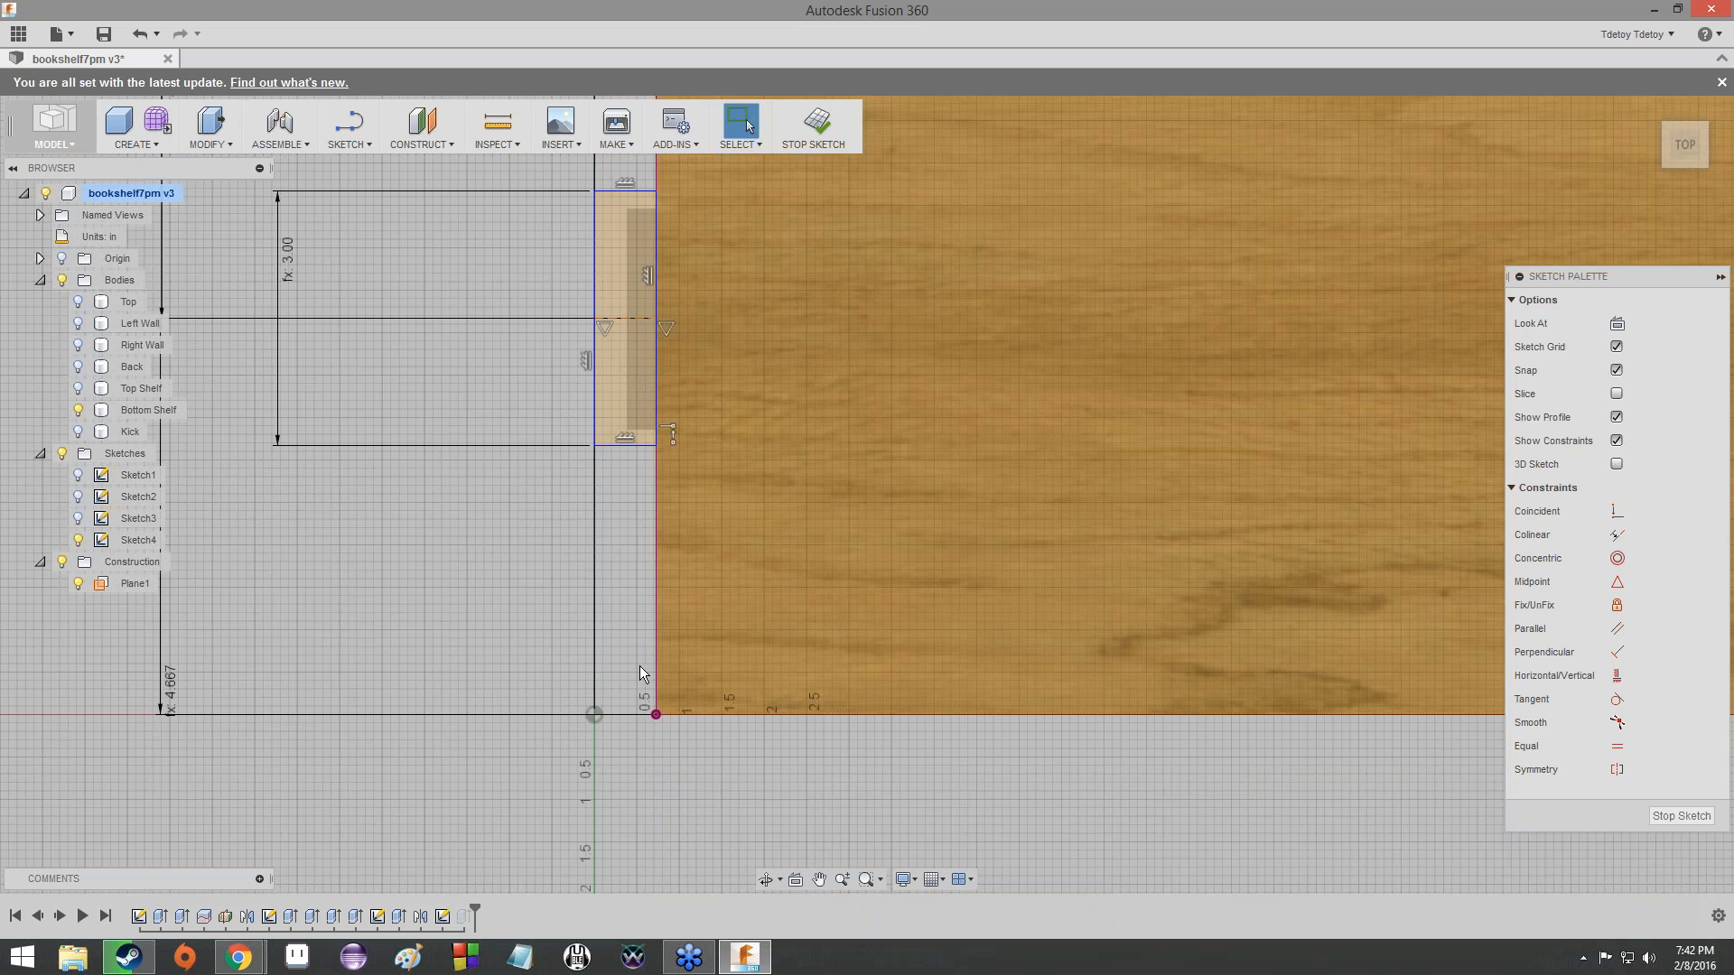
{"action": "scroll", "coordinate": [479, 434], "scroll_direction": "down", "scroll_amount": 1}
{"action": "middle_click_drag", "start_coordinate": [535, 409], "coordinate": [526, 508]}
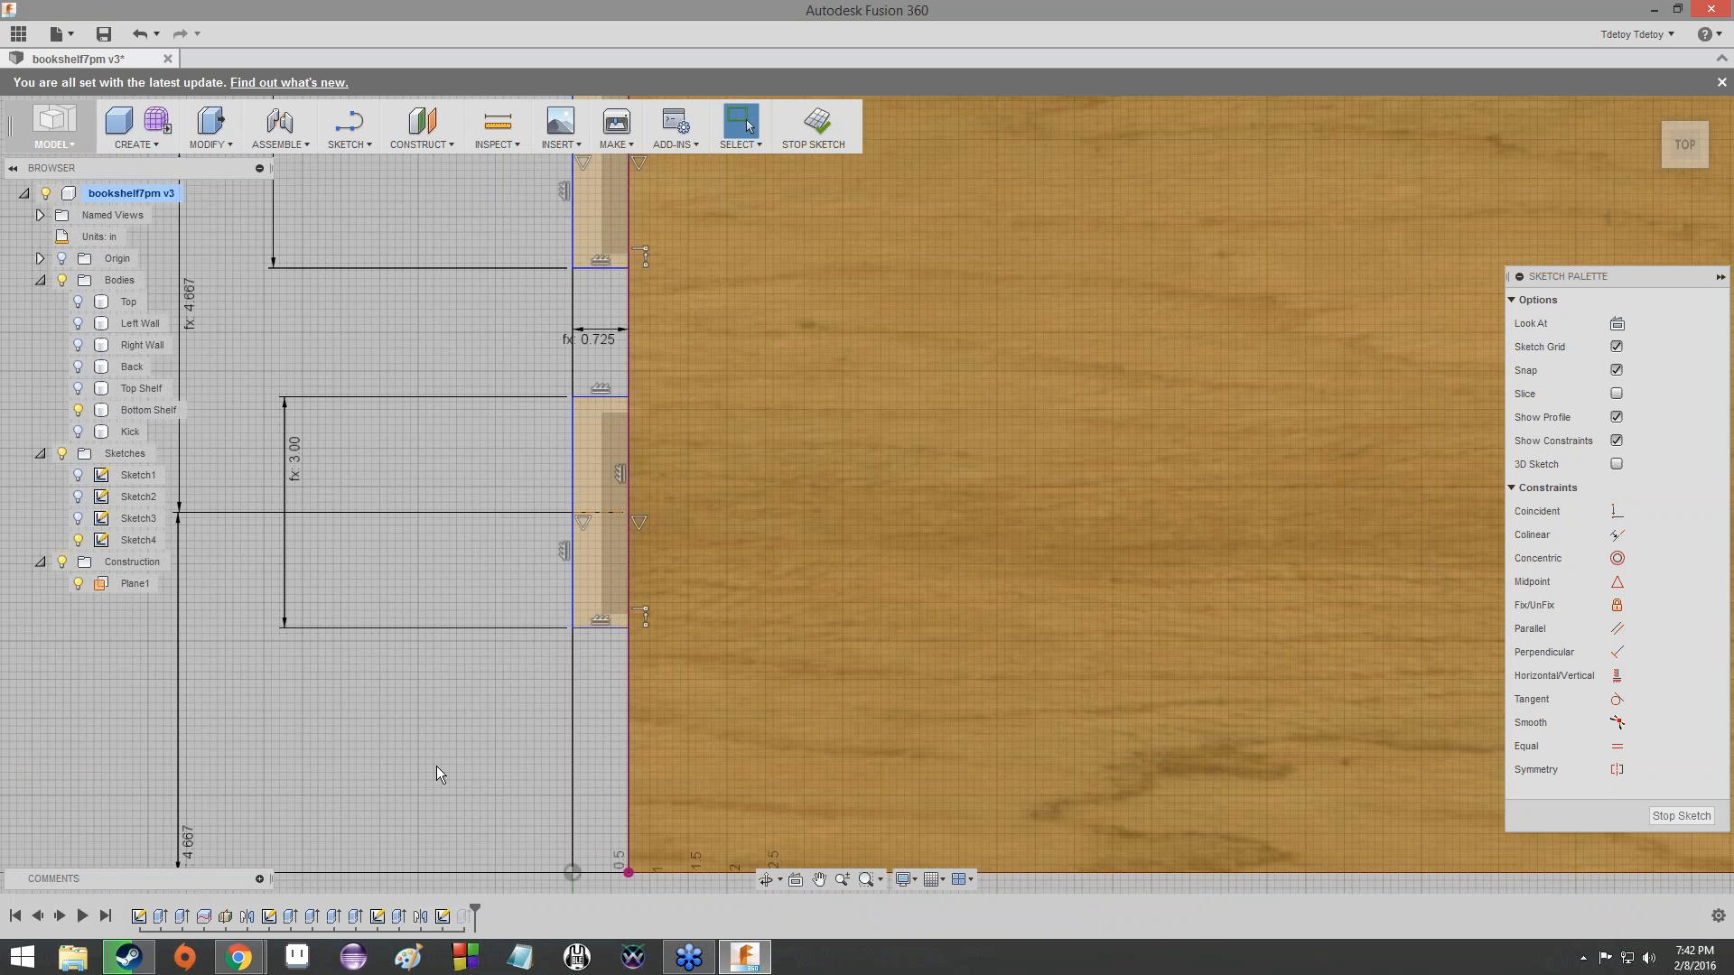
{"action": "middle_click_drag", "start_coordinate": [192, 840], "coordinate": [372, 697]}
{"action": "double_click", "coordinate": [372, 697]}
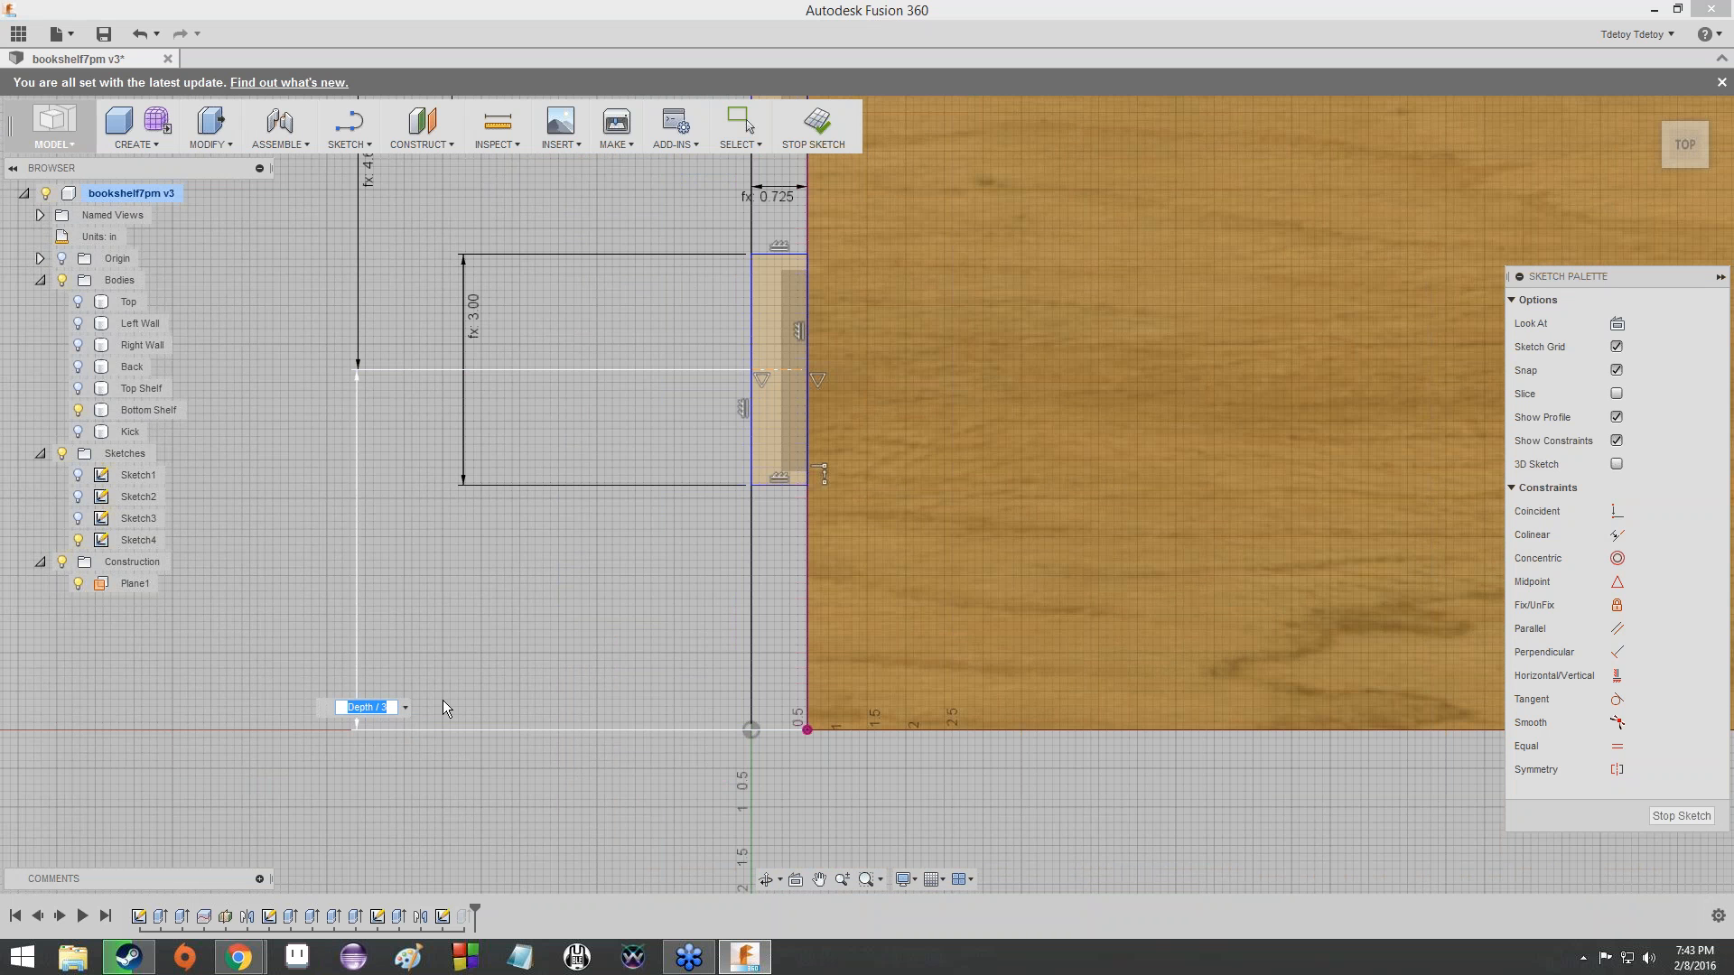
{"action": "key", "text": "Return"}
- Check the formula for the distance between the midlines of the two left-edge tabs
{"action": "middle_click_drag", "start_coordinate": [996, 428], "coordinate": [878, 745]}
{"action": "scroll", "coordinate": [877, 744], "scroll_direction": "down", "scroll_amount": 1}
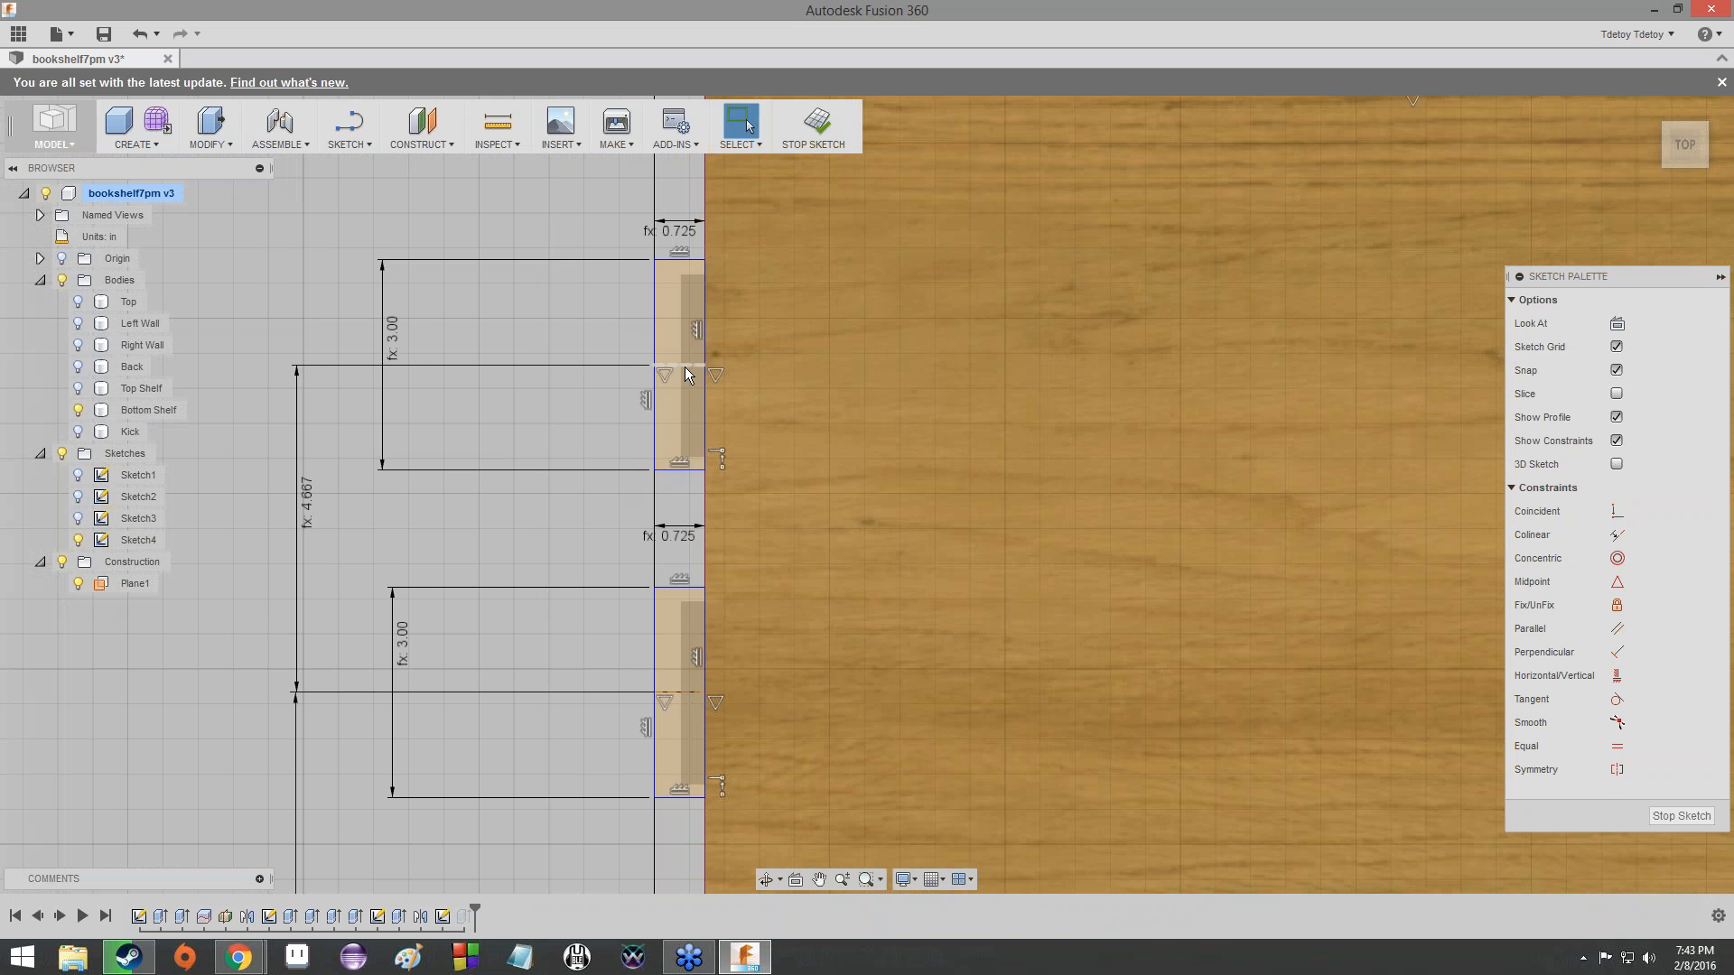
{"action": "double_click", "coordinate": [306, 493]}
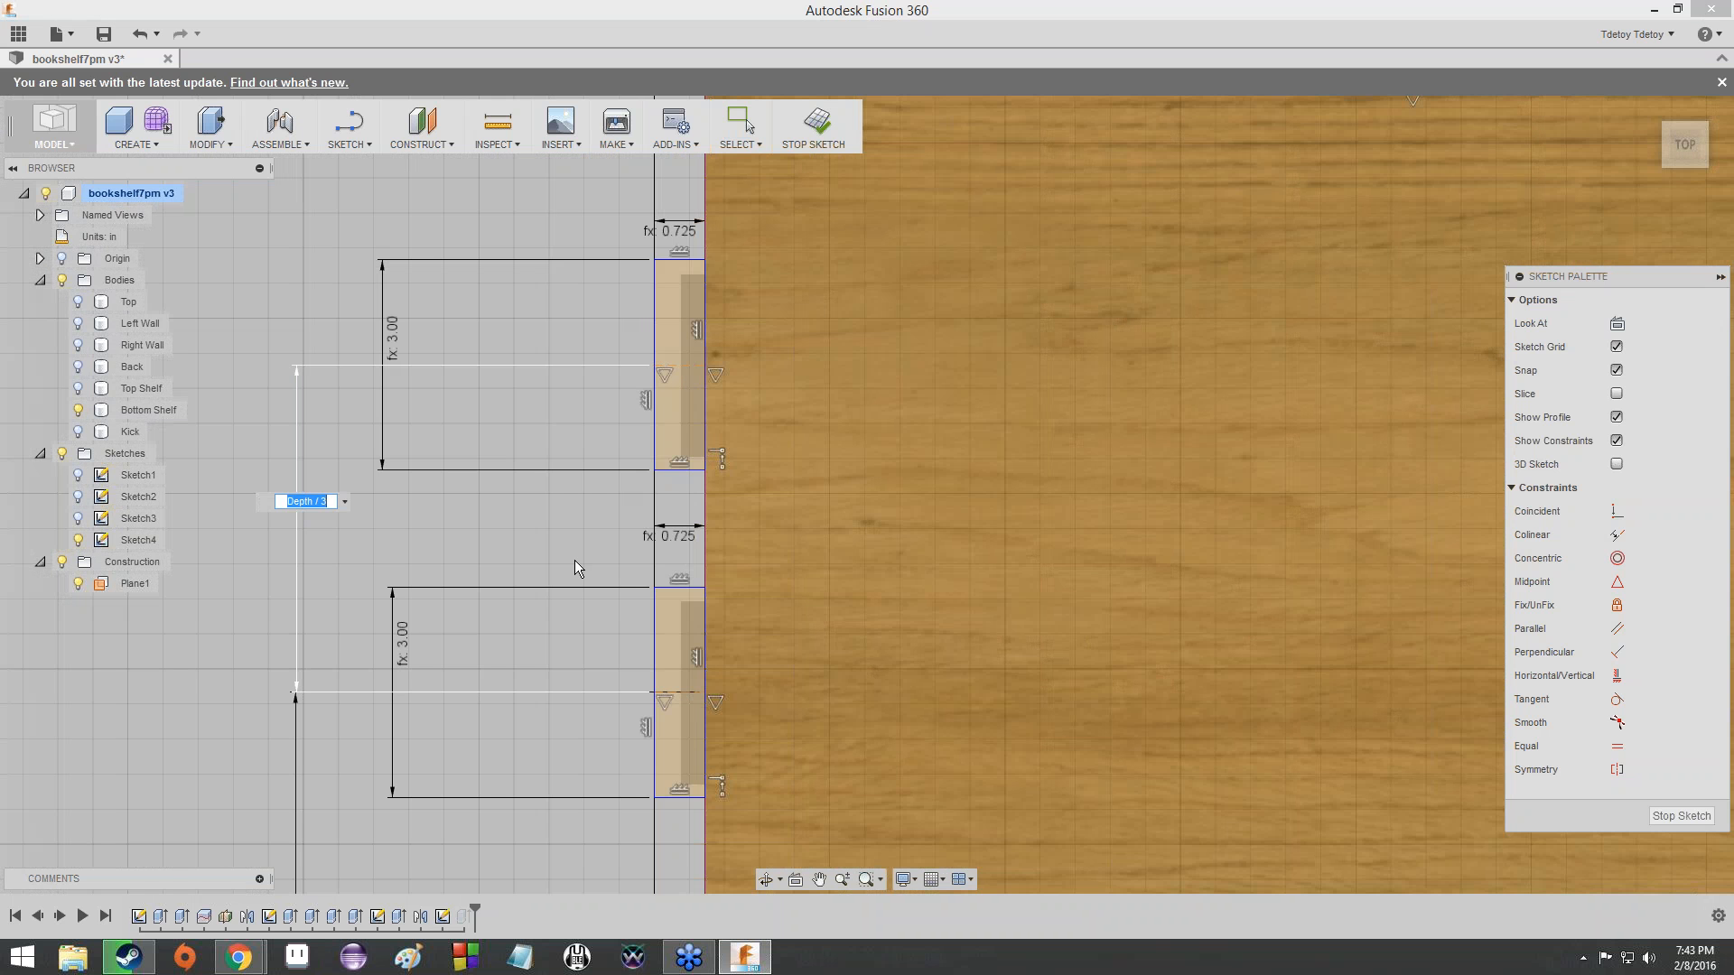
{"action": "key", "text": "Return"}
{"action": "scroll", "coordinate": [582, 561], "scroll_direction": "down", "scroll_amount": 1}
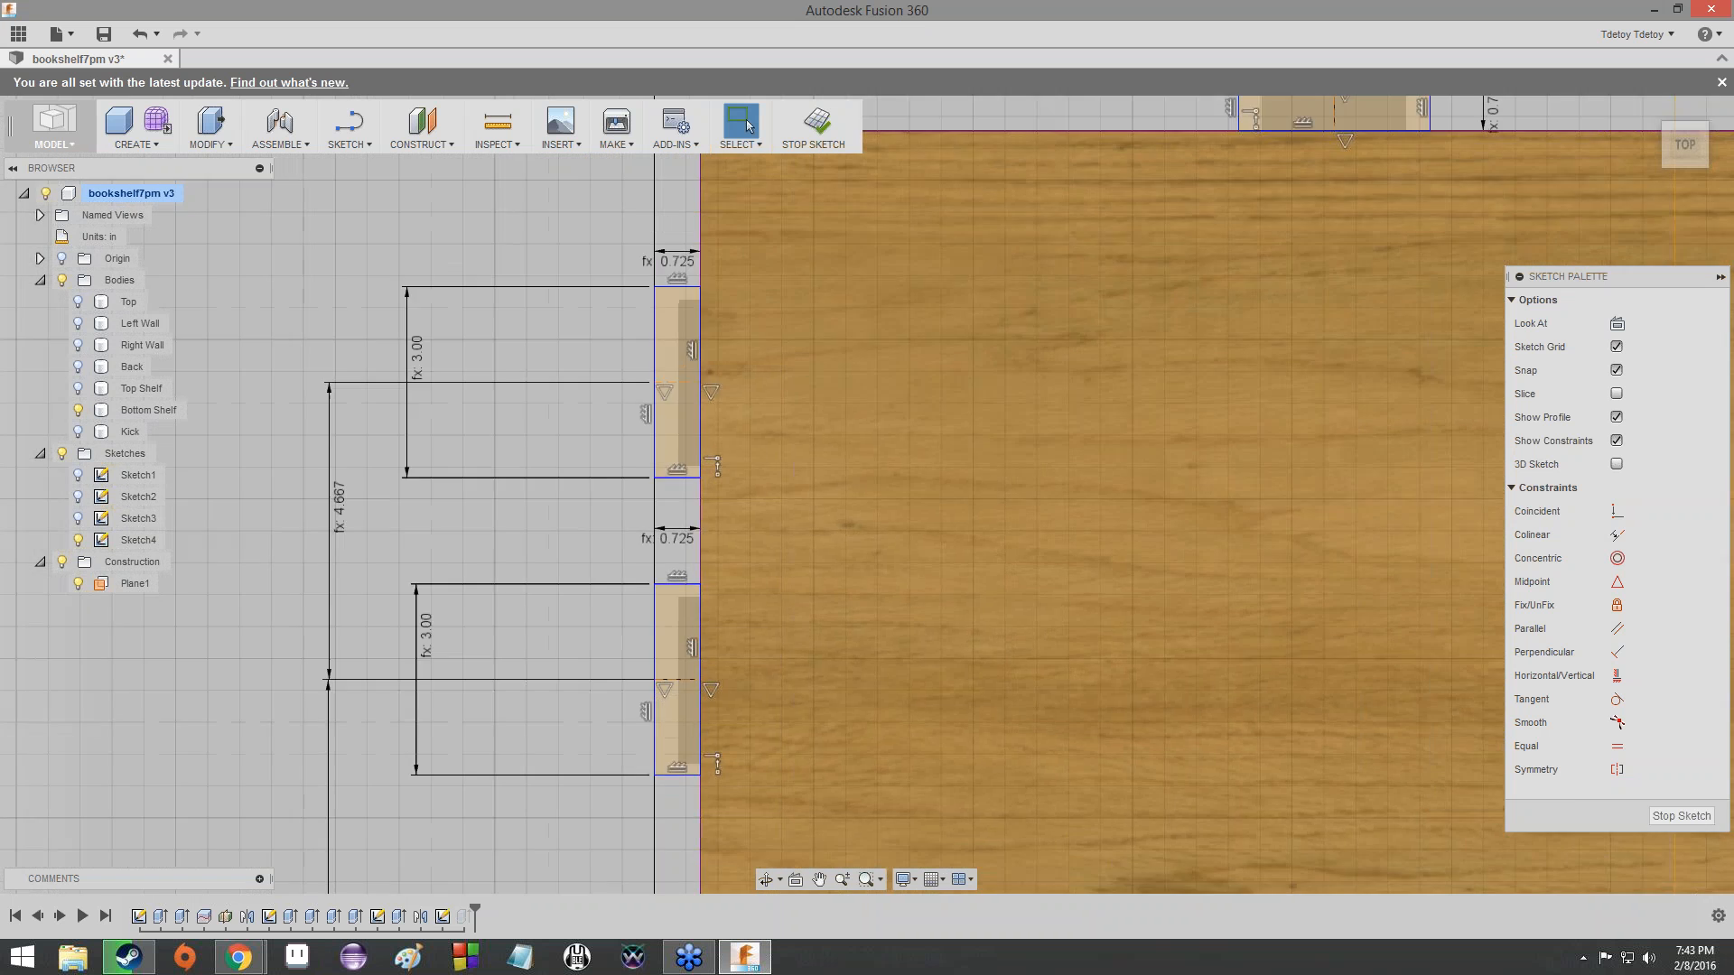
- Check the formula for the horizontal distance from the sketch origin to the back-edge tab's midline
{"action": "scroll", "coordinate": [681, 422], "scroll_direction": "down", "scroll_amount": 5}
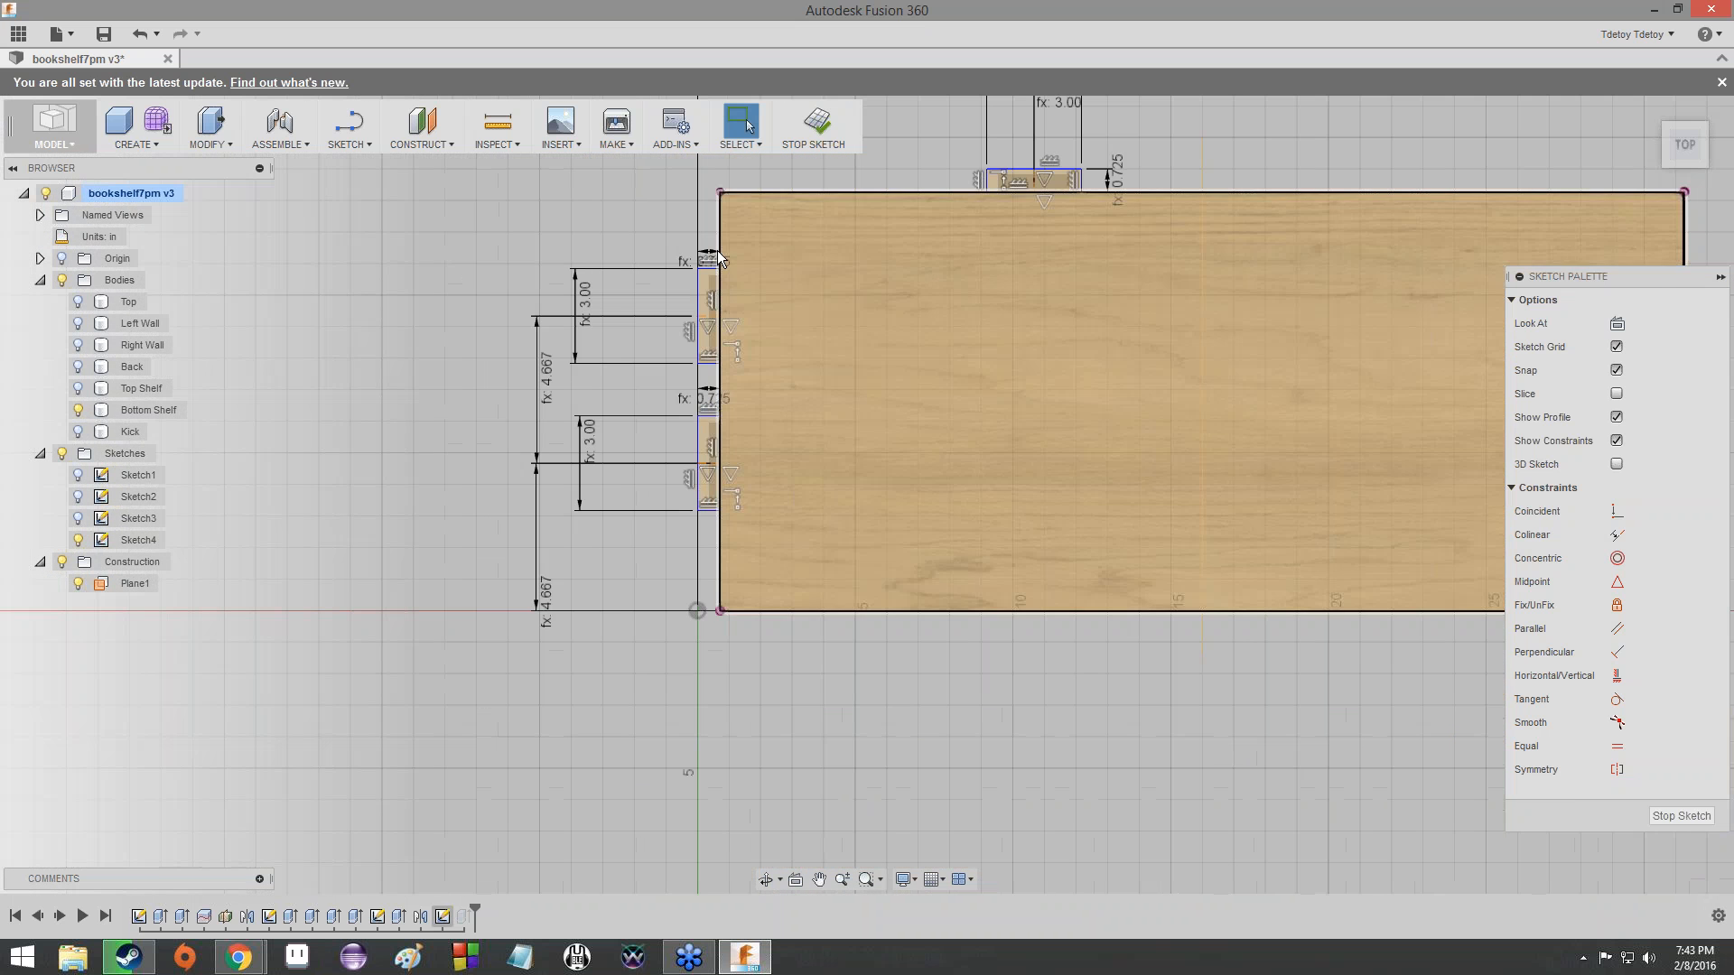
{"action": "scroll", "coordinate": [979, 391], "scroll_direction": "down", "scroll_amount": 1}
{"action": "mouse_move", "coordinate": [888, 469]}
{"action": "middle_mouse_down"}
{"action": "mouse_move", "coordinate": [587, 712]}
{"action": "mouse_move", "coordinate": [804, 604]}
{"action": "middle_mouse_up"}
{"action": "scroll", "coordinate": [914, 549], "scroll_direction": "down", "scroll_amount": 1}
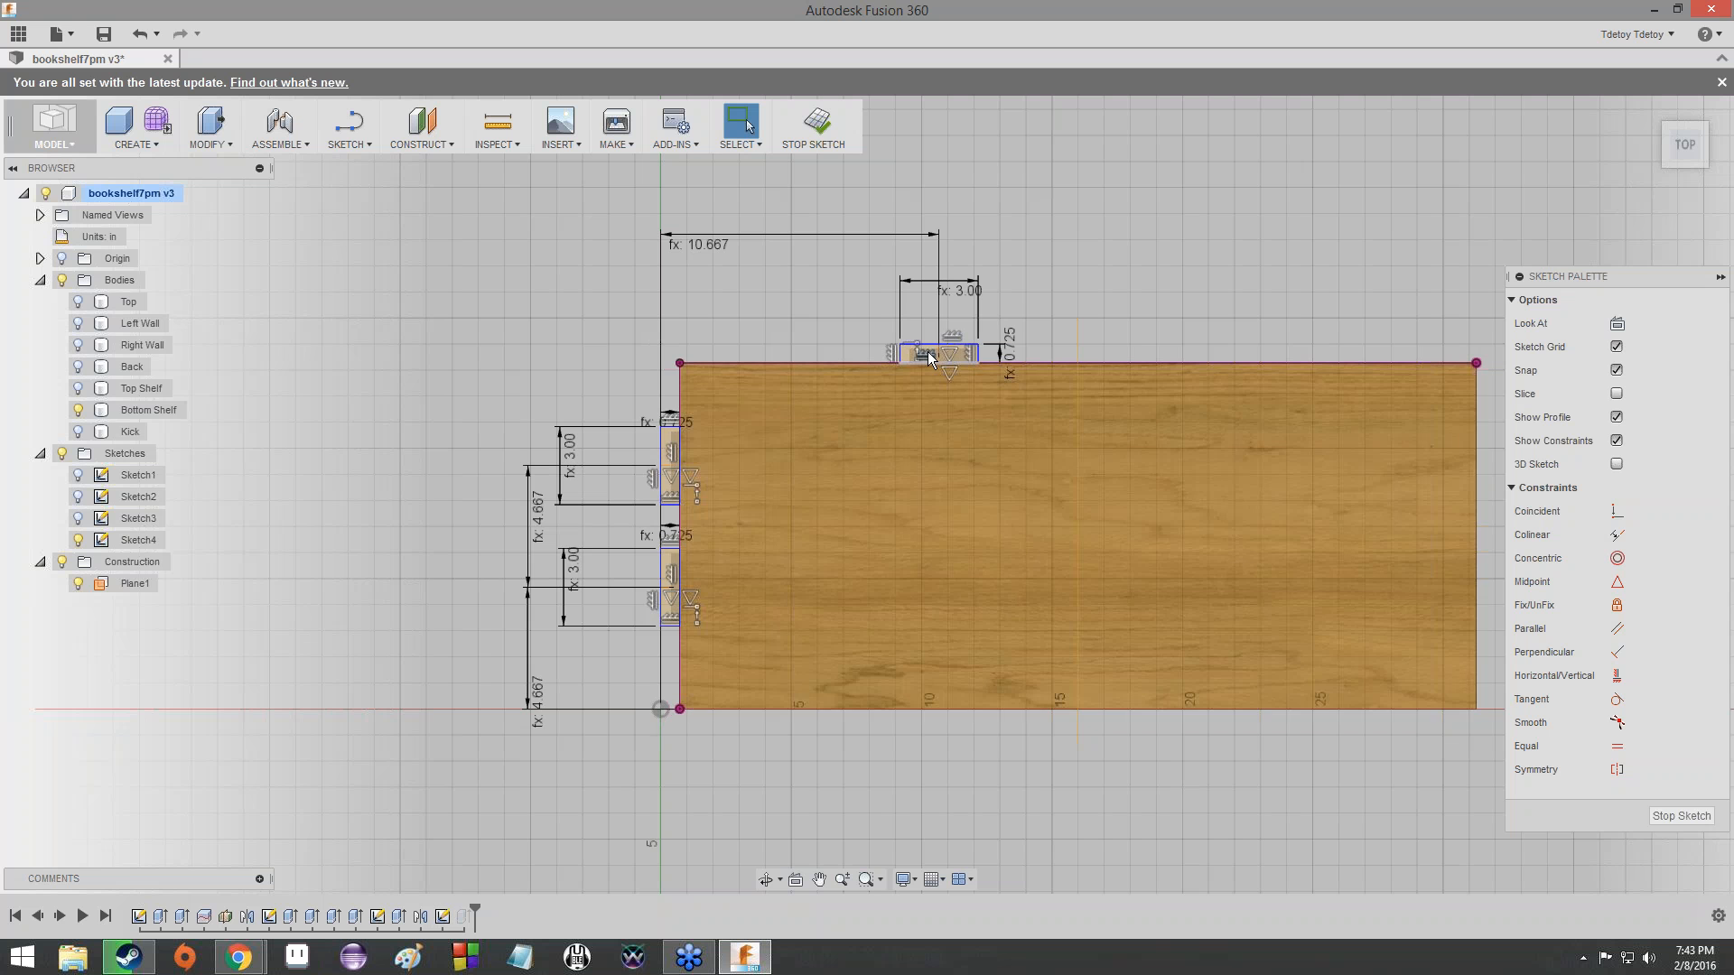
{"action": "scroll", "coordinate": [921, 341], "scroll_direction": "up", "scroll_amount": 2}
{"action": "scroll", "coordinate": [921, 341], "scroll_direction": "up", "scroll_amount": 3}
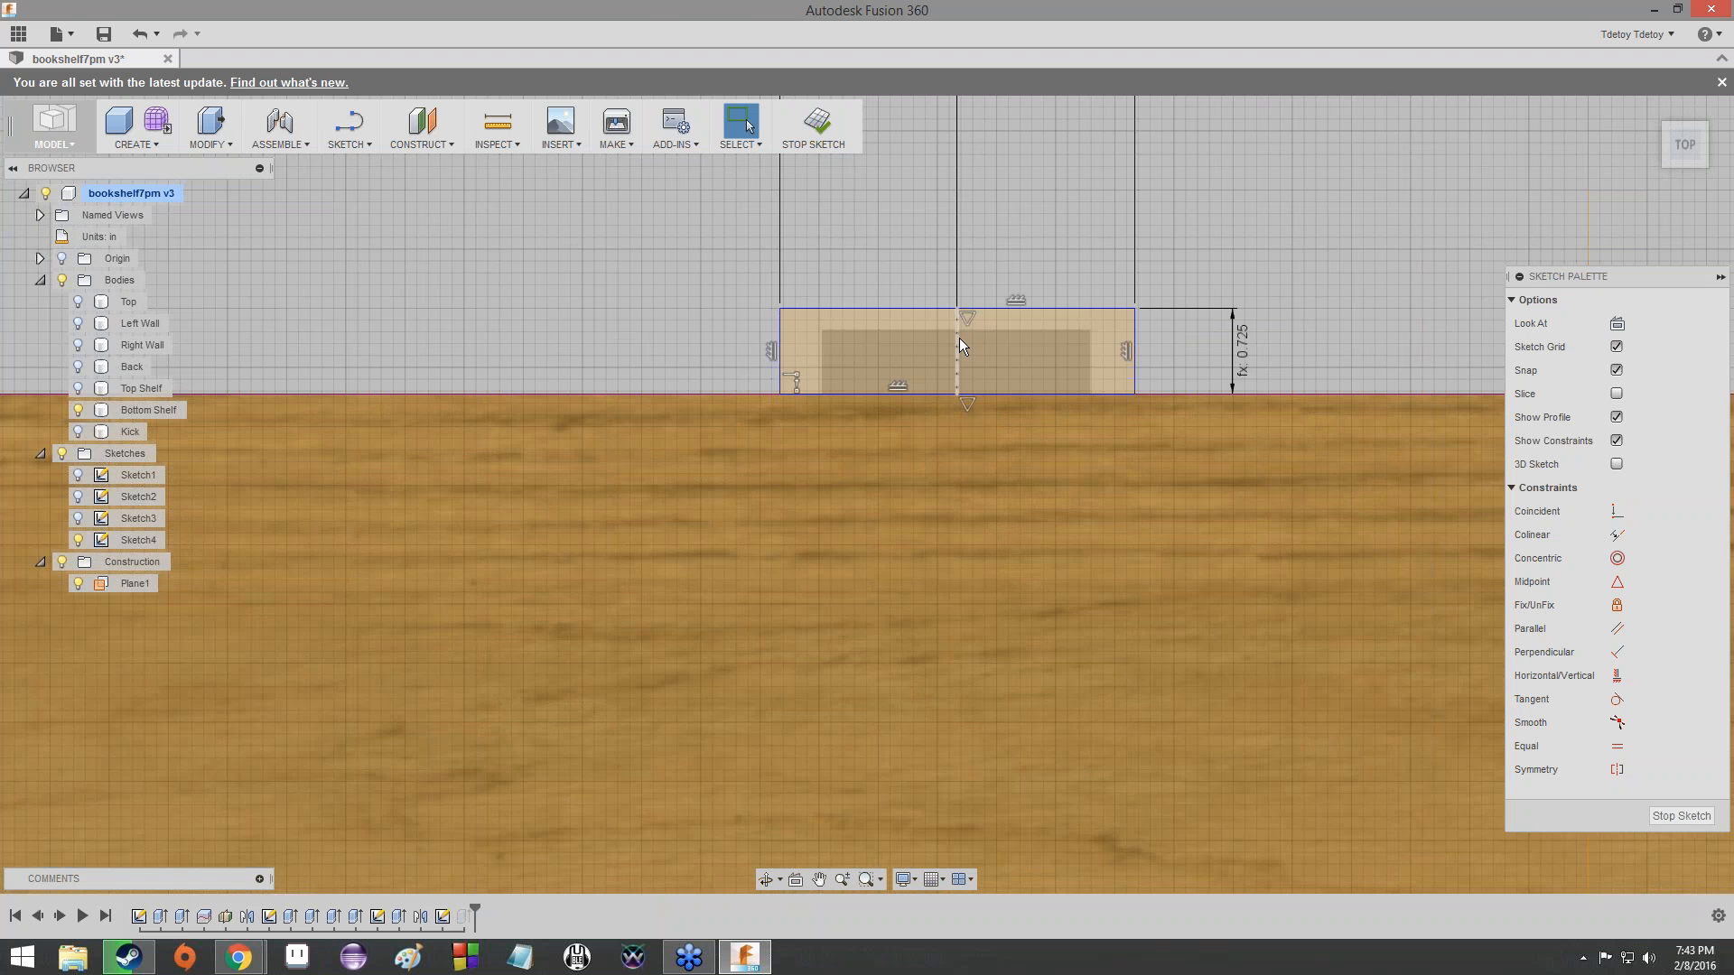
{"action": "scroll", "coordinate": [959, 337], "scroll_direction": "down", "scroll_amount": 5}
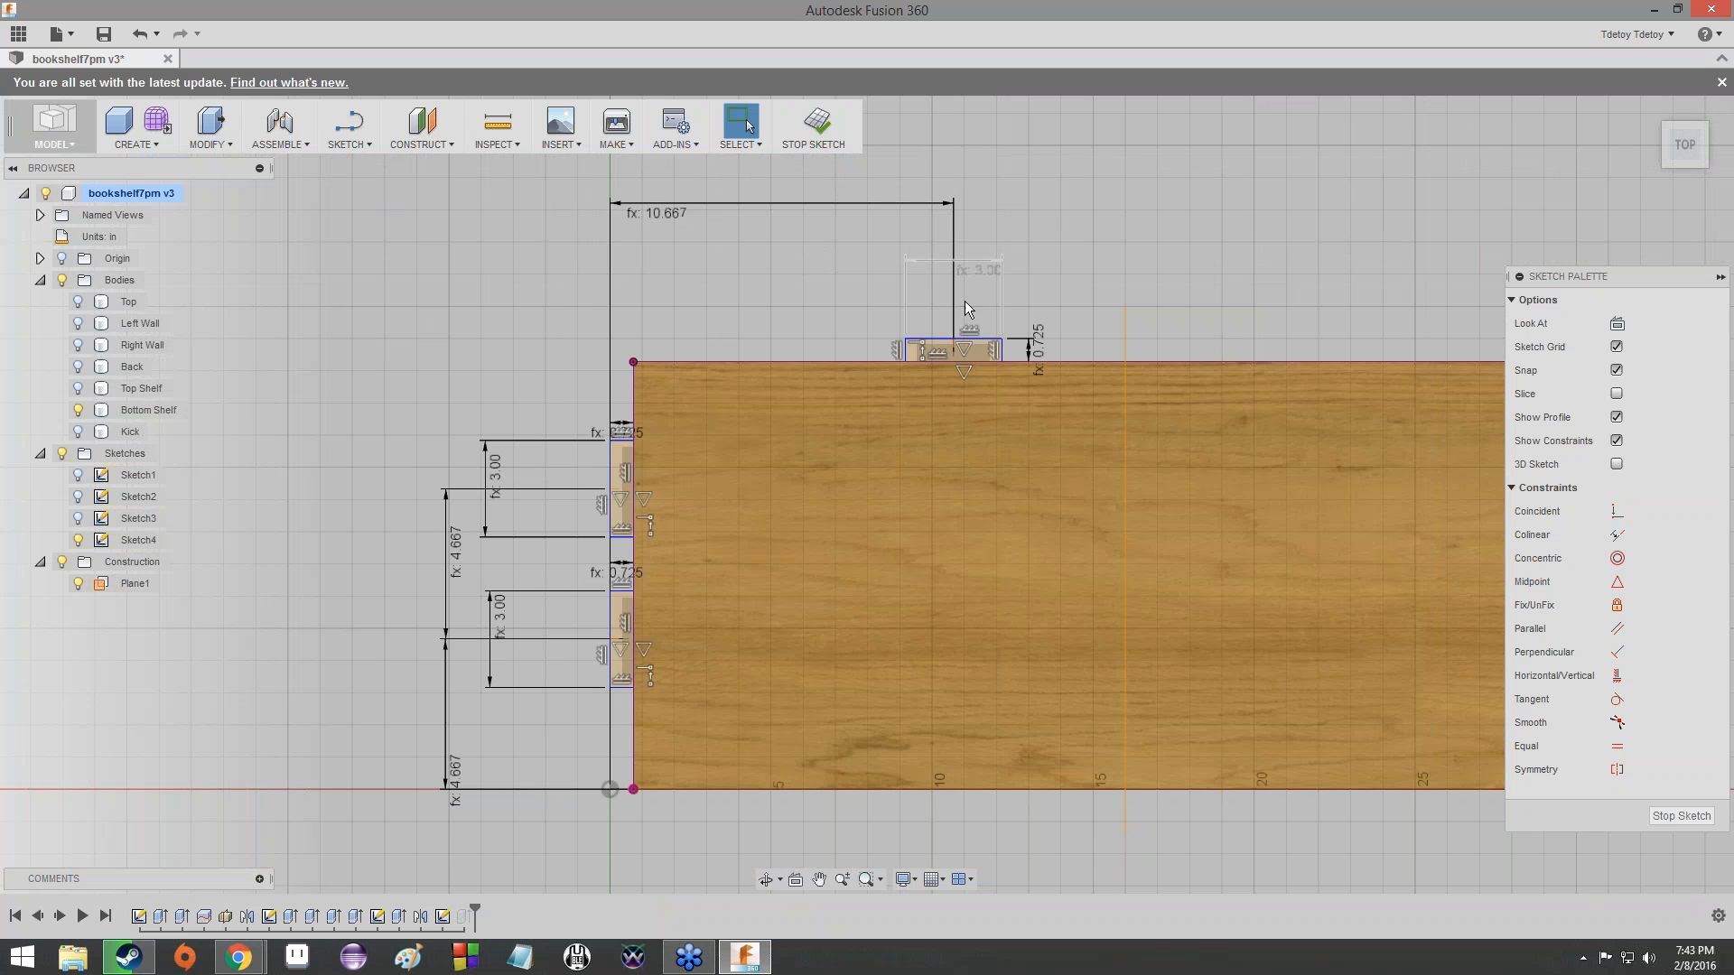
{"action": "double_click", "coordinate": [670, 214]}
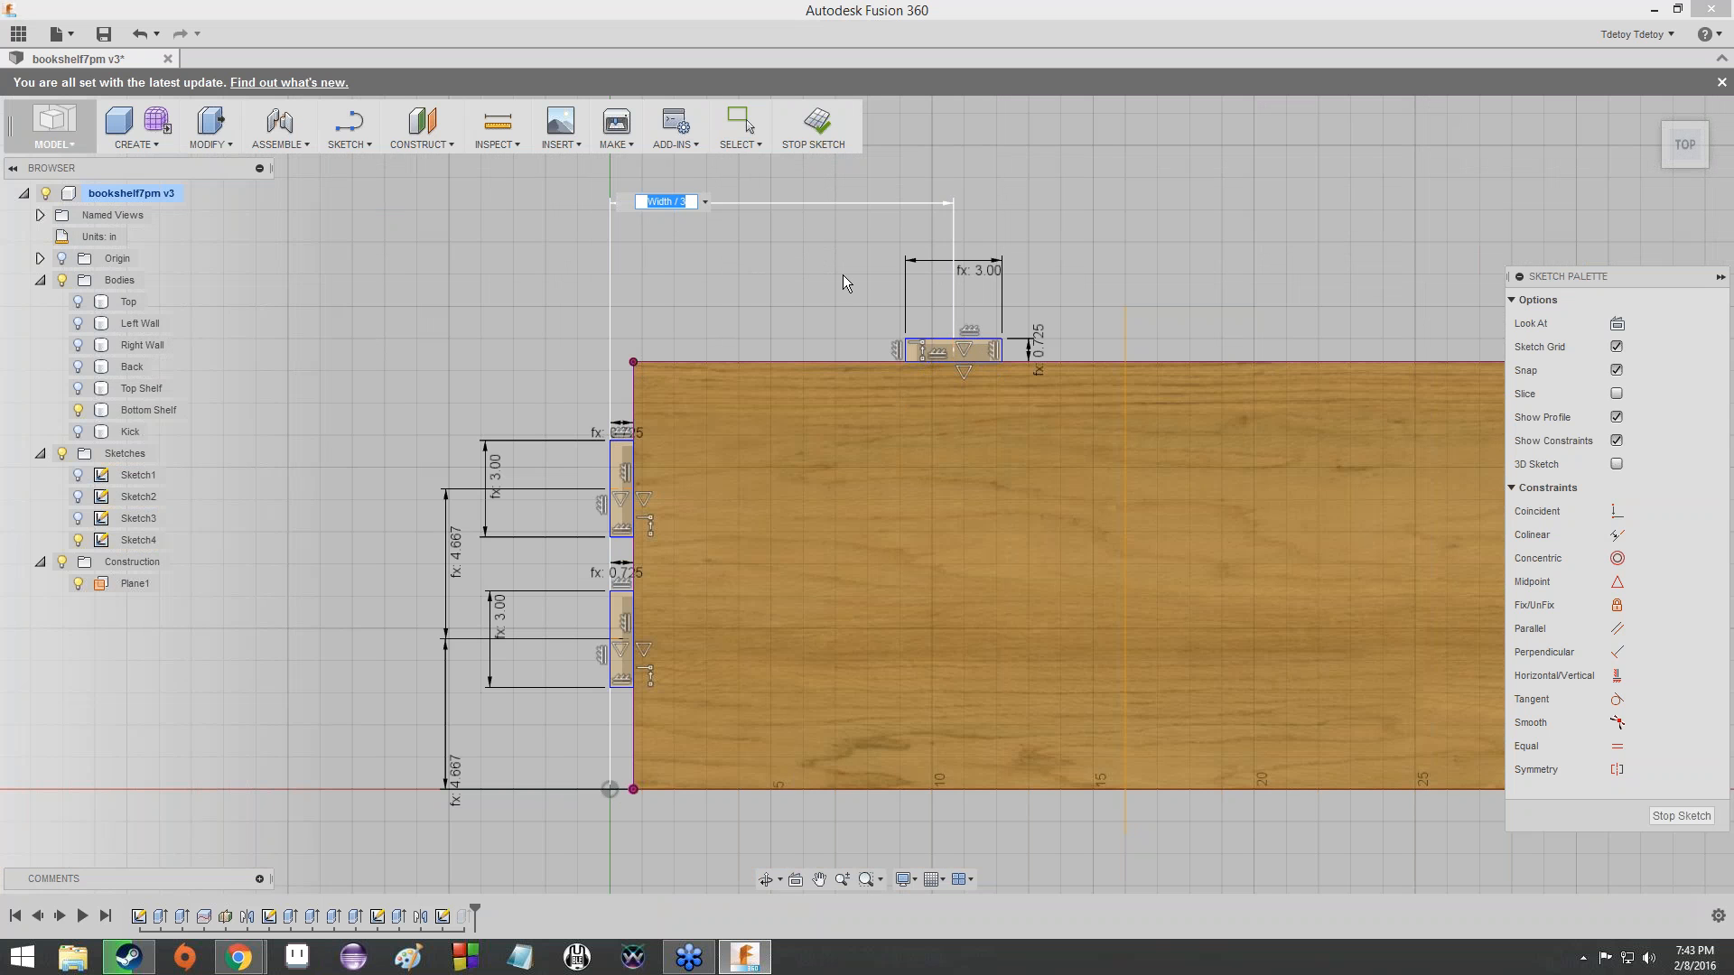
{"action": "key", "text": "Return"}
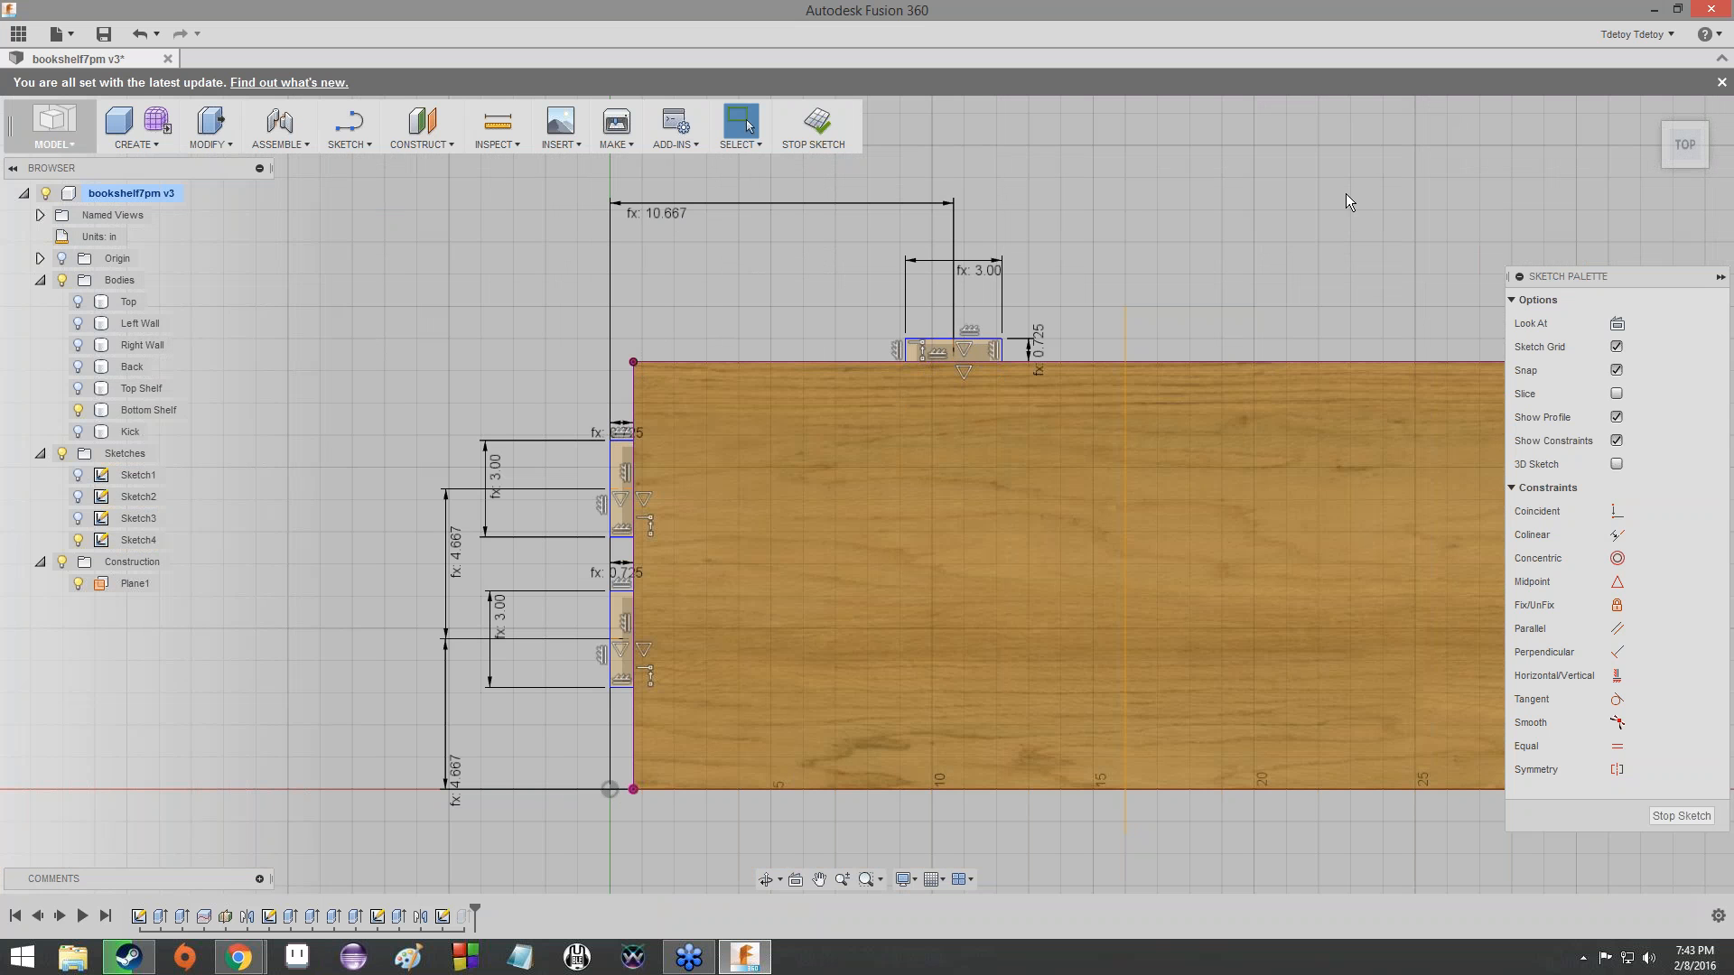
- Clear the Bottom Shelf selection and finish editing Sketch4
{"action": "mouse_move", "coordinate": [1683, 159]}
{"action": "left_mouse_down"}
{"action": "mouse_move", "coordinate": [1724, 60]}
{"action": "mouse_move", "coordinate": [1686, 161]}
{"action": "left_mouse_up"}
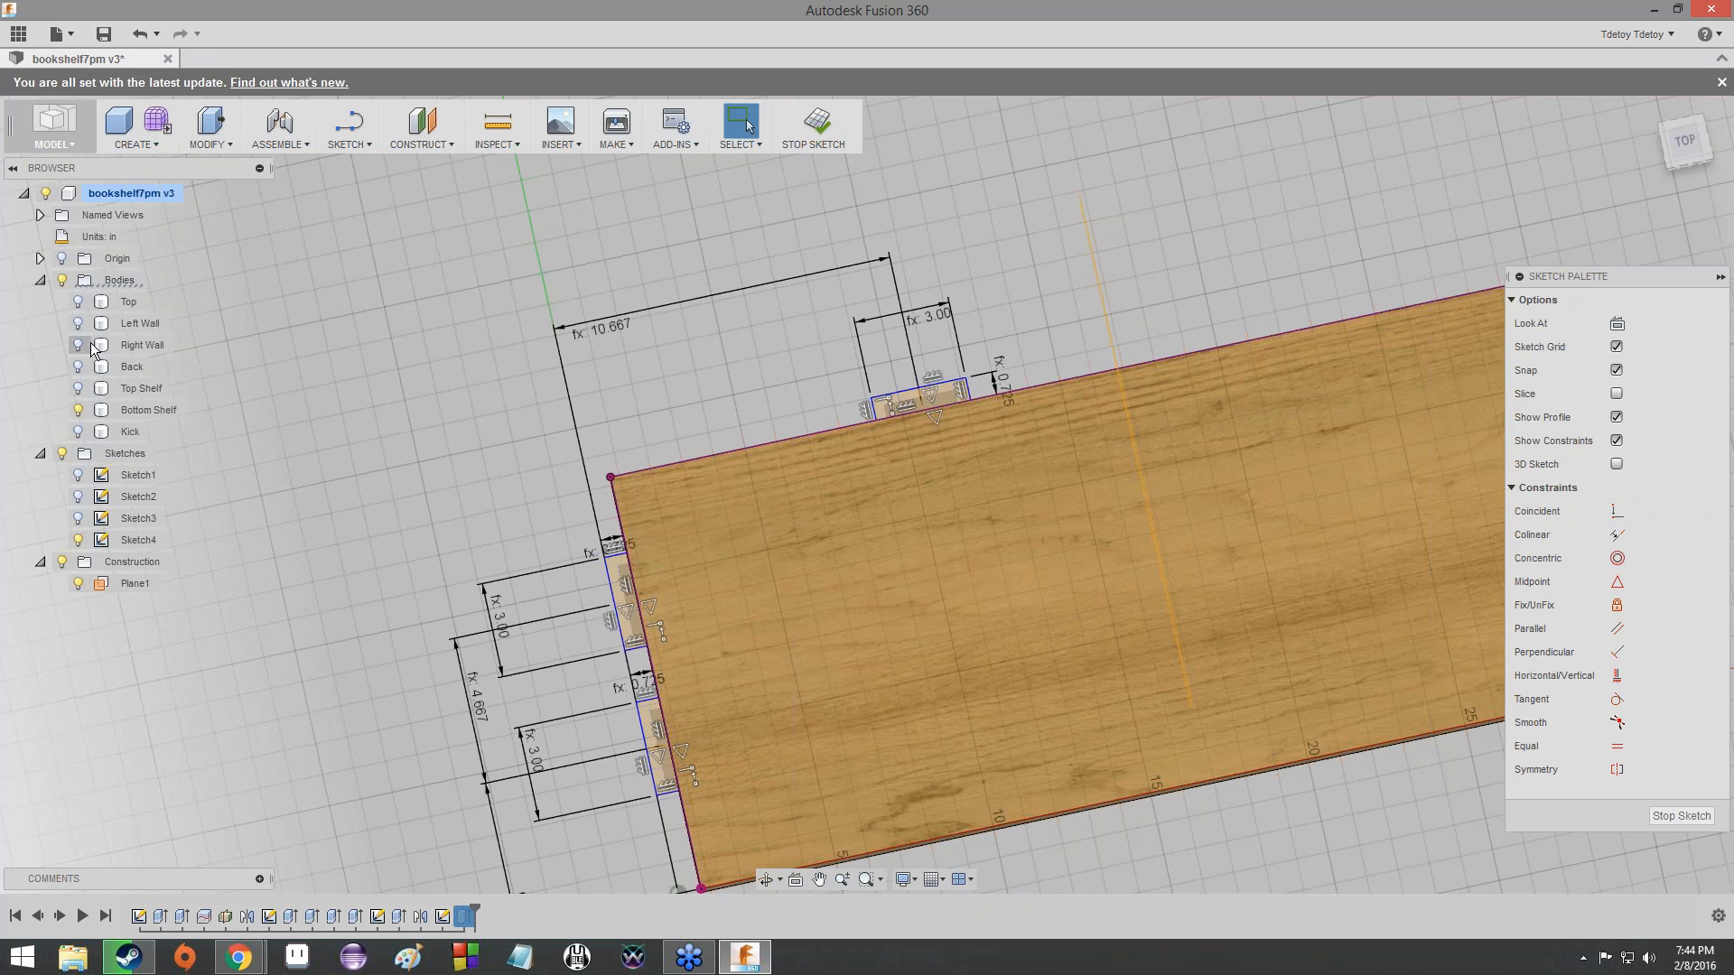
{"action": "left_click", "coordinate": [117, 414]}
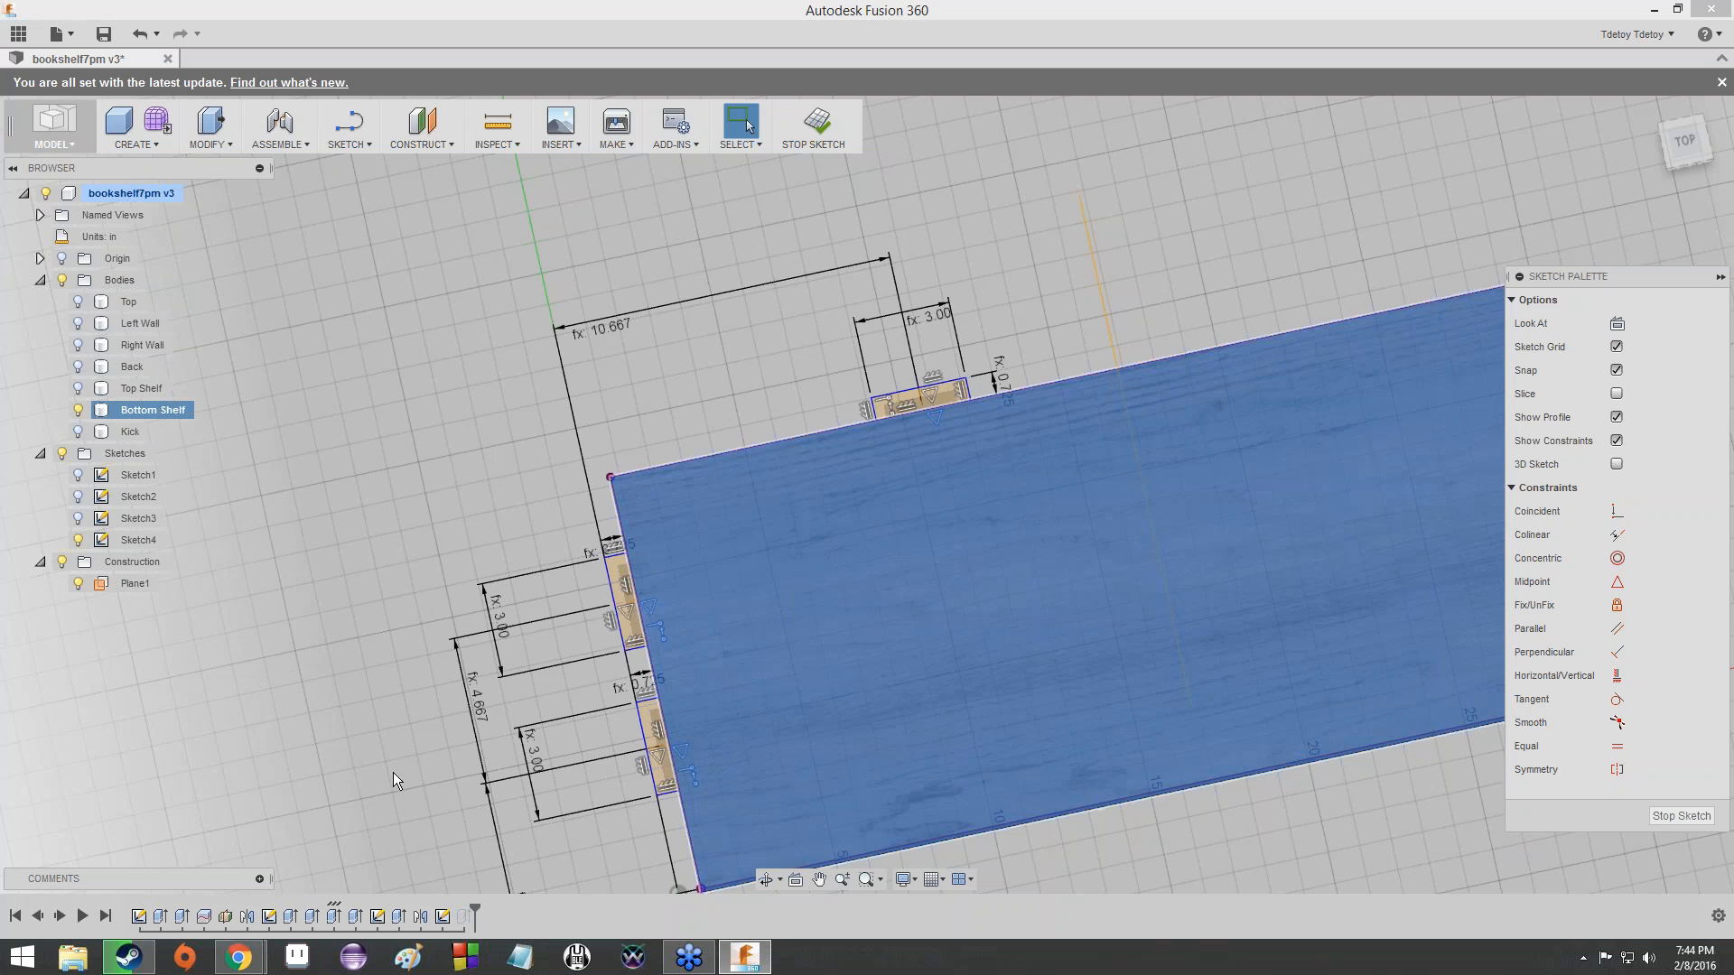
{"action": "left_click", "coordinate": [463, 916]}
{"action": "left_click", "coordinate": [376, 519]}
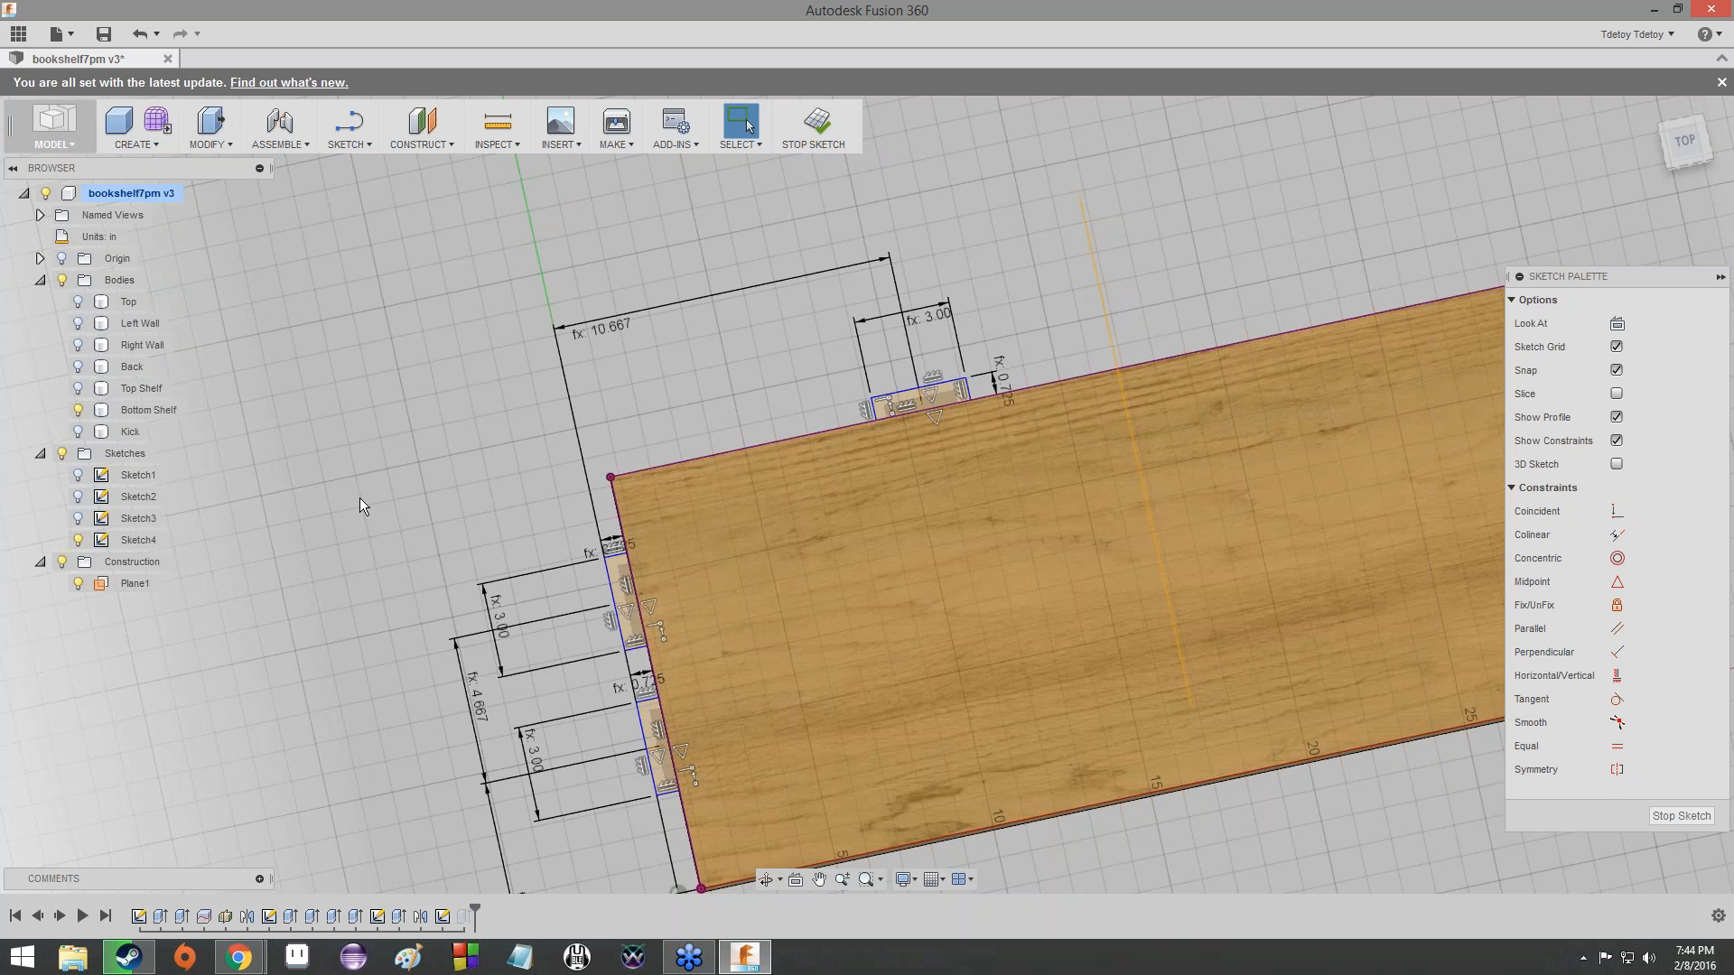
{"action": "left_click", "coordinate": [1682, 813]}
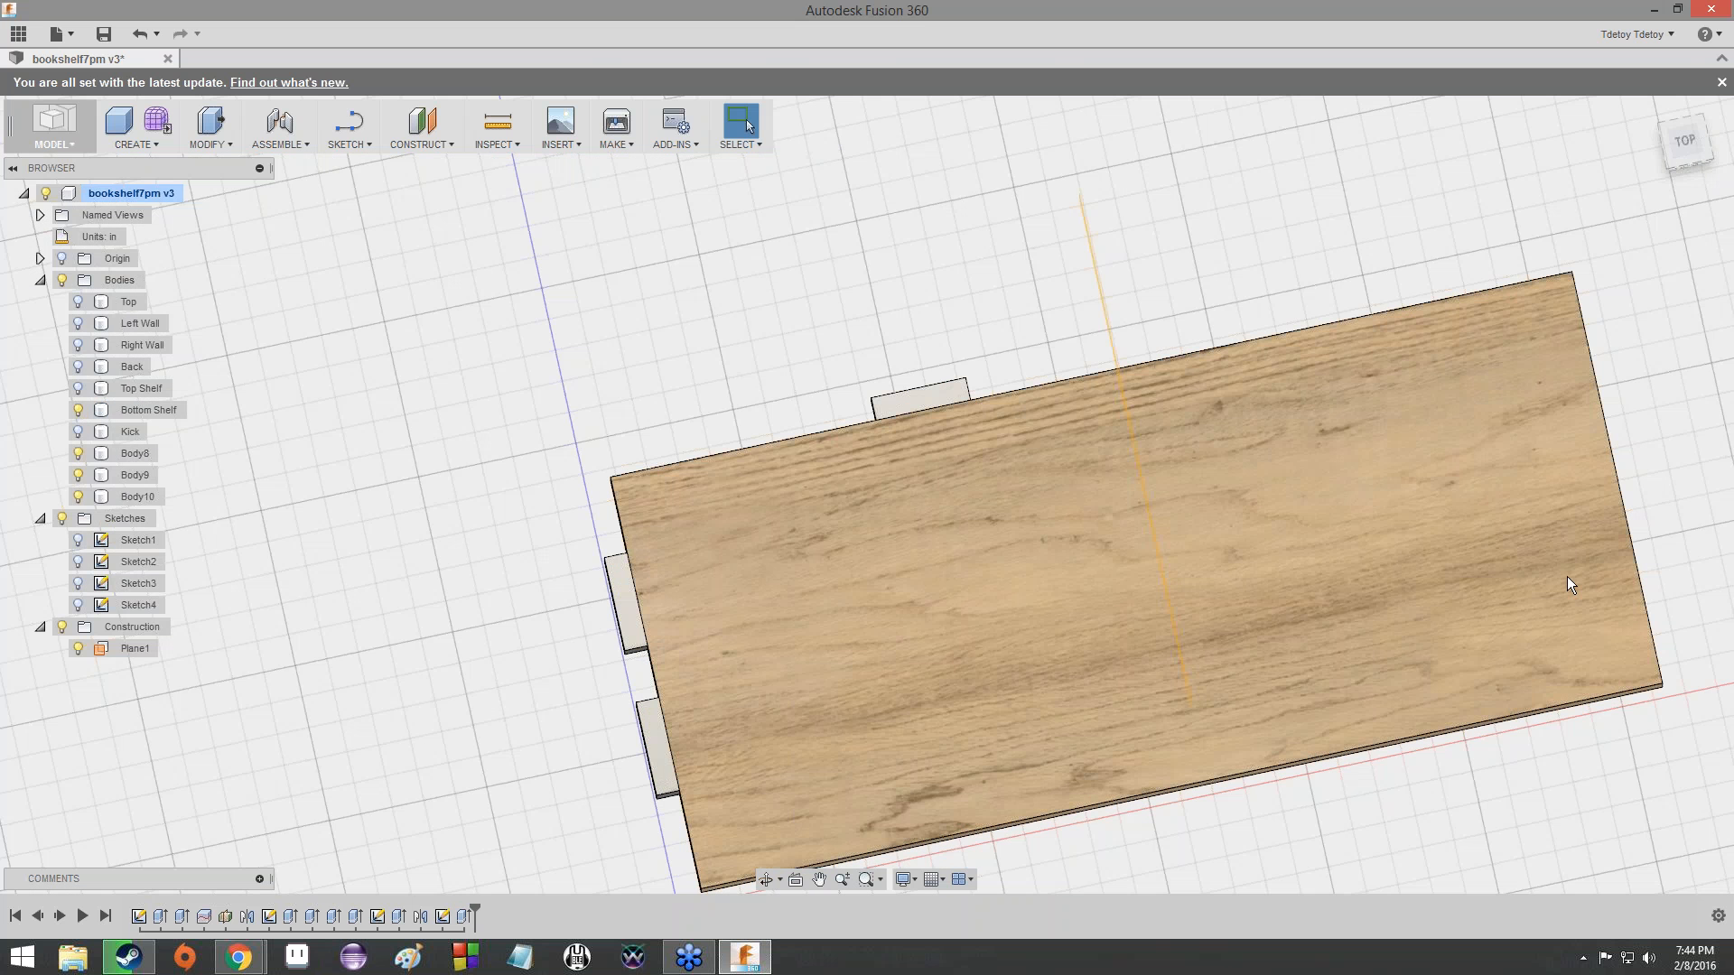
{"action": "mouse_move", "coordinate": [1702, 139]}
{"action": "left_mouse_down"}
{"action": "mouse_move", "coordinate": [1717, 103]}
{"action": "mouse_move", "coordinate": [1714, 141]}
{"action": "left_mouse_up"}
{"action": "middle_click_drag", "start_coordinate": [888, 648], "coordinate": [723, 410]}
{"action": "scroll", "coordinate": [709, 469], "scroll_direction": "down", "scroll_amount": 1}
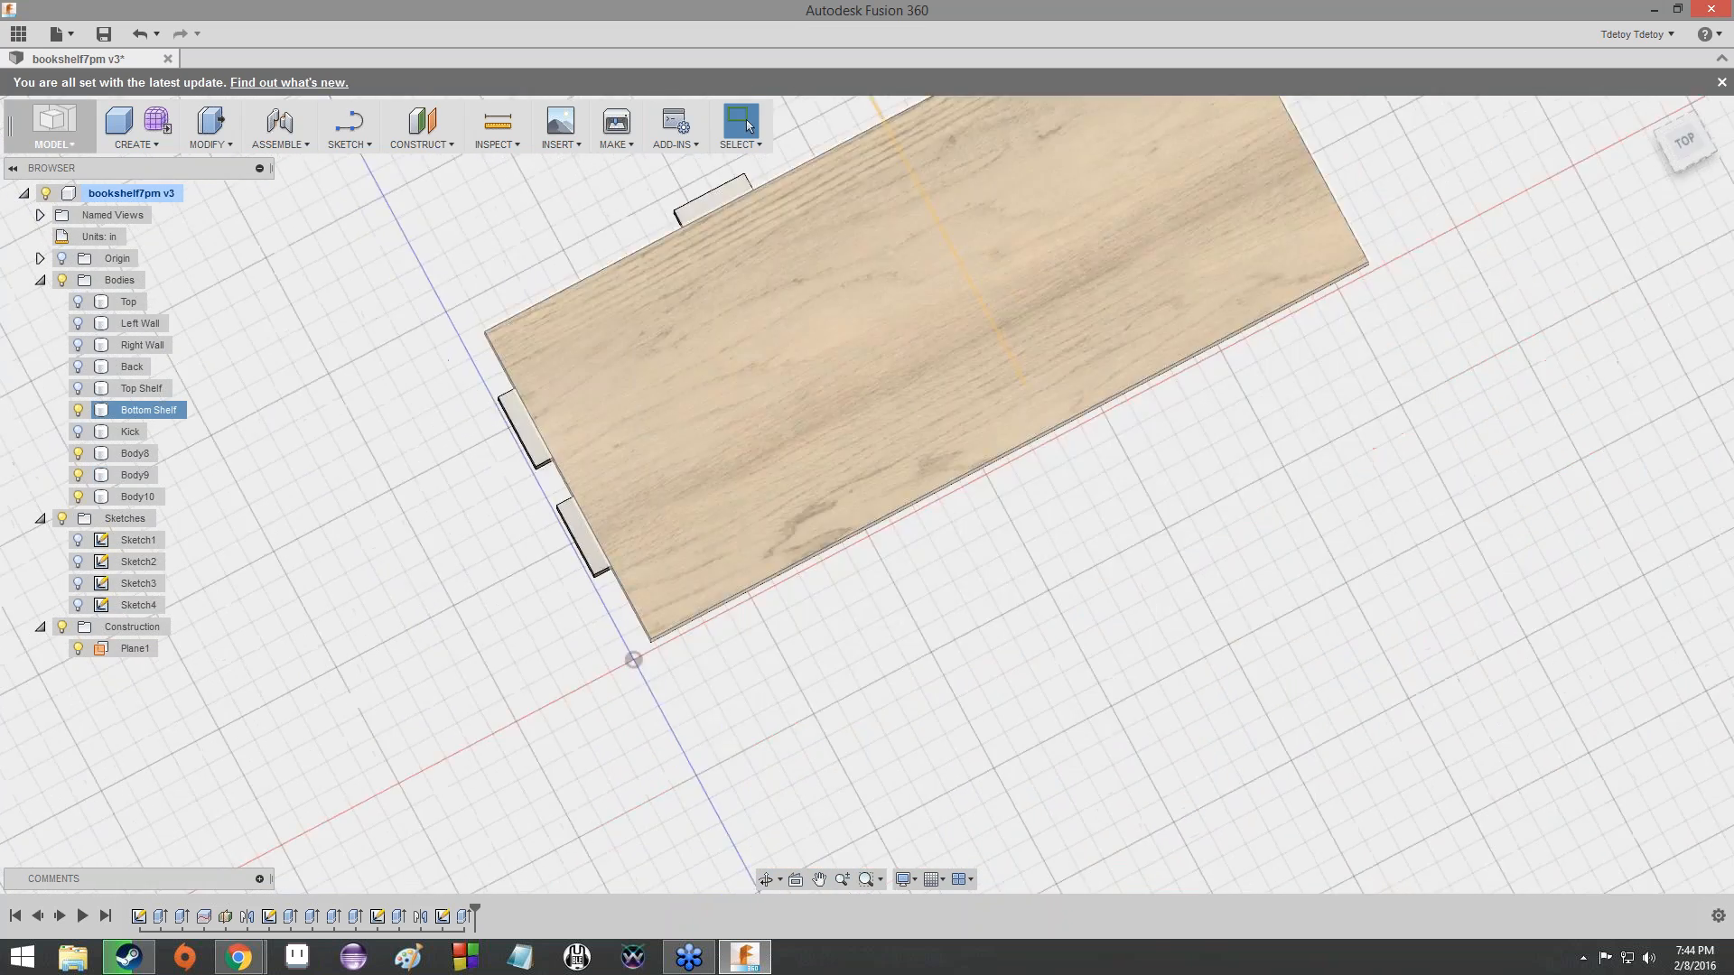
{"action": "scroll", "coordinate": [699, 481], "scroll_direction": "up", "scroll_amount": 5}
{"action": "scroll", "coordinate": [683, 483], "scroll_direction": "down", "scroll_amount": 8}
{"action": "scroll", "coordinate": [667, 462], "scroll_direction": "down", "scroll_amount": 2}
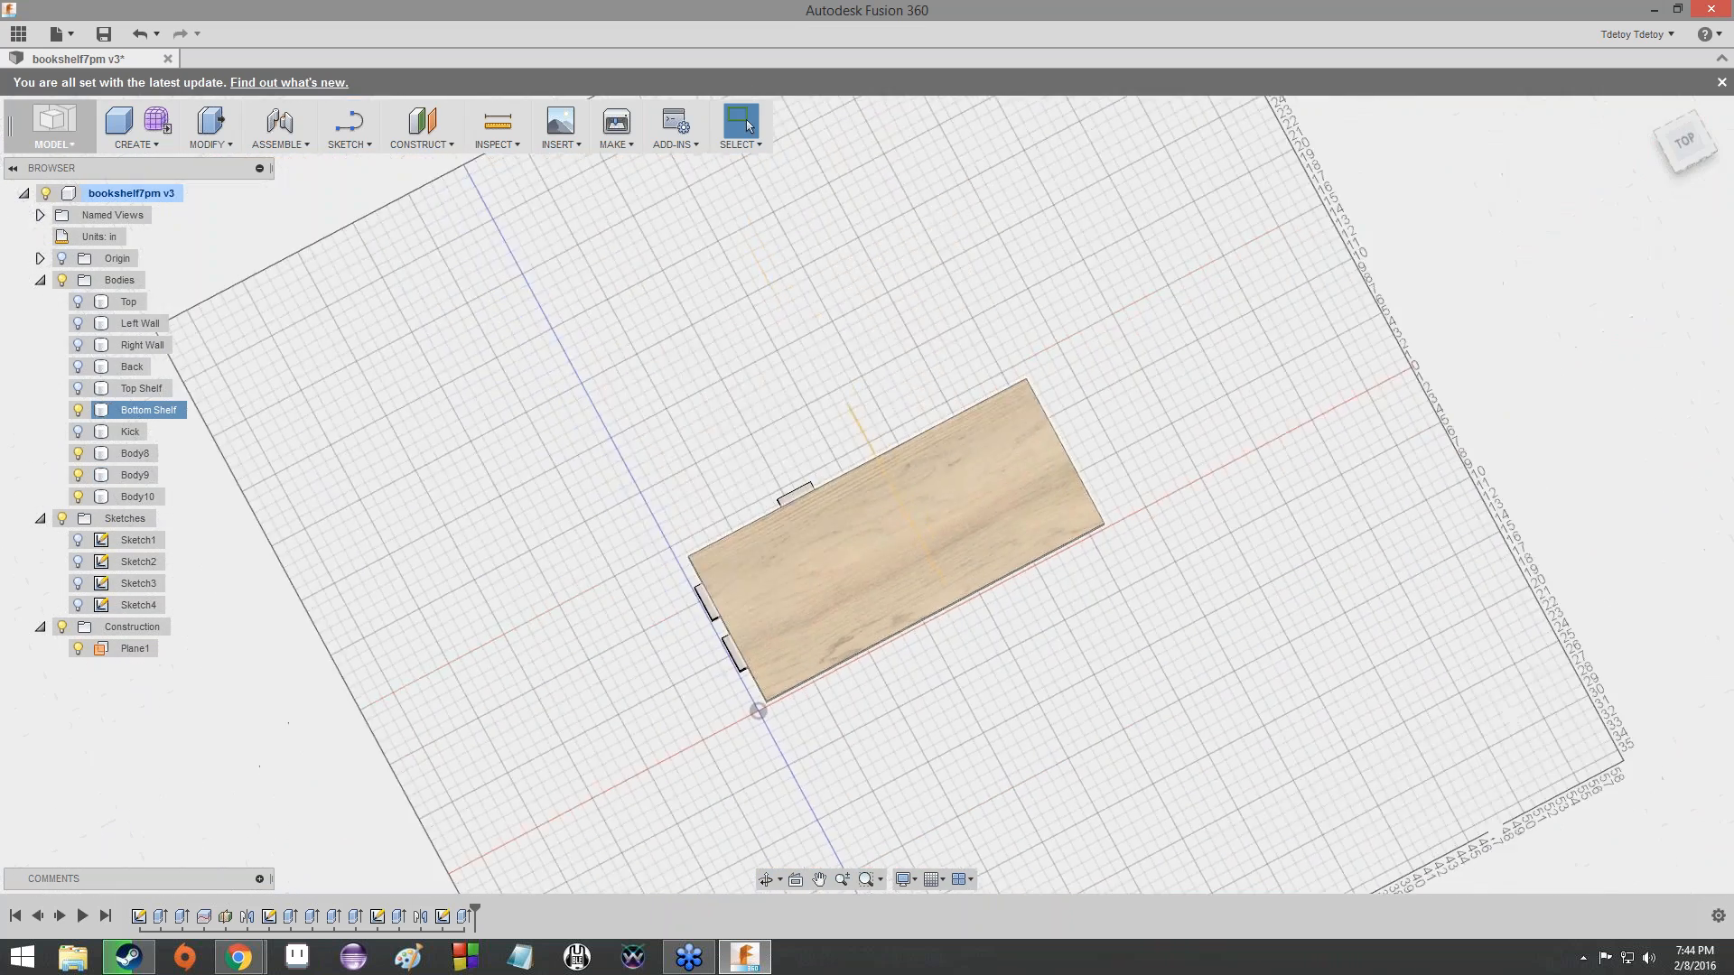
{"action": "scroll", "coordinate": [790, 554], "scroll_direction": "up", "scroll_amount": 4}
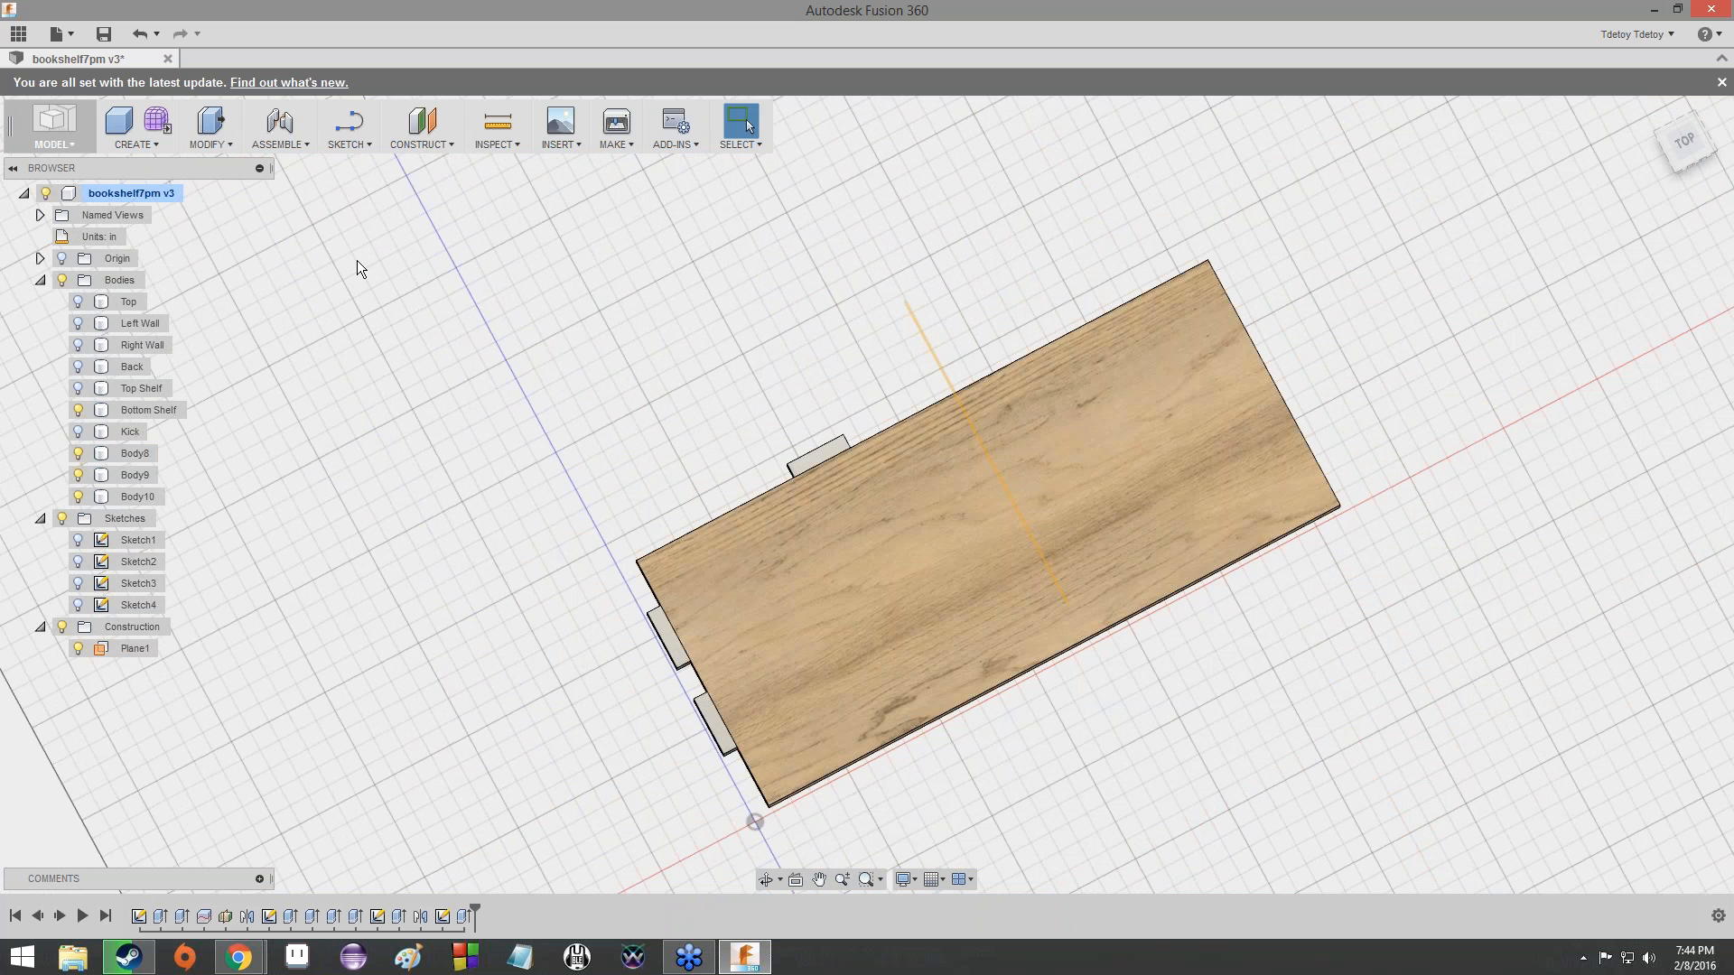
- Mirror the two left-edge tabs and the back-edge tab of the Bottom Shelf as bodies across Plane1
{"action": "left_click", "coordinate": [154, 141]}
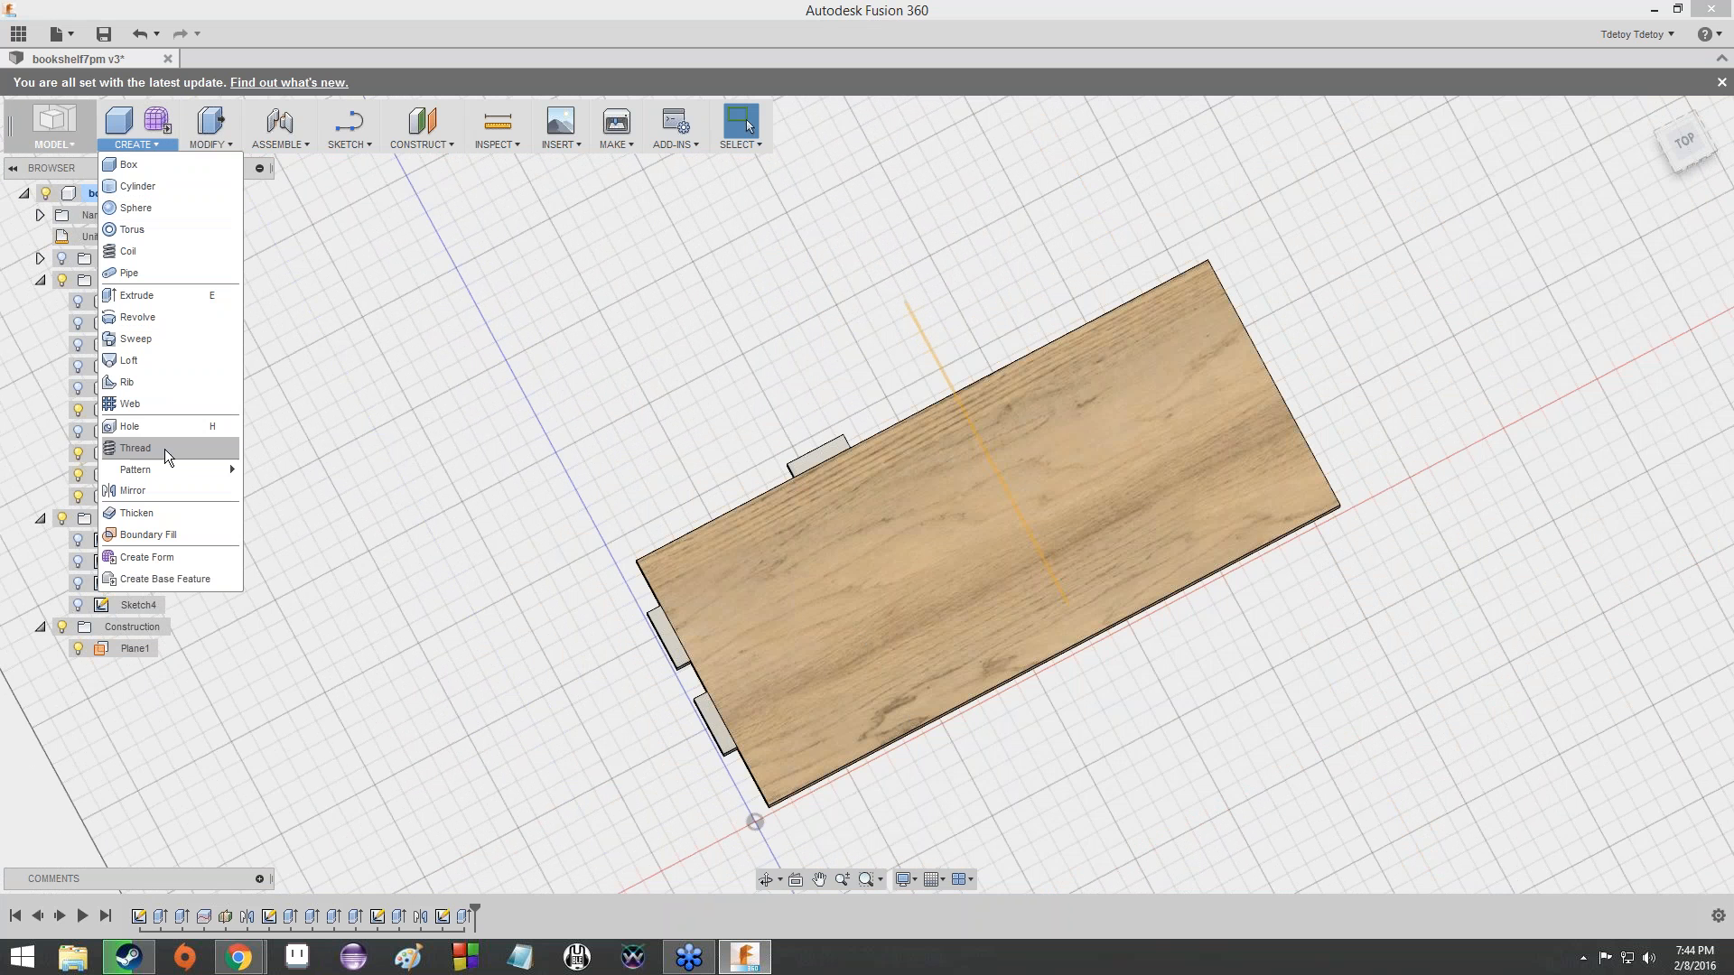
{"action": "left_click", "coordinate": [166, 486]}
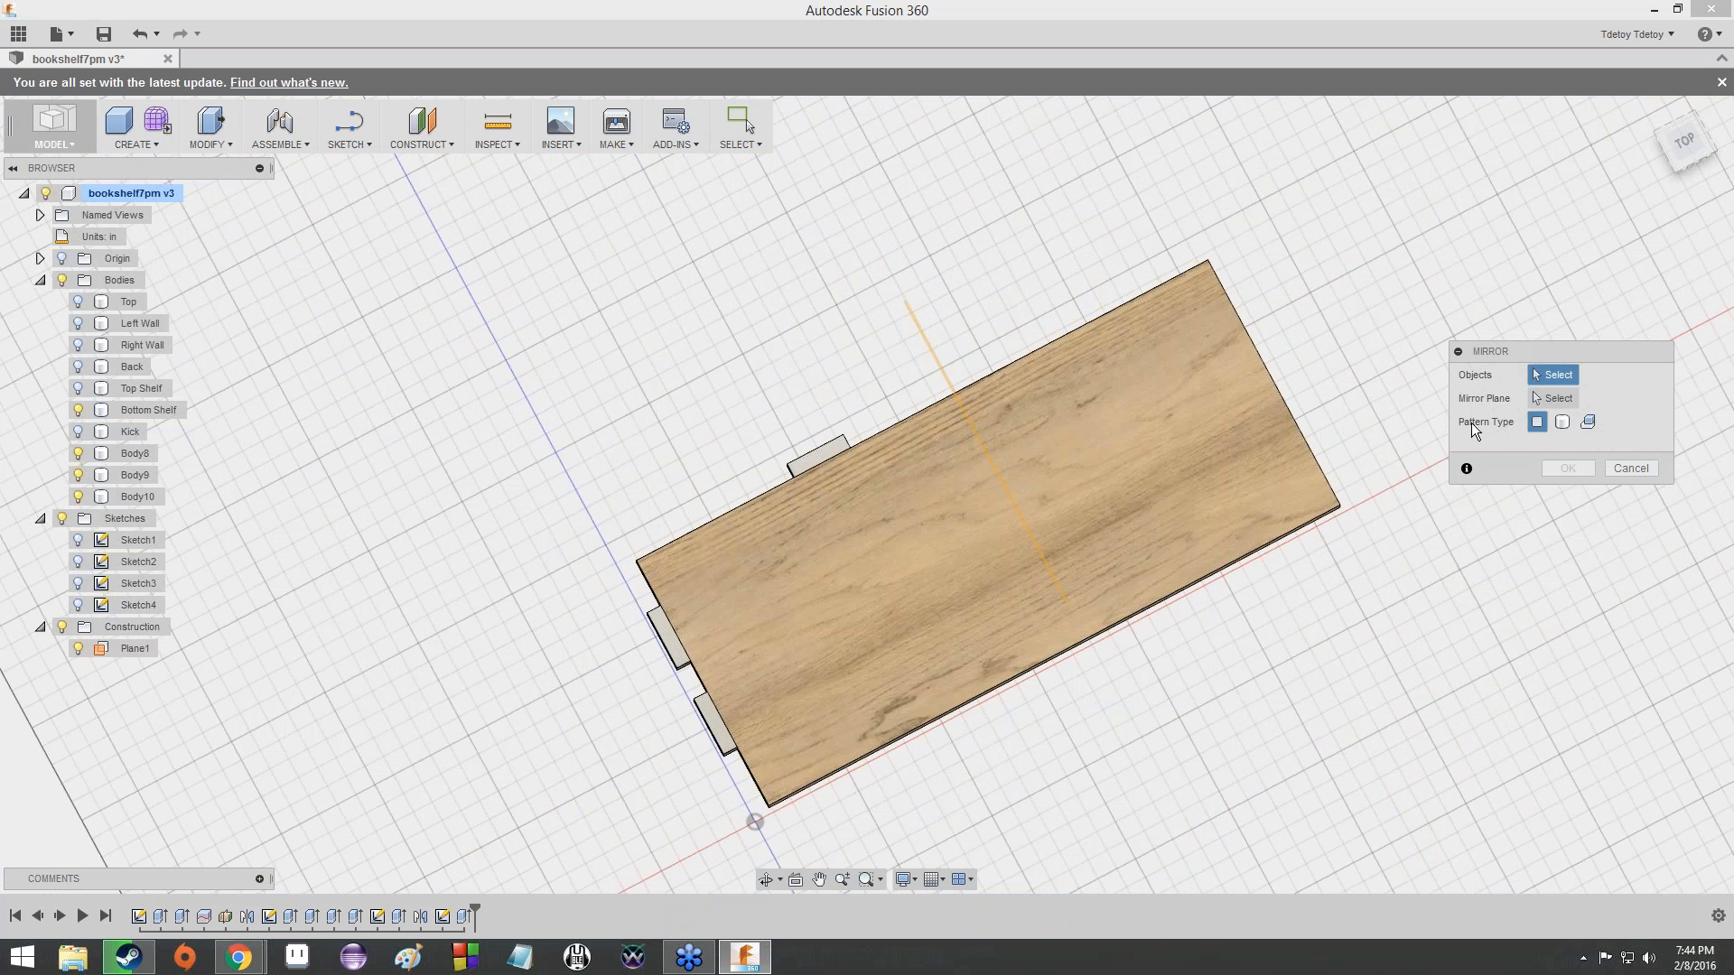
{"action": "left_click", "coordinate": [1562, 423]}
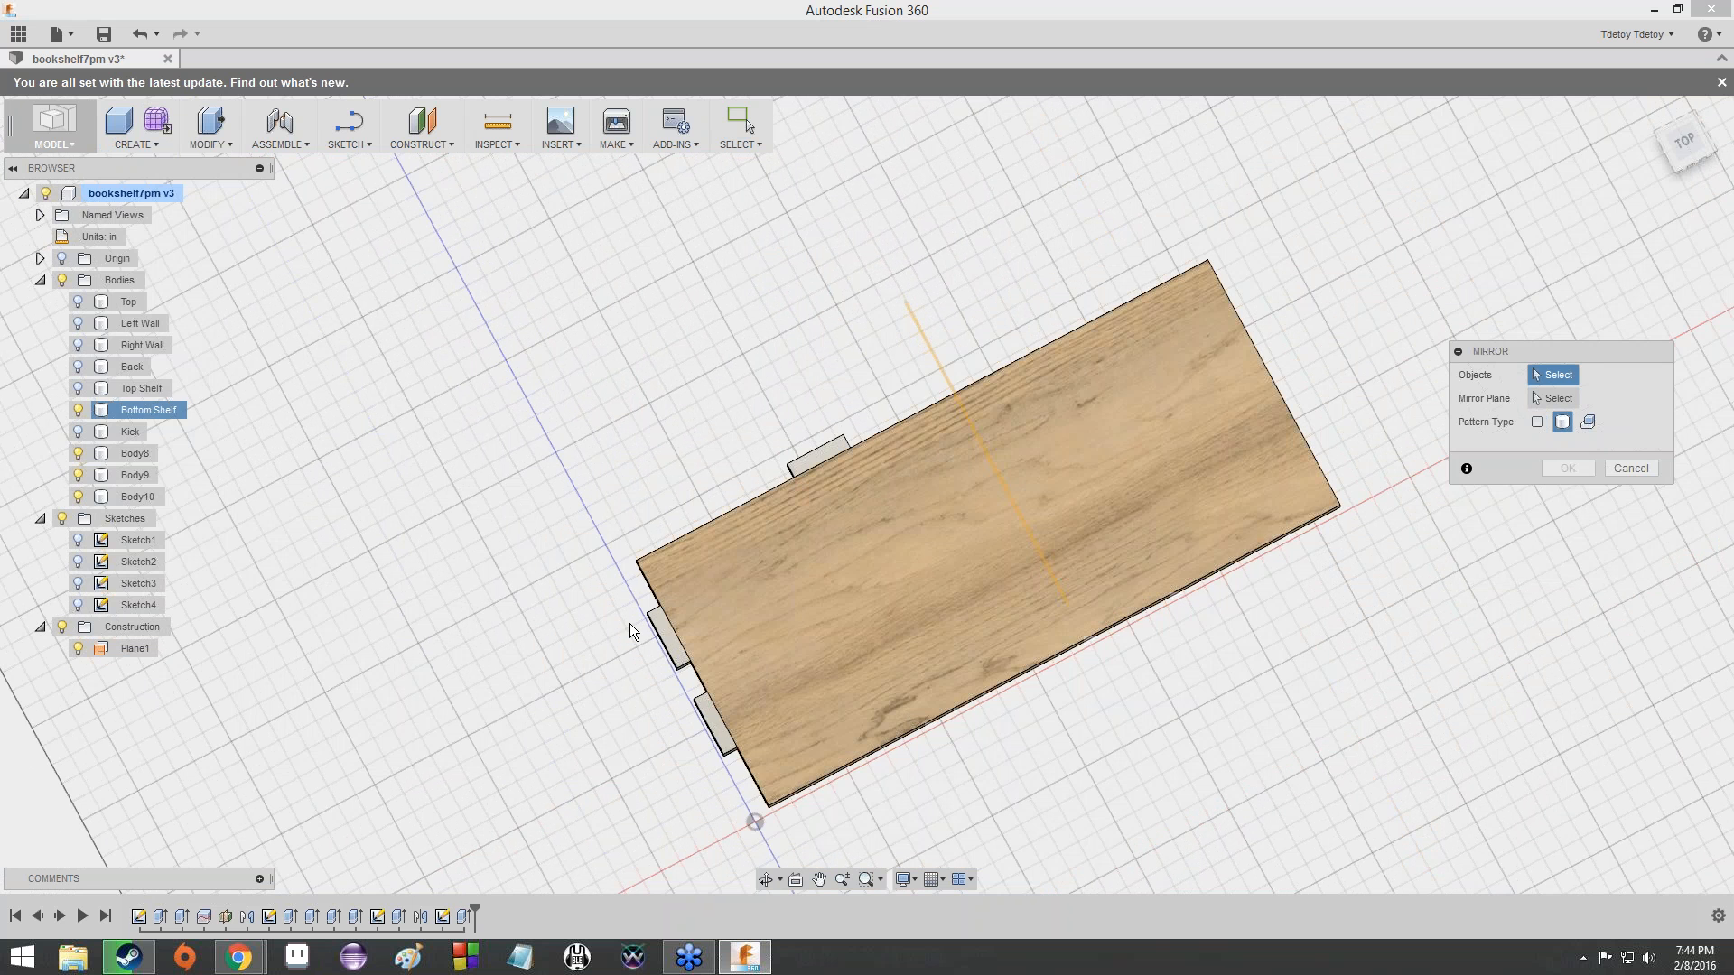
{"action": "scroll", "coordinate": [638, 740], "scroll_direction": "up", "scroll_amount": 5}
{"action": "left_click", "coordinate": [745, 705]}
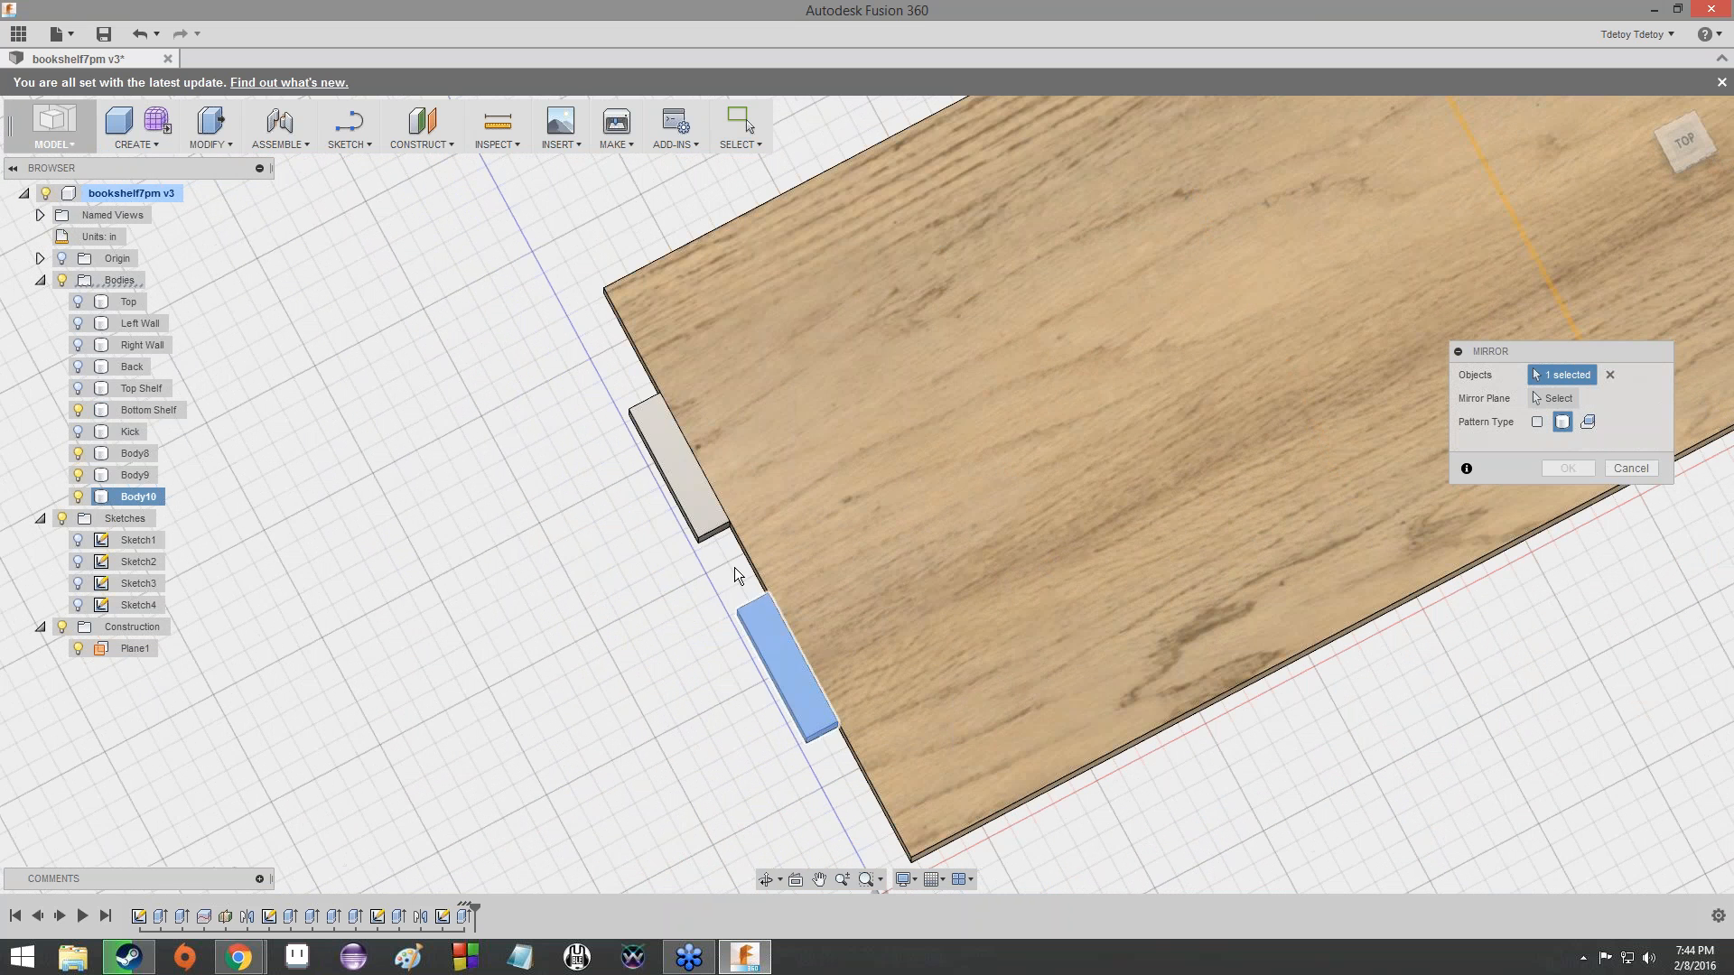
{"action": "left_click", "coordinate": [690, 468]}
{"action": "scroll", "coordinate": [849, 374], "scroll_direction": "down", "scroll_amount": 4}
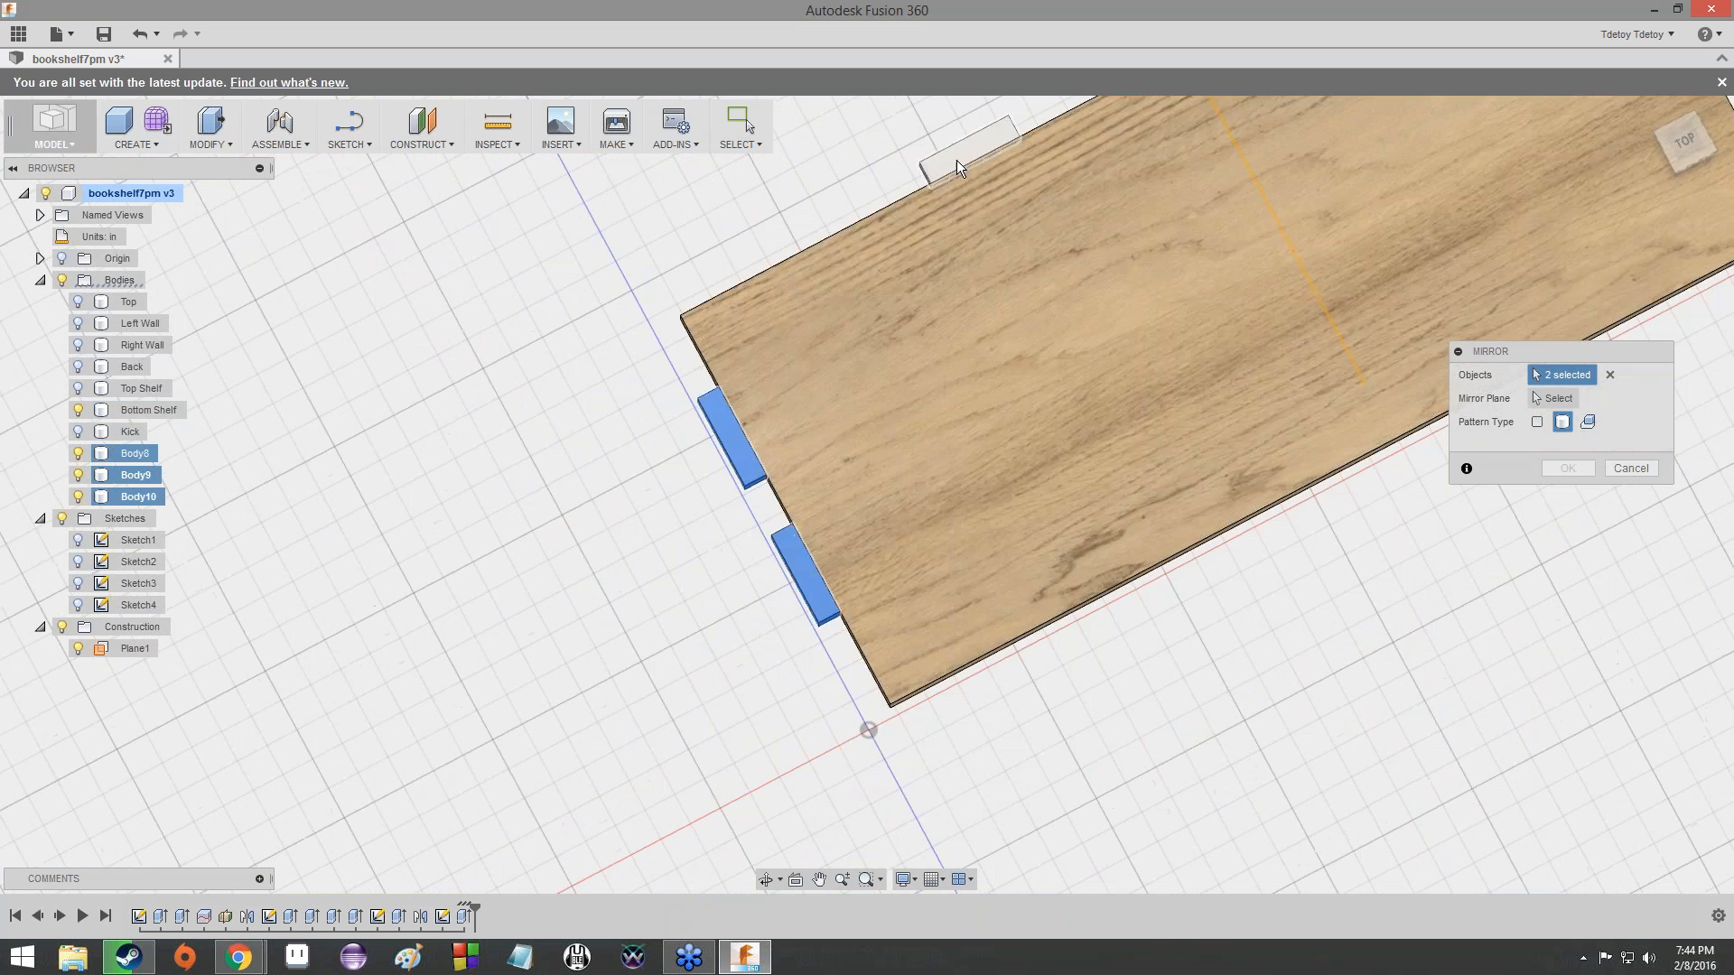
{"action": "left_click", "coordinate": [956, 160]}
{"action": "scroll", "coordinate": [915, 281], "scroll_direction": "up", "scroll_amount": 1}
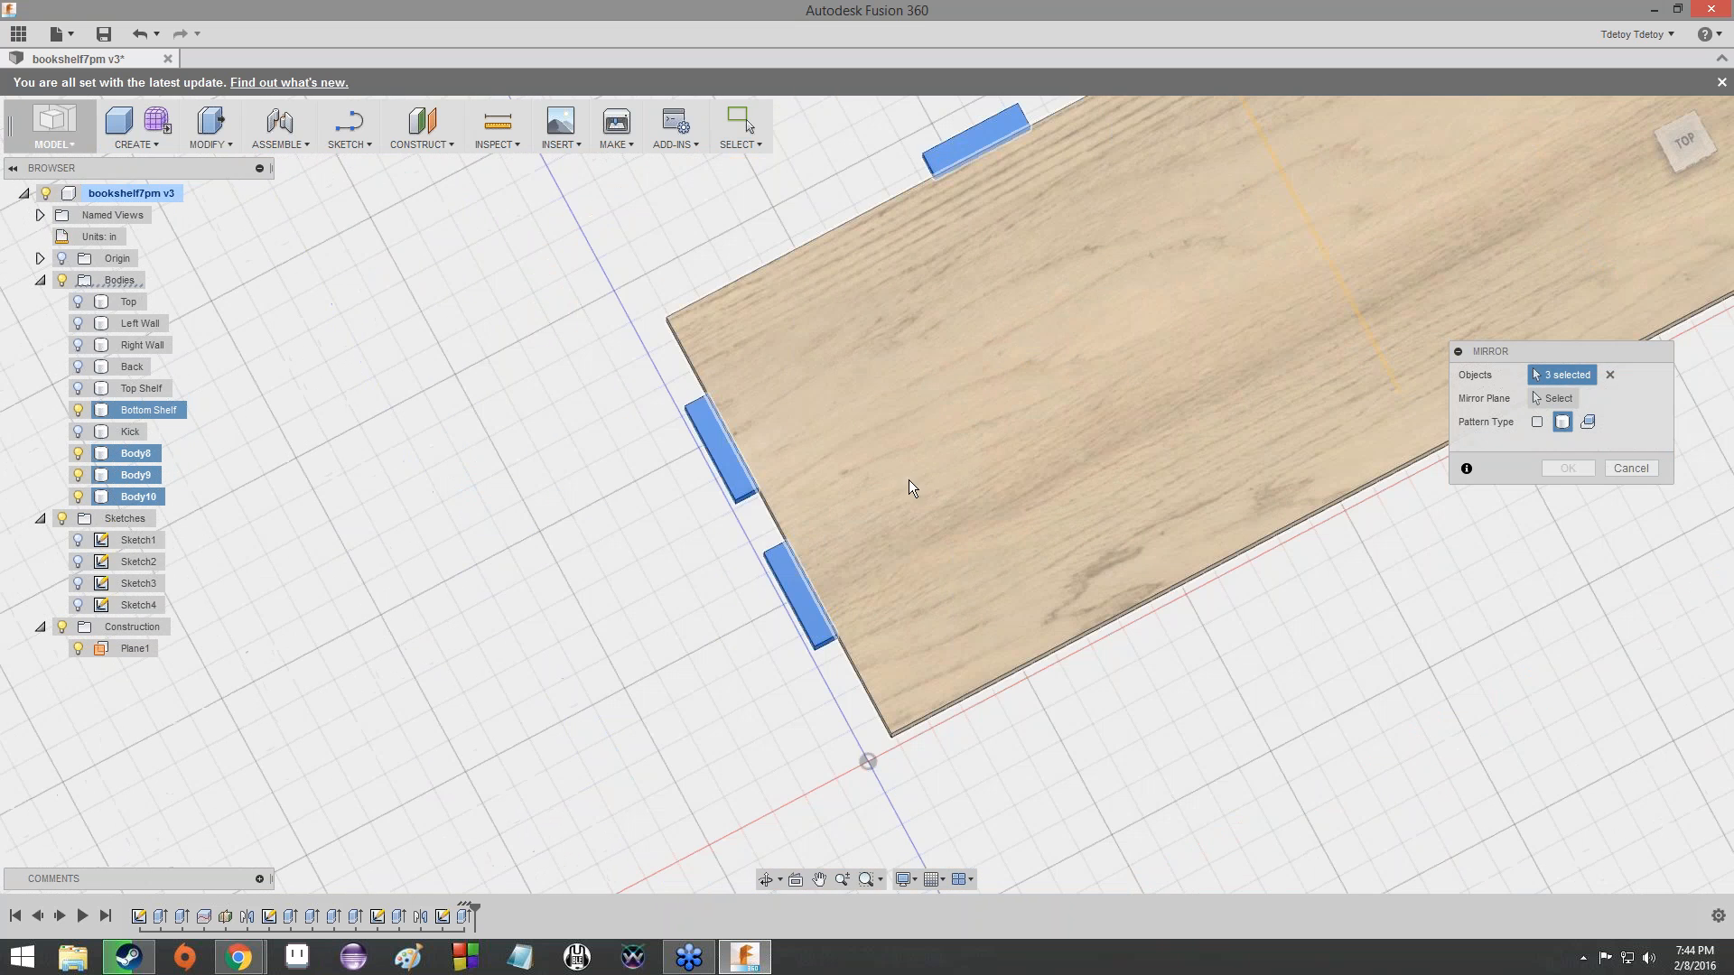
{"action": "scroll", "coordinate": [985, 675], "scroll_direction": "down", "scroll_amount": 3}
{"action": "middle_click_drag", "start_coordinate": [975, 654], "coordinate": [847, 424]}
{"action": "scroll", "coordinate": [847, 424], "scroll_direction": "down", "scroll_amount": 1}
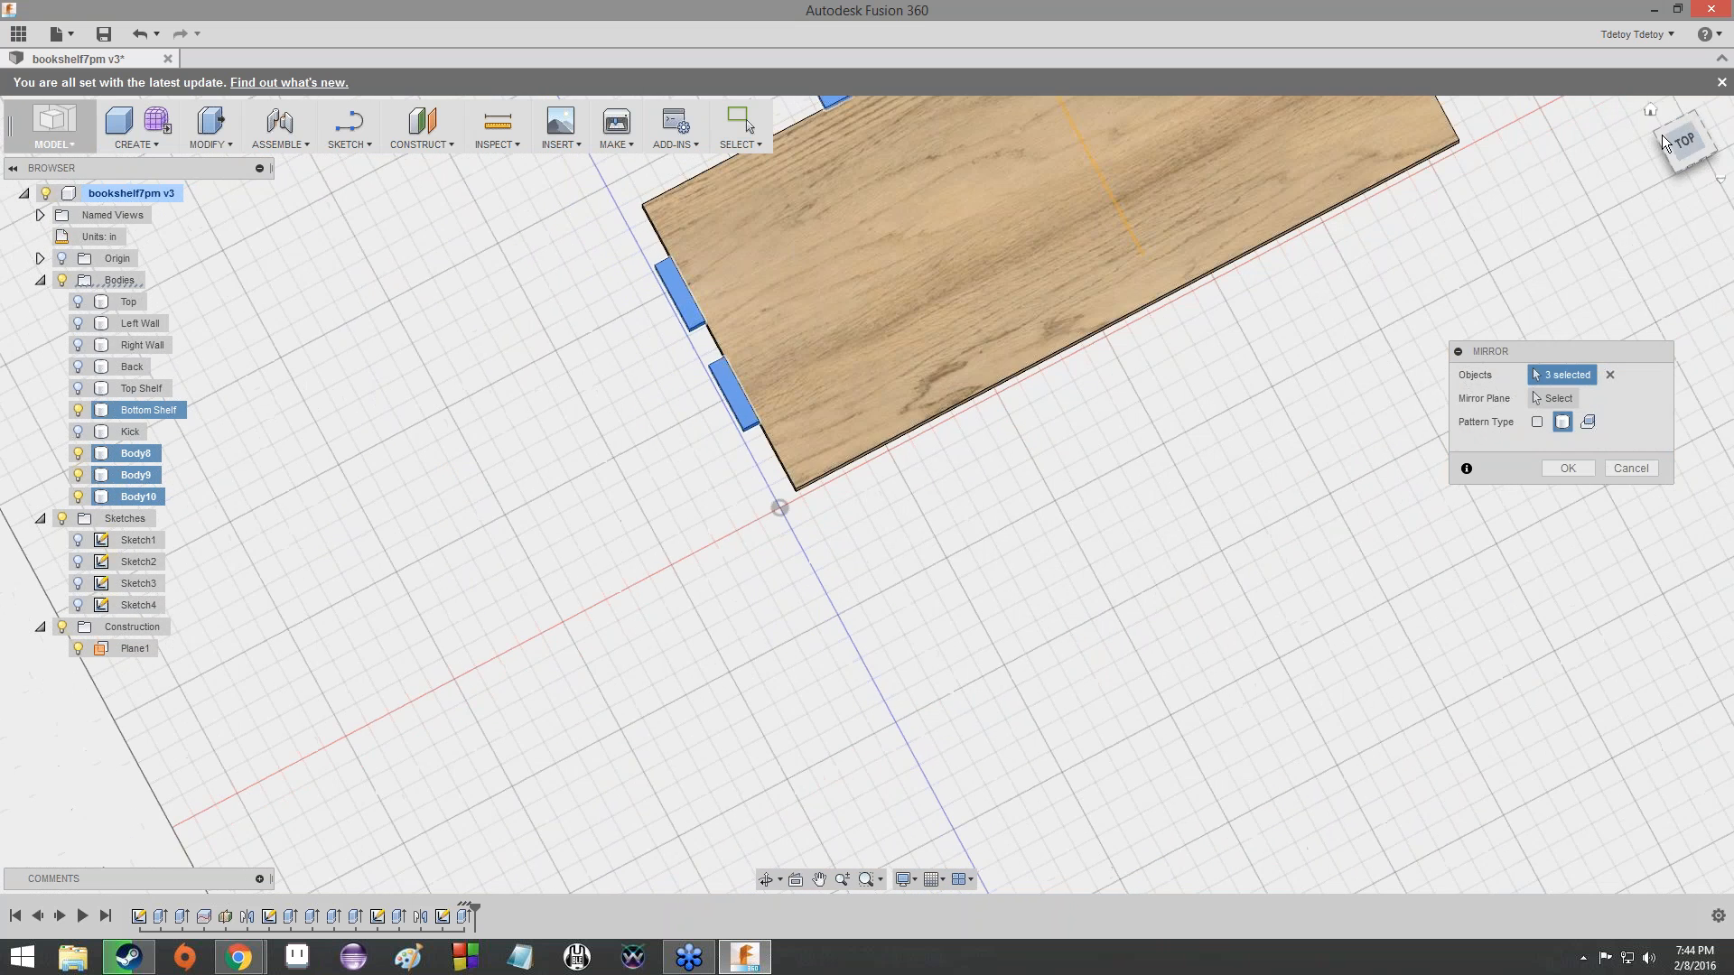
{"action": "left_click", "coordinate": [1684, 141]}
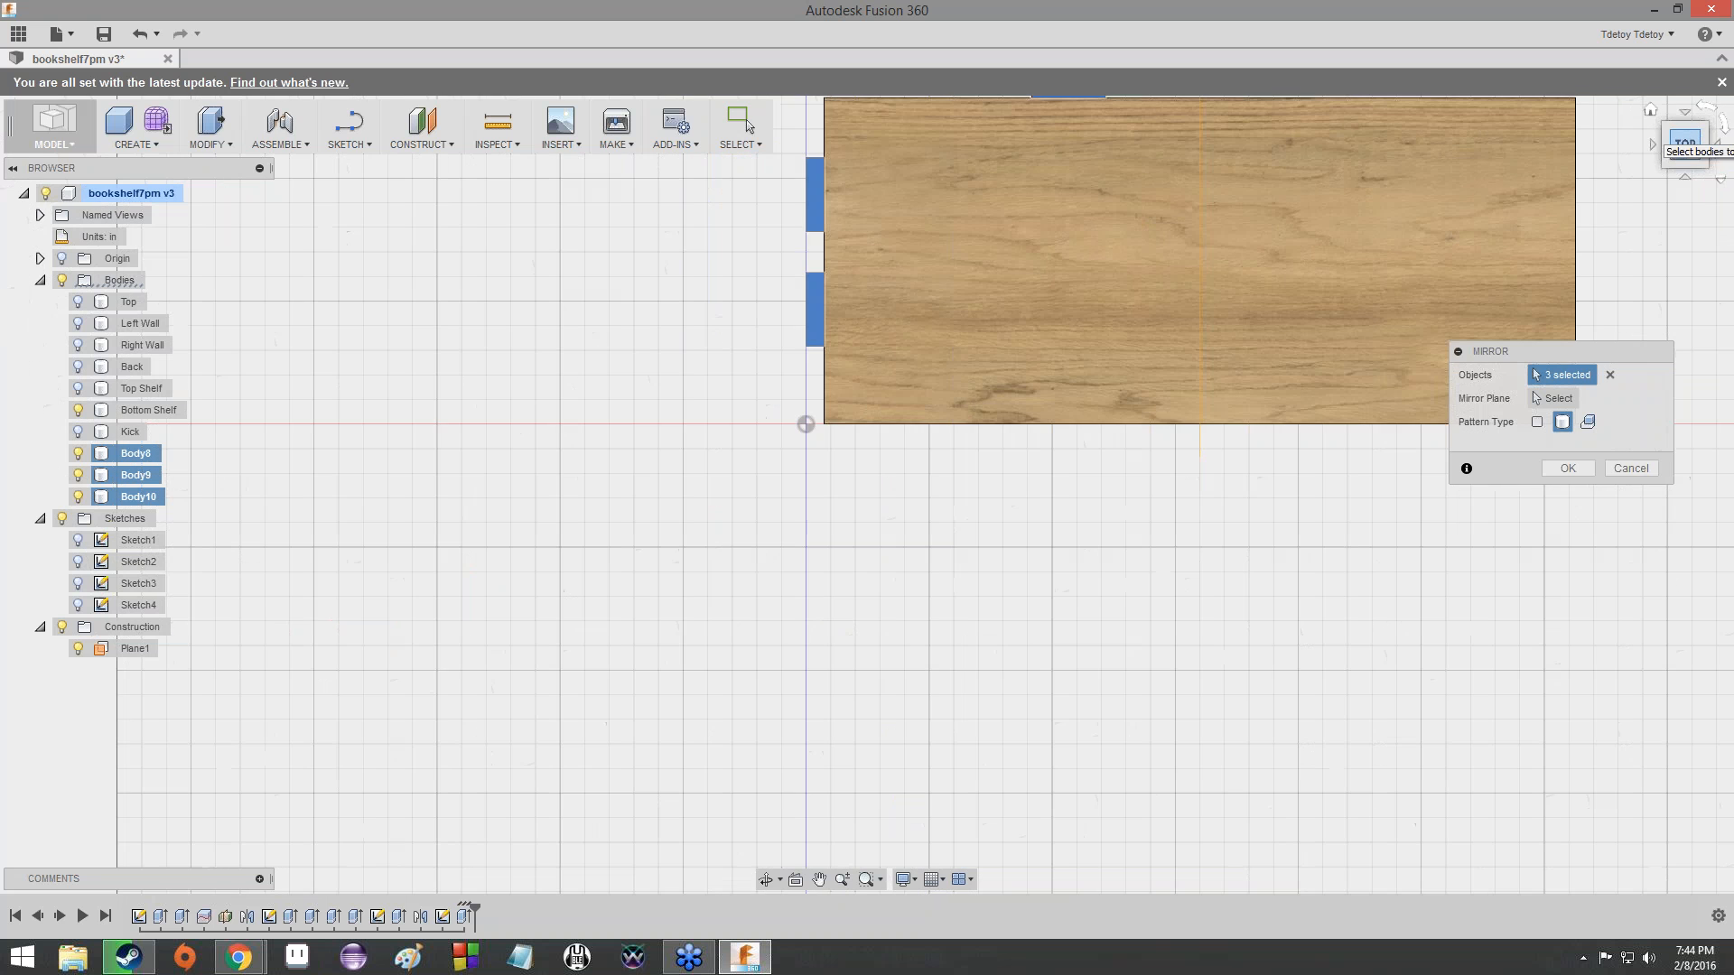
{"action": "left_click", "coordinate": [1672, 166]}
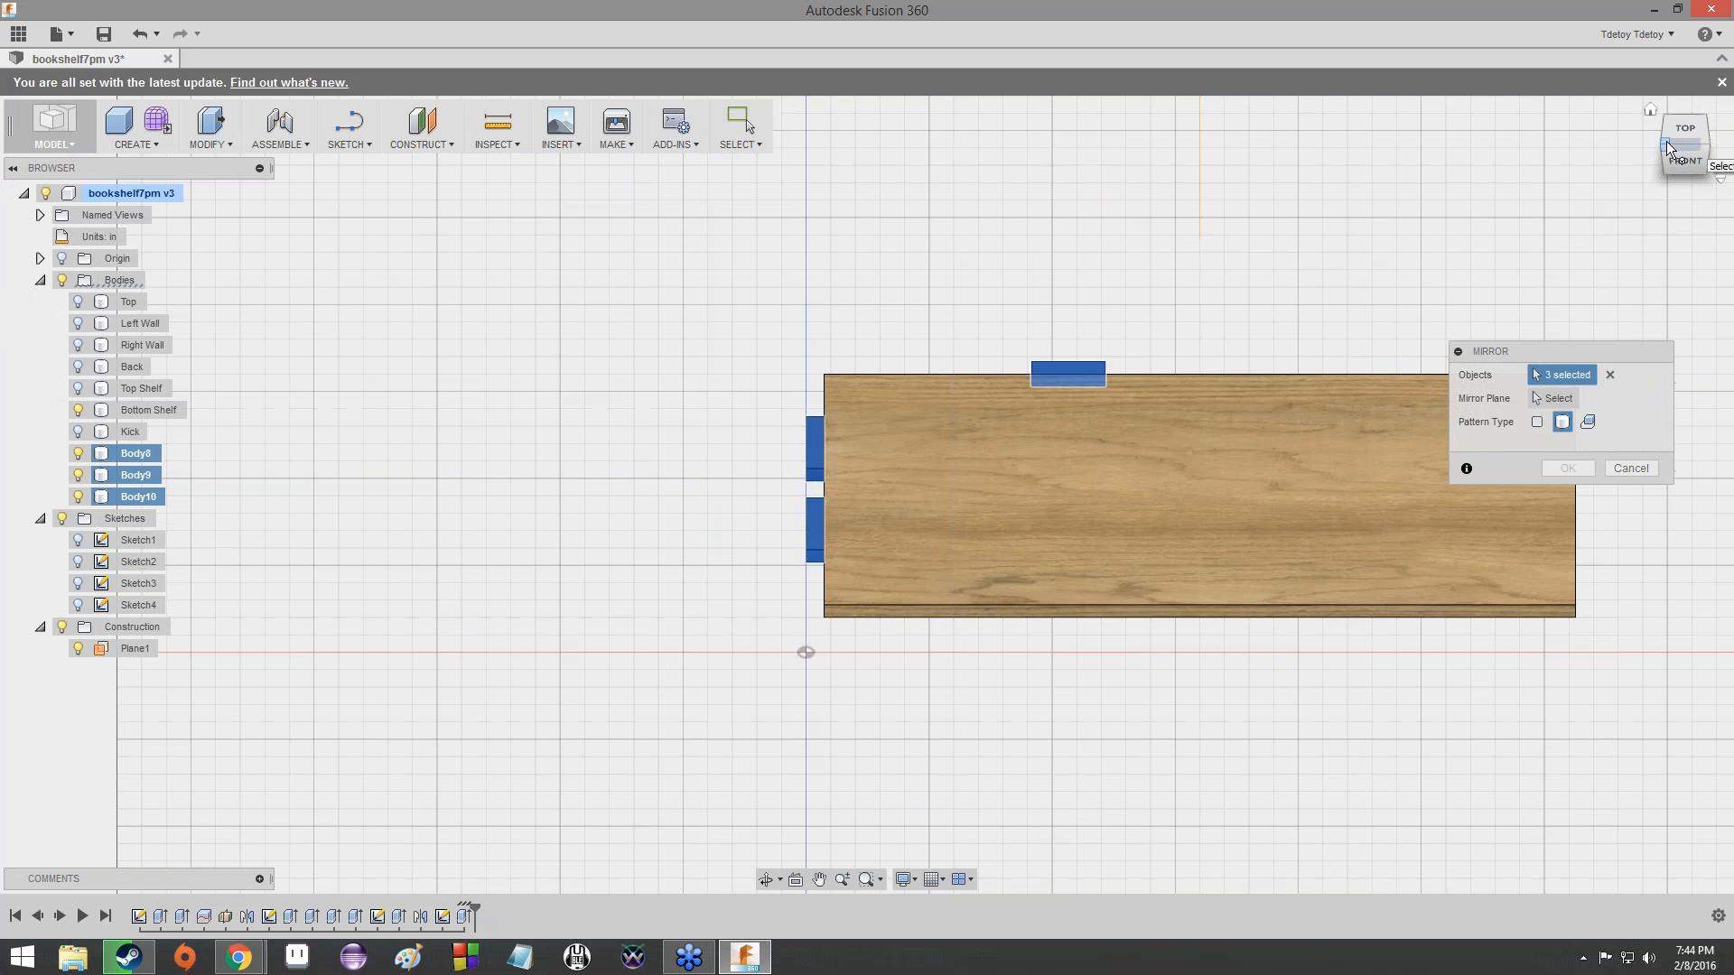
{"action": "left_click", "coordinate": [1669, 150]}
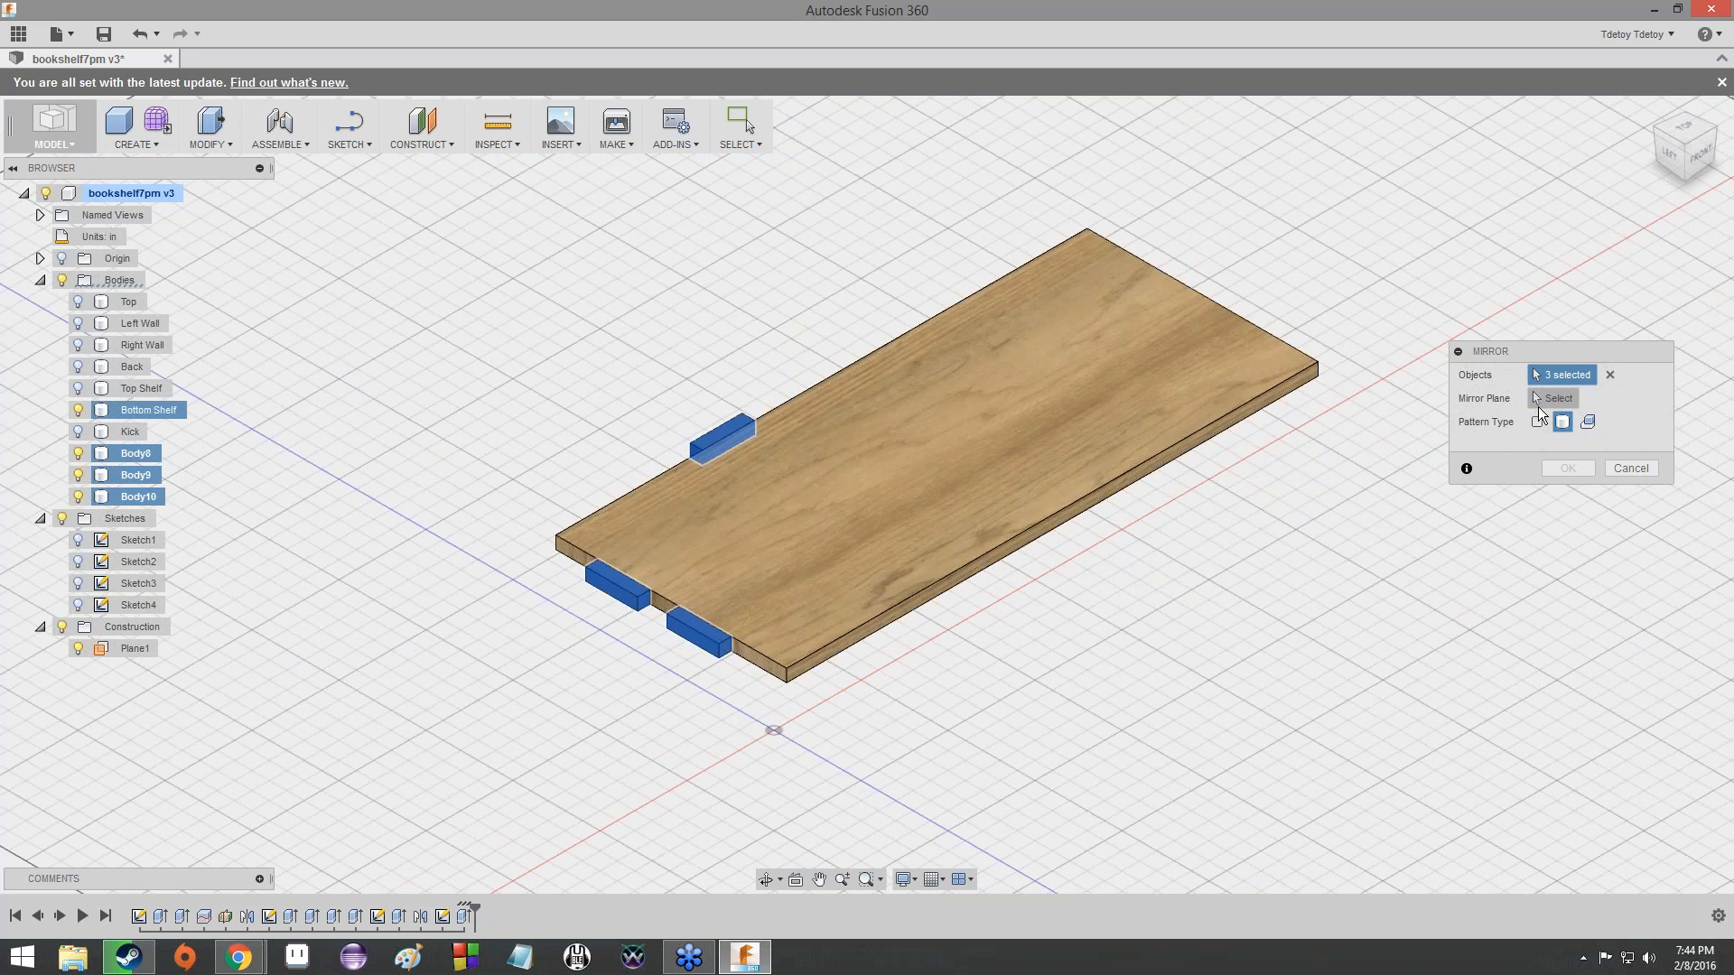
{"action": "left_click", "coordinate": [1554, 402]}
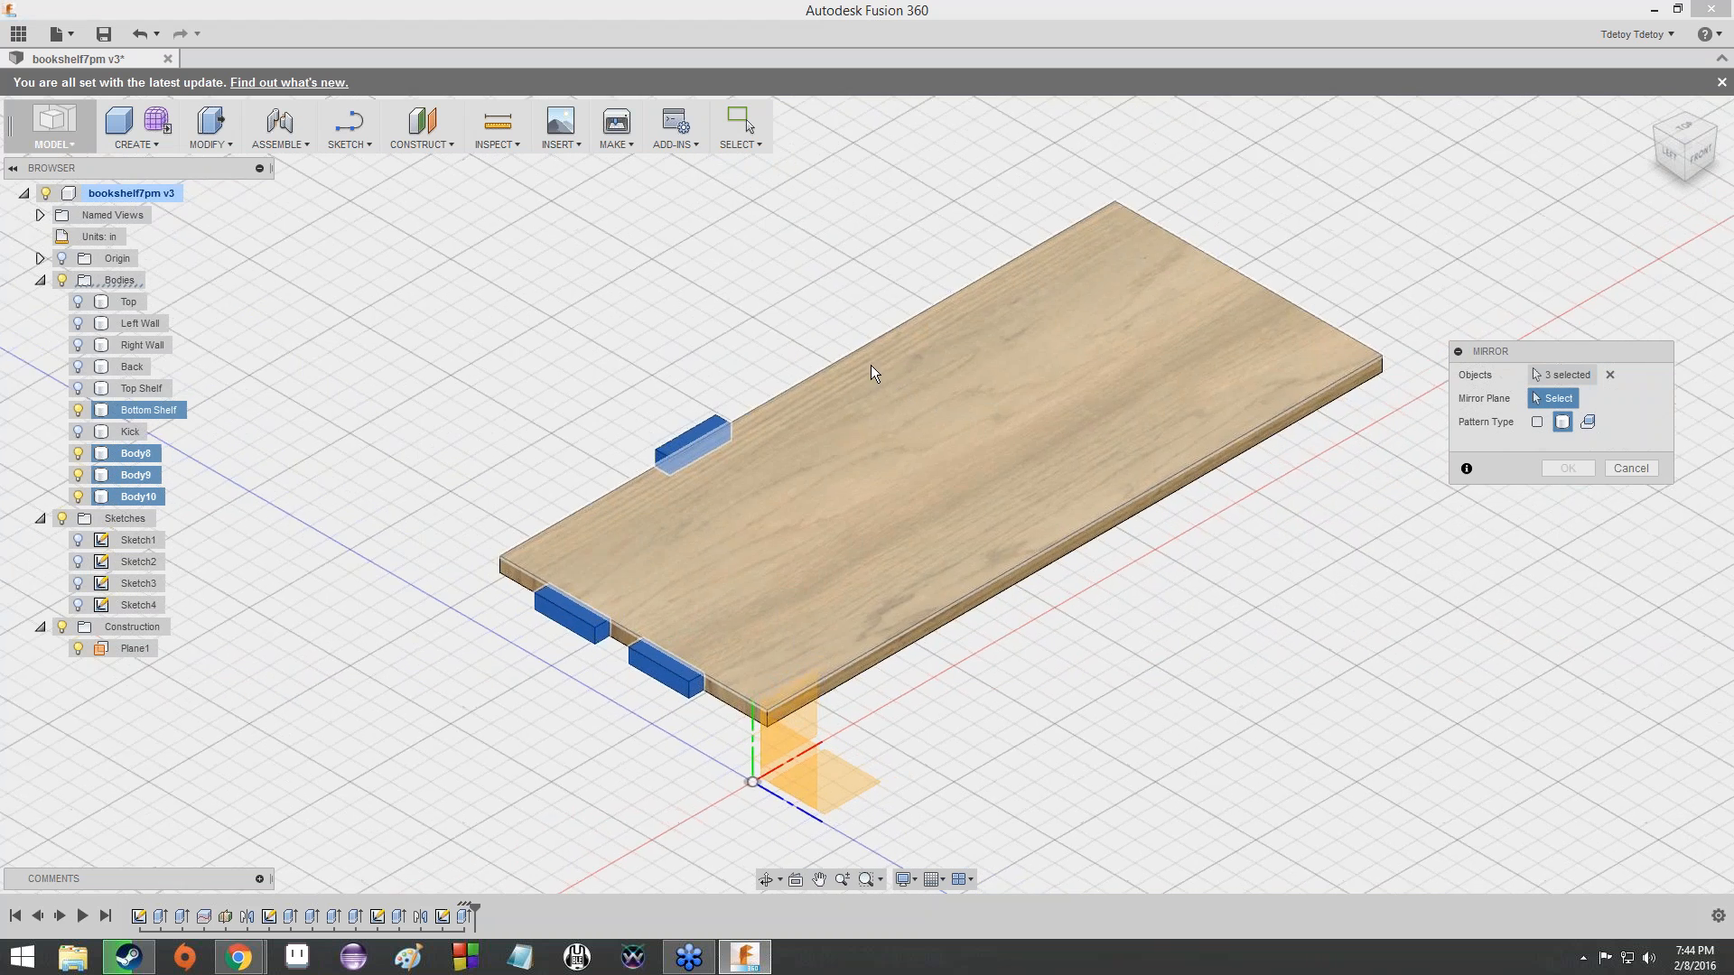
{"action": "scroll", "coordinate": [870, 365], "scroll_direction": "down", "scroll_amount": 5}
{"action": "left_click", "coordinate": [896, 233]}
{"action": "scroll", "coordinate": [993, 262], "scroll_direction": "up", "scroll_amount": 5}
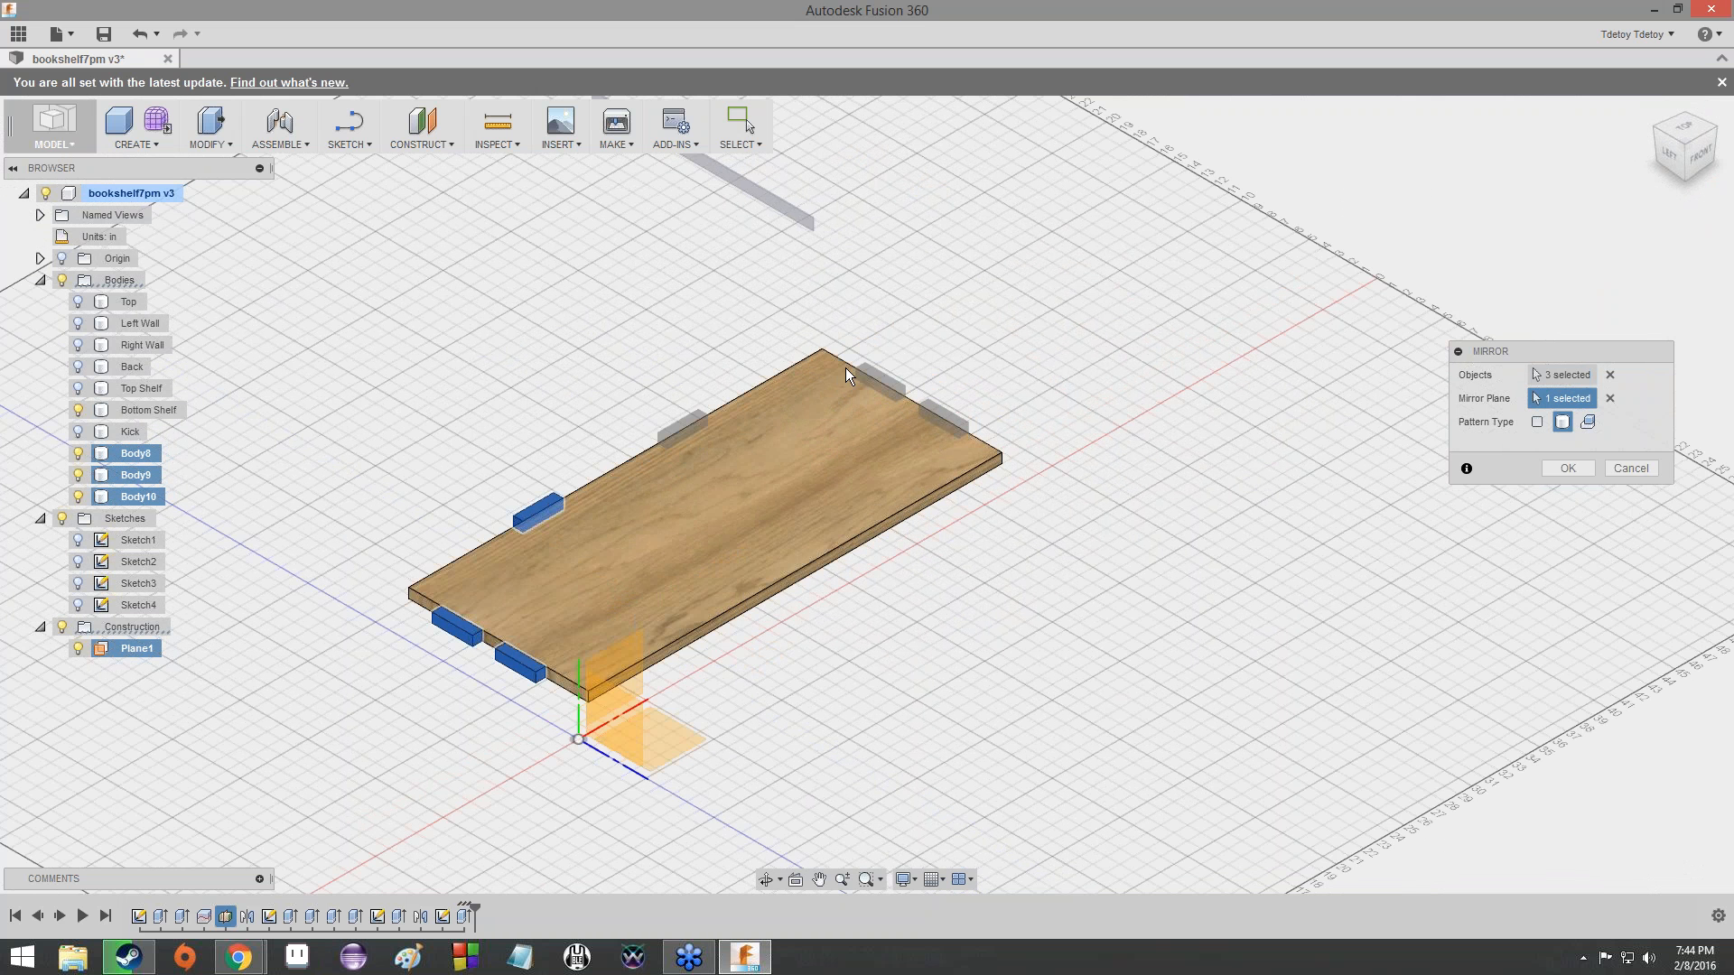
{"action": "left_click", "coordinate": [1561, 468]}
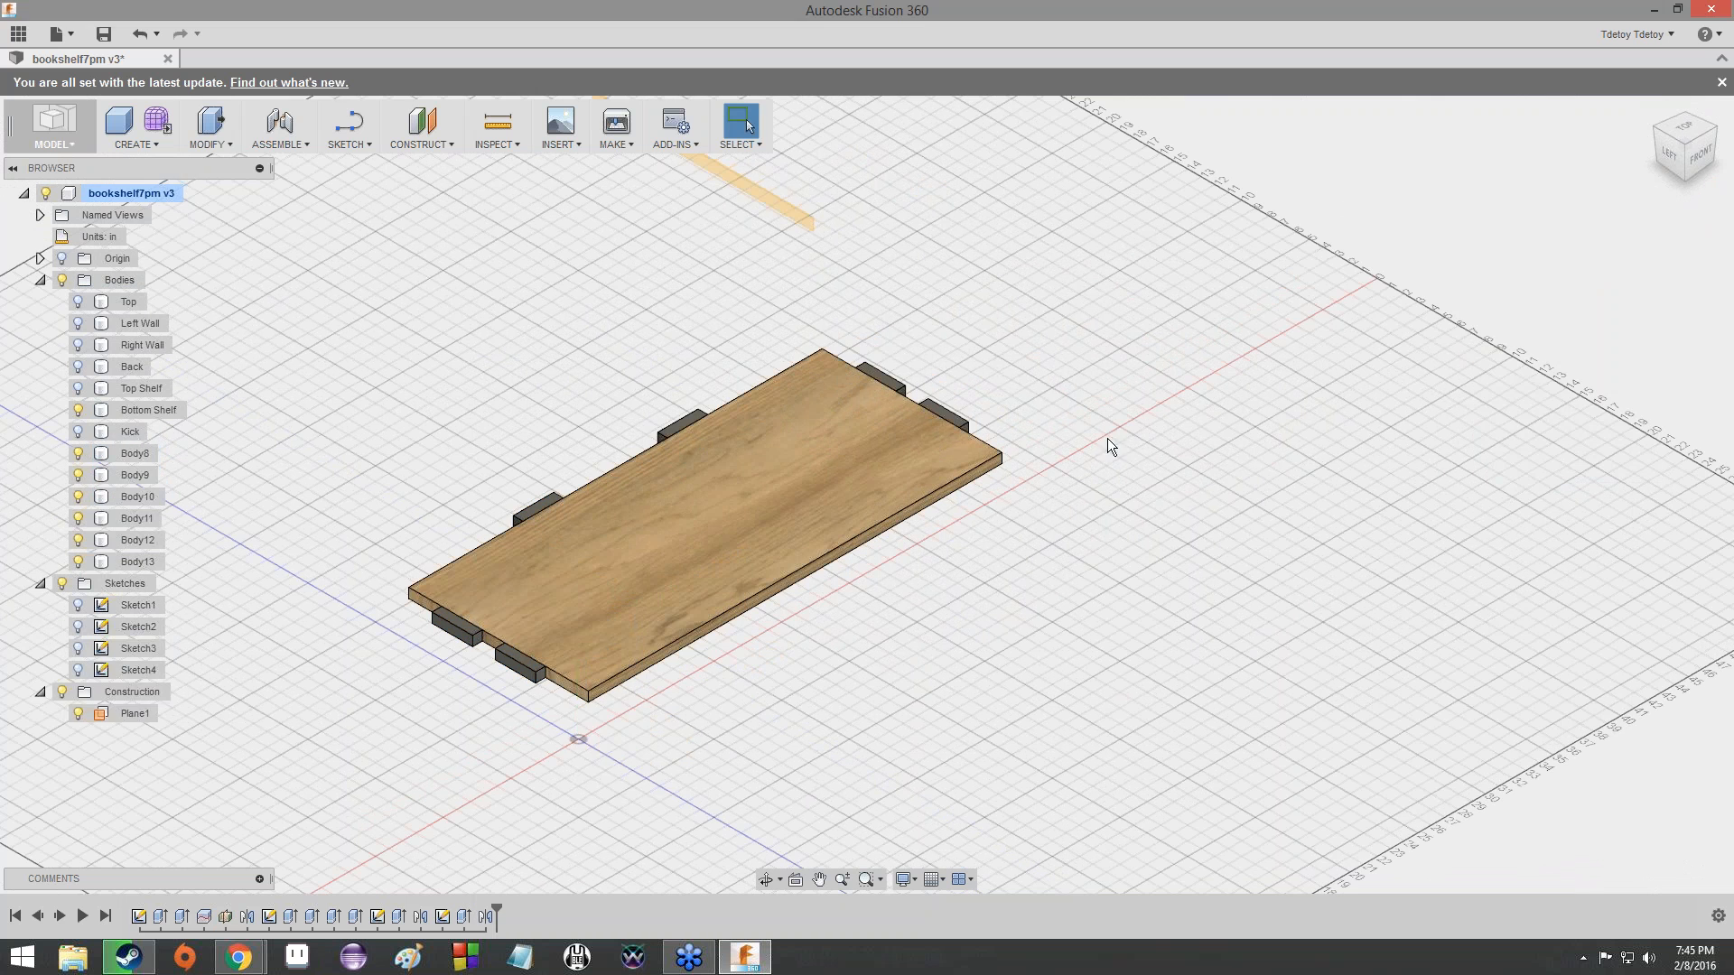
{"action": "mouse_move", "coordinate": [1671, 140]}
{"action": "left_mouse_down"}
{"action": "mouse_move", "coordinate": [1724, 226]}
{"action": "mouse_move", "coordinate": [1689, 240]}
{"action": "mouse_move", "coordinate": [1626, 195]}
{"action": "mouse_move", "coordinate": [1598, 118]}
{"action": "mouse_move", "coordinate": [1518, 163]}
{"action": "mouse_move", "coordinate": [1472, 226]}
{"action": "mouse_move", "coordinate": [1490, 144]}
{"action": "mouse_move", "coordinate": [1571, 226]}
{"action": "mouse_move", "coordinate": [1634, 203]}
{"action": "mouse_move", "coordinate": [1553, 158]}
{"action": "mouse_move", "coordinate": [1598, 155]}
{"action": "mouse_move", "coordinate": [1661, 212]}
{"action": "mouse_move", "coordinate": [1694, 158]}
{"action": "mouse_move", "coordinate": [1721, 166]}
{"action": "left_mouse_up"}
{"action": "left_click_drag", "start_coordinate": [1670, 110], "coordinate": [1669, 137]}
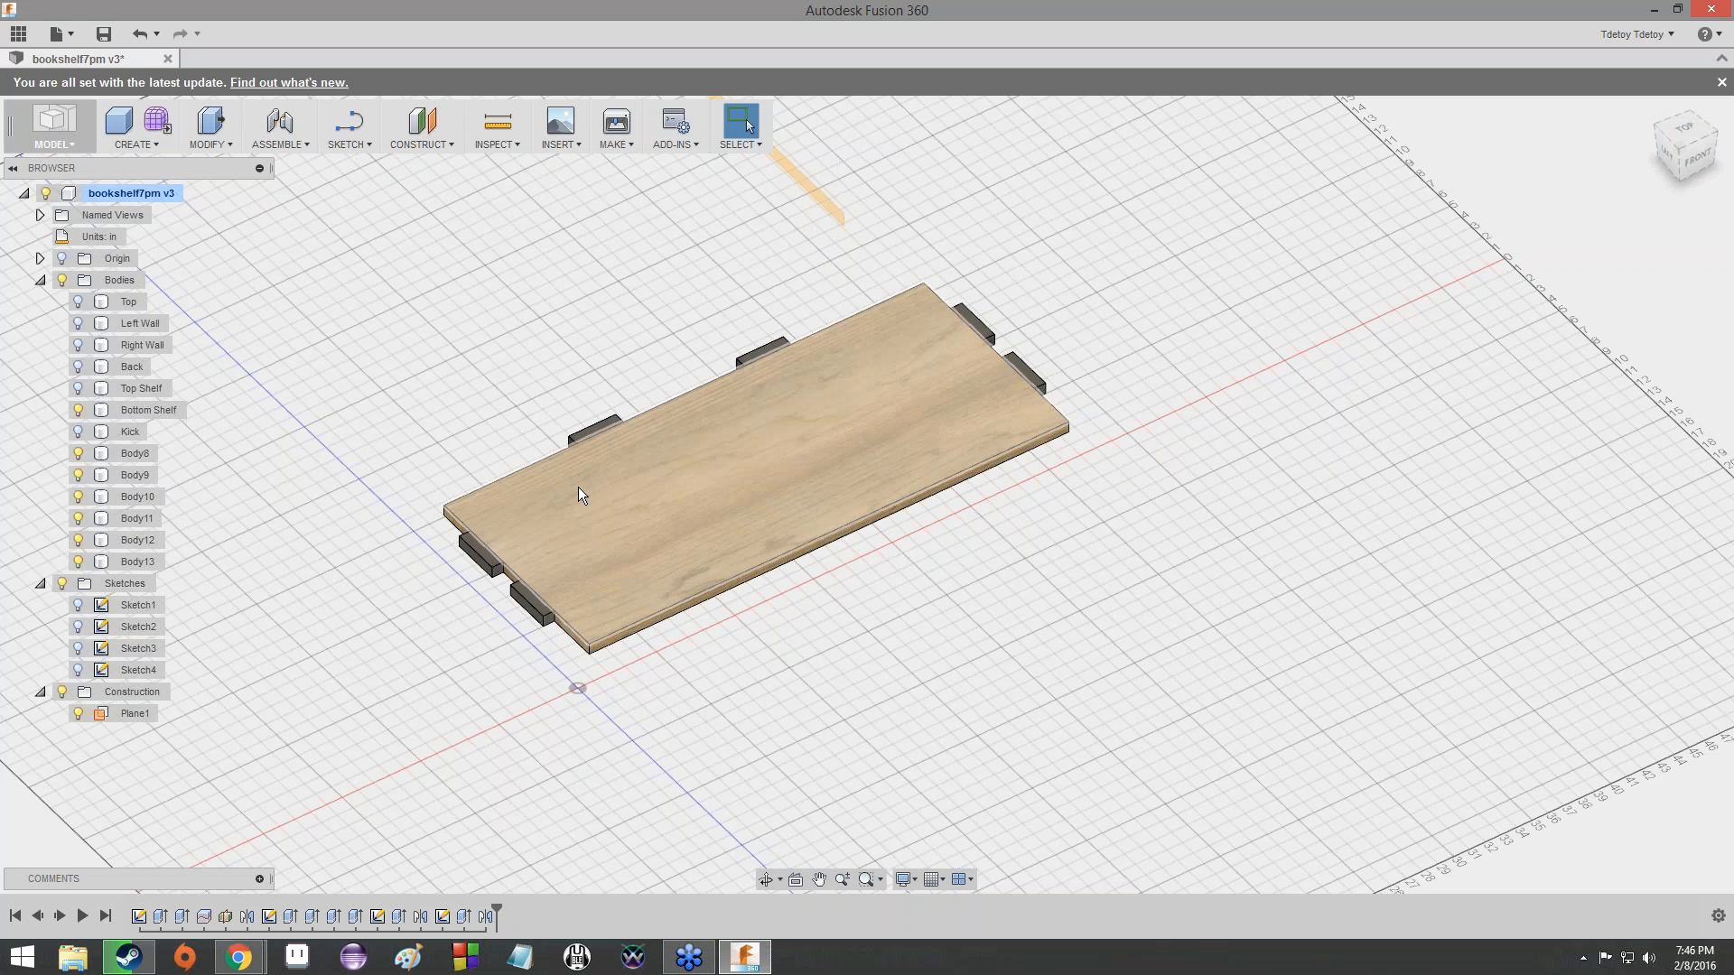
{"action": "scroll", "coordinate": [679, 500], "scroll_direction": "up", "scroll_amount": 1}
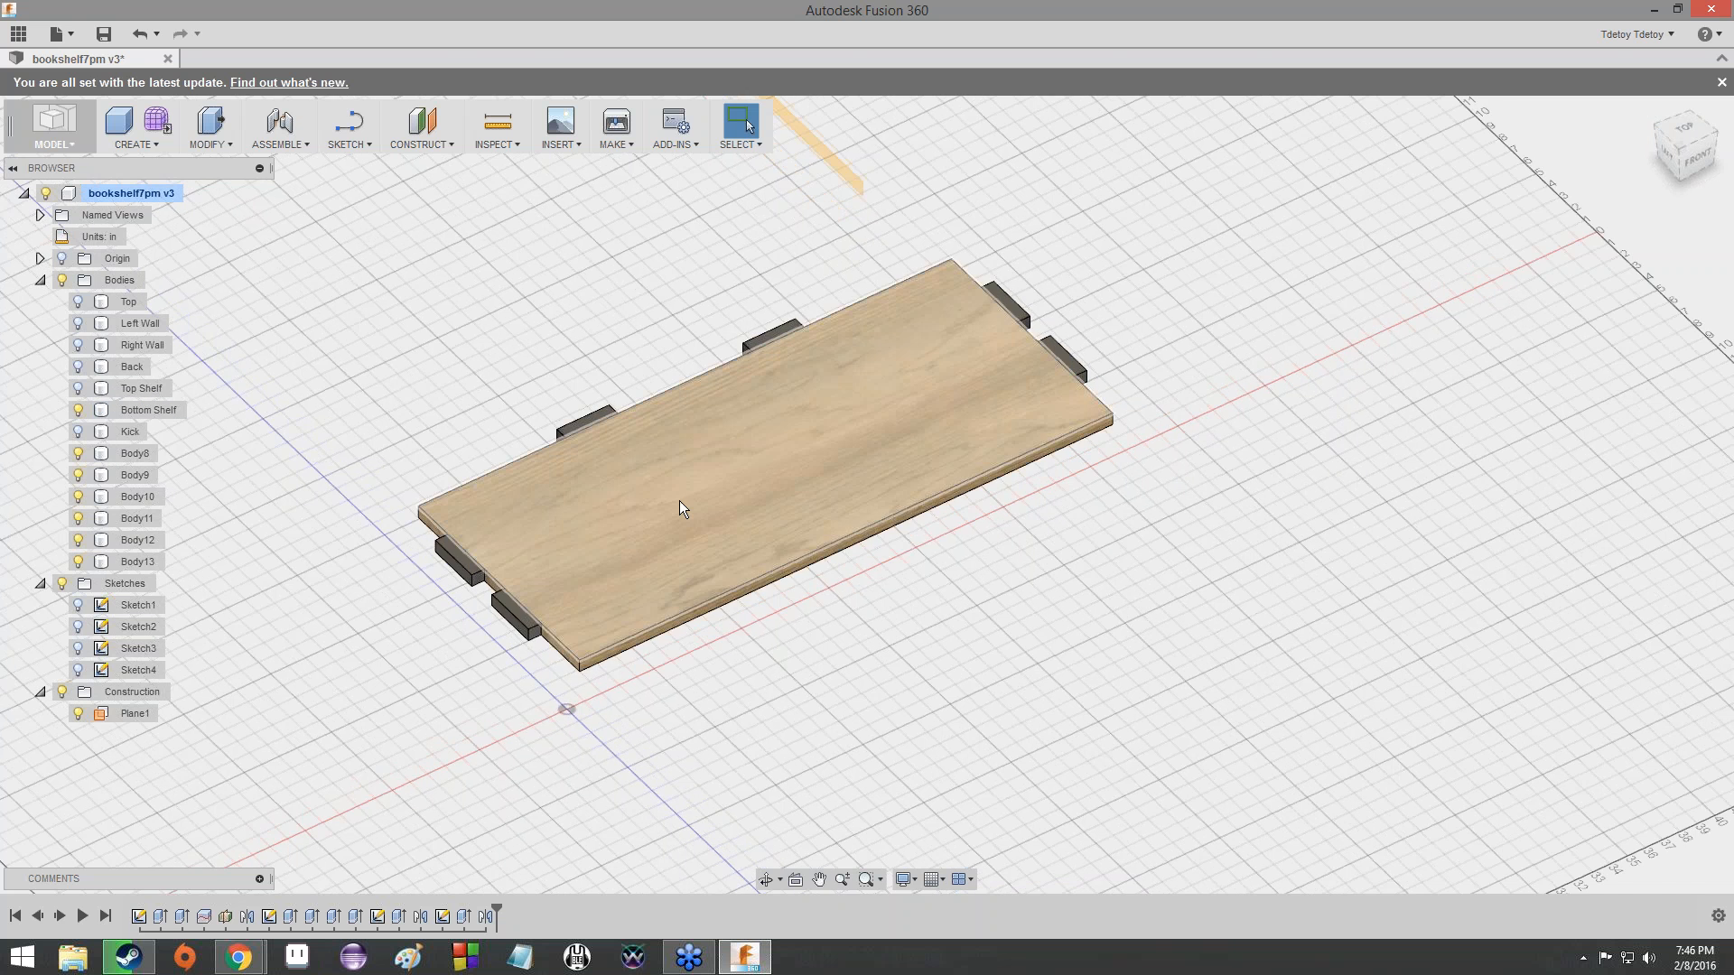
{"action": "scroll", "coordinate": [673, 501], "scroll_direction": "down", "scroll_amount": 4}
{"action": "scroll", "coordinate": [672, 461], "scroll_direction": "up", "scroll_amount": 5}
{"action": "scroll", "coordinate": [671, 462], "scroll_direction": "up", "scroll_amount": 3}
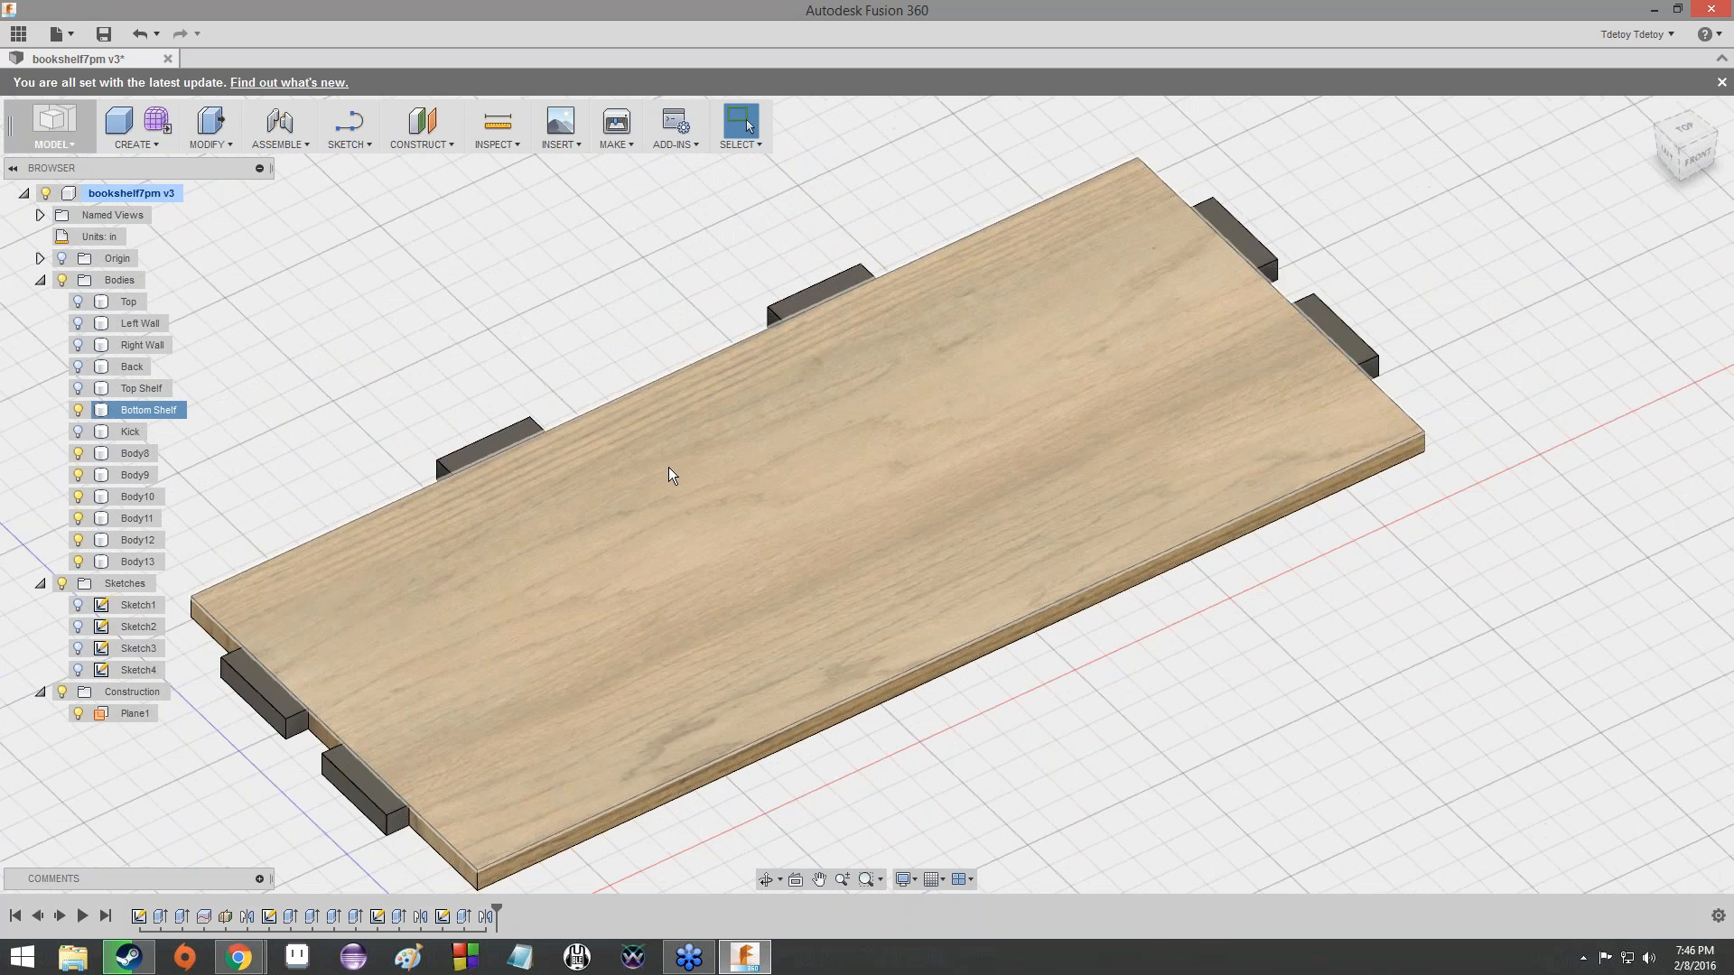
{"action": "scroll", "coordinate": [668, 468], "scroll_direction": "down", "scroll_amount": 3}
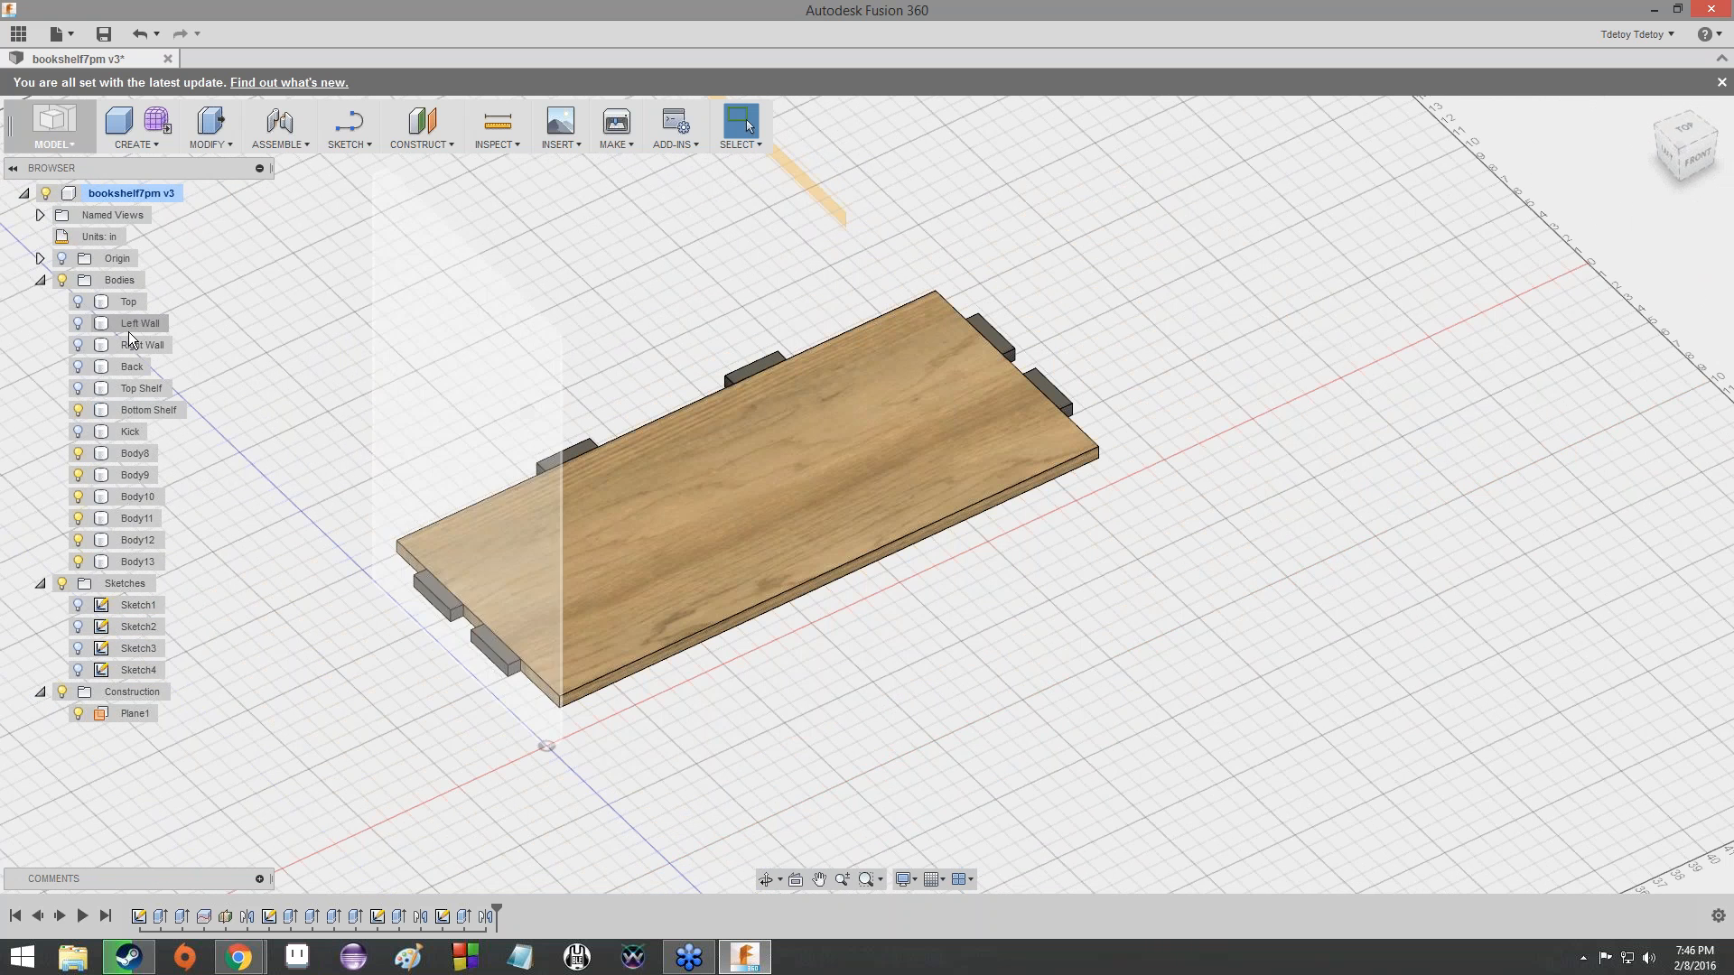
- Show the hidden Top Shelf body above the Bottom Shelf and its tabs
{"action": "left_click", "coordinate": [80, 391]}
{"action": "left_click", "coordinate": [79, 390]}
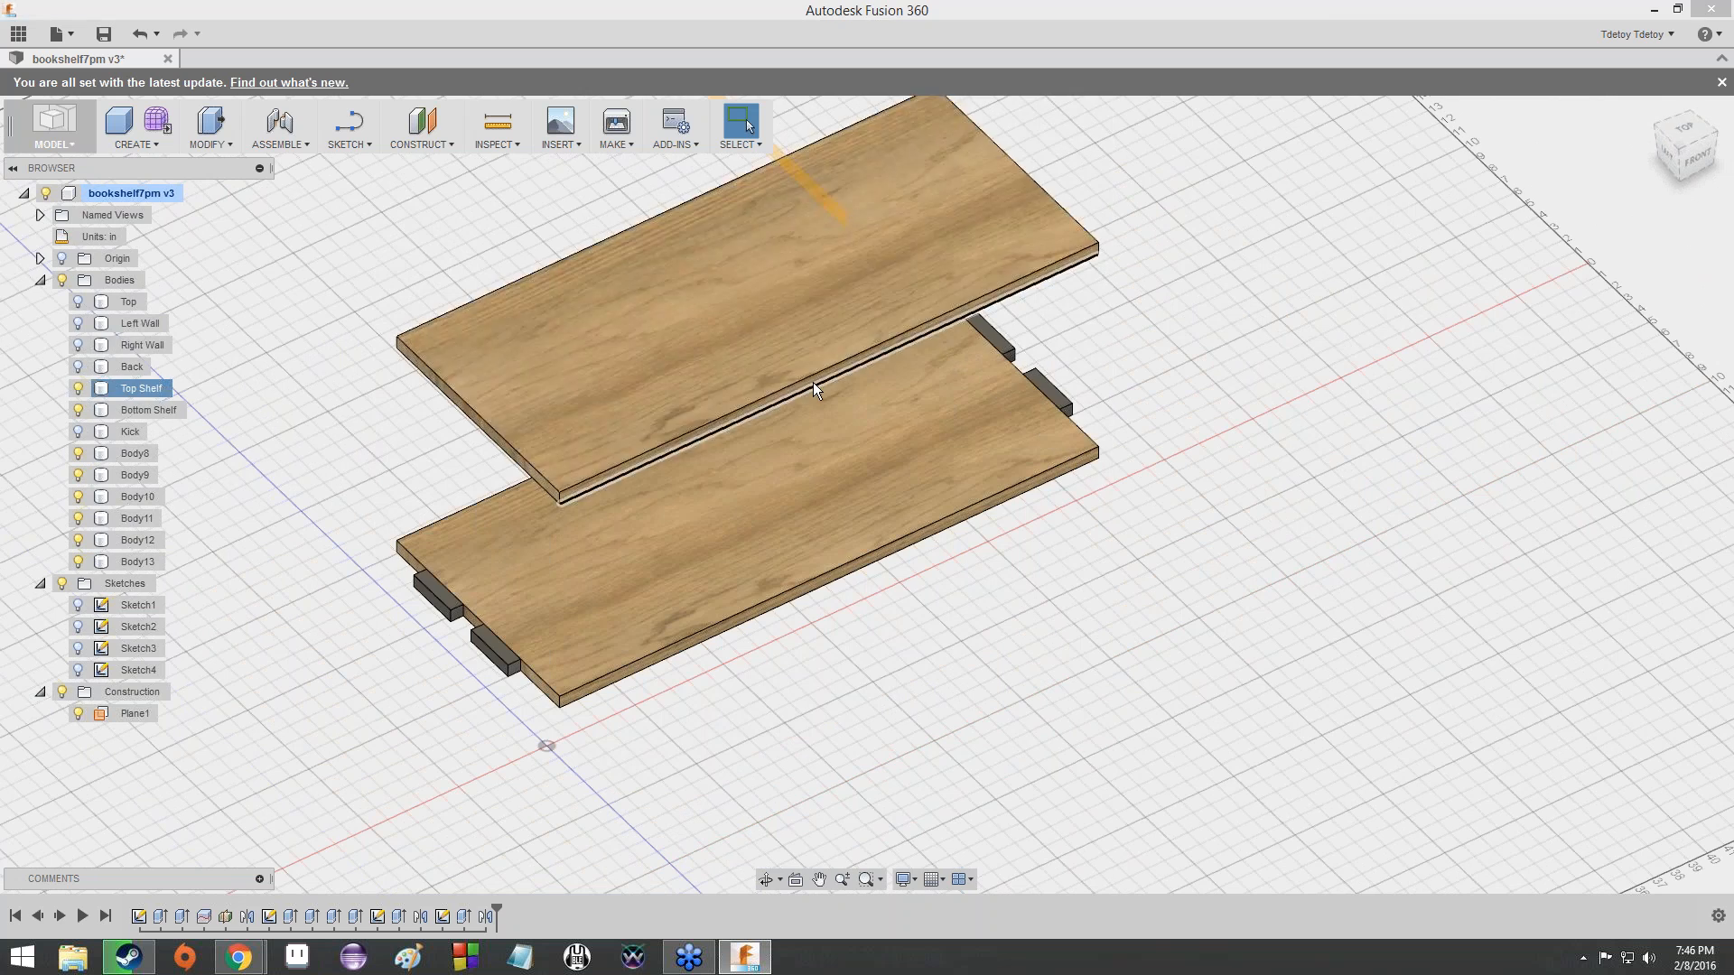
{"action": "scroll", "coordinate": [813, 382], "scroll_direction": "down", "scroll_amount": 3}
{"action": "scroll", "coordinate": [813, 382], "scroll_direction": "up", "scroll_amount": 2}
{"action": "scroll", "coordinate": [813, 382], "scroll_direction": "up", "scroll_amount": 5}
{"action": "scroll", "coordinate": [894, 515], "scroll_direction": "down", "scroll_amount": 5}
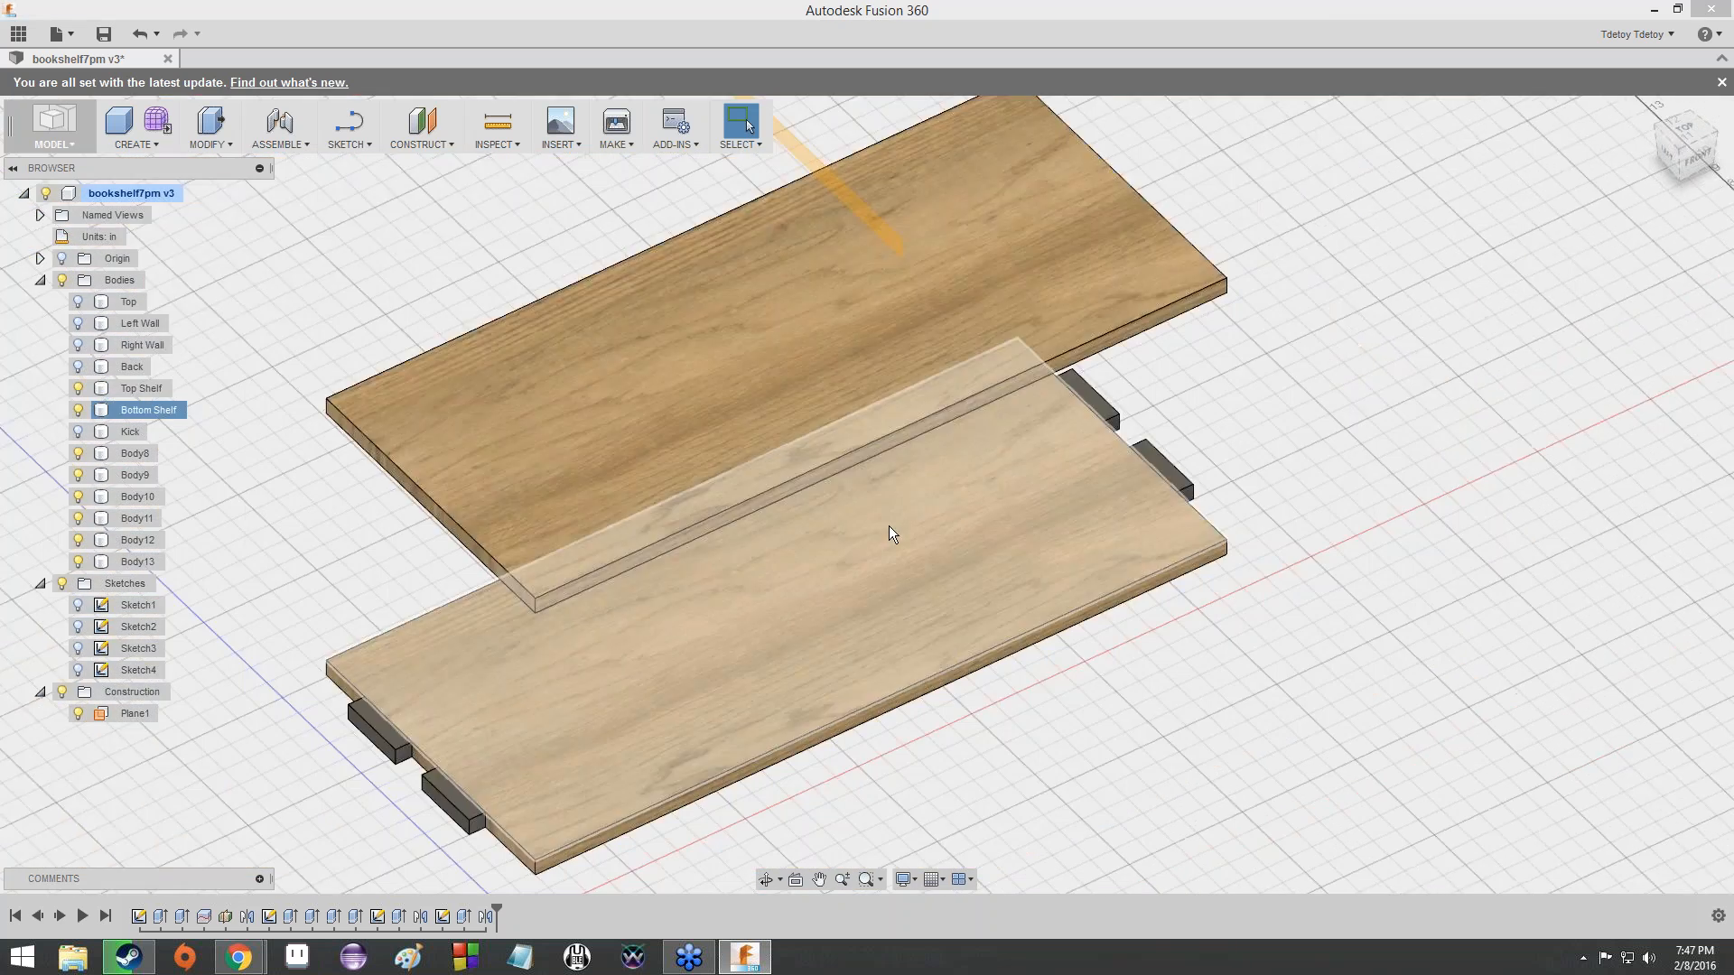
{"action": "left_click", "coordinate": [1699, 159]}
{"action": "mouse_move", "coordinate": [1698, 159]}
{"action": "left_mouse_down"}
{"action": "mouse_move", "coordinate": [1682, 129]}
{"action": "mouse_move", "coordinate": [1602, 199]}
{"action": "mouse_move", "coordinate": [1549, 196]}
{"action": "mouse_move", "coordinate": [1494, 109]}
{"action": "mouse_move", "coordinate": [1535, 68]}
{"action": "mouse_move", "coordinate": [1603, 100]}
{"action": "mouse_move", "coordinate": [1648, 158]}
{"action": "mouse_move", "coordinate": [1643, 194]}
{"action": "mouse_move", "coordinate": [1571, 213]}
{"action": "mouse_move", "coordinate": [1535, 171]}
{"action": "mouse_move", "coordinate": [1594, 103]}
{"action": "left_mouse_up"}
{"action": "scroll", "coordinate": [975, 699], "scroll_direction": "up", "scroll_amount": 2}
{"action": "scroll", "coordinate": [975, 700], "scroll_direction": "up", "scroll_amount": 3}
{"action": "scroll", "coordinate": [934, 681], "scroll_direction": "down", "scroll_amount": 2}
{"action": "middle_click_drag", "start_coordinate": [934, 681], "coordinate": [969, 532]}
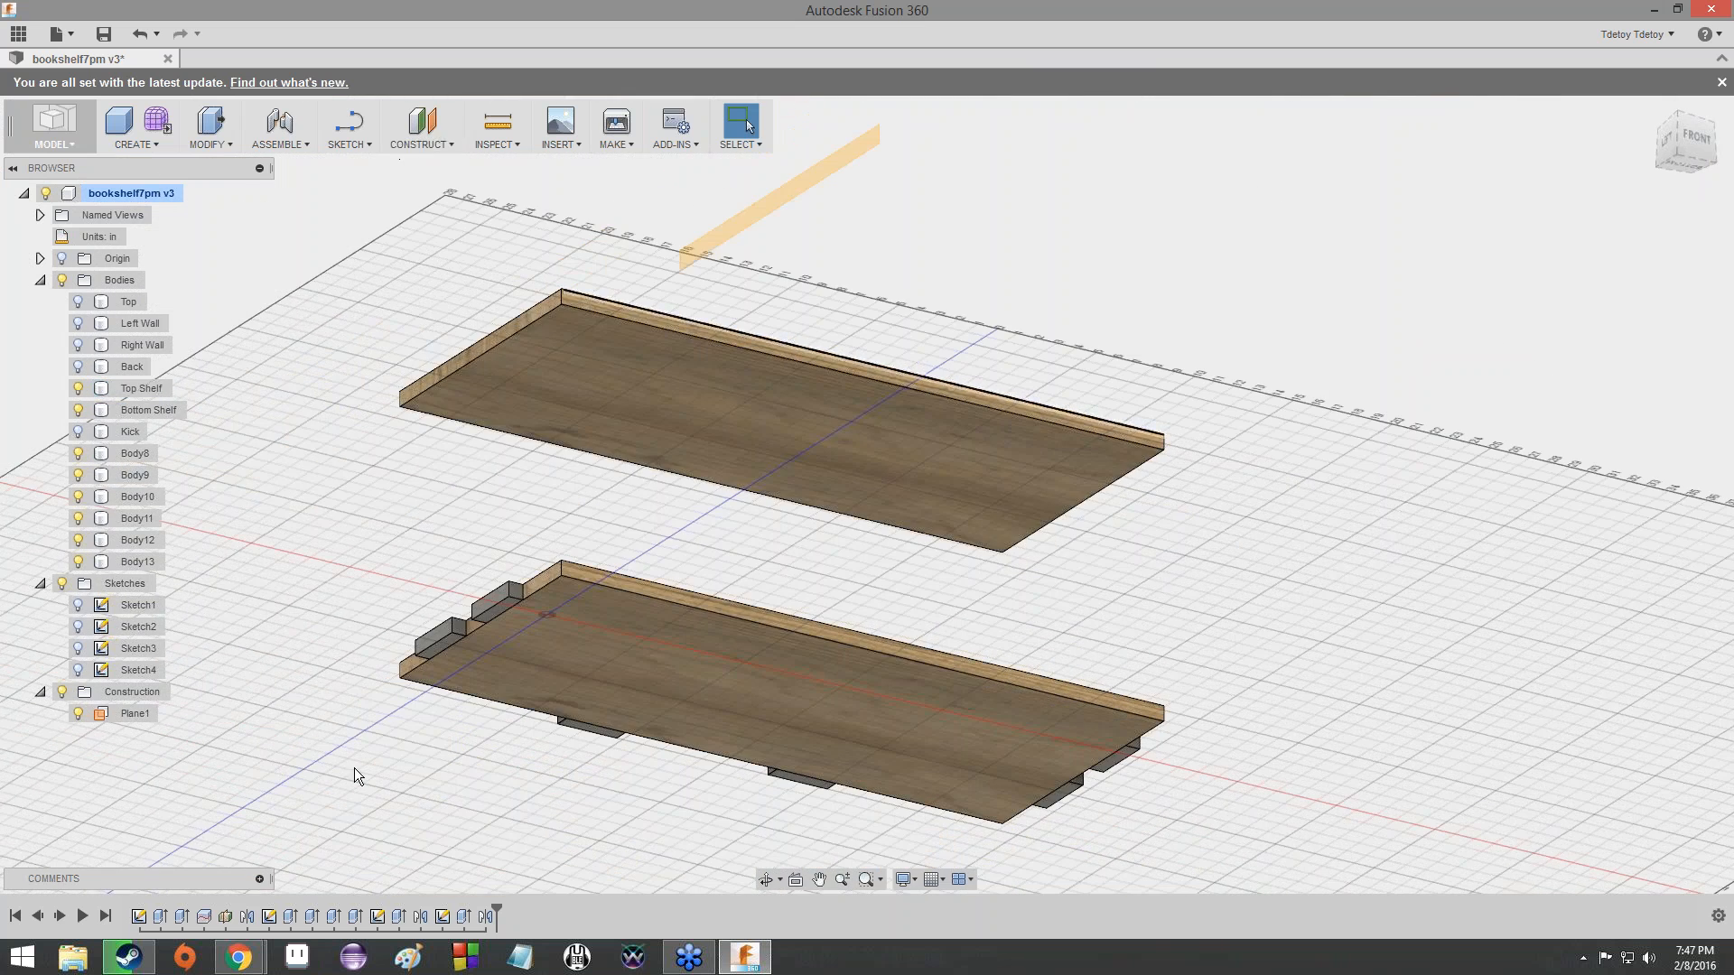
- Construct a midplane between the Bottom Shelf's upper face and the Top Shelf's underside
{"action": "left_click", "coordinate": [629, 383]}
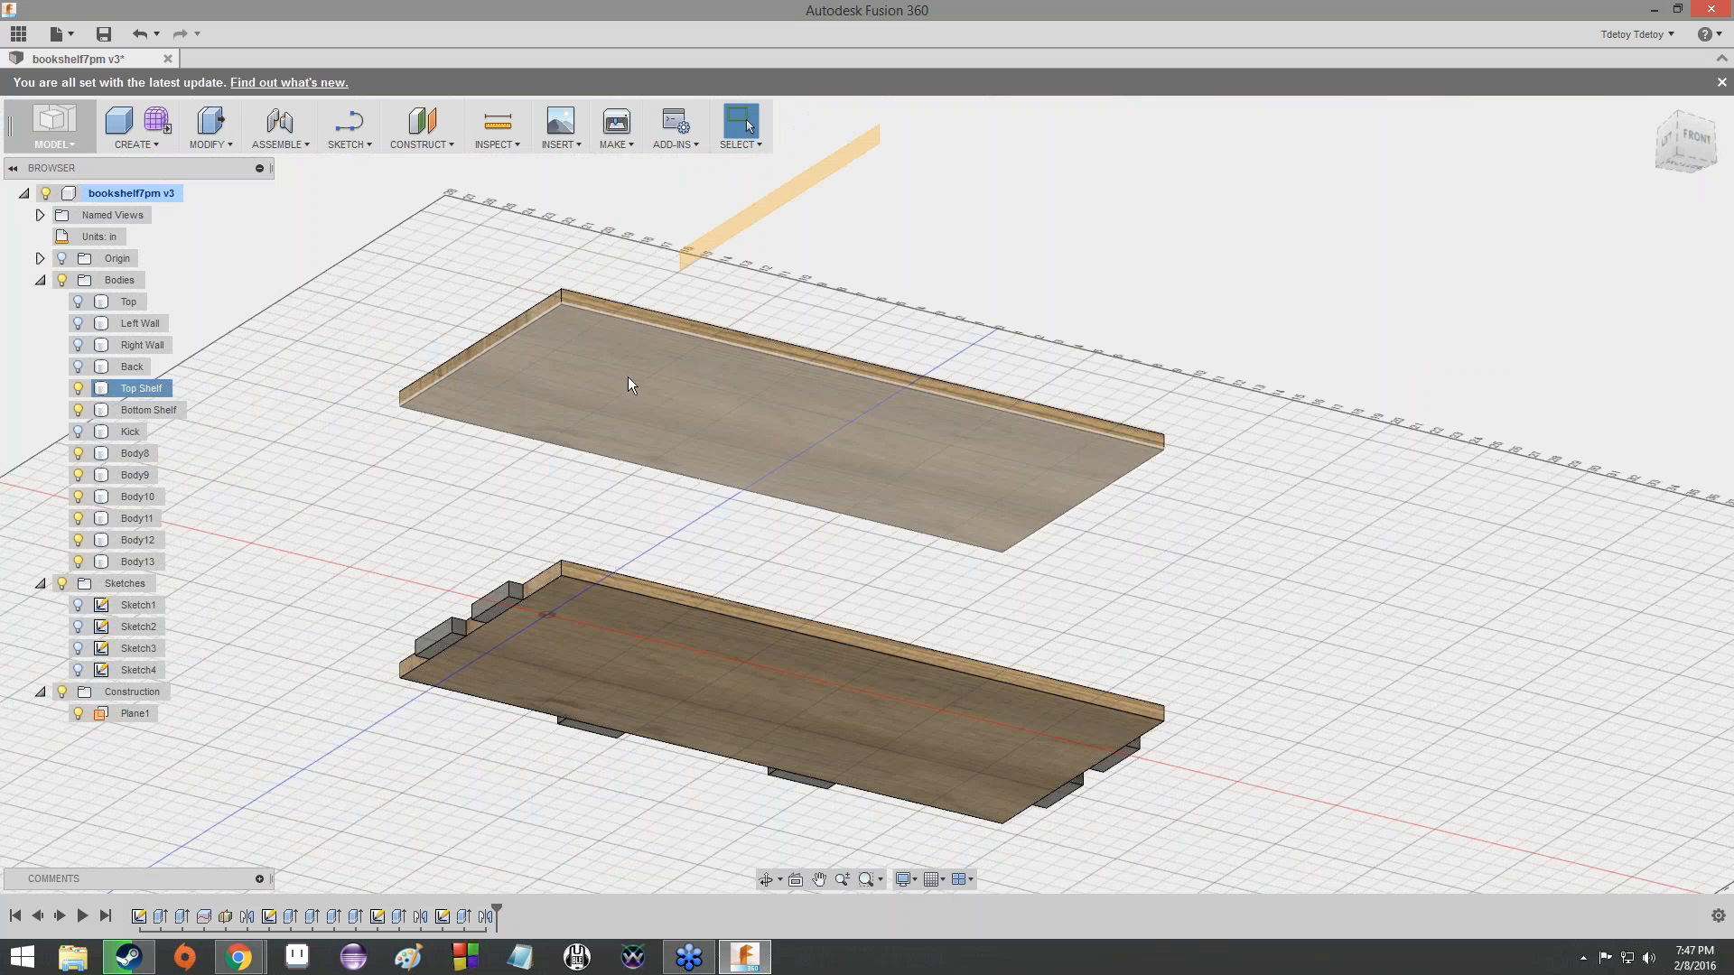
{"action": "left_click", "coordinate": [440, 150]}
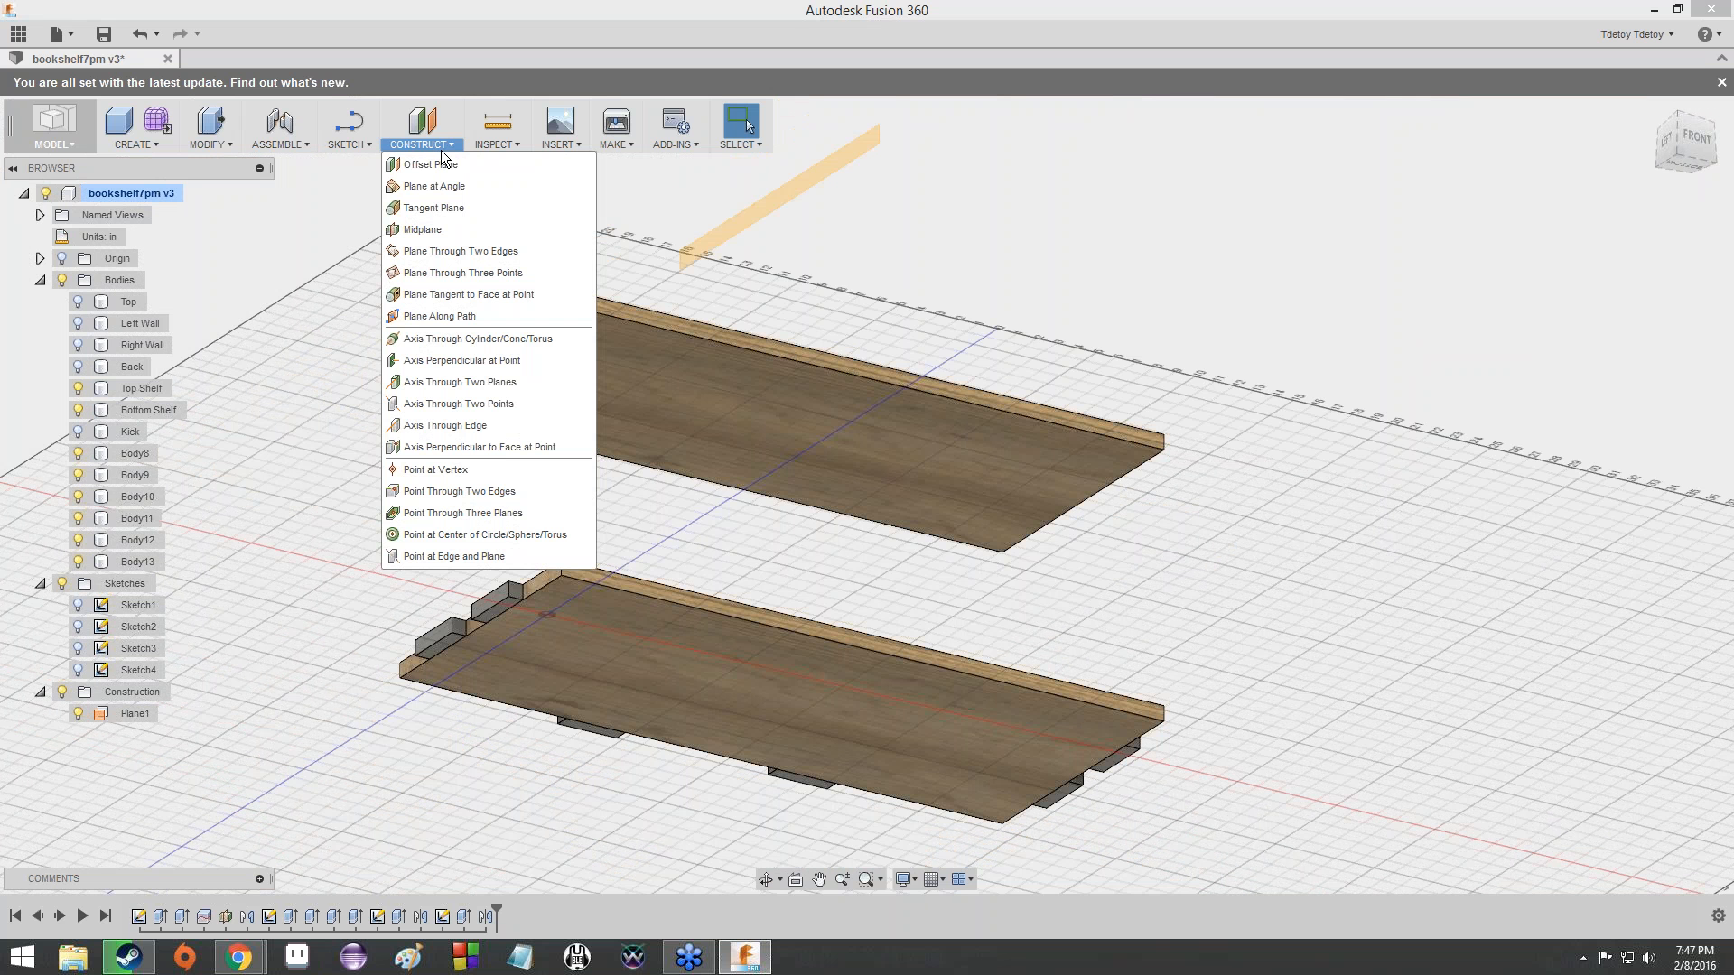
{"action": "left_click", "coordinate": [430, 228]}
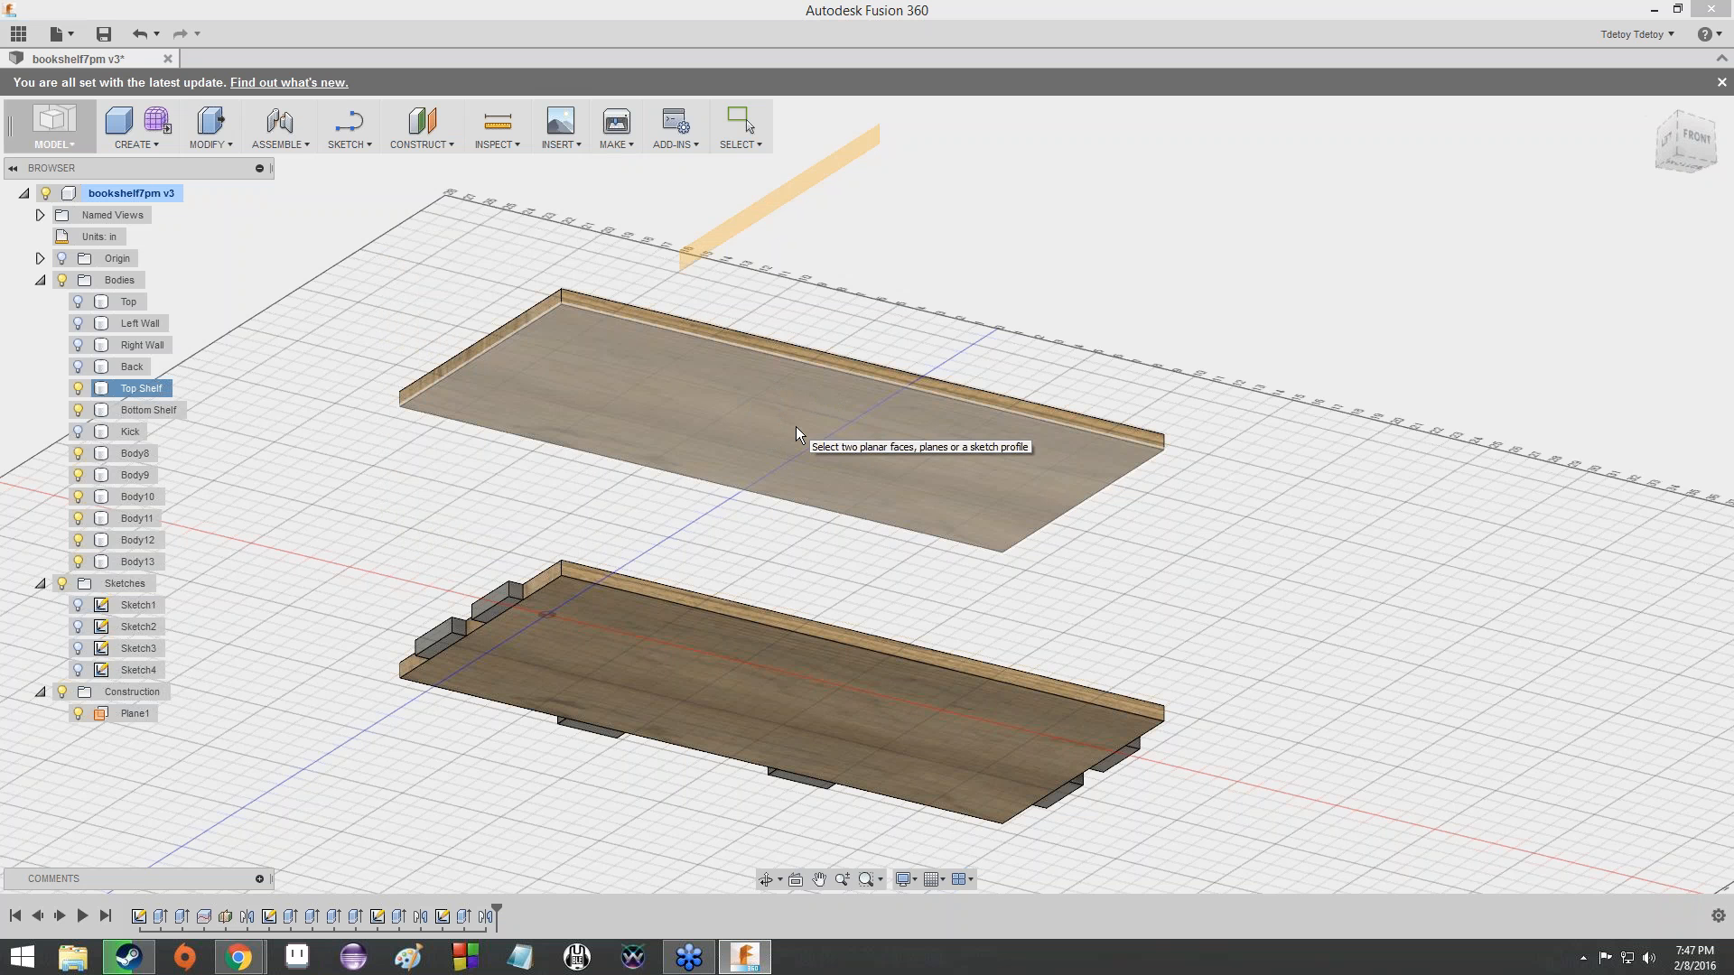
{"action": "left_click_drag", "start_coordinate": [1688, 137], "coordinate": [1668, 407]}
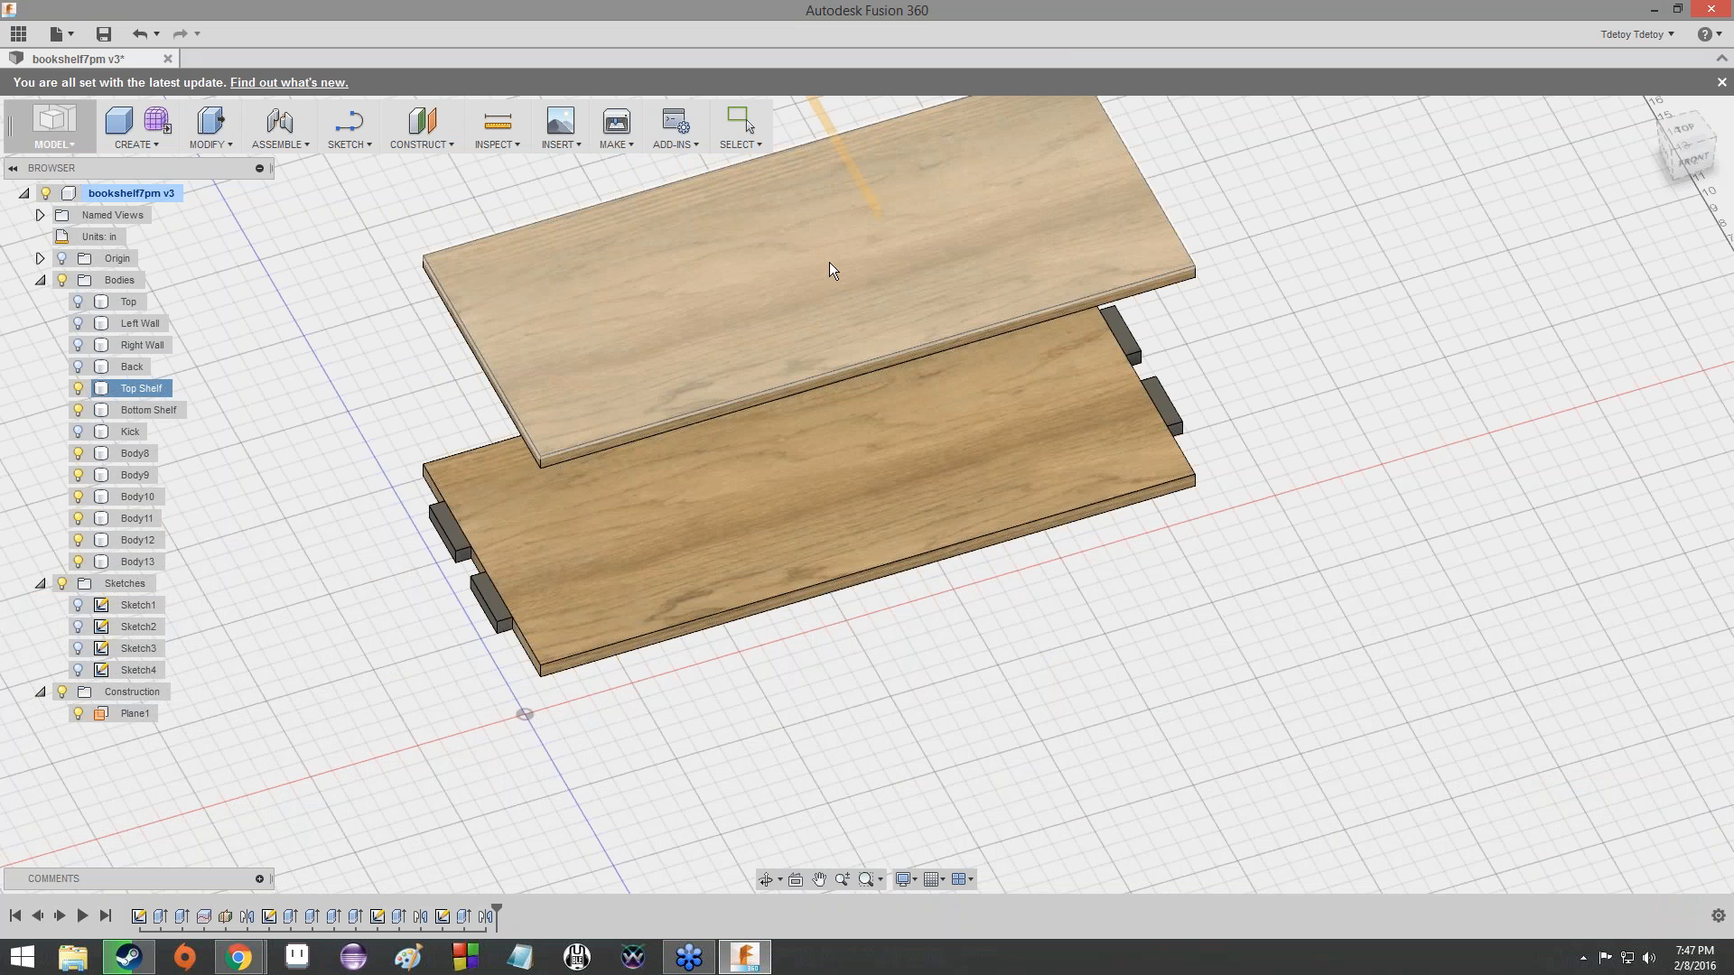
{"action": "left_click_drag", "start_coordinate": [1693, 166], "coordinate": [1688, 7]}
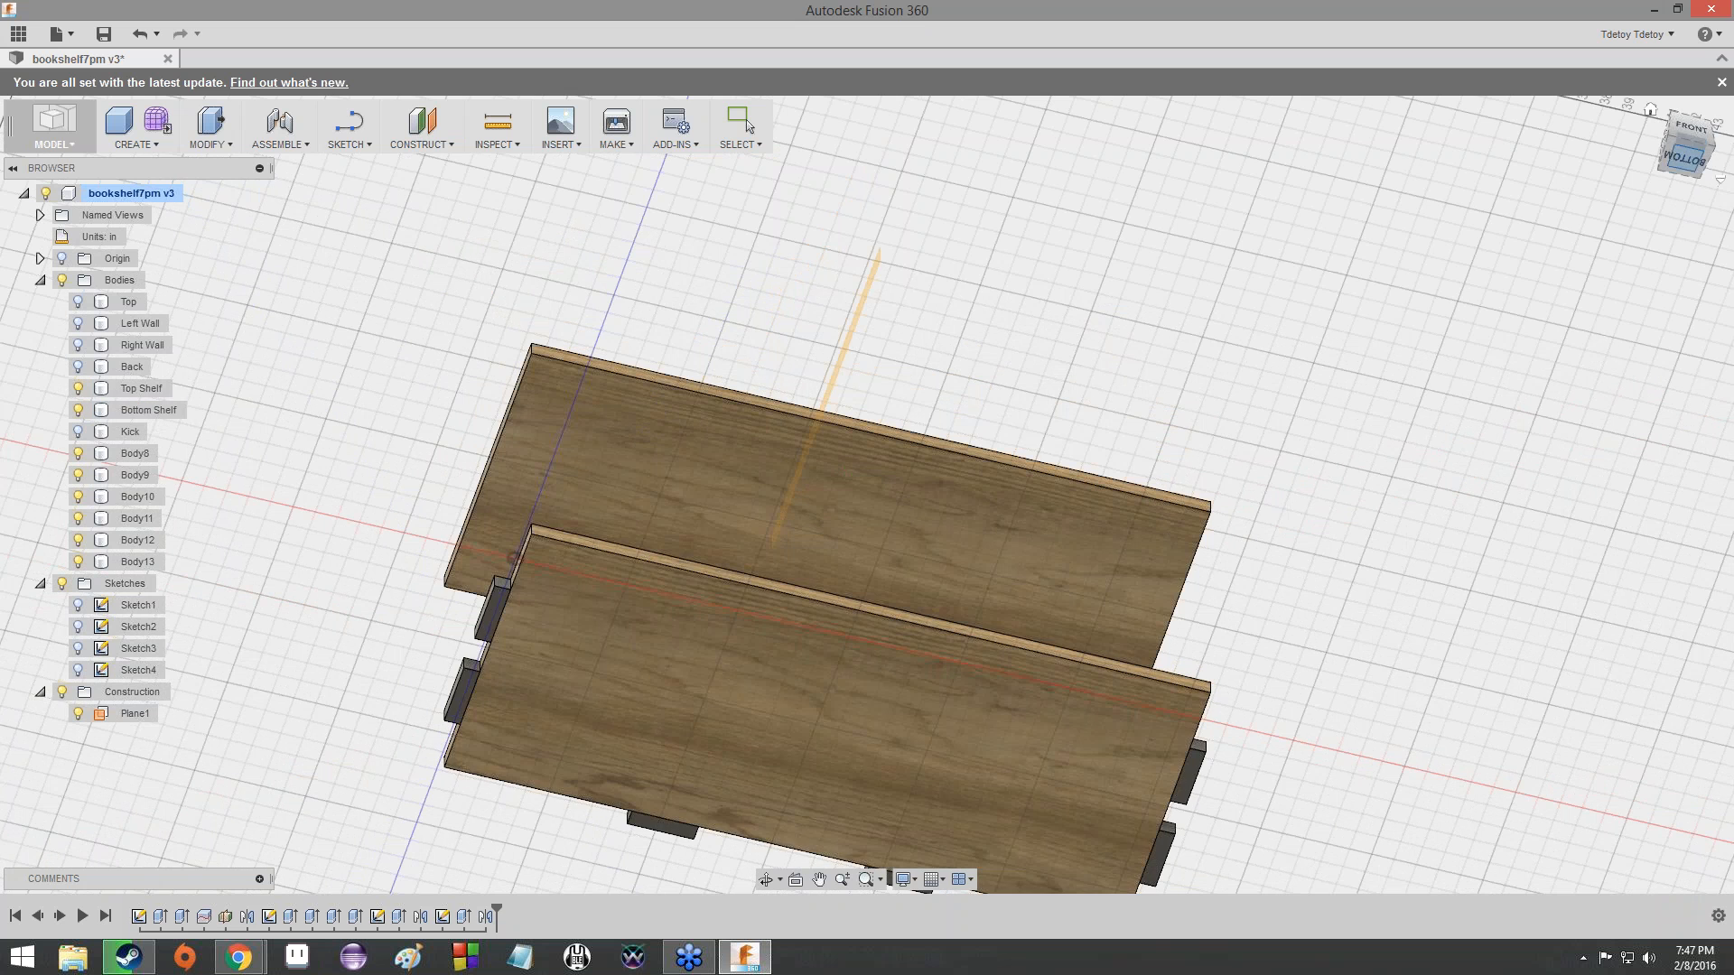
{"action": "mouse_move", "coordinate": [1693, 138]}
{"action": "left_mouse_down"}
{"action": "mouse_move", "coordinate": [1676, 359]}
{"action": "mouse_move", "coordinate": [1718, 131]}
{"action": "left_mouse_up"}
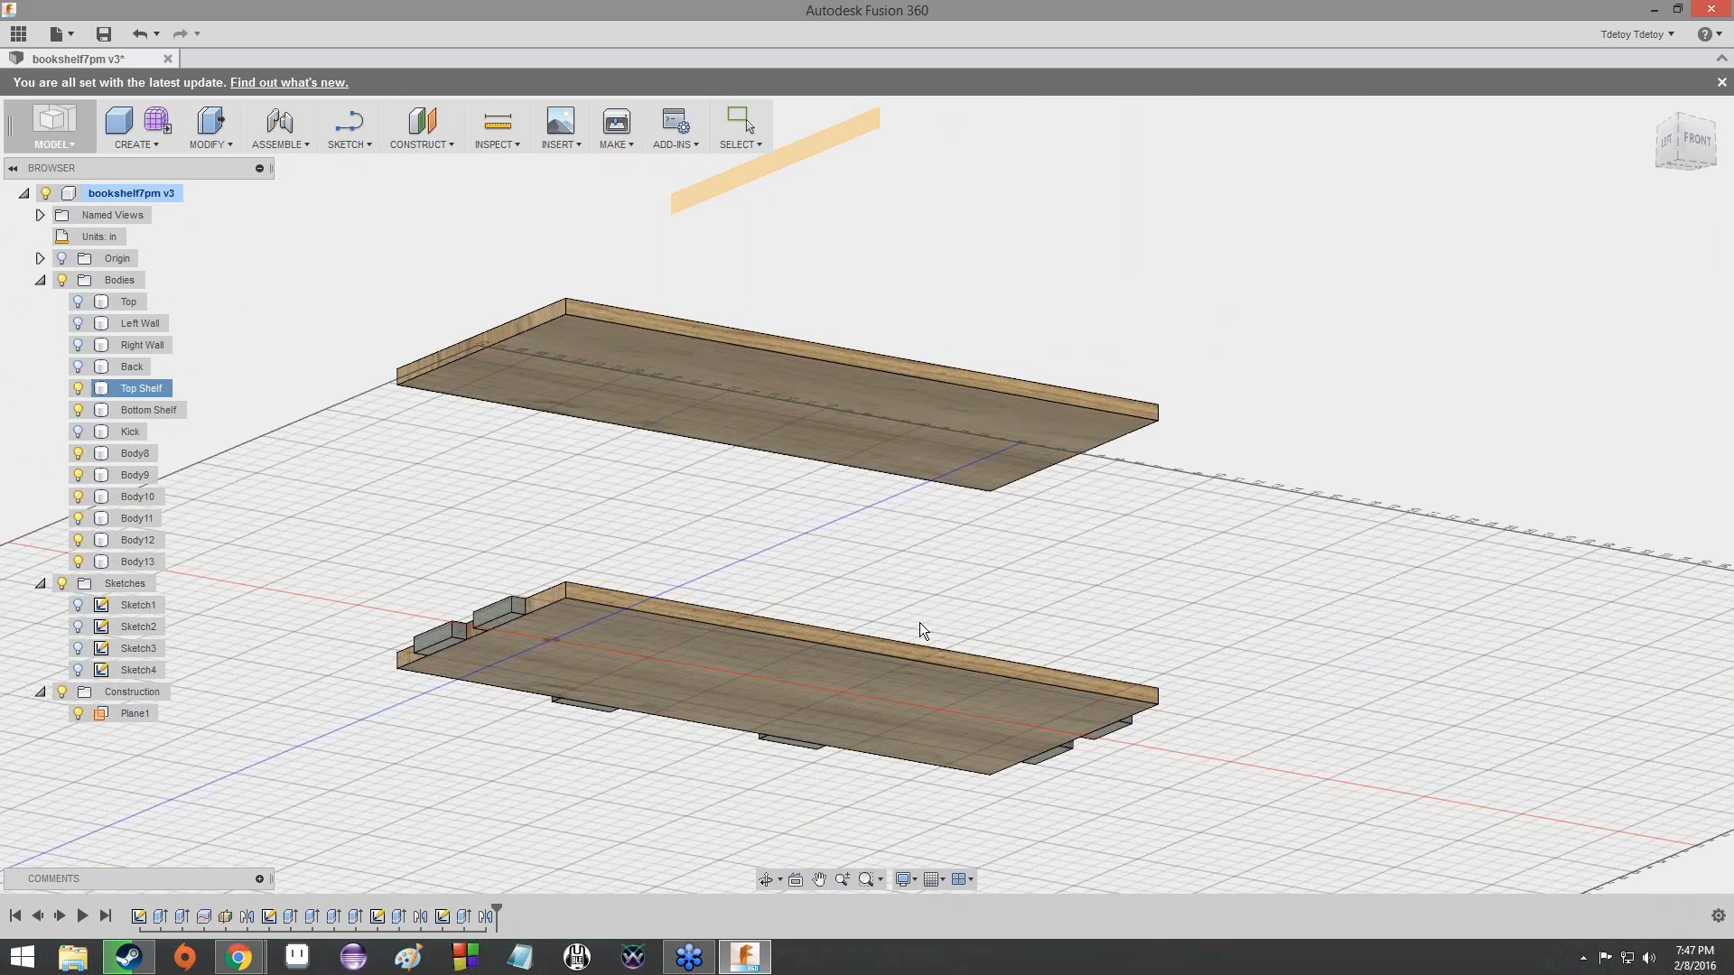
{"action": "mouse_move", "coordinate": [919, 642]}
{"action": "middle_mouse_down", "text": "shift"}
{"action": "mouse_move", "coordinate": [920, 542]}
{"action": "mouse_move", "coordinate": [891, 474]}
{"action": "middle_mouse_up", "text": "shift"}
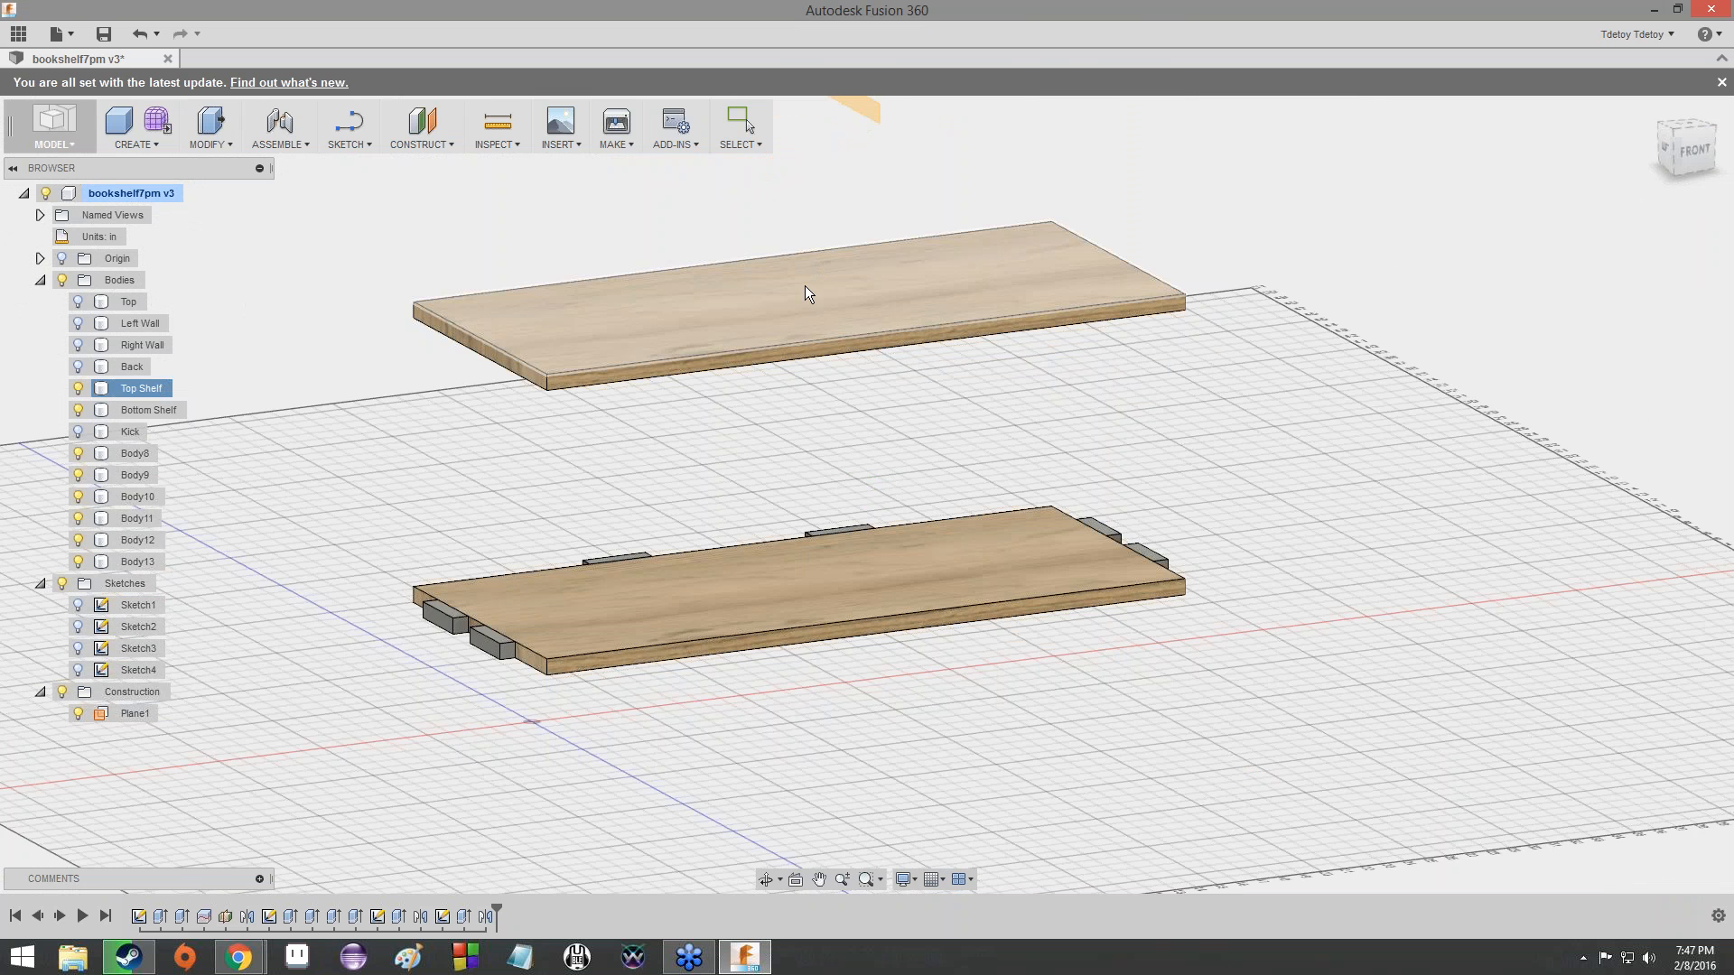
{"action": "mouse_move", "coordinate": [867, 494]}
{"action": "middle_mouse_down", "text": "shift"}
{"action": "mouse_move", "coordinate": [871, 380]}
{"action": "mouse_move", "coordinate": [844, 720]}
{"action": "mouse_move", "coordinate": [849, 704]}
{"action": "middle_mouse_up", "text": "shift"}
{"action": "left_click_drag", "start_coordinate": [1674, 184], "coordinate": [1685, 231]}
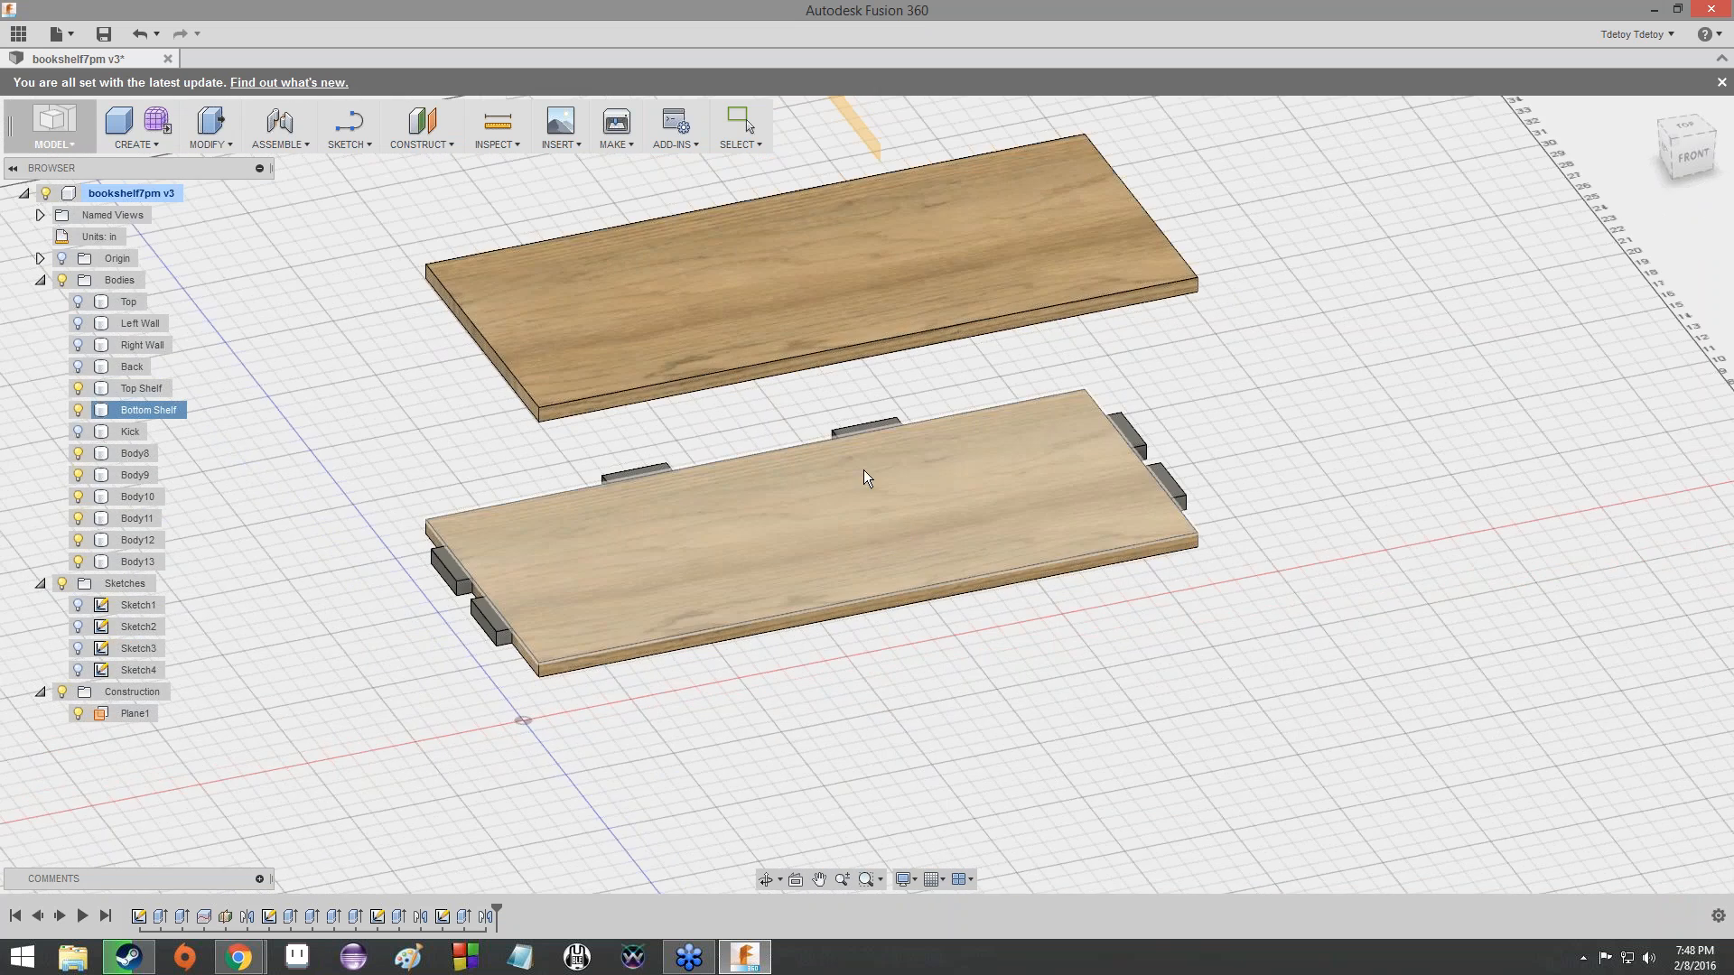
{"action": "left_click", "coordinate": [895, 530]}
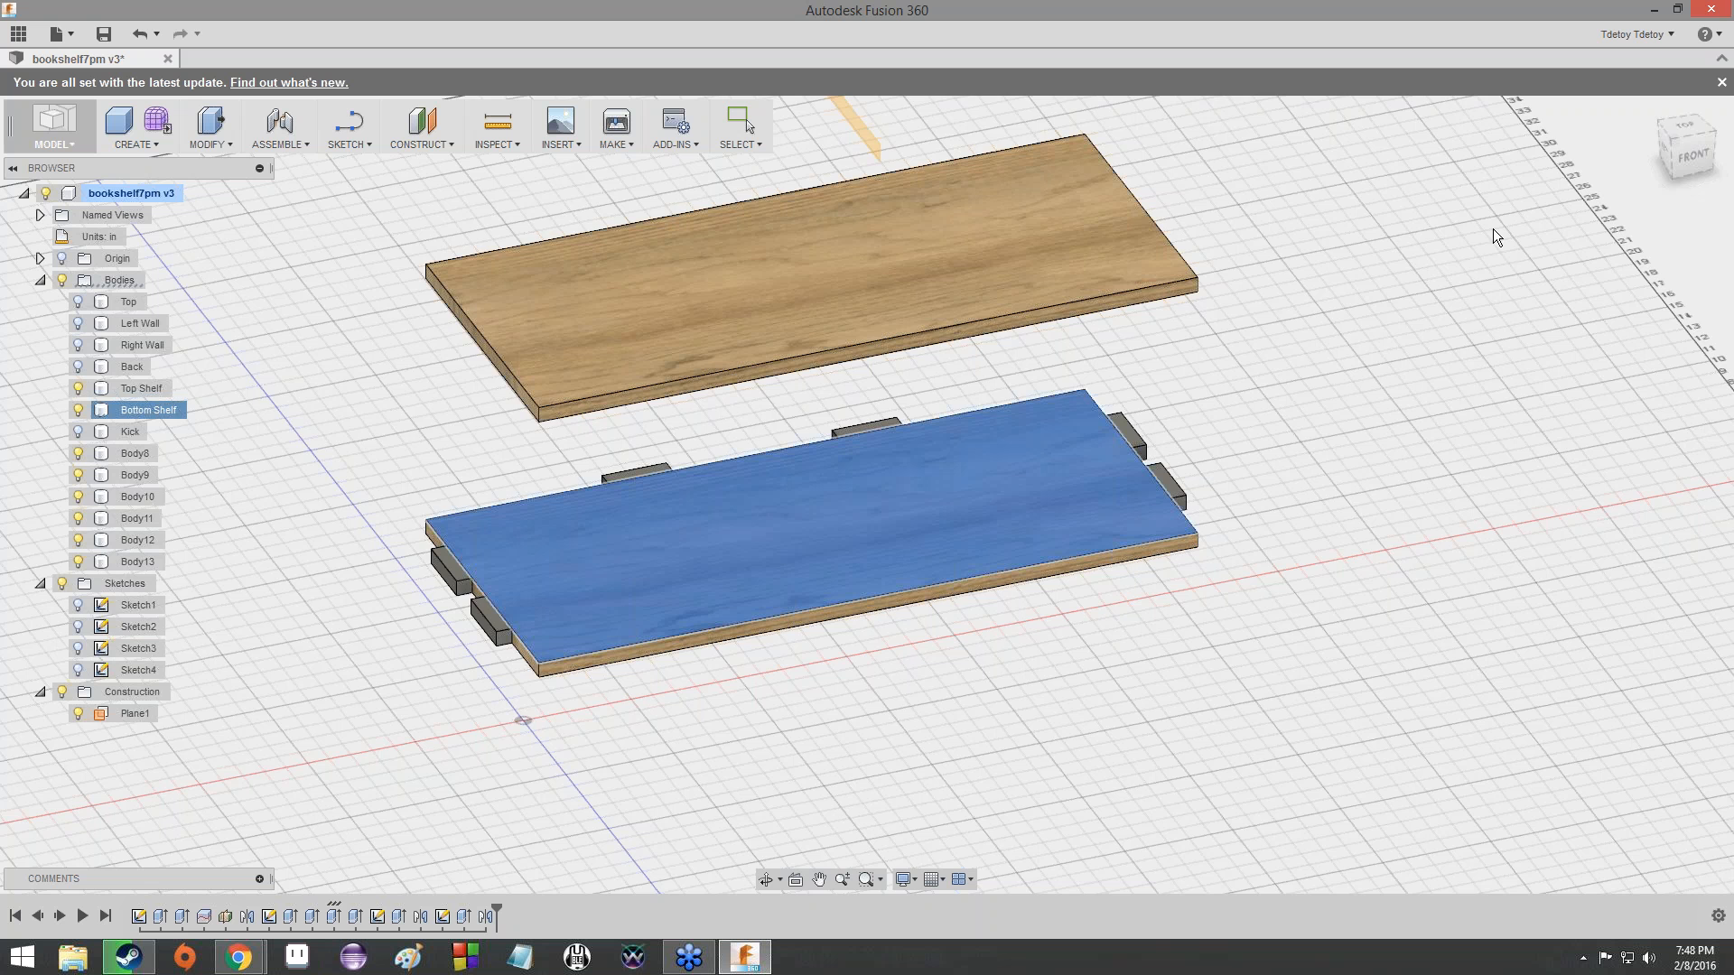
{"action": "left_click", "coordinate": [1688, 159]}
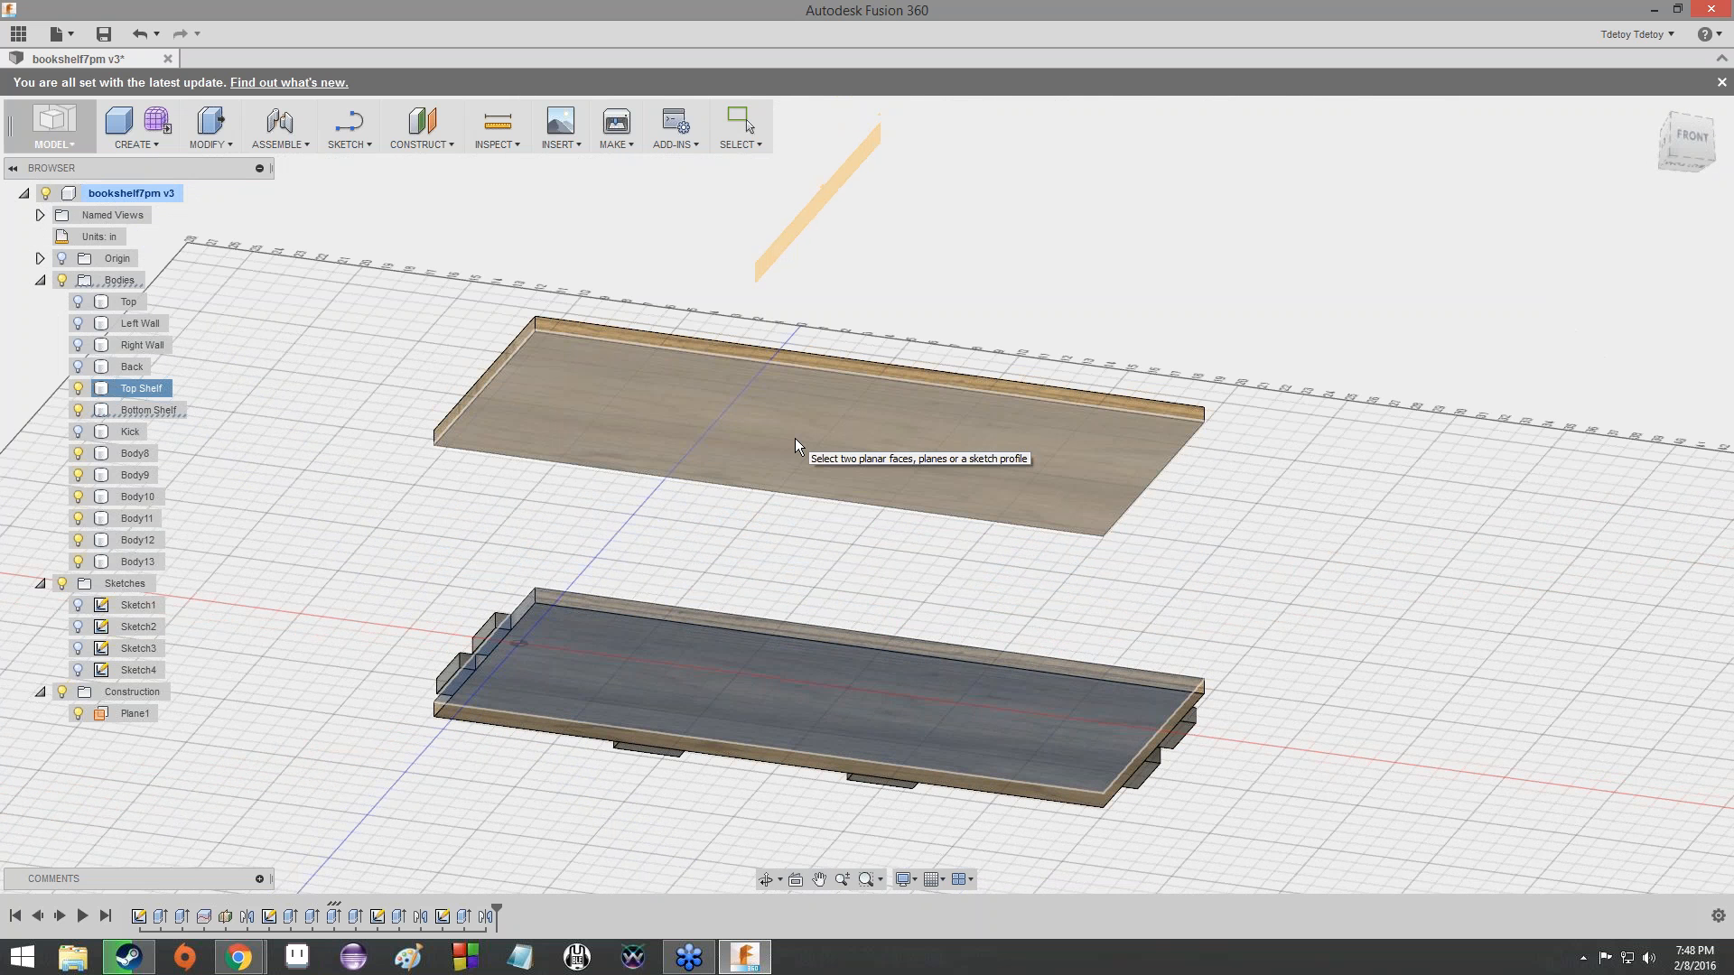
{"action": "left_click", "coordinate": [794, 437]}
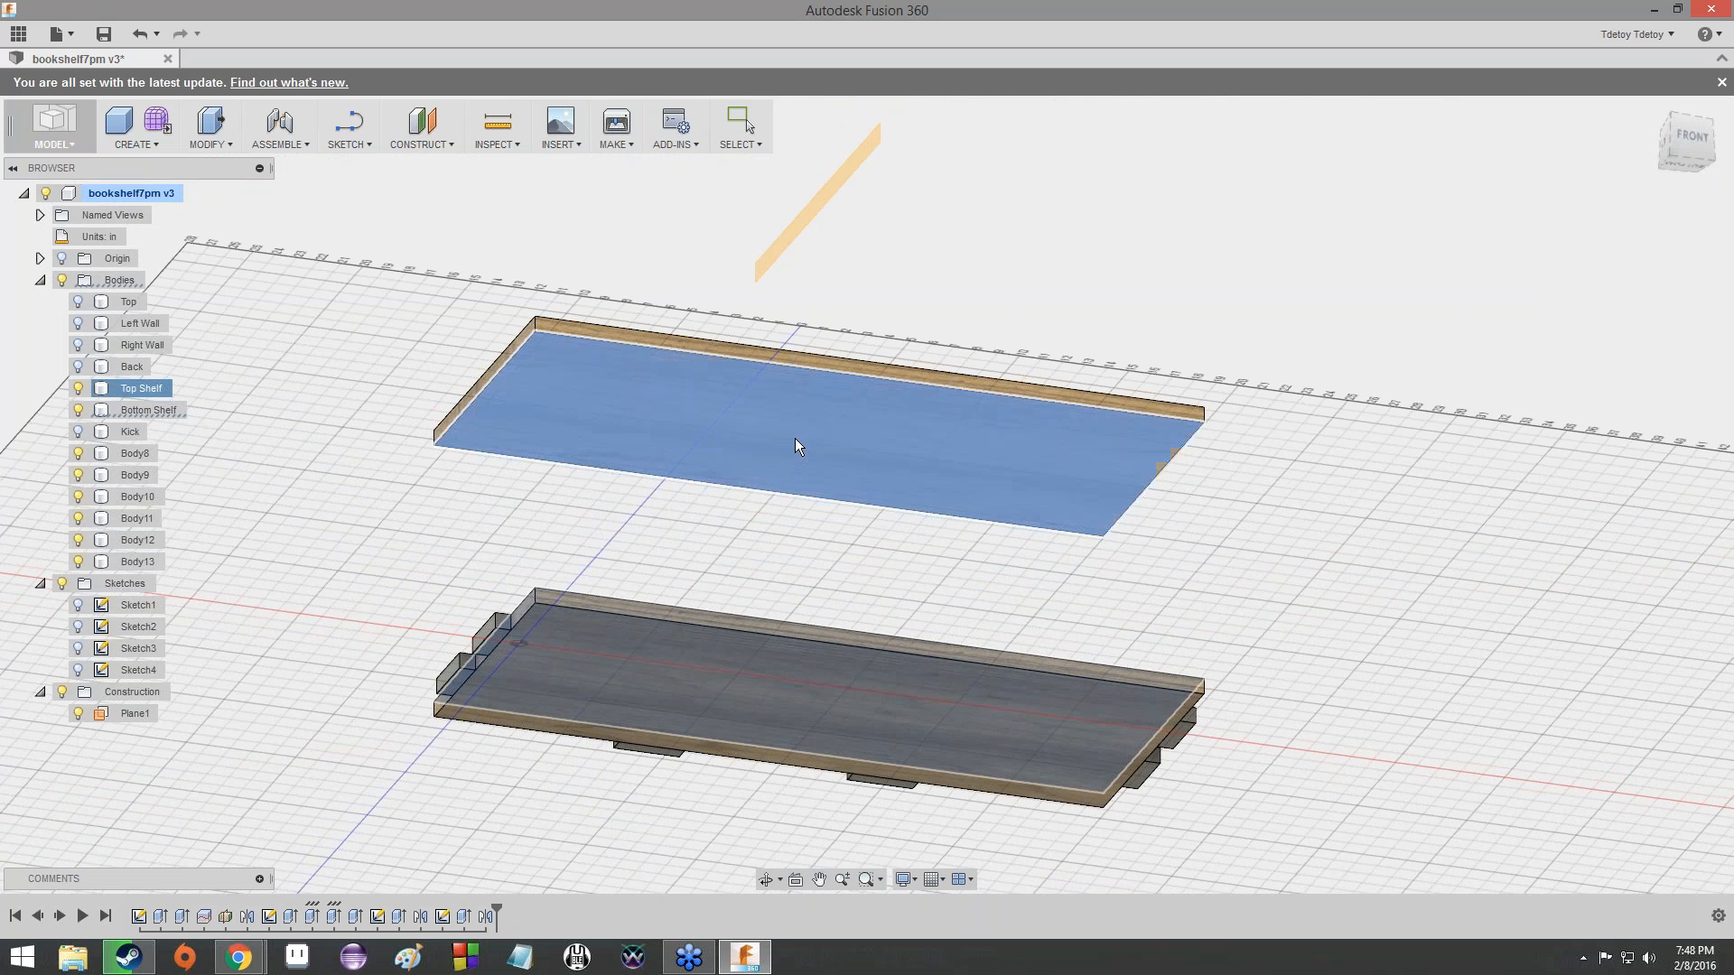
{"action": "left_click", "coordinate": [742, 124]}
{"action": "mouse_move", "coordinate": [1691, 140]}
{"action": "left_mouse_down"}
{"action": "mouse_move", "coordinate": [1705, 185]}
{"action": "mouse_move", "coordinate": [1730, 169]}
{"action": "mouse_move", "coordinate": [1717, 155]}
{"action": "mouse_move", "coordinate": [1724, 184]}
{"action": "mouse_move", "coordinate": [1678, 143]}
{"action": "mouse_move", "coordinate": [1698, 119]}
{"action": "mouse_move", "coordinate": [1676, 144]}
{"action": "mouse_move", "coordinate": [1700, 149]}
{"action": "mouse_move", "coordinate": [1682, 145]}
{"action": "left_mouse_up"}
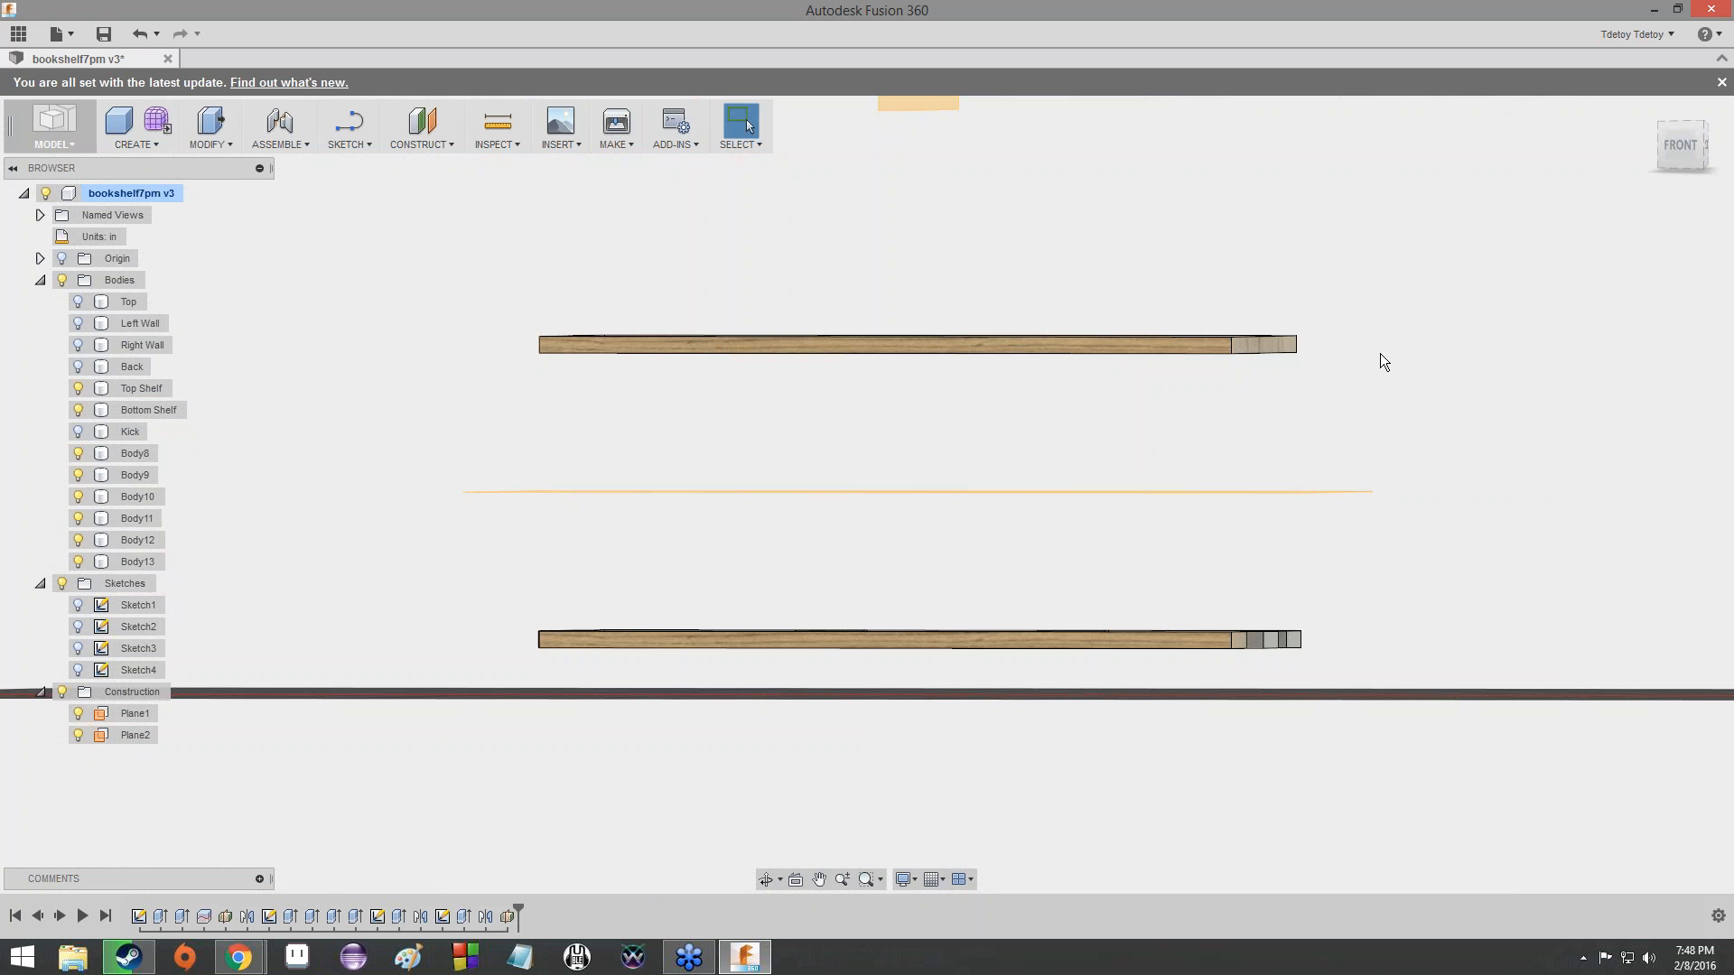
- Mirror all six Bottom Shelf tabs as bodies across Plane2 onto the Top Shelf
{"action": "mouse_move", "coordinate": [1681, 145]}
{"action": "left_mouse_down"}
{"action": "mouse_move", "coordinate": [1725, 177]}
{"action": "mouse_move", "coordinate": [1709, 160]}
{"action": "left_mouse_up"}
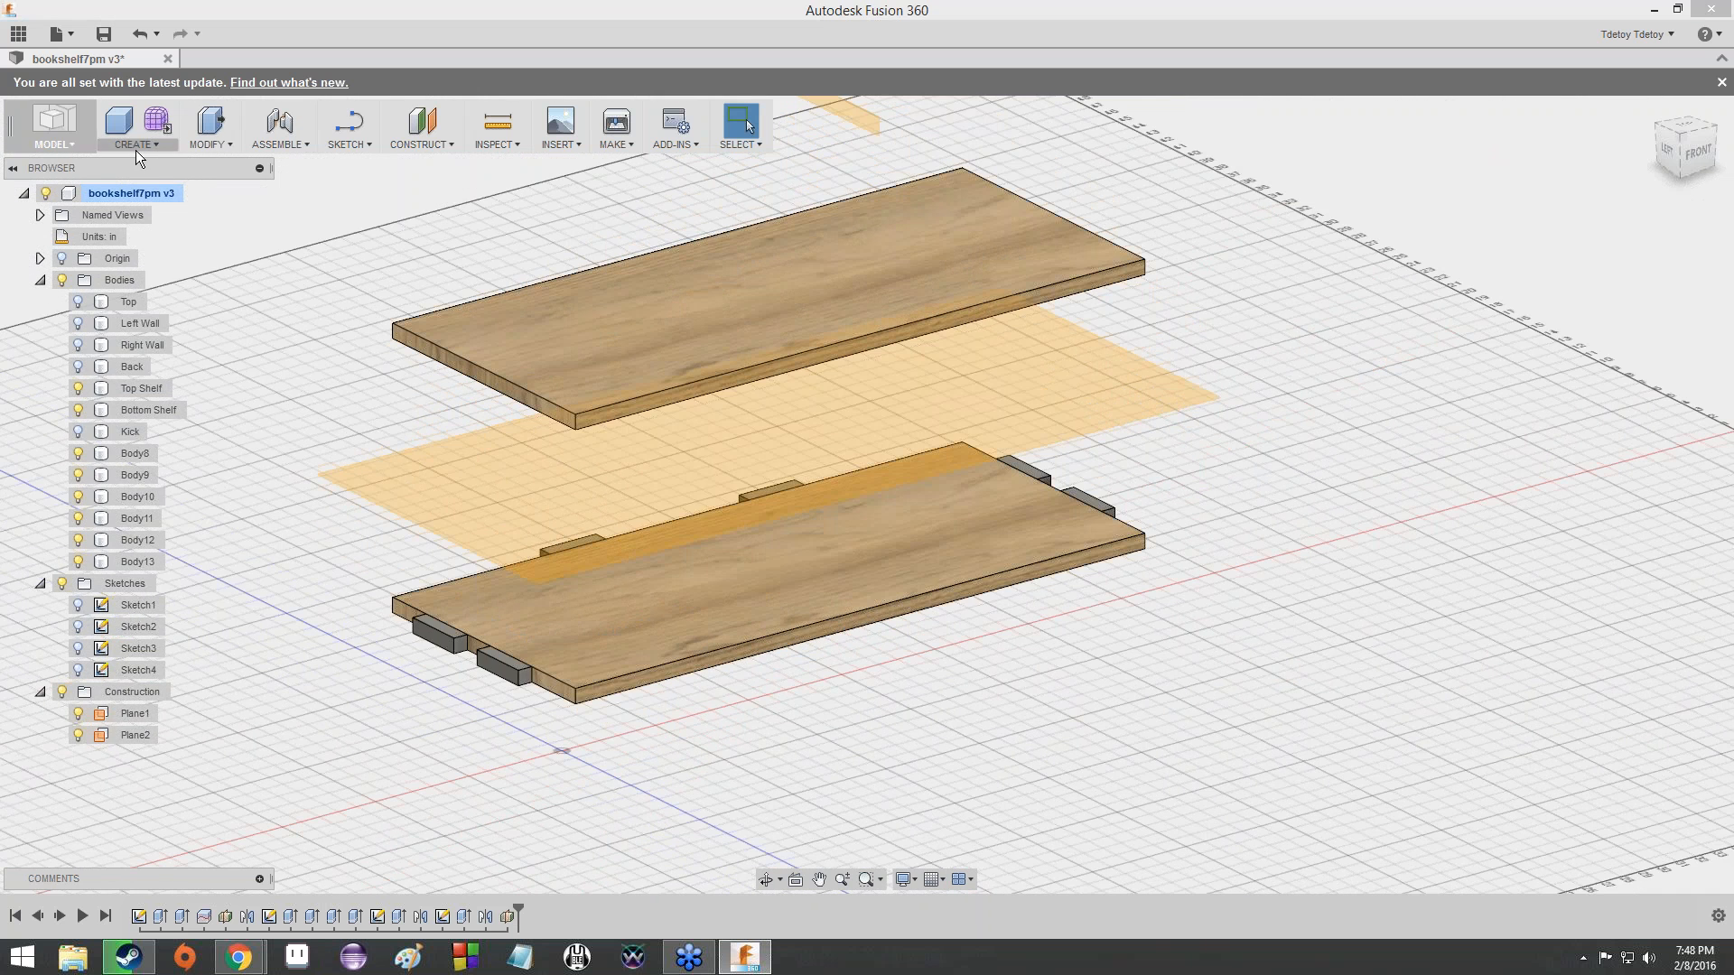
{"action": "left_click", "coordinate": [135, 148]}
{"action": "left_click", "coordinate": [177, 480]}
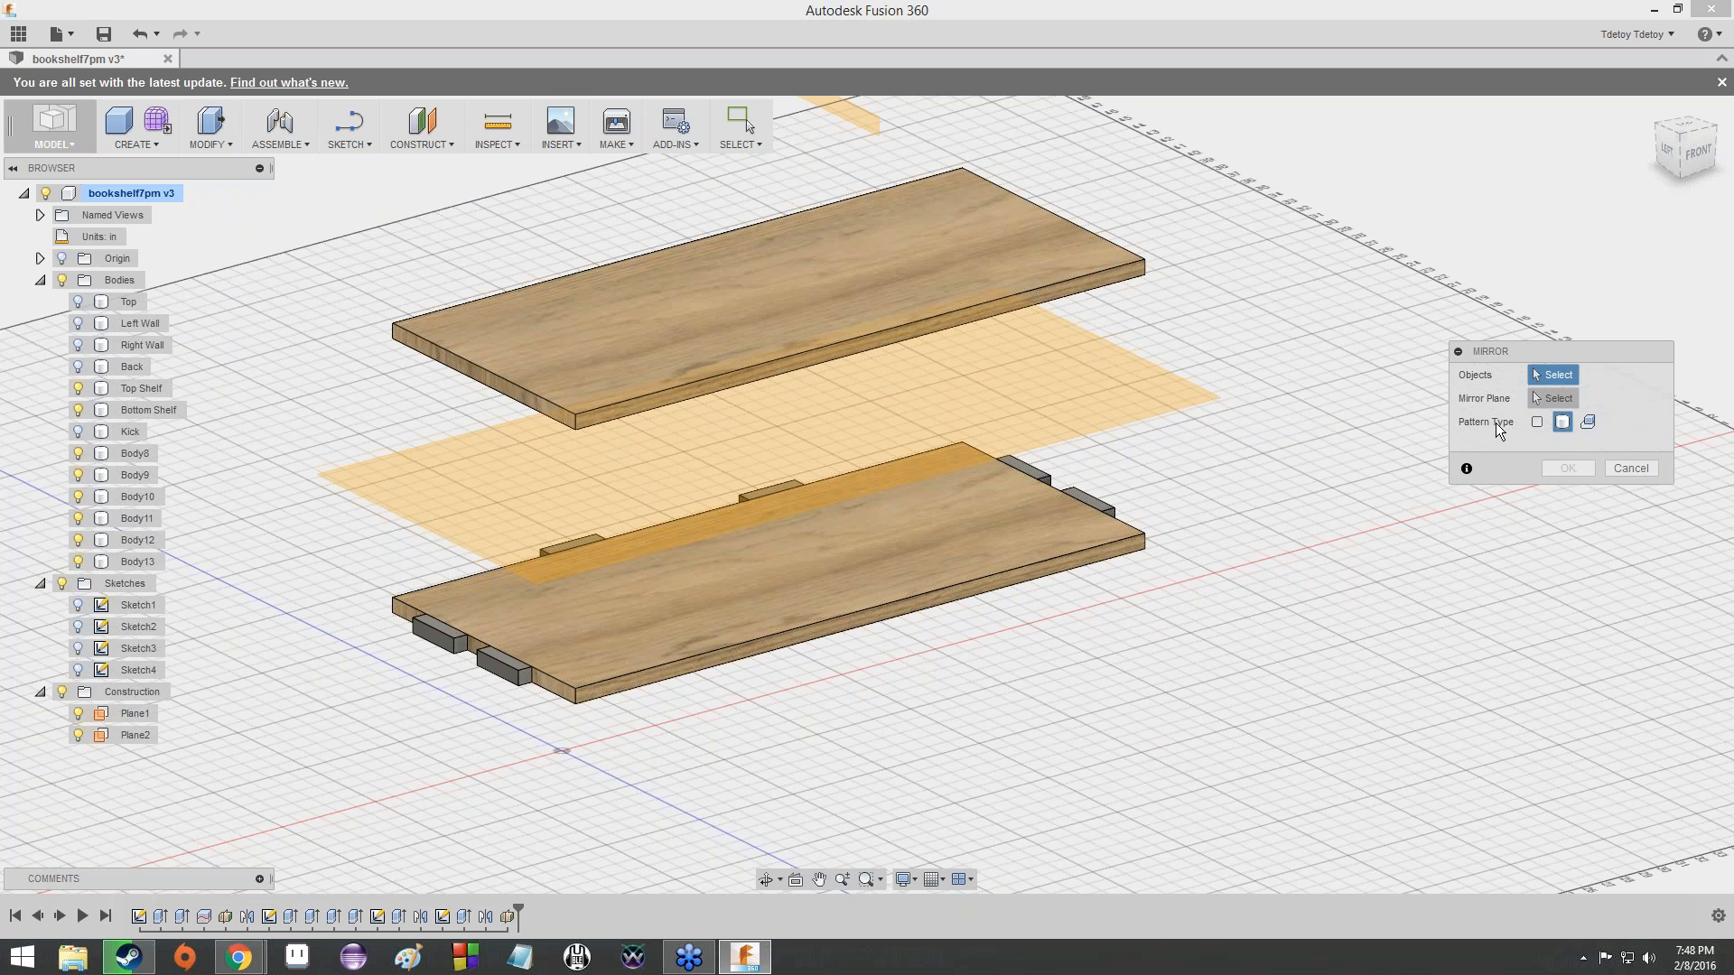
{"action": "left_click", "coordinate": [518, 668]}
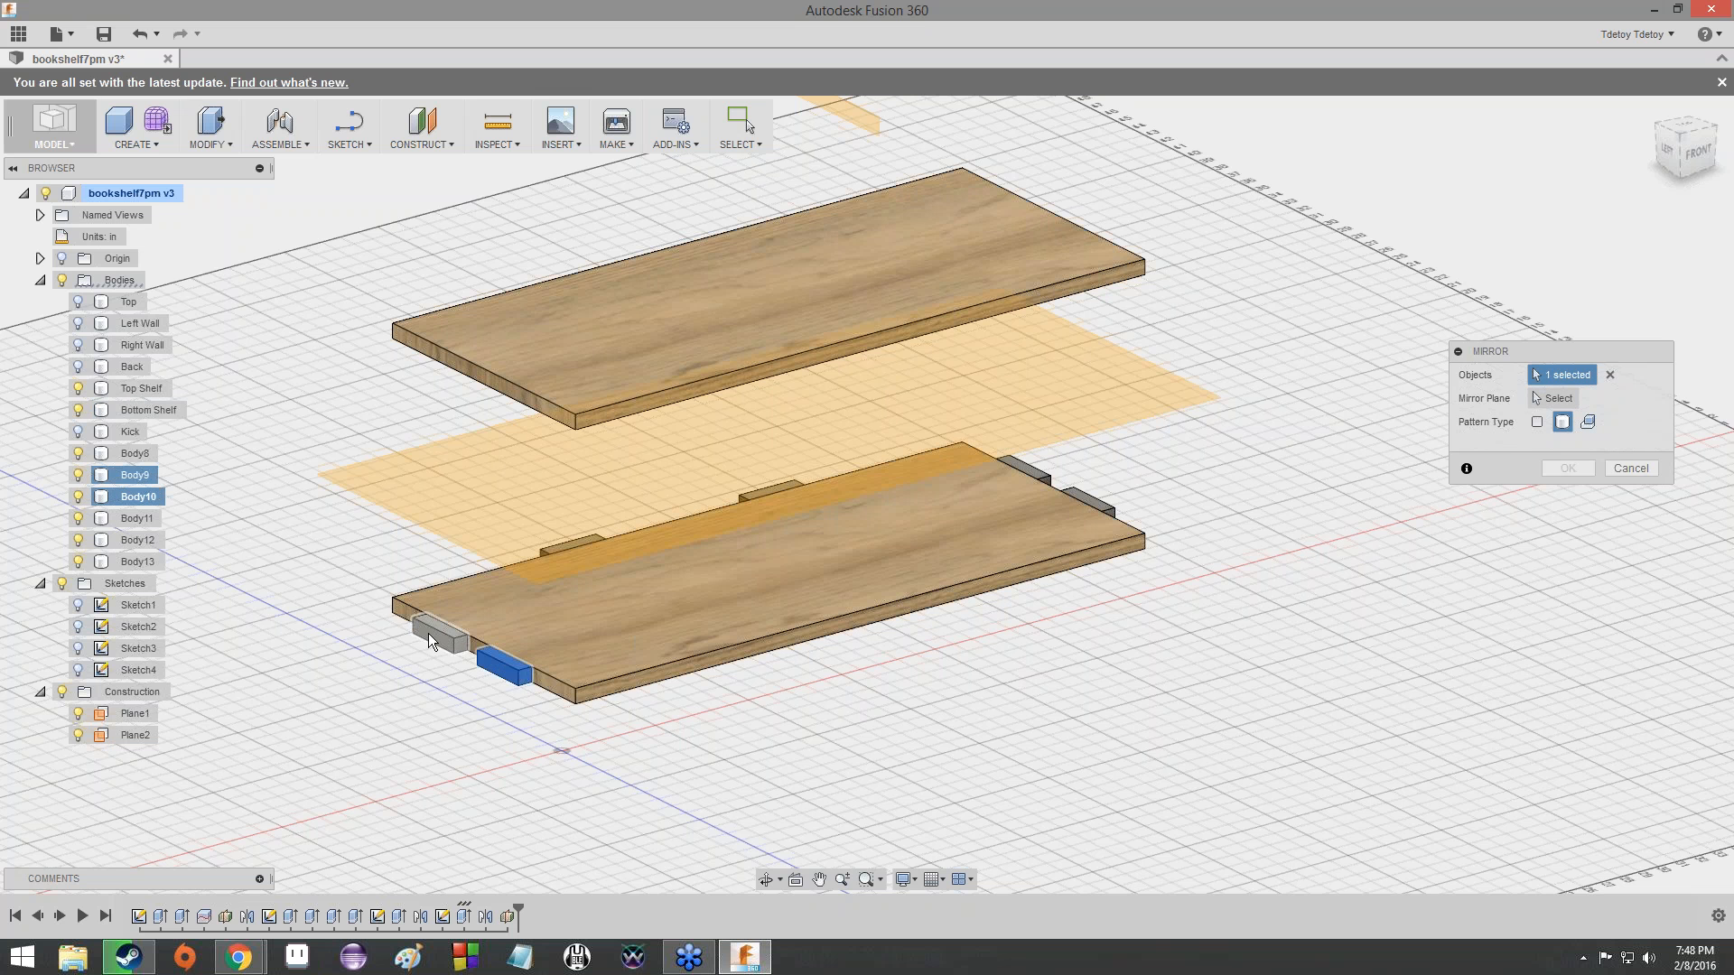
{"action": "left_click", "coordinate": [560, 547]}
{"action": "left_click", "coordinate": [751, 487]}
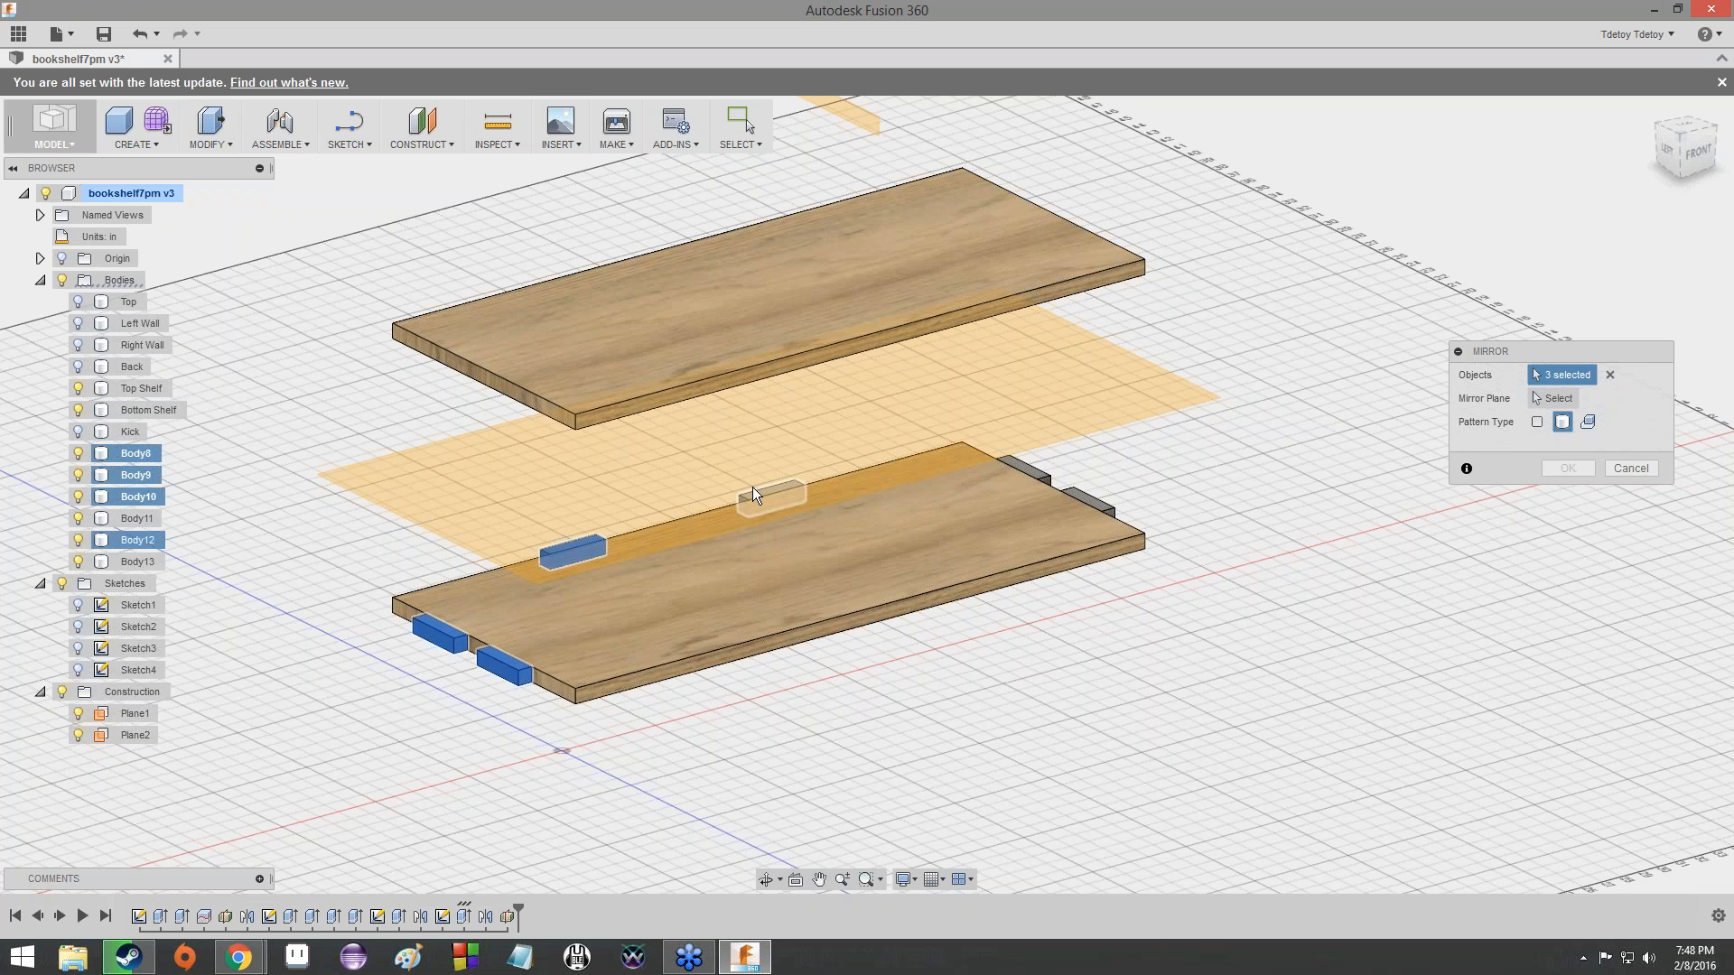
{"action": "left_click", "coordinate": [1031, 469]}
{"action": "left_click", "coordinate": [1085, 489]}
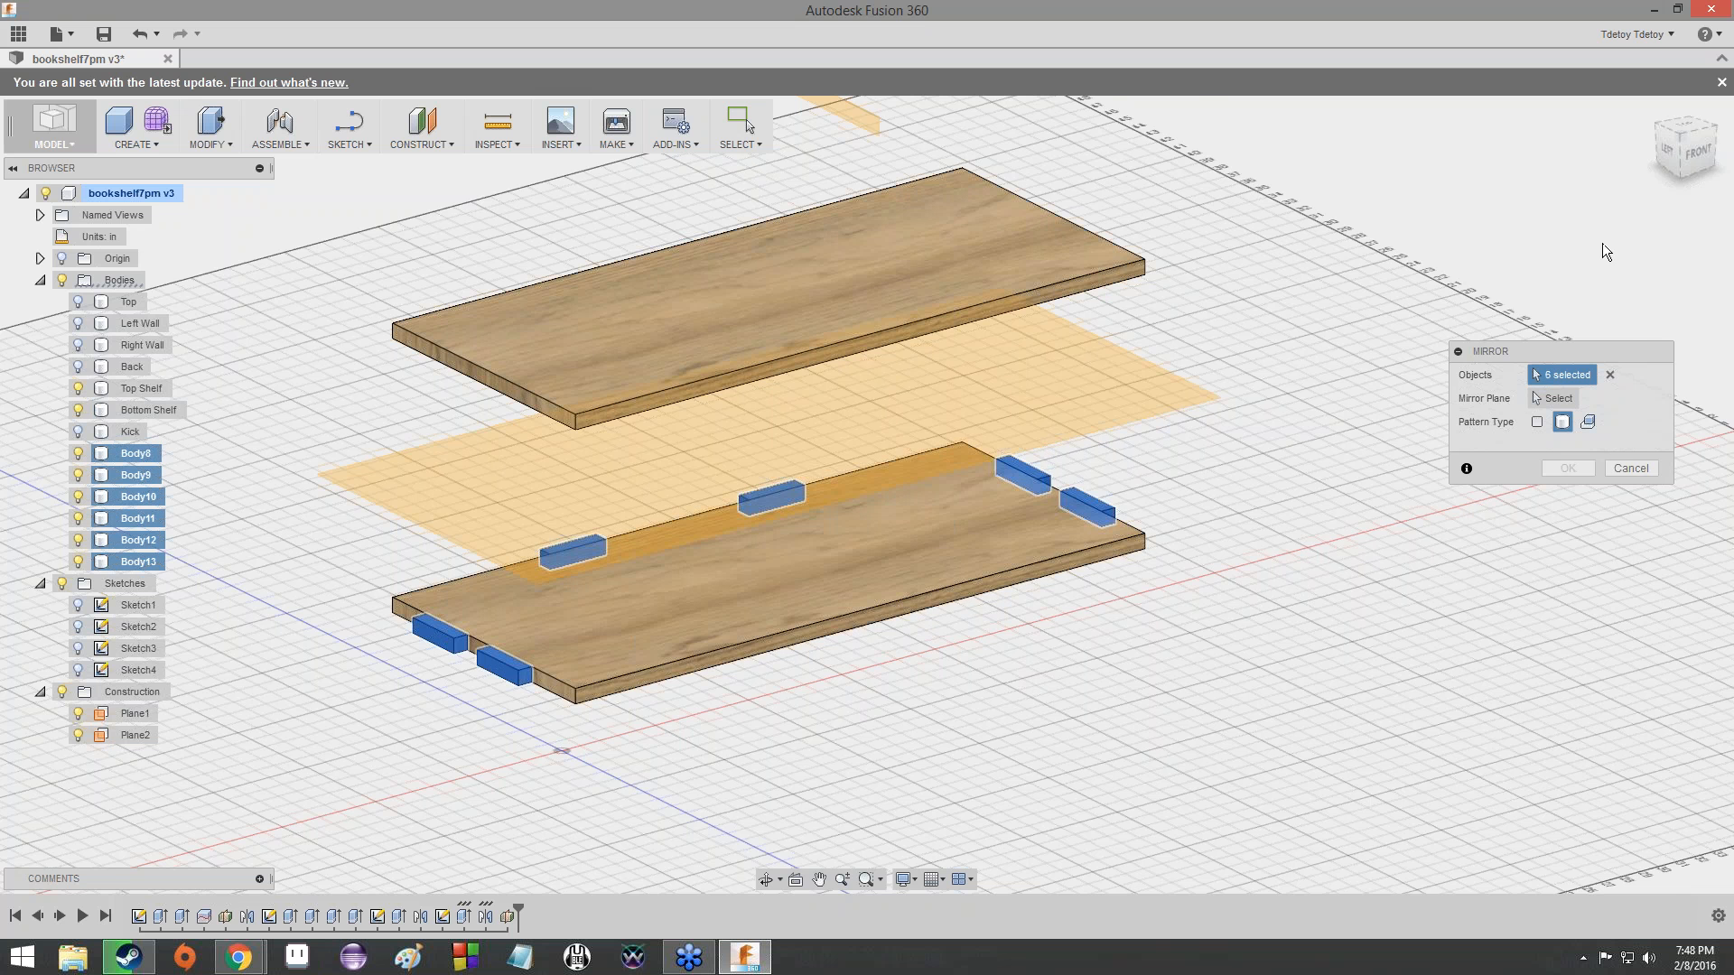
{"action": "mouse_move", "coordinate": [1678, 155]}
{"action": "left_mouse_down"}
{"action": "mouse_move", "coordinate": [1680, 181]}
{"action": "mouse_move", "coordinate": [1666, 158]}
{"action": "left_mouse_up"}
{"action": "left_click", "coordinate": [1535, 401]}
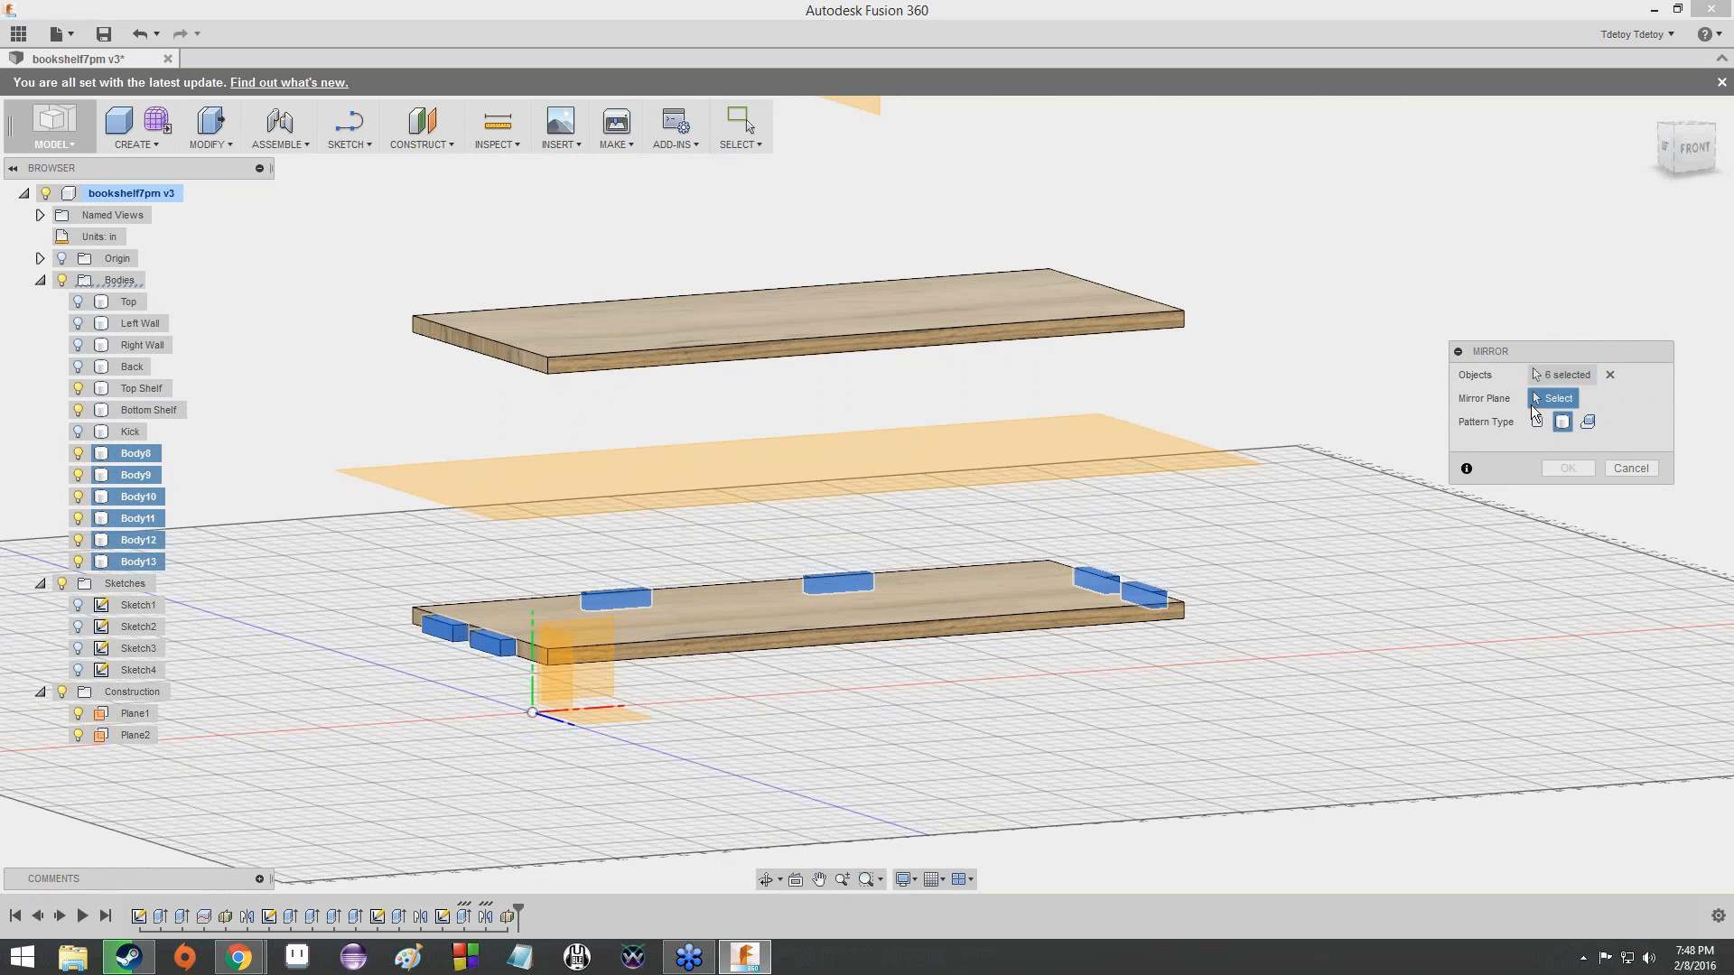
{"action": "left_click", "coordinate": [793, 495]}
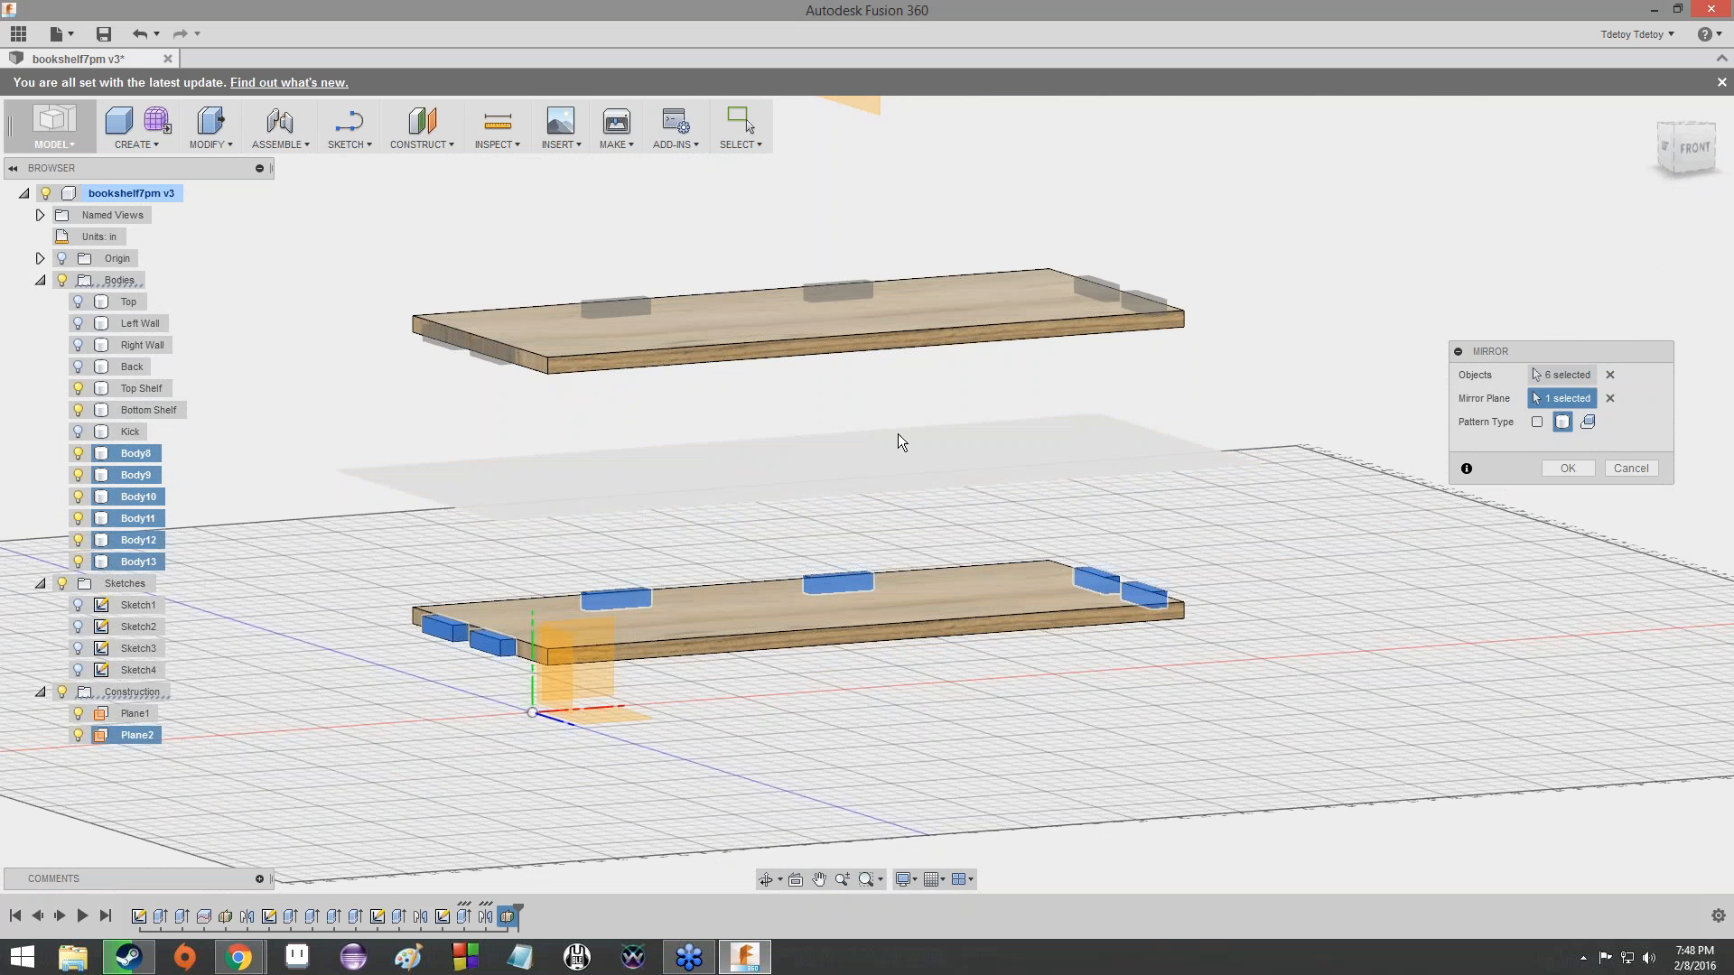
{"action": "mouse_move", "coordinate": [1671, 147]}
{"action": "left_mouse_down"}
{"action": "mouse_move", "coordinate": [1726, 161]}
{"action": "mouse_move", "coordinate": [1733, 244]}
{"action": "mouse_move", "coordinate": [1733, 172]}
{"action": "mouse_move", "coordinate": [1706, 237]}
{"action": "mouse_move", "coordinate": [1616, 236]}
{"action": "mouse_move", "coordinate": [1580, 194]}
{"action": "left_mouse_up"}
{"action": "left_click", "coordinate": [1667, 146]}
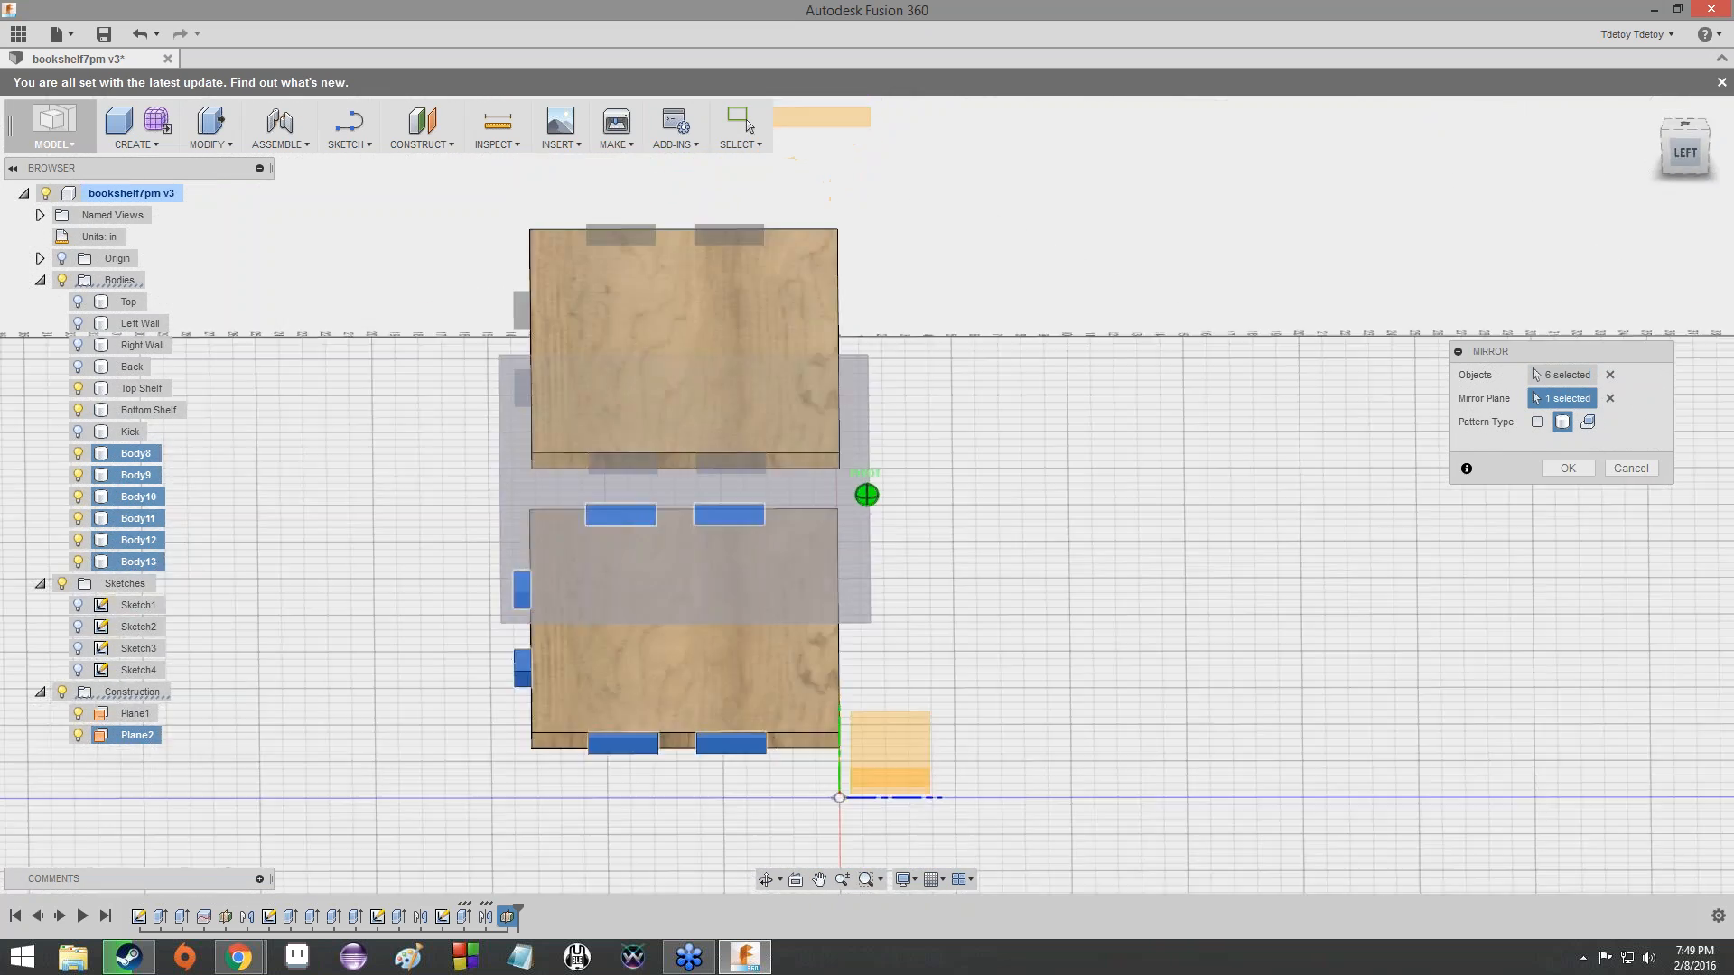
{"action": "middle_click_drag", "start_coordinate": [181, 506], "coordinate": [11, 314], "text": "shift"}
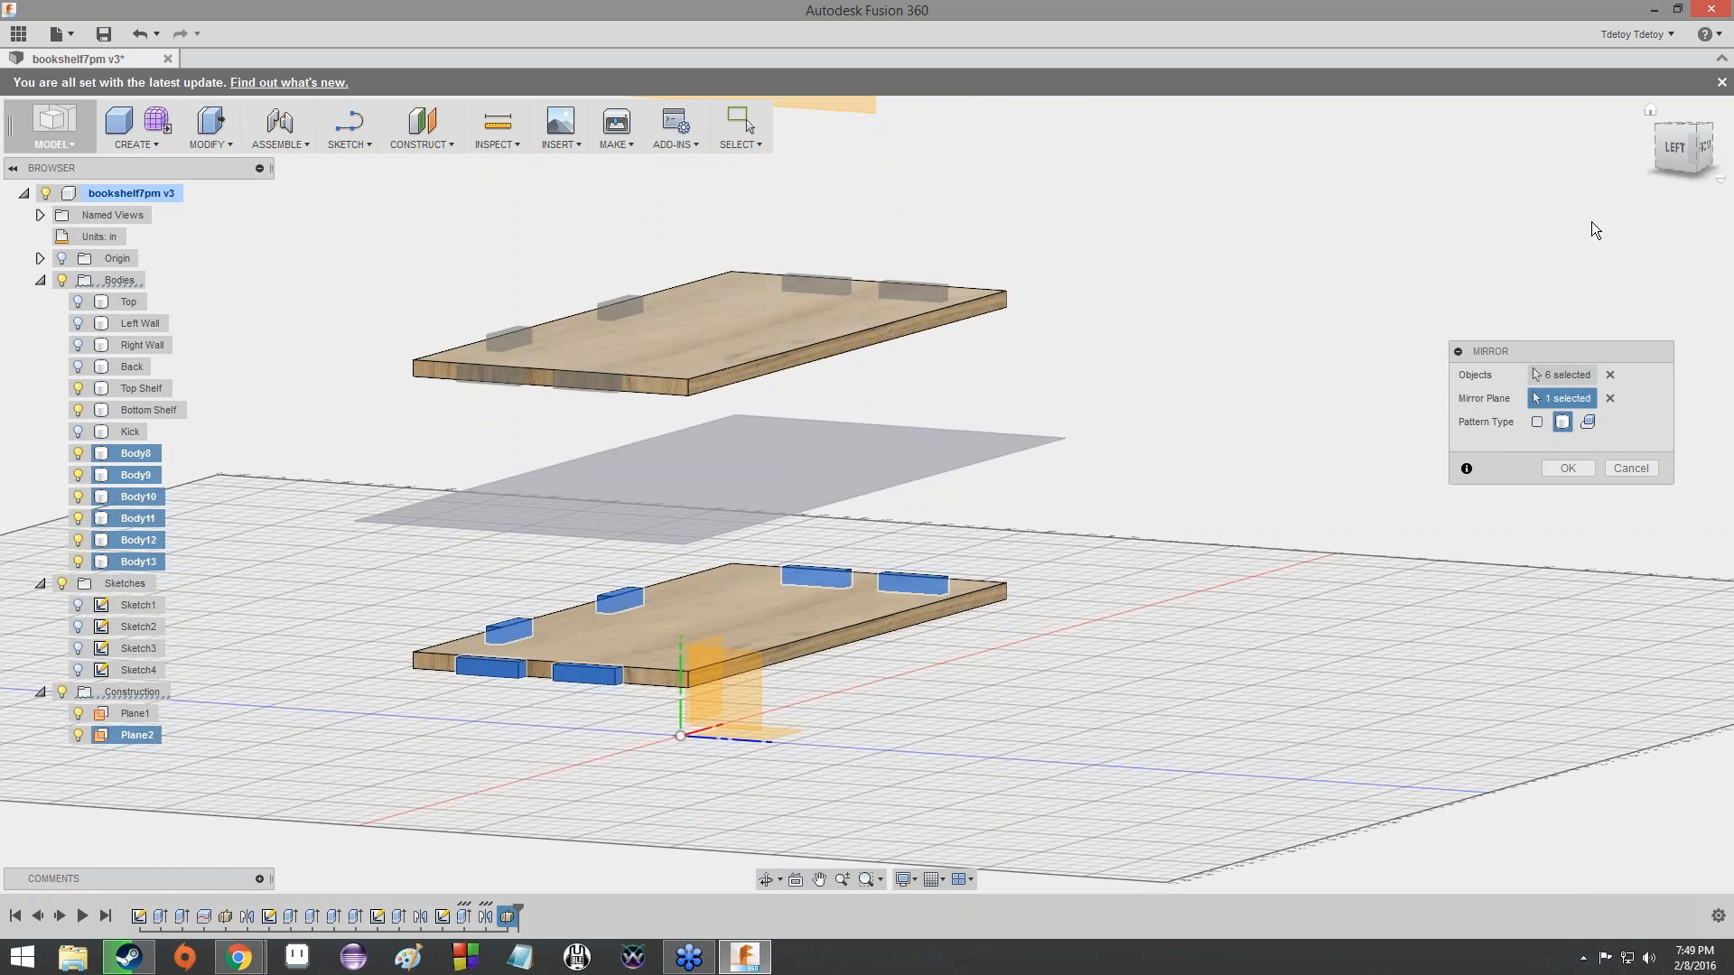
{"action": "mouse_move", "coordinate": [1594, 227]}
{"action": "middle_mouse_down", "text": "shift"}
{"action": "mouse_move", "coordinate": [15, 131]}
{"action": "mouse_move", "coordinate": [715, 468]}
{"action": "middle_mouse_up", "text": "shift"}
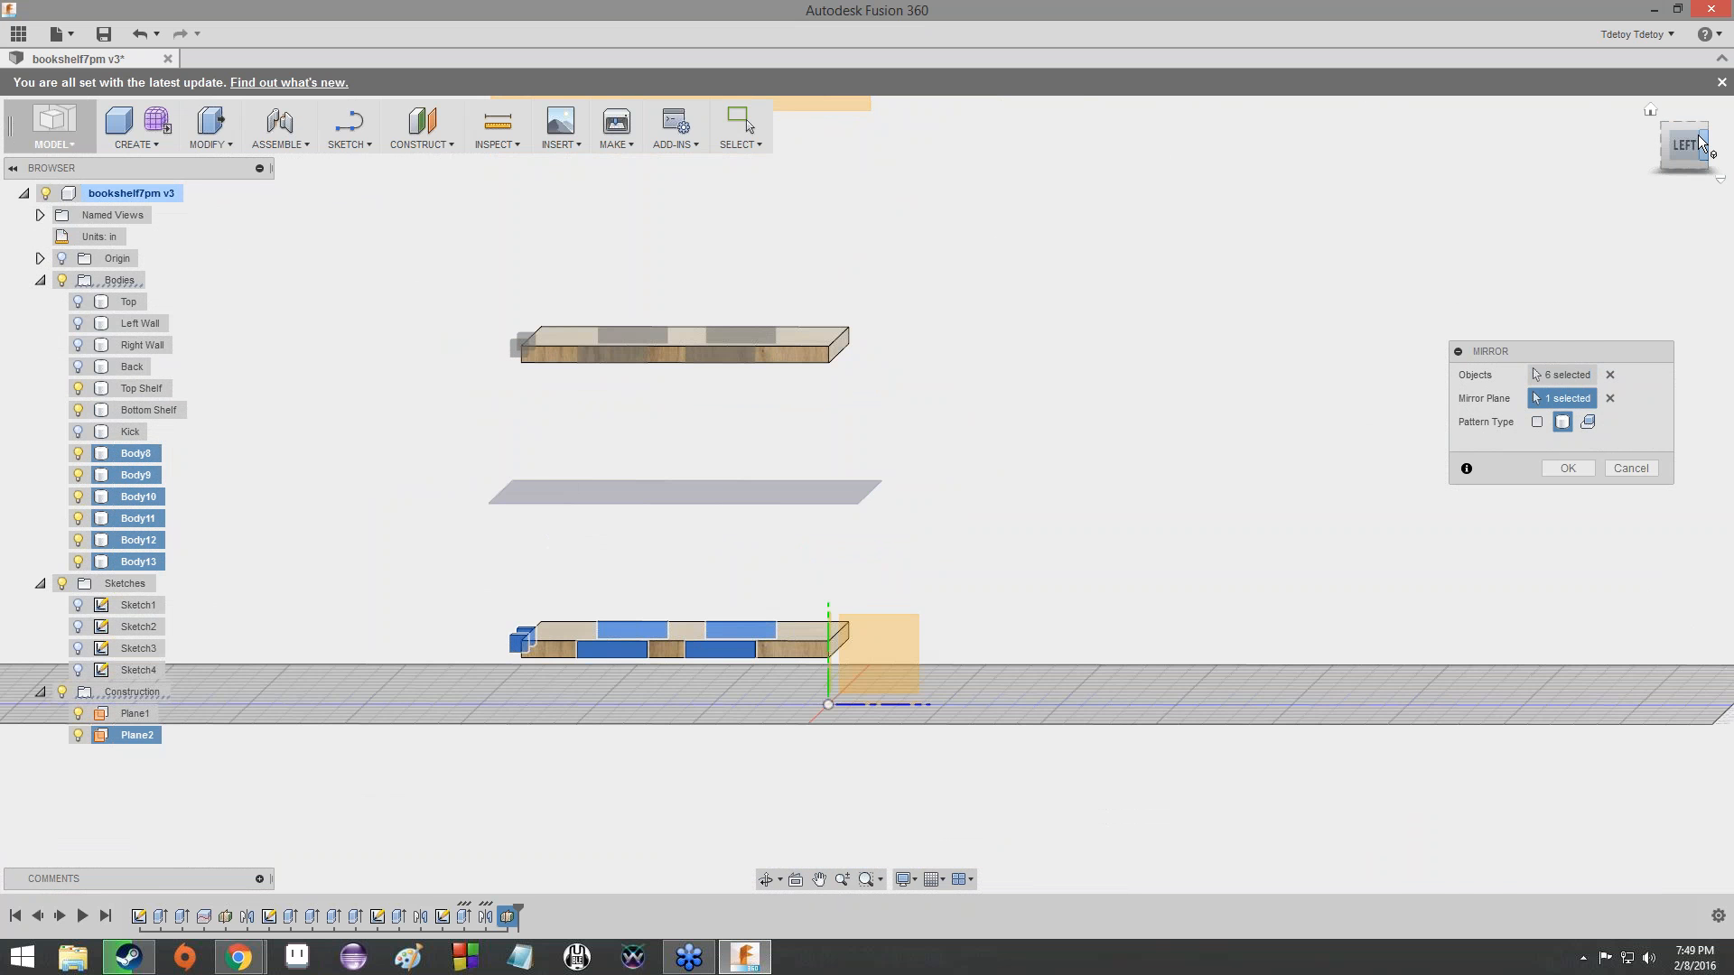
{"action": "left_click_drag", "start_coordinate": [1691, 146], "coordinate": [1607, 156]}
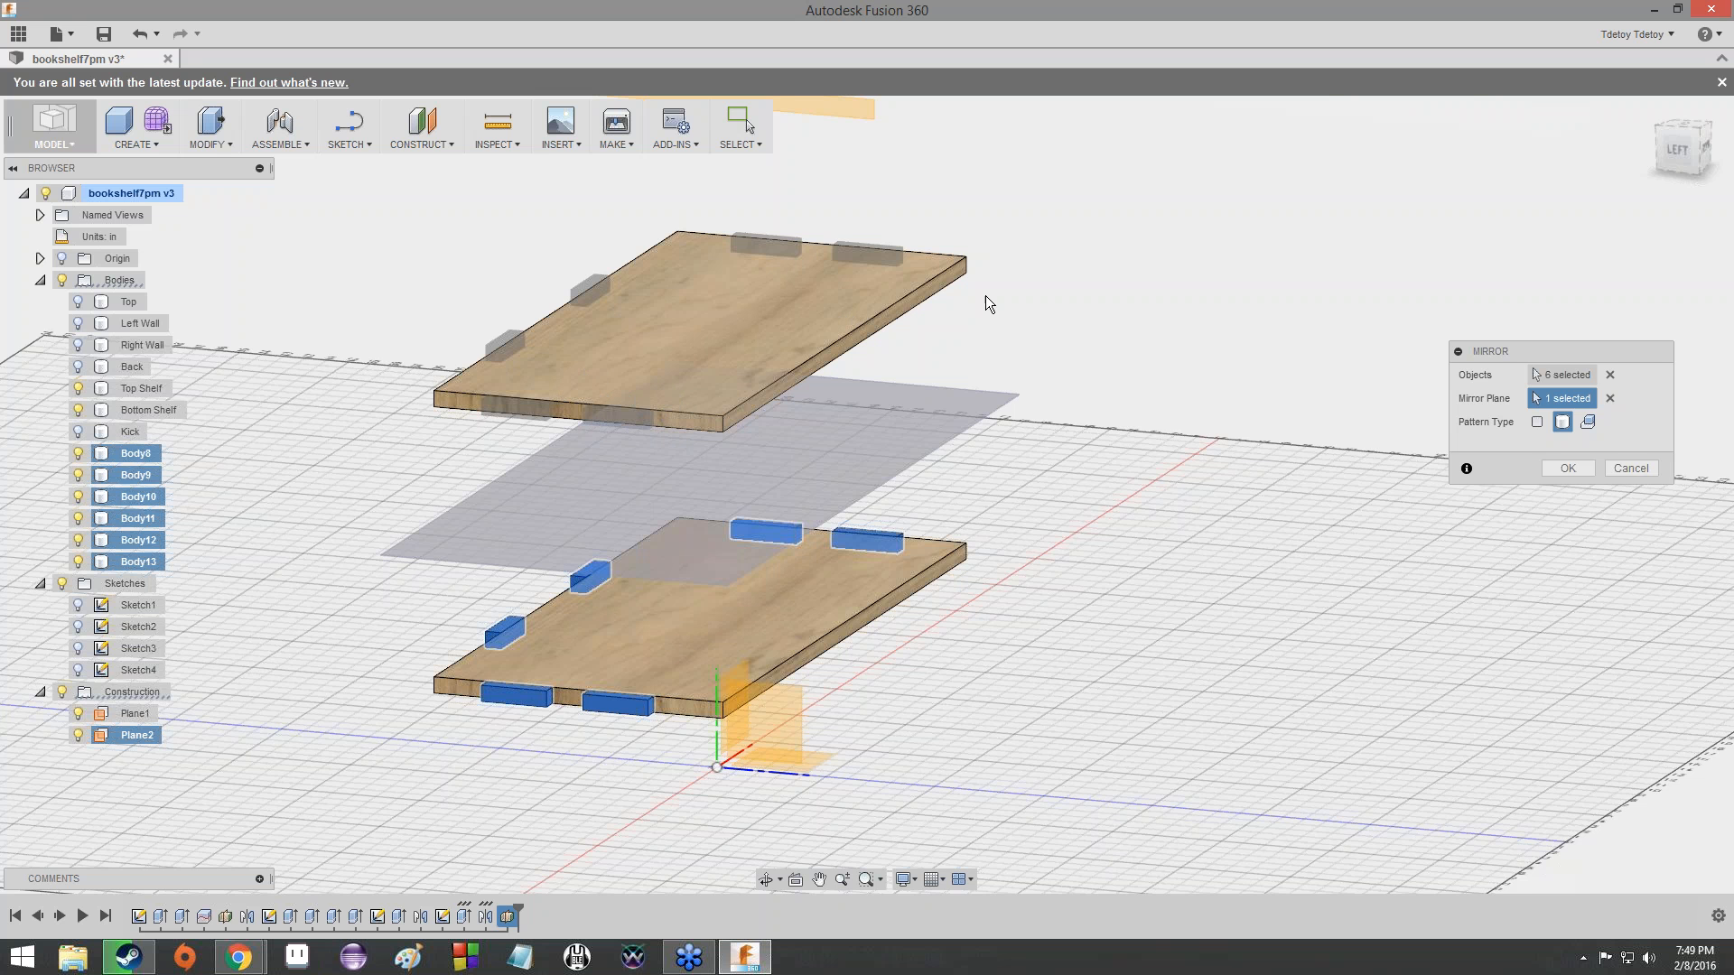
{"action": "left_click", "coordinate": [1568, 469]}
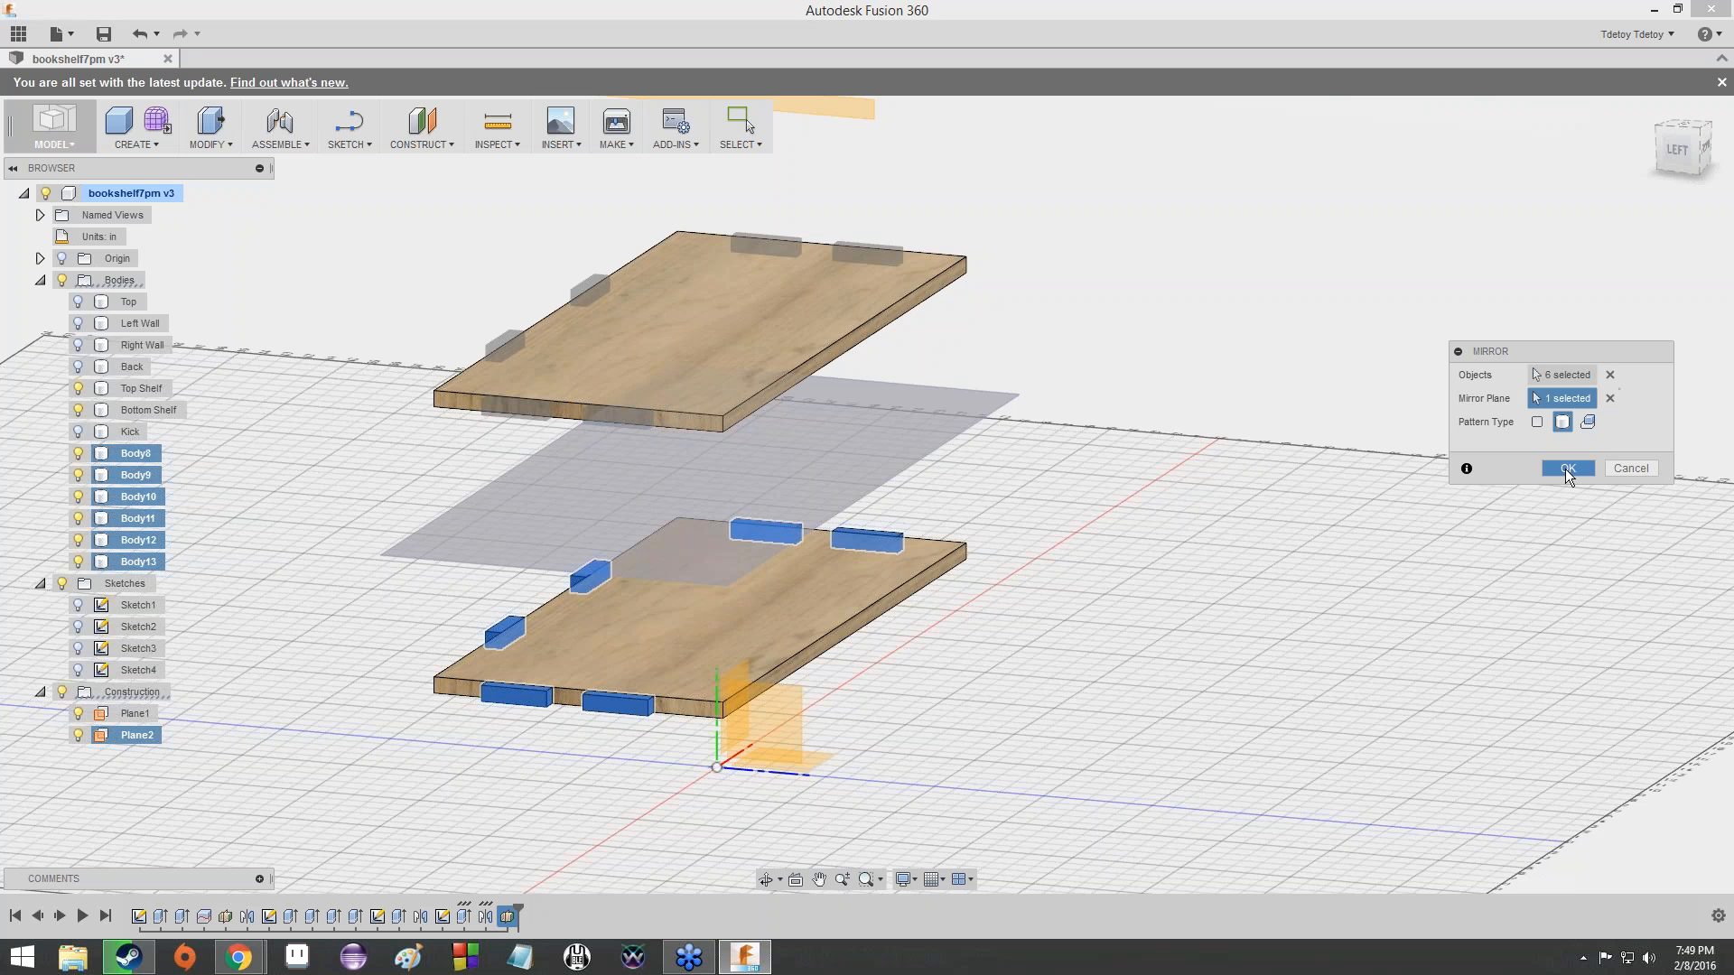
- Hide Plane2 between the two shelves and collapse the Sketches folder
{"action": "left_click_drag", "start_coordinate": [1681, 168], "coordinate": [1637, 178]}
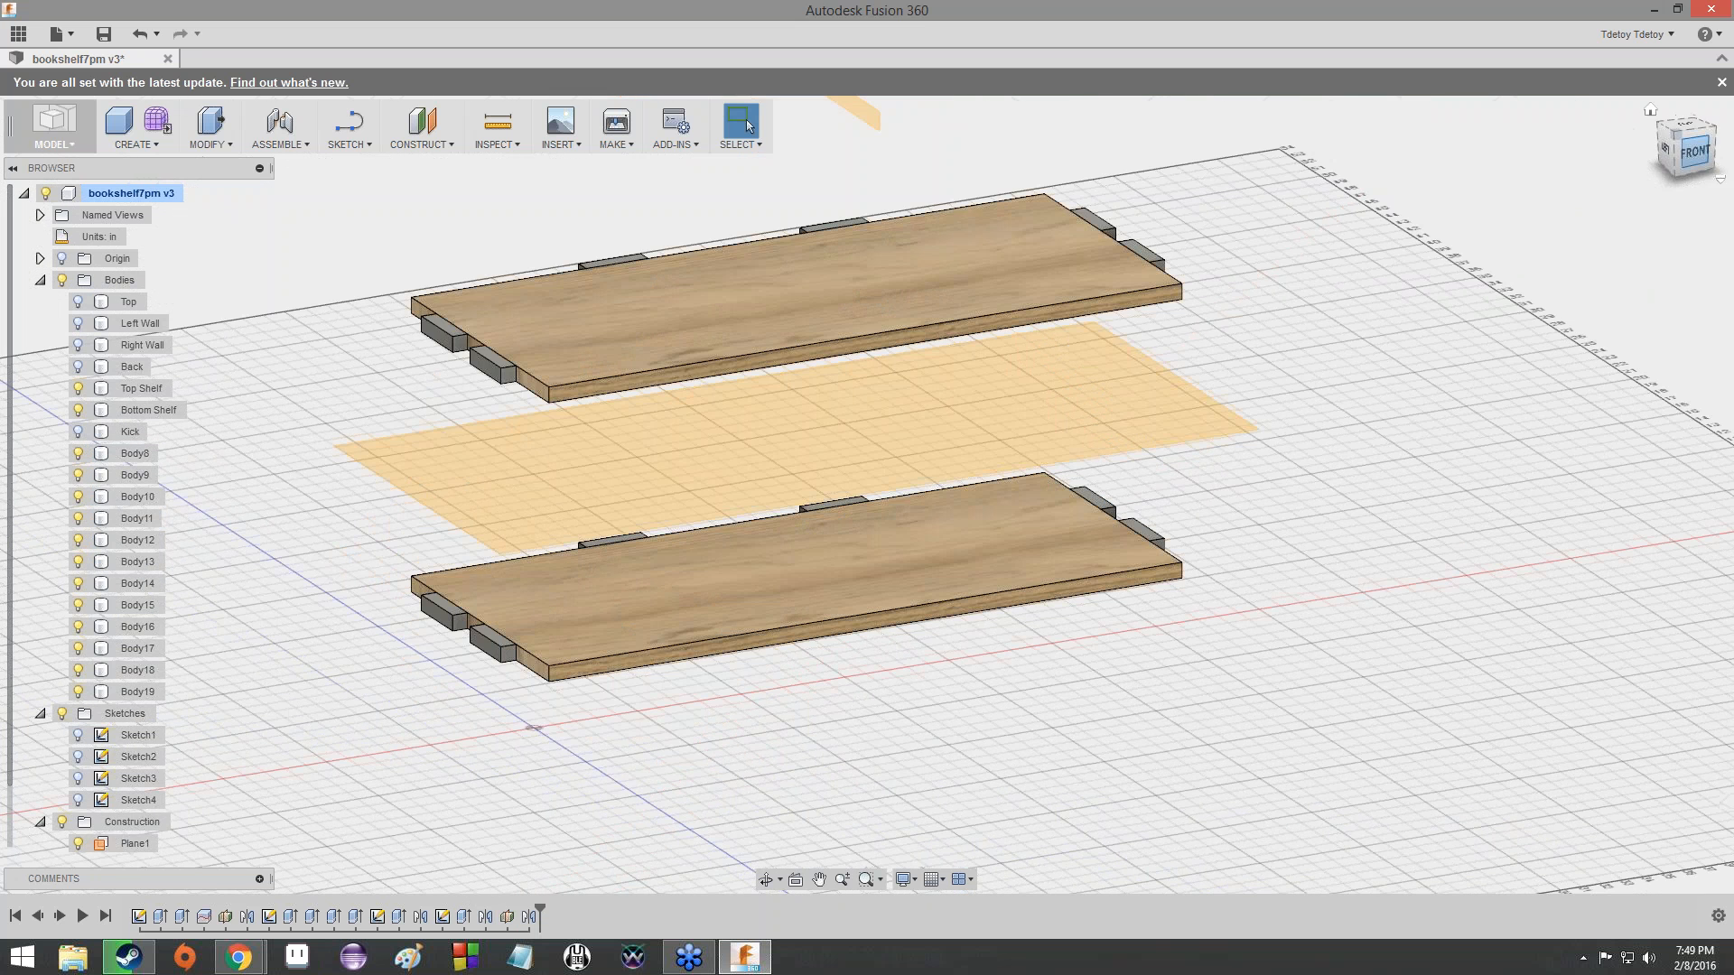
{"action": "left_click", "coordinate": [66, 826]}
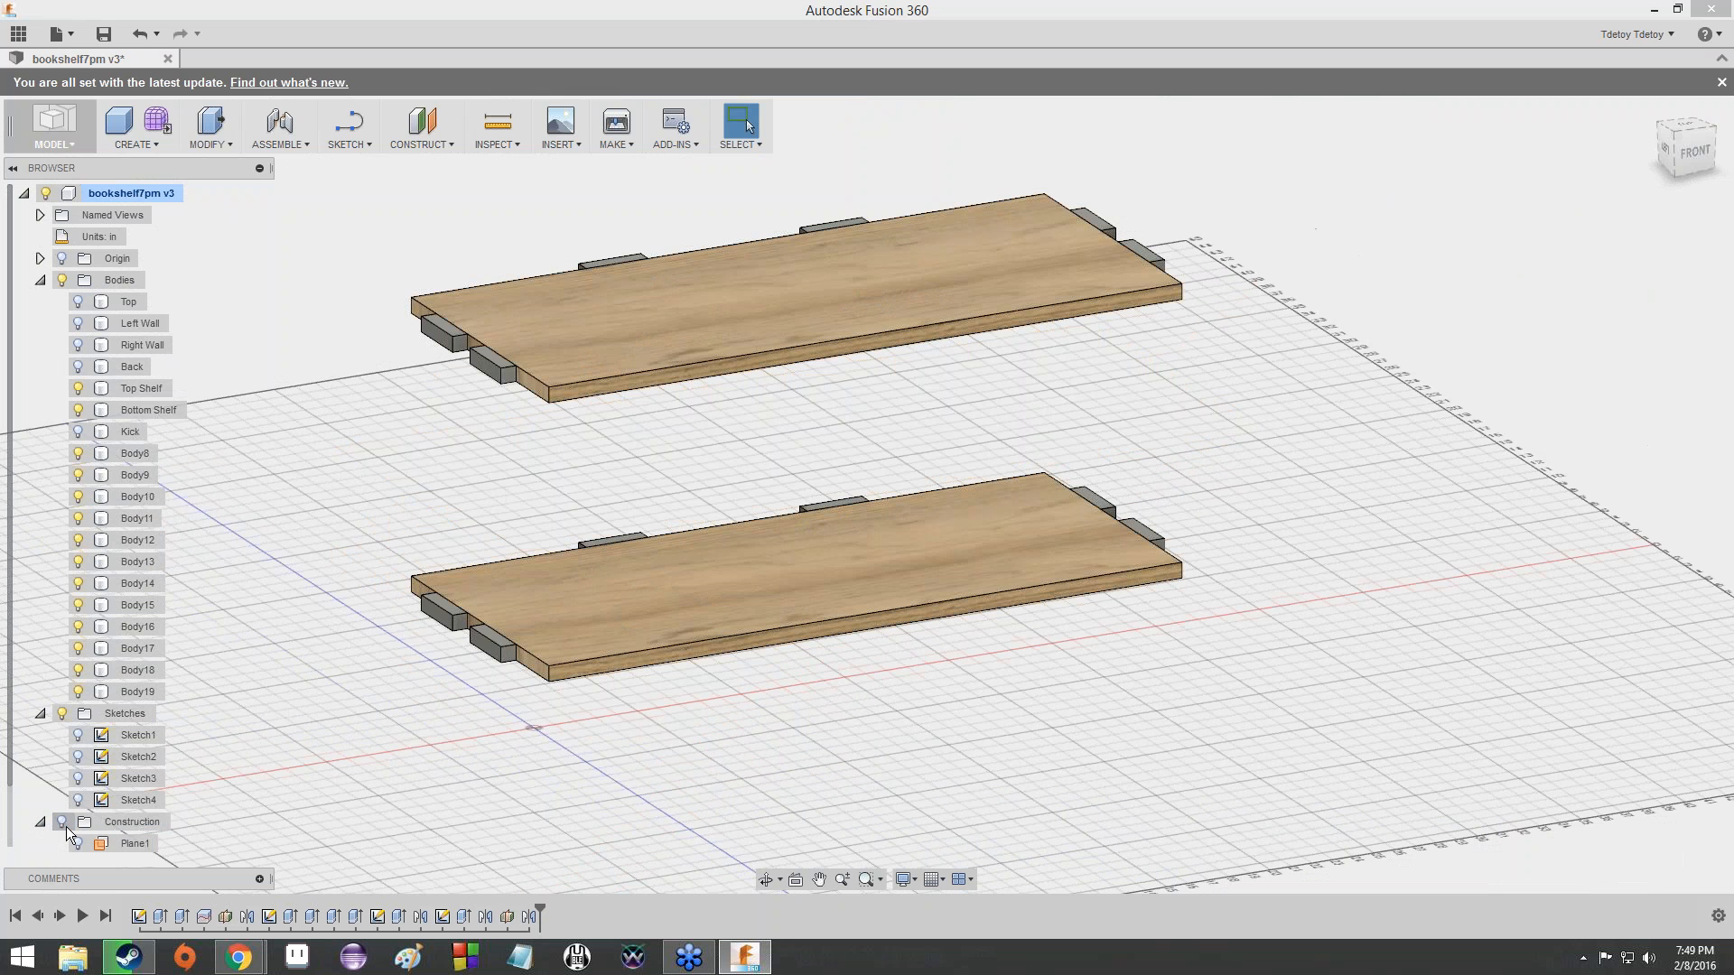
{"action": "left_click", "coordinate": [40, 714]}
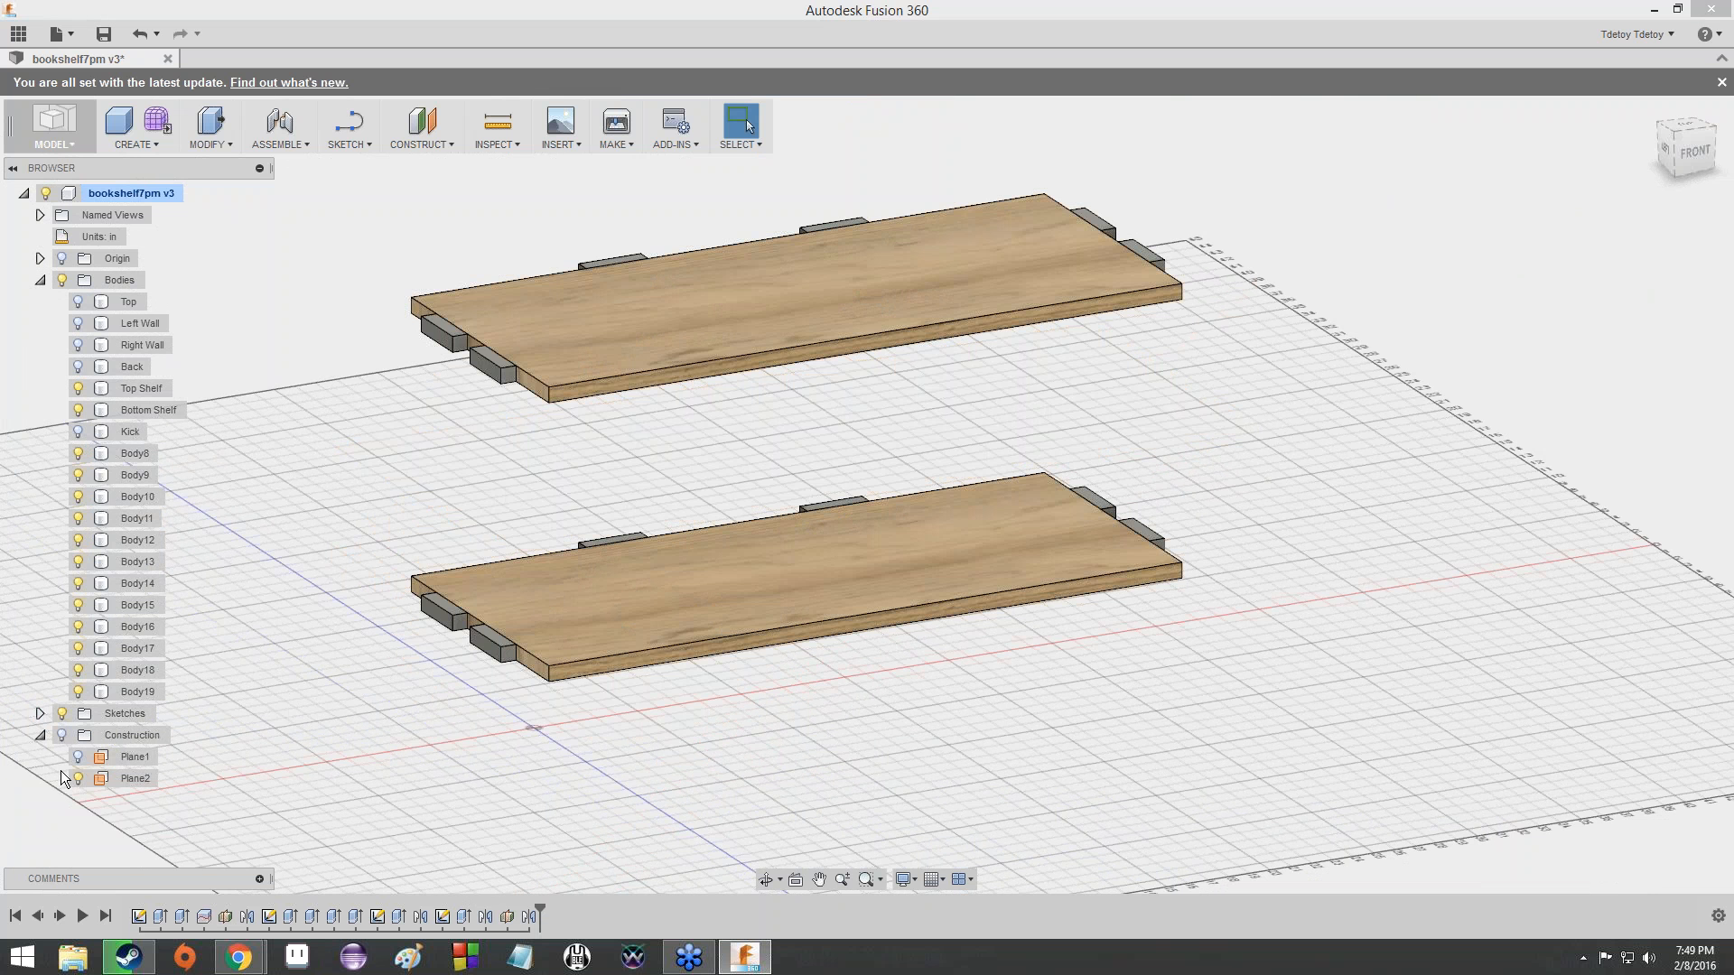
{"action": "left_click", "coordinate": [78, 780]}
{"action": "left_click", "coordinate": [77, 782]}
{"action": "left_click", "coordinate": [604, 565]}
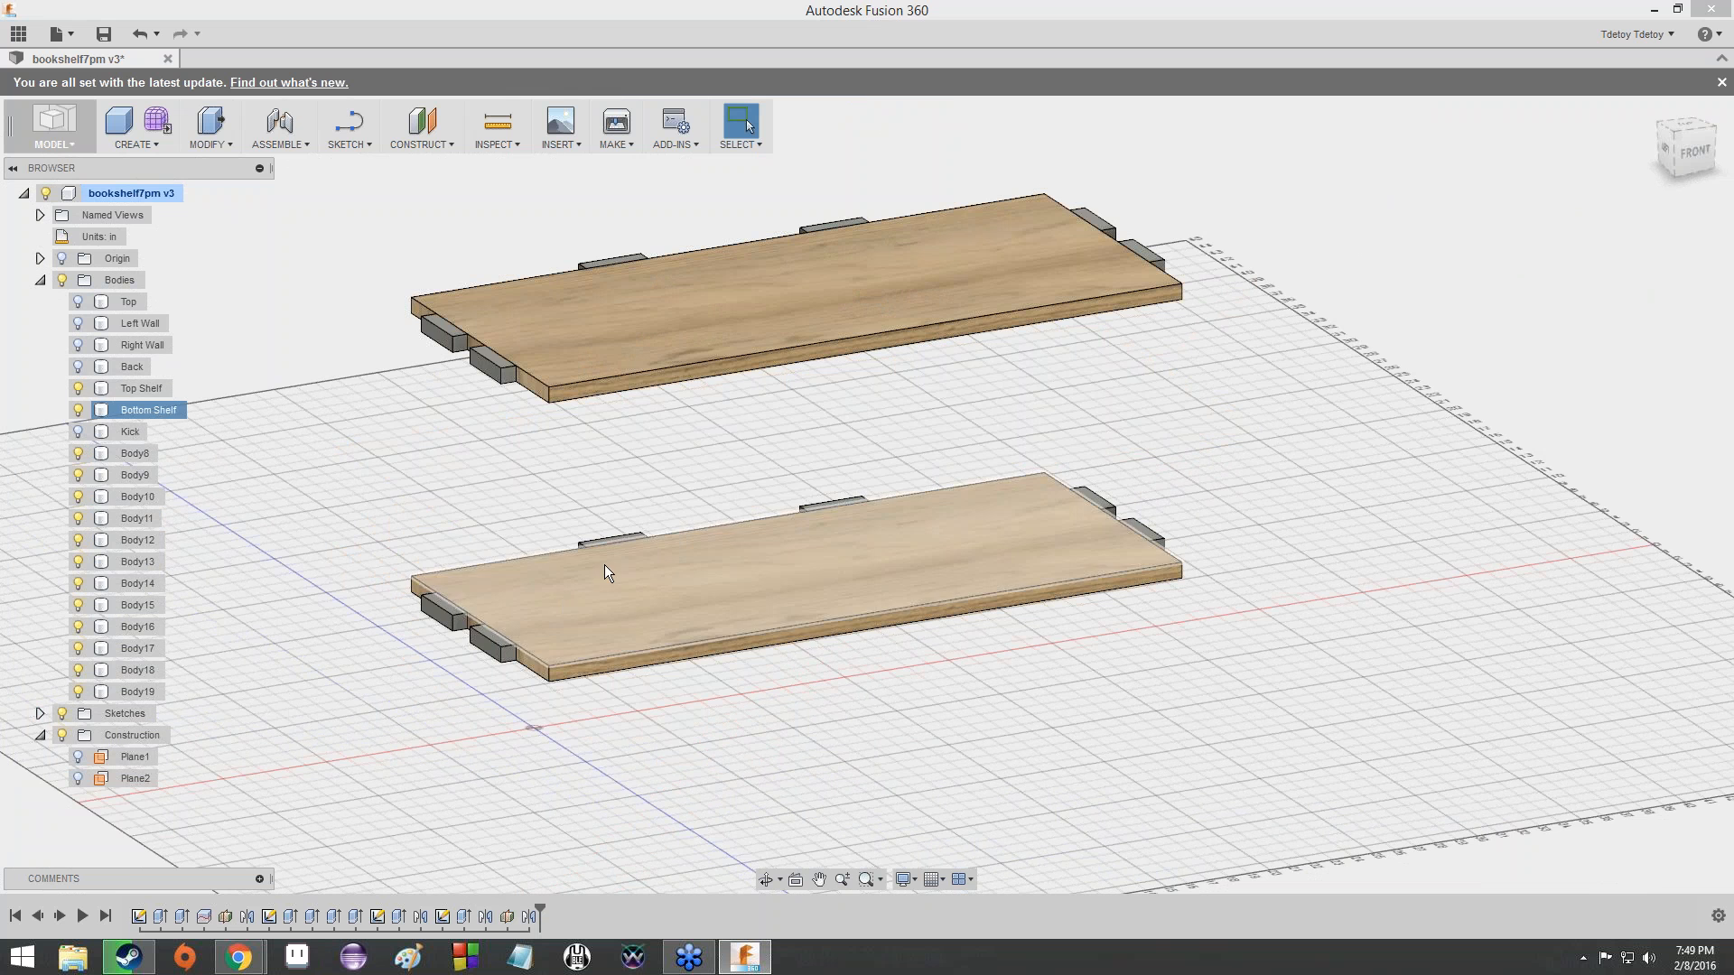
- Combine the Bottom Shelf as target body with its six tabs as tool bodies, using the Join operation
{"action": "mouse_move", "coordinate": [1686, 138]}
{"action": "left_mouse_down"}
{"action": "mouse_move", "coordinate": [1715, 173]}
{"action": "mouse_move", "coordinate": [1687, 117]}
{"action": "mouse_move", "coordinate": [1643, 135]}
{"action": "mouse_move", "coordinate": [1671, 262]}
{"action": "mouse_move", "coordinate": [1657, 307]}
{"action": "mouse_move", "coordinate": [1603, 244]}
{"action": "mouse_move", "coordinate": [1711, 113]}
{"action": "mouse_move", "coordinate": [1729, 194]}
{"action": "mouse_move", "coordinate": [1677, 149]}
{"action": "mouse_move", "coordinate": [1680, 108]}
{"action": "left_mouse_up"}
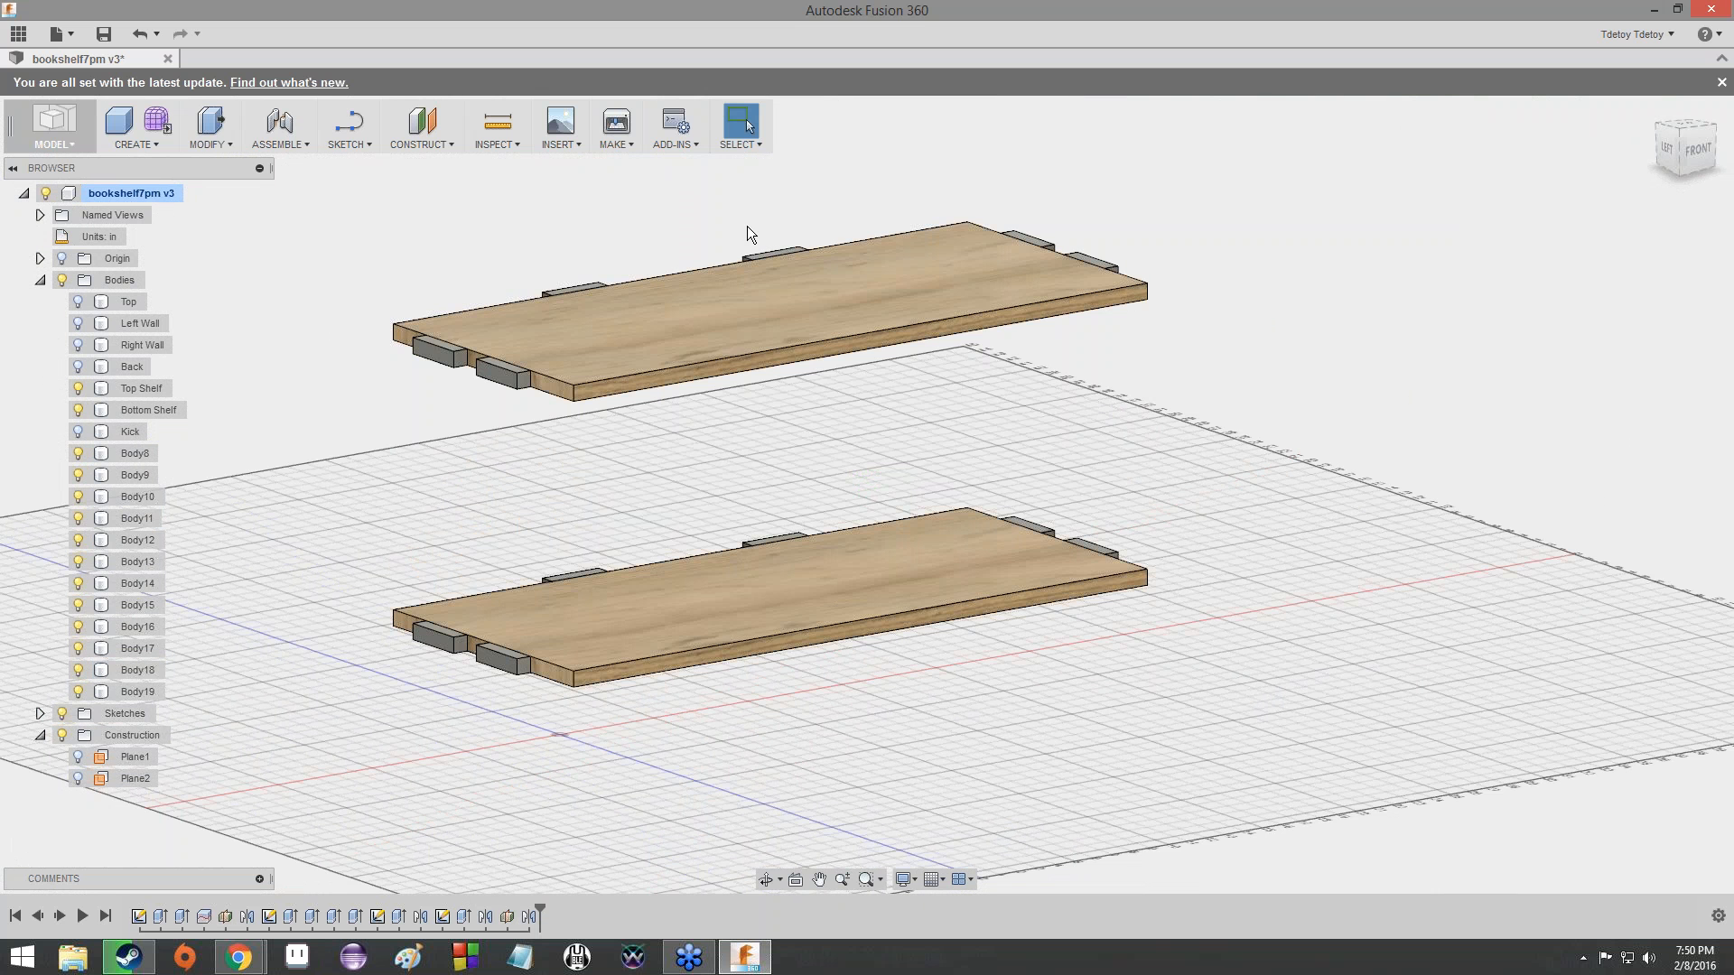
{"action": "left_click", "coordinate": [646, 605]}
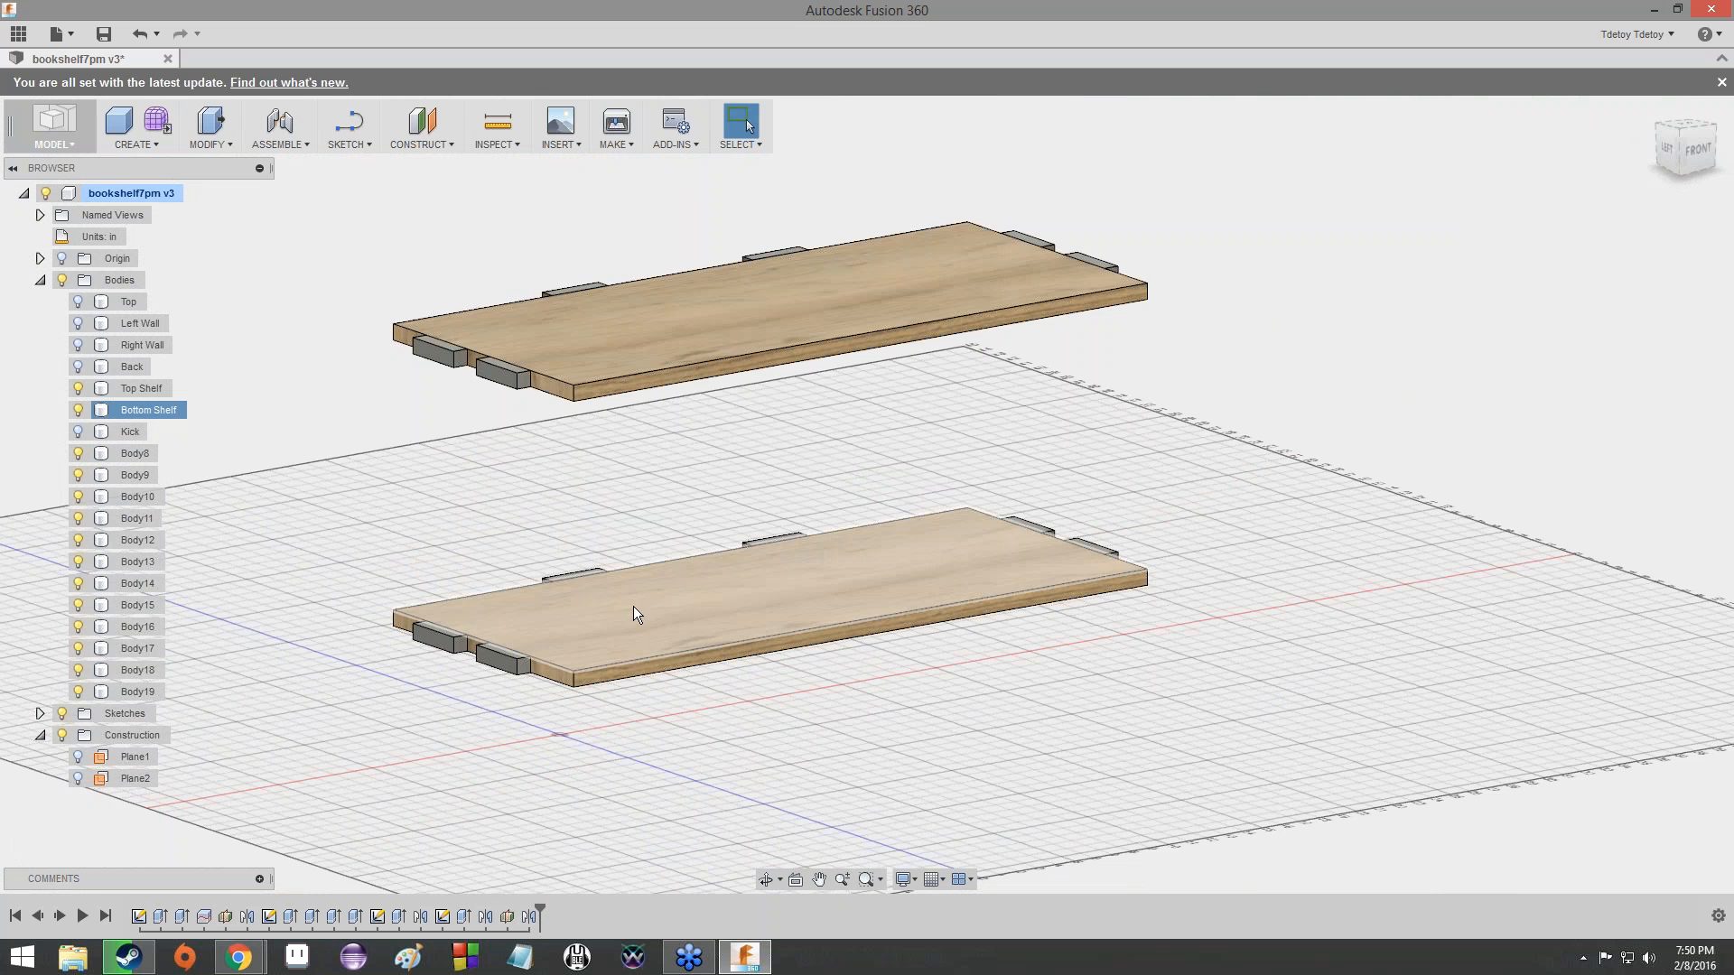
{"action": "scroll", "coordinate": [629, 614], "scroll_direction": "up", "scroll_amount": 4}
{"action": "scroll", "coordinate": [620, 620], "scroll_direction": "down", "scroll_amount": 3}
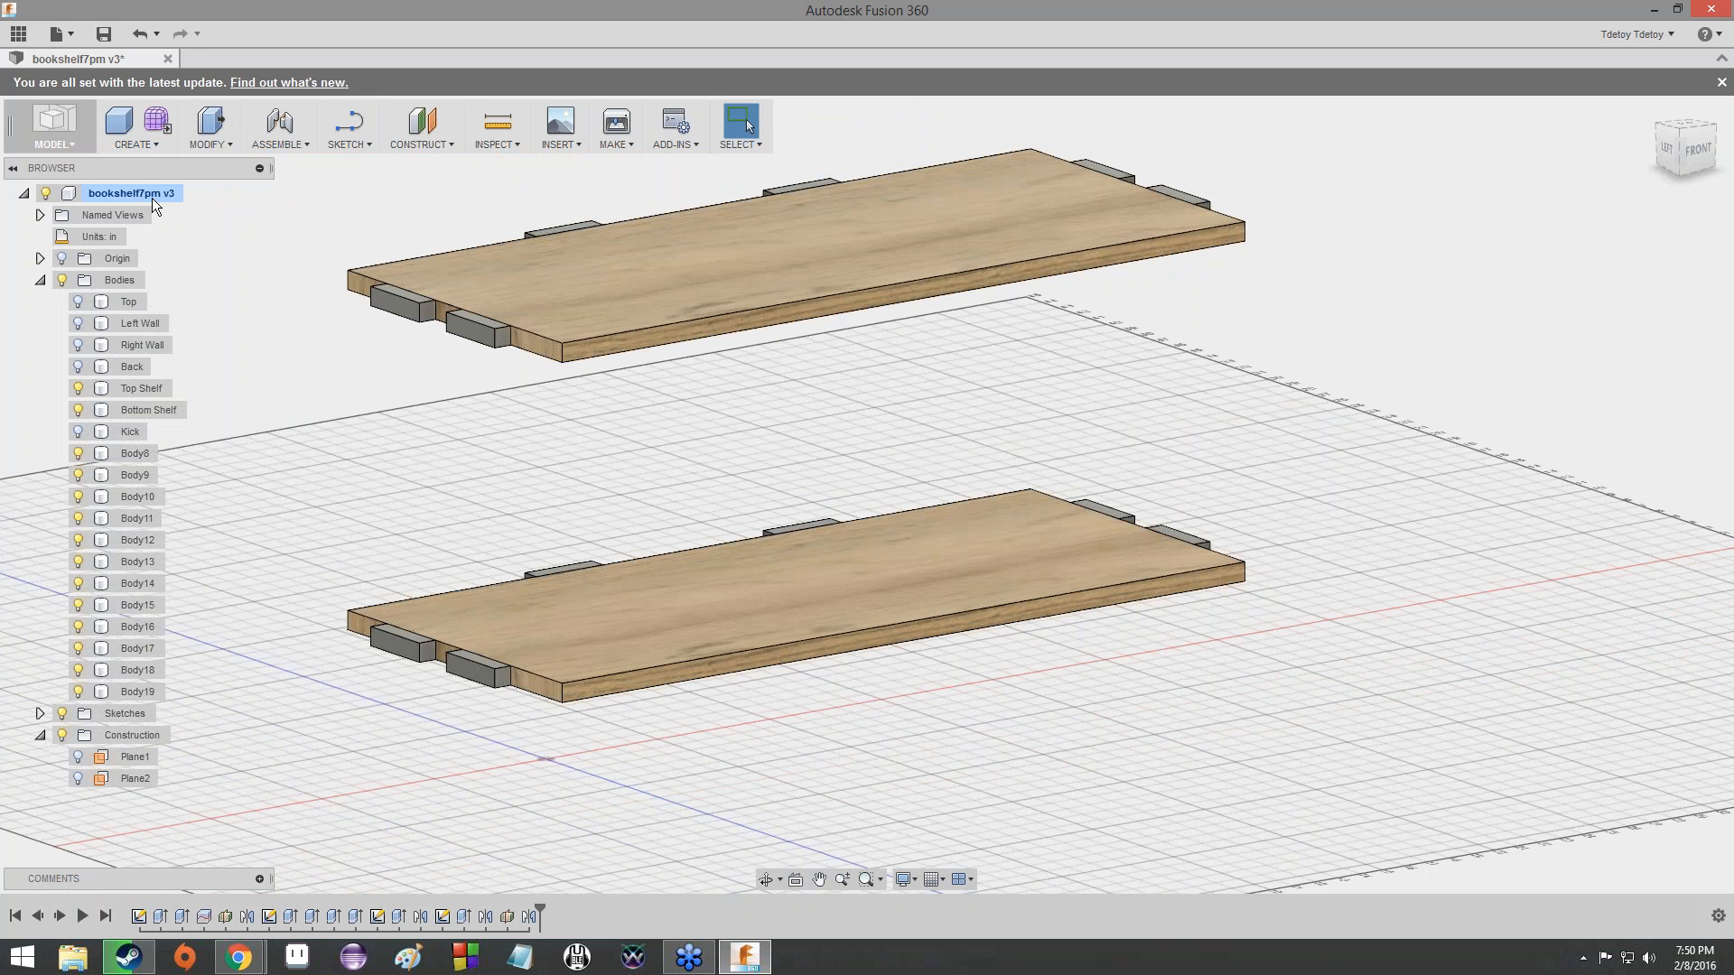
{"action": "left_click", "coordinate": [145, 148]}
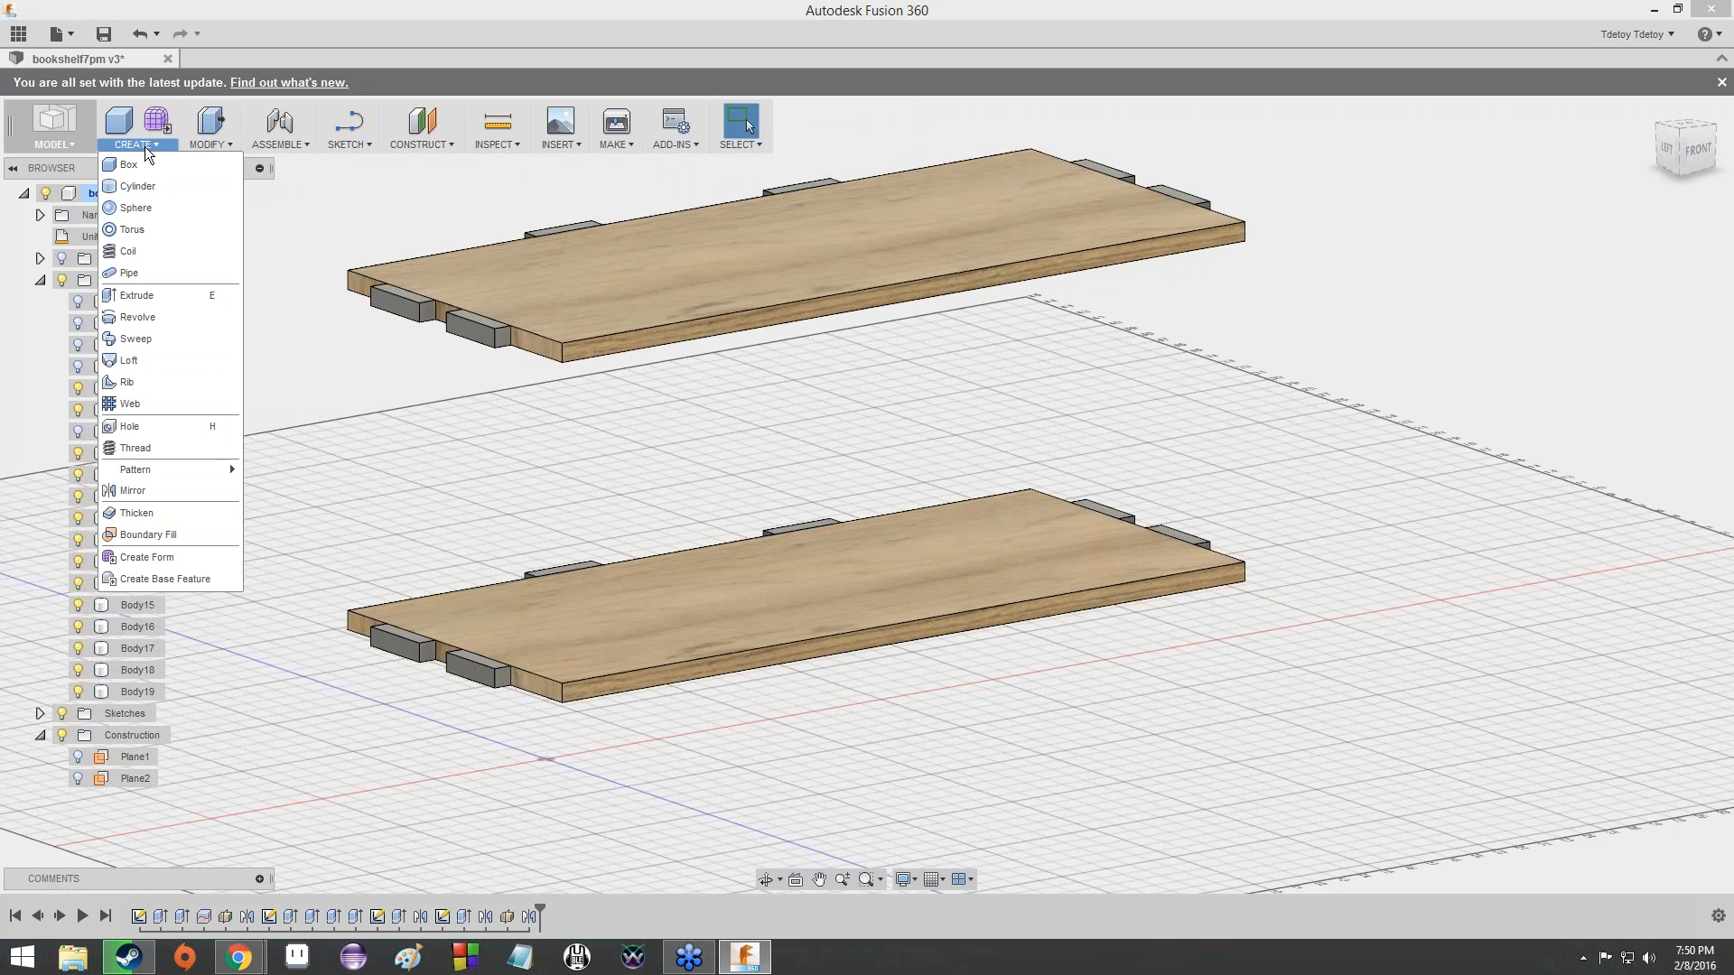
{"action": "left_click", "coordinate": [214, 147]}
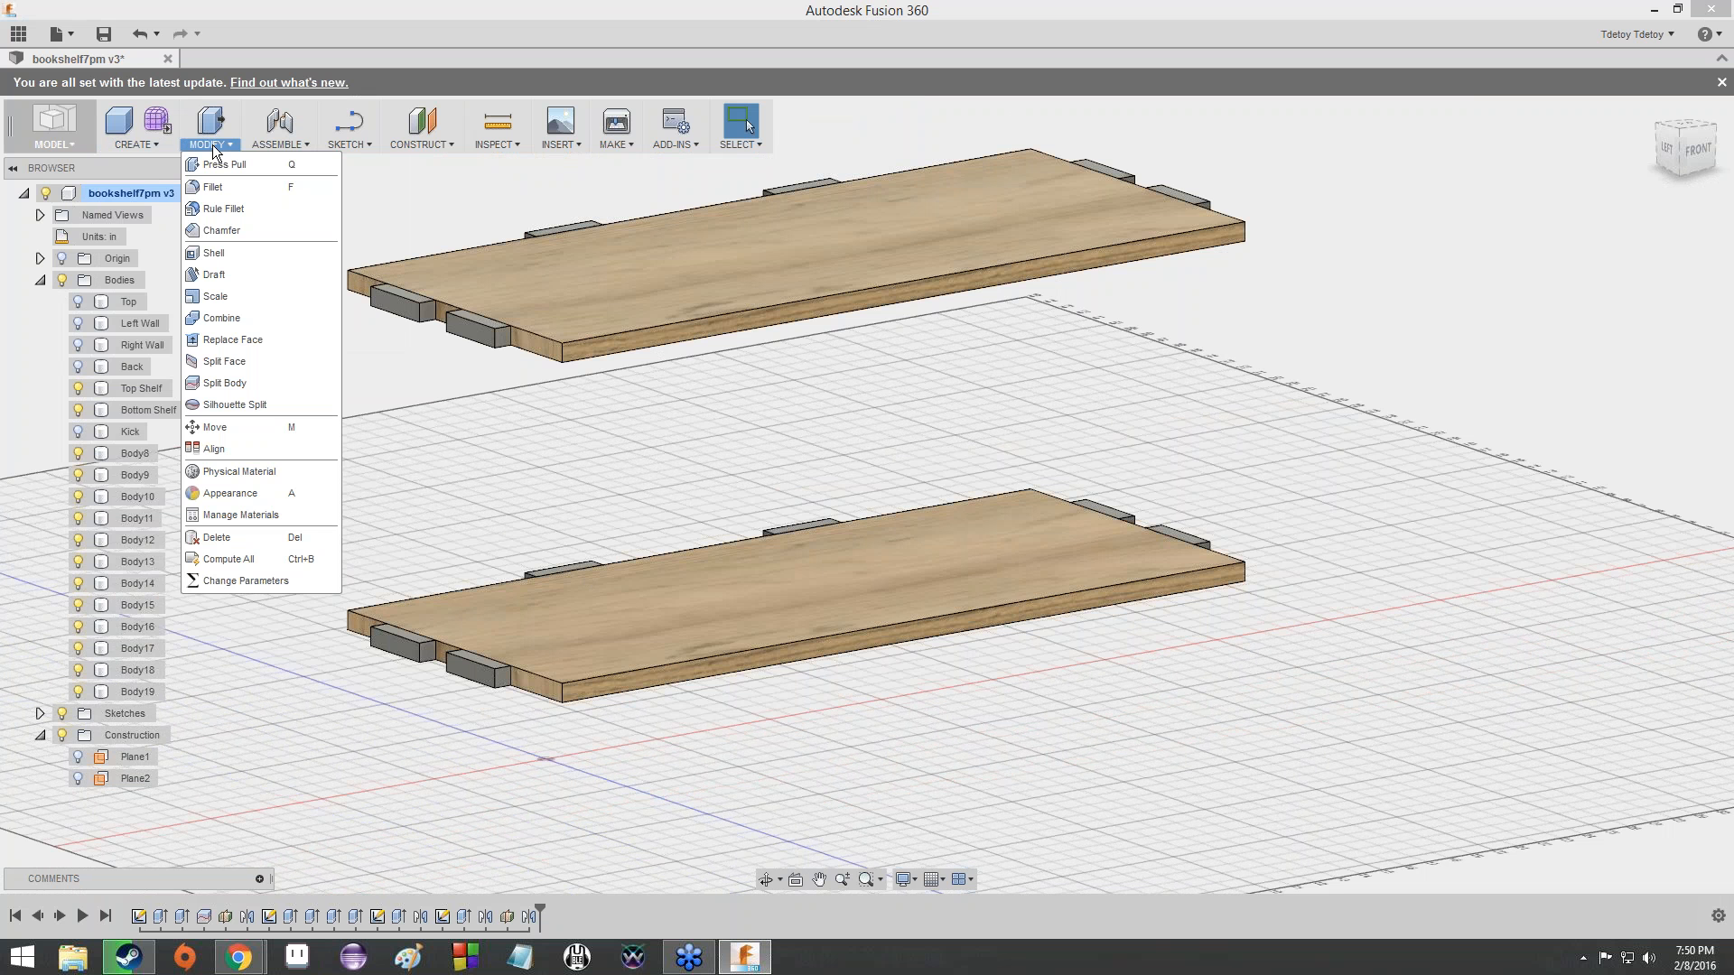
{"action": "left_click", "coordinate": [209, 320]}
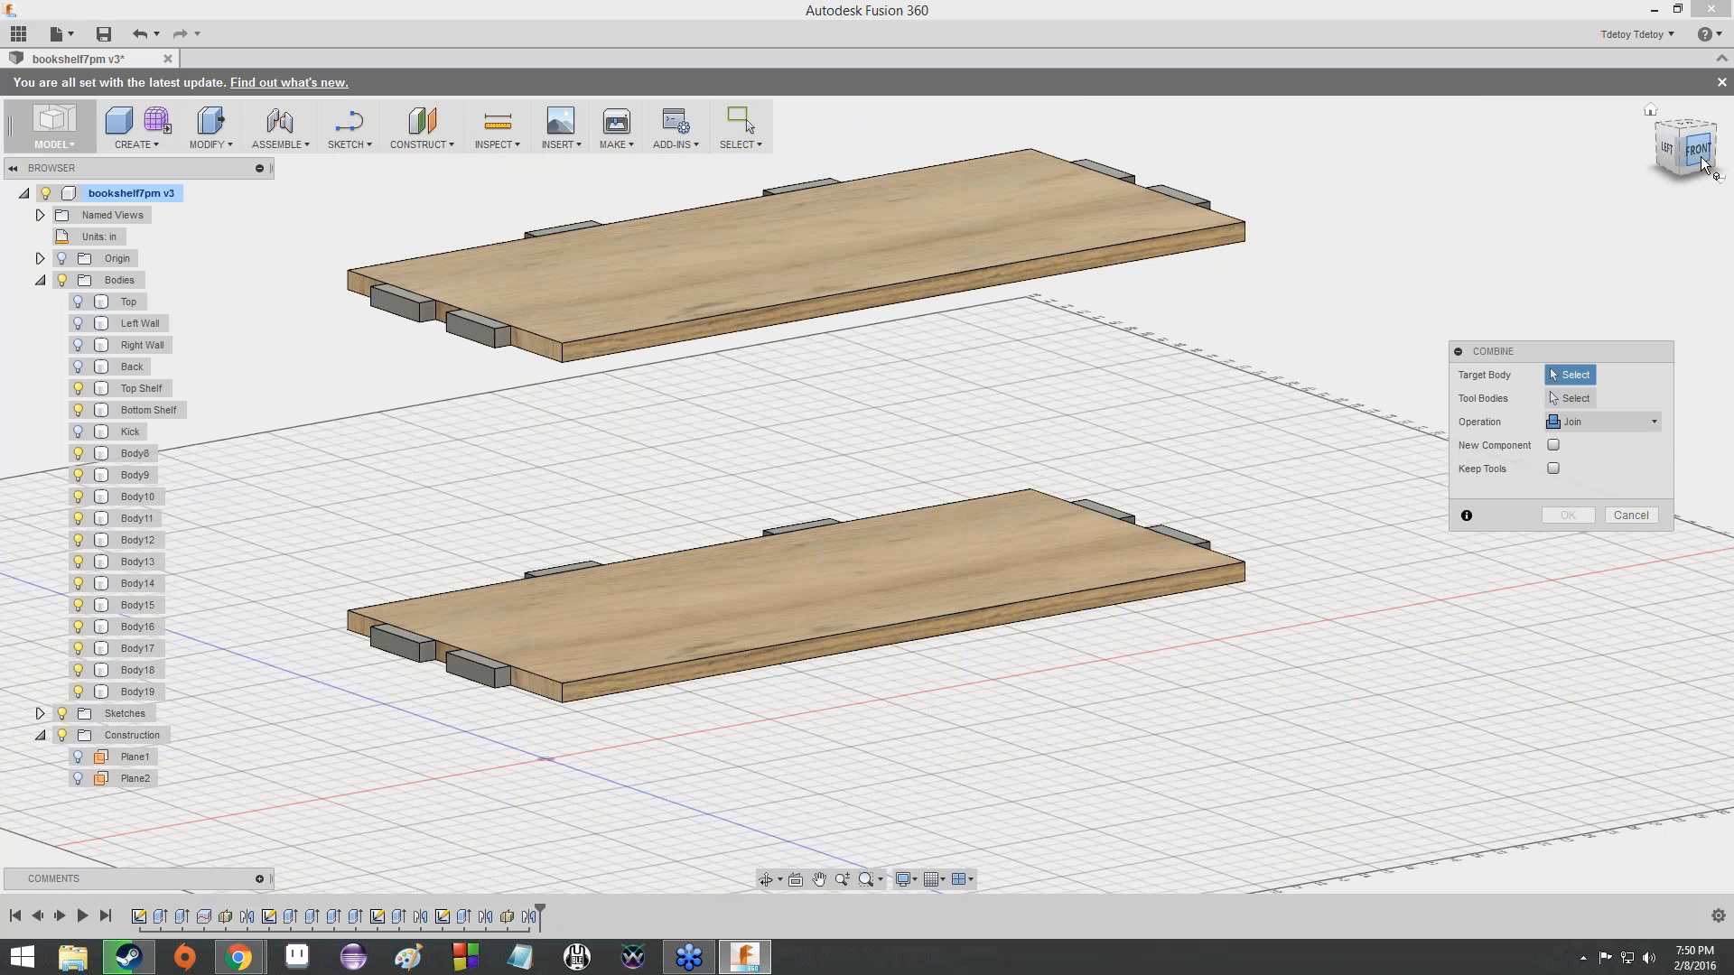
{"action": "mouse_move", "coordinate": [1703, 164]}
{"action": "left_mouse_down"}
{"action": "mouse_move", "coordinate": [1728, 192]}
{"action": "mouse_move", "coordinate": [1708, 167]}
{"action": "left_mouse_up"}
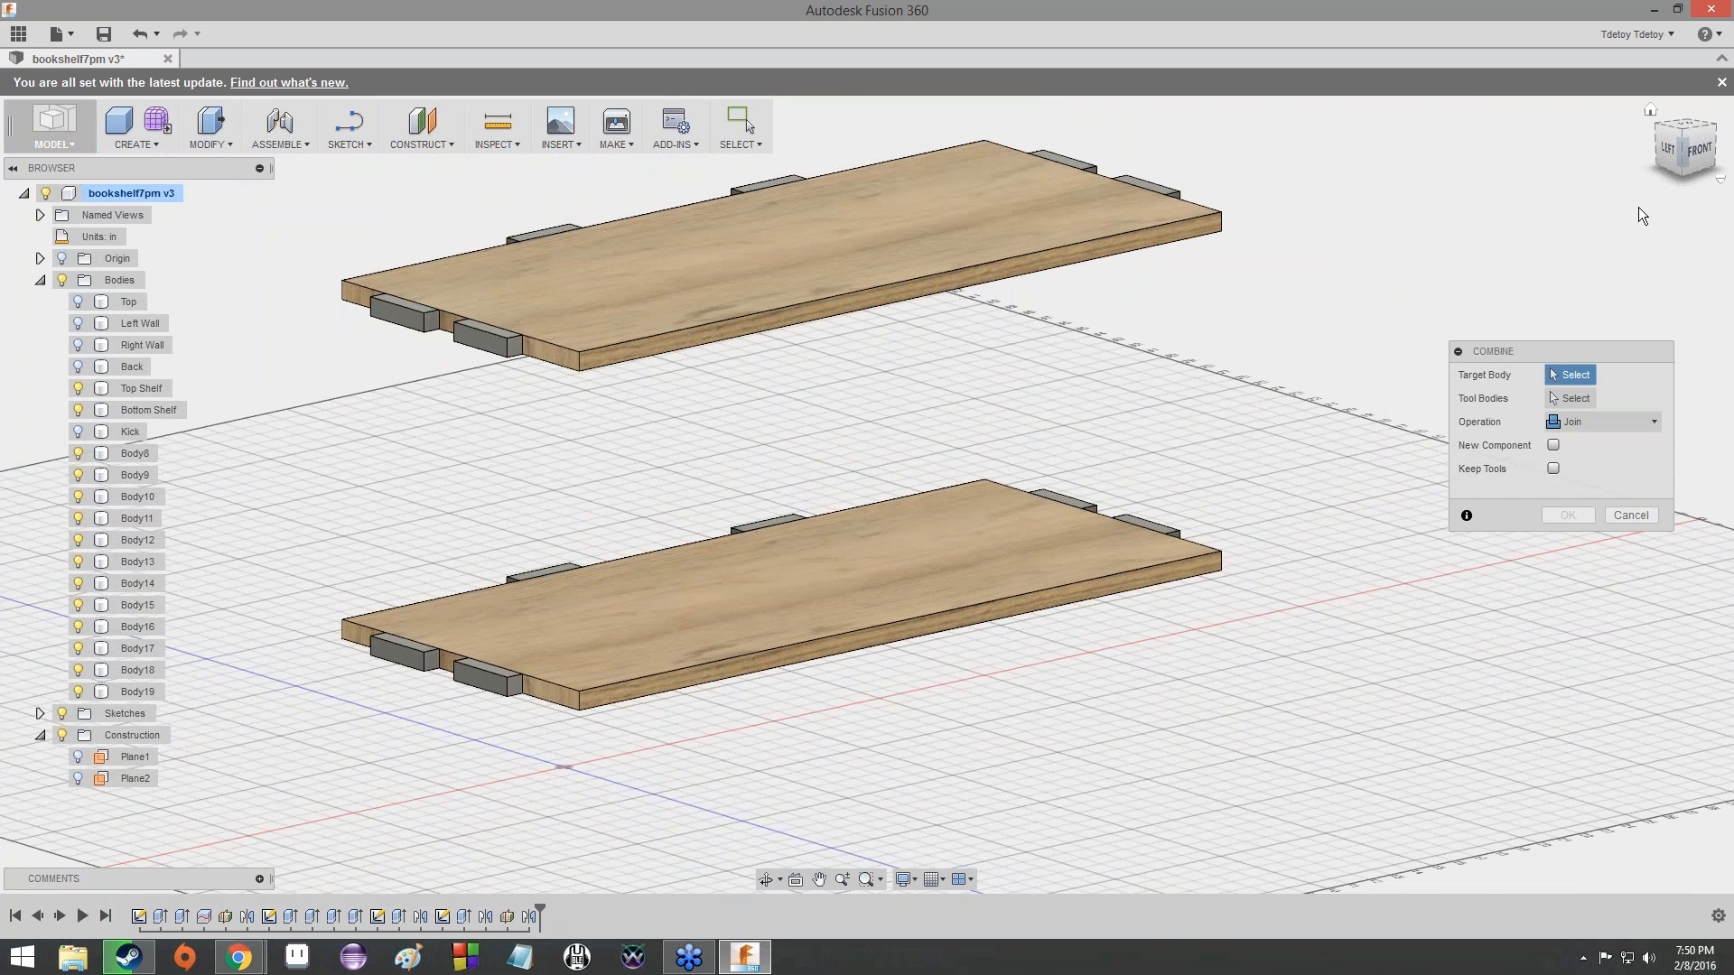
{"action": "left_click_drag", "start_coordinate": [1676, 159], "coordinate": [1682, 179]}
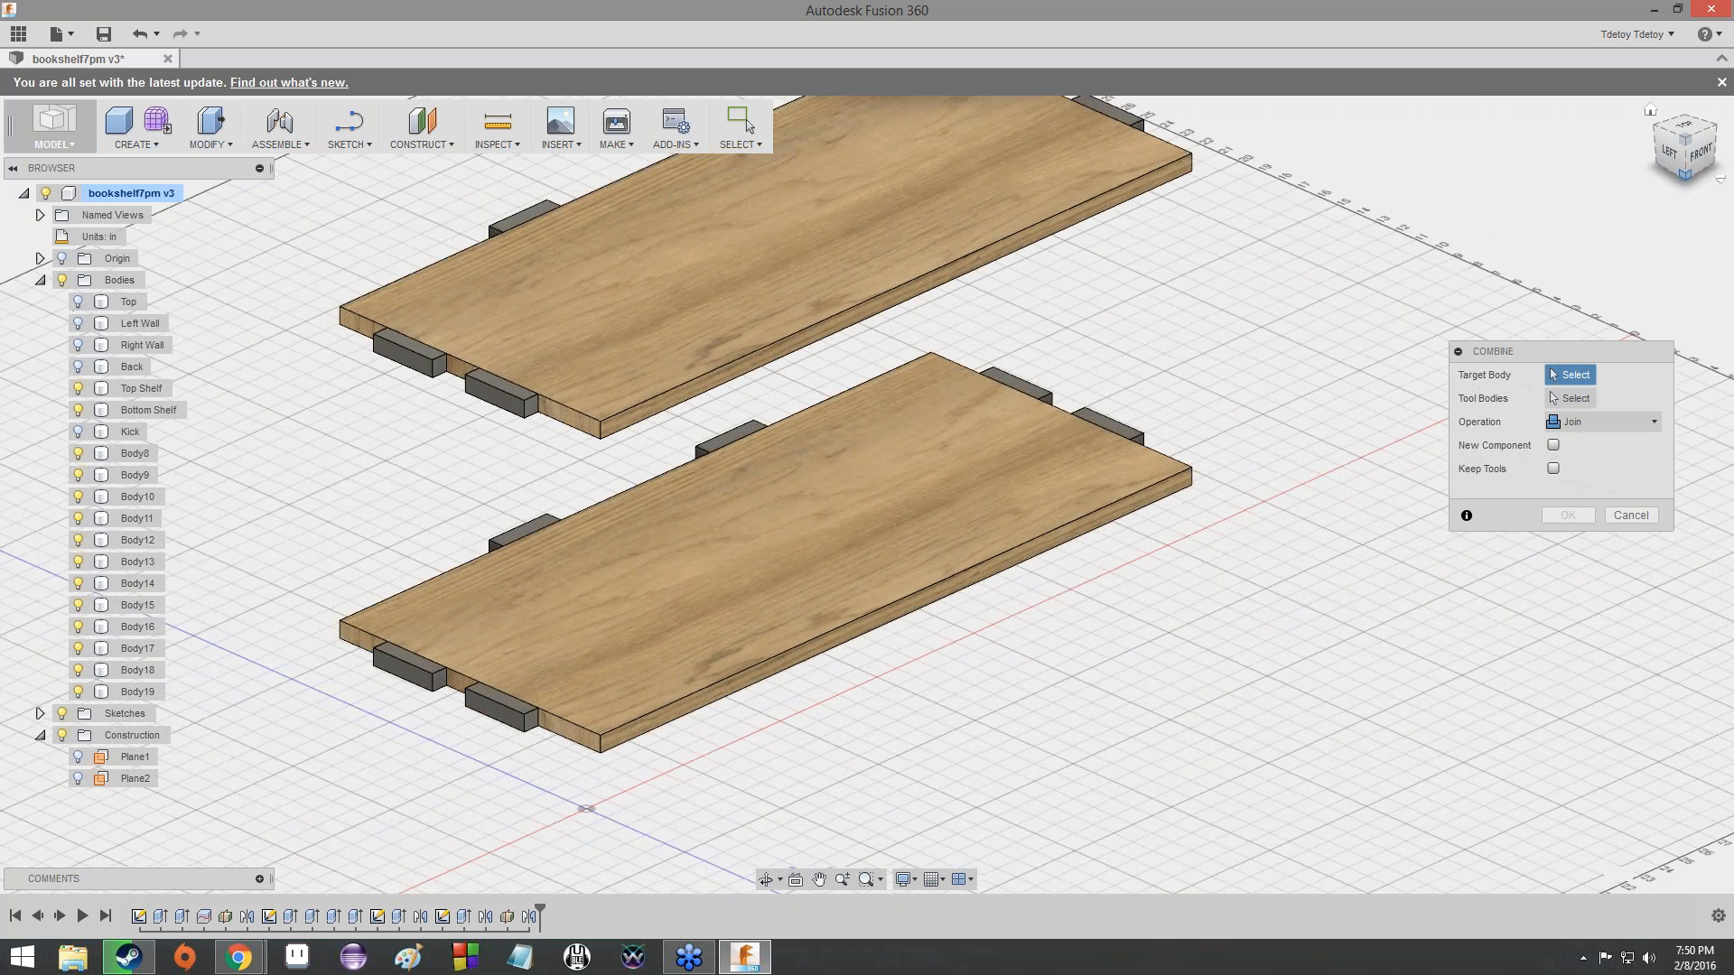
{"action": "left_click", "coordinate": [809, 525]}
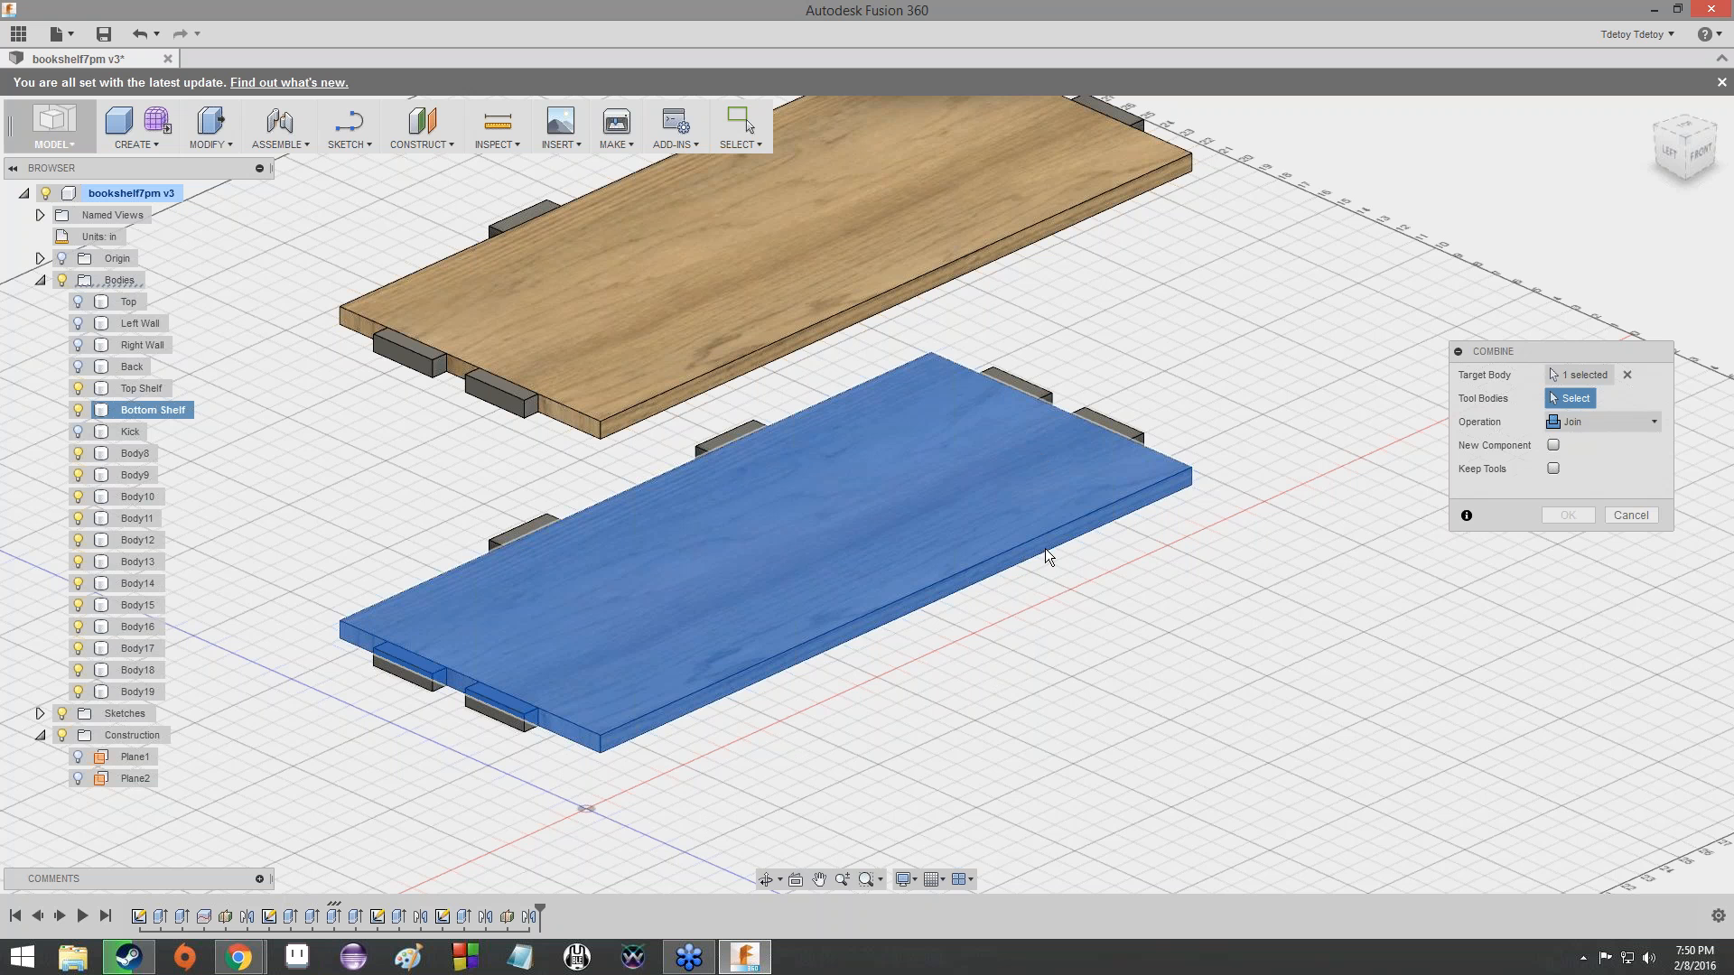
{"action": "left_click", "coordinate": [493, 701]}
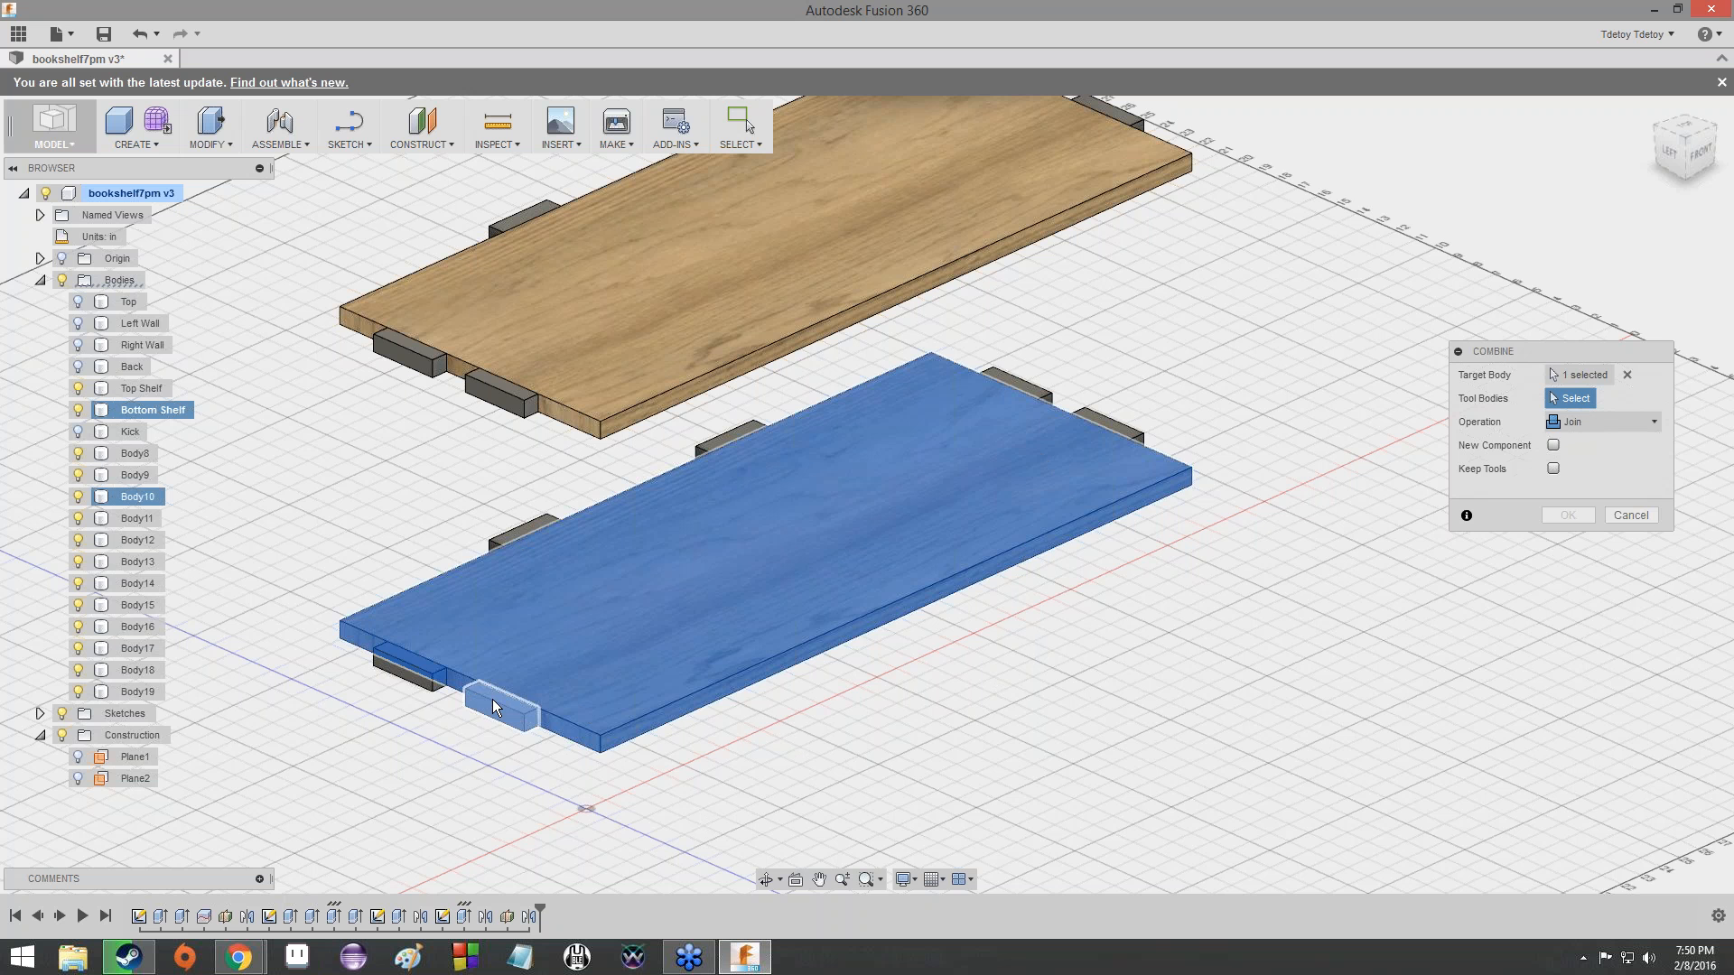
{"action": "left_click", "coordinate": [422, 679]}
{"action": "left_click", "coordinate": [507, 537]}
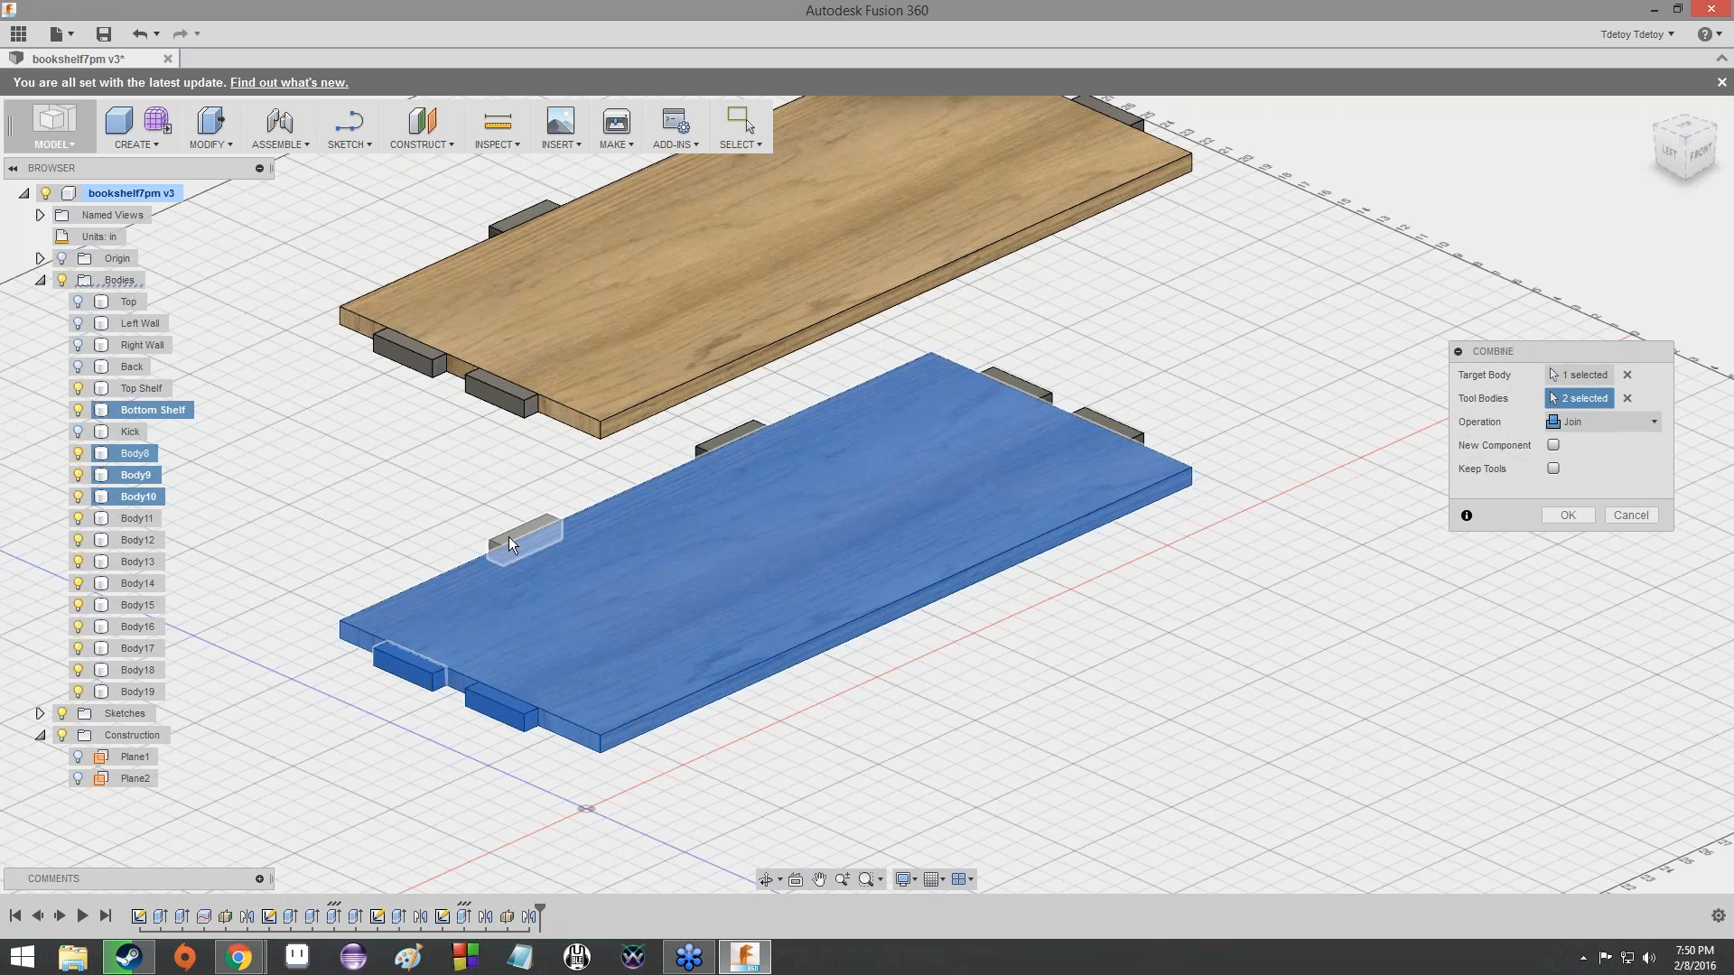
{"action": "left_click", "coordinate": [702, 450]}
{"action": "left_click", "coordinate": [1027, 394]}
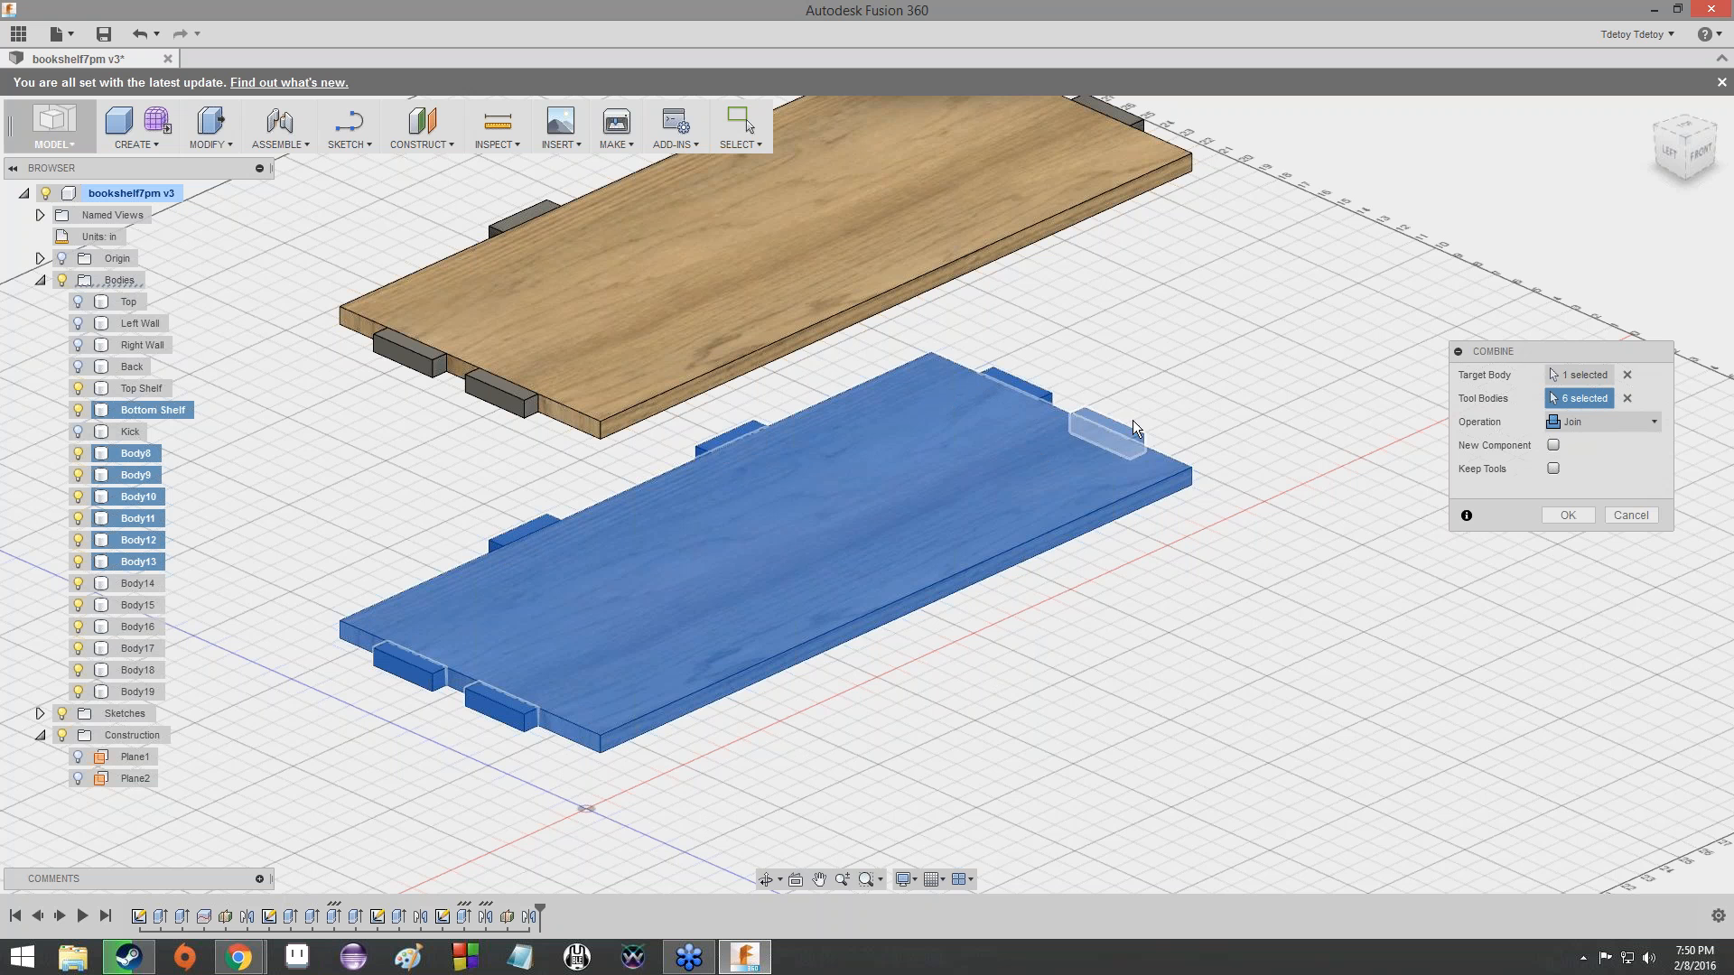
{"action": "left_click", "coordinate": [1132, 420]}
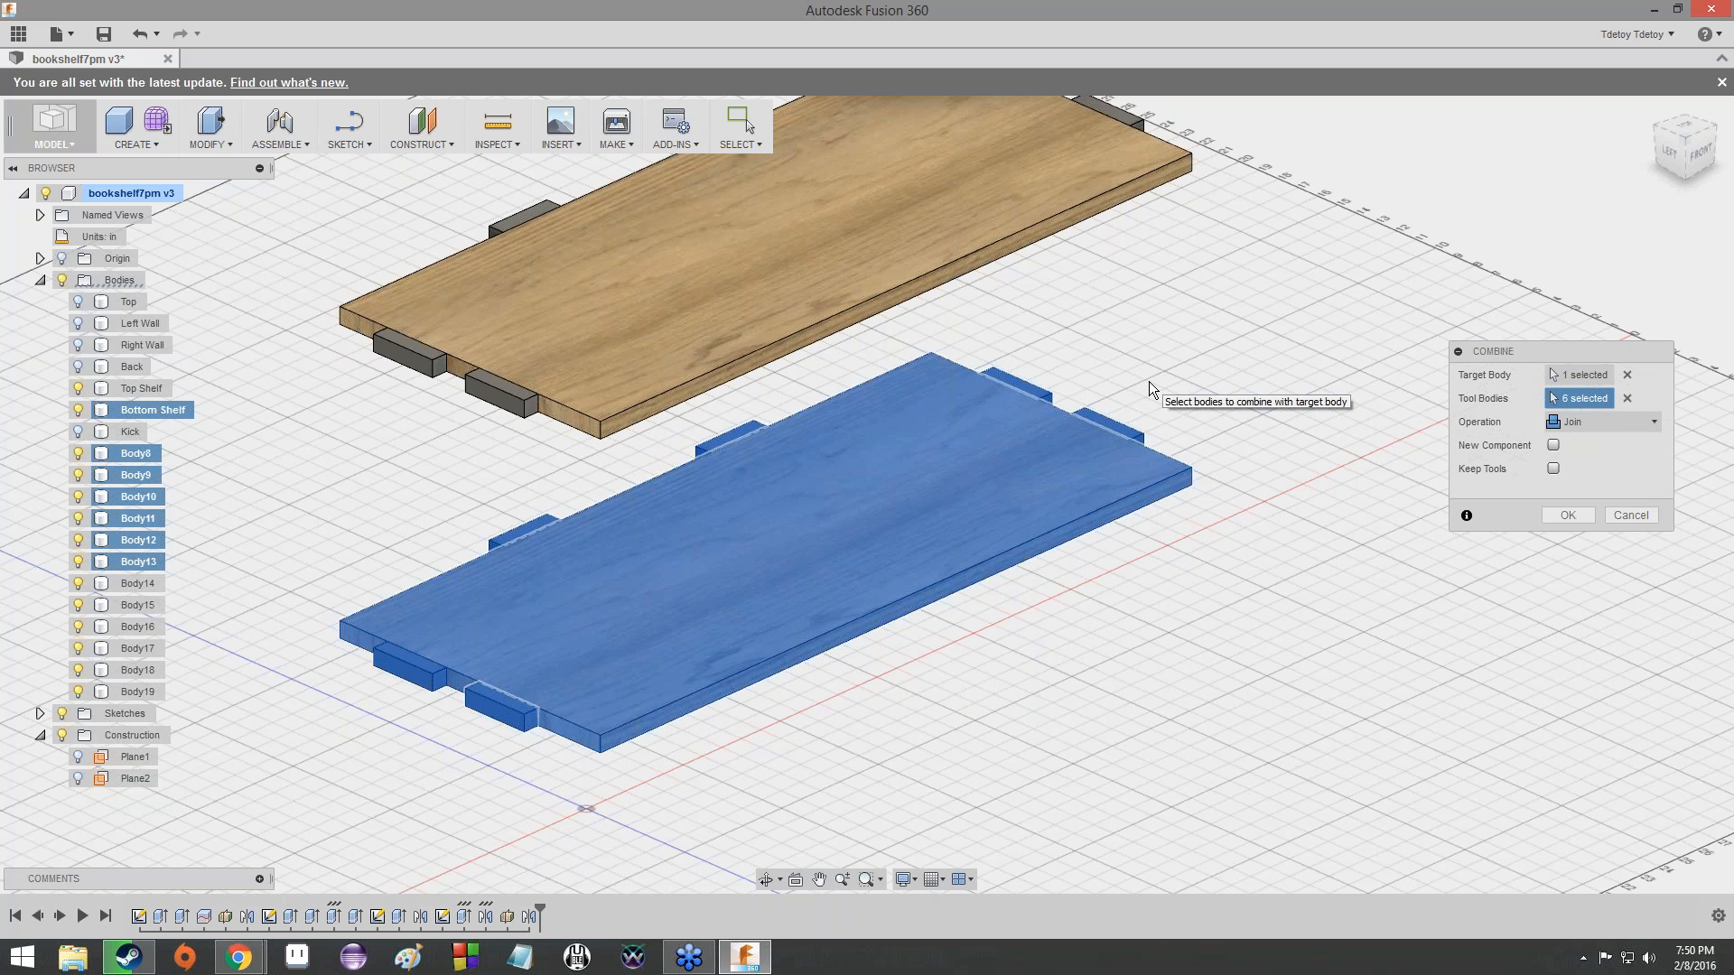
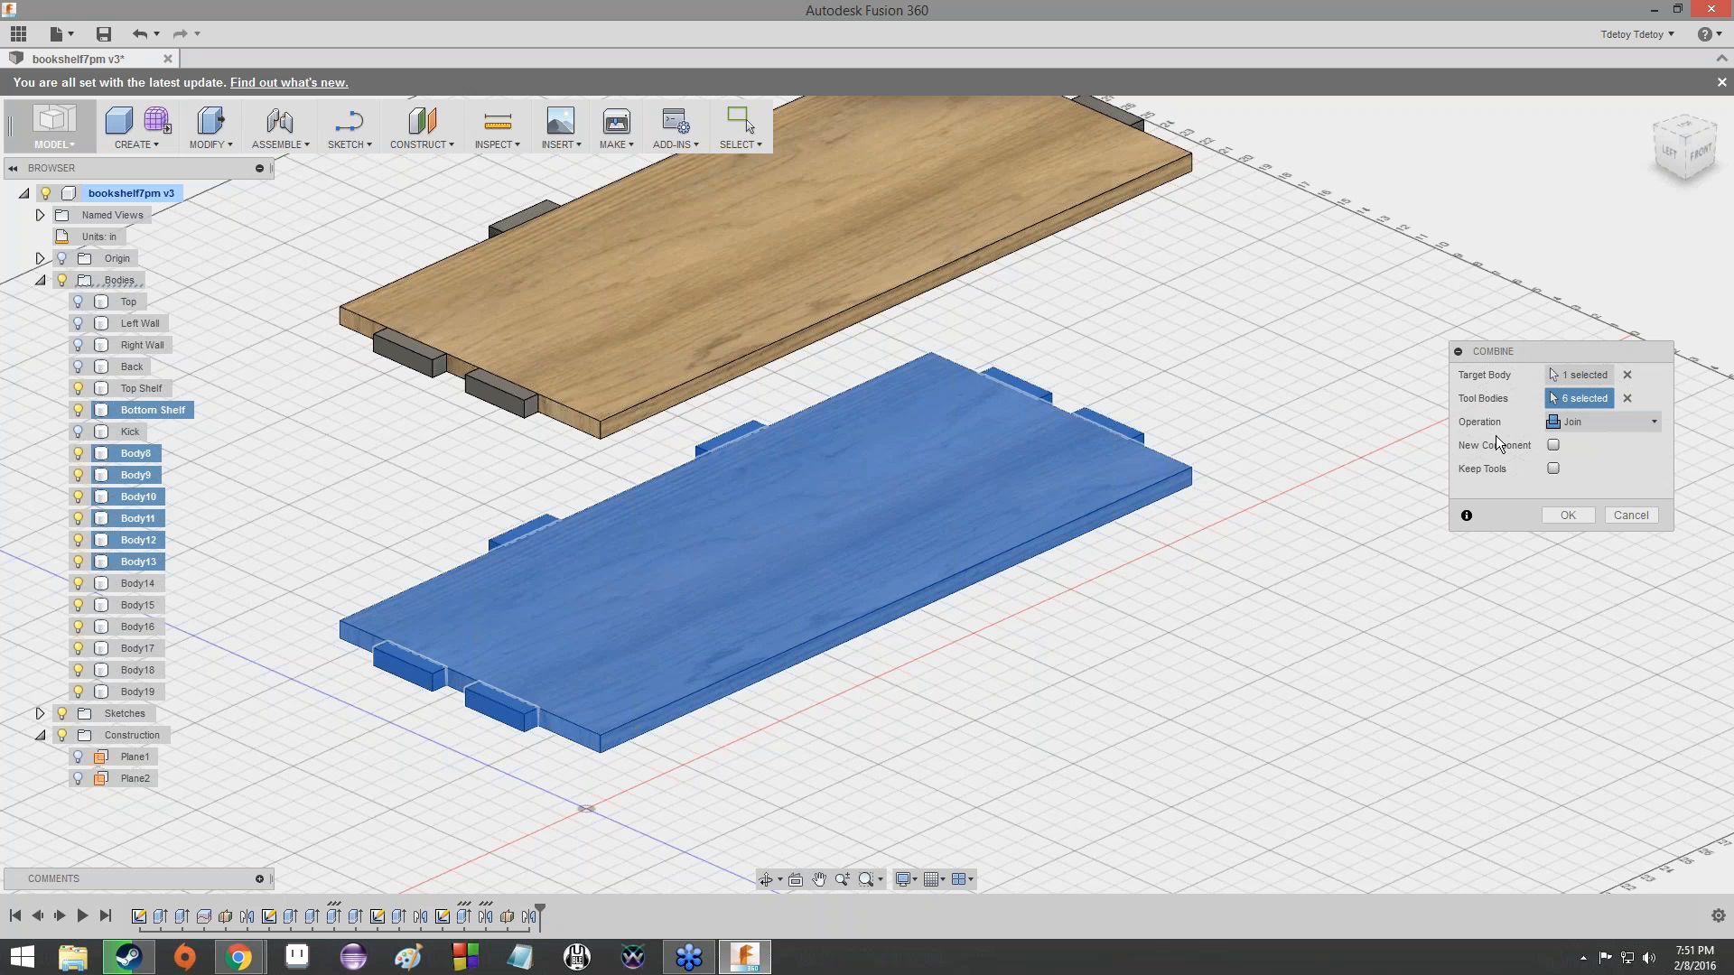
- Confirm joining the Bottom Shelf with its six tabs and inspect the merged shelf body
{"action": "left_click", "coordinate": [1549, 520]}
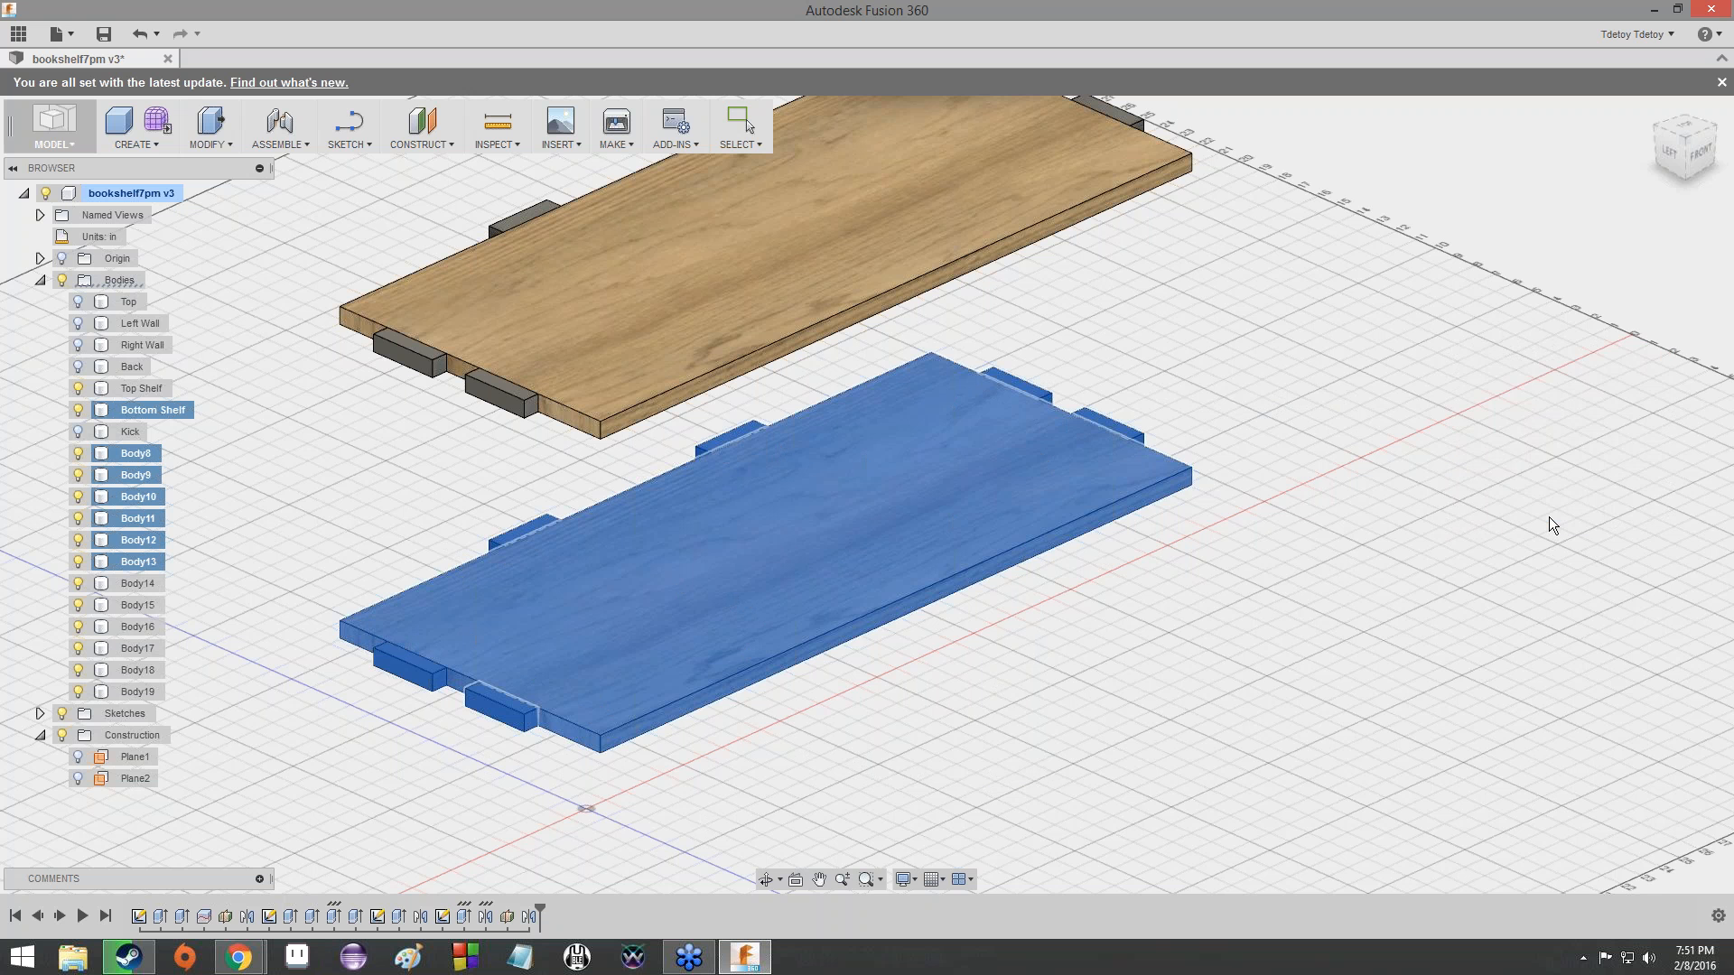
{"action": "scroll", "coordinate": [905, 567], "scroll_direction": "up", "scroll_amount": 3}
{"action": "scroll", "coordinate": [567, 642], "scroll_direction": "down", "scroll_amount": 4}
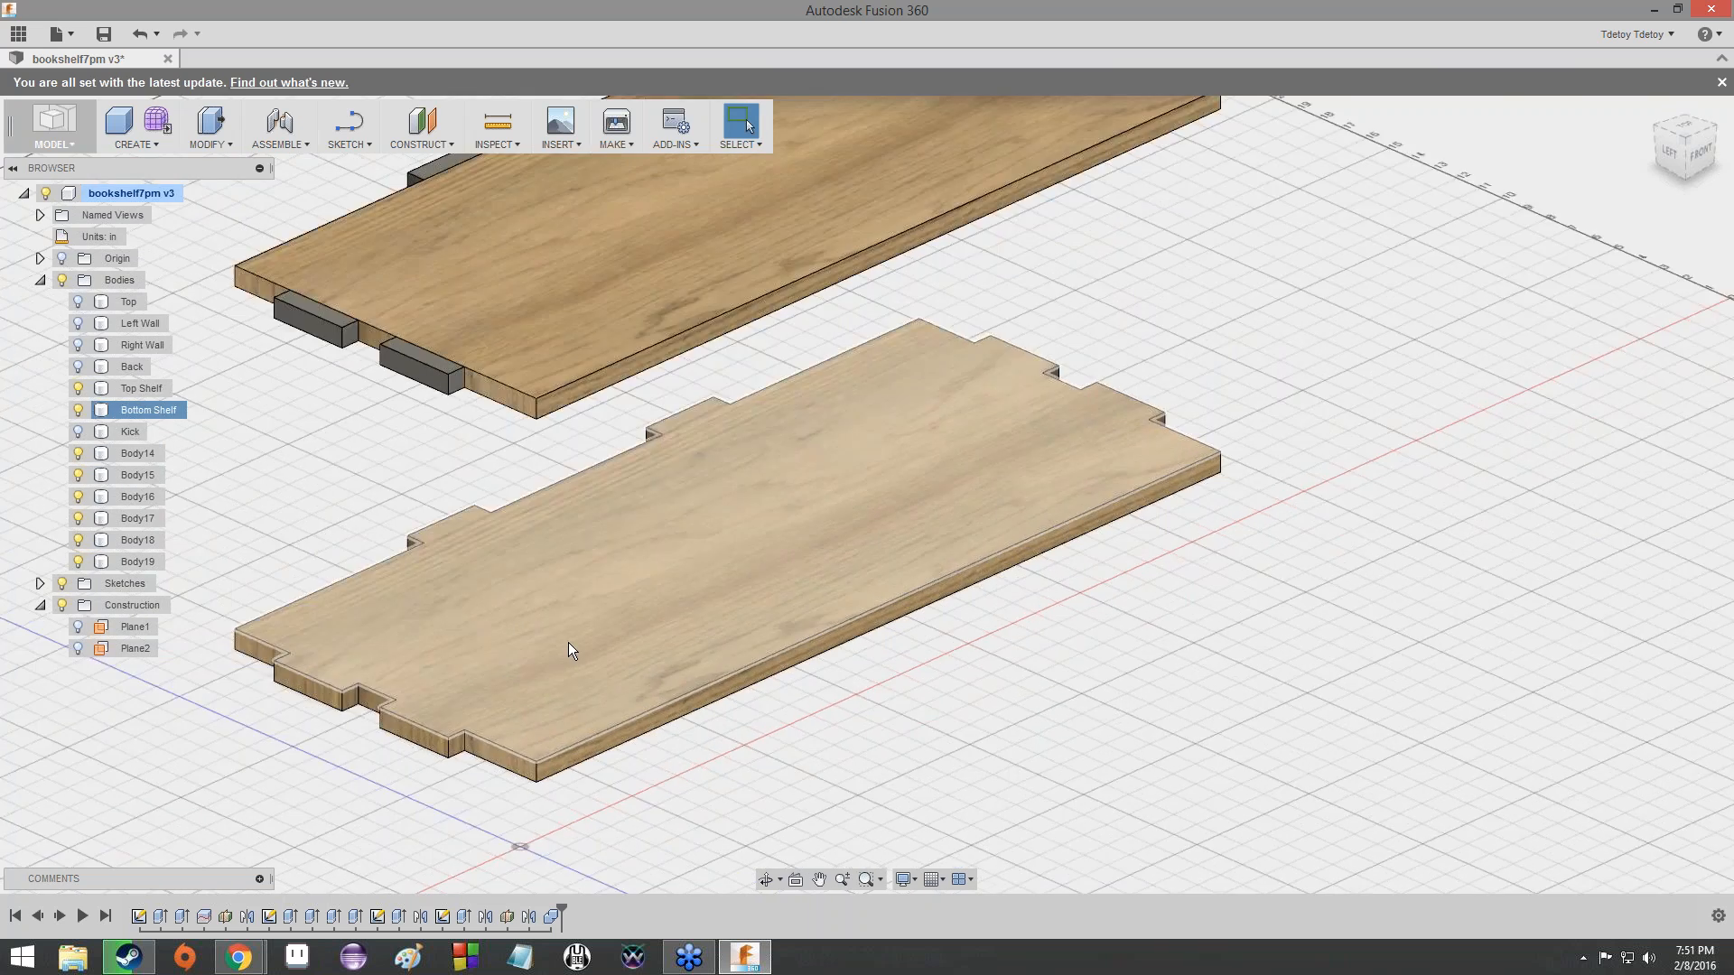
{"action": "mouse_move", "coordinate": [1685, 143]}
{"action": "left_mouse_down"}
{"action": "mouse_move", "coordinate": [1603, 27]}
{"action": "mouse_move", "coordinate": [1666, 104]}
{"action": "mouse_move", "coordinate": [1676, 165]}
{"action": "left_mouse_up"}
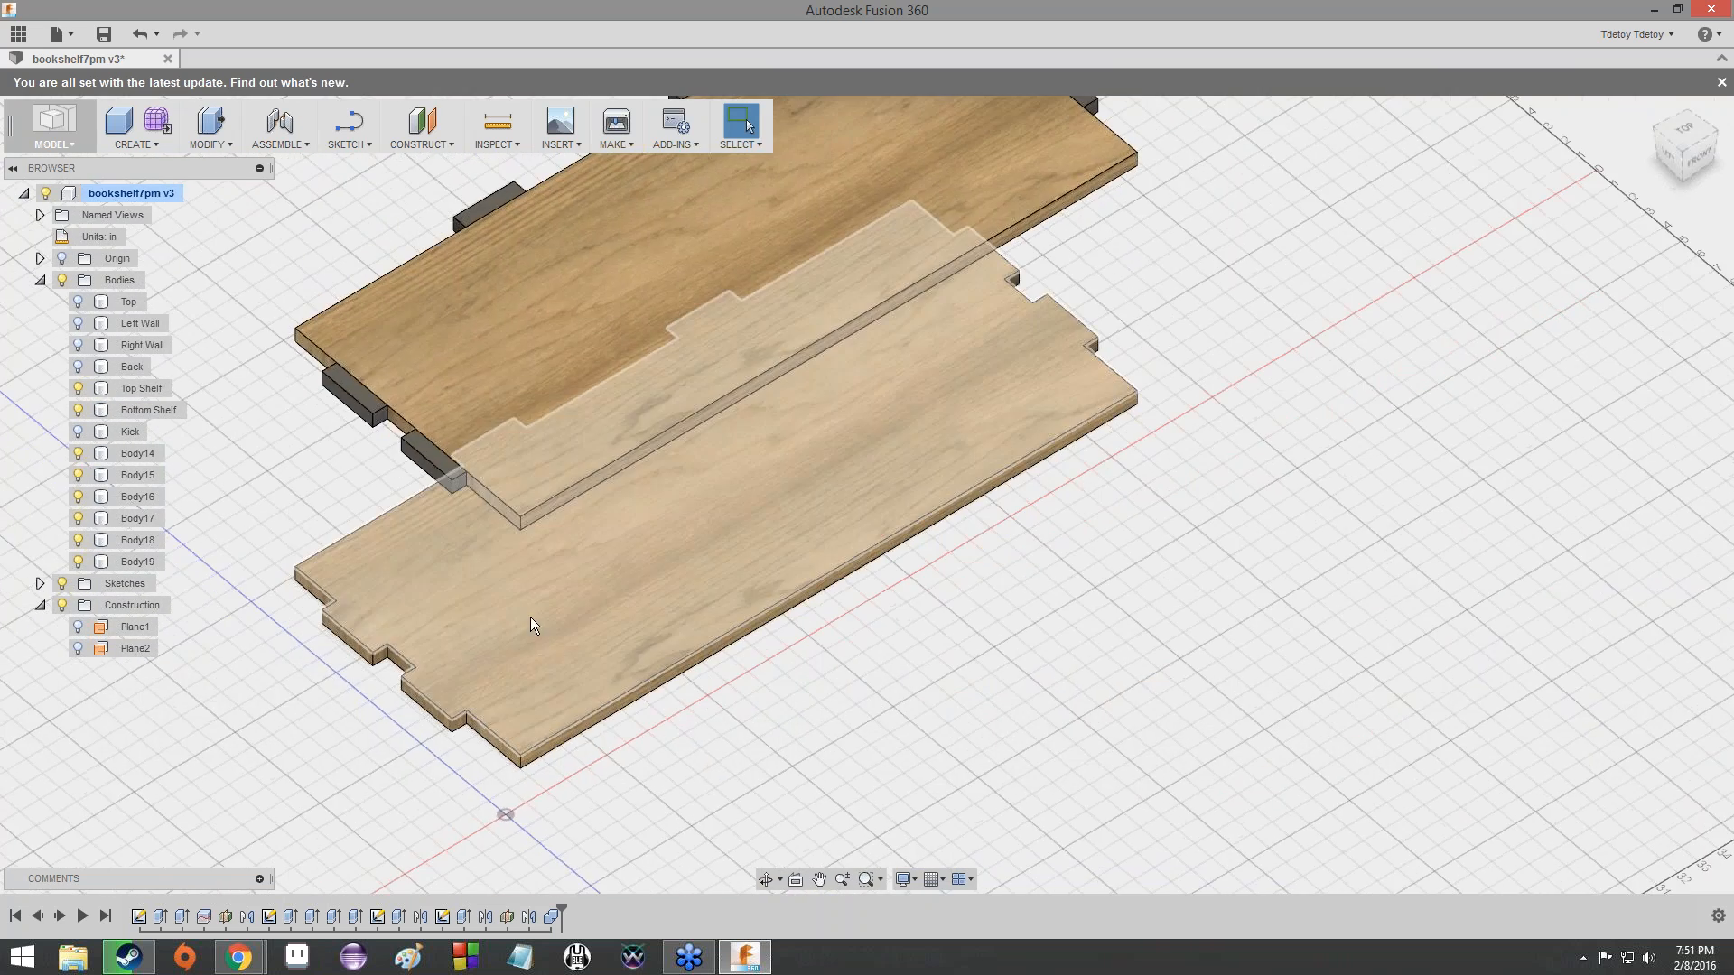
{"action": "scroll", "coordinate": [760, 446], "scroll_direction": "down", "scroll_amount": 6}
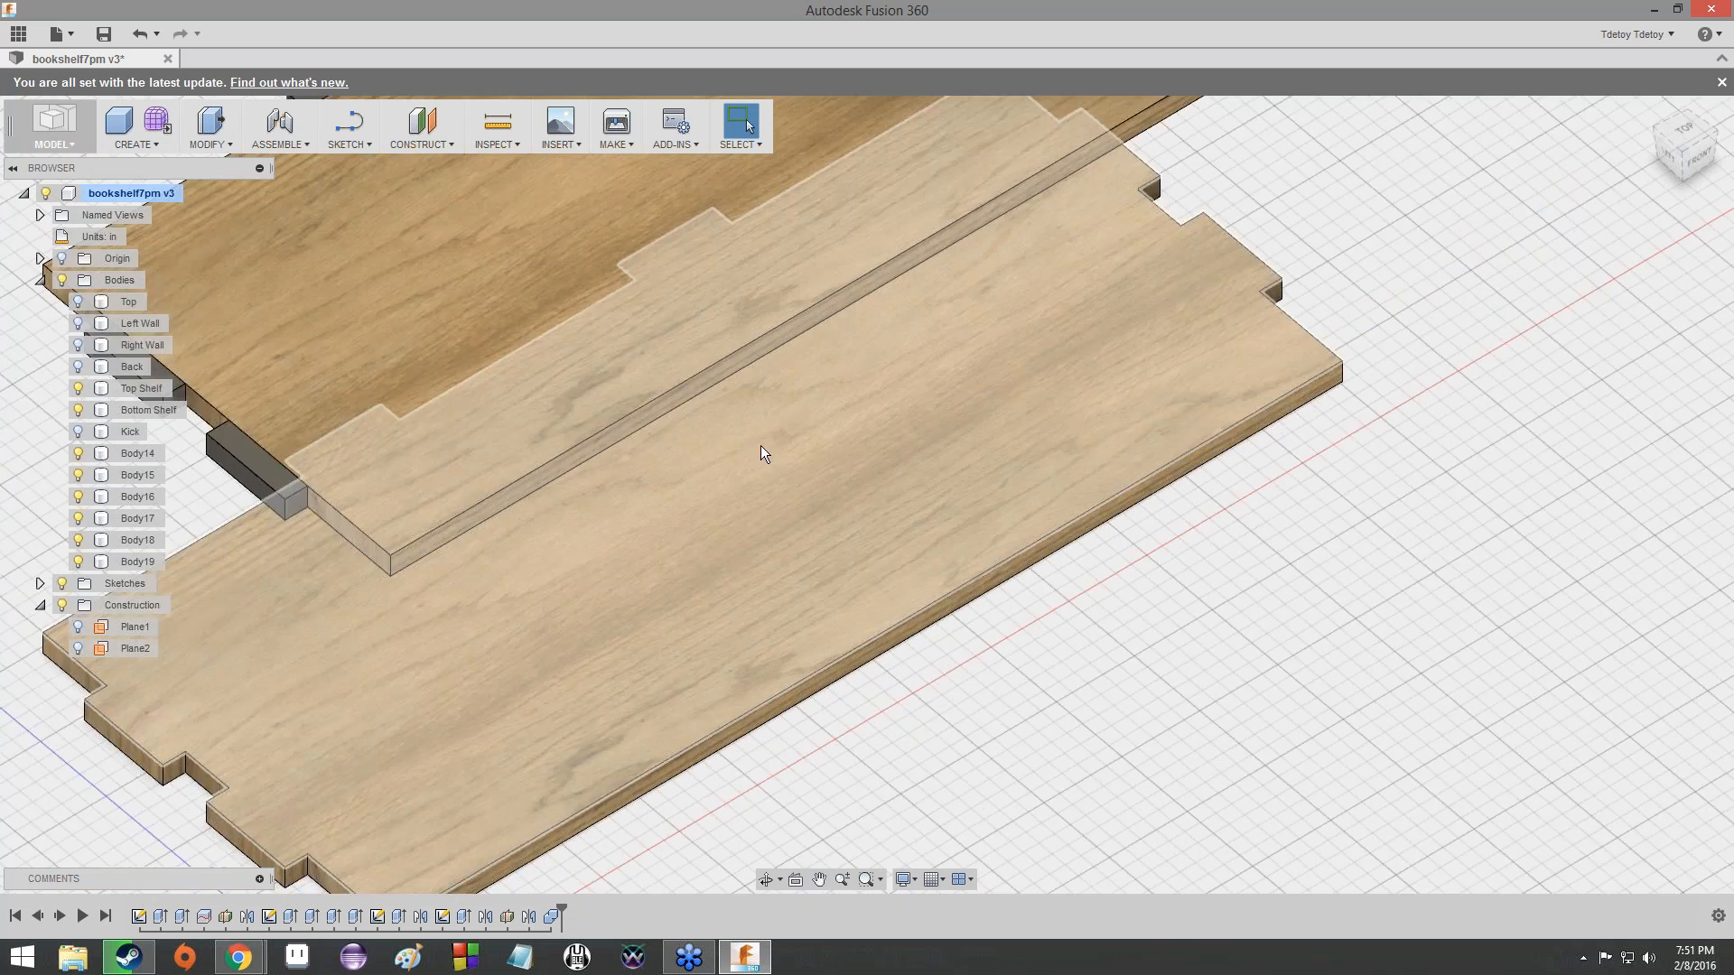
{"action": "scroll", "coordinate": [827, 444], "scroll_direction": "up", "scroll_amount": 3}
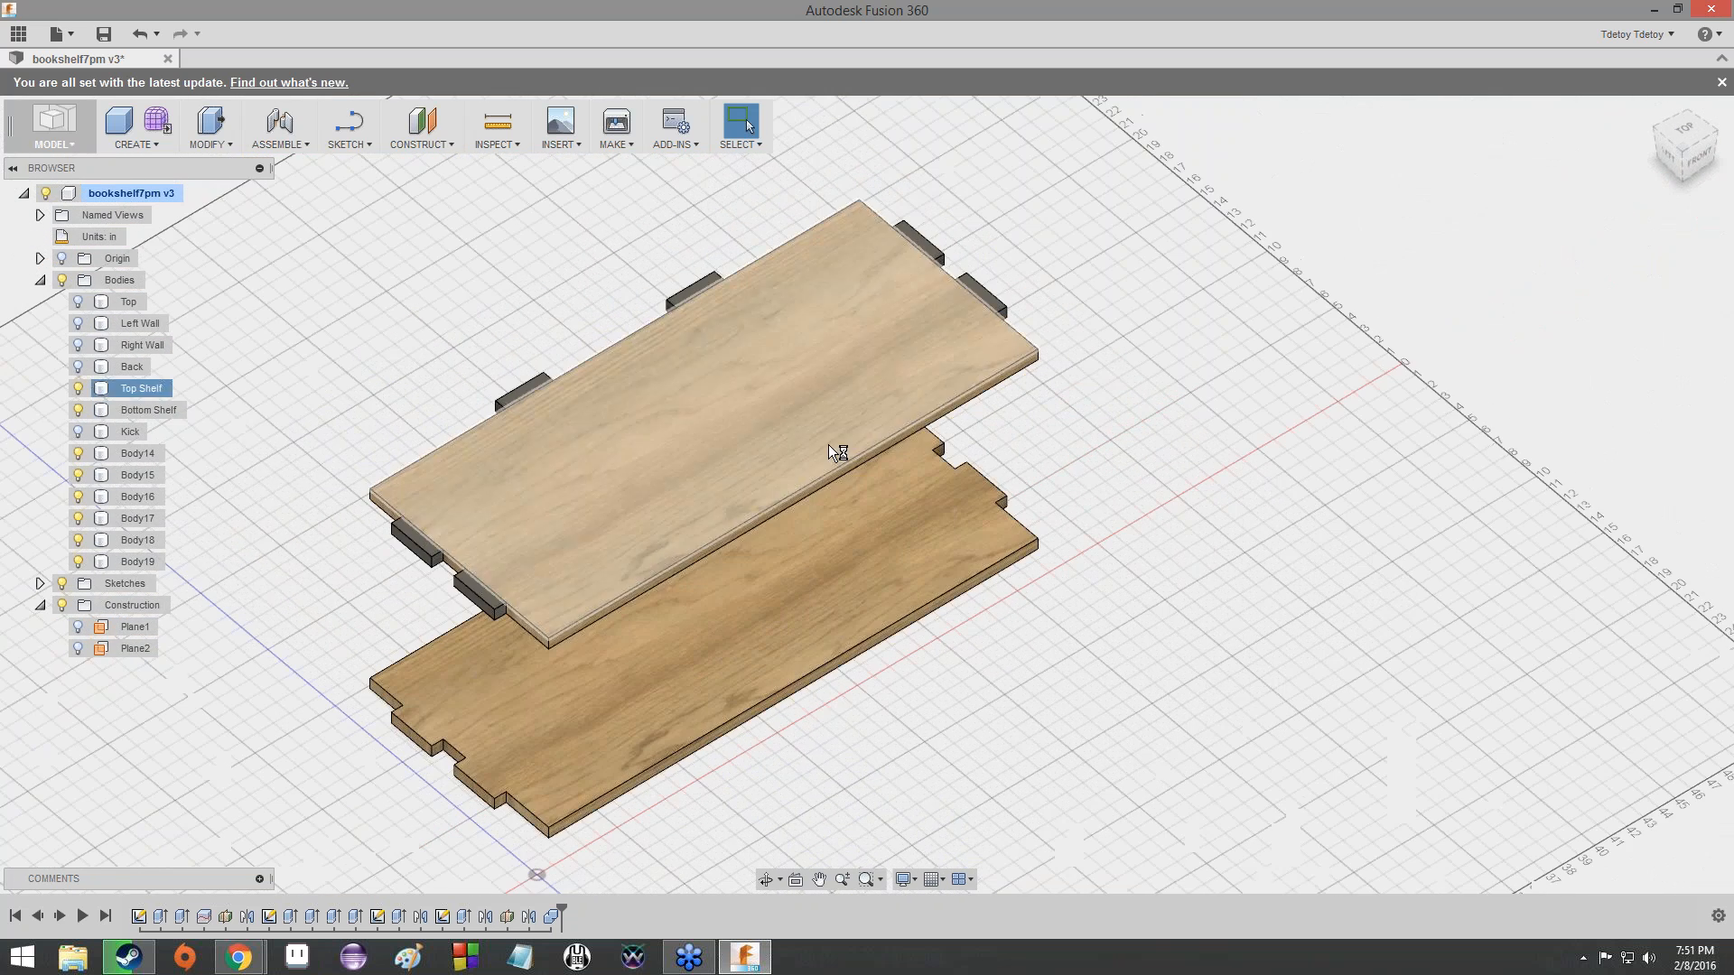
- Combine the Top Shelf as target body with its six mirrored tabs as tool bodies, using the Join operation
{"action": "left_click", "coordinate": [210, 138]}
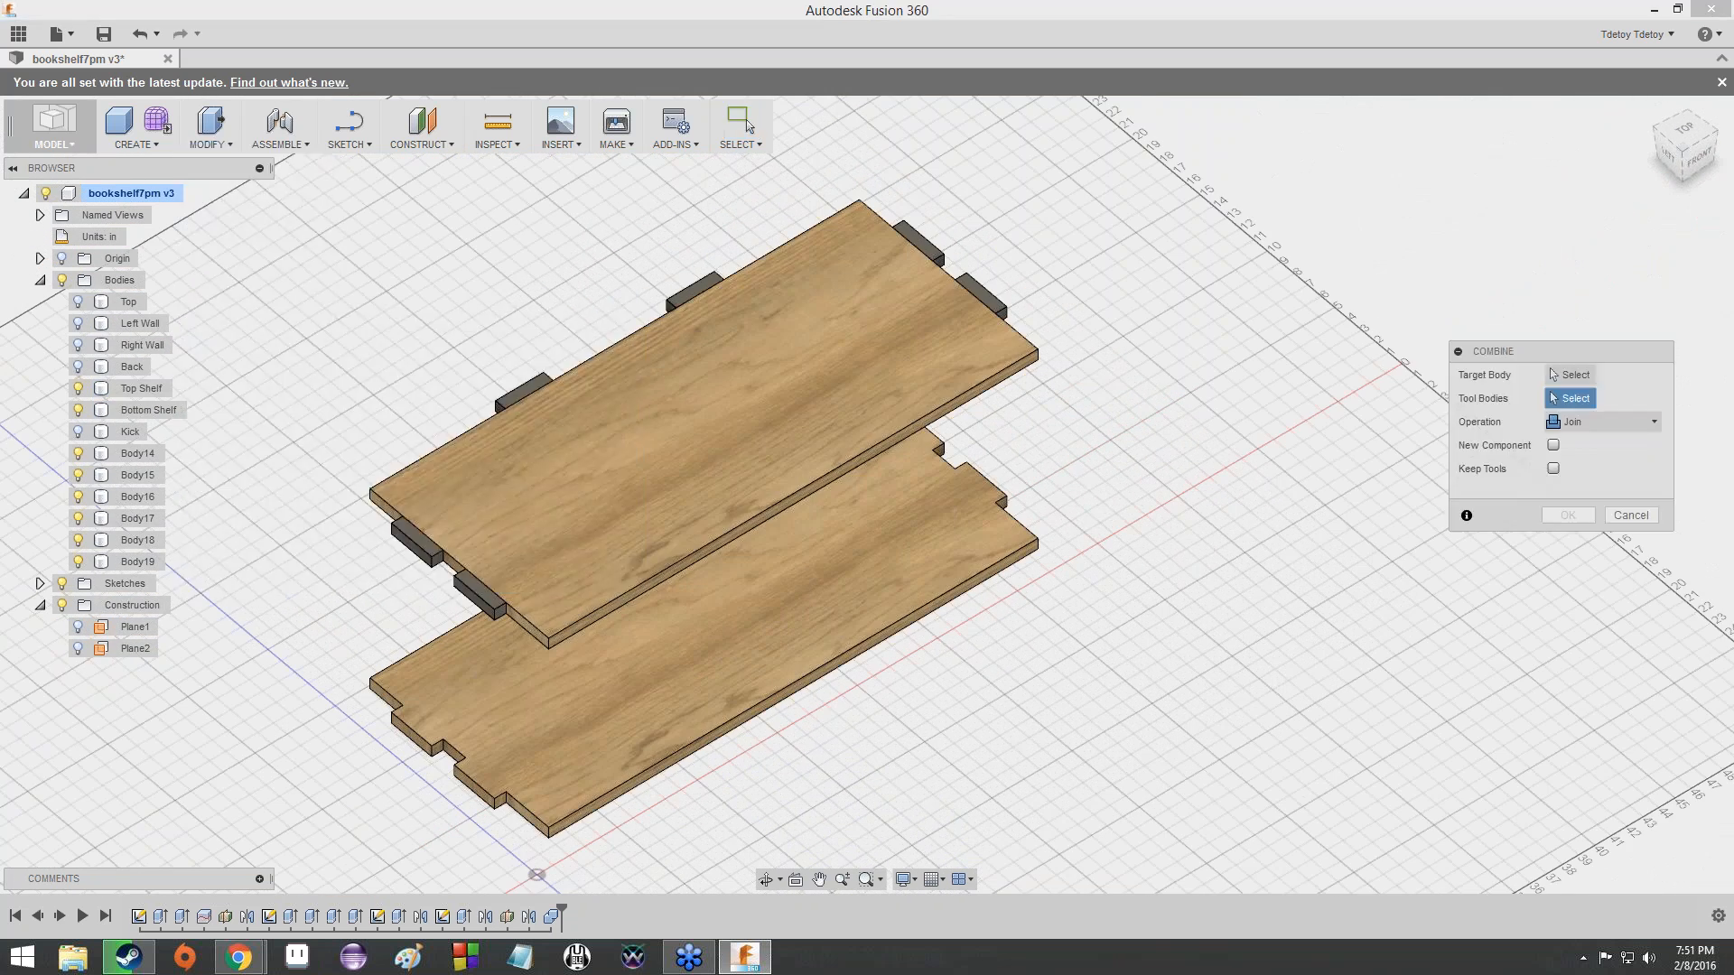
{"action": "left_click", "coordinate": [634, 463]}
{"action": "left_click", "coordinate": [473, 589]}
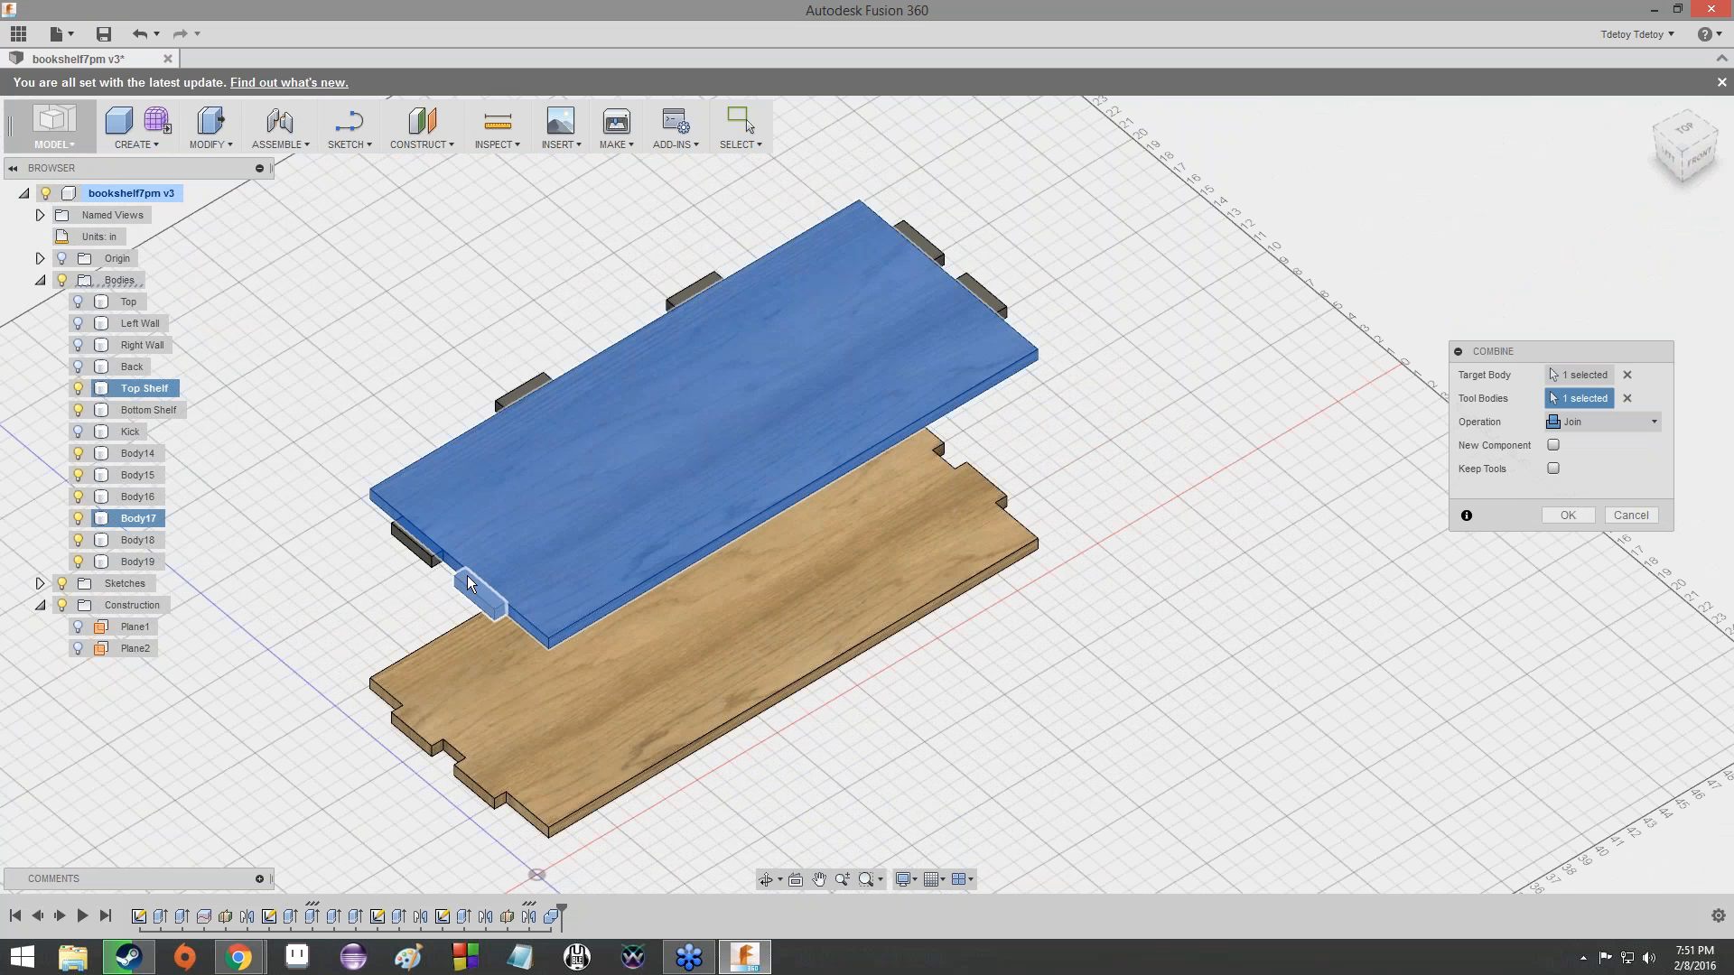
{"action": "left_click", "coordinate": [418, 538]}
{"action": "left_click", "coordinate": [507, 401]}
{"action": "left_click", "coordinate": [706, 287]}
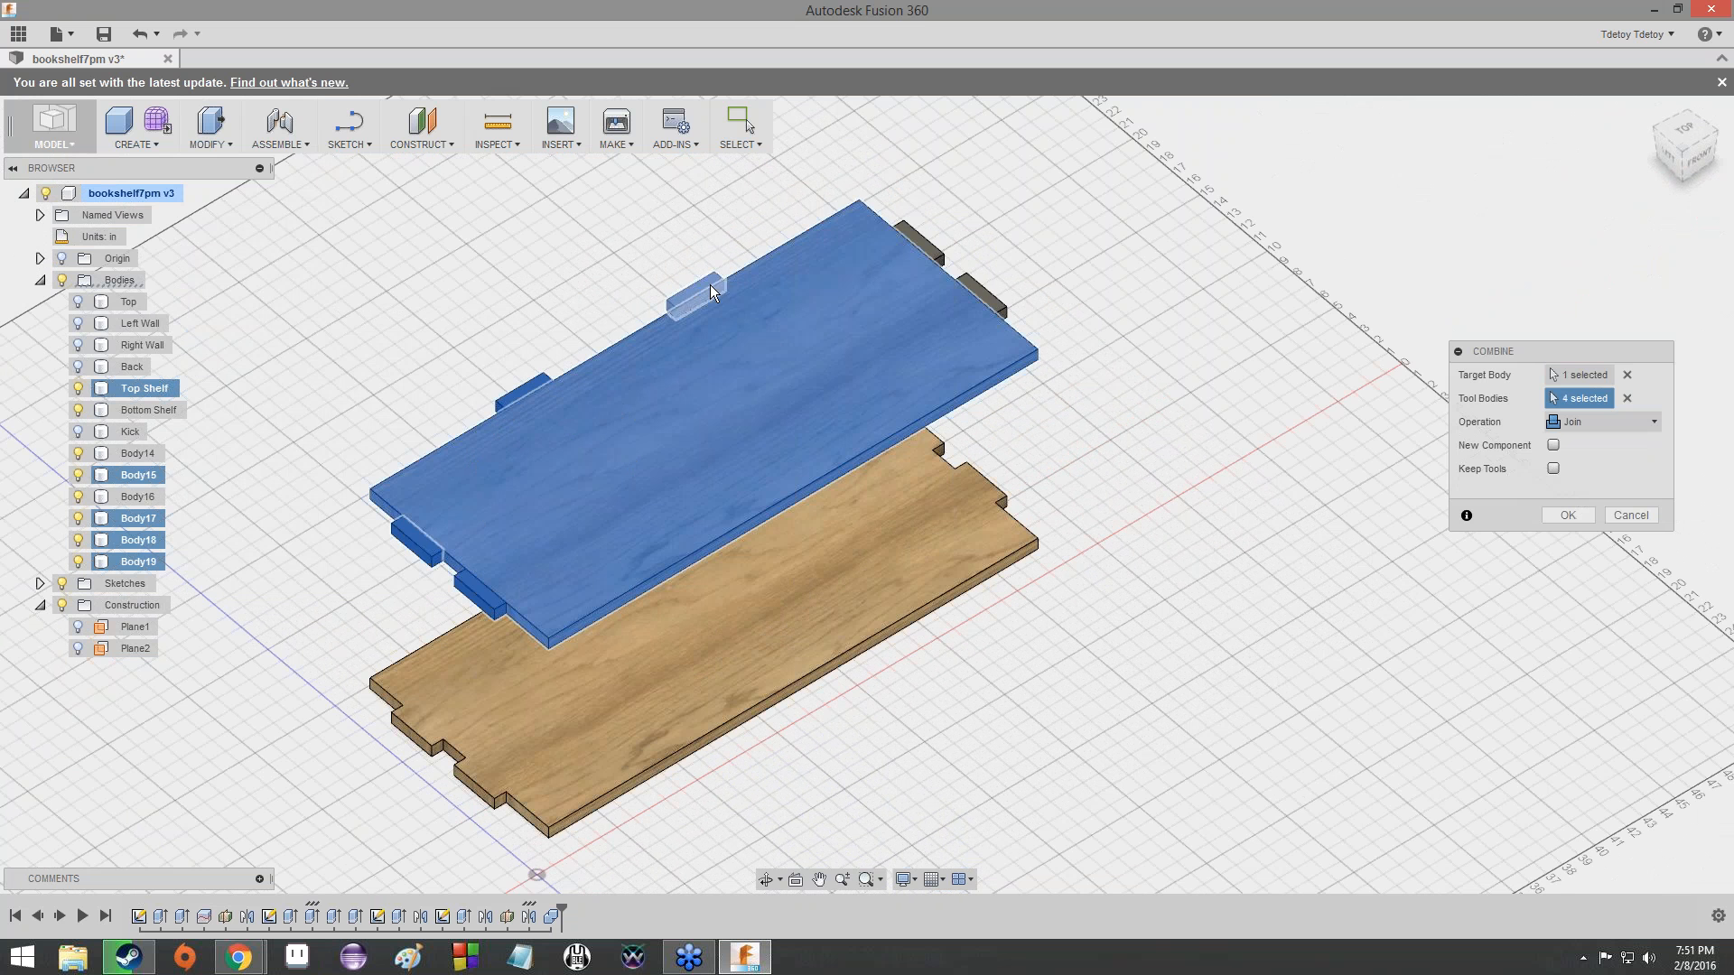
{"action": "left_click", "coordinate": [939, 244]}
{"action": "left_click", "coordinate": [959, 294]}
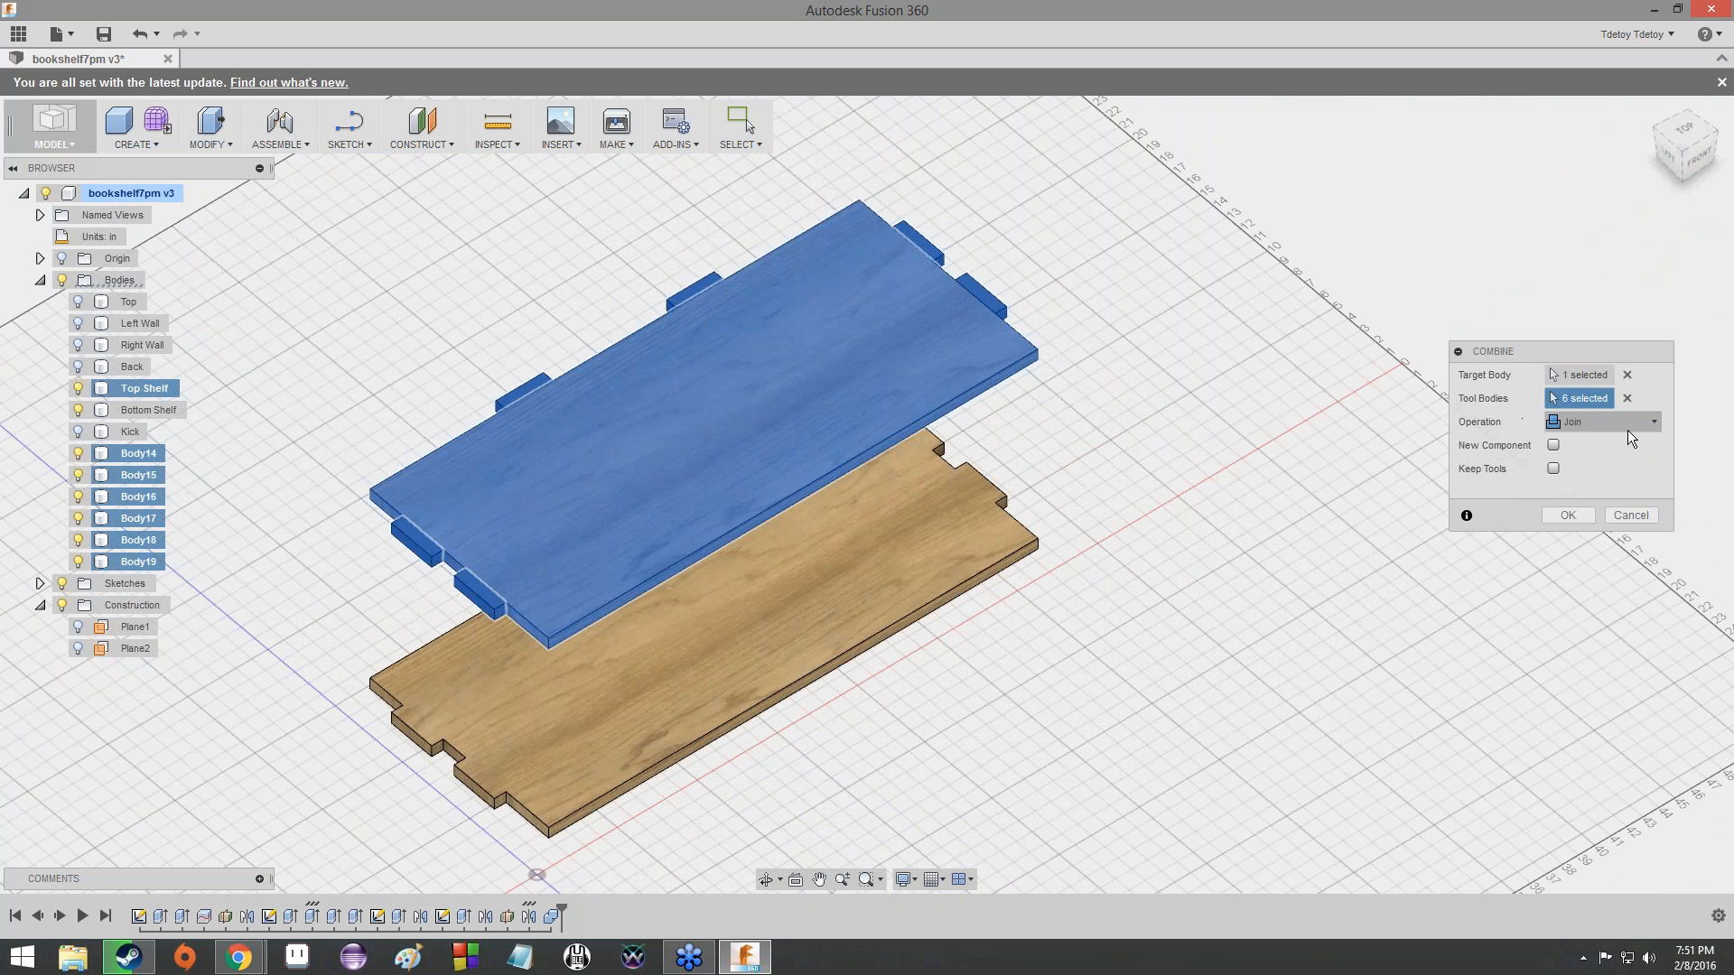
{"action": "left_click", "coordinate": [1563, 513]}
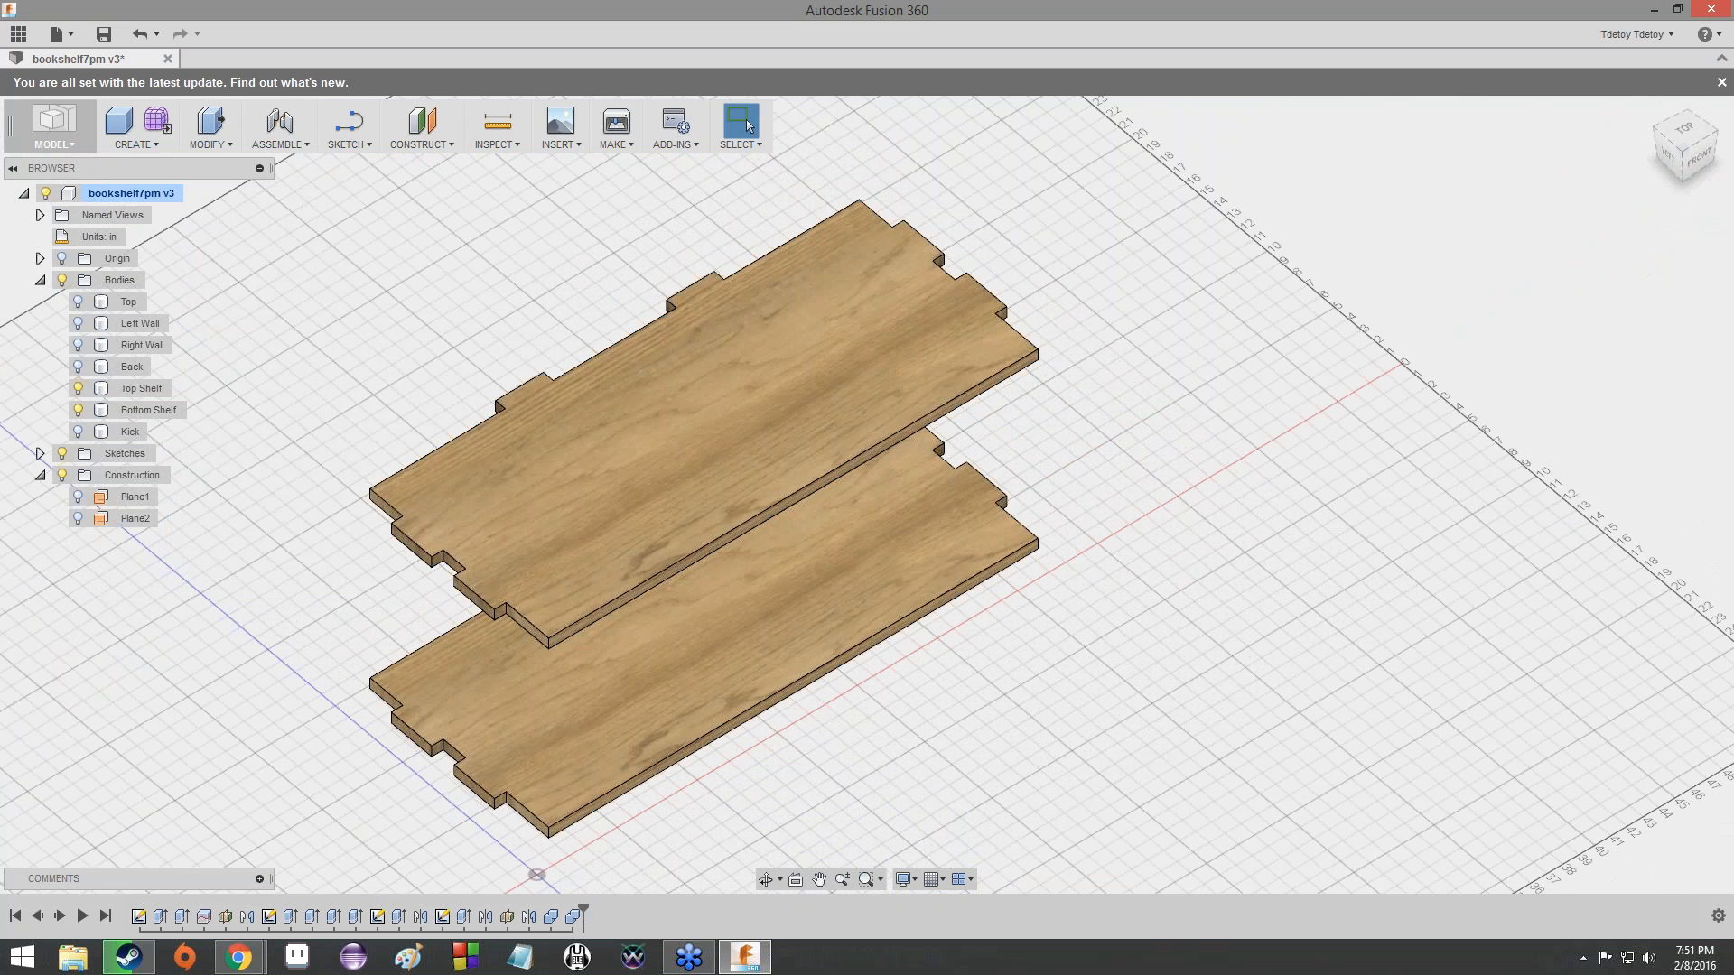
- Toggle the Bottom Shelf's visibility to compare its tabs with those of the Top Shelf
{"action": "mouse_move", "coordinate": [1684, 147]}
{"action": "left_mouse_down"}
{"action": "mouse_move", "coordinate": [1672, 84]}
{"action": "mouse_move", "coordinate": [1703, 133]}
{"action": "left_mouse_up"}
{"action": "left_click", "coordinate": [77, 413]}
{"action": "left_click", "coordinate": [78, 414]}
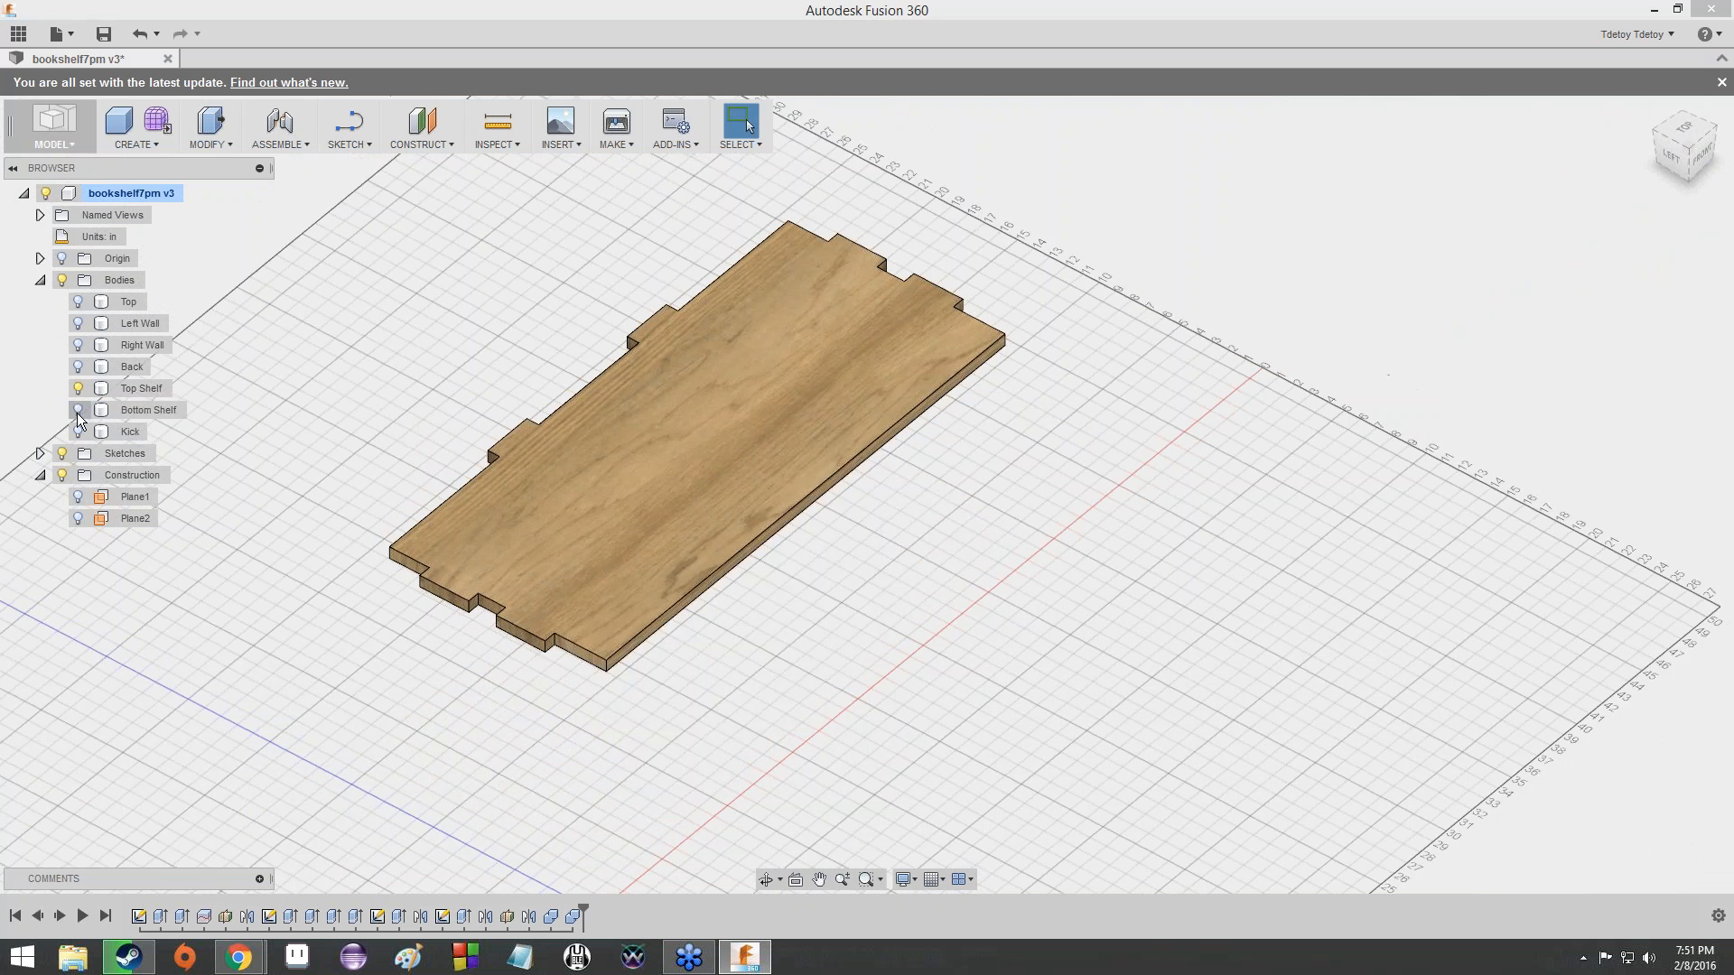
{"action": "left_click", "coordinate": [77, 413]}
{"action": "left_click", "coordinate": [78, 414]}
{"action": "left_click", "coordinate": [78, 414]}
{"action": "left_click", "coordinate": [77, 414]}
{"action": "left_click", "coordinate": [78, 413]}
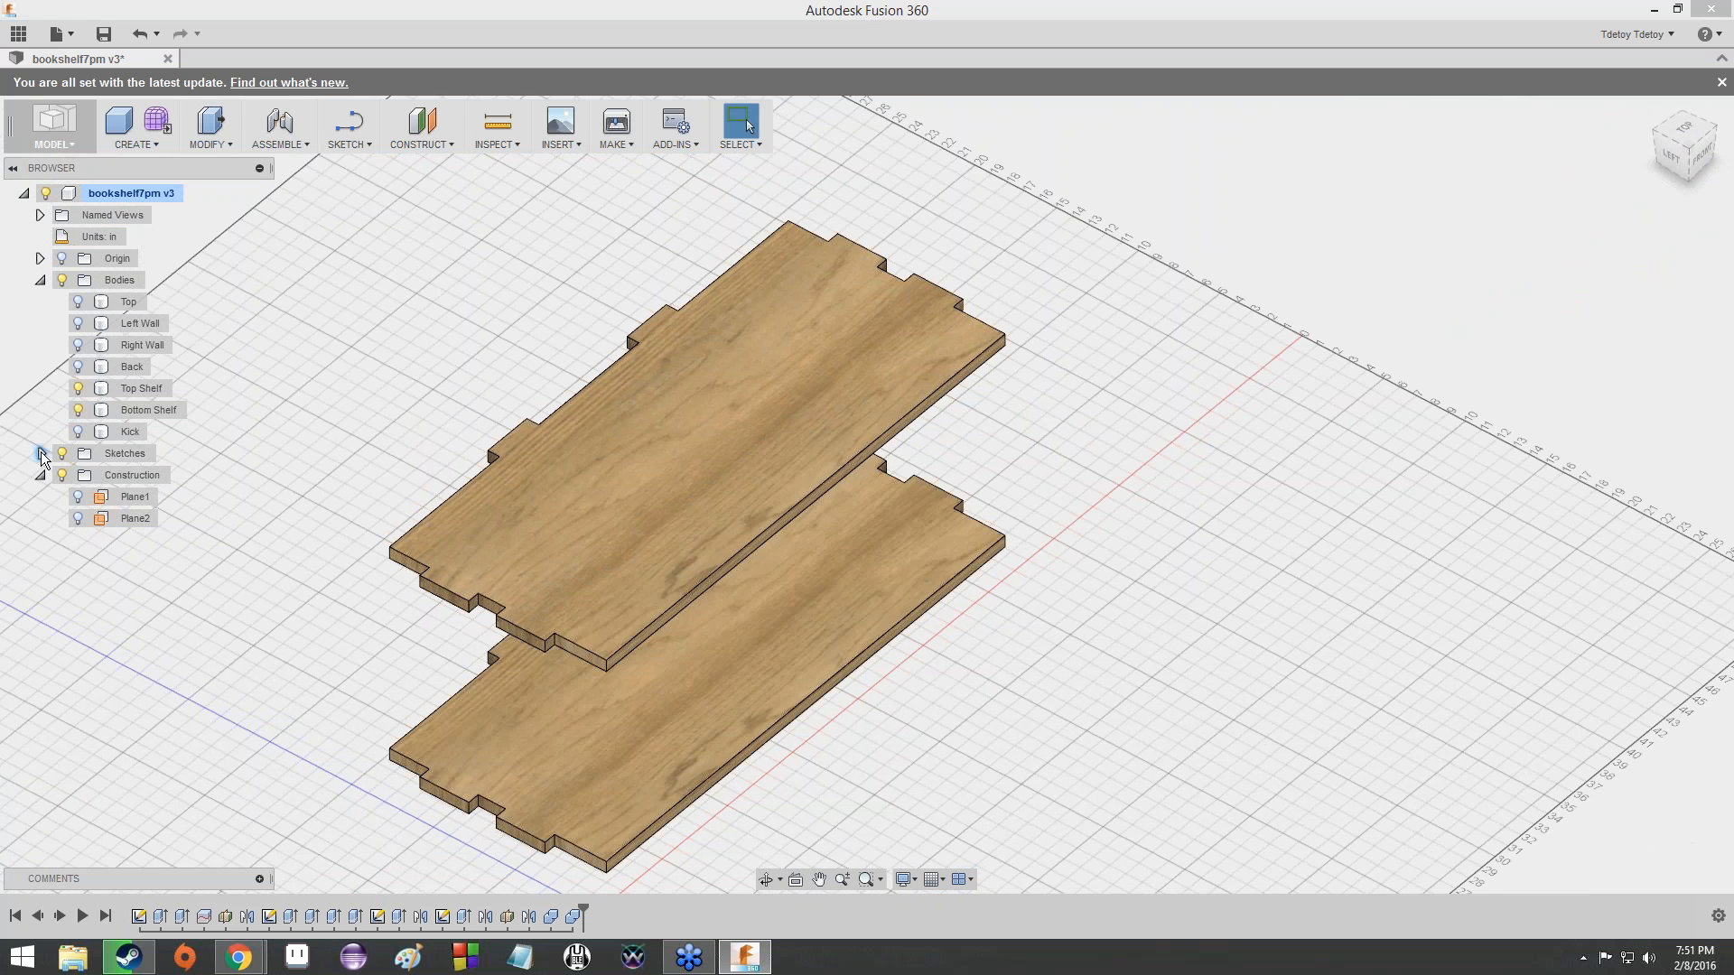
- Show the Kick, Back, Right Wall, Left Wall and Top, and examine where the tabs pass through the assembled bookshelf's left side
{"action": "left_click", "coordinate": [78, 432]}
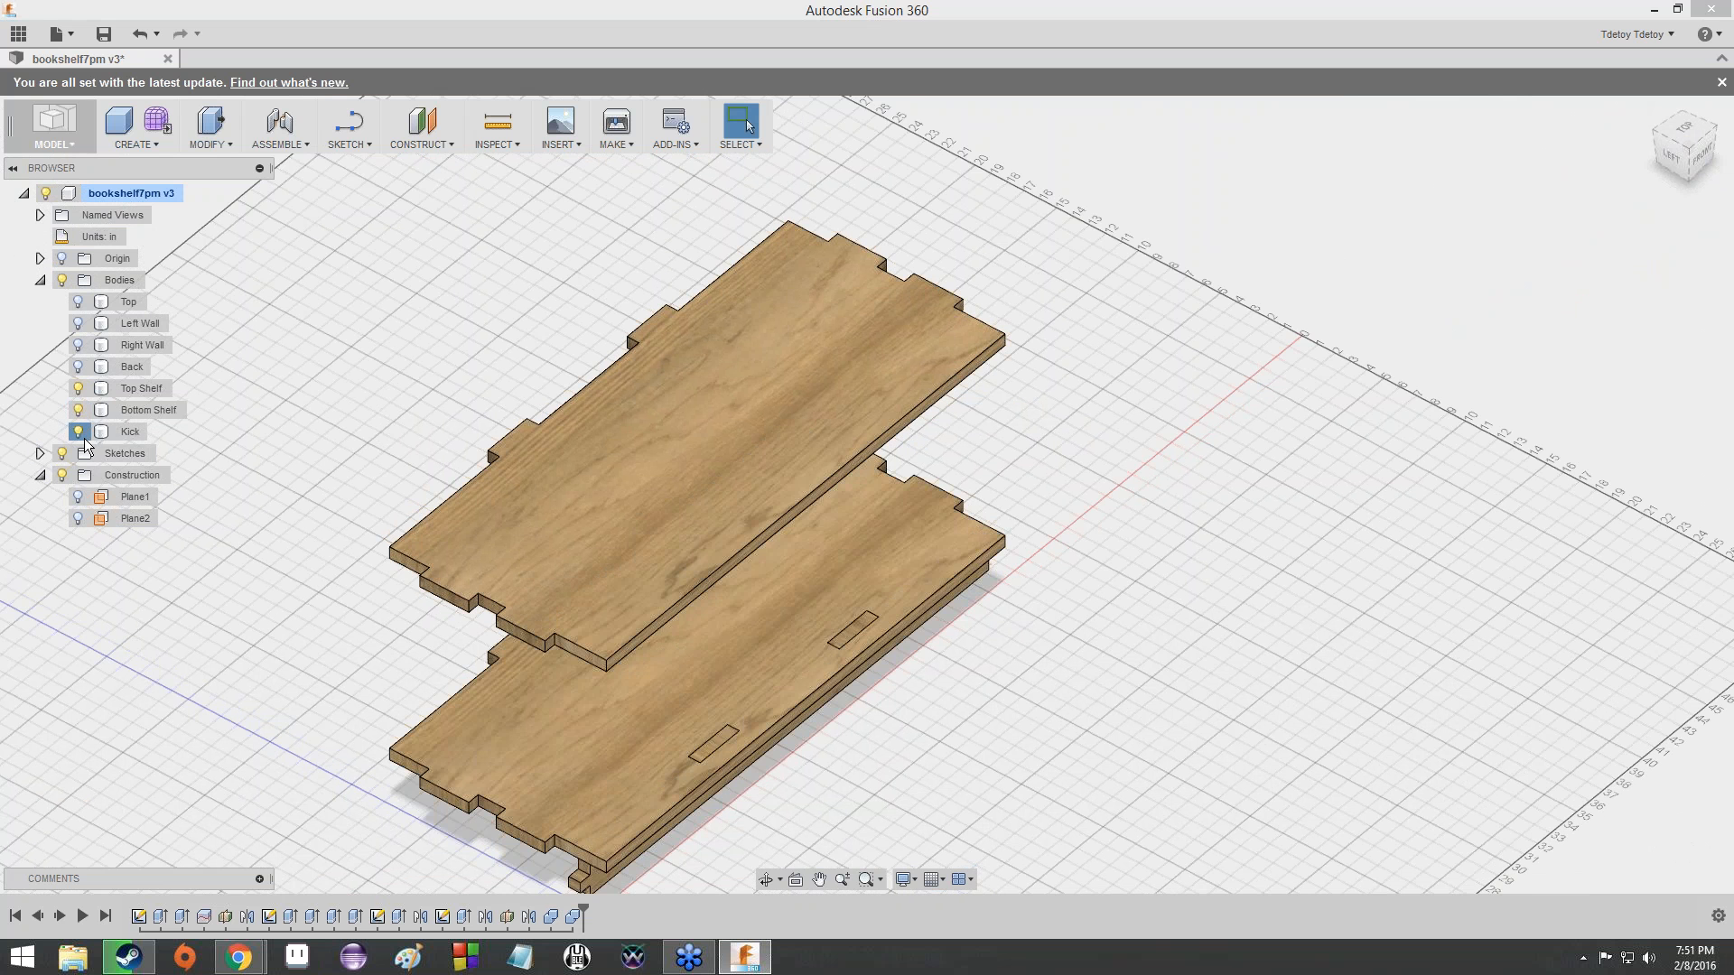
{"action": "left_click", "coordinate": [79, 433]}
{"action": "left_click", "coordinate": [78, 432]}
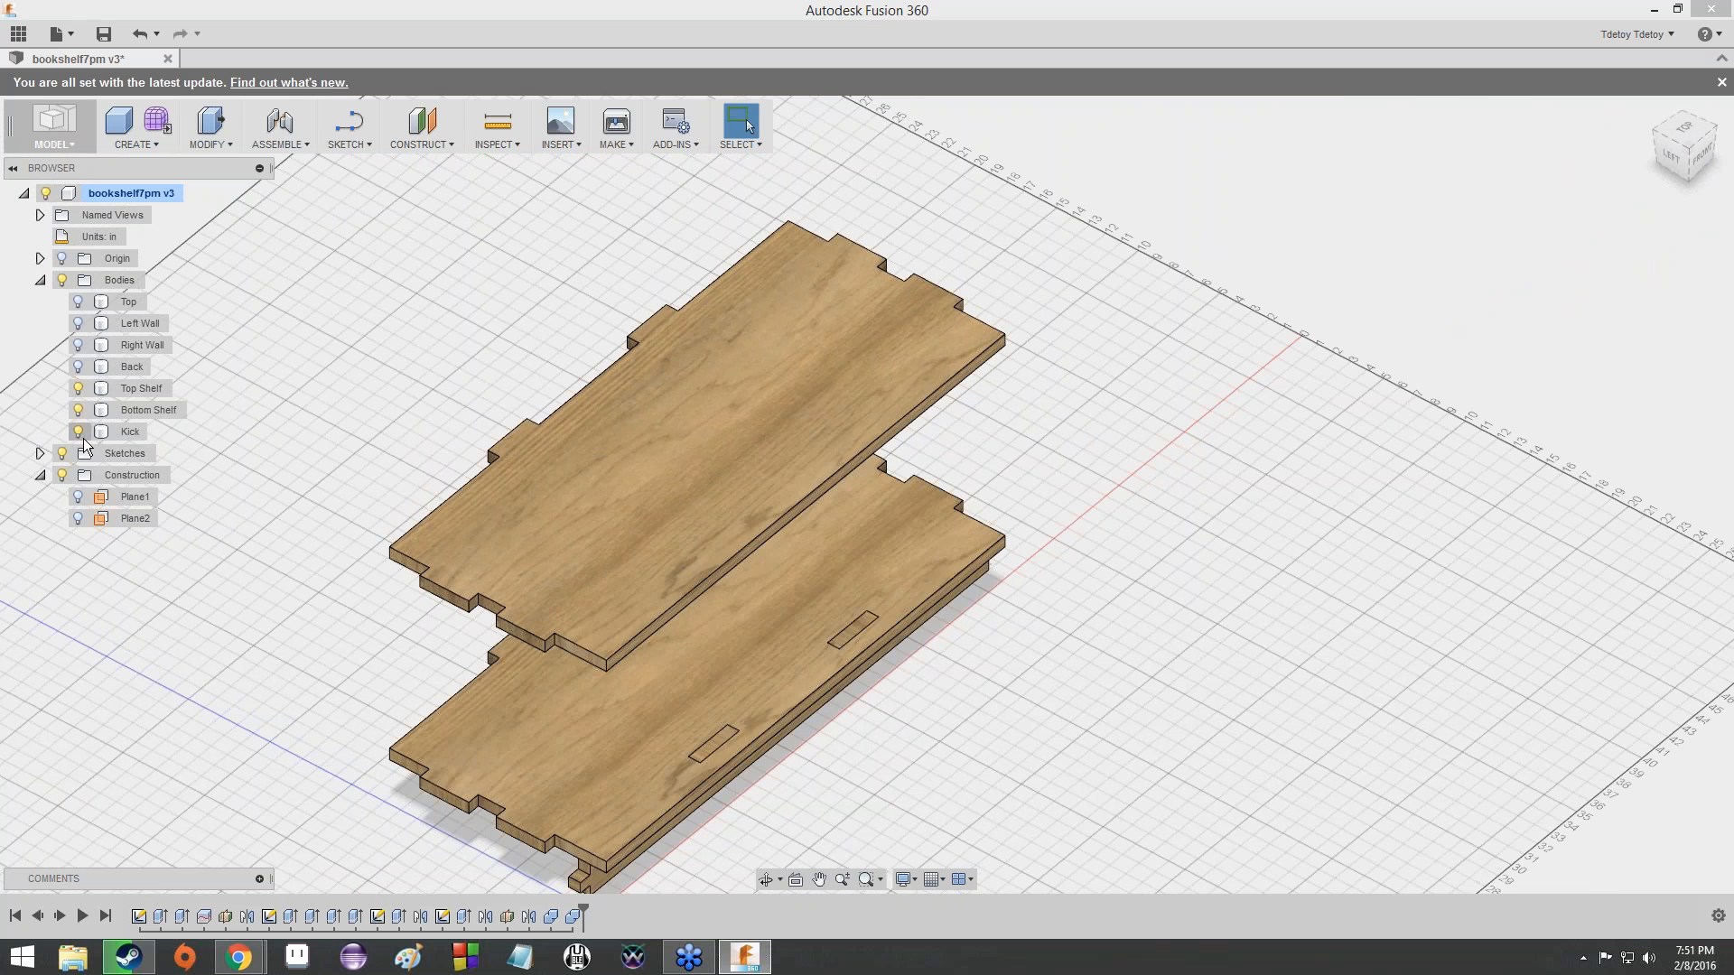
{"action": "left_click", "coordinate": [78, 367]}
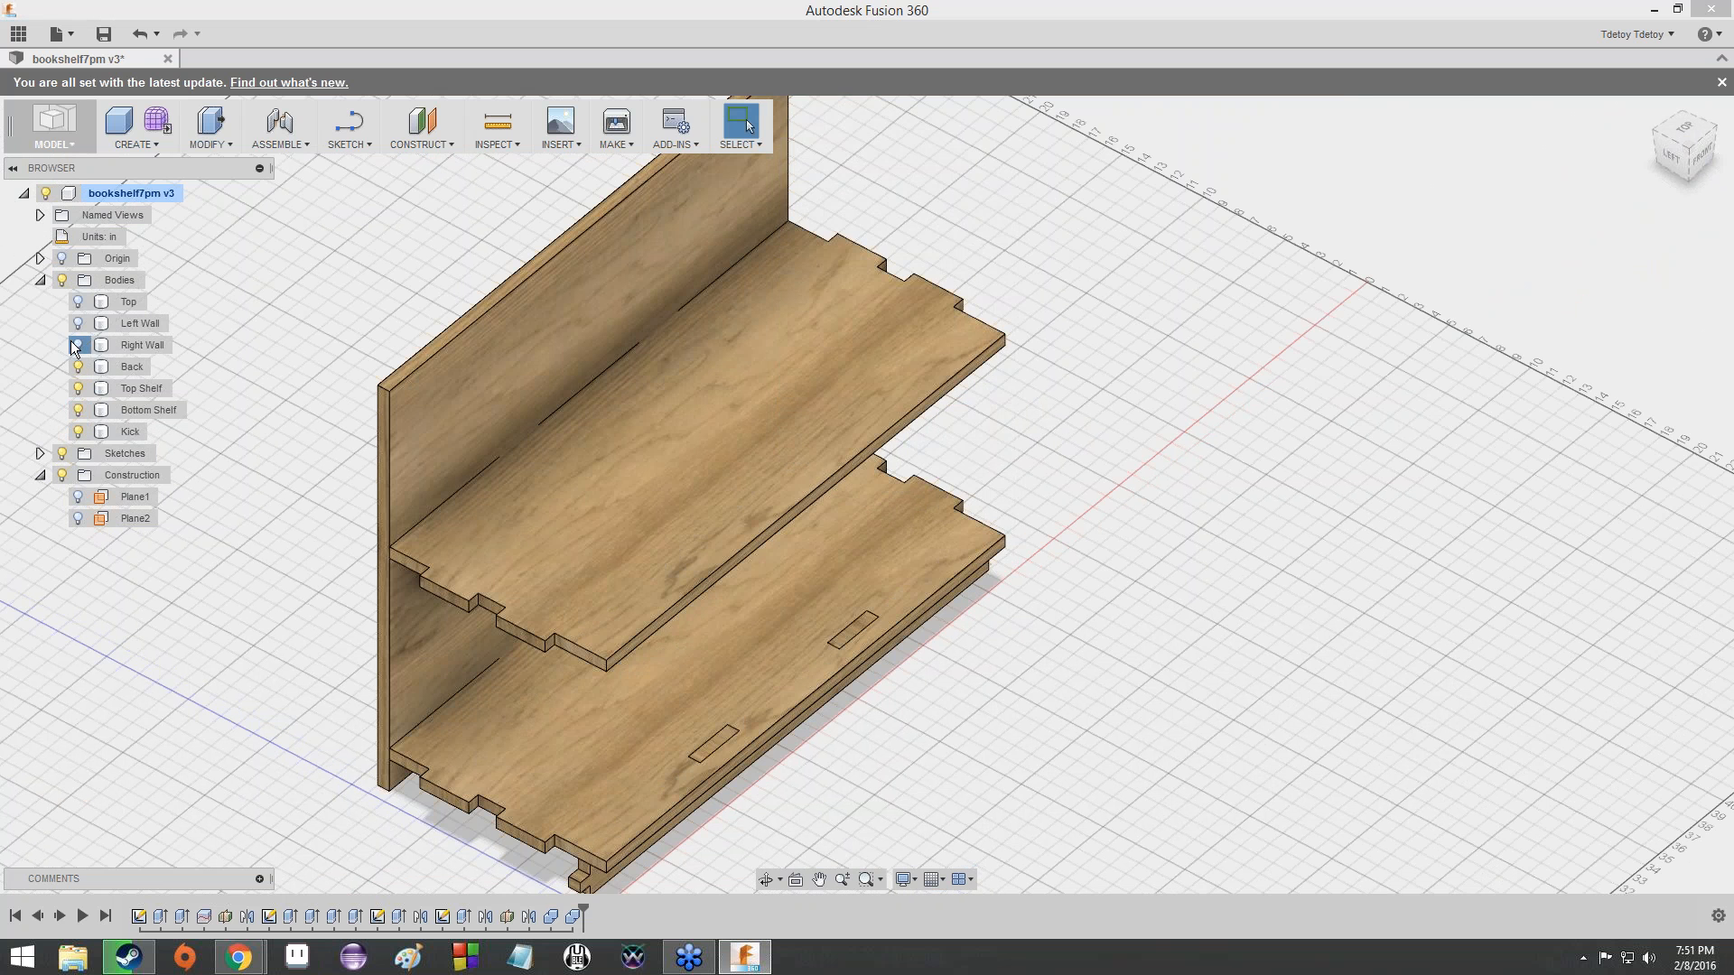
{"action": "left_click", "coordinate": [78, 345]}
{"action": "left_click", "coordinate": [78, 324]}
{"action": "left_click", "coordinate": [76, 307]}
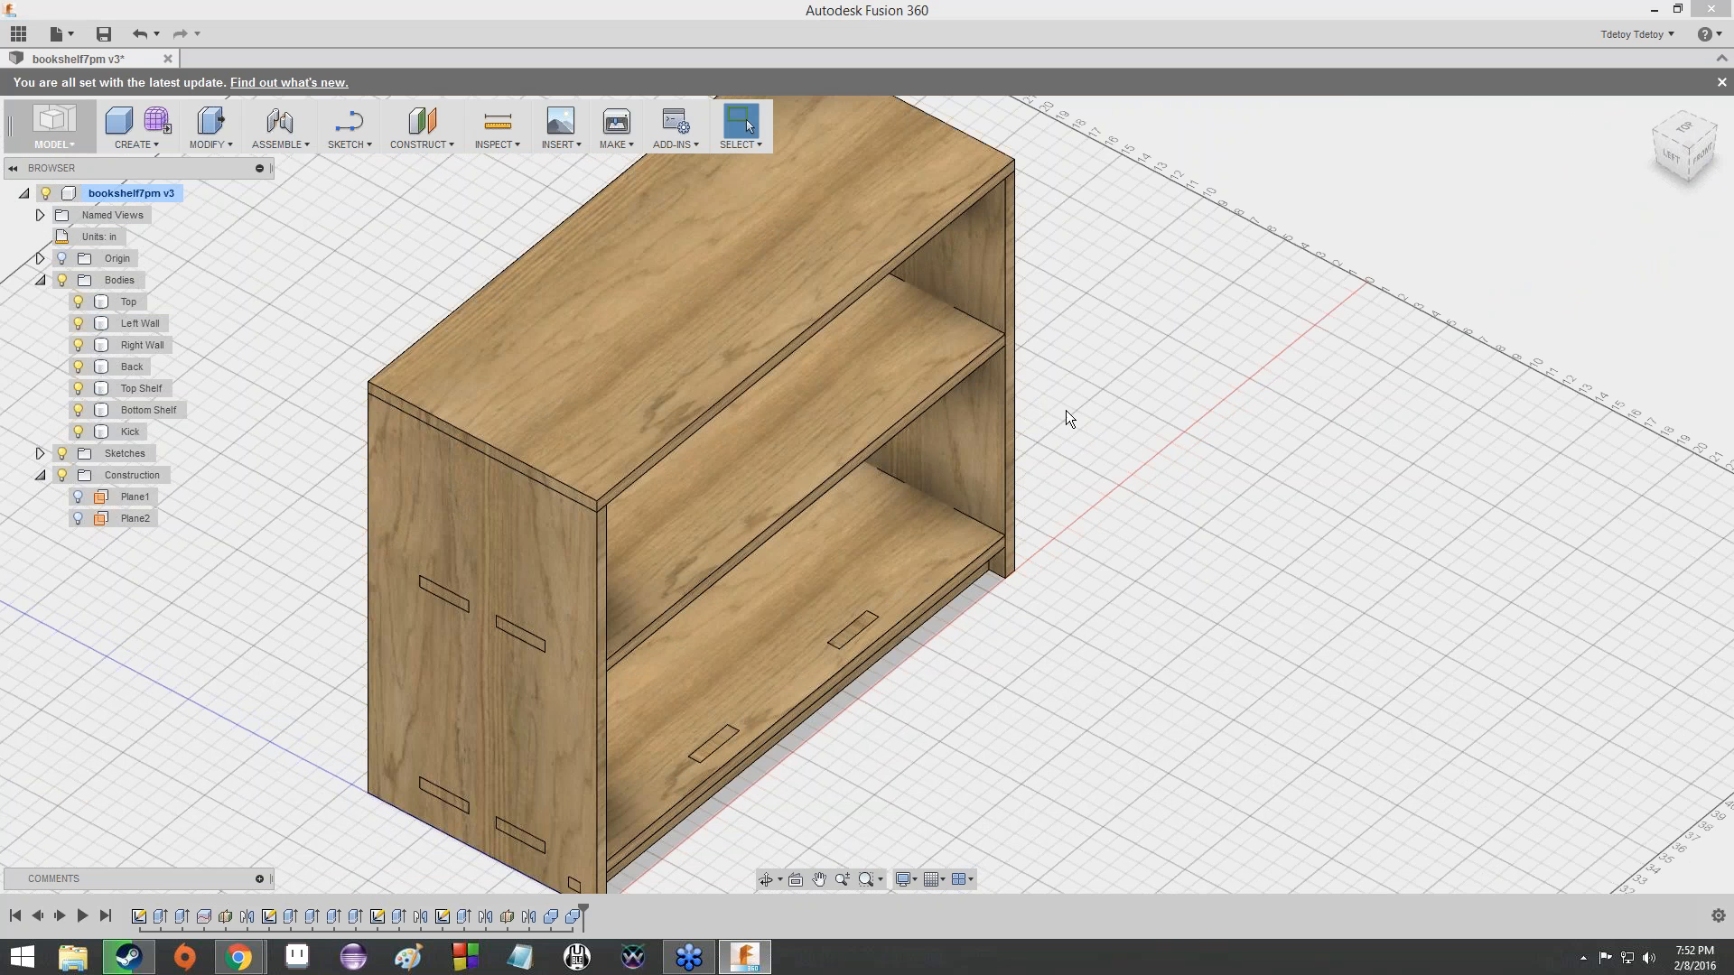
{"action": "left_click", "coordinate": [1688, 147]}
{"action": "mouse_move", "coordinate": [1687, 146]}
{"action": "left_mouse_down"}
{"action": "mouse_move", "coordinate": [1606, 146]}
{"action": "mouse_move", "coordinate": [1544, 116]}
{"action": "mouse_move", "coordinate": [1593, 59]}
{"action": "mouse_move", "coordinate": [1644, 158]}
{"action": "mouse_move", "coordinate": [1711, 125]}
{"action": "mouse_move", "coordinate": [1708, 208]}
{"action": "mouse_move", "coordinate": [1625, 99]}
{"action": "mouse_move", "coordinate": [1648, 63]}
{"action": "mouse_move", "coordinate": [1687, 108]}
{"action": "left_mouse_up"}
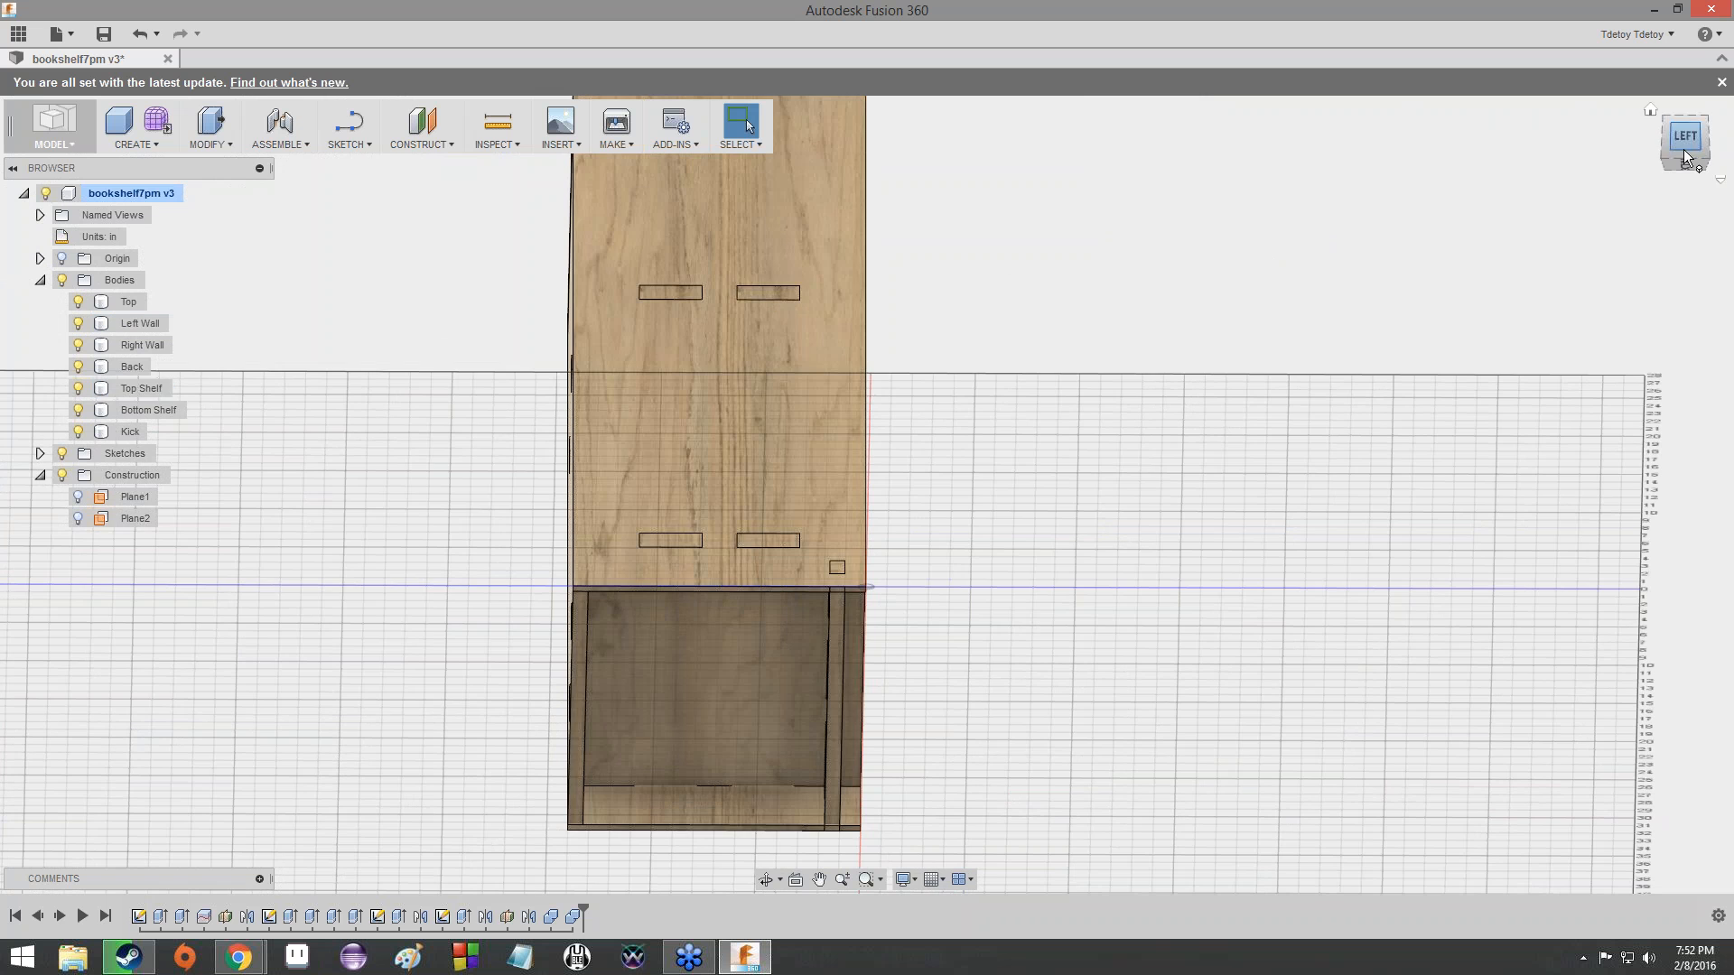
{"action": "mouse_move", "coordinate": [1675, 149]}
{"action": "left_mouse_down"}
{"action": "mouse_move", "coordinate": [1604, 222]}
{"action": "mouse_move", "coordinate": [1392, 171]}
{"action": "mouse_move", "coordinate": [1403, 211]}
{"action": "mouse_move", "coordinate": [1470, 177]}
{"action": "mouse_move", "coordinate": [1456, 202]}
{"action": "mouse_move", "coordinate": [1362, 170]}
{"action": "mouse_move", "coordinate": [1312, 199]}
{"action": "left_mouse_up"}
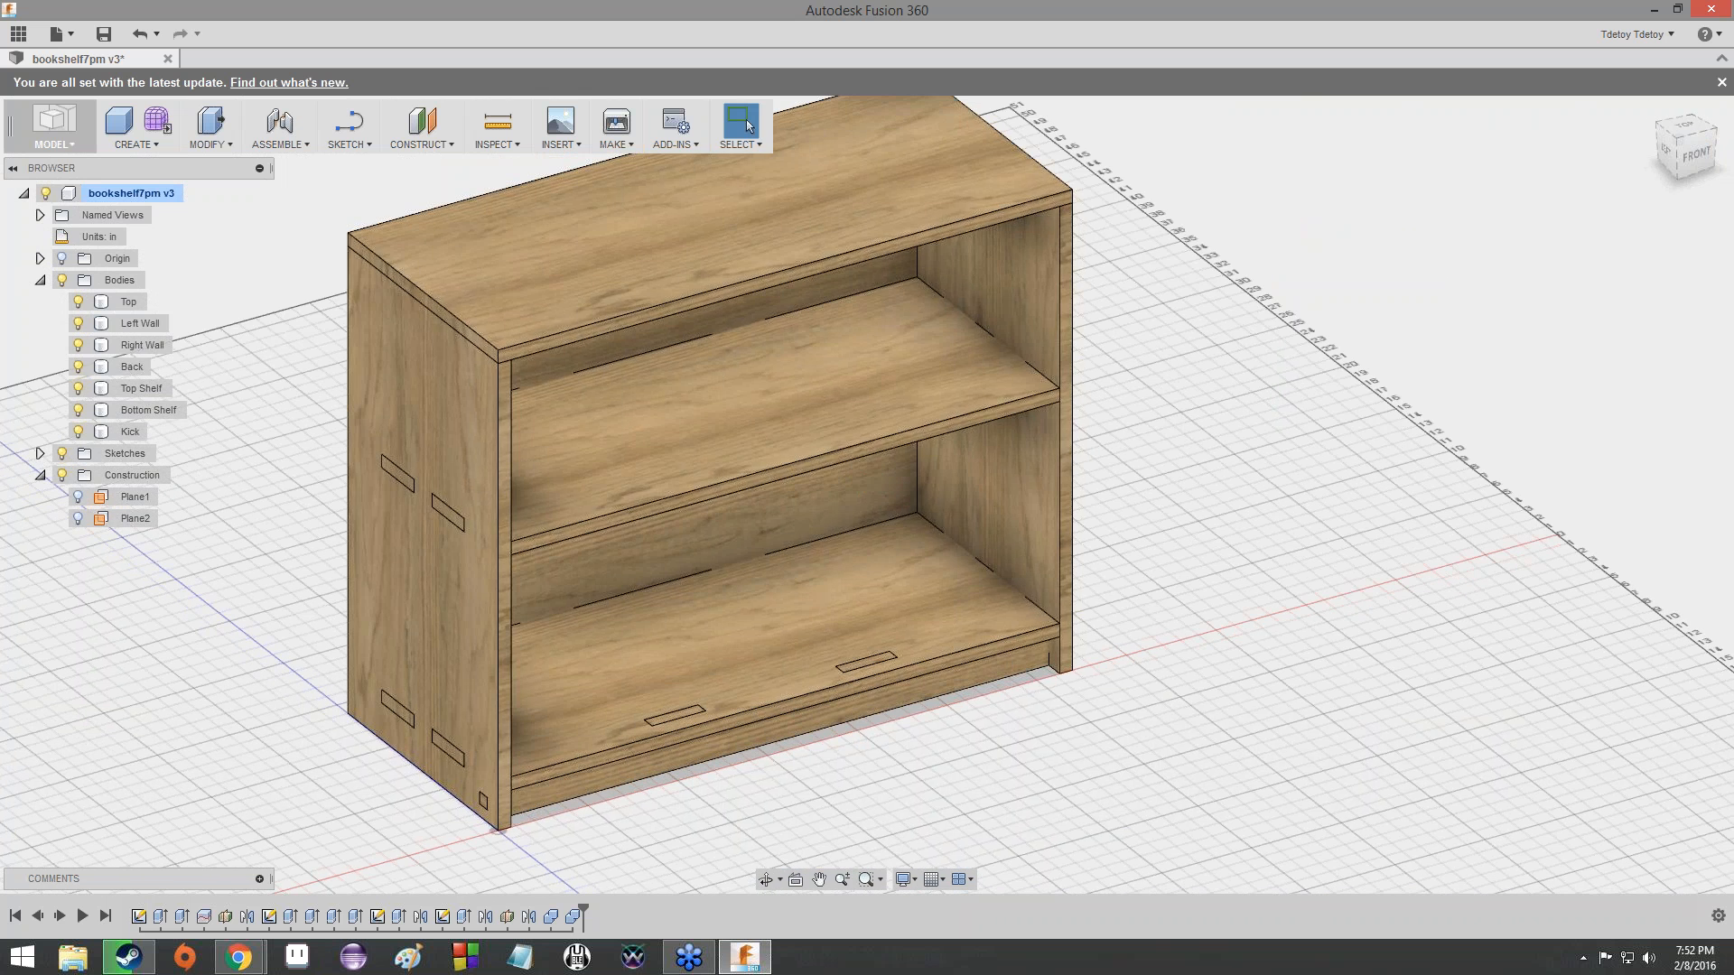
- Hide all seven bookshelf bodies: Back, Right Wall, Left Wall, Top, Kick, Bottom Shelf and Top Shelf
{"action": "left_click", "coordinate": [79, 366]}
{"action": "left_click", "coordinate": [79, 345]}
{"action": "left_click", "coordinate": [80, 323]}
{"action": "left_click", "coordinate": [79, 302]}
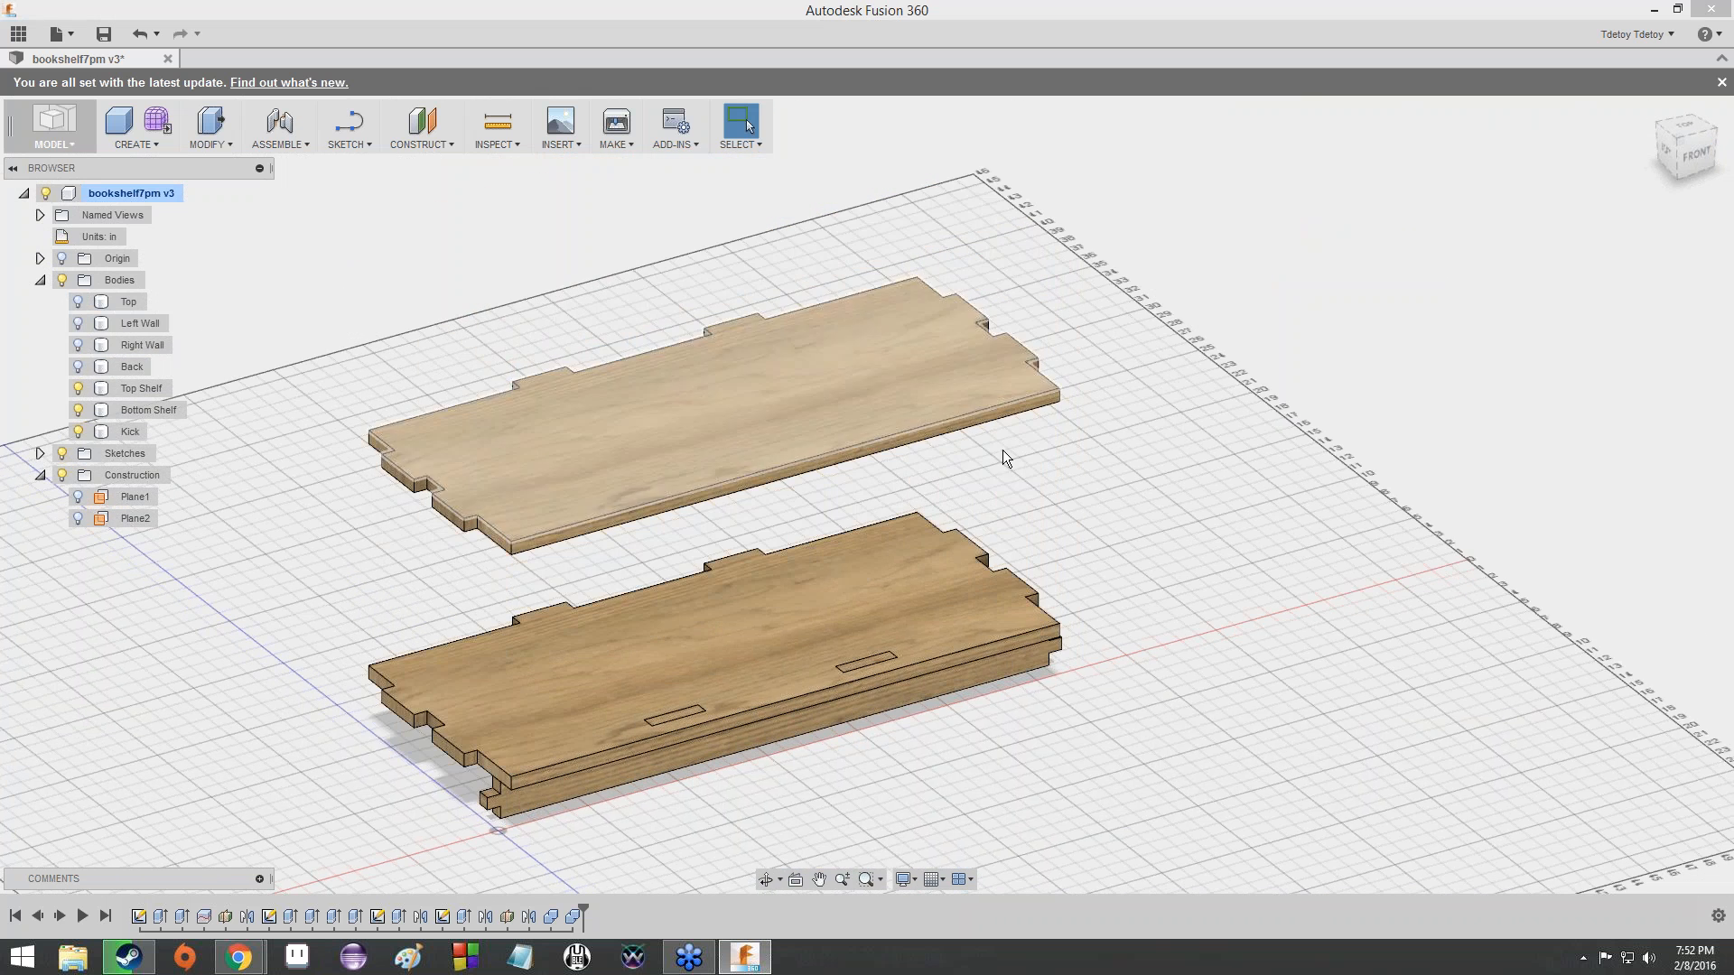
{"action": "mouse_move", "coordinate": [1688, 157]}
{"action": "left_mouse_down"}
{"action": "mouse_move", "coordinate": [1689, 130]}
{"action": "mouse_move", "coordinate": [1726, 97]}
{"action": "mouse_move", "coordinate": [1710, 138]}
{"action": "mouse_move", "coordinate": [1628, 131]}
{"action": "left_mouse_up"}
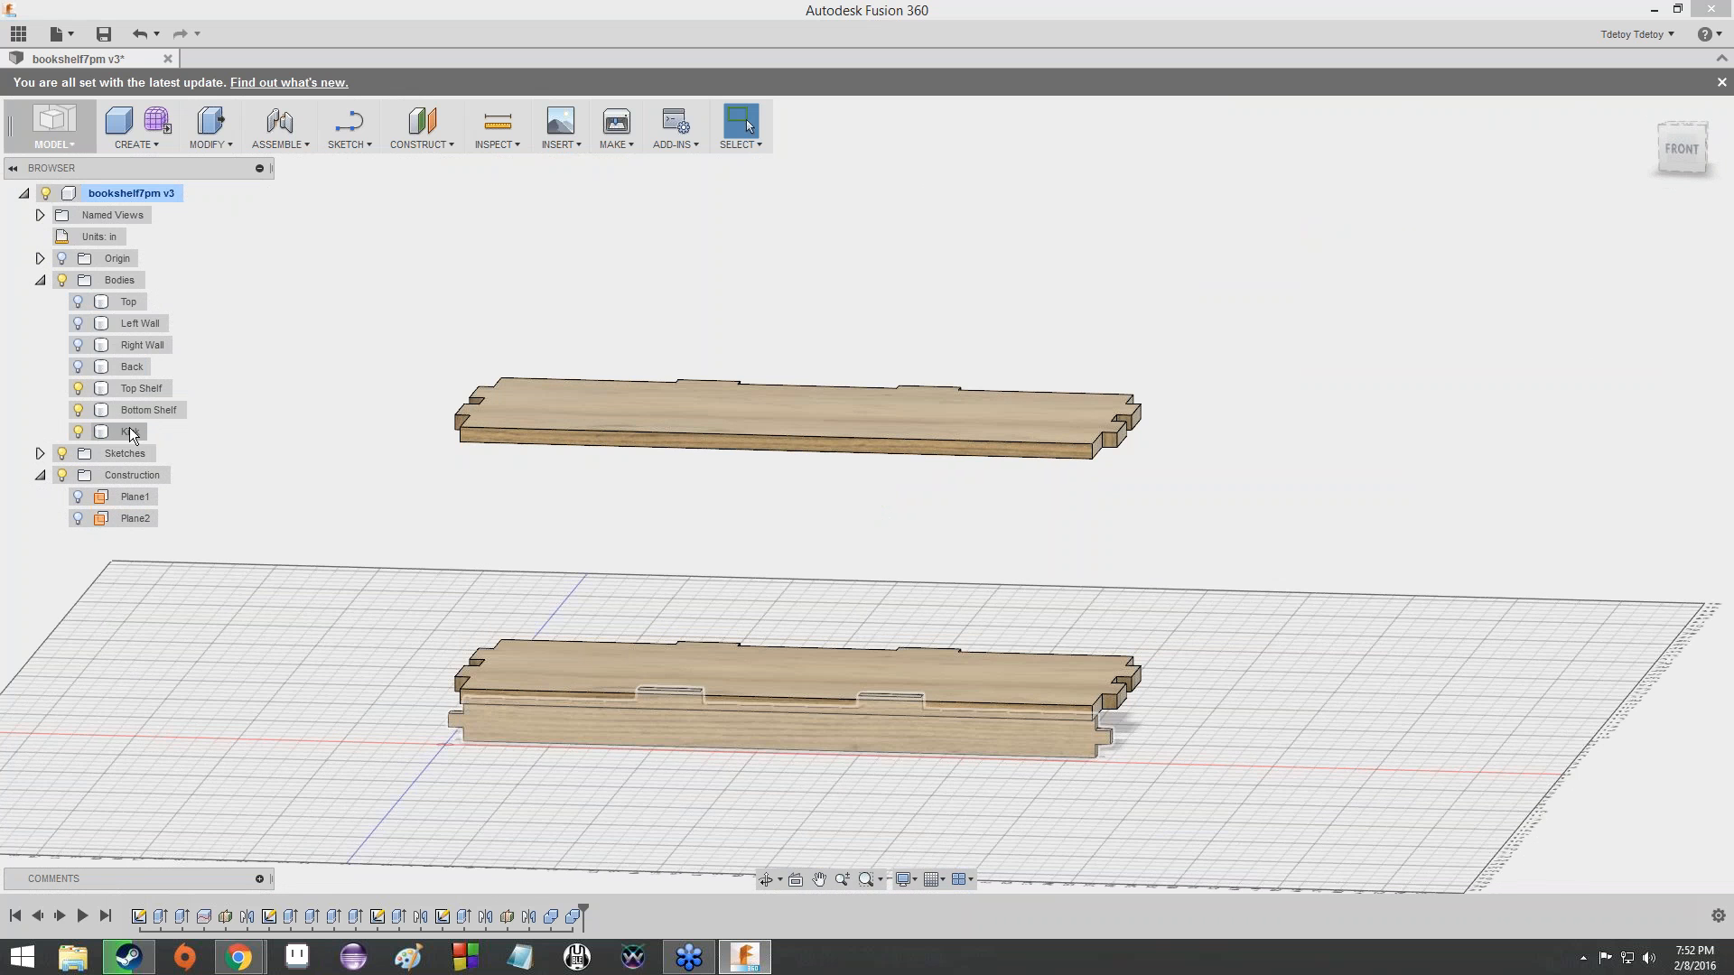
{"action": "left_click", "coordinate": [79, 432]}
{"action": "left_click", "coordinate": [79, 410]}
{"action": "left_click", "coordinate": [79, 389]}
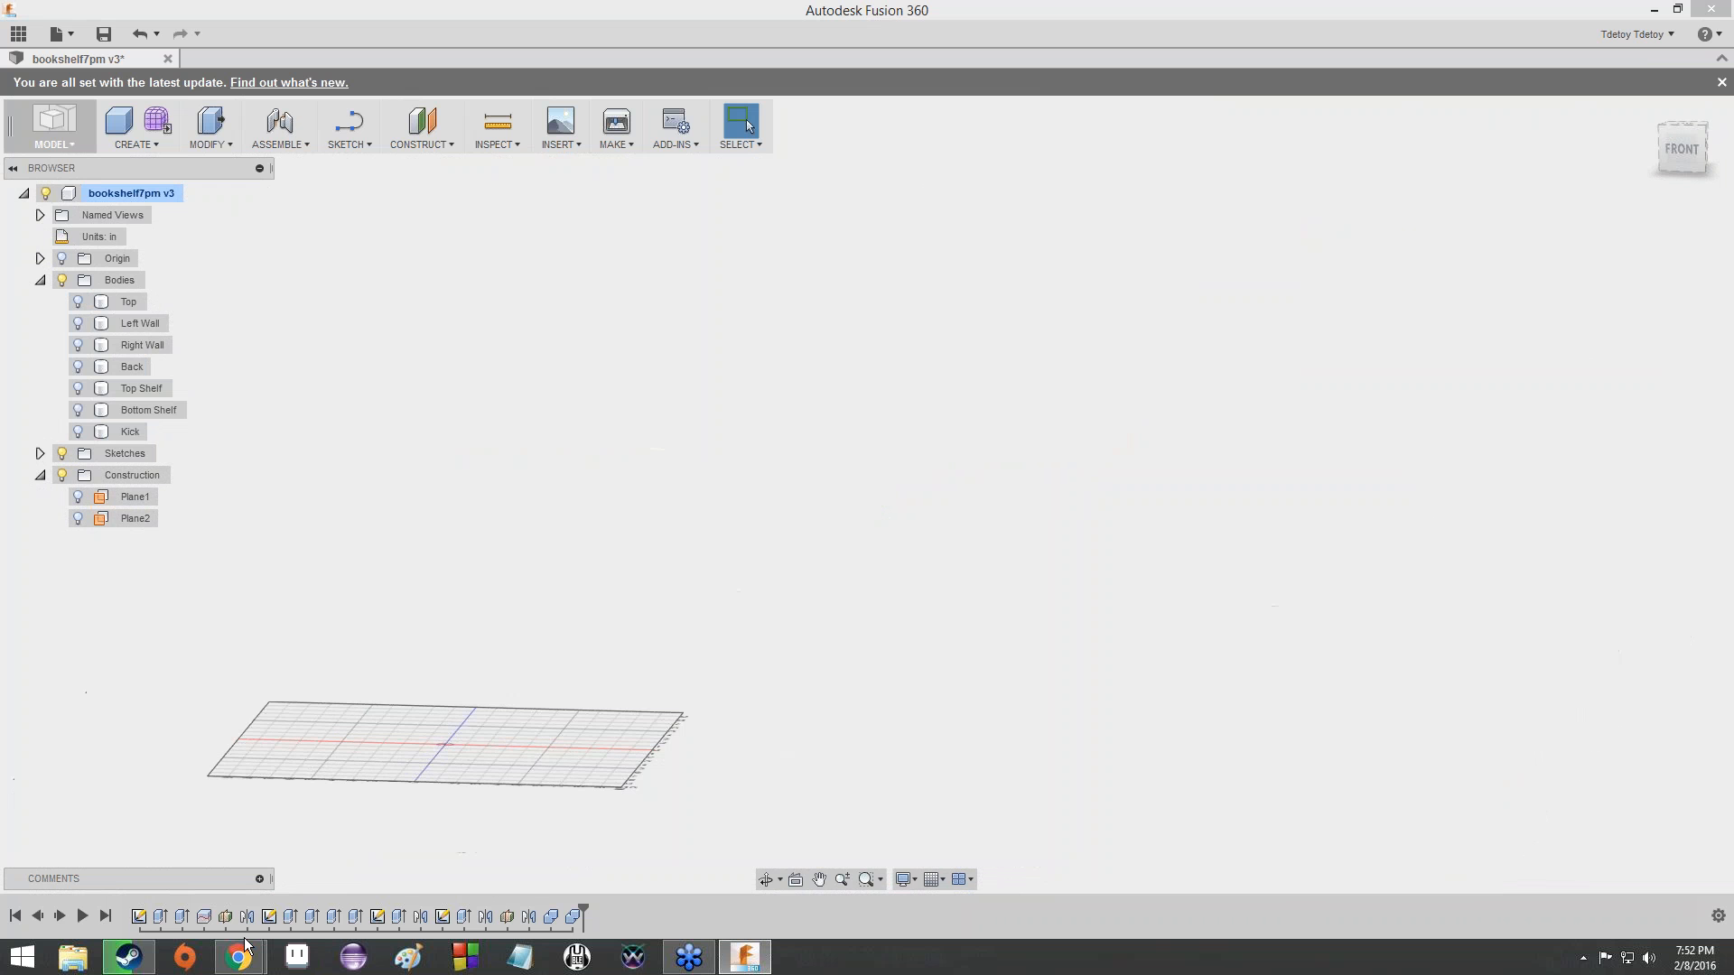
- Switch to the CNC Machining/Fusion 360 presentation in Chrome and read ahead to slide 129 about creating the back wall's tabs
{"action": "mouse_move", "coordinate": [247, 944]}
{"action": "left_click", "coordinate": [291, 891]}
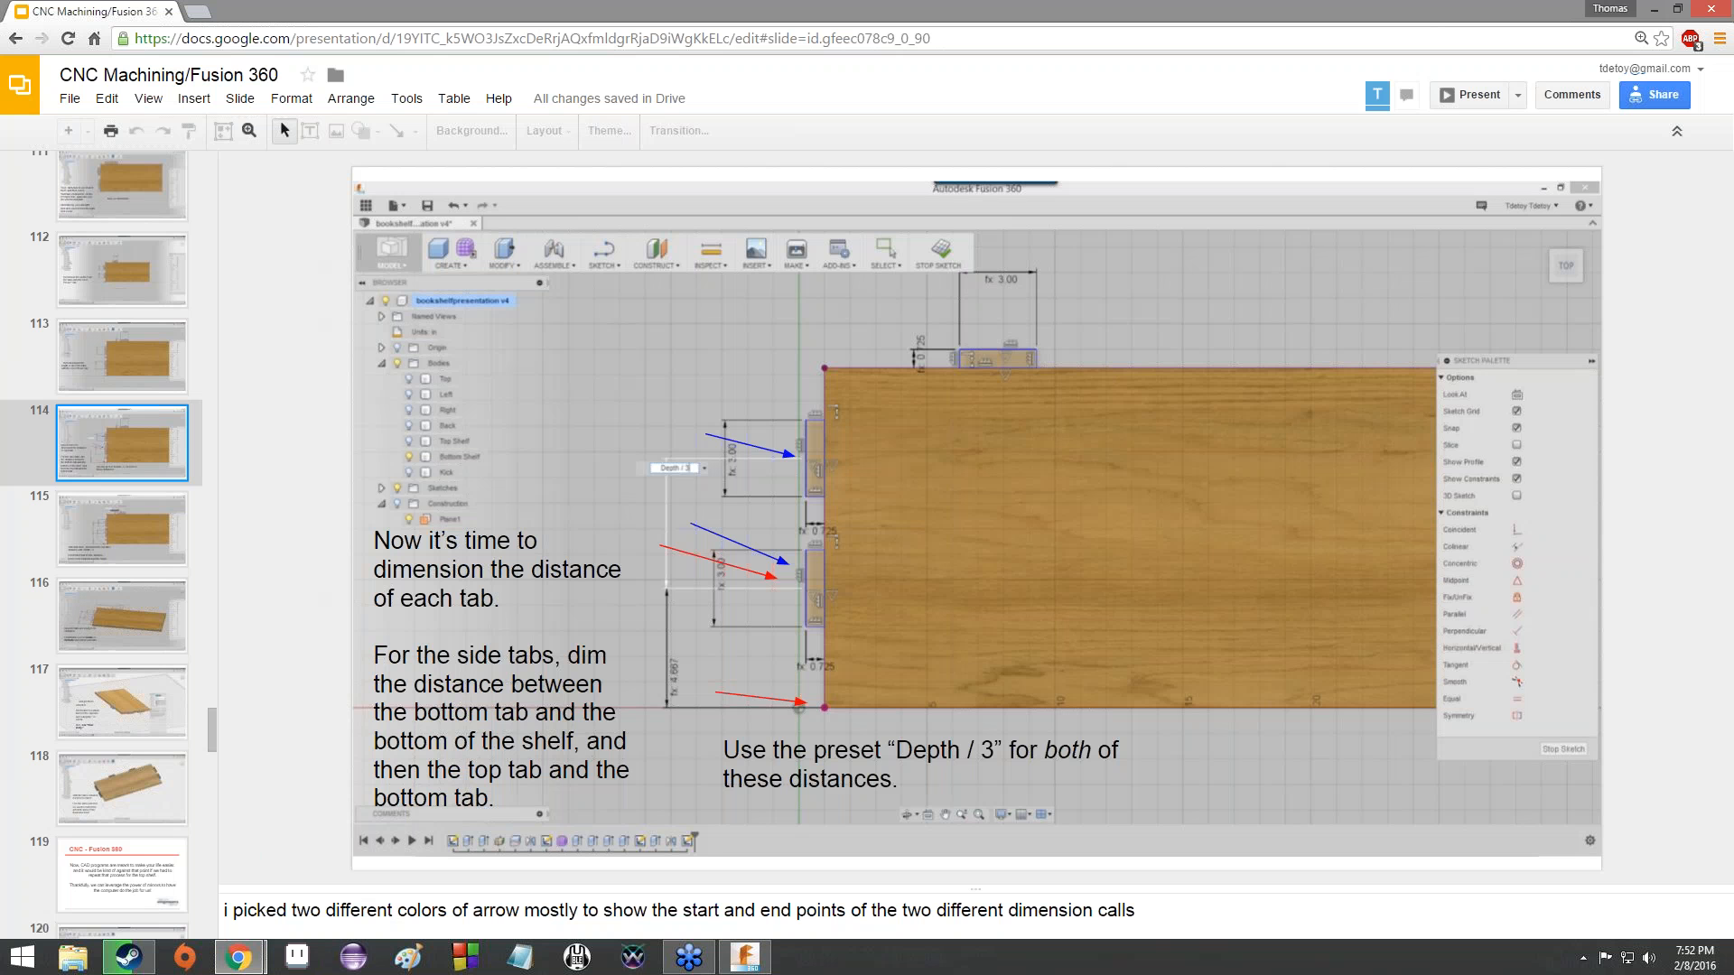
{"action": "left_click", "coordinate": [149, 784]}
{"action": "key", "text": "Down"}
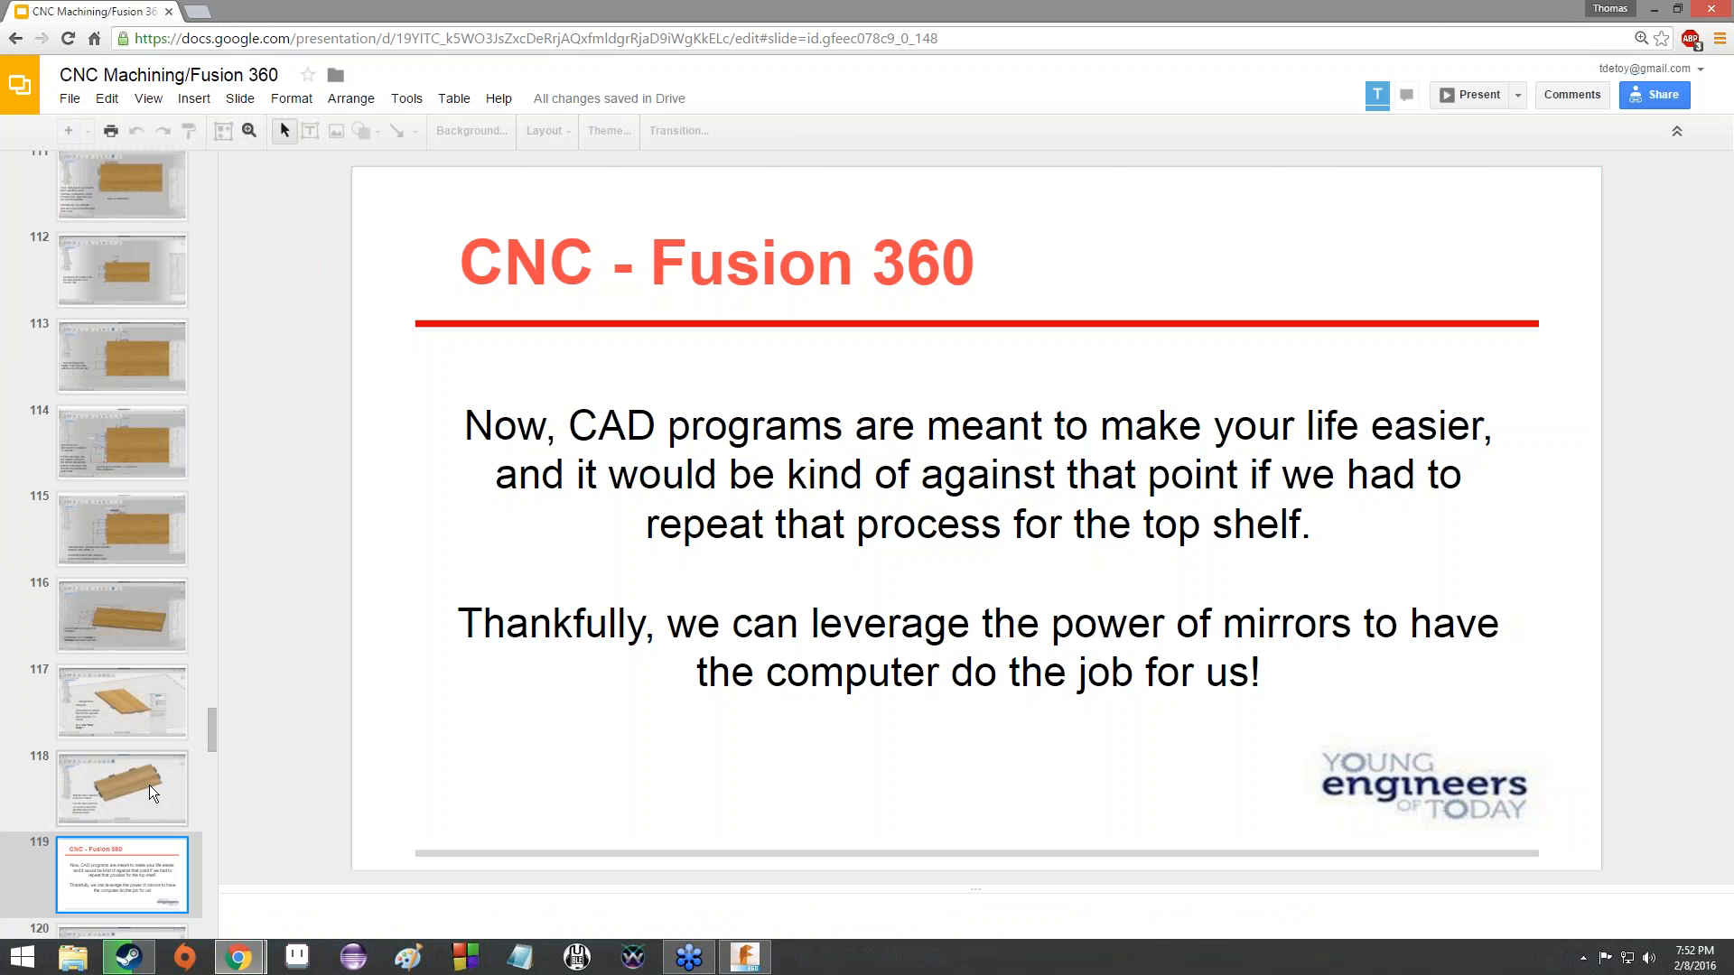
{"action": "key", "text": "Down"}
{"action": "key", "text": "Down"}
{"action": "key", "text": "Down"}
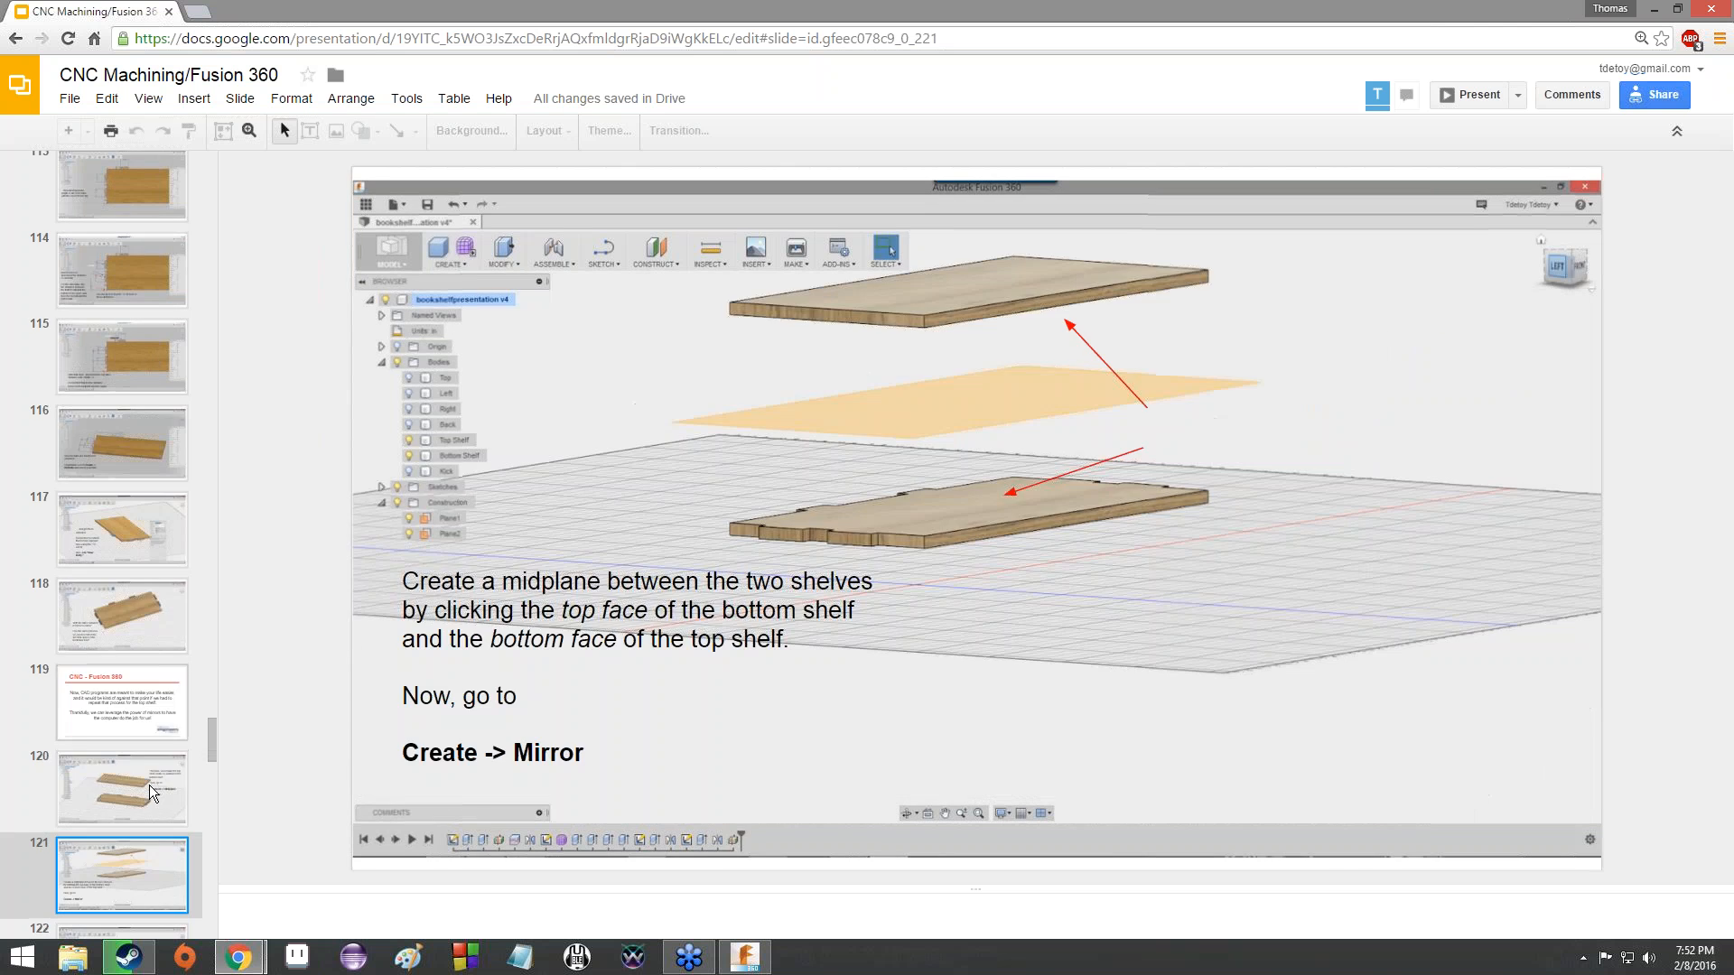
{"action": "key", "text": "Down"}
{"action": "key", "text": "Down"}
{"action": "key", "text": "Down"}
{"action": "key", "text": "Down"}
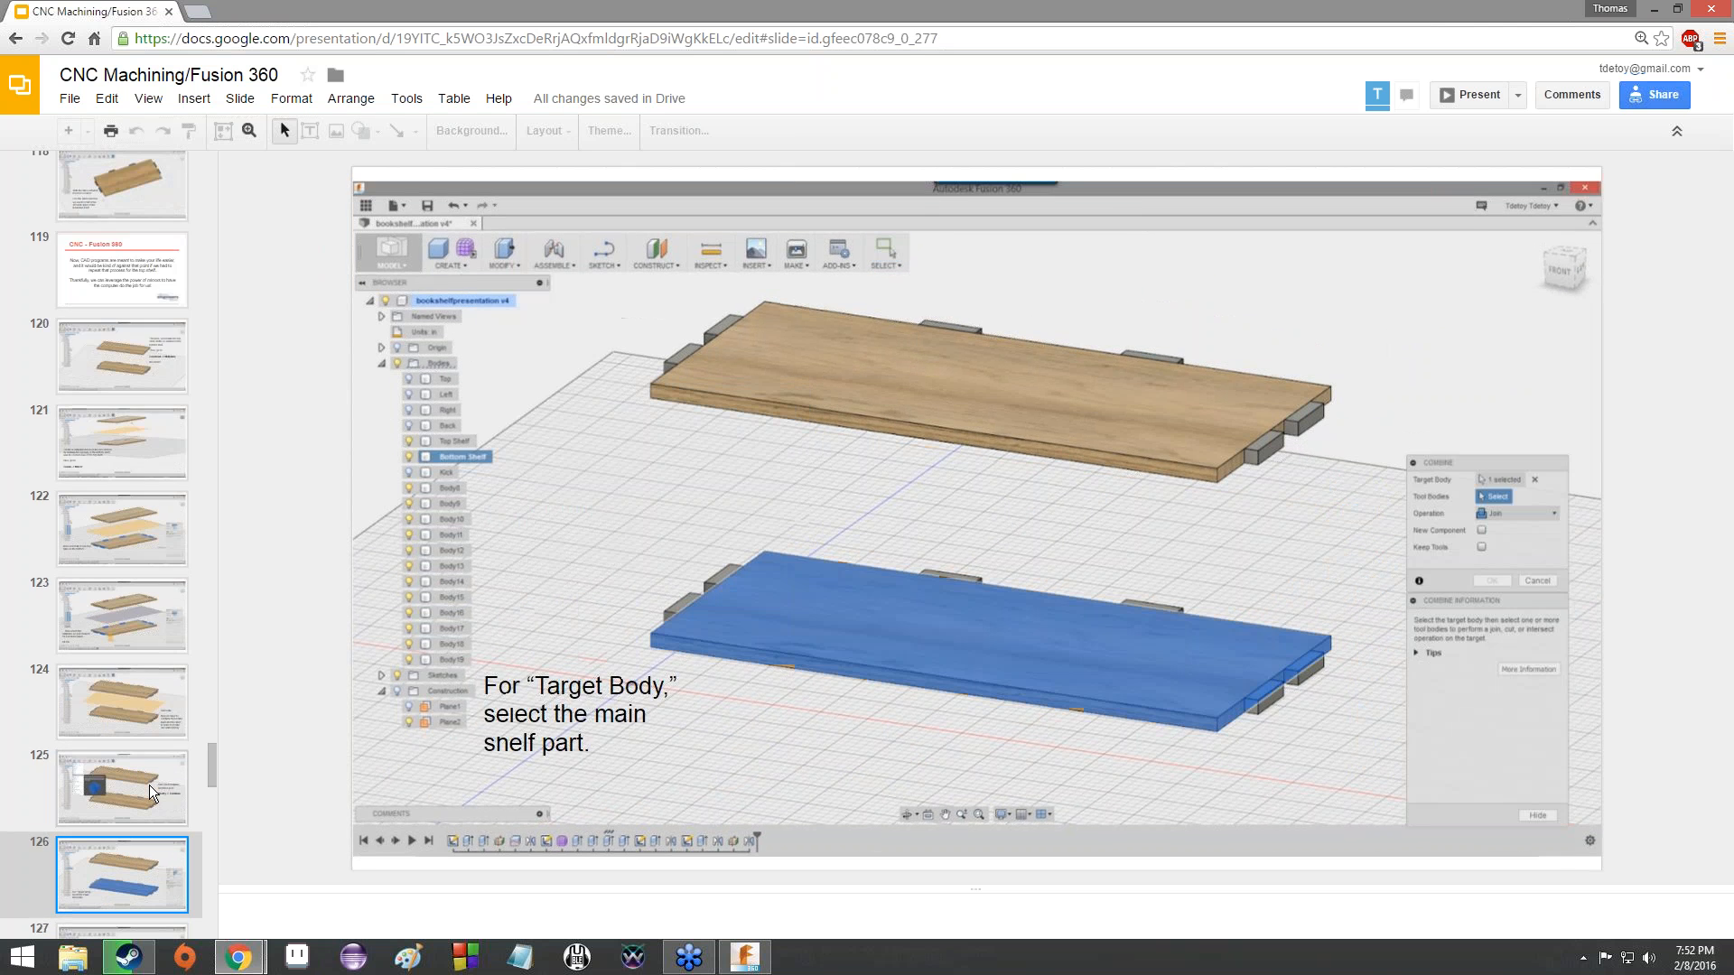
{"action": "key", "text": "Down"}
{"action": "key", "text": "Down"}
{"action": "key", "text": "Down"}
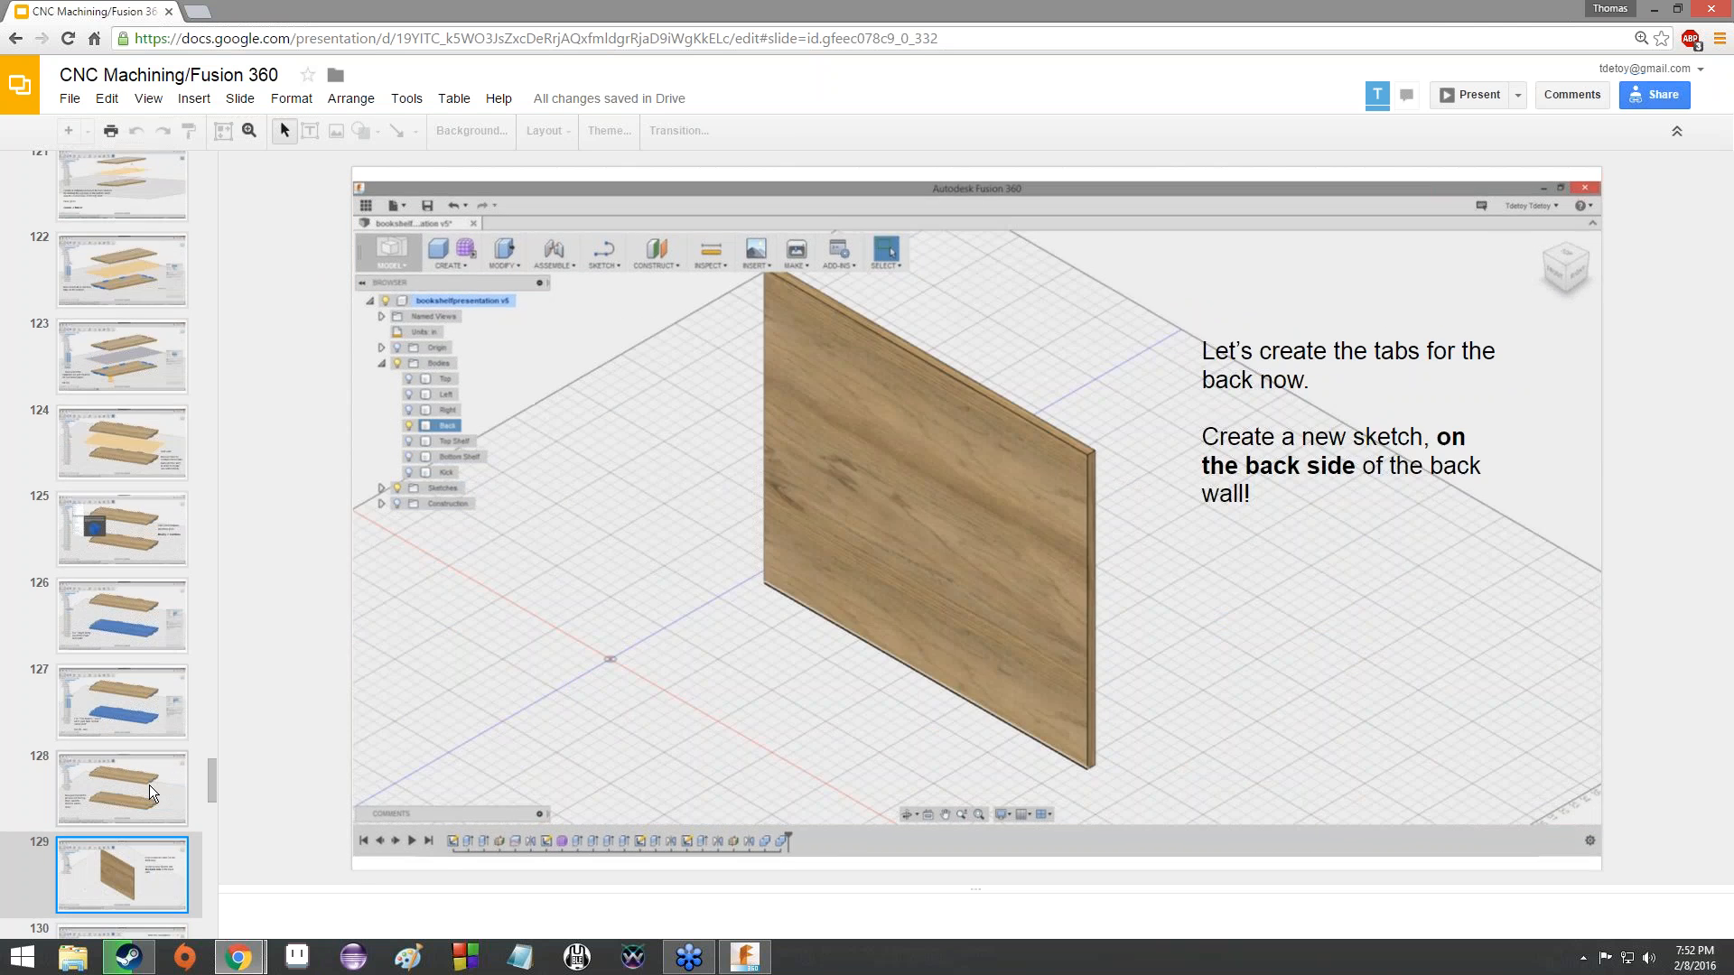
{"action": "key", "text": "Up"}
{"action": "key", "text": "Down"}
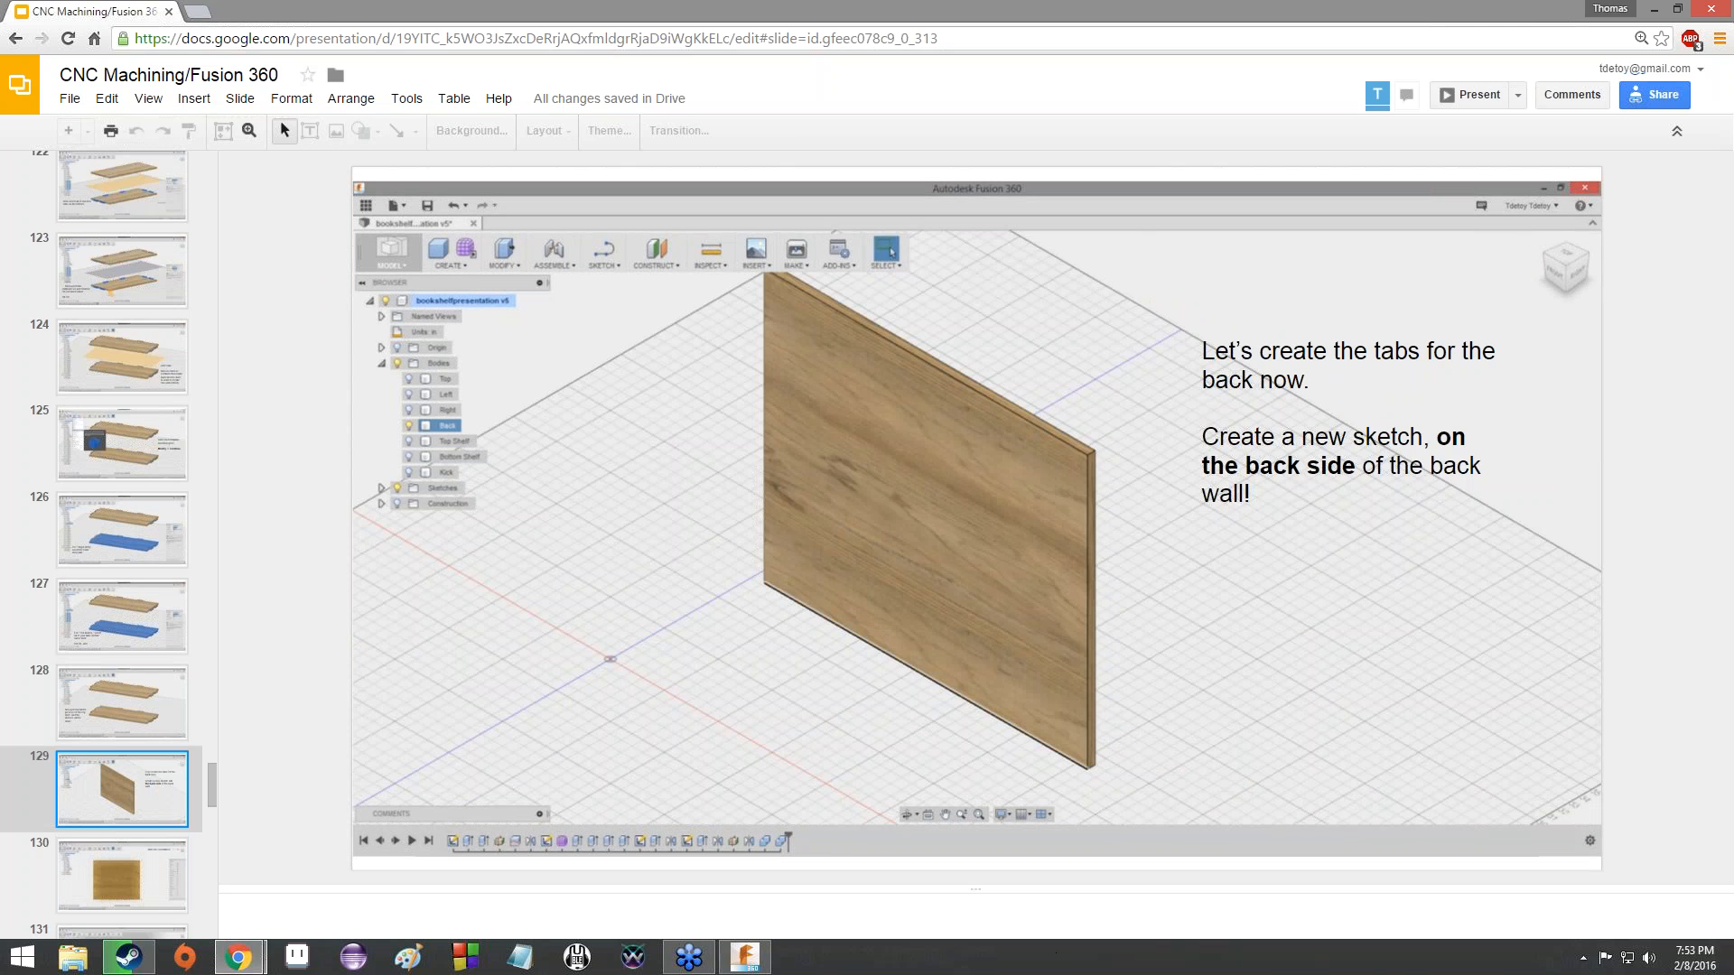
- Return to Fusion 360, show only the Back body and view it squarely from behind
{"action": "mouse_move", "coordinate": [733, 969]}
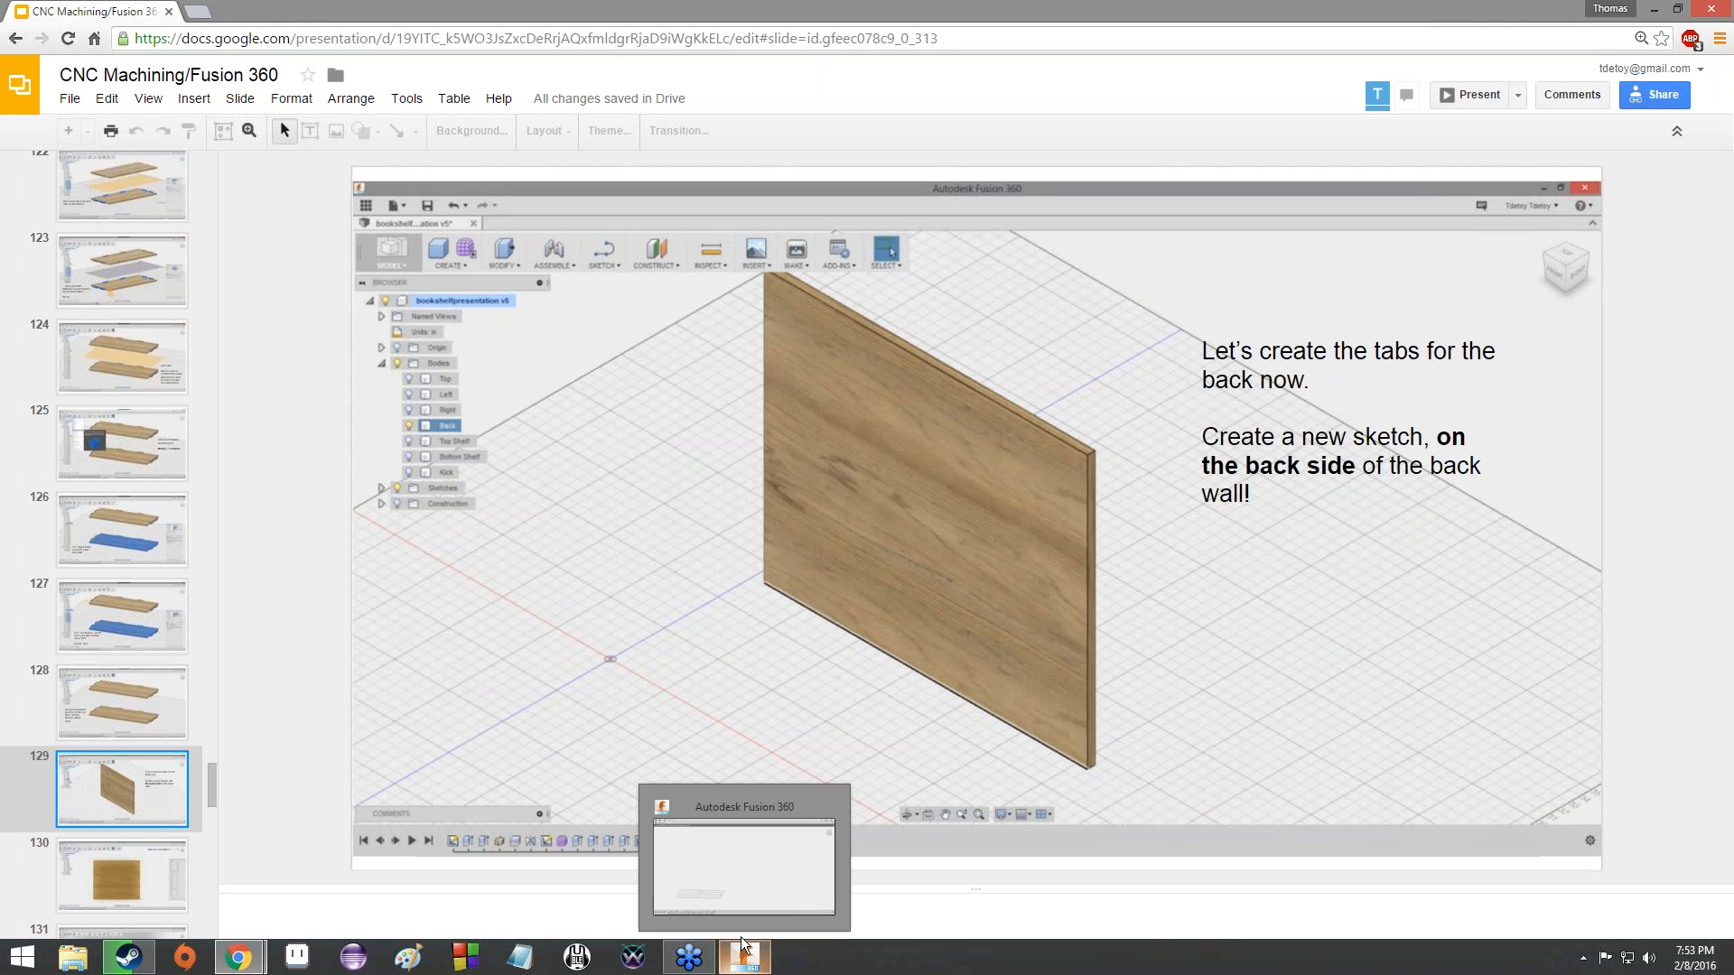
{"action": "left_click", "coordinate": [746, 867]}
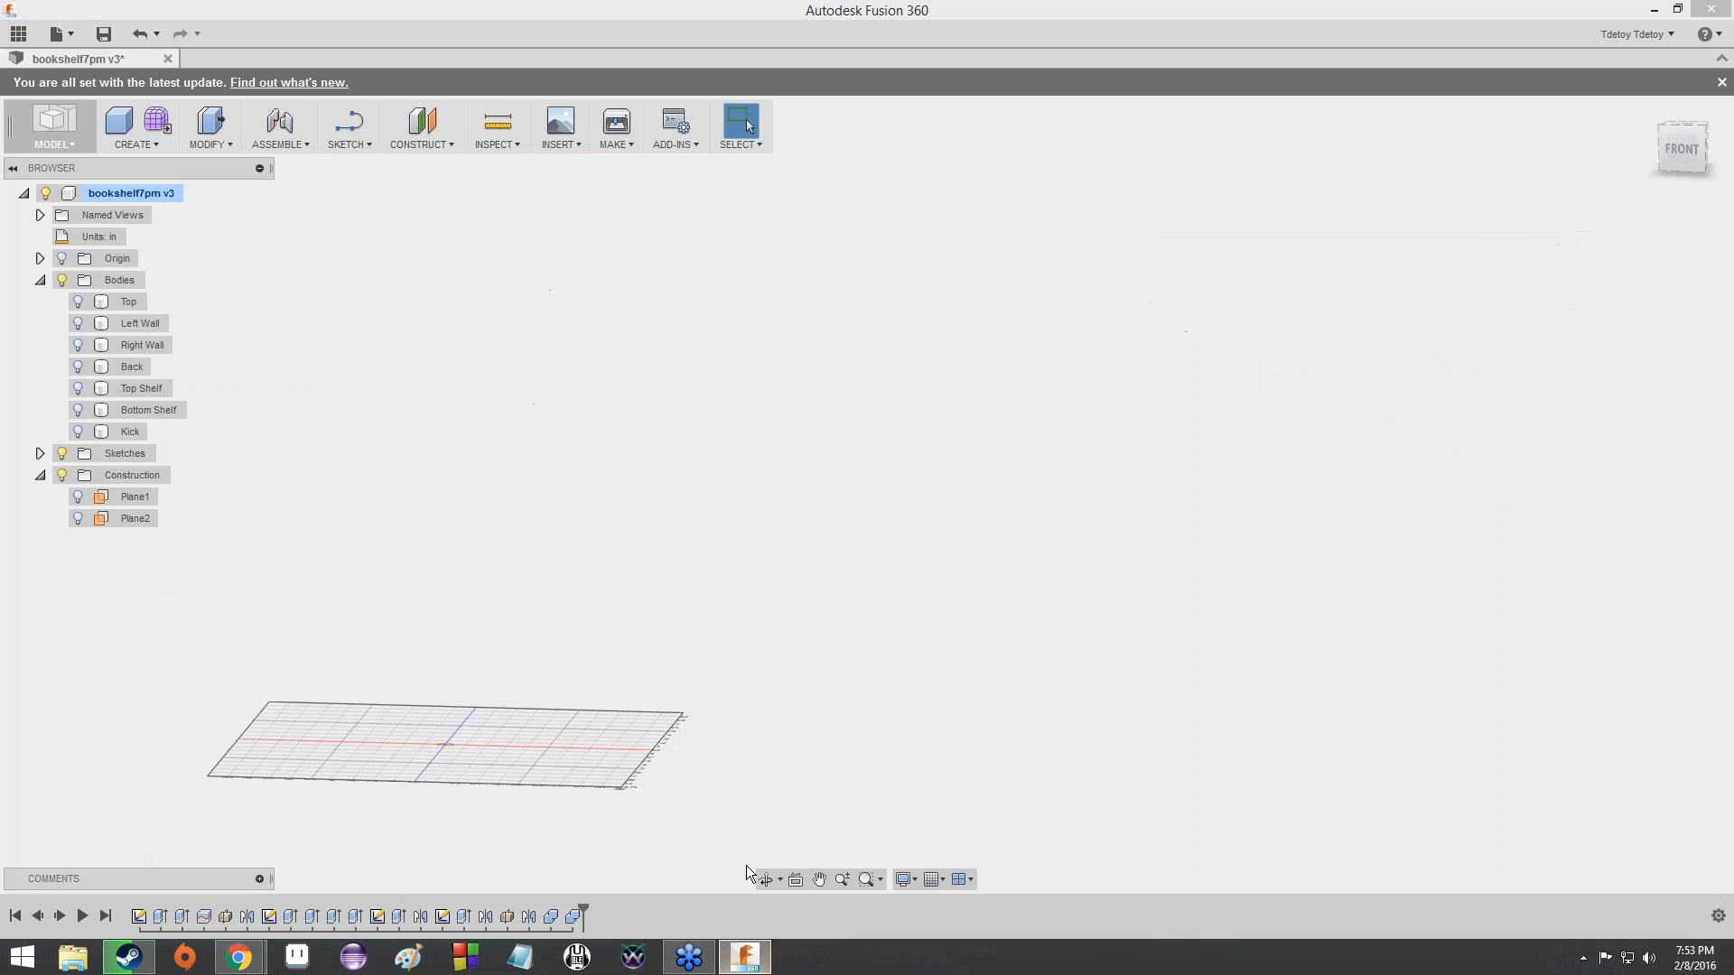
{"action": "left_click", "coordinate": [78, 367]}
{"action": "mouse_move", "coordinate": [1687, 156]}
{"action": "left_mouse_down"}
{"action": "mouse_move", "coordinate": [1727, 184]}
{"action": "mouse_move", "coordinate": [1689, 191]}
{"action": "mouse_move", "coordinate": [1606, 153]}
{"action": "mouse_move", "coordinate": [1528, 170]}
{"action": "mouse_move", "coordinate": [1569, 160]}
{"action": "mouse_move", "coordinate": [1639, 203]}
{"action": "mouse_move", "coordinate": [1514, 119]}
{"action": "mouse_move", "coordinate": [1670, 209]}
{"action": "mouse_move", "coordinate": [1728, 161]}
{"action": "mouse_move", "coordinate": [1697, 153]}
{"action": "left_mouse_up"}
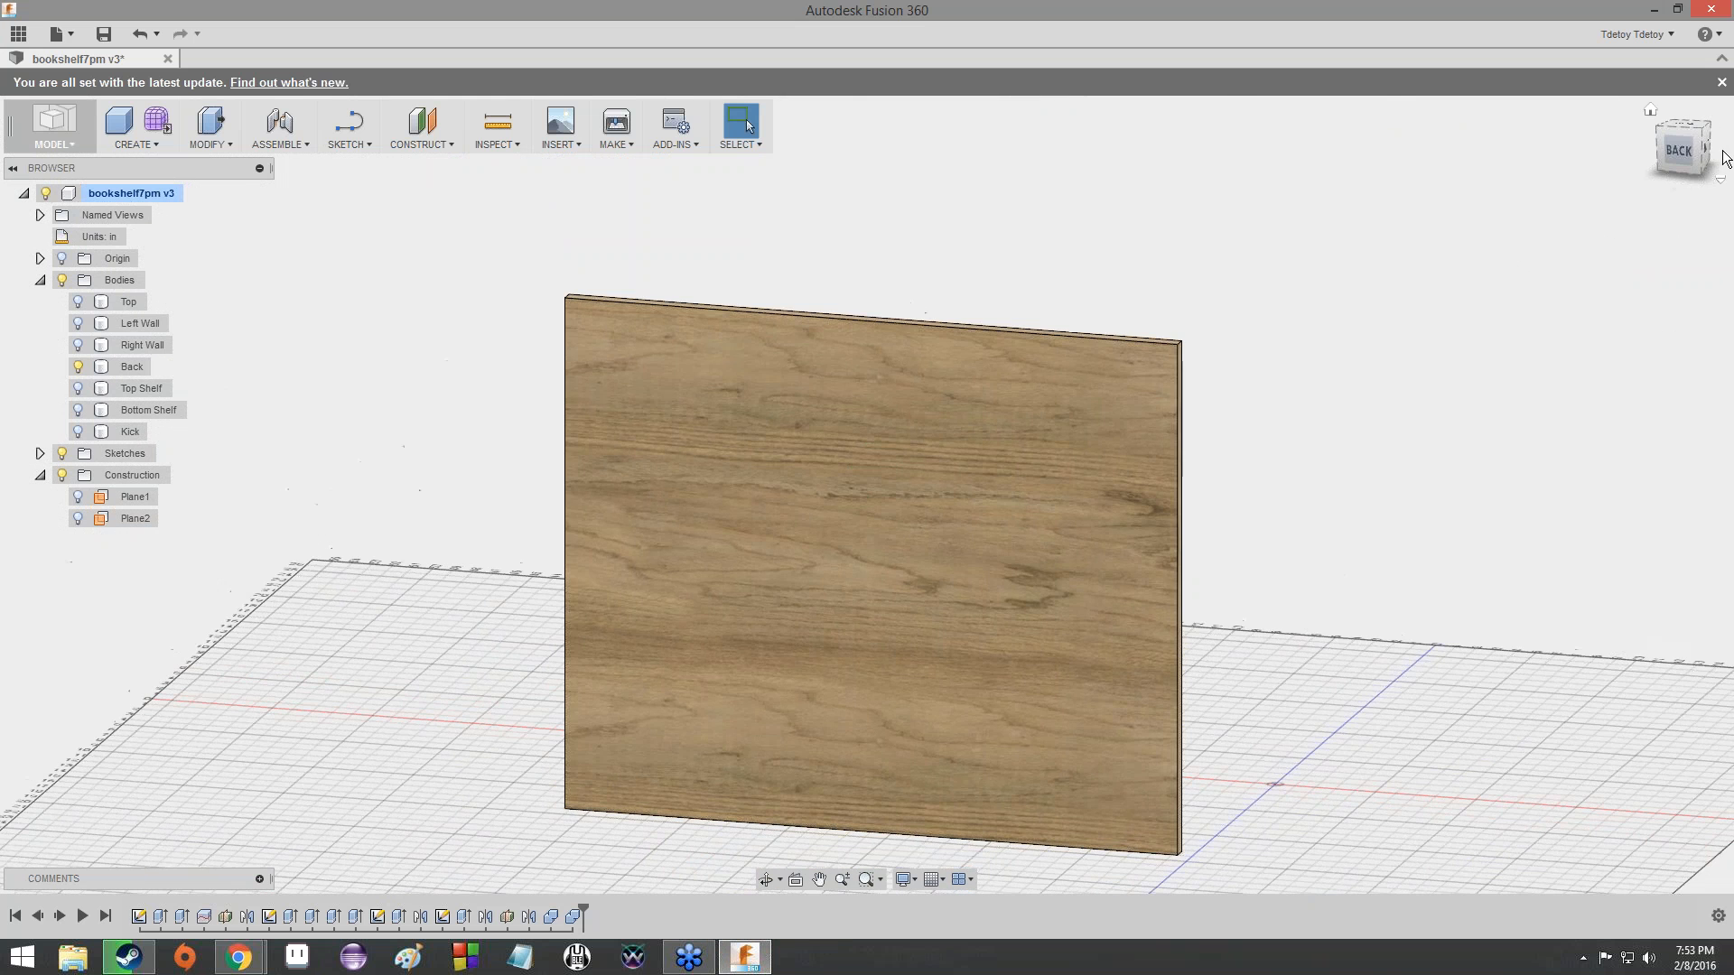
{"action": "left_click", "coordinate": [1687, 147]}
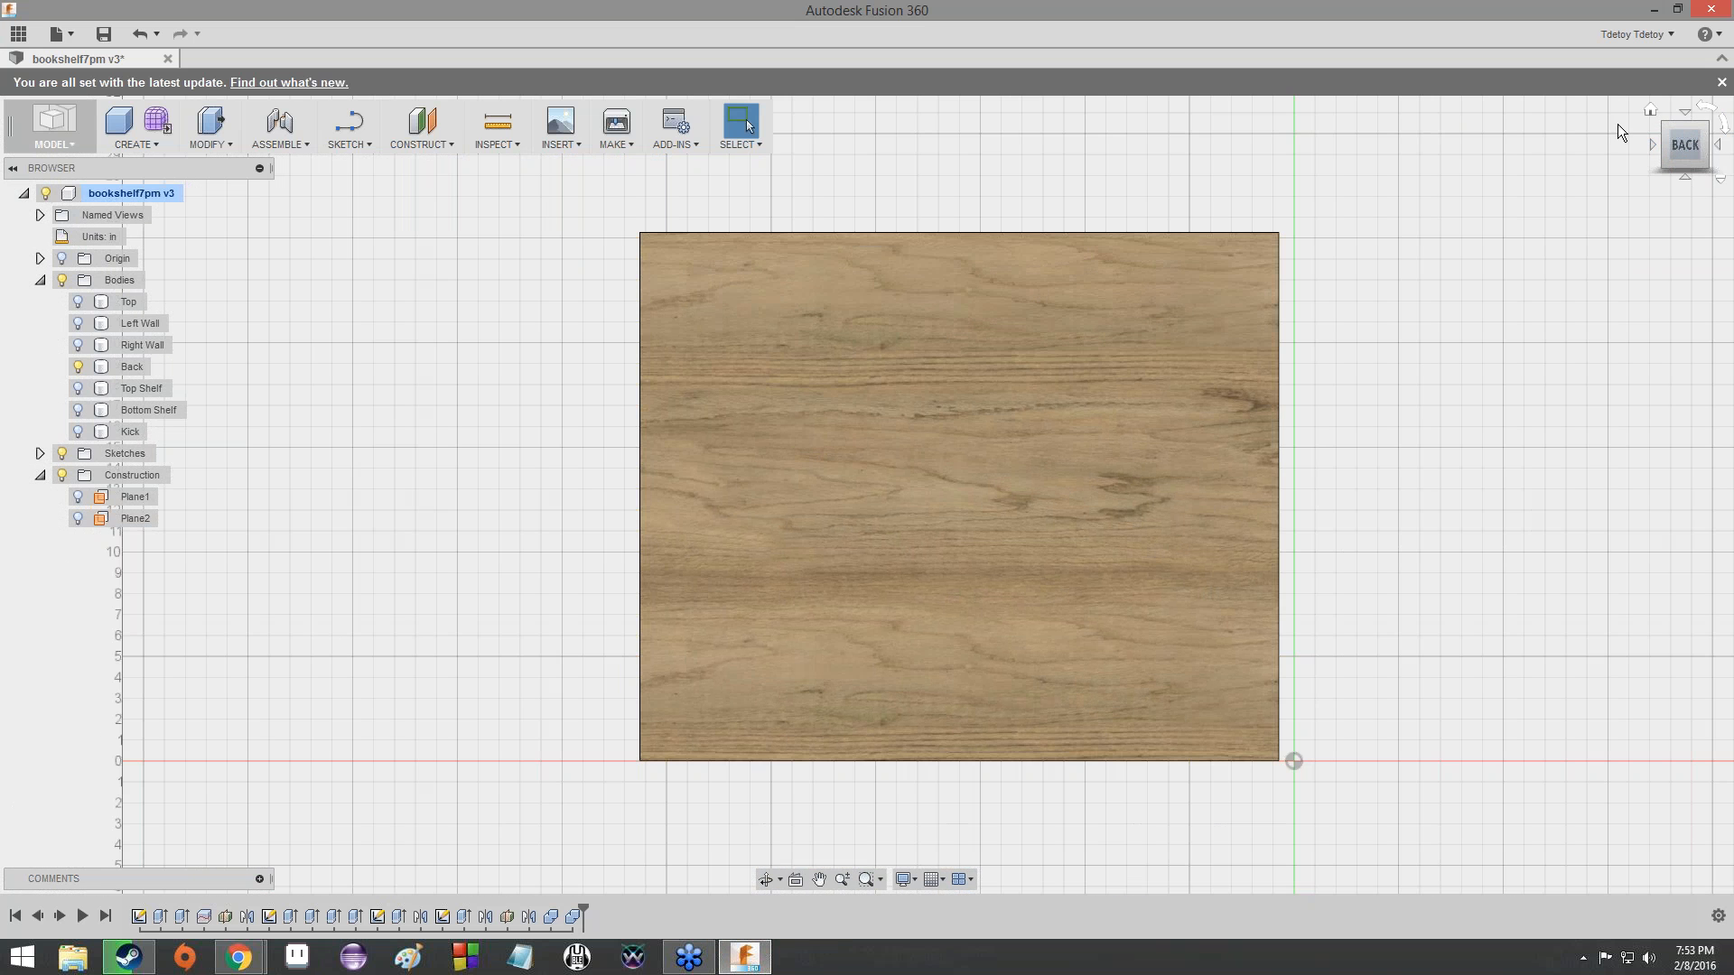
{"action": "left_click", "coordinate": [890, 254]}
{"action": "scroll", "coordinate": [936, 411], "scroll_direction": "down", "scroll_amount": 2}
{"action": "middle_click_drag", "start_coordinate": [935, 411], "coordinate": [615, 410]}
{"action": "left_click", "coordinate": [1578, 158]}
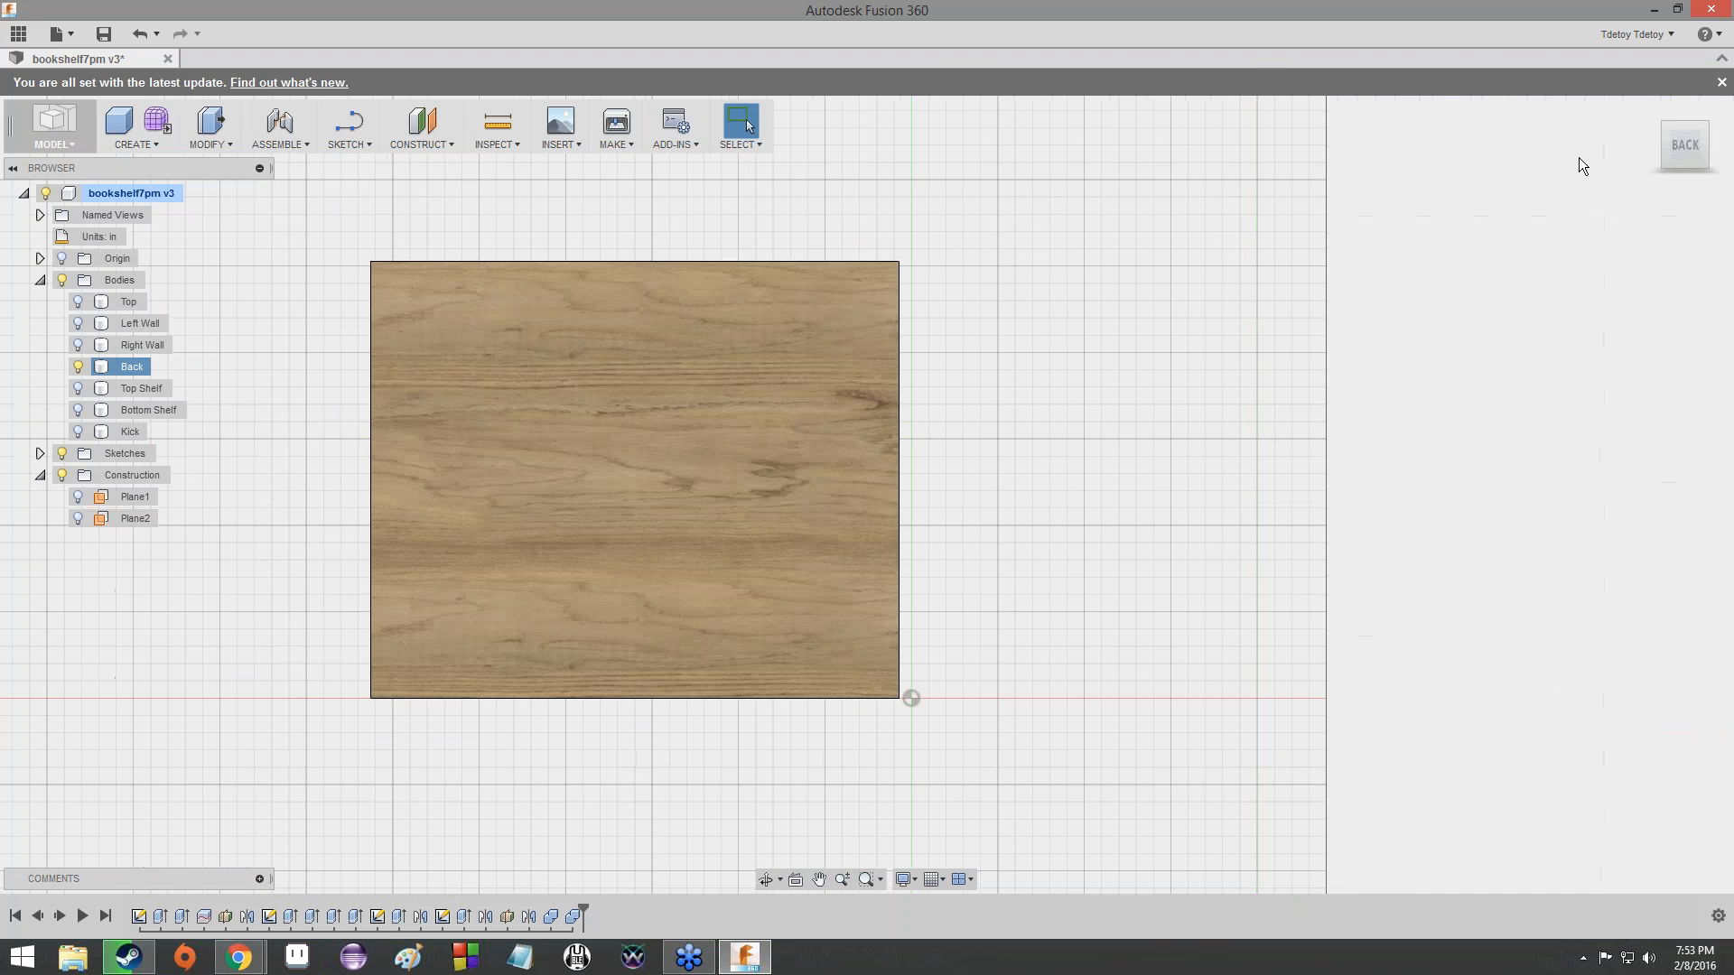
- Show the Top, both walls, both shelves and the Kick to check how they meet the Back panel
{"action": "left_click", "coordinate": [78, 302]}
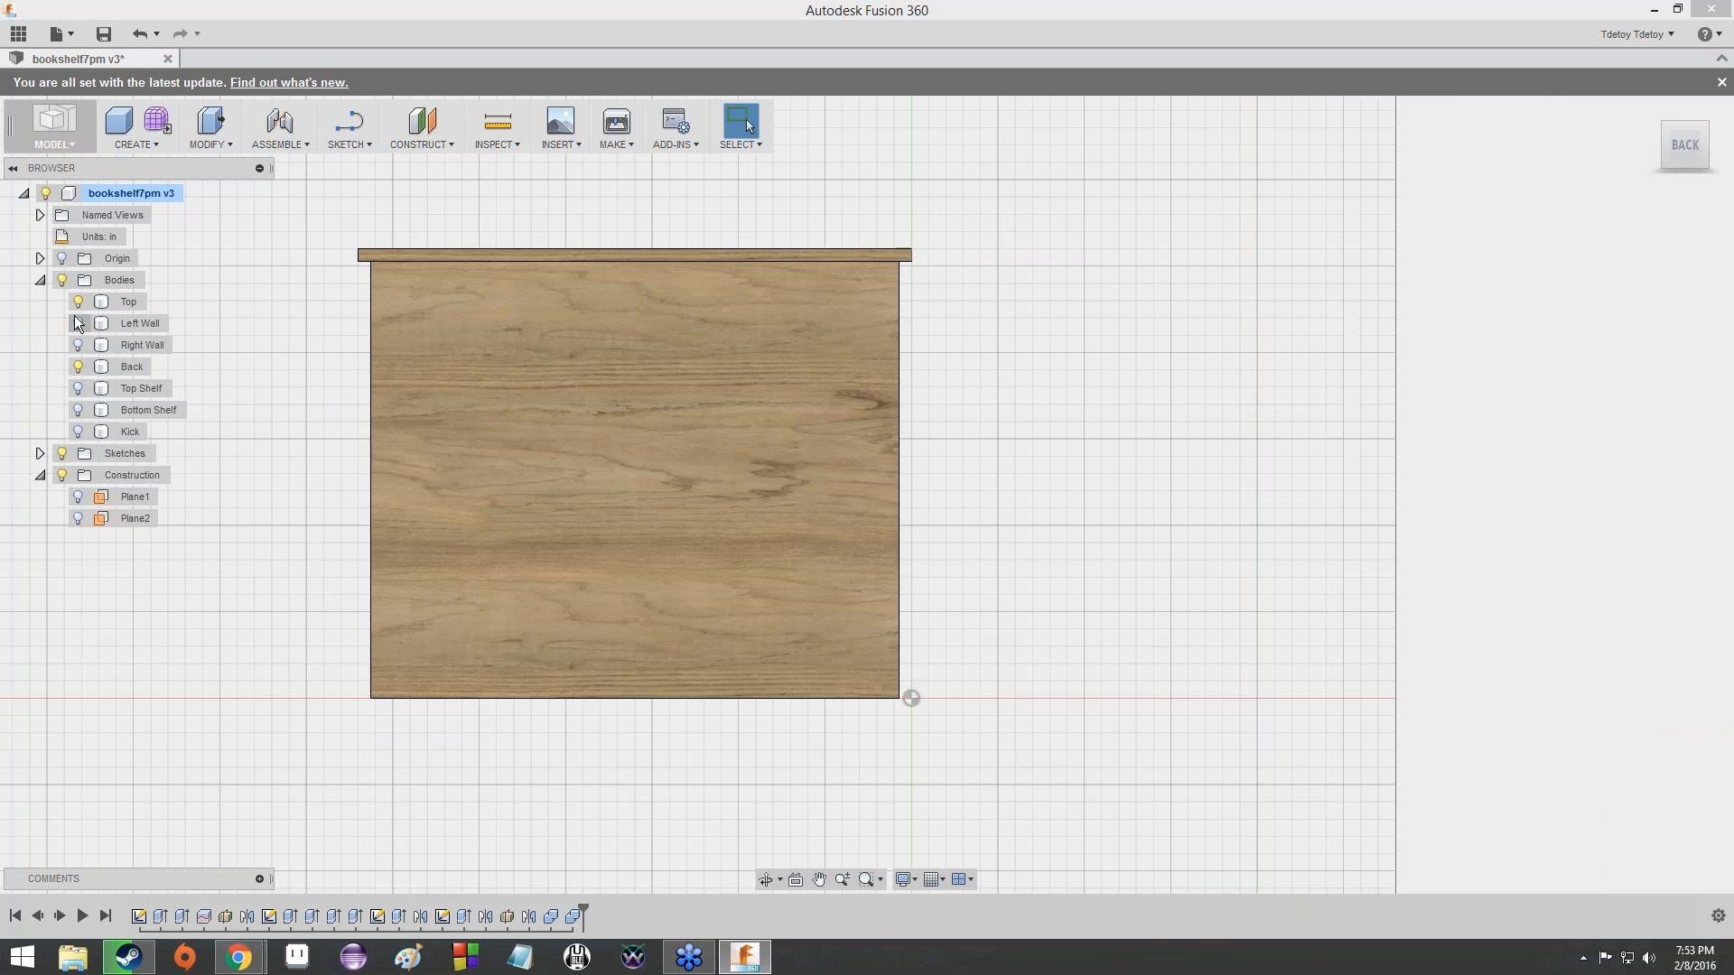
{"action": "left_click", "coordinate": [77, 323]}
{"action": "left_click", "coordinate": [78, 345]}
{"action": "left_click", "coordinate": [75, 388]}
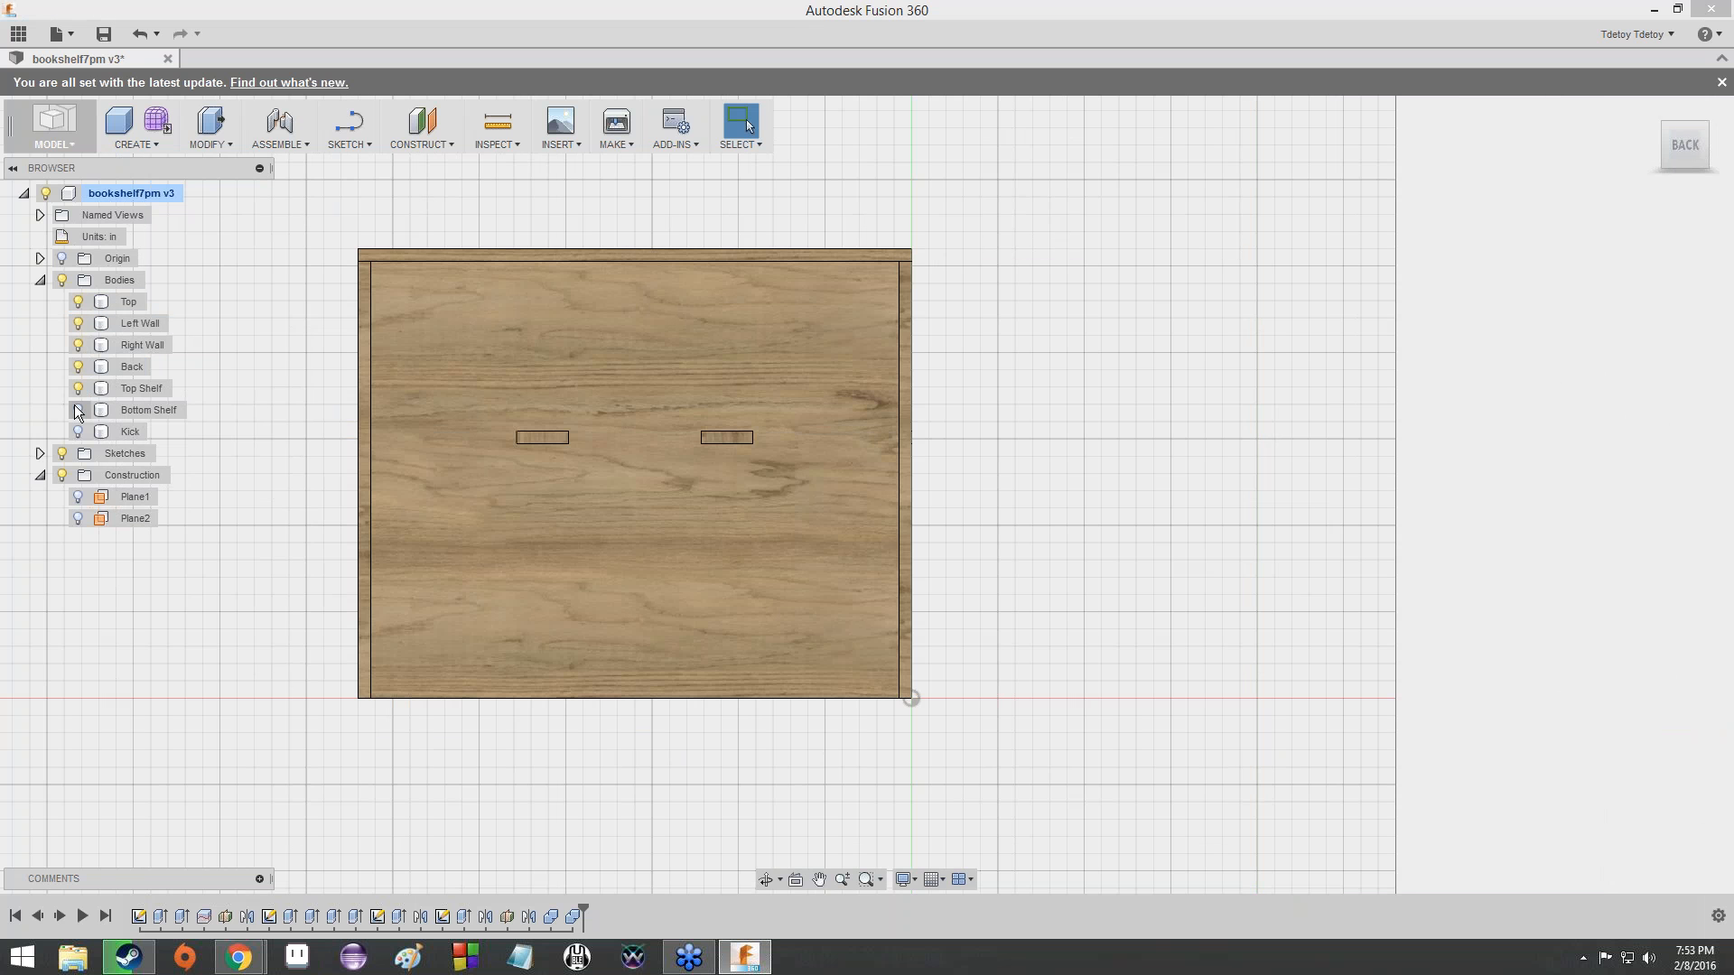
{"action": "left_click", "coordinate": [76, 410]}
{"action": "left_click", "coordinate": [75, 428]}
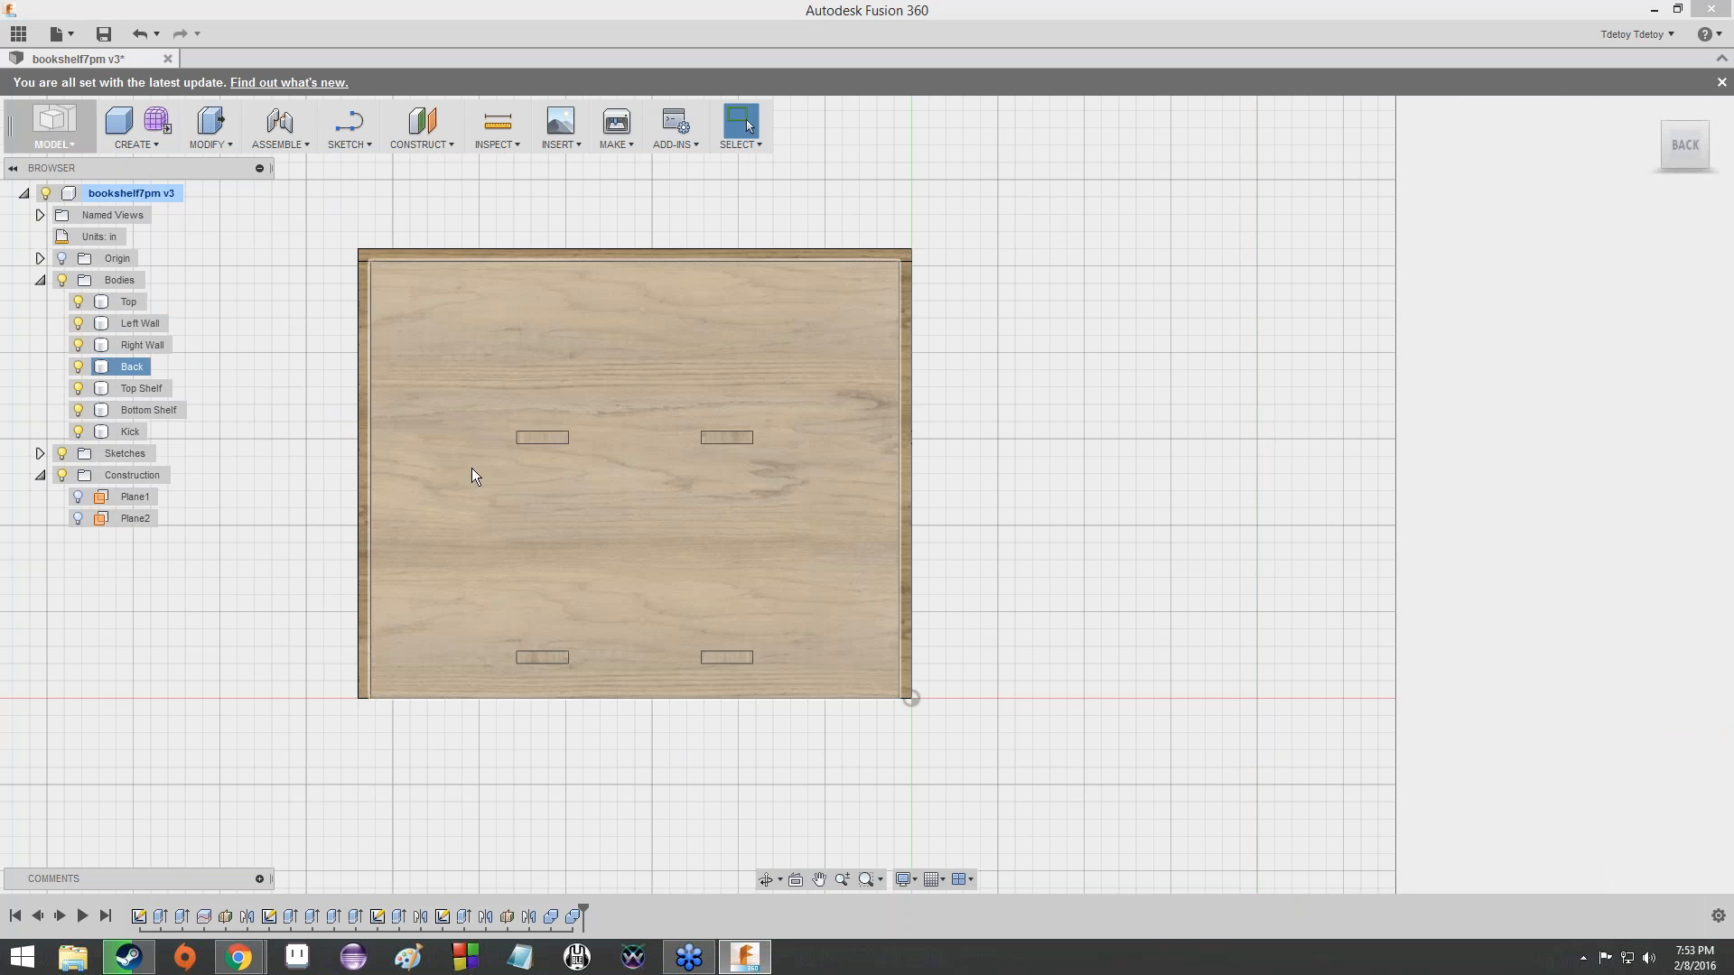
- Hide the Kick, both shelves, both walls and the Top, leaving only the Back body shown
{"action": "left_click", "coordinate": [78, 432]}
{"action": "left_click", "coordinate": [78, 410]}
{"action": "left_click", "coordinate": [78, 388]}
{"action": "left_click", "coordinate": [78, 345]}
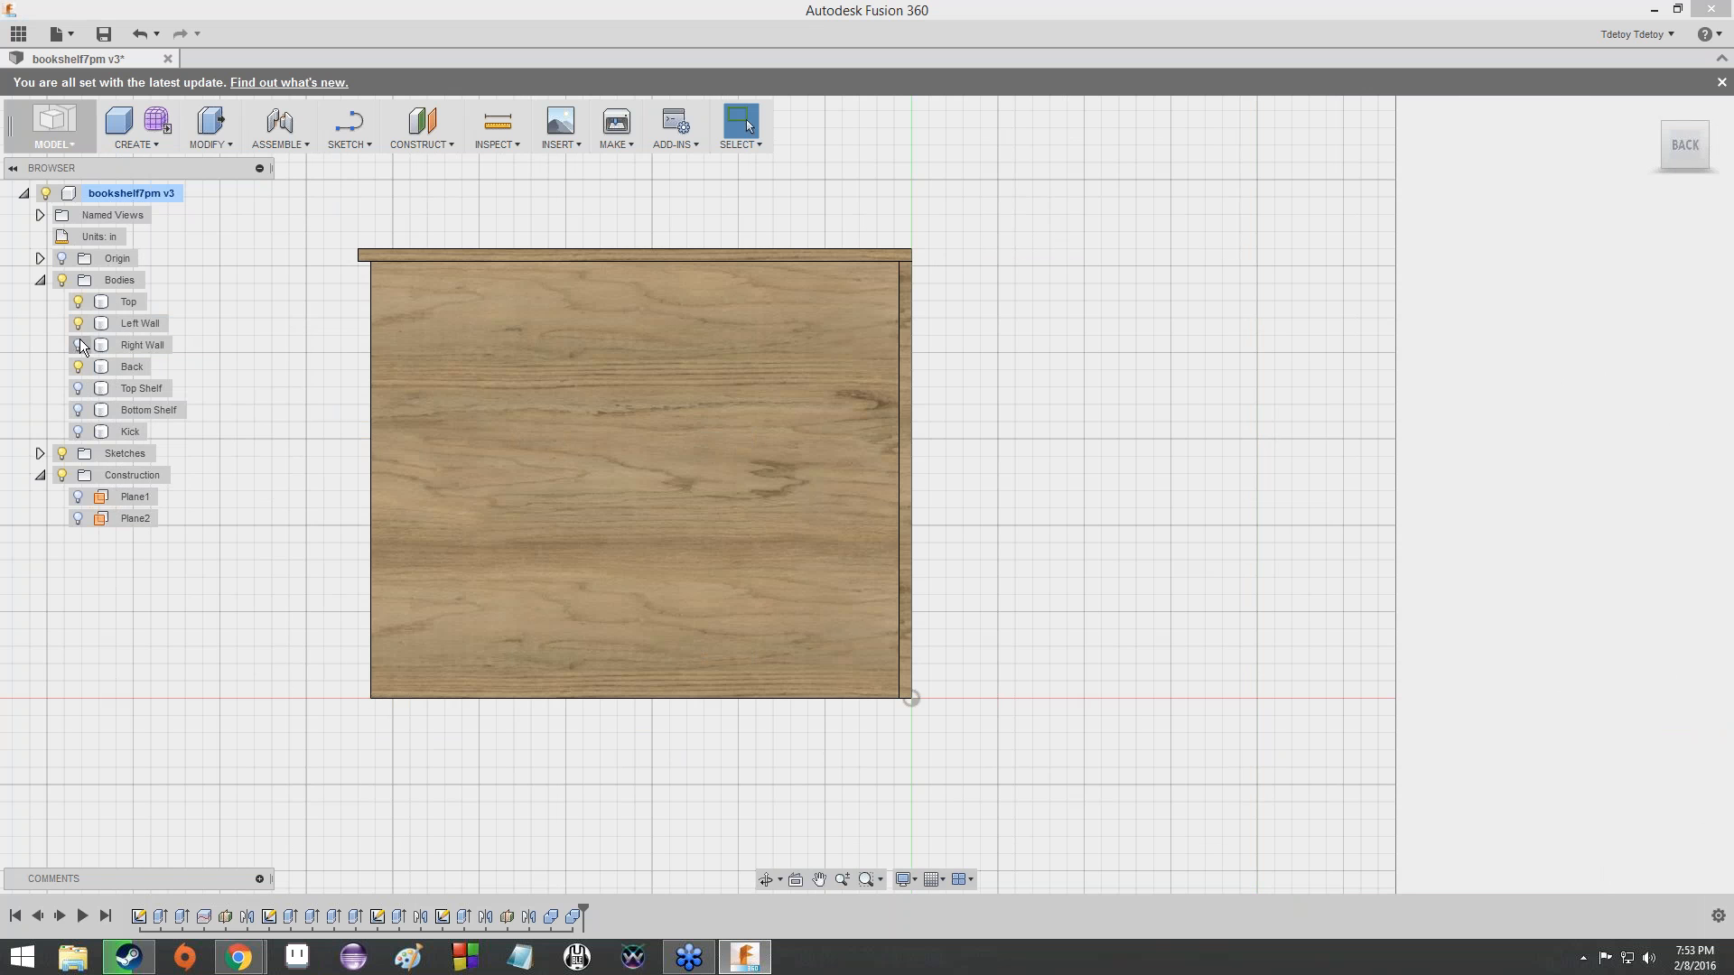
{"action": "left_click", "coordinate": [78, 323]}
{"action": "left_click", "coordinate": [77, 301]}
{"action": "left_click", "coordinate": [643, 409]}
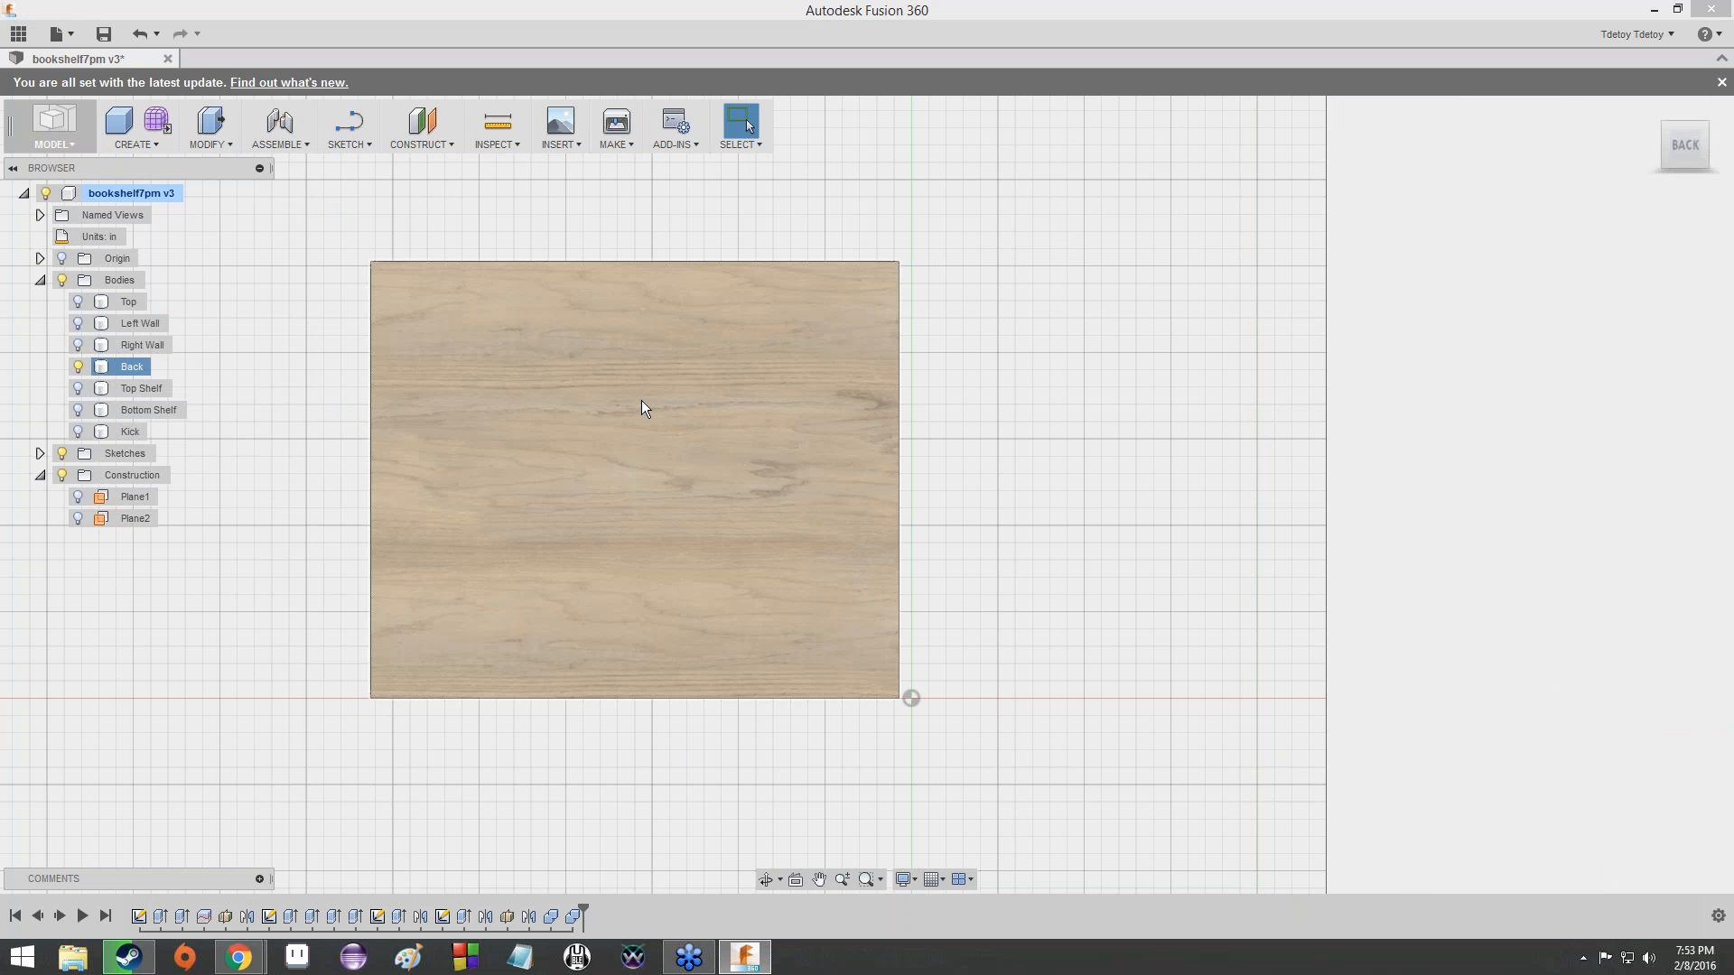
{"action": "left_click", "coordinate": [365, 224]}
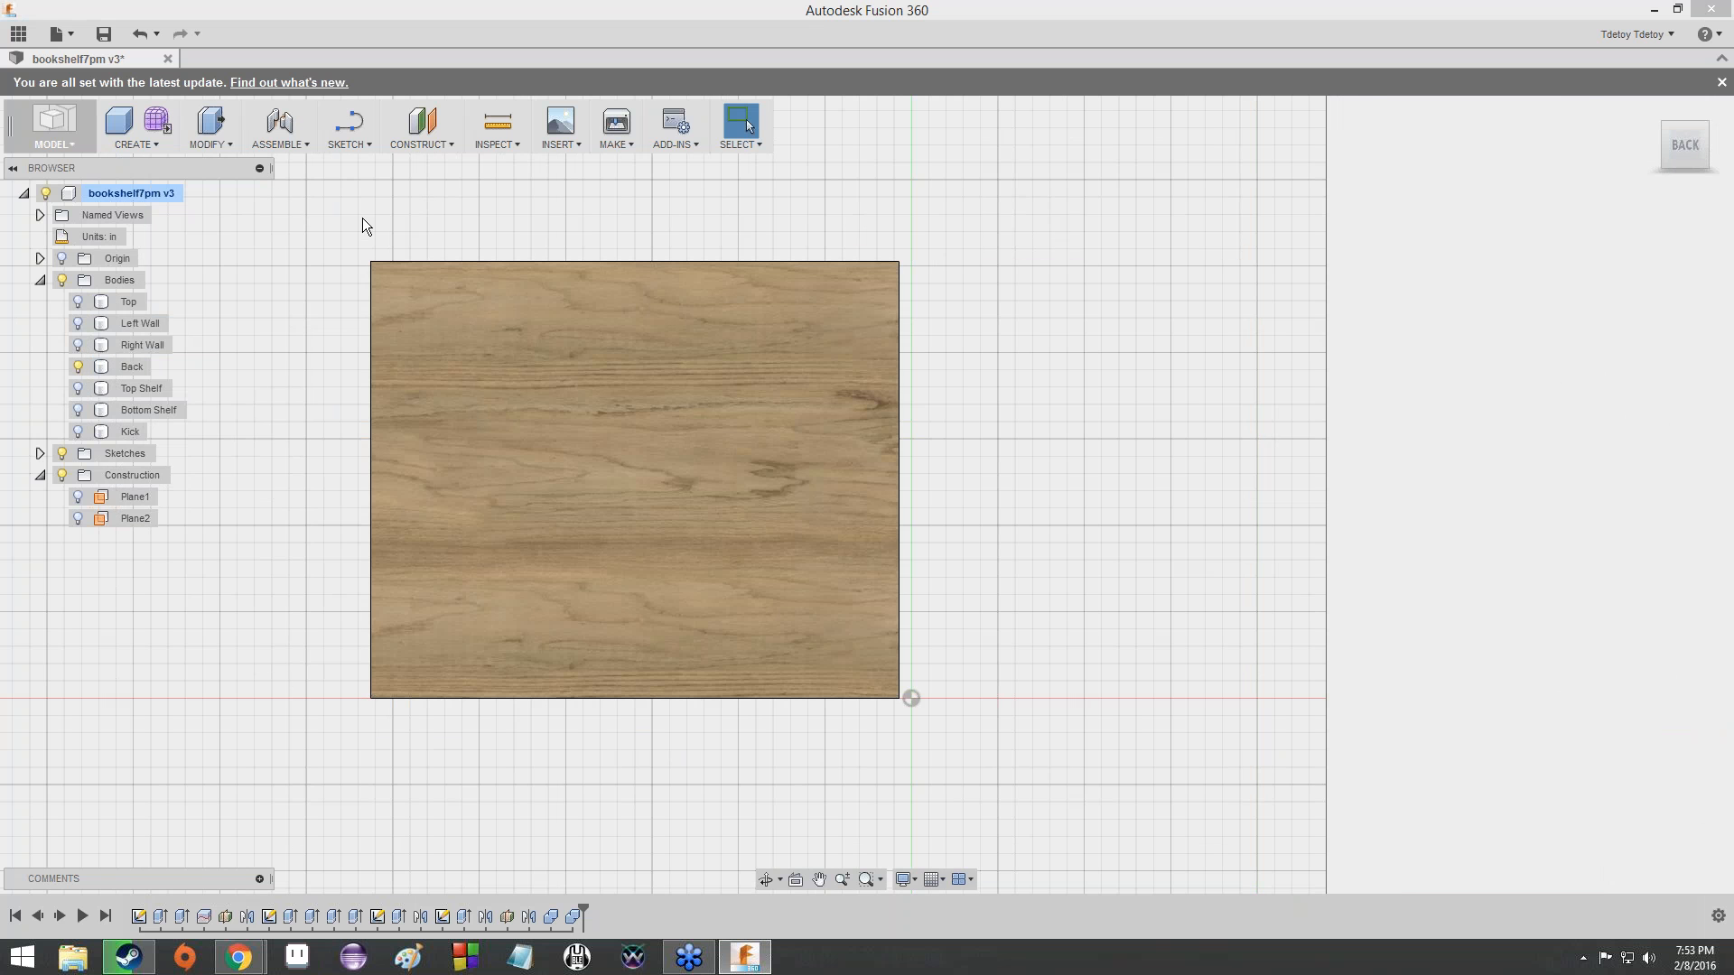
- Start a new sketch on the rear face of the Back panel
{"action": "left_click", "coordinate": [359, 146]}
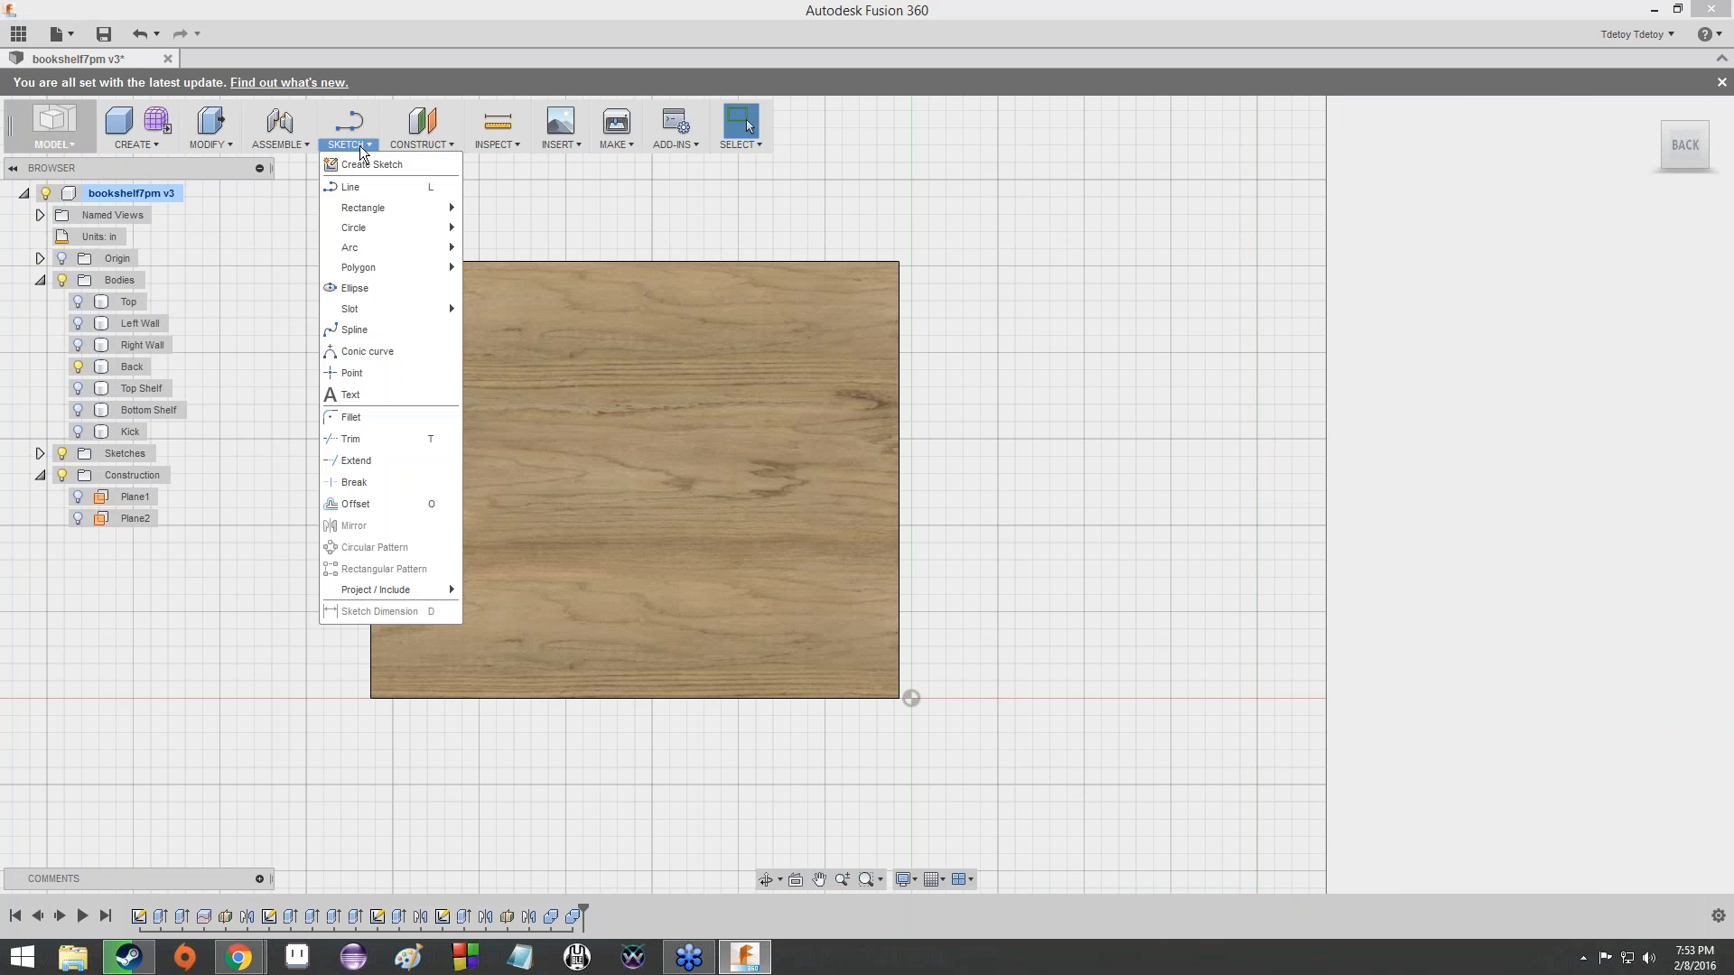
{"action": "left_click", "coordinate": [370, 164]}
{"action": "left_click", "coordinate": [668, 345]}
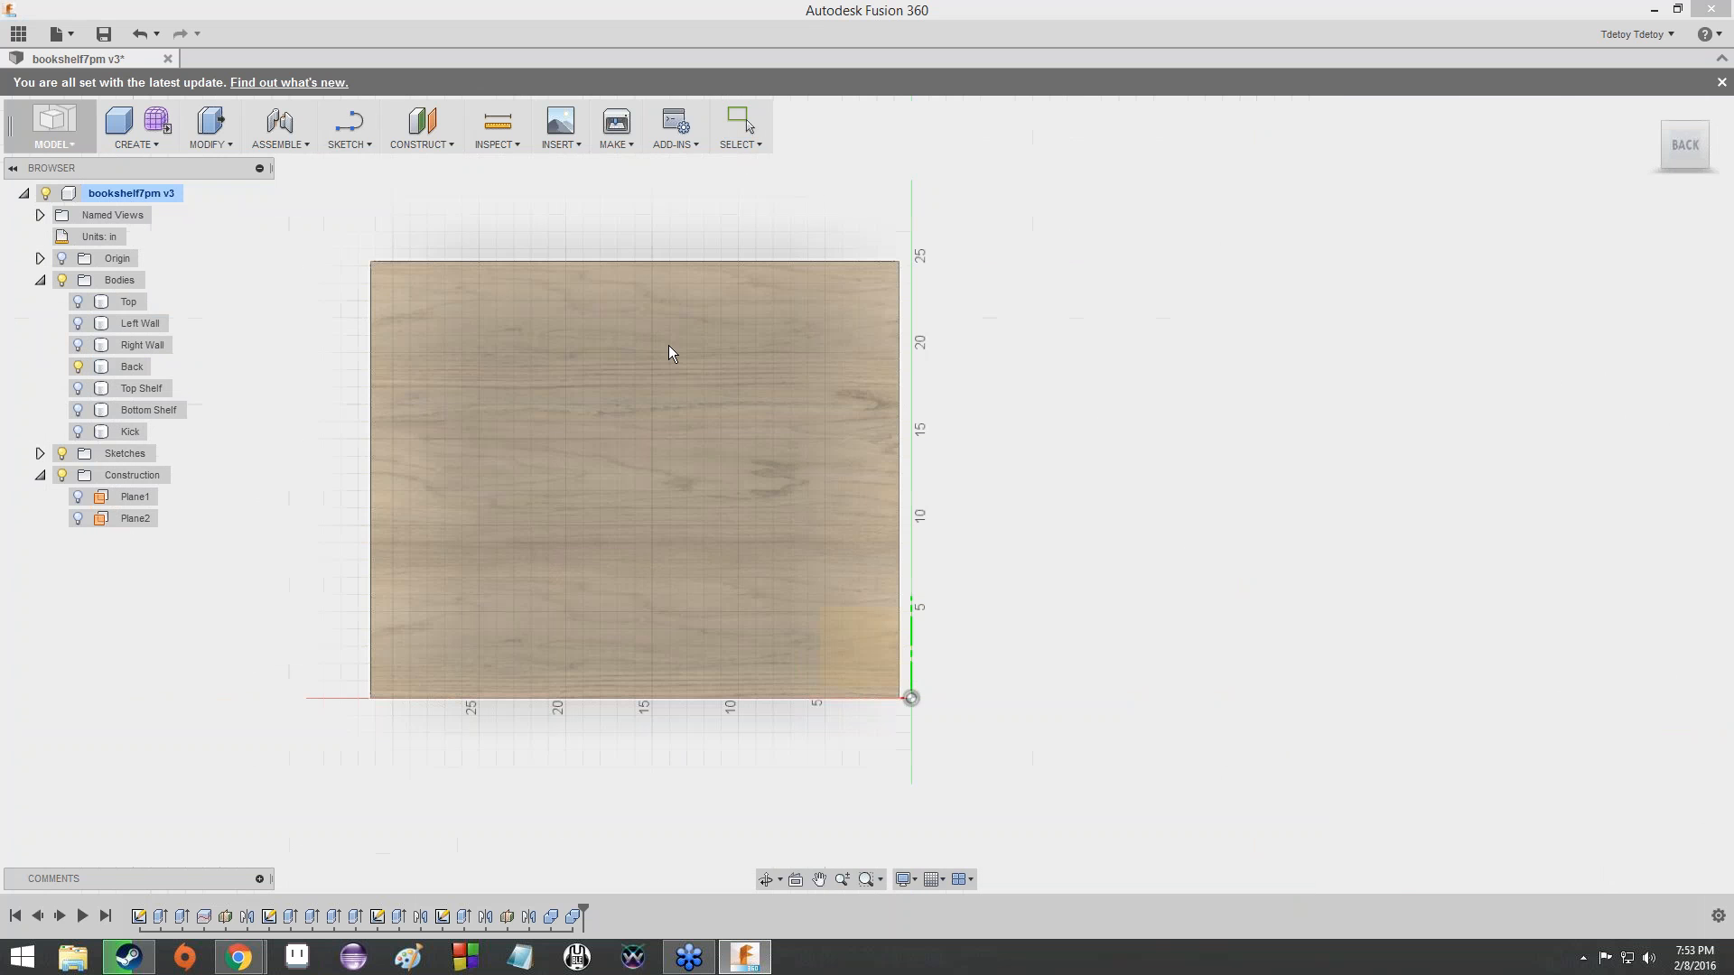
{"action": "left_click", "coordinate": [605, 467]}
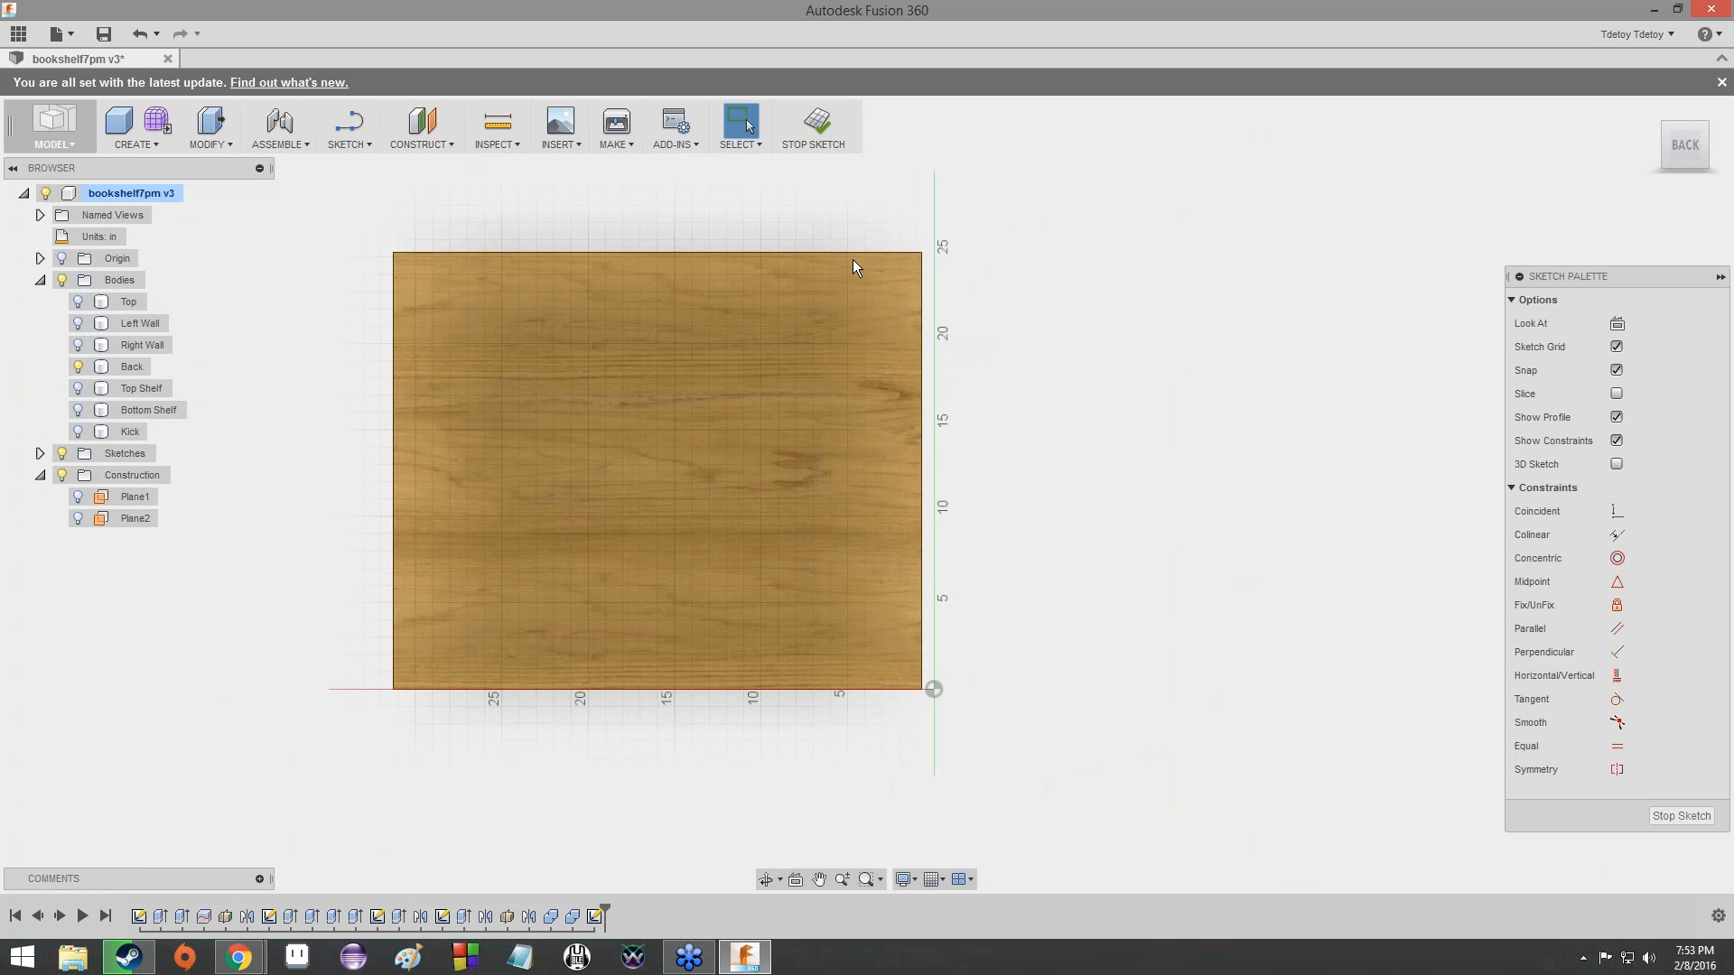
- Draw a tab rectangle about 3.9 by 0.7 in on the Back's top edge and two smaller ones outside the side edge nearest the origin
{"action": "left_click", "coordinate": [349, 143]}
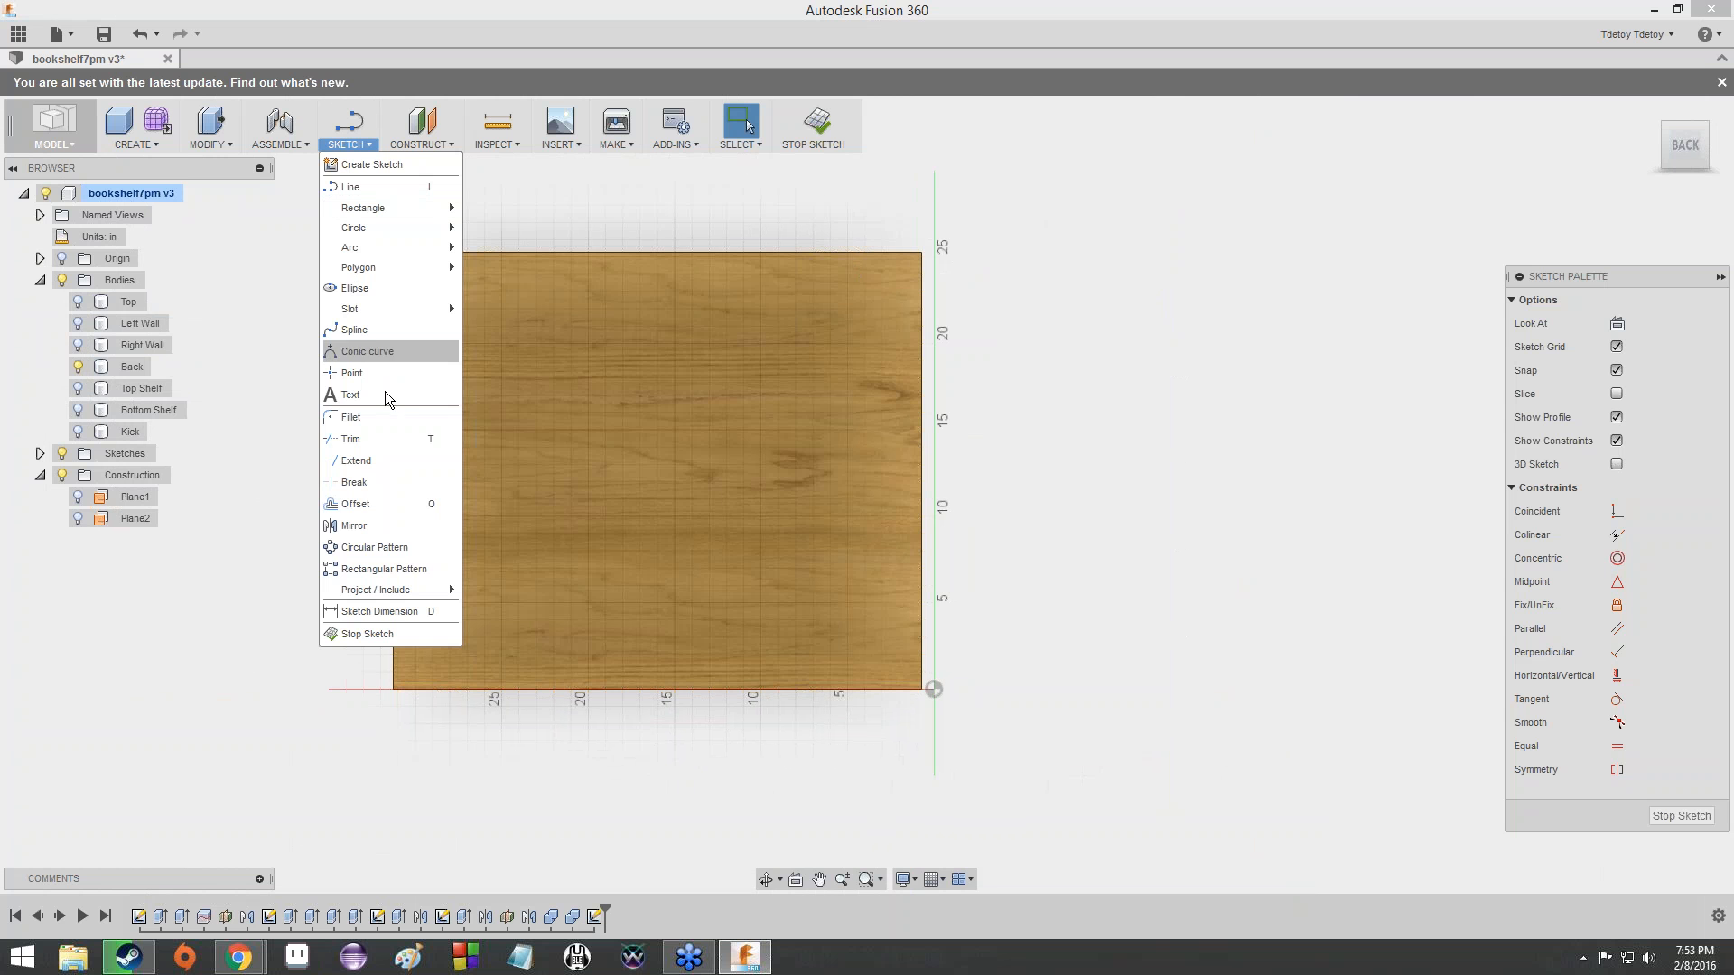
{"action": "left_click", "coordinate": [506, 209]}
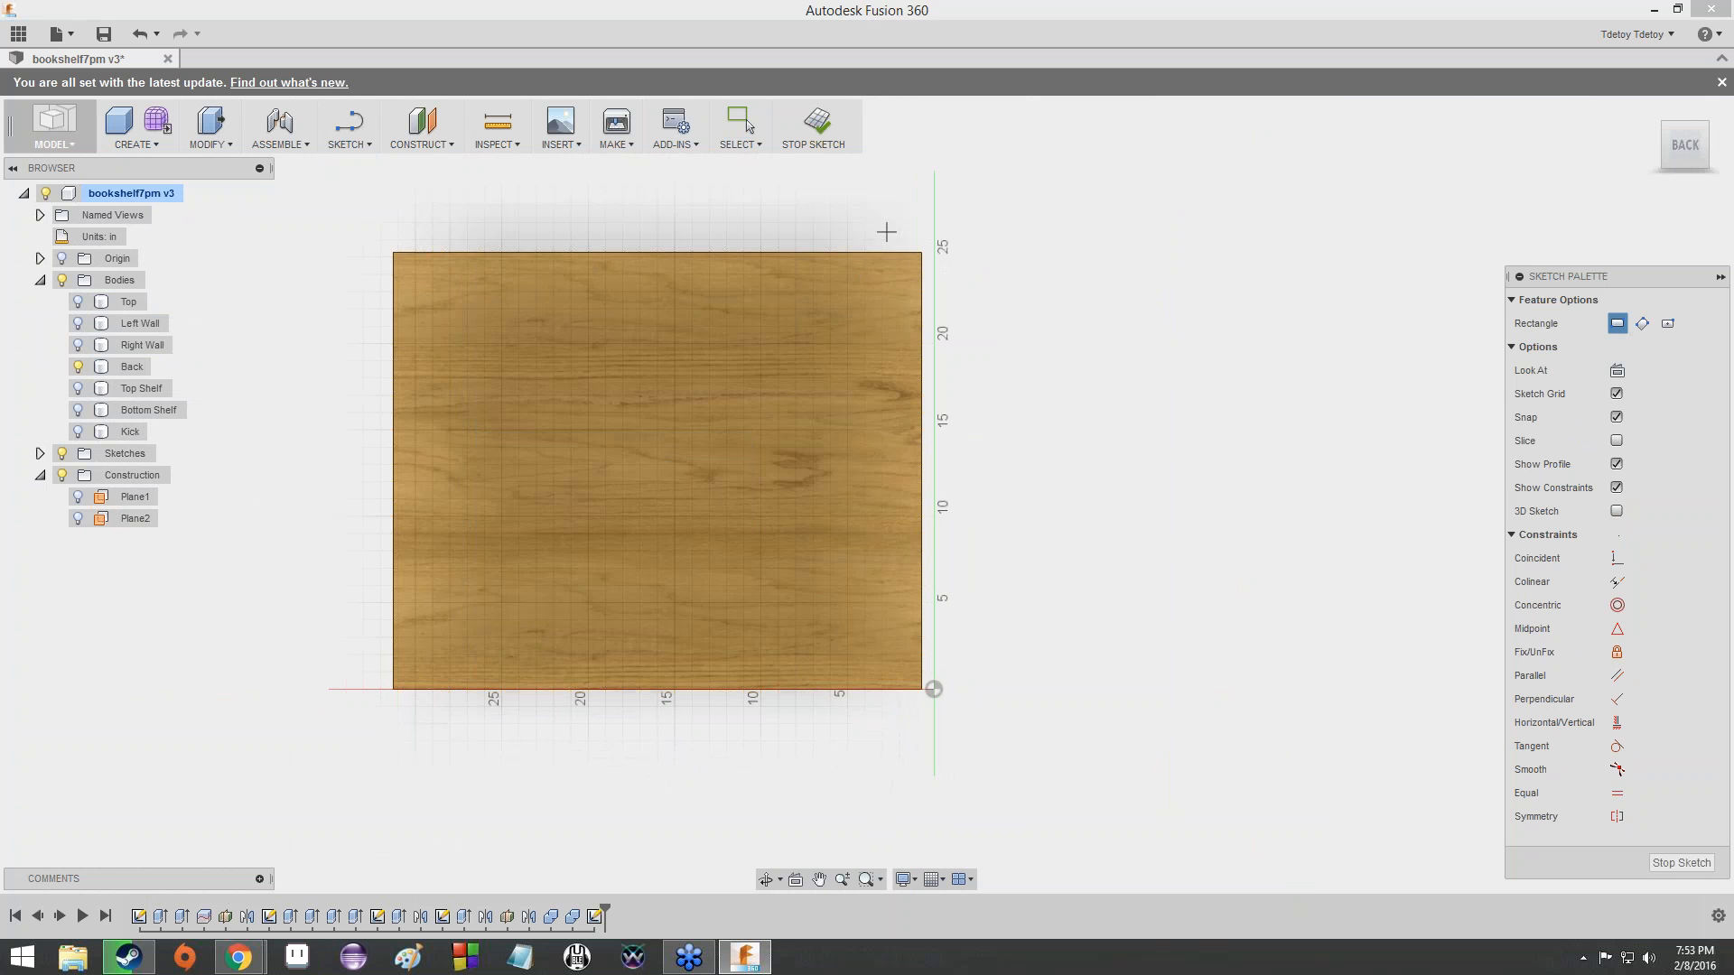
{"action": "left_click", "coordinate": [814, 253]}
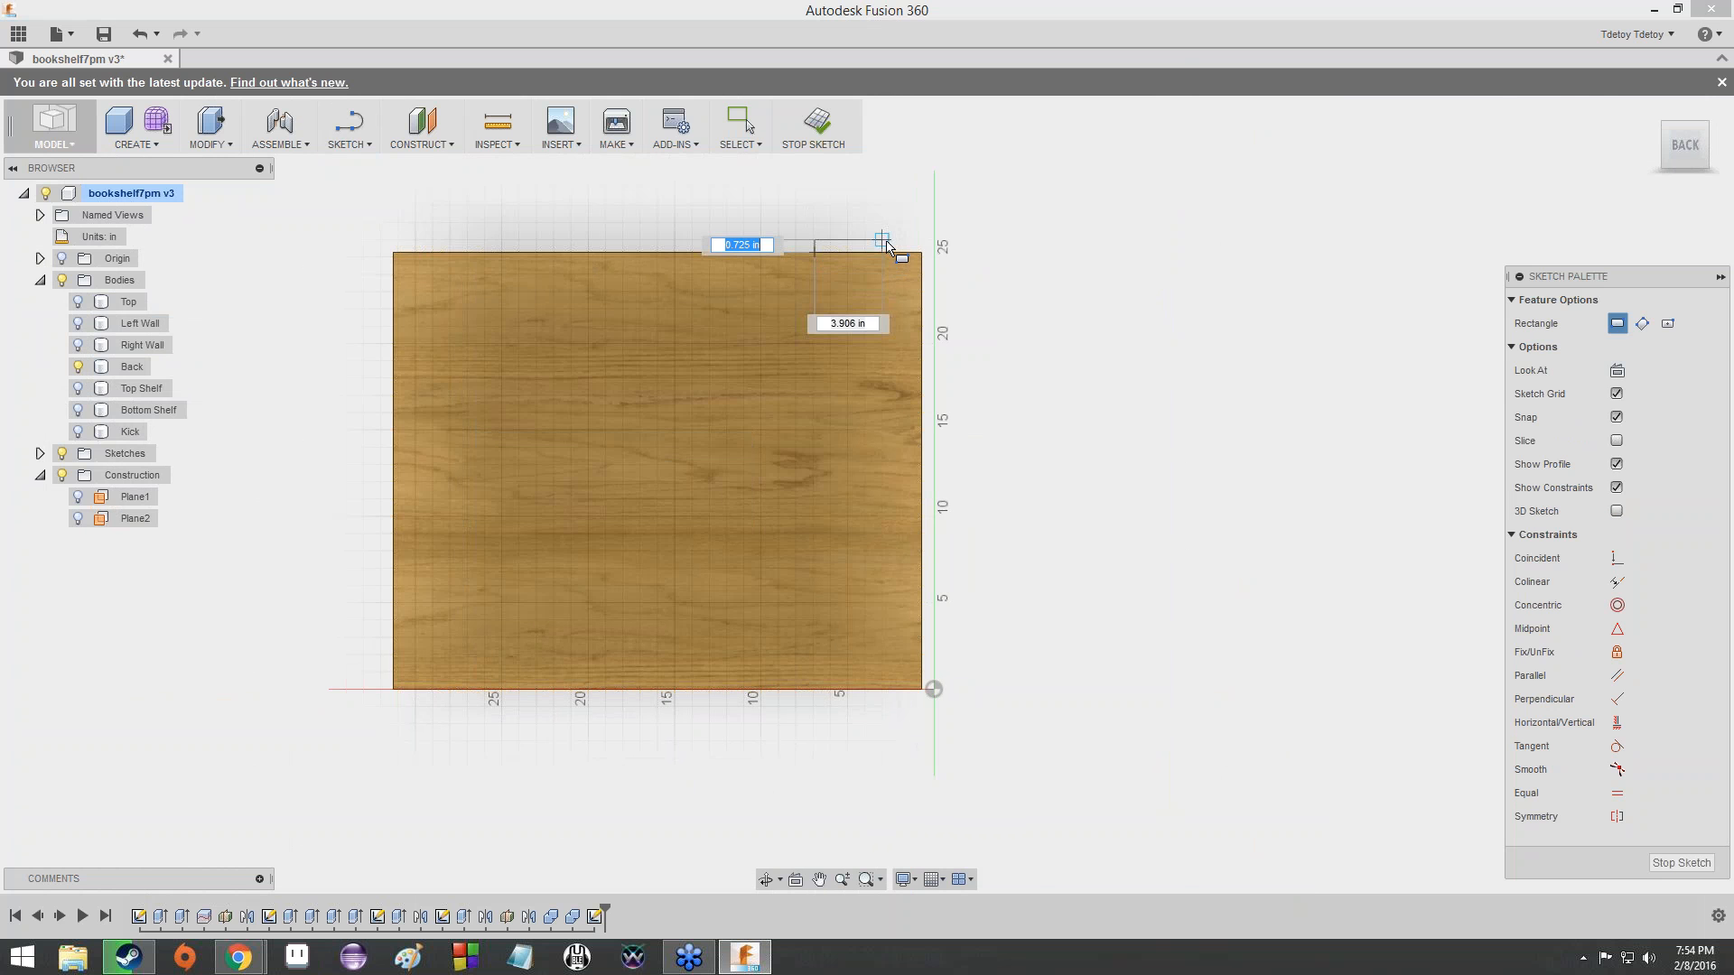
{"action": "left_click", "coordinate": [885, 243]}
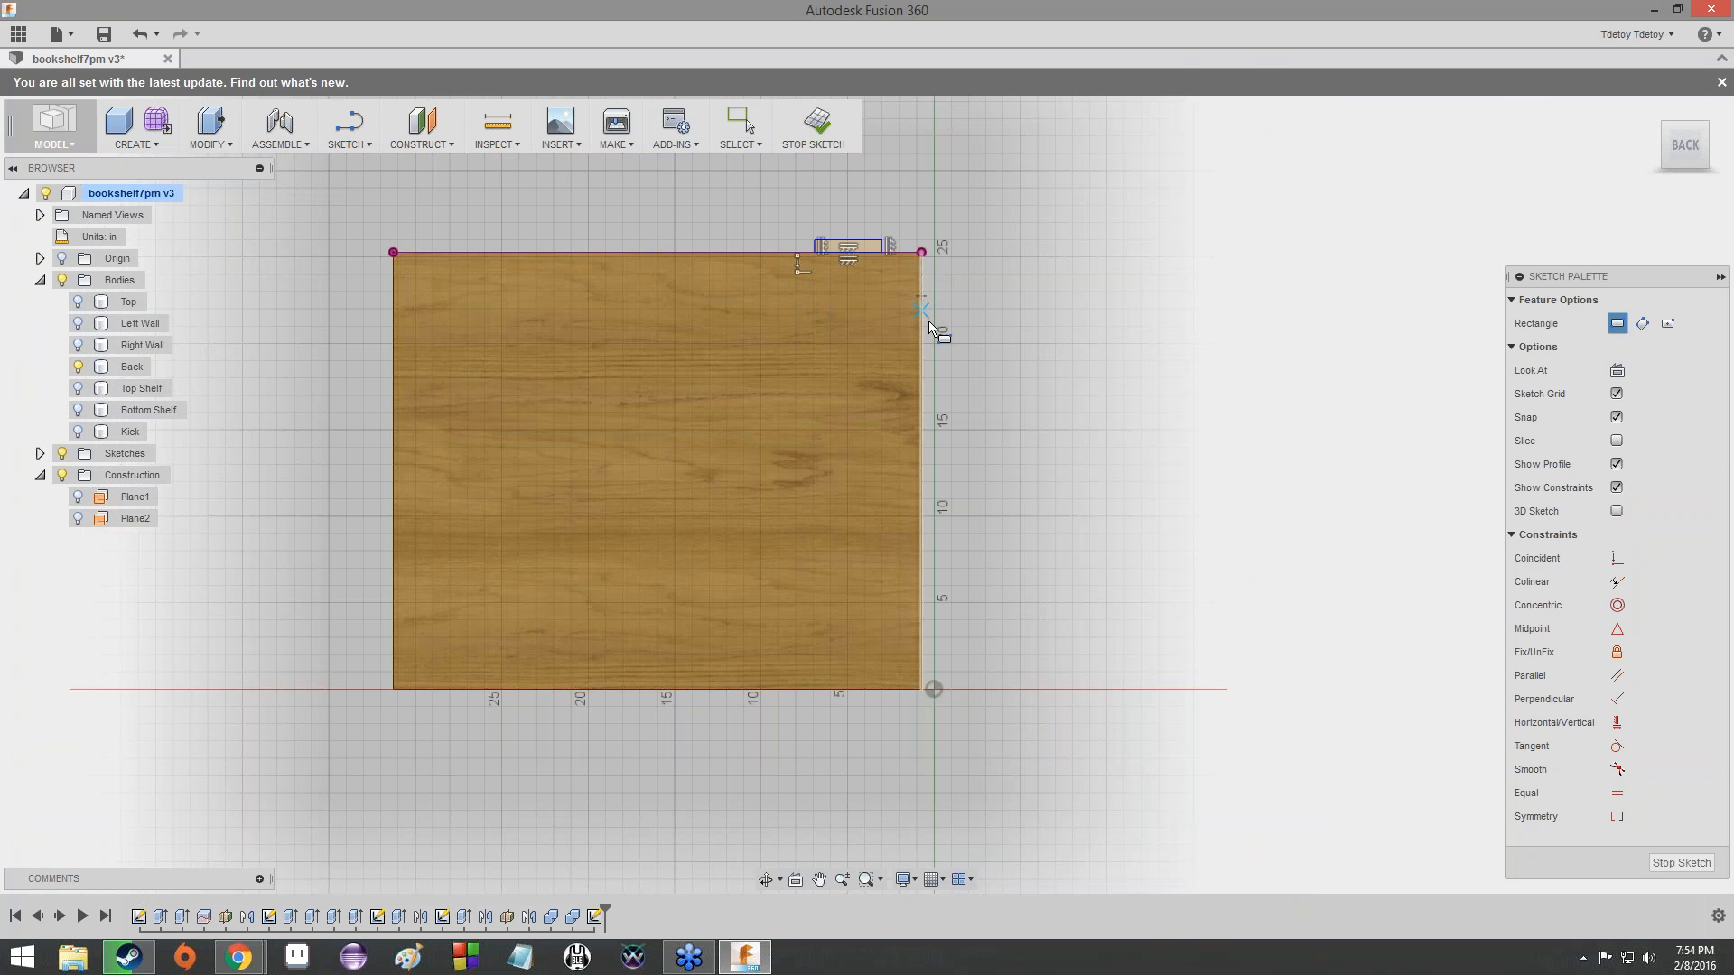
{"action": "left_click", "coordinate": [929, 322]}
{"action": "left_click", "coordinate": [939, 334]}
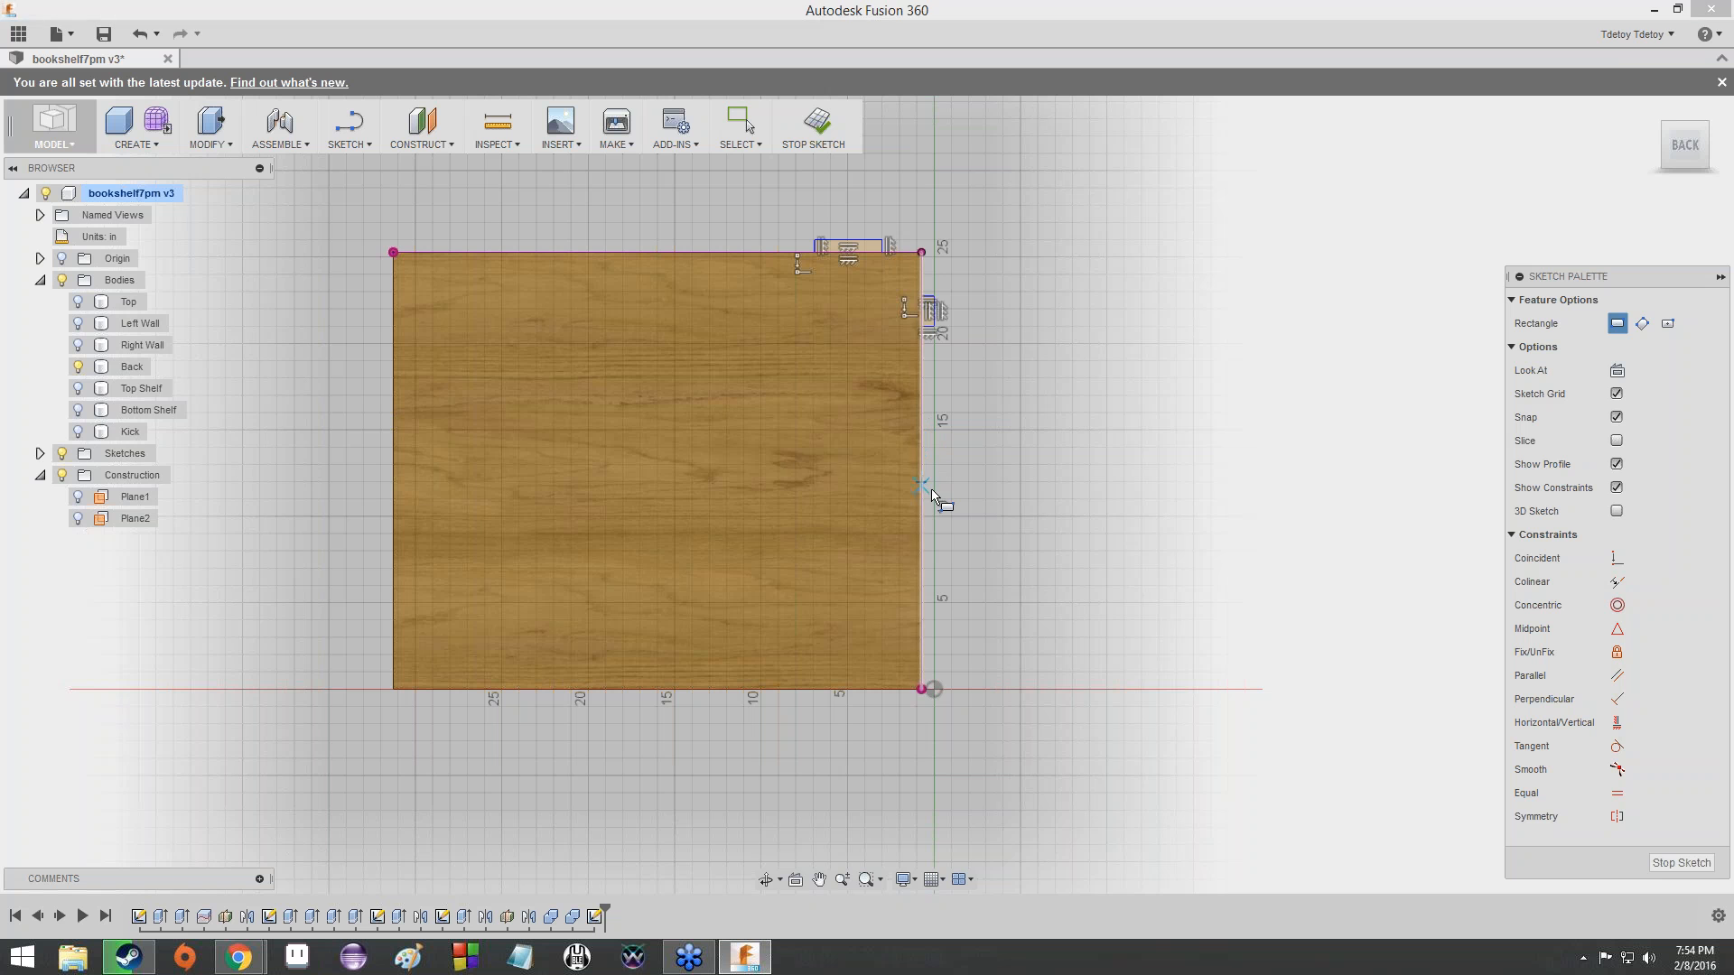
{"action": "left_click", "coordinate": [934, 578]}
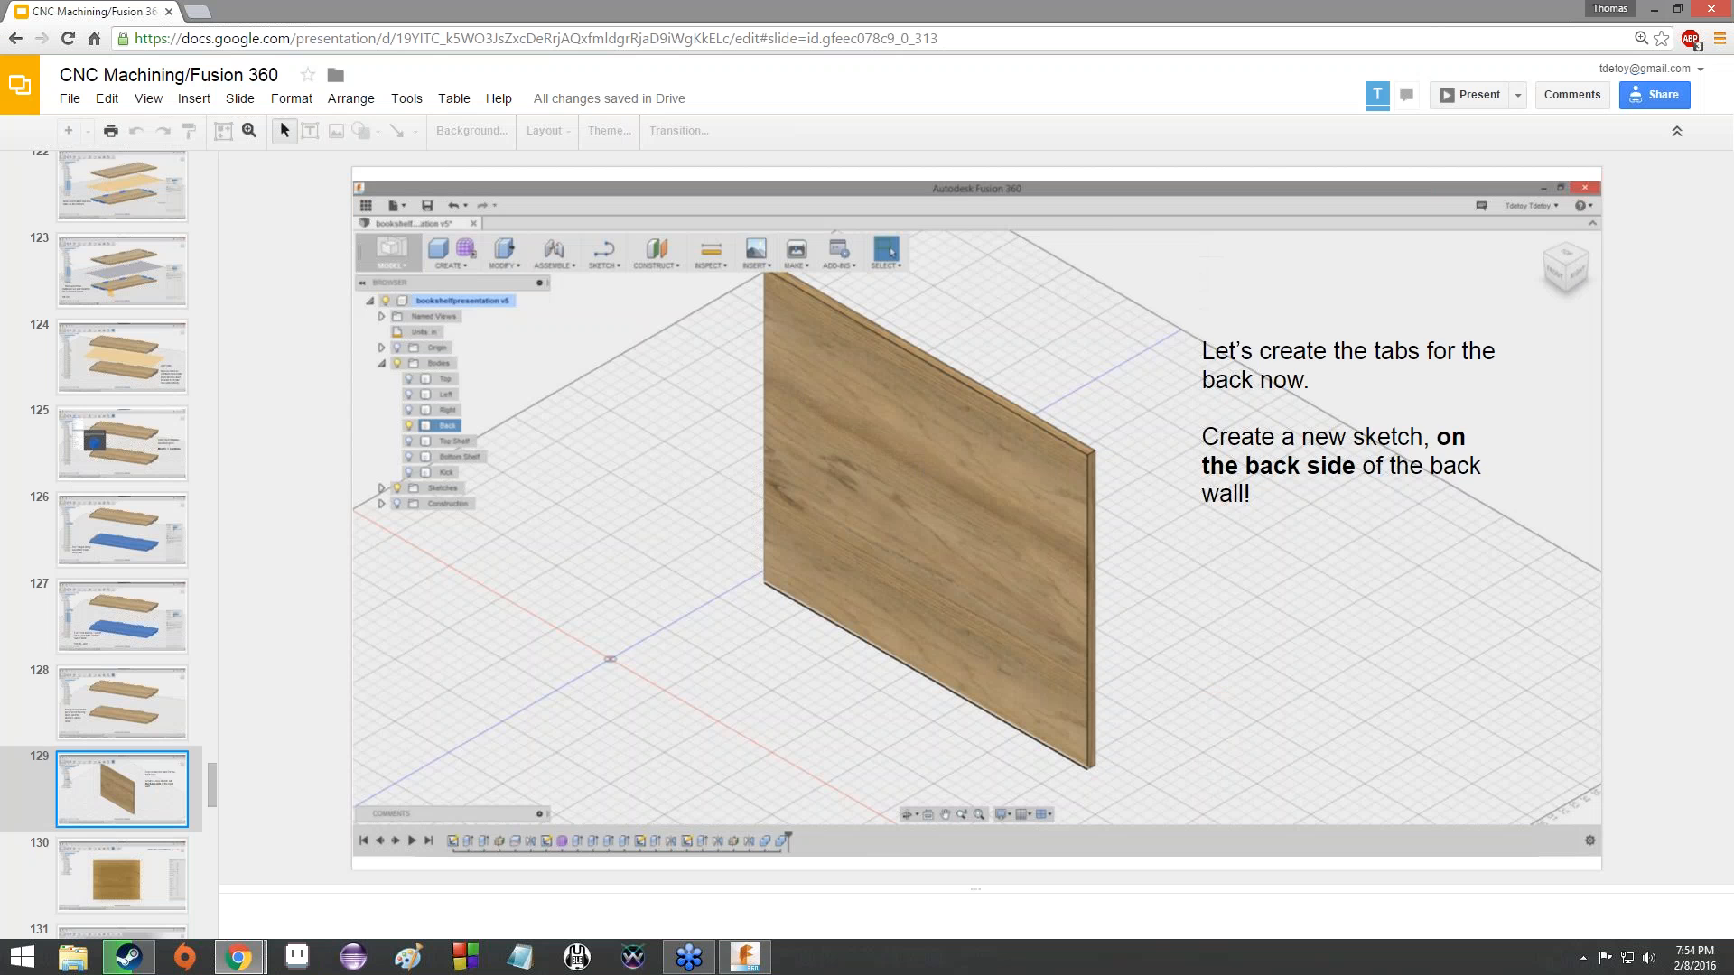
- Switch to the Chrome presentation, read ahead to slide 131 about the Back's tab rectangles, then return to Fusion 360 and leave the Rectangle command
{"action": "key", "text": "Down"}
{"action": "key", "text": "Down"}
{"action": "key", "text": "alt+Tab"}
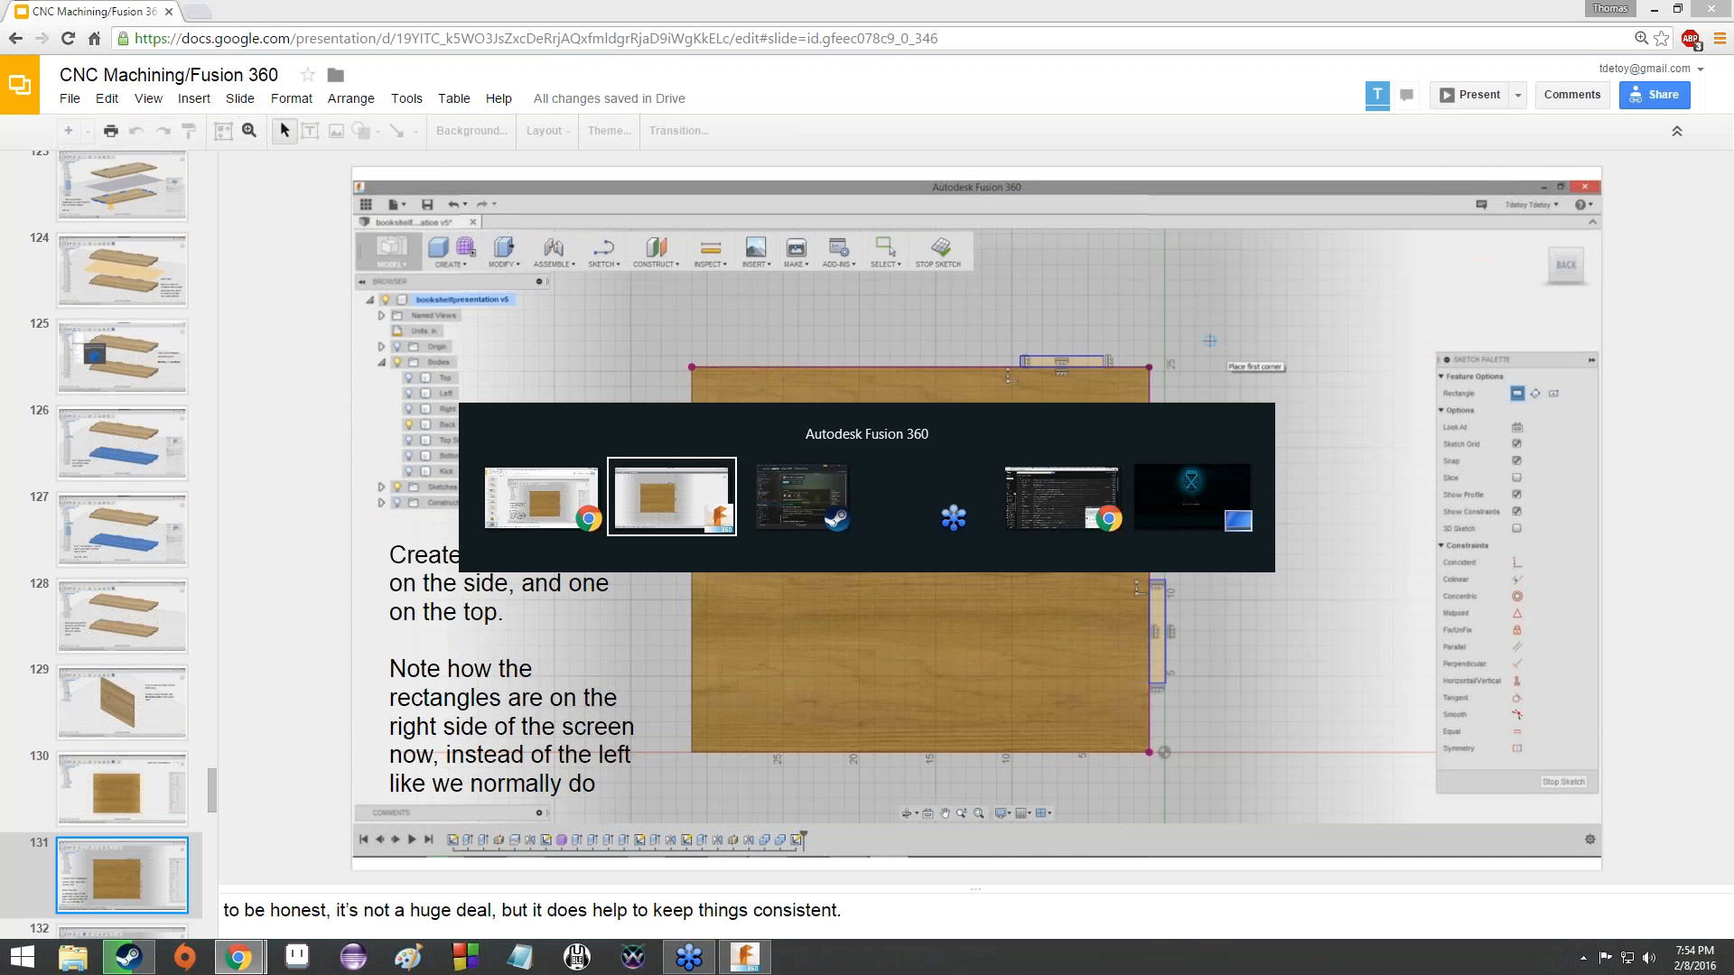
{"action": "scroll", "coordinate": [976, 488], "scroll_direction": "up", "scroll_amount": 2}
{"action": "scroll", "coordinate": [991, 468], "scroll_direction": "down", "scroll_amount": 4}
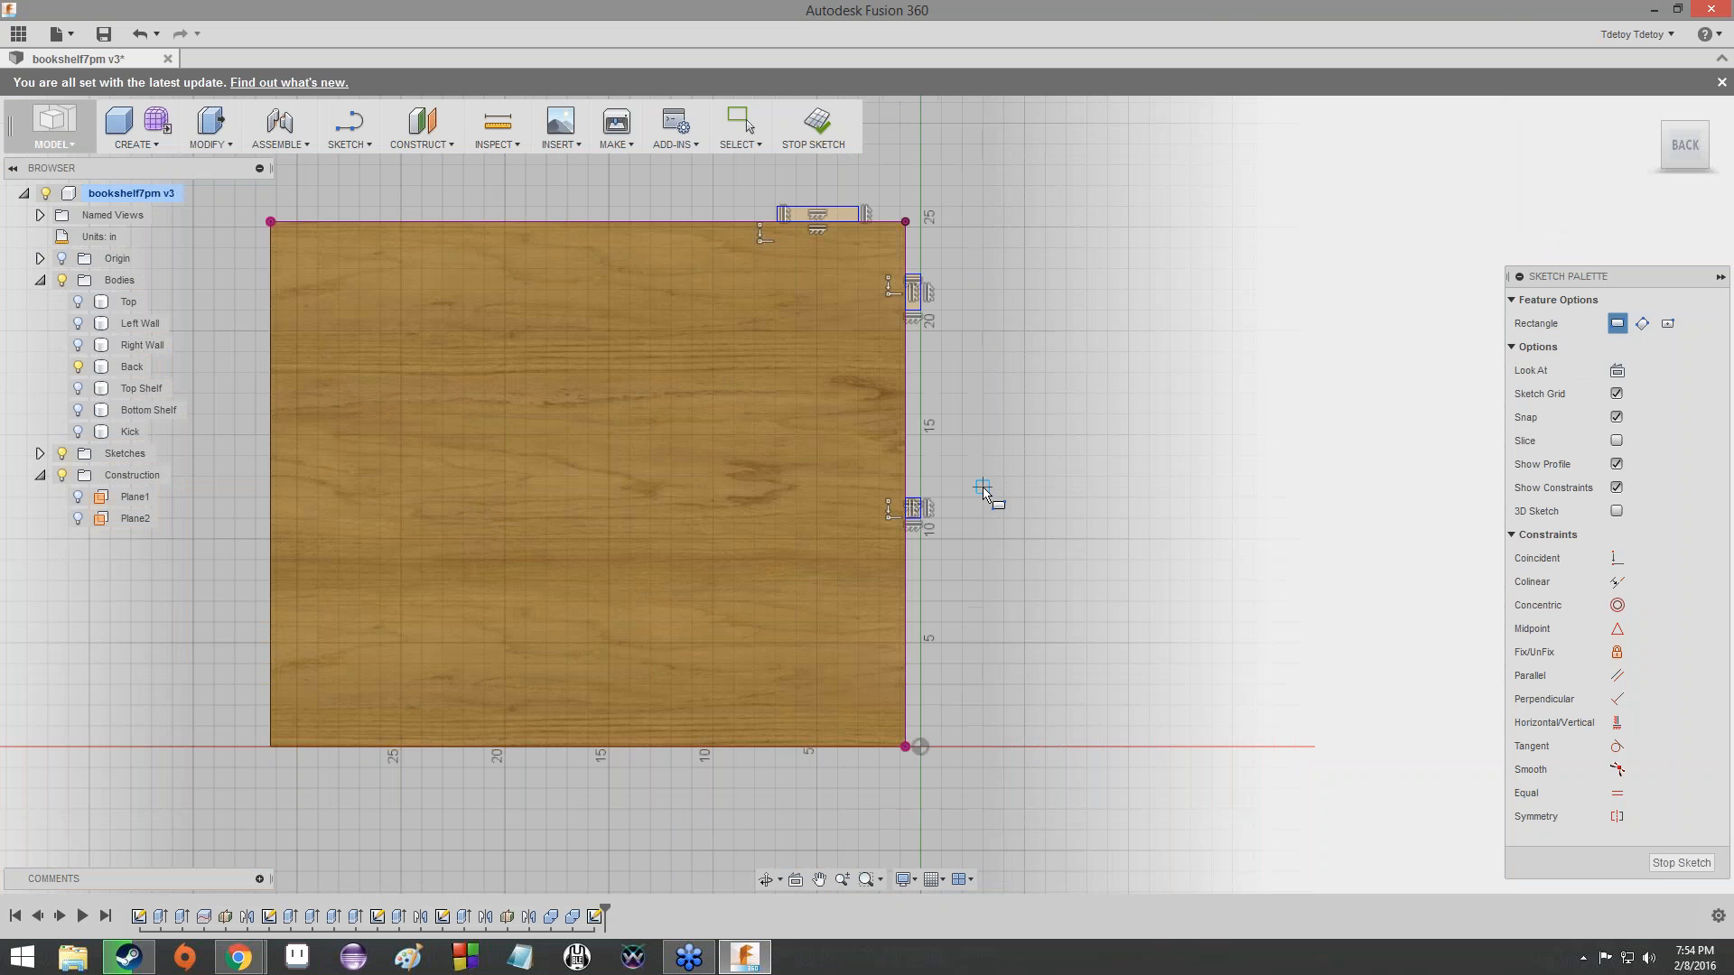
{"action": "key", "text": "Escape"}
- Examine the placement of the three tab rectangles along the Back panel's top and side edges
{"action": "scroll", "coordinate": [984, 441], "scroll_direction": "up", "scroll_amount": 4}
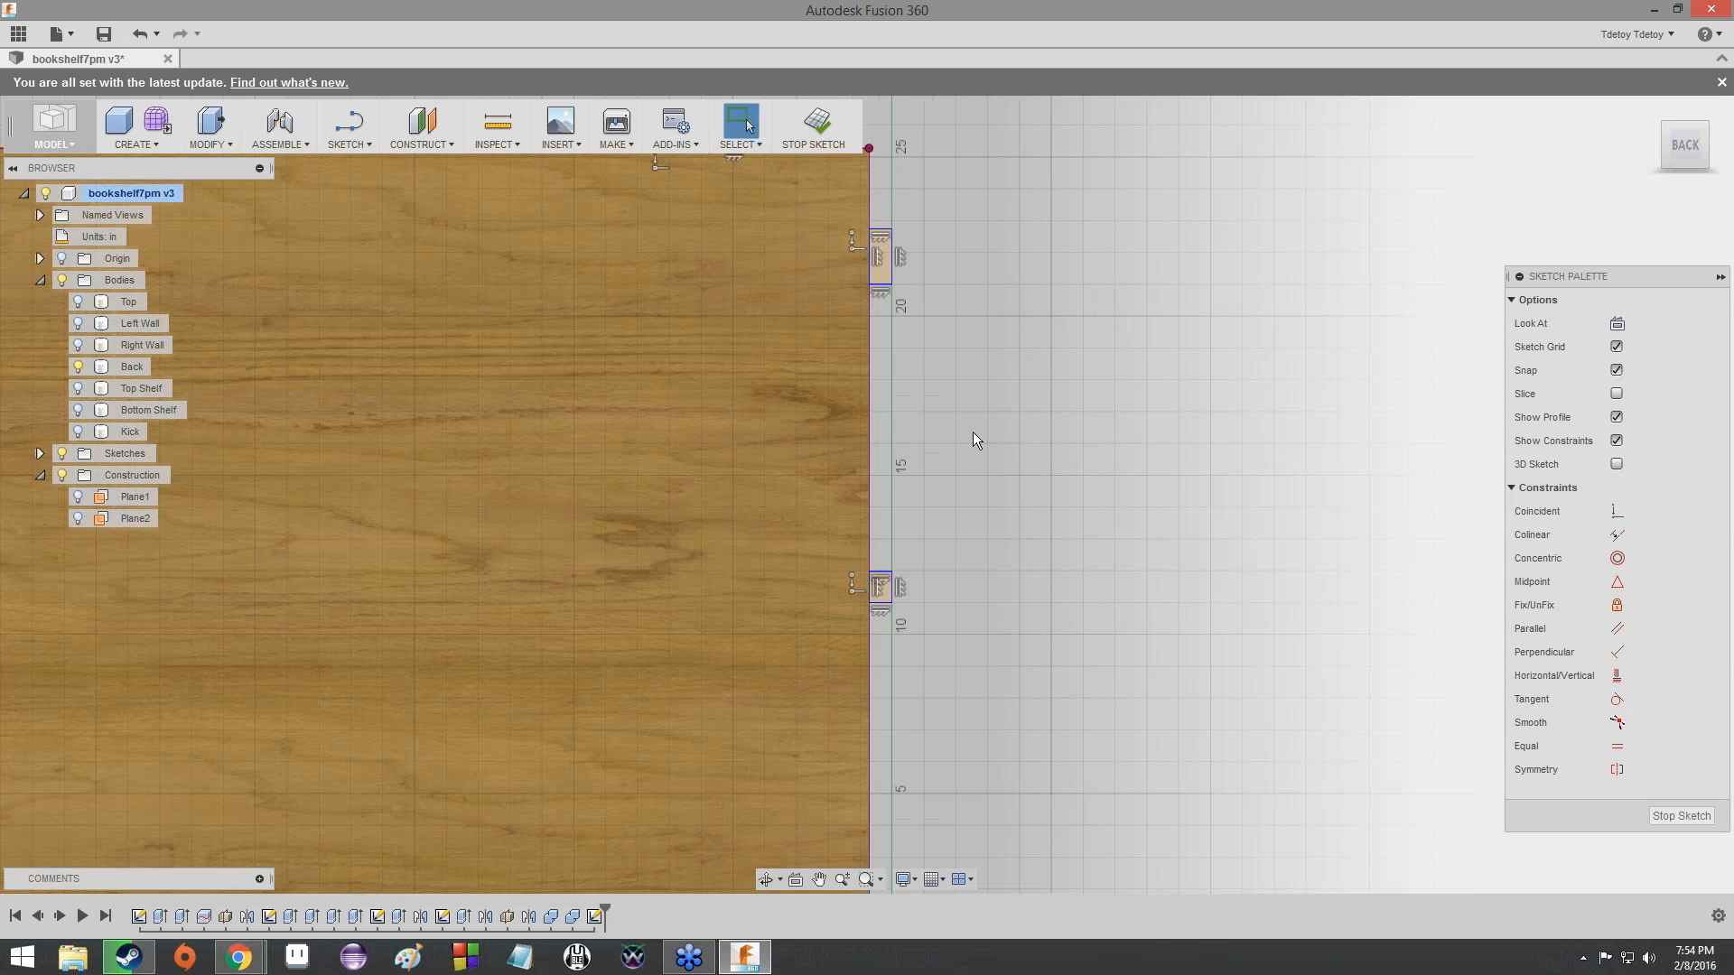
{"action": "scroll", "coordinate": [973, 432], "scroll_direction": "down", "scroll_amount": 2}
{"action": "scroll", "coordinate": [971, 428], "scroll_direction": "down", "scroll_amount": 2}
{"action": "scroll", "coordinate": [907, 508], "scroll_direction": "up", "scroll_amount": 4}
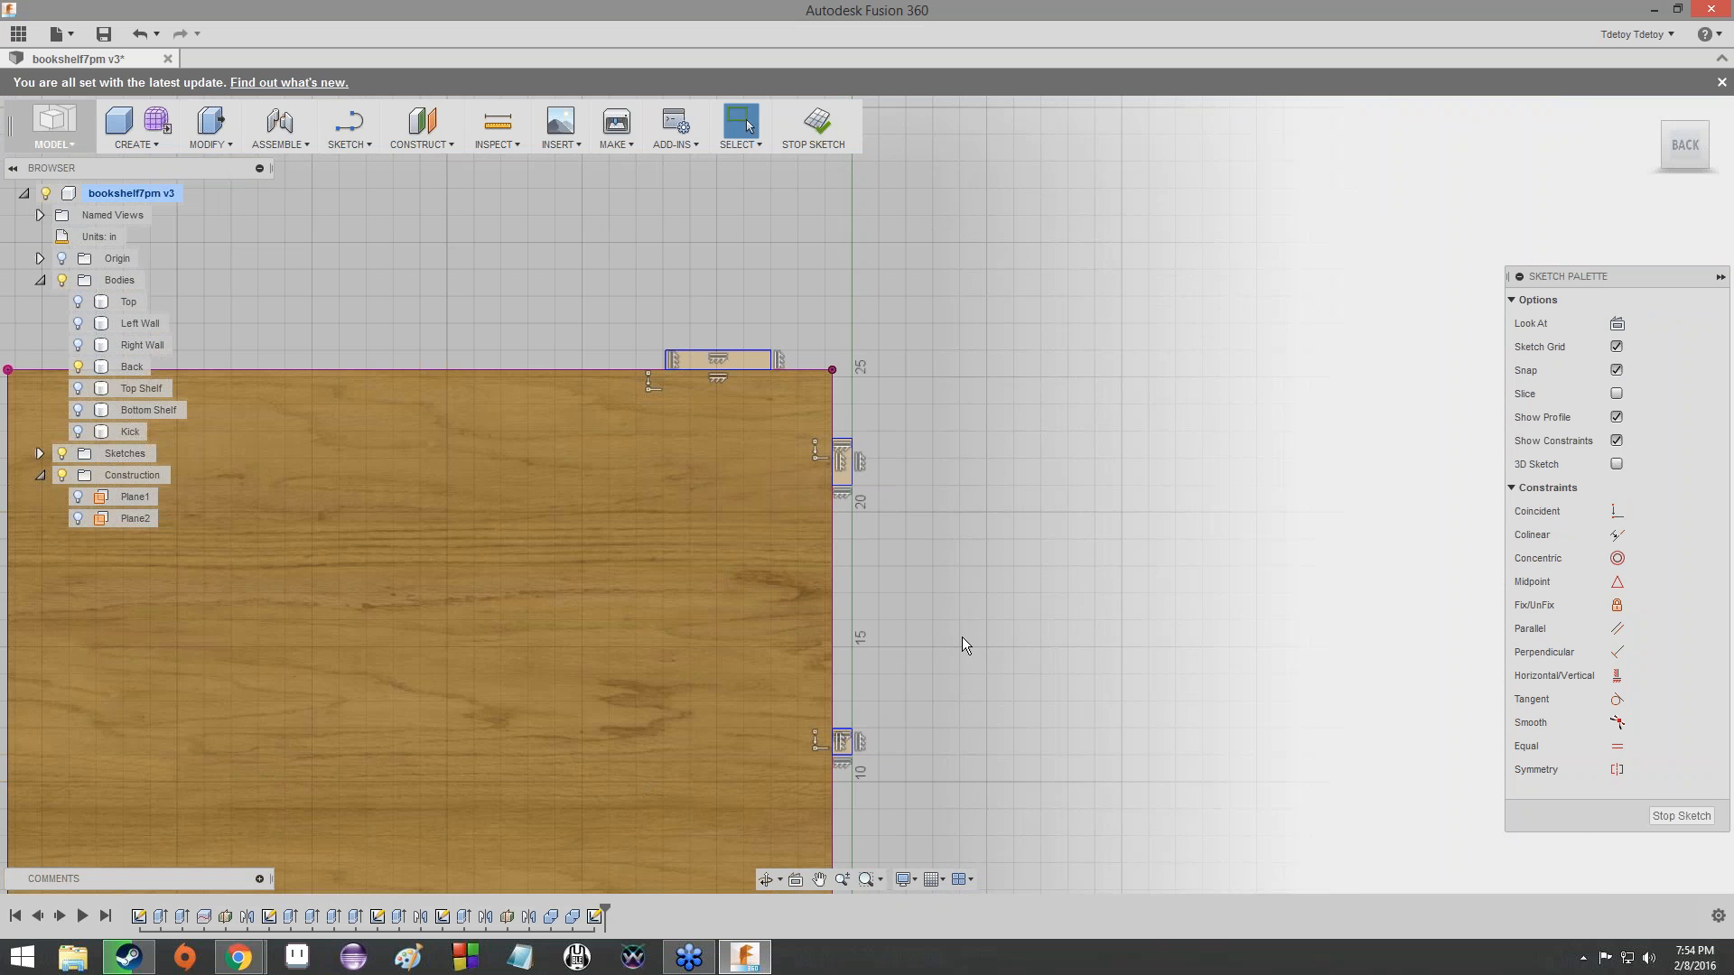
{"action": "scroll", "coordinate": [992, 533], "scroll_direction": "down", "scroll_amount": 1}
{"action": "middle_click_drag", "start_coordinate": [992, 533], "coordinate": [990, 302]}
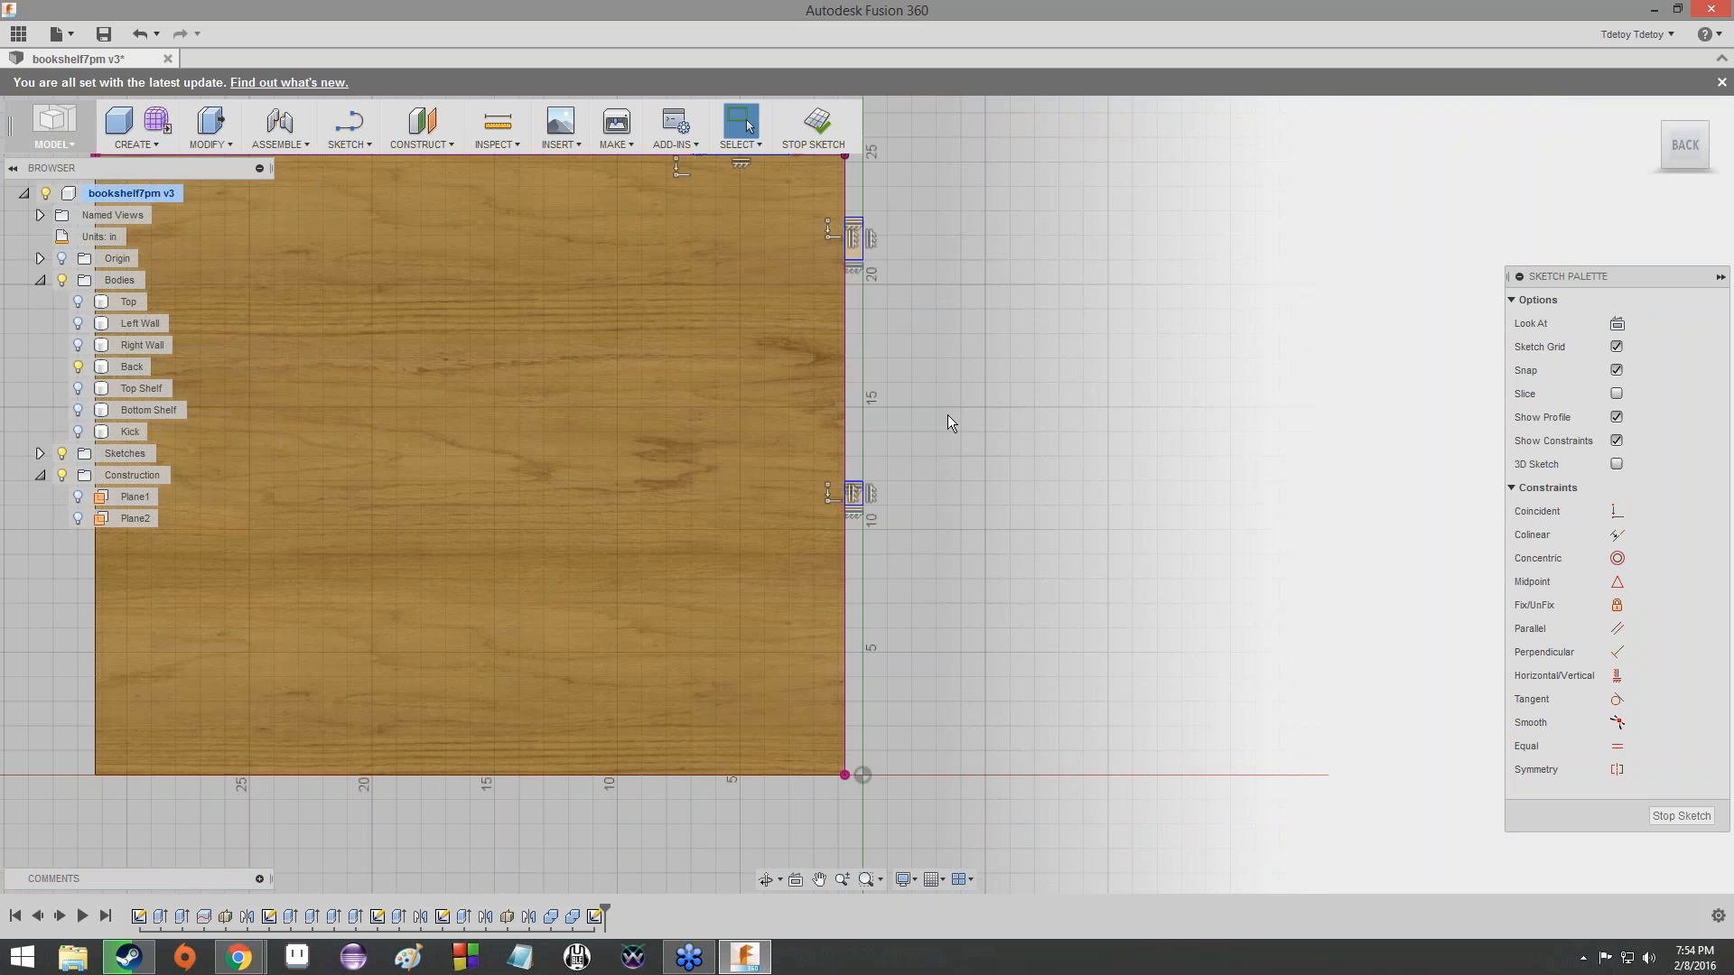
{"action": "scroll", "coordinate": [946, 415], "scroll_direction": "up", "scroll_amount": 2}
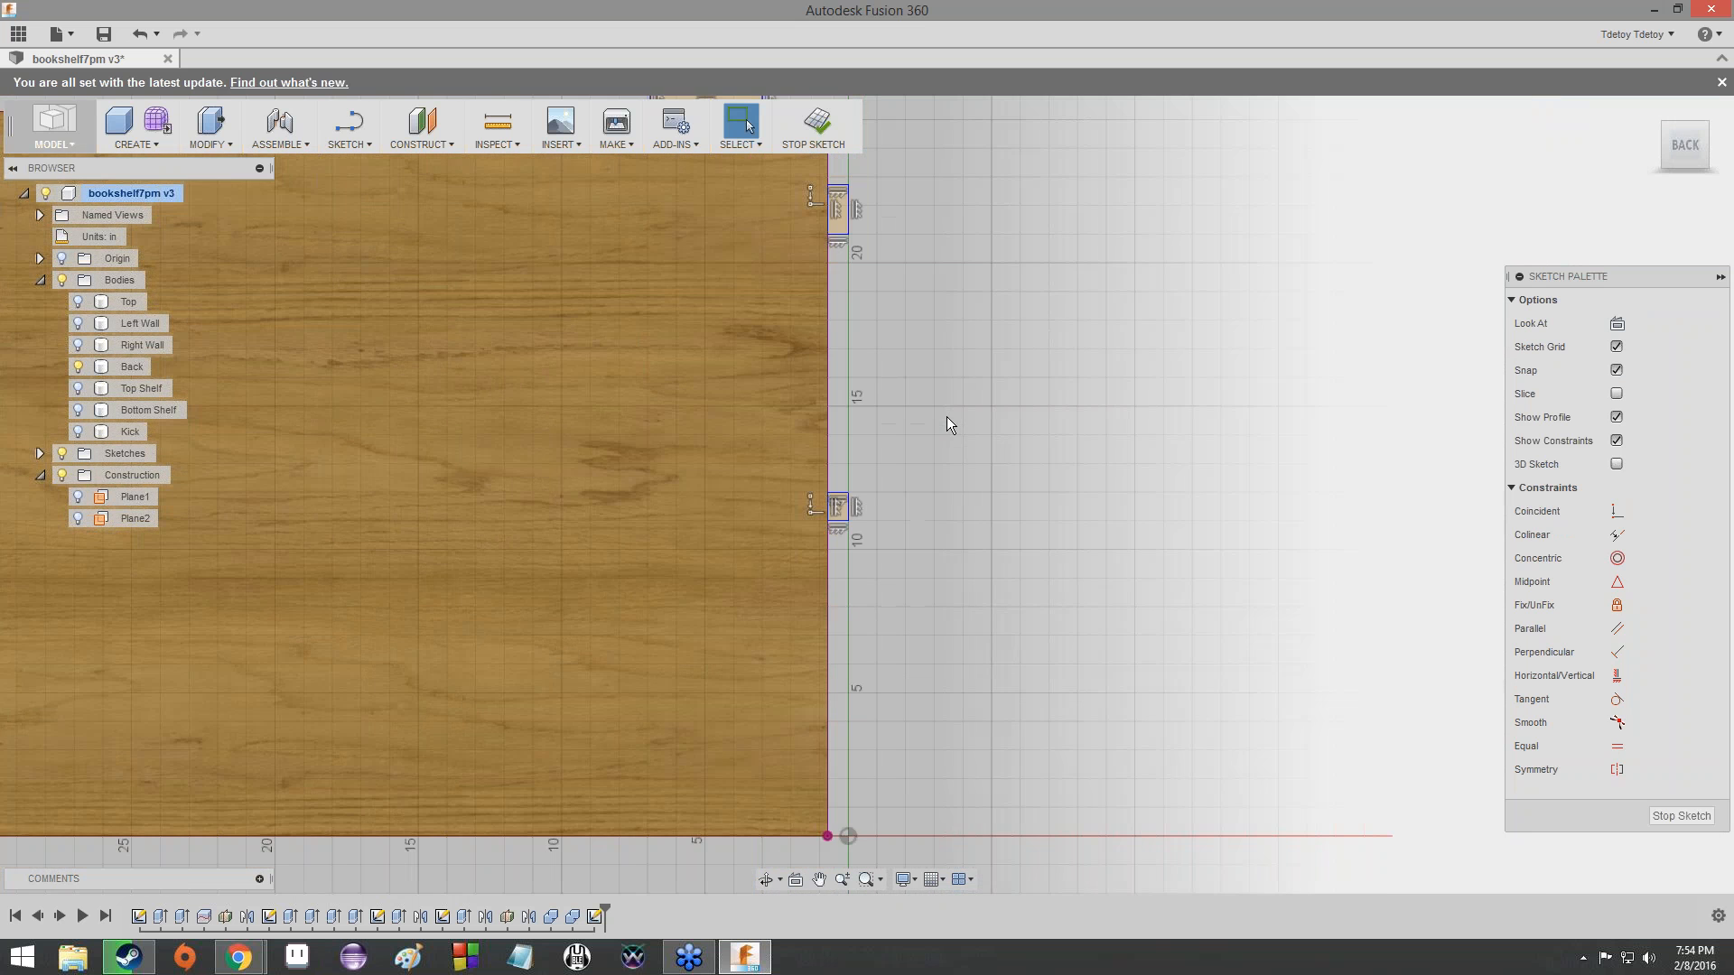
{"action": "scroll", "coordinate": [947, 416], "scroll_direction": "down", "scroll_amount": 3}
{"action": "scroll", "coordinate": [946, 415], "scroll_direction": "up", "scroll_amount": 2}
{"action": "scroll", "coordinate": [925, 594], "scroll_direction": "down", "scroll_amount": 3}
- Switch to the Chrome presentation, read slide 132 about the tabs' midpoint construction lines, and return to Fusion 360
{"action": "key", "text": "alt+Tab"}
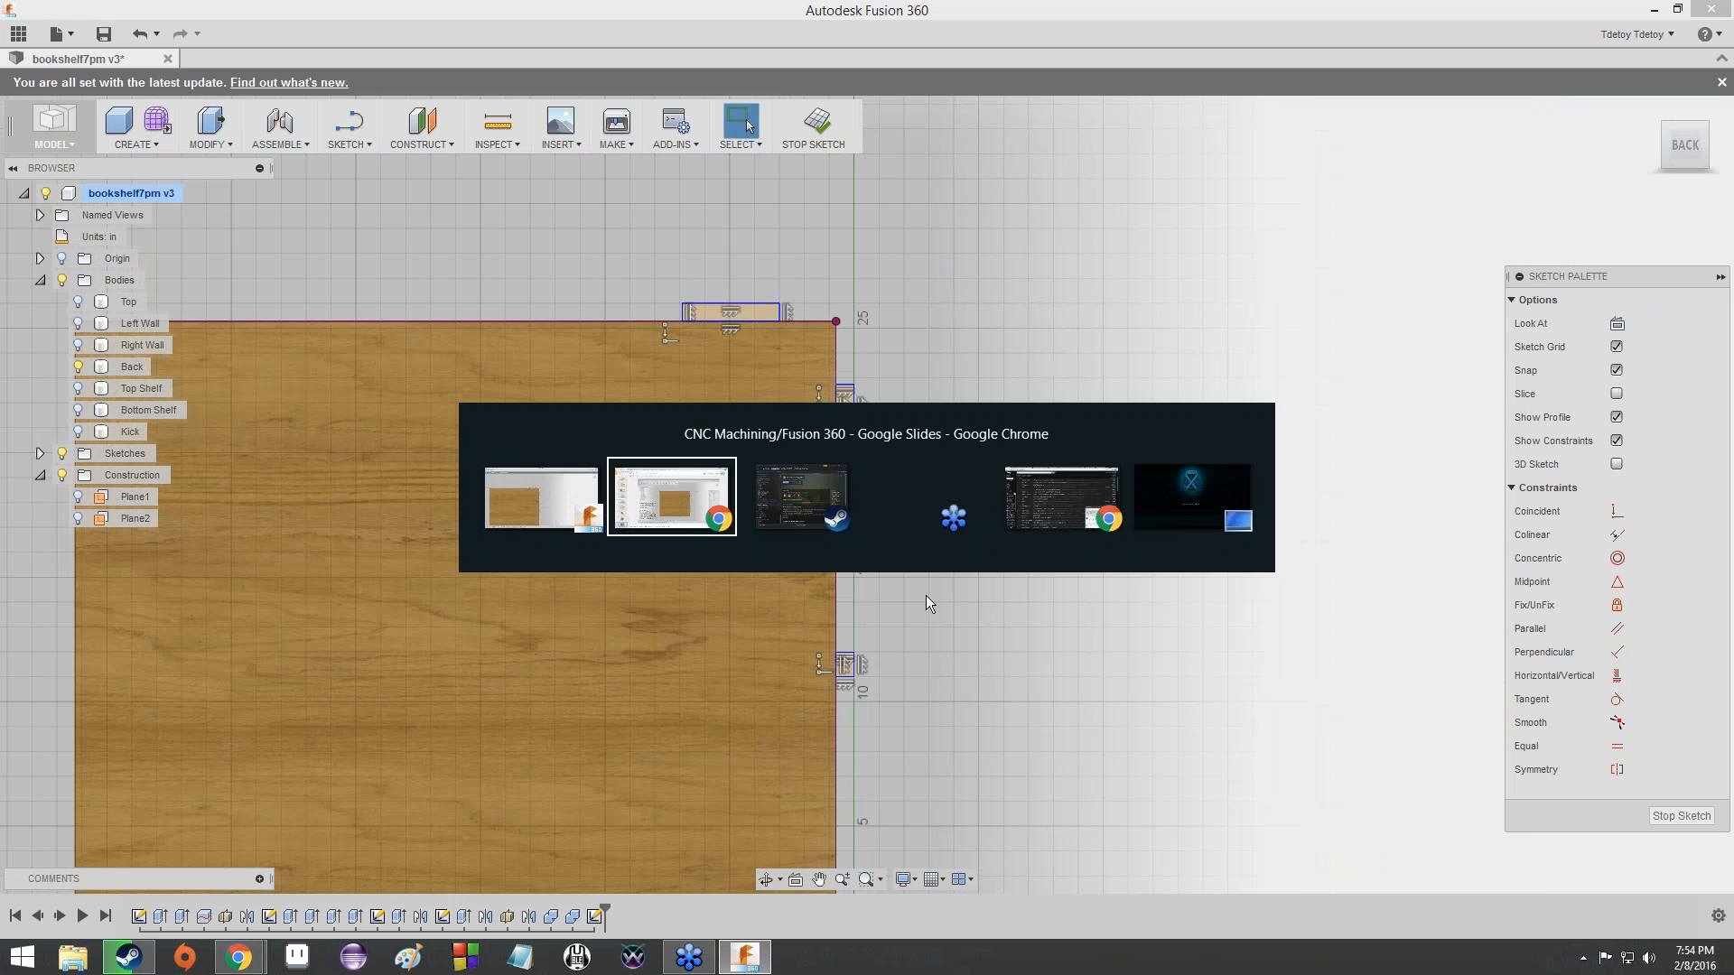
{"action": "key", "text": "Down"}
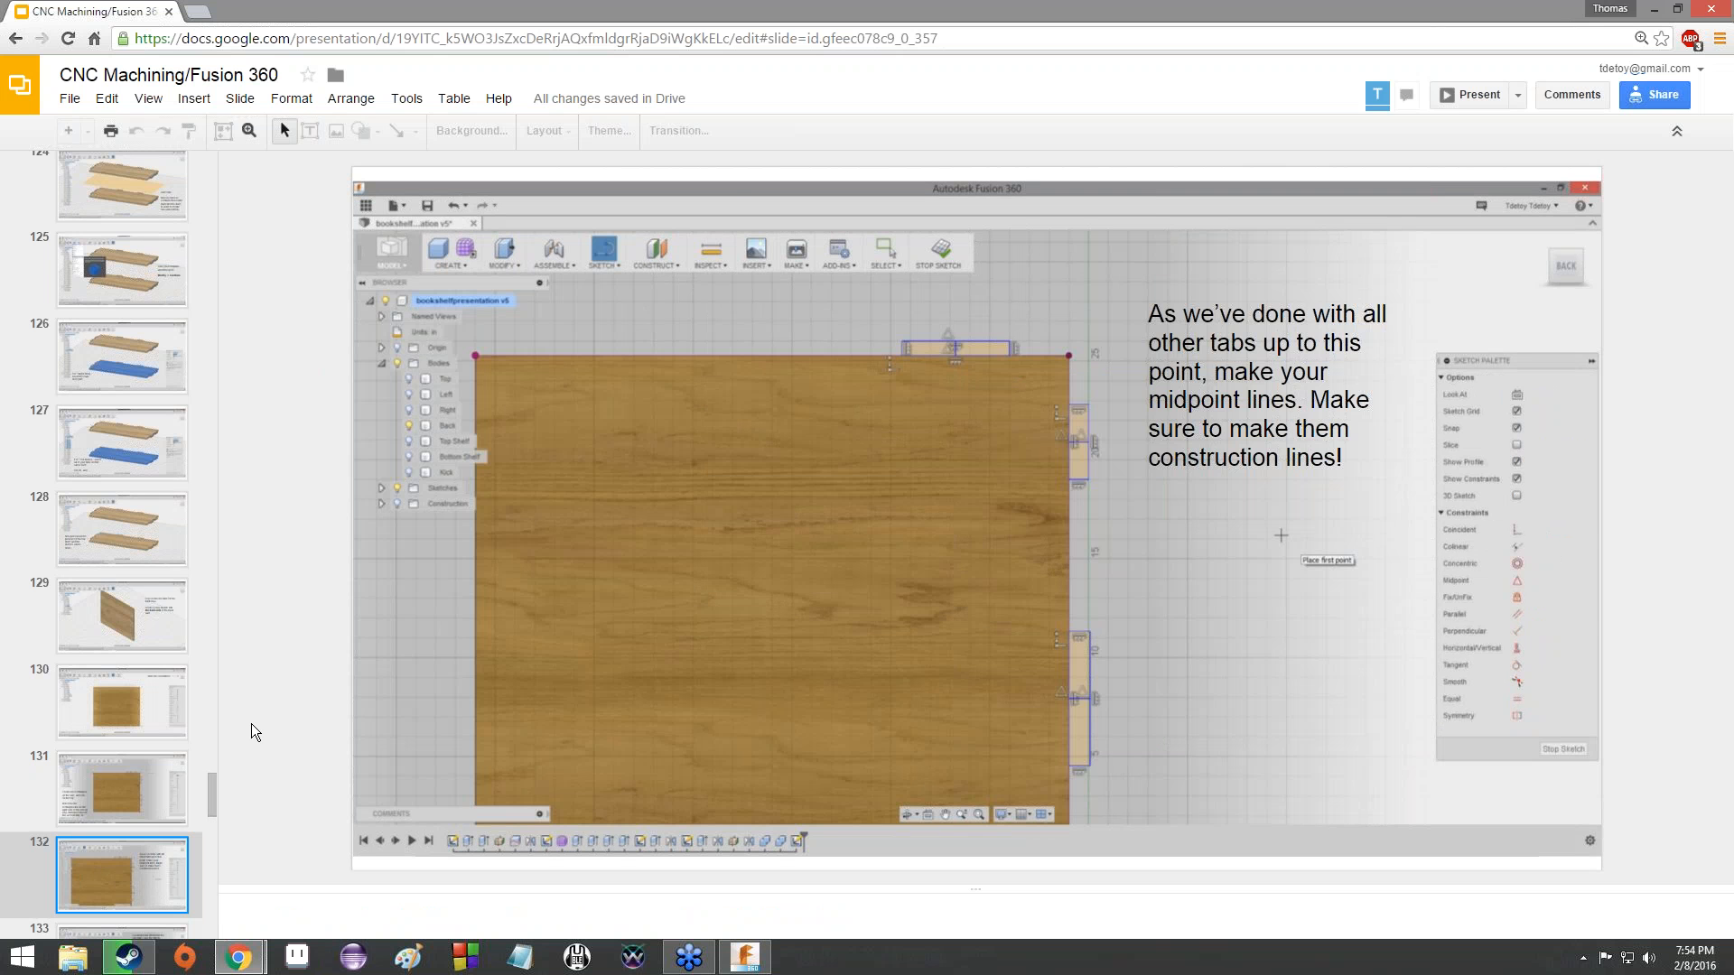
{"action": "key", "text": "alt+Tab"}
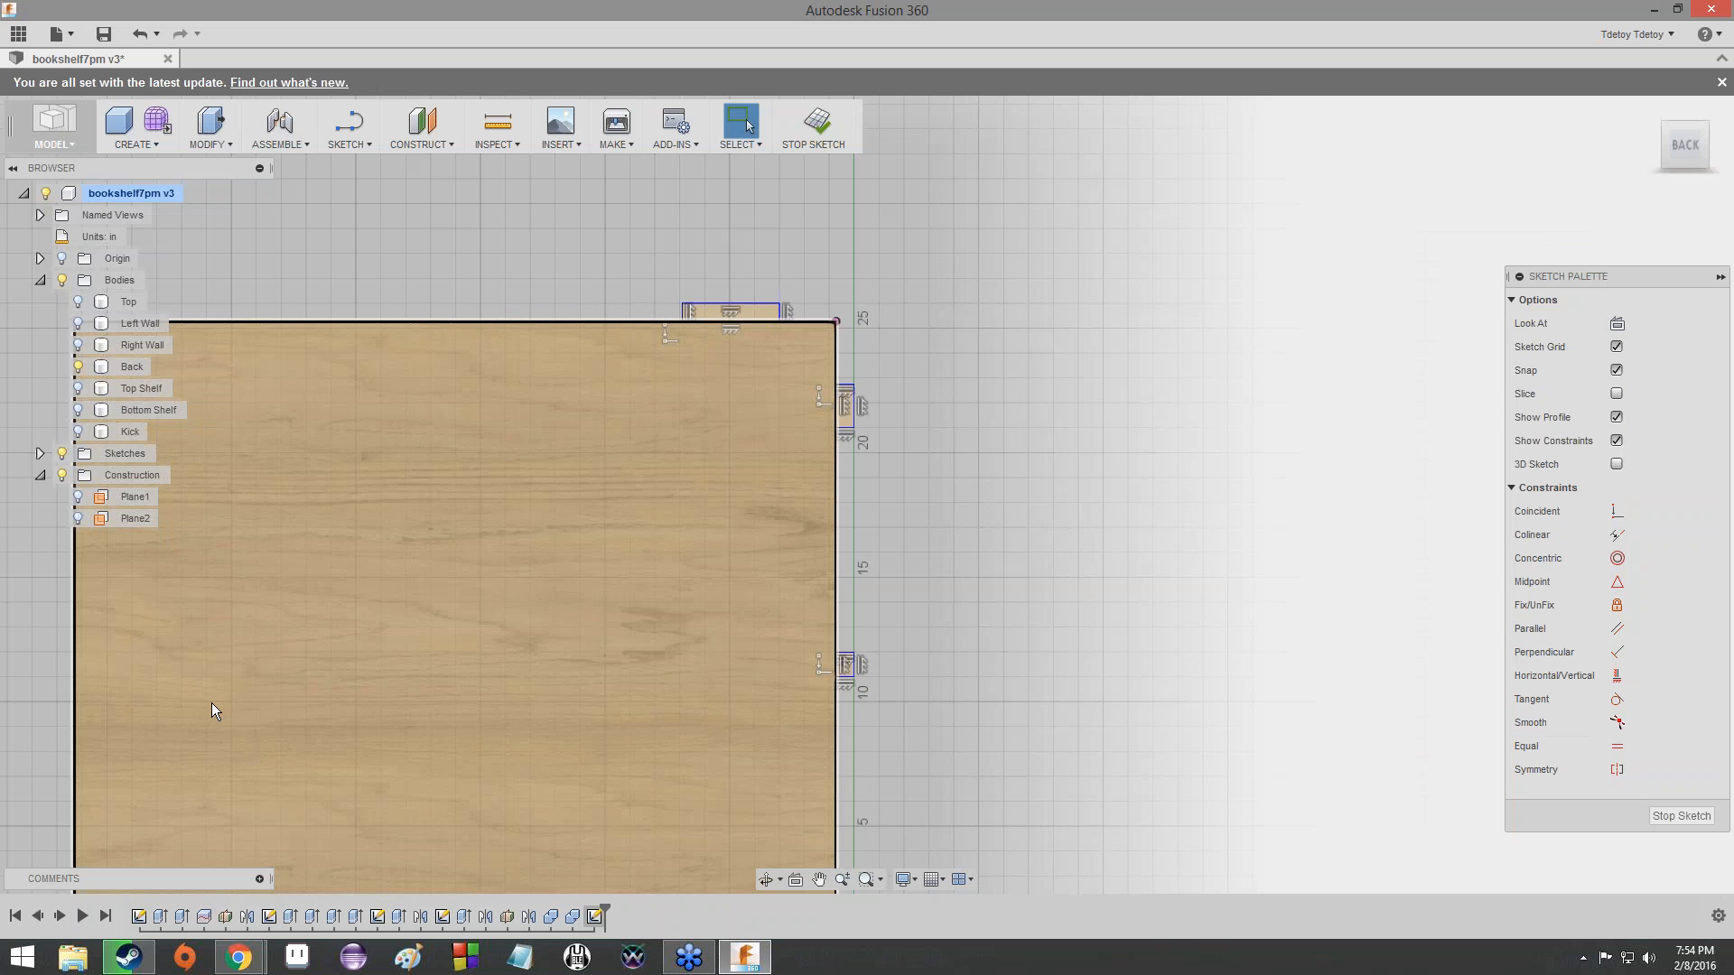
- Draw a vertical line across the top tab rectangle, joining the midpoints of its two long sides
{"action": "left_click", "coordinate": [347, 140]}
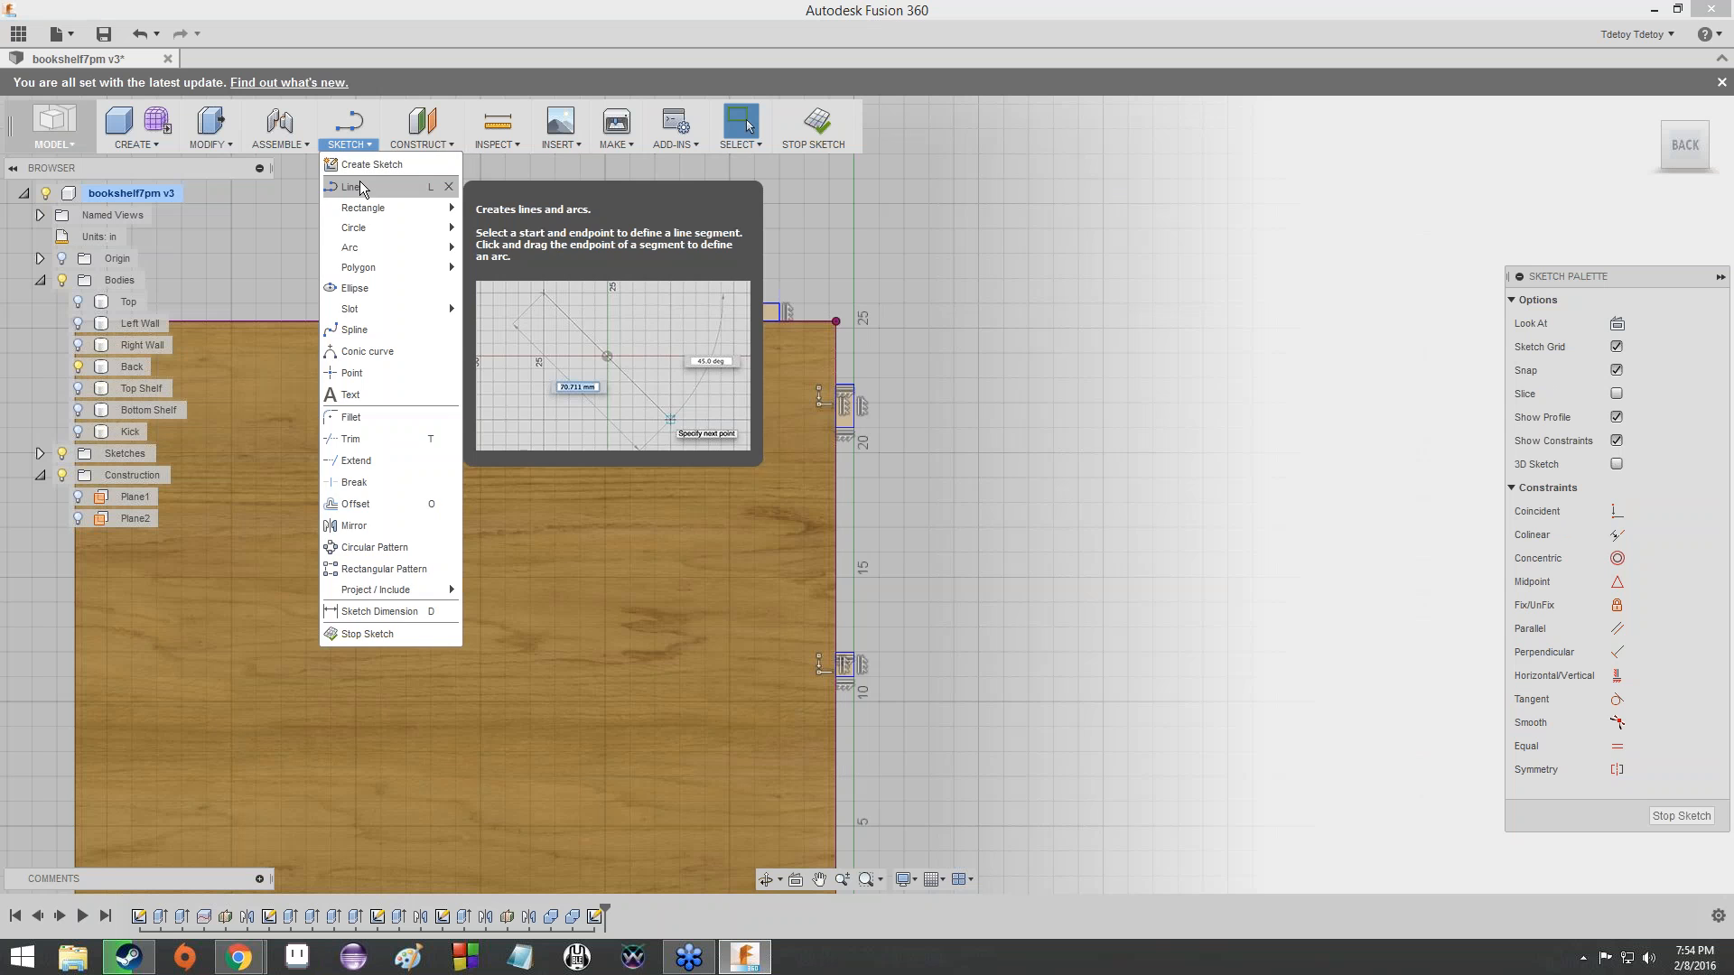
{"action": "left_click", "coordinate": [360, 185]}
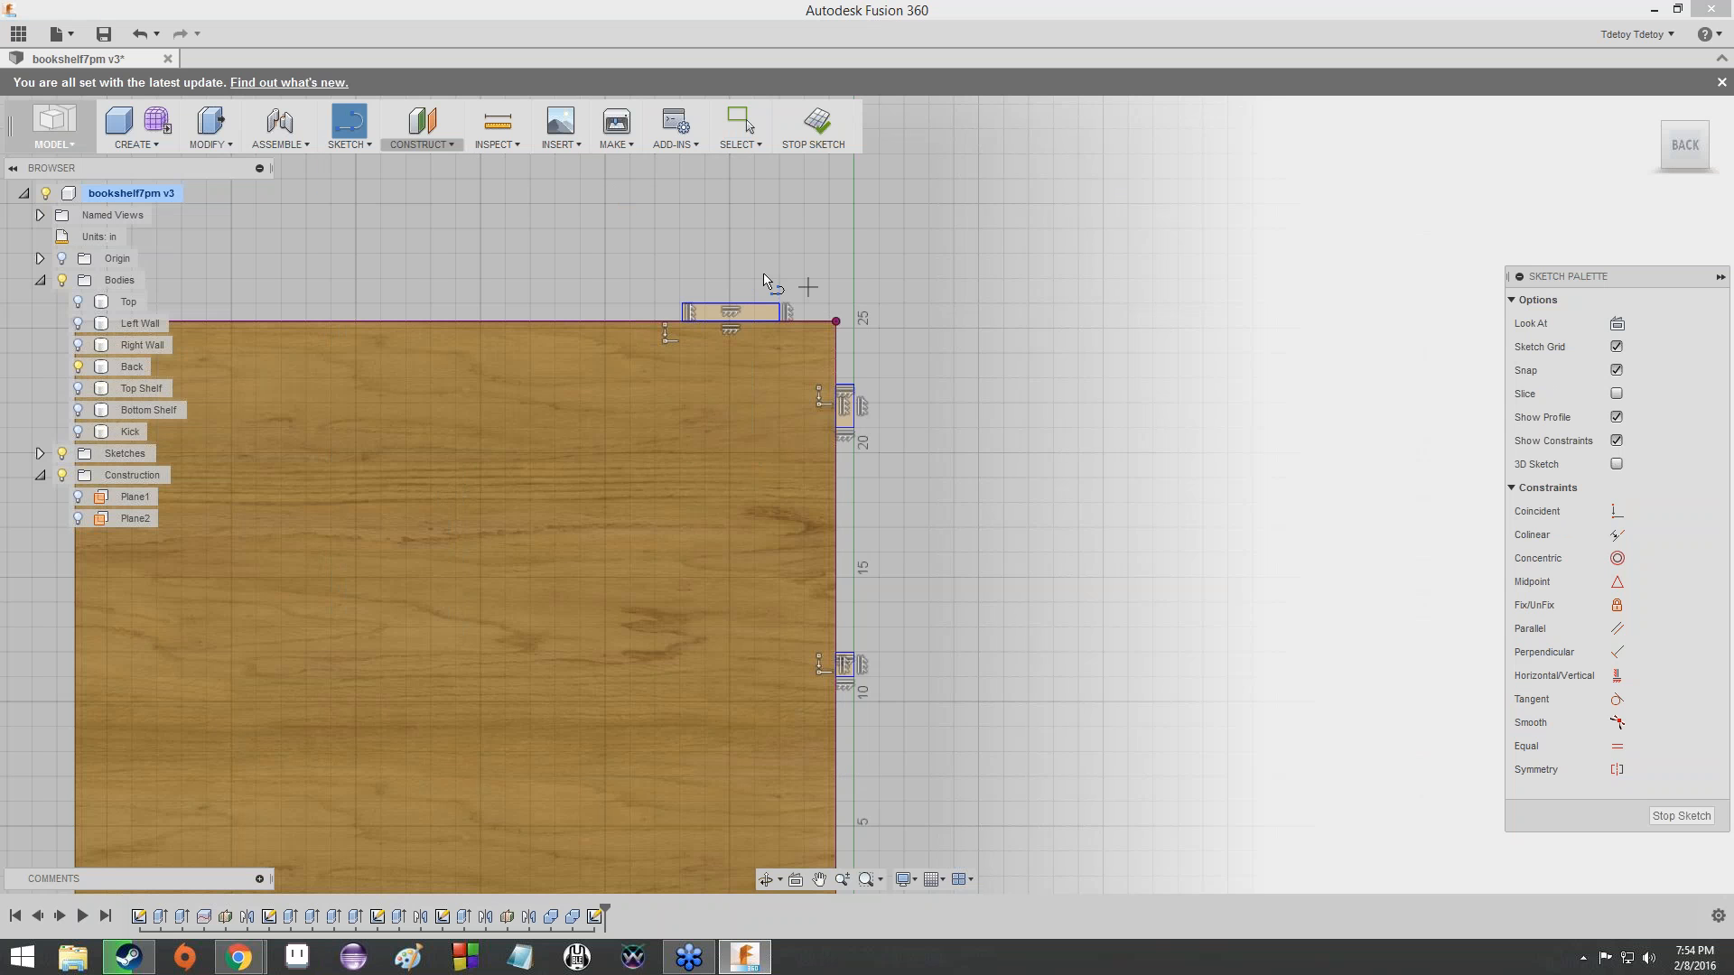
{"action": "scroll", "coordinate": [734, 301], "scroll_direction": "up", "scroll_amount": 5}
{"action": "scroll", "coordinate": [731, 300], "scroll_direction": "up", "scroll_amount": 5}
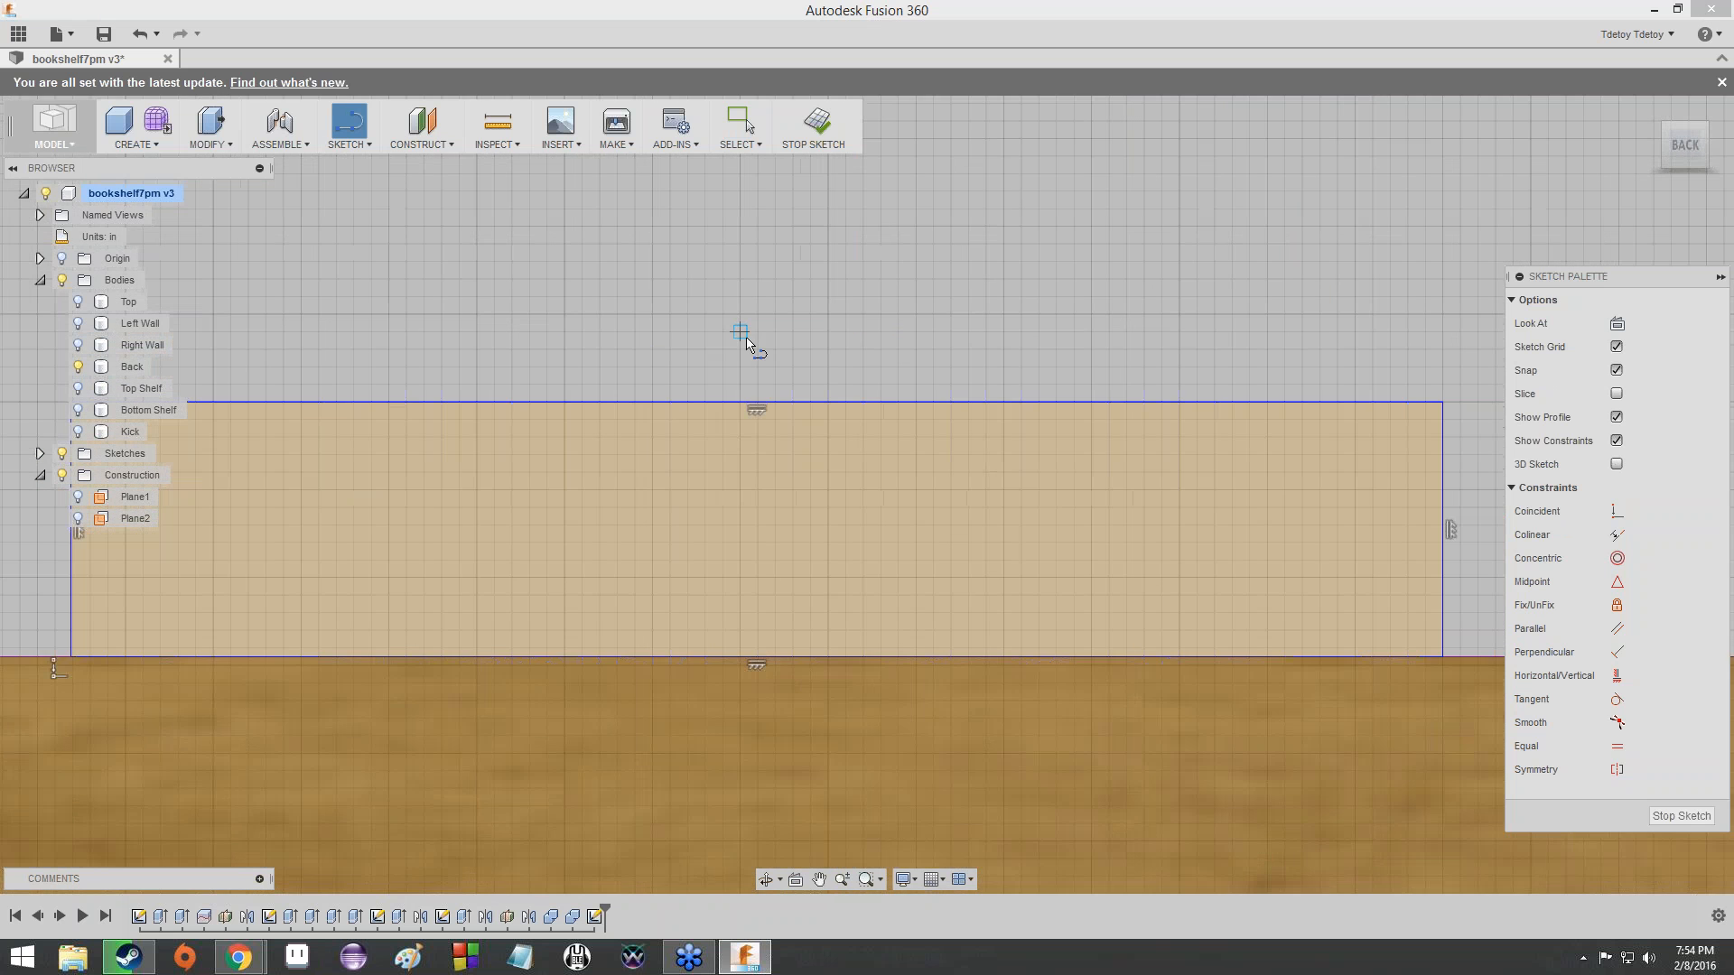
{"action": "left_click", "coordinate": [758, 406]}
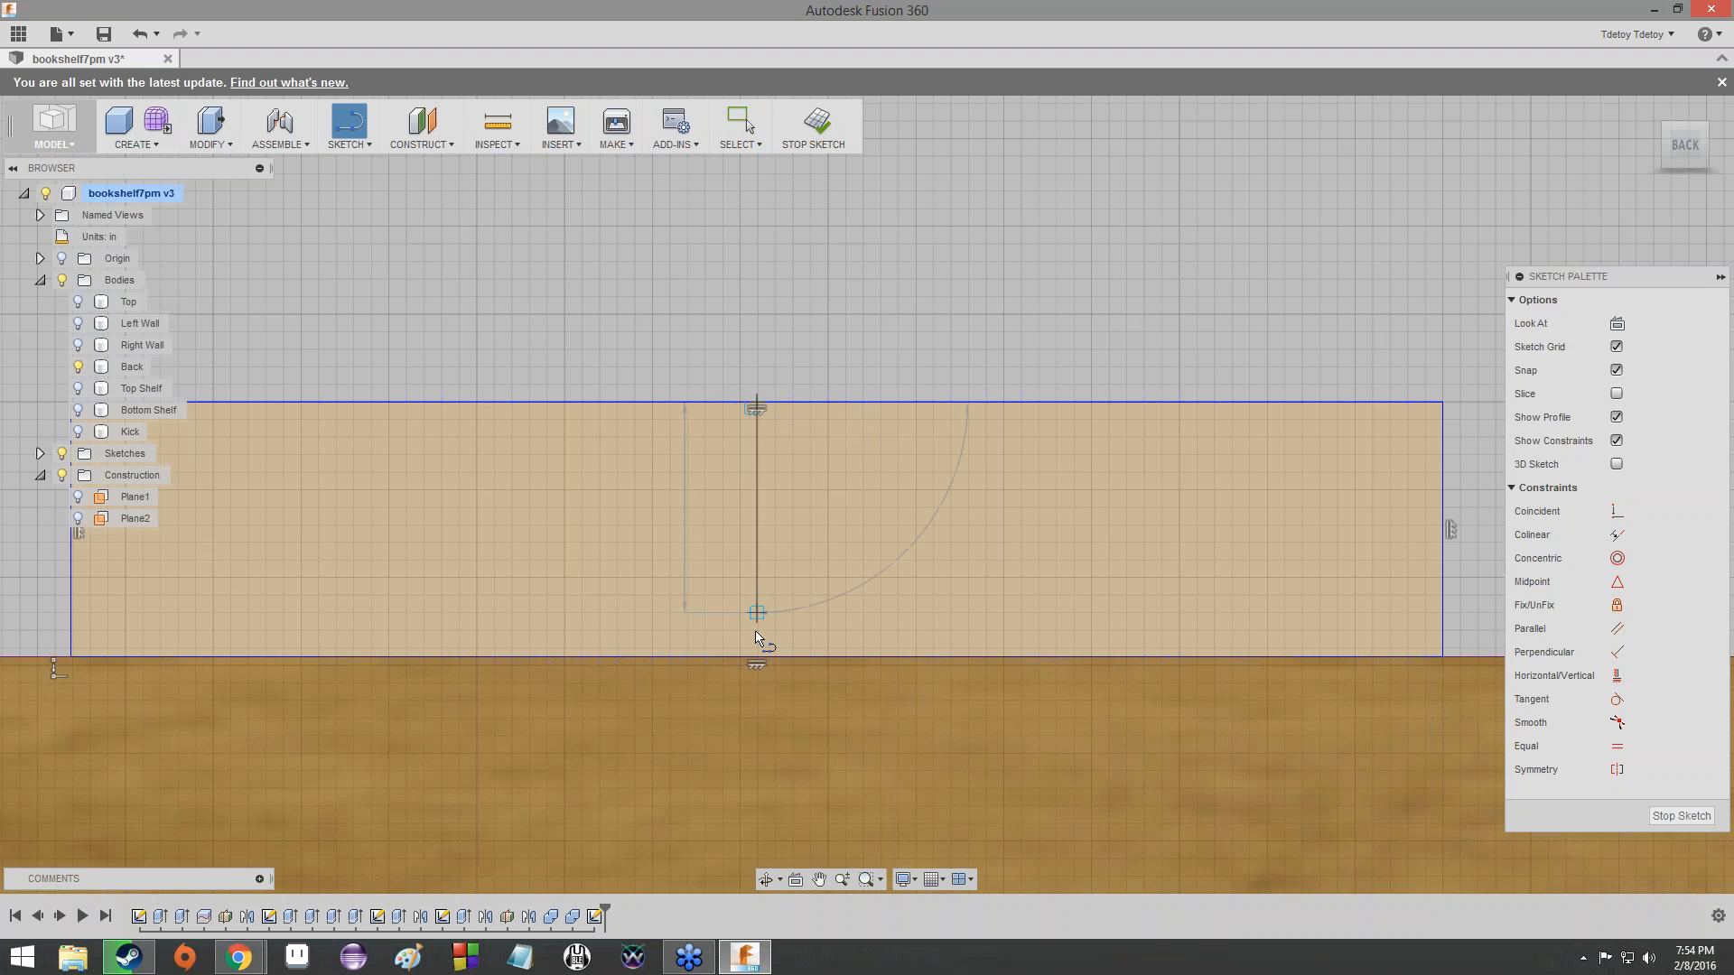
{"action": "left_click", "coordinate": [755, 657]}
- Draw a horizontal line joining the midpoints of the upper side tab's vertical edges
{"action": "scroll", "coordinate": [1093, 743], "scroll_direction": "down", "scroll_amount": 3}
{"action": "mouse_move", "coordinate": [1093, 743]}
{"action": "middle_mouse_down"}
{"action": "mouse_move", "coordinate": [727, 554]}
{"action": "mouse_move", "coordinate": [589, 385]}
{"action": "middle_mouse_up"}
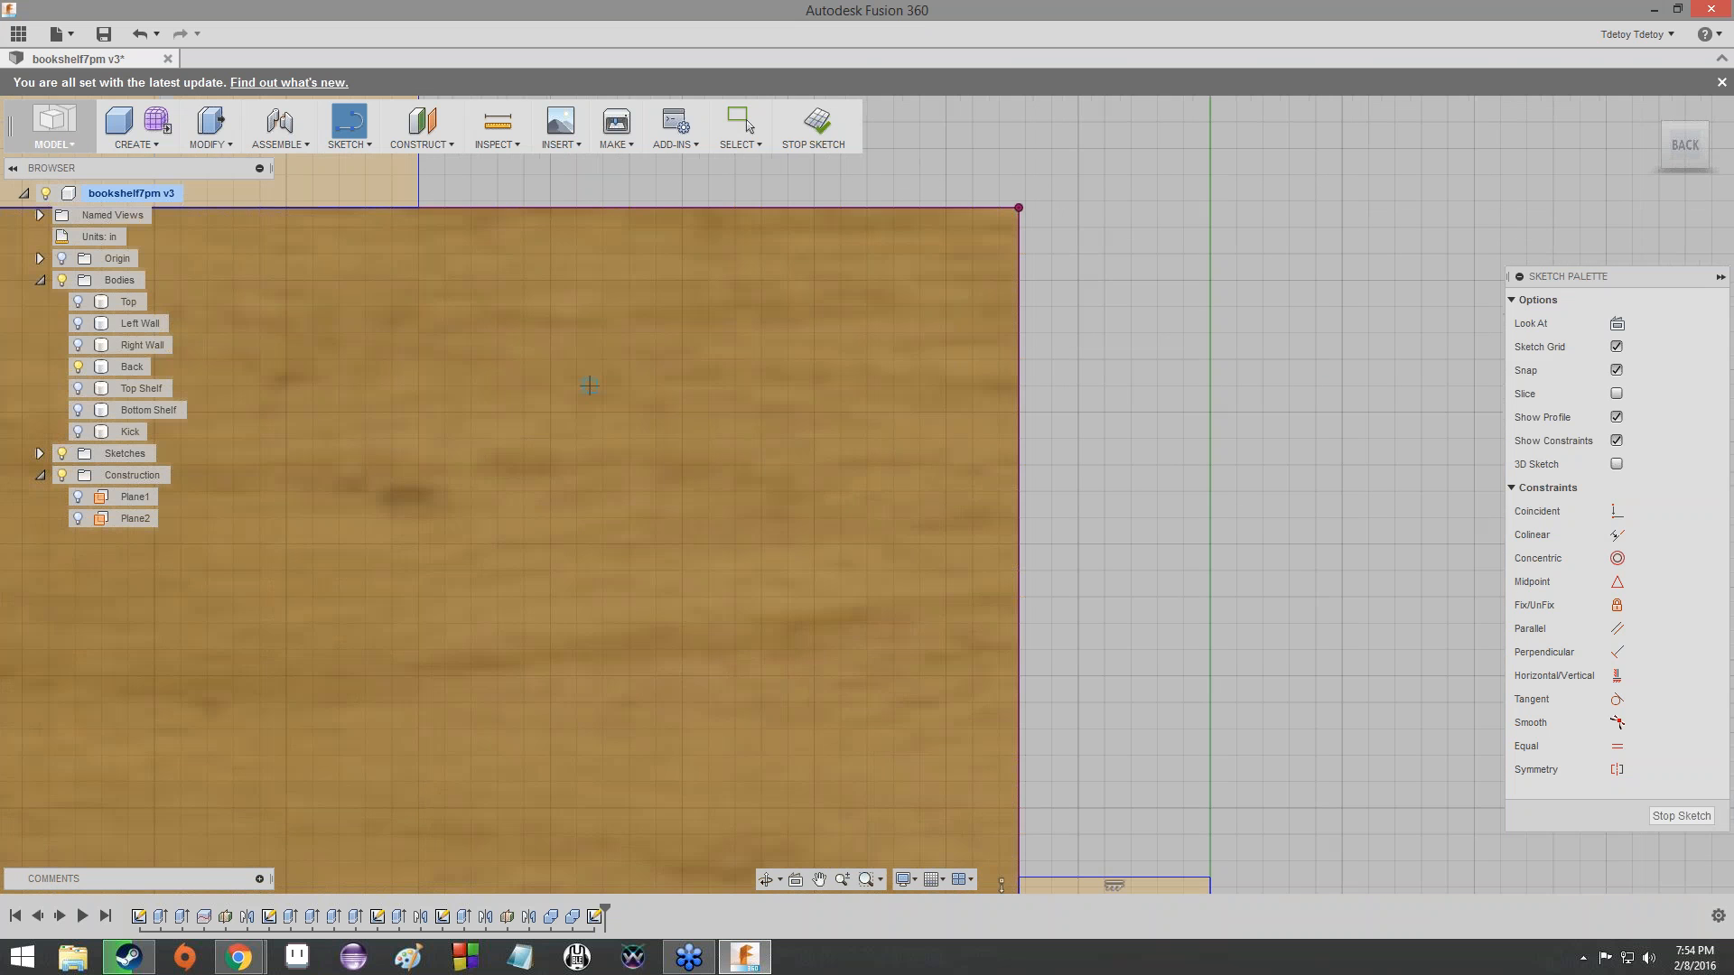
{"action": "middle_click_drag", "start_coordinate": [868, 542], "coordinate": [770, 468]}
{"action": "scroll", "coordinate": [900, 566], "scroll_direction": "down", "scroll_amount": 1}
{"action": "mouse_move", "coordinate": [899, 566]}
{"action": "middle_mouse_down"}
{"action": "mouse_move", "coordinate": [723, 352]}
{"action": "mouse_move", "coordinate": [619, 264]}
{"action": "middle_mouse_up"}
{"action": "scroll", "coordinate": [777, 584], "scroll_direction": "down", "scroll_amount": 1}
{"action": "middle_click_drag", "start_coordinate": [777, 584], "coordinate": [778, 353]}
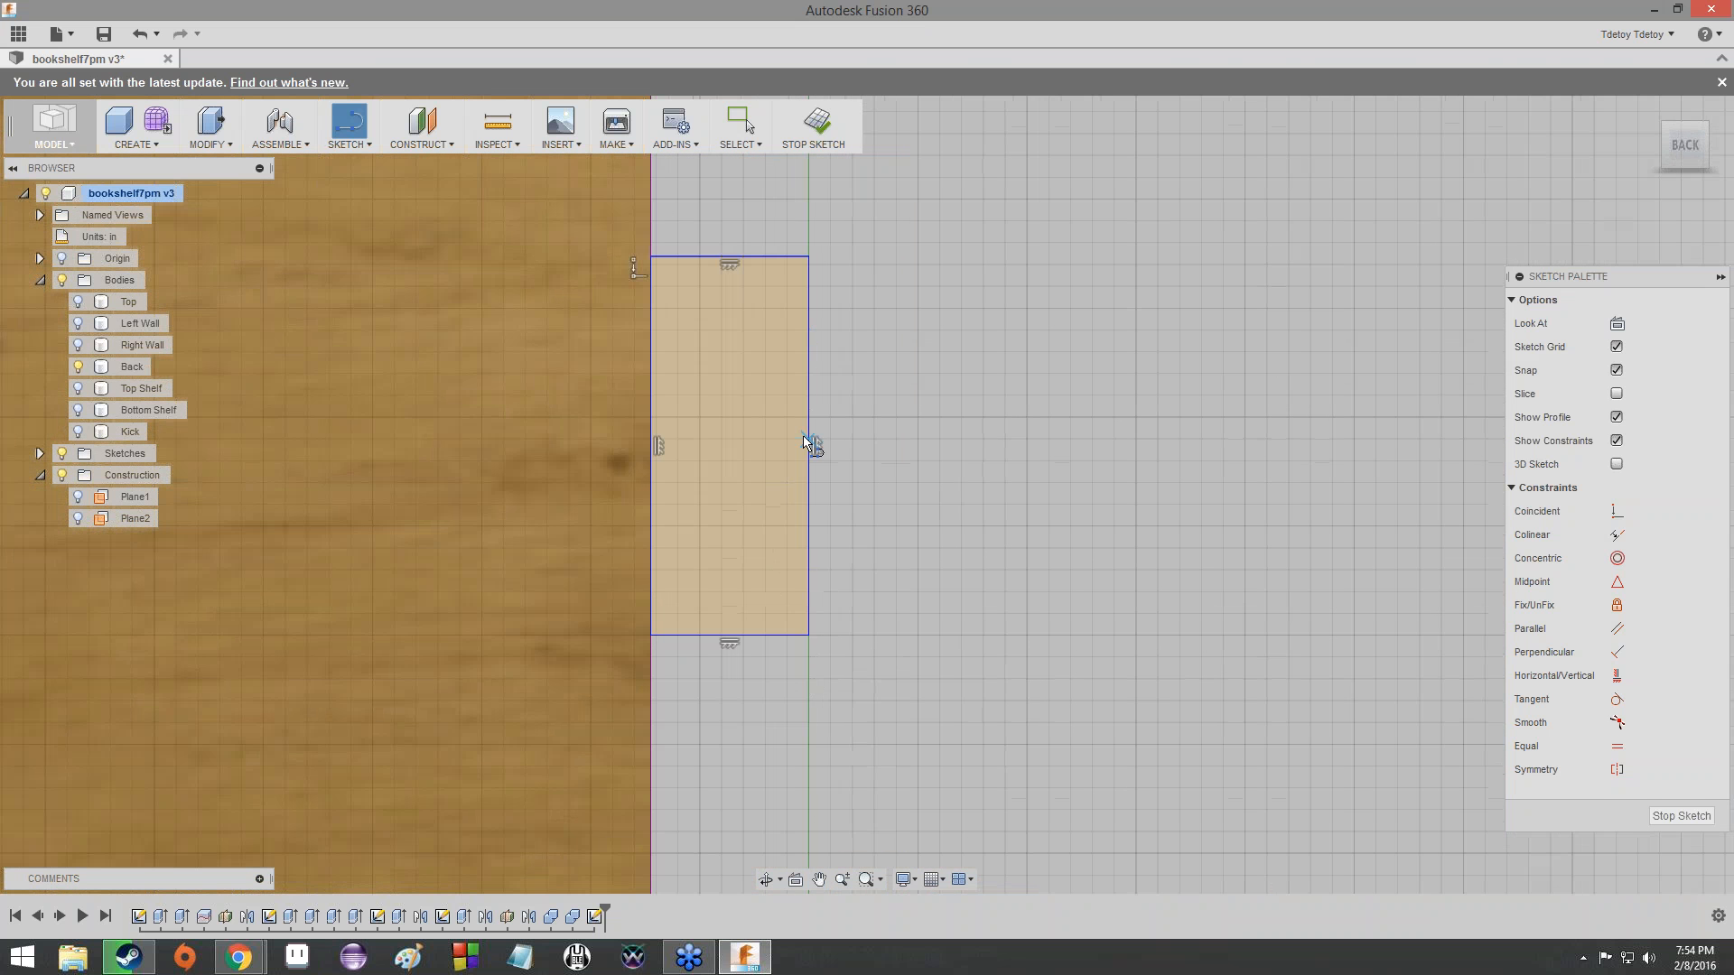
{"action": "left_click", "coordinate": [808, 444]}
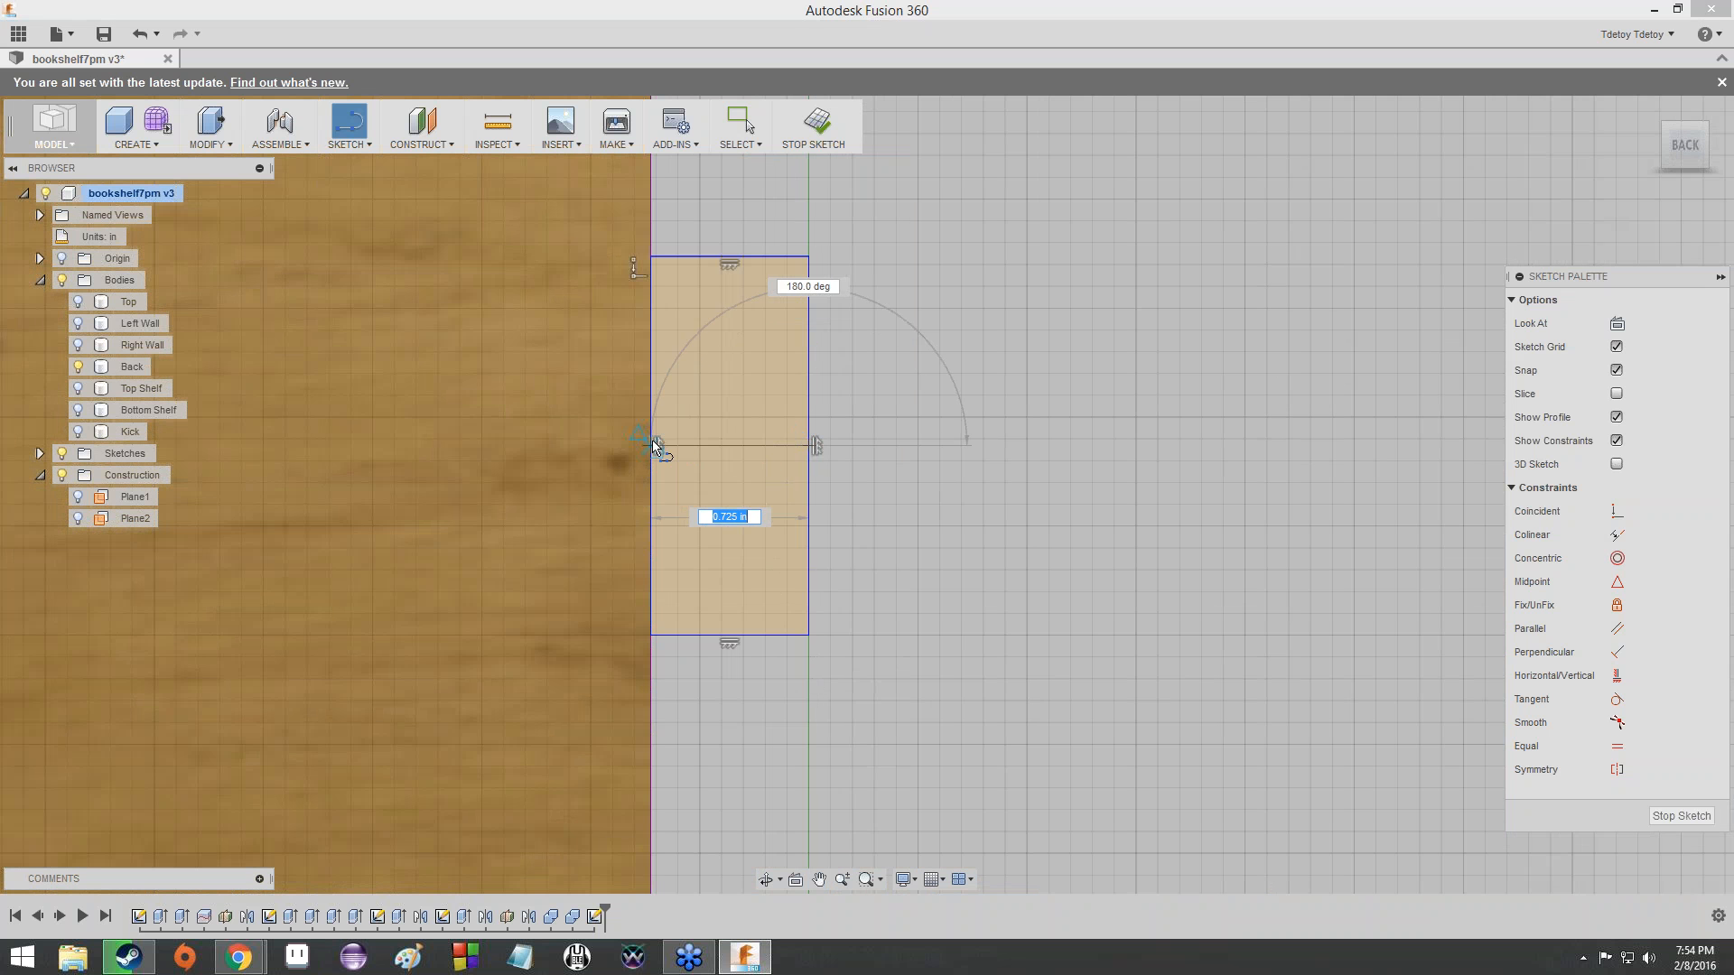
{"action": "double_click", "coordinate": [652, 443]}
- Draw a horizontal line joining the midpoints of the lower side tab's vertical edges, and end the Line command
{"action": "middle_click_drag", "start_coordinate": [883, 747], "coordinate": [847, 361]}
{"action": "scroll", "coordinate": [832, 252], "scroll_direction": "down", "scroll_amount": 2}
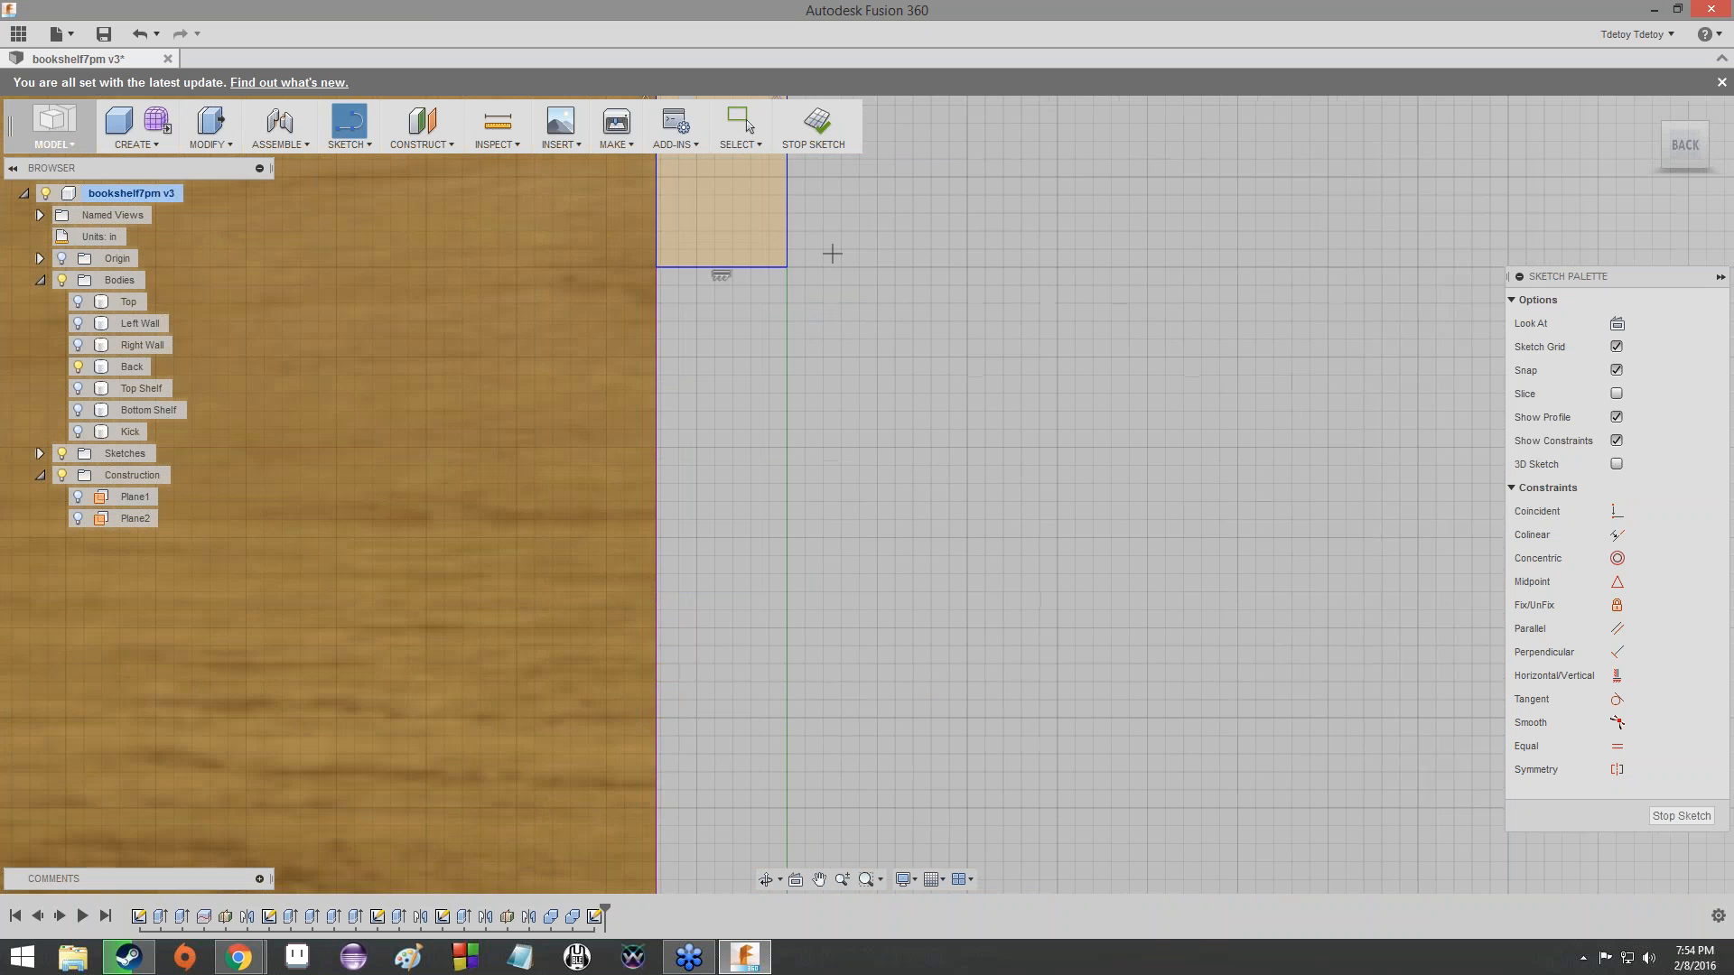
{"action": "middle_click_drag", "start_coordinate": [832, 252], "coordinate": [803, 117]}
{"action": "scroll", "coordinate": [813, 527], "scroll_direction": "down", "scroll_amount": 1}
{"action": "middle_click_drag", "start_coordinate": [813, 527], "coordinate": [777, 867]}
{"action": "scroll", "coordinate": [848, 233], "scroll_direction": "down", "scroll_amount": 1}
{"action": "middle_click_drag", "start_coordinate": [848, 233], "coordinate": [865, 469]}
{"action": "scroll", "coordinate": [822, 610], "scroll_direction": "down", "scroll_amount": 1}
{"action": "middle_click_drag", "start_coordinate": [821, 609], "coordinate": [864, 253]}
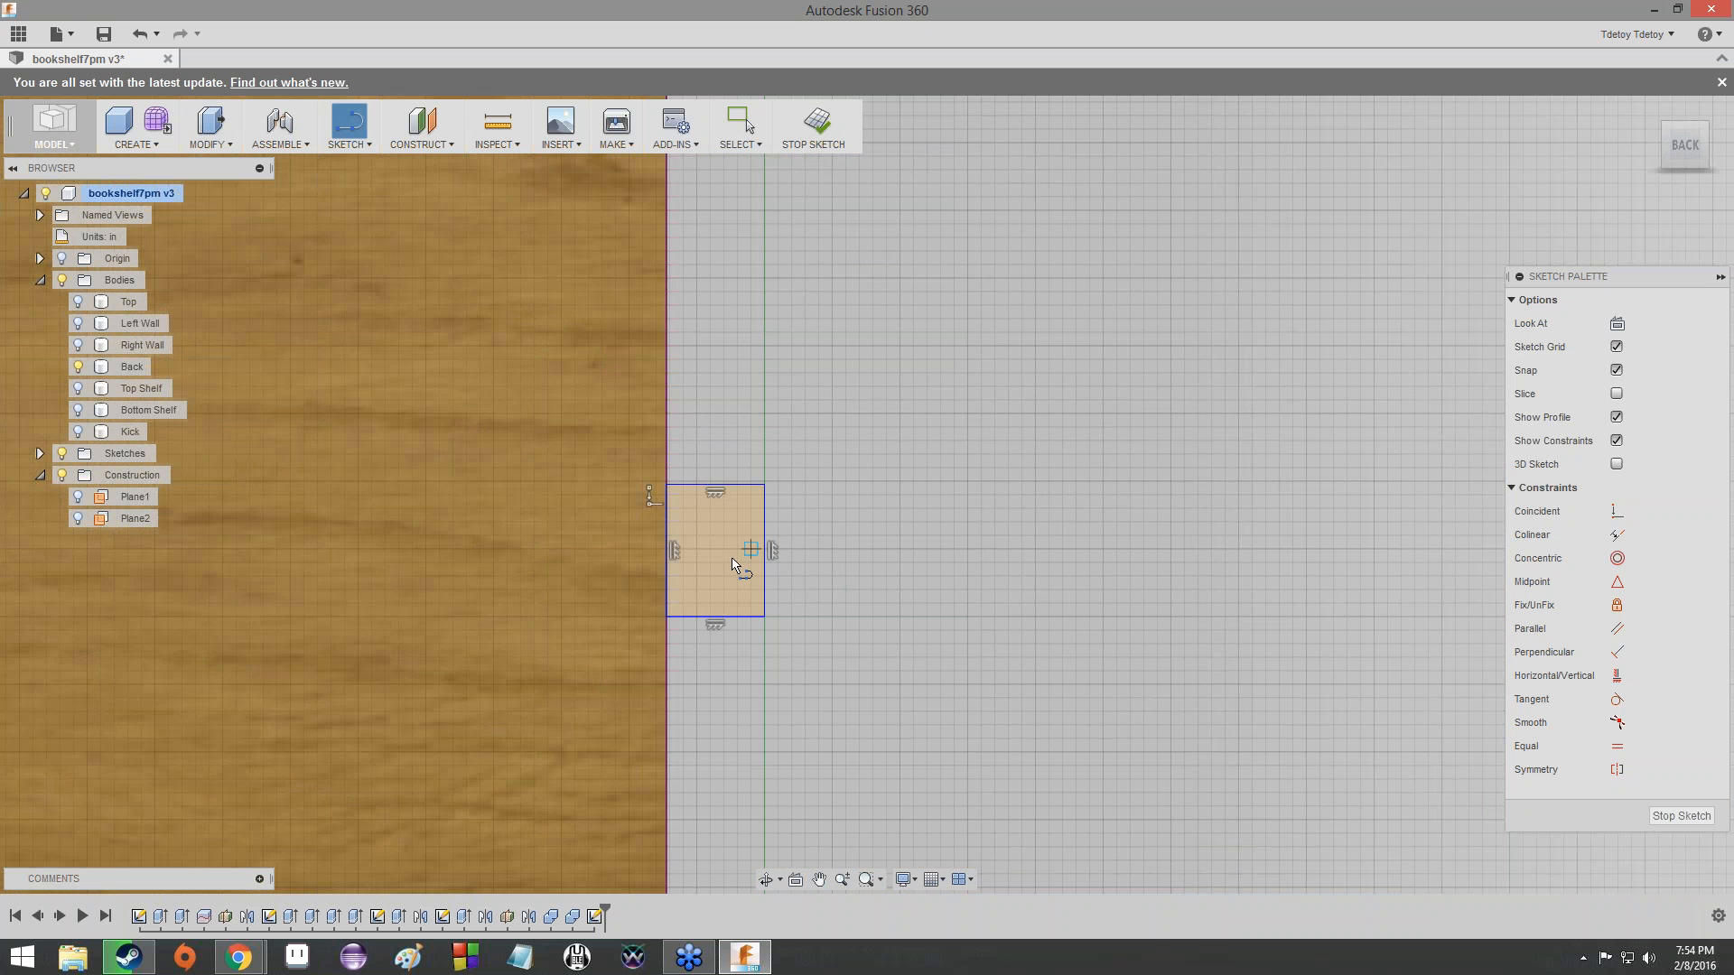
{"action": "scroll", "coordinate": [733, 557], "scroll_direction": "up", "scroll_amount": 5}
{"action": "left_click", "coordinate": [787, 545]}
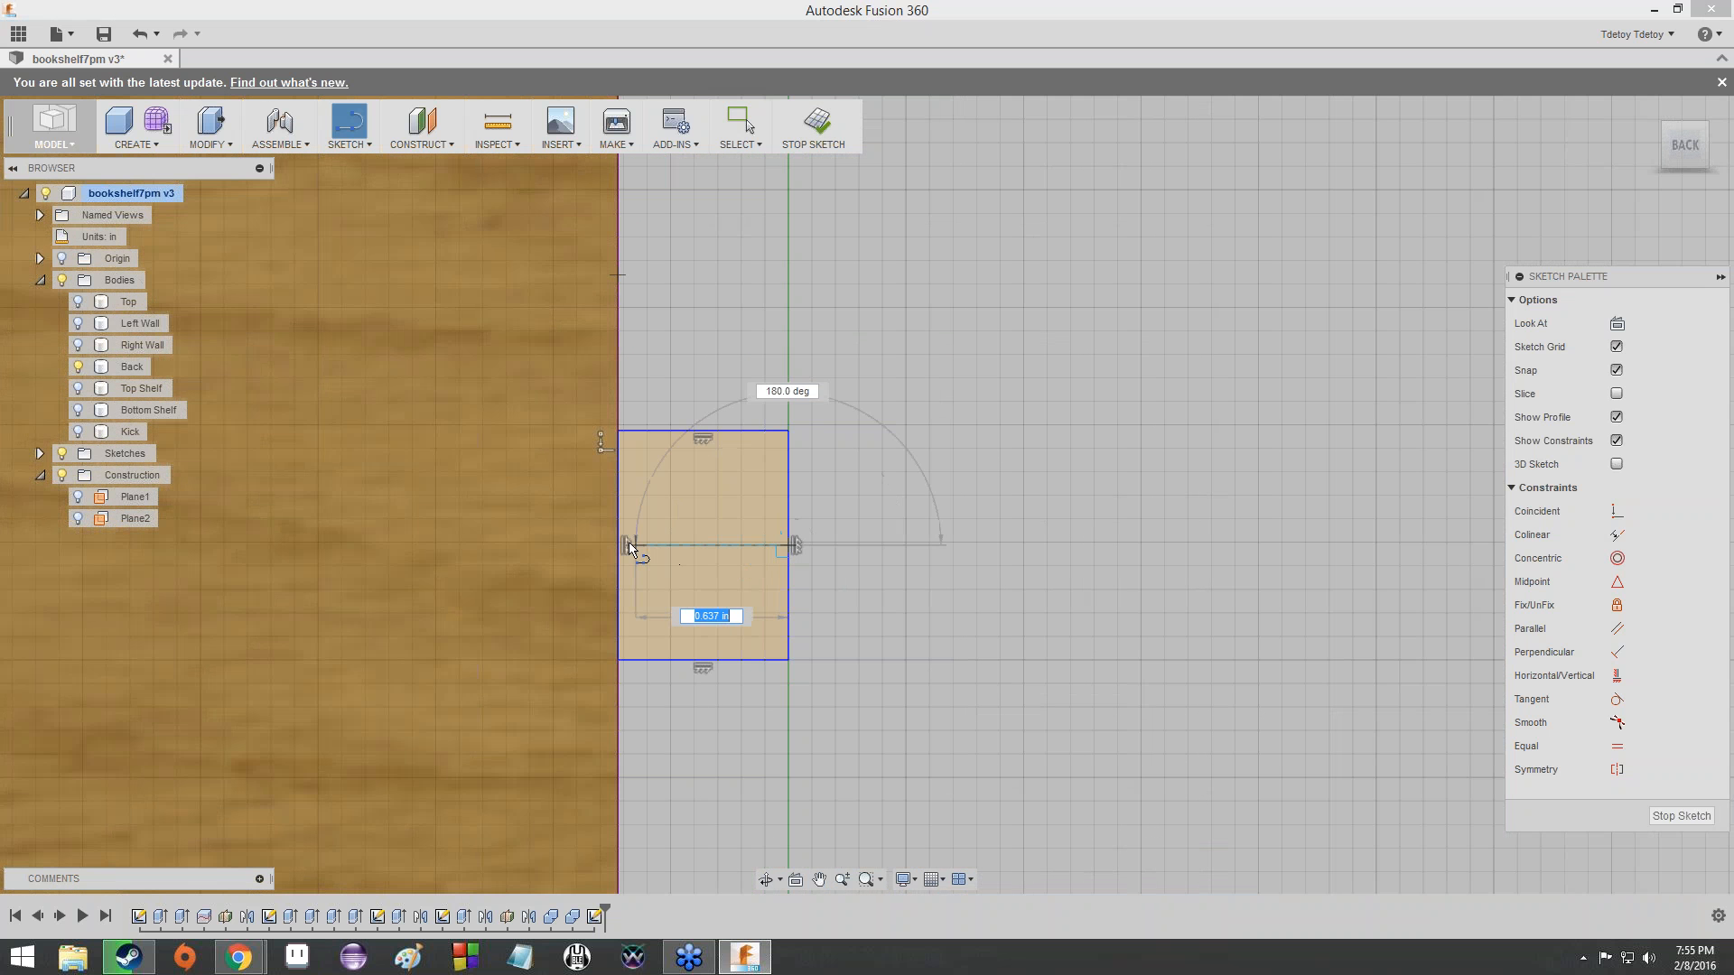
{"action": "left_click", "coordinate": [616, 540]}
{"action": "key", "text": "Escape"}
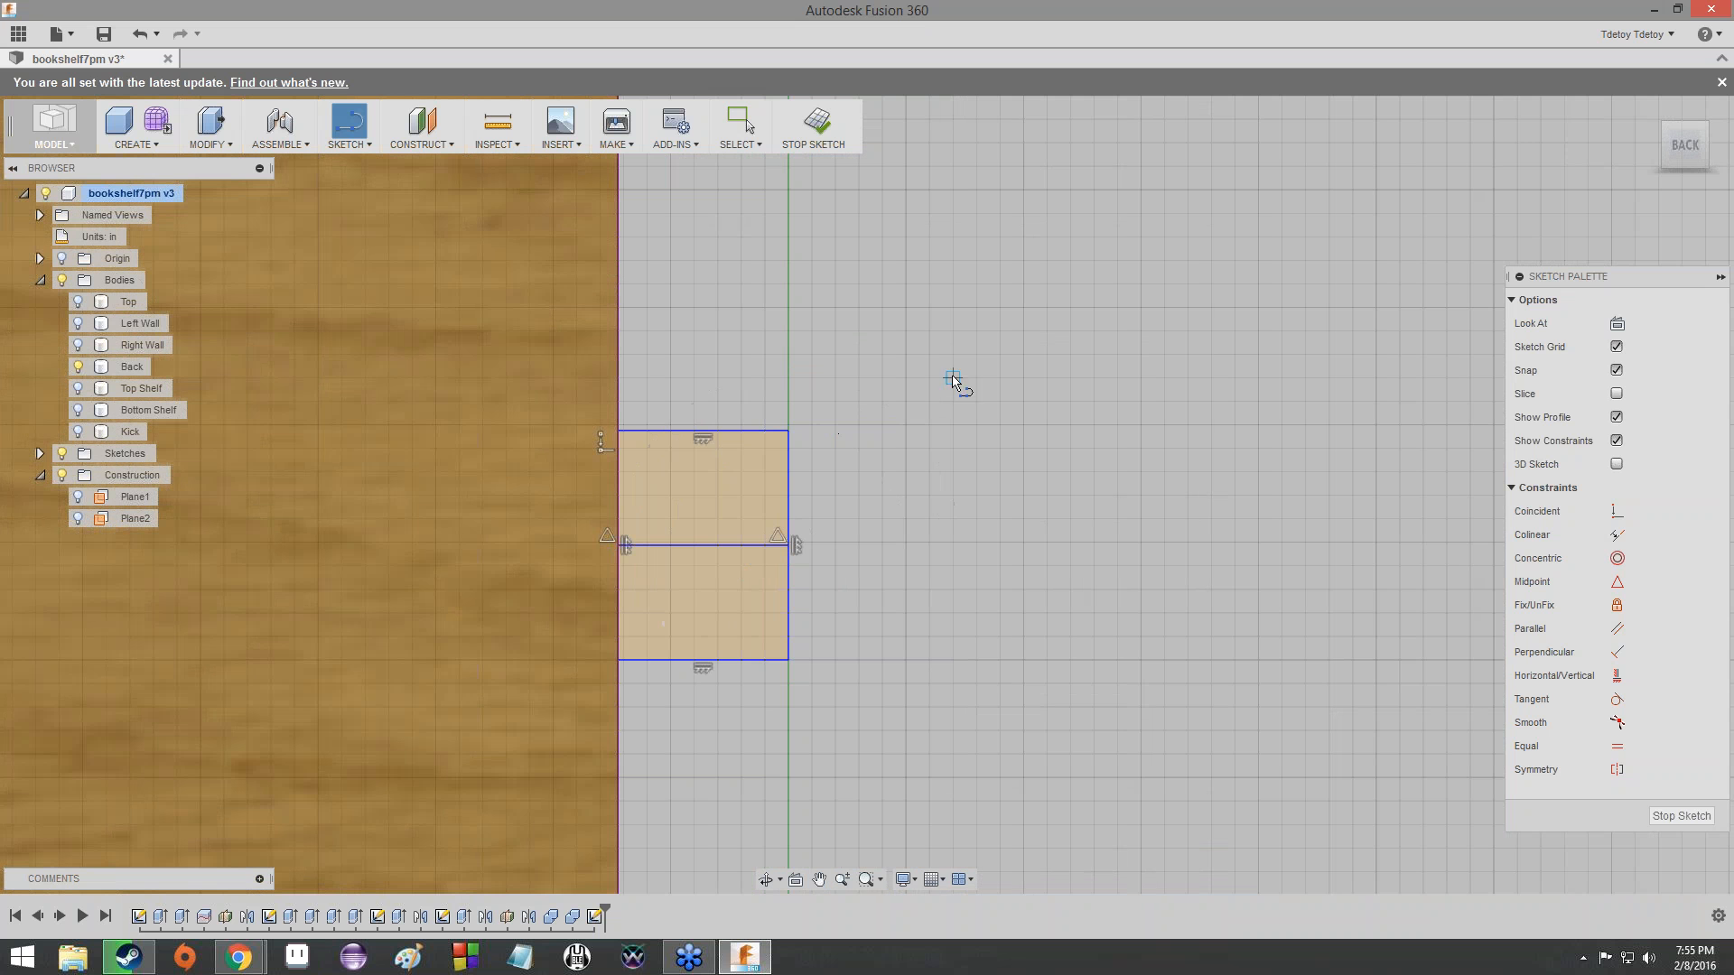
{"action": "key", "text": "Escape"}
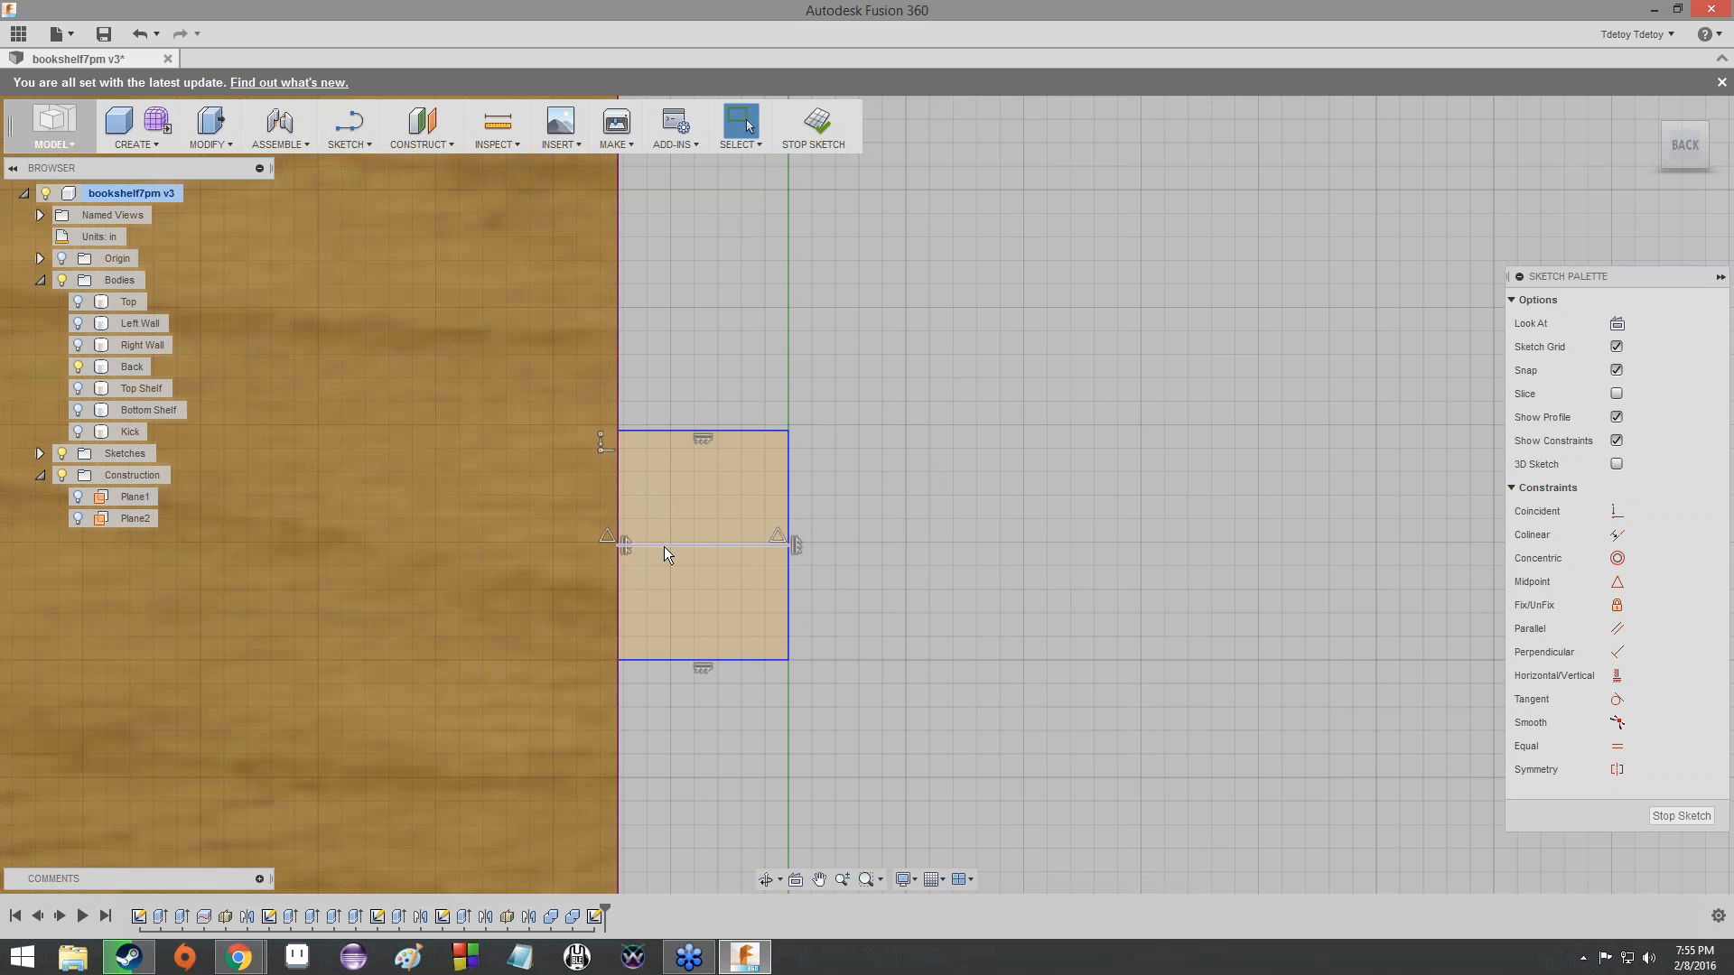
- Convert the midpoint lines of the lower side, upper side and top tab rectangles to construction lines, and clear the selection
{"action": "left_click", "coordinate": [664, 545]}
{"action": "scroll", "coordinate": [865, 300], "scroll_direction": "down", "scroll_amount": 1}
{"action": "middle_click_drag", "start_coordinate": [786, 217], "coordinate": [783, 731]}
{"action": "scroll", "coordinate": [782, 731], "scroll_direction": "down", "scroll_amount": 1}
{"action": "middle_click_drag", "start_coordinate": [866, 162], "coordinate": [869, 474]}
{"action": "scroll", "coordinate": [868, 473], "scroll_direction": "down", "scroll_amount": 2}
{"action": "scroll", "coordinate": [868, 473], "scroll_direction": "down", "scroll_amount": 1}
{"action": "middle_click_drag", "start_coordinate": [850, 361], "coordinate": [850, 586]}
{"action": "left_click", "coordinate": [766, 543]}
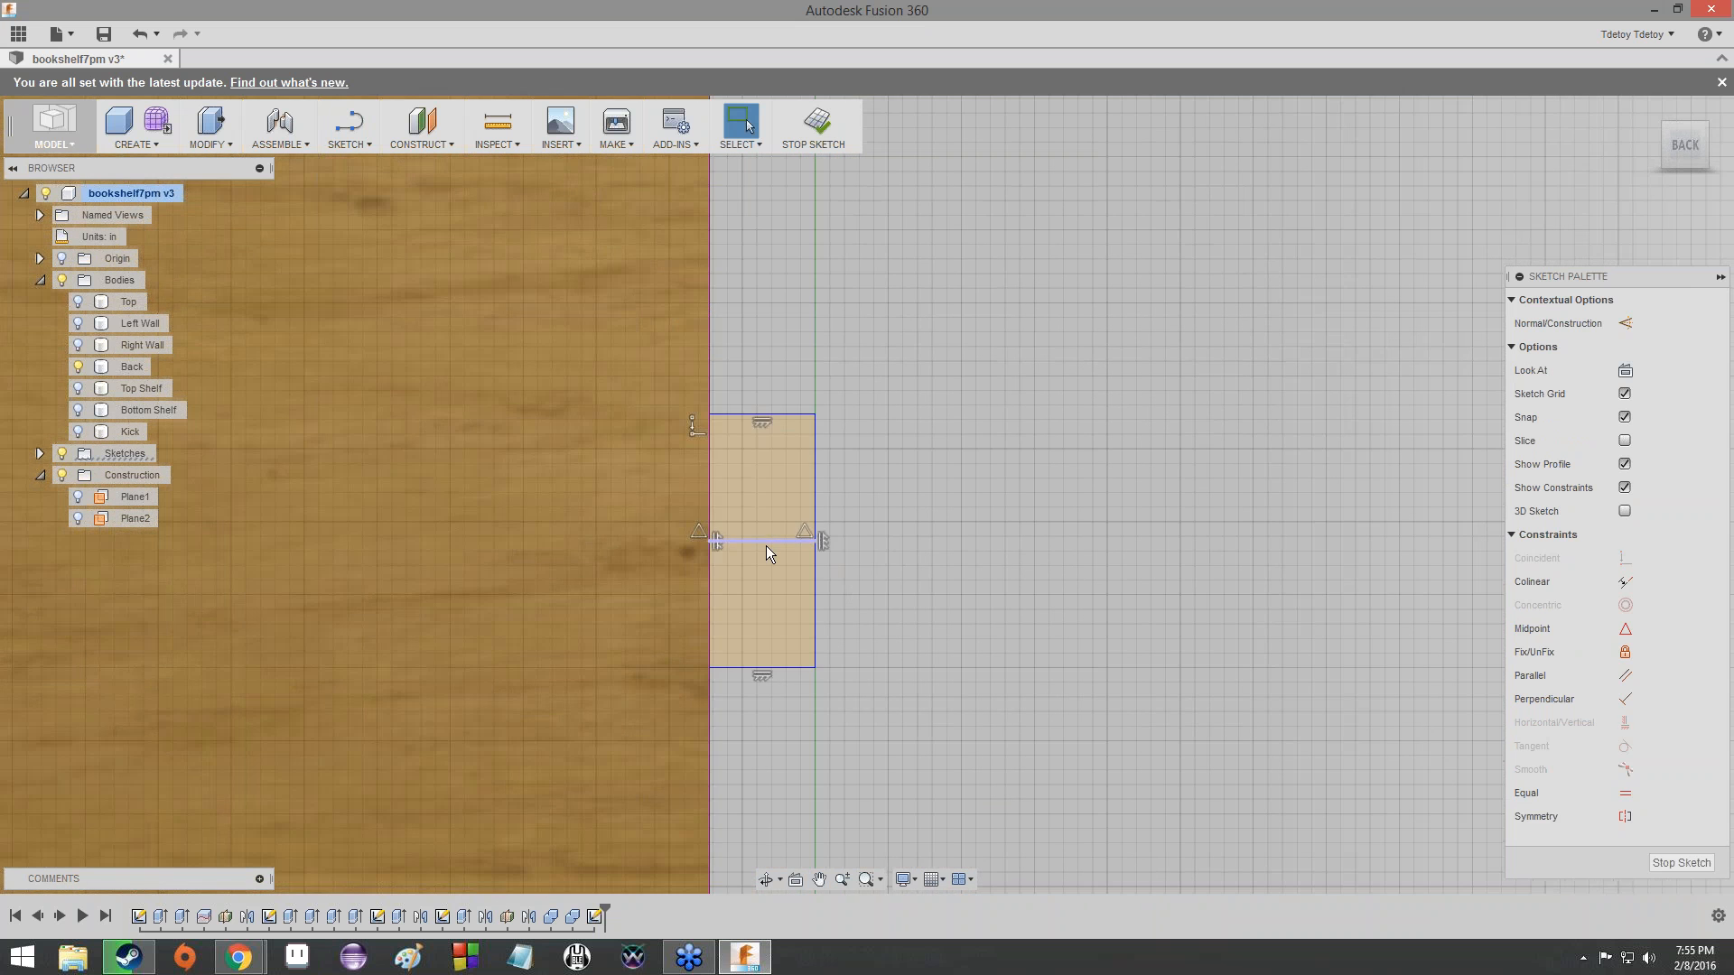
{"action": "scroll", "coordinate": [727, 340], "scroll_direction": "down", "scroll_amount": 1}
{"action": "middle_click_drag", "start_coordinate": [728, 340], "coordinate": [1264, 637]}
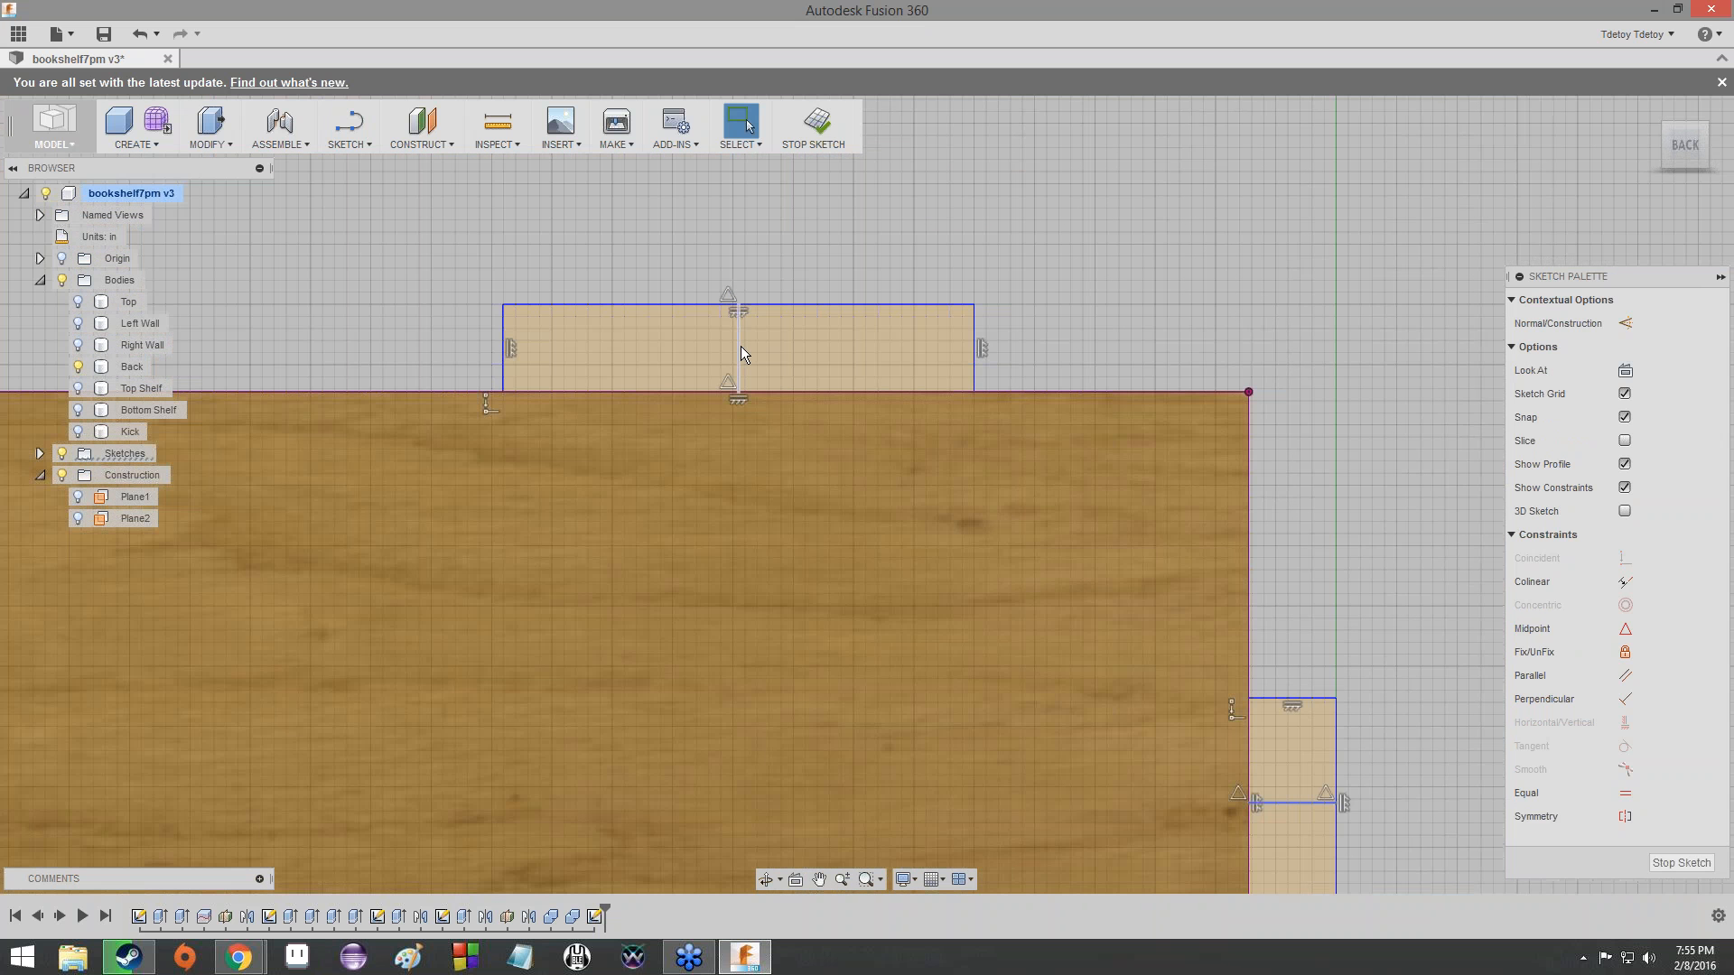
{"action": "left_click", "coordinate": [740, 345], "text": "ctrl"}
{"action": "left_click", "coordinate": [1627, 323]}
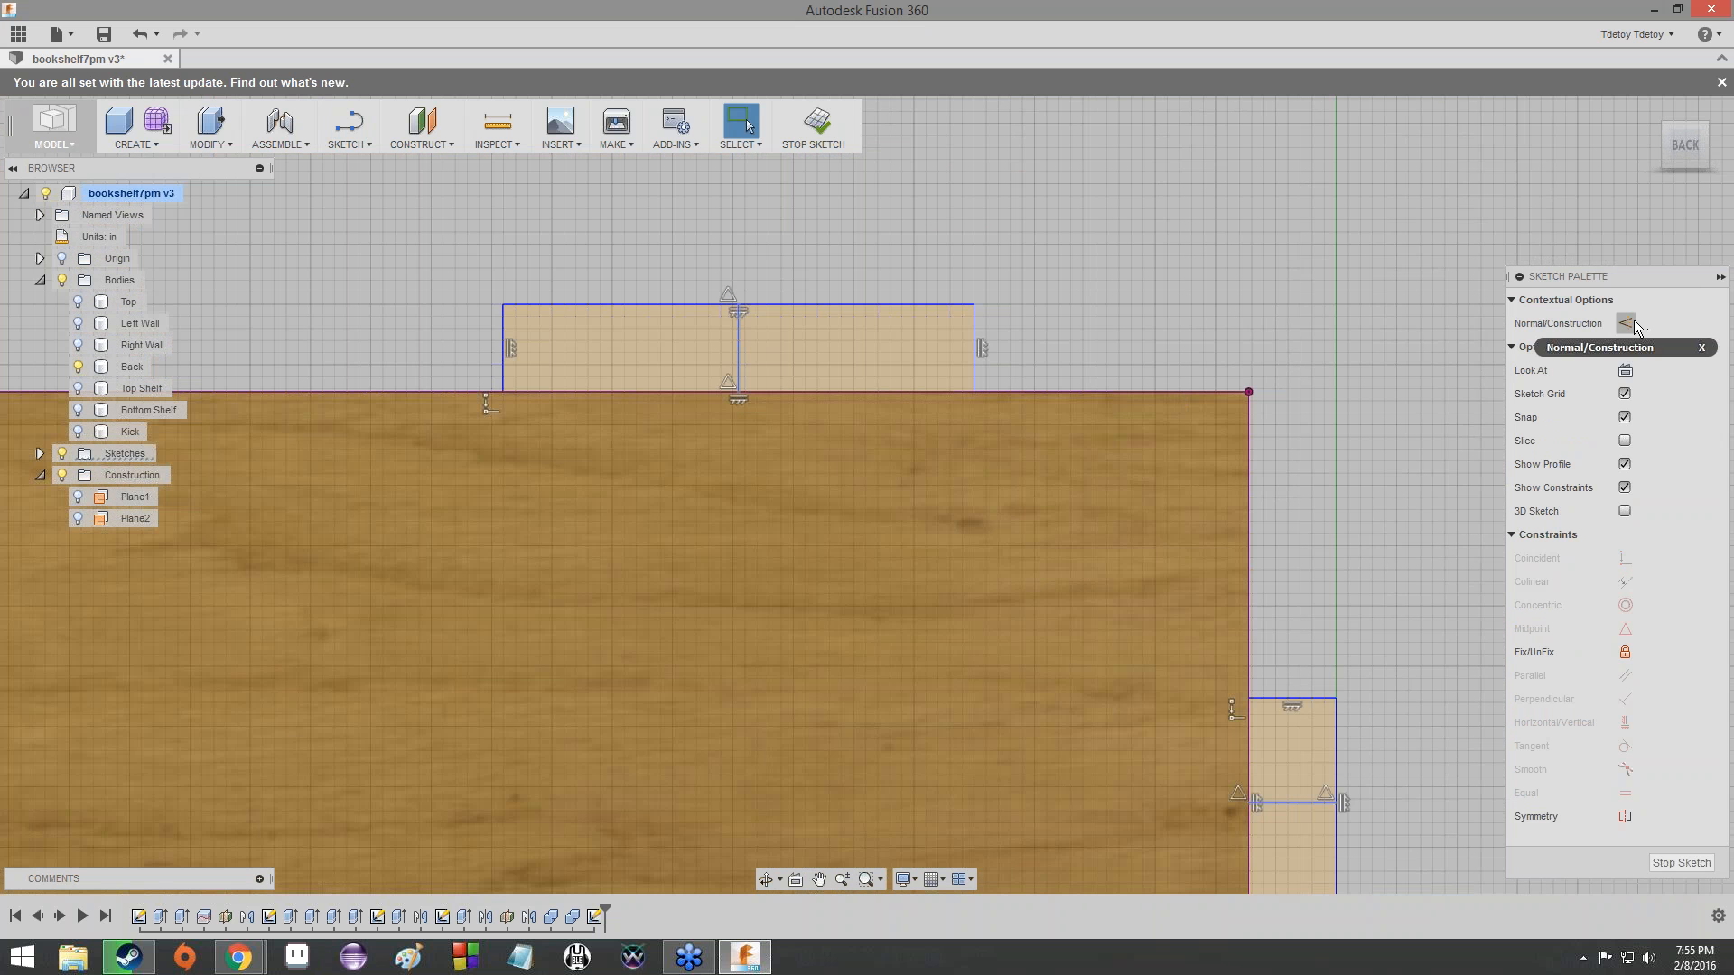
{"action": "key", "text": "Escape"}
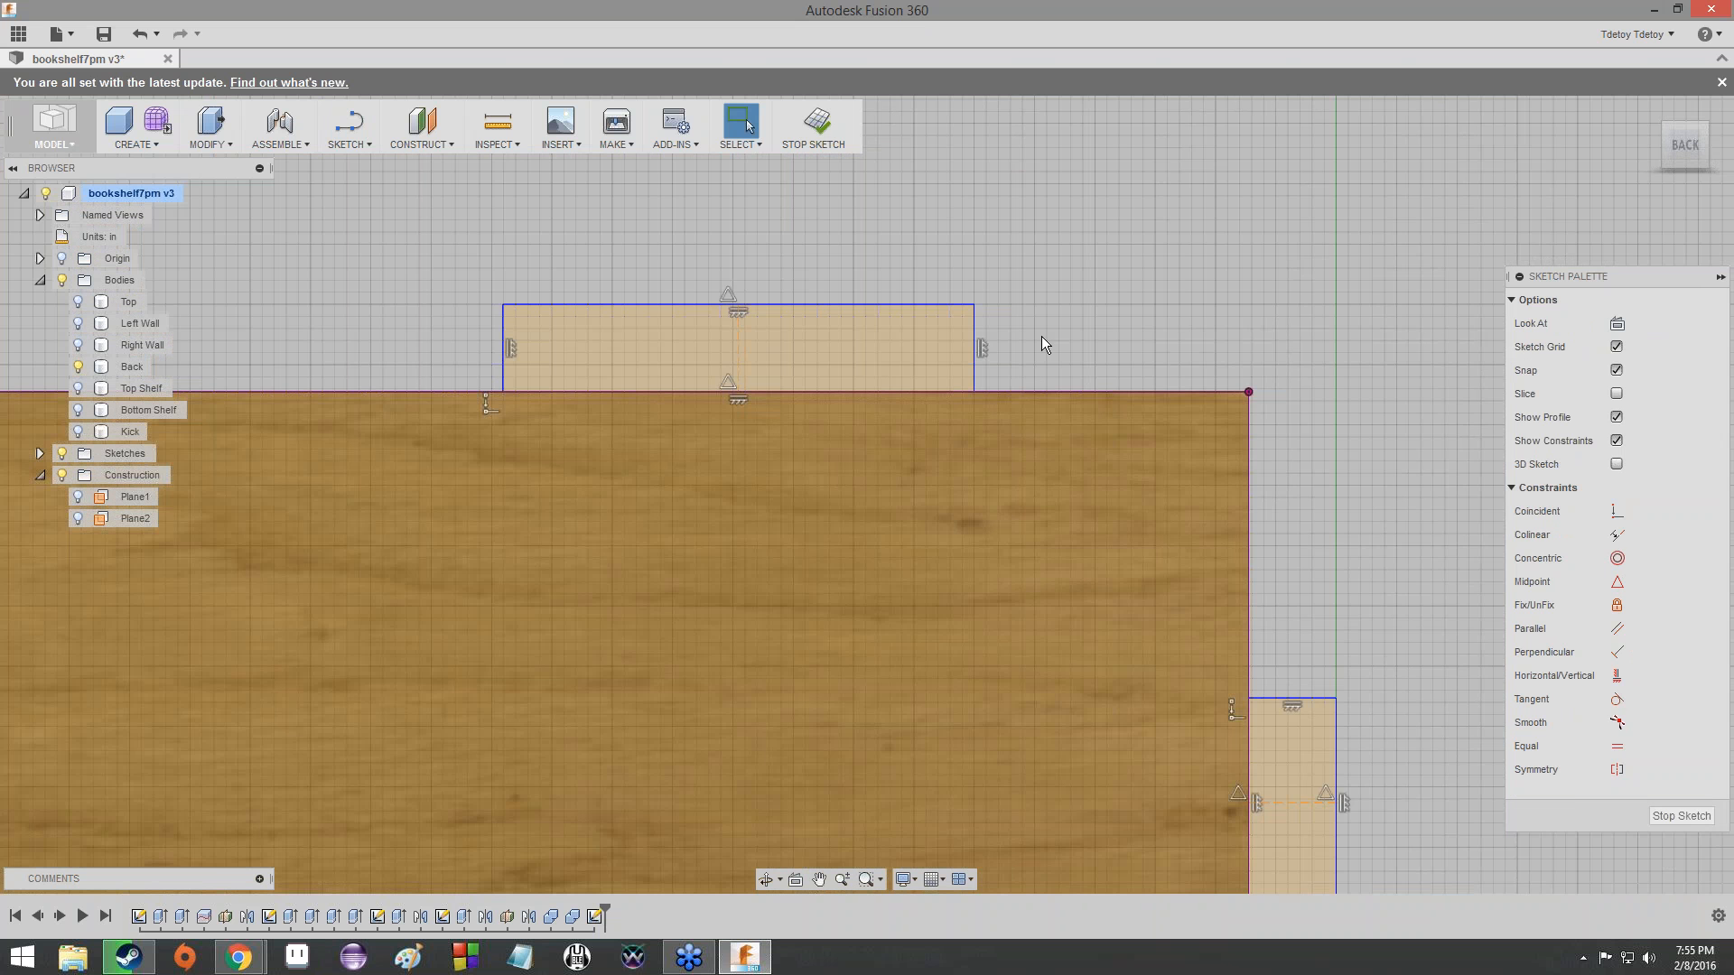
- Examine the midpoint construction lines and the placement of the three tab rectangles along the Back panel's top and side edges
{"action": "scroll", "coordinate": [1046, 334], "scroll_direction": "down", "scroll_amount": 1}
{"action": "middle_click_drag", "start_coordinate": [1472, 616], "coordinate": [1004, 589]}
{"action": "scroll", "coordinate": [1004, 589], "scroll_direction": "down", "scroll_amount": 2}
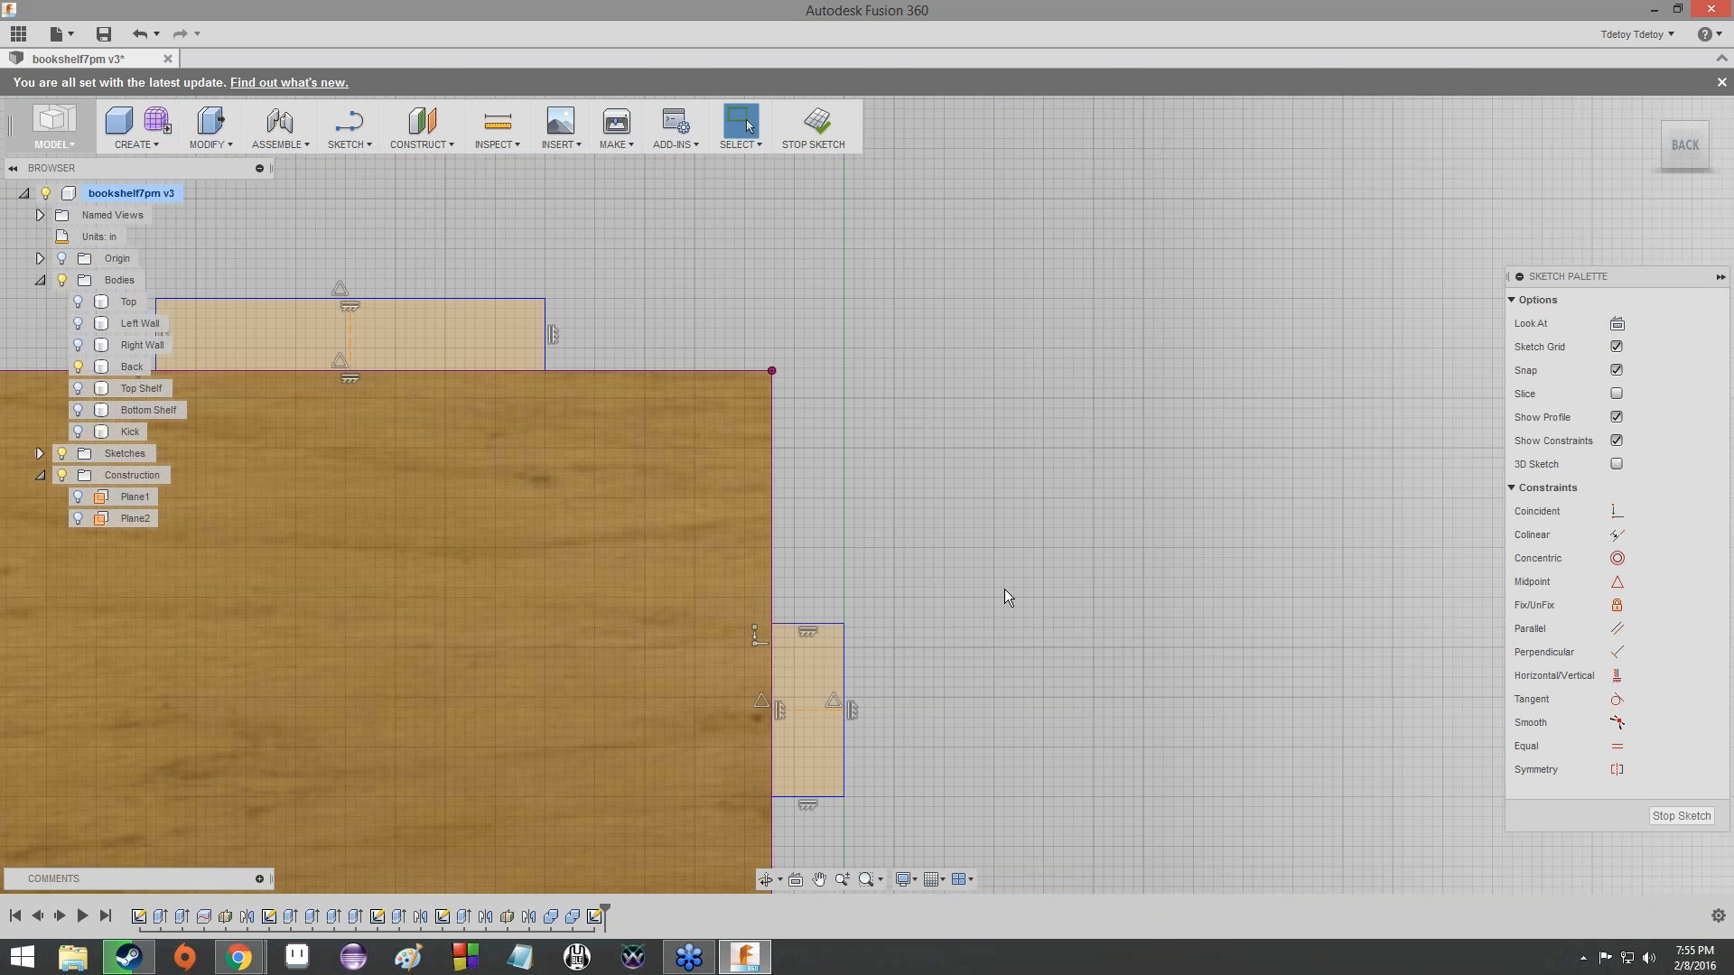
{"action": "mouse_move", "coordinate": [938, 797]}
{"action": "middle_mouse_down"}
{"action": "mouse_move", "coordinate": [908, 643]}
{"action": "mouse_move", "coordinate": [972, 778]}
{"action": "mouse_move", "coordinate": [903, 336]}
{"action": "middle_mouse_up"}
{"action": "scroll", "coordinate": [908, 643], "scroll_direction": "down", "scroll_amount": 1}
{"action": "scroll", "coordinate": [903, 336], "scroll_direction": "down", "scroll_amount": 2}
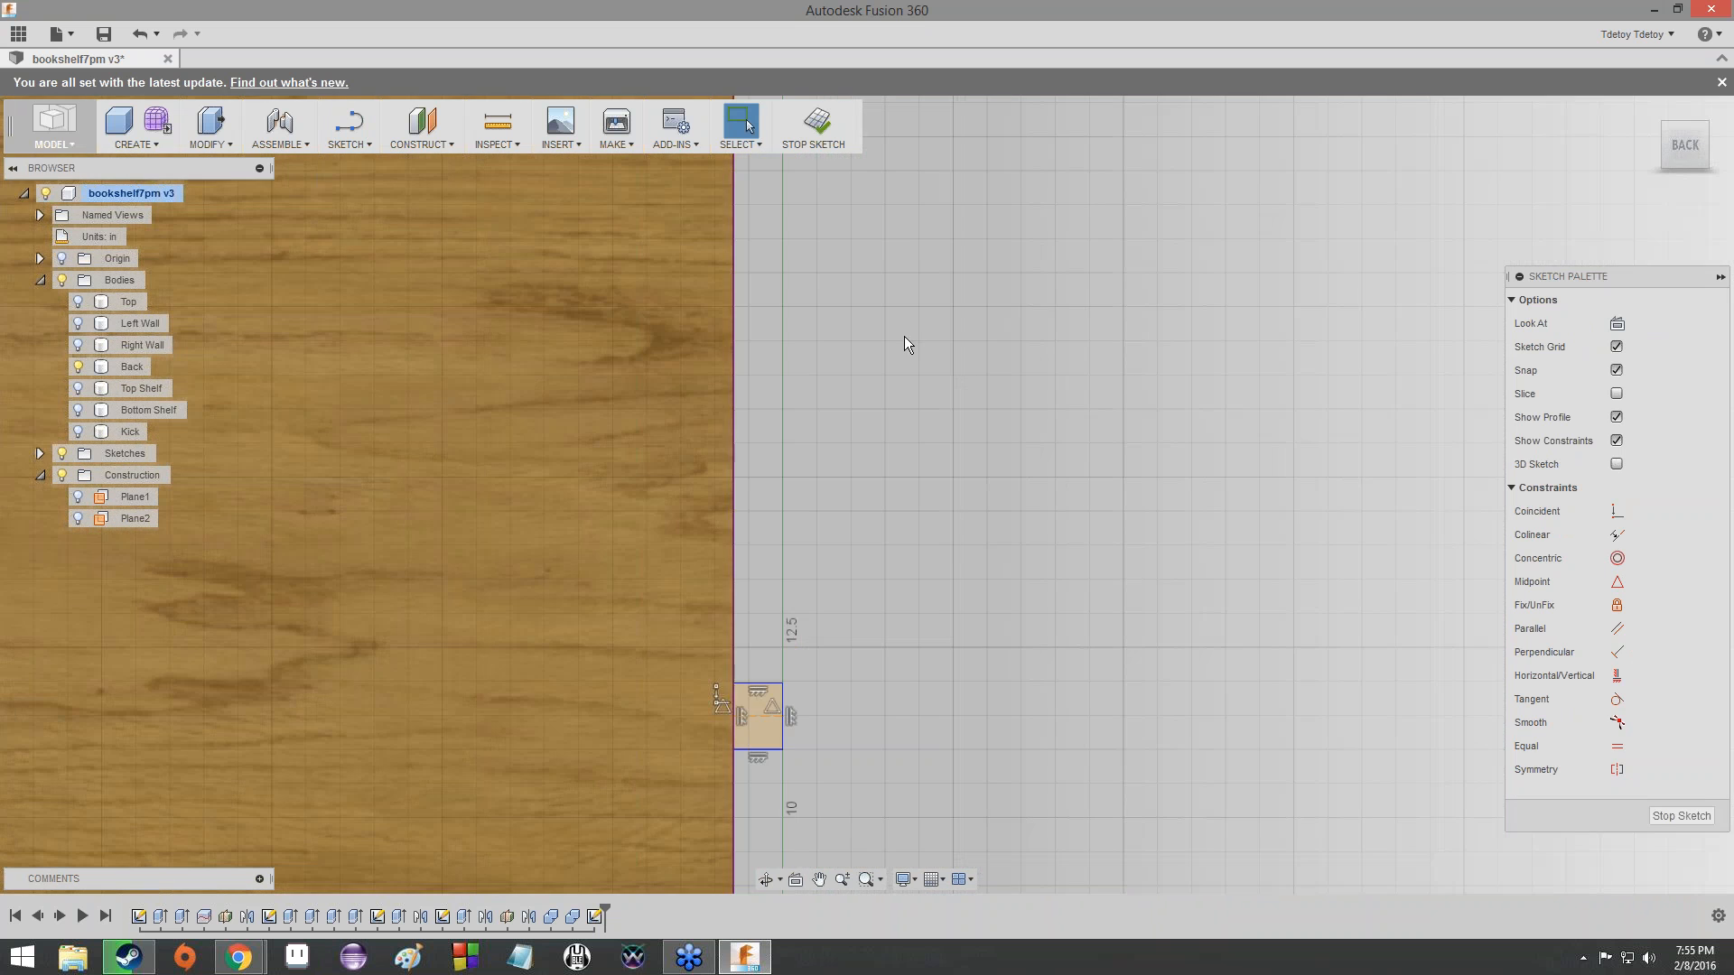
{"action": "scroll", "coordinate": [933, 549], "scroll_direction": "up", "scroll_amount": 4}
{"action": "middle_click_drag", "start_coordinate": [870, 578], "coordinate": [930, 202]}
{"action": "scroll", "coordinate": [929, 202], "scroll_direction": "down", "scroll_amount": 1}
{"action": "scroll", "coordinate": [844, 497], "scroll_direction": "down", "scroll_amount": 3}
{"action": "scroll", "coordinate": [843, 479], "scroll_direction": "up", "scroll_amount": 5}
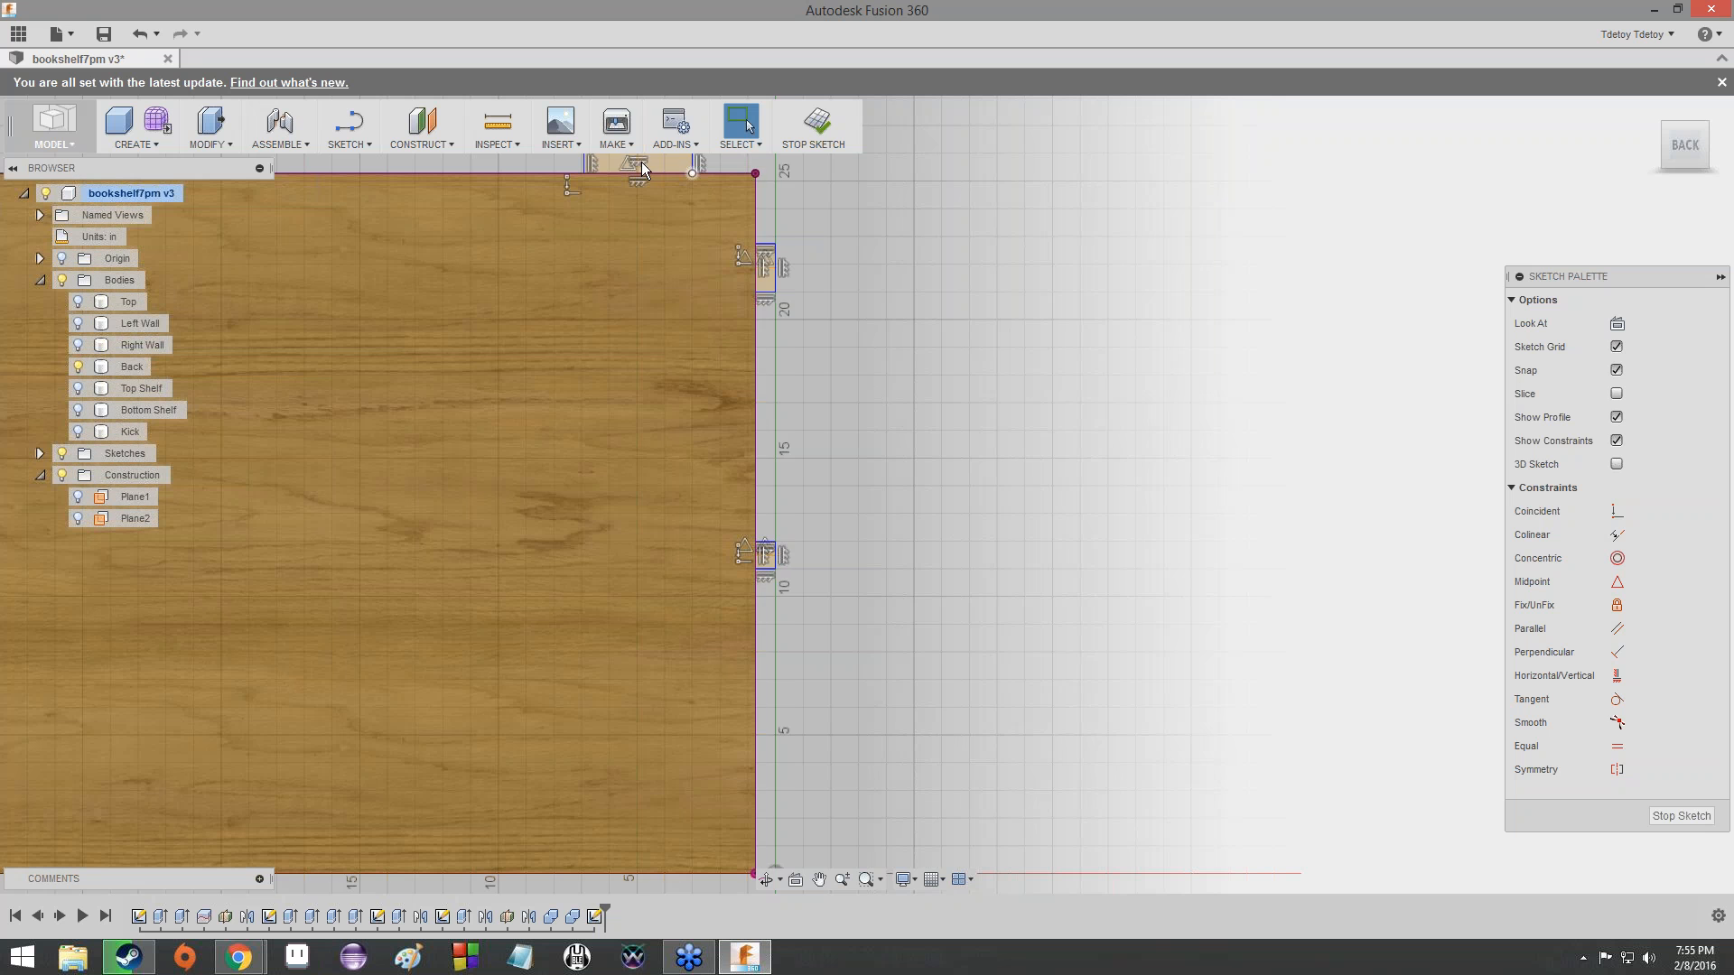
{"action": "middle_click_drag", "start_coordinate": [990, 307], "coordinate": [982, 485]}
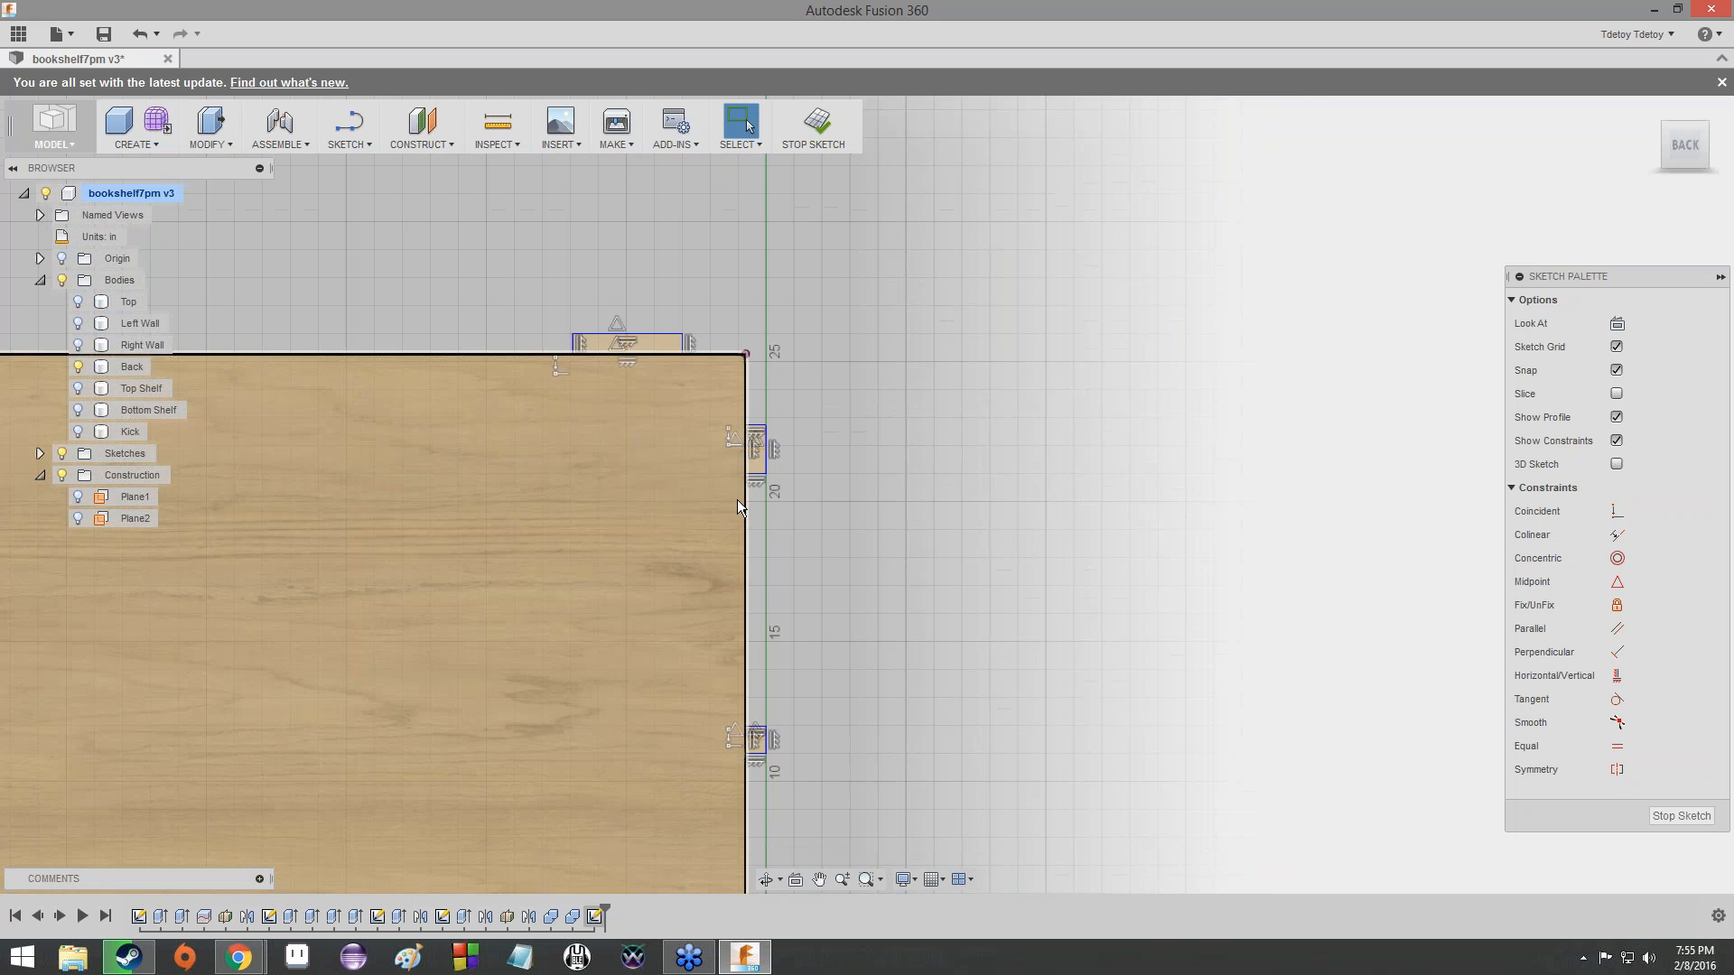
{"action": "scroll", "coordinate": [651, 580], "scroll_direction": "down", "scroll_amount": 1}
{"action": "mouse_move", "coordinate": [655, 578]}
{"action": "middle_mouse_down"}
{"action": "mouse_move", "coordinate": [858, 502]}
{"action": "mouse_move", "coordinate": [388, 560]}
{"action": "mouse_move", "coordinate": [840, 493]}
{"action": "middle_mouse_up"}
{"action": "scroll", "coordinate": [858, 502], "scroll_direction": "down", "scroll_amount": 2}
{"action": "scroll", "coordinate": [389, 560], "scroll_direction": "down", "scroll_amount": 2}
{"action": "scroll", "coordinate": [840, 494], "scroll_direction": "up", "scroll_amount": 2}
{"action": "scroll", "coordinate": [840, 493], "scroll_direction": "up", "scroll_amount": 3}
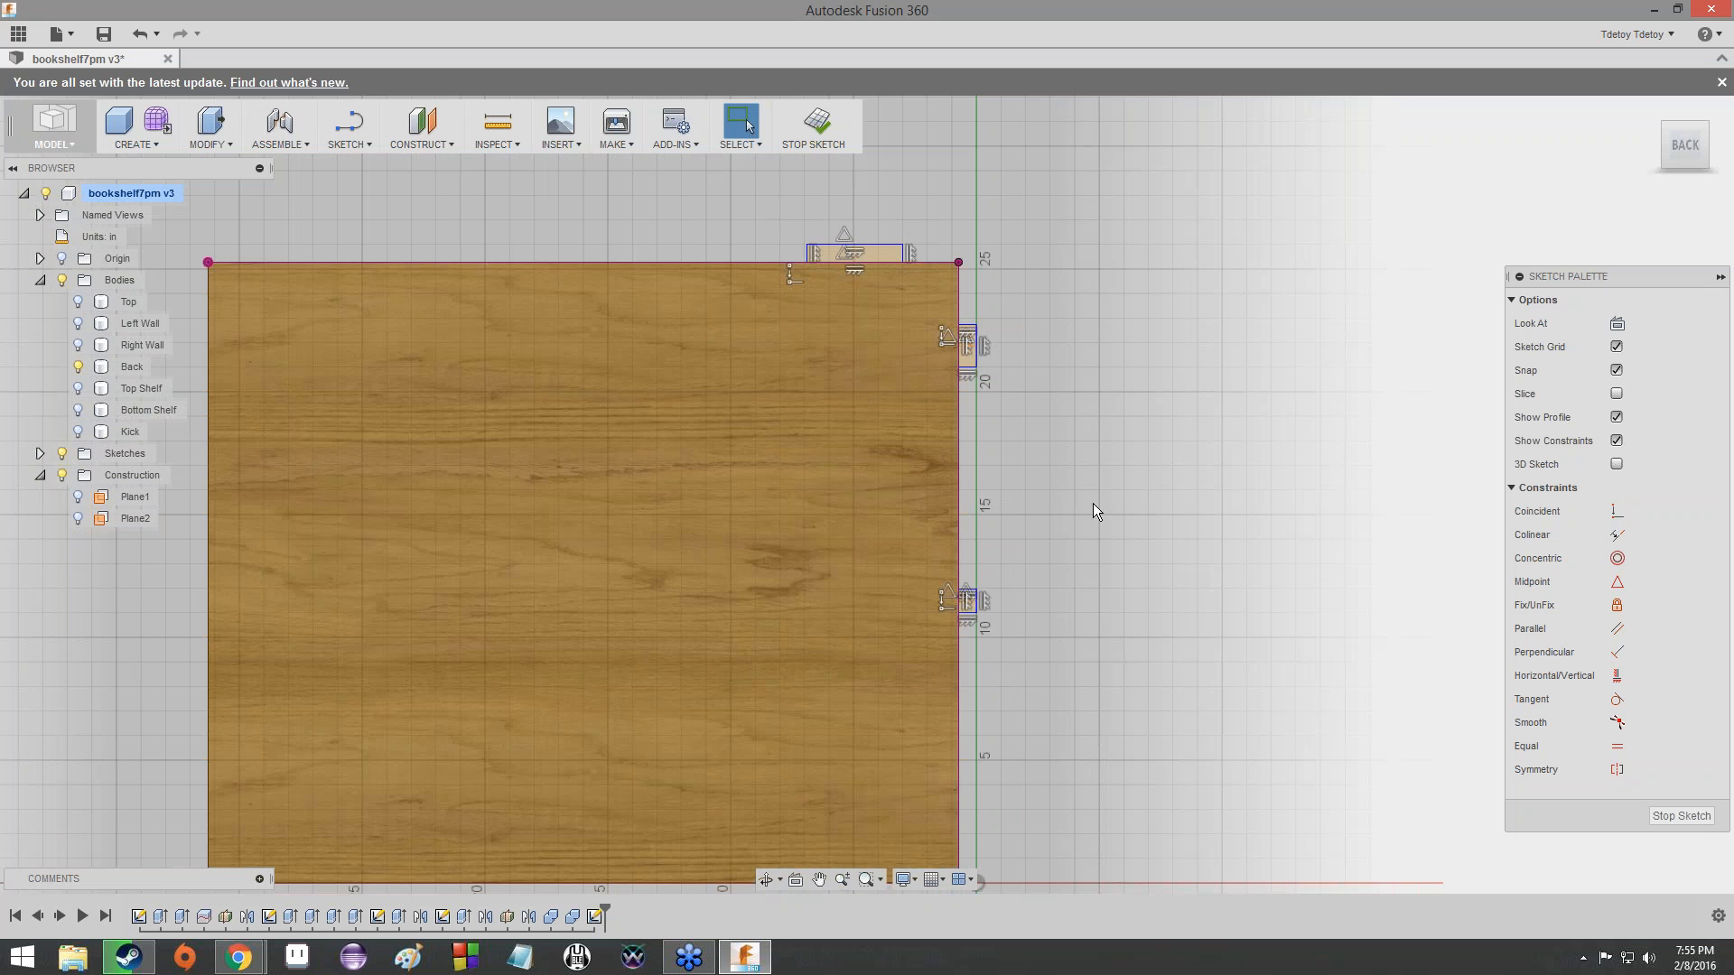
{"action": "scroll", "coordinate": [1092, 502], "scroll_direction": "down", "scroll_amount": 1}
{"action": "middle_click_drag", "start_coordinate": [1093, 502], "coordinate": [948, 529]}
{"action": "scroll", "coordinate": [950, 536], "scroll_direction": "up", "scroll_amount": 3}
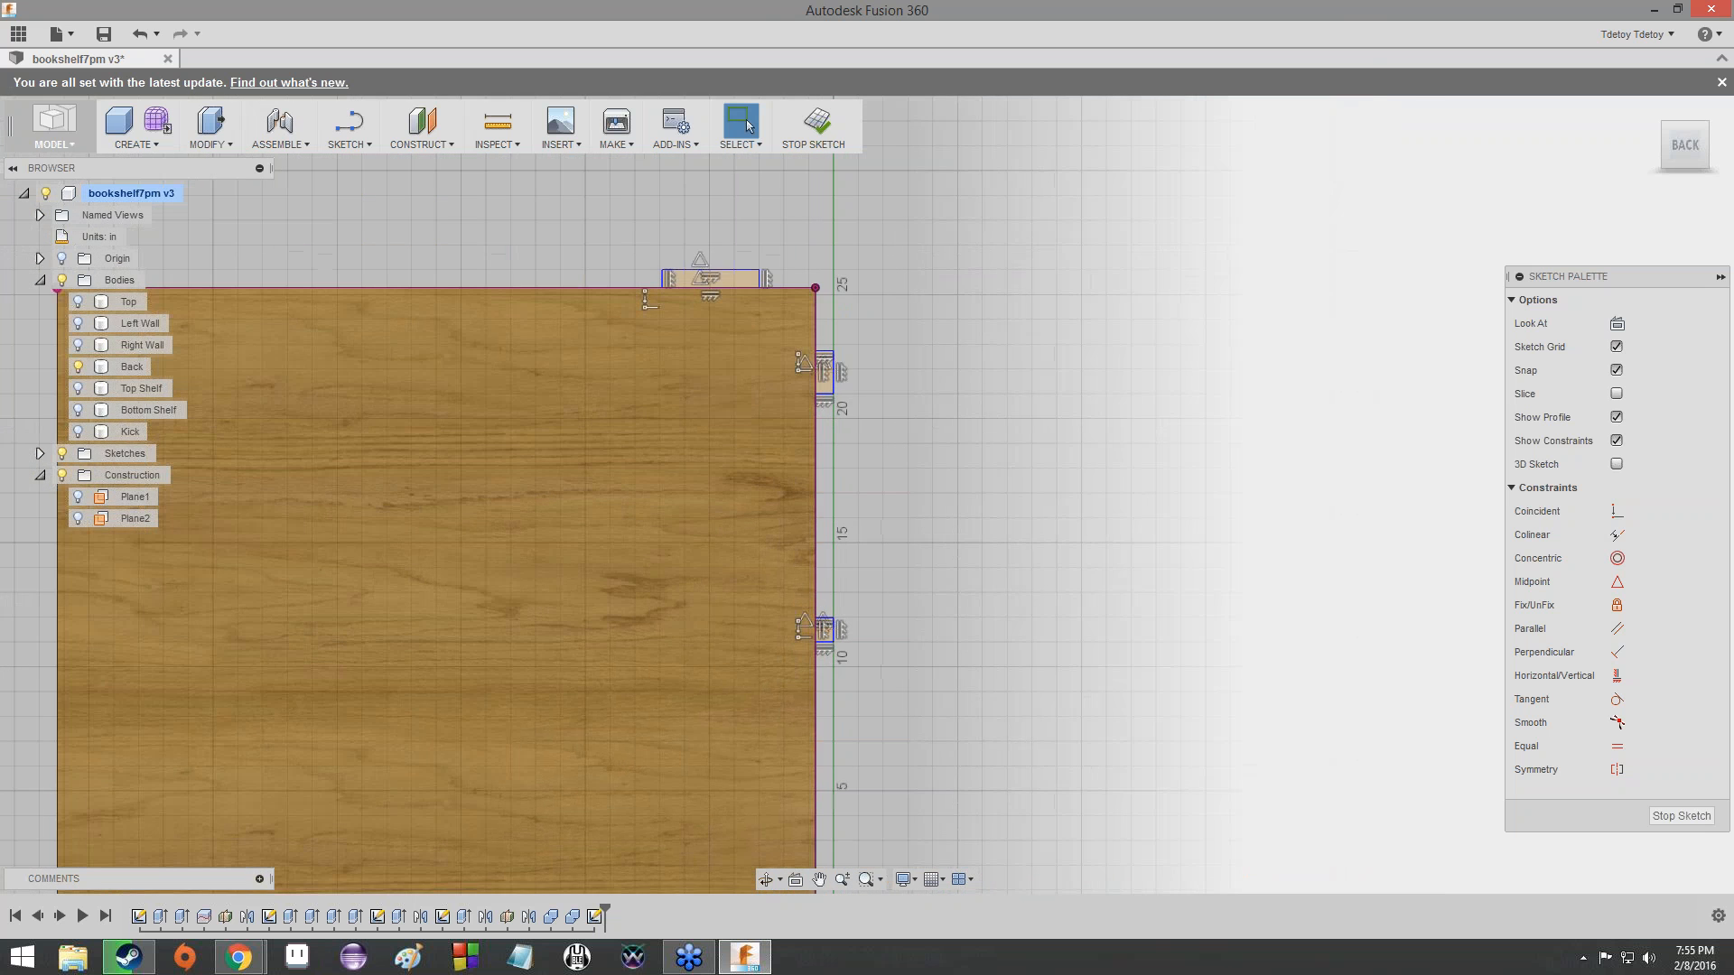
{"action": "scroll", "coordinate": [950, 536], "scroll_direction": "down", "scroll_amount": 4}
{"action": "scroll", "coordinate": [950, 536], "scroll_direction": "up", "scroll_amount": 1}
{"action": "scroll", "coordinate": [950, 540], "scroll_direction": "up", "scroll_amount": 2}
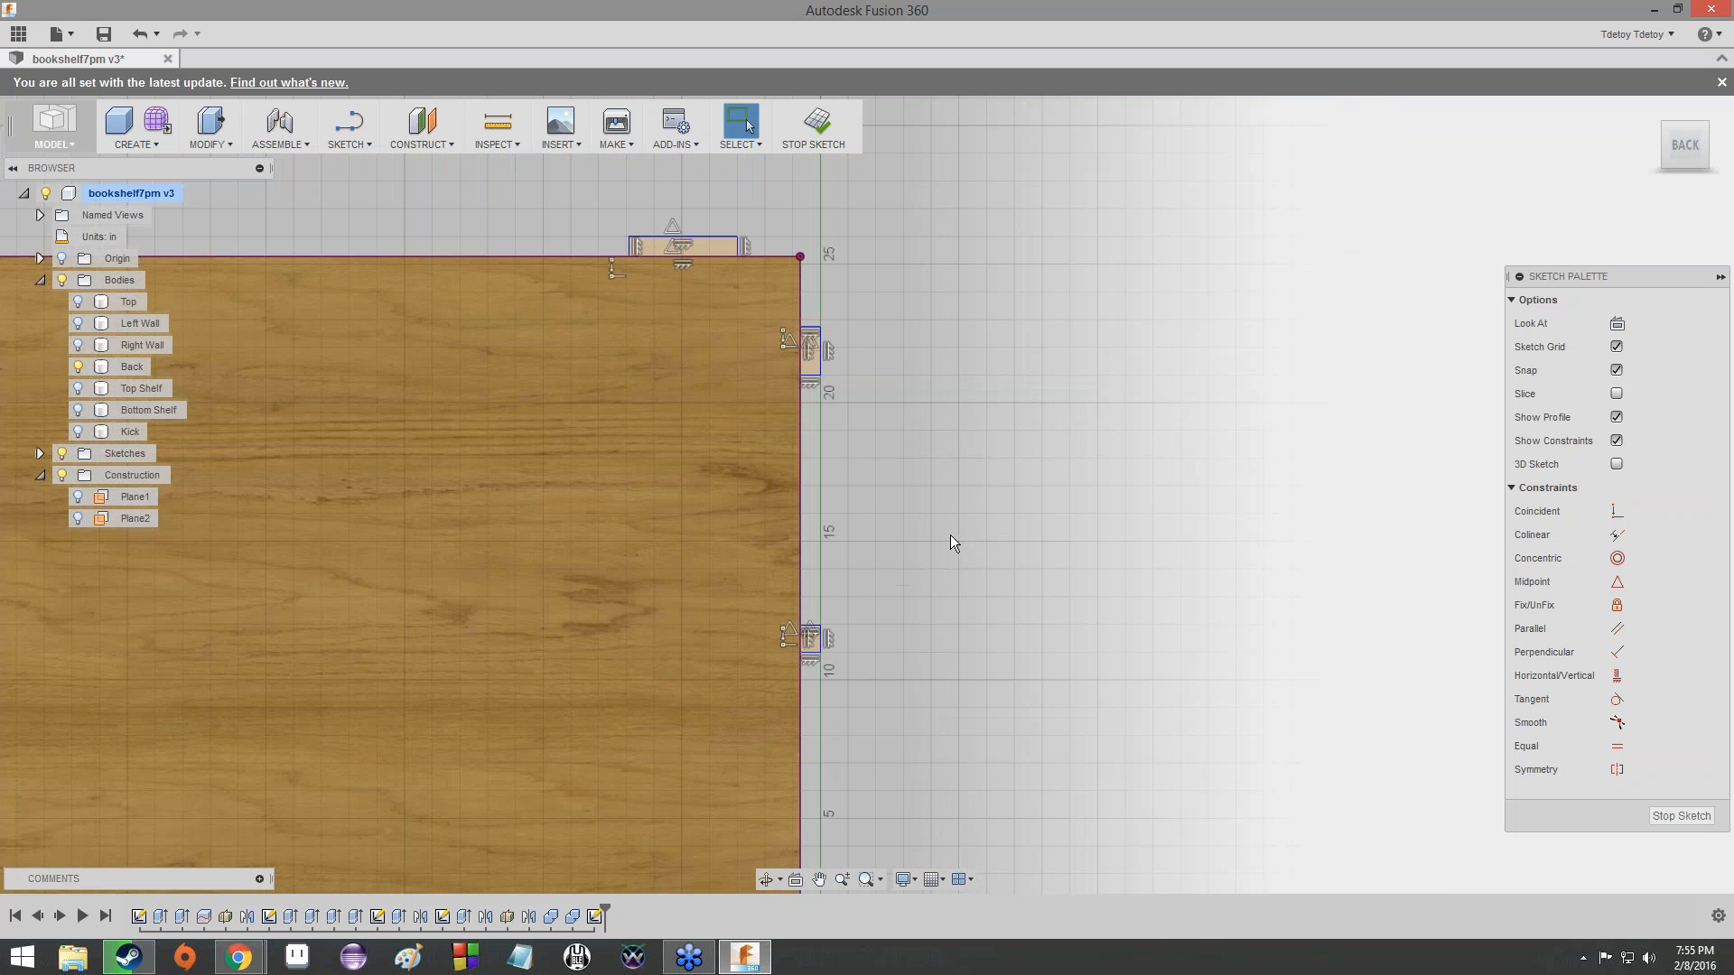